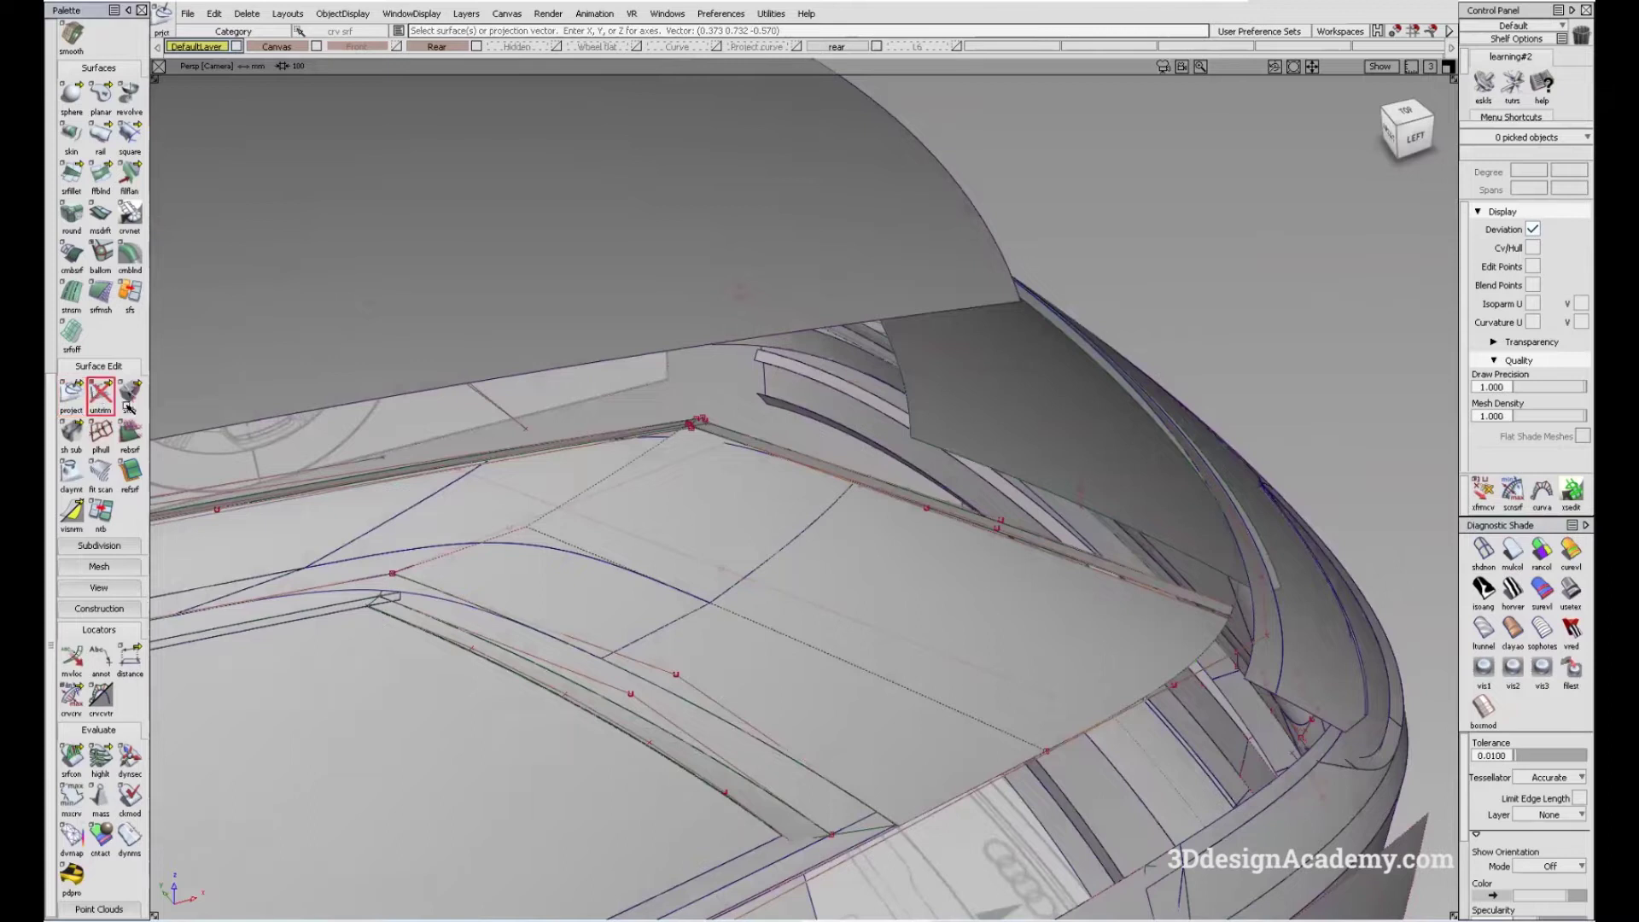
- Trim the pillar surface beside the side window's corner and delete the picked curve on the surface
click(760, 636)
key(Return)
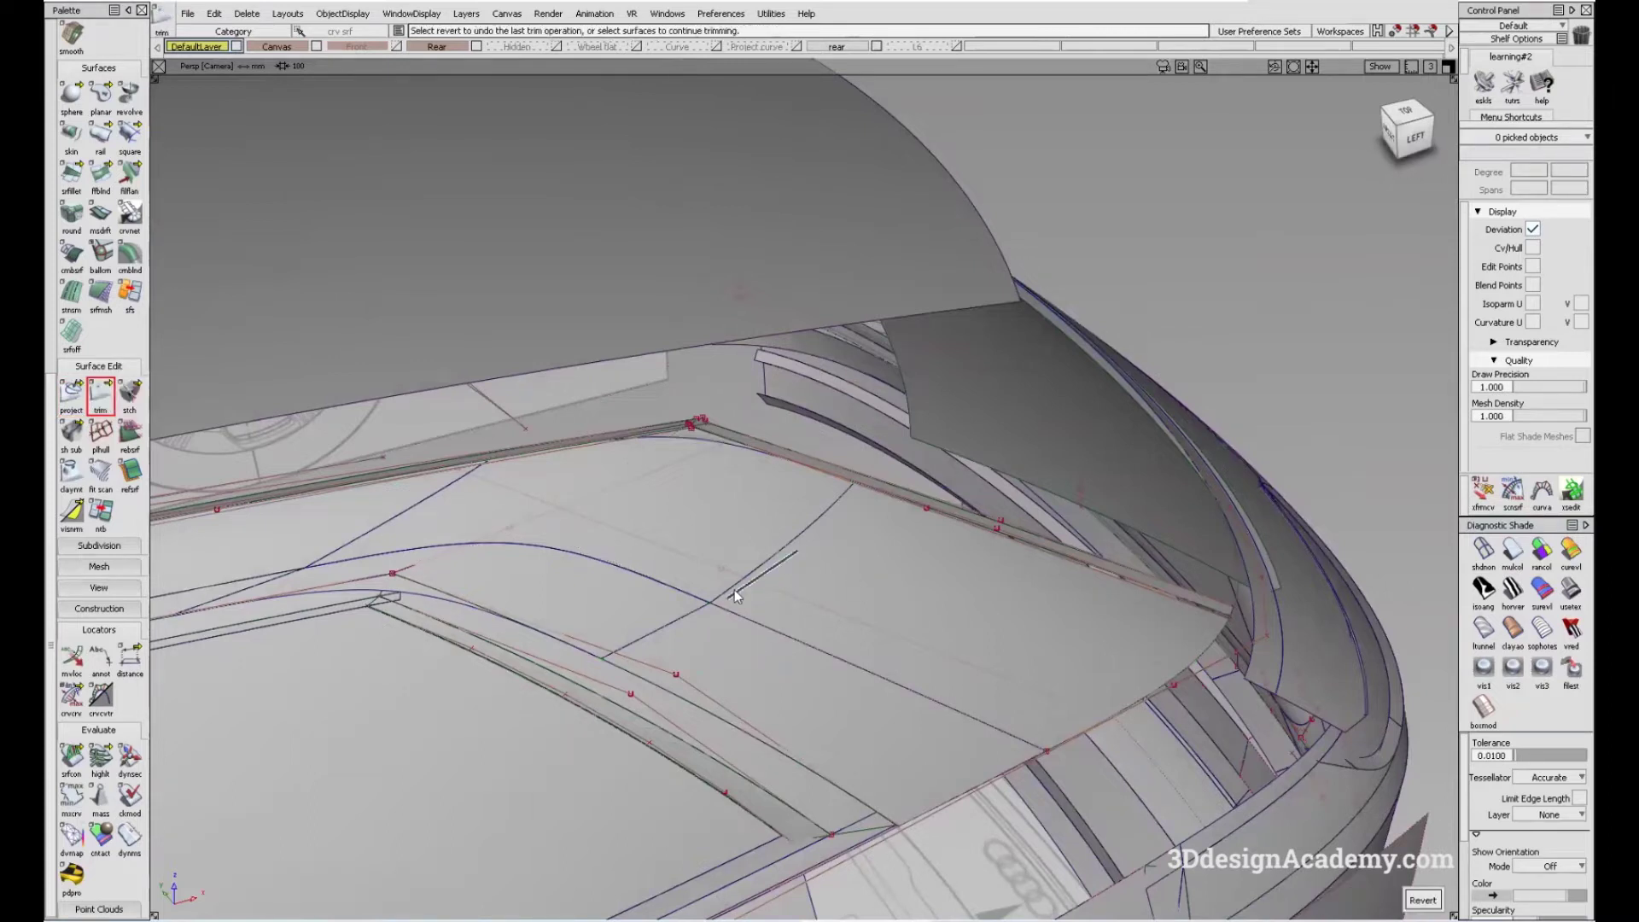
click(248, 13)
click(290, 30)
- Align the lower corner patch's short edge to the adjoining pillar surface with G2 continuity
alt+shift+drag(589, 546, 445, 519)
scroll(104, 268, up, 5)
double_click(100, 133)
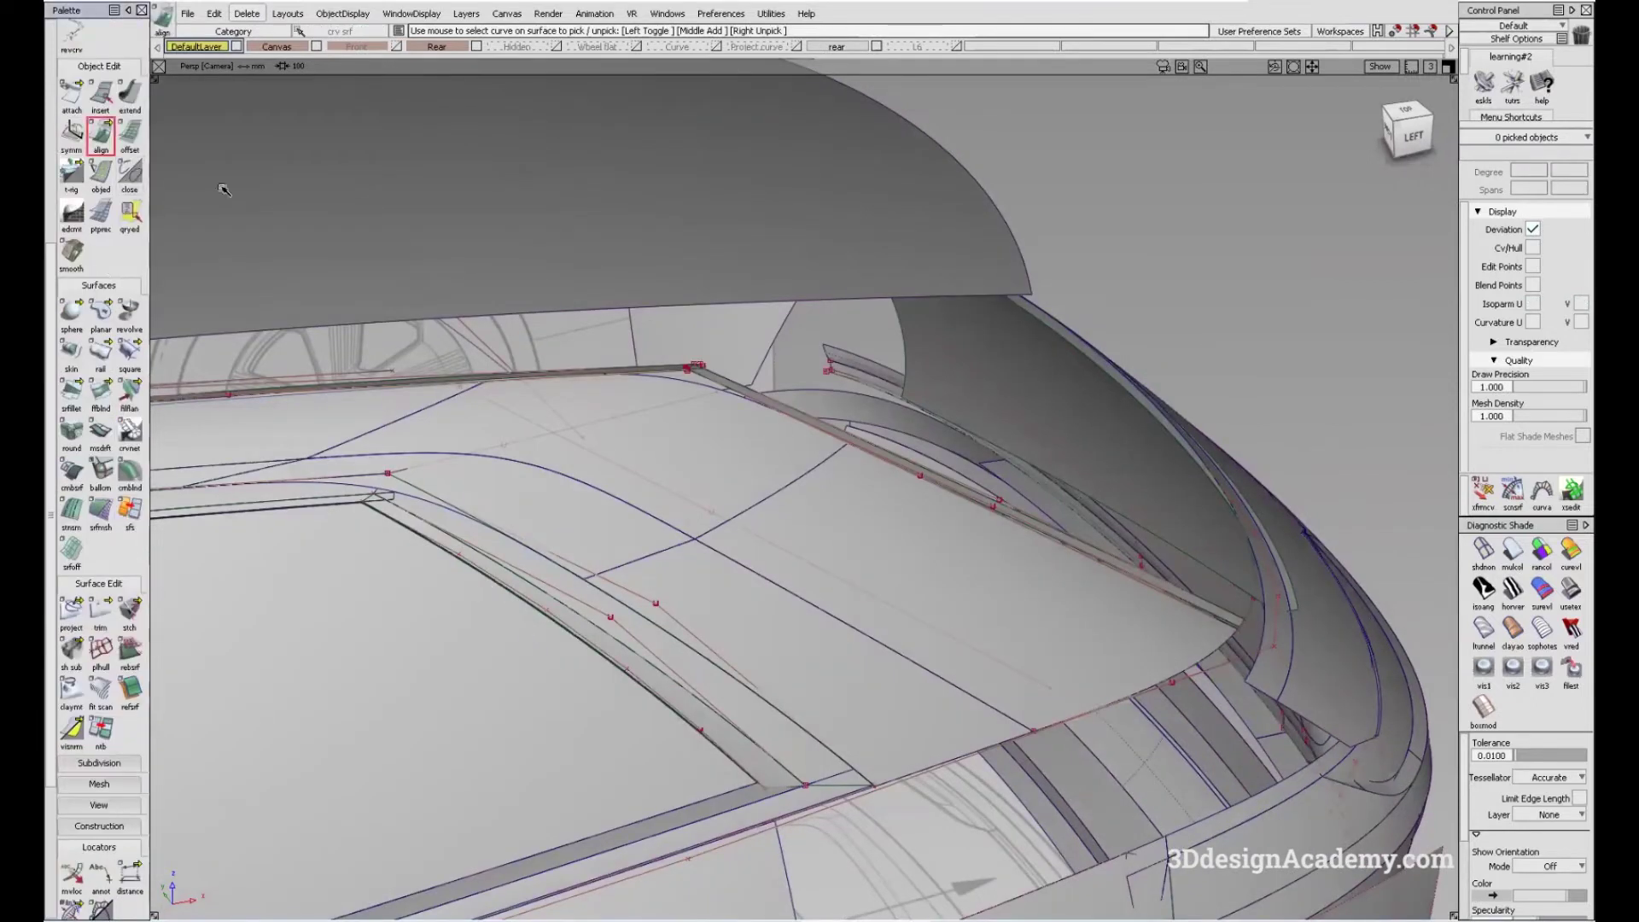
click(659, 550)
alt+shift+drag(659, 550, 734, 563)
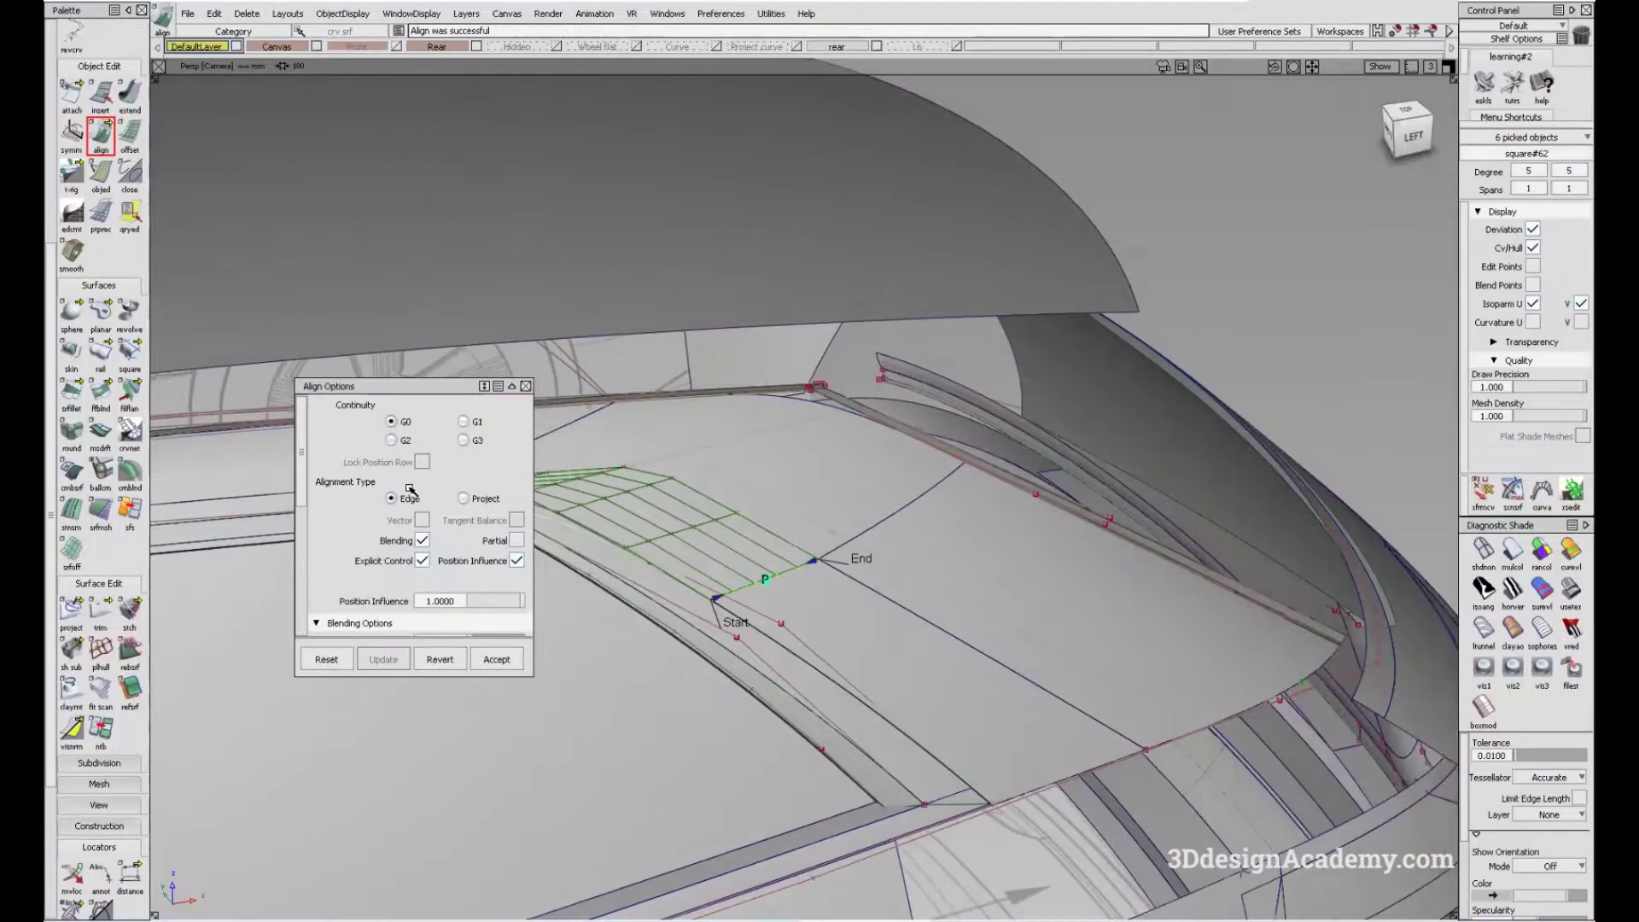
click(393, 440)
click(735, 636)
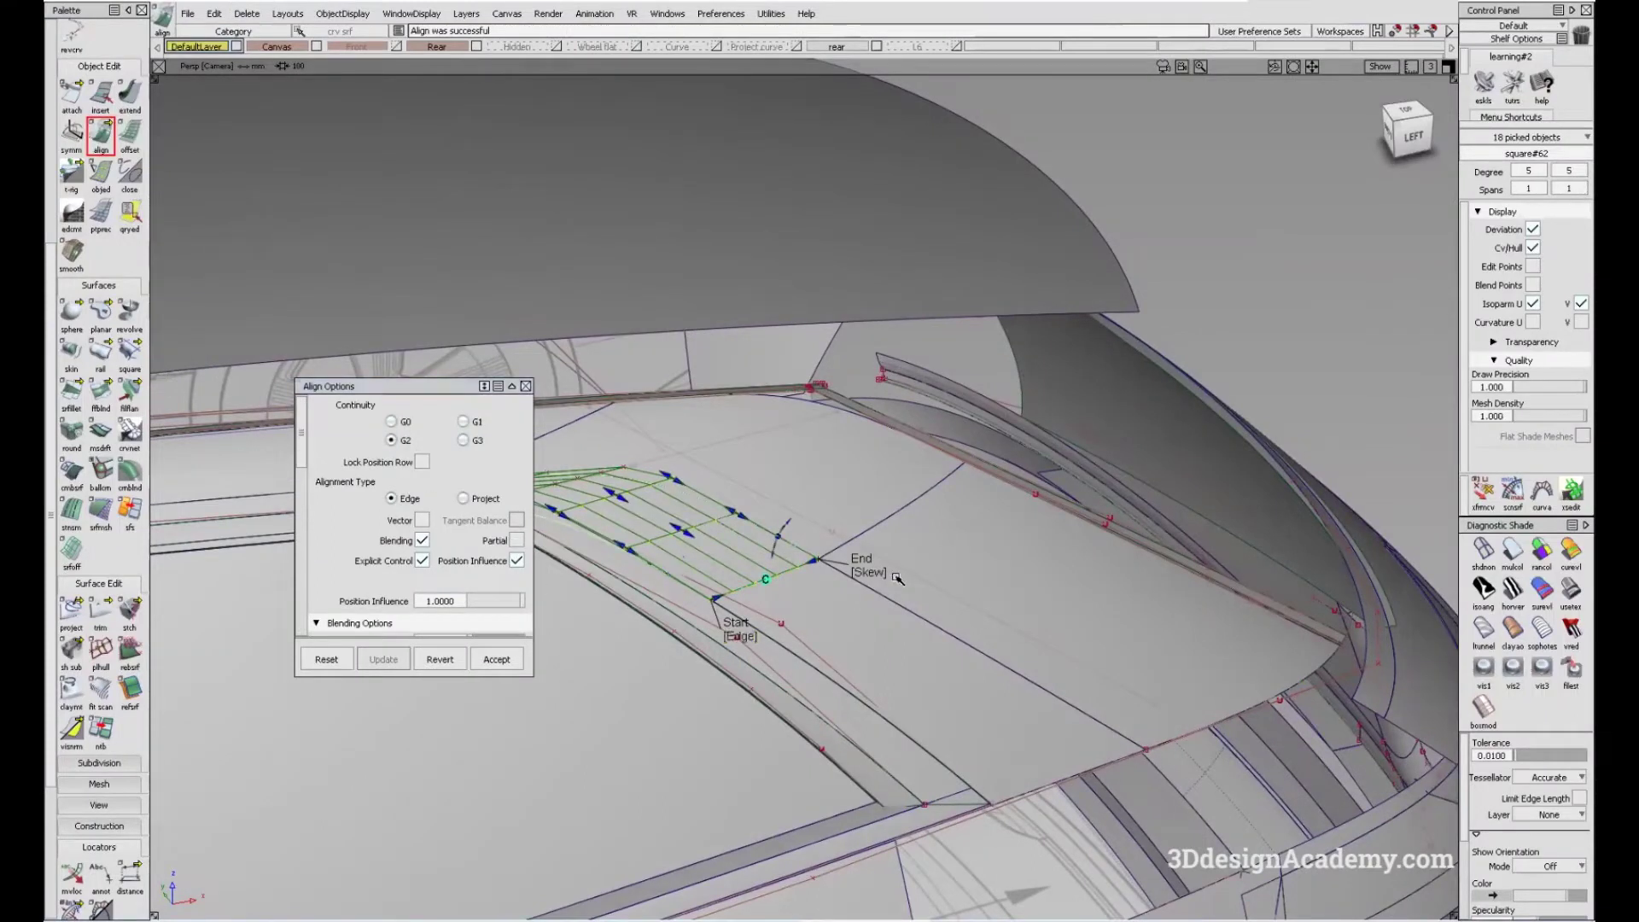
scroll(441, 560, down, 3)
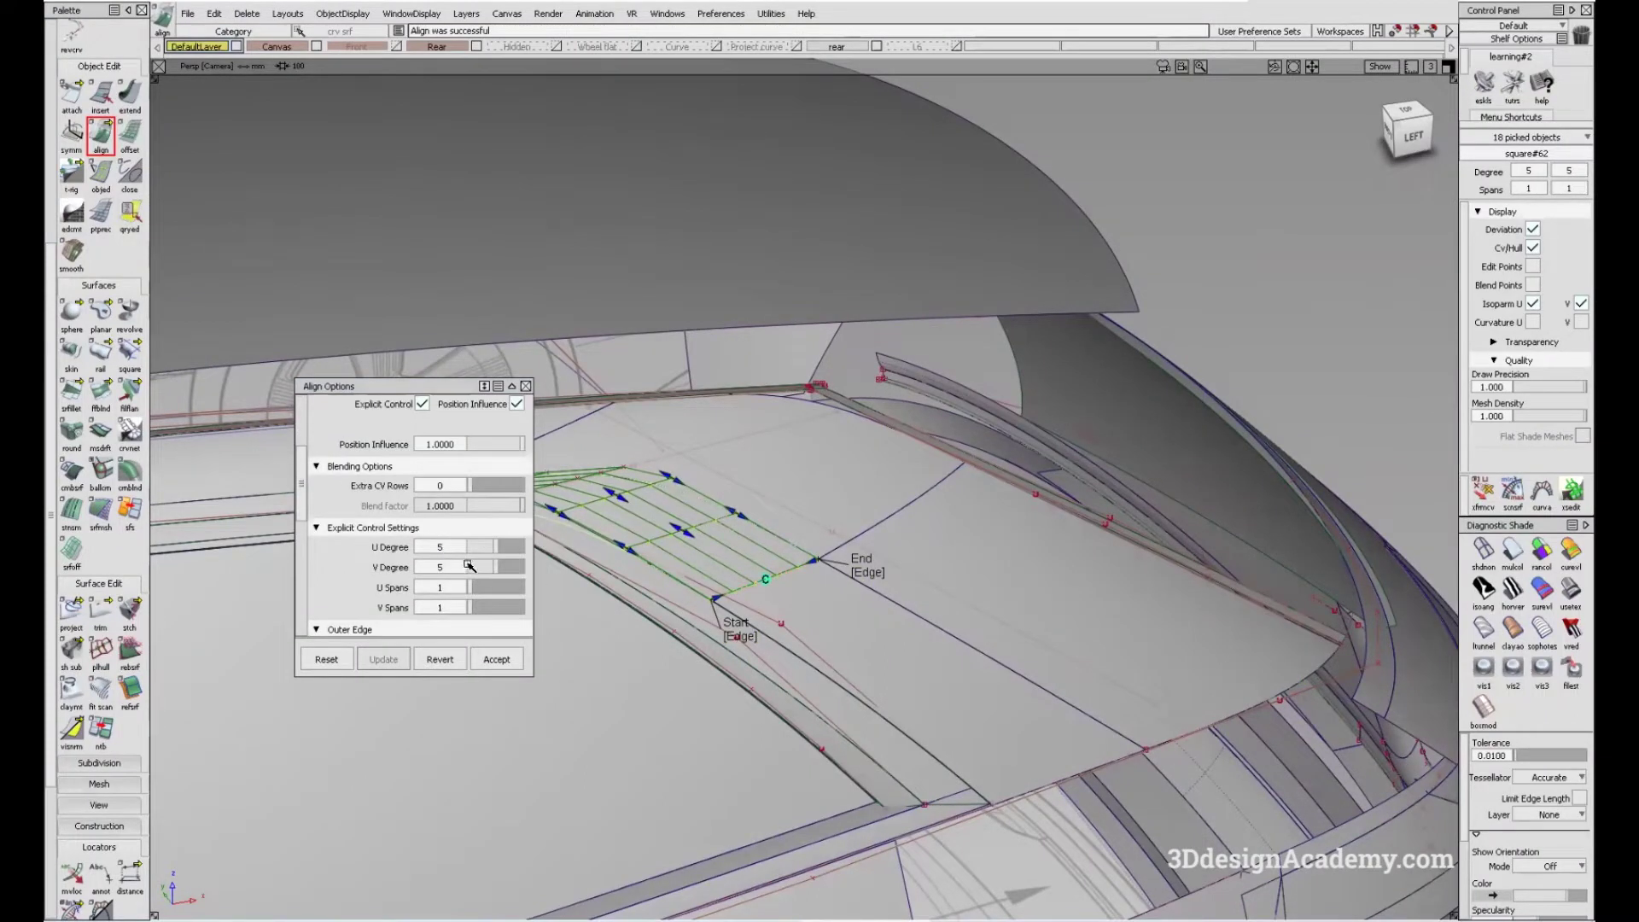
scroll(469, 566, up, 3)
- Align the upper corner patch's short edge to the adjoining pillar surface with G2 continuity
click(894, 545)
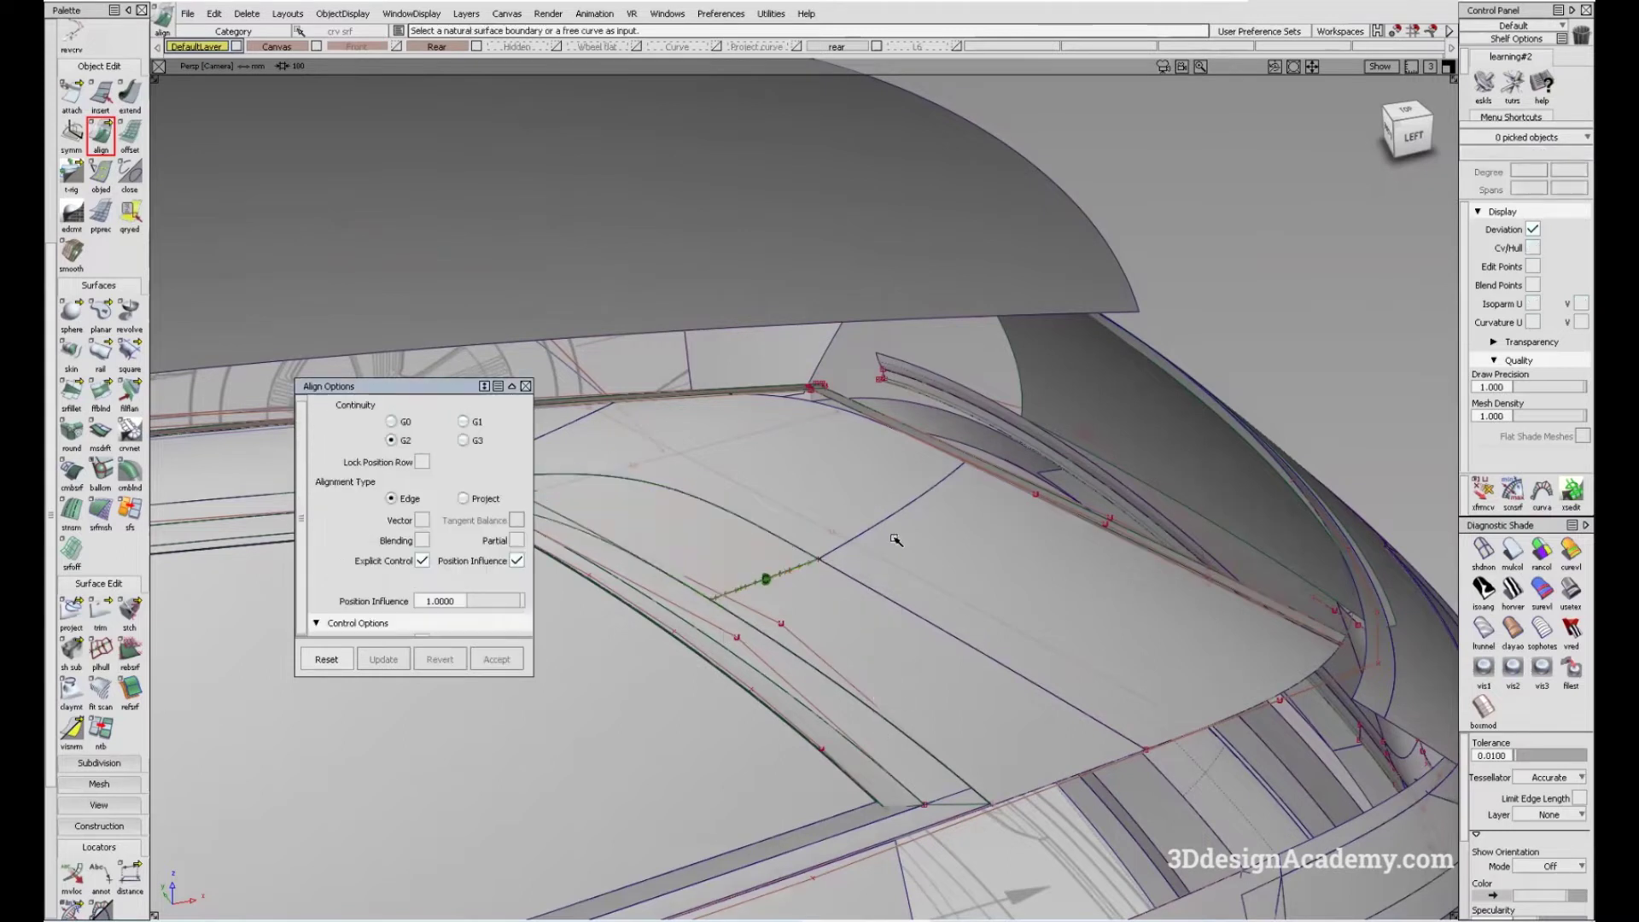
click(890, 516)
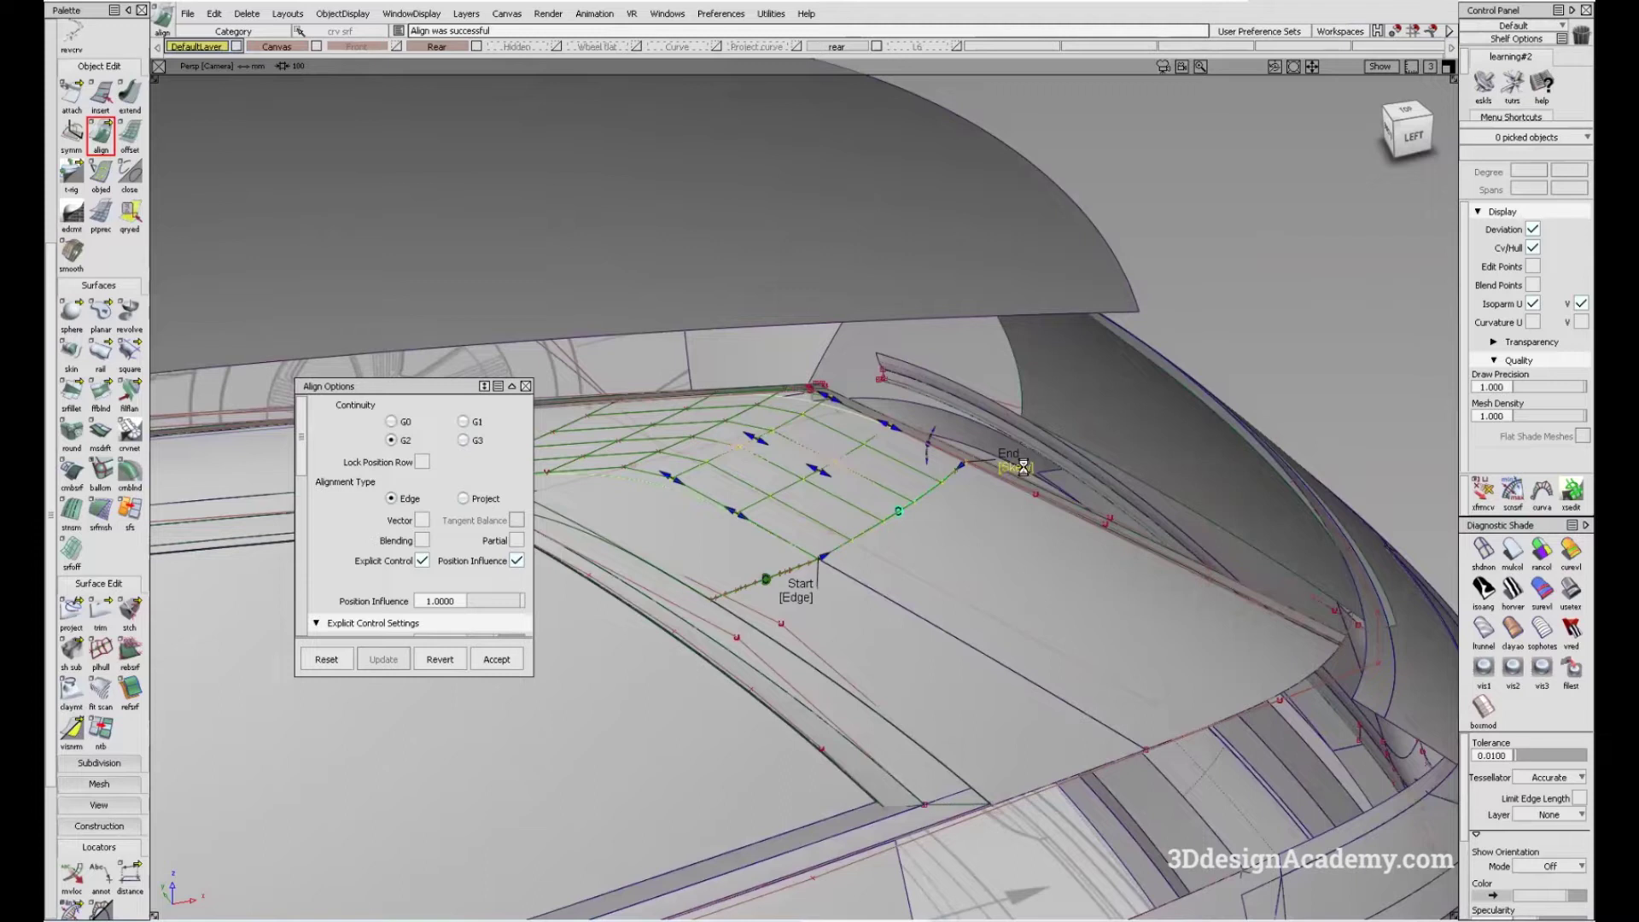
key(Escape)
- Check the surface continuity along the shared curved boundary between the upper and lower corner patches
alt+shift+drag(853, 560, 849, 615)
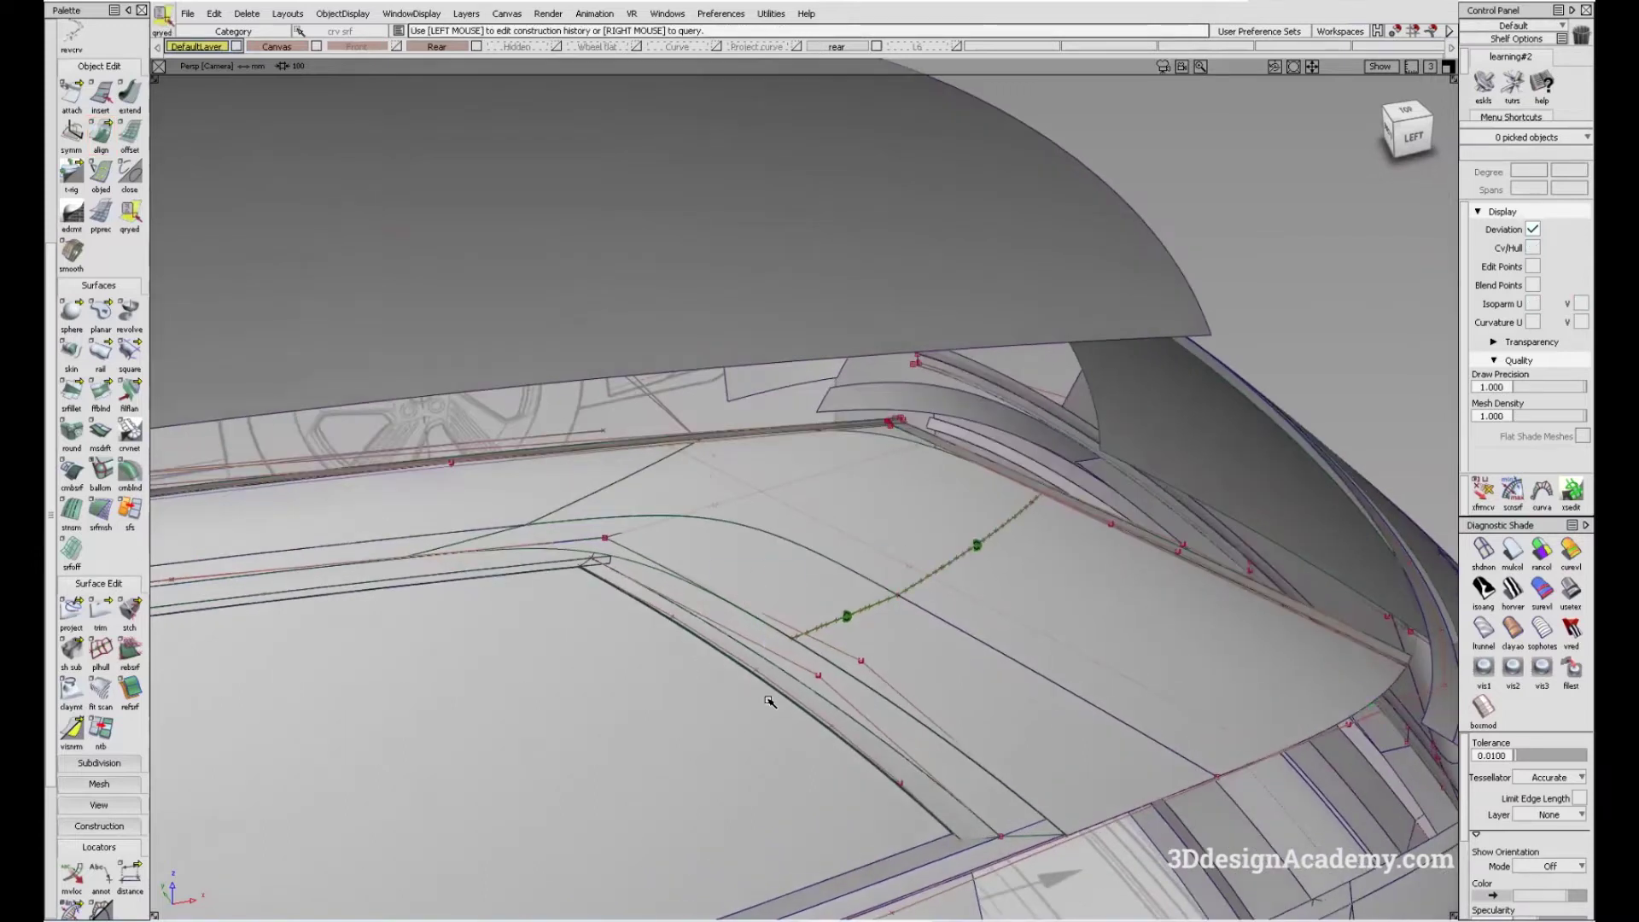
scroll(98, 598, down, 3)
click(72, 807)
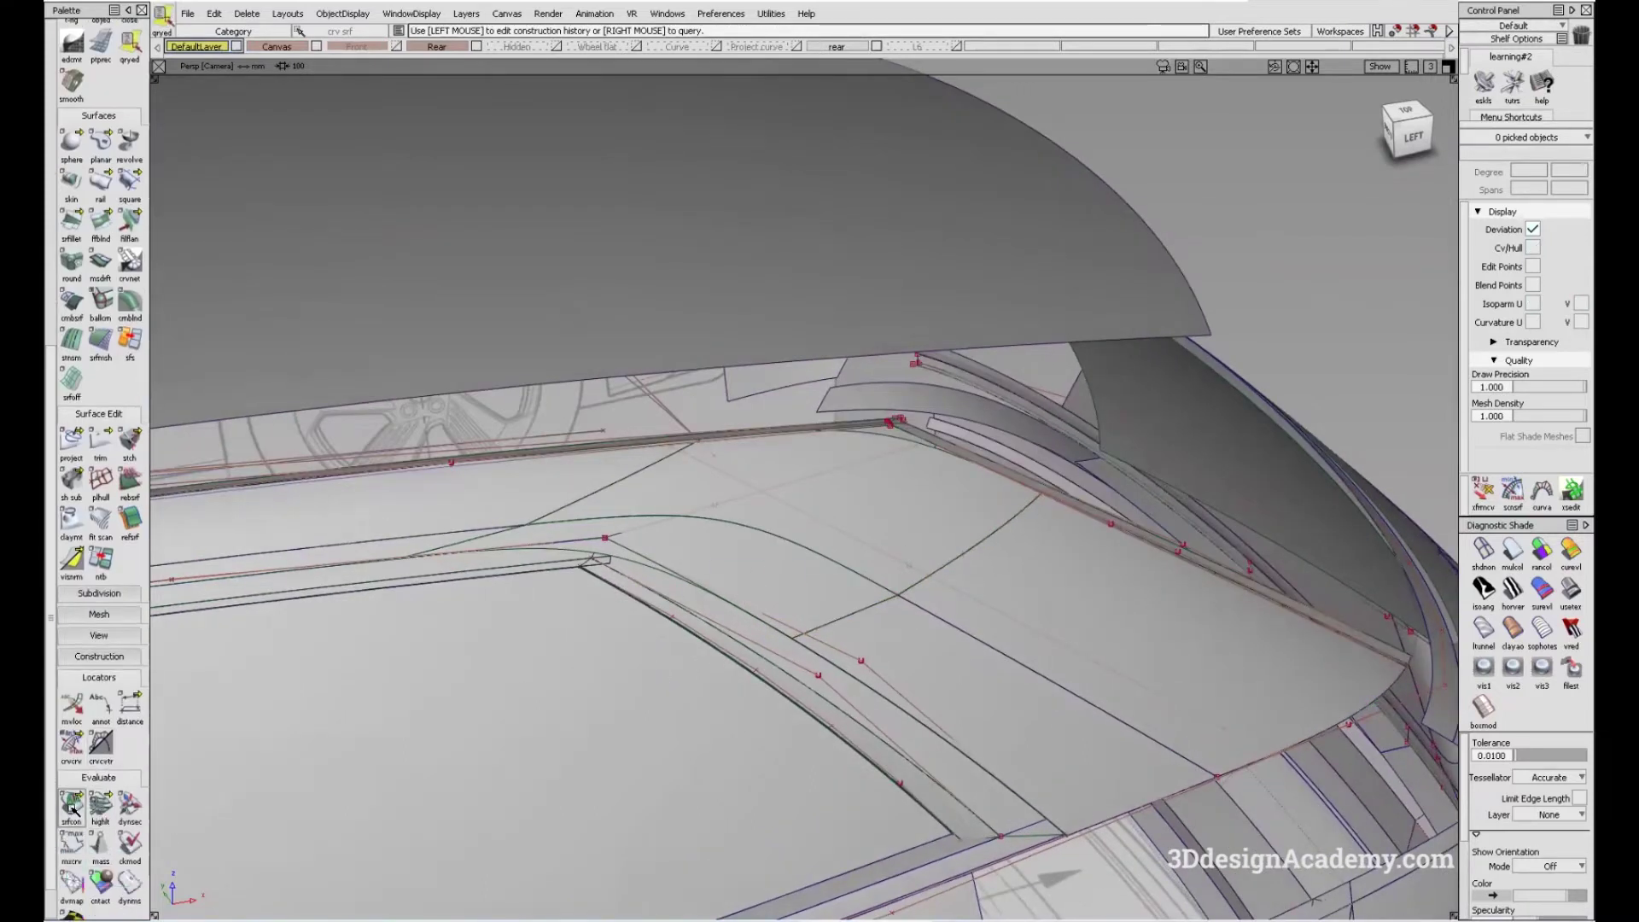
click(815, 554)
alt+shift+drag(815, 555, 811, 443)
key(Escape)
- Align the upper patch's long curved edge to the lower patch with G2 continuity and the Vector option
click(994, 511)
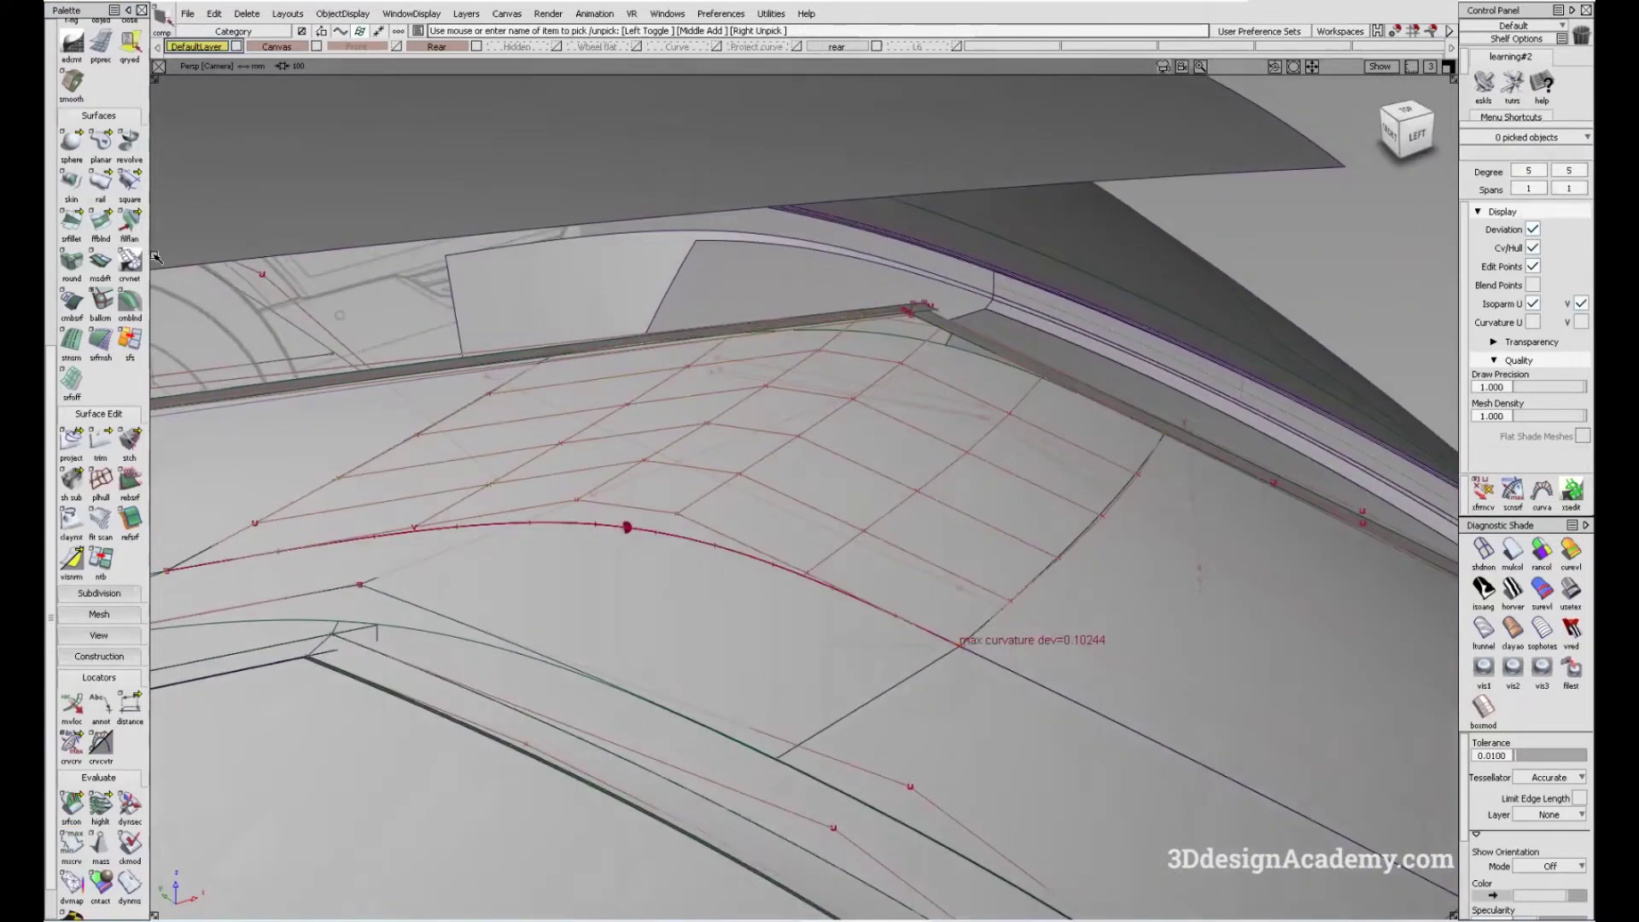
scroll(130, 189, up, 5)
double_click(101, 188)
click(849, 597)
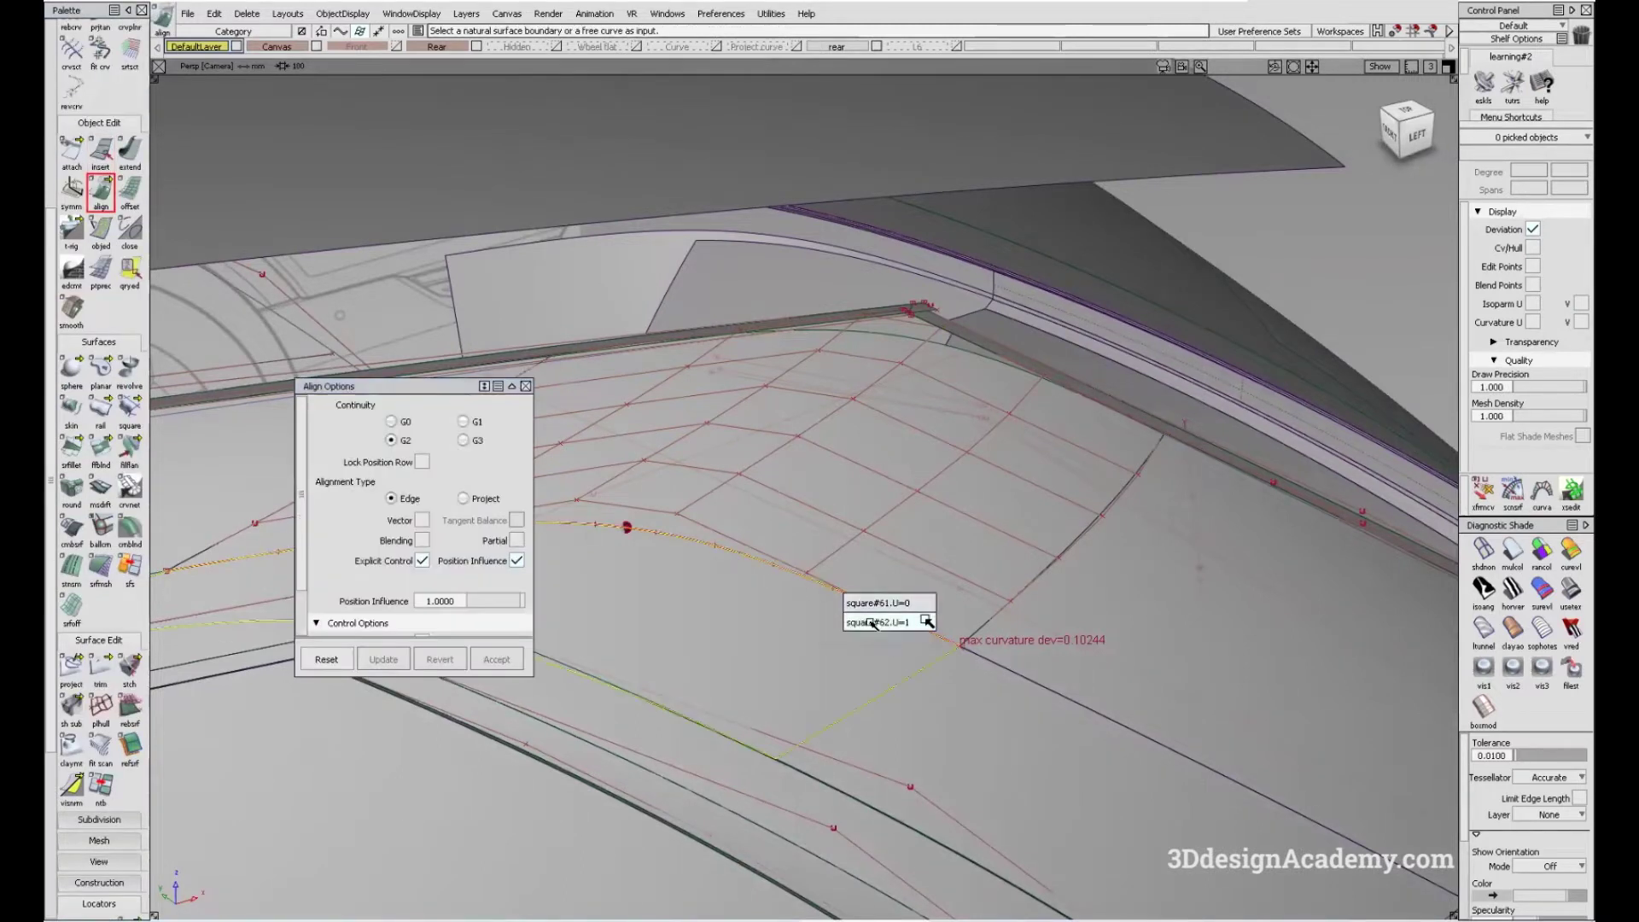
click(862, 603)
key(Return)
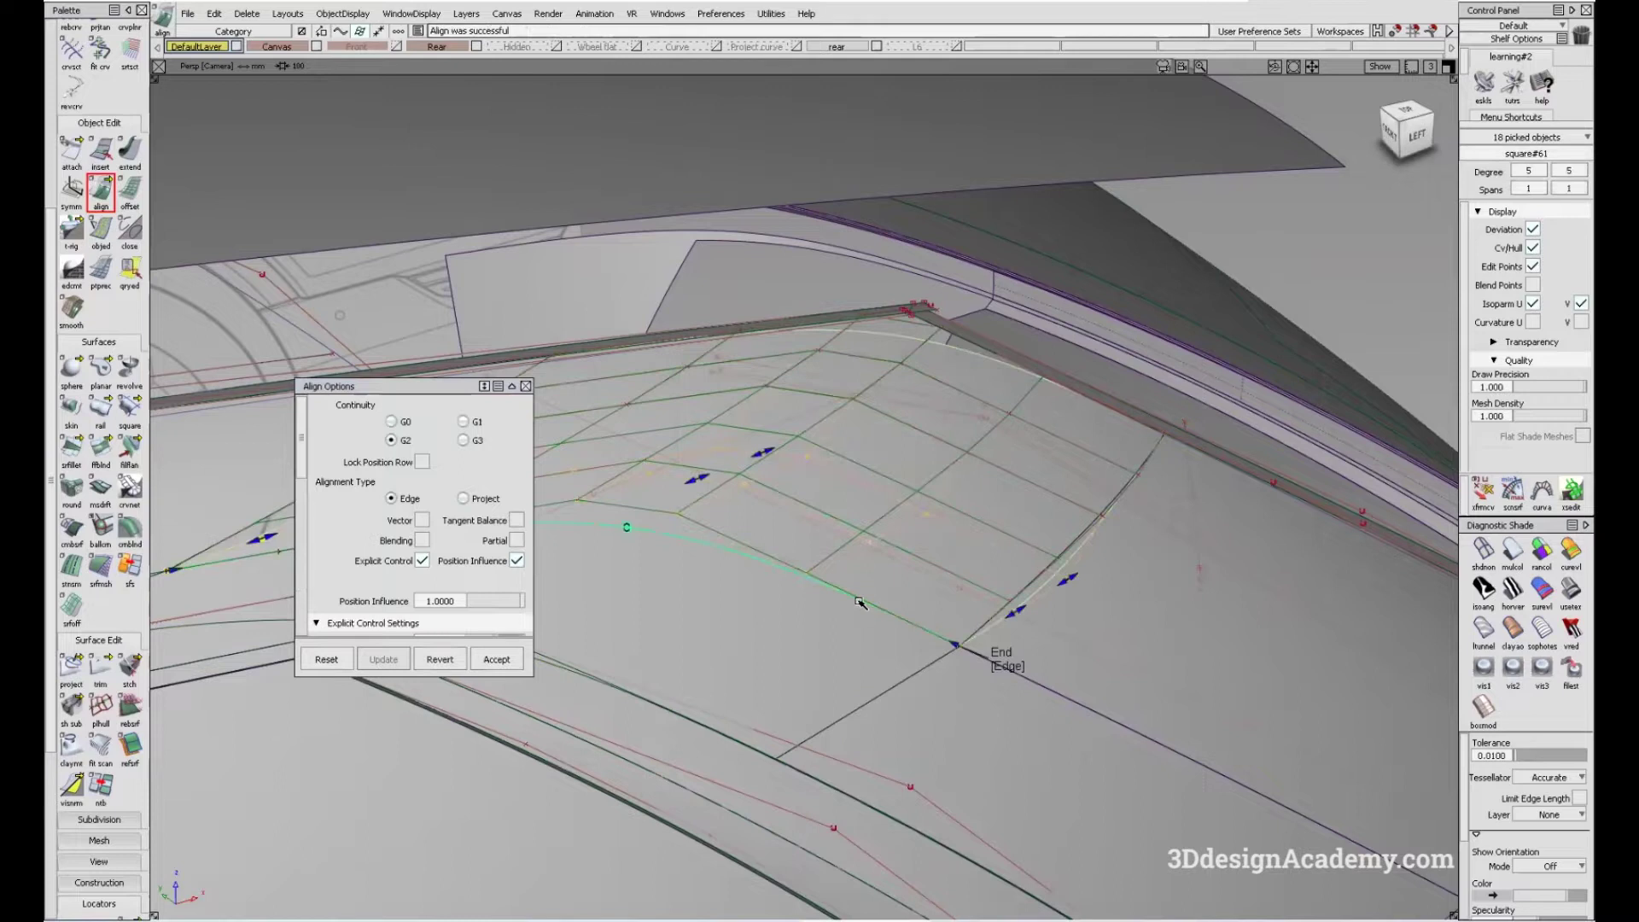
click(421, 524)
click(753, 655)
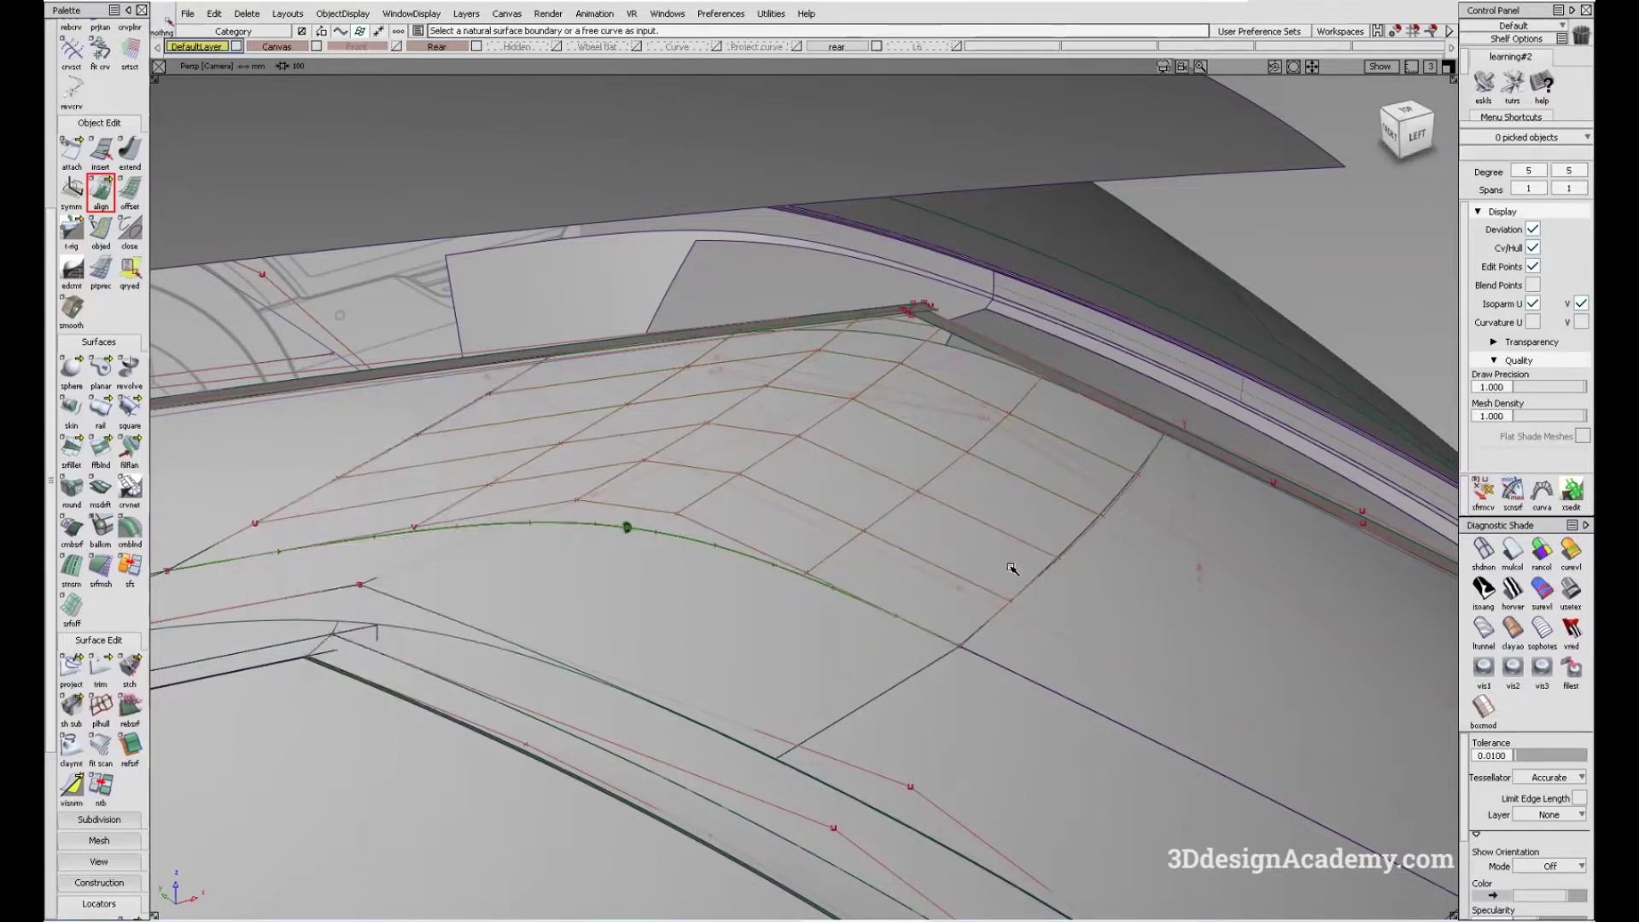
- Check the surface continuity around the edges of the upper corner patch
scroll(85, 864, down, 2)
click(72, 862)
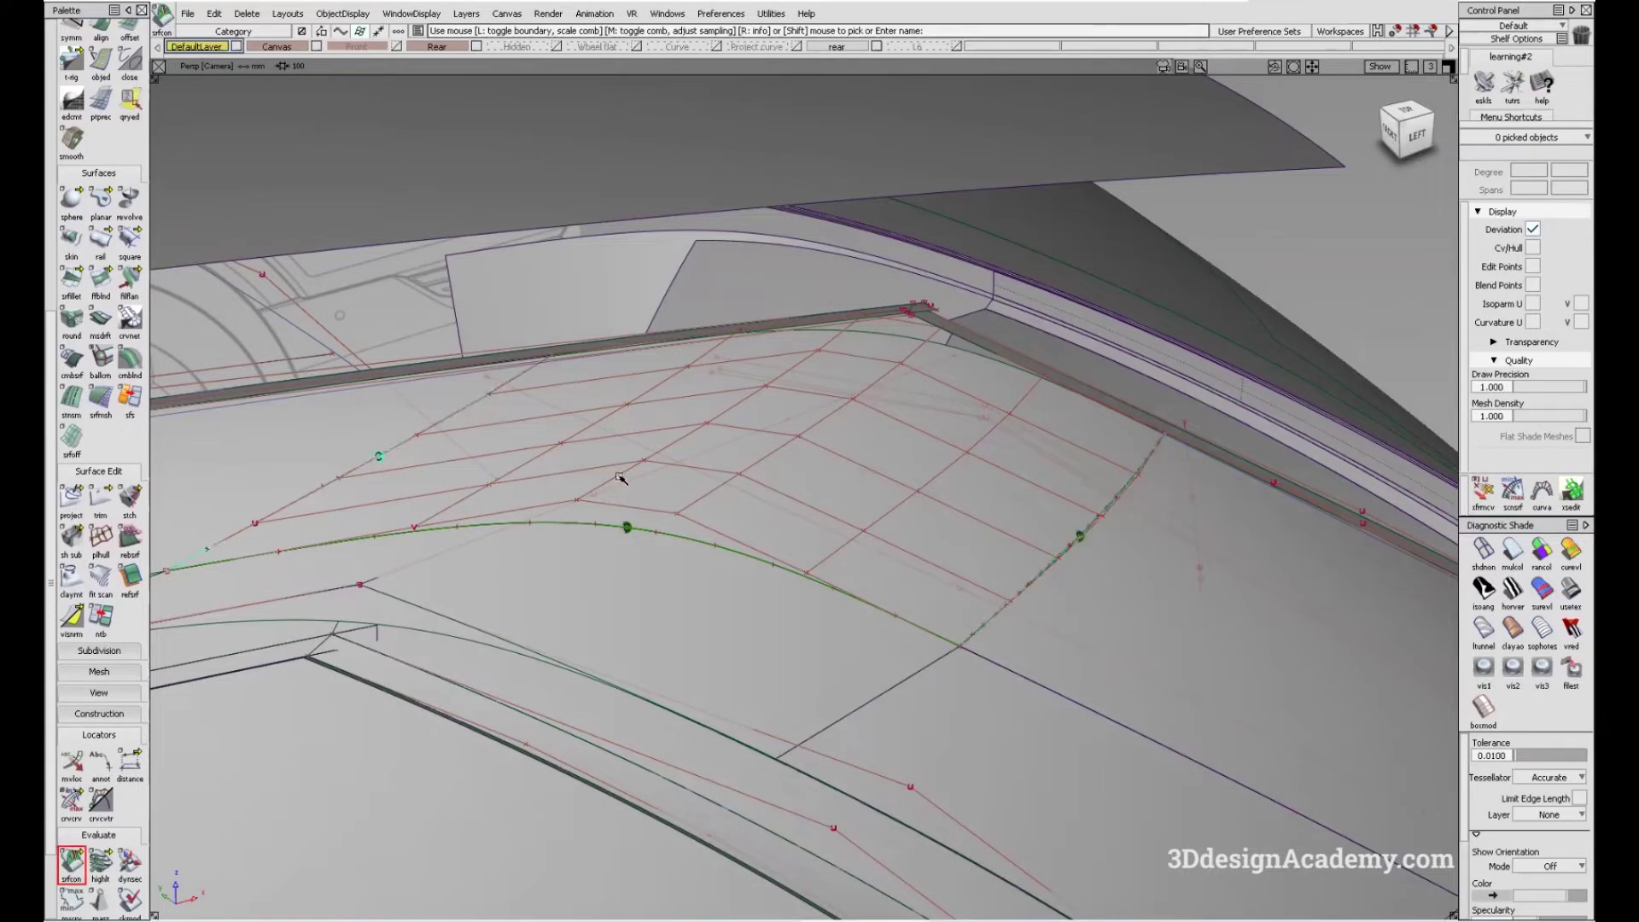
alt+shift+drag(512, 432, 950, 631)
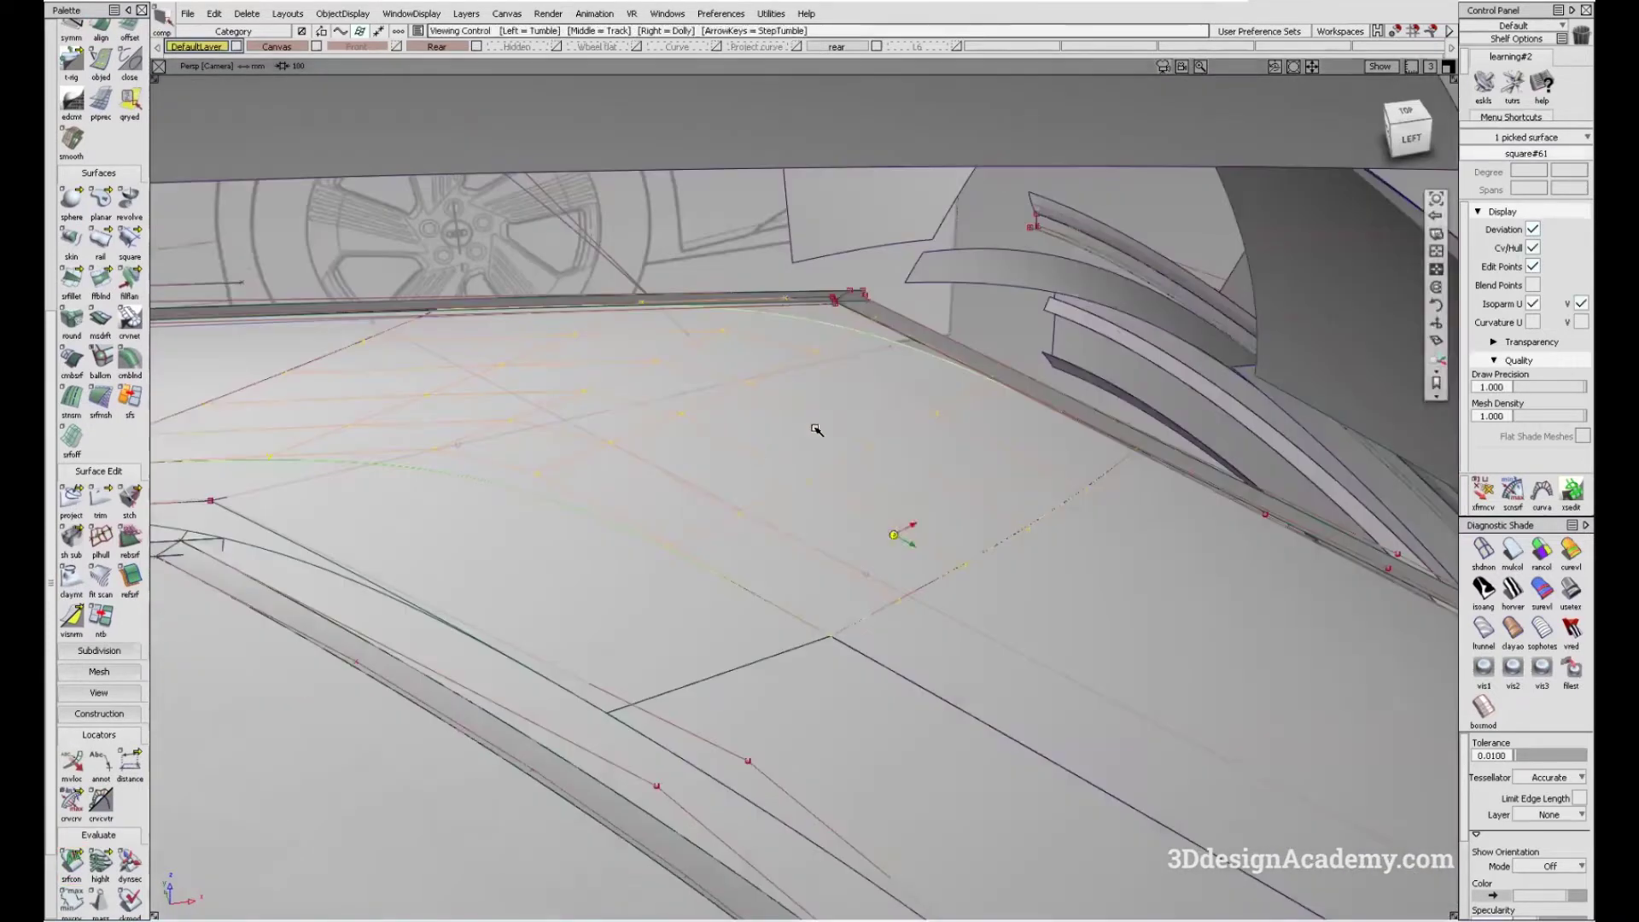
- Delete the construction history of the upper and lower corner patches
click(812, 427)
click(247, 13)
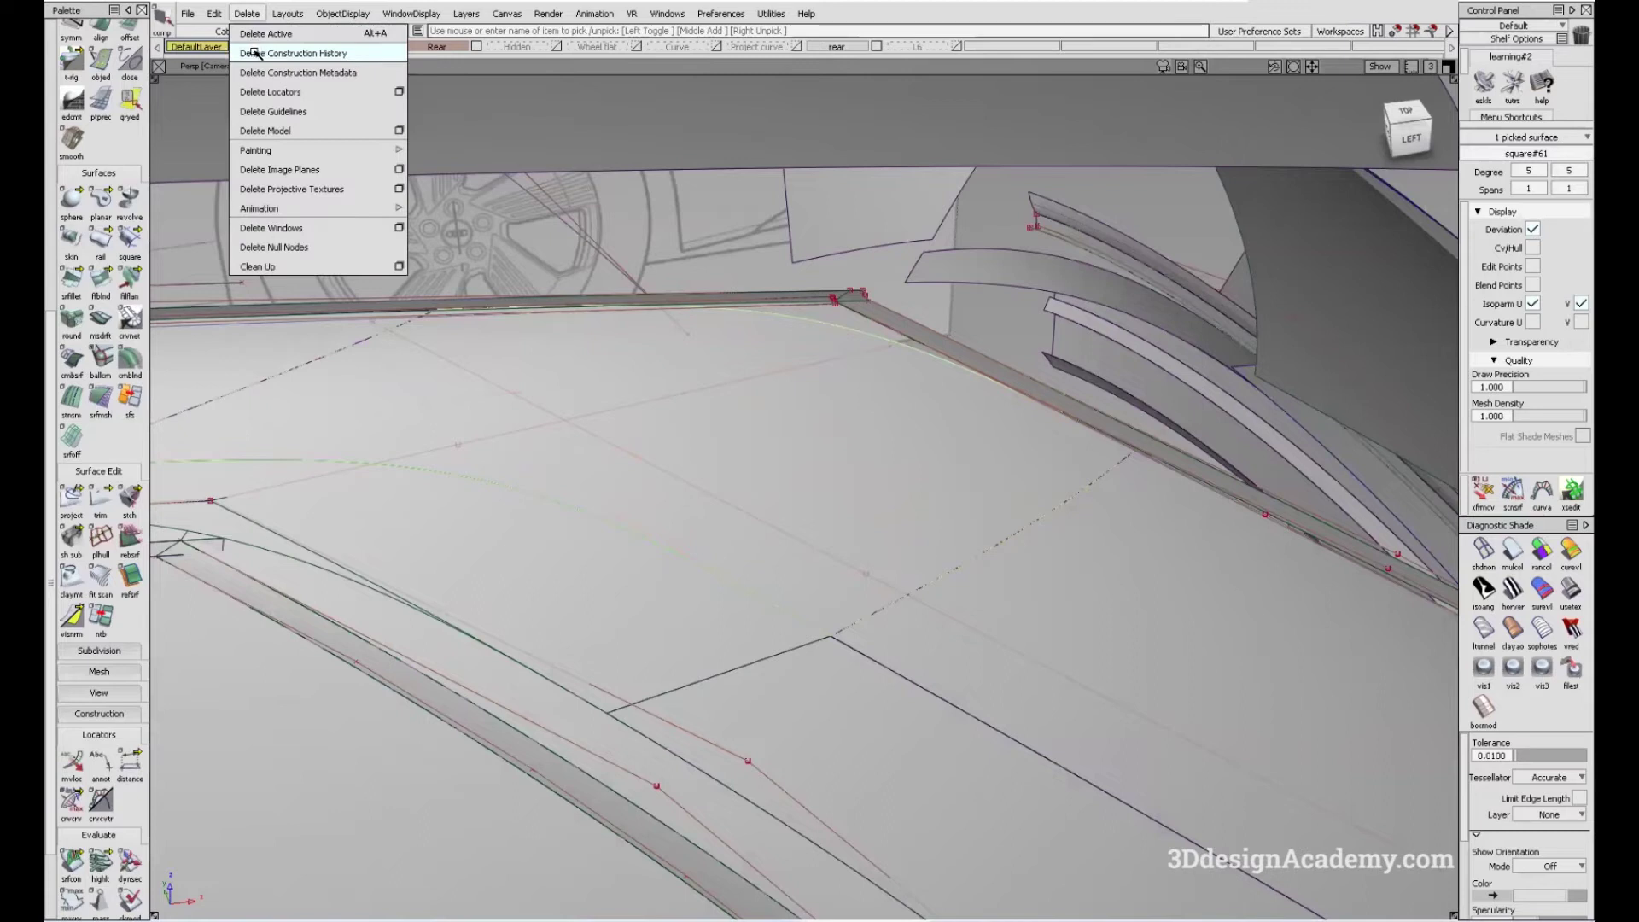
click(256, 54)
click(546, 478)
click(247, 13)
click(256, 53)
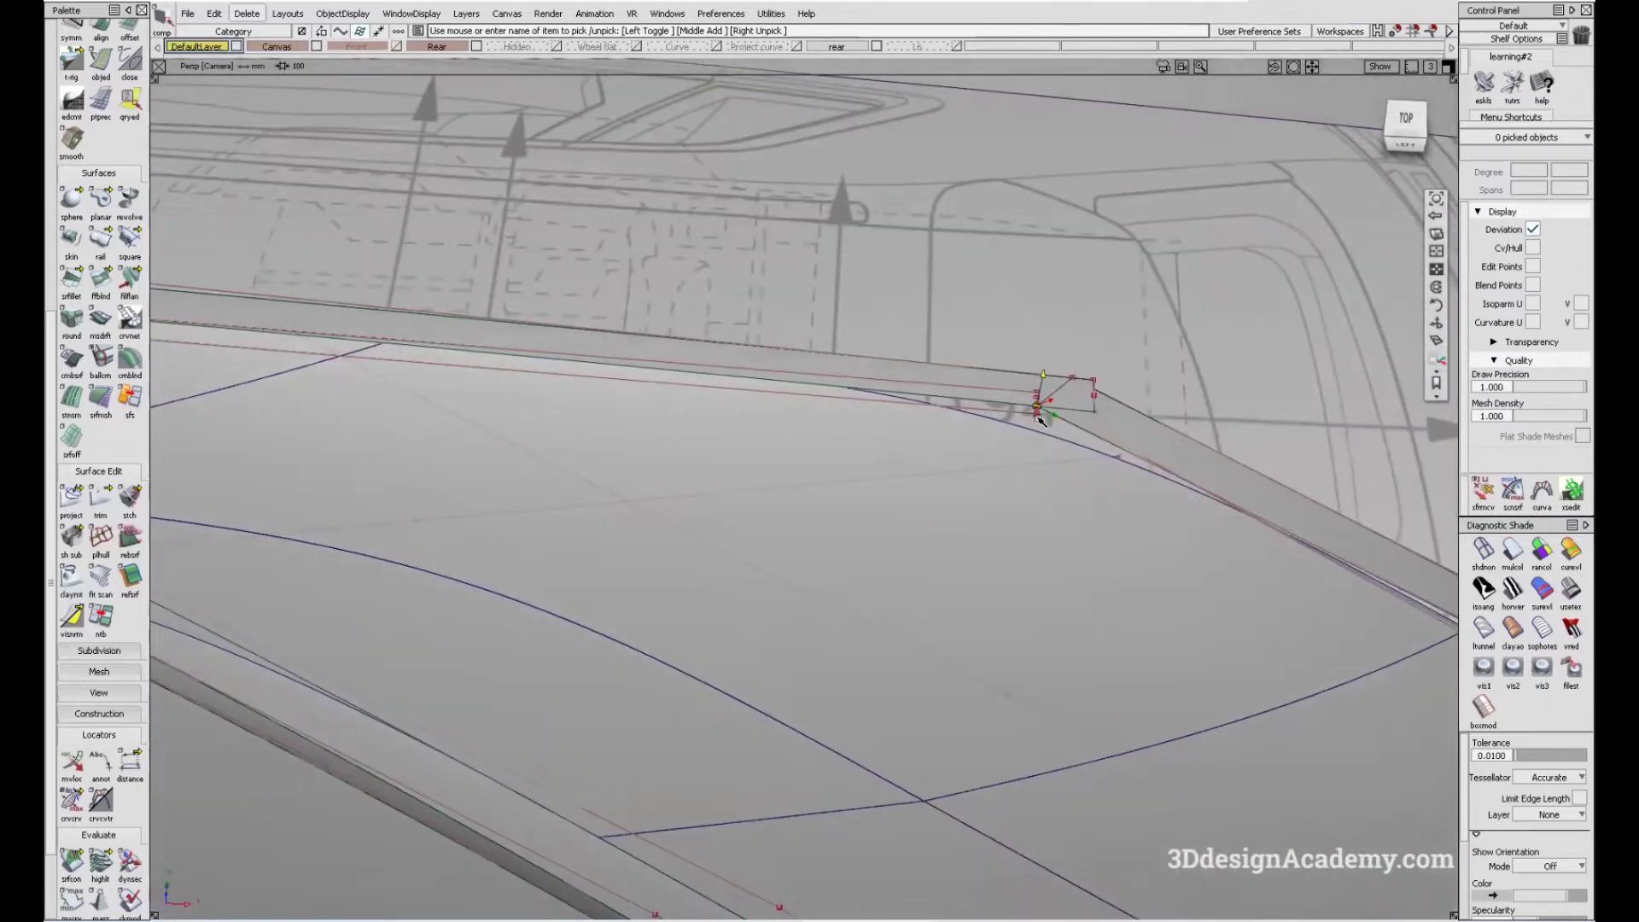
- Examine the rail strip's corner end and how it meets the blend surface and the adjoining strip
scroll(1056, 407, up, 3)
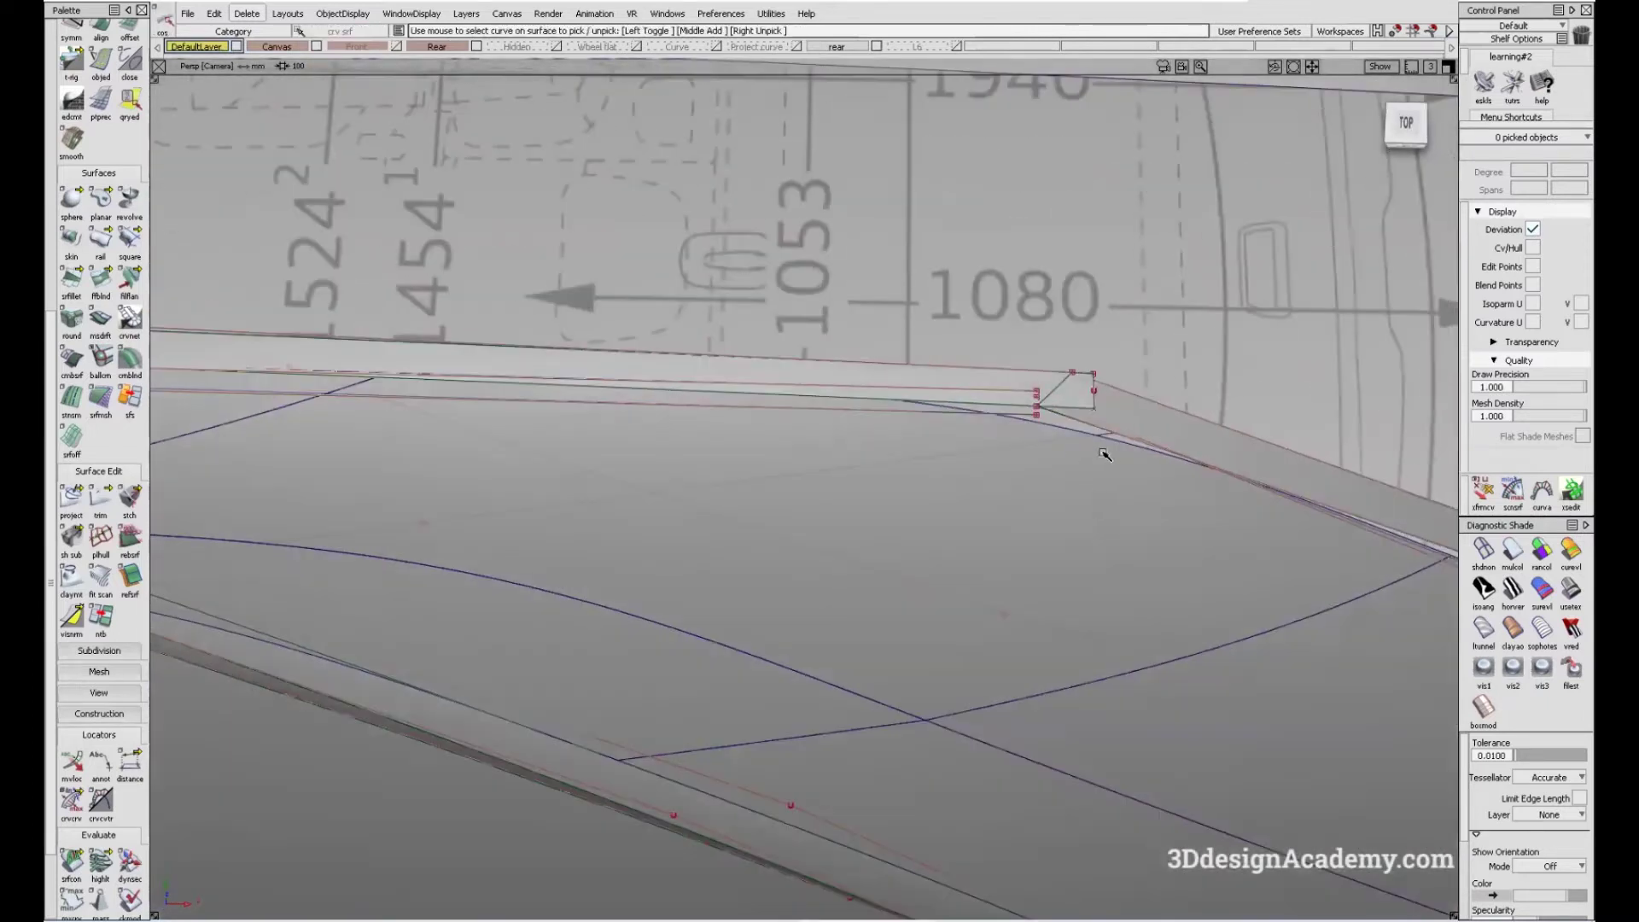
alt+shift+drag(1077, 382, 1037, 397)
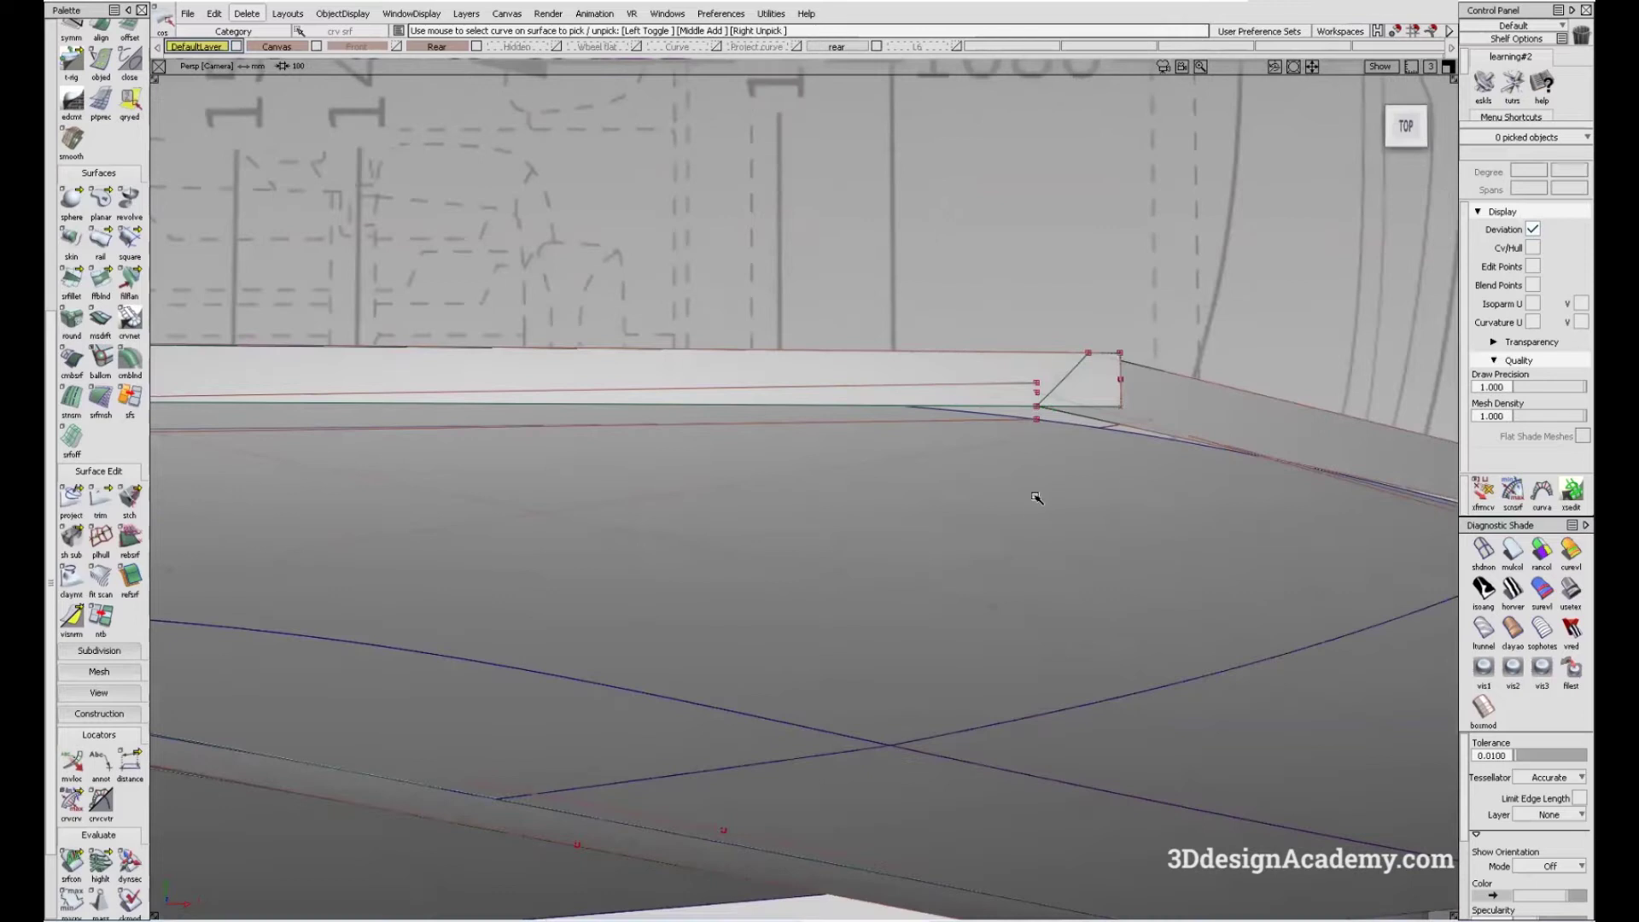
click(909, 392)
alt+shift+drag(936, 428, 952, 461)
alt+shift+right_drag(952, 461, 828, 442)
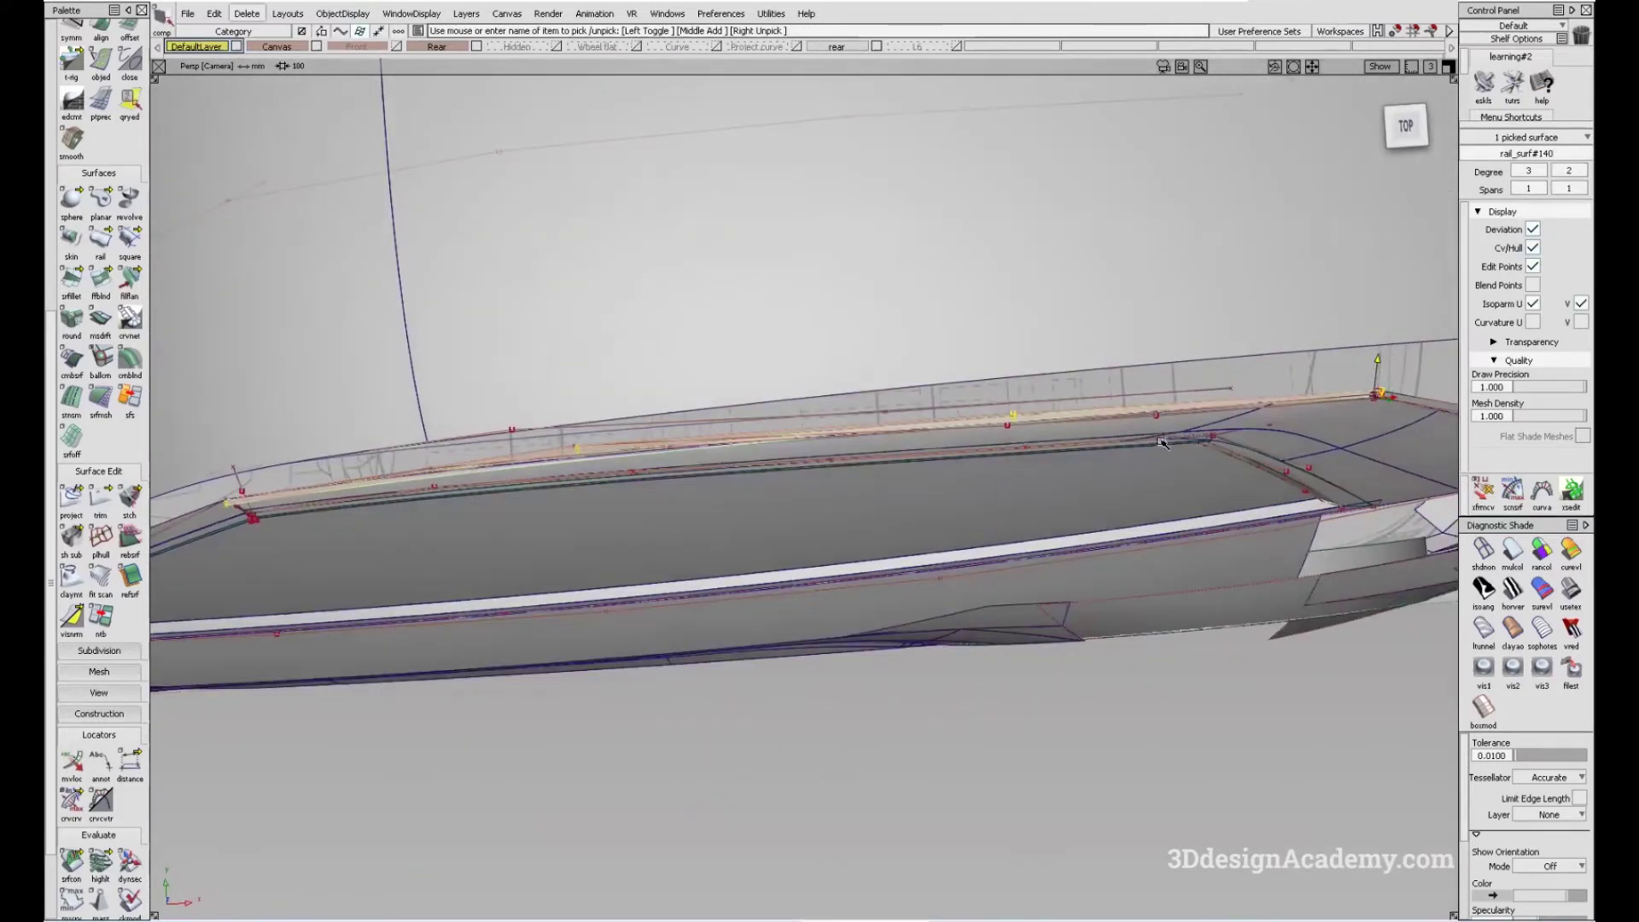
alt+shift+drag(1269, 412, 1129, 438)
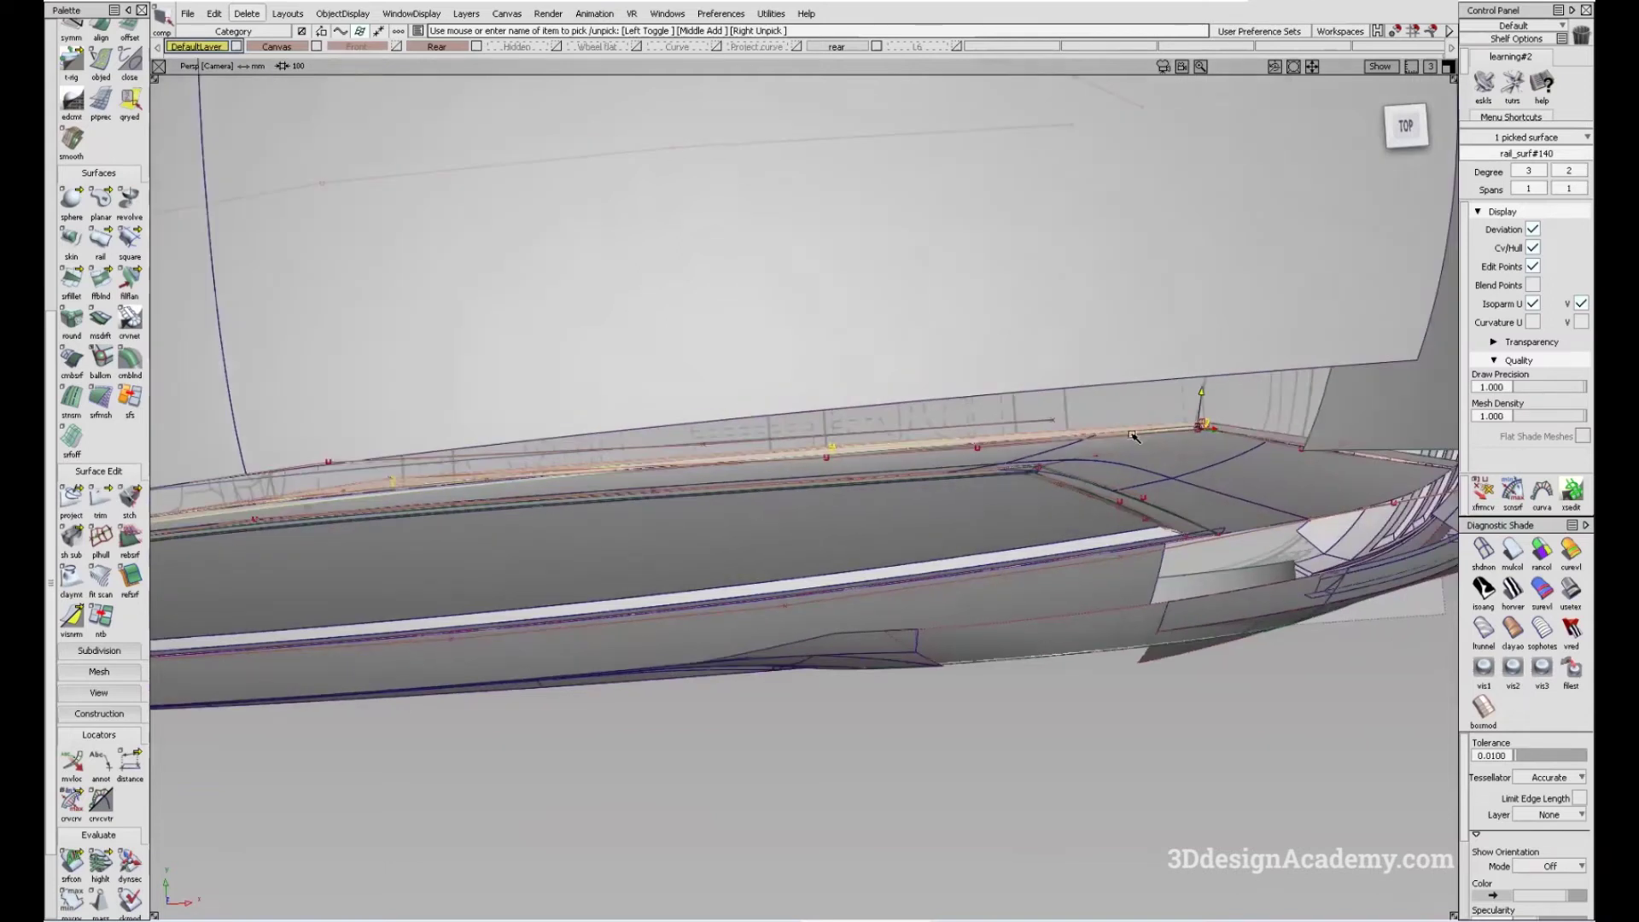
alt+shift+right_drag(1201, 431, 1184, 400)
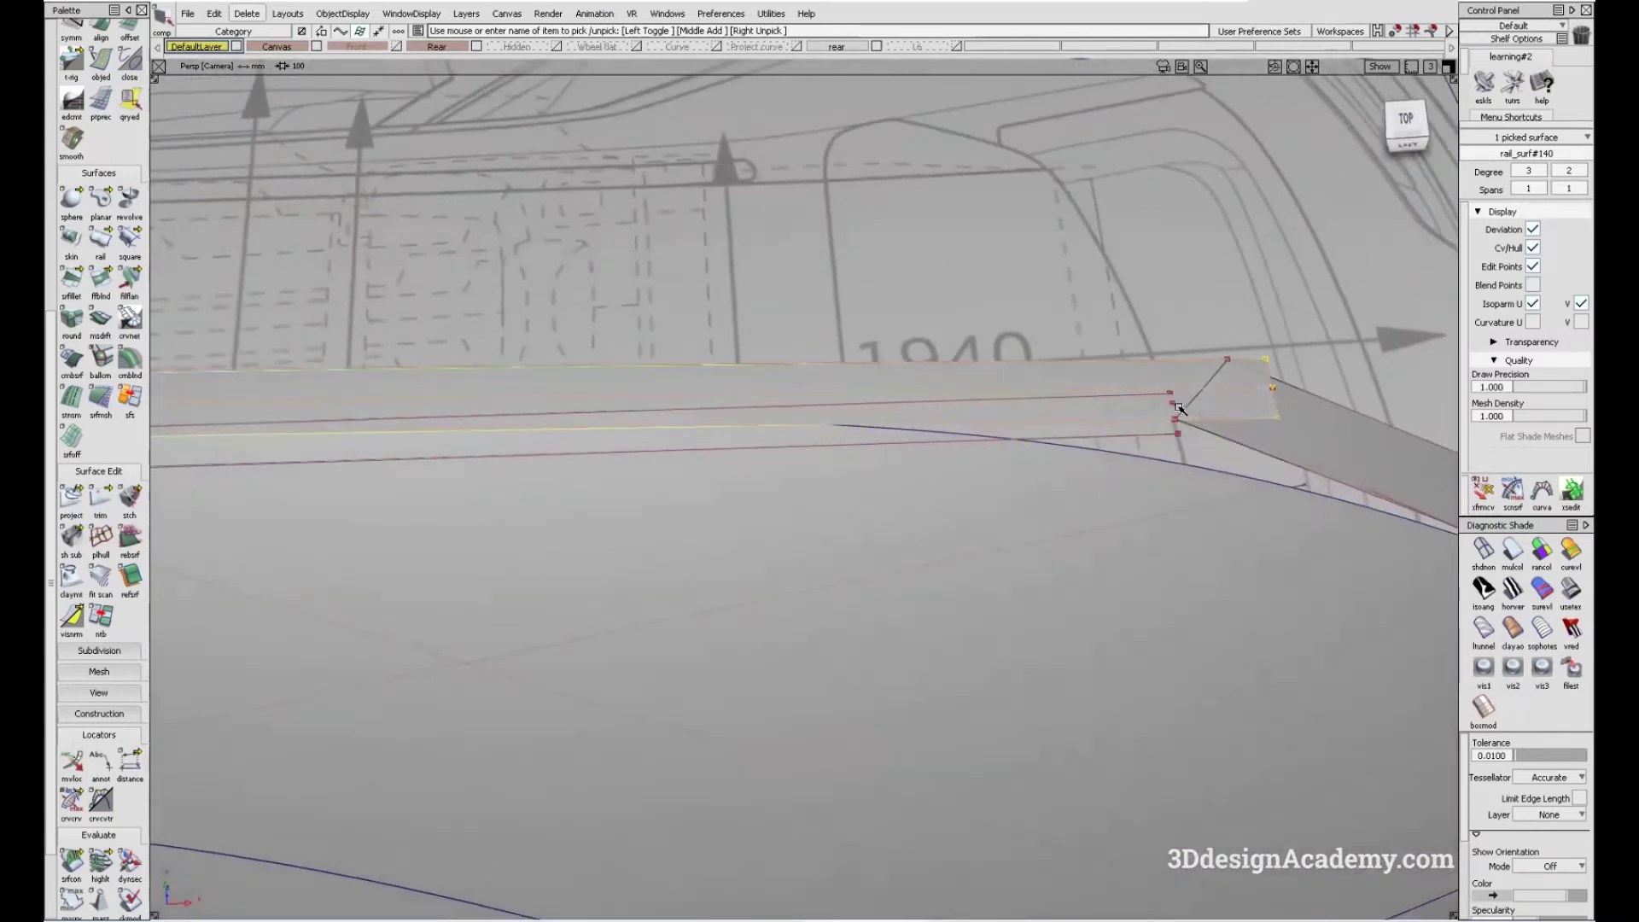
click(1051, 457)
alt+shift+drag(1050, 458, 701, 115)
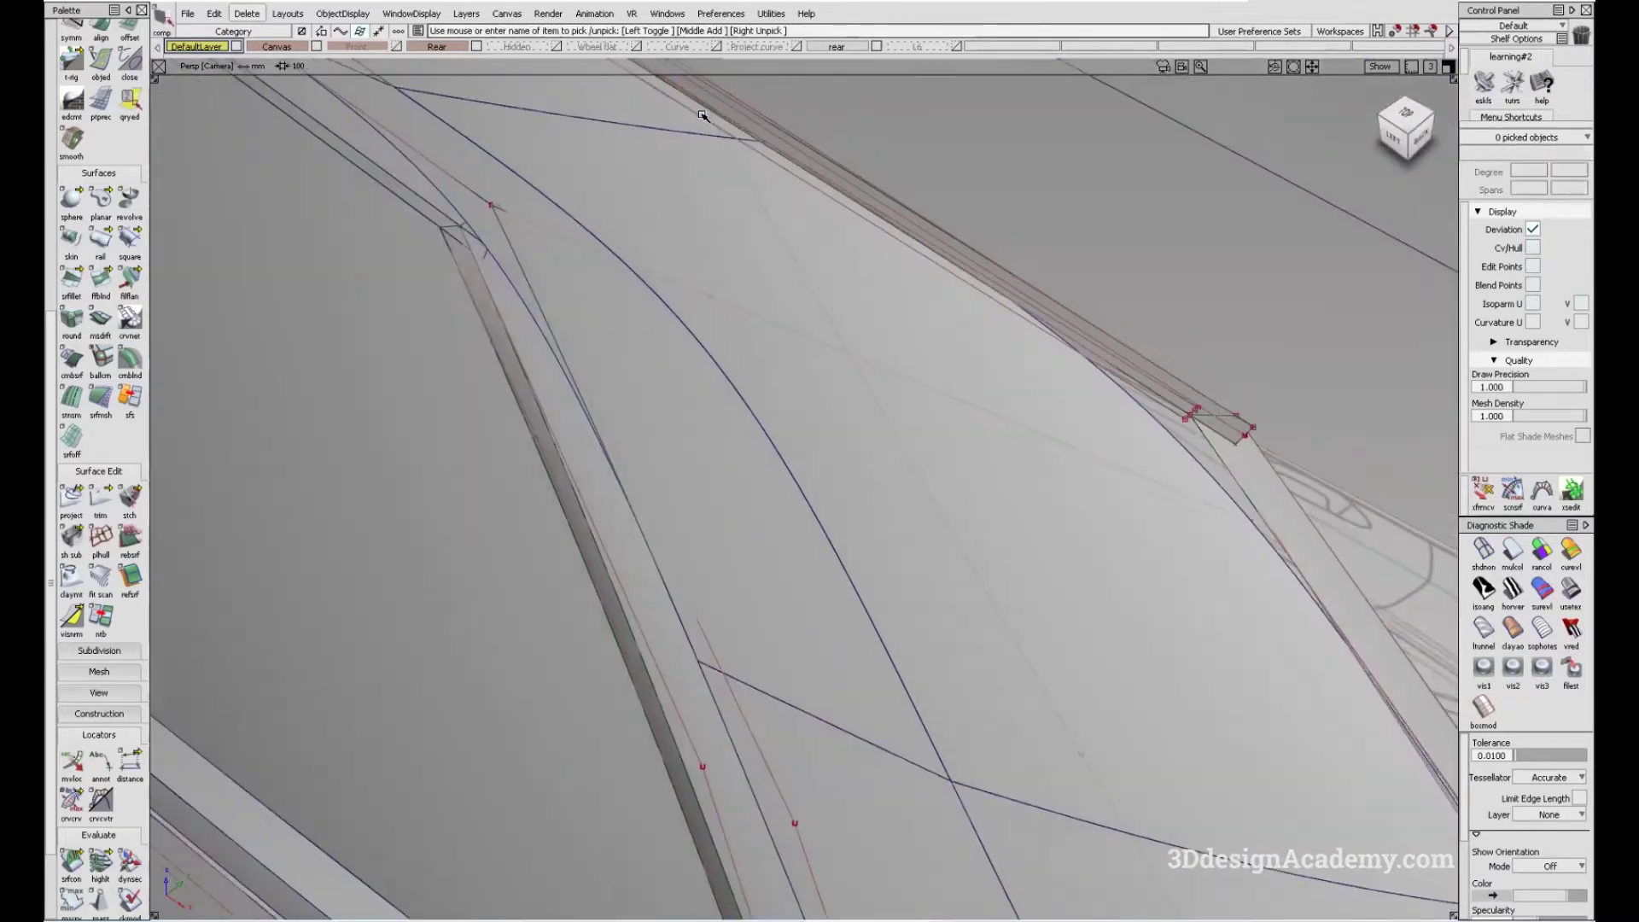
click(636, 109)
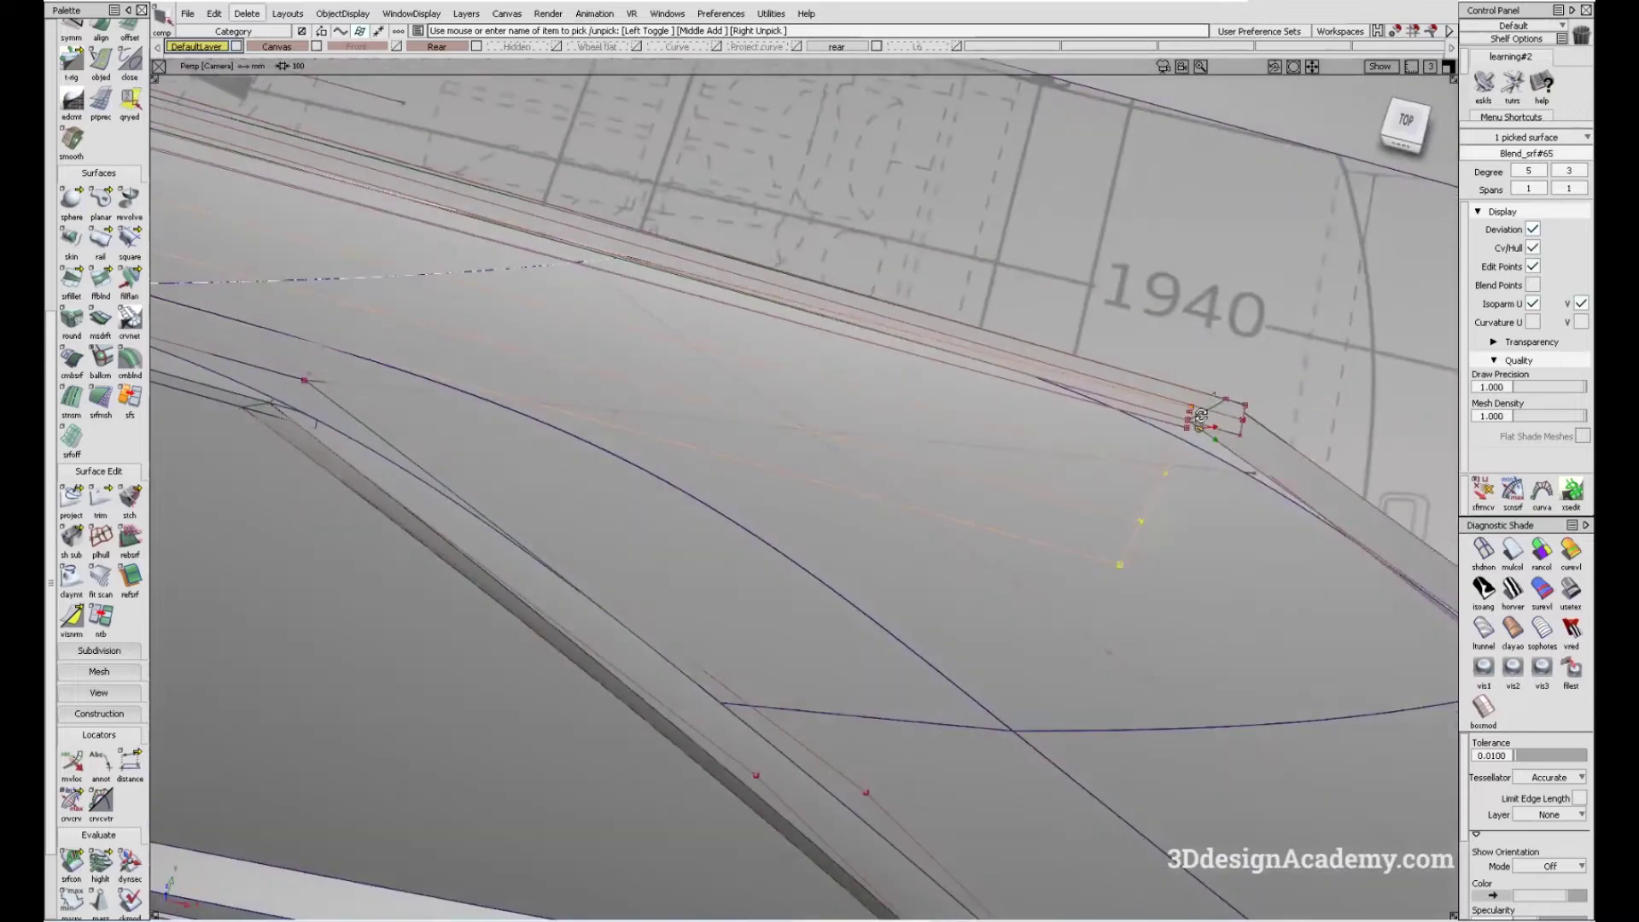
alt+shift+right_drag(1201, 414, 1264, 362)
click(1152, 353)
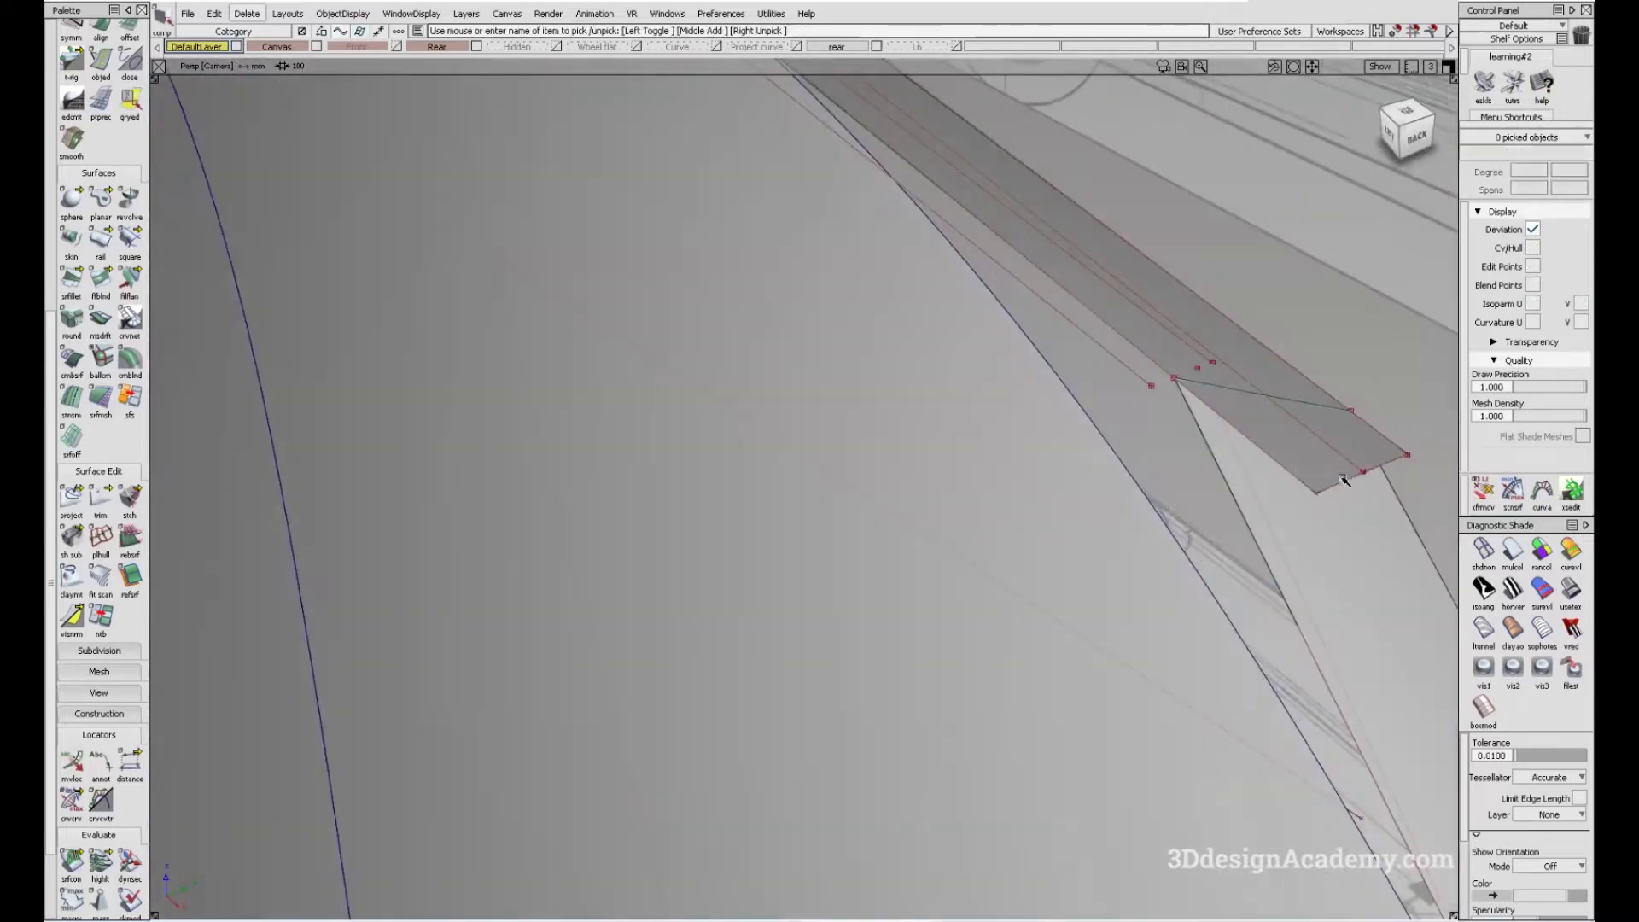
- Delete the long rail strip surface and move its end profile curve by its pivot to the adjoining strip's inner corner
ctrl+shift+drag(1347, 492, 1348, 493)
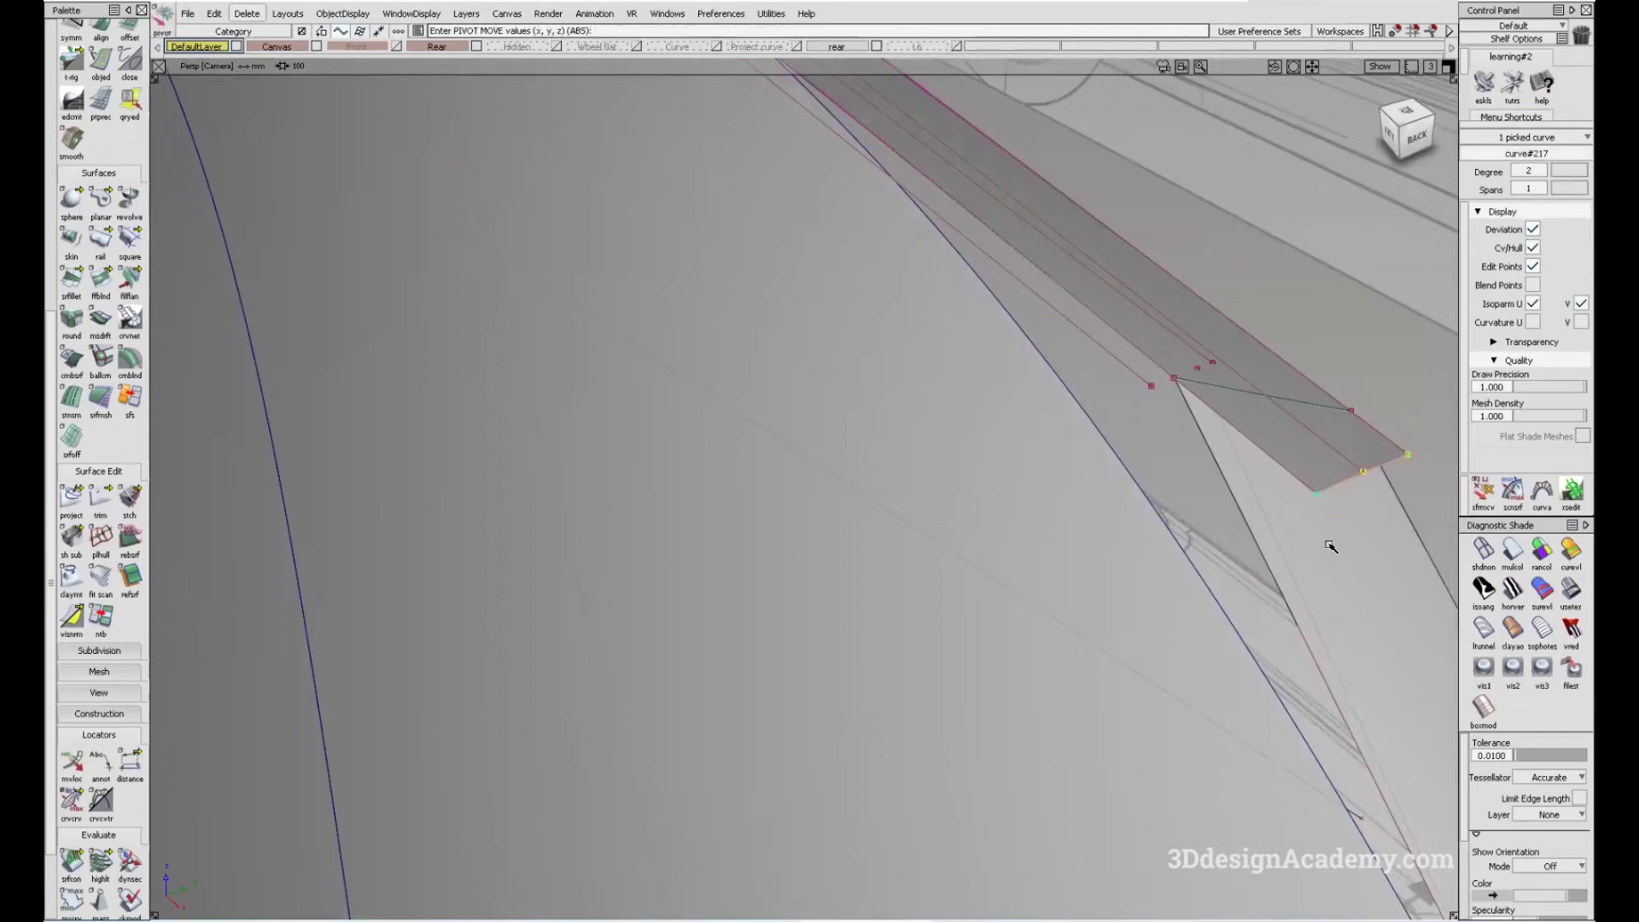
key(Delete)
key(Return)
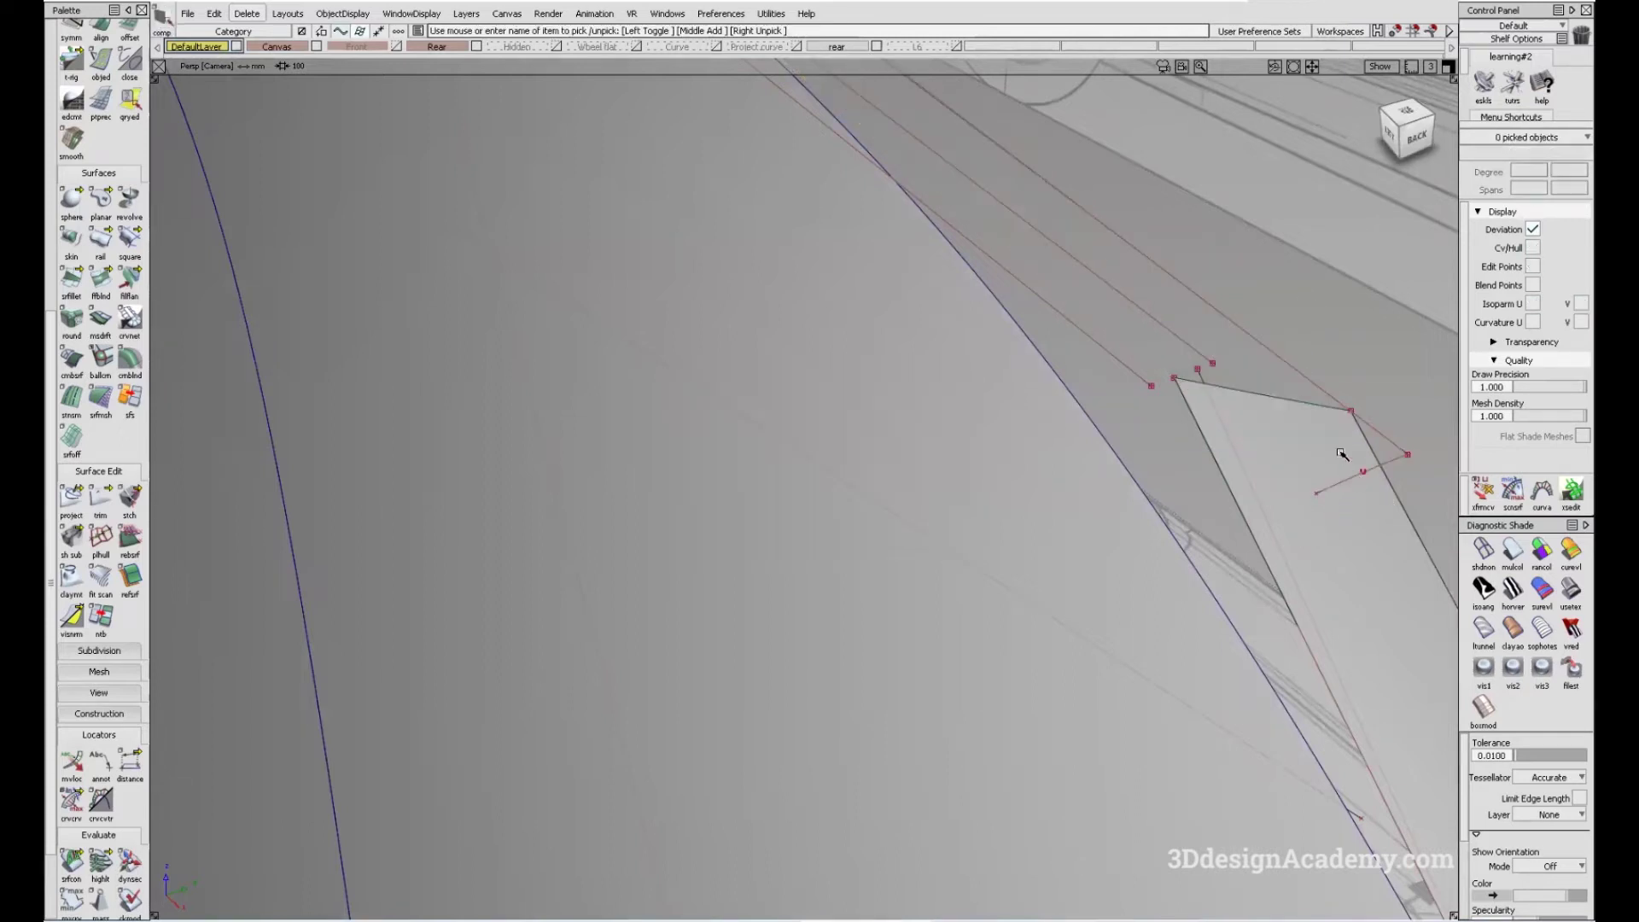
click(1342, 466)
ctrl+shift+drag(1288, 538, 1116, 476)
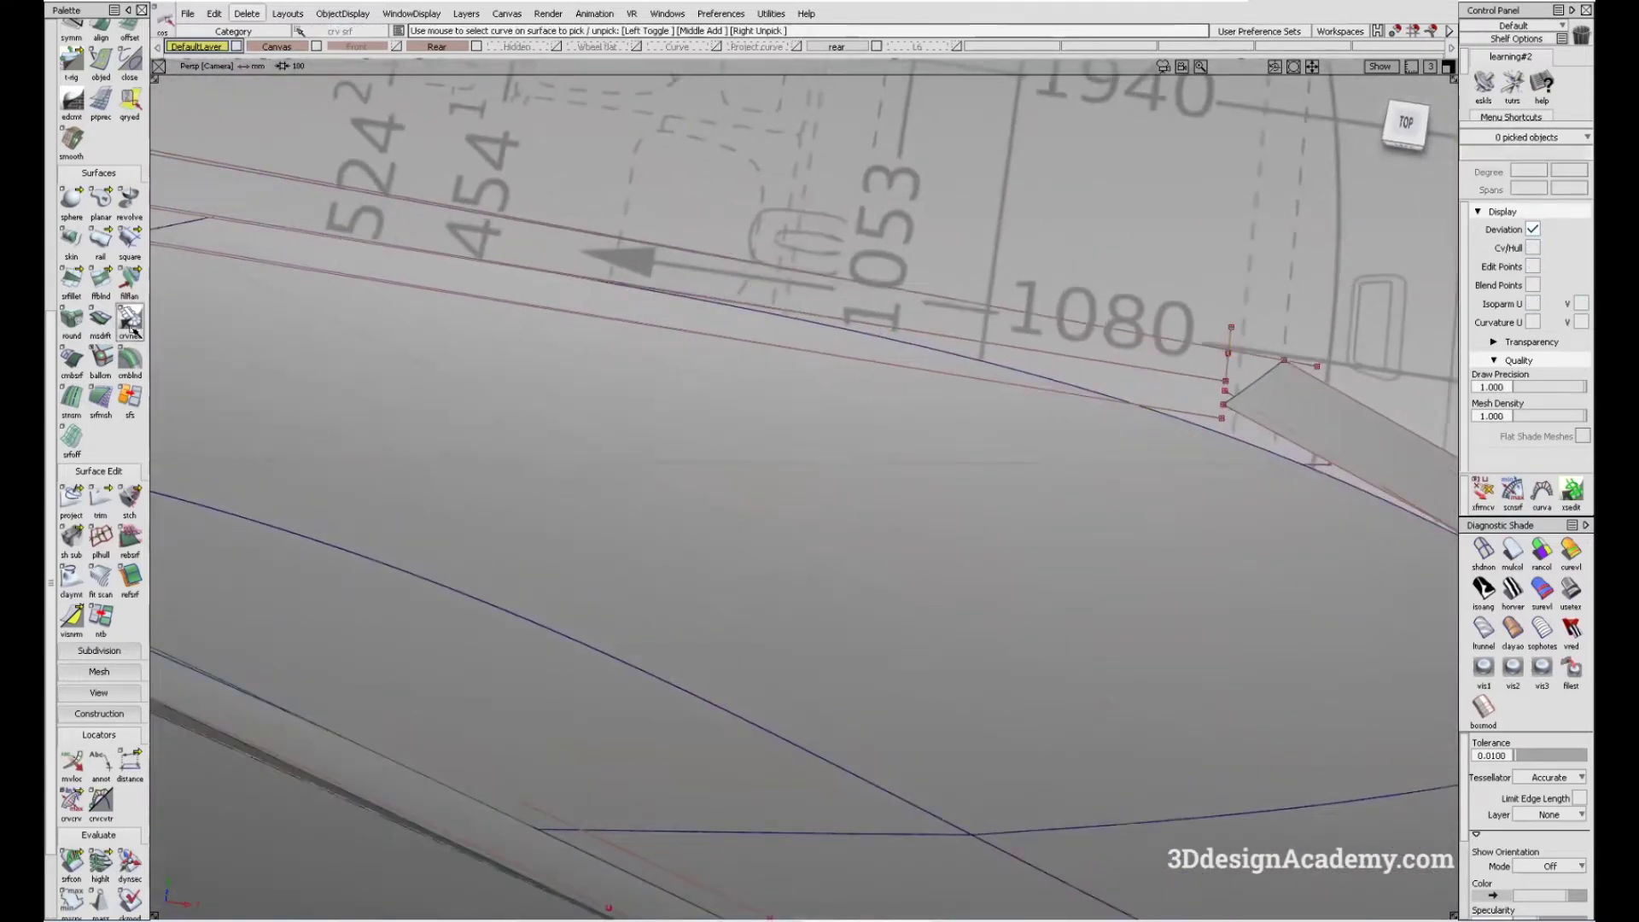
- Build a rail surface from the moved profile with one generation curve and one rail curve along the blend surface's edge
click(99, 257)
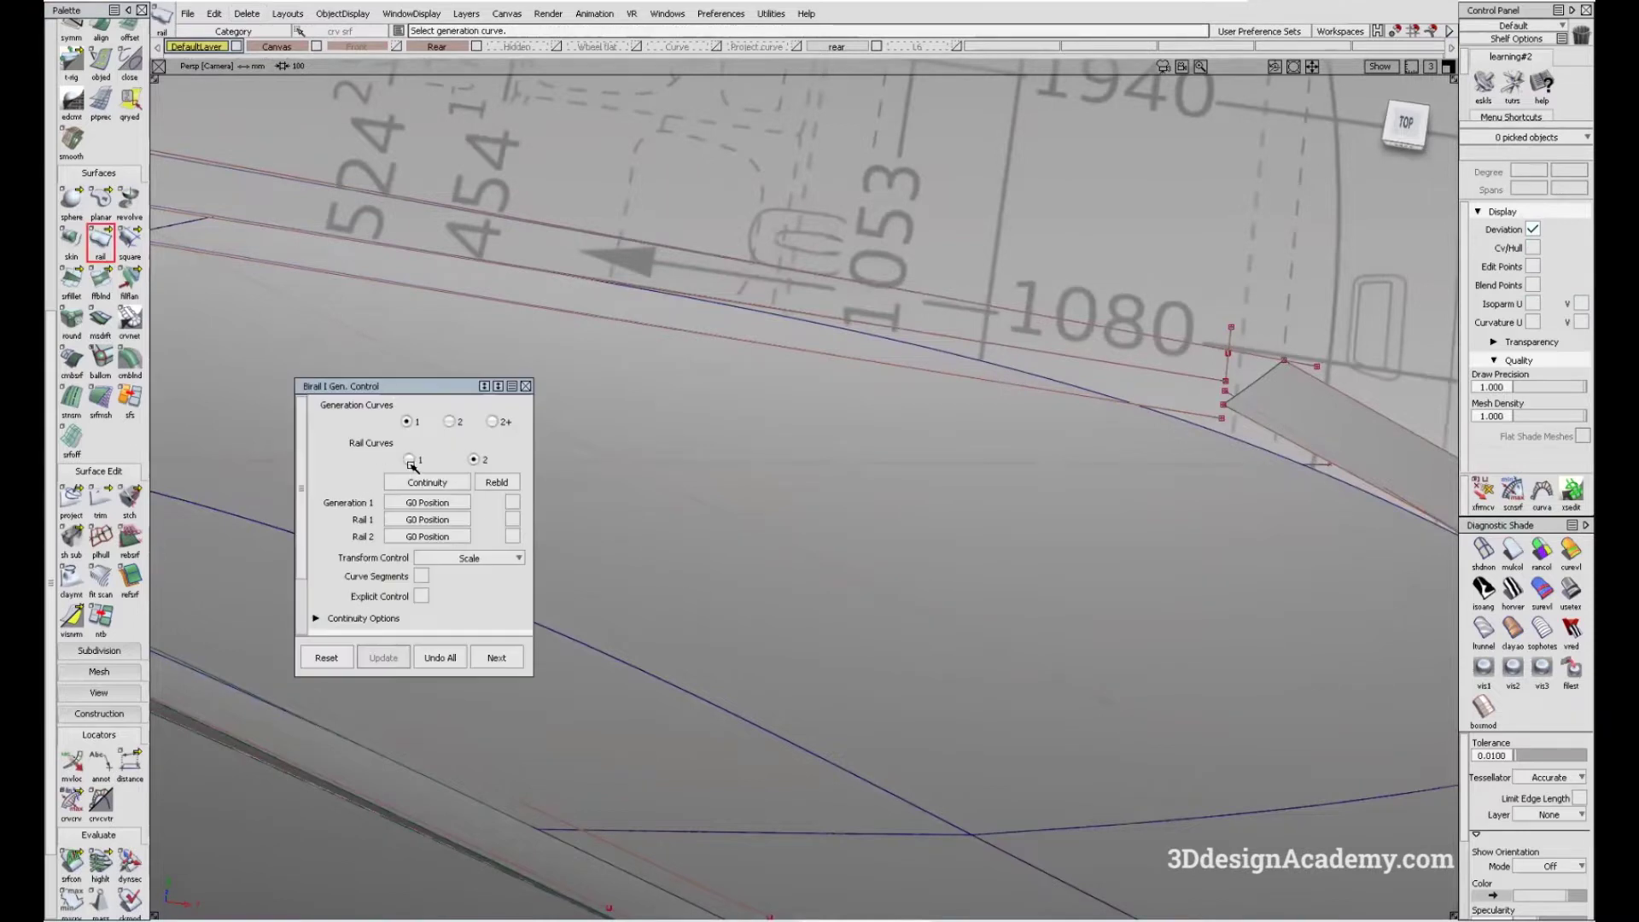
click(410, 461)
alt+shift+drag(1189, 432, 597, 372)
click(1001, 477)
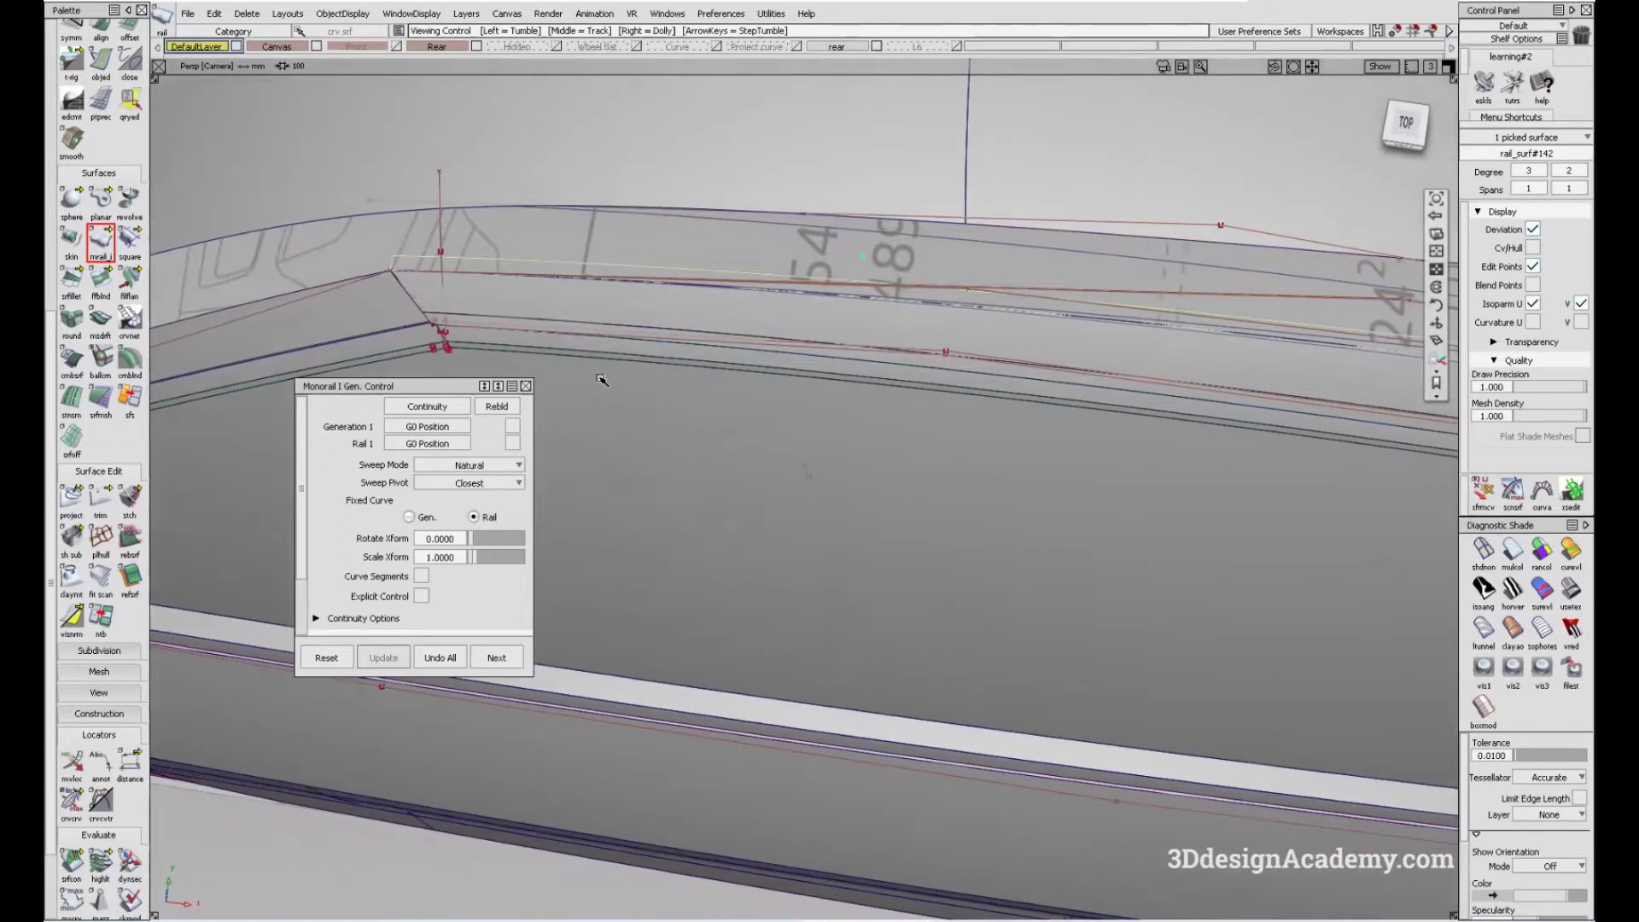
alt+shift+drag(974, 383, 1414, 216)
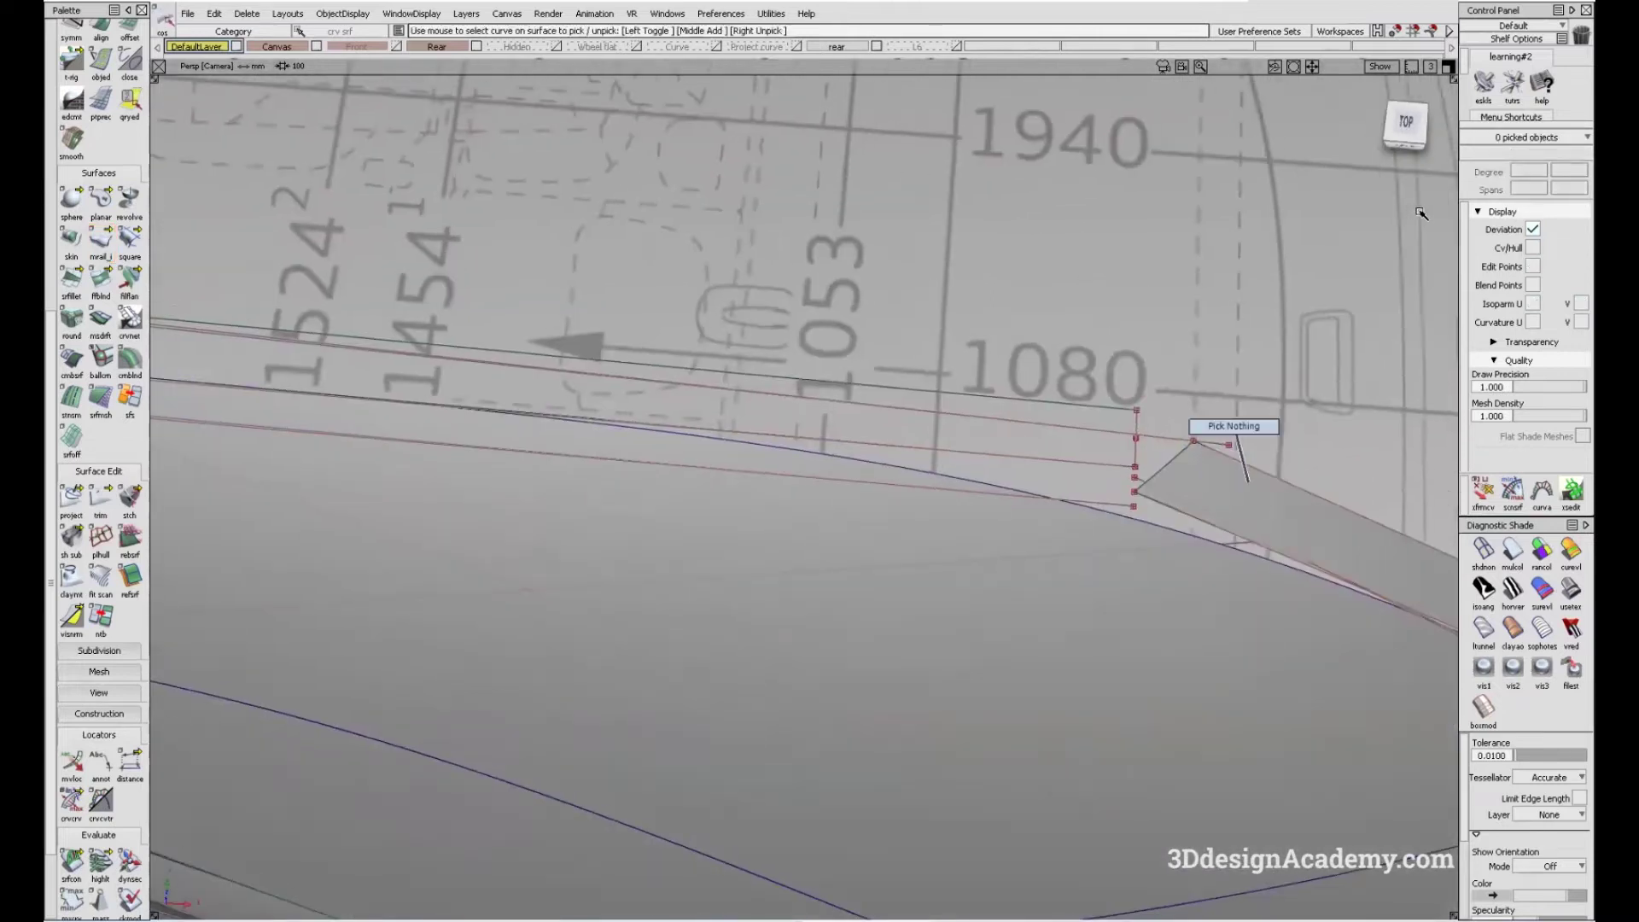
- In the top view, extend the upper rail curve at the strip's corner with Extrapolate and Merge enabled
click(1404, 123)
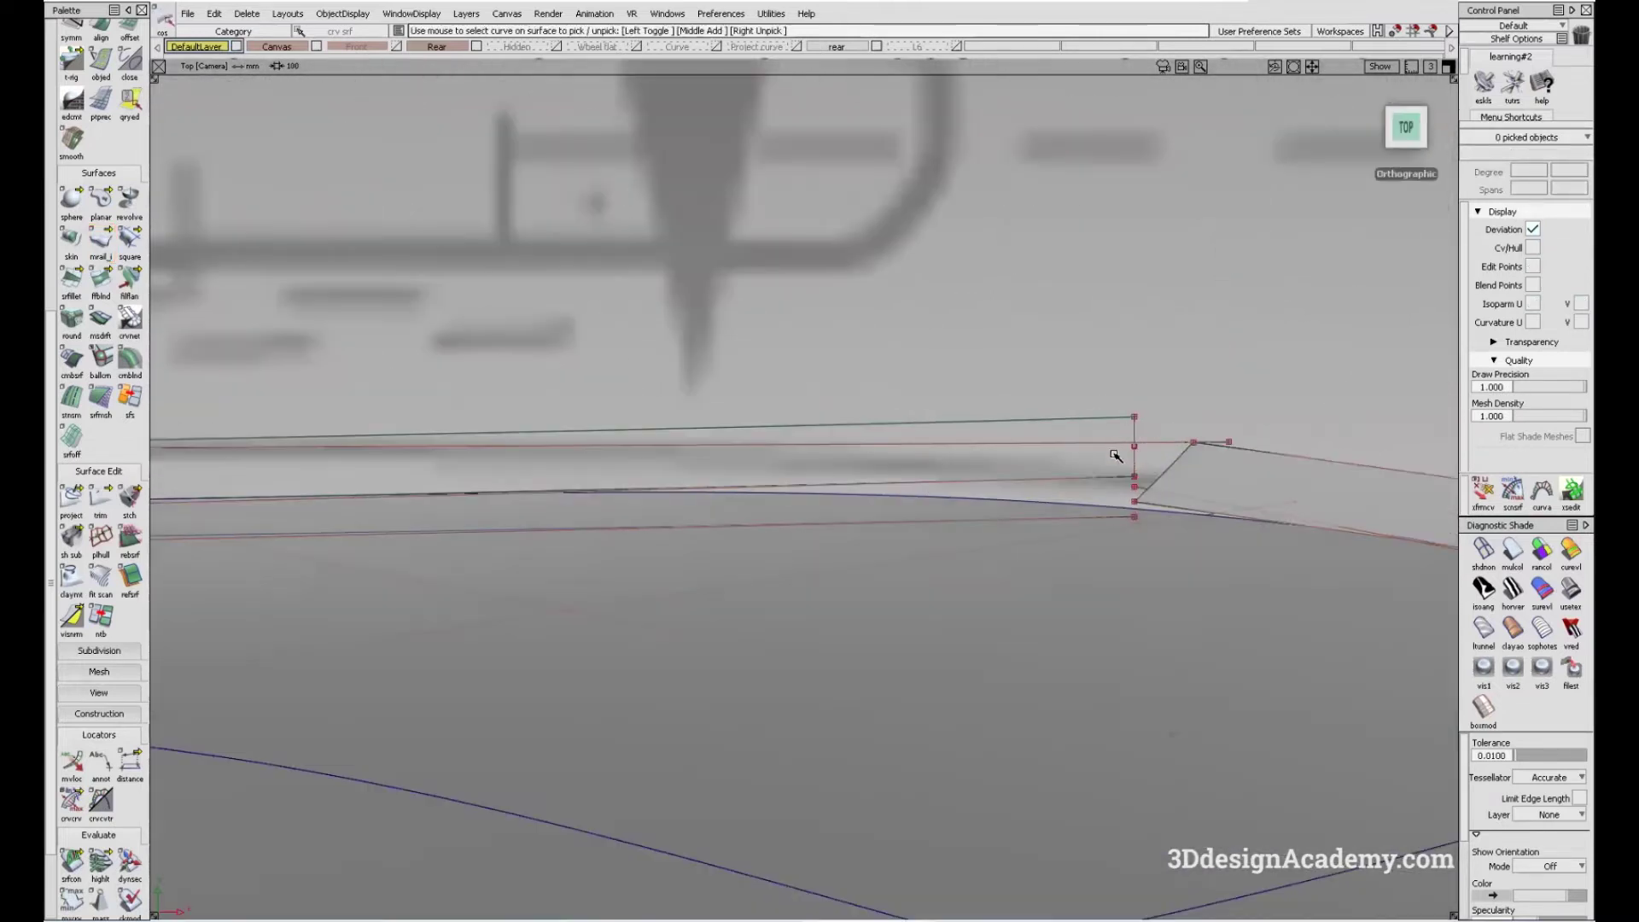
scroll(120, 138, up, 2)
double_click(130, 85)
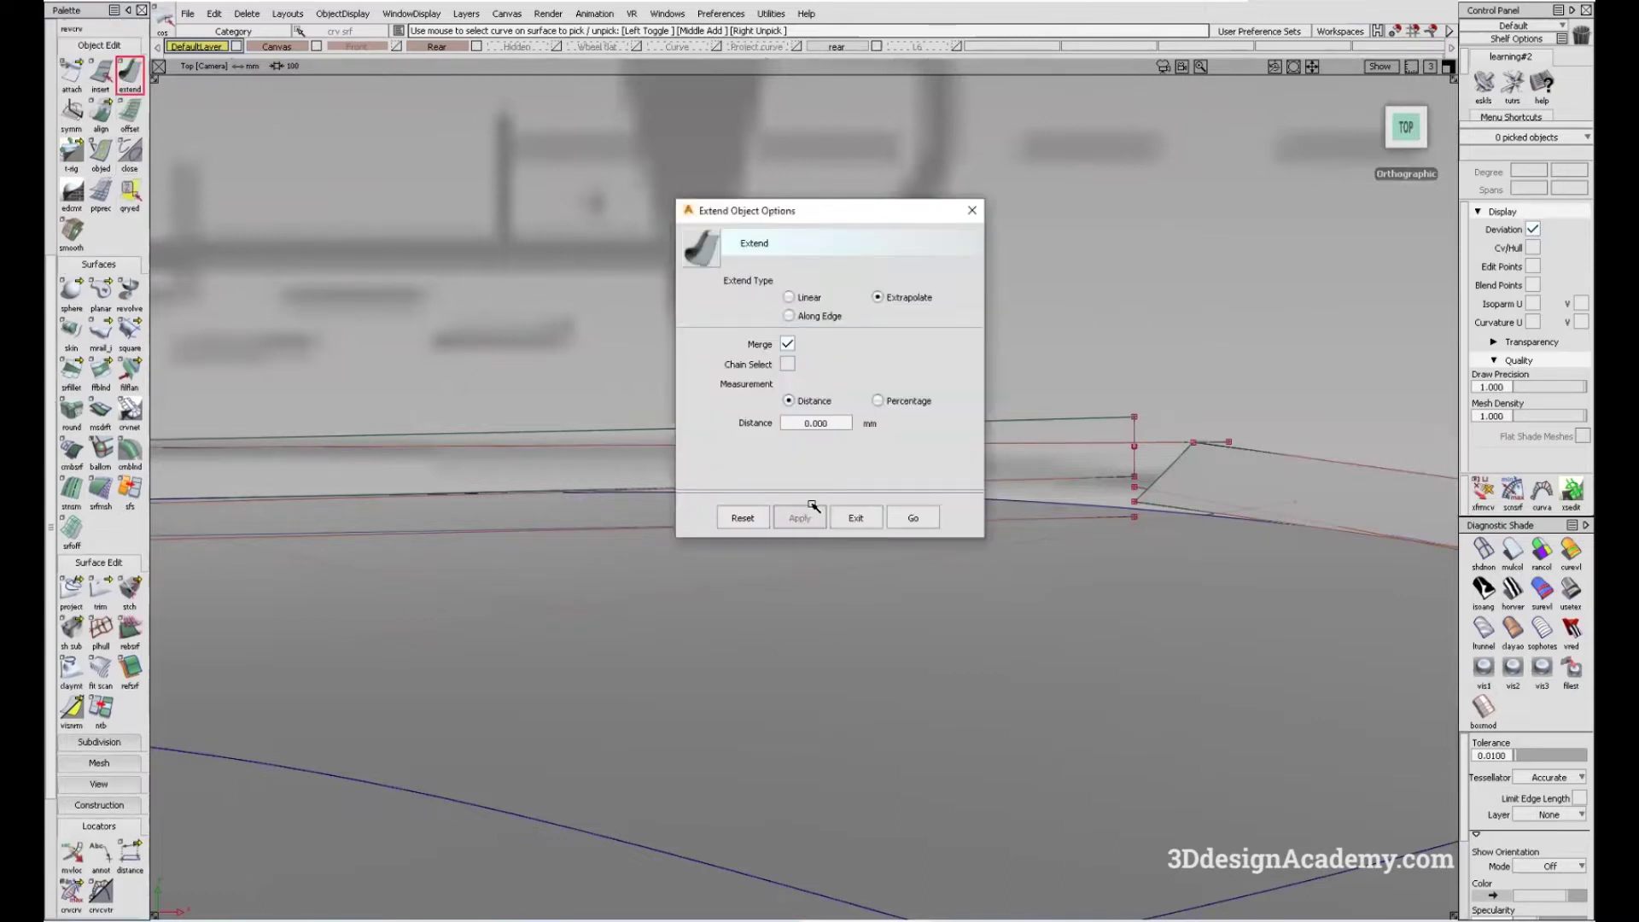
click(908, 519)
click(1173, 446)
- Isolate the upper rail curve and the Canvas layer's blueprint by hiding all unselected objects
alt+shift+drag(1099, 510, 746, 413)
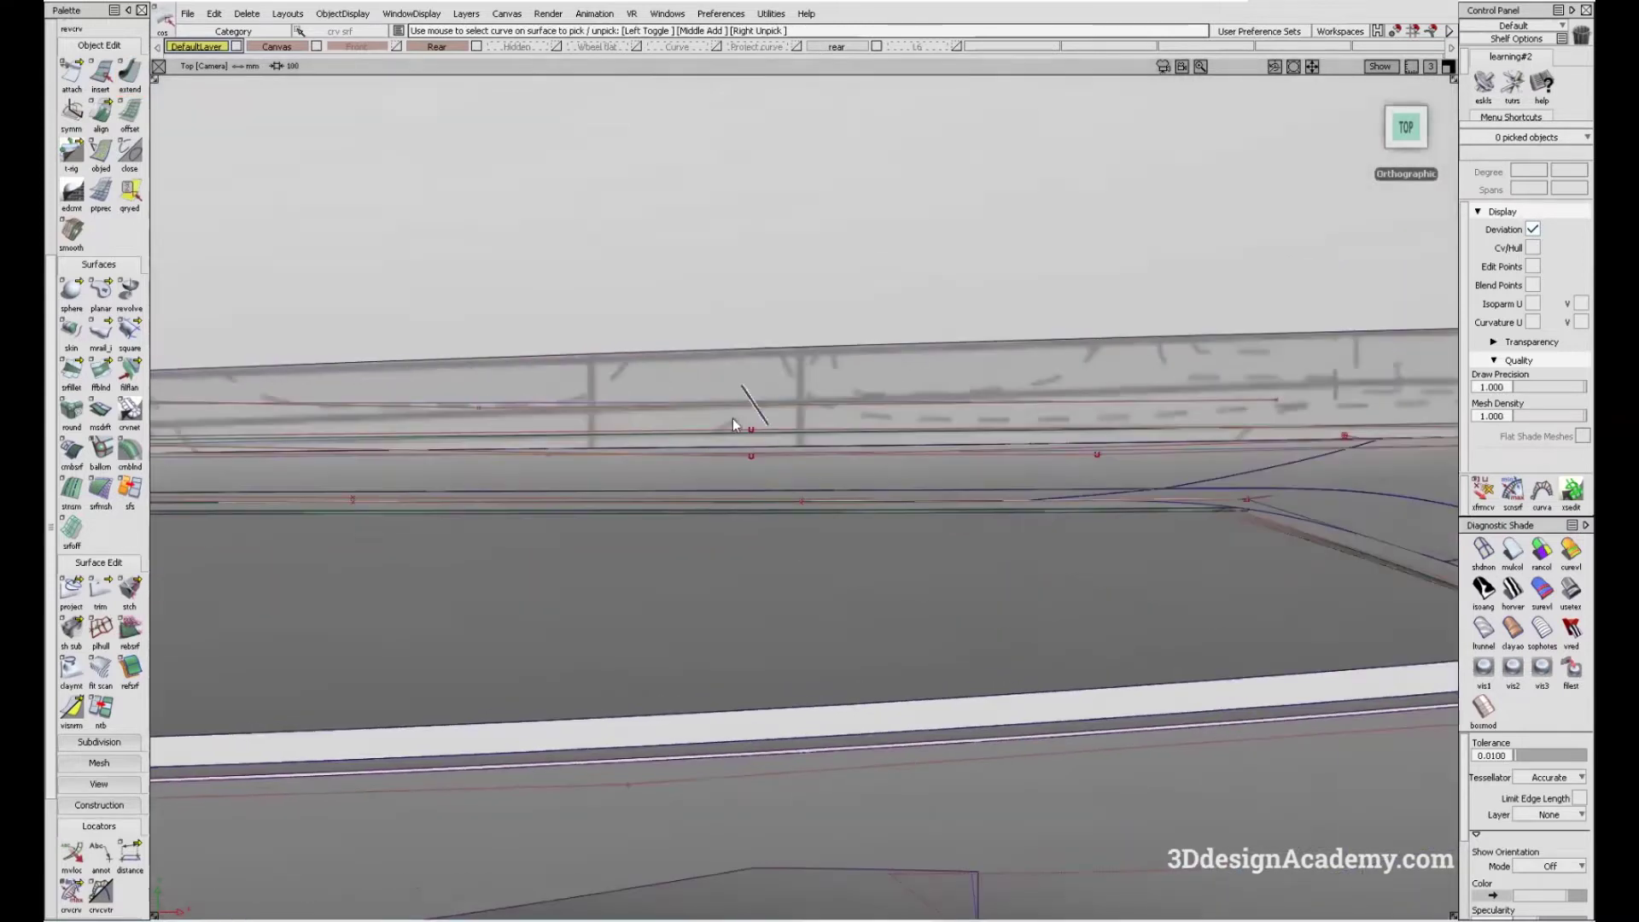
click(641, 429)
alt+shift+drag(420, 446, 544, 473)
alt+shift+drag(1020, 463, 1062, 420)
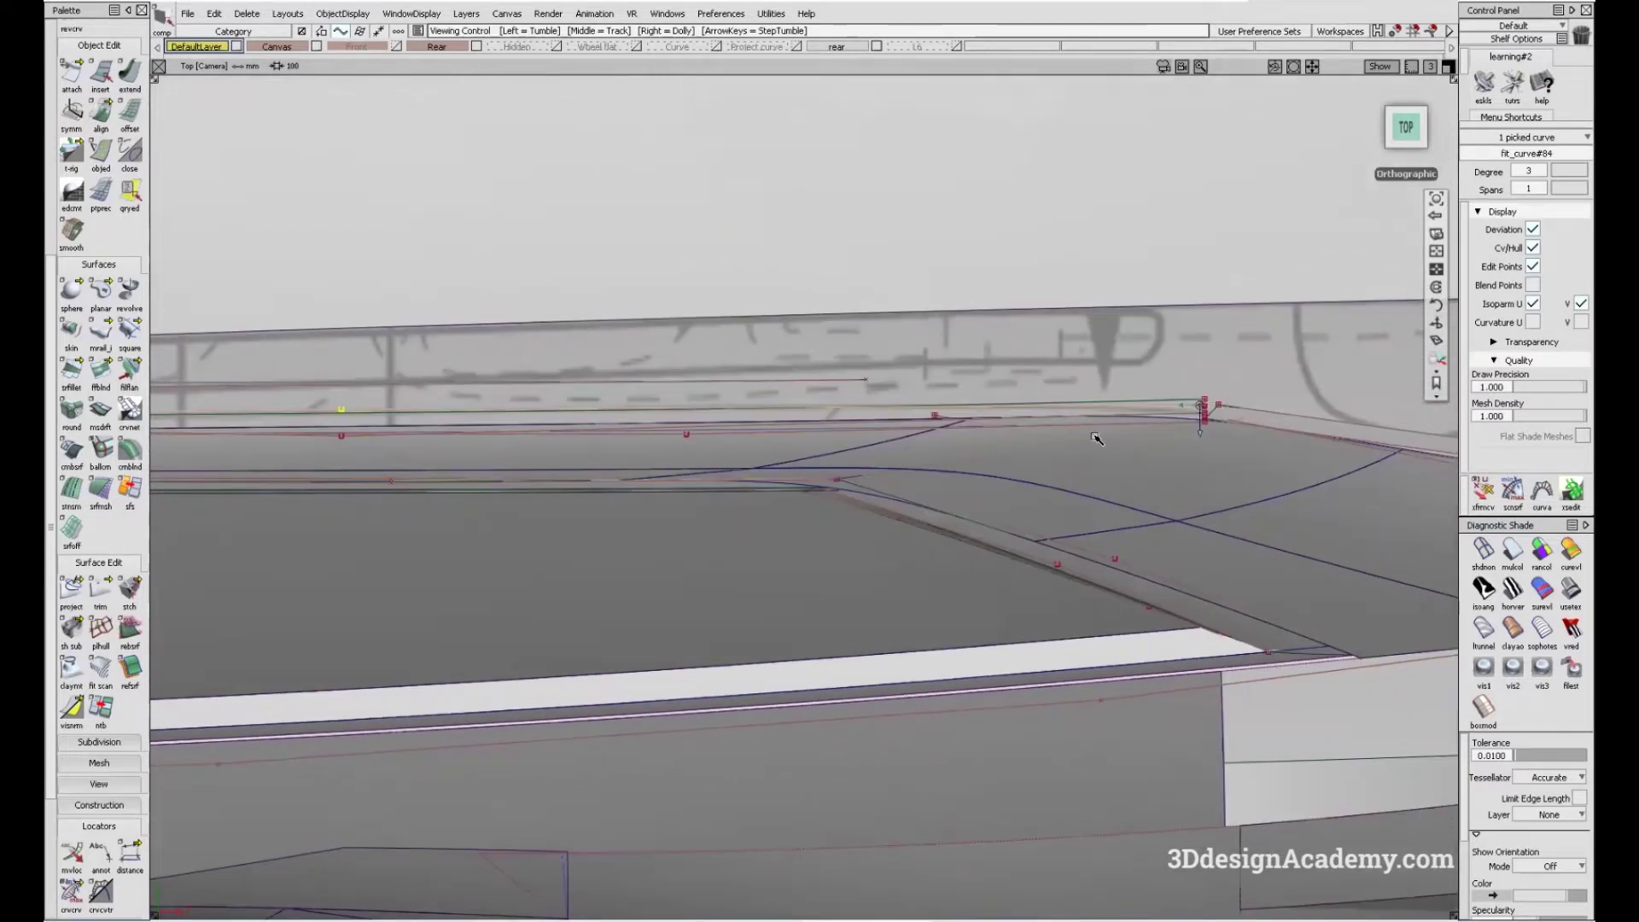
key(Home)
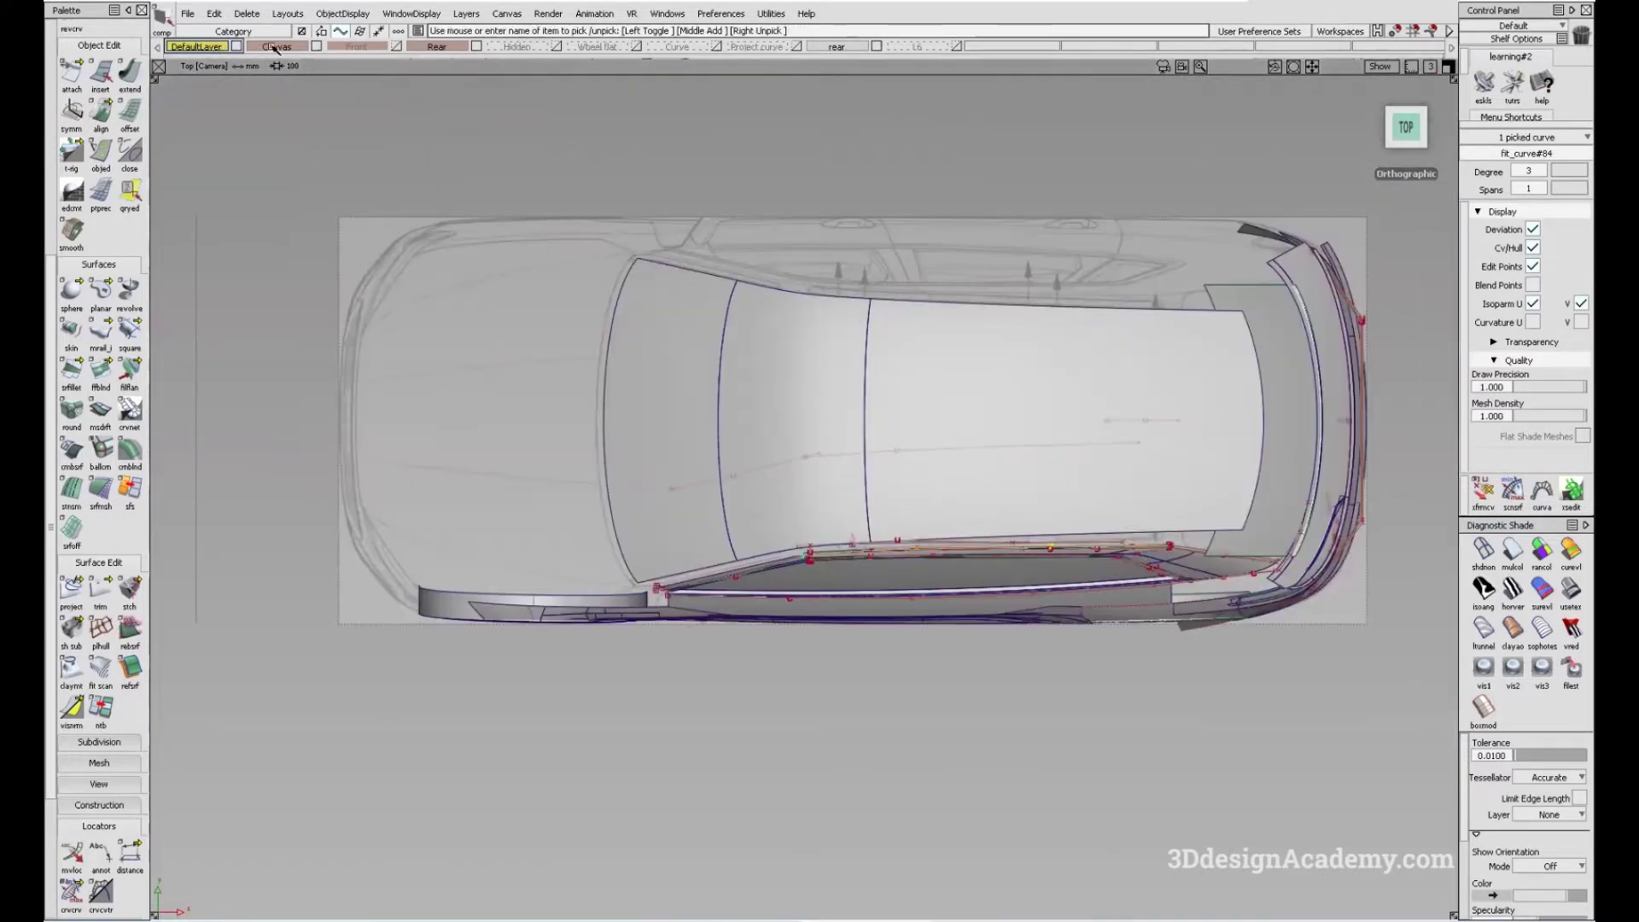
click(275, 47)
click(342, 13)
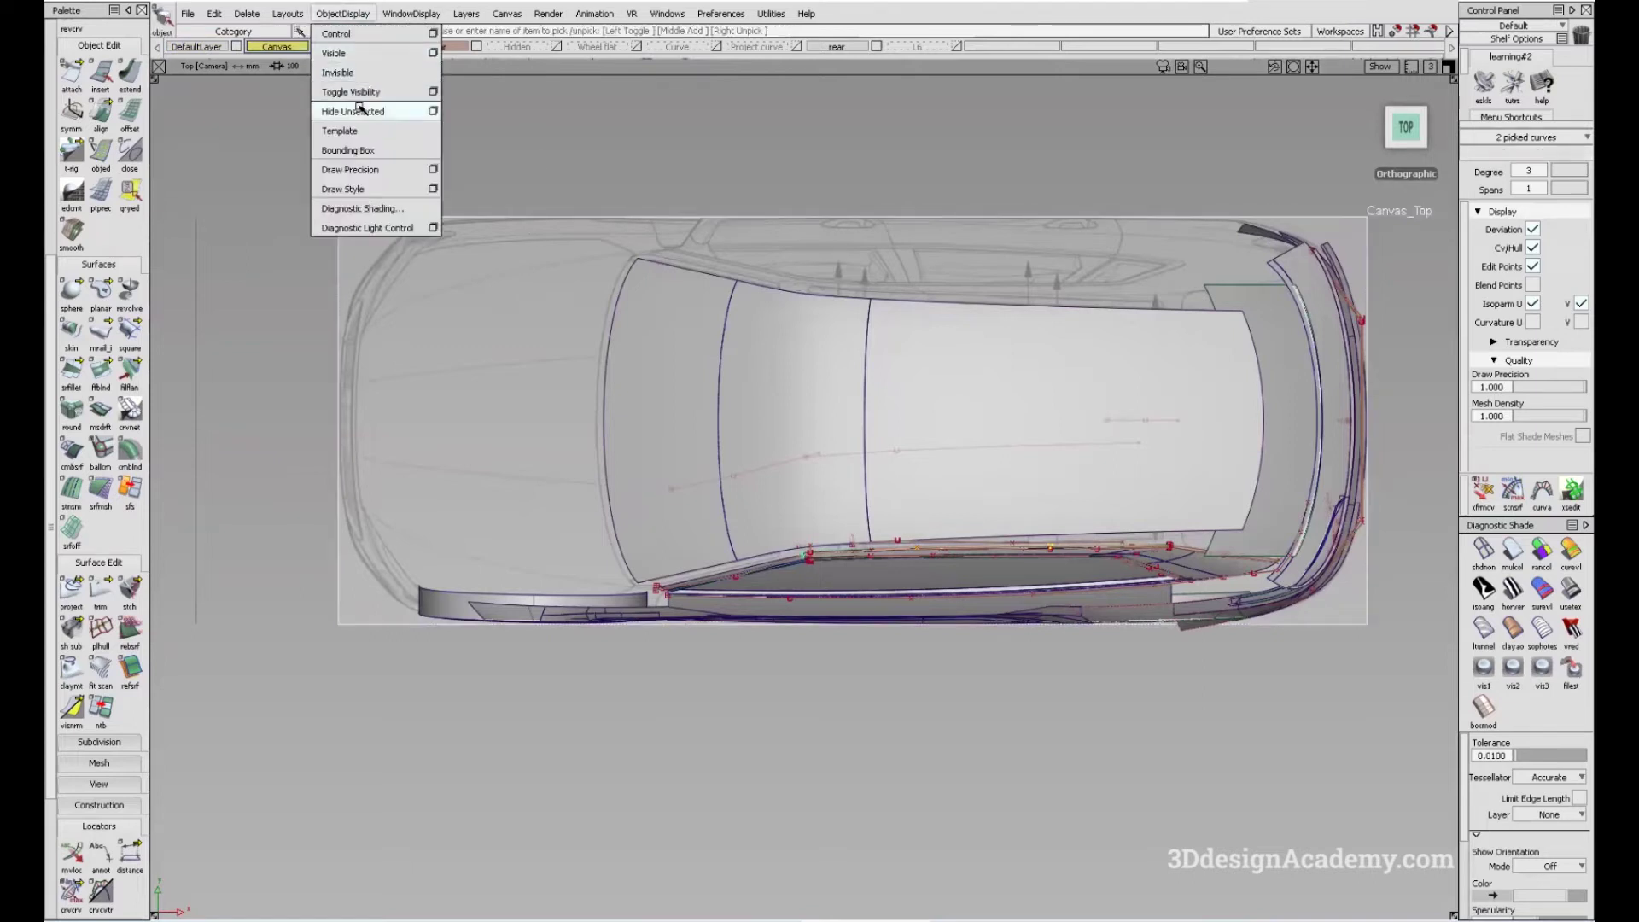
click(363, 96)
- Compare the isolated rail curve with the top-view blueprint along its length and at the rear end, and show the hidden objects again
alt+shift+right_drag(969, 556, 1080, 574)
alt+shift+middle_drag(604, 629, 845, 633)
click(845, 633)
alt+shift+right_drag(1015, 543, 658, 560)
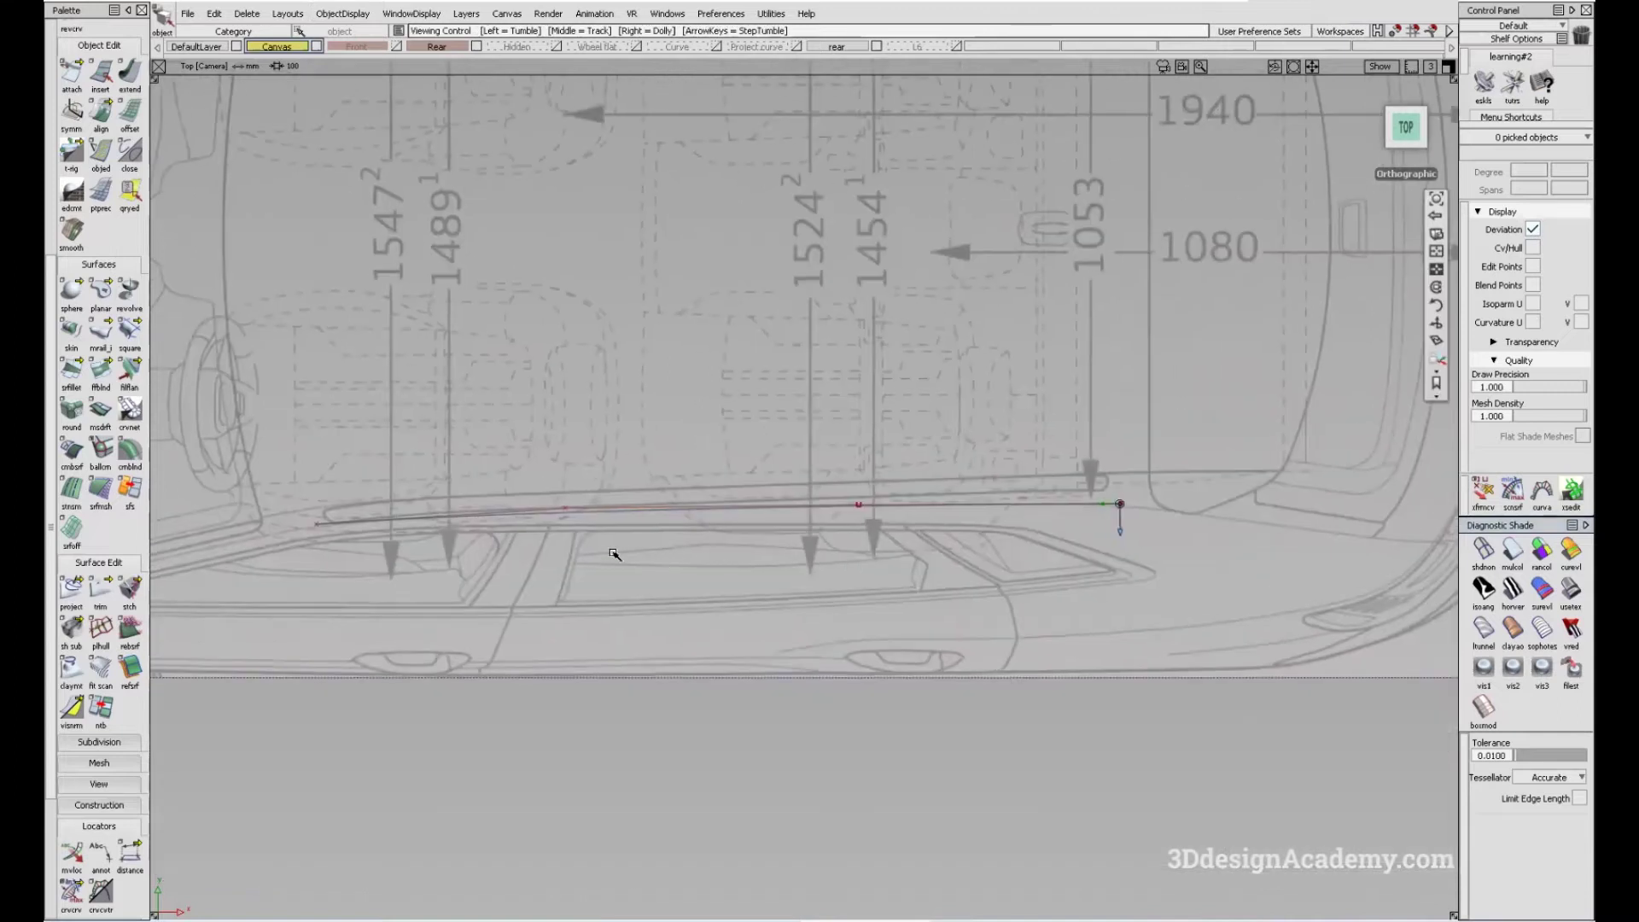
alt+shift+right_drag(423, 516, 228, 512)
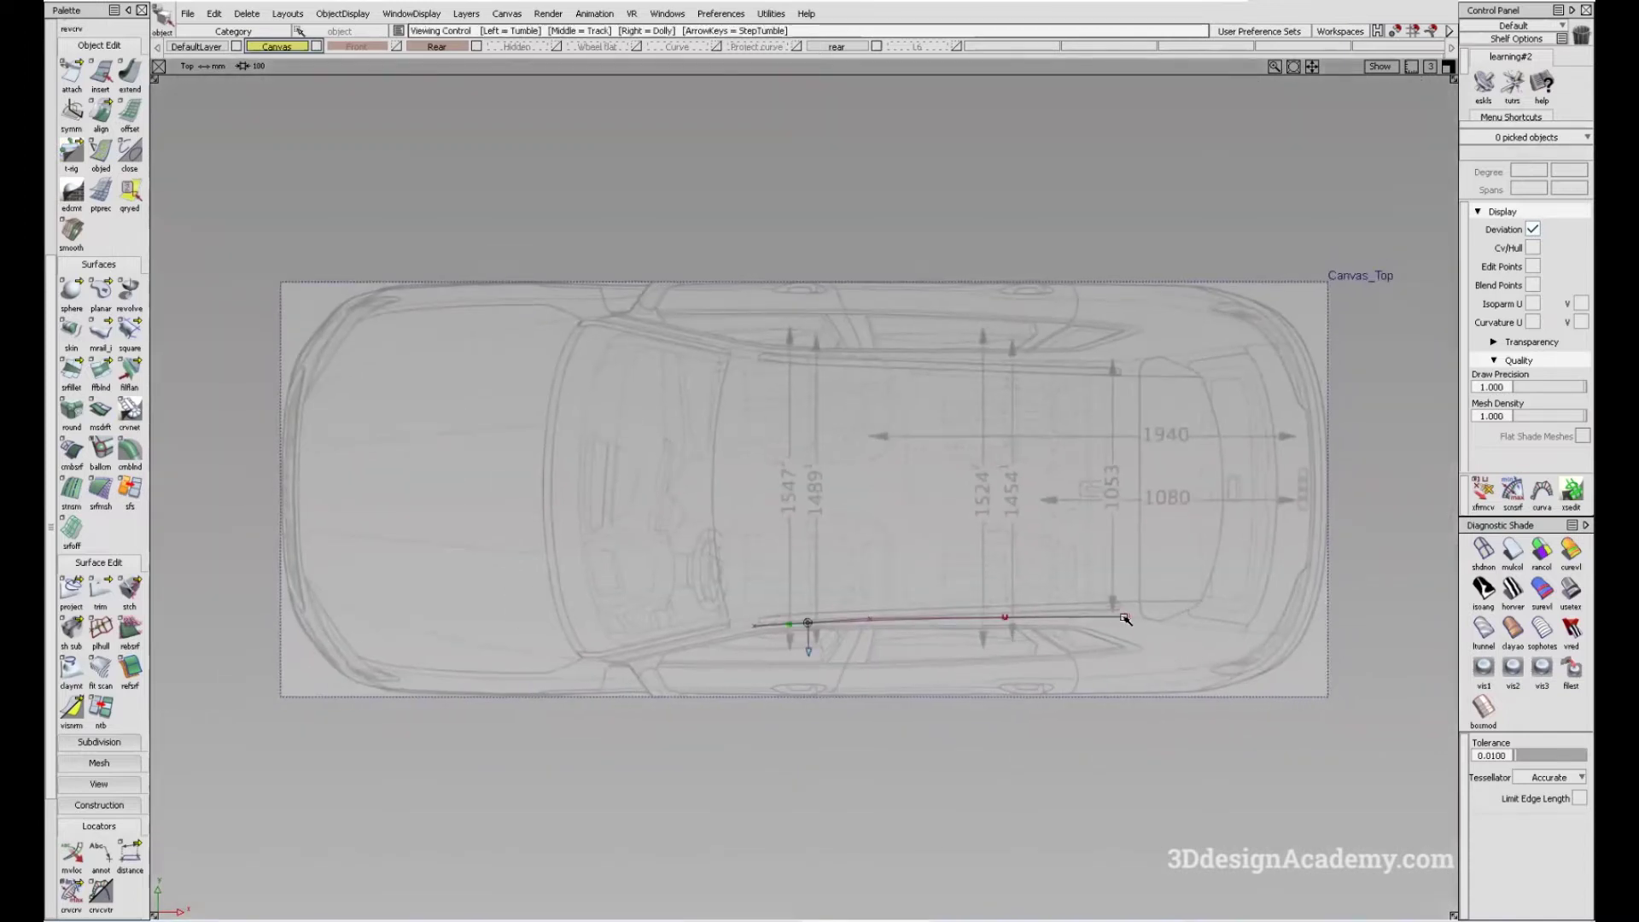
scroll(1123, 618, up, 5)
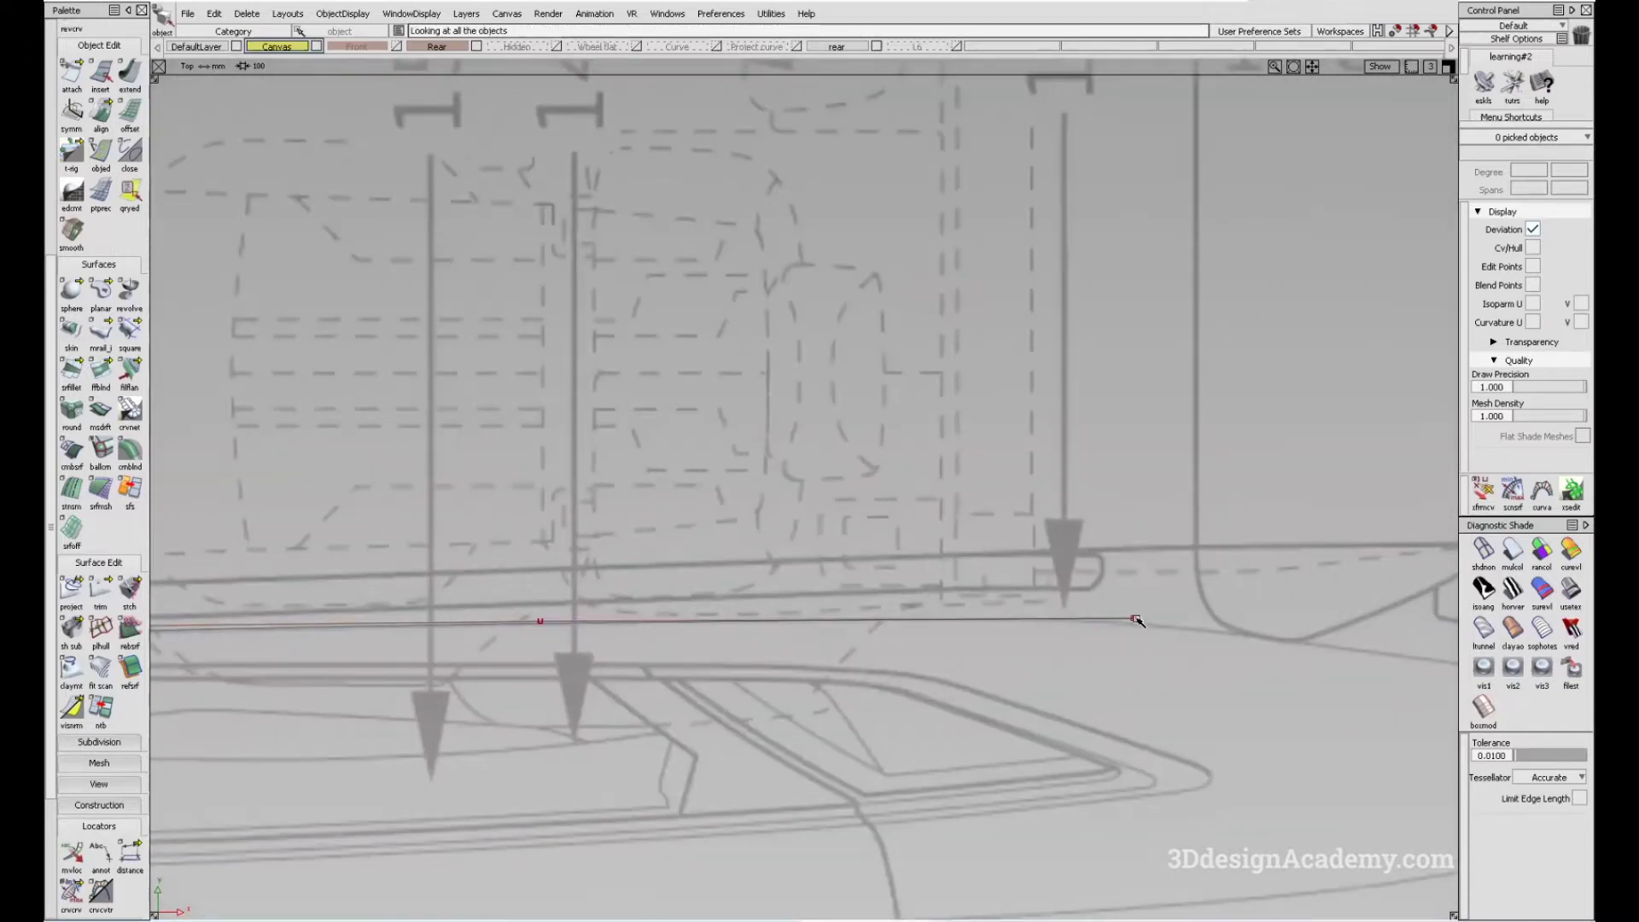
click(343, 14)
alt+shift+drag(1110, 598, 1048, 571)
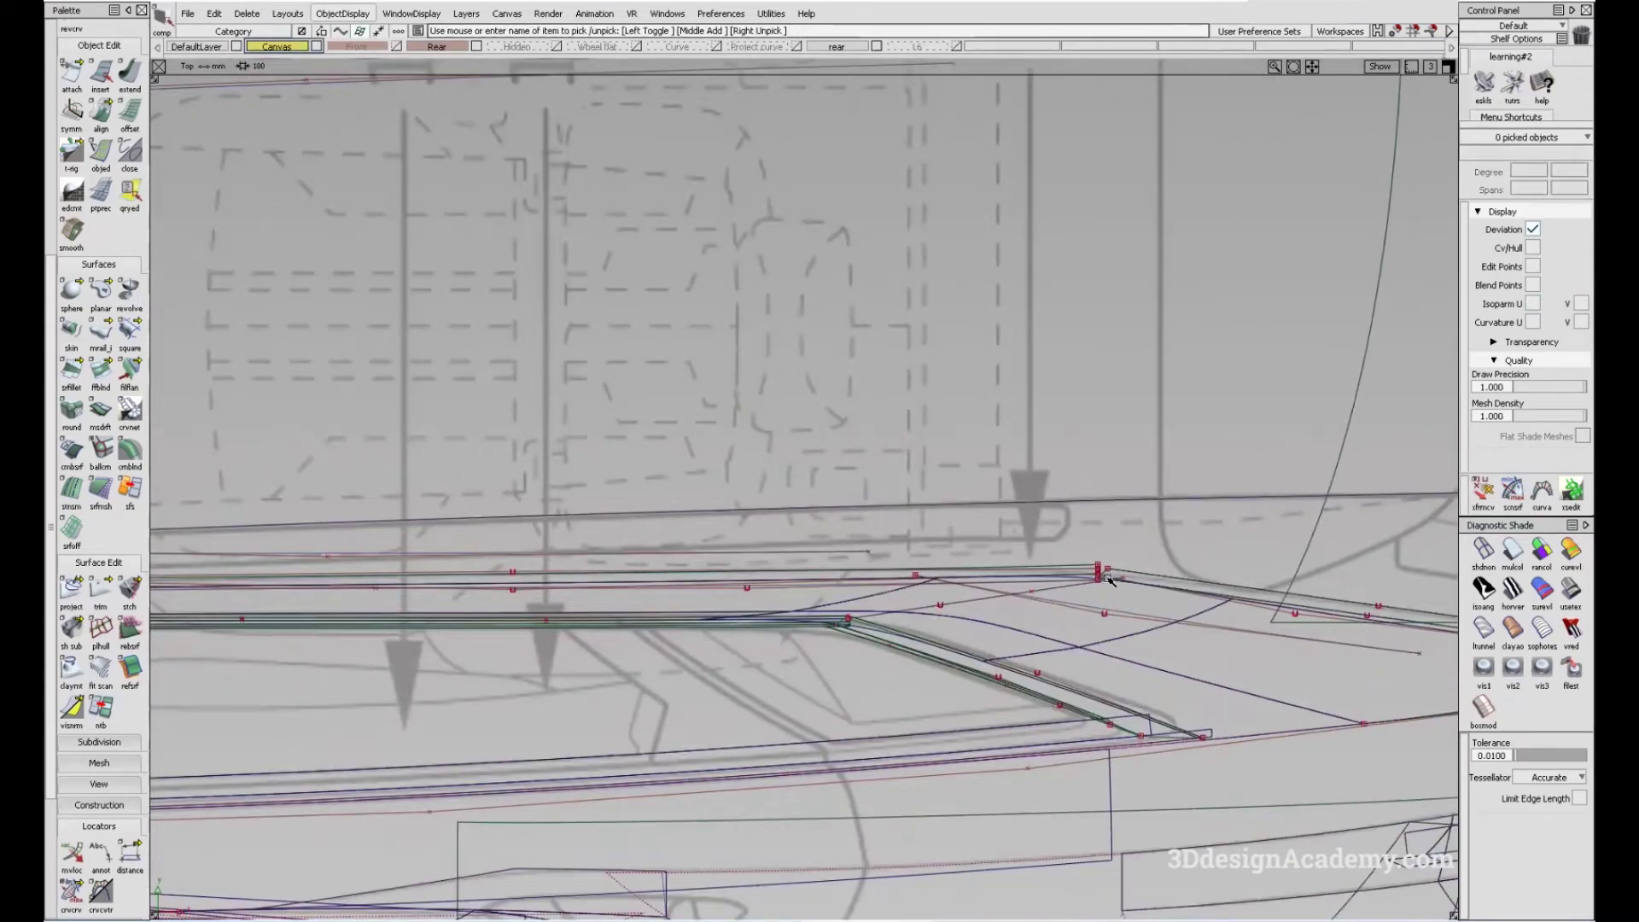
- Stretch the upper rail curve so that its corner end moves closer to the profile curve's upper end
scroll(1116, 583, up, 3)
scroll(88, 140, up, 4)
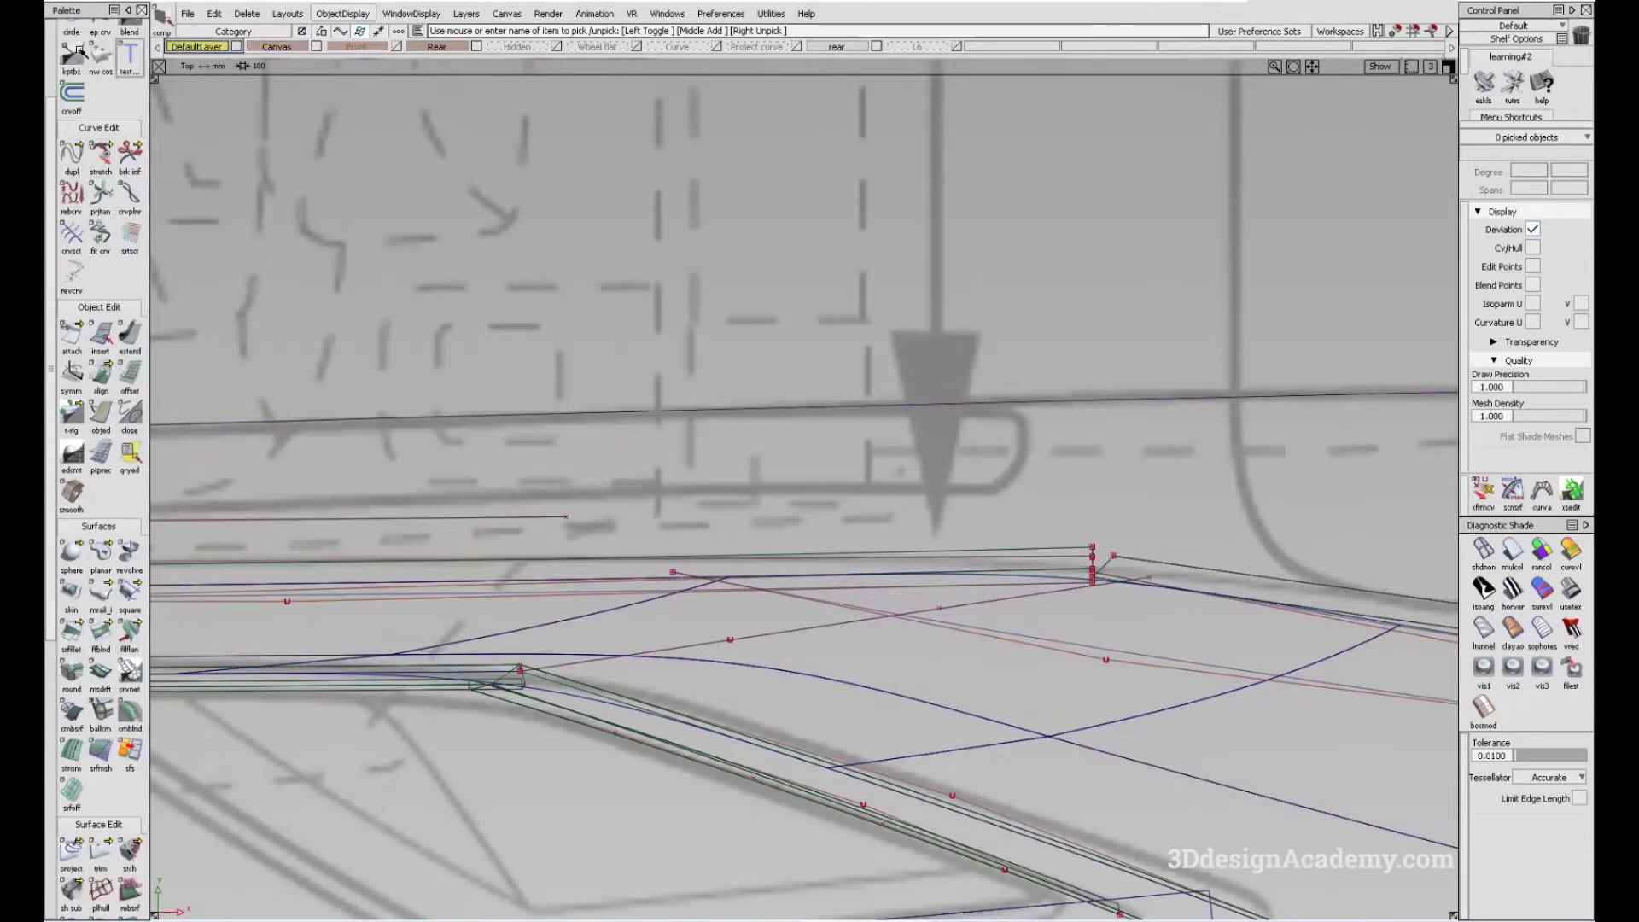
scroll(90, 68, up, 3)
click(1070, 555)
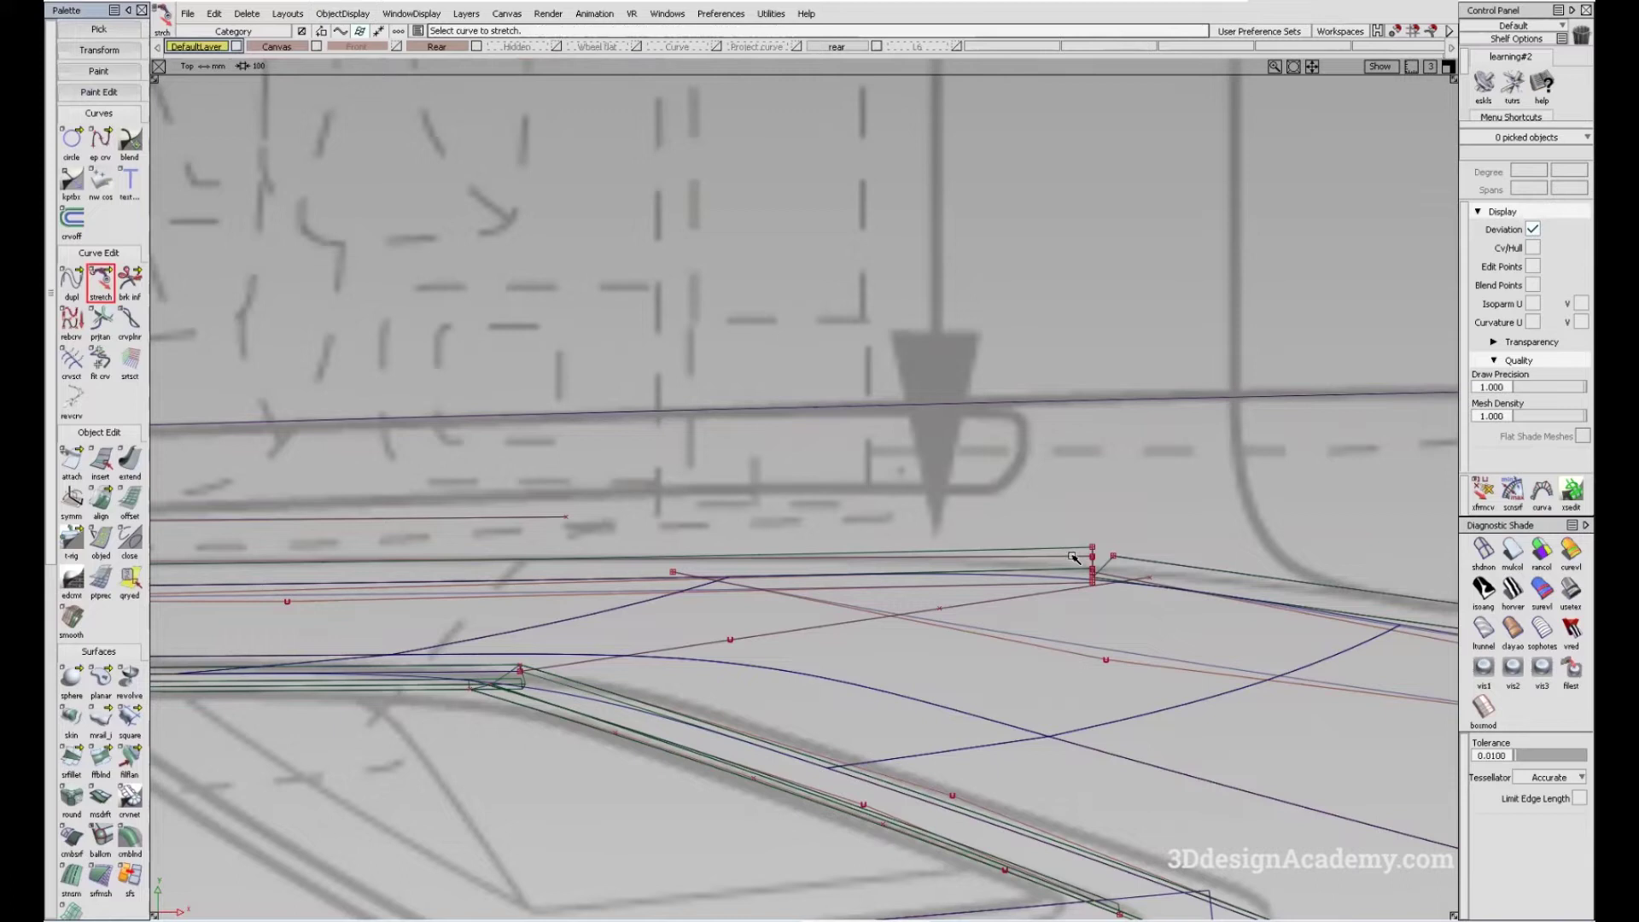
scroll(1112, 553, up, 4)
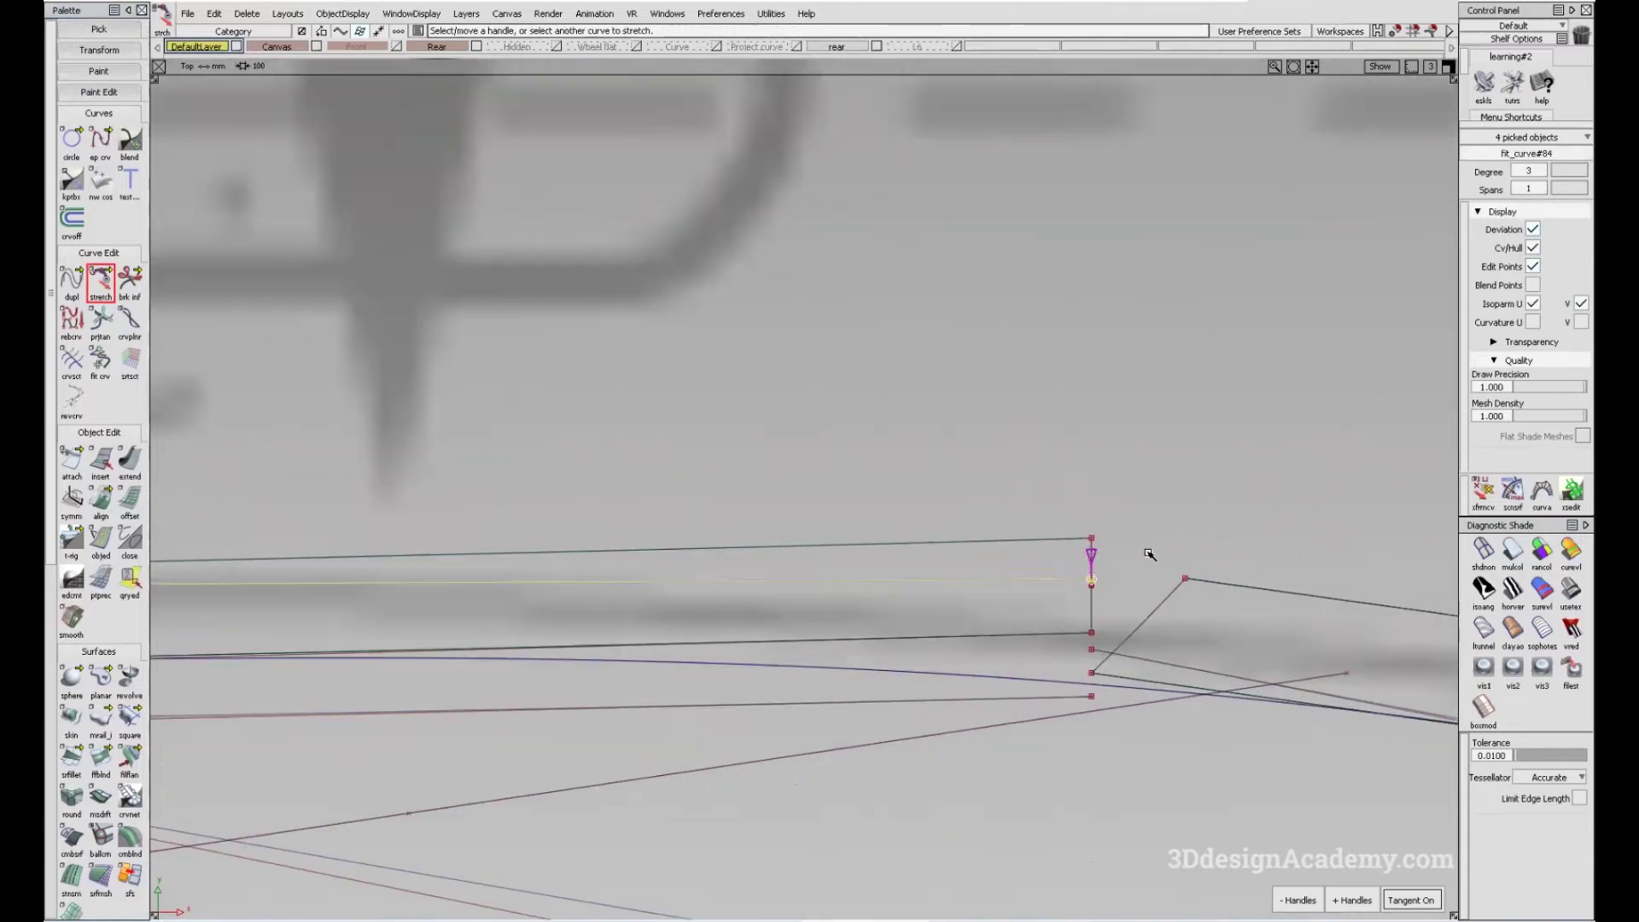
mouse_move(1128, 560)
mouse_down()
mouse_move(1161, 547)
mouse_move(1212, 560)
mouse_up()
alt+shift+middle_drag(504, 559, 739, 549)
alt+shift+middle_drag(603, 555, 495, 555)
alt+shift+right_drag(545, 530, 723, 510)
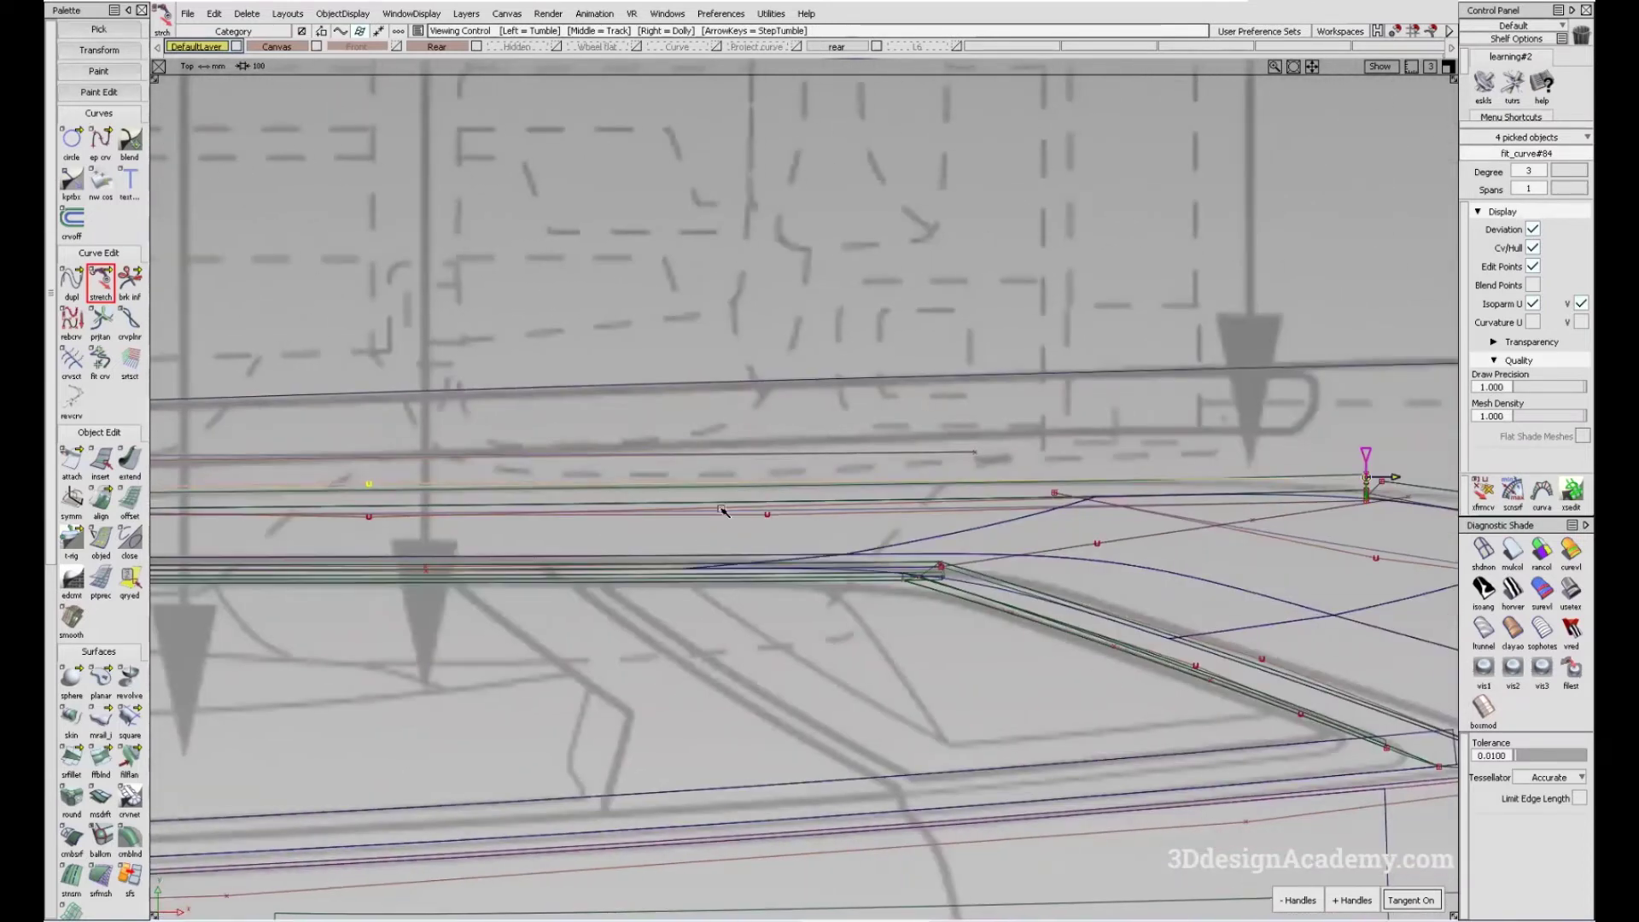
alt+shift+middle_drag(1140, 469, 868, 491)
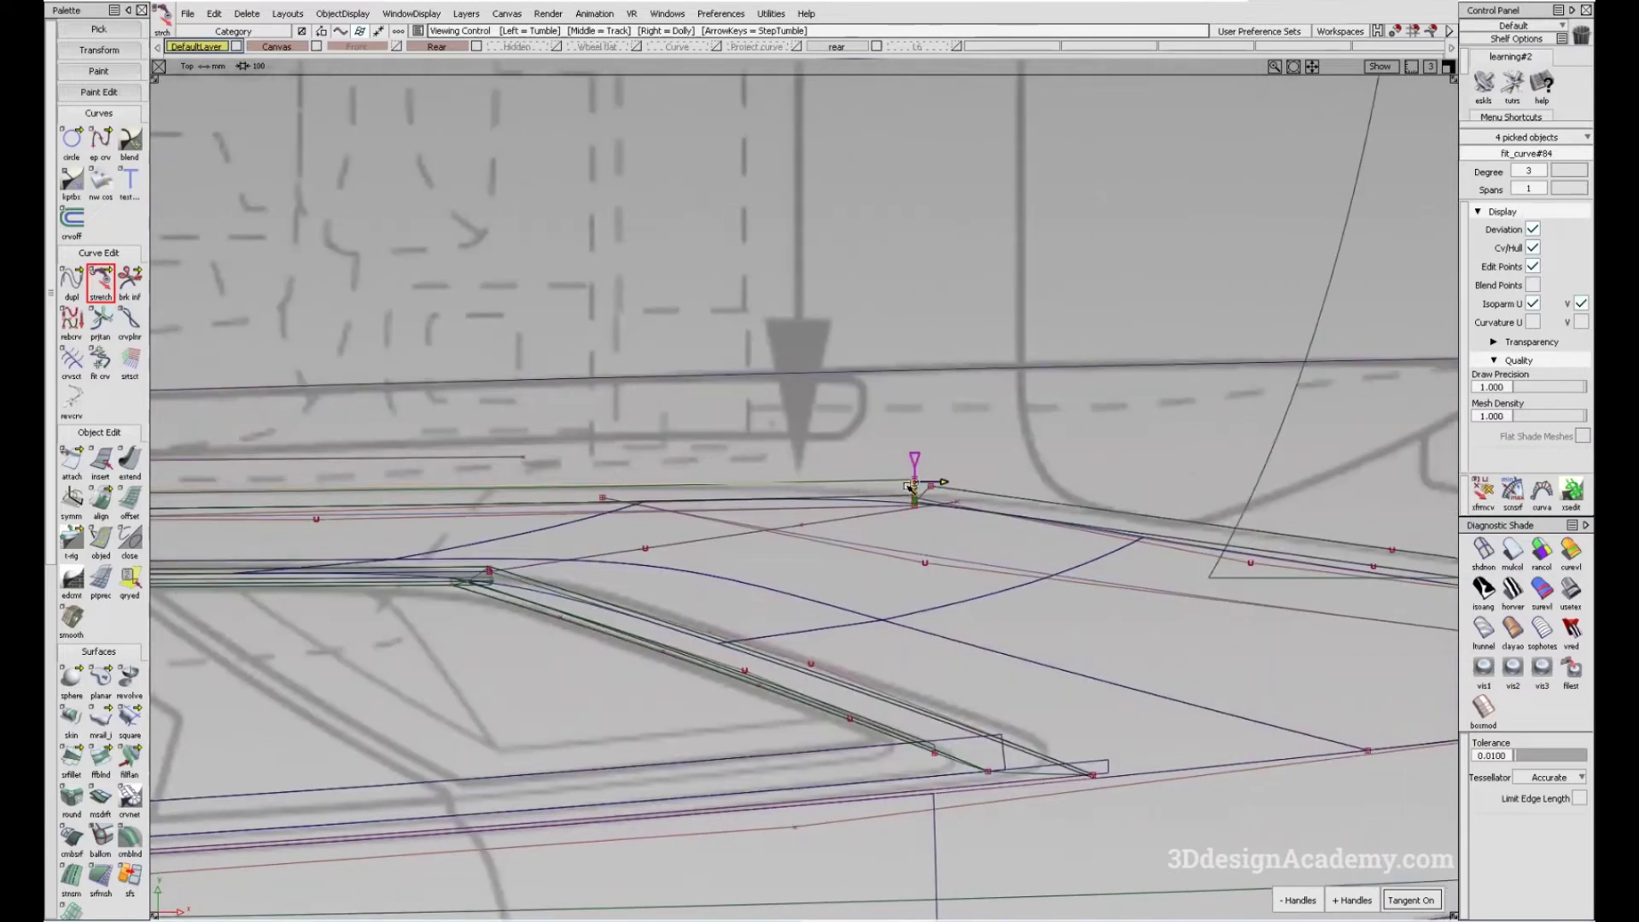
alt+shift+right_drag(1082, 447, 1010, 512)
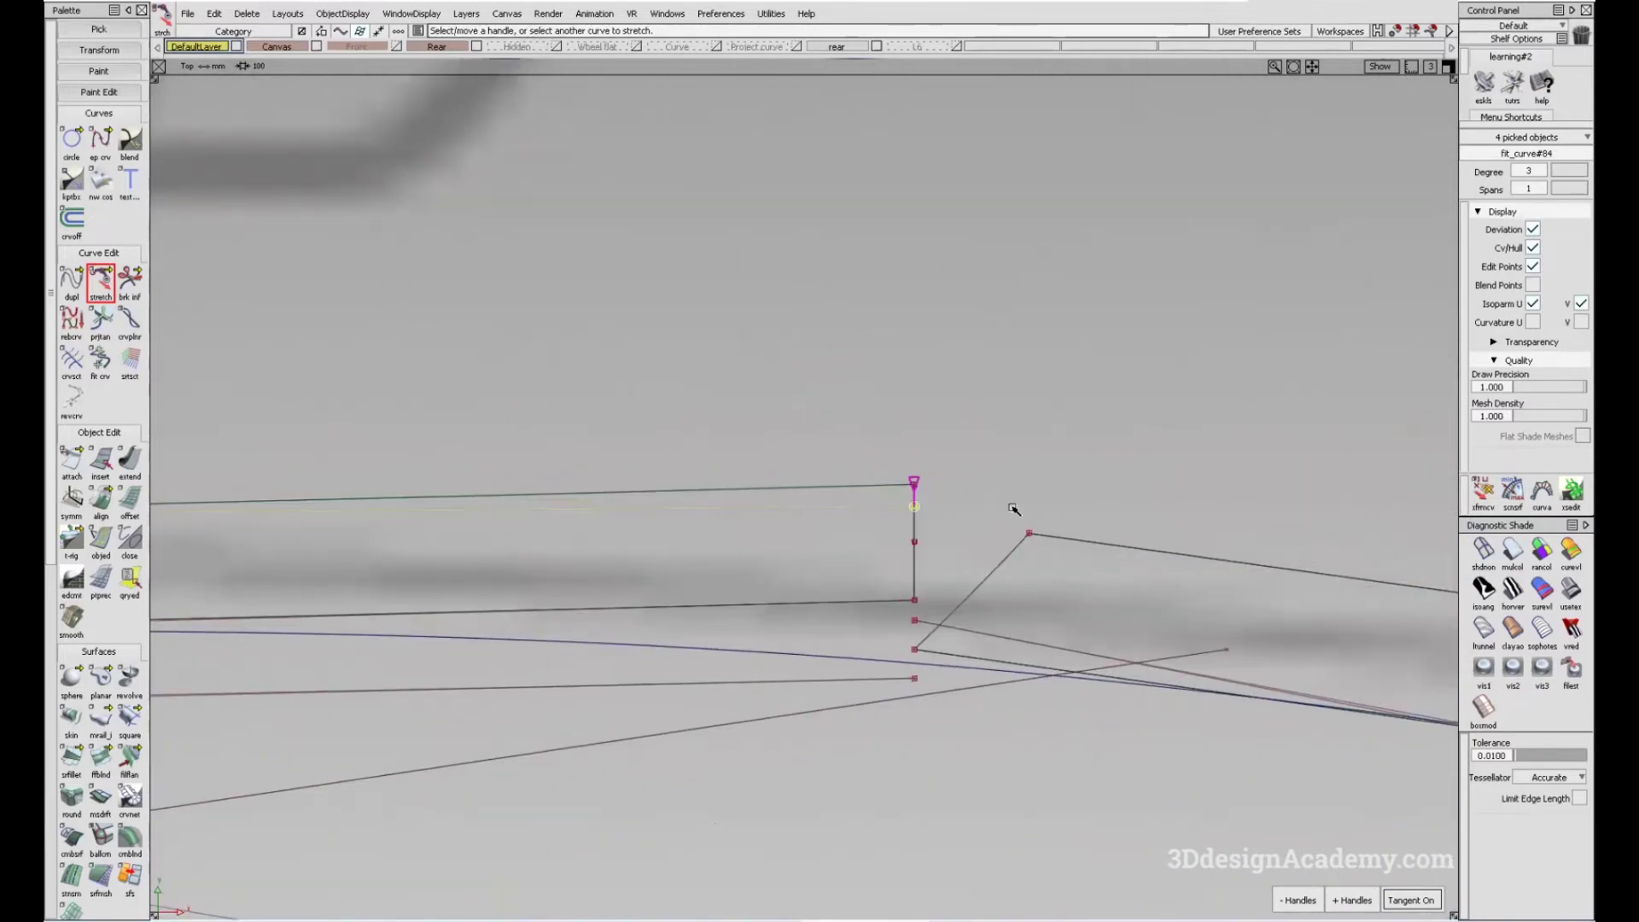
click(988, 455)
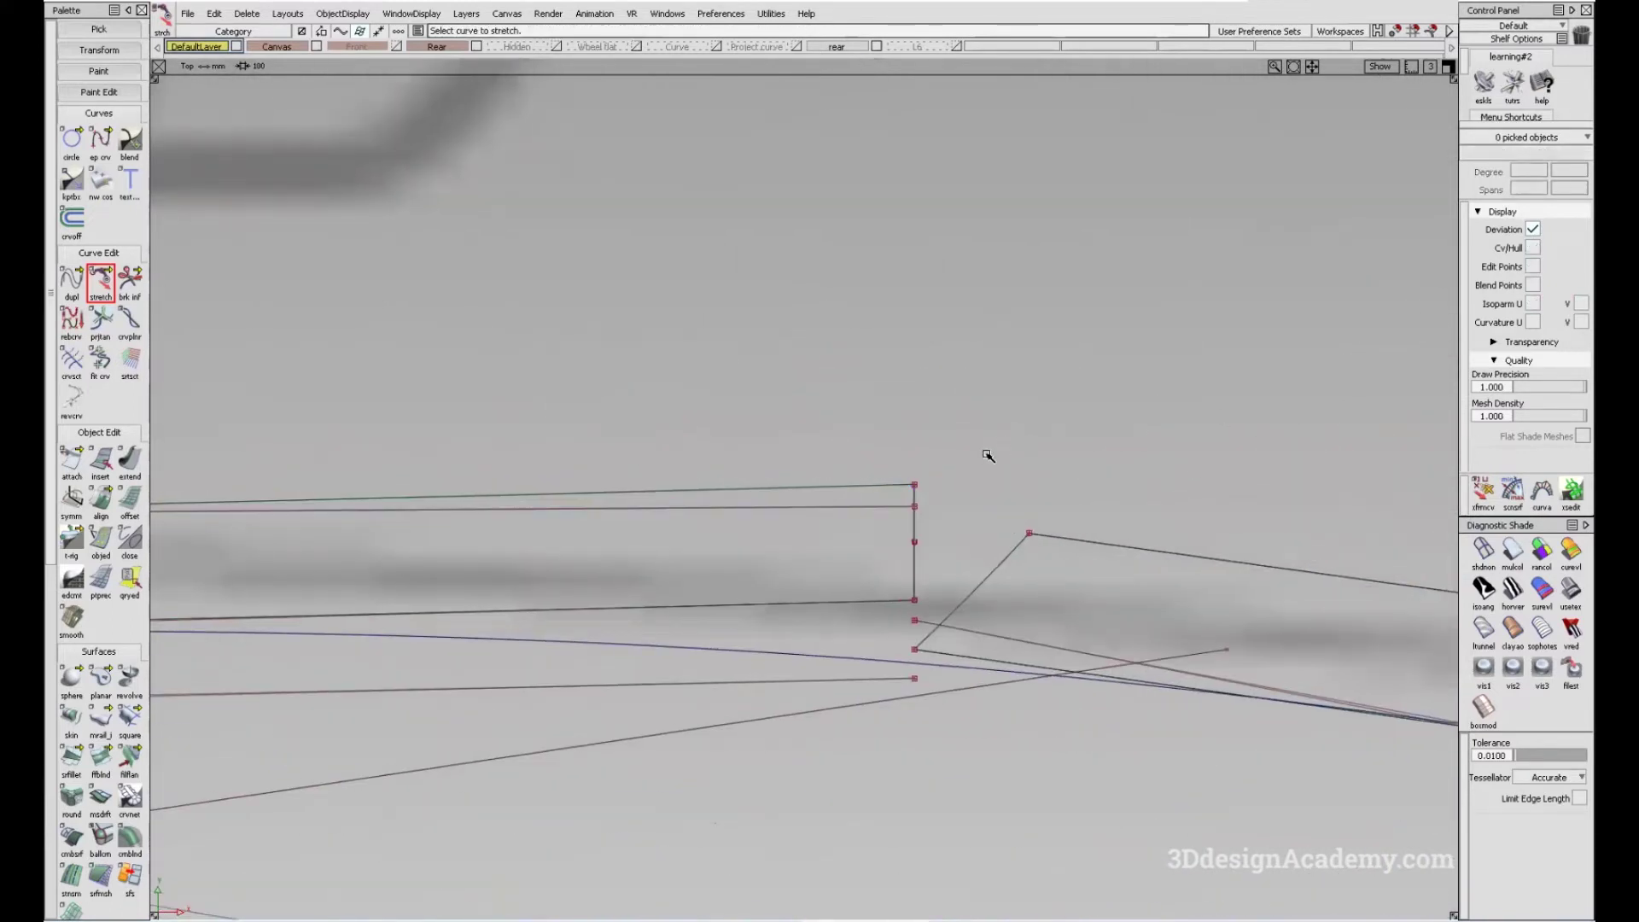
- Stretch the short profile curve's upper end onto the endpoint of the upper rail curve
double_click(134, 444)
click(915, 516)
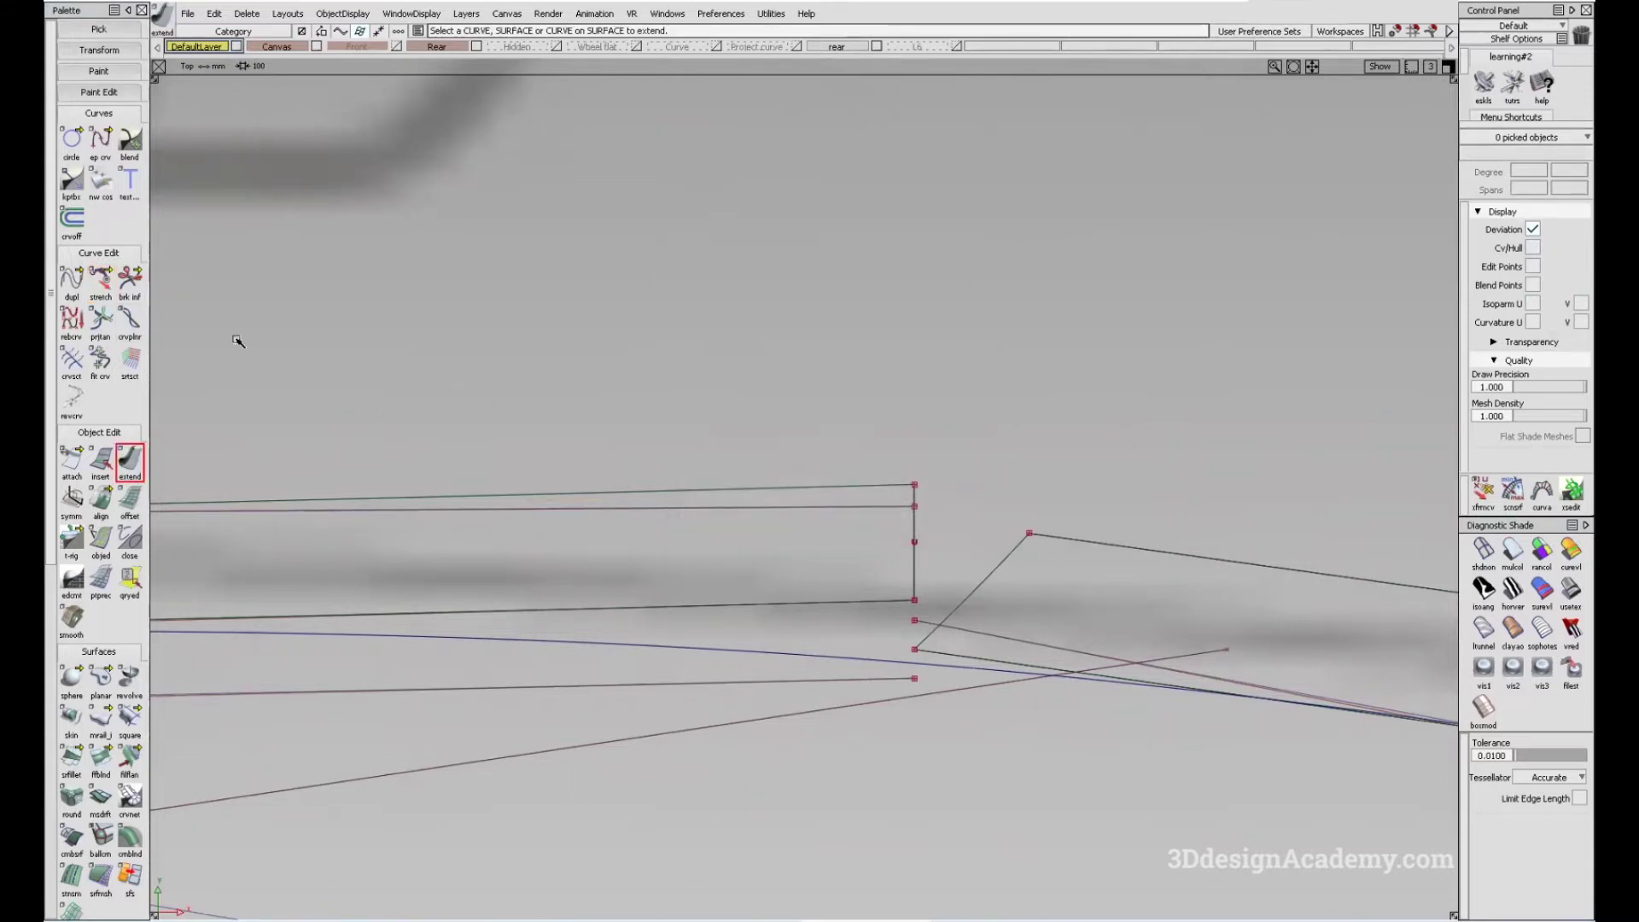
click(914, 522)
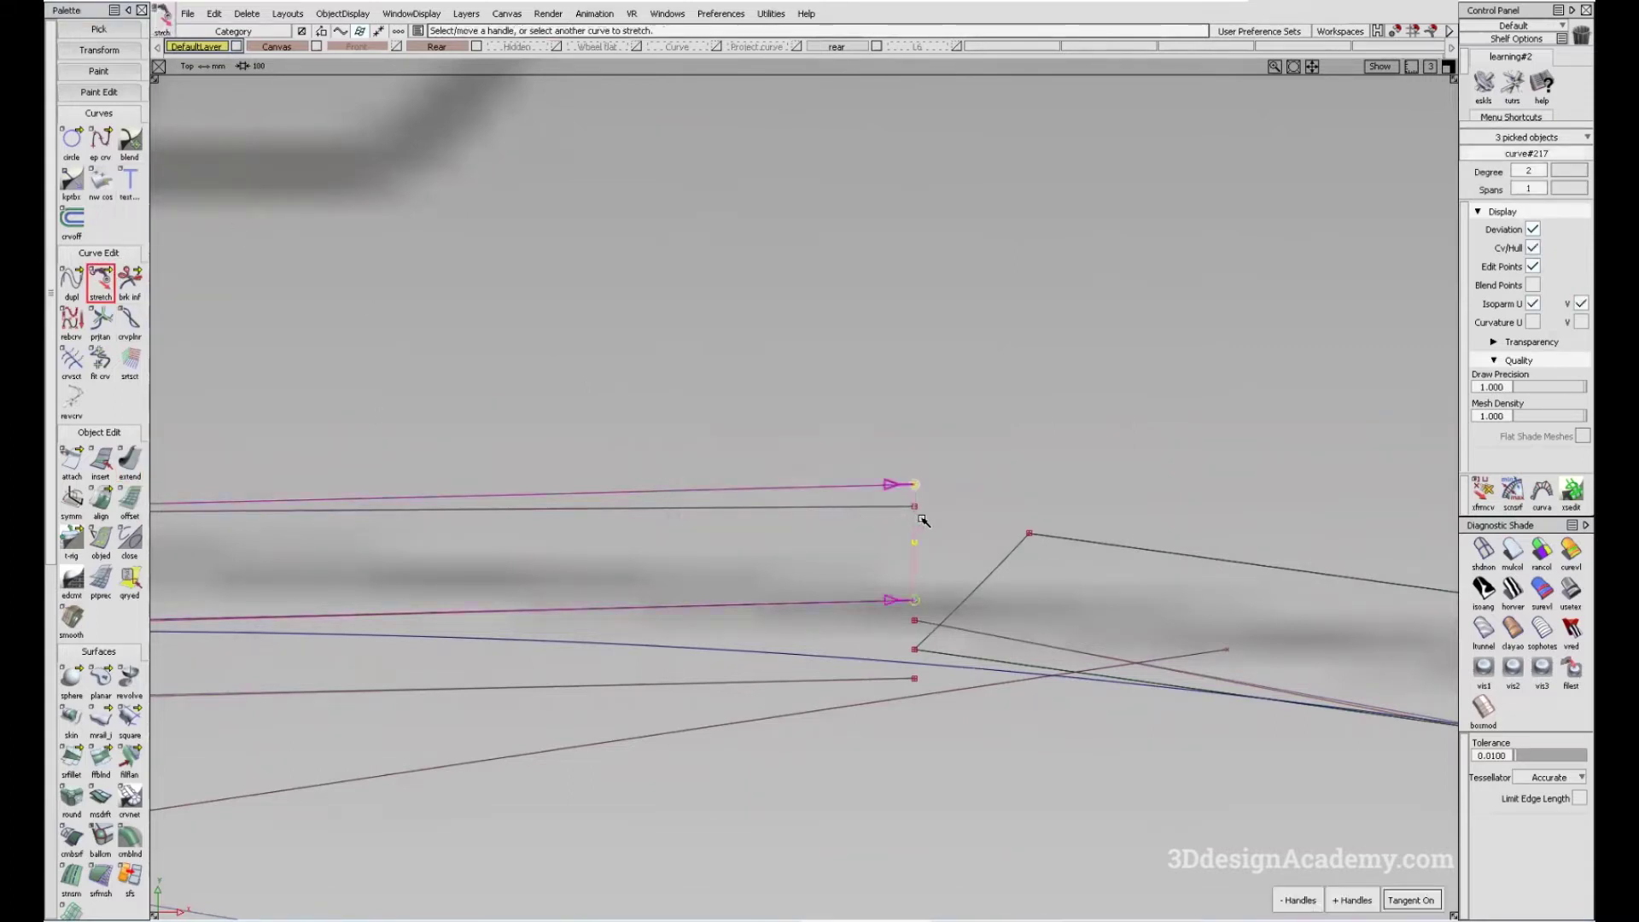
drag(929, 518, 931, 512)
click(869, 440)
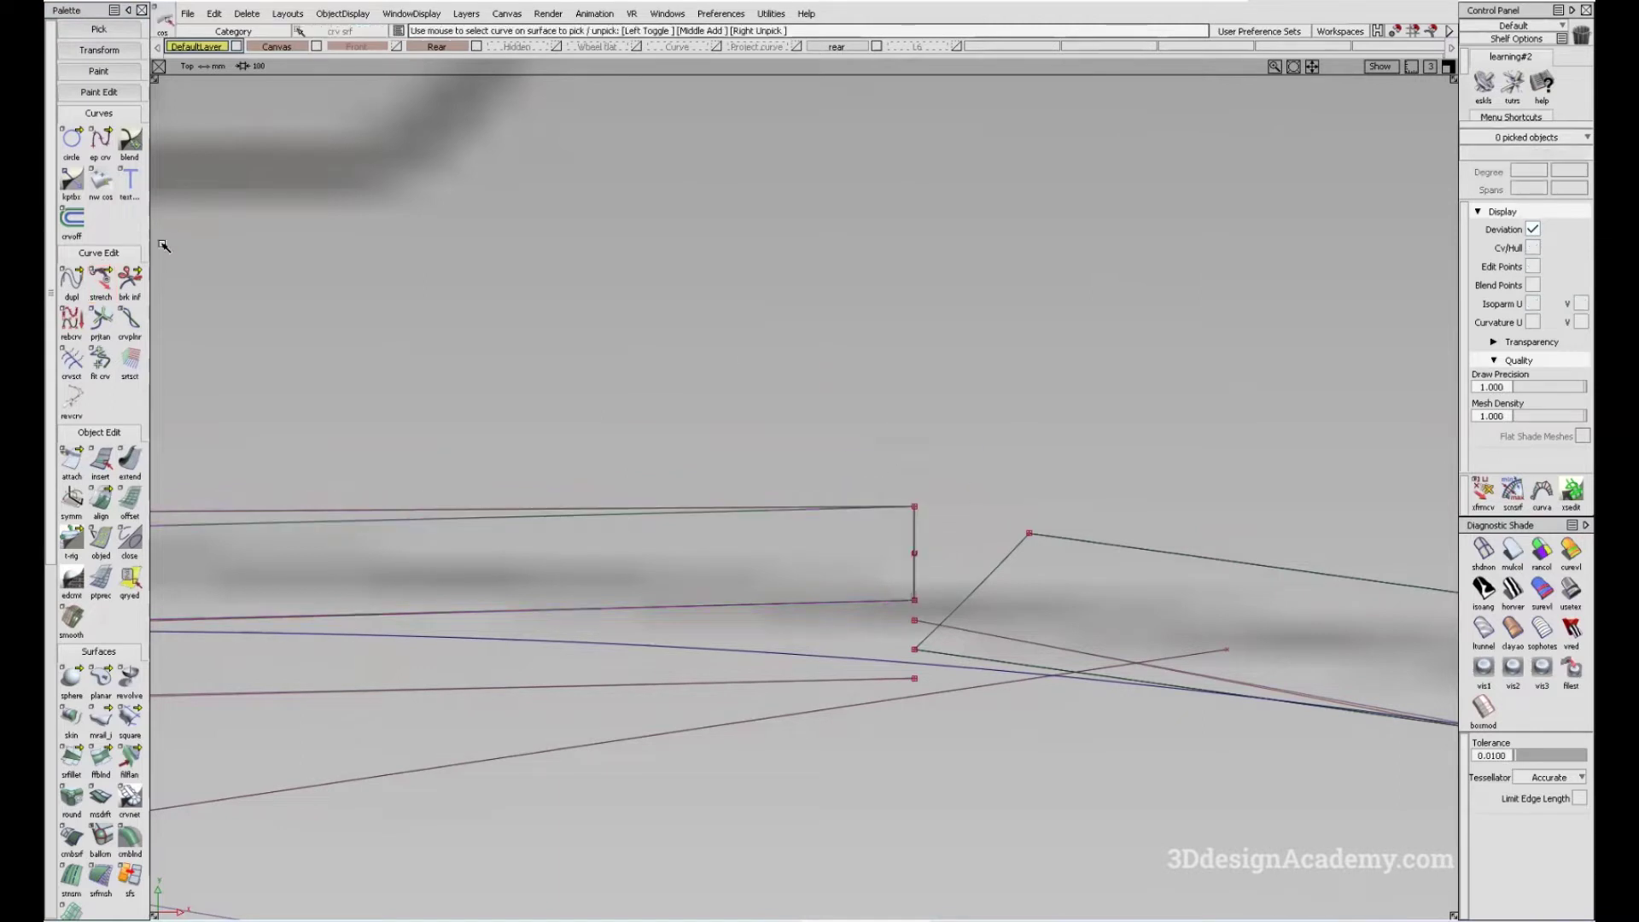
- Adjust the profile curve's upper end again with Stretch and place it on the upper rail curve's endpoint
click(799, 510)
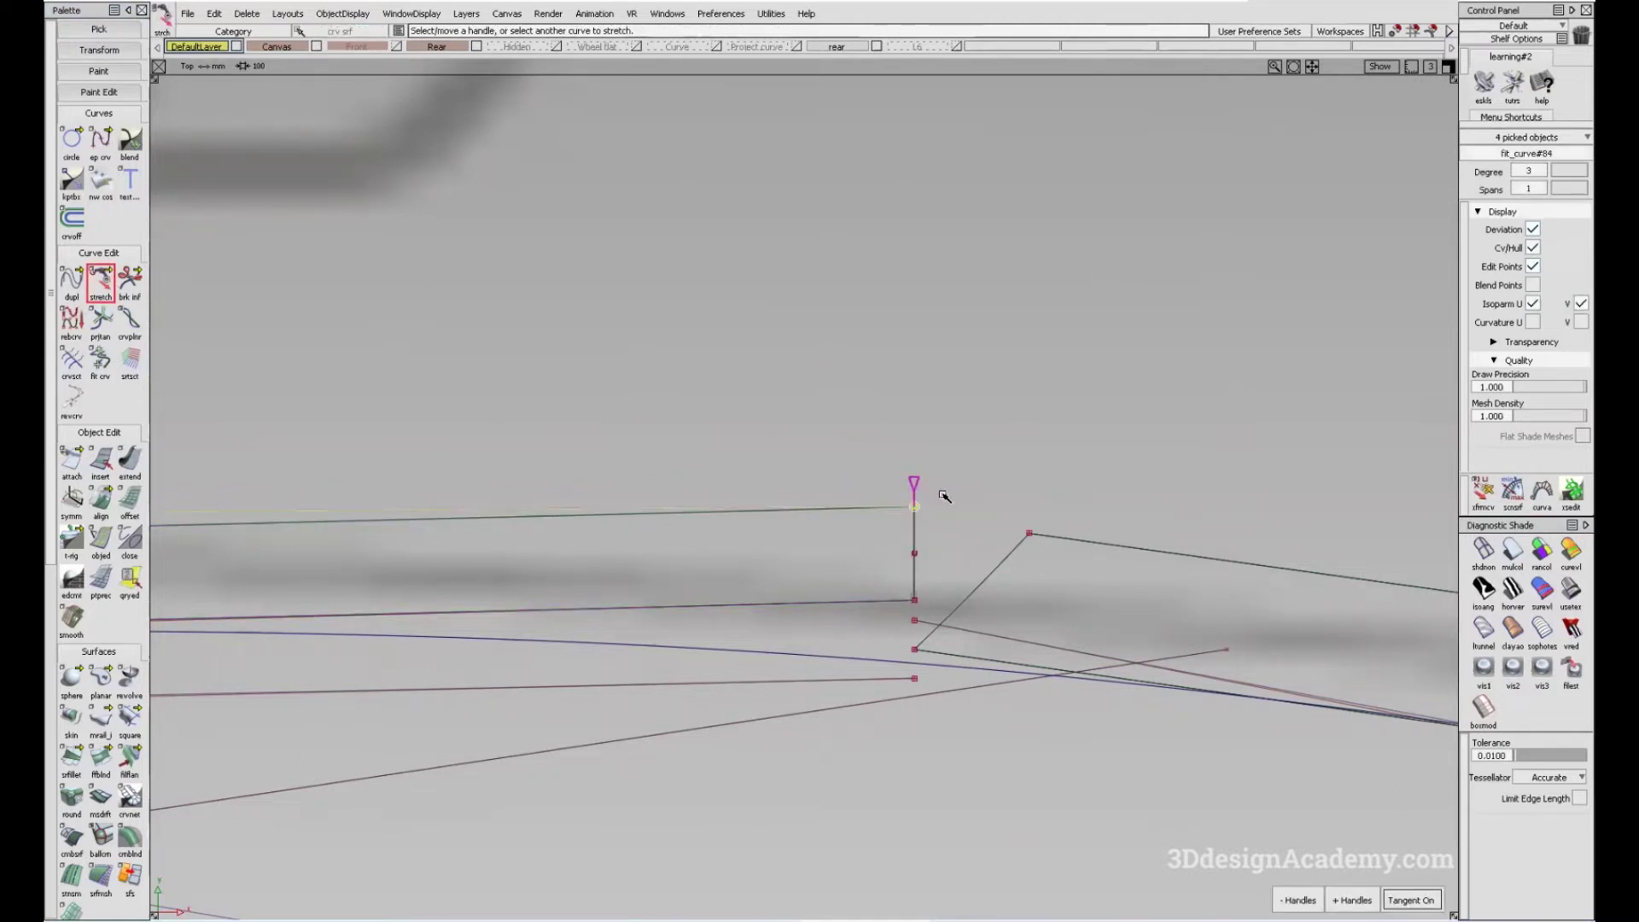
click(592, 252)
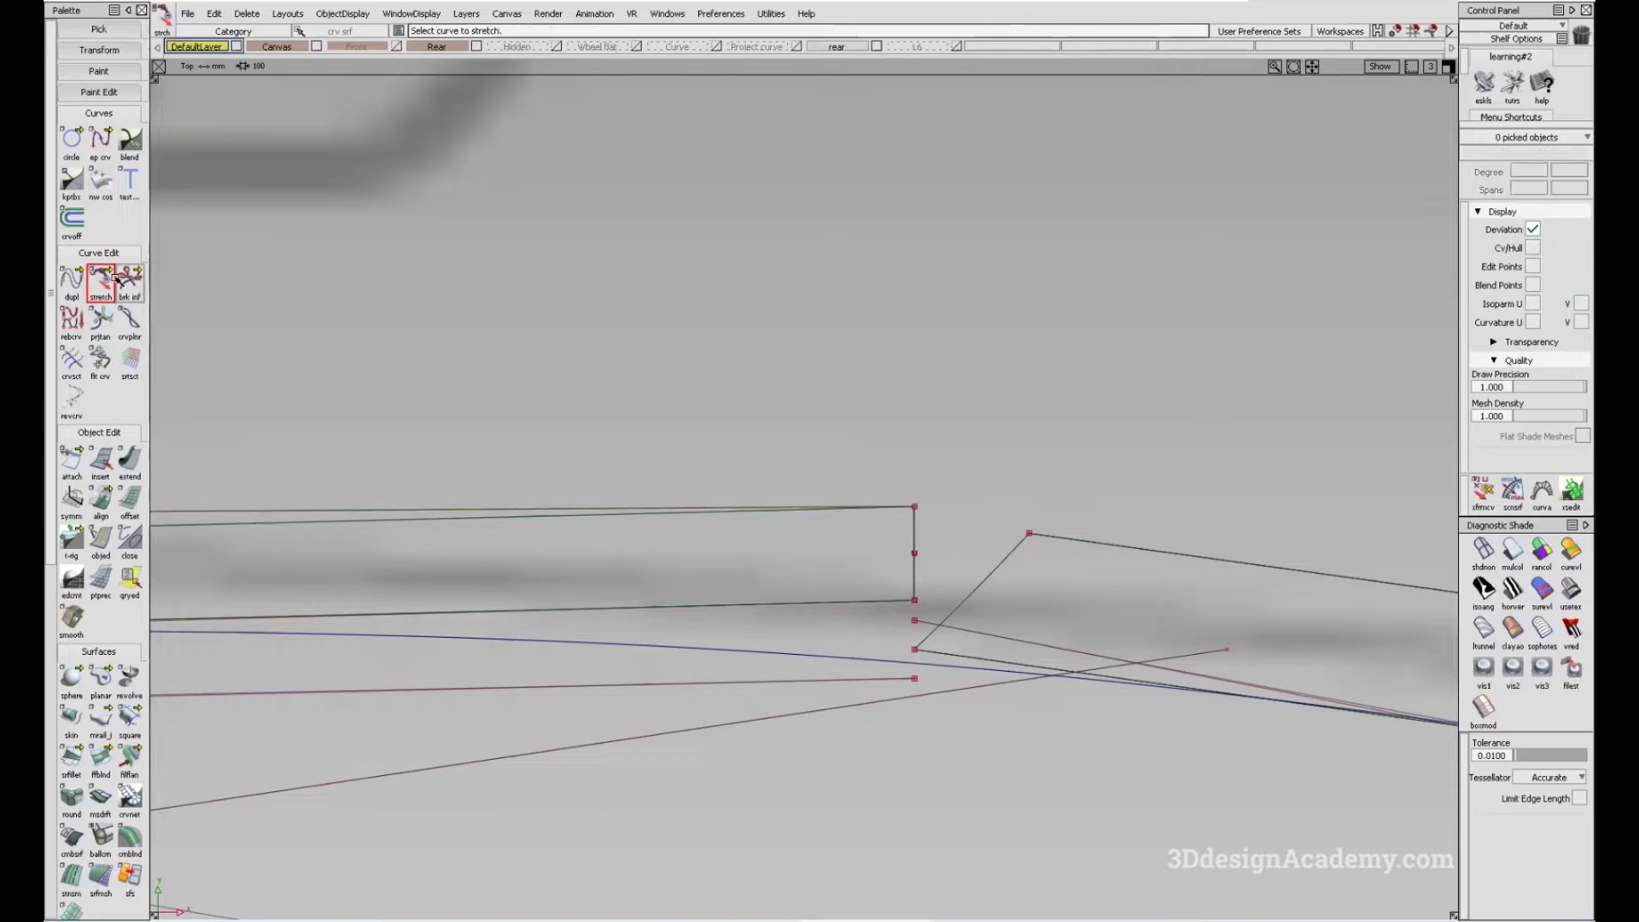
click(913, 525)
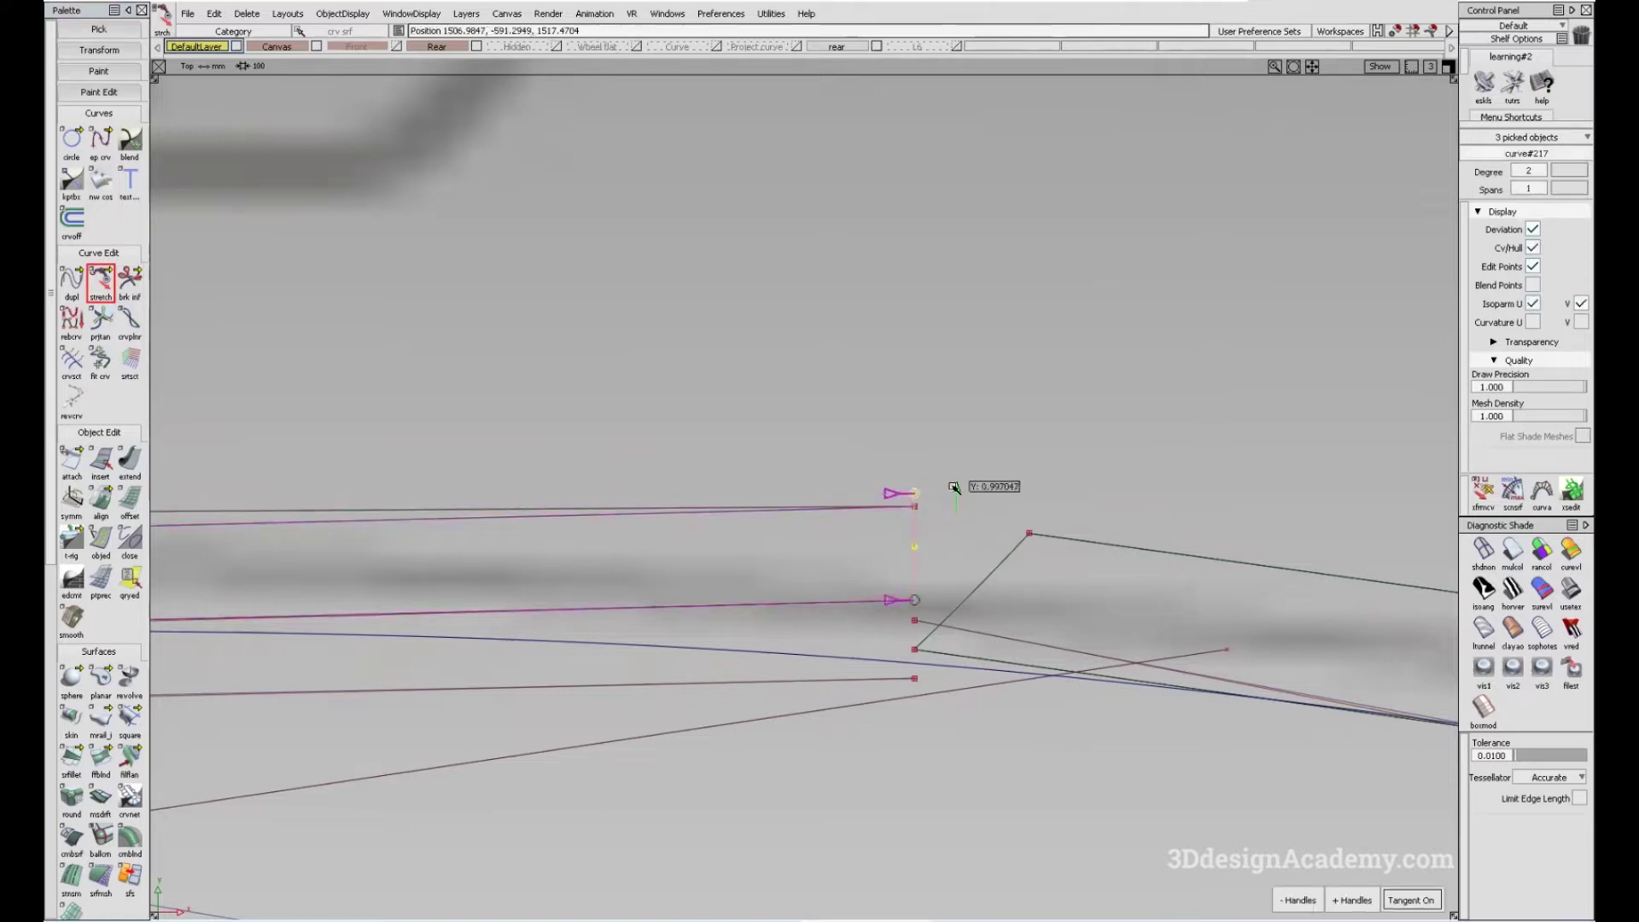
drag(928, 512, 925, 515)
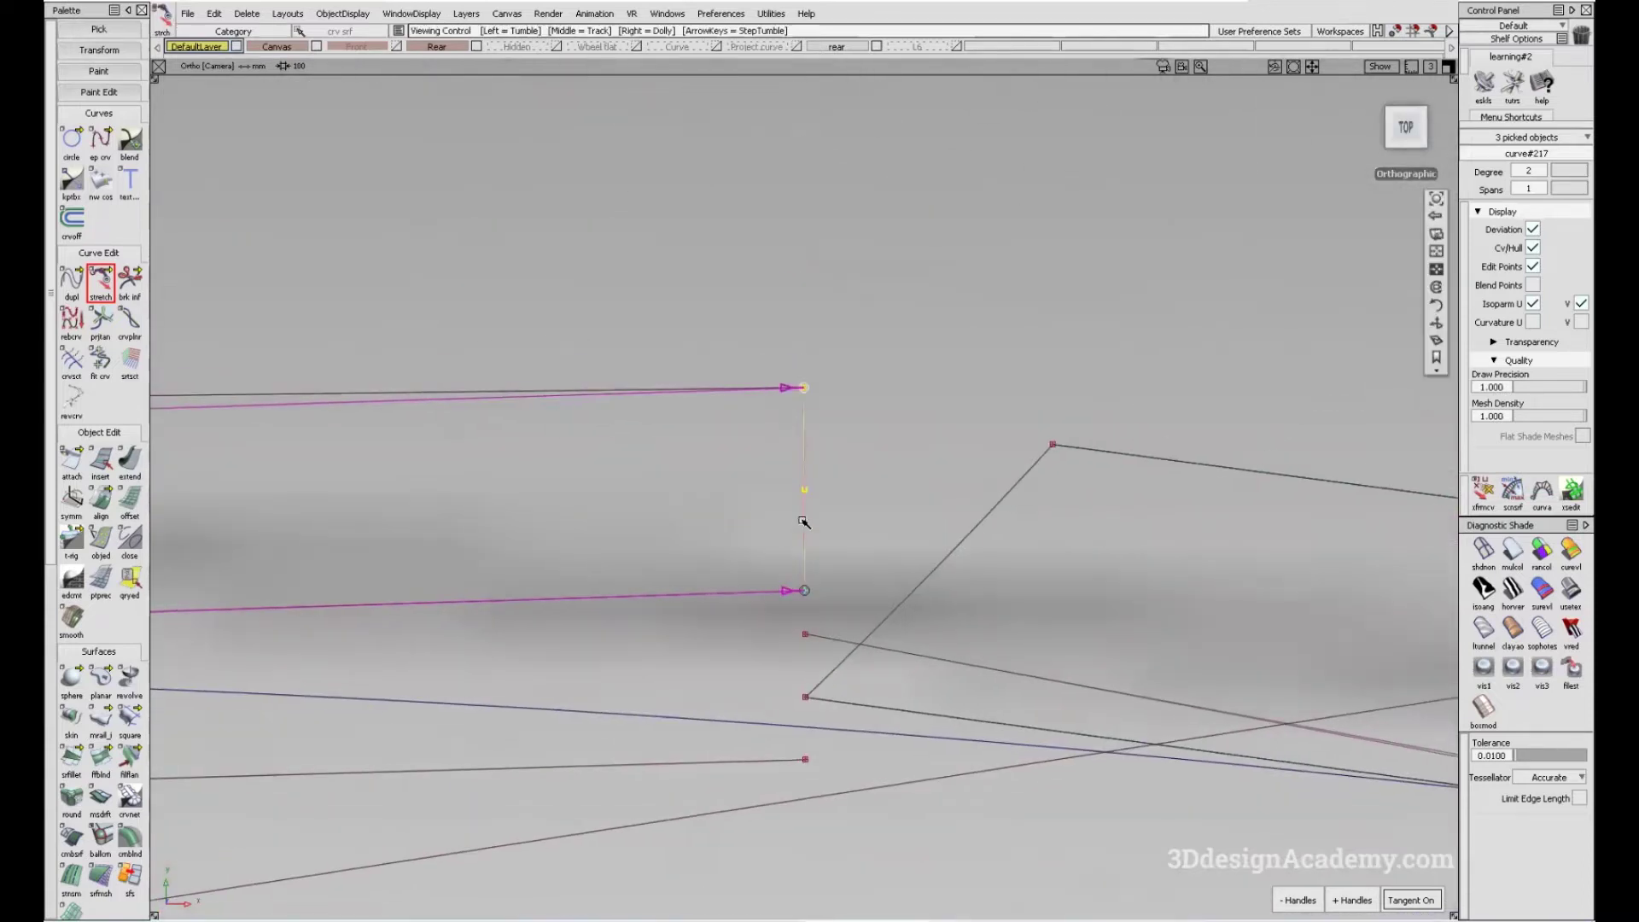
click(688, 390)
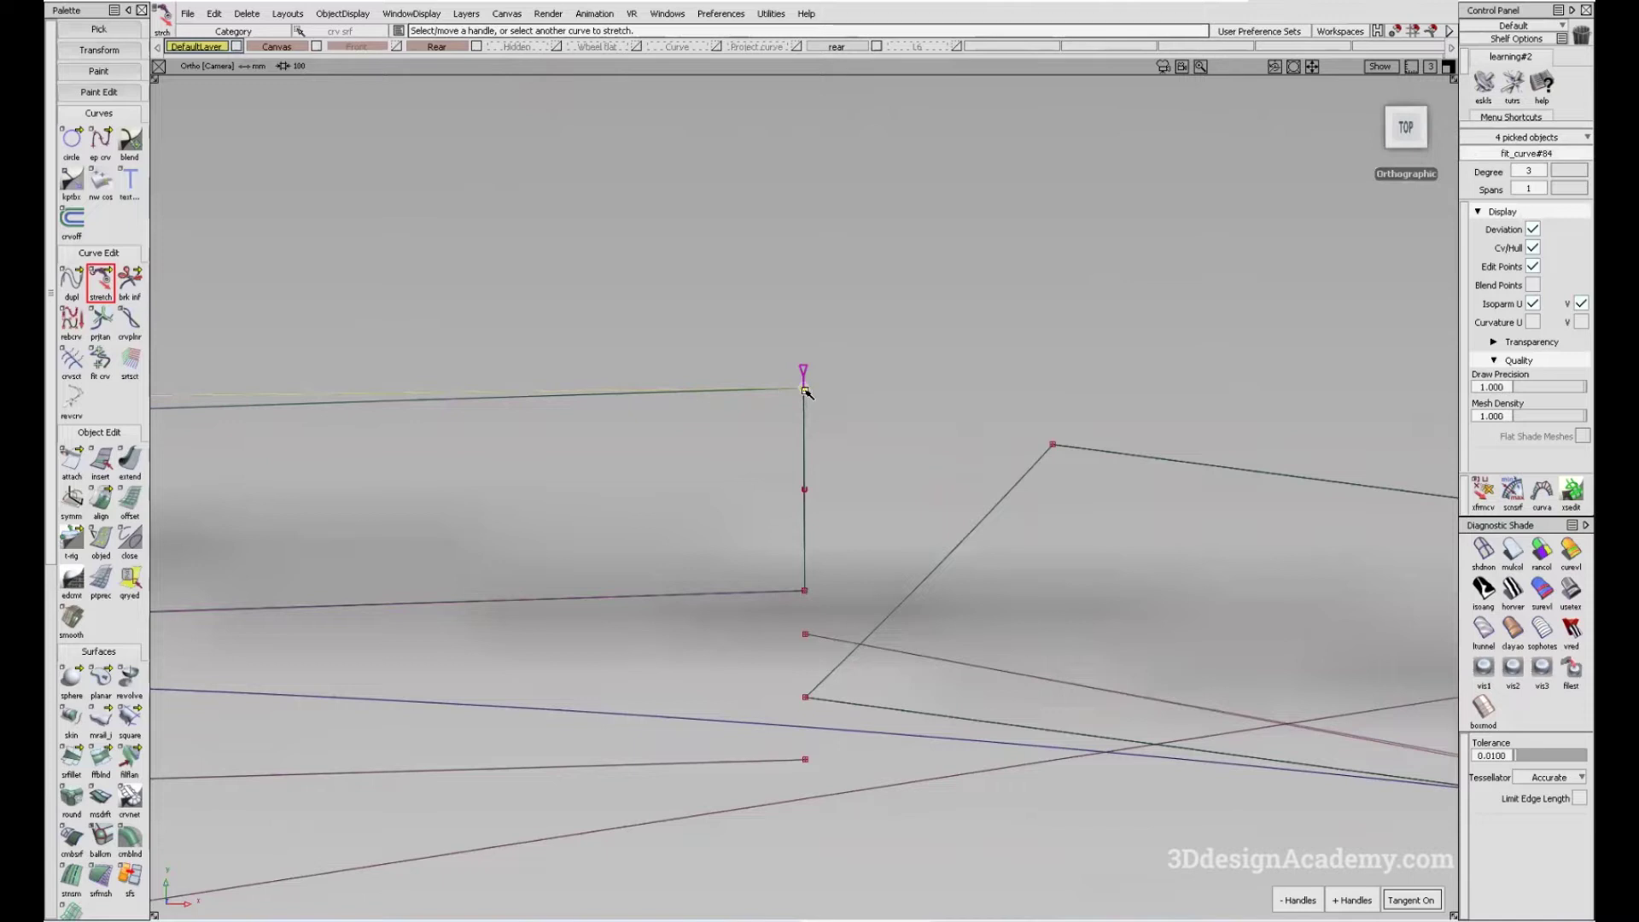
- Examine the joint between profile and rail curve and the updated strip surface from perspective and top views
alt+shift+drag(768, 427, 839, 451)
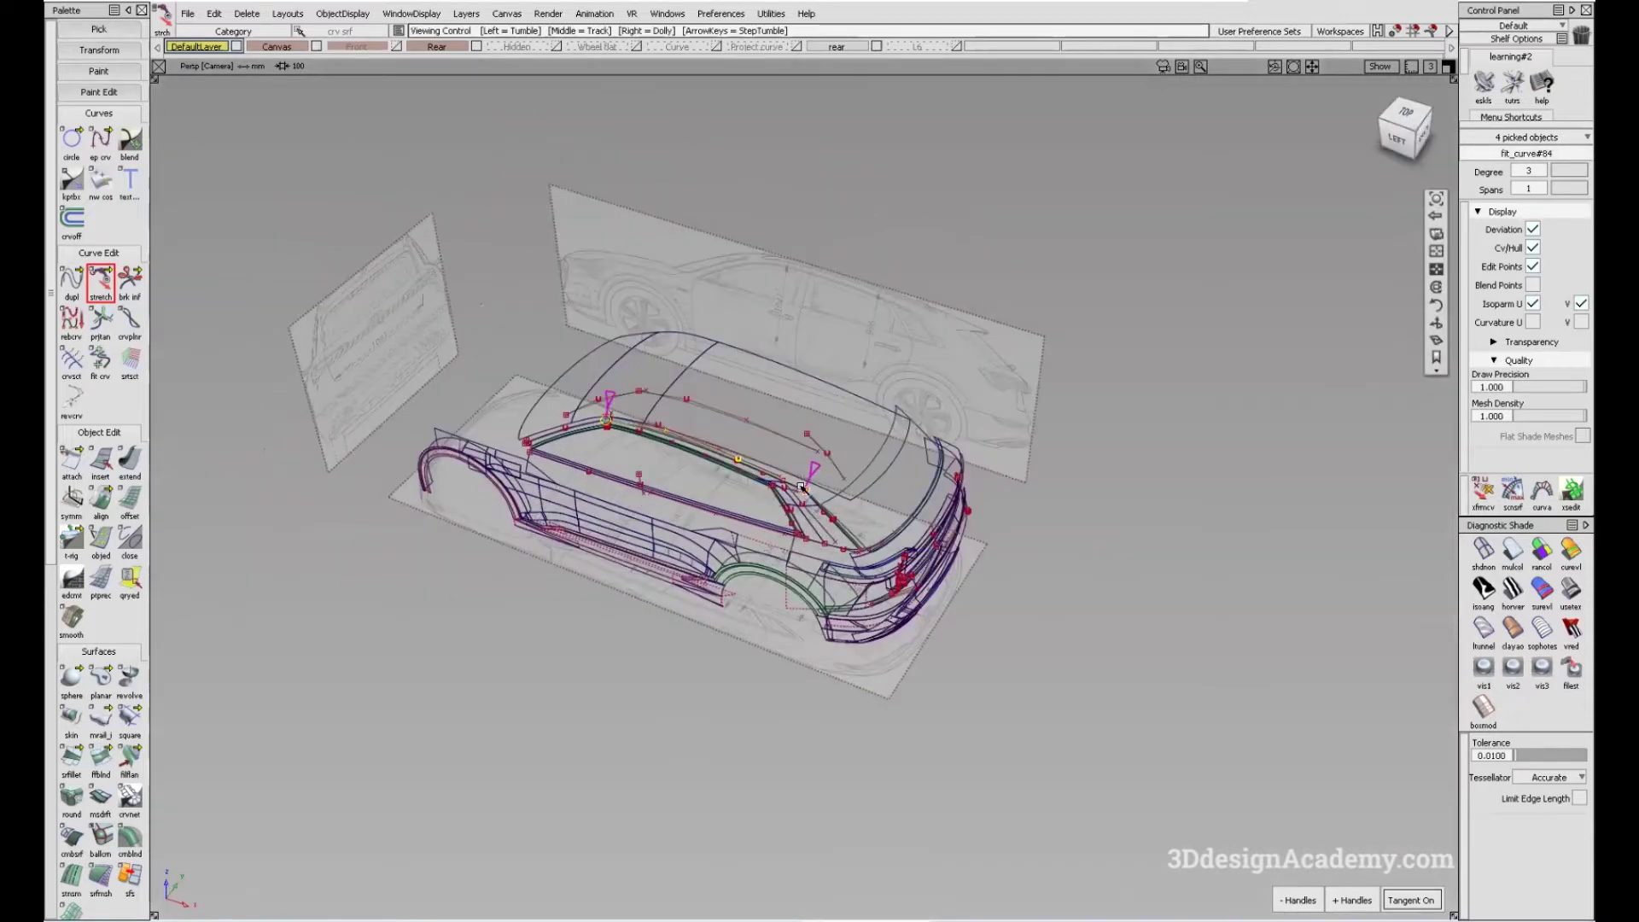
alt+shift+right_drag(803, 487, 1025, 458)
alt+shift+drag(1024, 458, 1007, 490)
alt+shift+right_drag(1007, 491, 1002, 486)
alt+shift+drag(1002, 486, 797, 567)
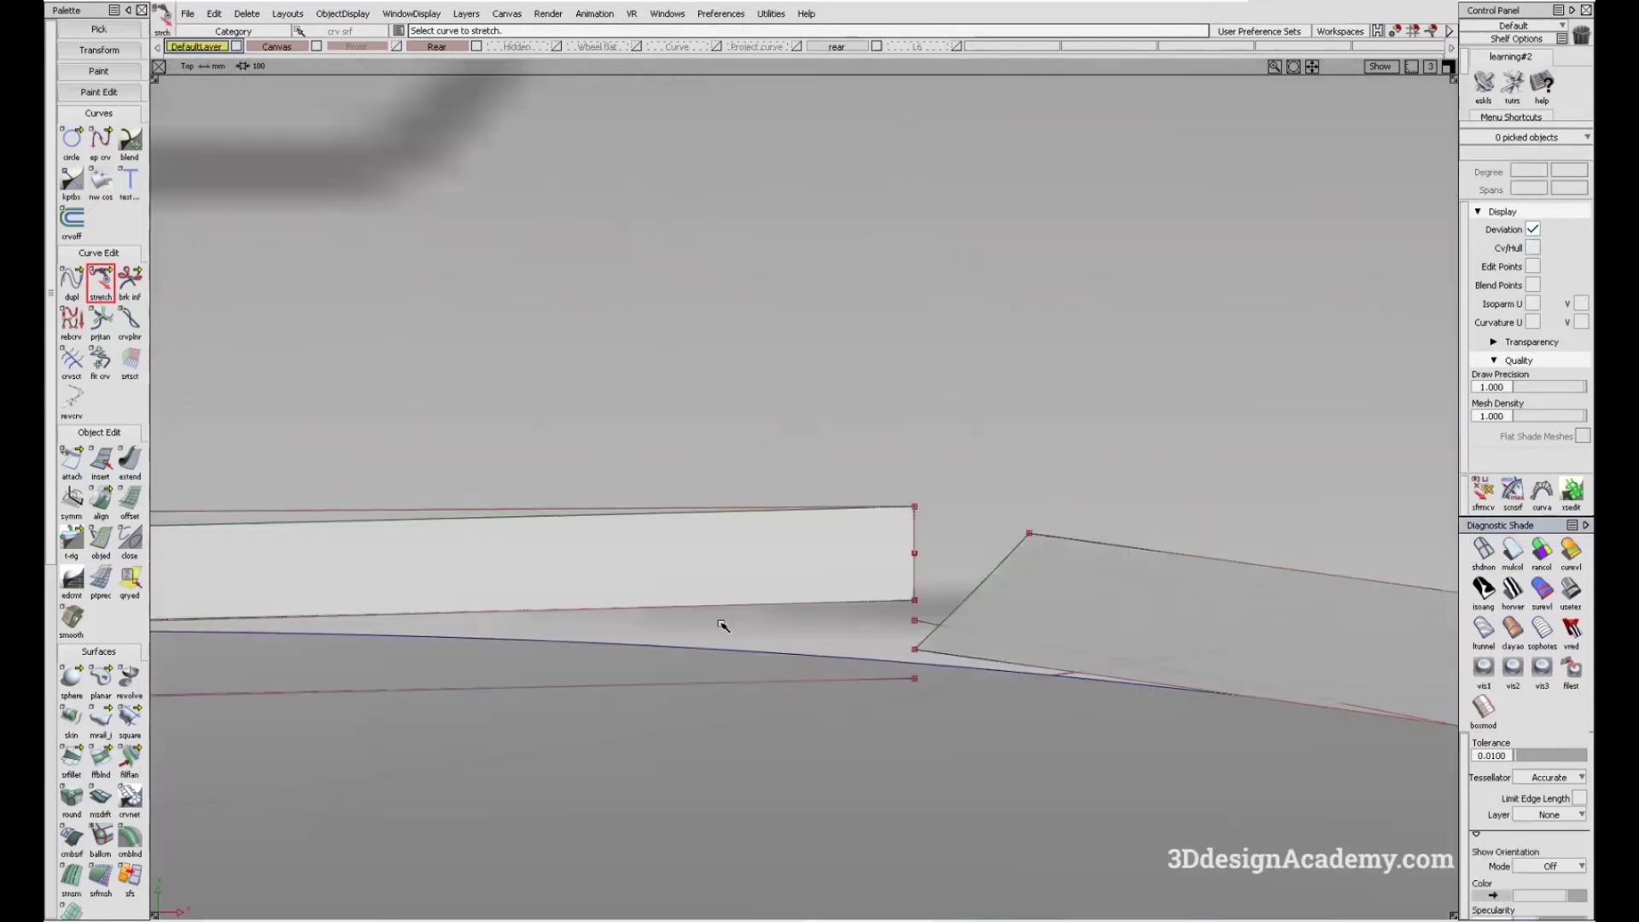
alt+shift+drag(721, 623, 542, 585)
alt+shift+right_drag(542, 586, 889, 599)
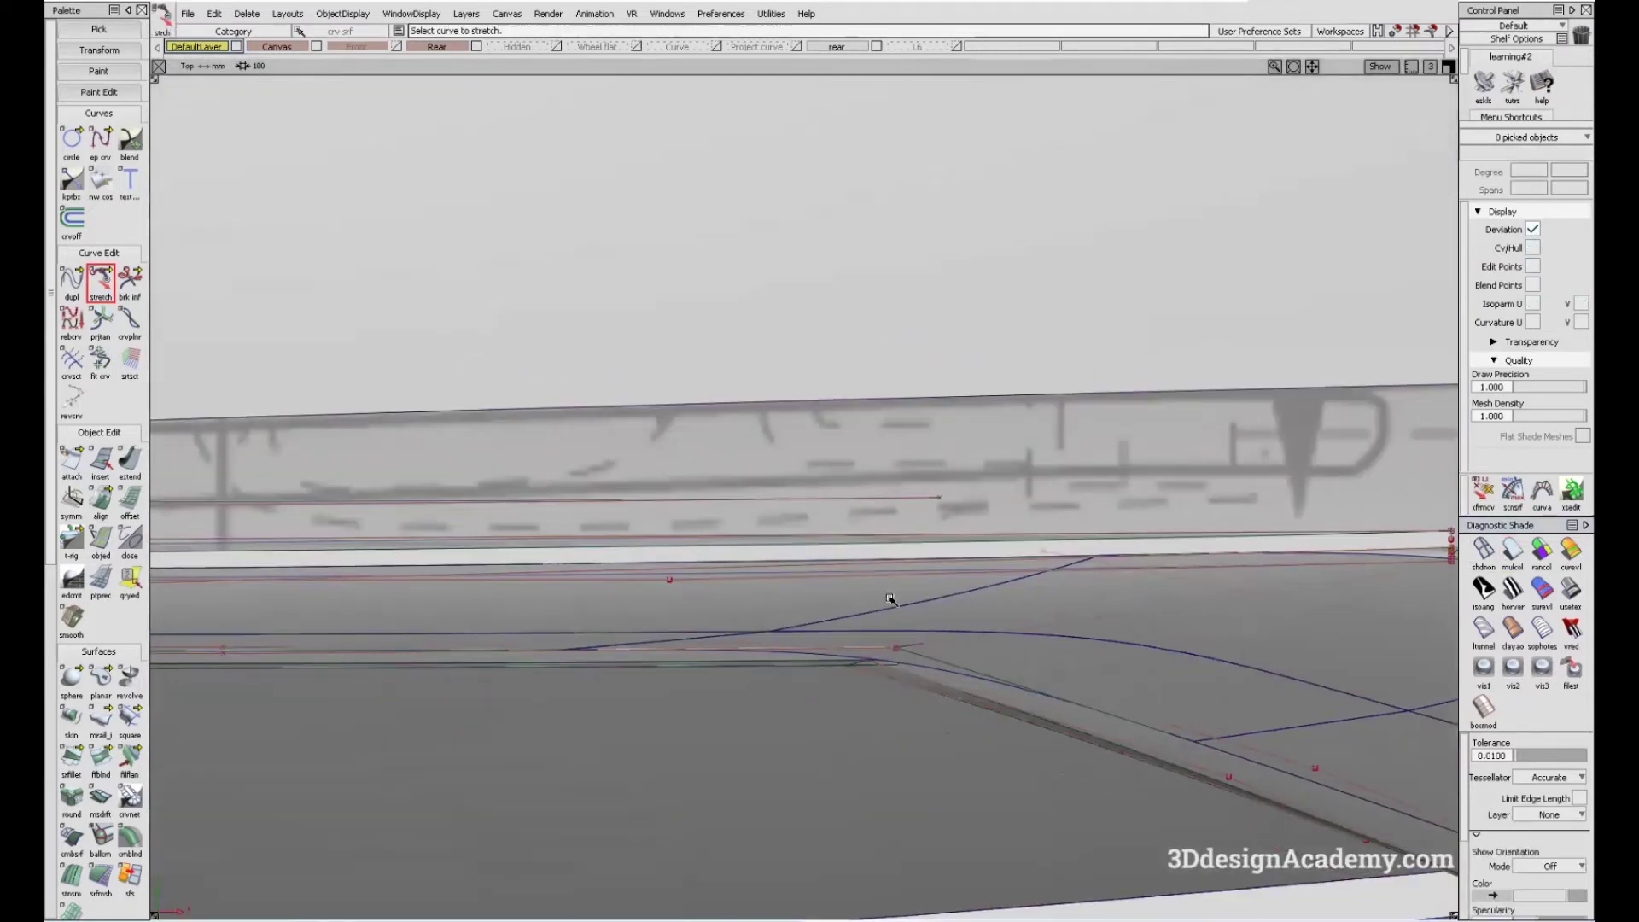
- Examine the upper rail curve's course along the strip and how its end meets the adjoining strip's corner
click(466, 540)
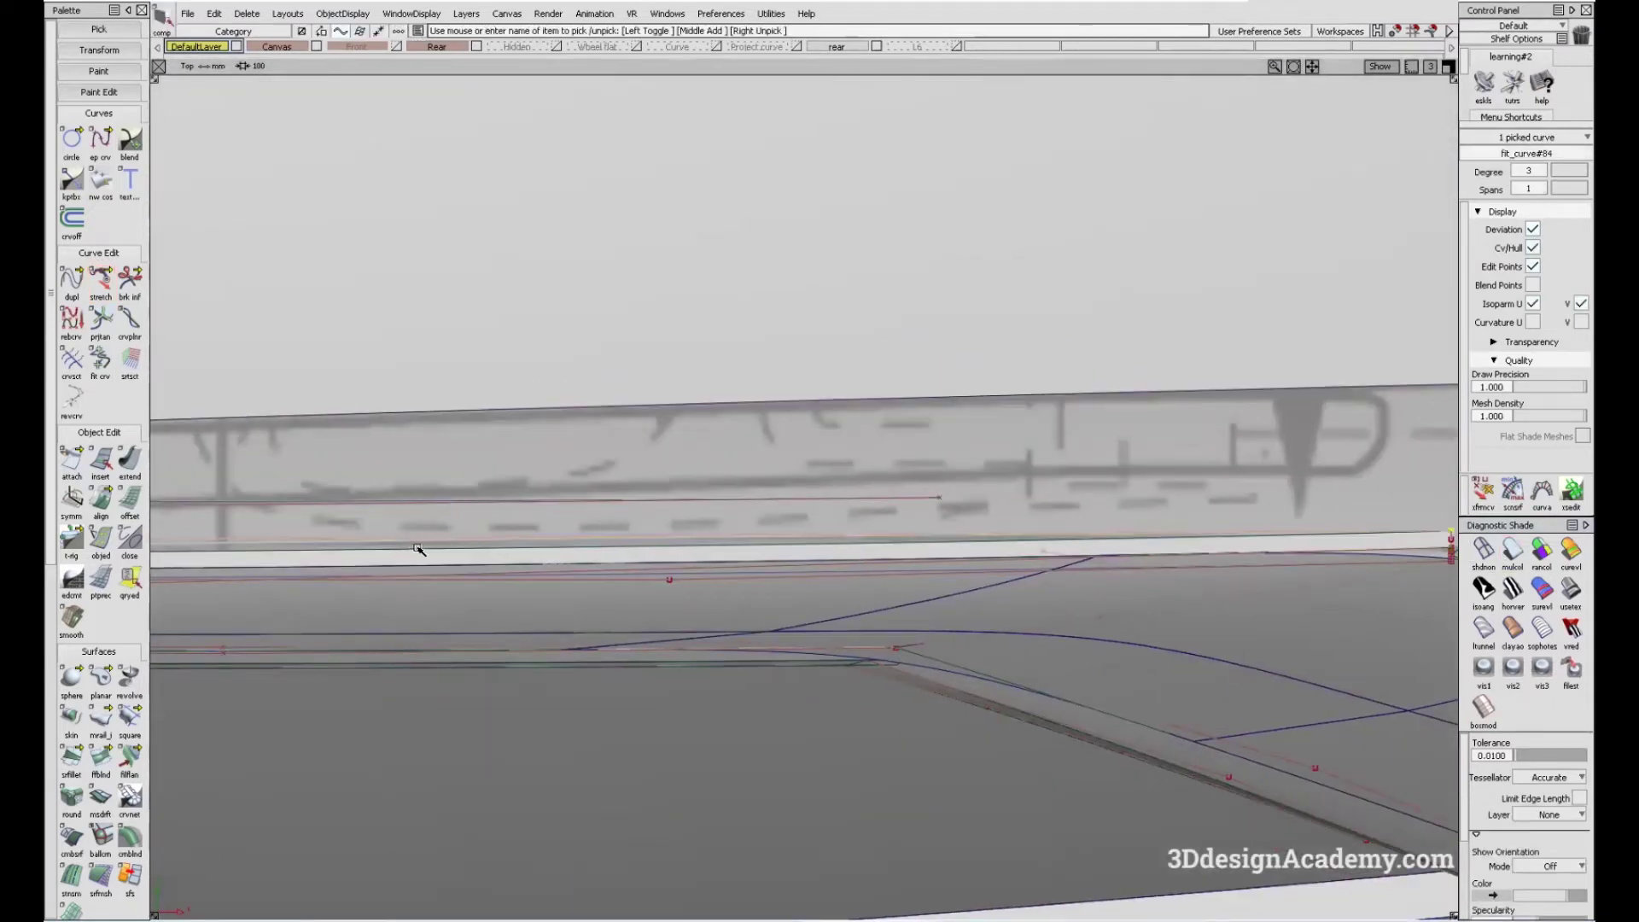
alt+shift+drag(567, 541, 837, 541)
alt+shift+drag(819, 548, 893, 516)
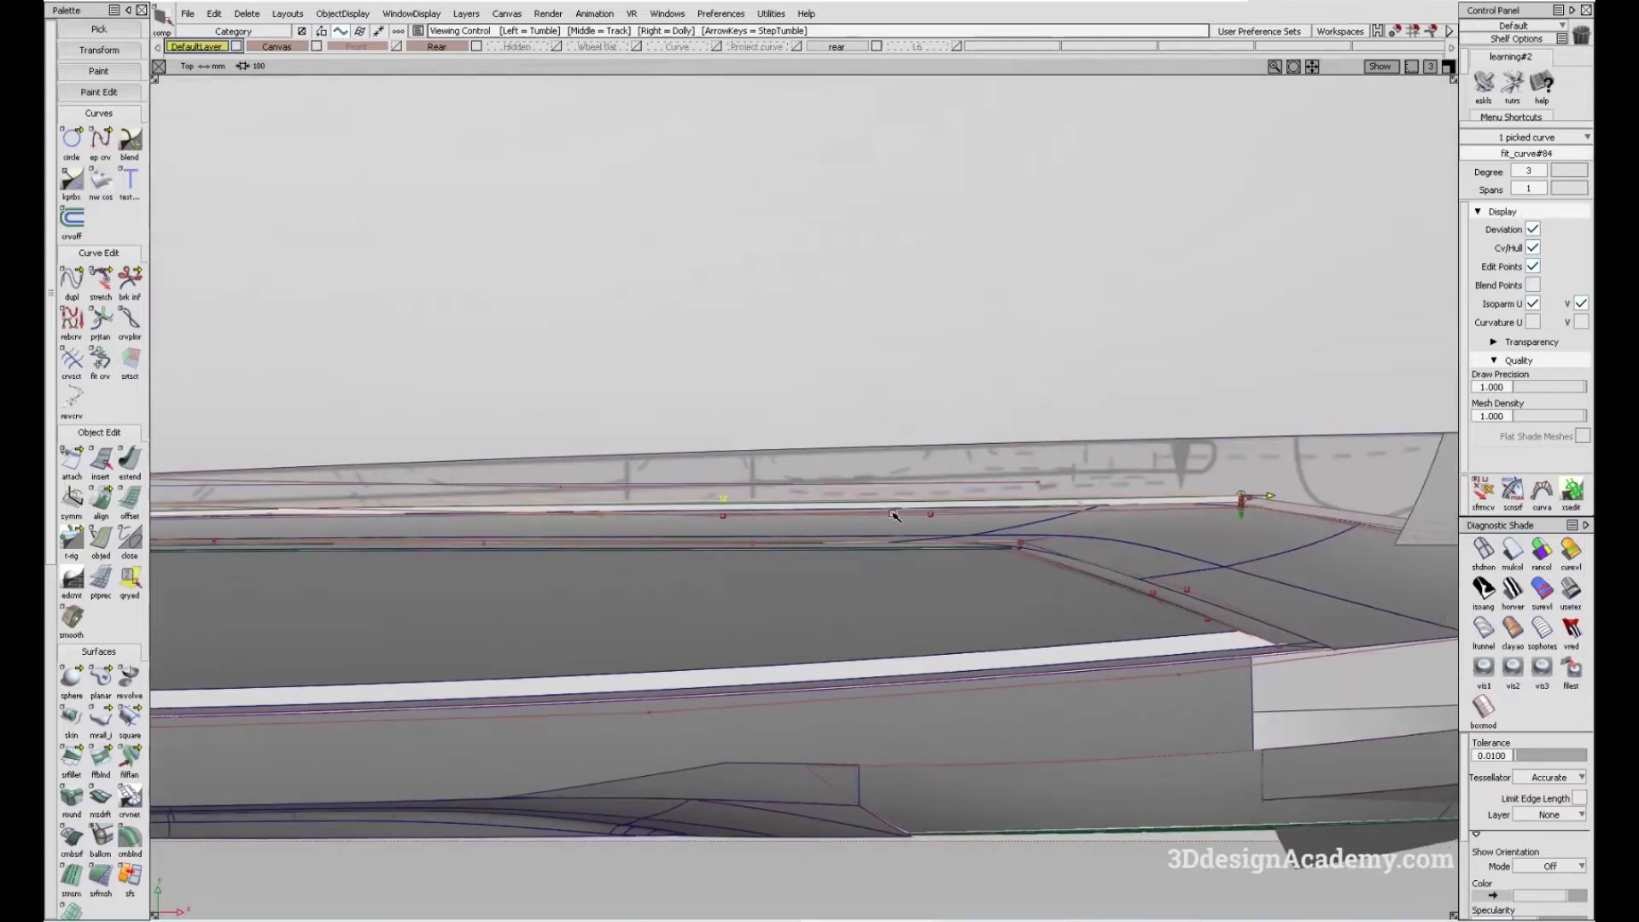
alt+shift+drag(745, 510, 890, 513)
key(ctrl+shift+n)
key(Home)
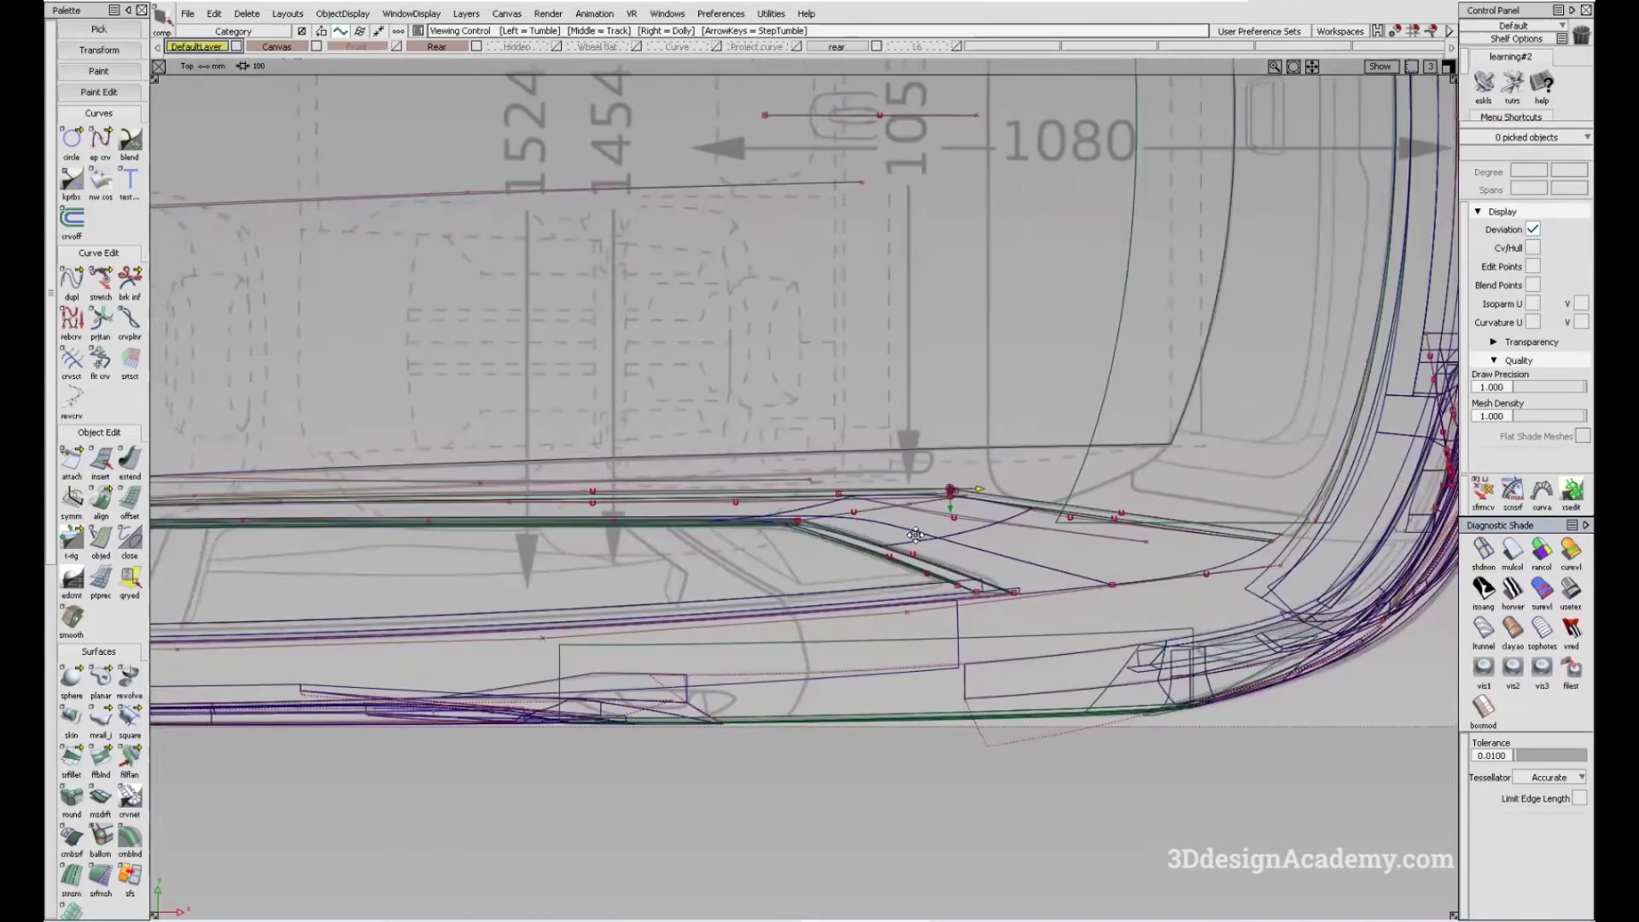
alt+shift+middle_drag(915, 534, 827, 530)
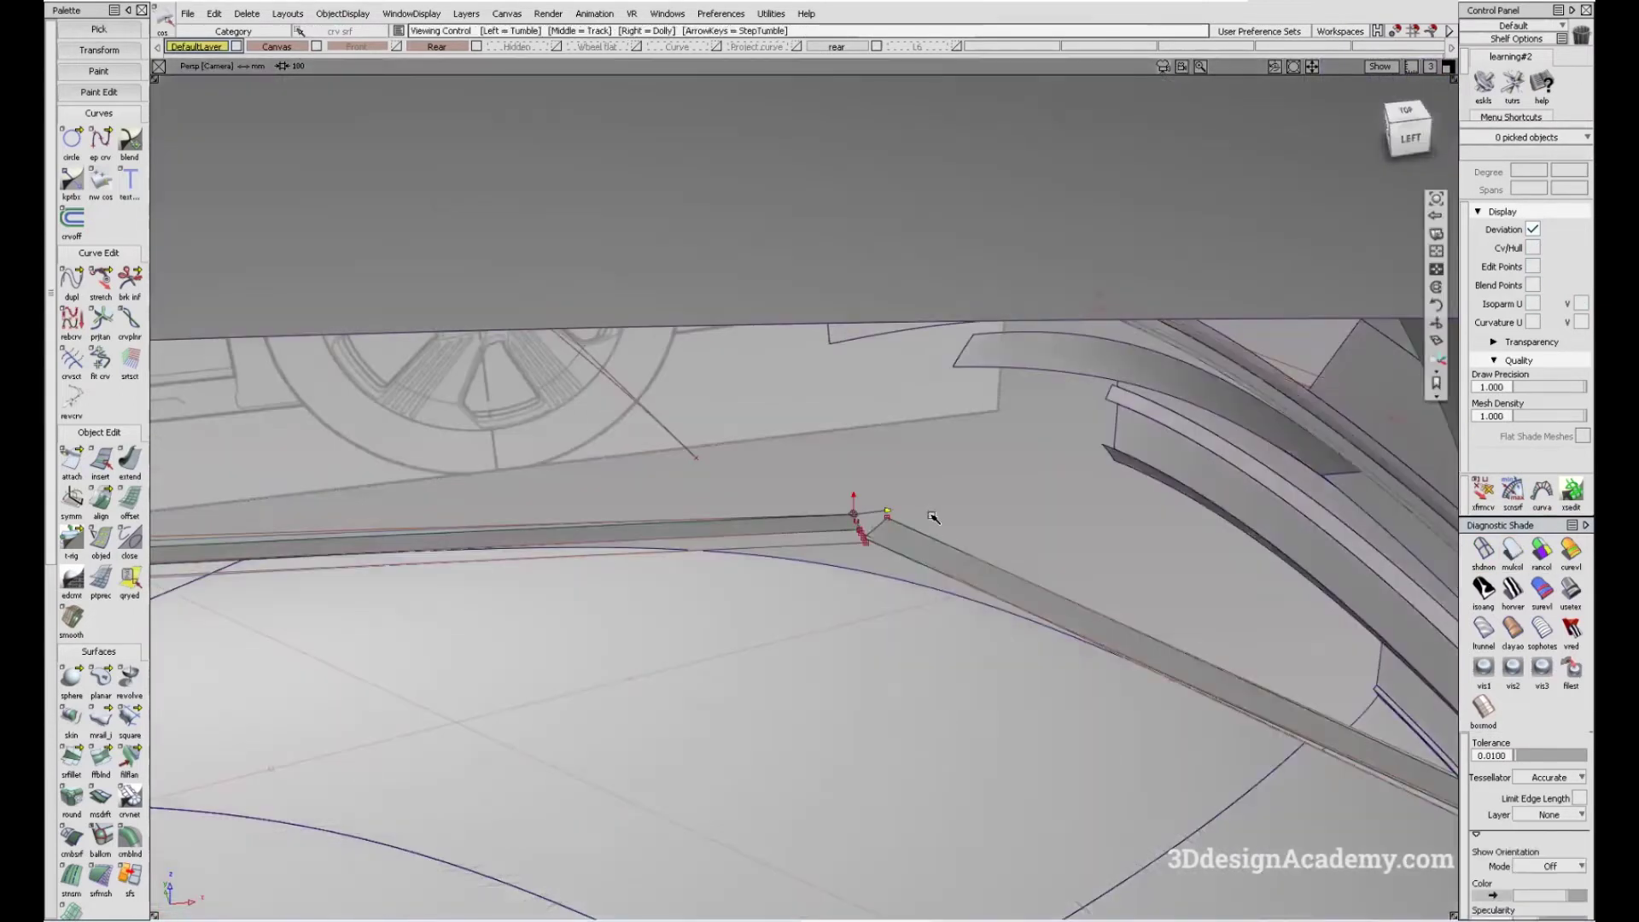
mouse_move(933, 516)
alt+shift+right_down()
mouse_move(981, 501)
mouse_move(894, 592)
alt+shift+right_up()
mouse_move(895, 593)
alt+shift+mouse_down()
mouse_move(917, 547)
mouse_move(885, 419)
mouse_move(706, 410)
mouse_move(837, 504)
alt+shift+mouse_up()
alt+shift+right_drag(1005, 598, 960, 602)
alt+shift+right_drag(709, 488, 747, 480)
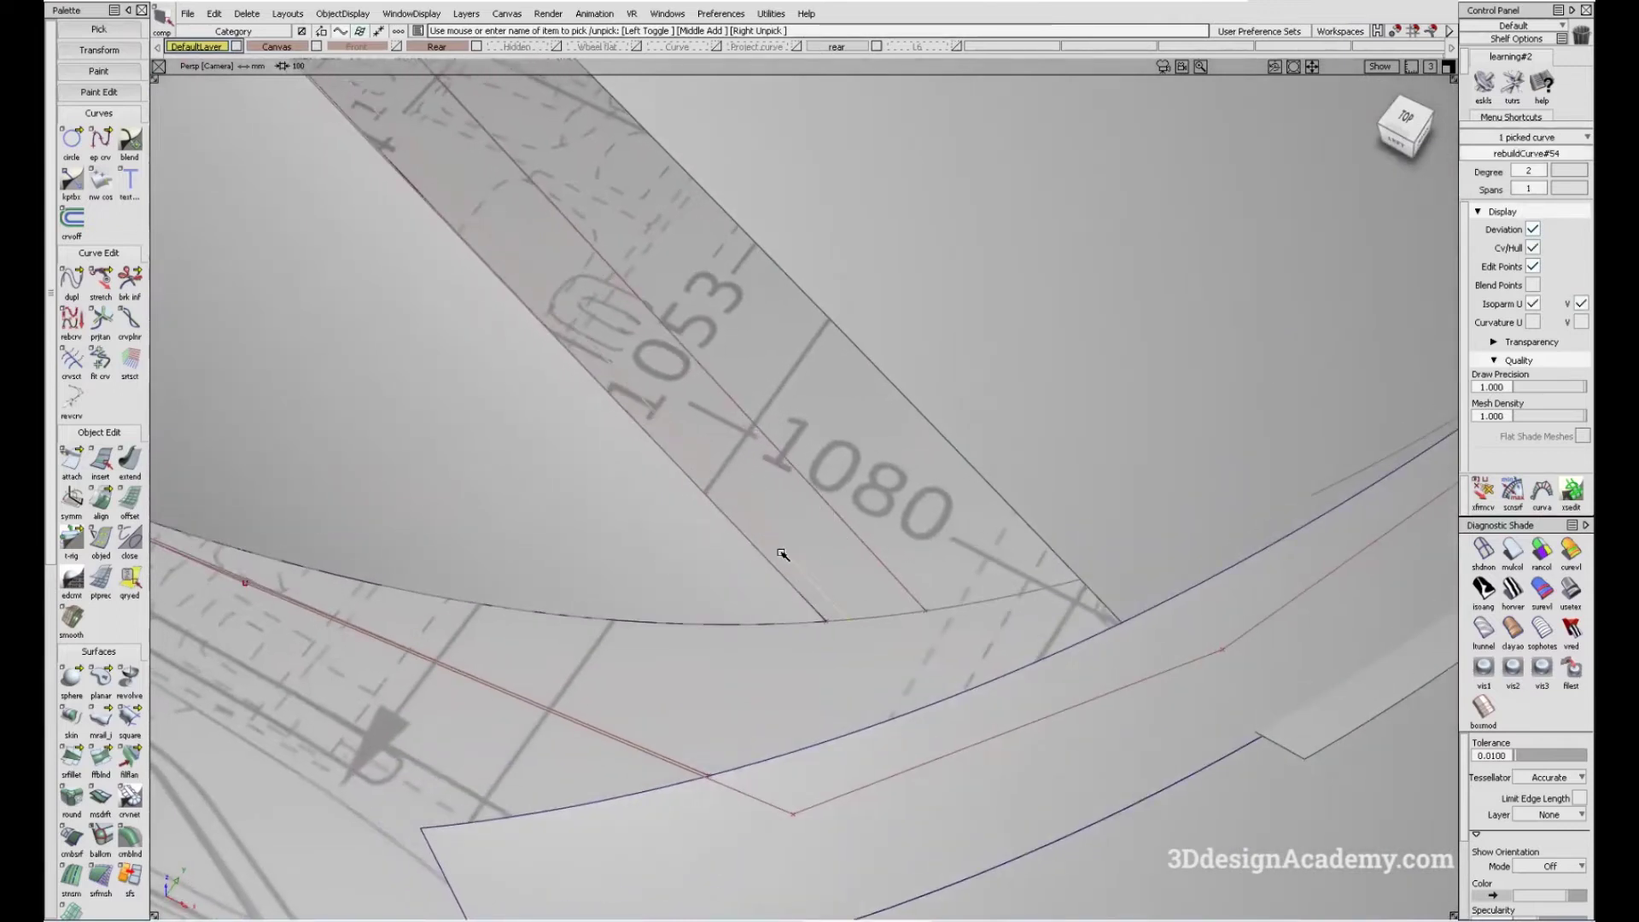
- Remove the adjoining strip surface behind the corner, keeping its upper curve, and clear the selection
click(810, 560)
click(803, 559)
alt+shift+right_drag(728, 537, 698, 438)
click(699, 379)
alt+shift+right_drag(699, 379, 718, 362)
alt+shift+drag(718, 362, 739, 373)
click(828, 411)
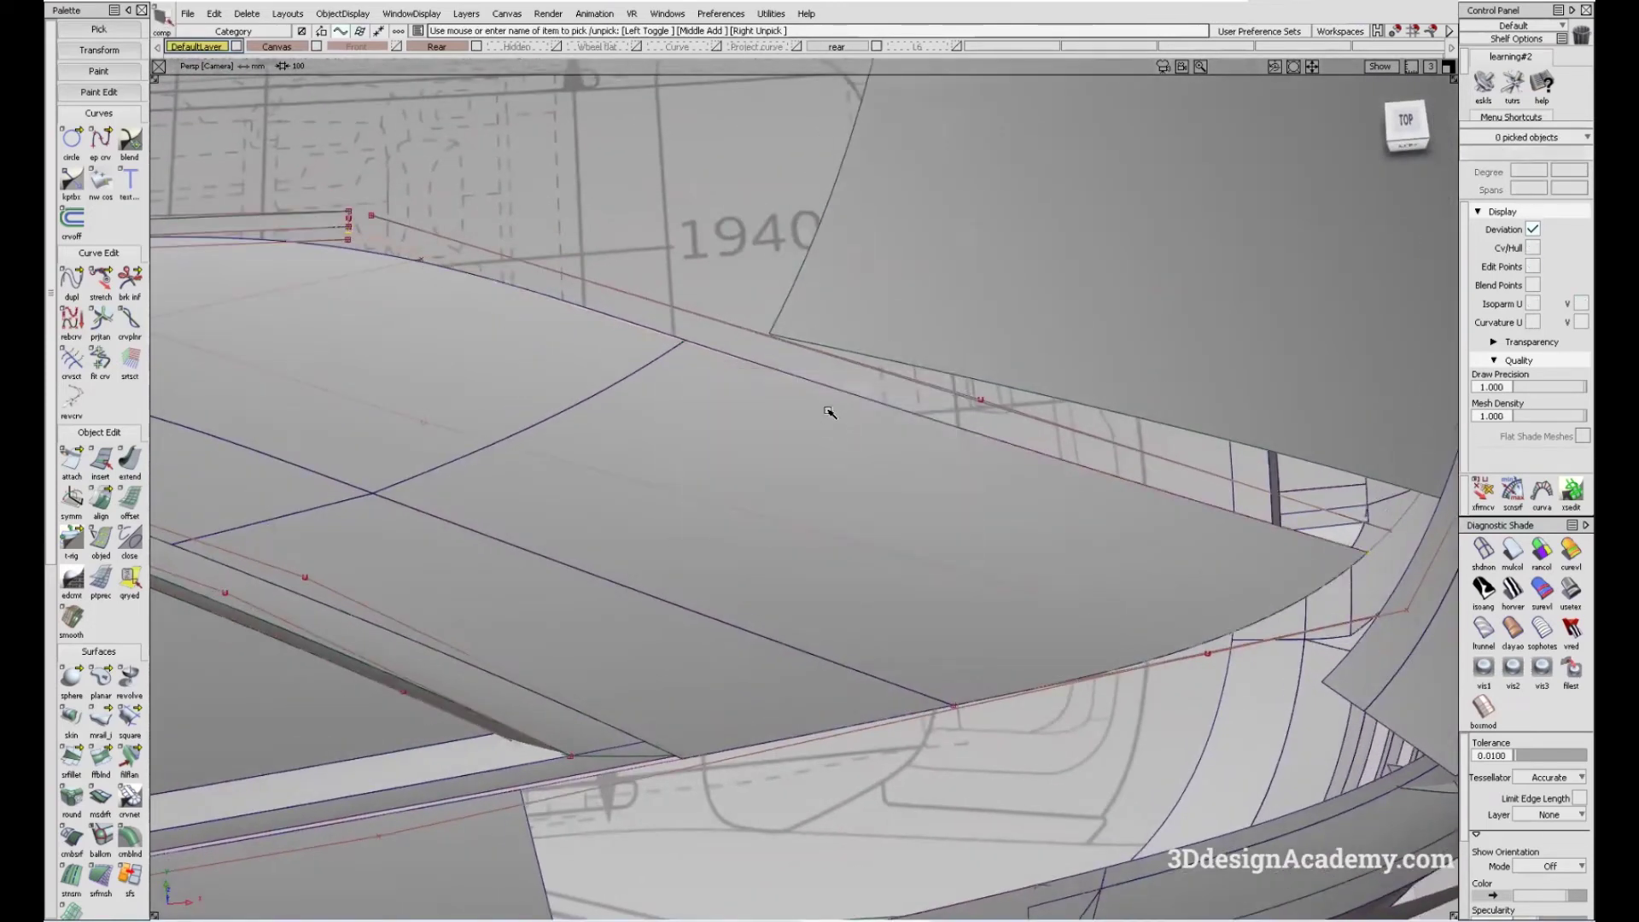
- Untrim the rear blend surface beside the removed strip
click(731, 440)
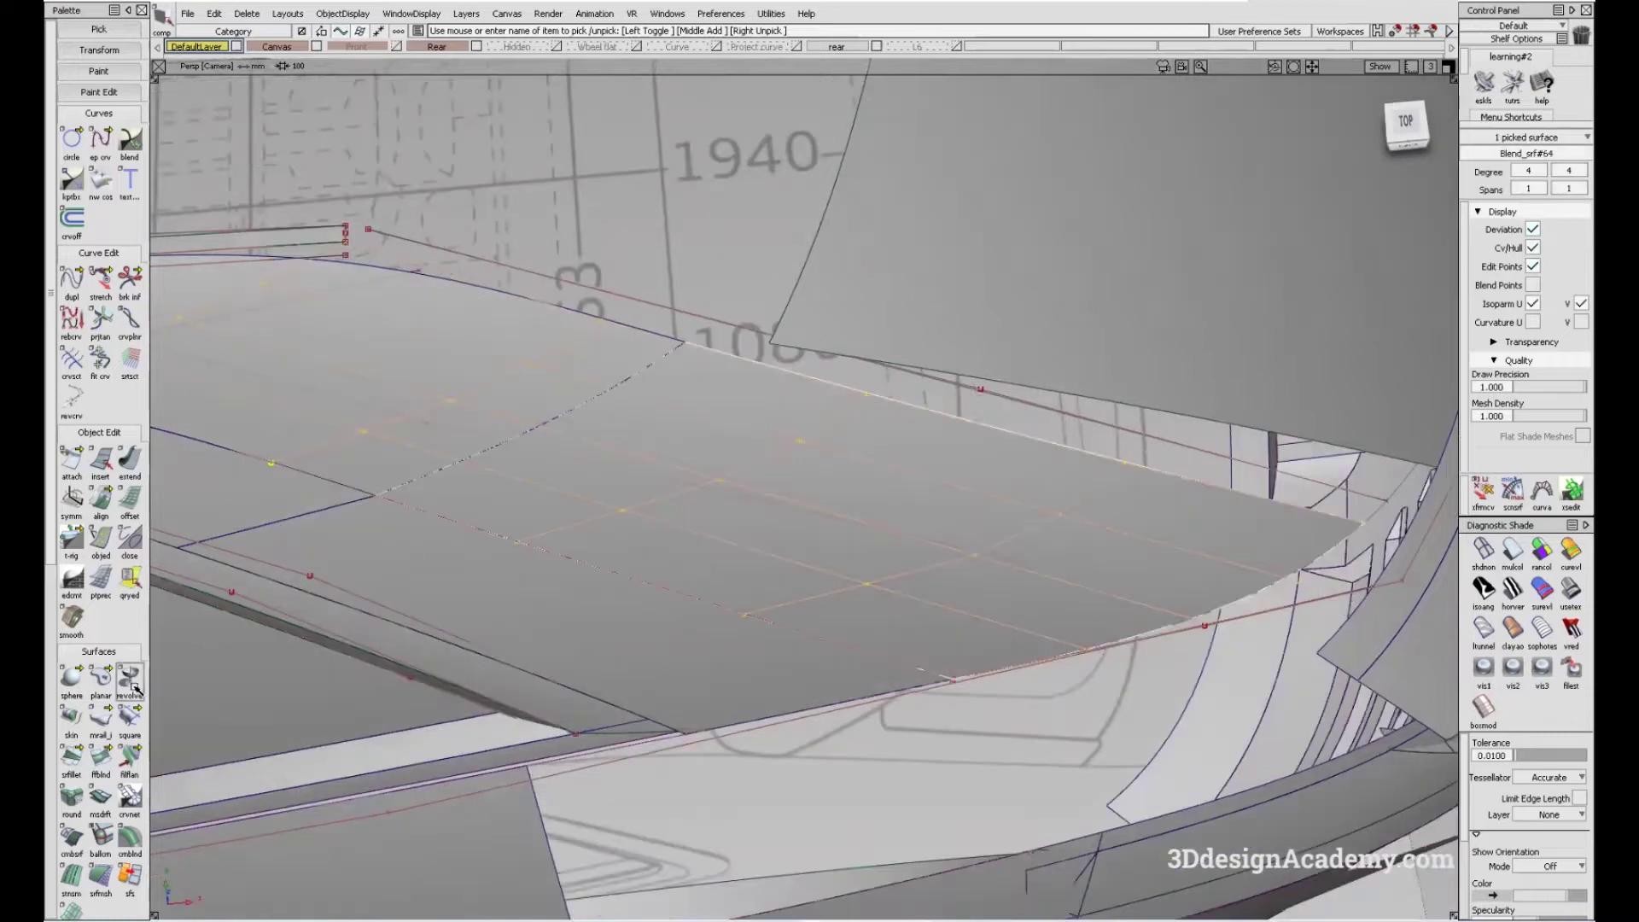
scroll(109, 802, down, 2)
click(101, 894)
alt+shift+drag(643, 574, 154, 408)
click(885, 386)
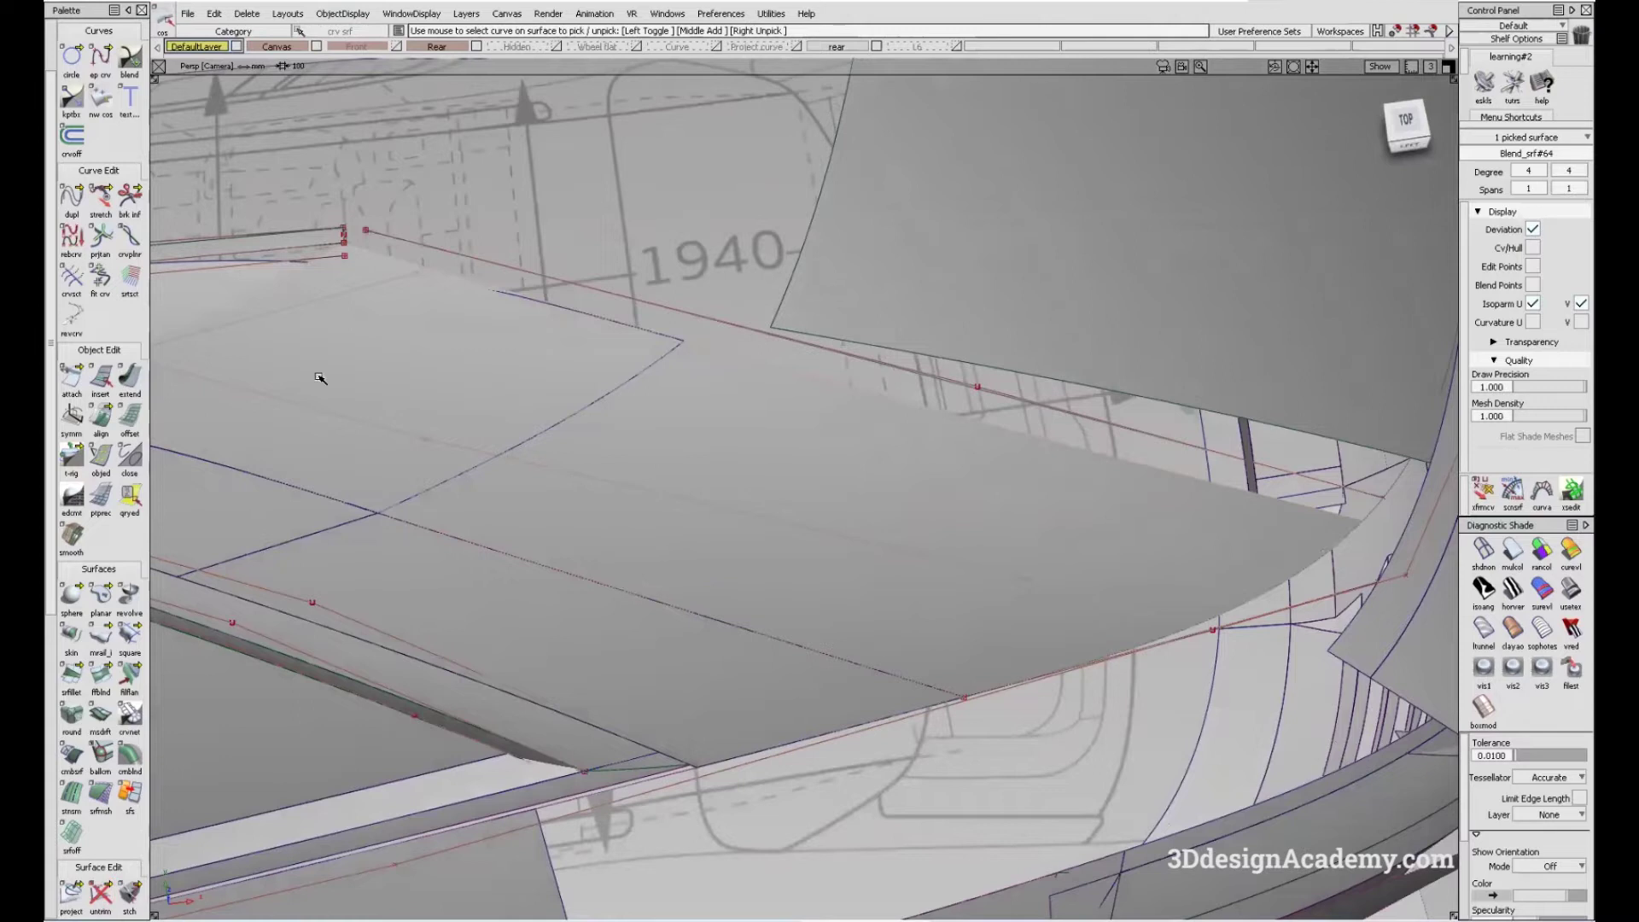
click(320, 379)
- Fit a degree 2, single-span curve with history along the rear blend surface's upper edge
click(101, 278)
click(735, 357)
alt+shift+drag(564, 452, 852, 429)
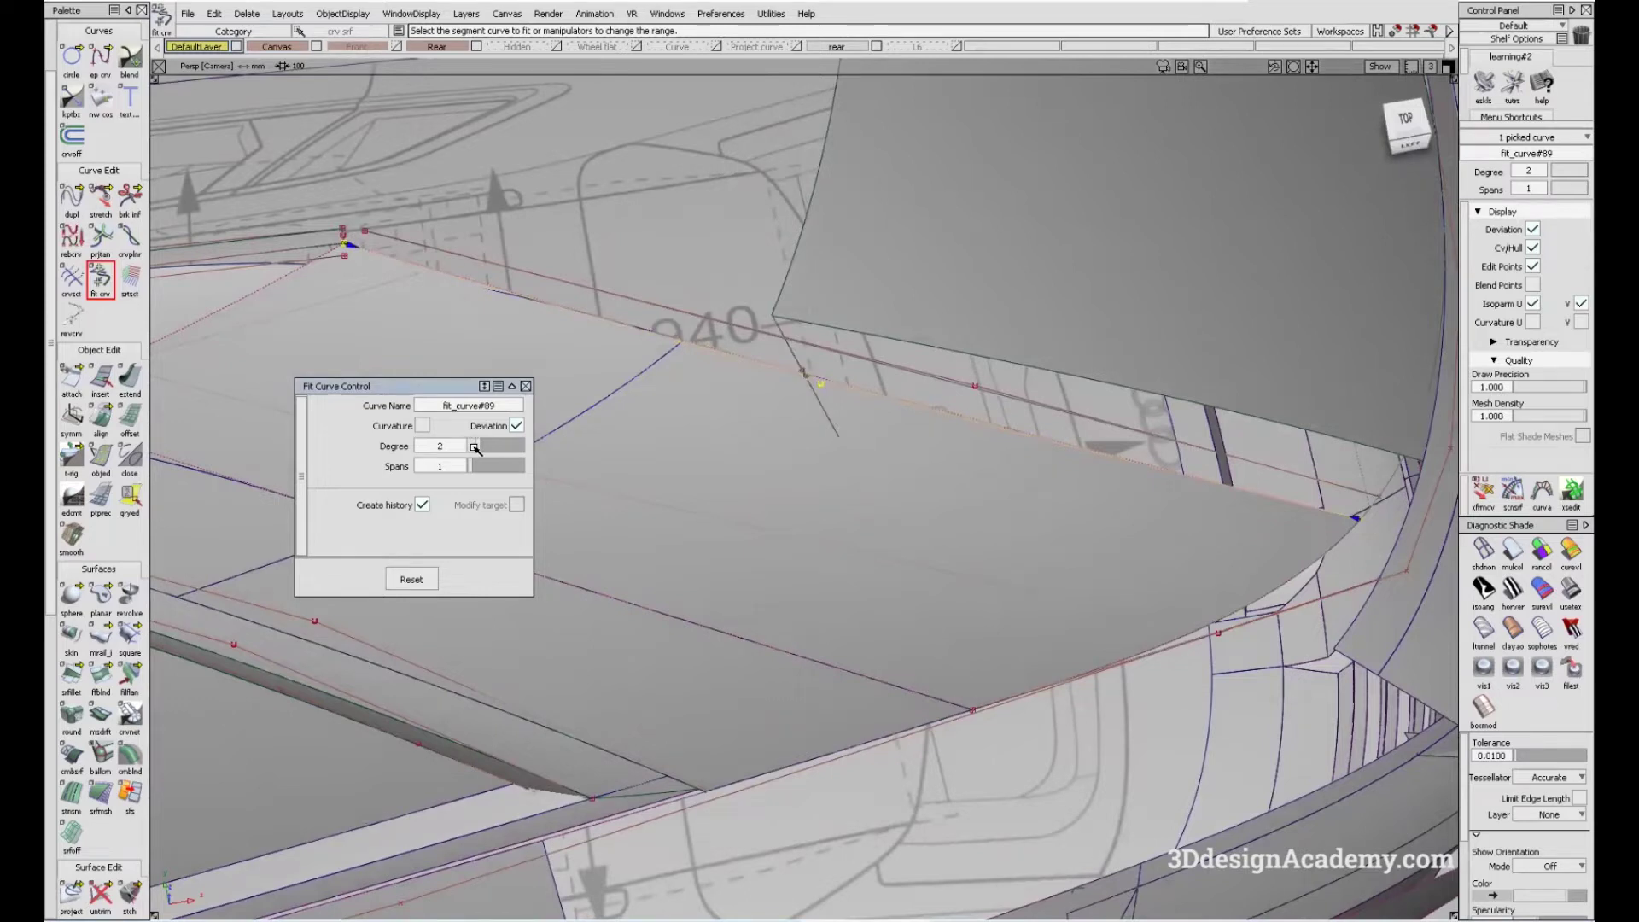
alt+shift+drag(717, 367, 823, 384)
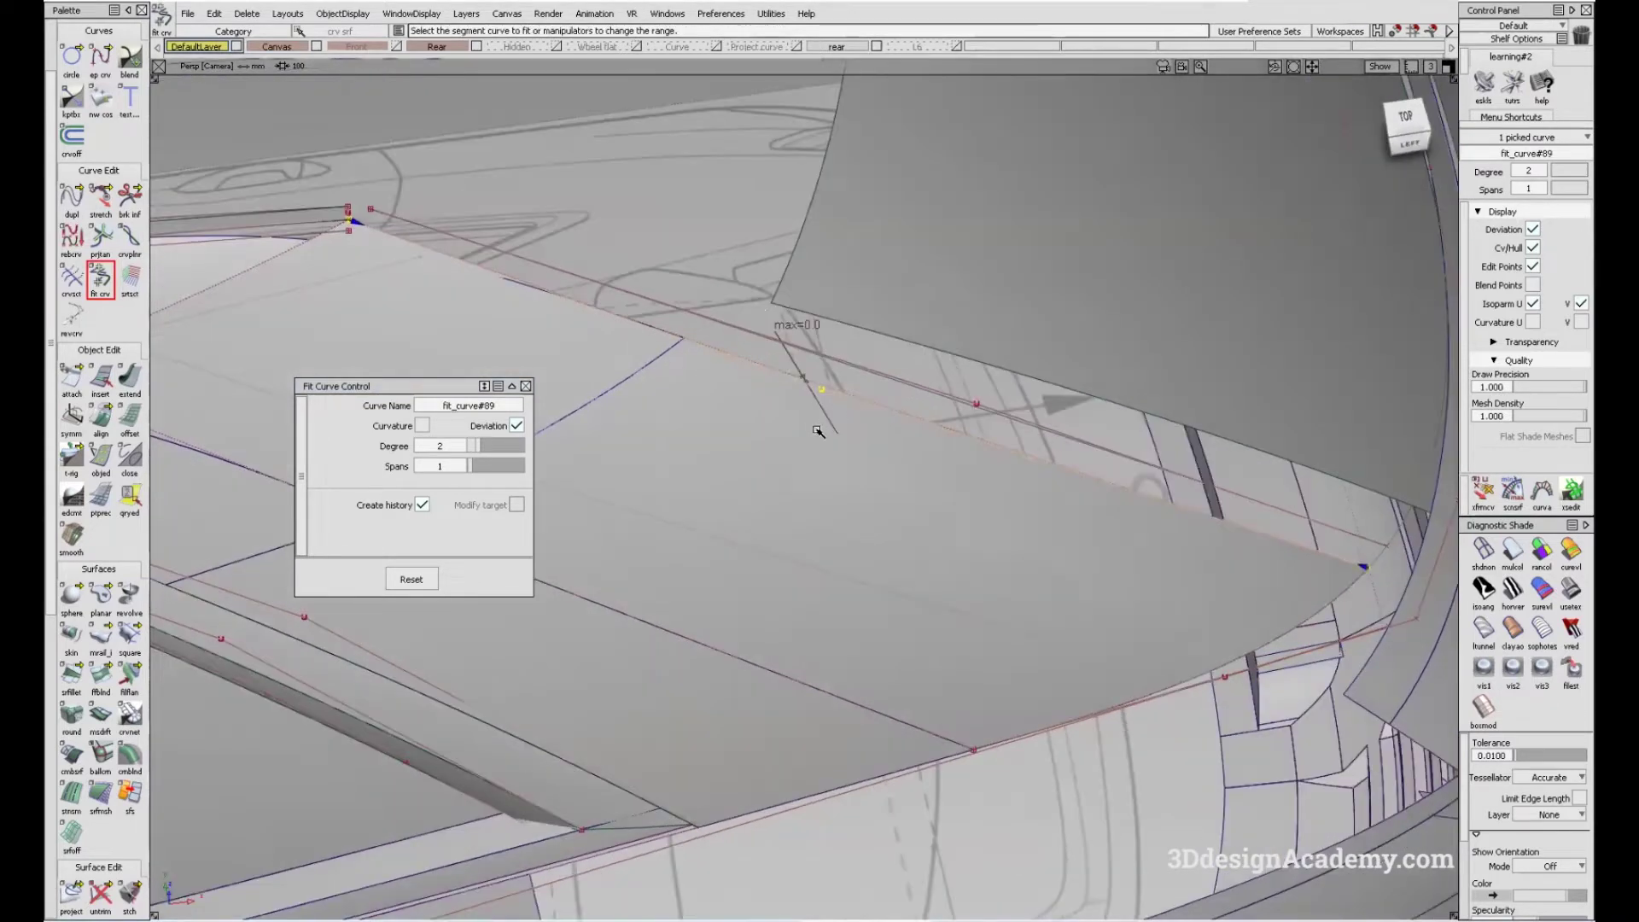
key(Escape)
- Duplicate the fitted curve and move the copy slightly rearward from the blend surface's edge
alt+shift+drag(768, 329, 1130, 561)
click(767, 379)
key(ctrl+v)
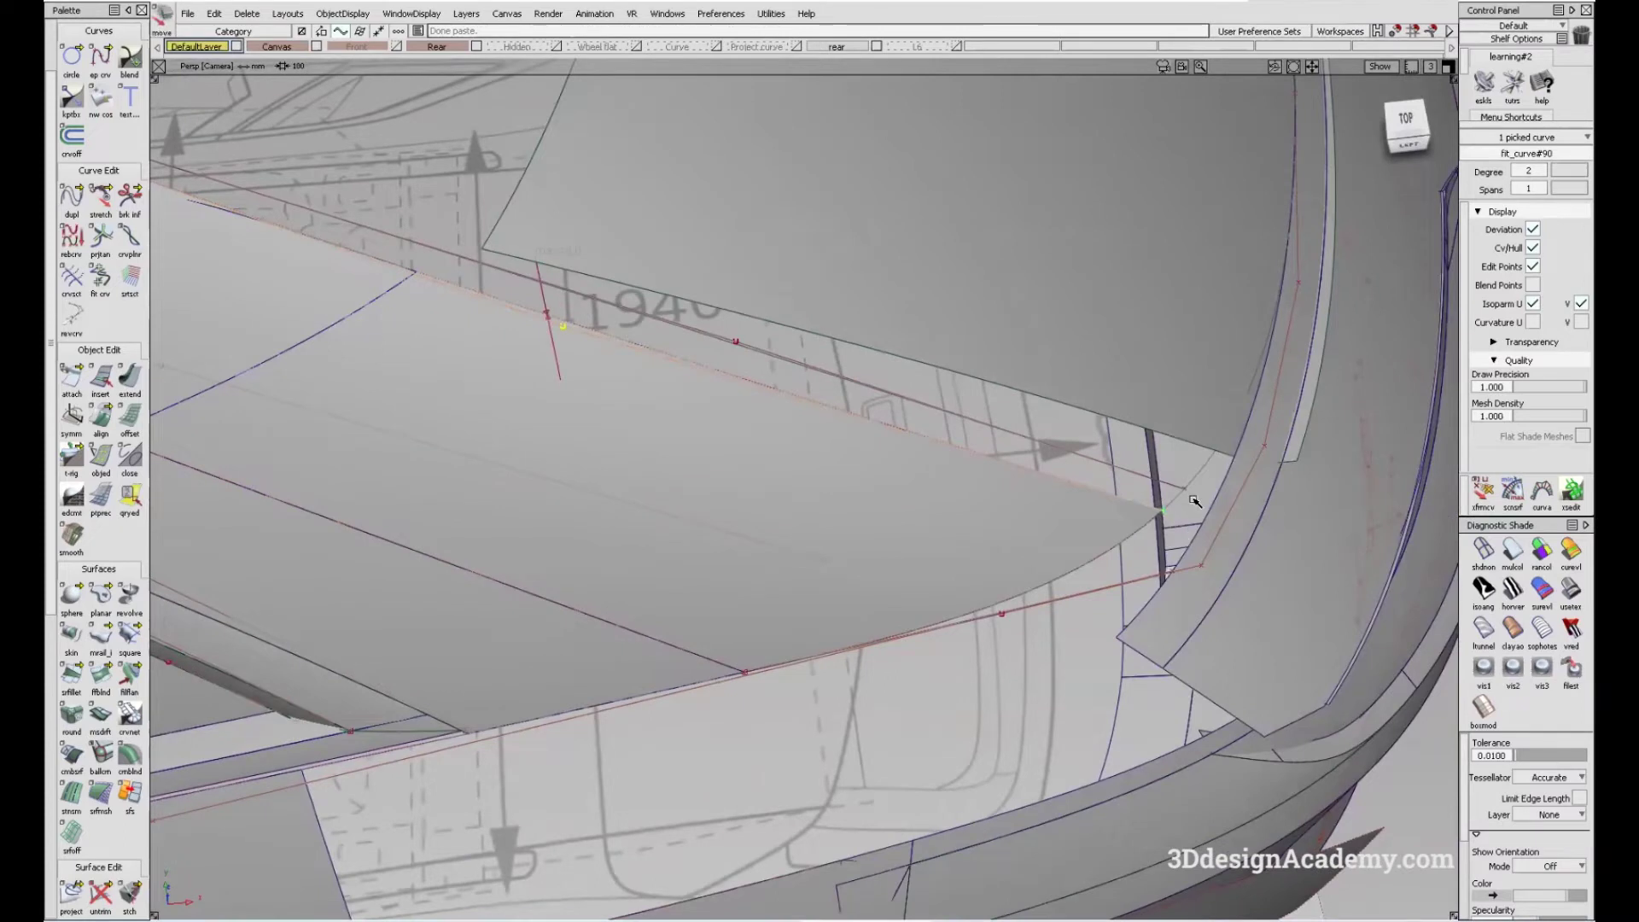
alt+shift+drag(450, 307, 826, 501)
key(m)
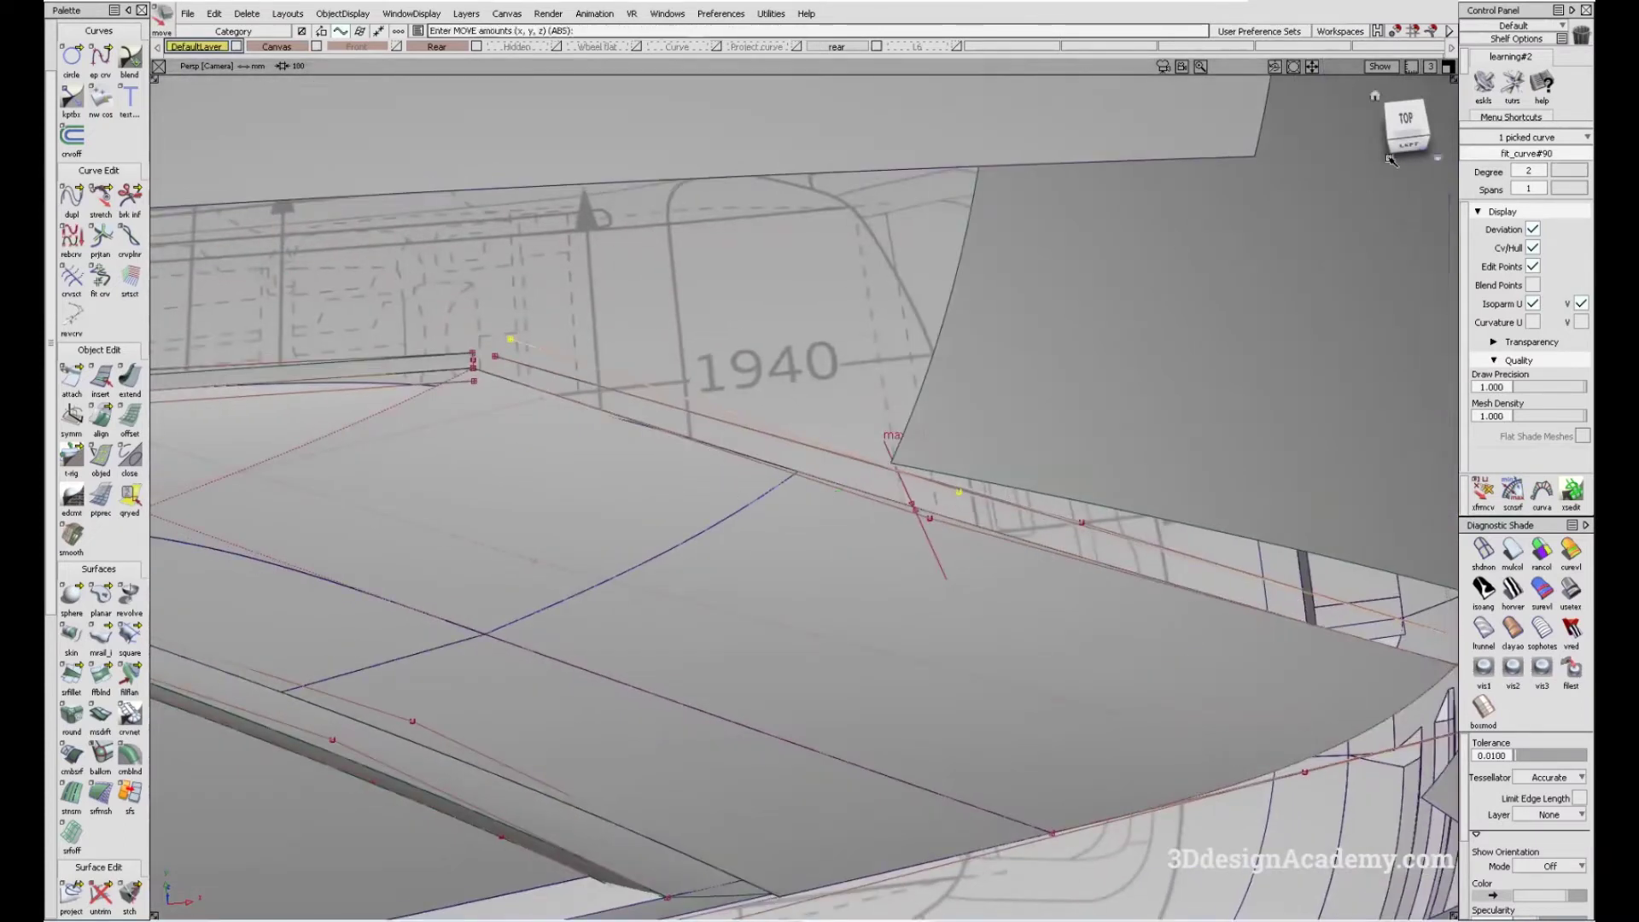
click(1406, 145)
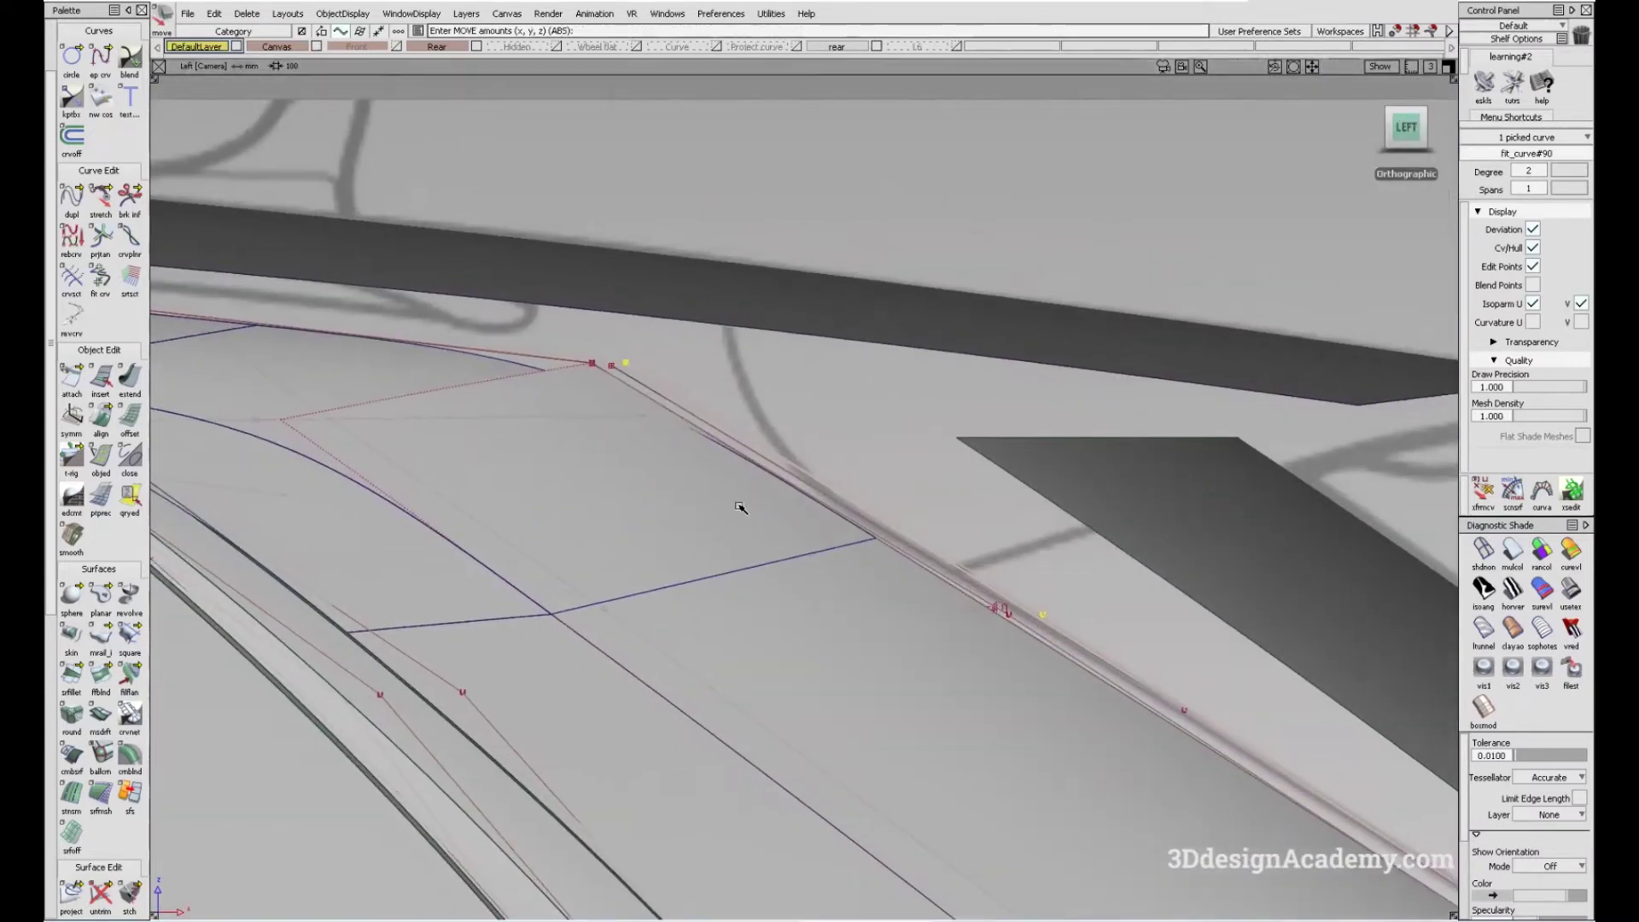
click(339, 322)
- Extend the upper rail strip's rear end past the corner, accepting the removal of its construction history
click(130, 377)
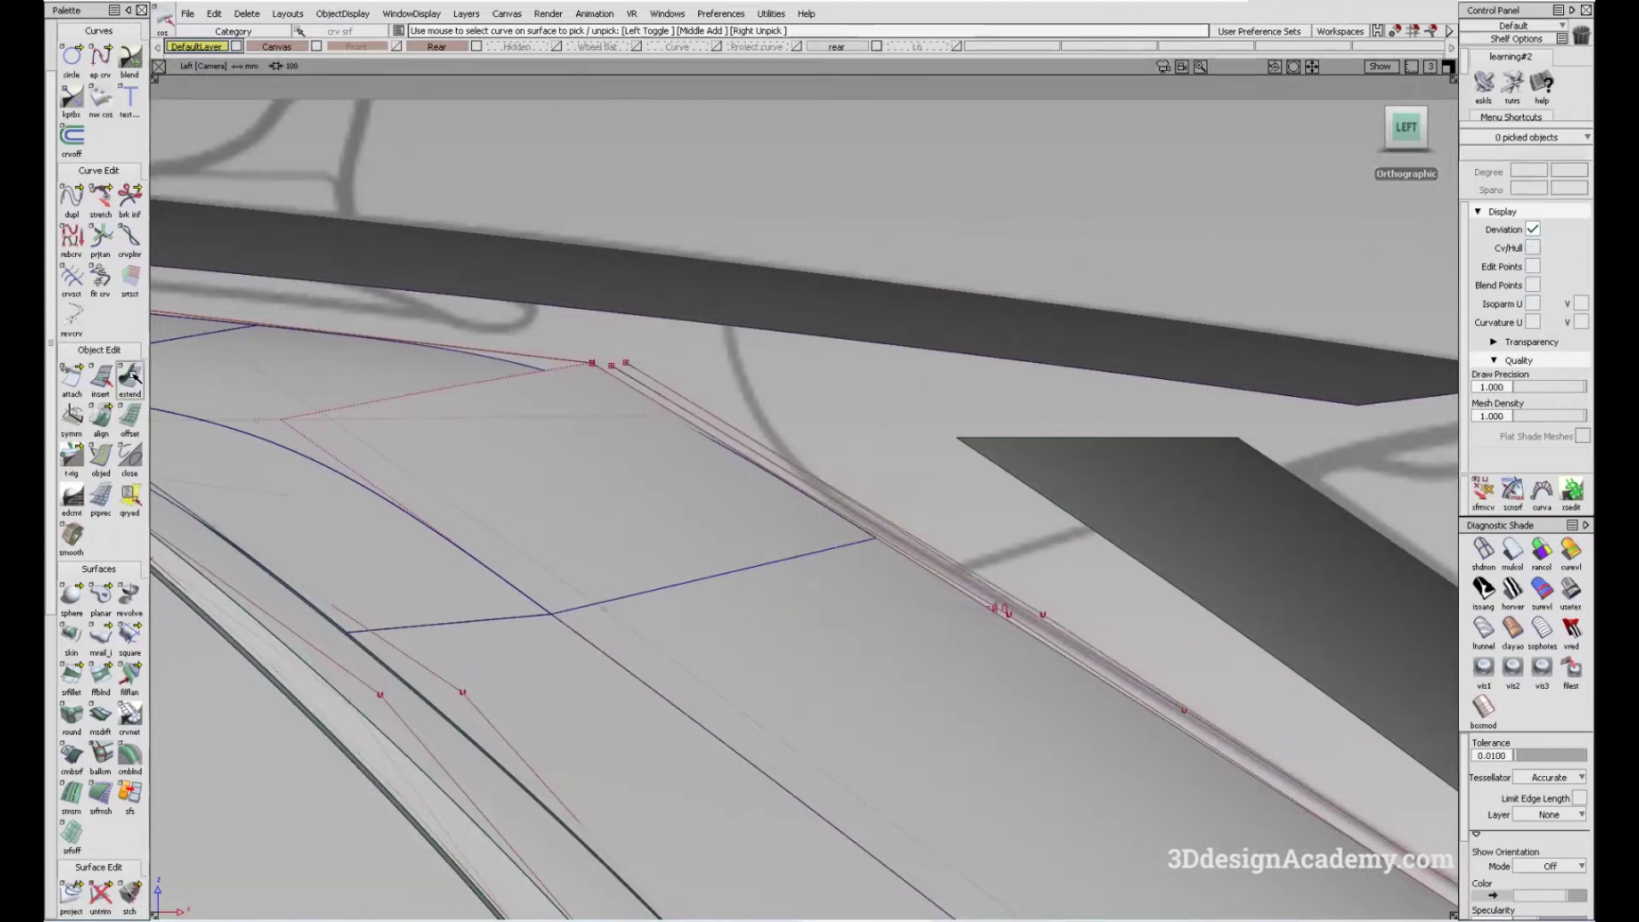
alt+shift+drag(621, 399, 575, 416)
click(575, 415)
click(597, 442)
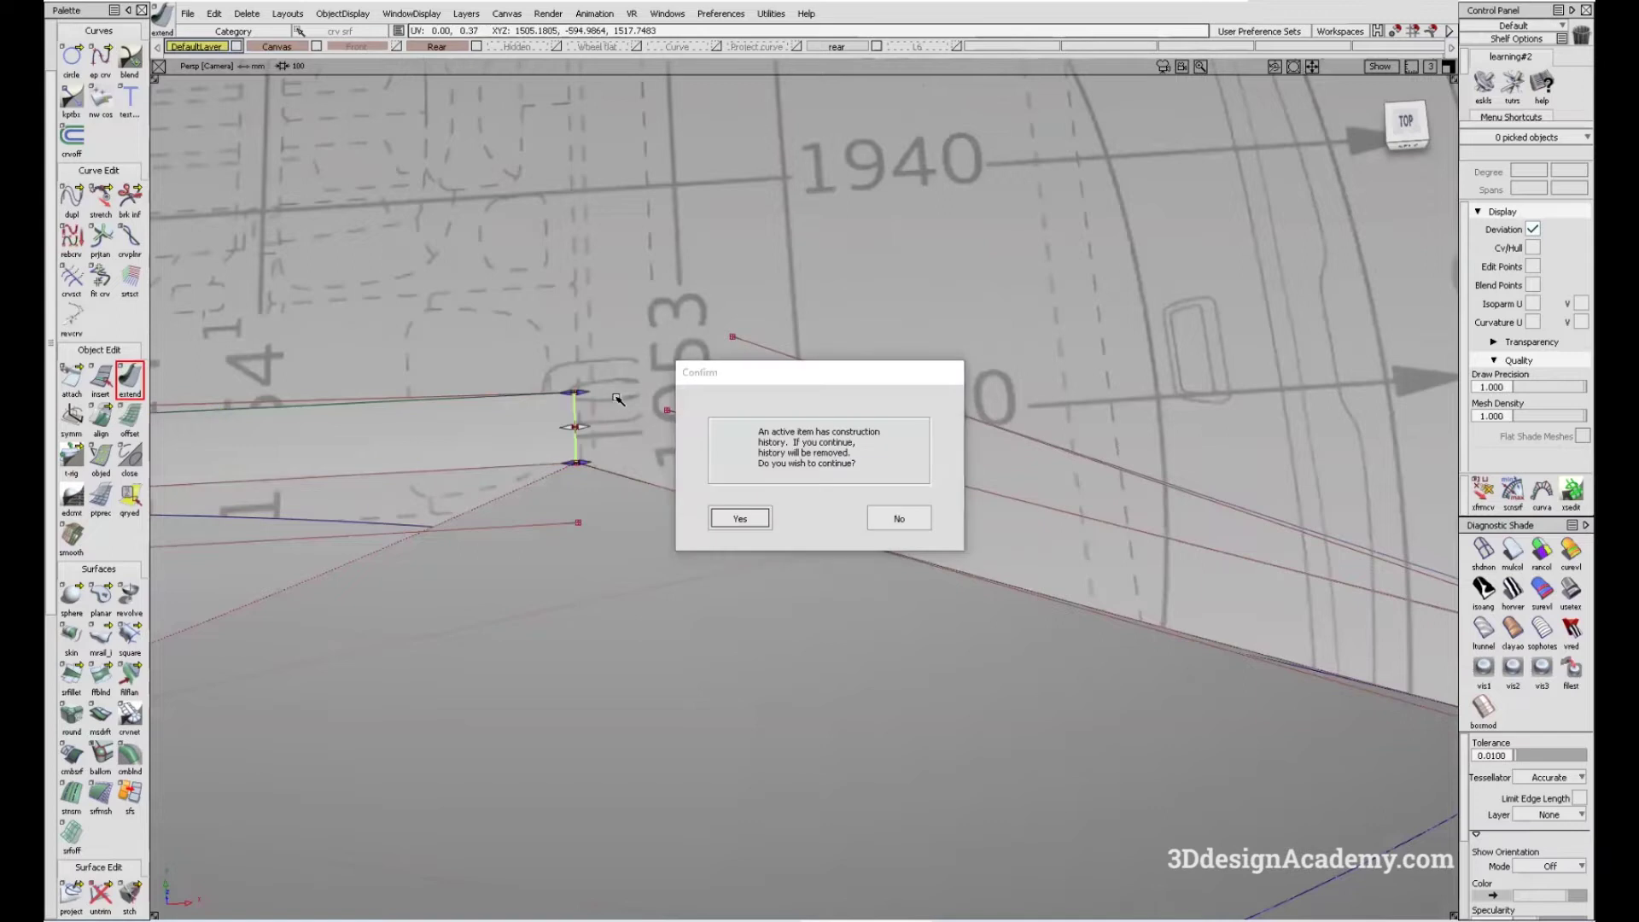
key(Return)
drag(730, 389, 947, 394)
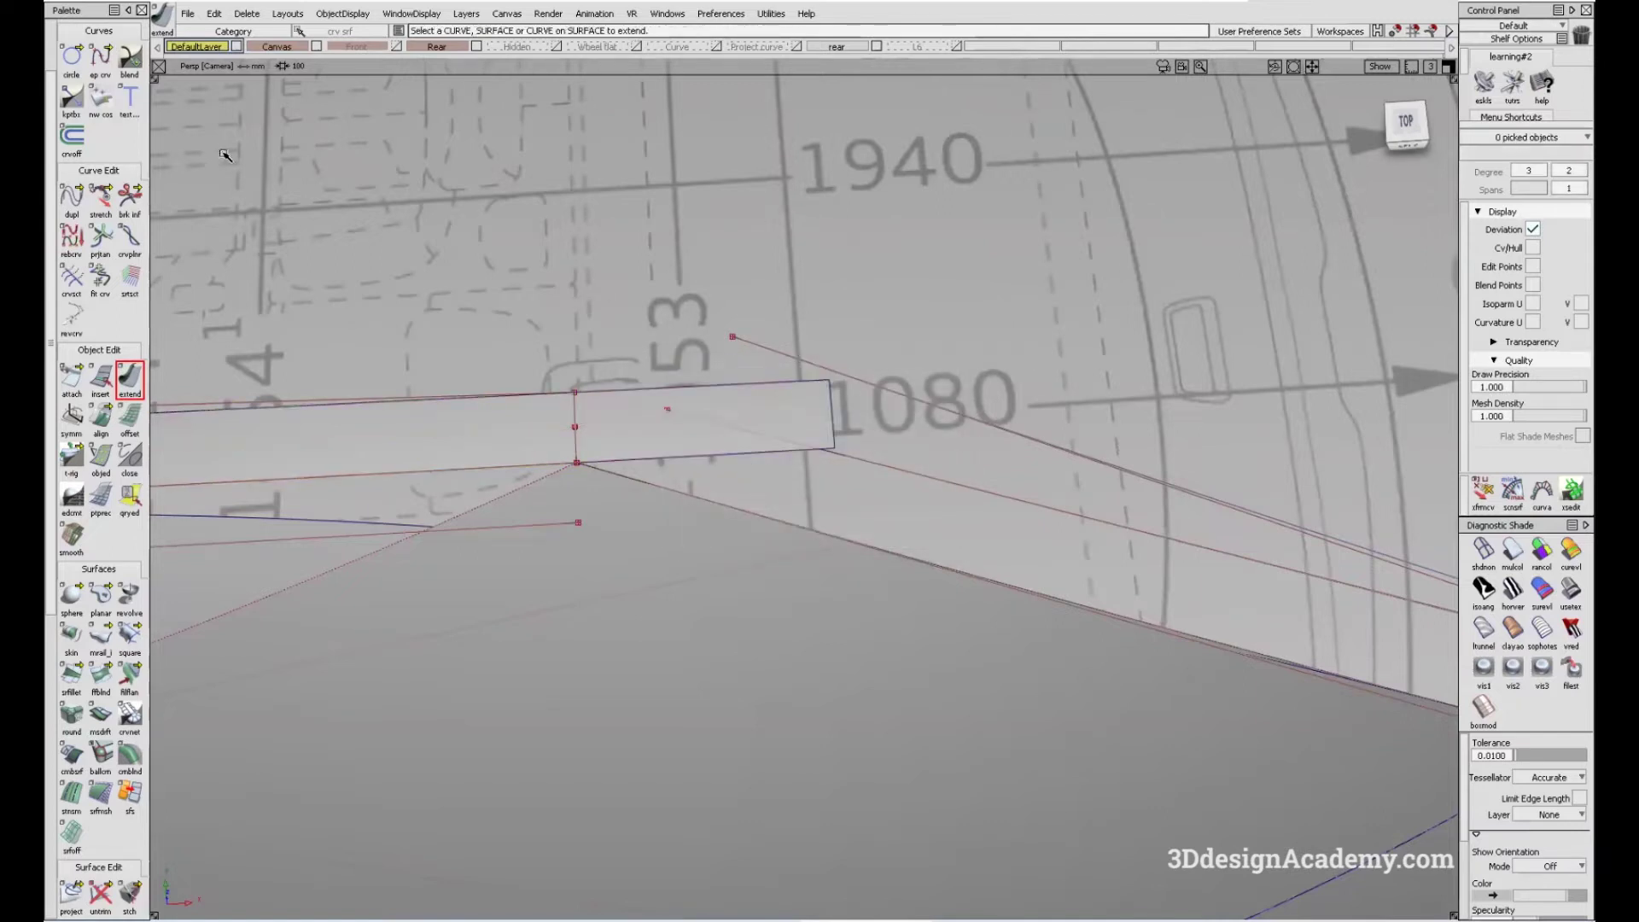
click(101, 199)
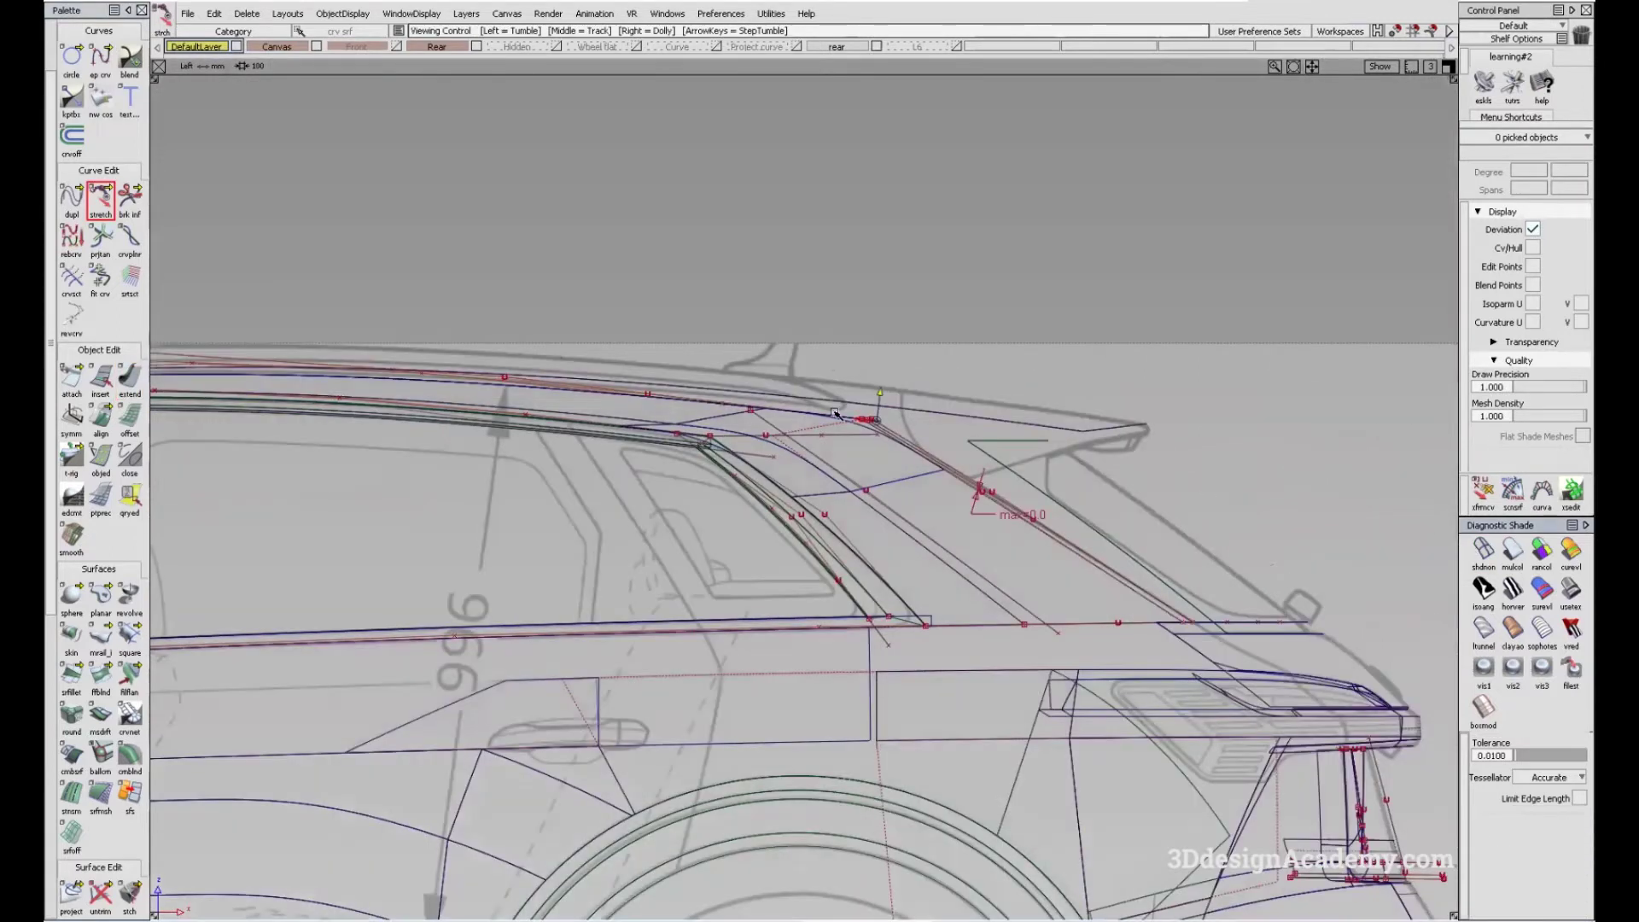
scroll(903, 424, up, 5)
click(640, 341)
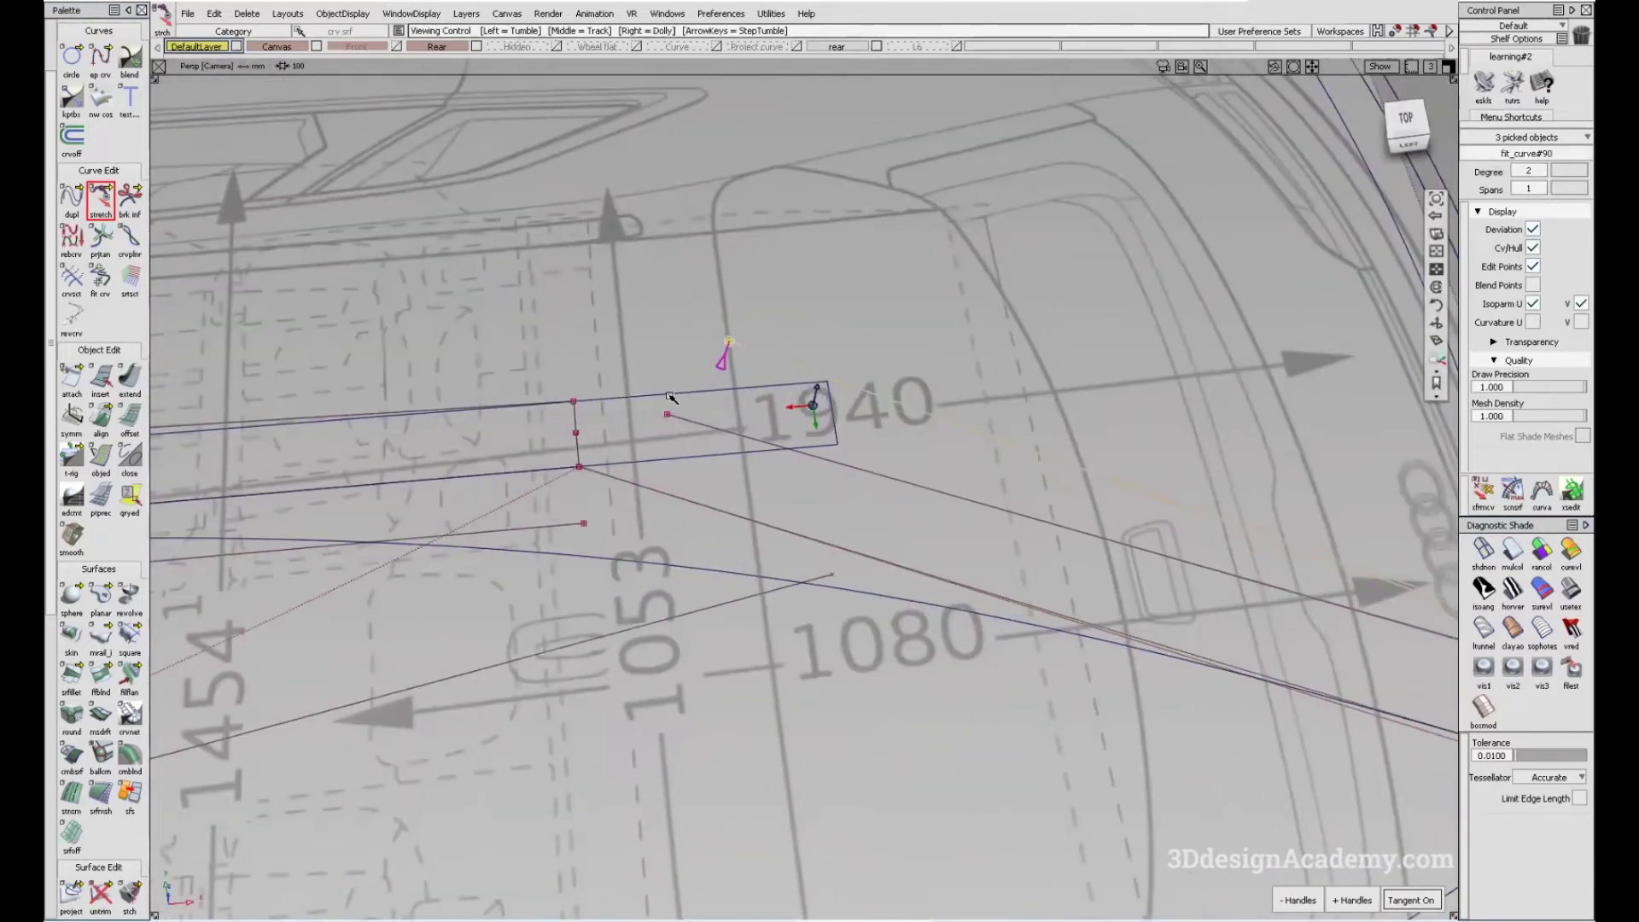
click(100, 198)
- Duplicate the extended rail strip's upper edge as a separate curve
click(72, 198)
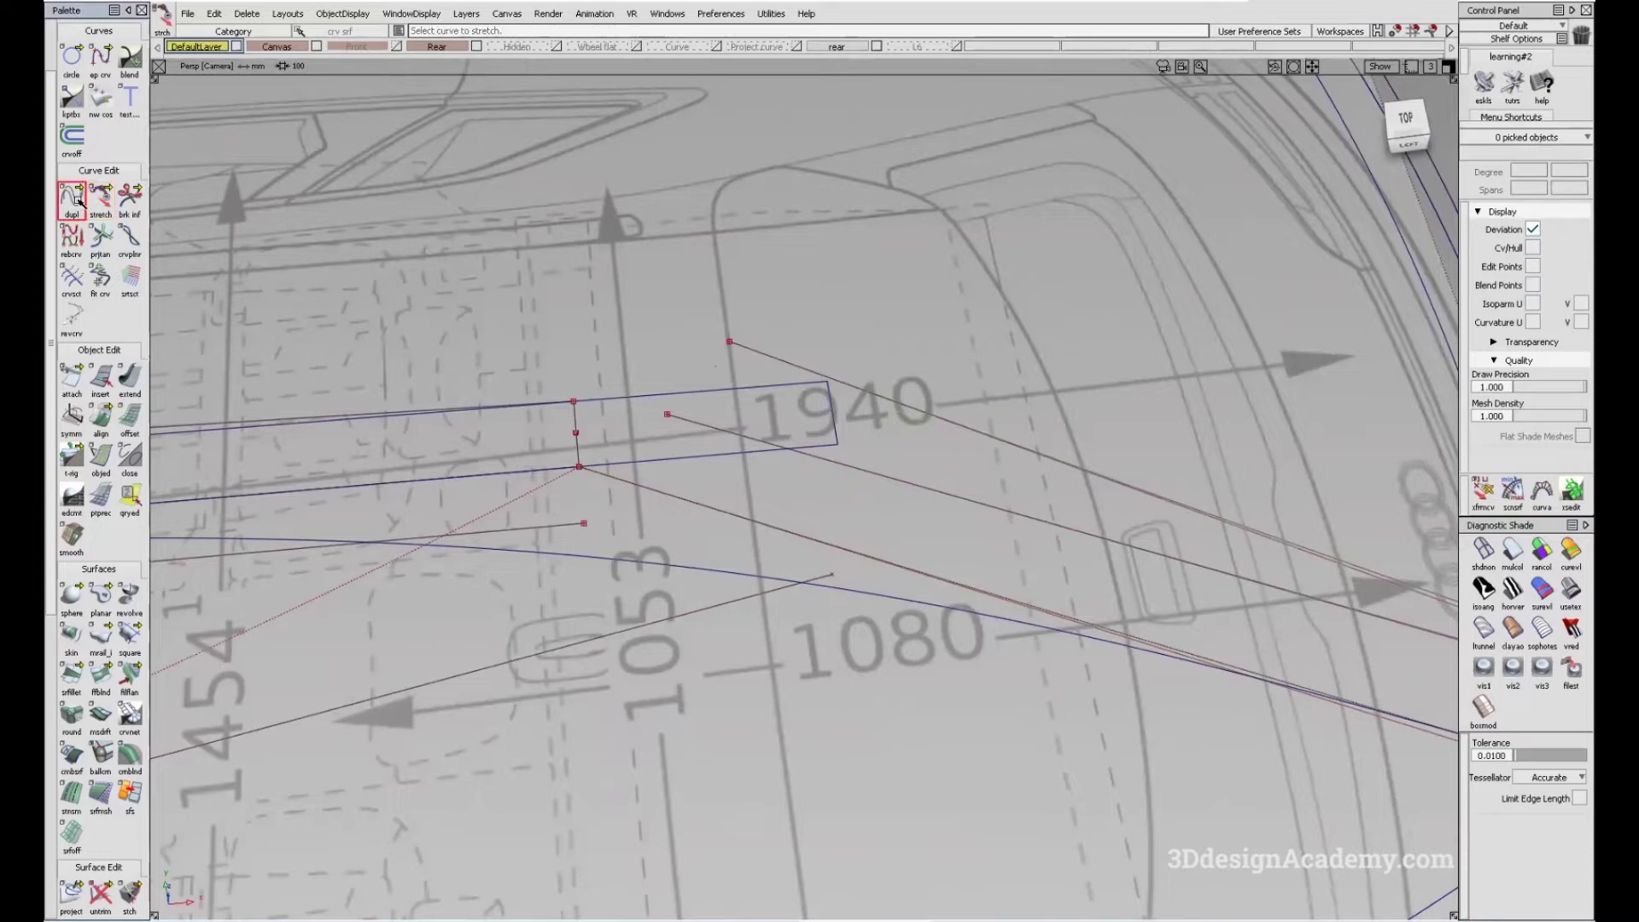
click(652, 396)
key(Escape)
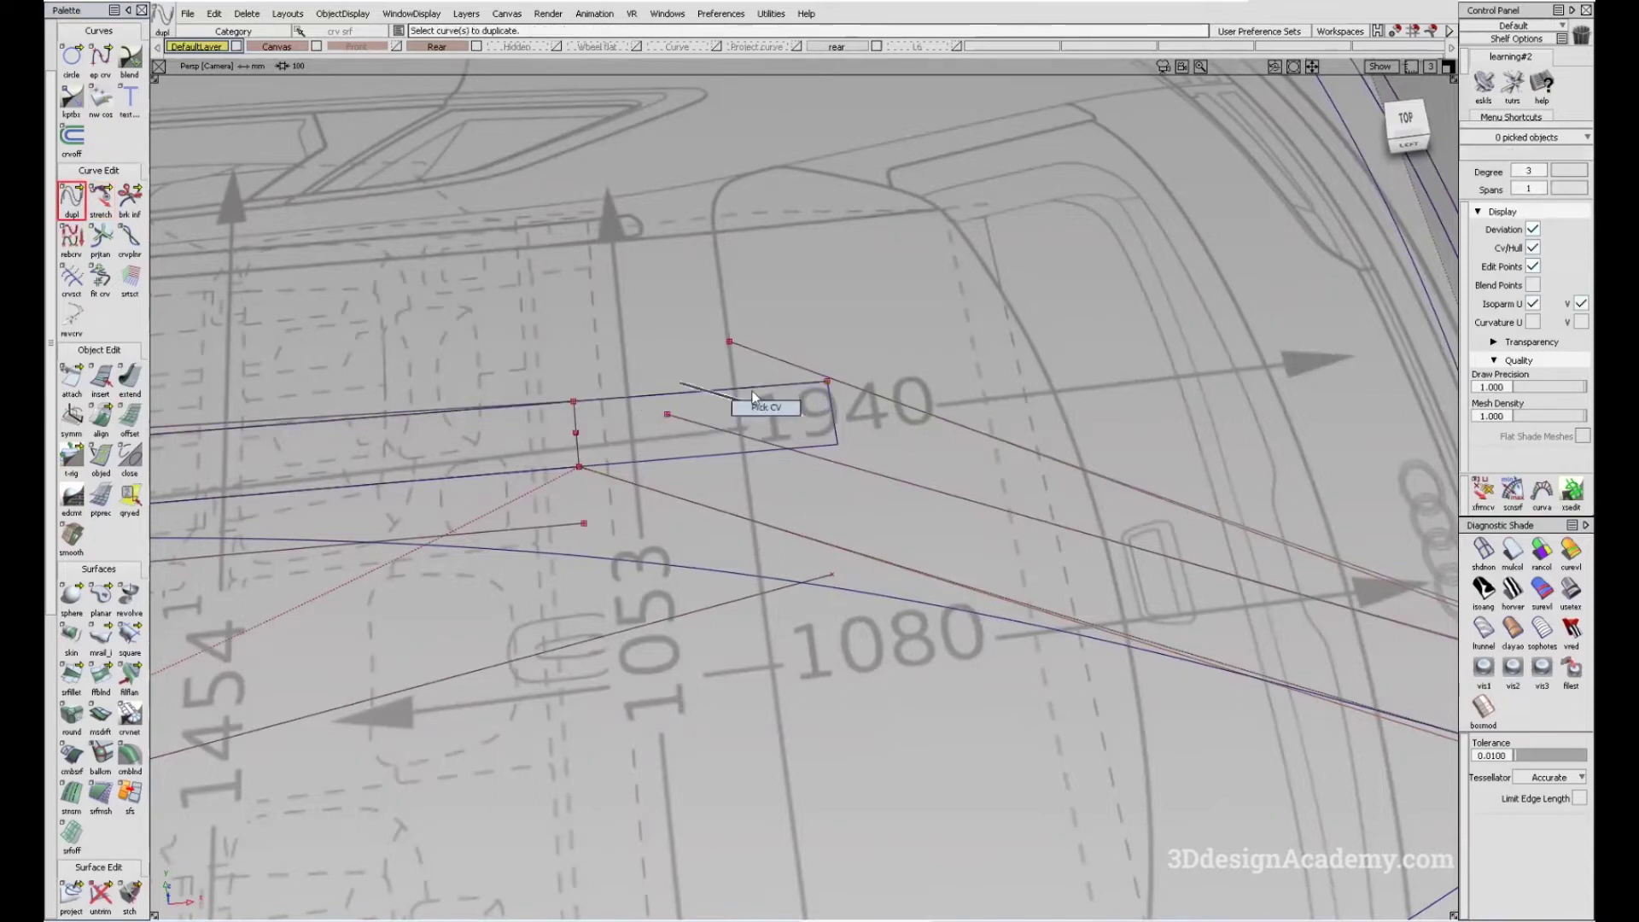
- Isolate the duplicated edge curve and the copied fit curve together with the side-view blueprint, hiding all other geometry
drag(734, 372, 821, 401)
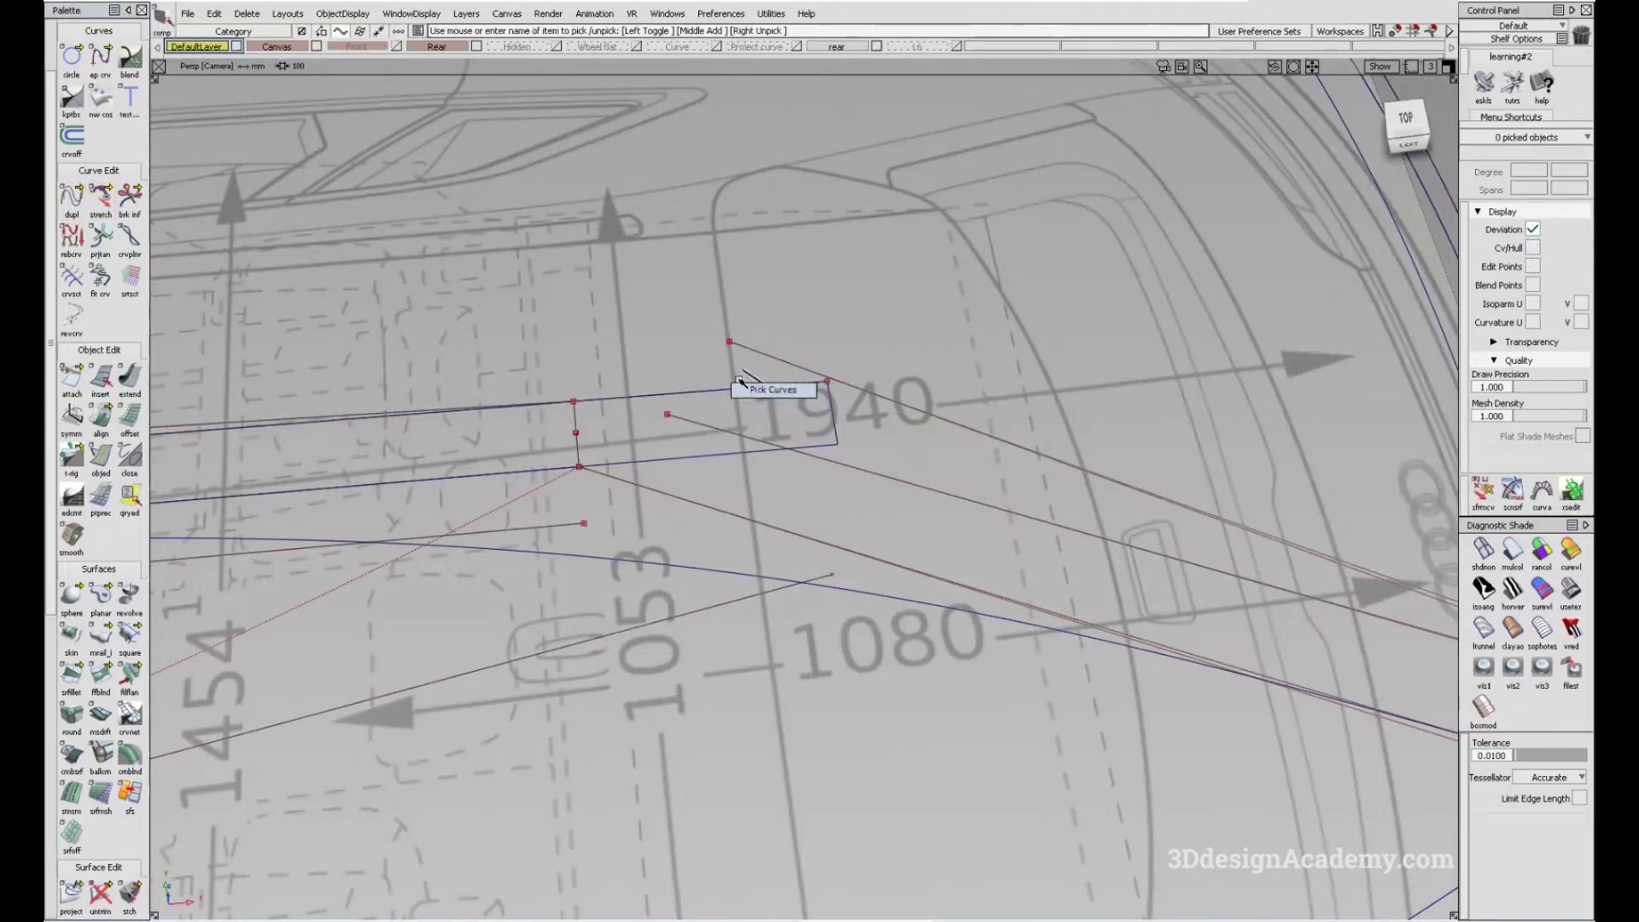
click(1416, 147)
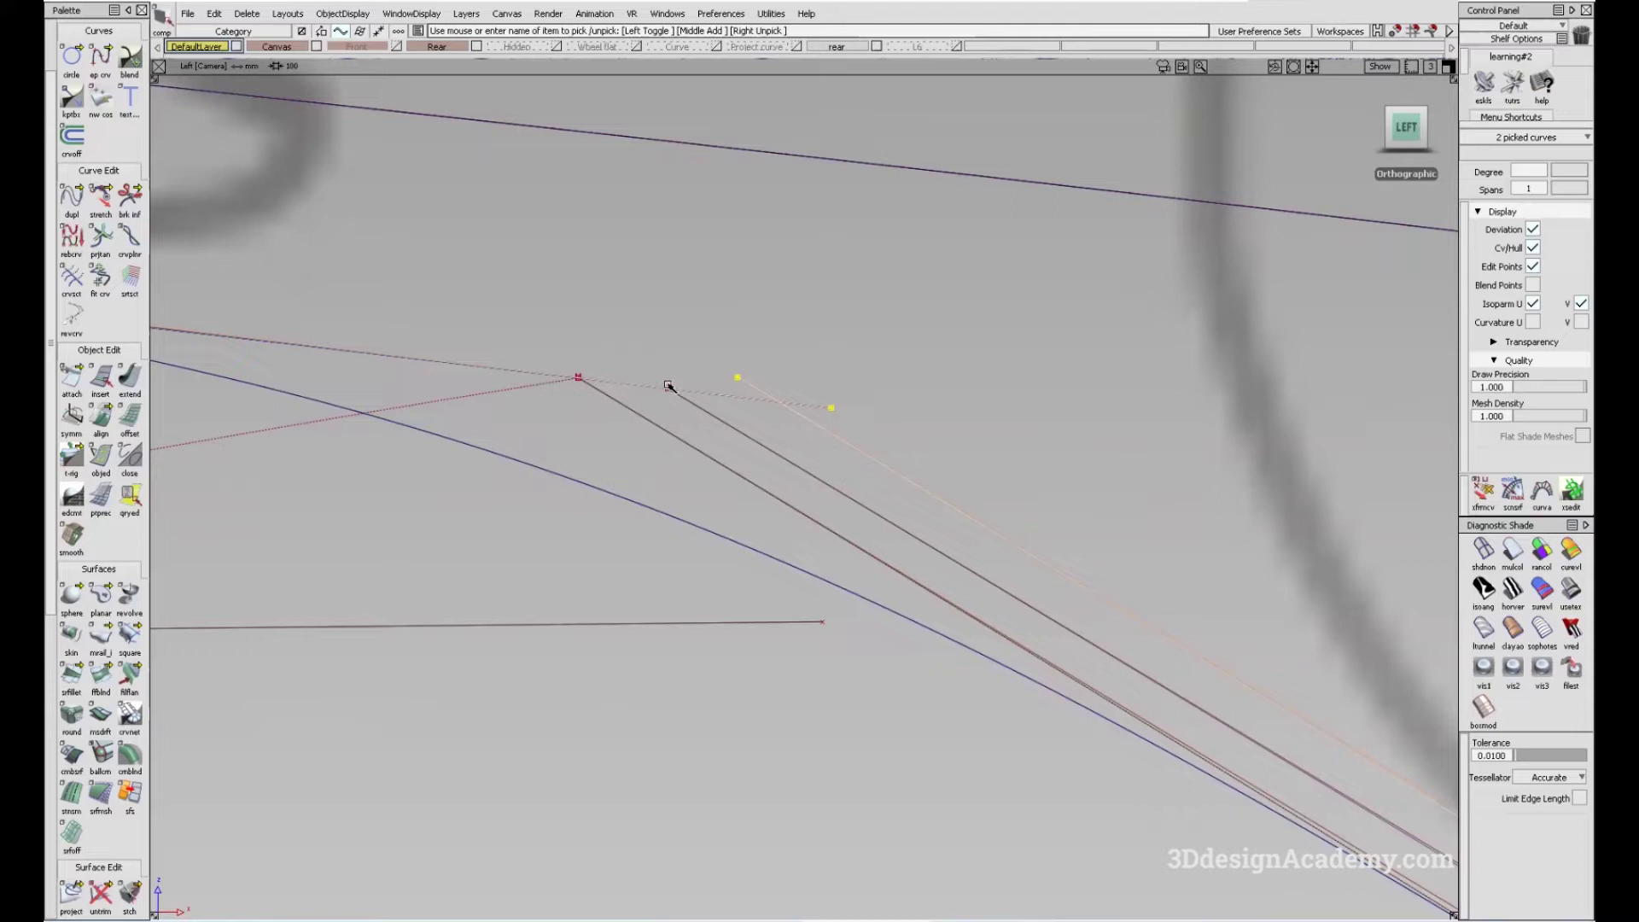
mouse_move(674, 396)
alt+shift+mouse_down()
mouse_move(750, 395)
mouse_move(848, 483)
alt+shift+mouse_up()
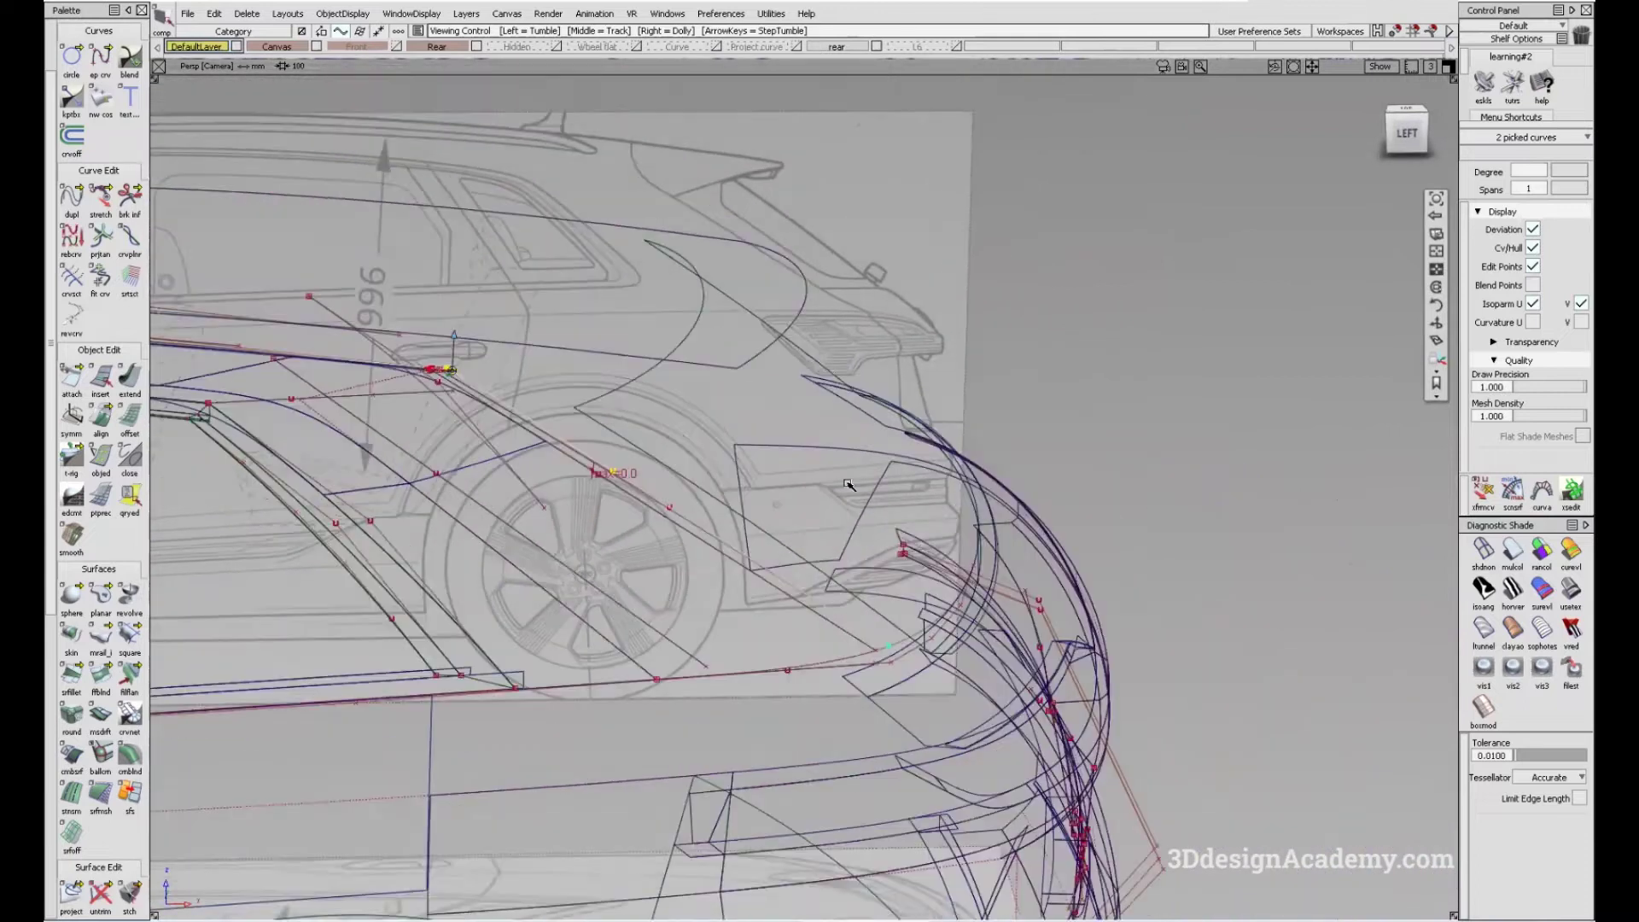
click(298, 48)
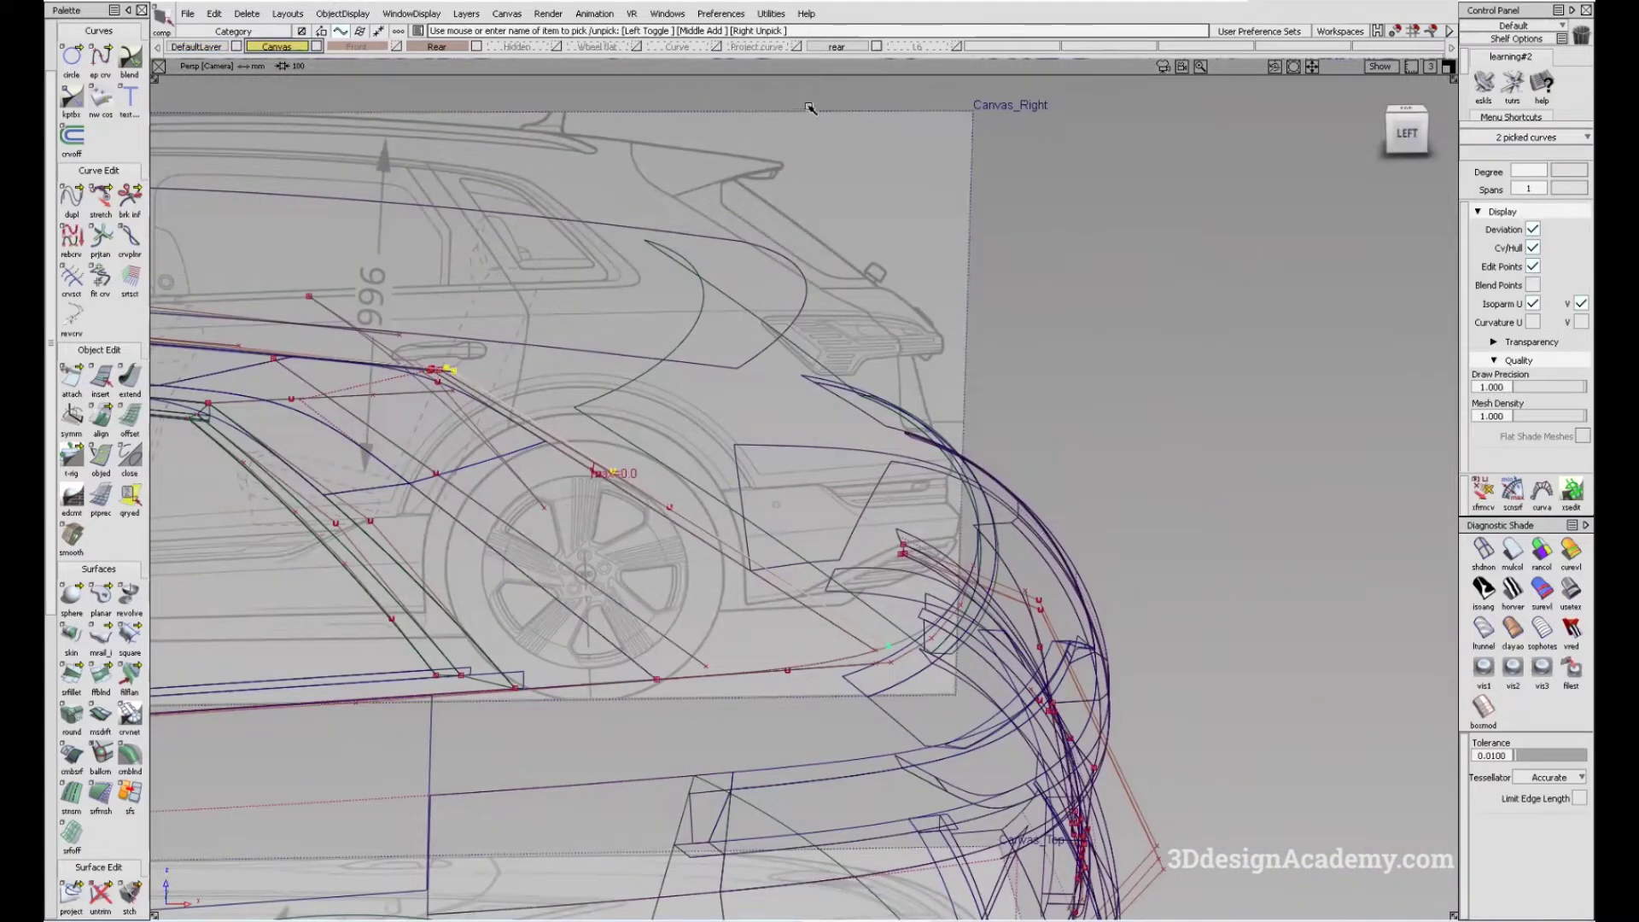
click(342, 14)
click(367, 77)
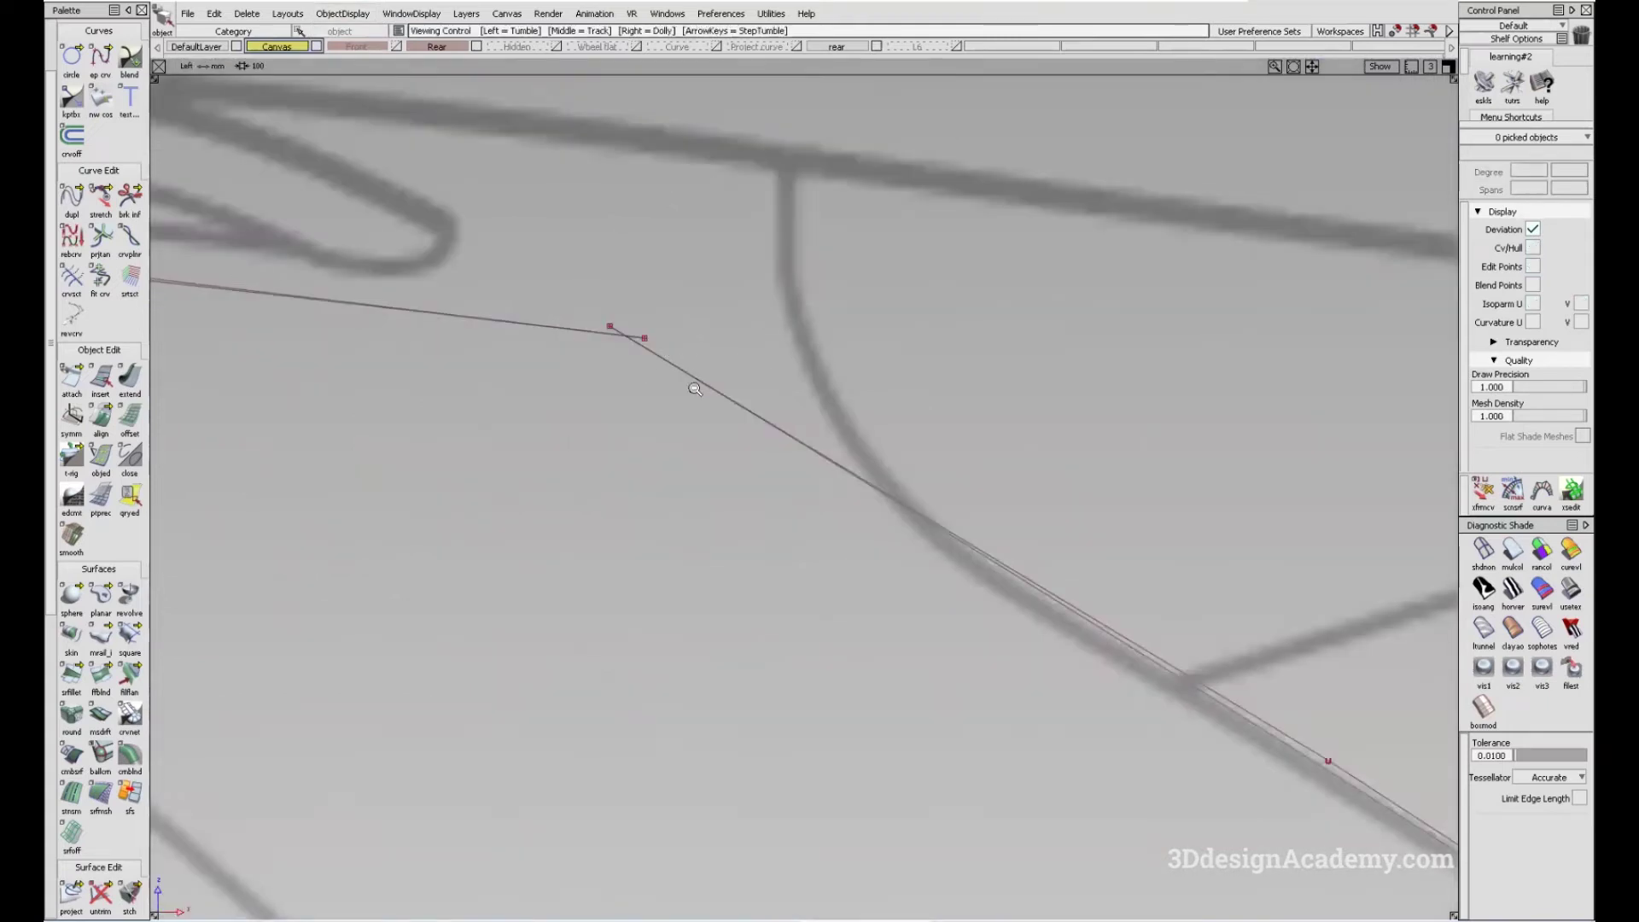
- Stretch the upper end of the copied fit curve against the side-view blueprint and bring back all hidden geometry
scroll(695, 385, down, 3)
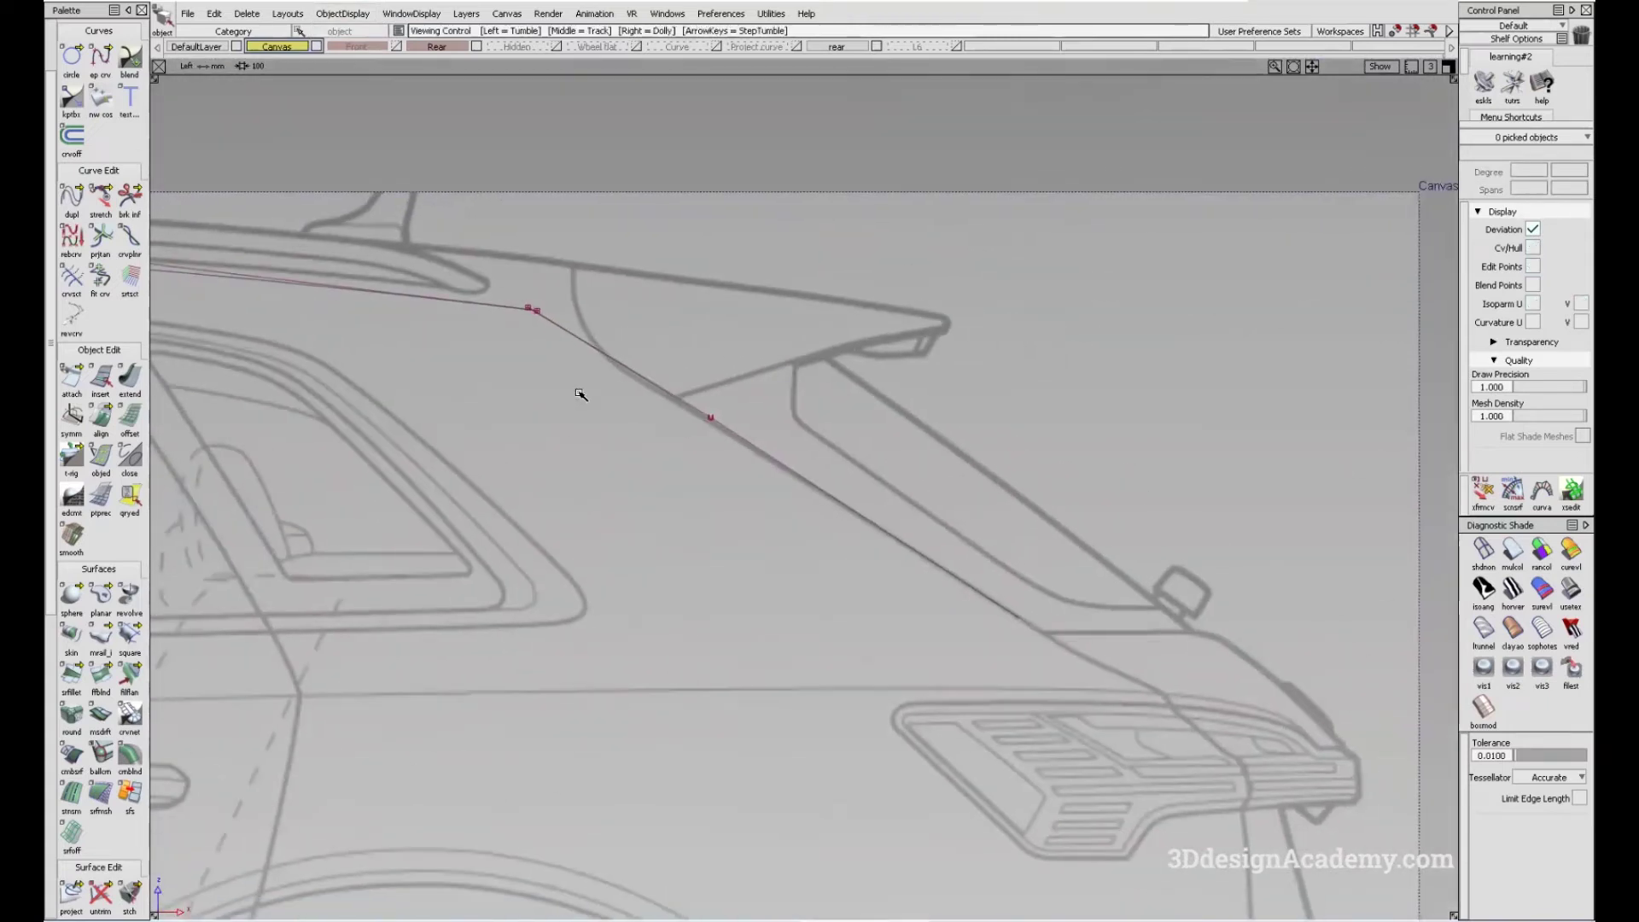
alt+shift+middle_drag(896, 561, 665, 458)
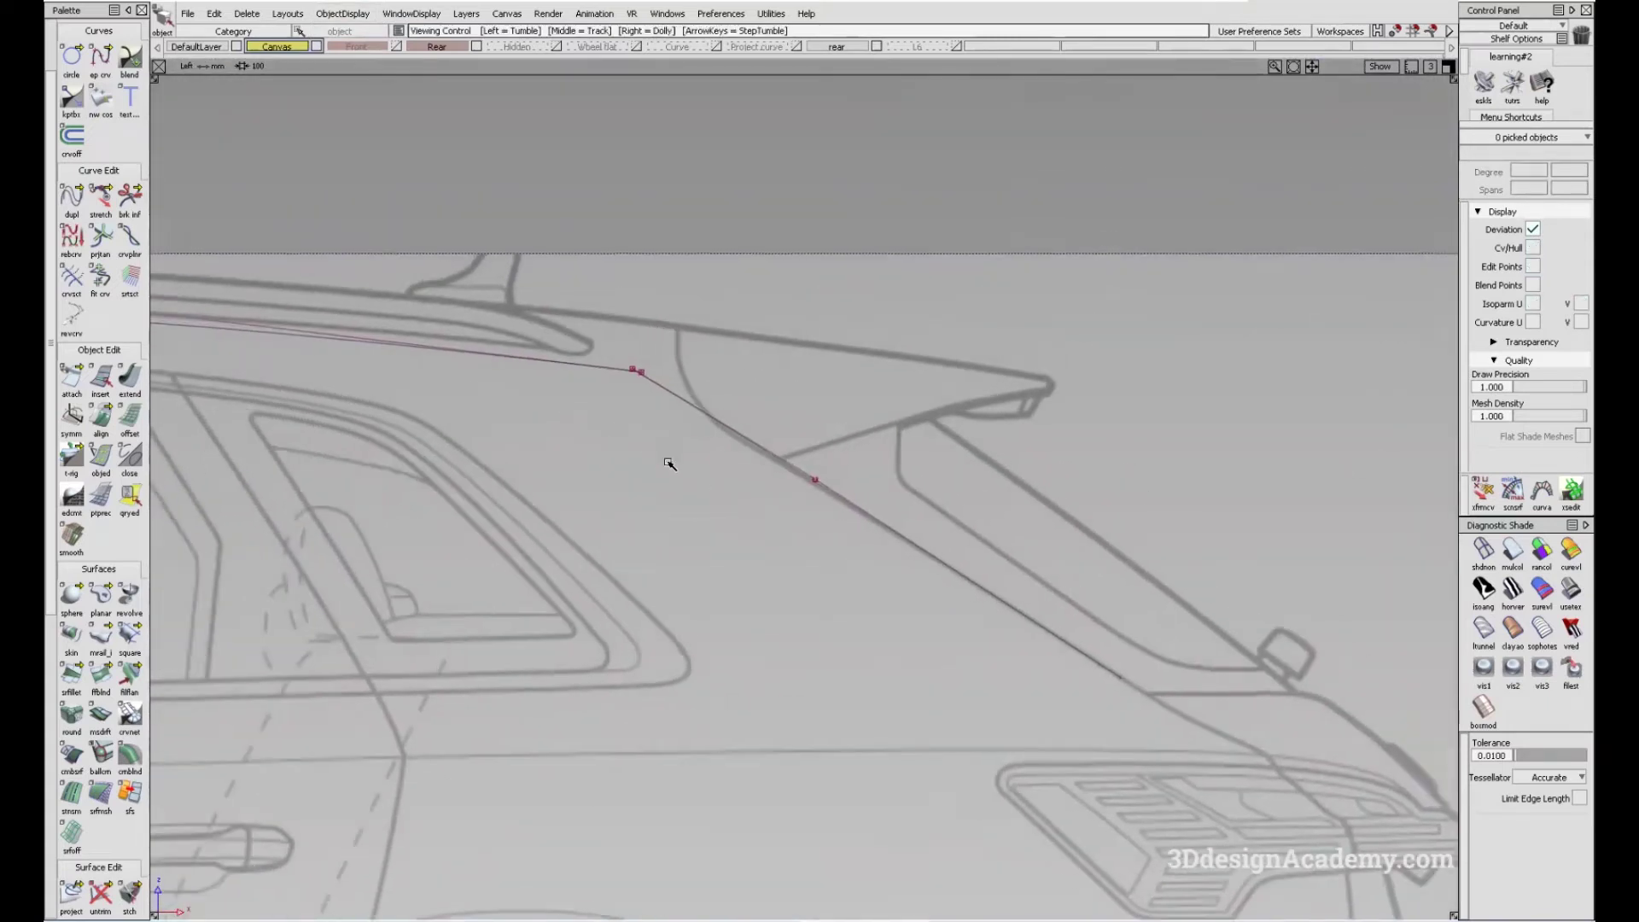
scroll(676, 395, up, 5)
ctrl+shift+drag(625, 476, 625, 357)
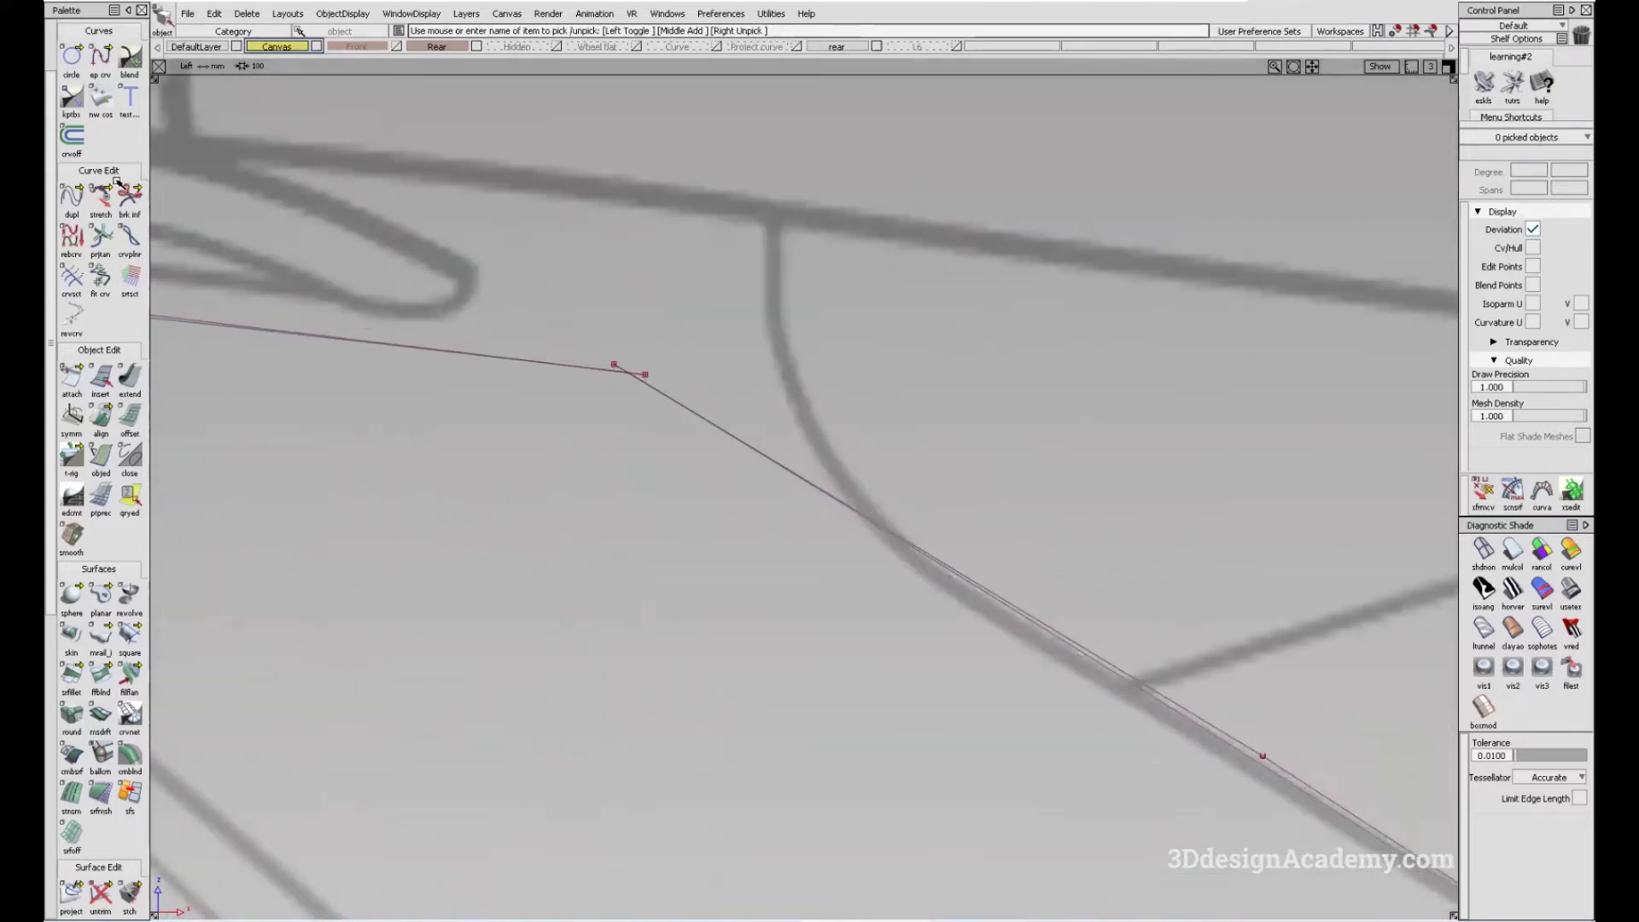
click(629, 378)
drag(608, 373, 598, 371)
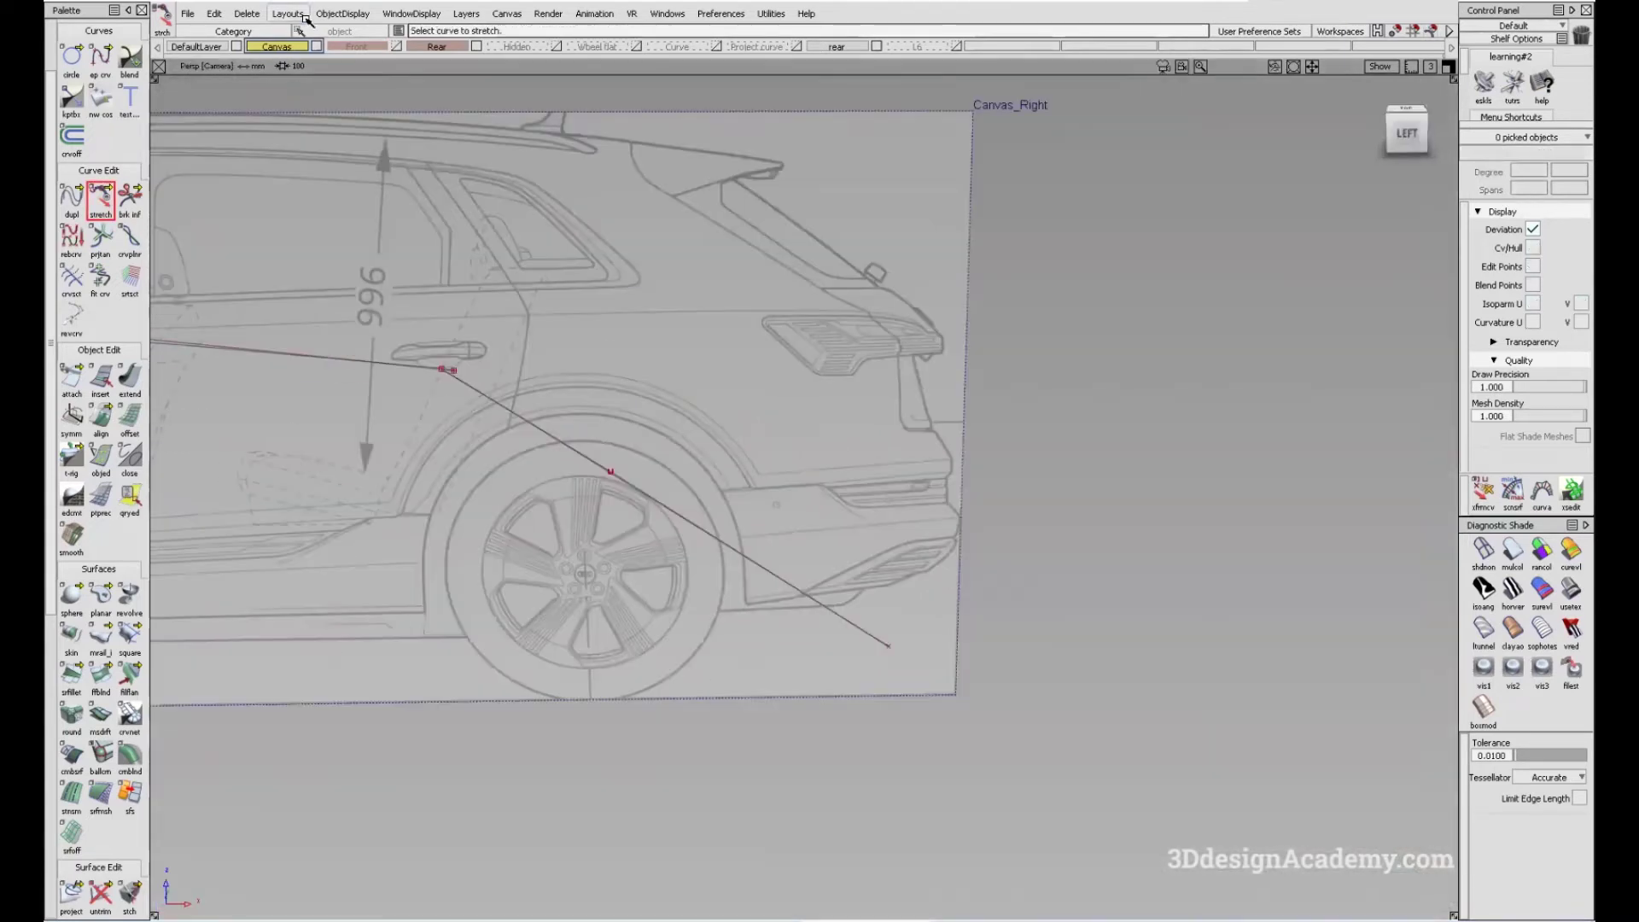
click(287, 13)
click(342, 41)
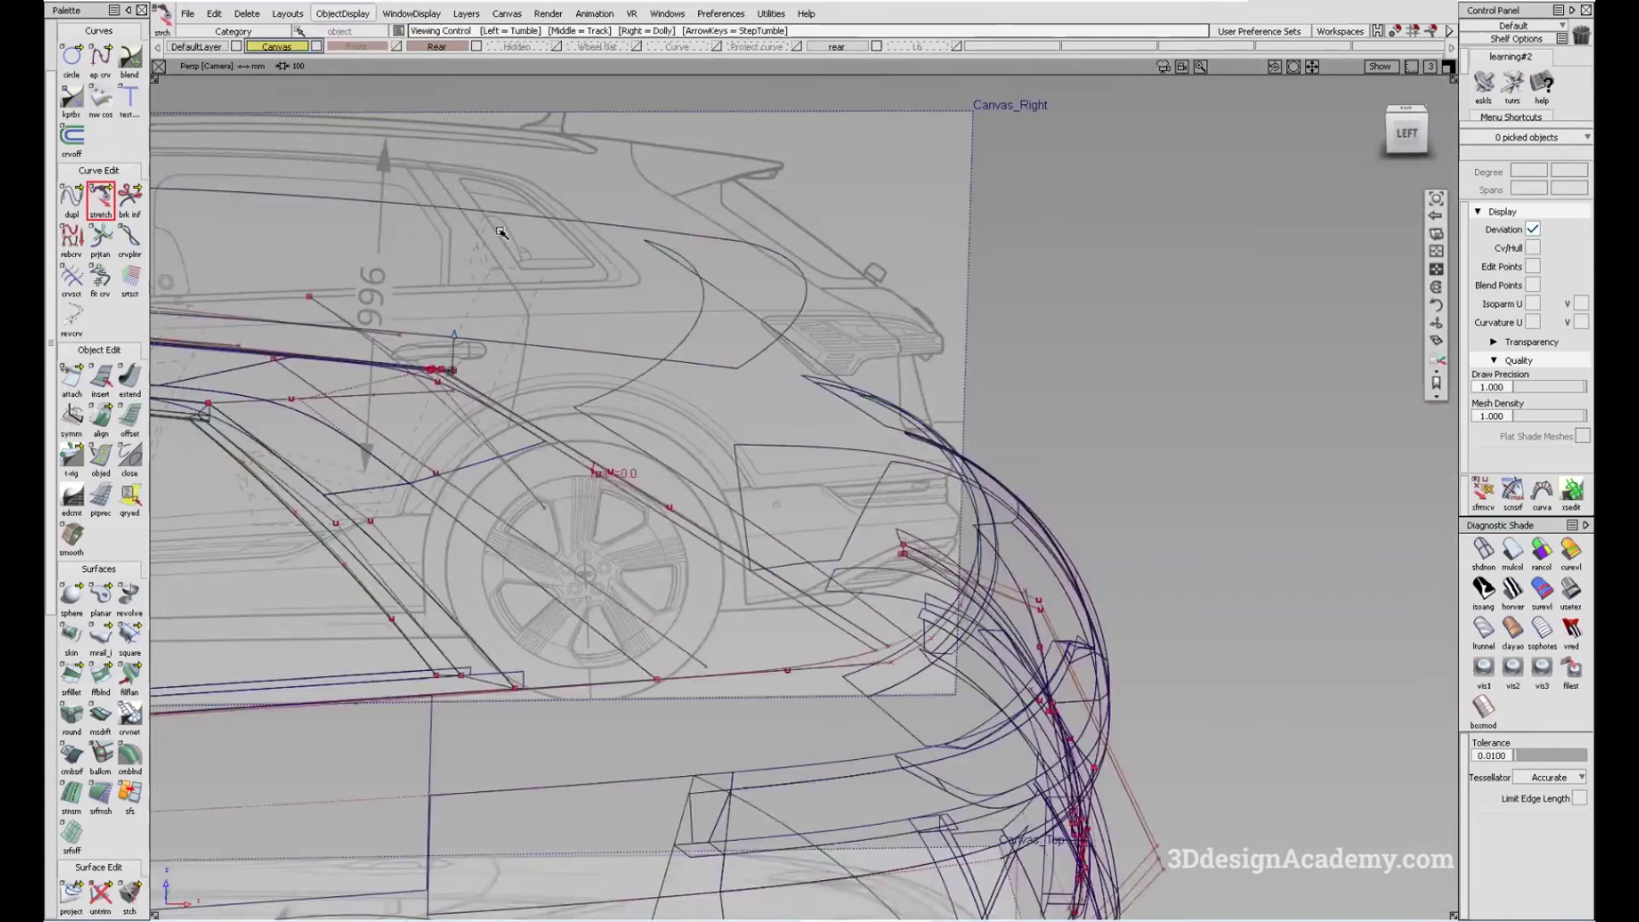
- Examine the copied curve's course from above and against the rear blueprint in the back view
alt+shift+right_drag(501, 356, 660, 407)
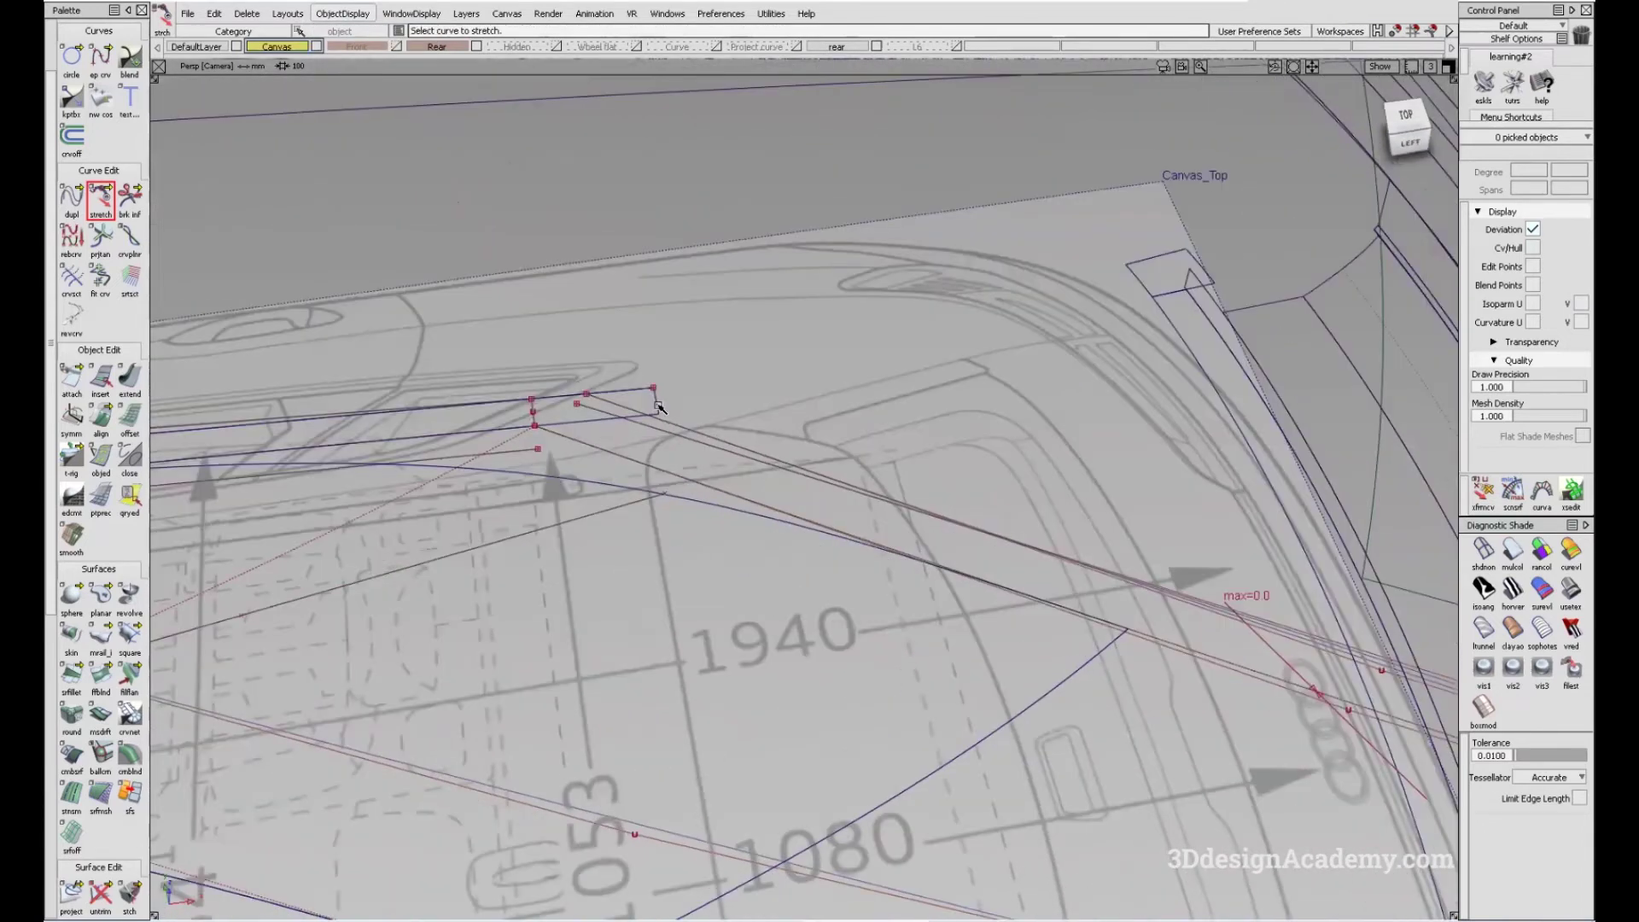
click(650, 386)
alt+shift+drag(648, 381, 1040, 489)
drag(958, 546, 679, 369)
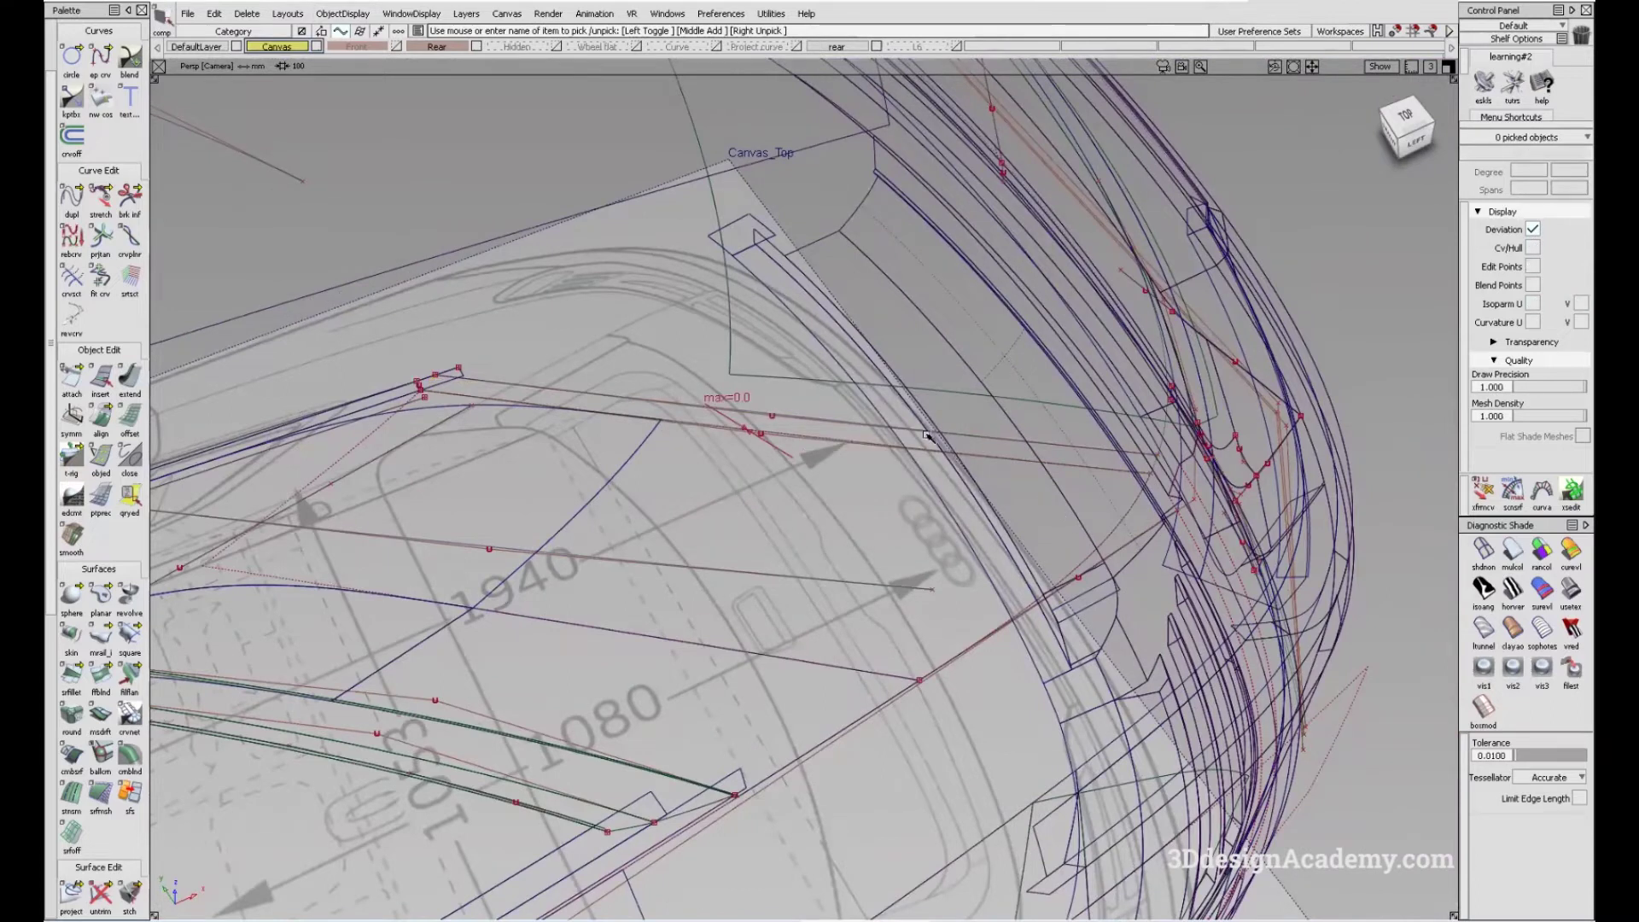
click(903, 426)
key(ctrl+Tab)
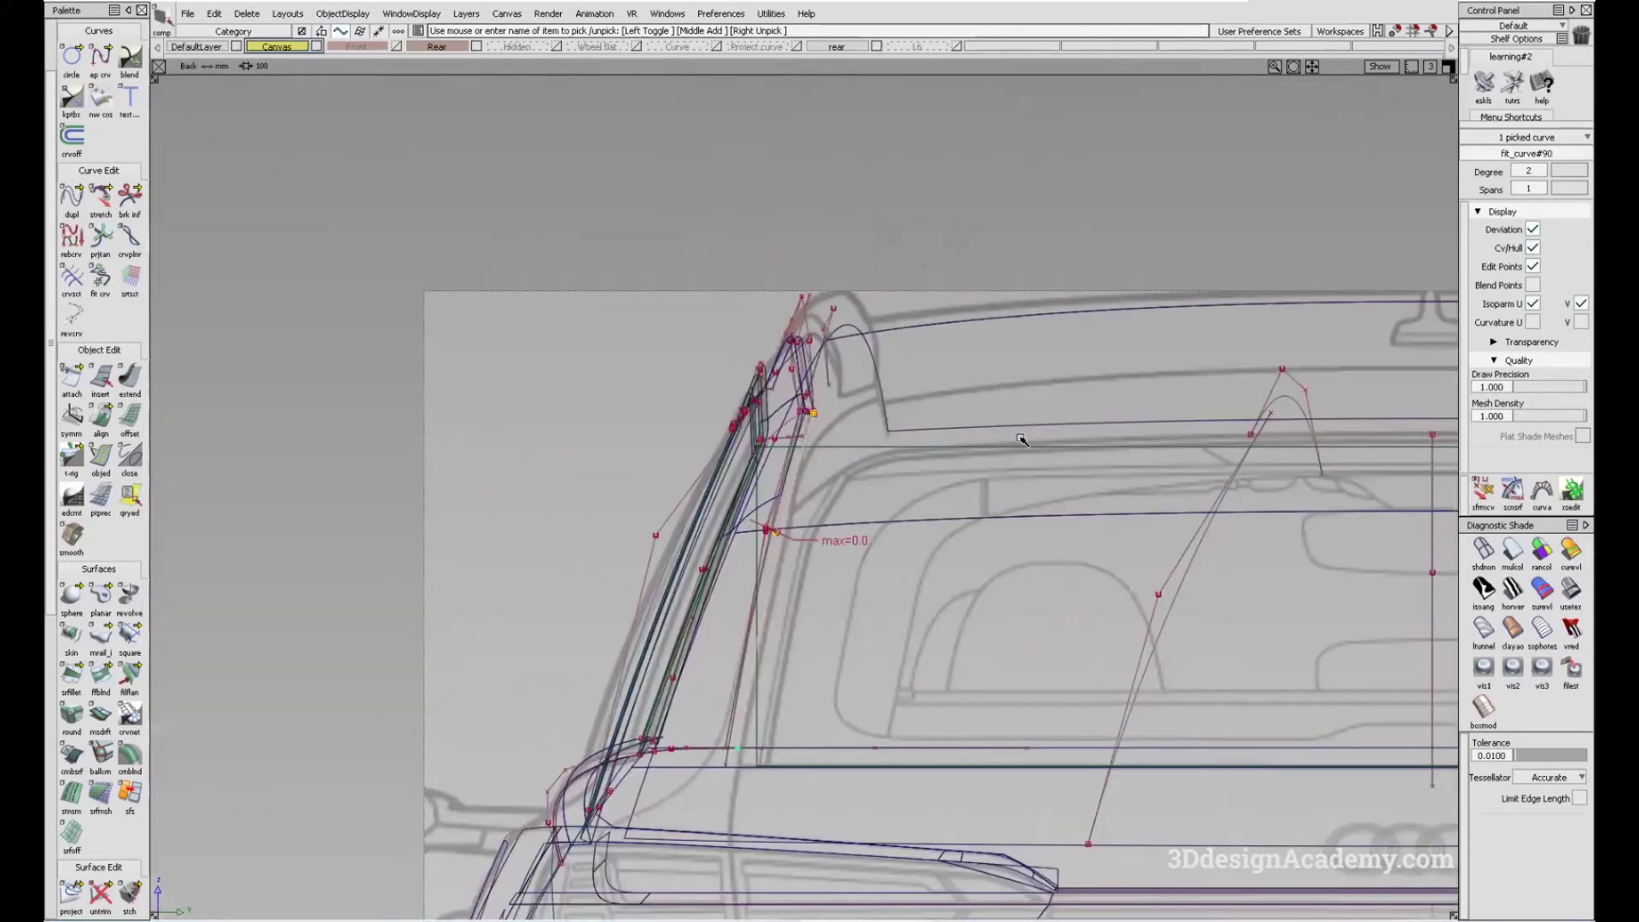
alt+shift+right_drag(843, 580, 863, 517)
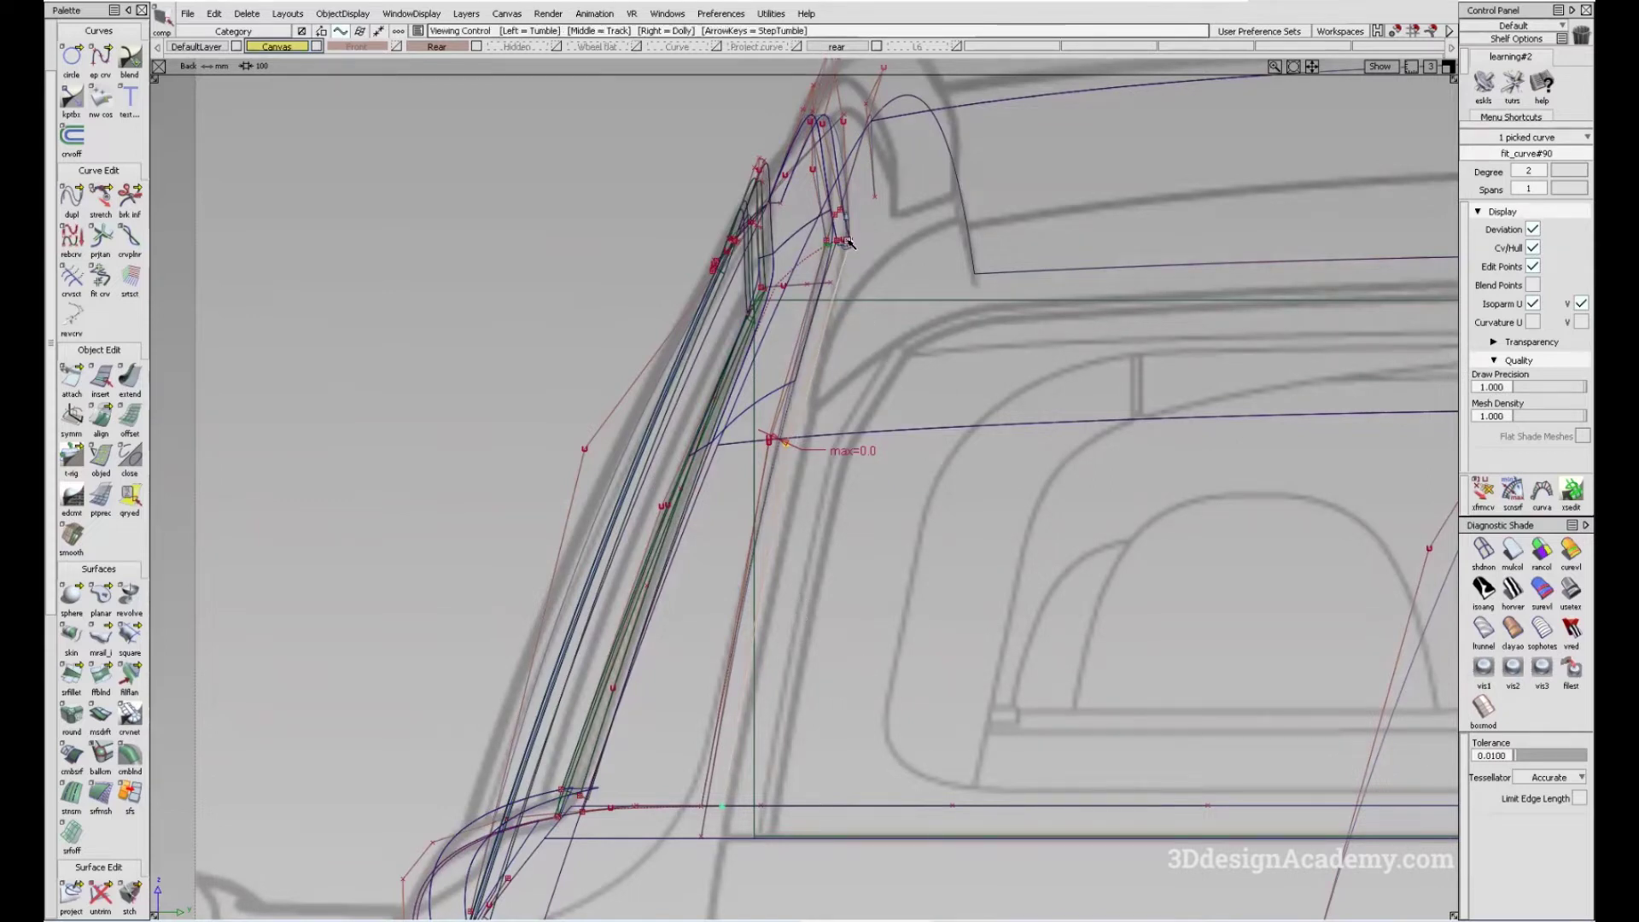
alt+shift+right_drag(866, 275, 951, 256)
- Stretch the free end of the duplicated rail edge curve slightly sideways toward the car's centre in the back view
click(101, 200)
click(129, 378)
alt+shift+right_drag(962, 159, 880, 309)
alt+shift+middle_drag(880, 308, 864, 454)
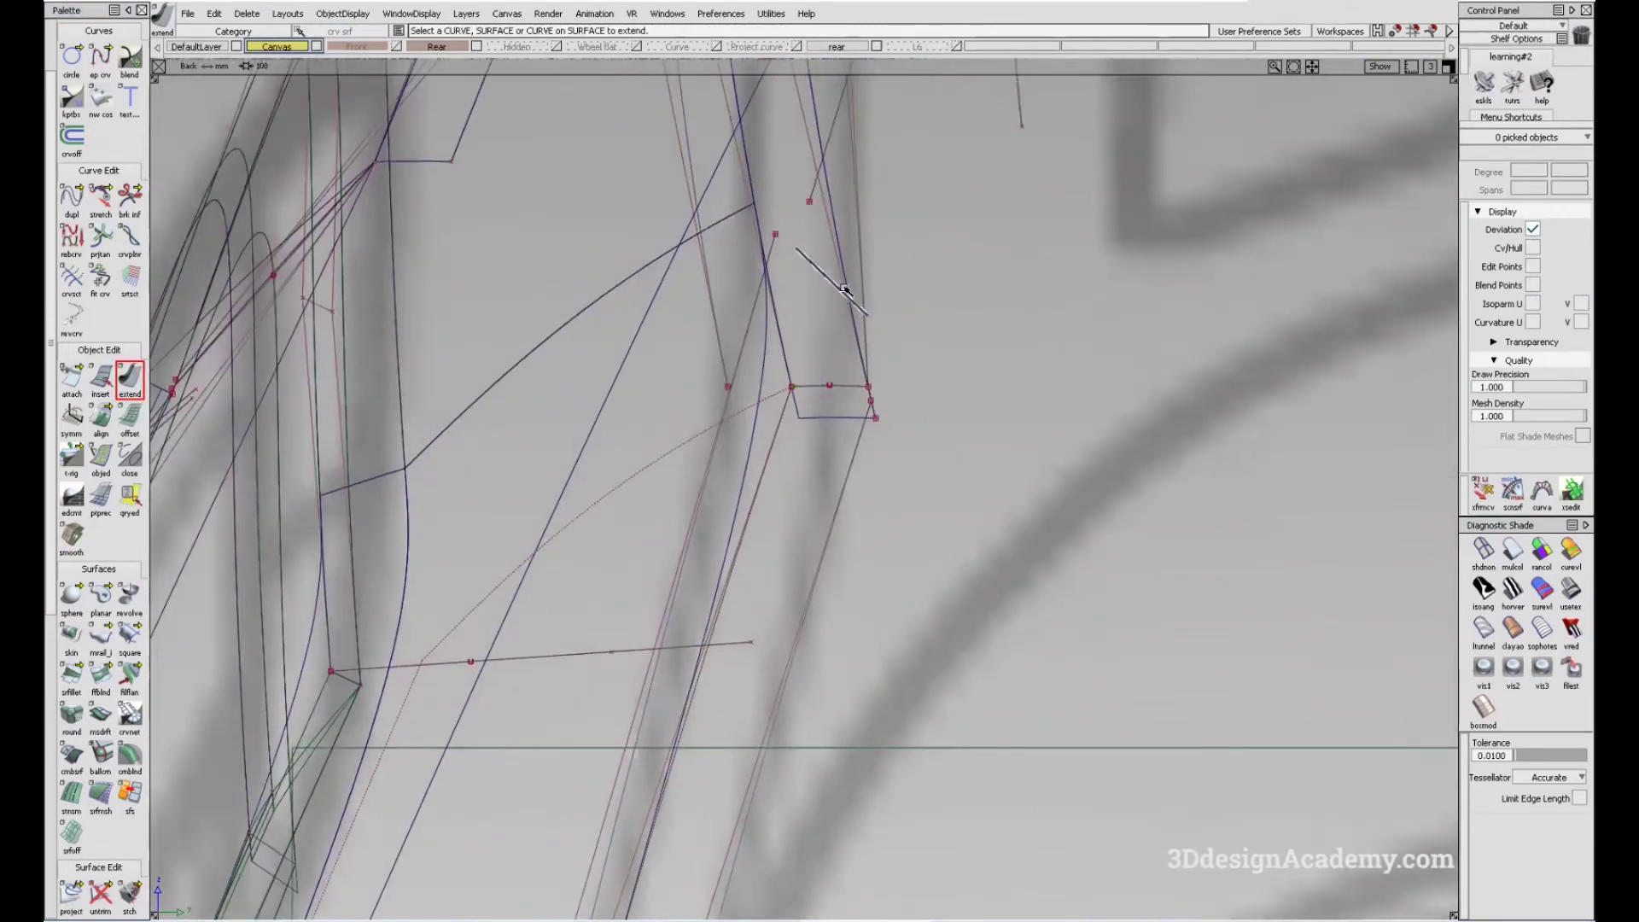
click(845, 290)
ctrl+shift+drag(906, 359, 899, 358)
middle_drag(900, 359, 916, 359)
ctrl+shift+drag(894, 462, 859, 432)
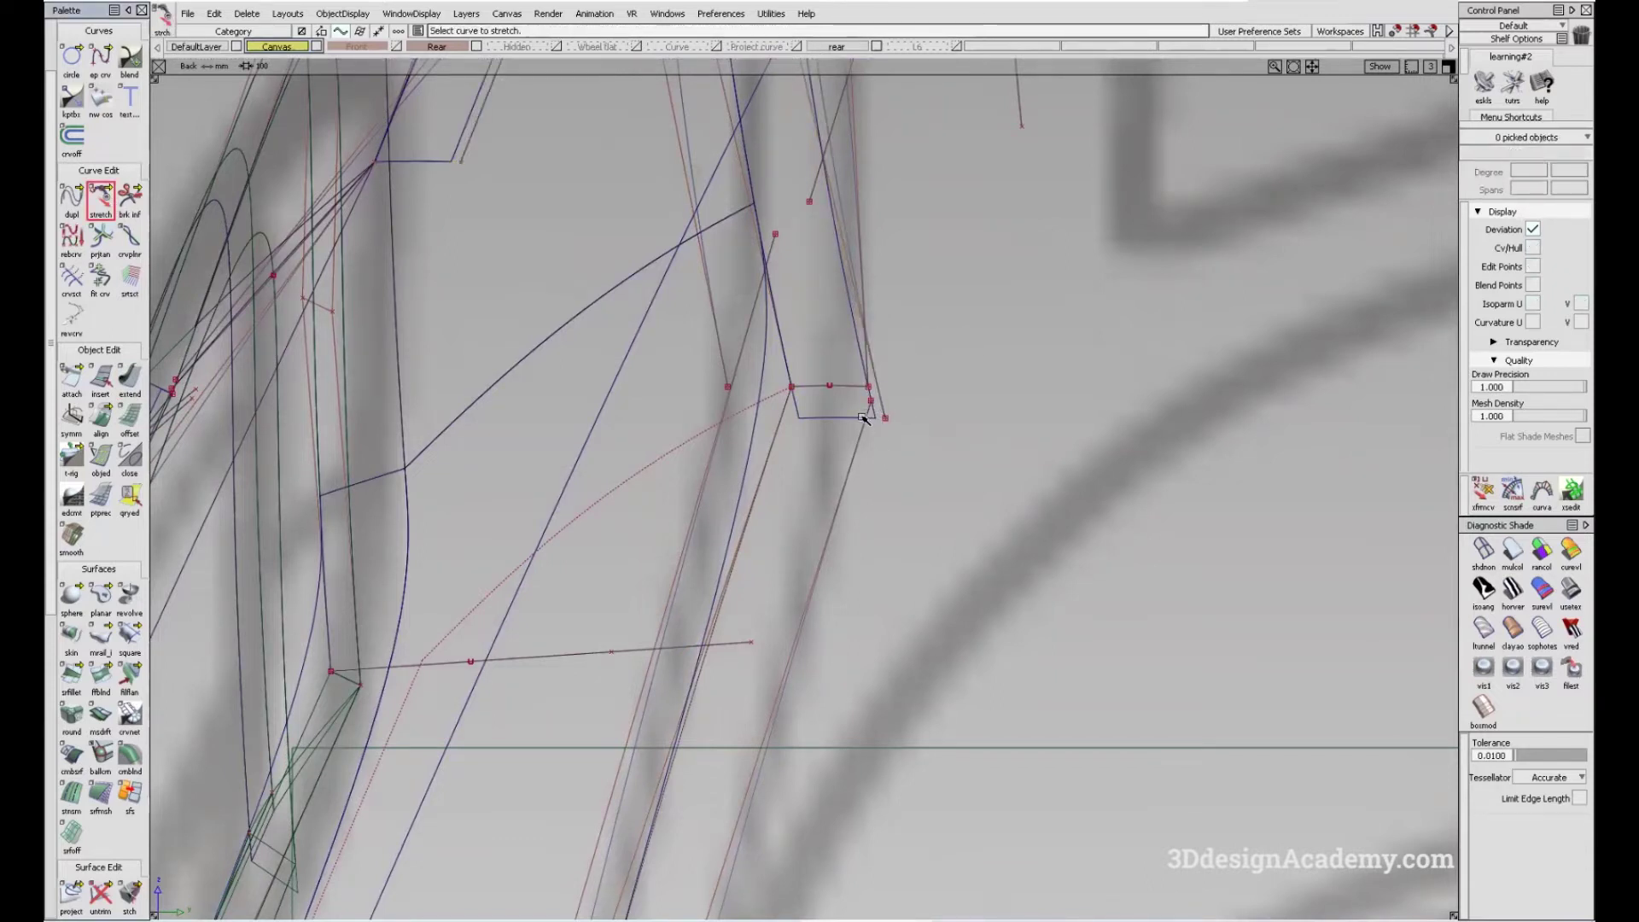
- Align the extended rail strip's upper edge to the stretched curve with G0 continuity, blending and explicit control enabled
double_click(105, 423)
click(851, 317)
click(854, 299)
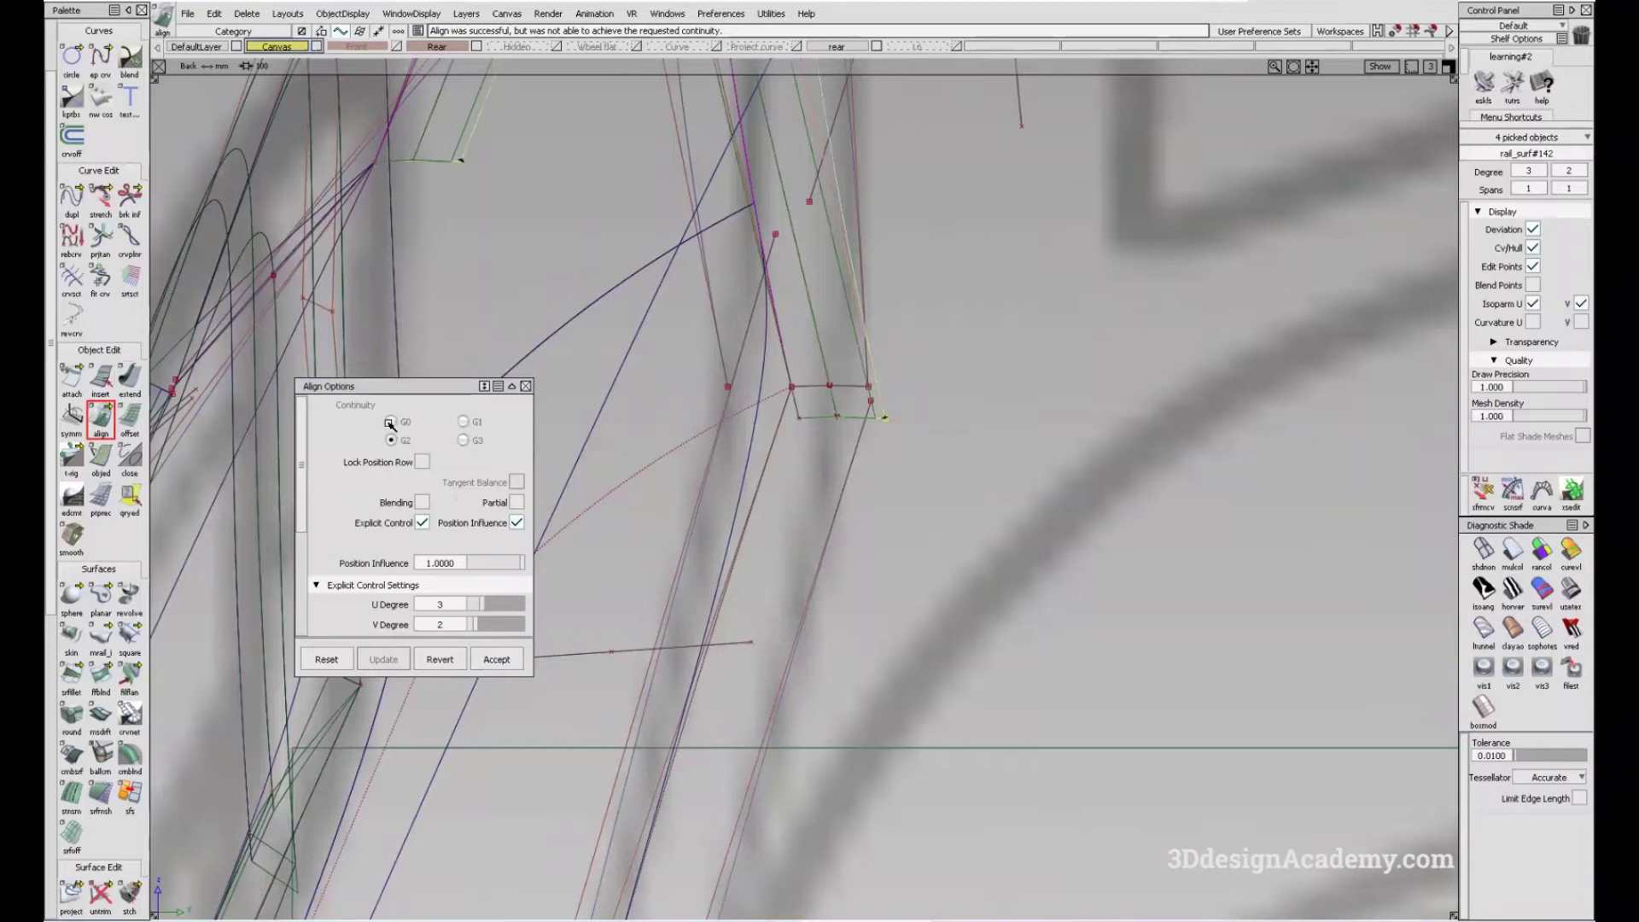
click(428, 661)
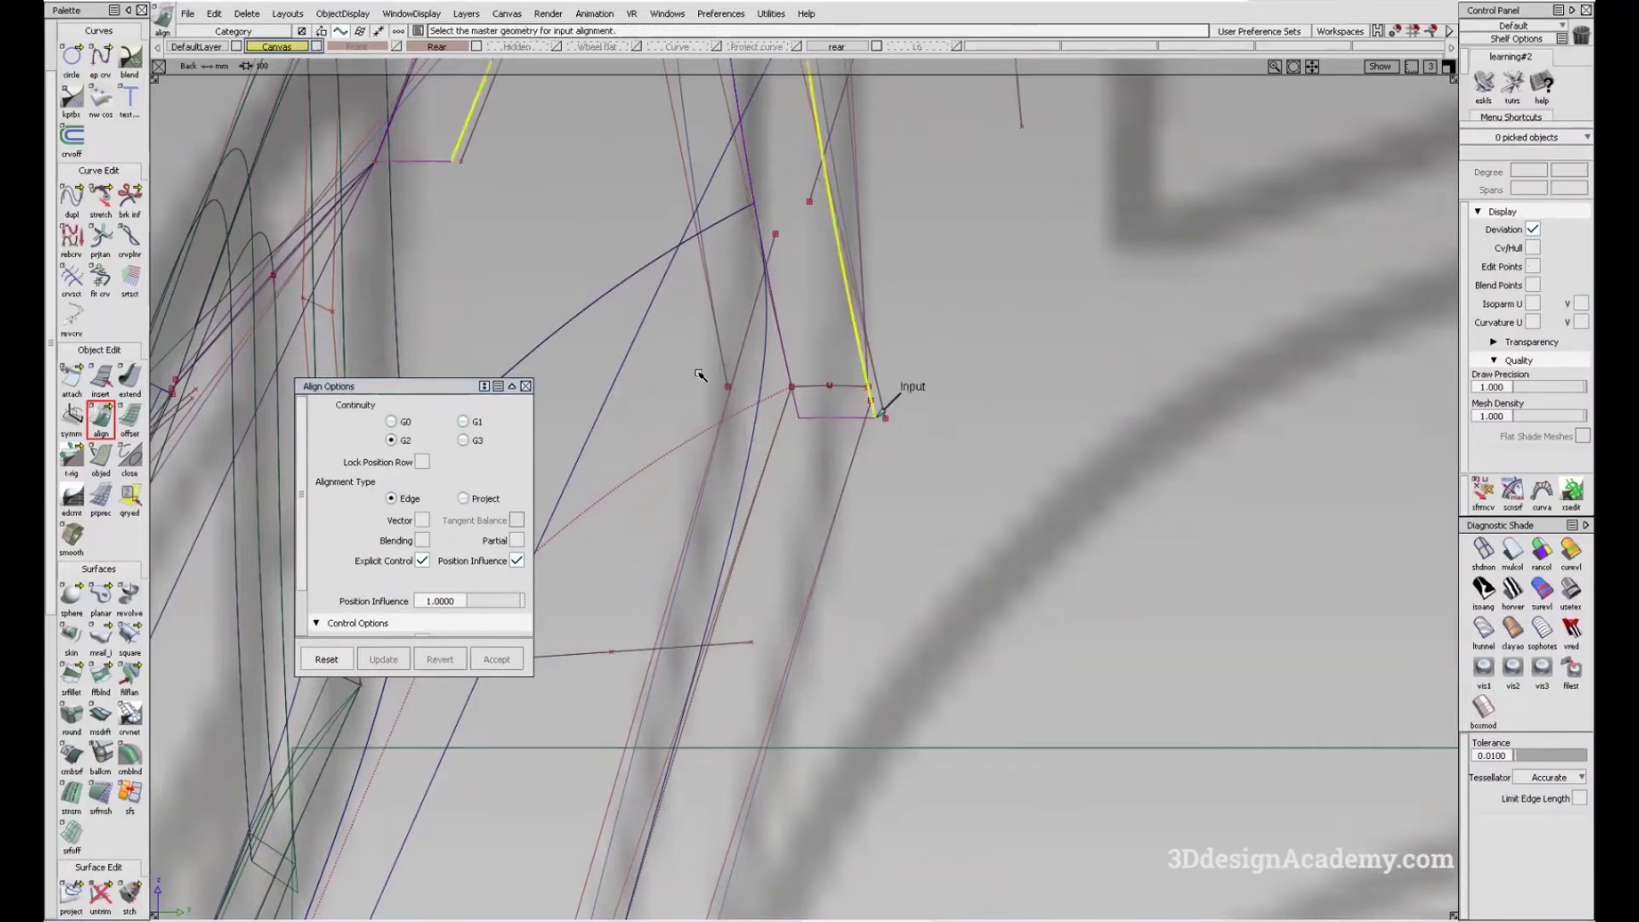
click(853, 268)
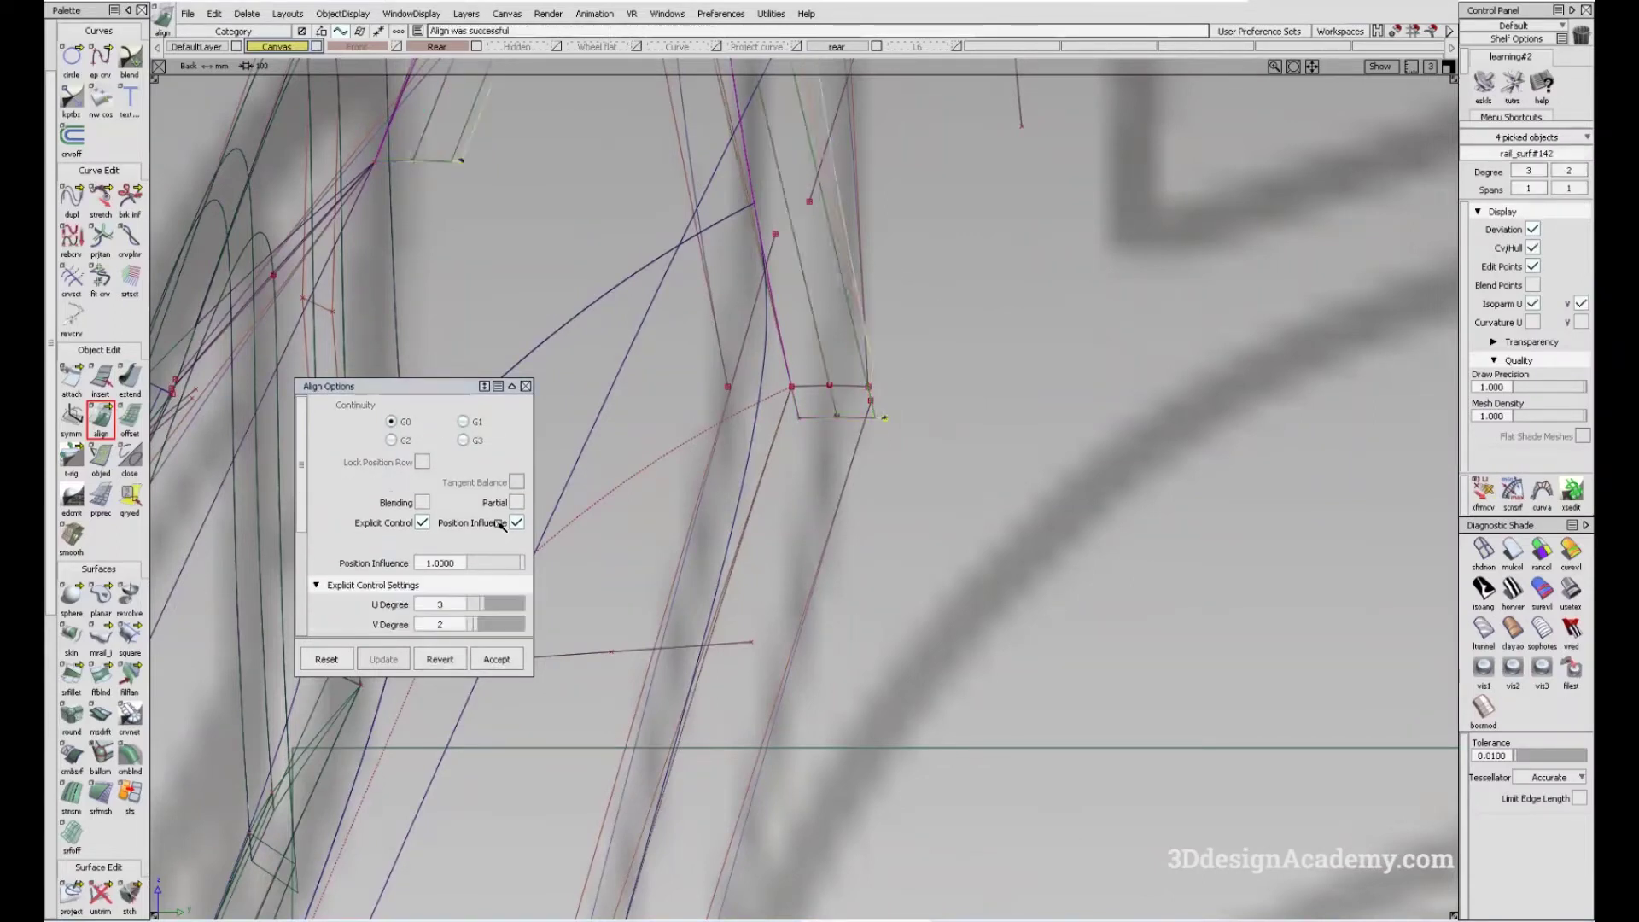
click(423, 502)
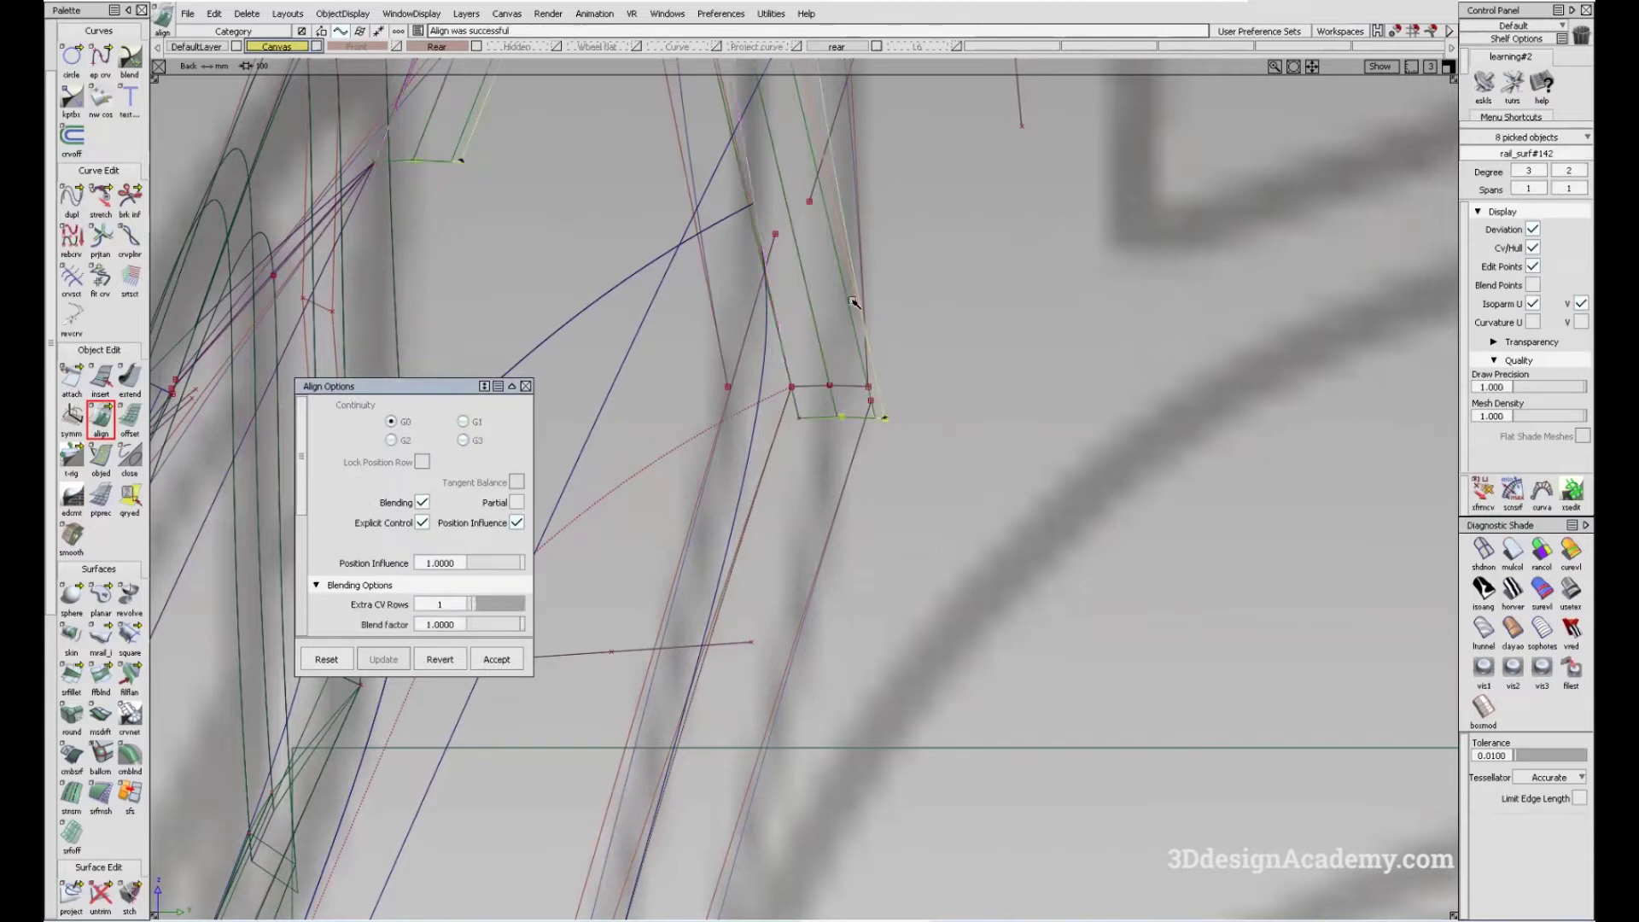
click(834, 388)
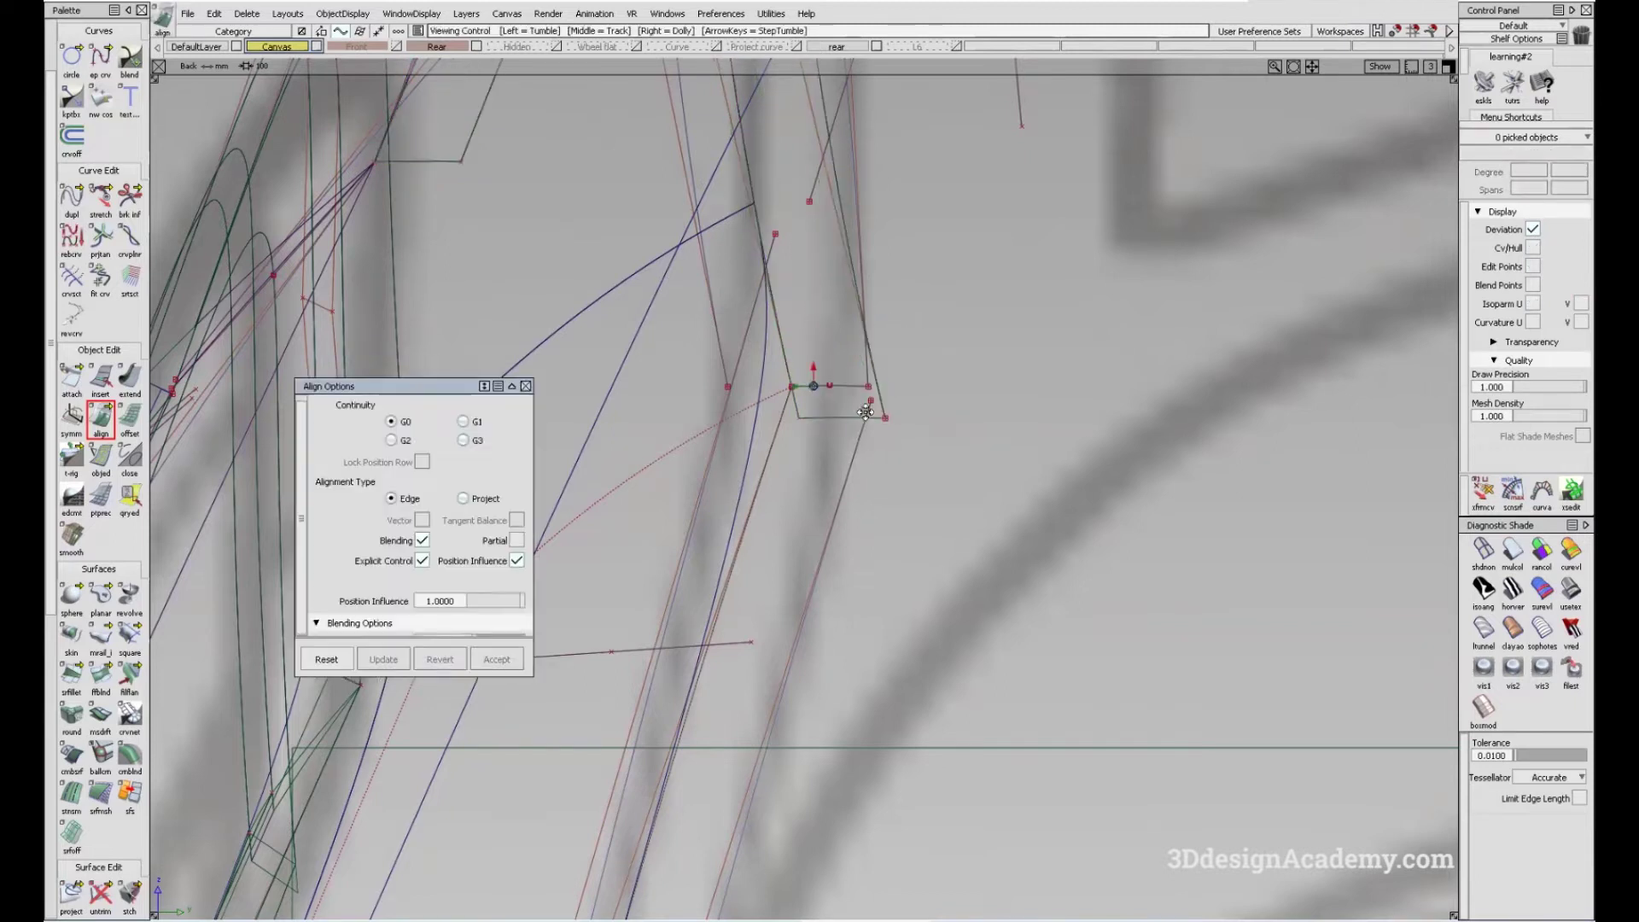
- Examine the aligned strip and the fitted curve's upper end in the back, top and perspective views
alt+shift+middle_drag(832, 461, 838, 388)
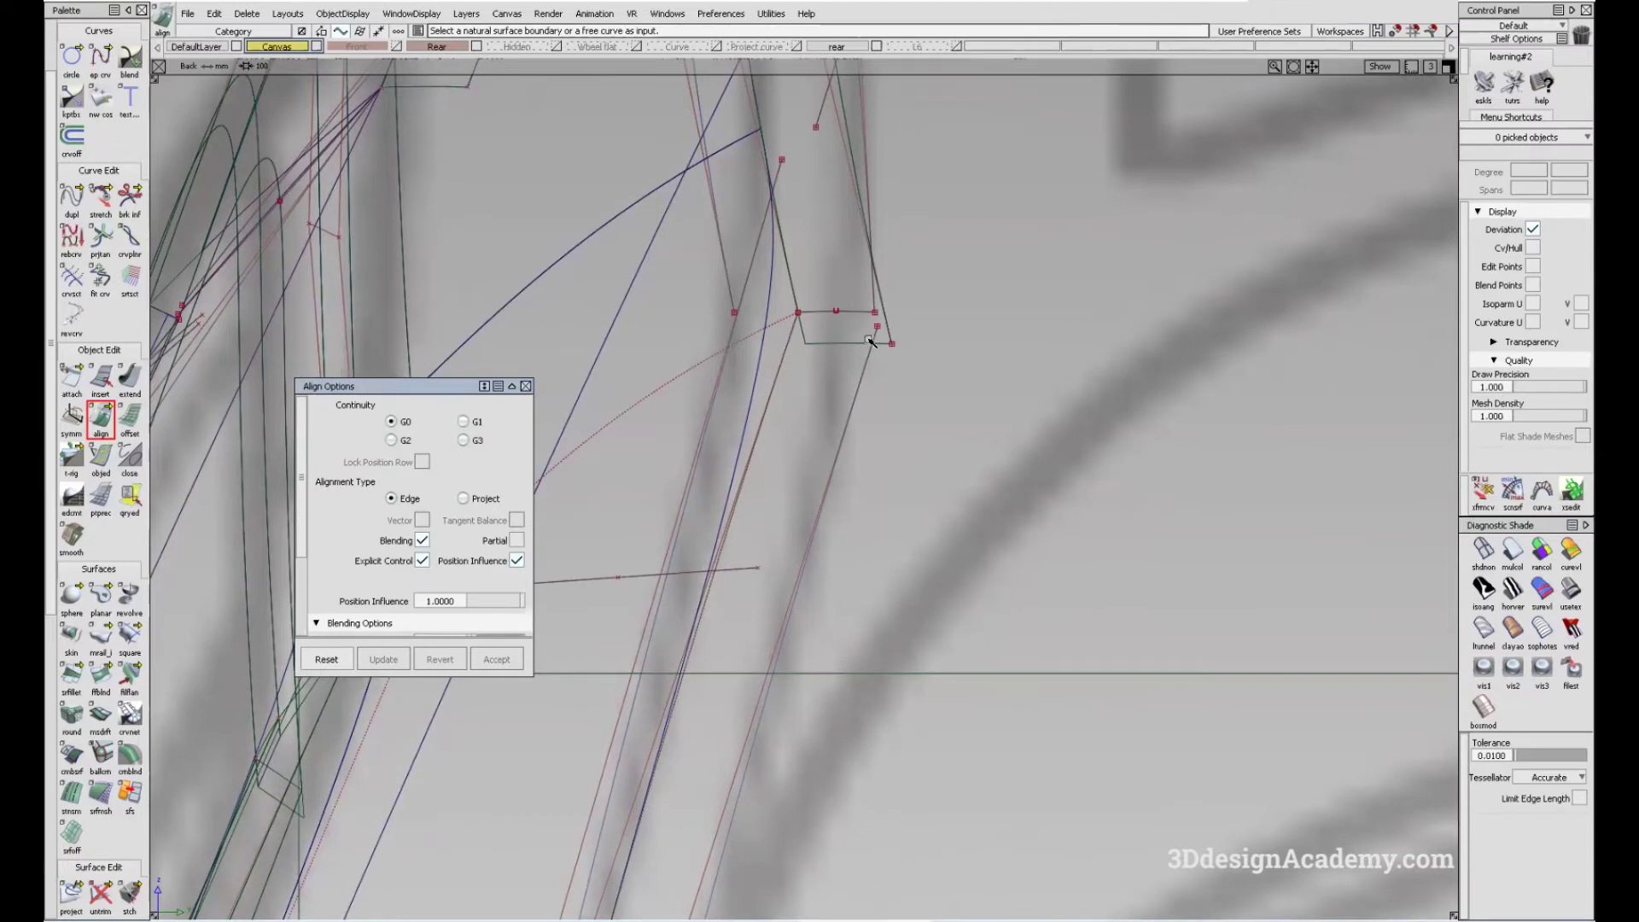
drag(921, 364, 871, 367)
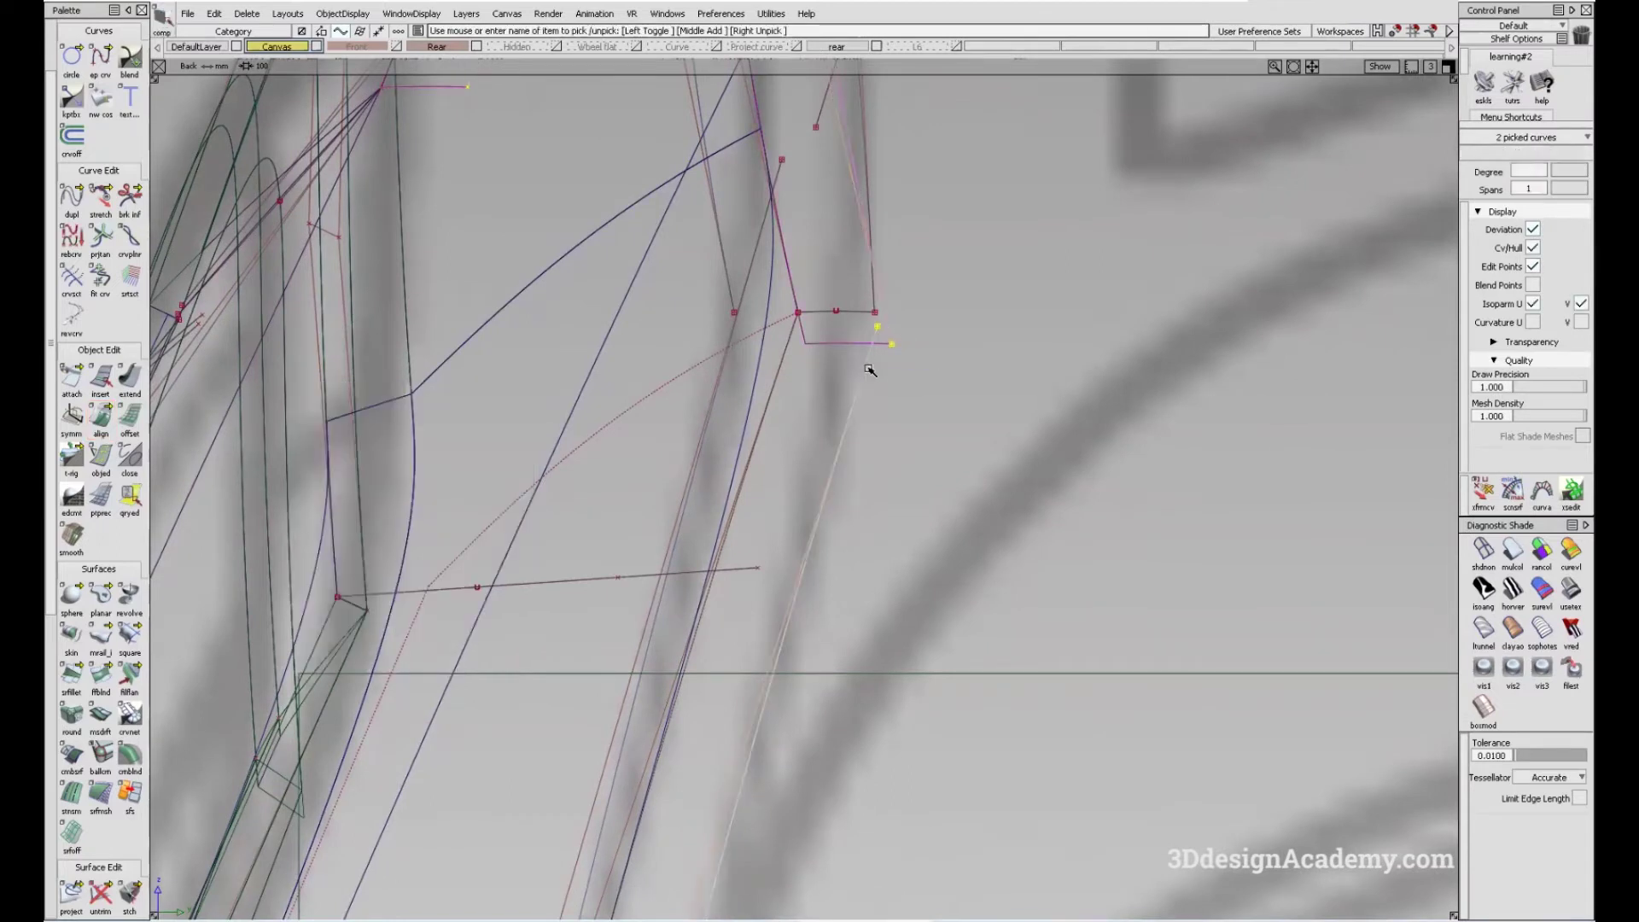
key(F2)
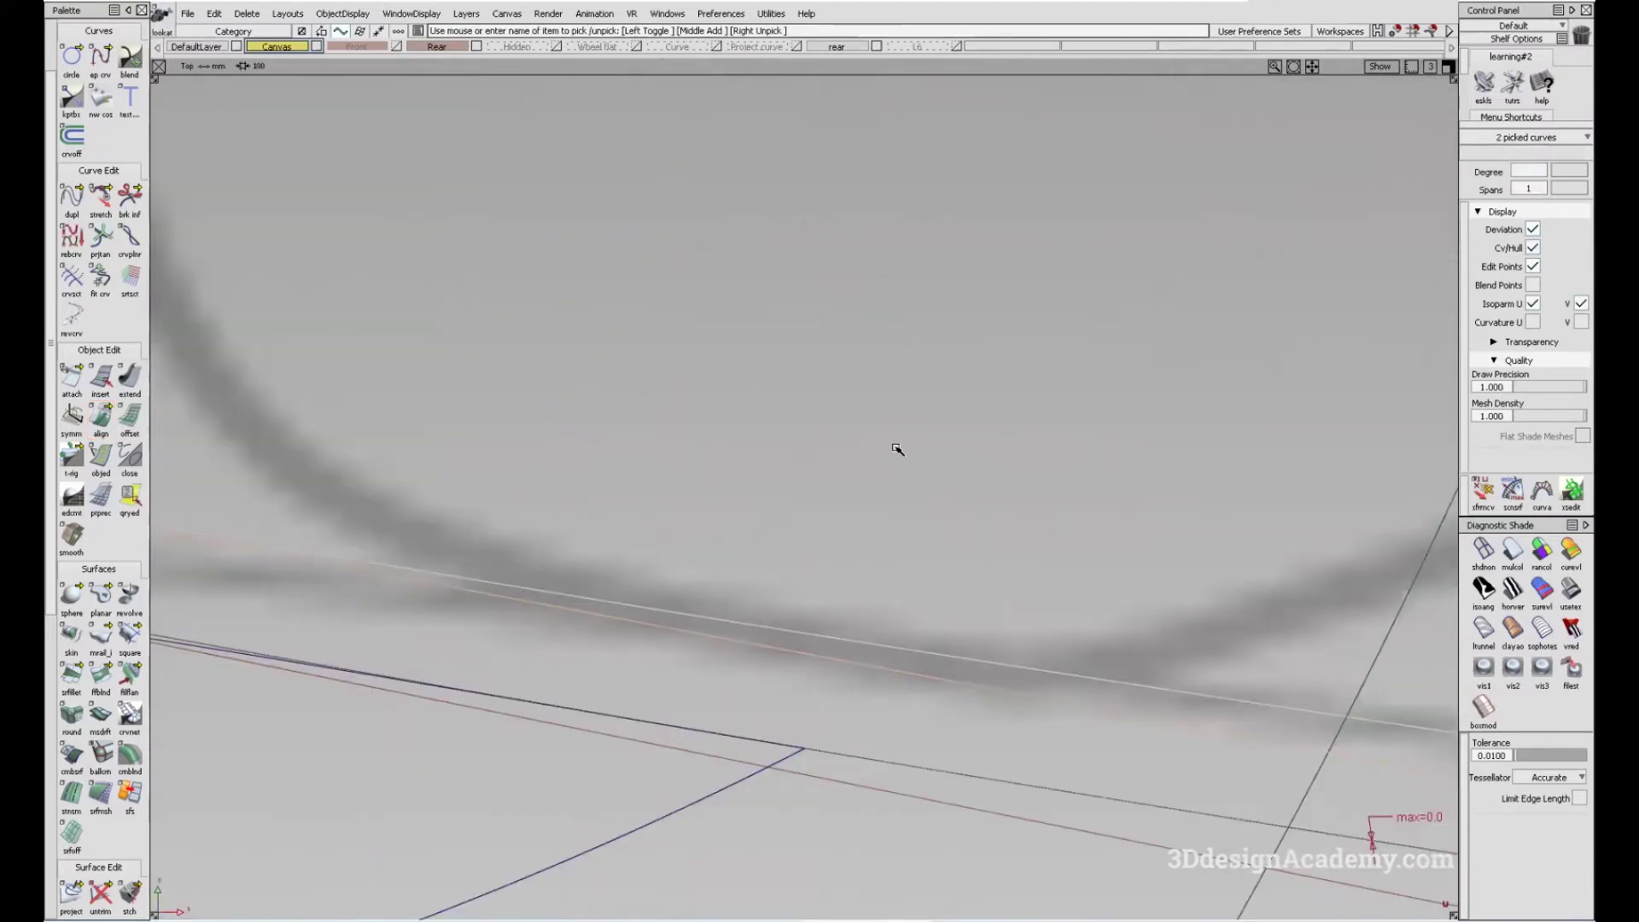
key(F4)
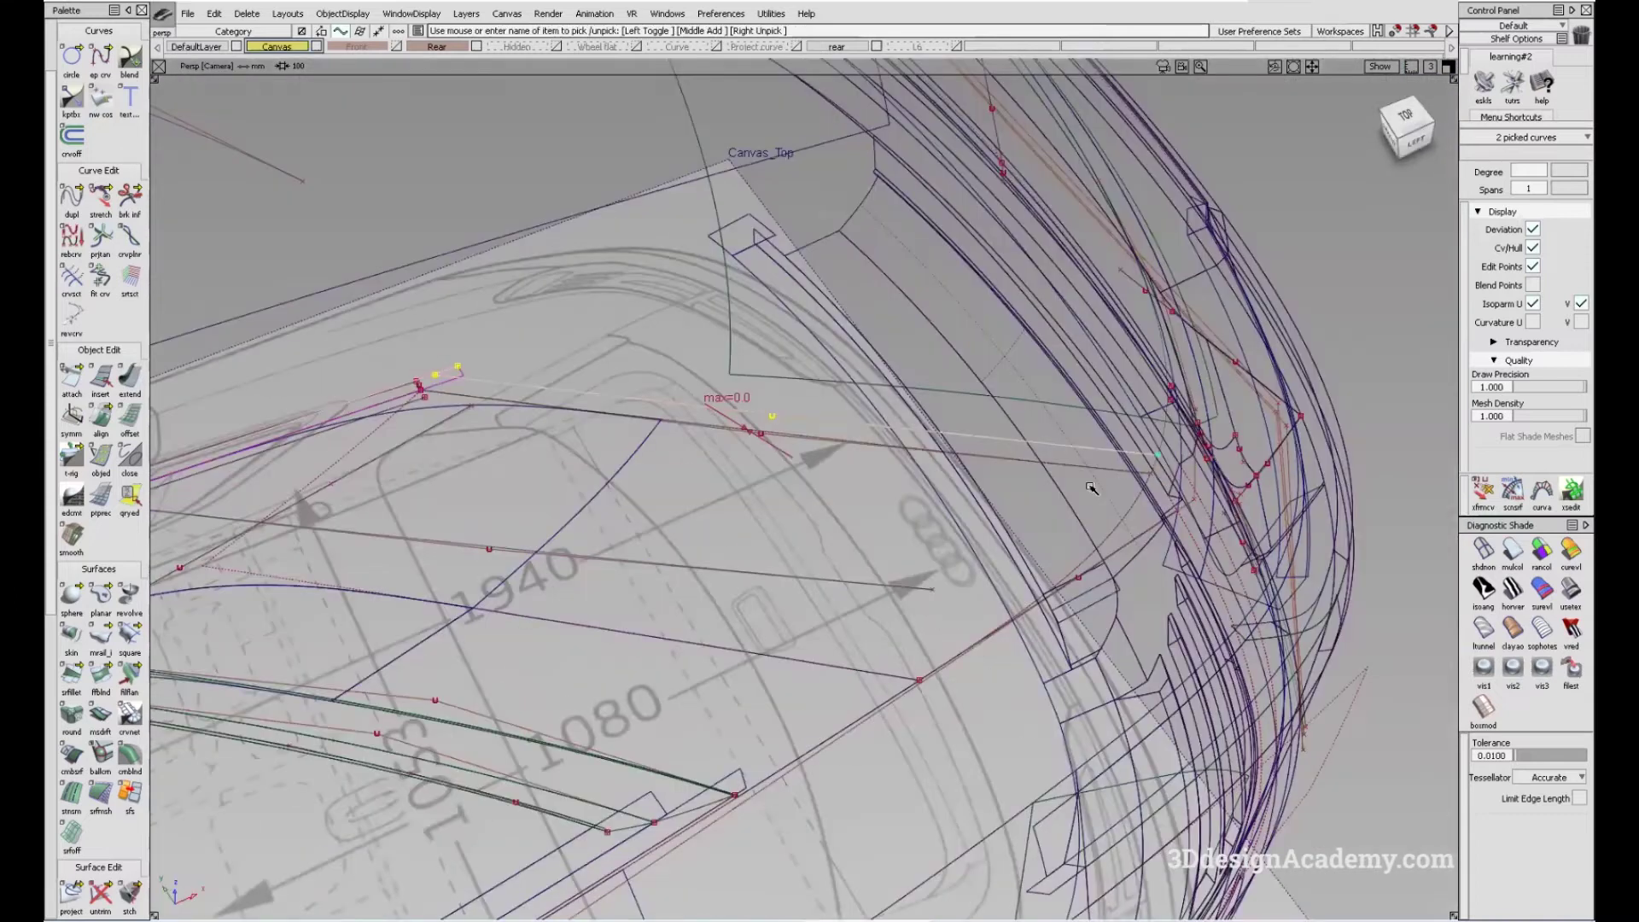
scroll(567, 391, up, 3)
scroll(506, 356, up, 1)
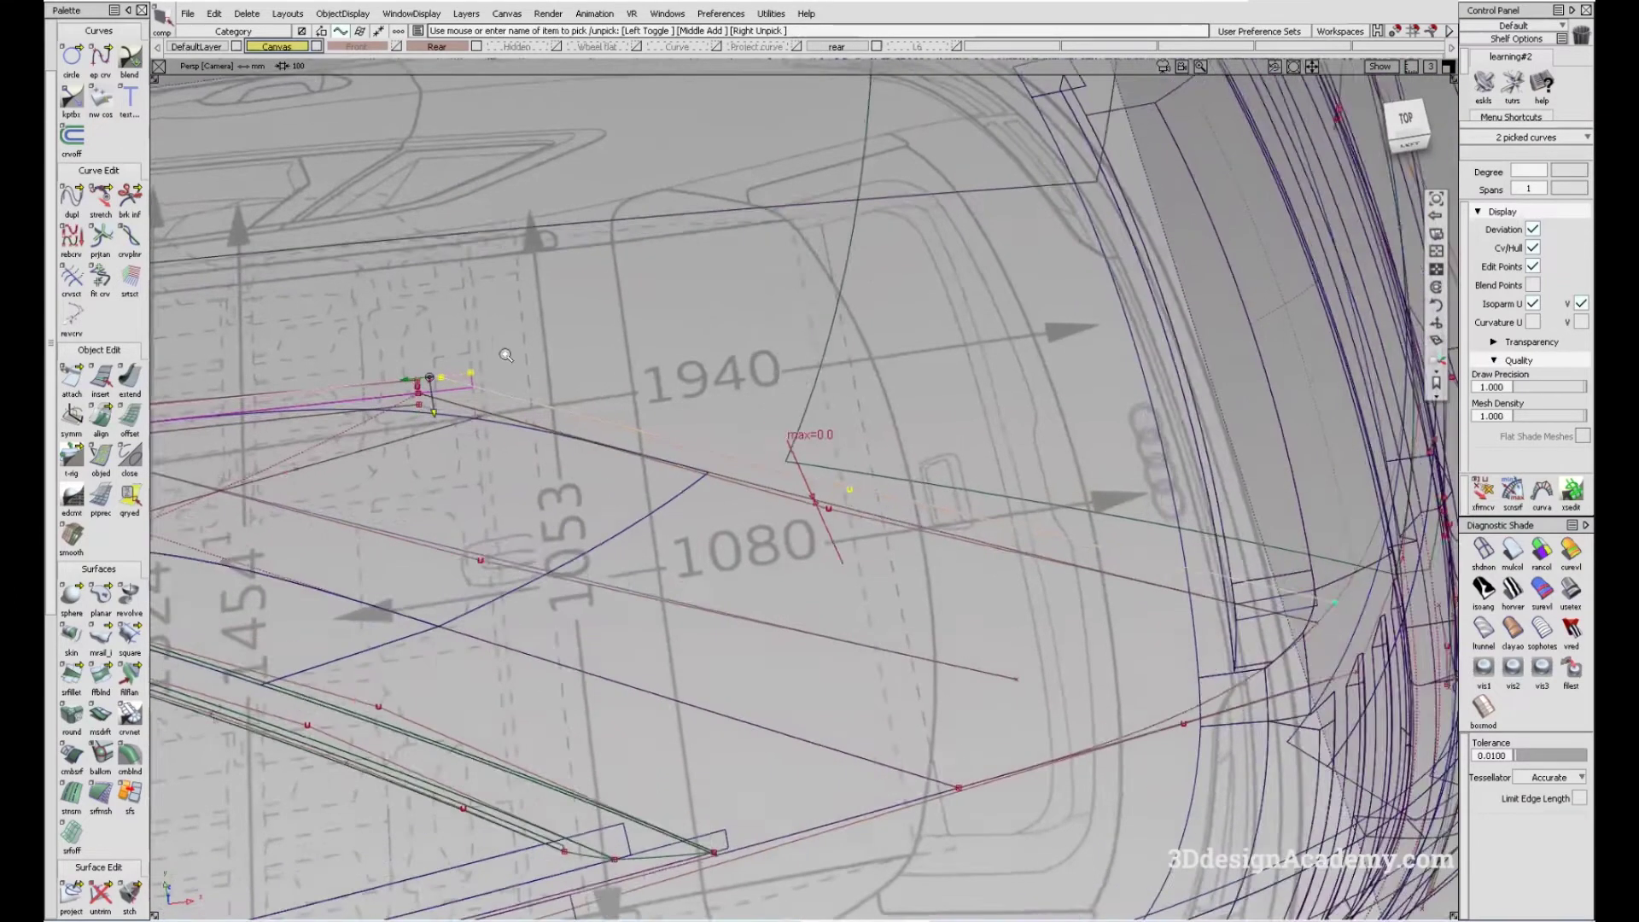
key(F4)
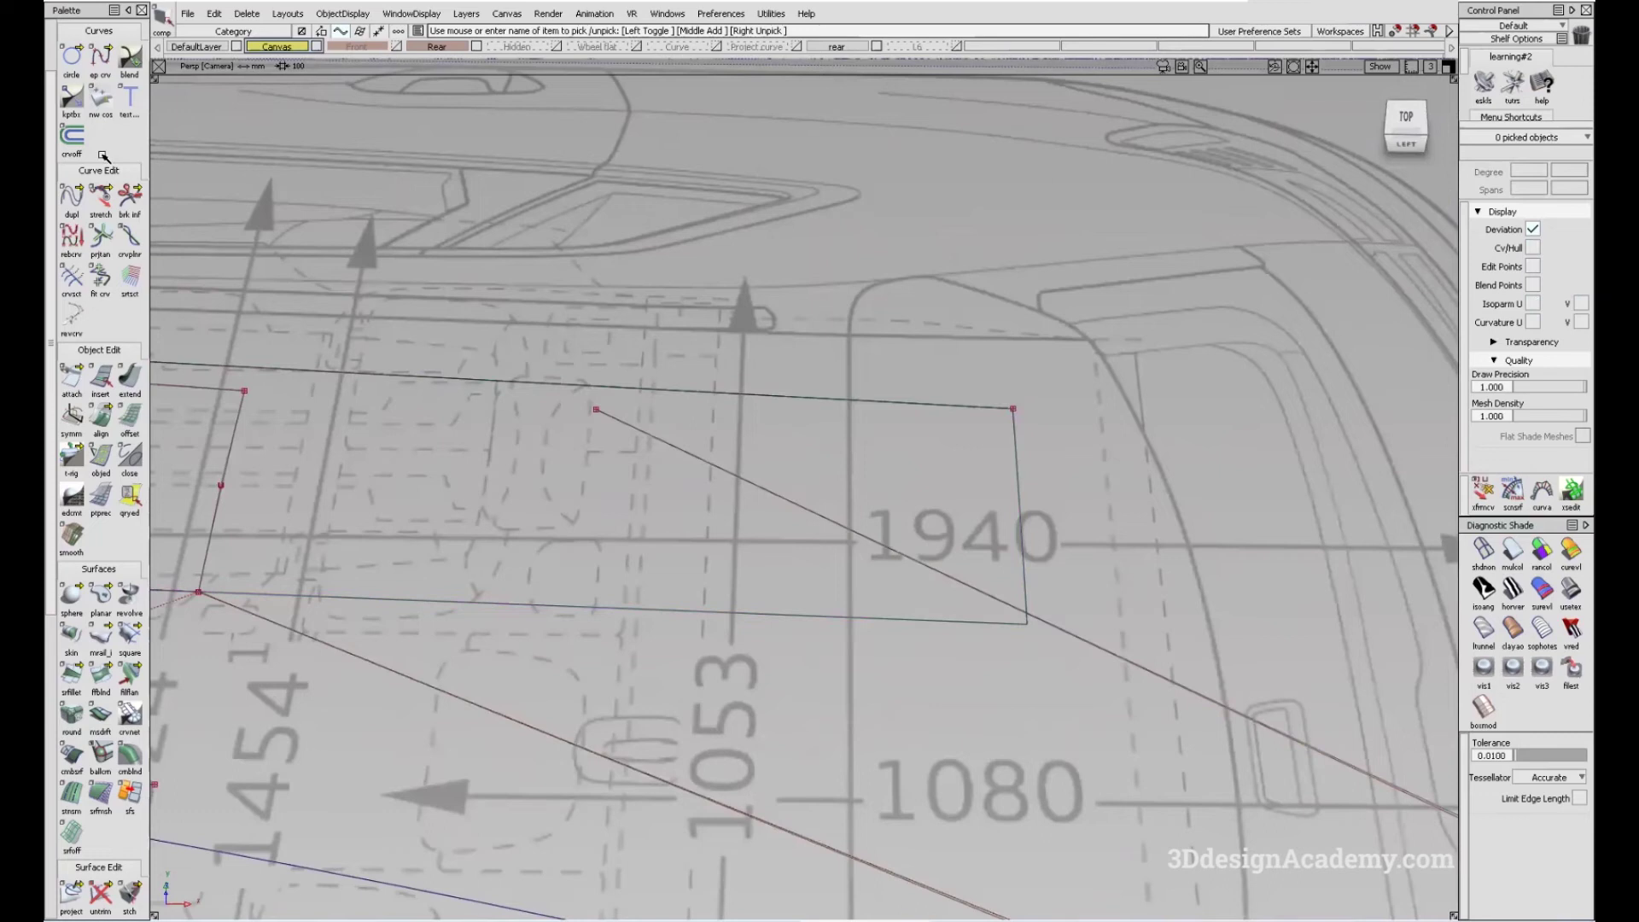
- Draw a straight edit-point curve across the extended strip at the fitted curve's upper end on DefaultLayer and scale it past both strip edges
click(92, 57)
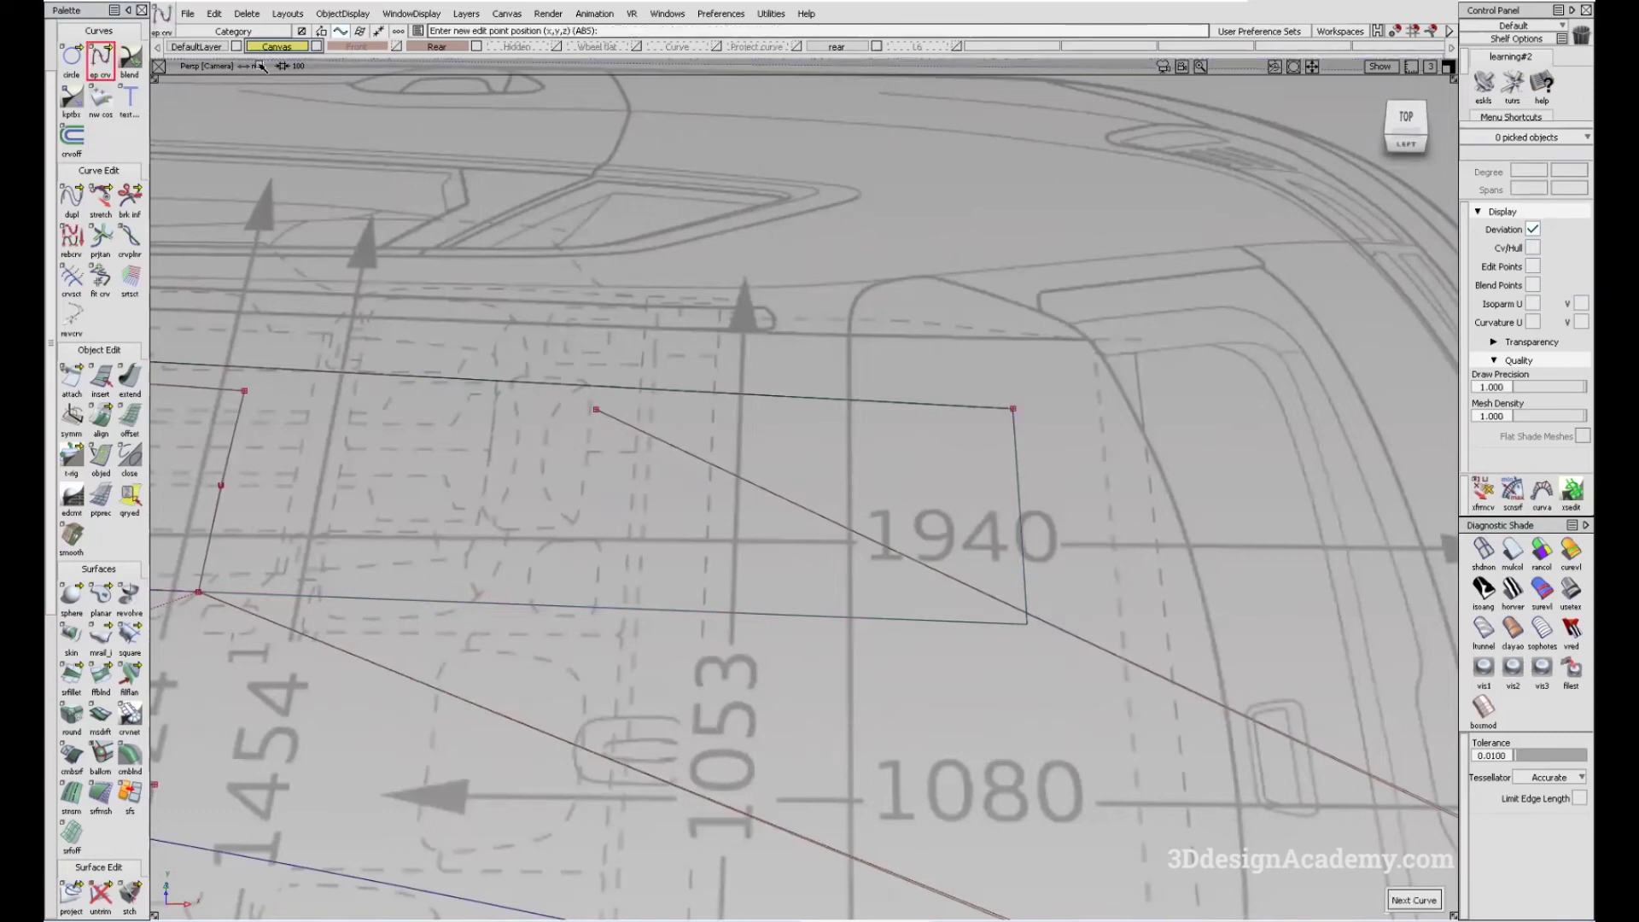
click(674, 427)
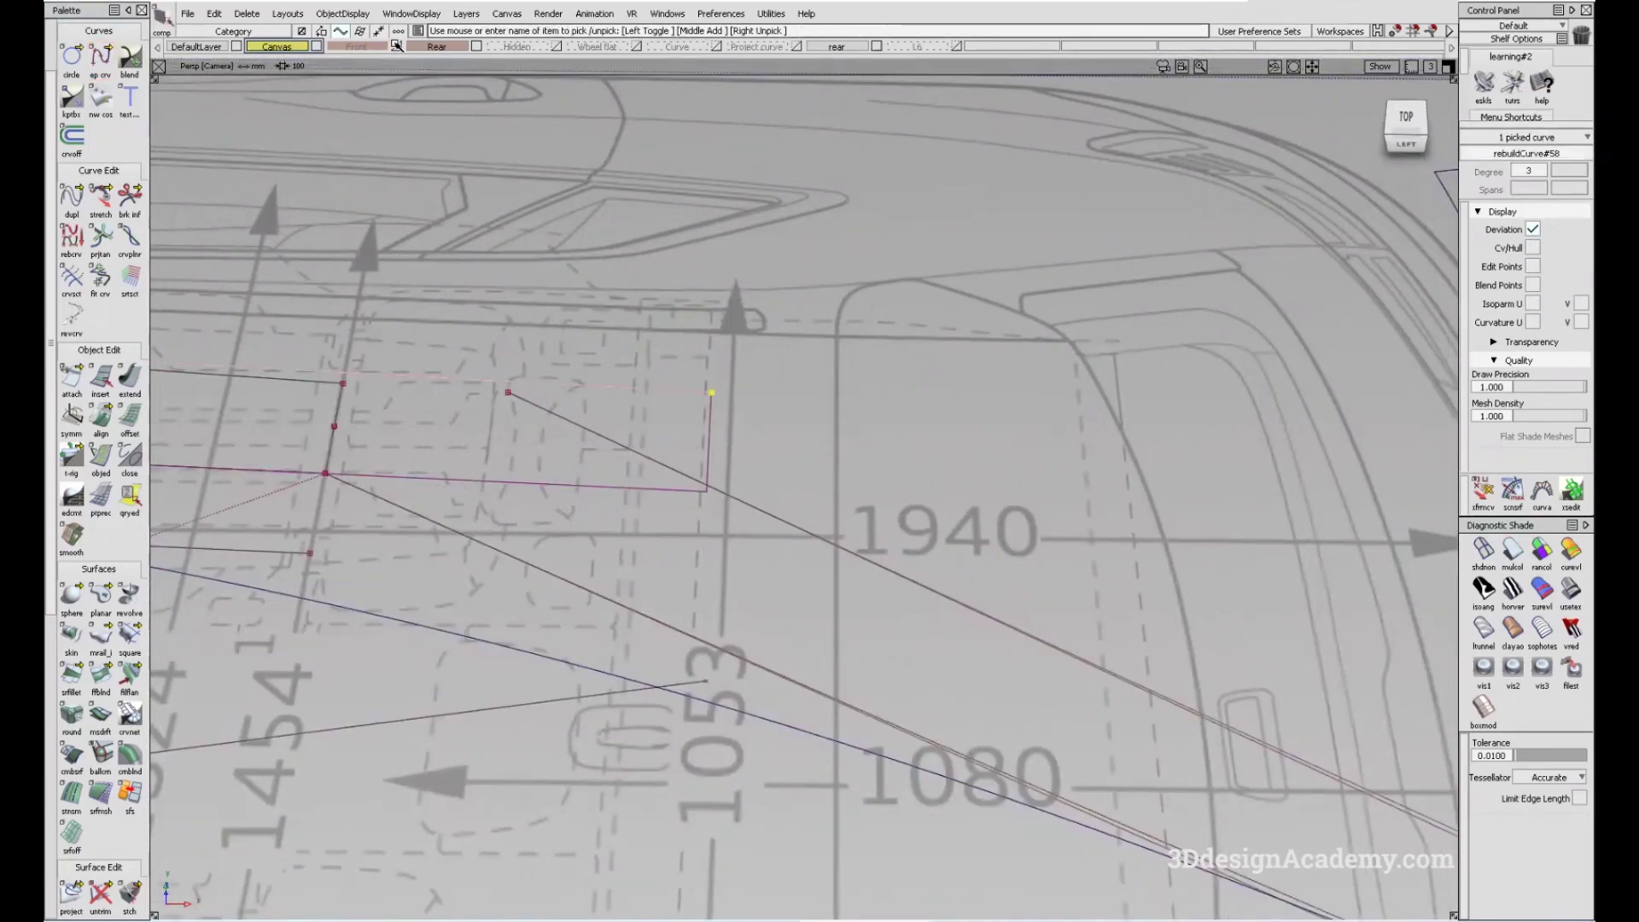
click(213, 47)
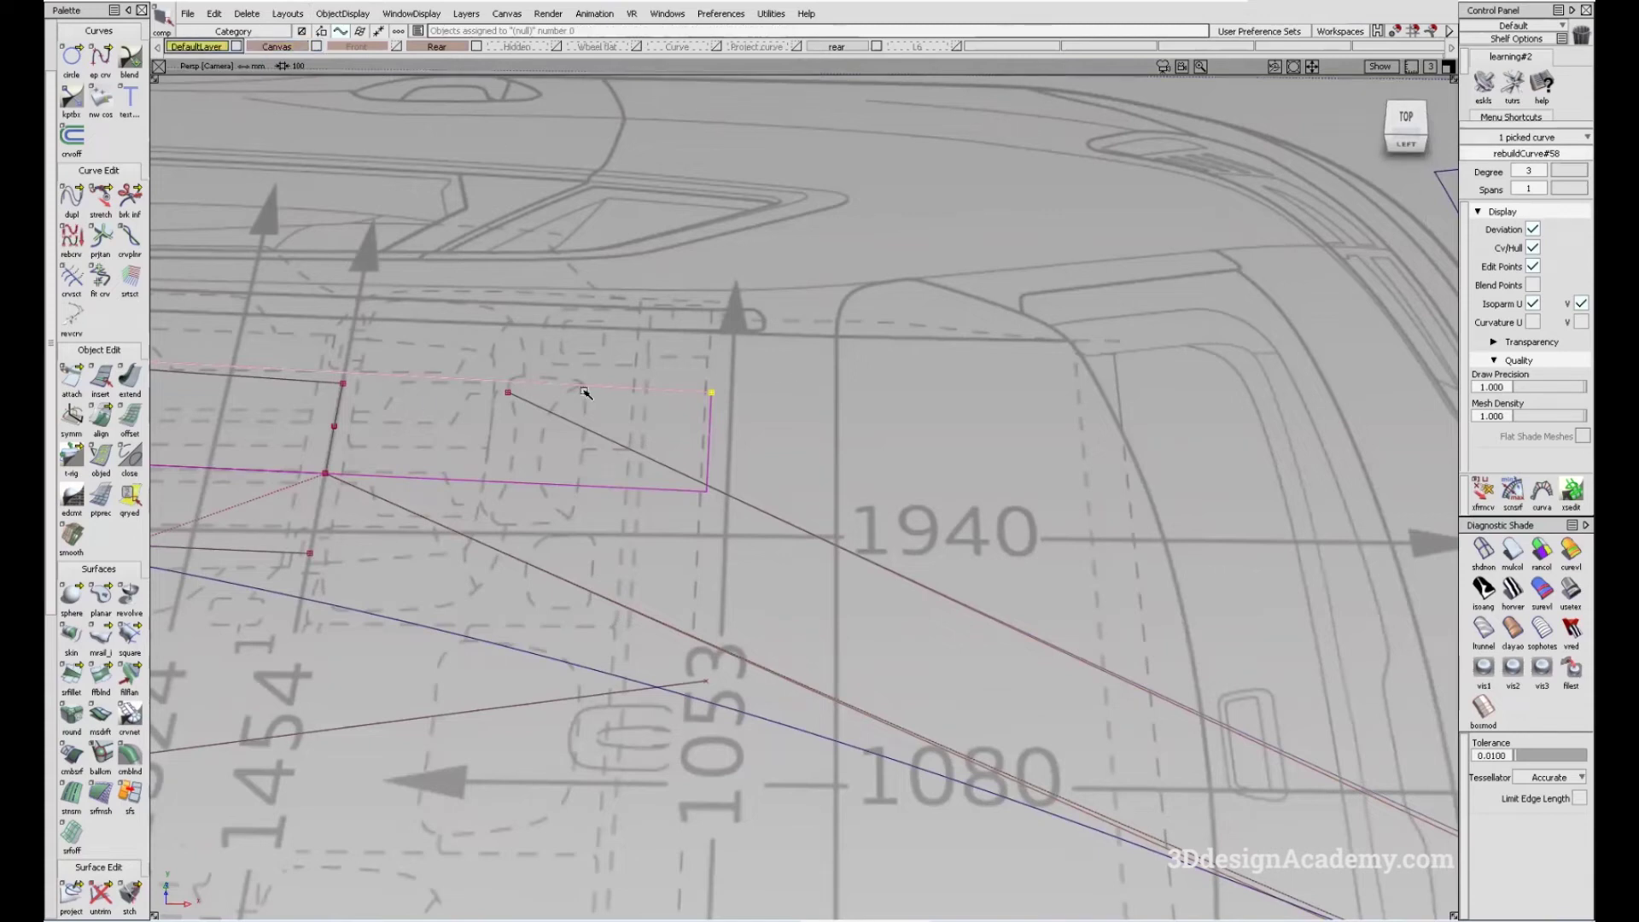
click(101, 57)
click(654, 403)
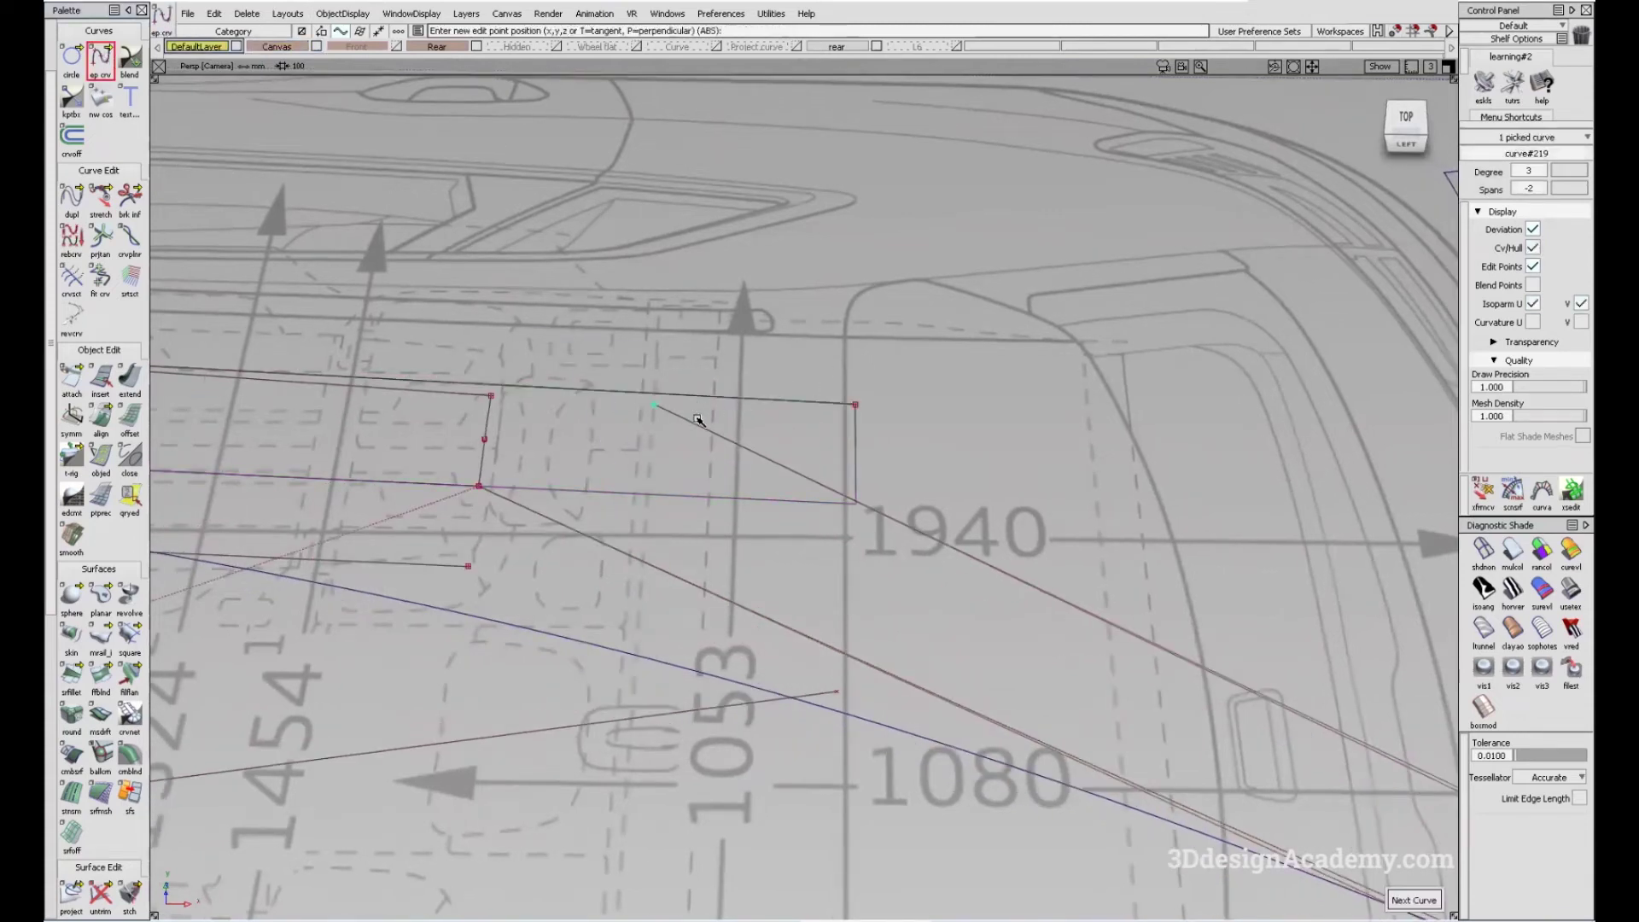
click(640, 565)
key(s)
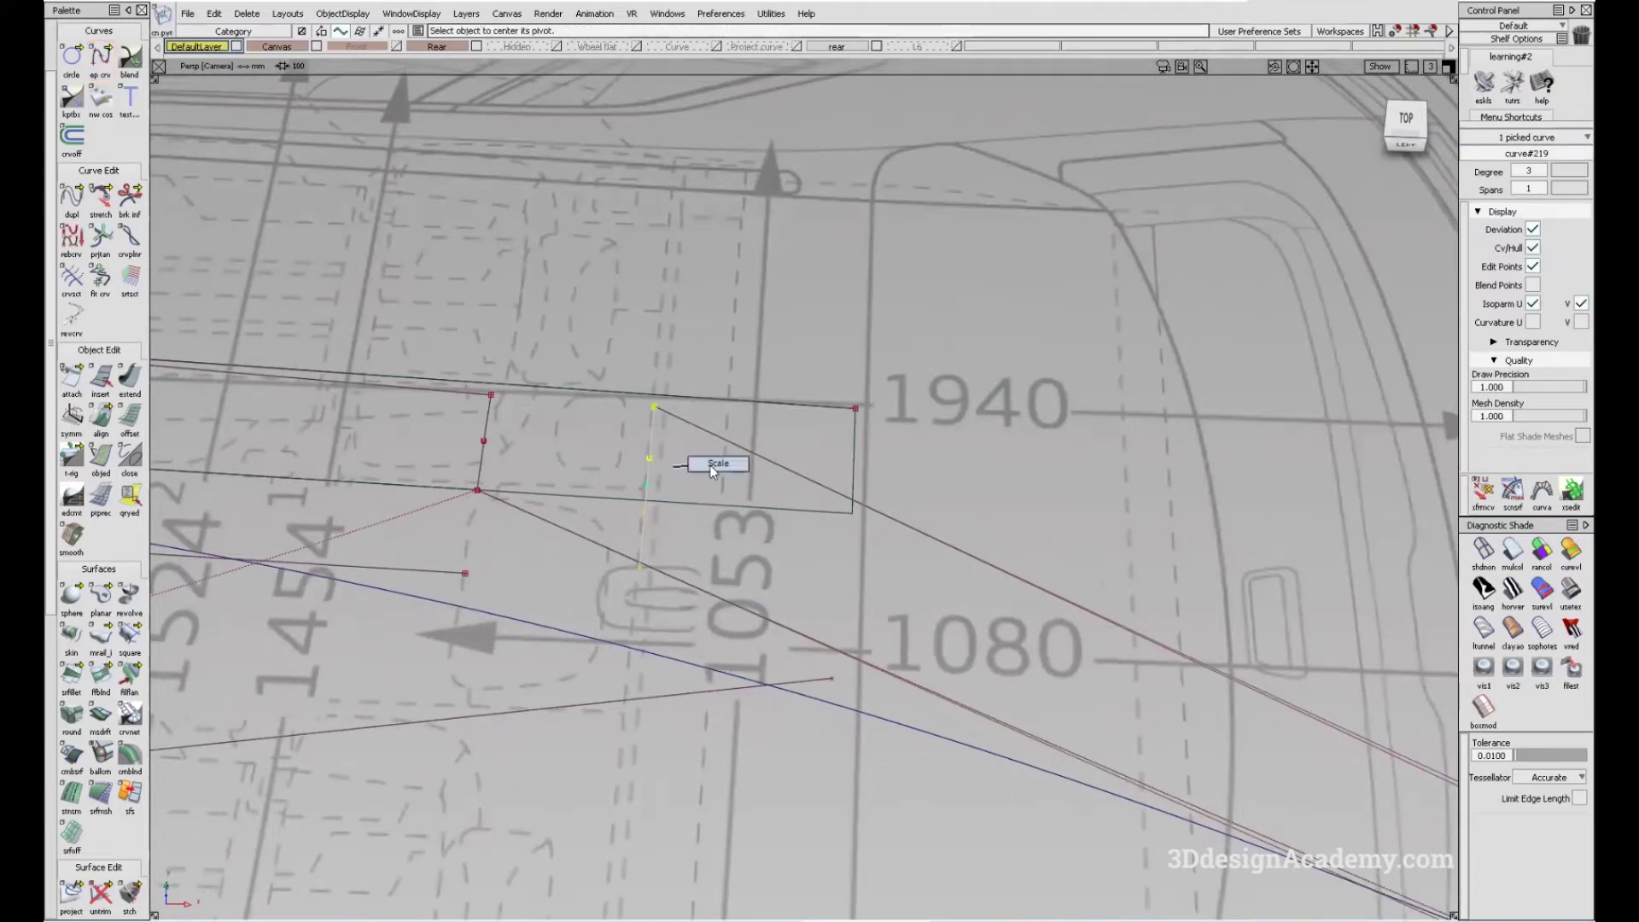
drag(674, 570, 725, 563)
- Project the line onto the extended strip as a curve on surface along Z with history, and pick the line for a move
scroll(98, 512, down, 3)
click(70, 779)
click(601, 491)
double_click(72, 792)
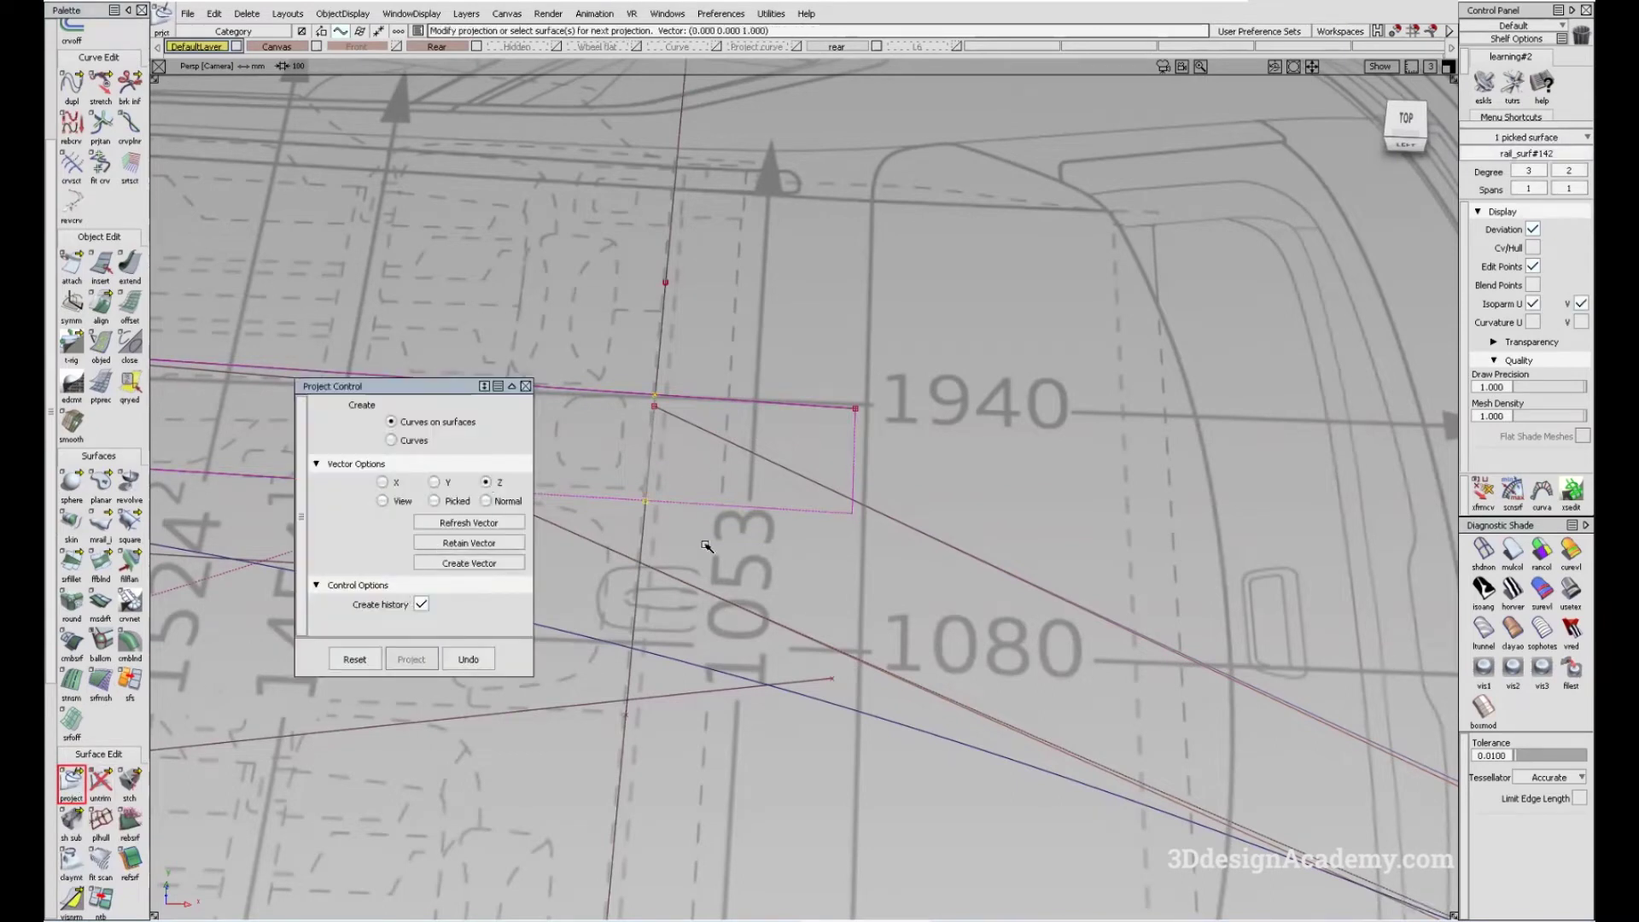
click(651, 474)
key(m)
click(662, 307)
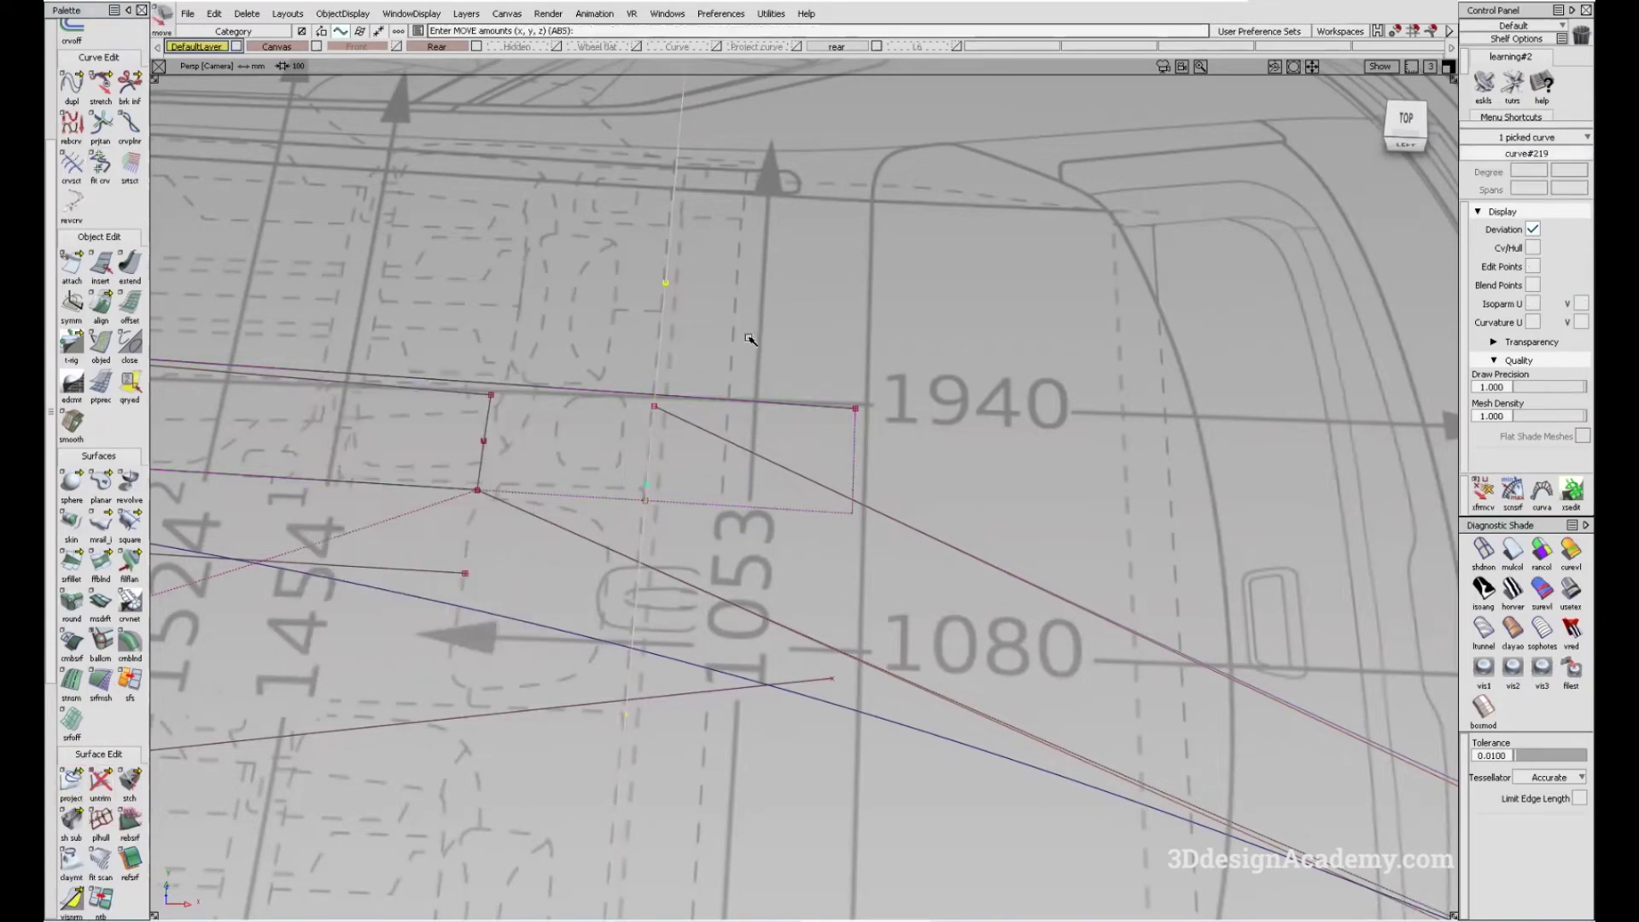
alt+shift+drag(746, 299, 653, 363)
- Stretch the fitted curve's upper end onto the extended strip's edge at the projected line and check it in the back view
click(103, 83)
click(653, 422)
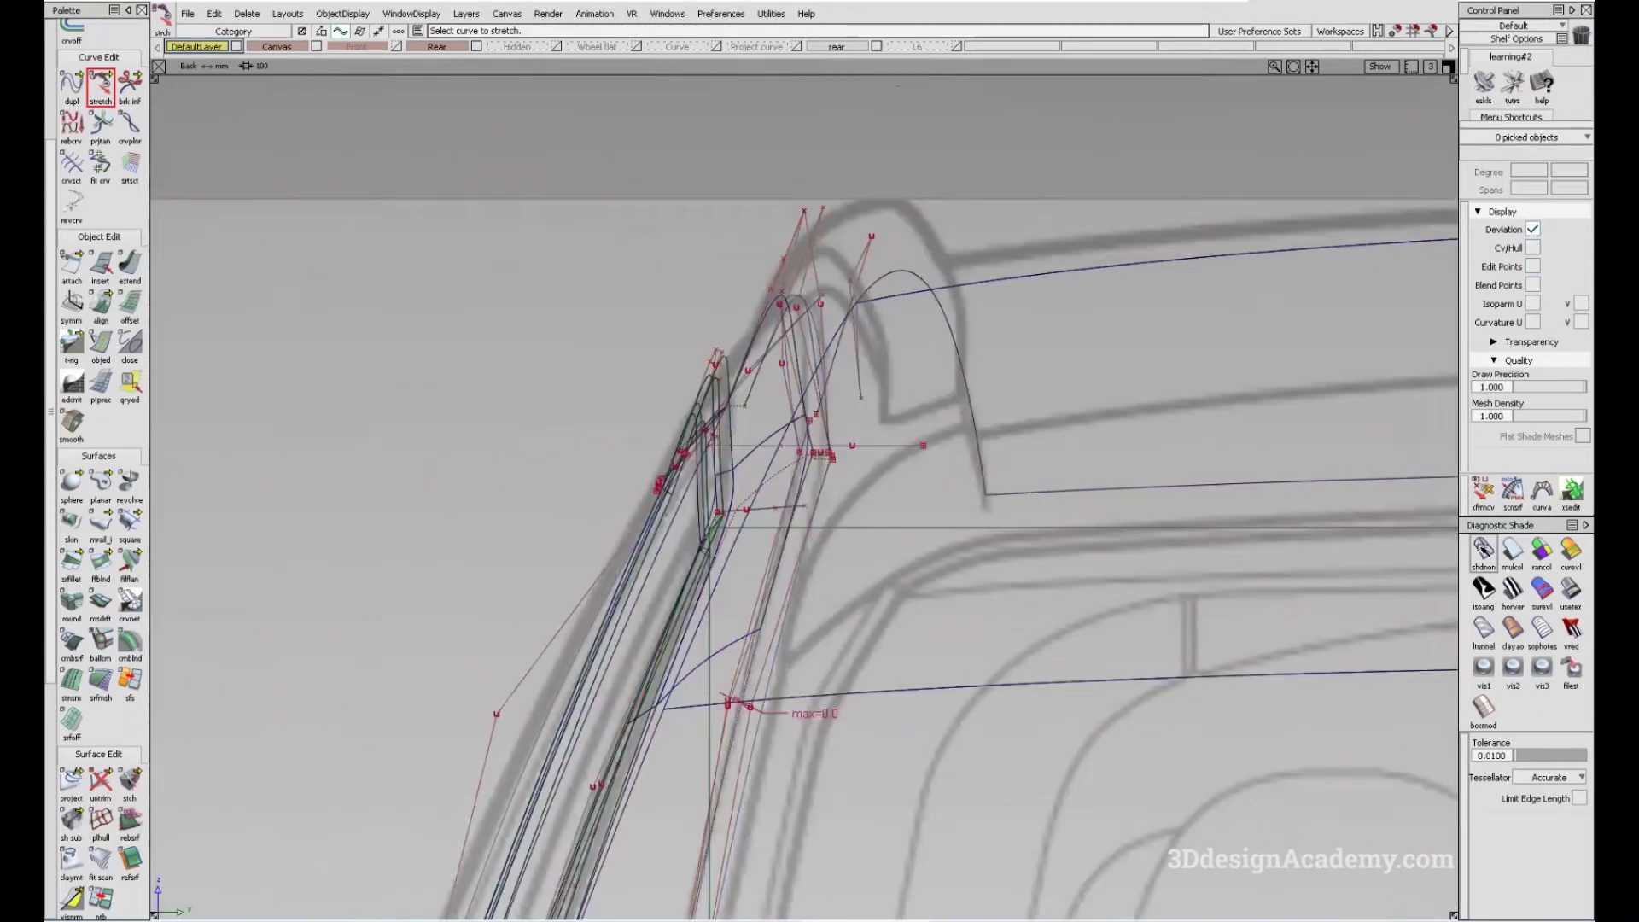
alt+shift+middle_drag(934, 656, 809, 402)
click(766, 501)
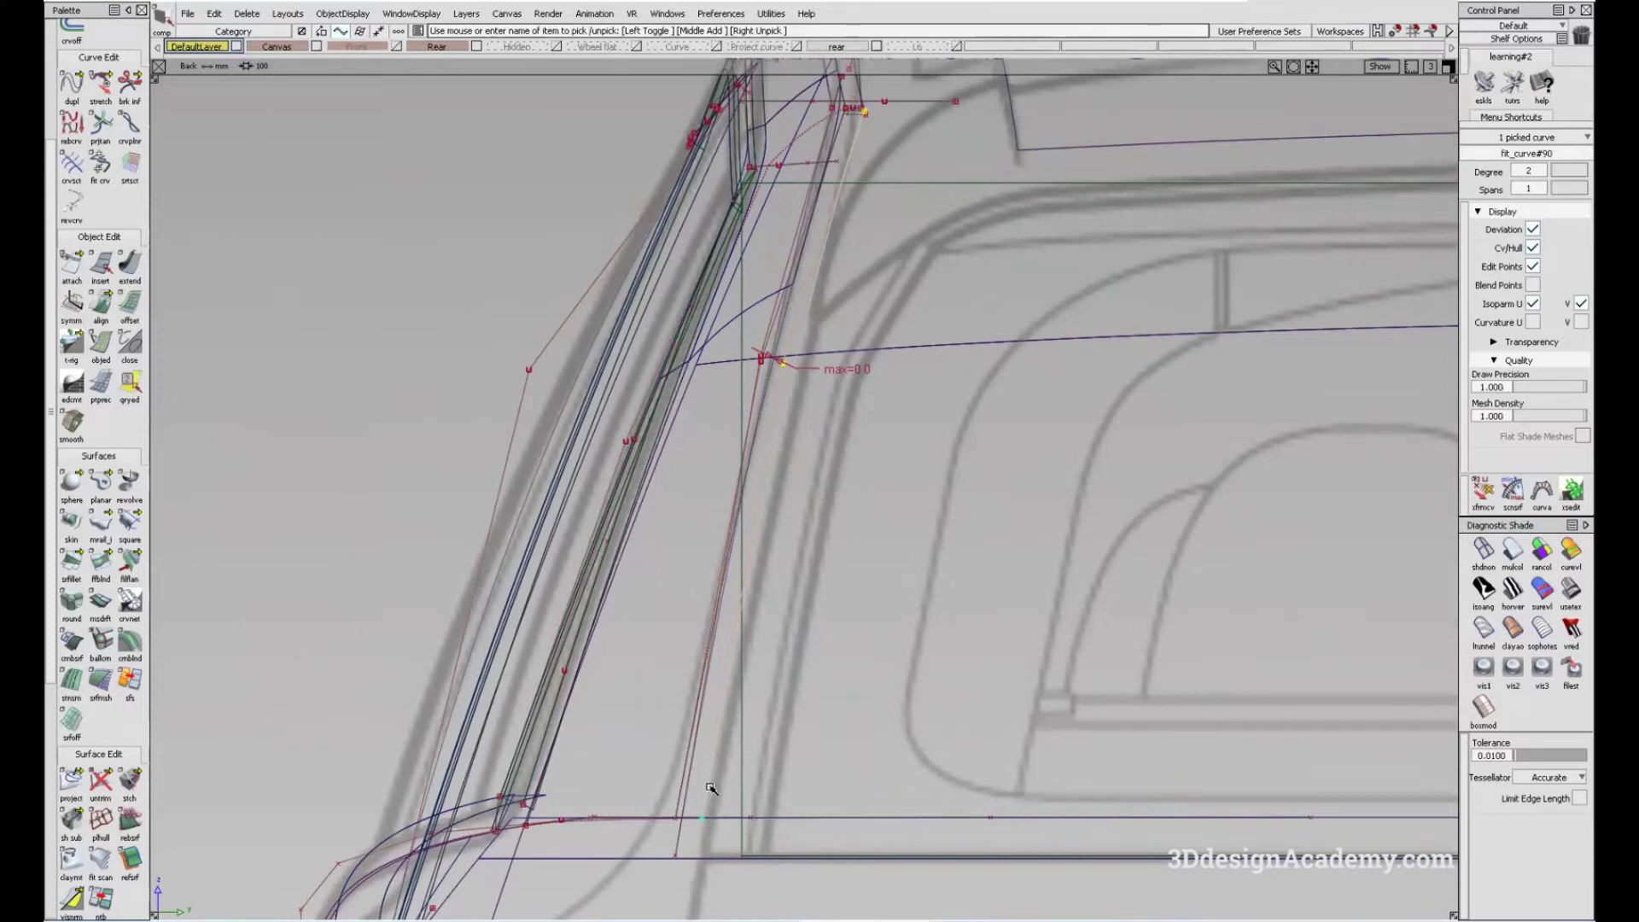
click(894, 654)
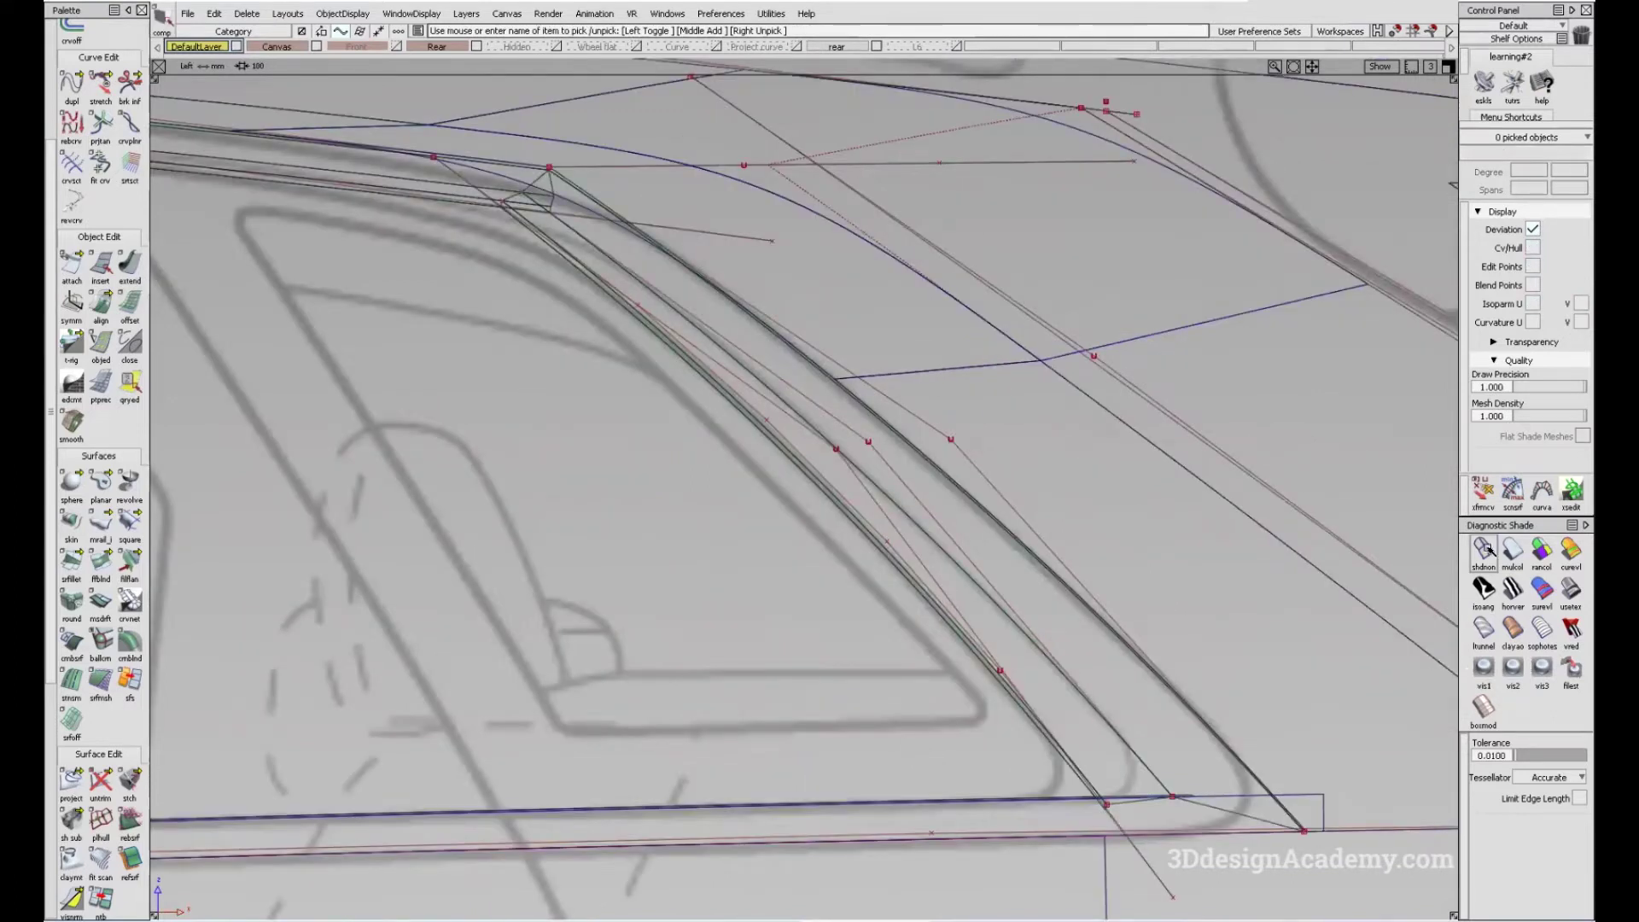
- Shade the model with the multi-color diagnostic and hide the two surfaces below the fitted curve's lower end in the left view
alt+shift+right_drag(1298, 658, 1051, 597)
scroll(1074, 550, up, 5)
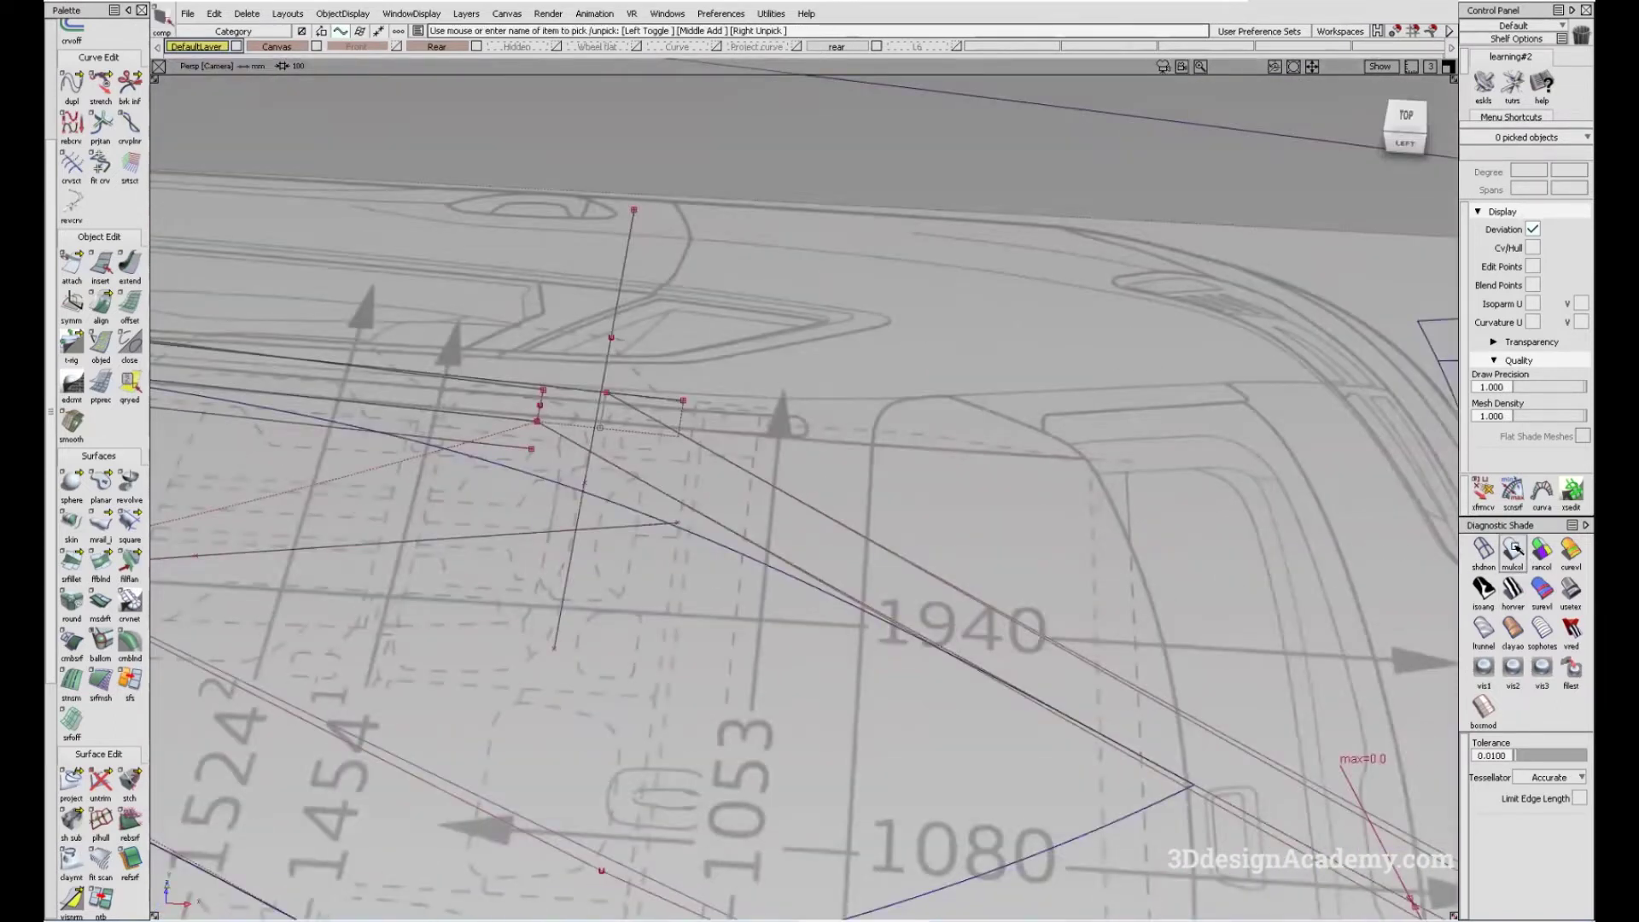
click(1513, 549)
alt+shift+drag(768, 410, 573, 489)
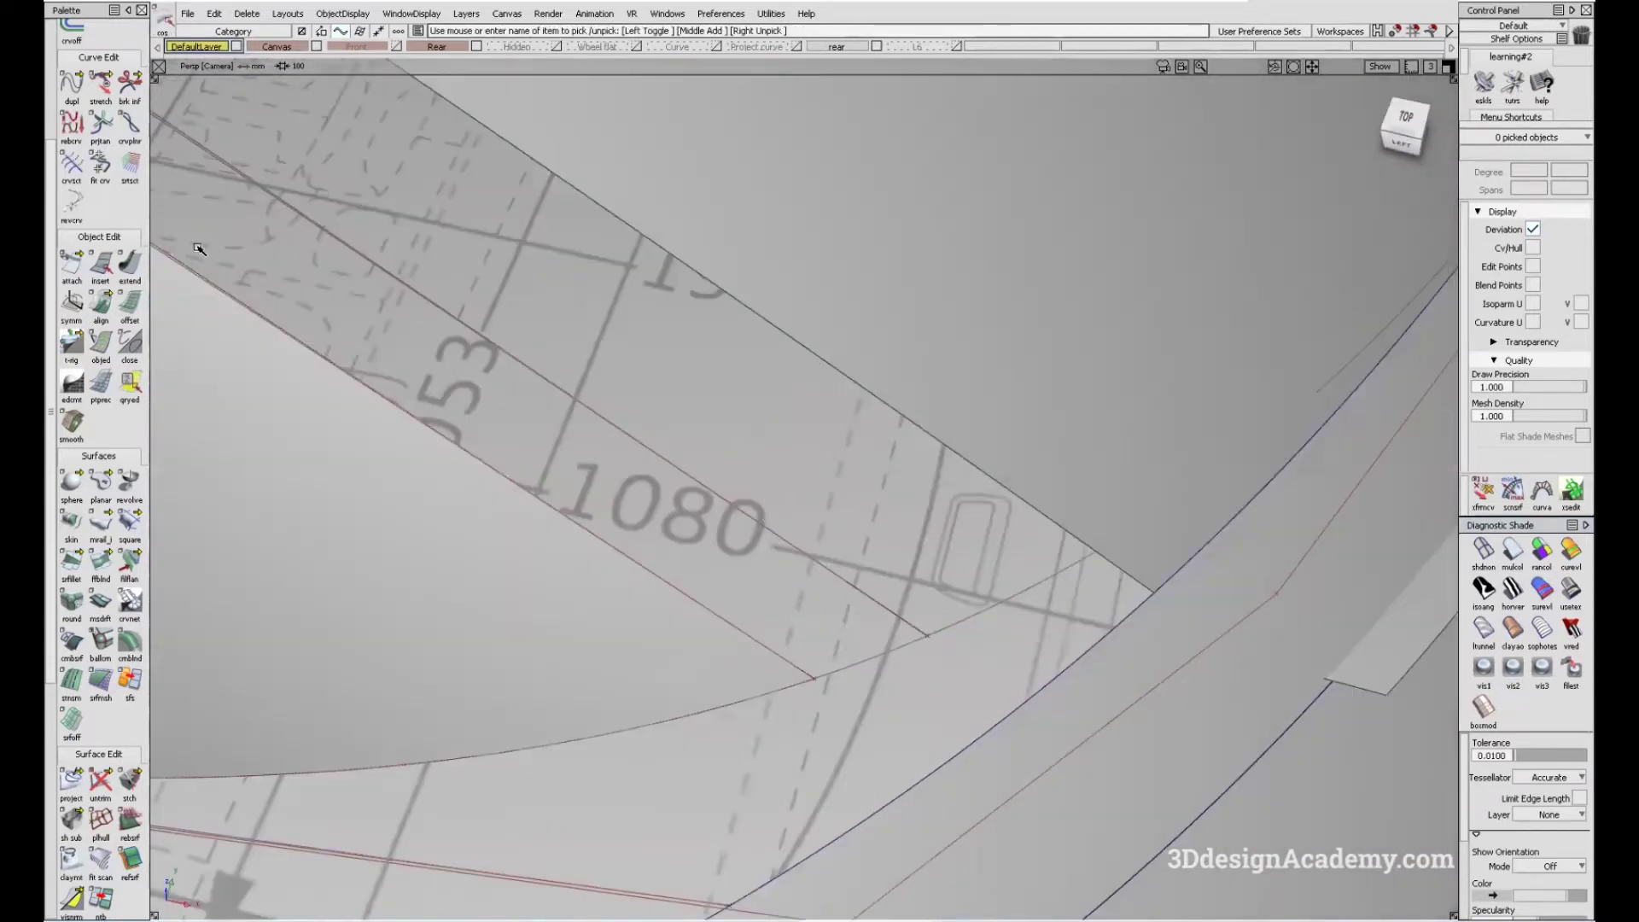
click(100, 83)
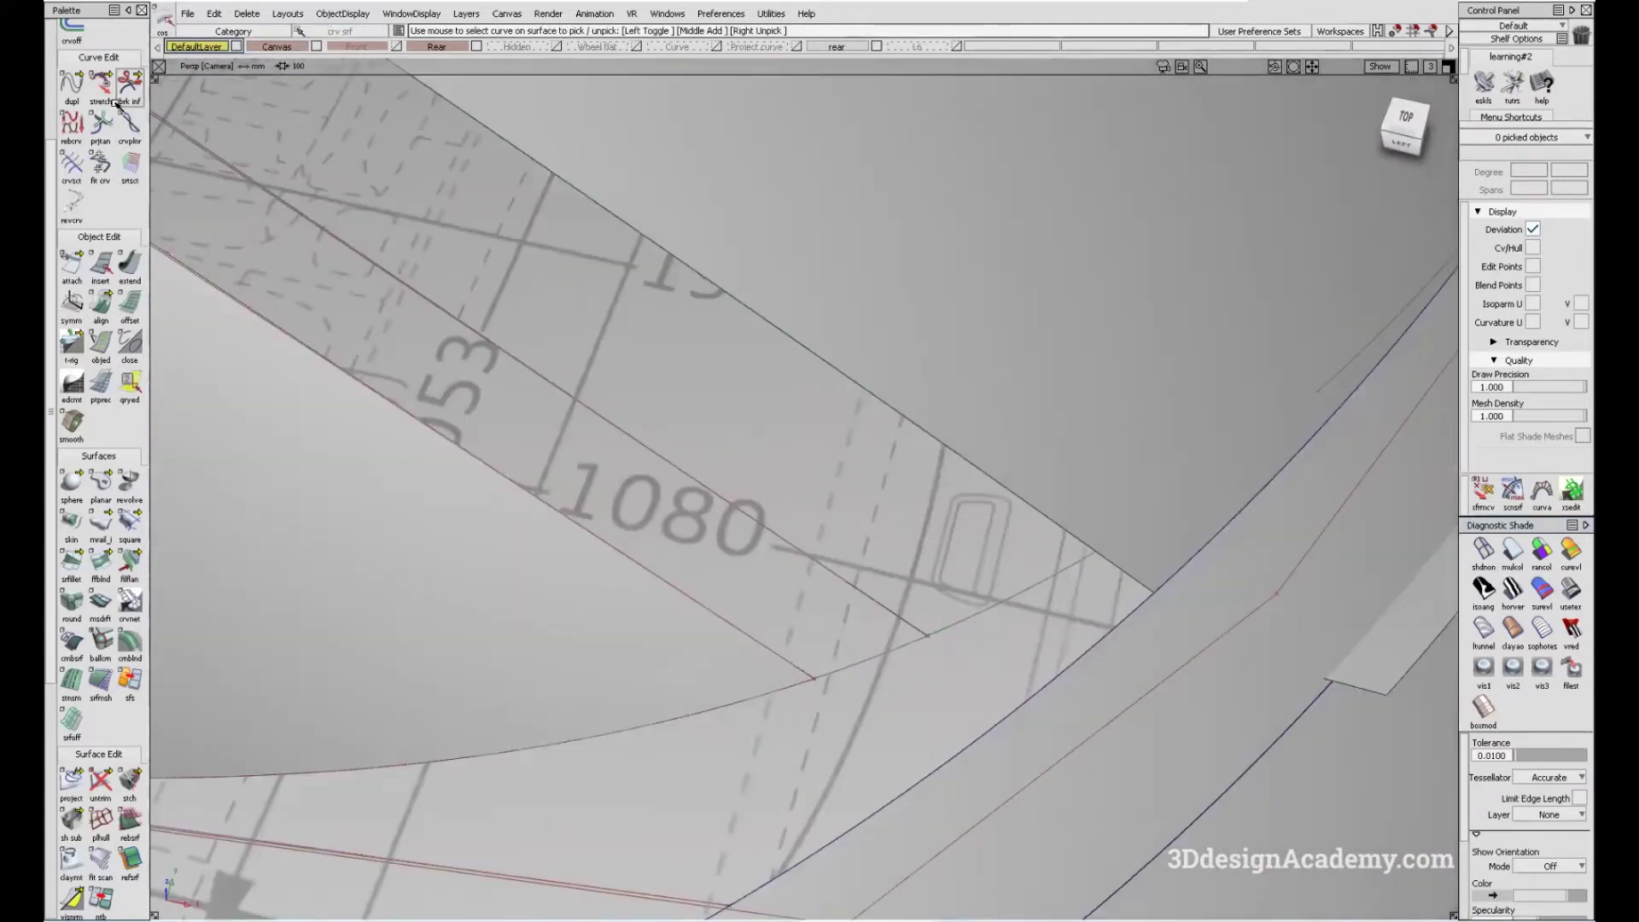
click(916, 628)
click(1409, 124)
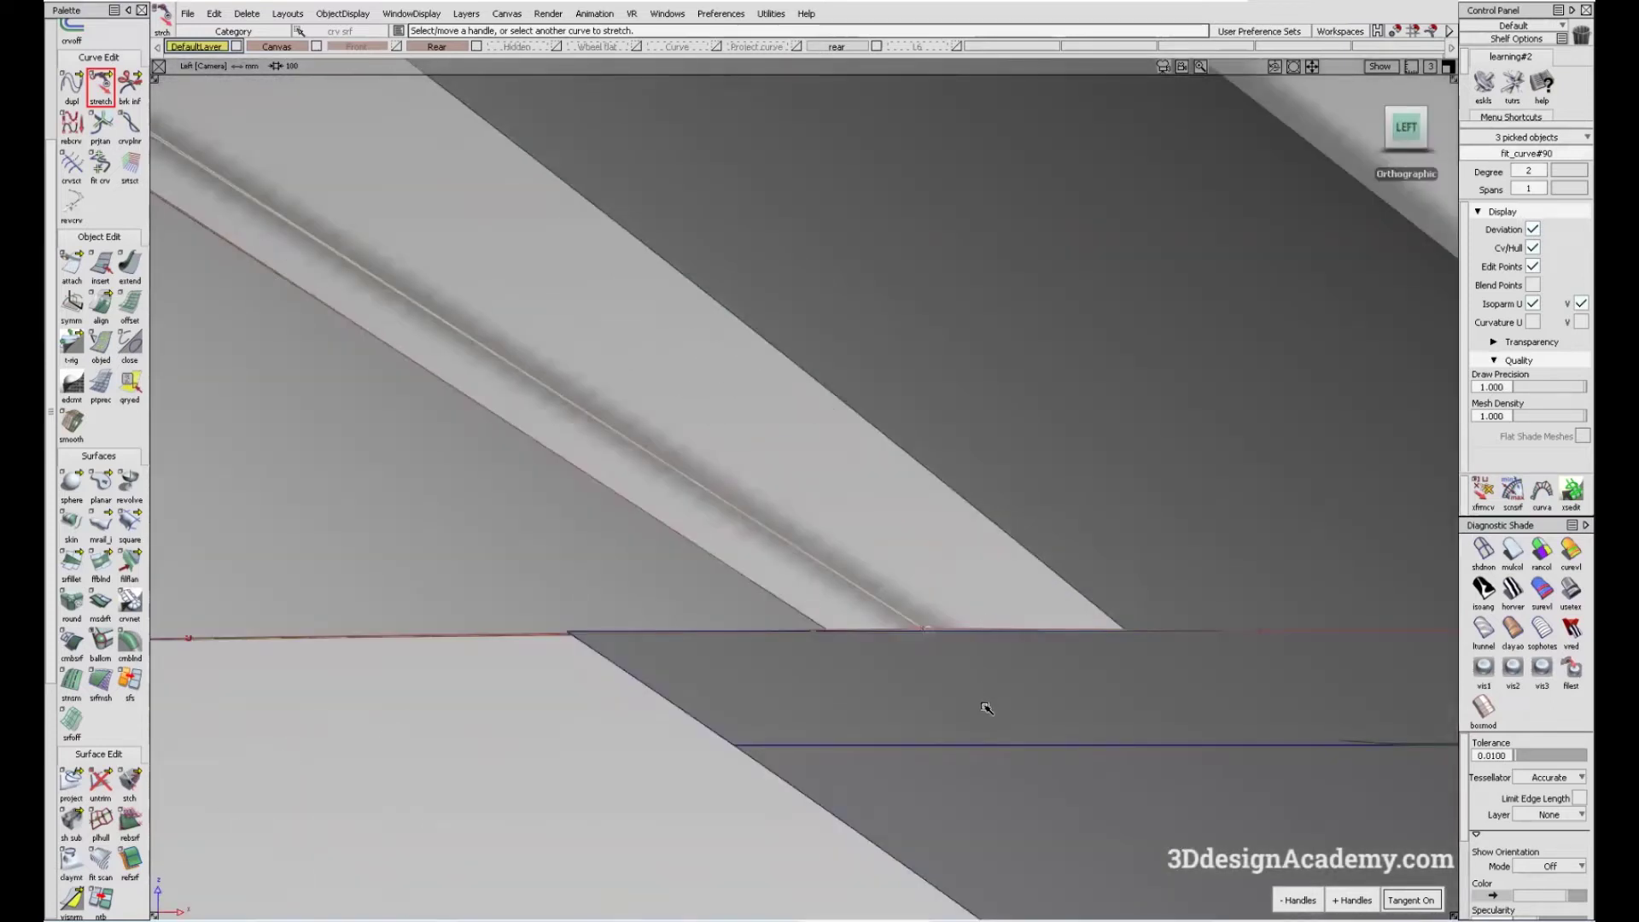
ctrl+shift+drag(986, 707, 1097, 551)
click(342, 14)
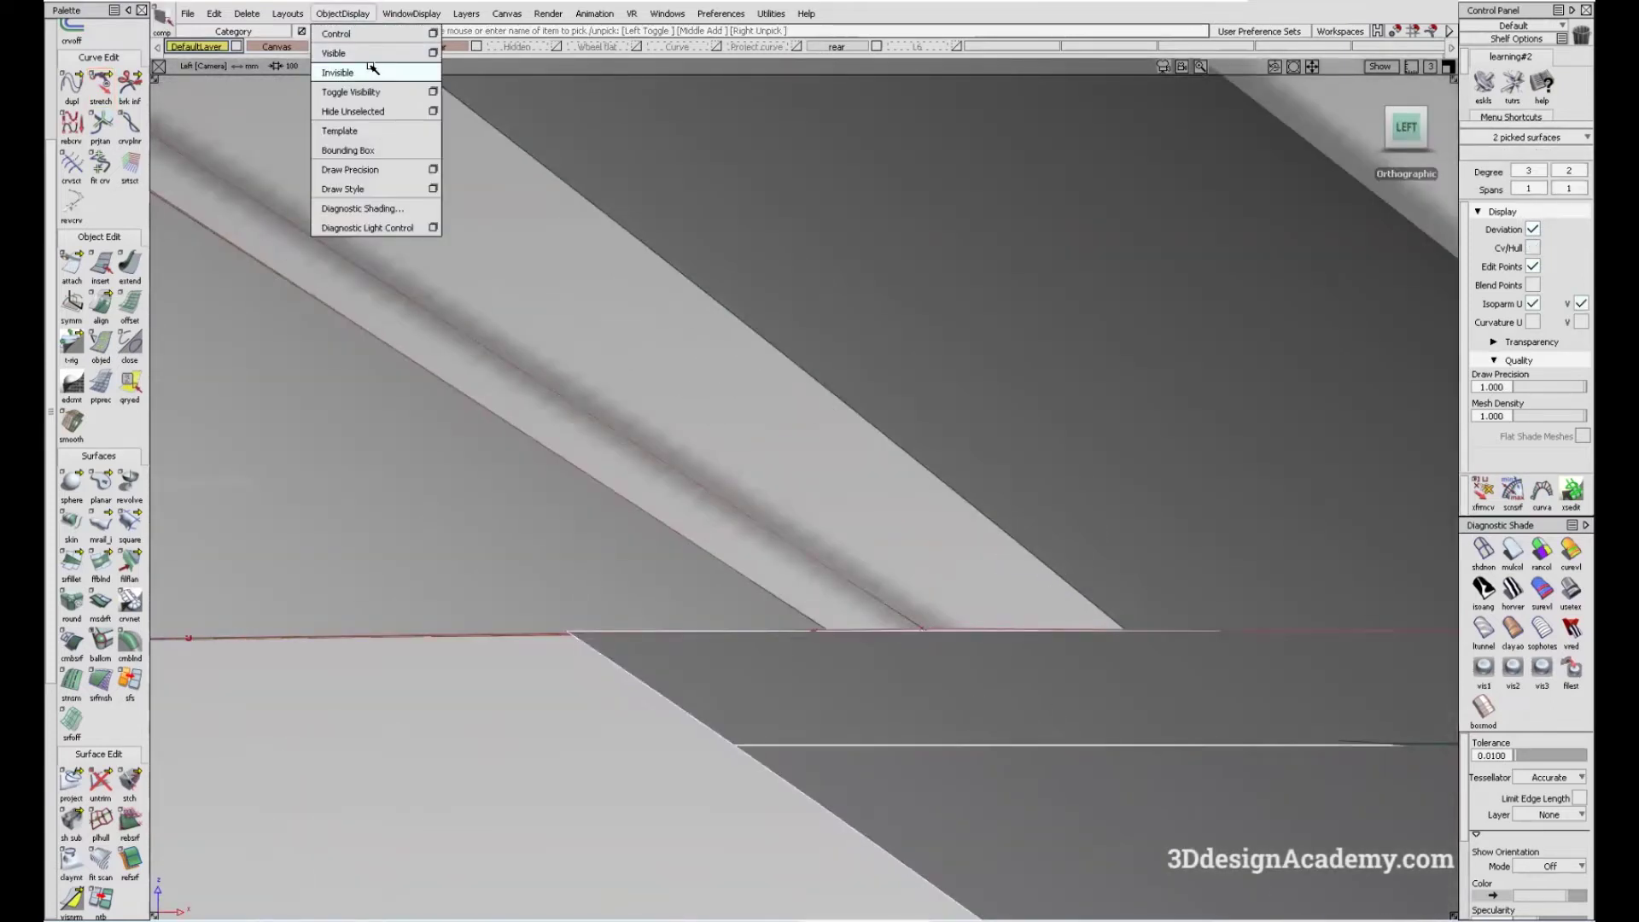
click(370, 71)
- Stretch the fitted curve's lower end to match the pillar line of the side and rear blueprints
click(101, 85)
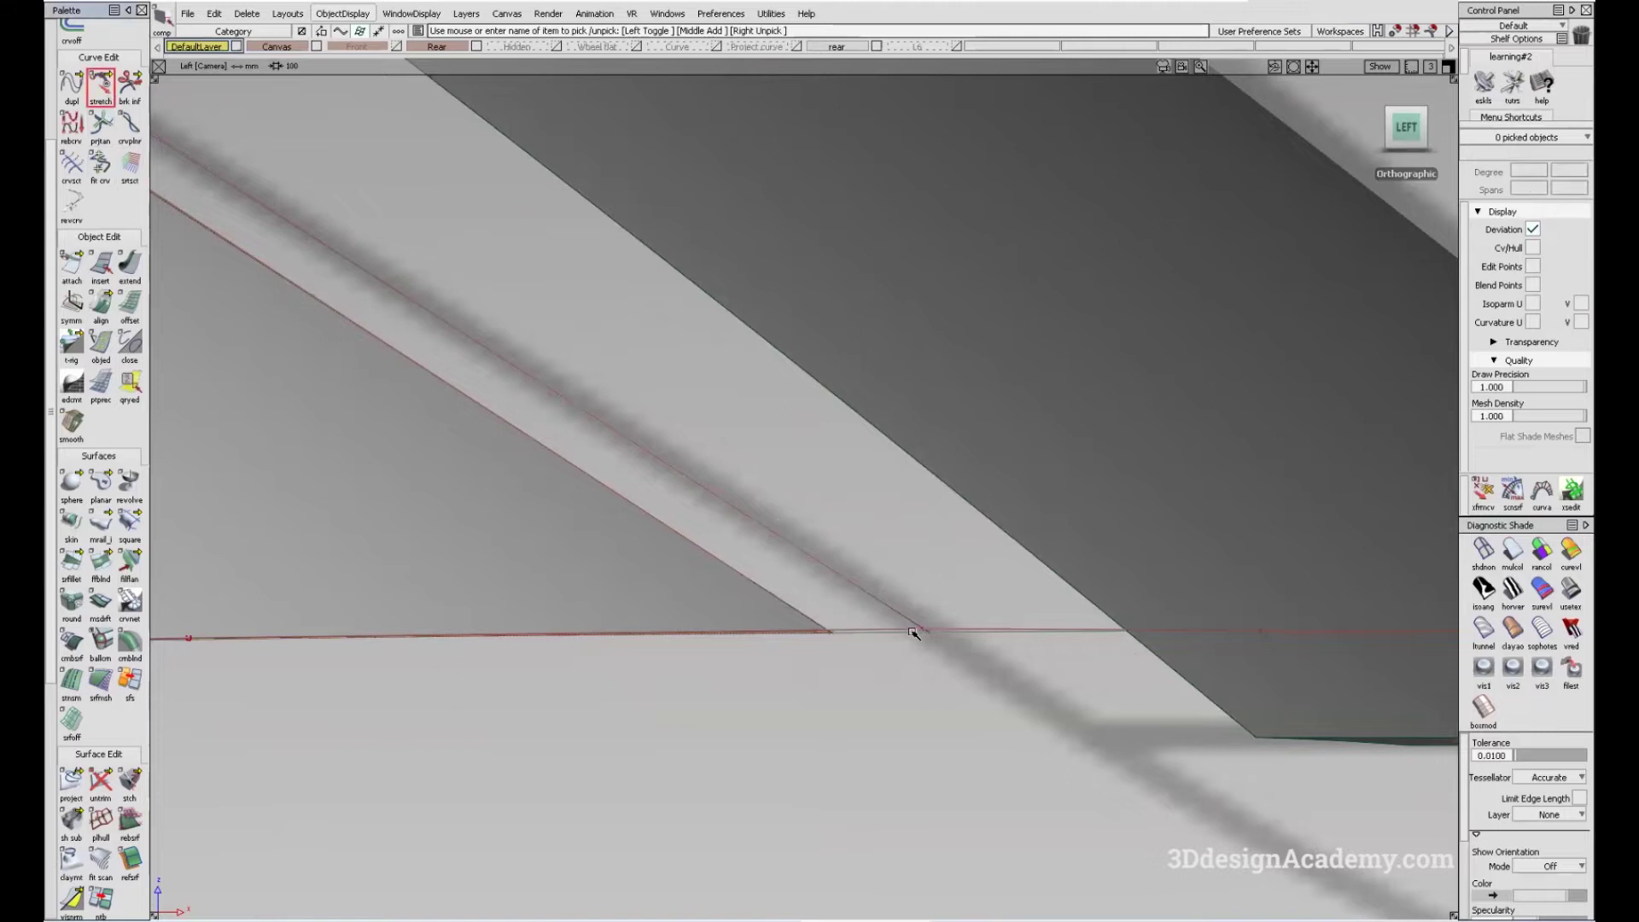
click(914, 624)
drag(936, 632, 951, 478)
alt+shift+right_drag(951, 478, 803, 270)
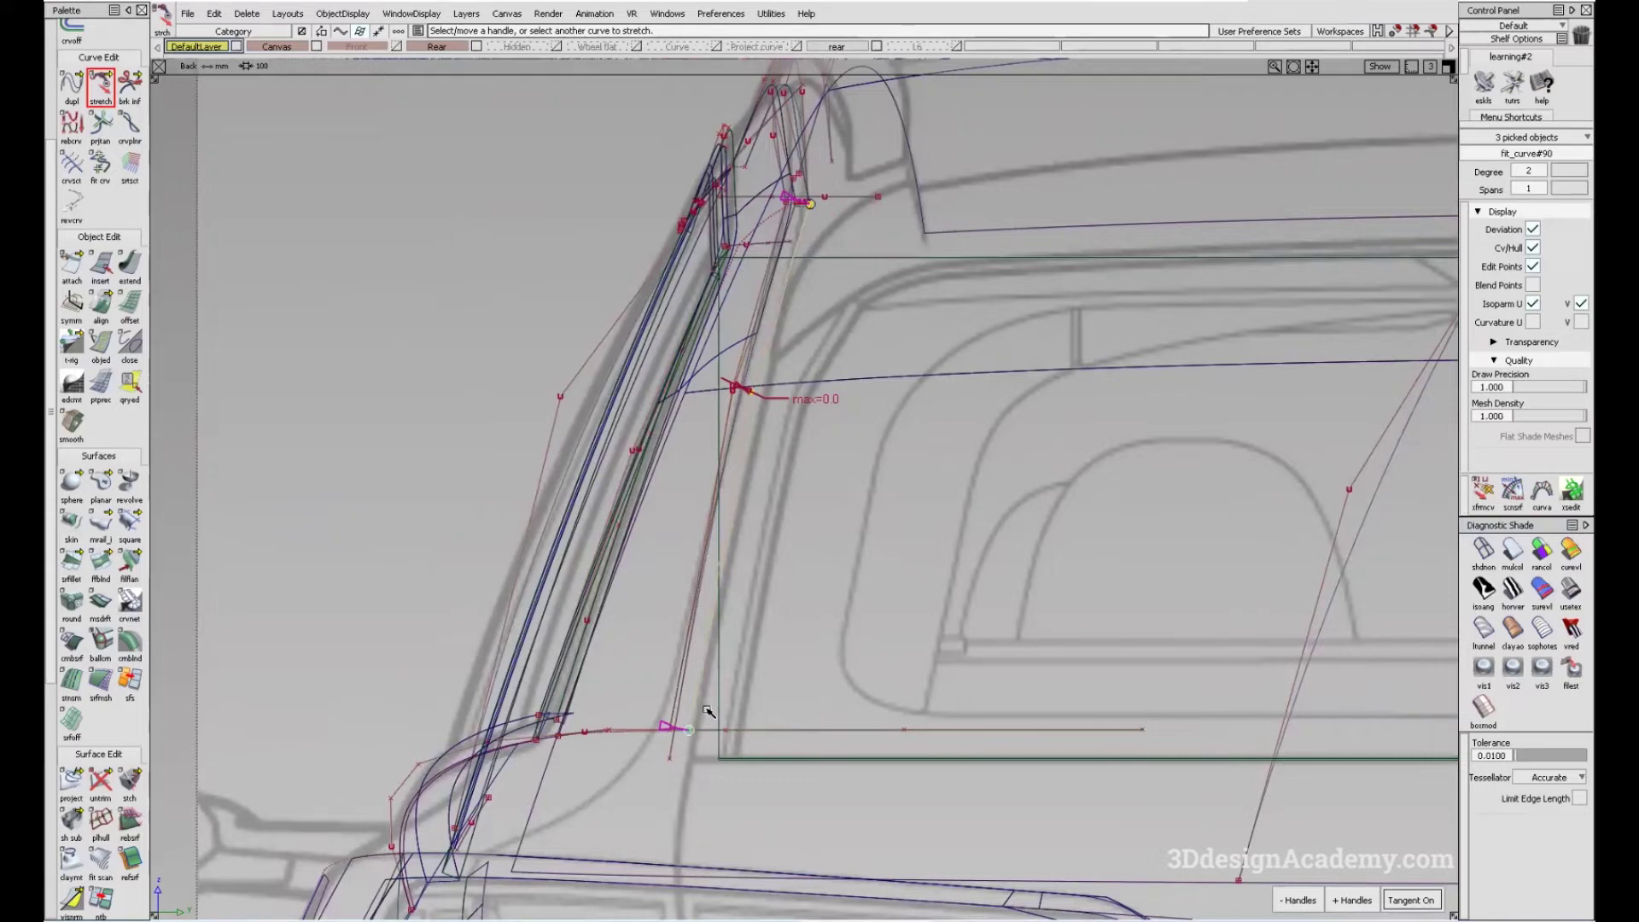
alt+shift+drag(707, 711, 956, 644)
scroll(918, 721, up, 5)
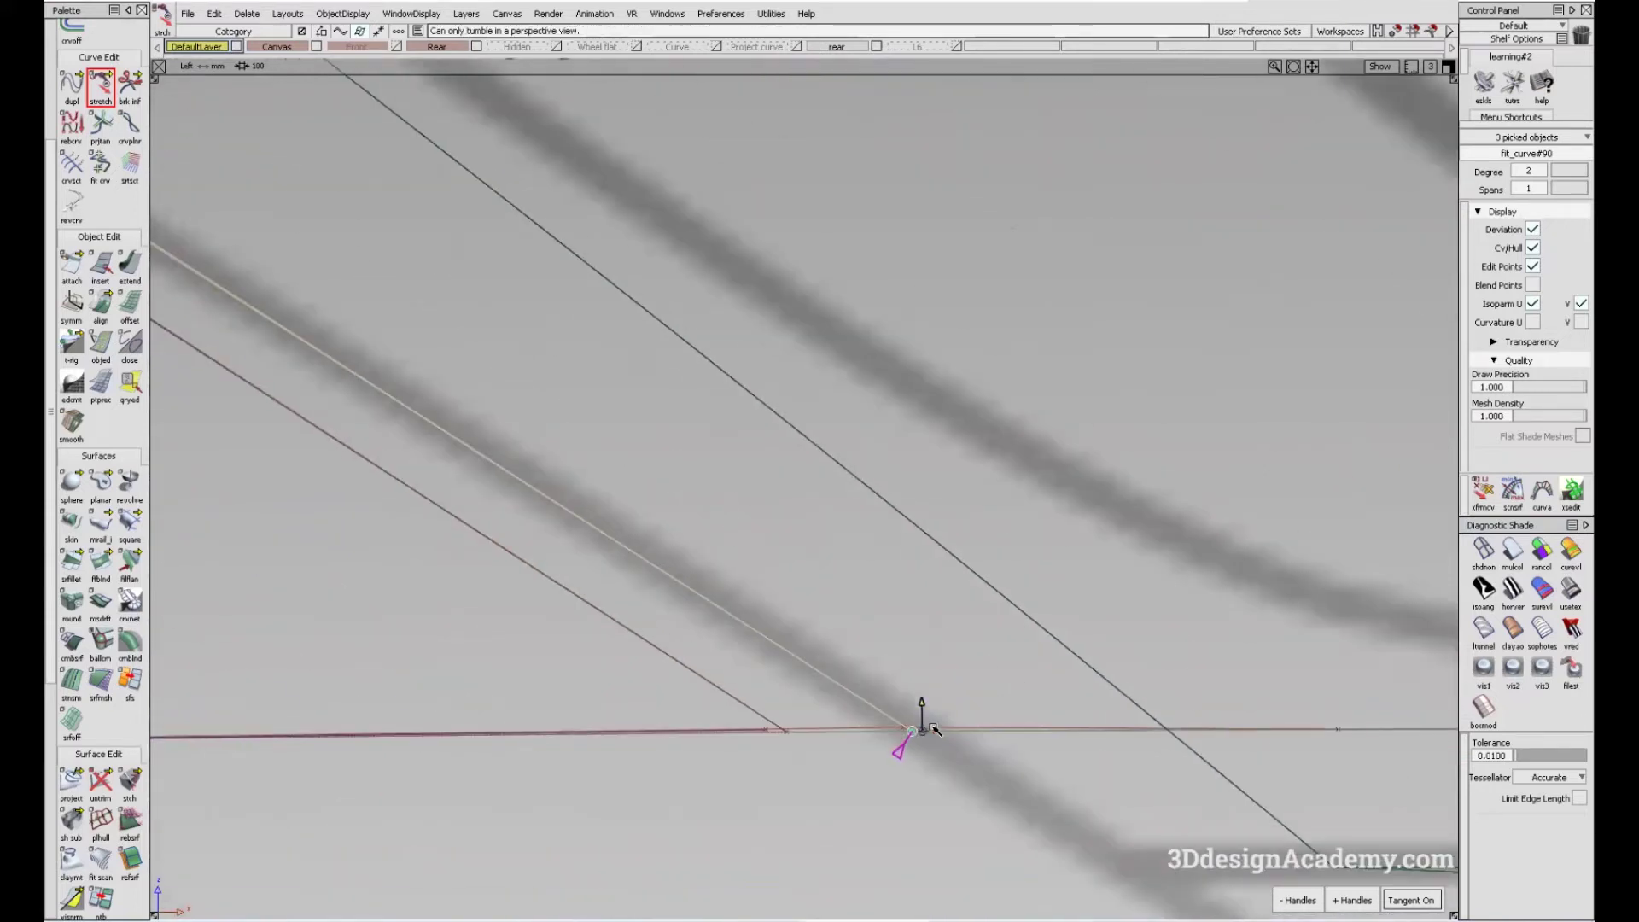
drag(925, 727, 932, 732)
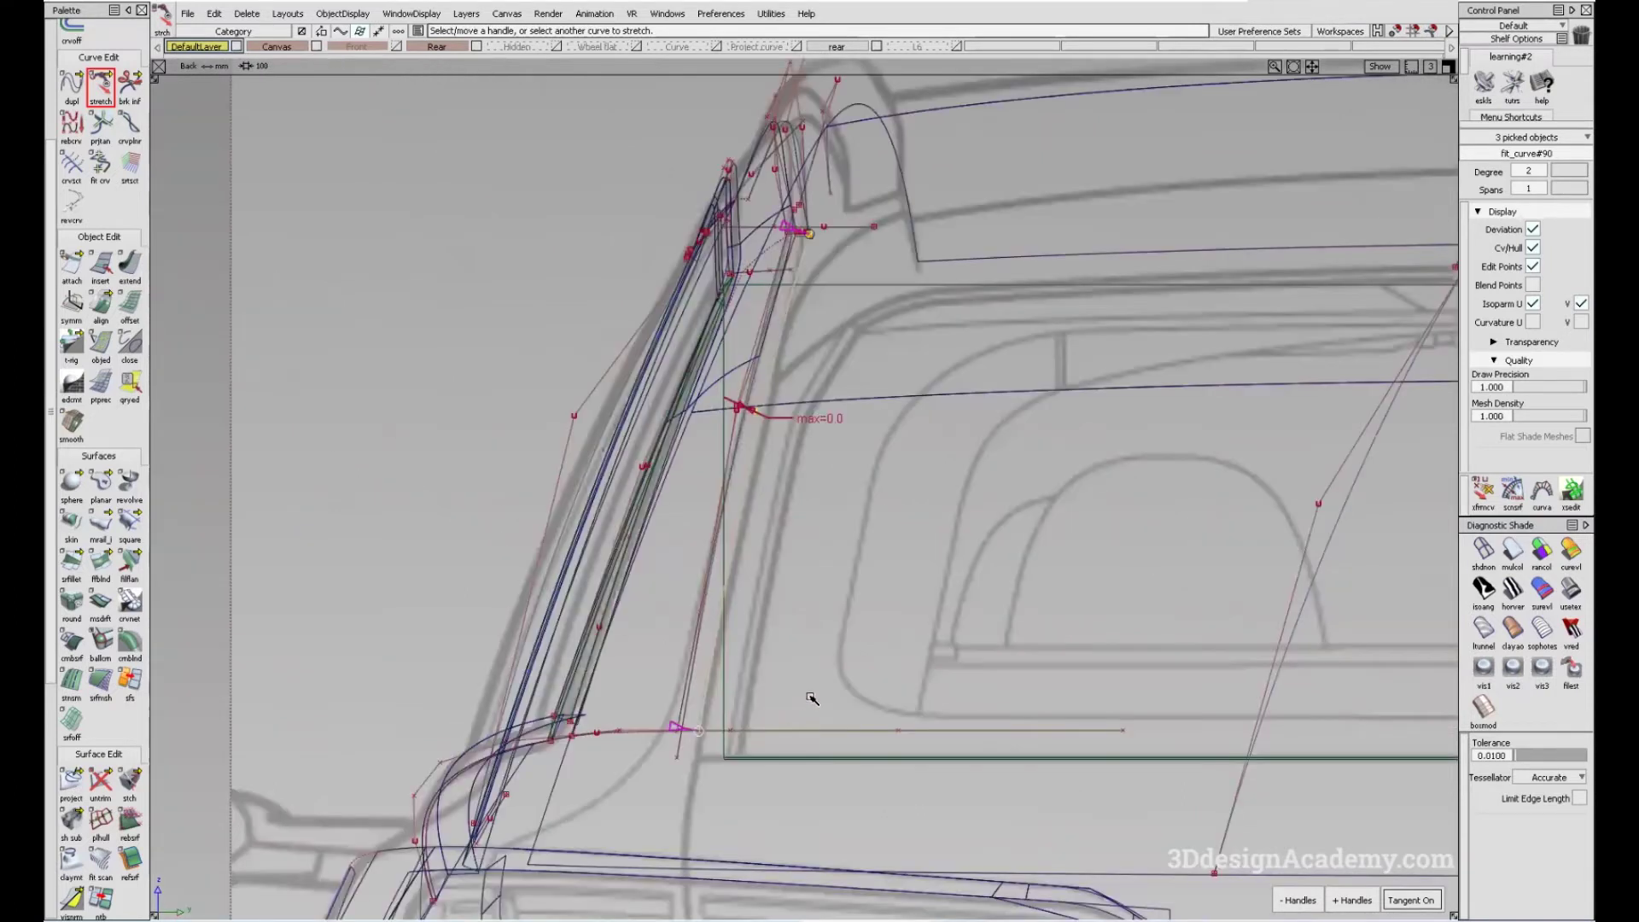
- Examine the stretched curve against the rear and side blueprints and around the shaded pillar corner in perspective
alt+shift+middle_drag(811, 695, 768, 643)
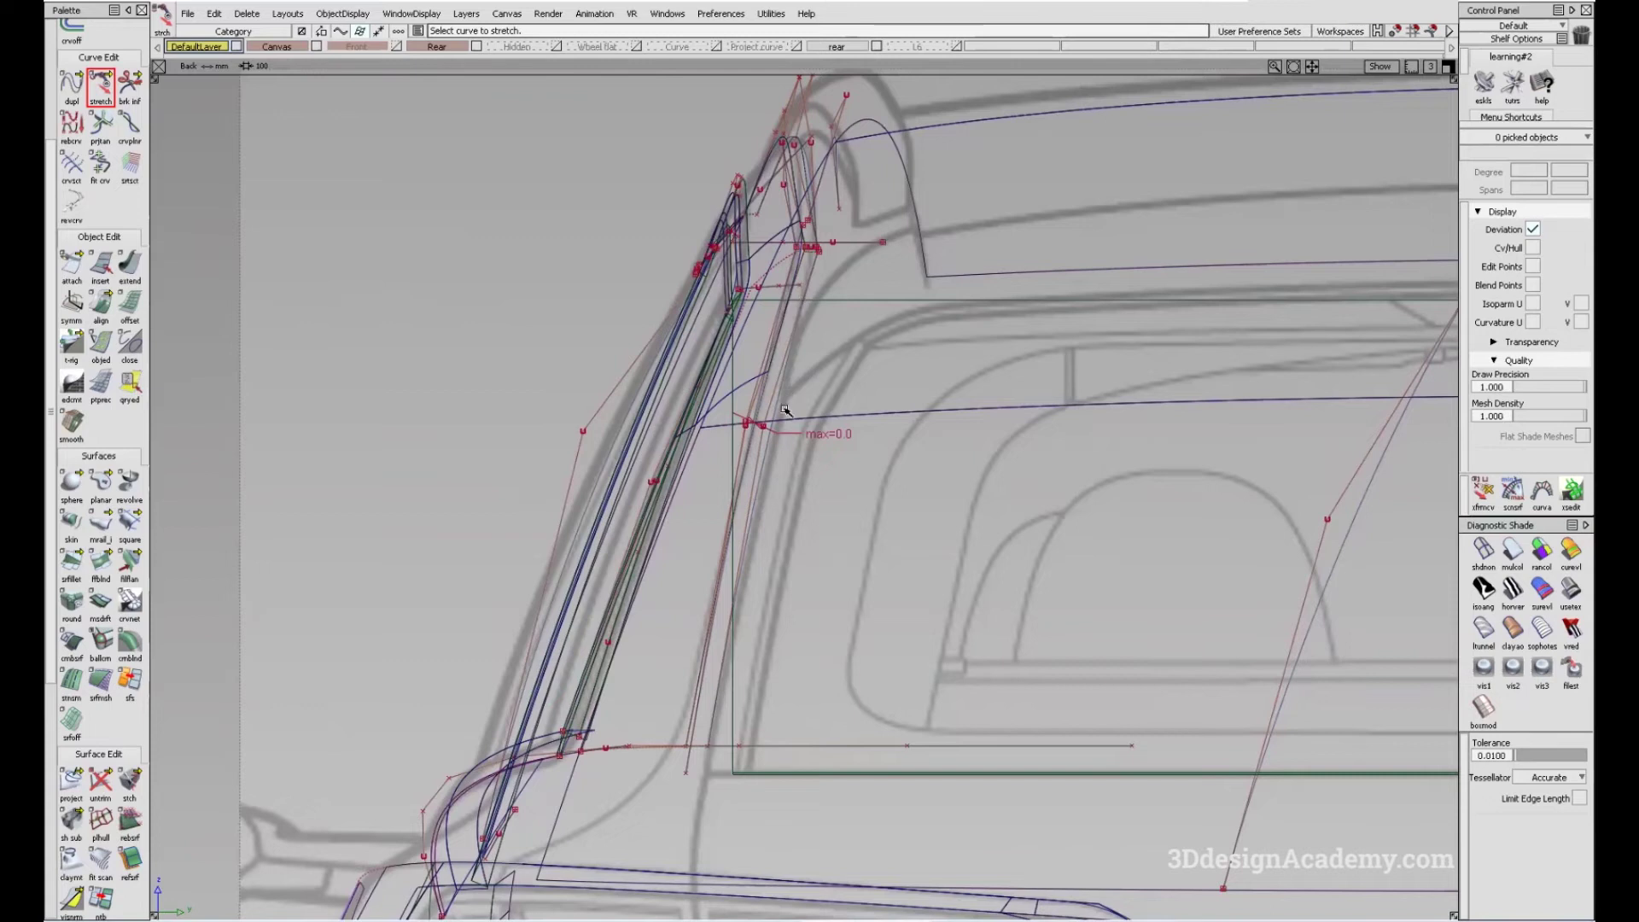
click(738, 457)
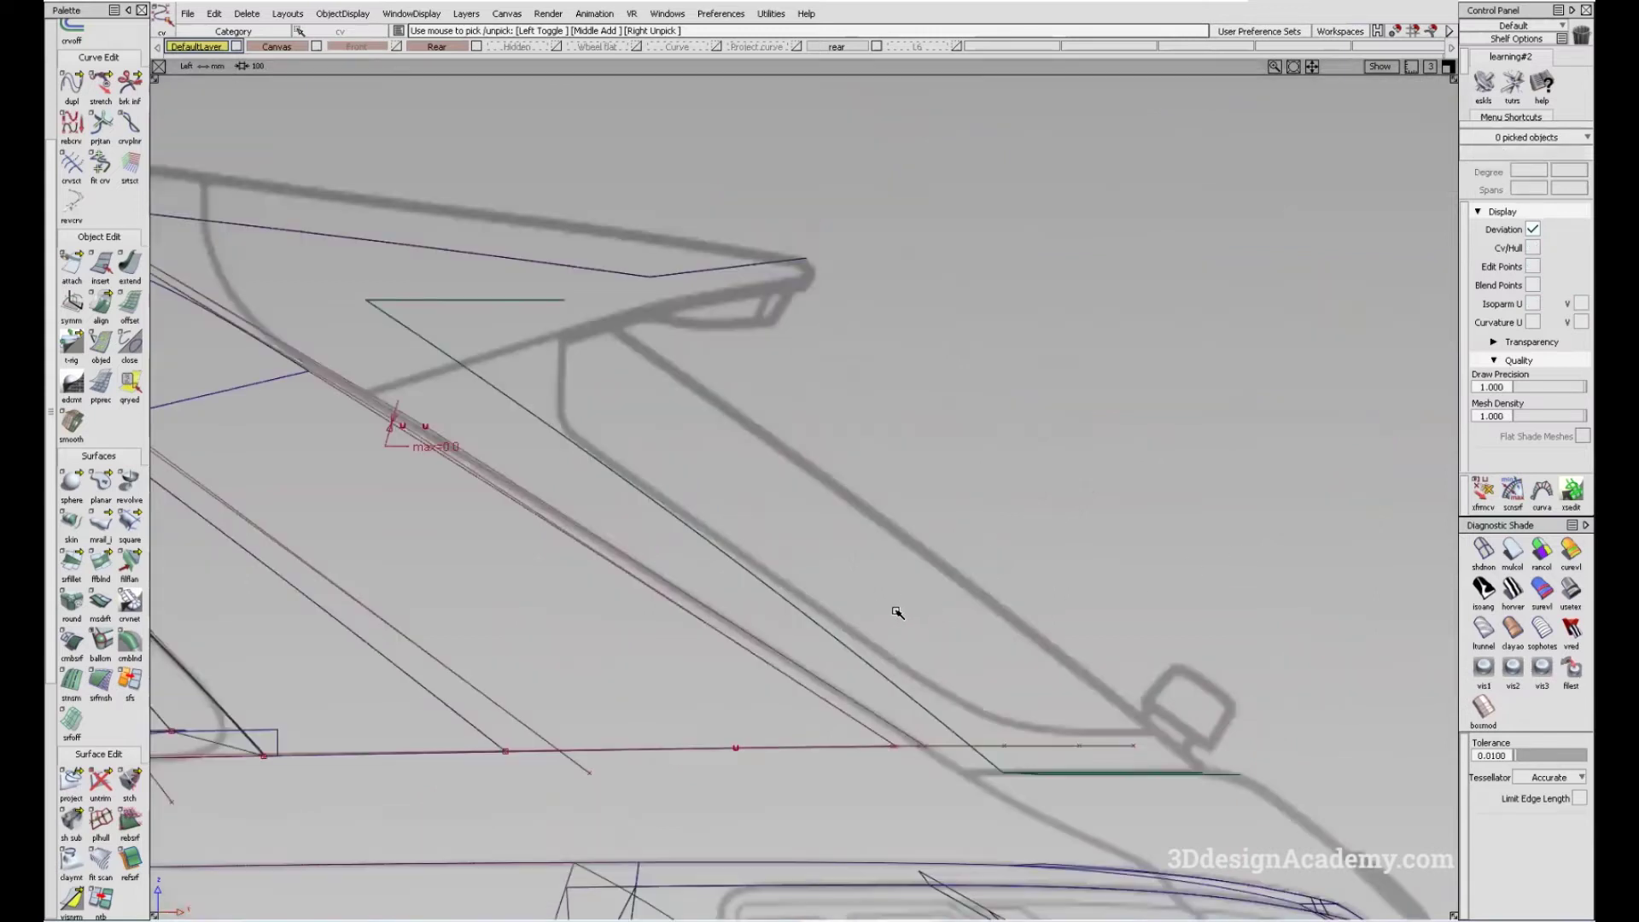
alt+shift+middle_drag(889, 611, 834, 593)
alt+shift+middle_drag(622, 502, 620, 544)
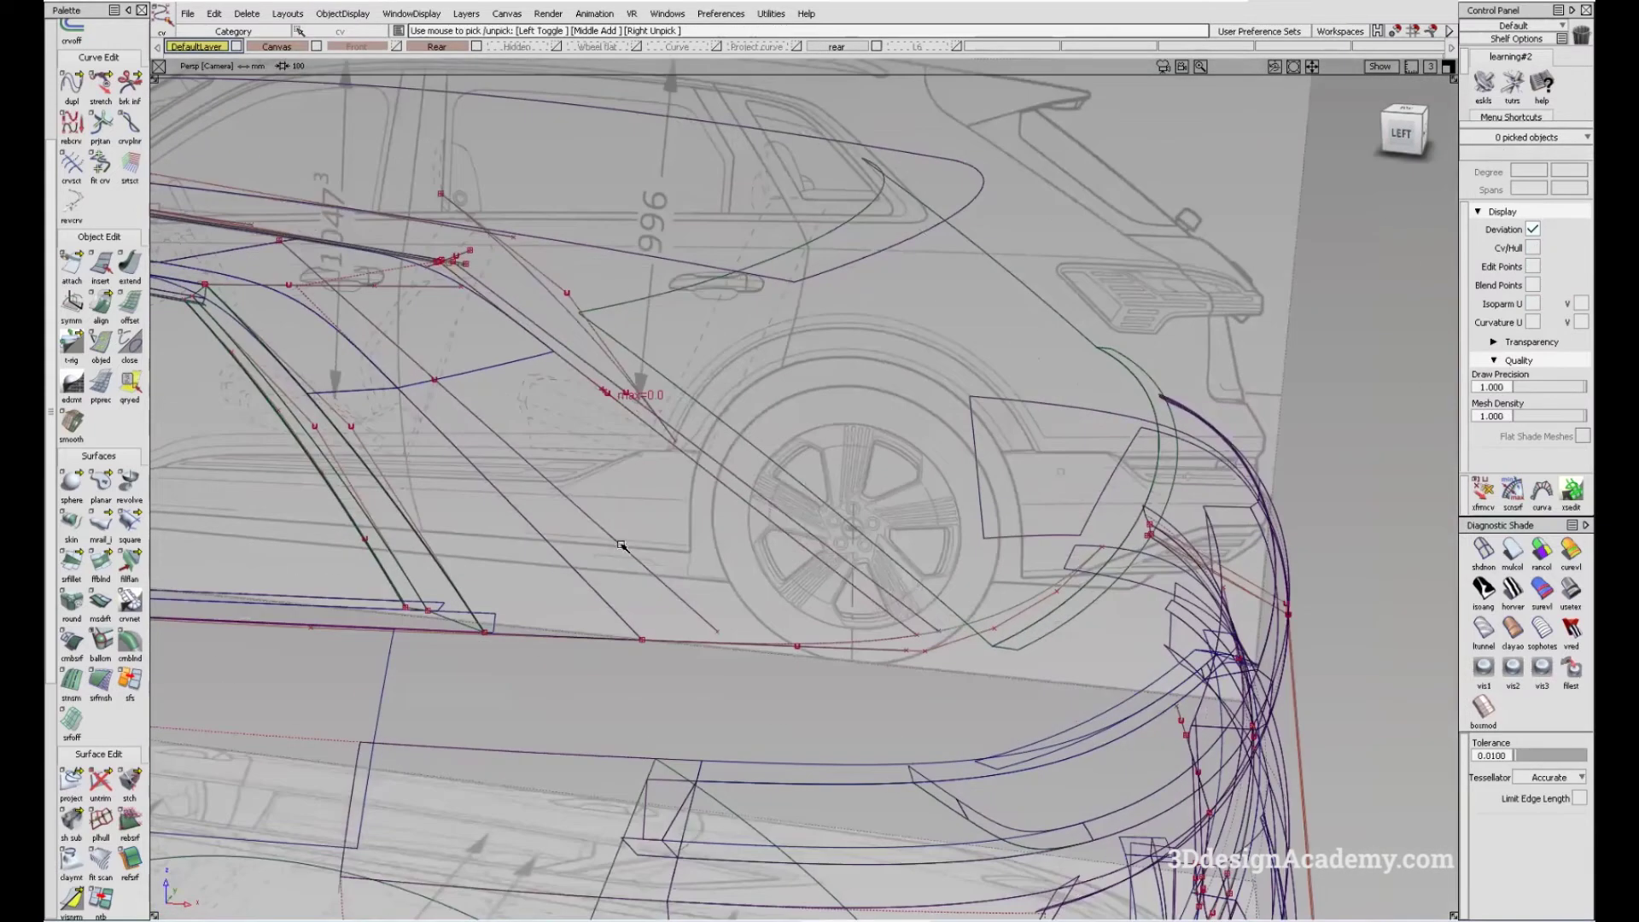
click(1495, 549)
alt+shift+drag(547, 367, 469, 332)
alt+shift+drag(407, 256, 388, 359)
click(100, 778)
mouse_move(669, 615)
alt+shift+mouse_down()
mouse_move(684, 596)
mouse_move(658, 632)
alt+shift+mouse_up()
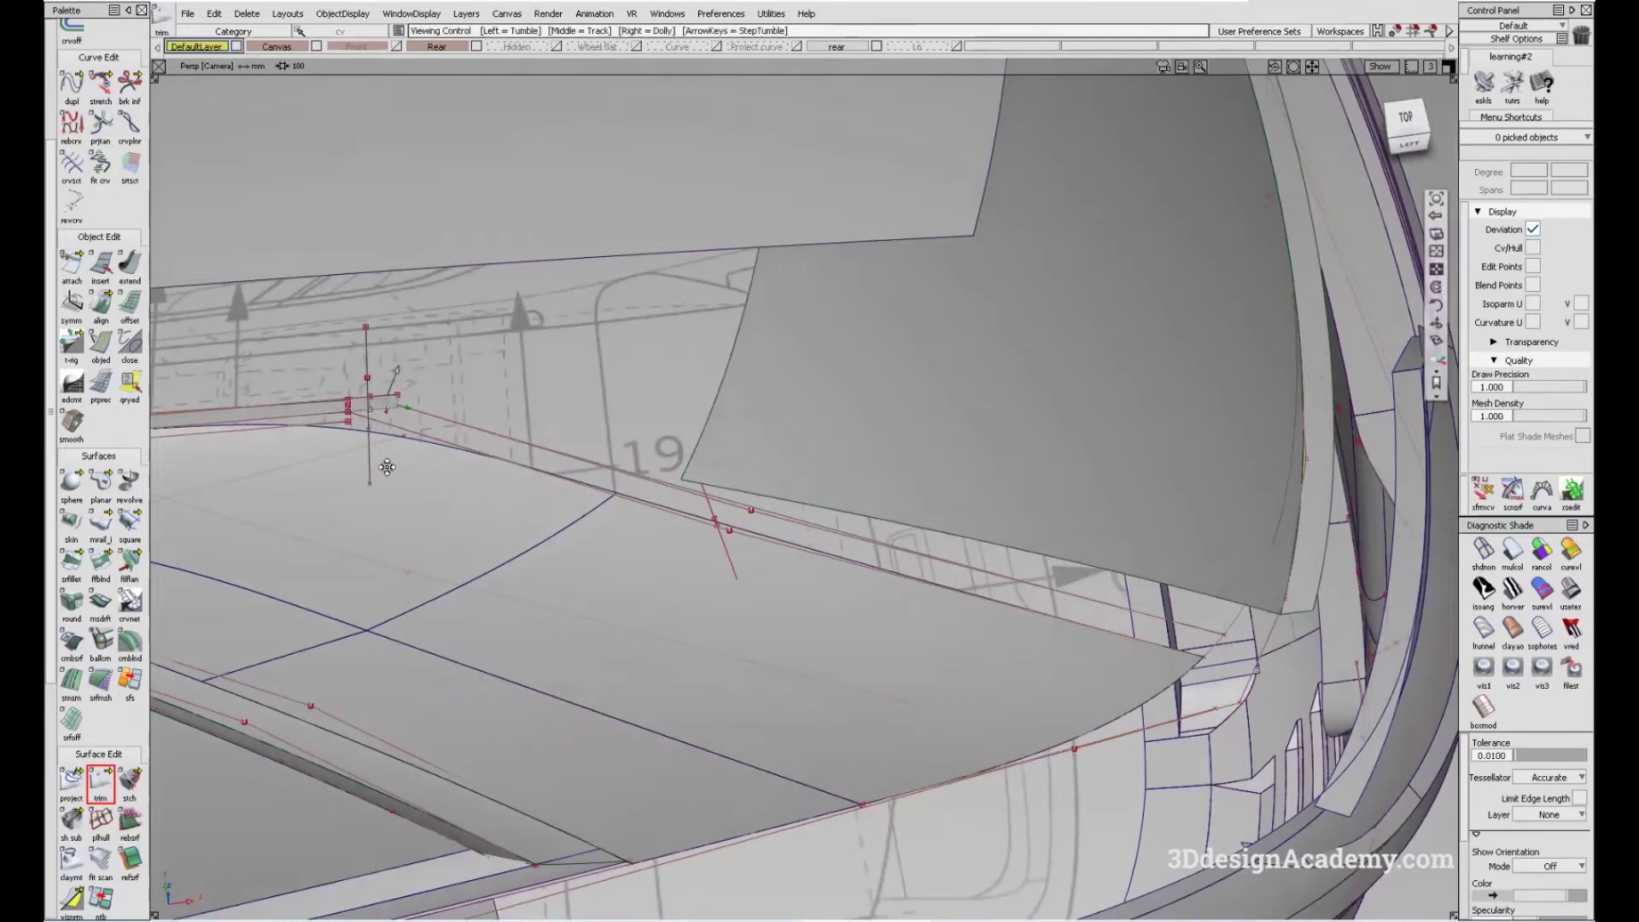
alt+shift+drag(386, 466, 403, 466)
click(108, 529)
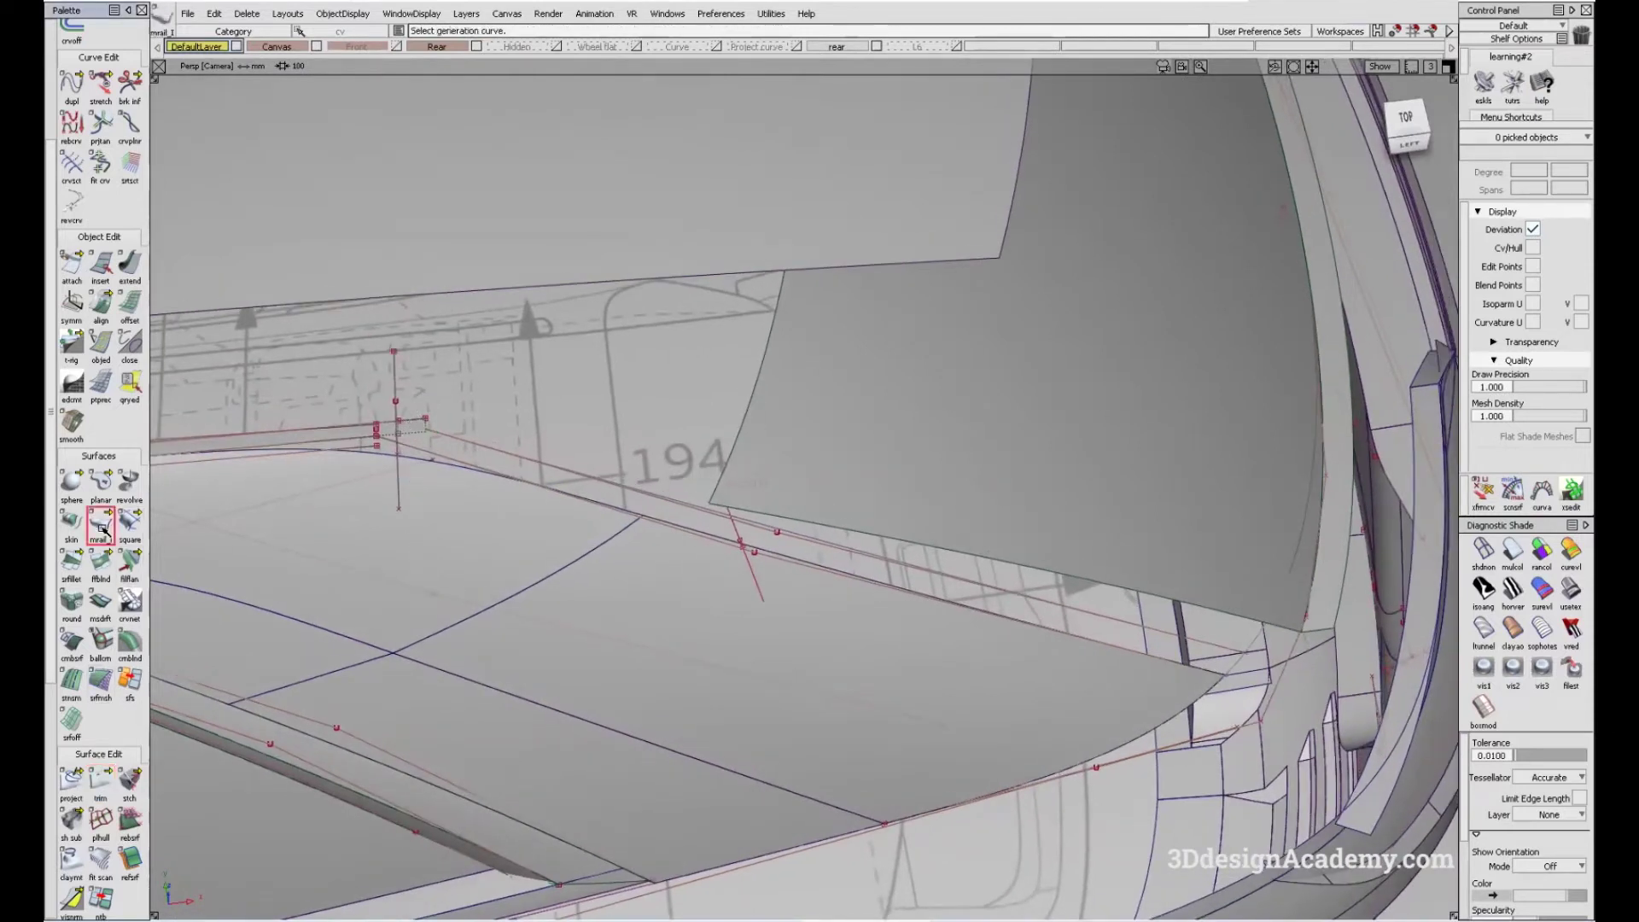
click(473, 461)
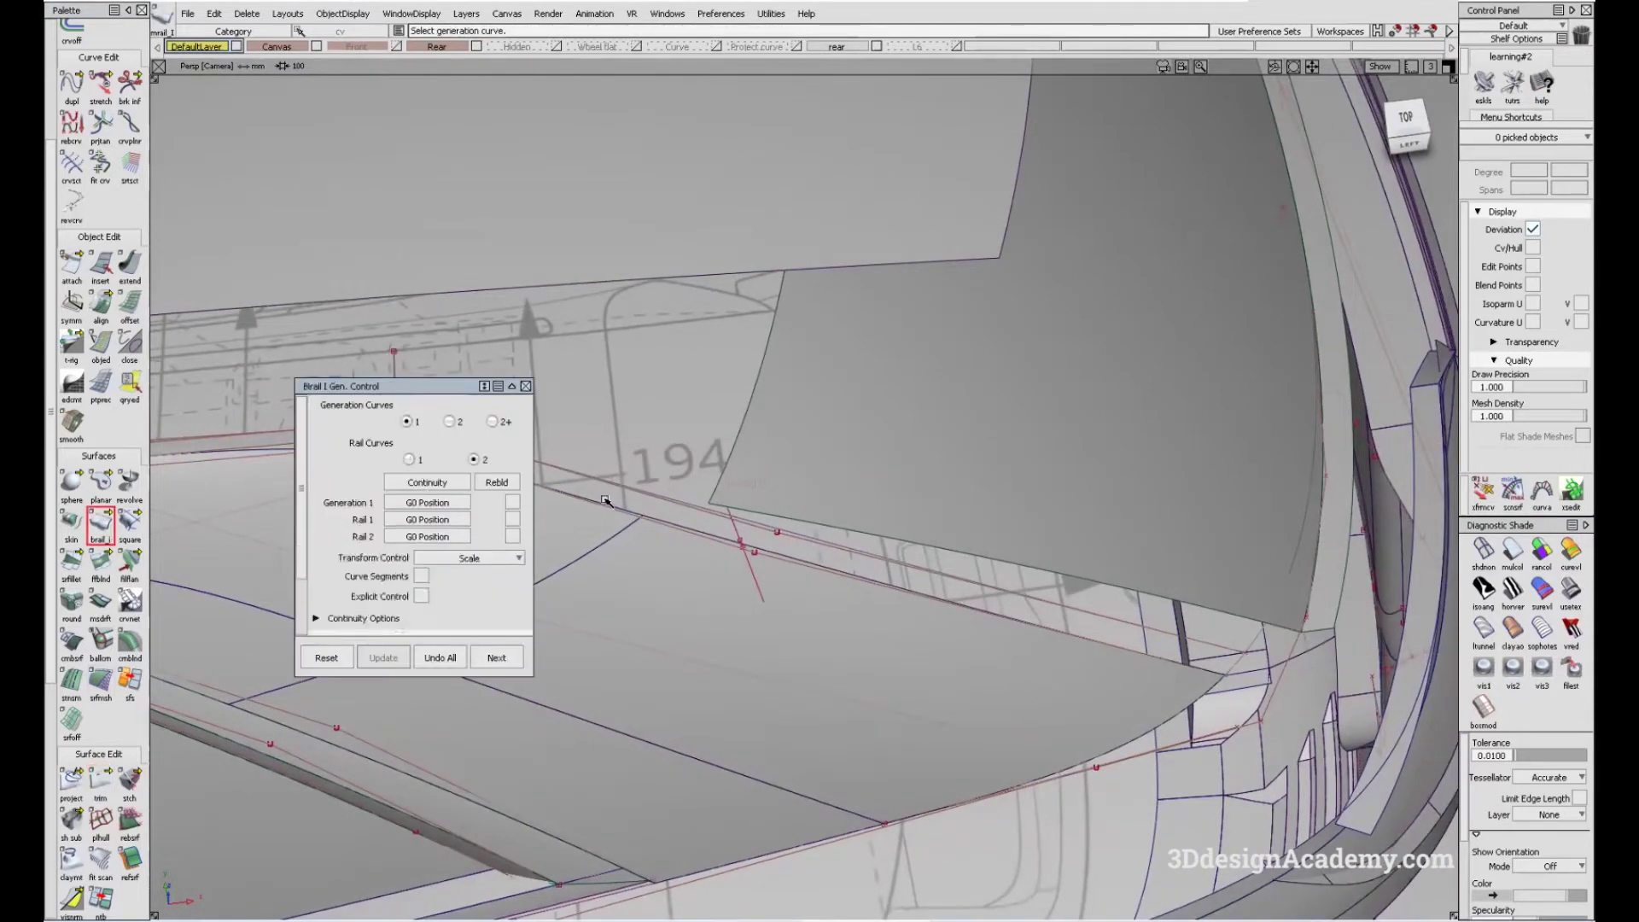
click(603, 502)
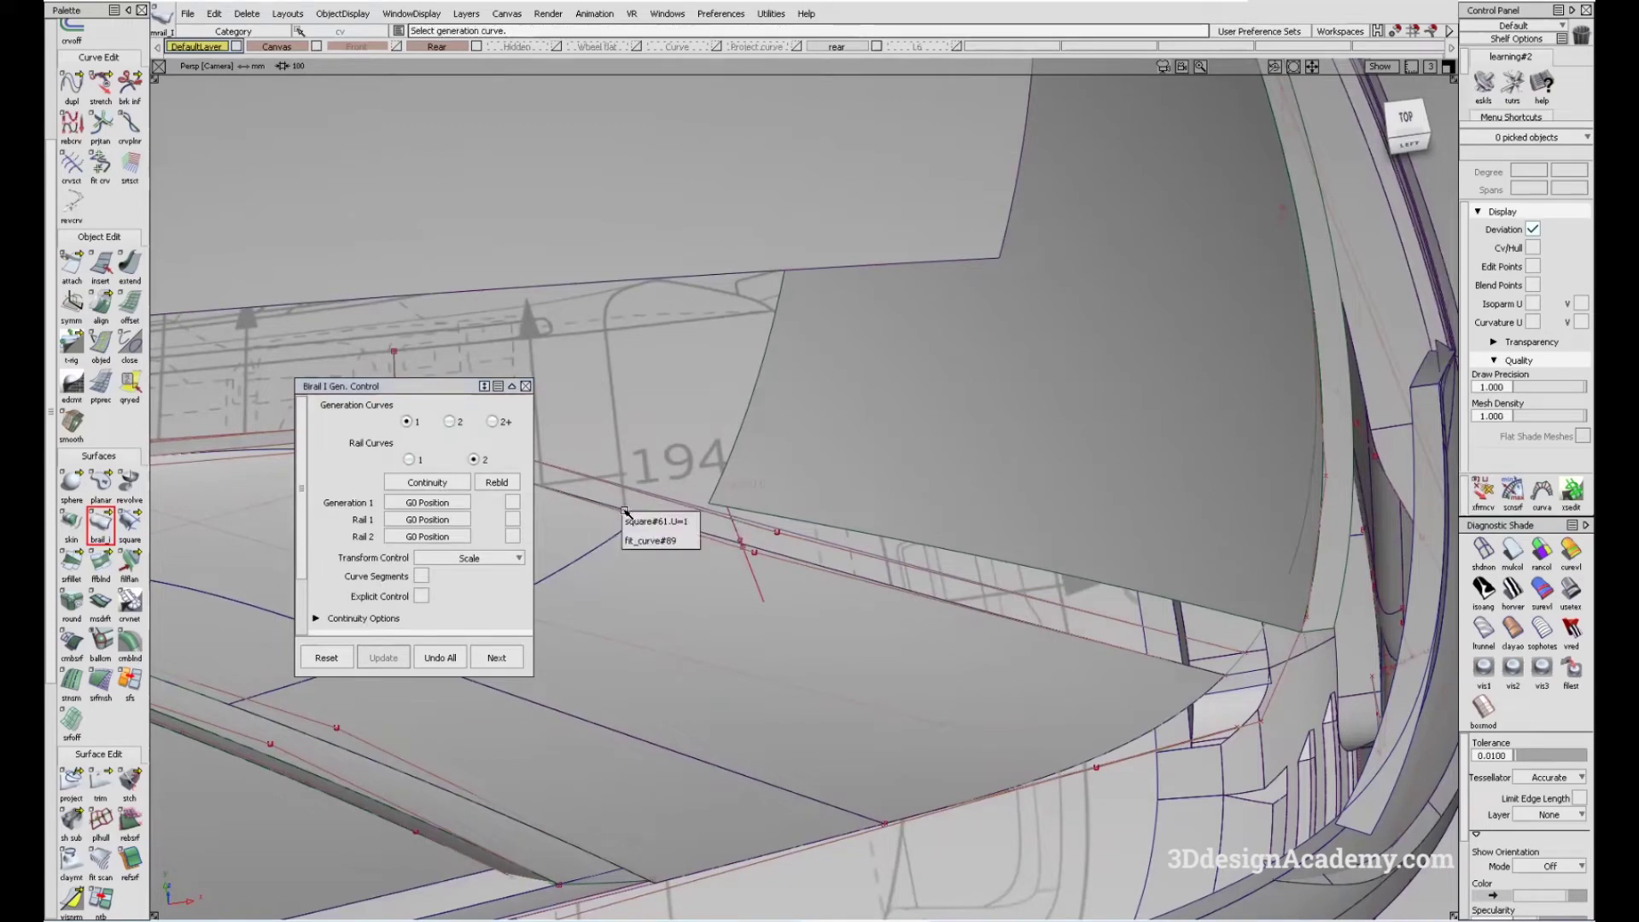
click(649, 521)
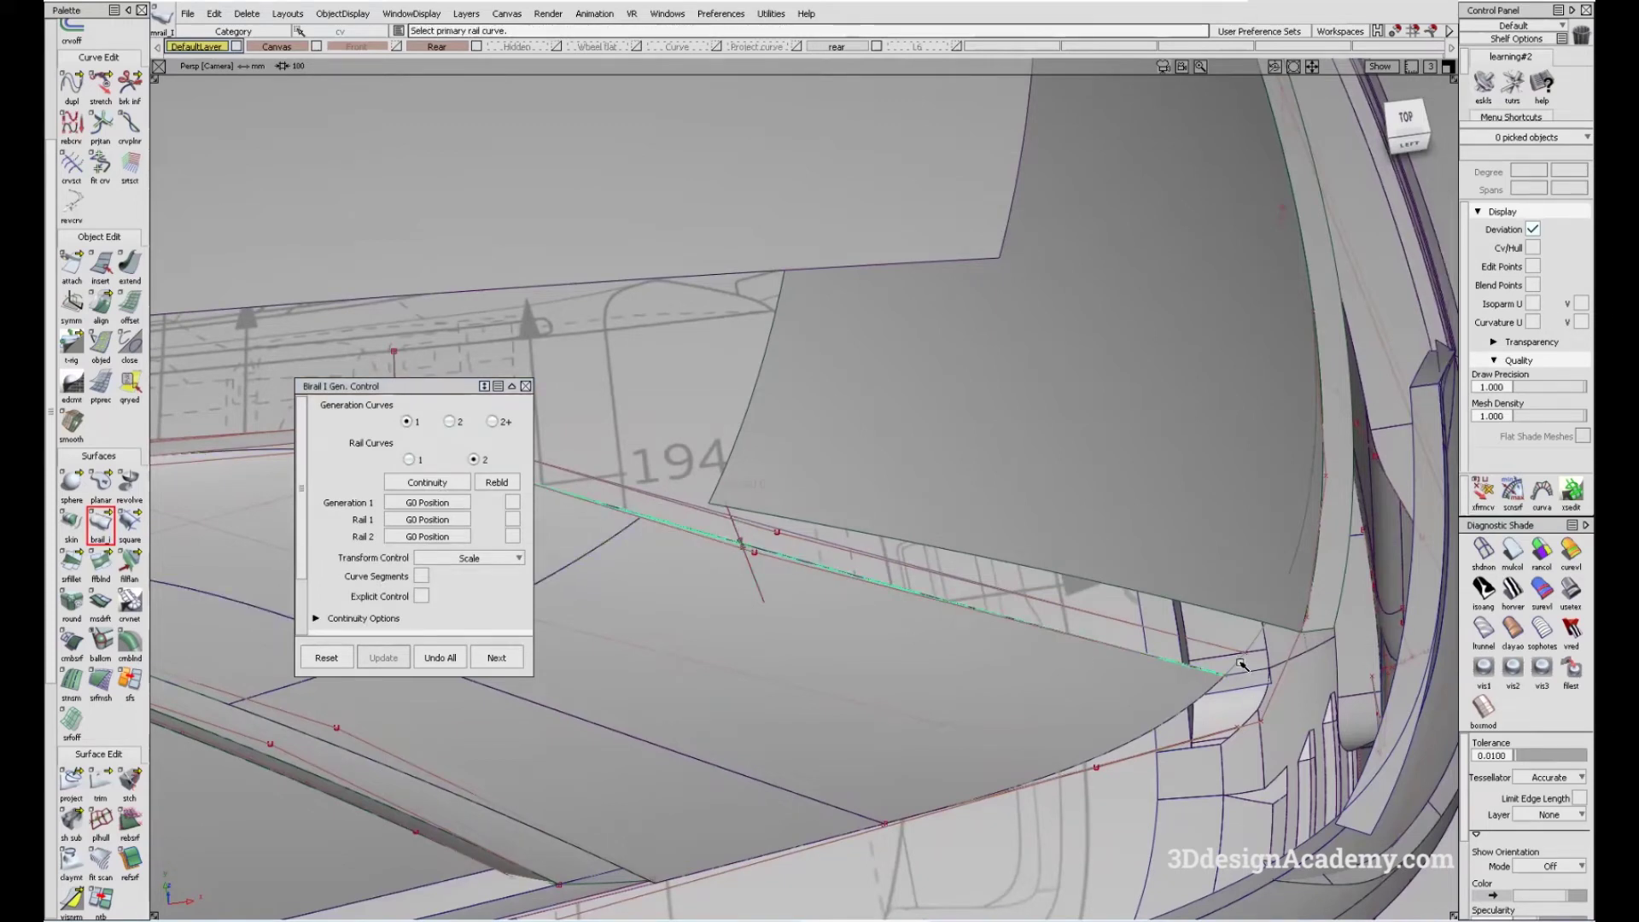
alt+shift+drag(962, 641, 762, 571)
mouse_move(666, 499)
alt+shift+mouse_down()
mouse_move(811, 475)
mouse_move(739, 523)
mouse_move(773, 508)
mouse_move(766, 548)
alt+shift+mouse_up()
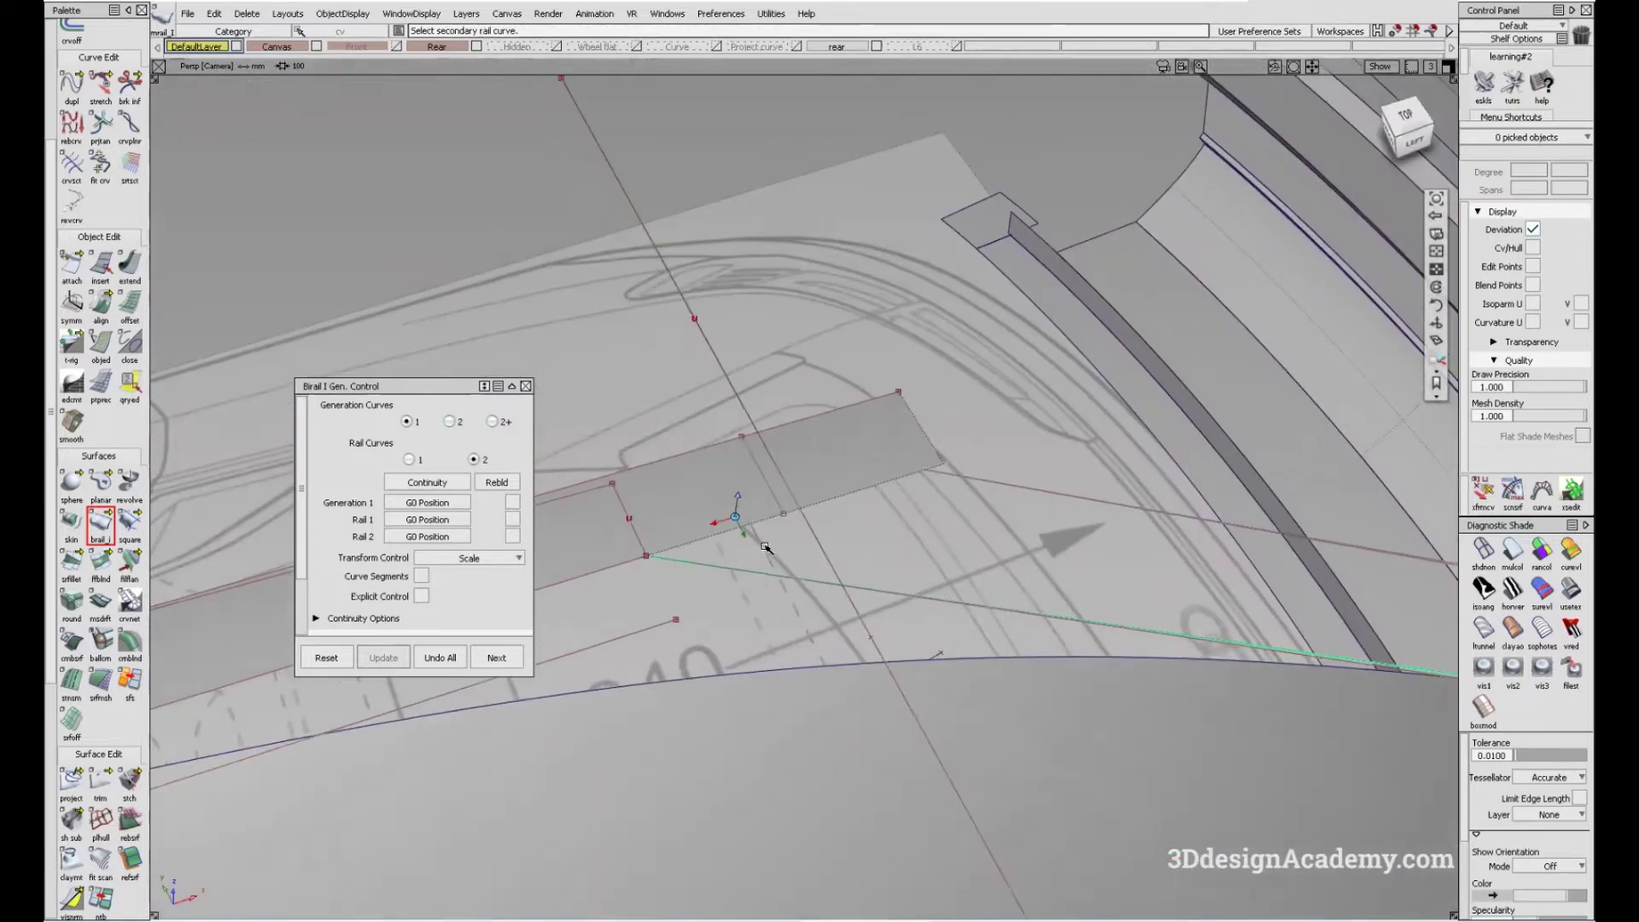
click(760, 537)
alt+shift+drag(760, 538, 713, 603)
- Build a one-rail surface by sweeping the curve at the pillar's lower end along the side surface's upper edge
click(70, 536)
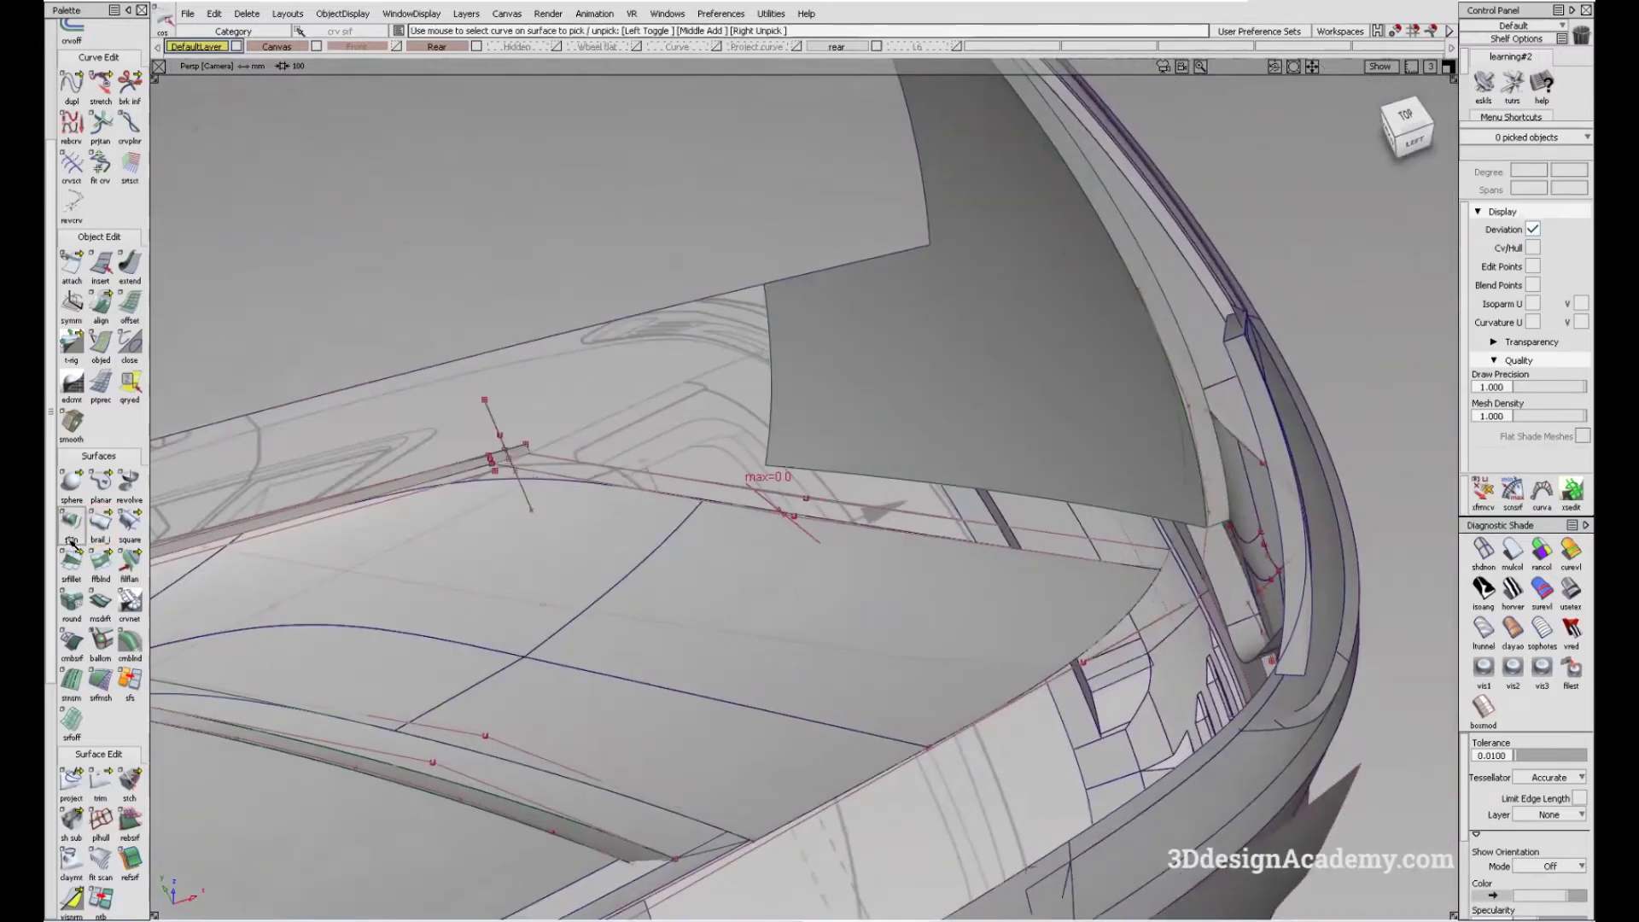
click(102, 521)
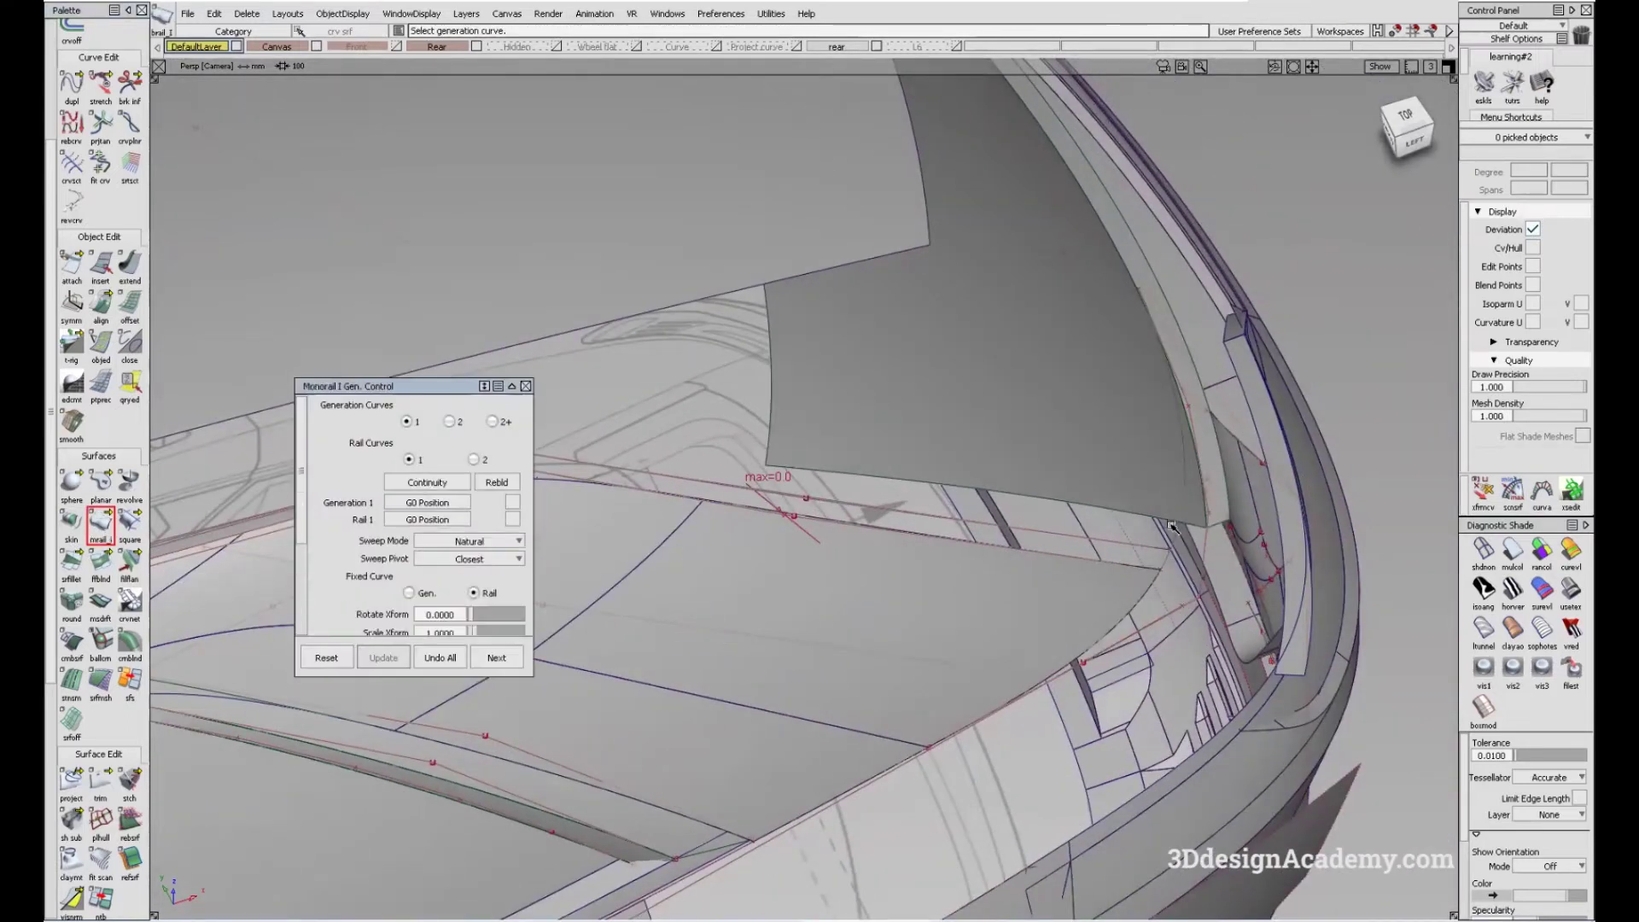
click(1164, 565)
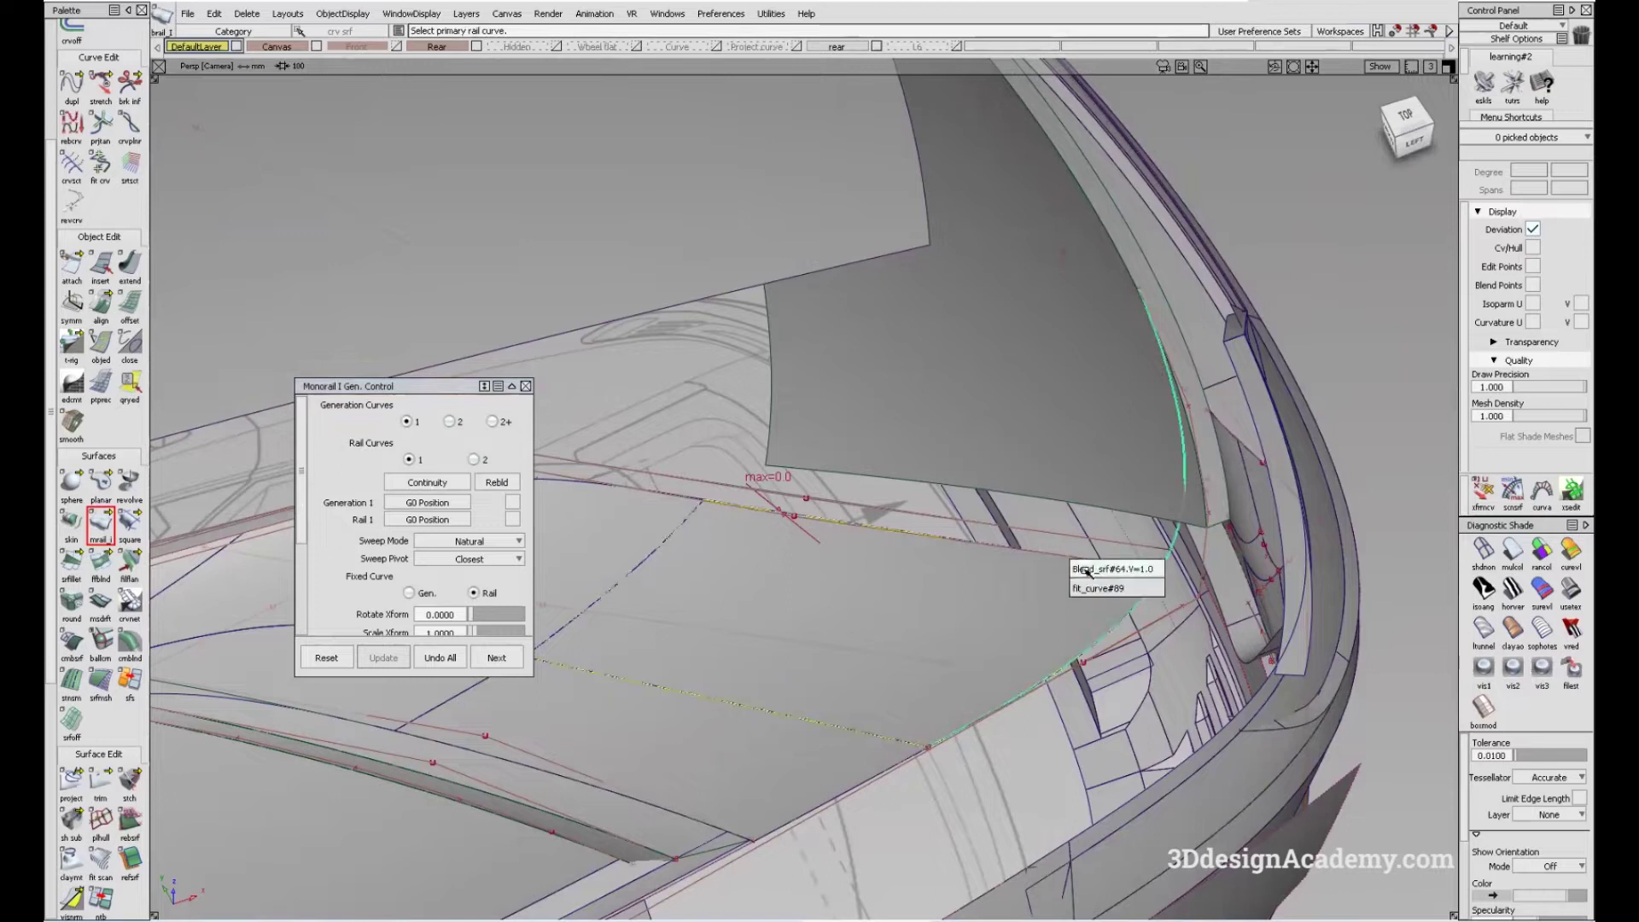
click(1069, 561)
alt+shift+drag(1016, 560, 799, 536)
alt+shift+drag(708, 487, 982, 442)
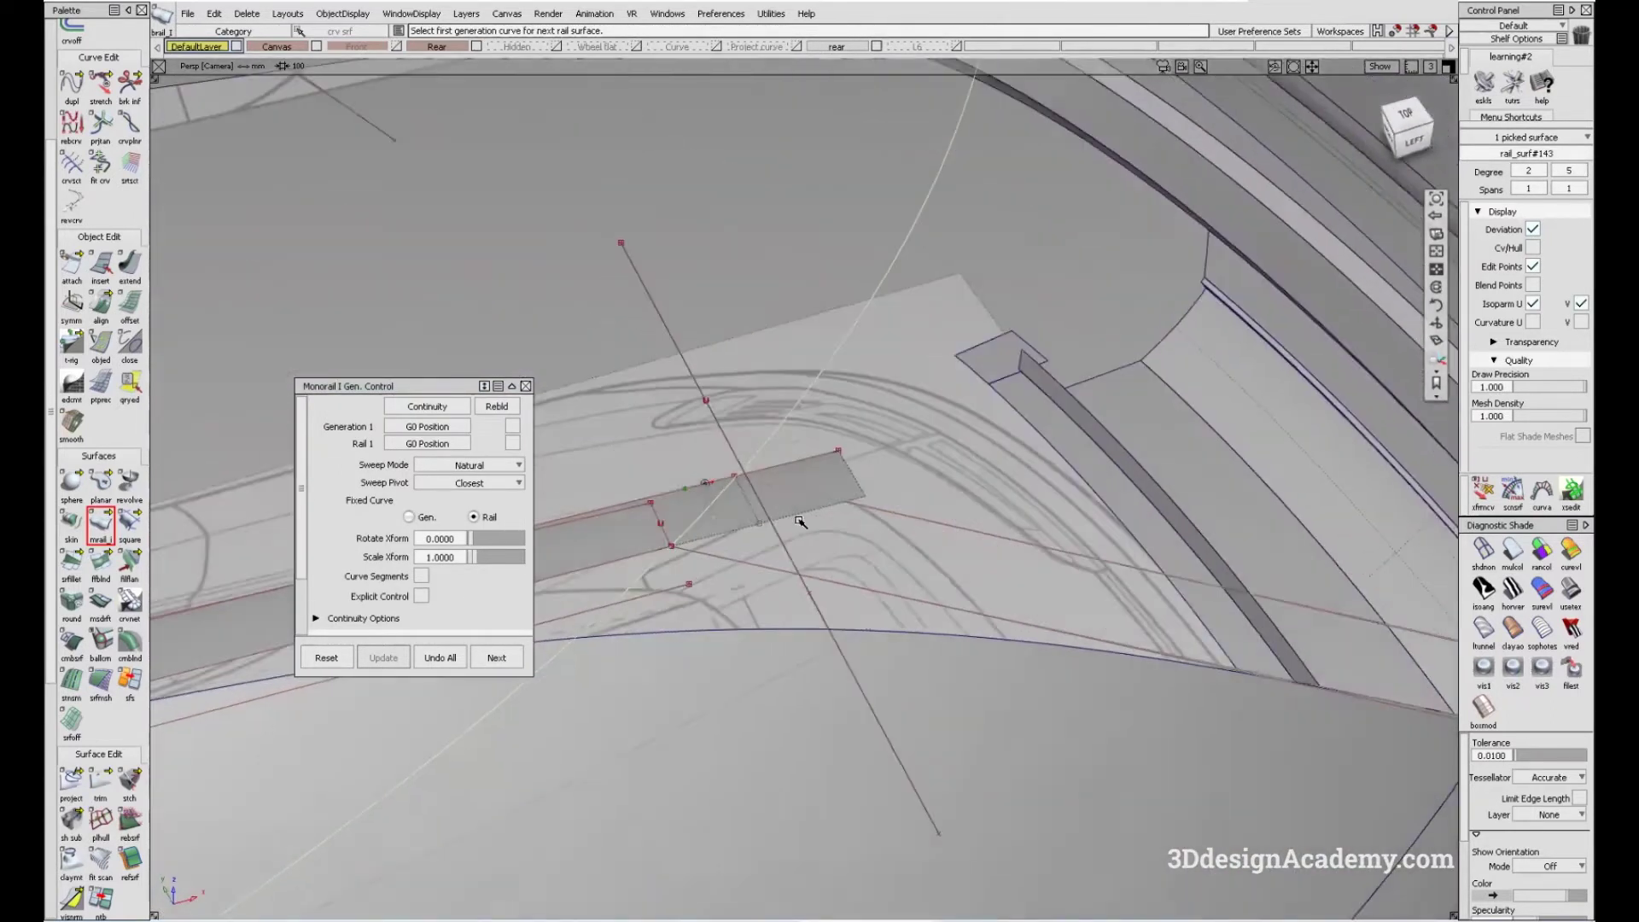
- Fit a degree 2, single-span curve to the one-rail surface's end edge, limiting its range to the width of the extended strip
click(99, 167)
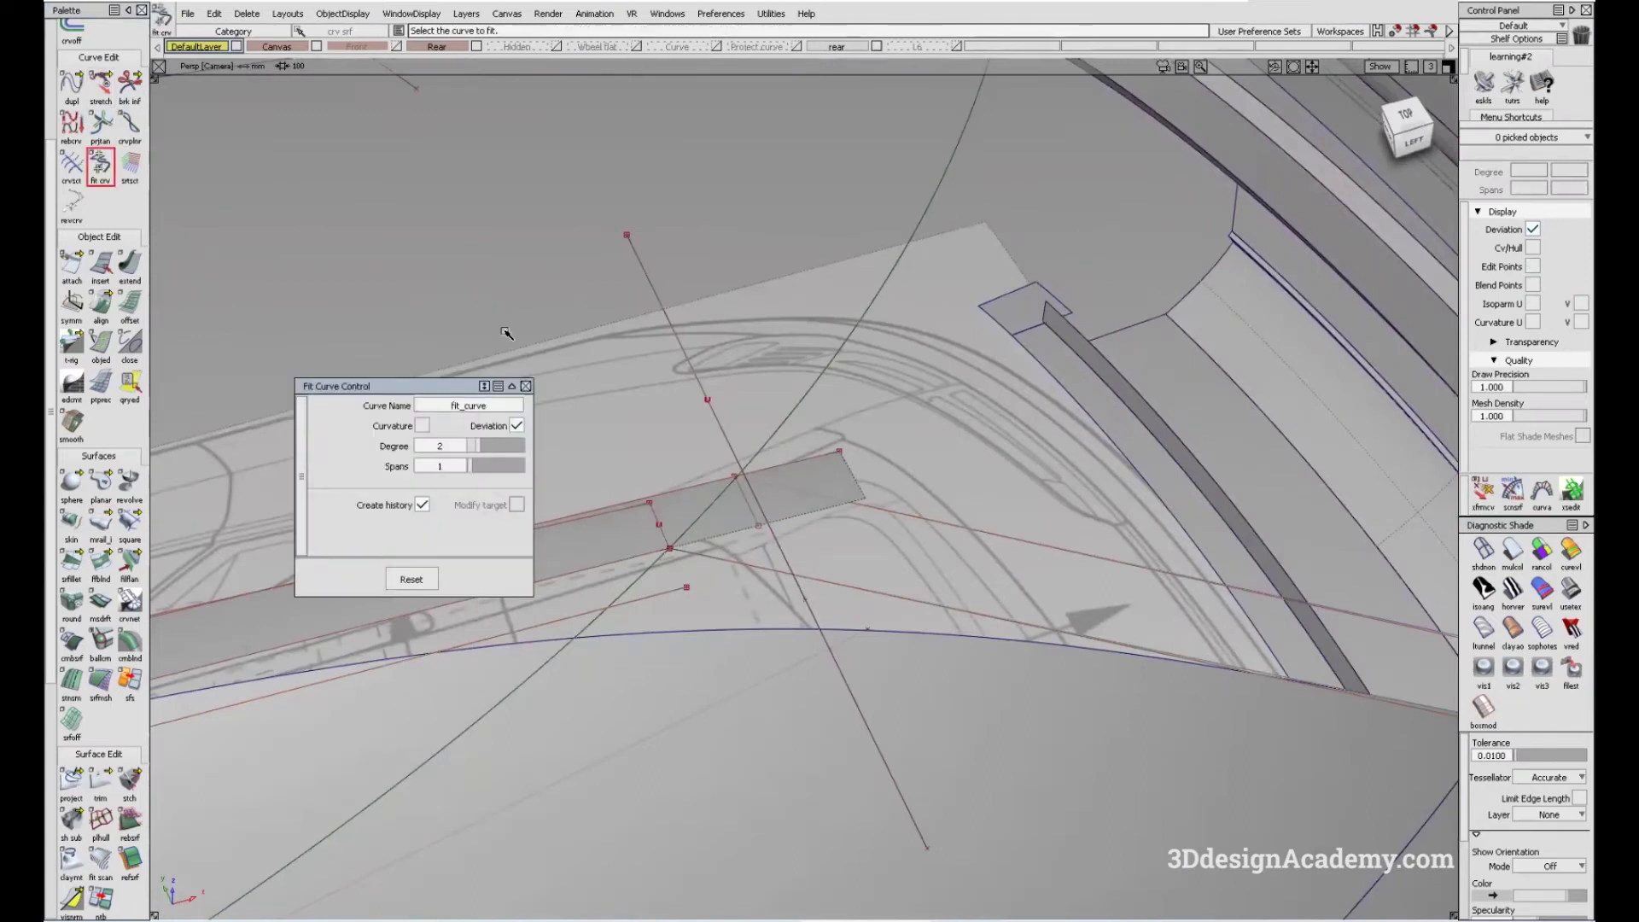
click(796, 413)
alt+shift+drag(796, 413, 791, 494)
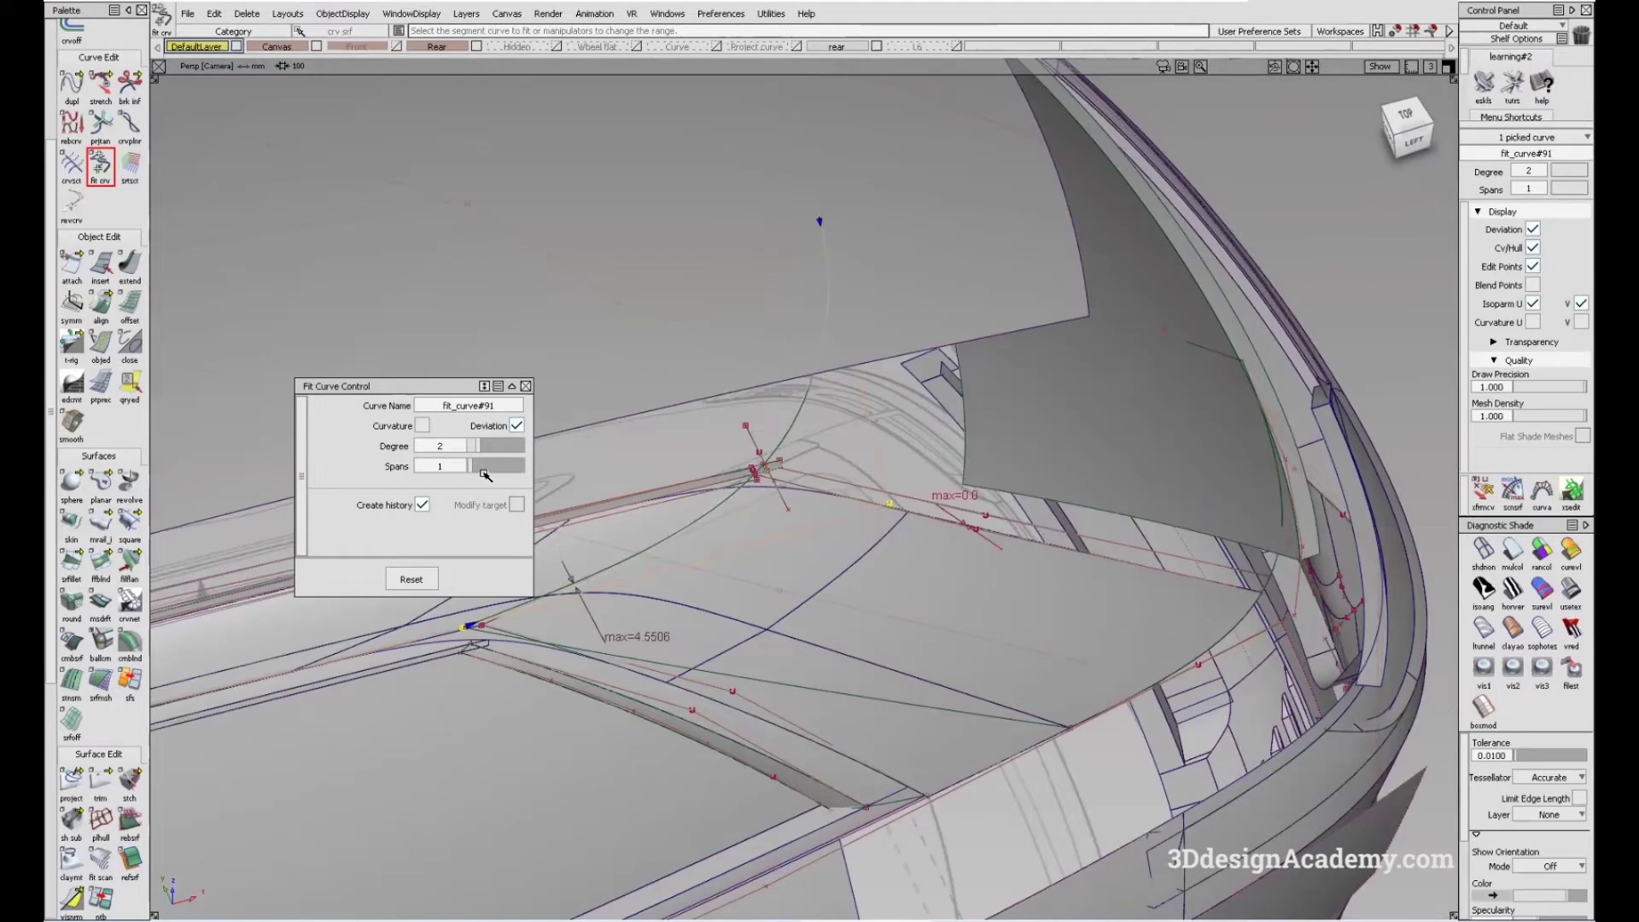
click(526, 385)
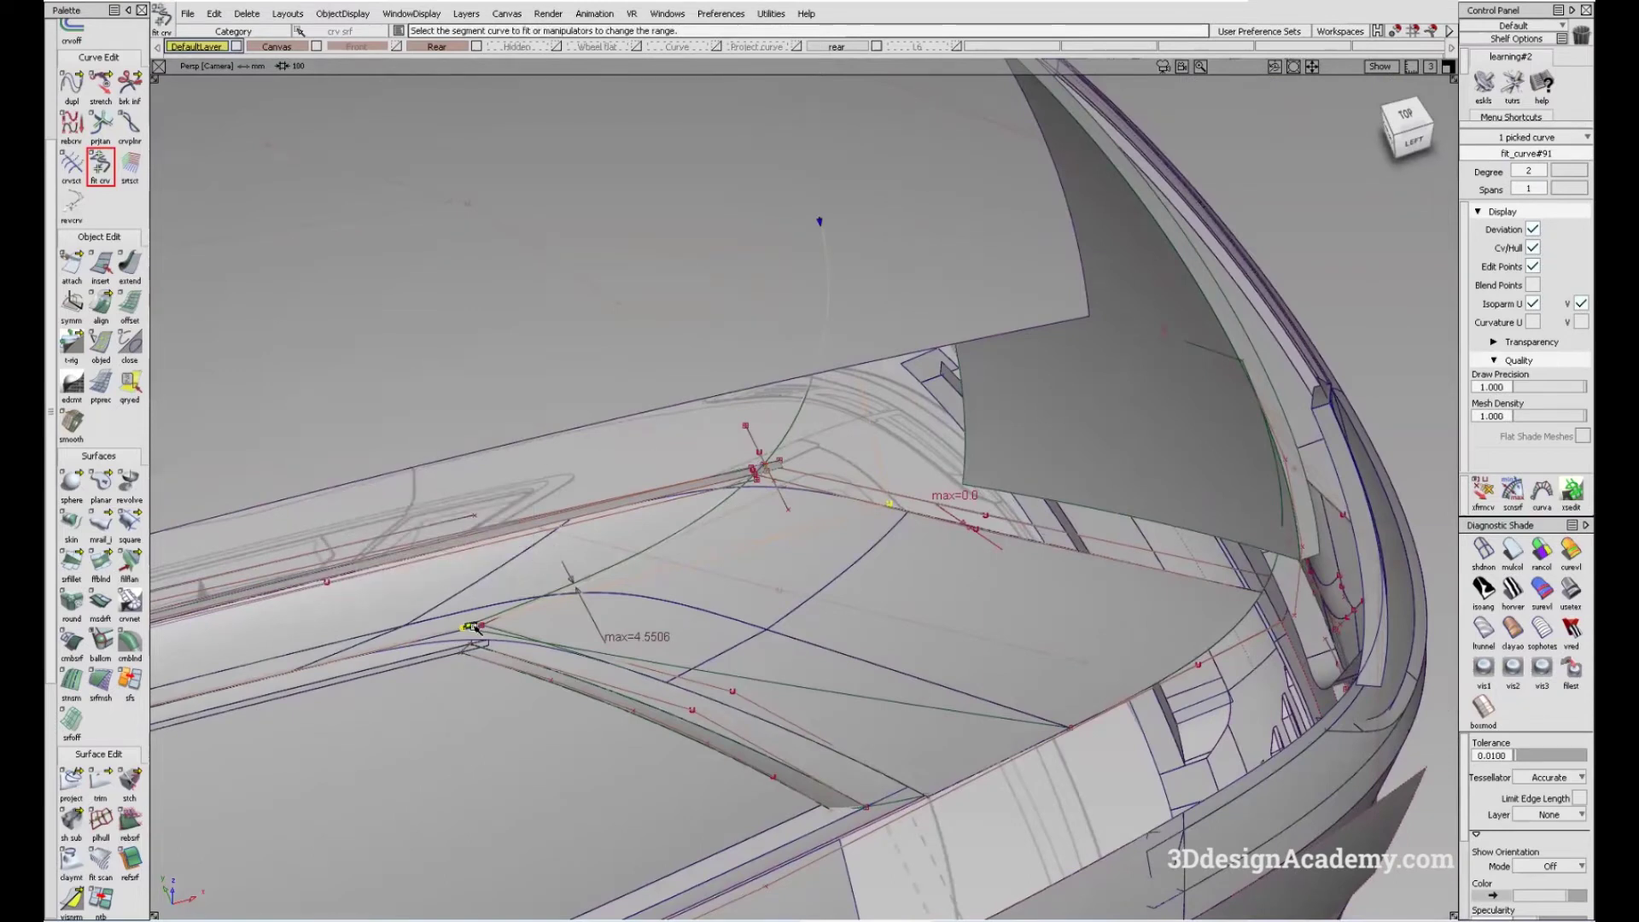
alt+shift+right_drag(766, 483, 930, 175)
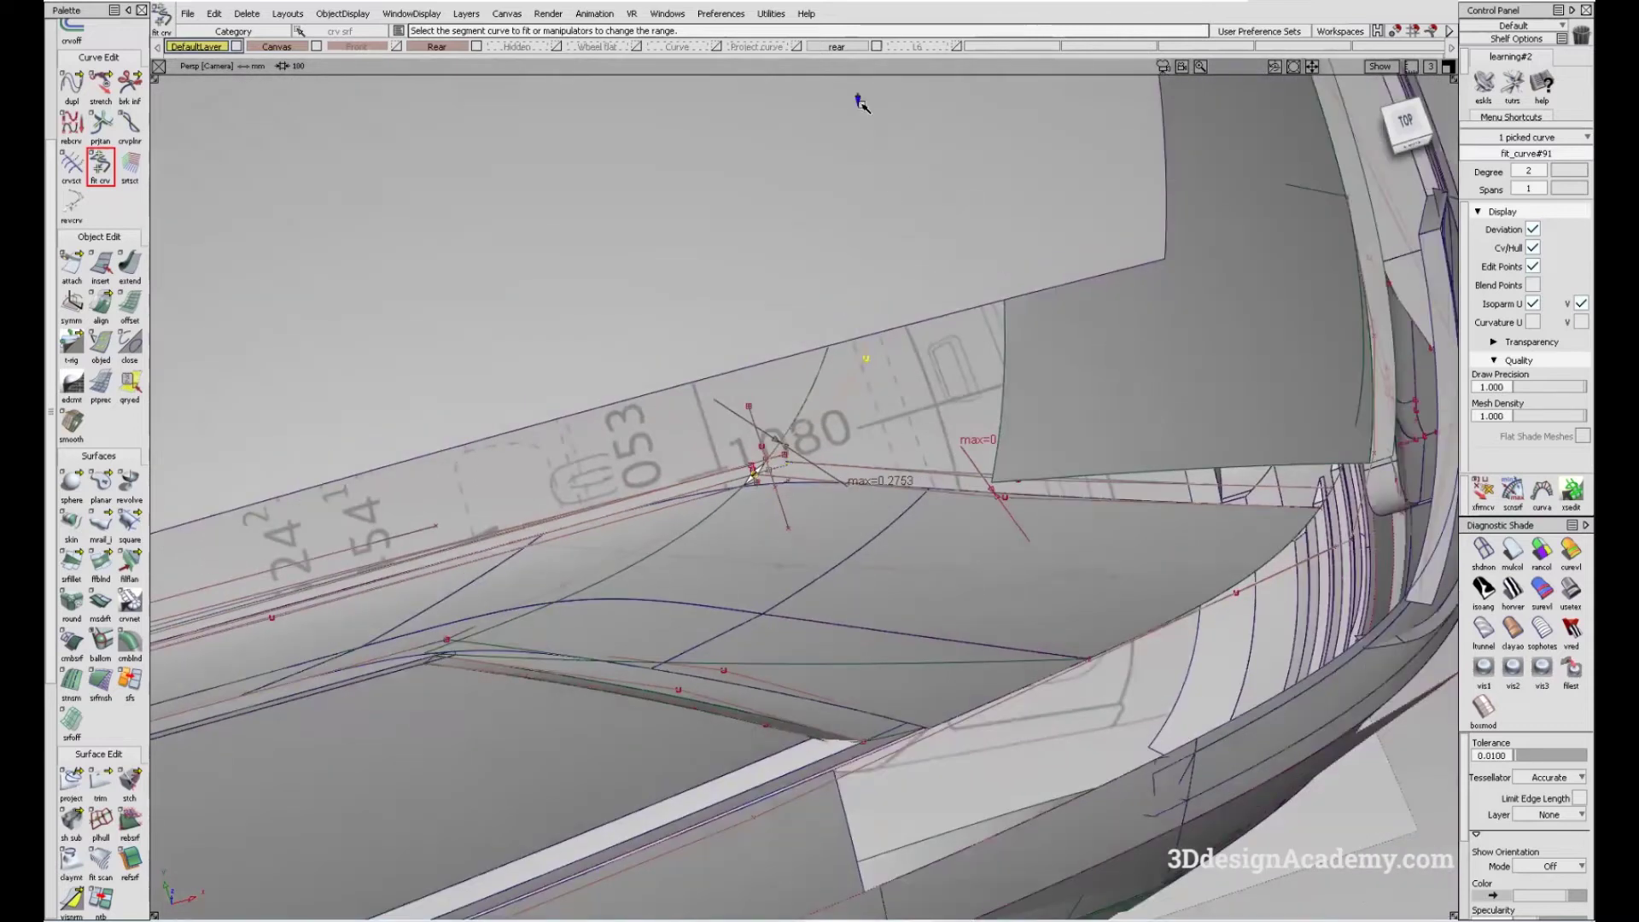
alt+shift+right_drag(807, 495, 922, 413)
- Try to align the short fitted curve's upper end to the extended strip's edge with G0 continuity
click(778, 509)
mouse_move(778, 509)
alt+shift+mouse_down()
mouse_move(666, 453)
mouse_move(748, 520)
alt+shift+mouse_up()
click(714, 528)
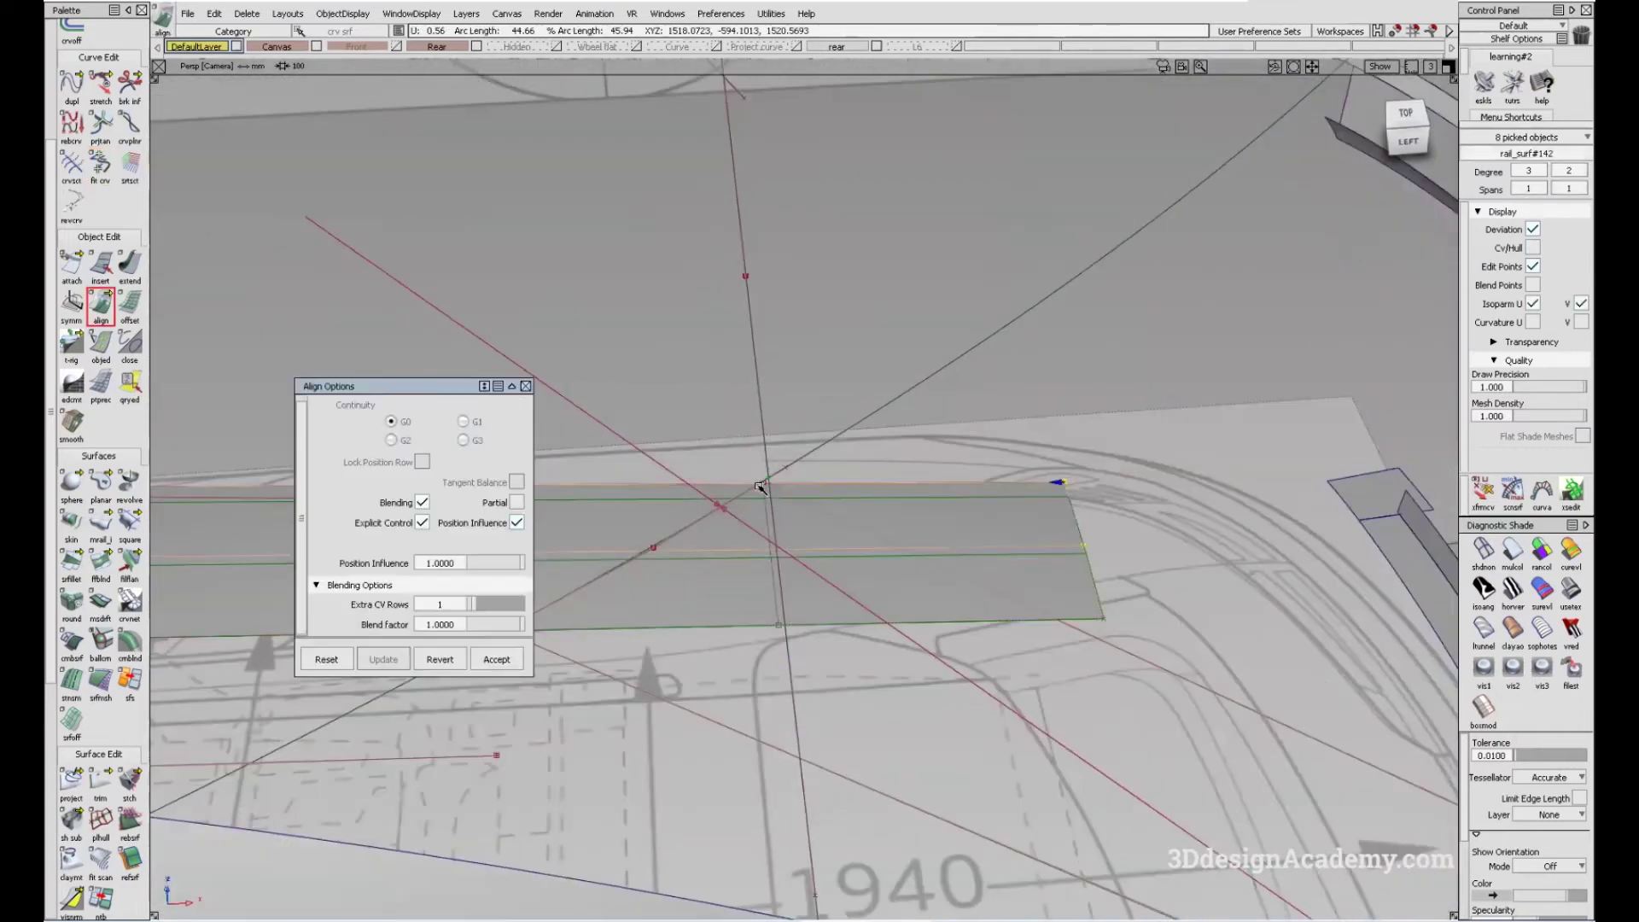
click(694, 525)
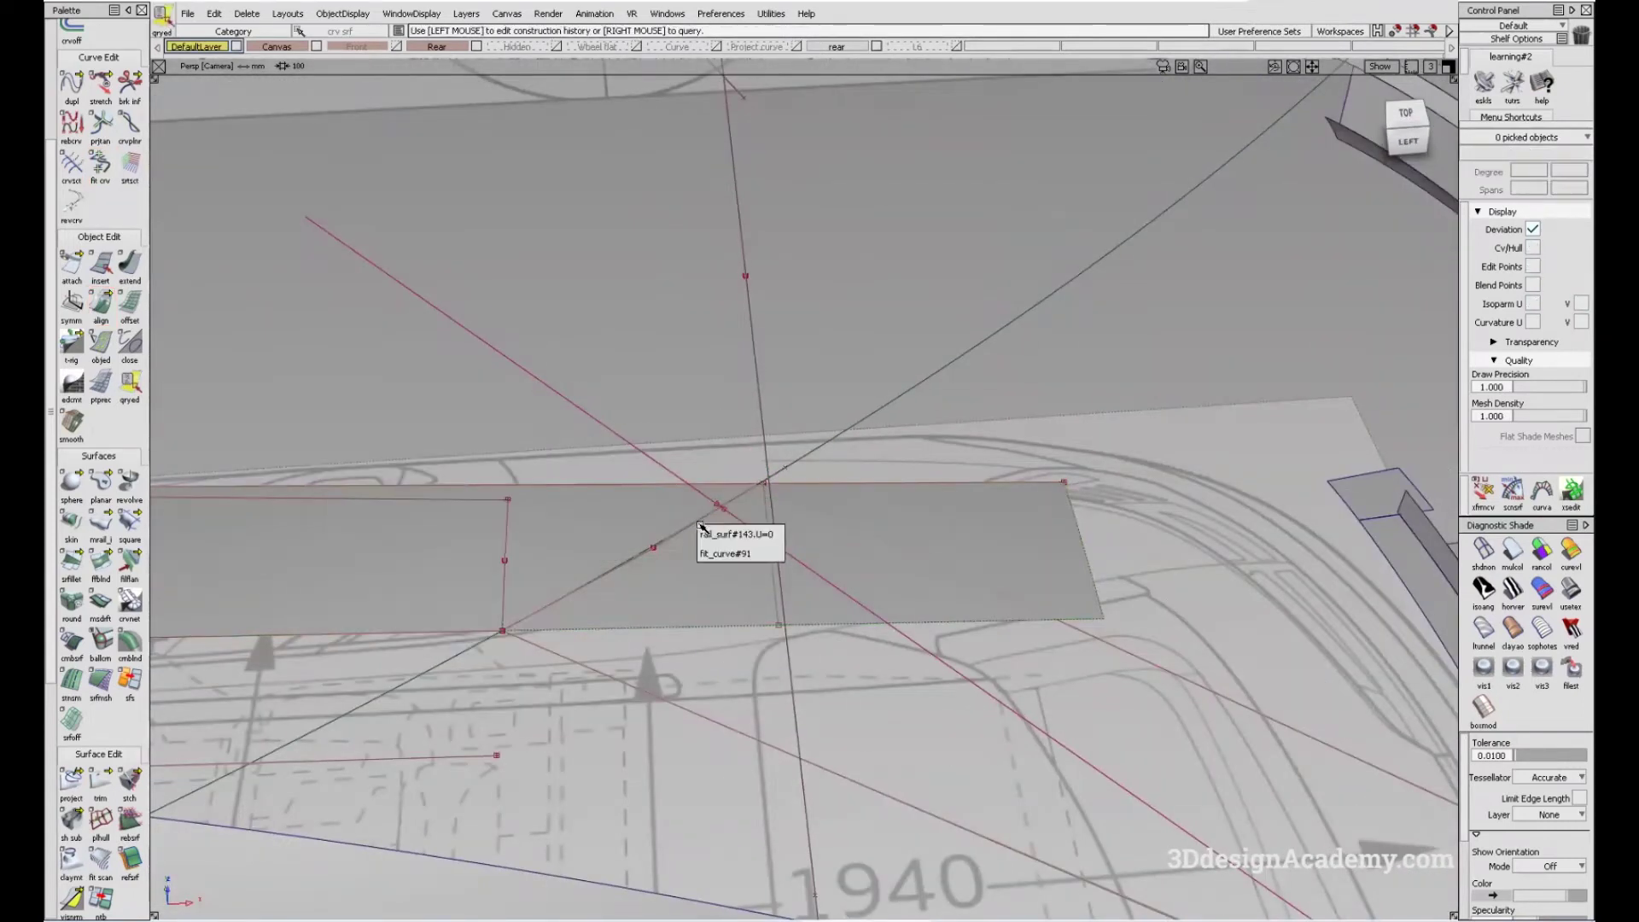
click(721, 552)
- Stretch the short fitted curve's upper end onto the strip's outer edge at the division line, leaving its lower end on the strip corner
alt+shift+drag(770, 479, 683, 546)
click(681, 550)
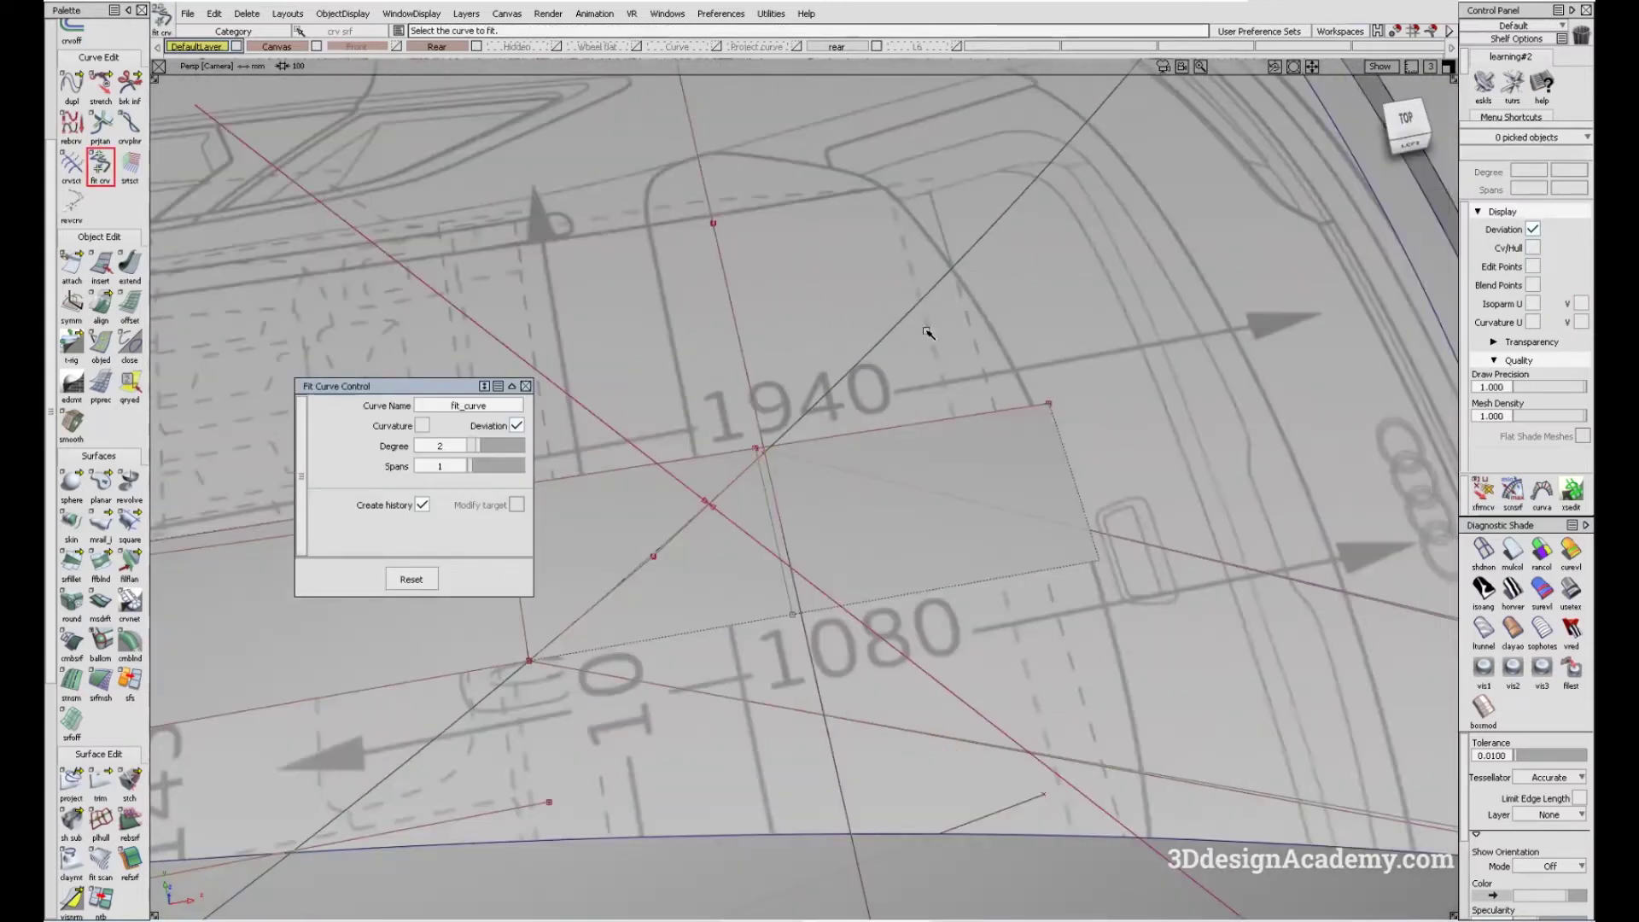
click(735, 509)
click(100, 86)
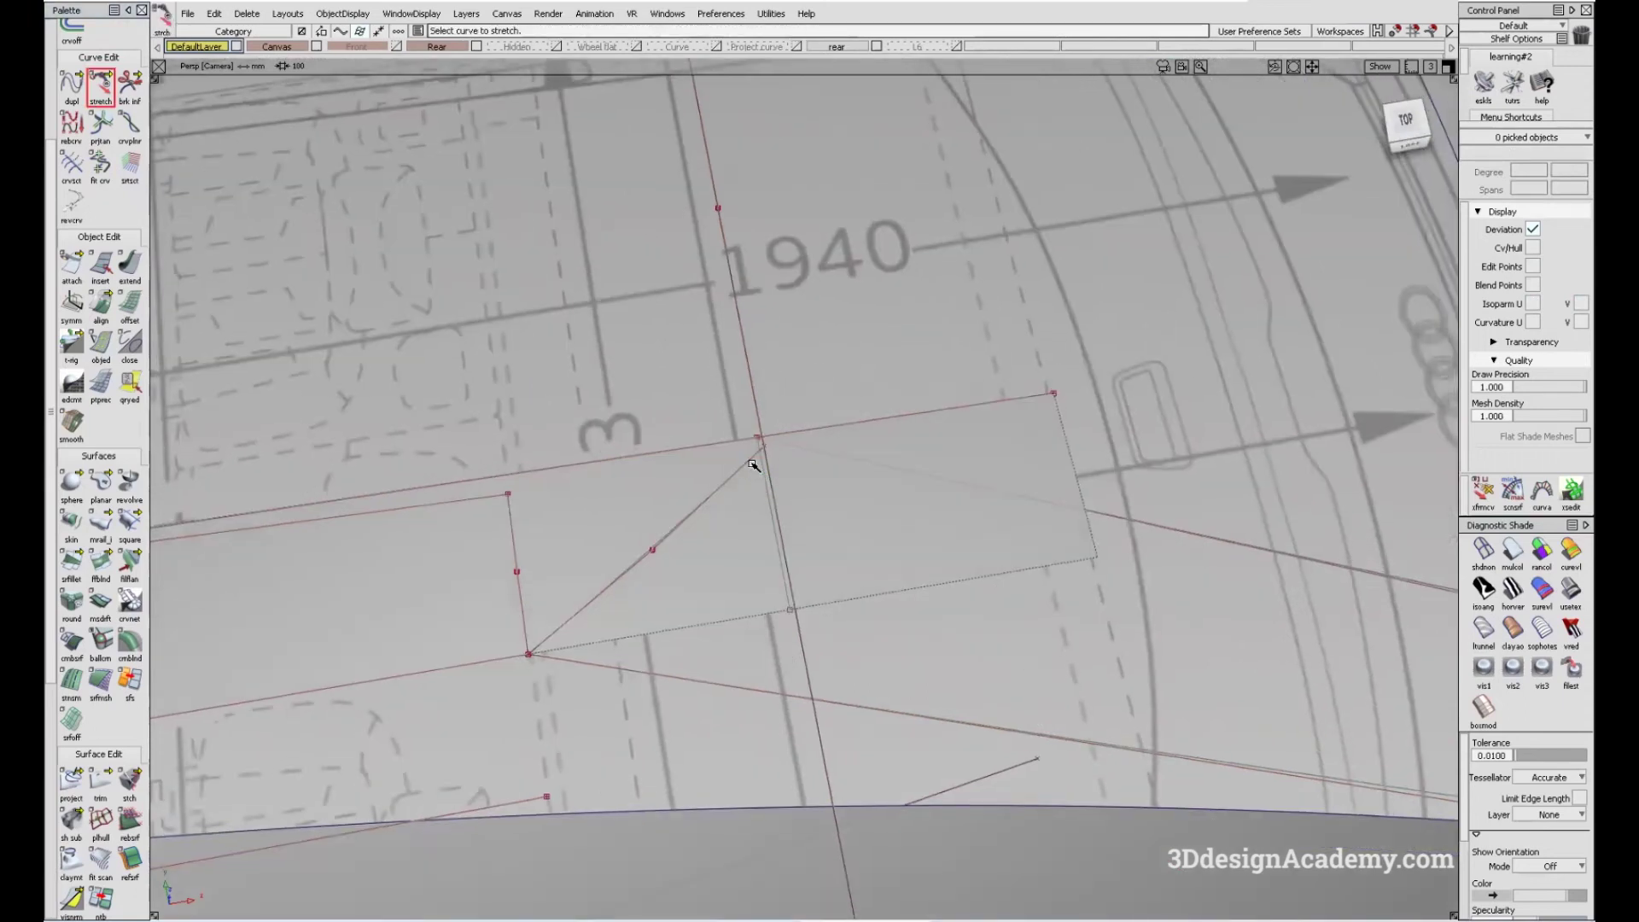
click(752, 464)
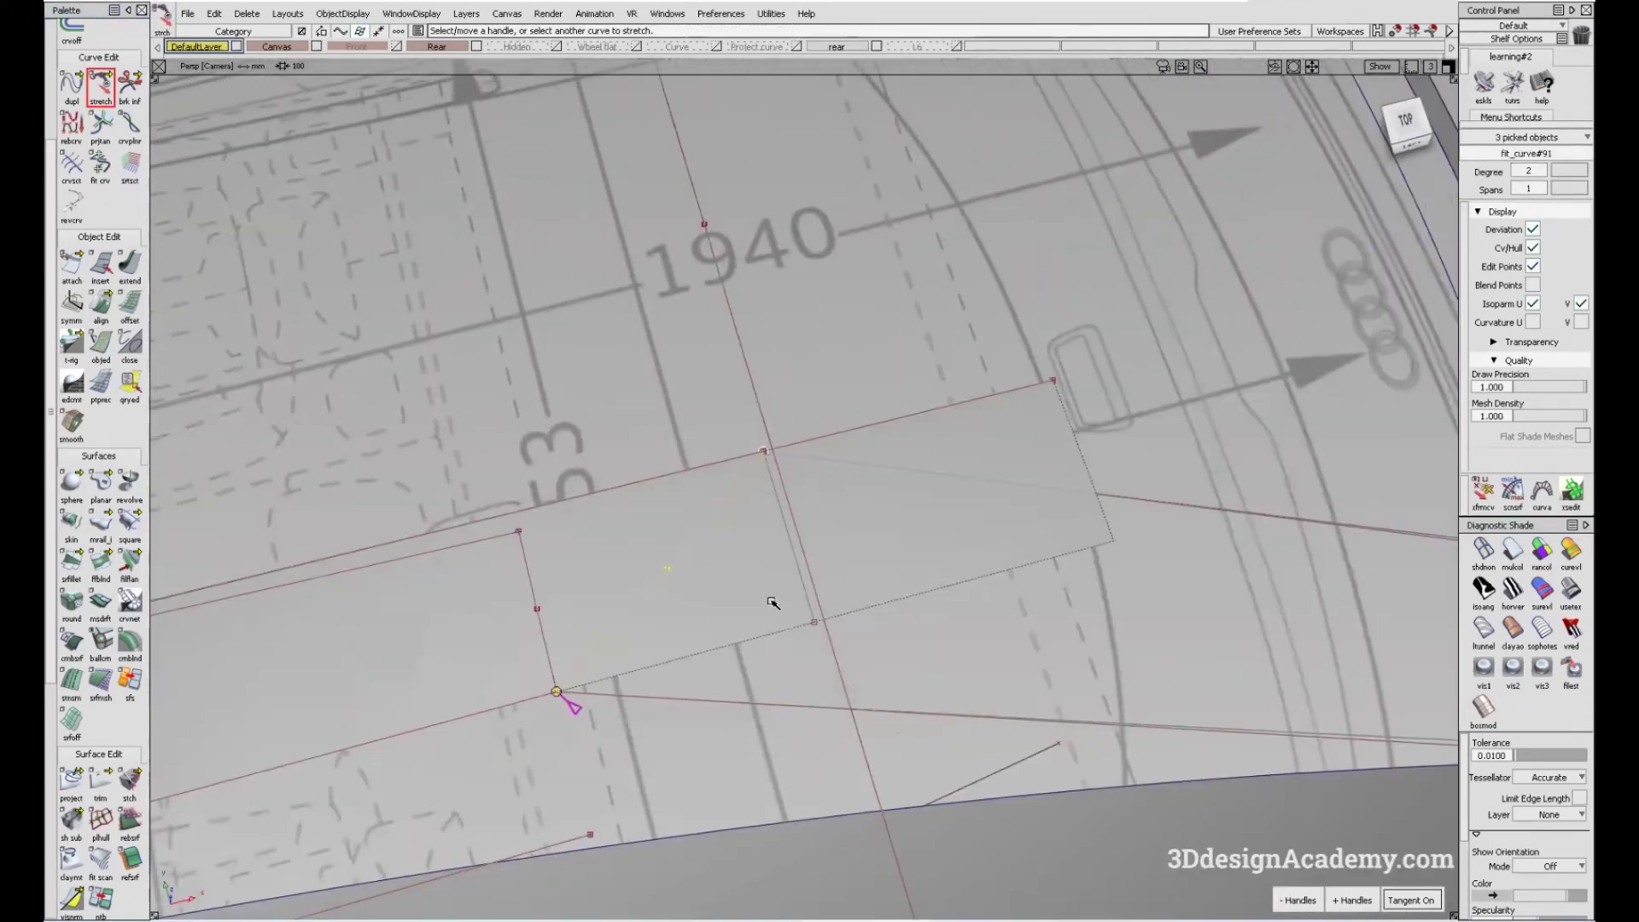
click(768, 603)
- Build a two-rail surface from the side surface's upper edge, using the short fitted curve and the lower pillar curve as rails
click(95, 531)
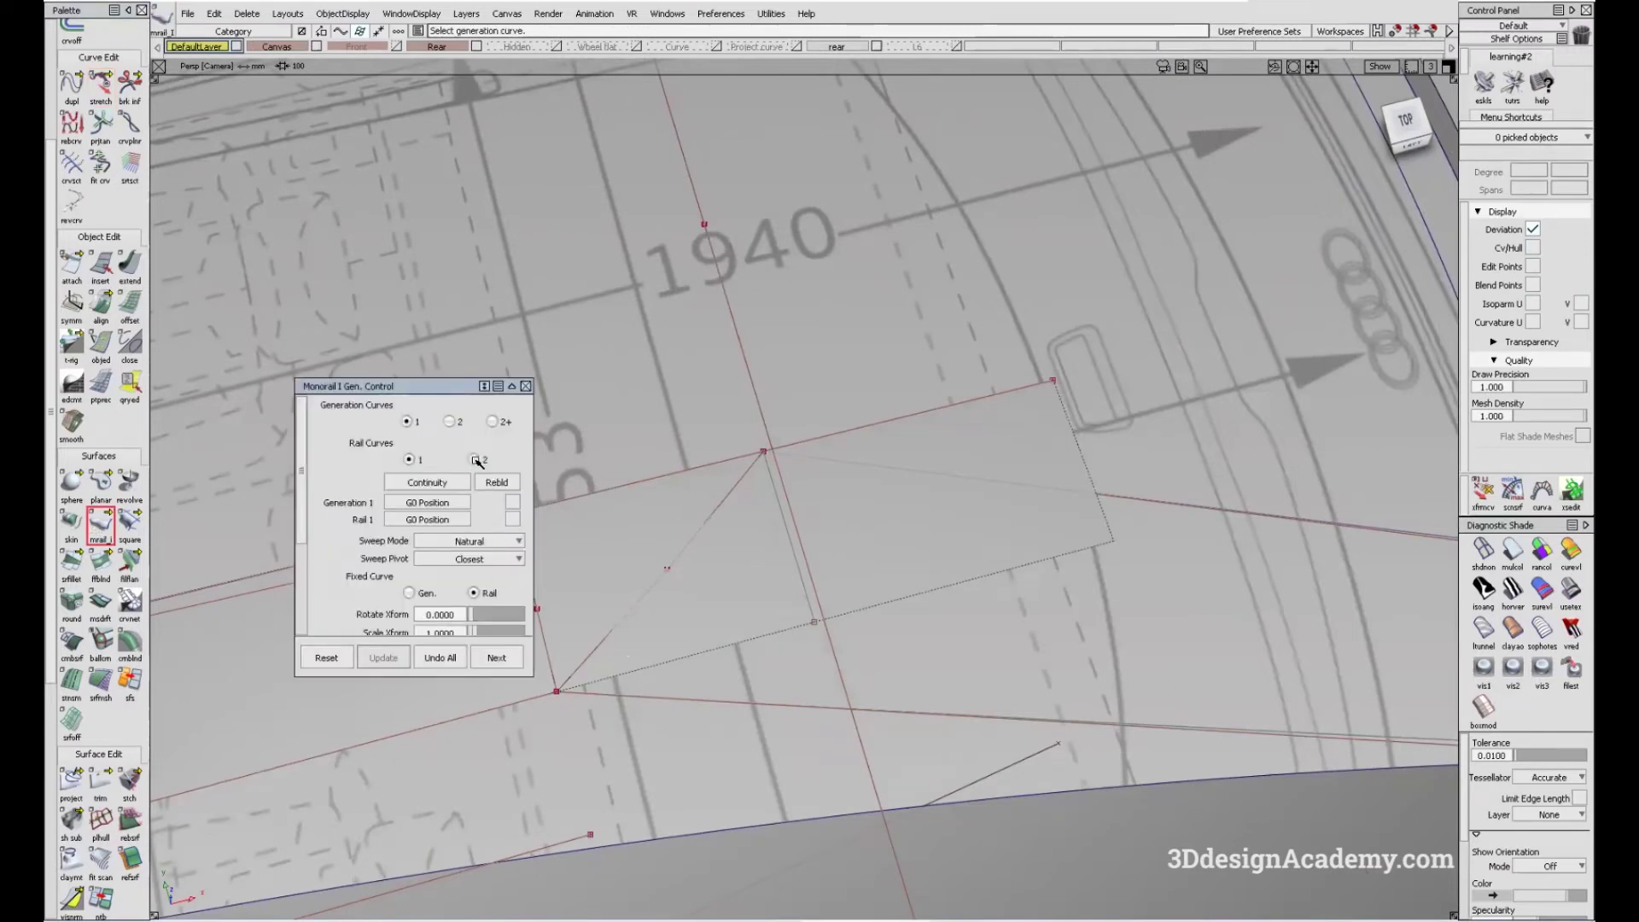
click(476, 460)
alt+shift+drag(662, 583, 1169, 363)
click(1269, 558)
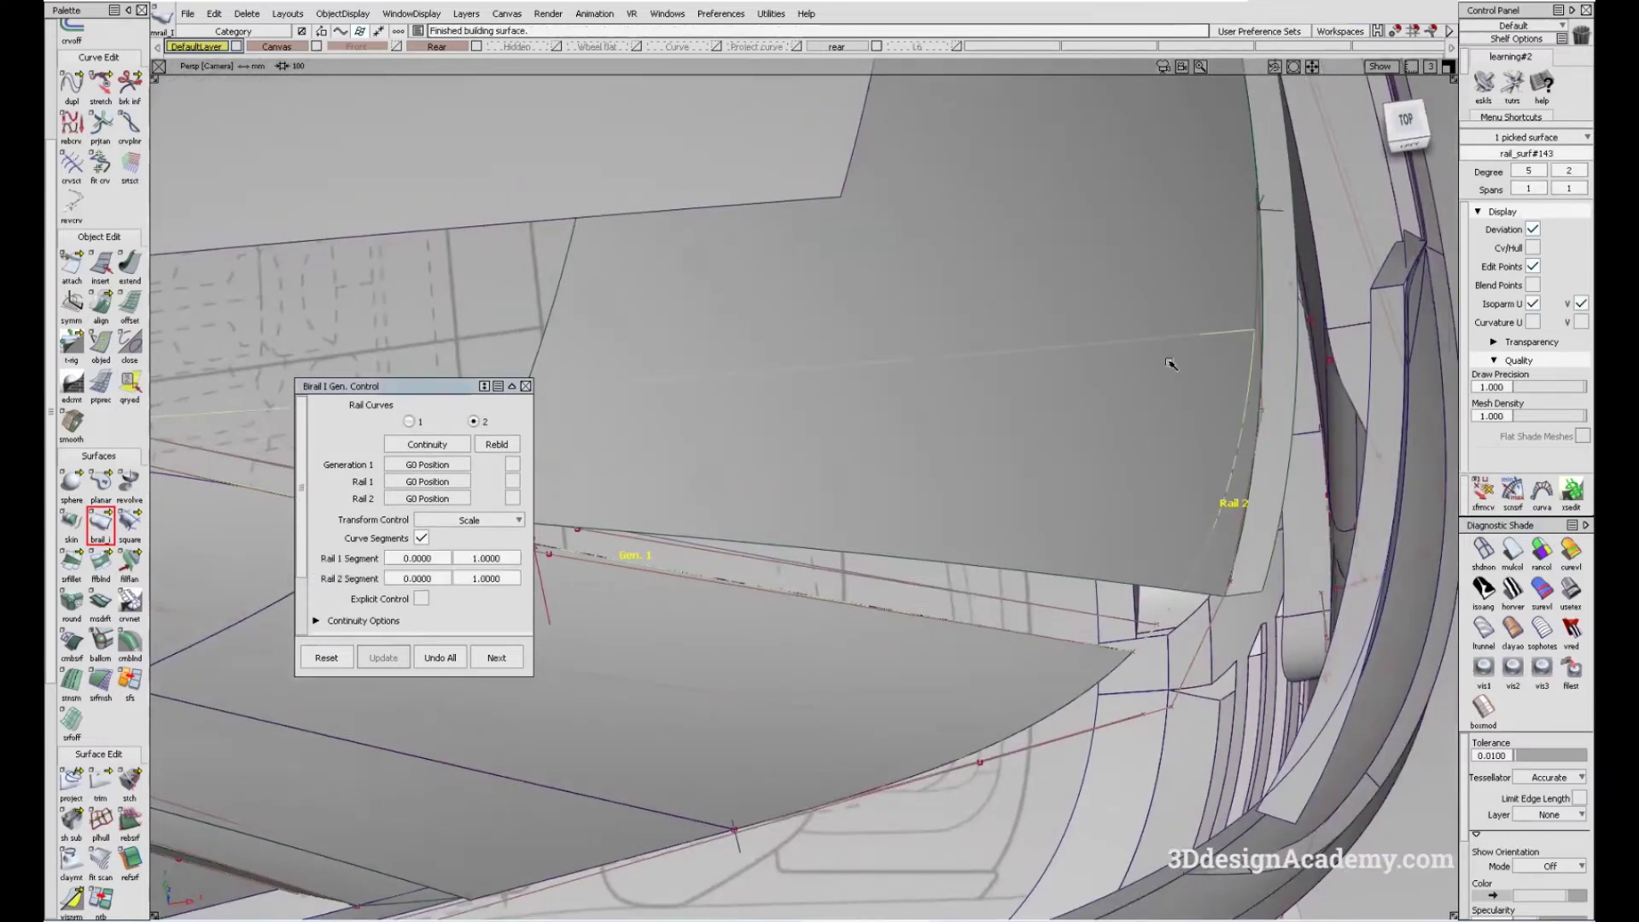
- Limit the second rail's segment end to 0.4816 and turn on rebuilding for the first rail of the pillar surface
drag(1233, 500, 1042, 580)
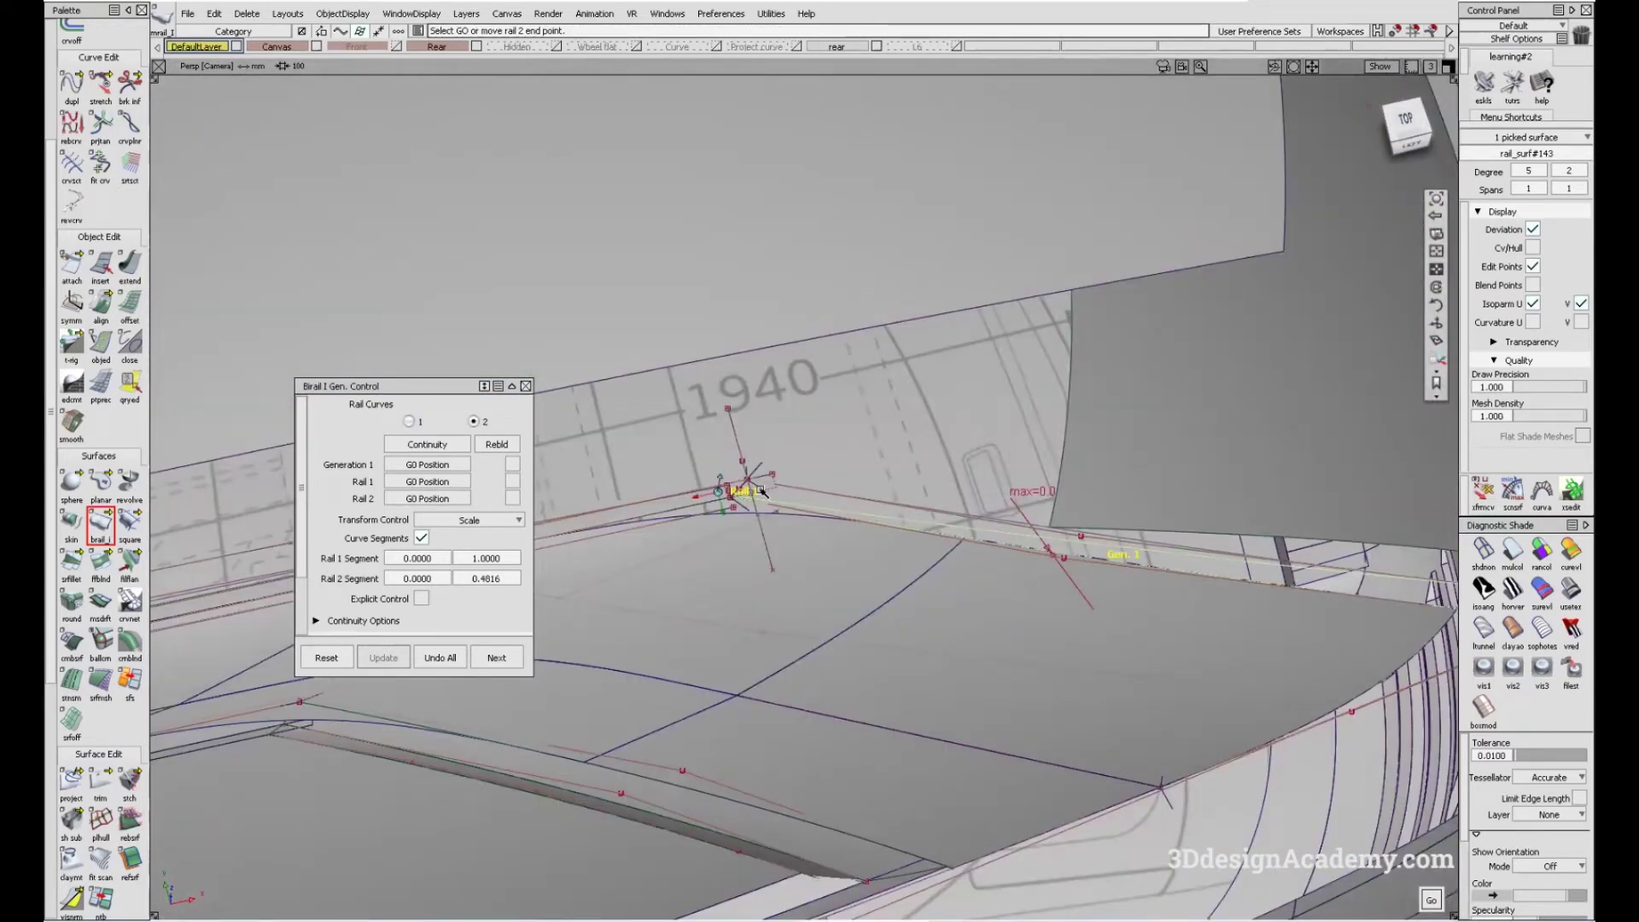
alt+shift+right_drag(760, 491, 879, 463)
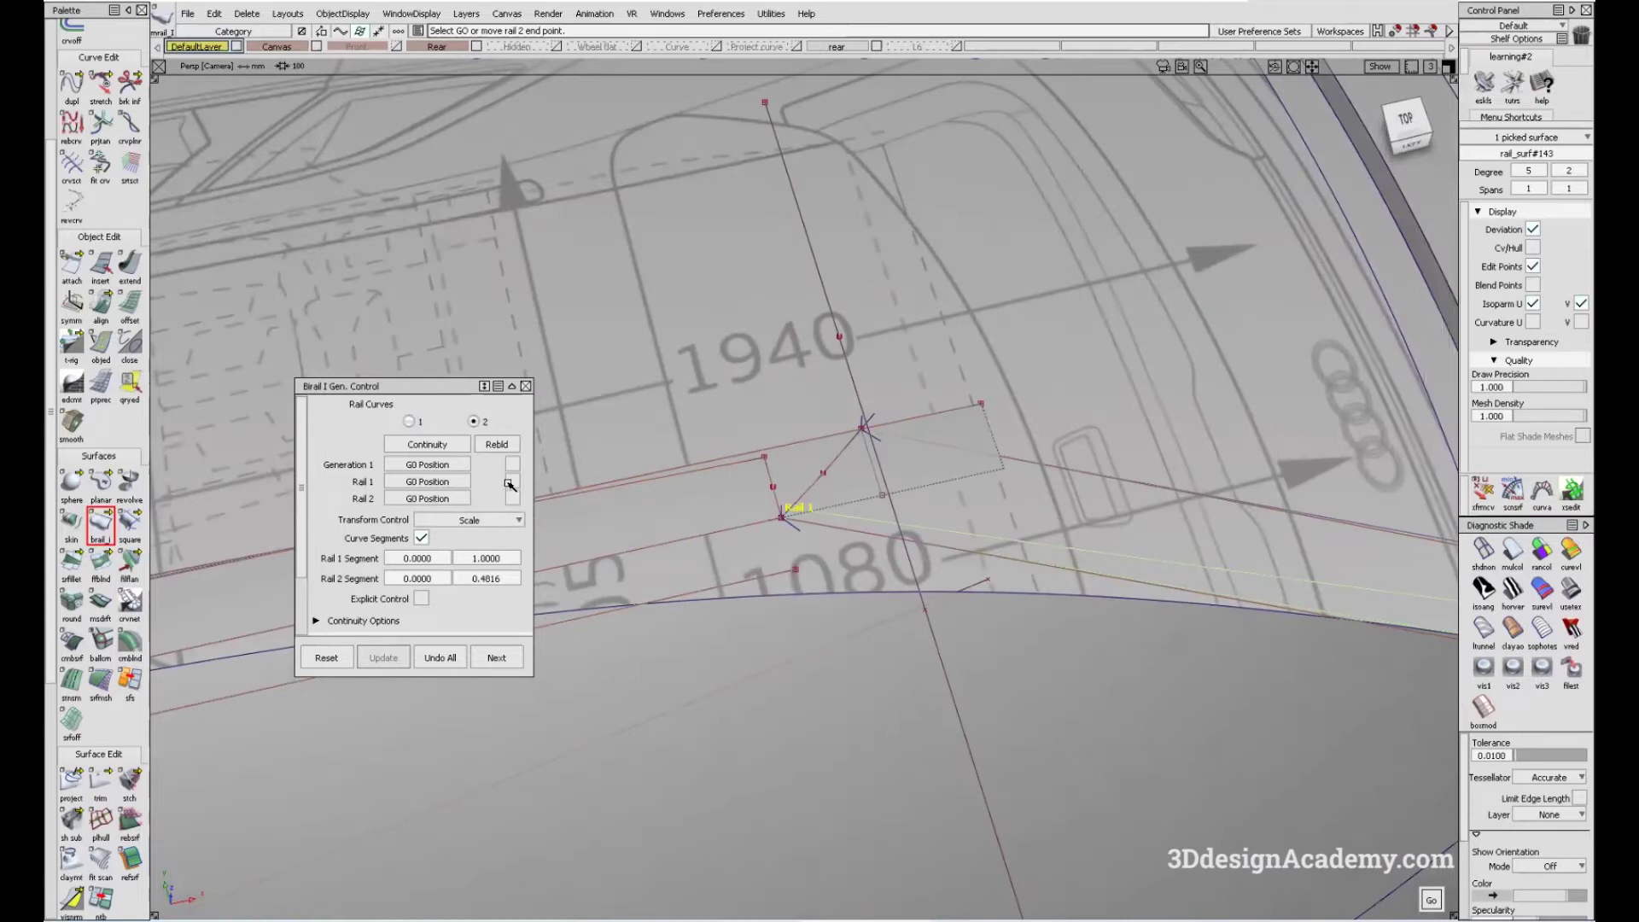
click(512, 482)
alt+shift+drag(1007, 483, 956, 467)
key(Escape)
- Shade the model with the user texture diagnostic and examine the new pillar surface alongside the rear reference photo and in the left view
mouse_move(1178, 596)
alt+shift+mouse_down()
mouse_move(999, 534)
mouse_move(936, 538)
mouse_move(809, 498)
mouse_move(863, 512)
alt+shift+mouse_up()
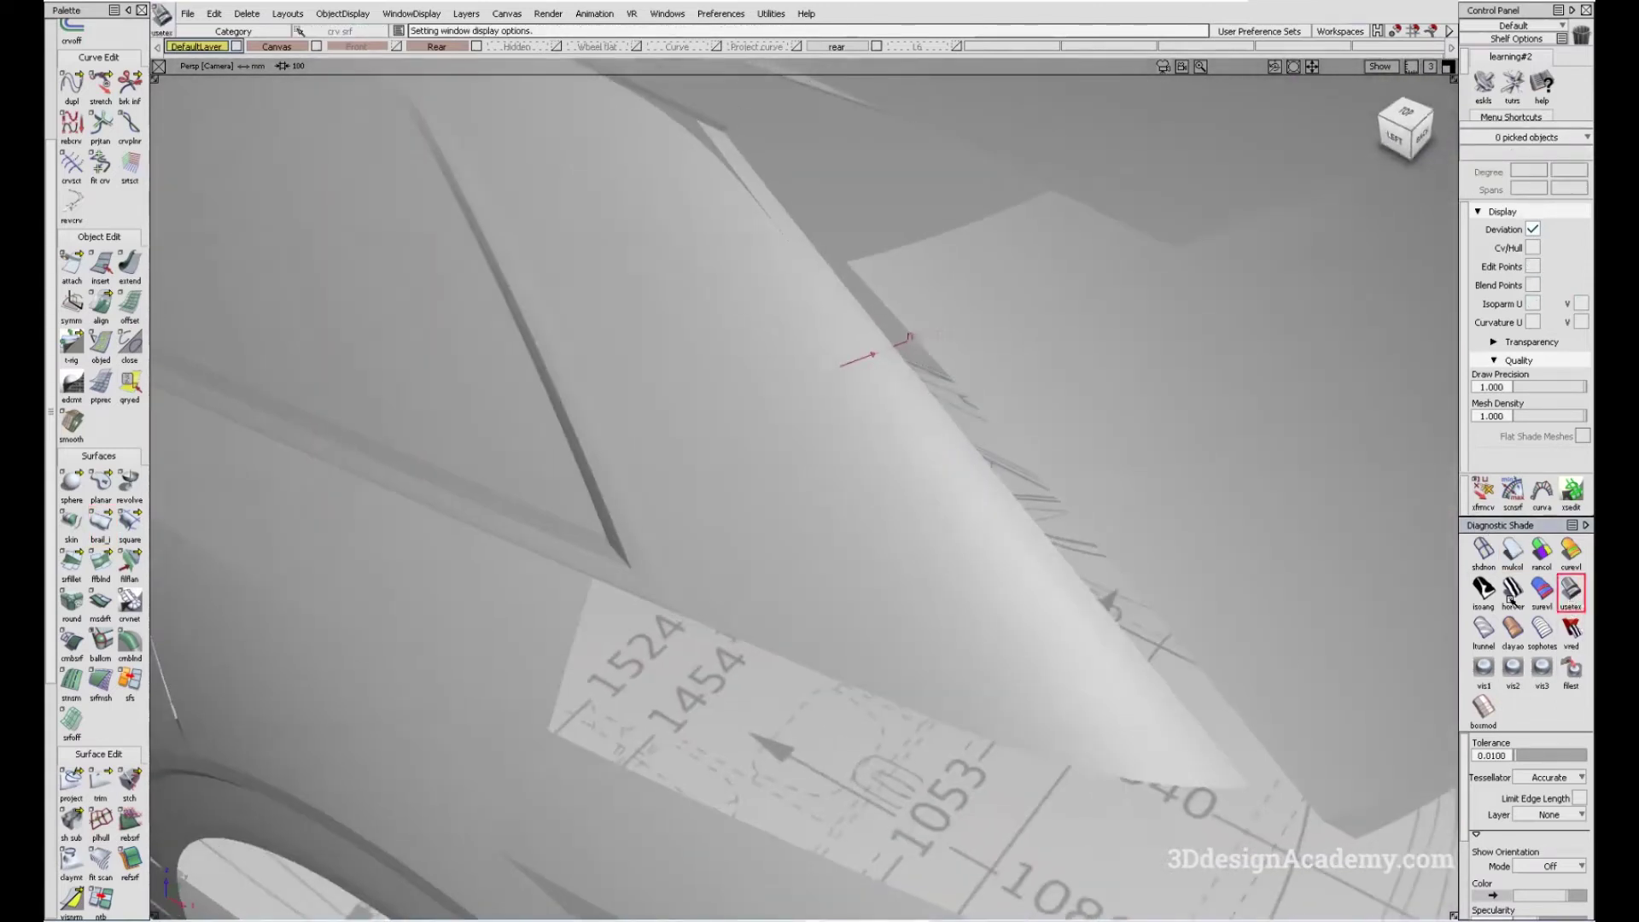
click(1571, 589)
mouse_move(878, 641)
alt+shift+mouse_down()
mouse_move(823, 693)
mouse_move(850, 557)
mouse_move(936, 593)
mouse_move(903, 601)
mouse_move(908, 621)
mouse_move(1021, 629)
mouse_move(1132, 714)
mouse_move(977, 622)
mouse_move(921, 629)
mouse_move(1015, 605)
alt+shift+mouse_up()
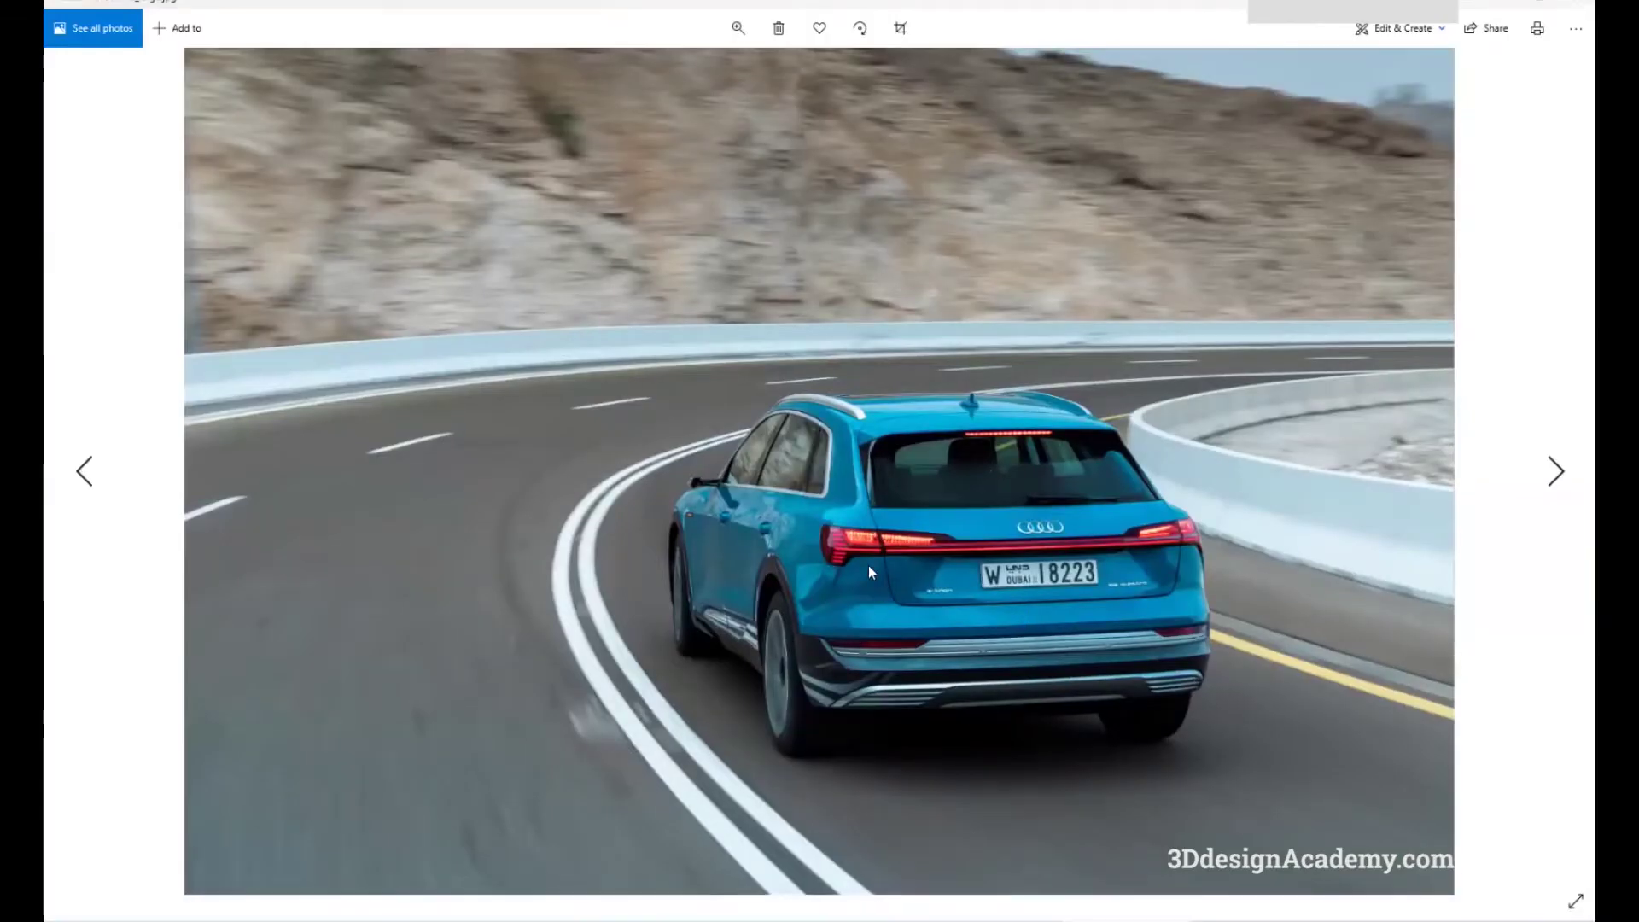
scroll(867, 565, up, 3)
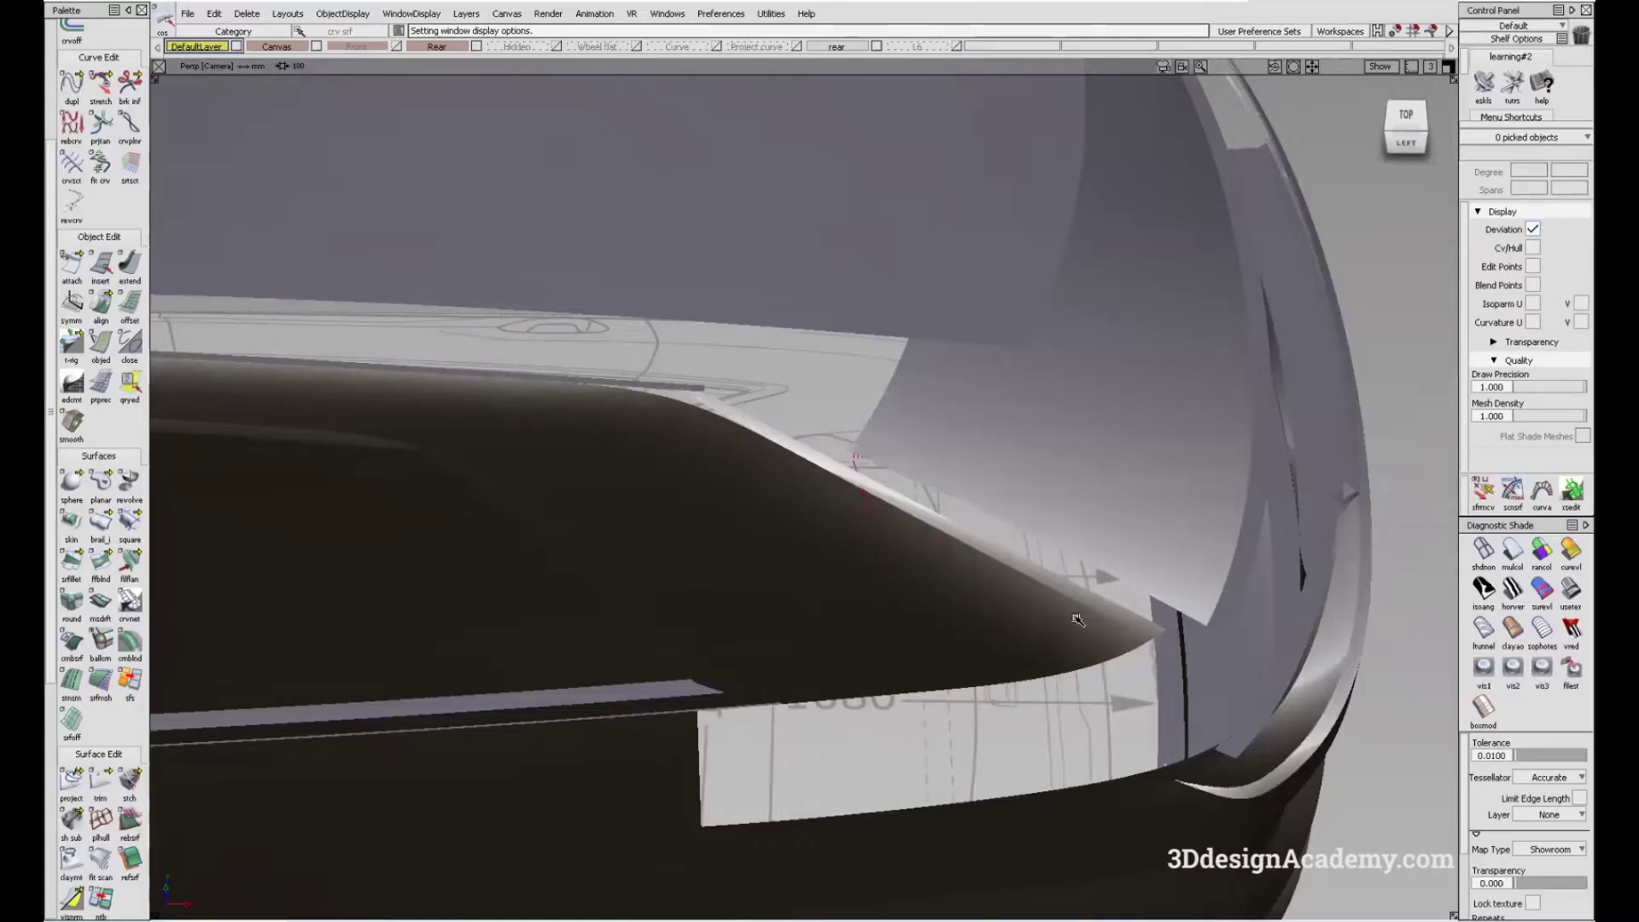
alt+shift+drag(1072, 622, 884, 618)
alt+shift+drag(898, 681, 861, 653)
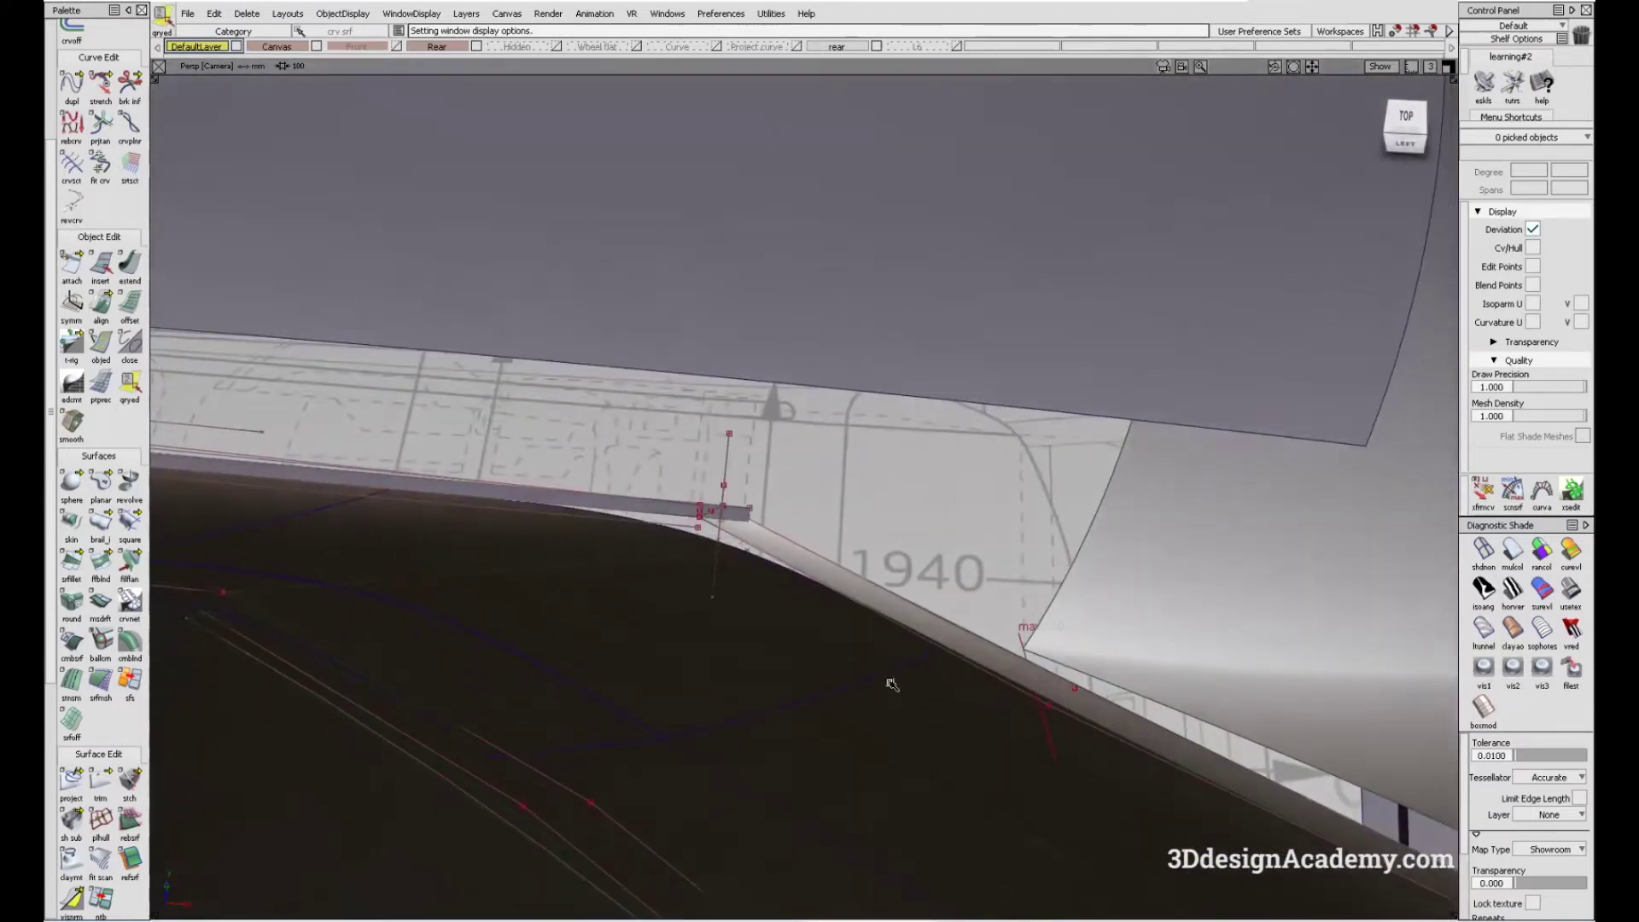
alt+shift+drag(1124, 715, 1116, 680)
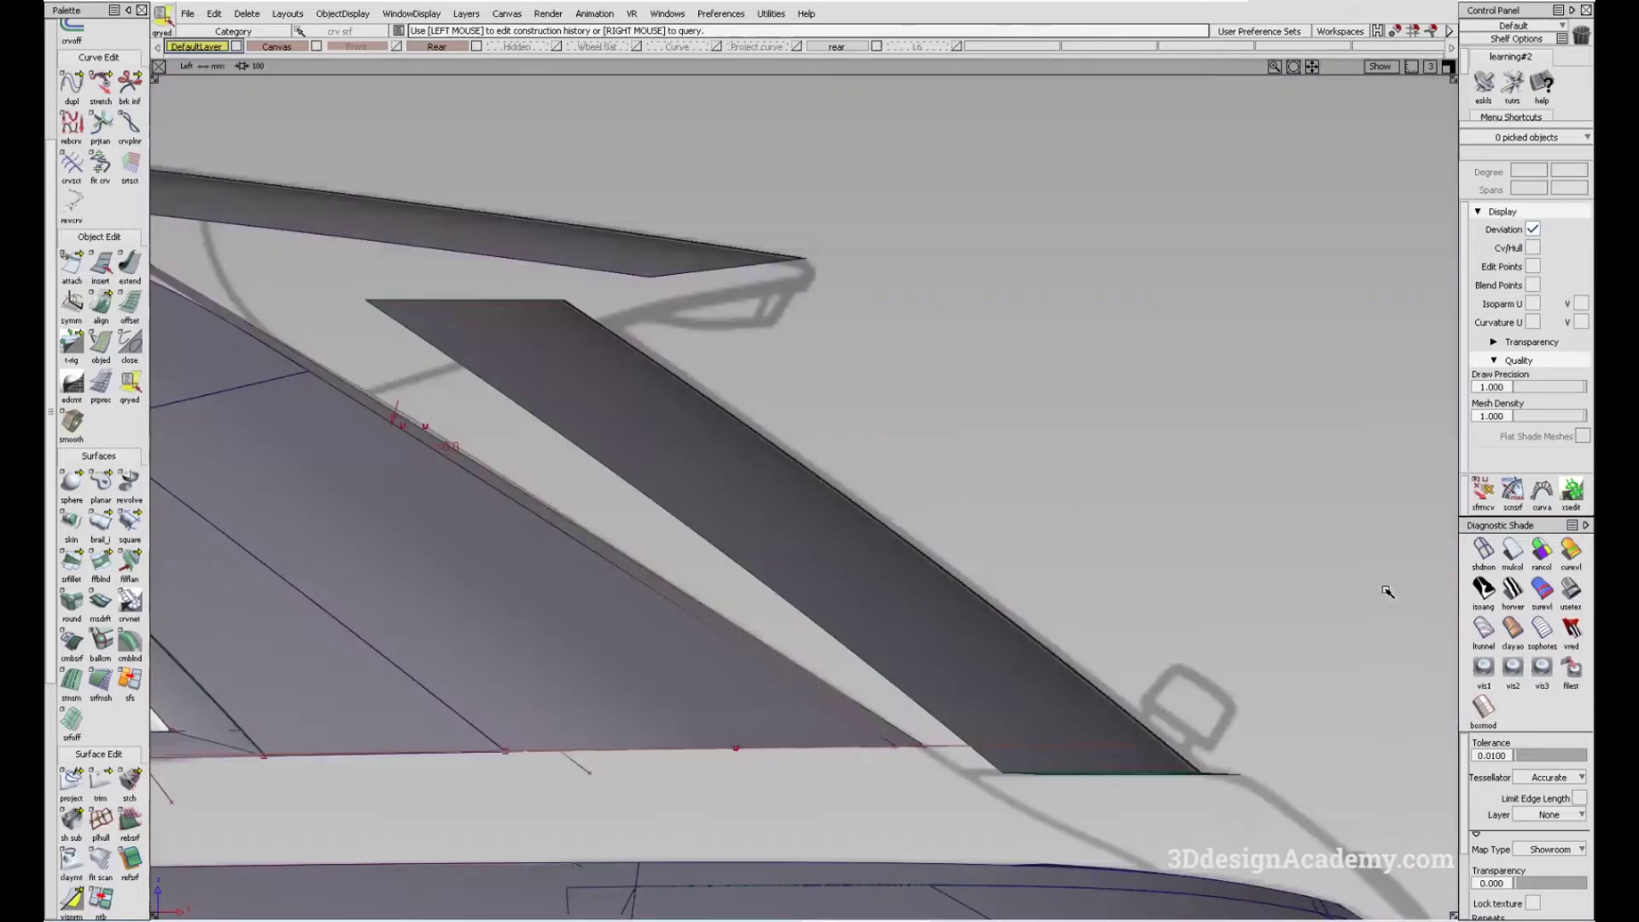
- Turn off the diagnostic shading and examine the pillar surface's edges against the side blueprint and at the strip corner
click(1498, 553)
alt+shift+drag(734, 623, 903, 651)
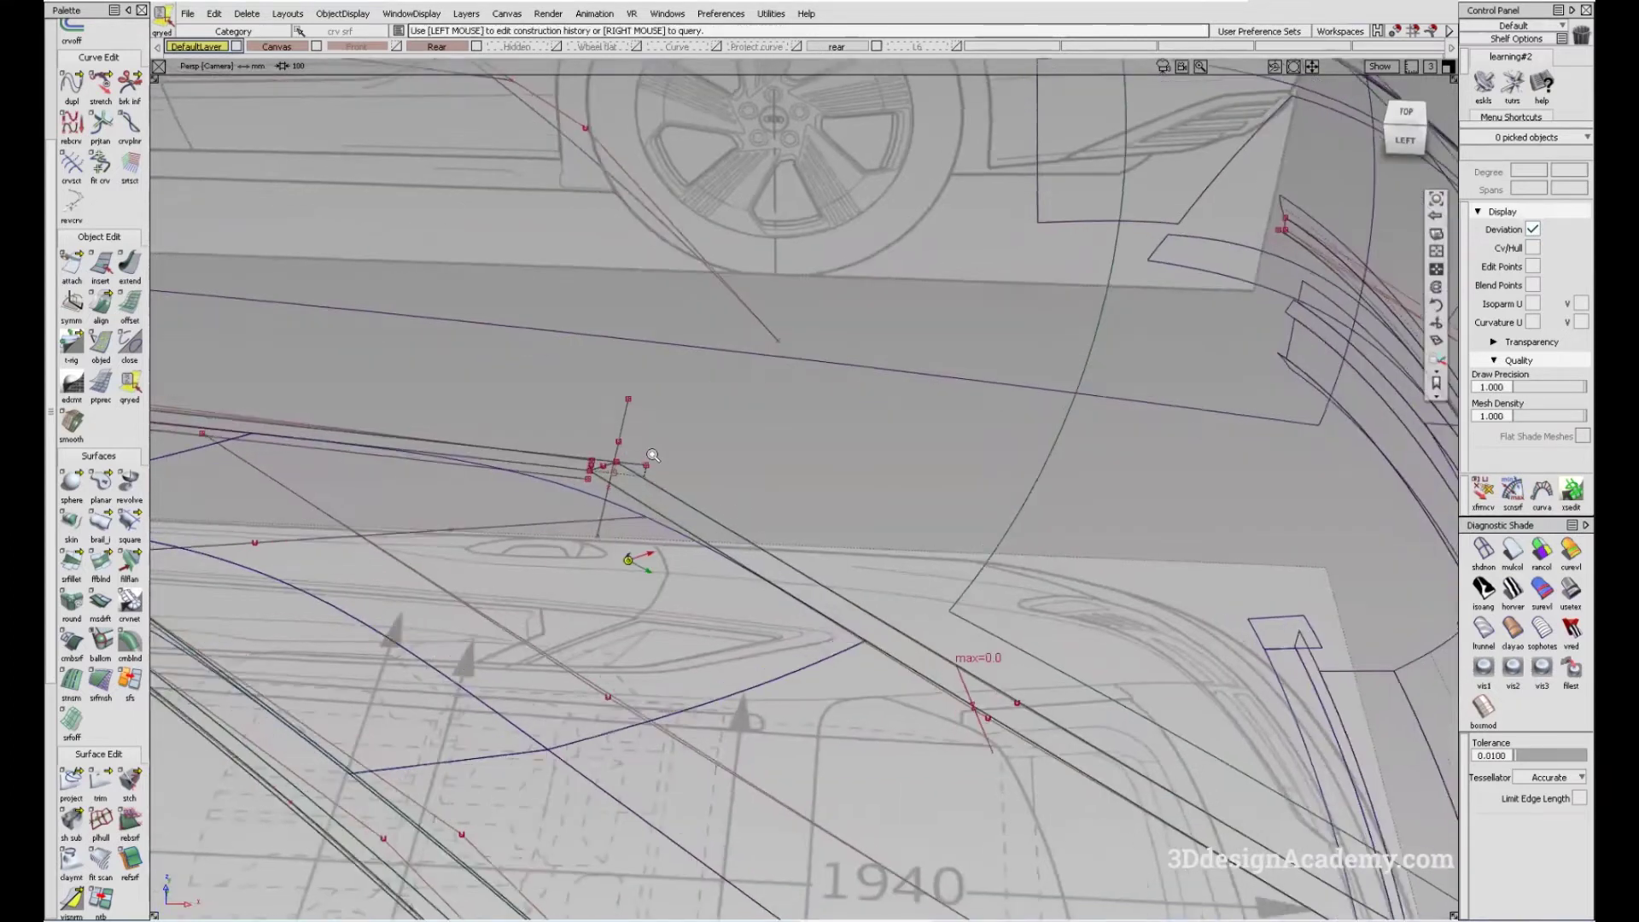
alt+shift+drag(653, 455, 779, 385)
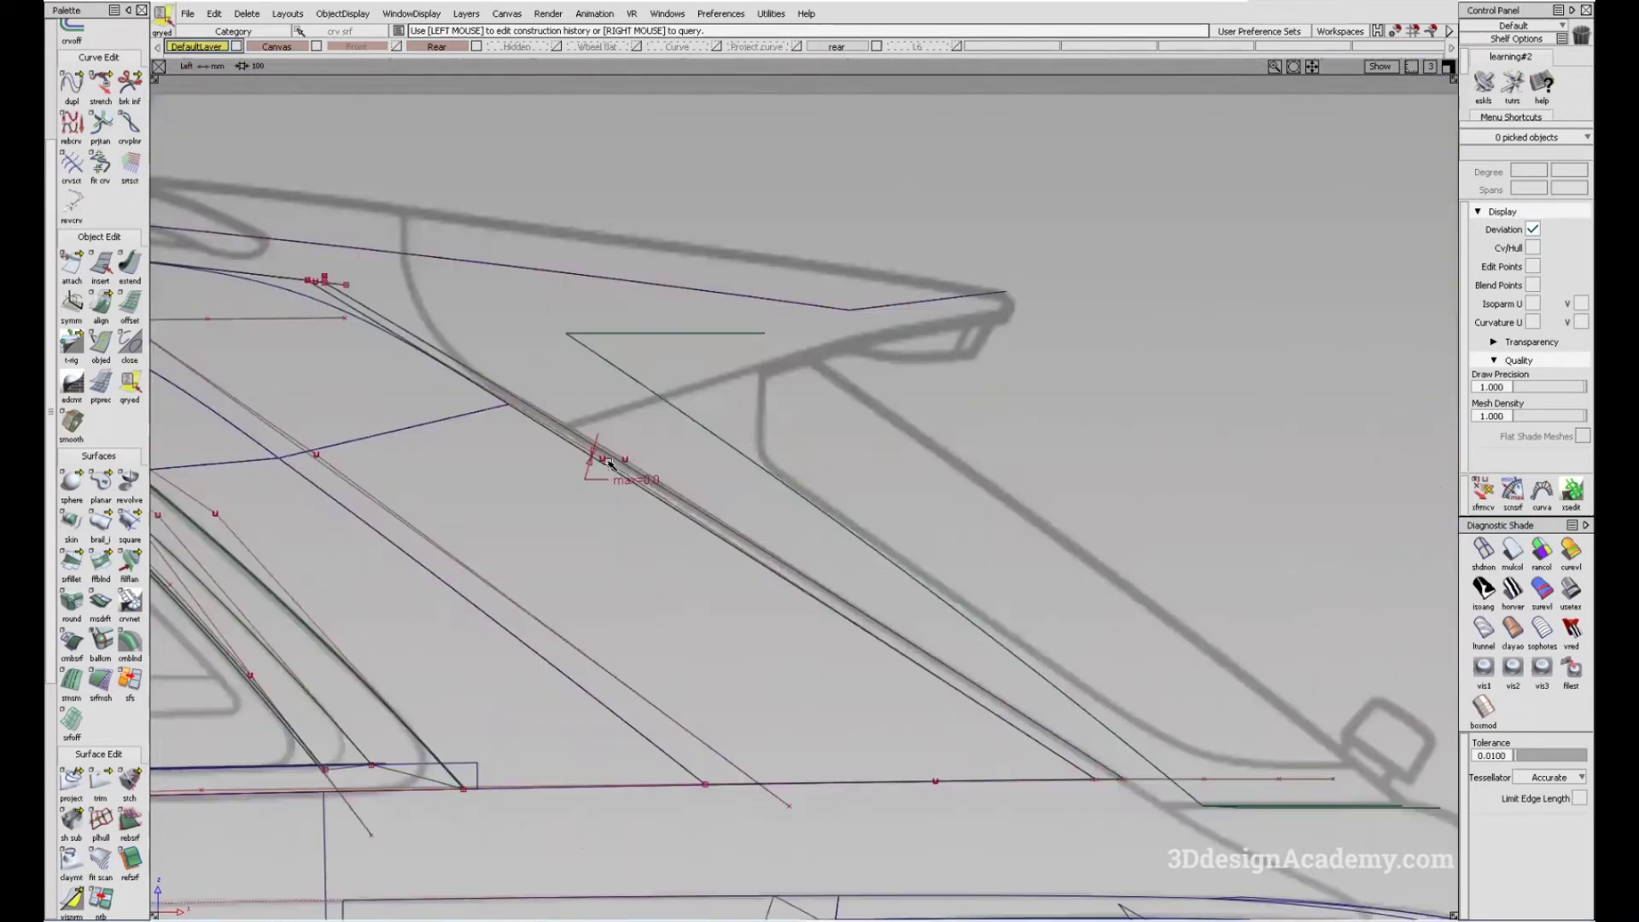
alt+shift+middle_drag(610, 462, 808, 538)
alt+shift+right_drag(715, 475, 764, 496)
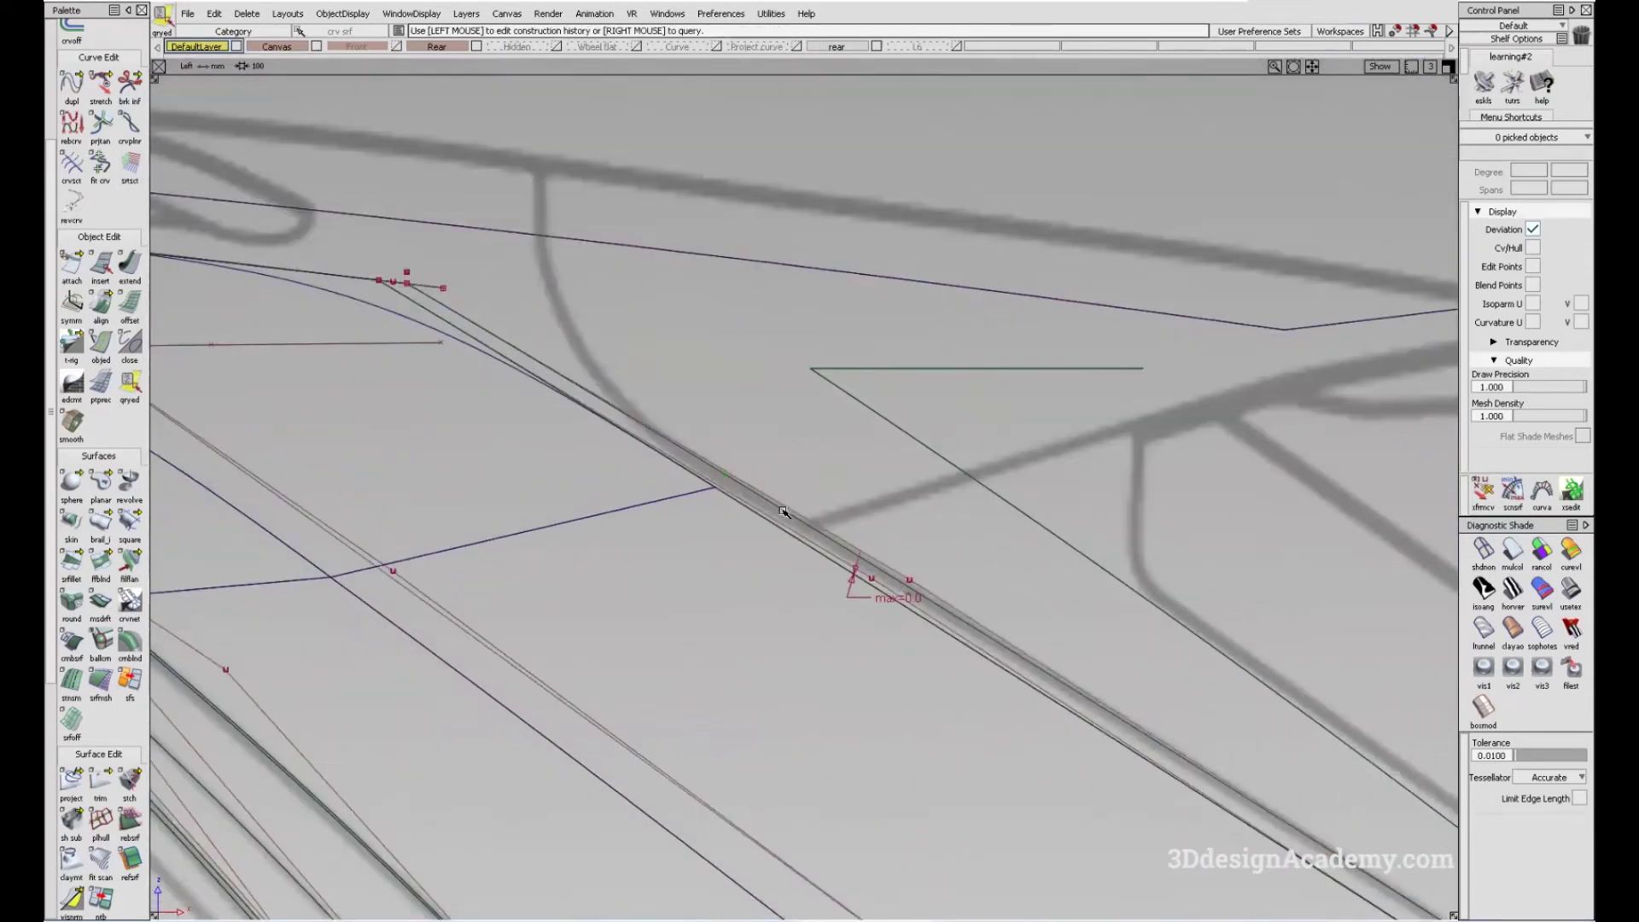
alt+shift+middle_drag(783, 511, 1014, 614)
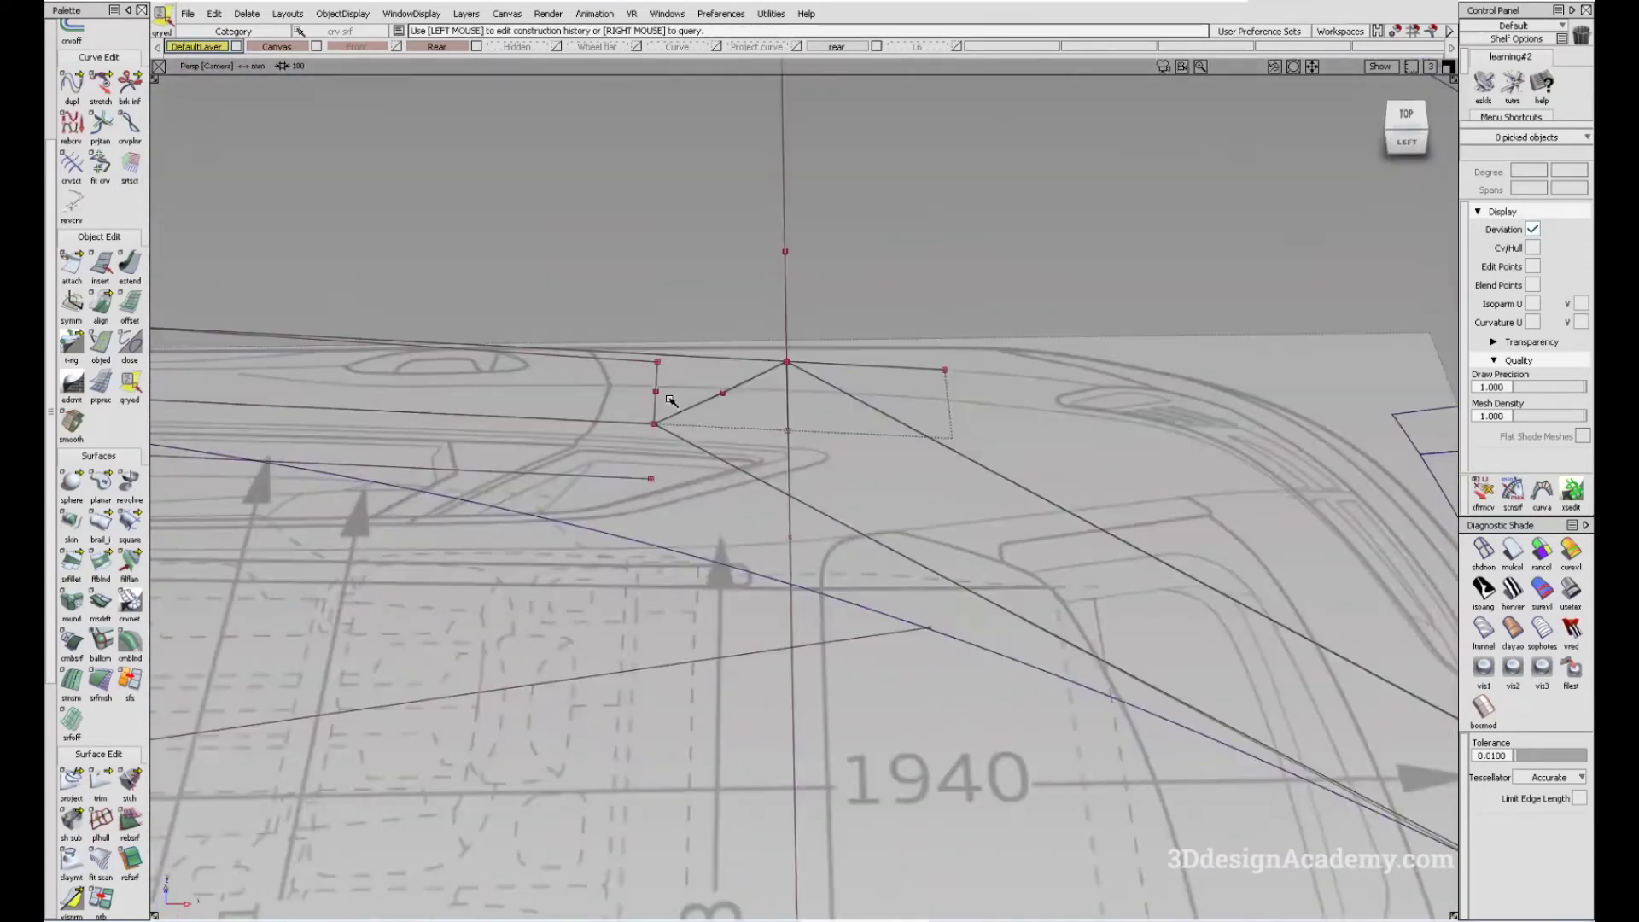
- Stretch the short fitted curve's upper end forward along the strip's outer edge, ahead of the division line, checking the side and top blueprints
click(101, 85)
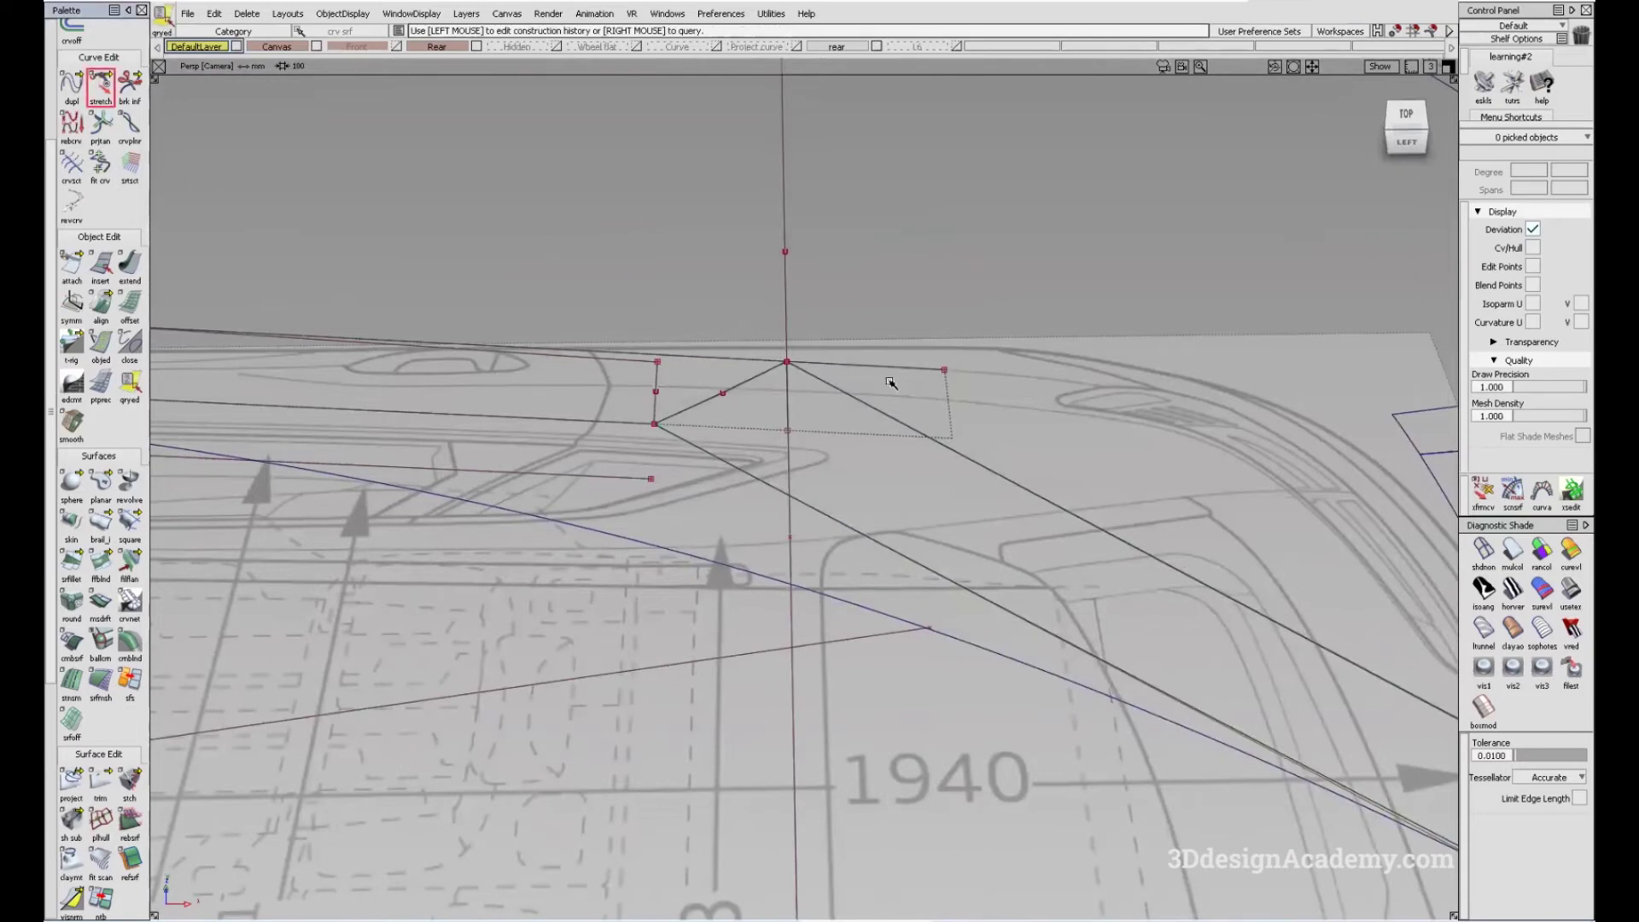
click(773, 368)
drag(758, 362, 760, 364)
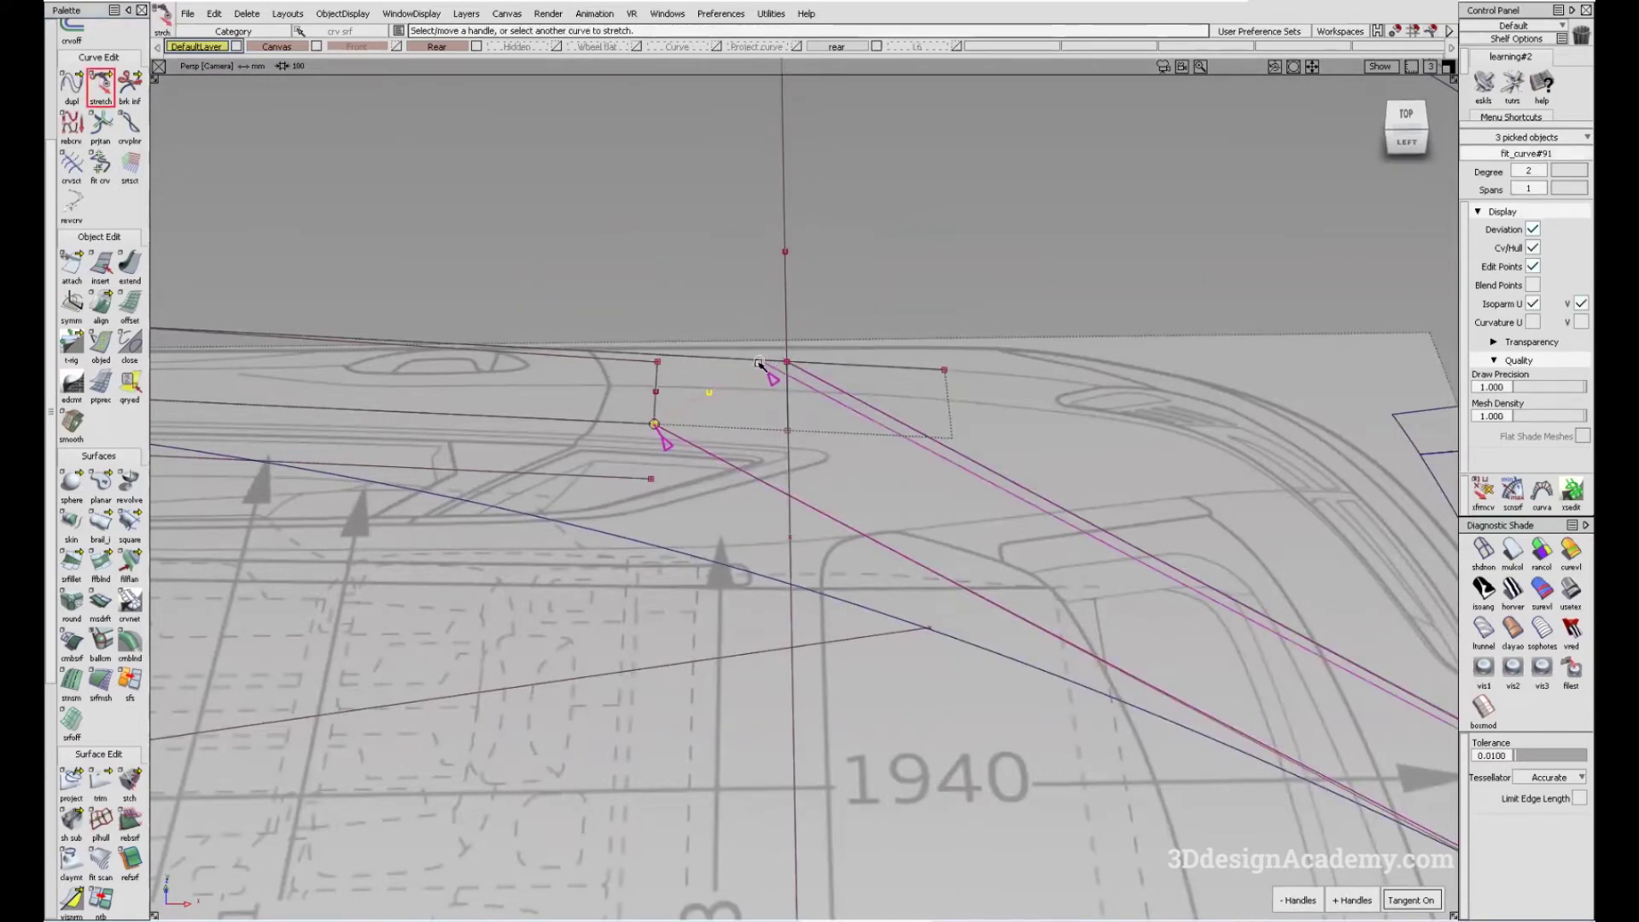
ctrl+shift+right_drag(899, 496, 921, 505)
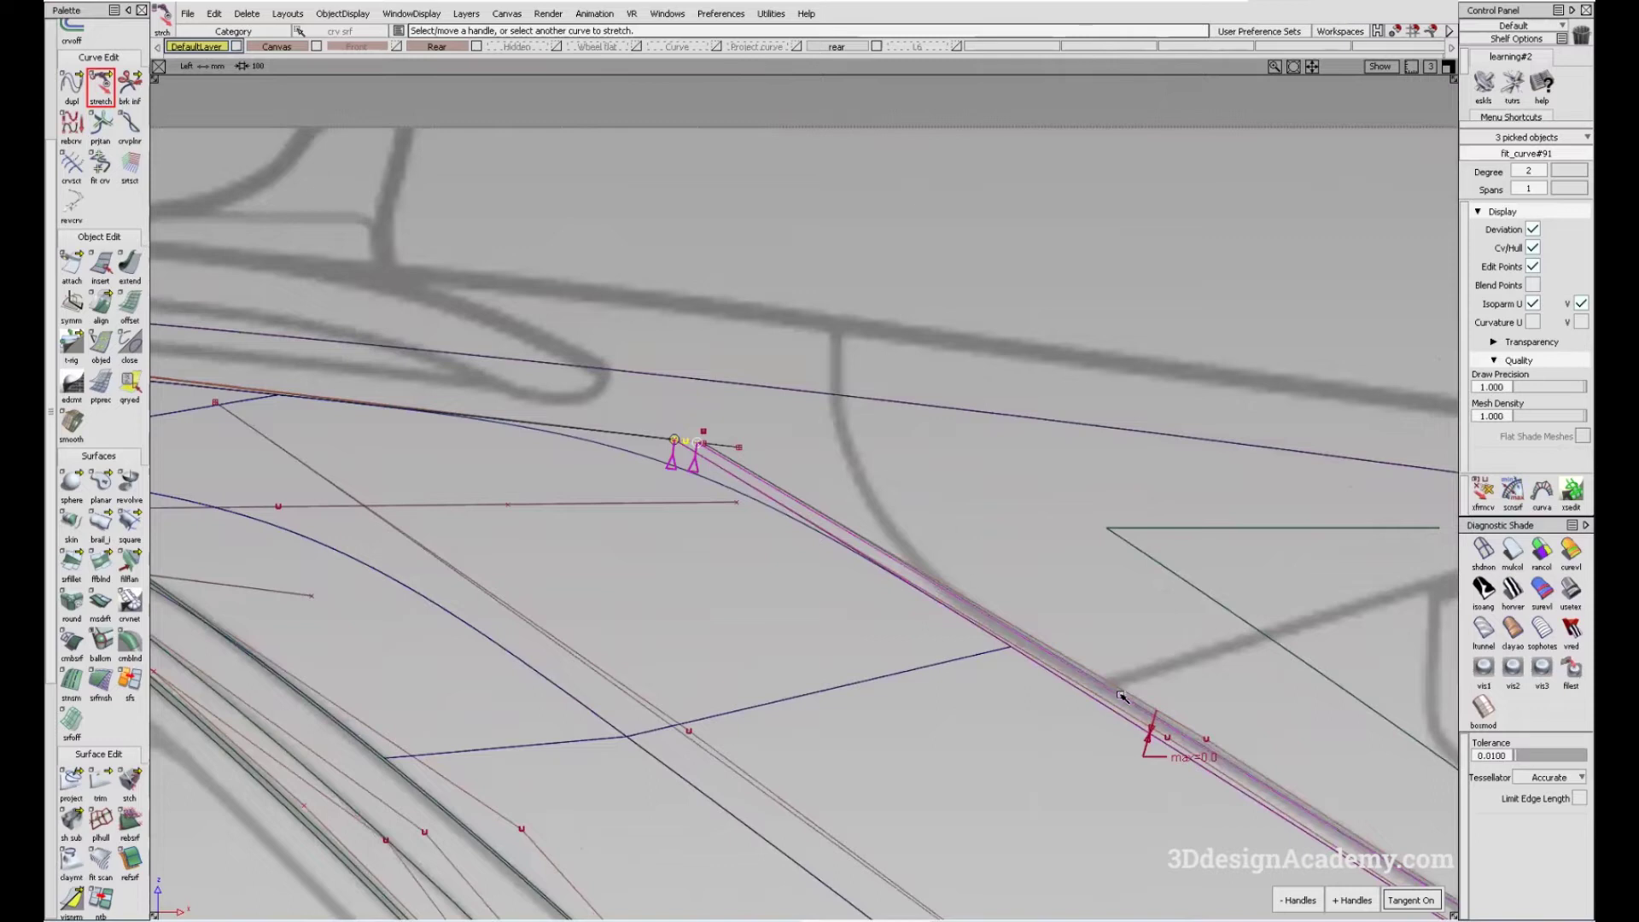
ctrl+shift+right_drag(885, 589, 905, 598)
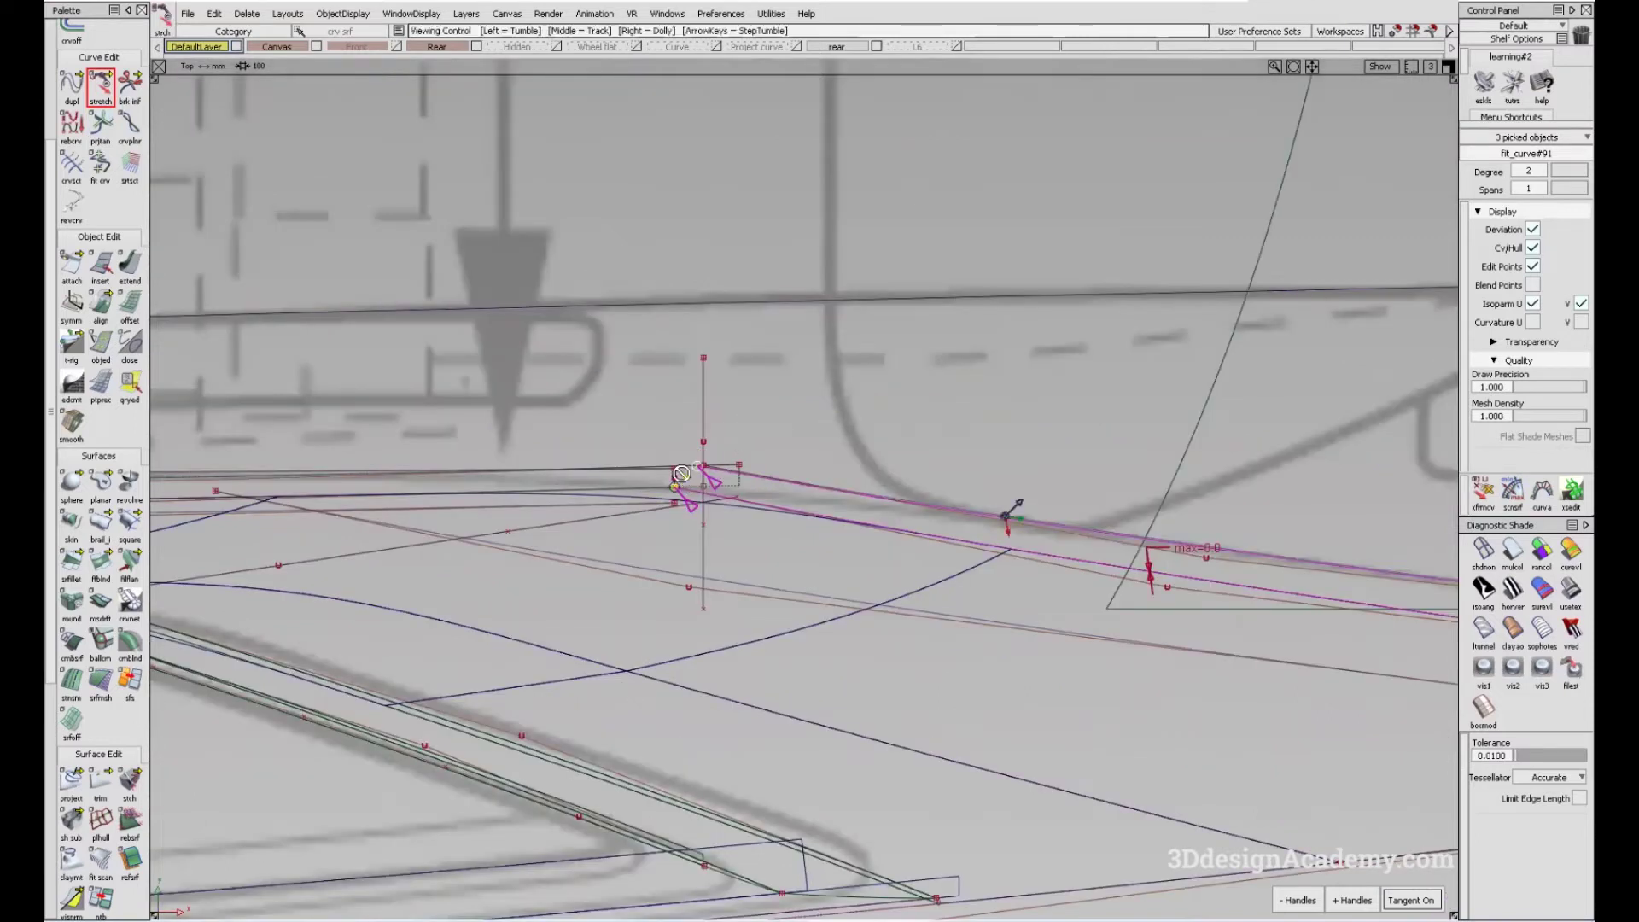
scroll(827, 432, up, 5)
drag(727, 441, 743, 444)
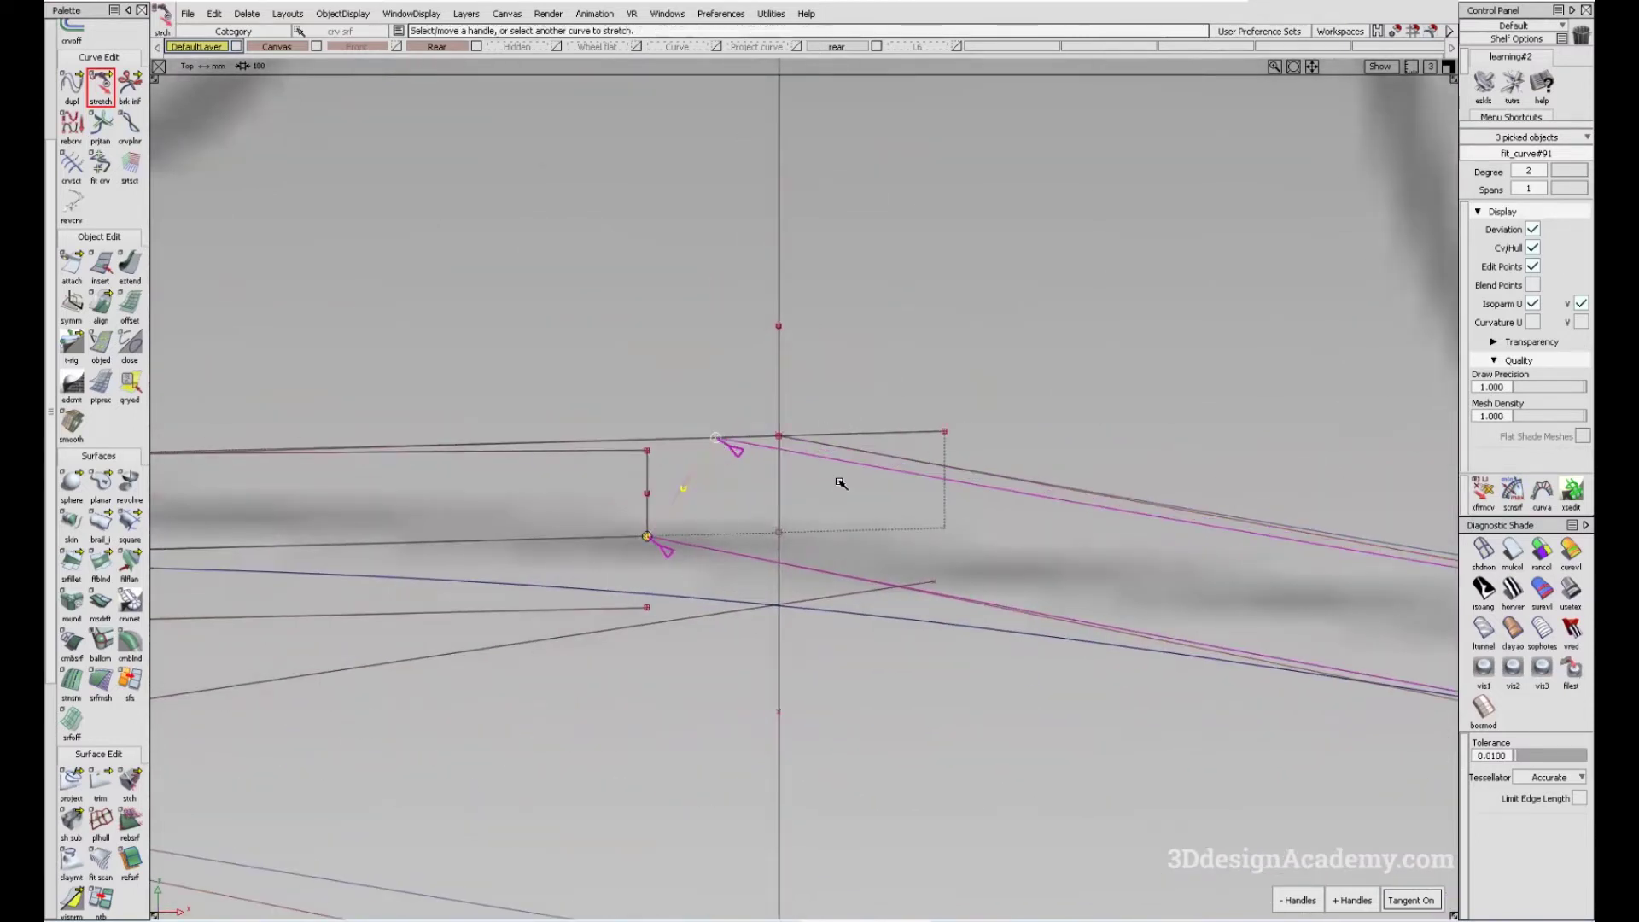
- Examine the stretched curve end and the adjoining pillar surface edge against the blueprints and in perspective
ctrl+shift+right_drag(838, 479, 837, 468)
ctrl+shift+right_drag(924, 541, 908, 513)
alt+shift+right_drag(1068, 512, 671, 485)
ctrl+shift+drag(671, 484, 709, 453)
ctrl+shift+right_drag(709, 453, 666, 445)
alt+shift+drag(764, 365, 800, 463)
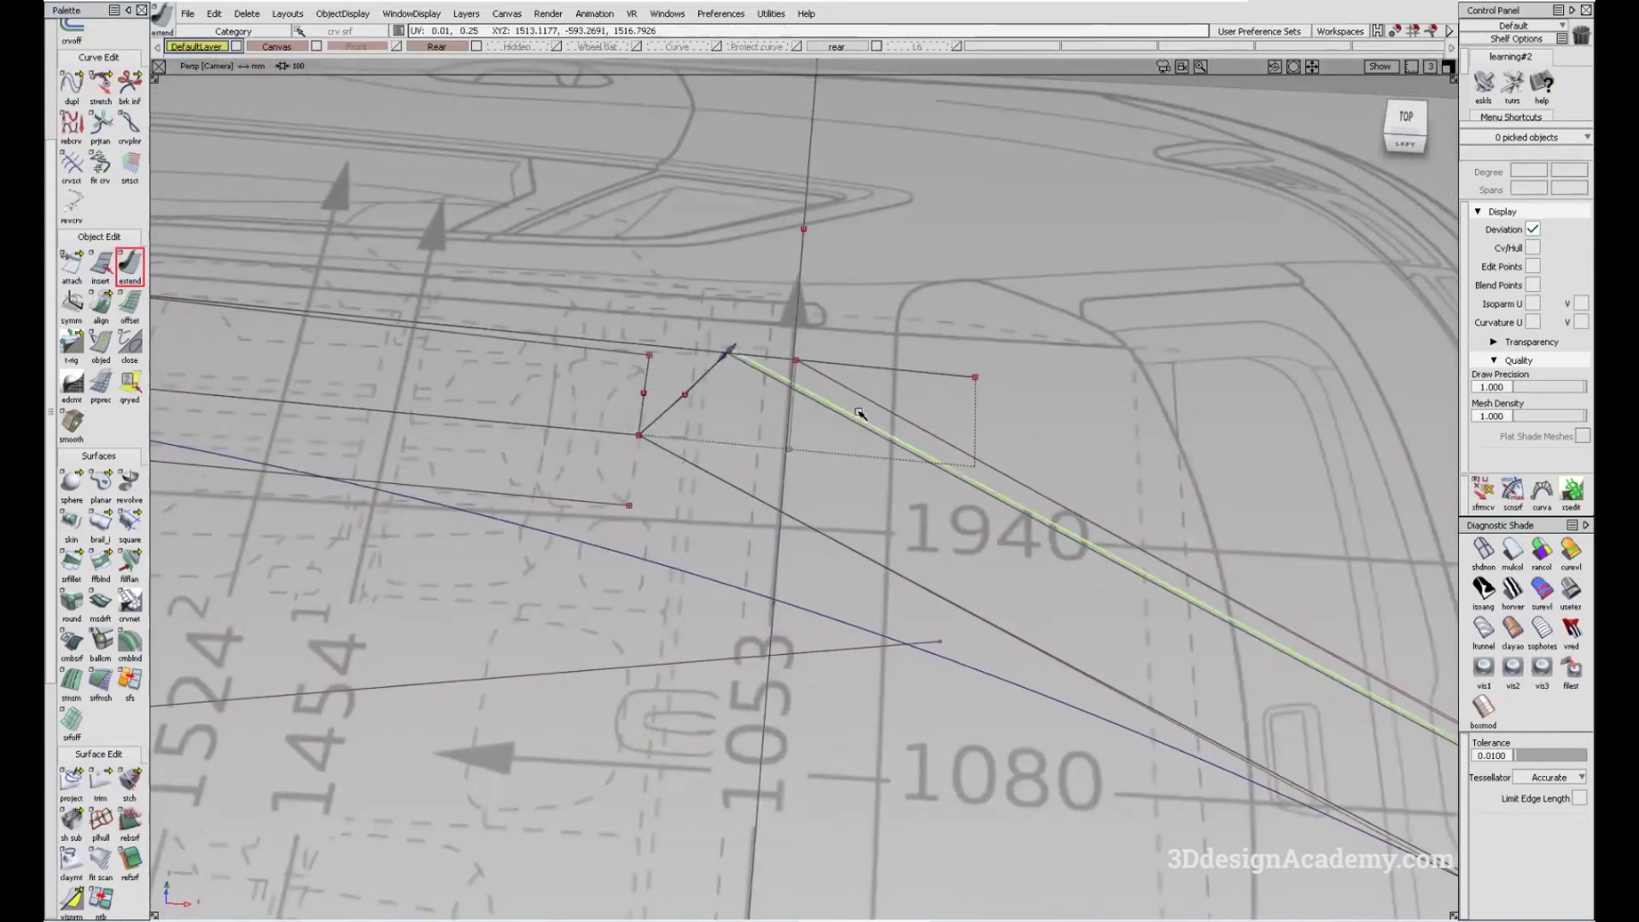
- Extend the pillar edge at the strip corner by about 7.46 mm and rebuild the two-rail surface with G0 position continuity
click(764, 501)
drag(764, 500, 952, 490)
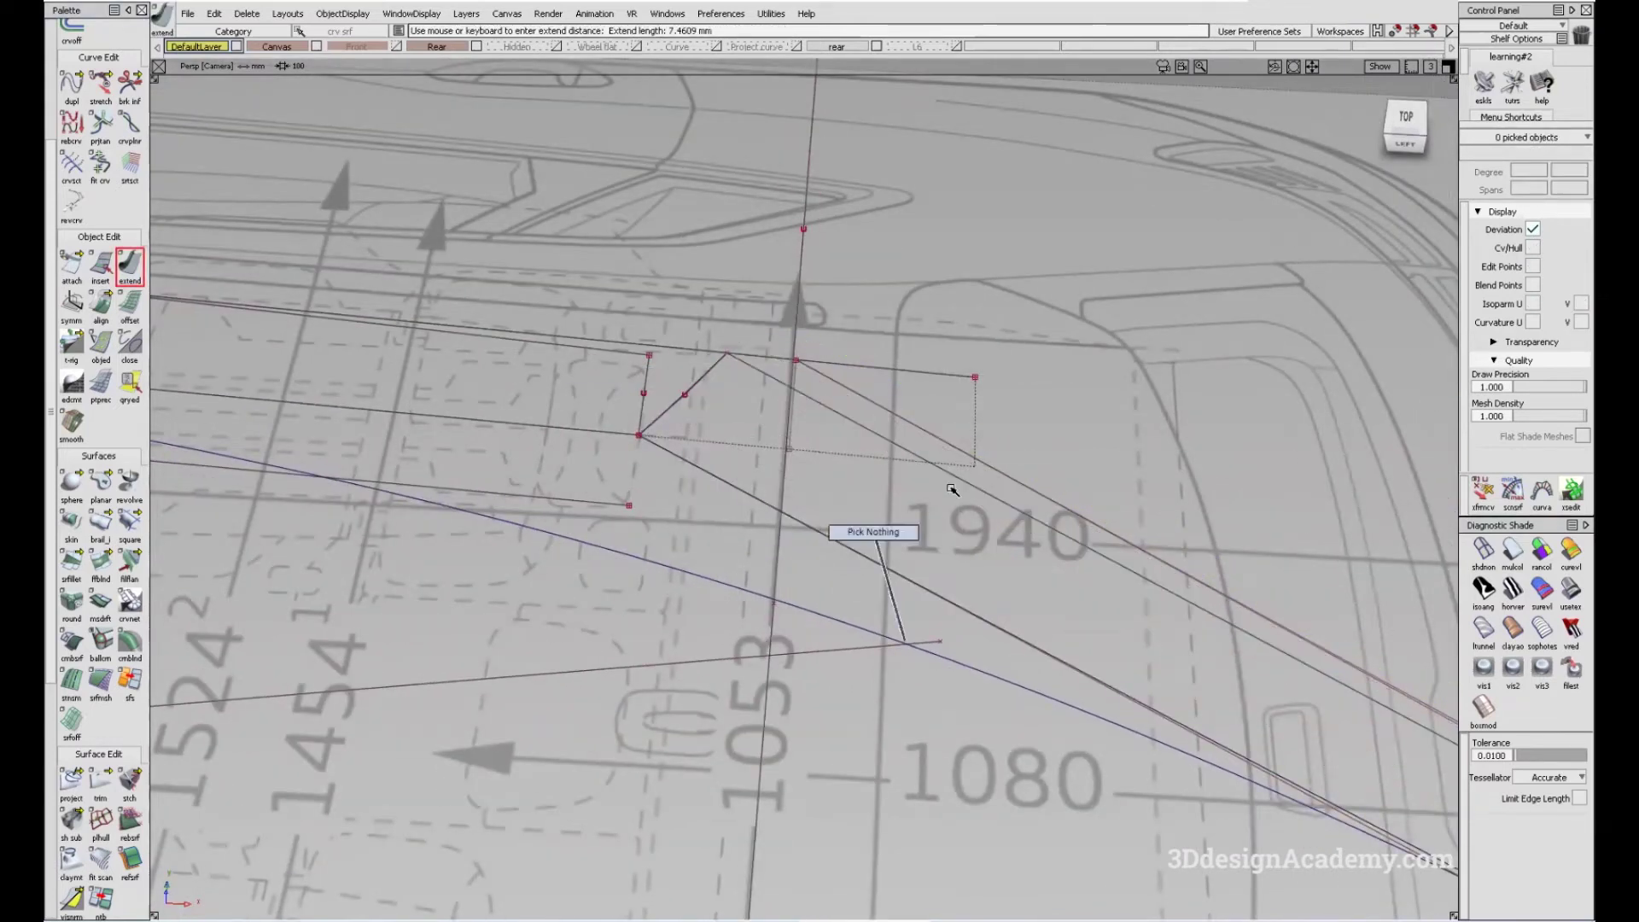
alt+shift+middle_drag(1101, 604, 1070, 589)
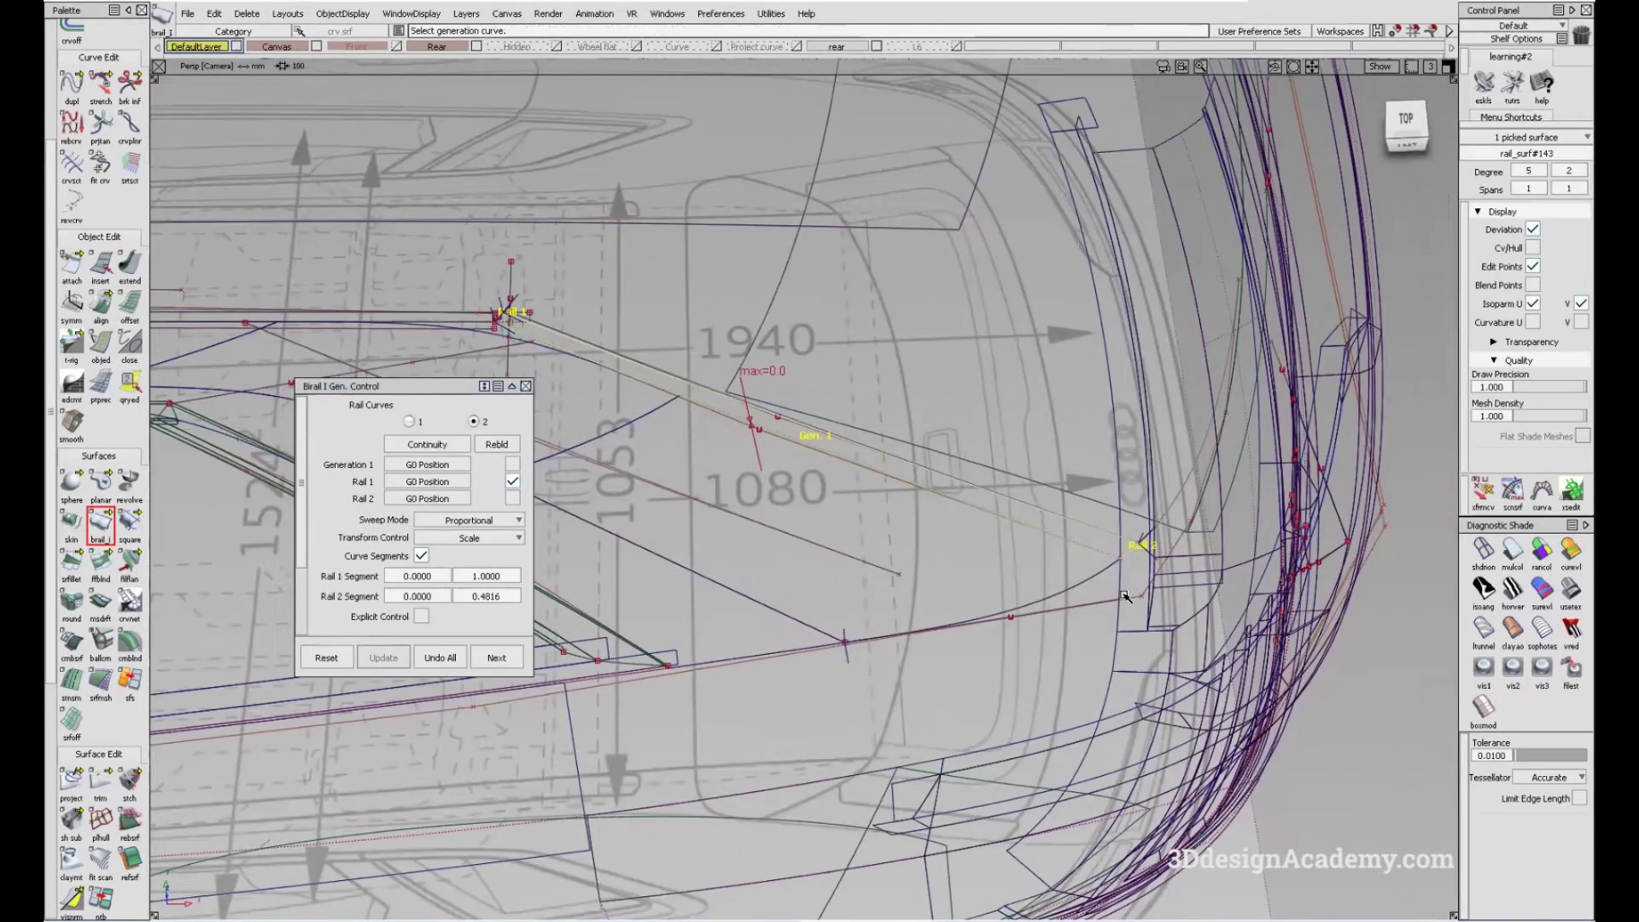
mouse_move(1125, 595)
alt+shift+mouse_down()
mouse_move(906, 634)
mouse_move(1075, 611)
mouse_move(1020, 615)
alt+shift+mouse_up()
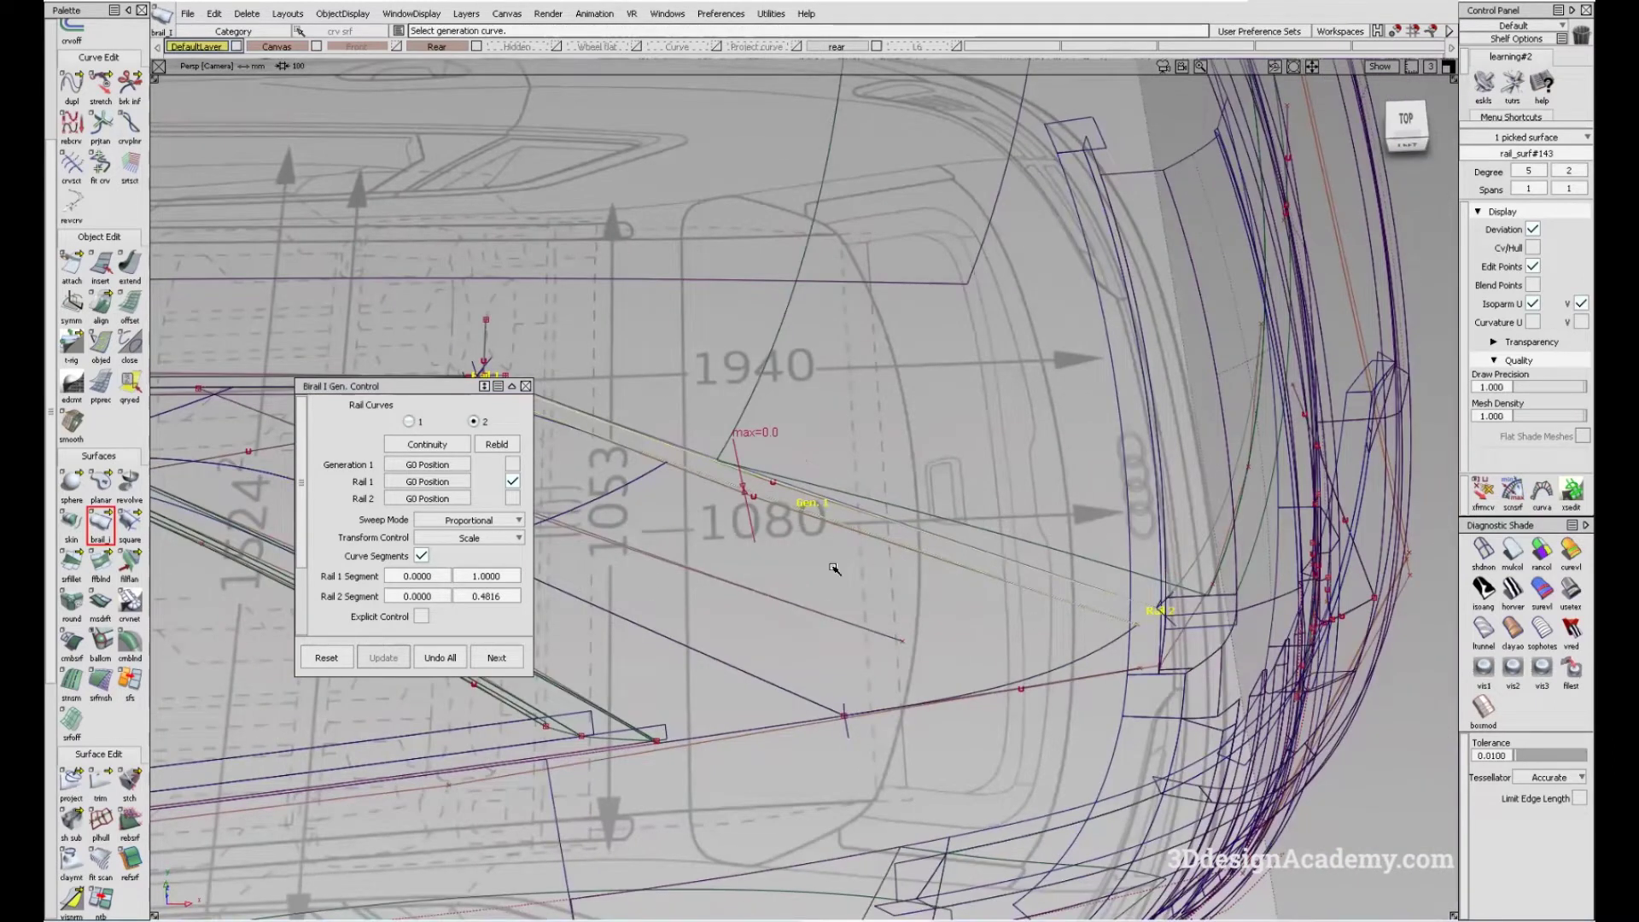
alt+shift+drag(680, 466, 768, 426)
scroll(808, 392, up, 3)
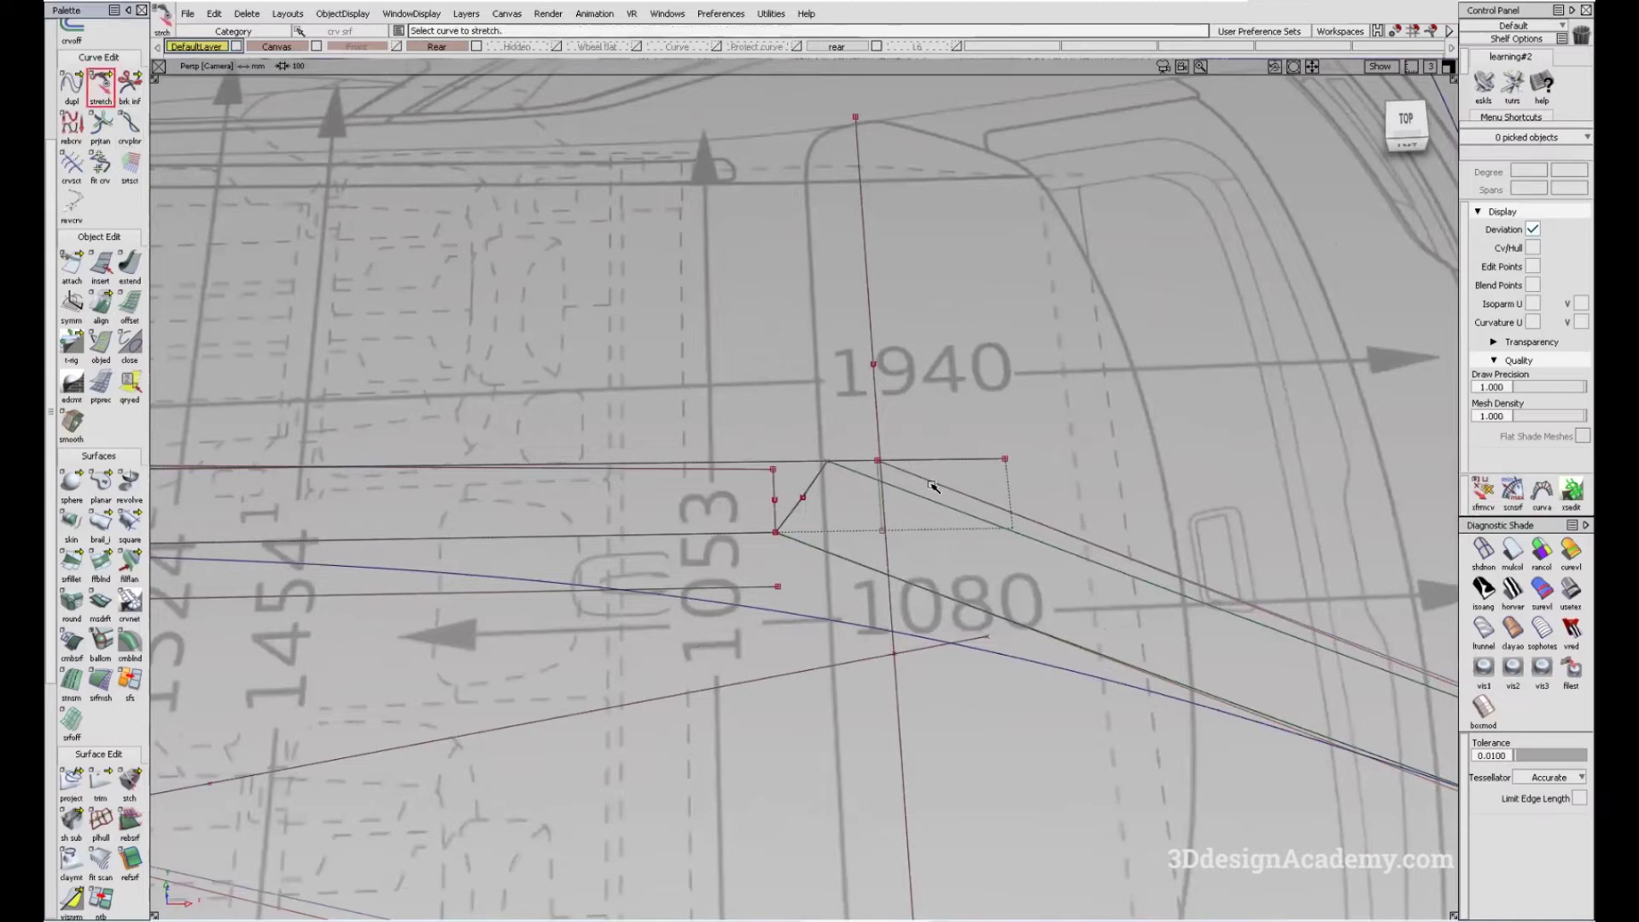
- Extend the two-rail pillar surface by about 5.1 mm beyond its edge along the long fitted curve
click(933, 485)
click(835, 484)
alt+shift+drag(835, 484, 1055, 665)
key(Escape)
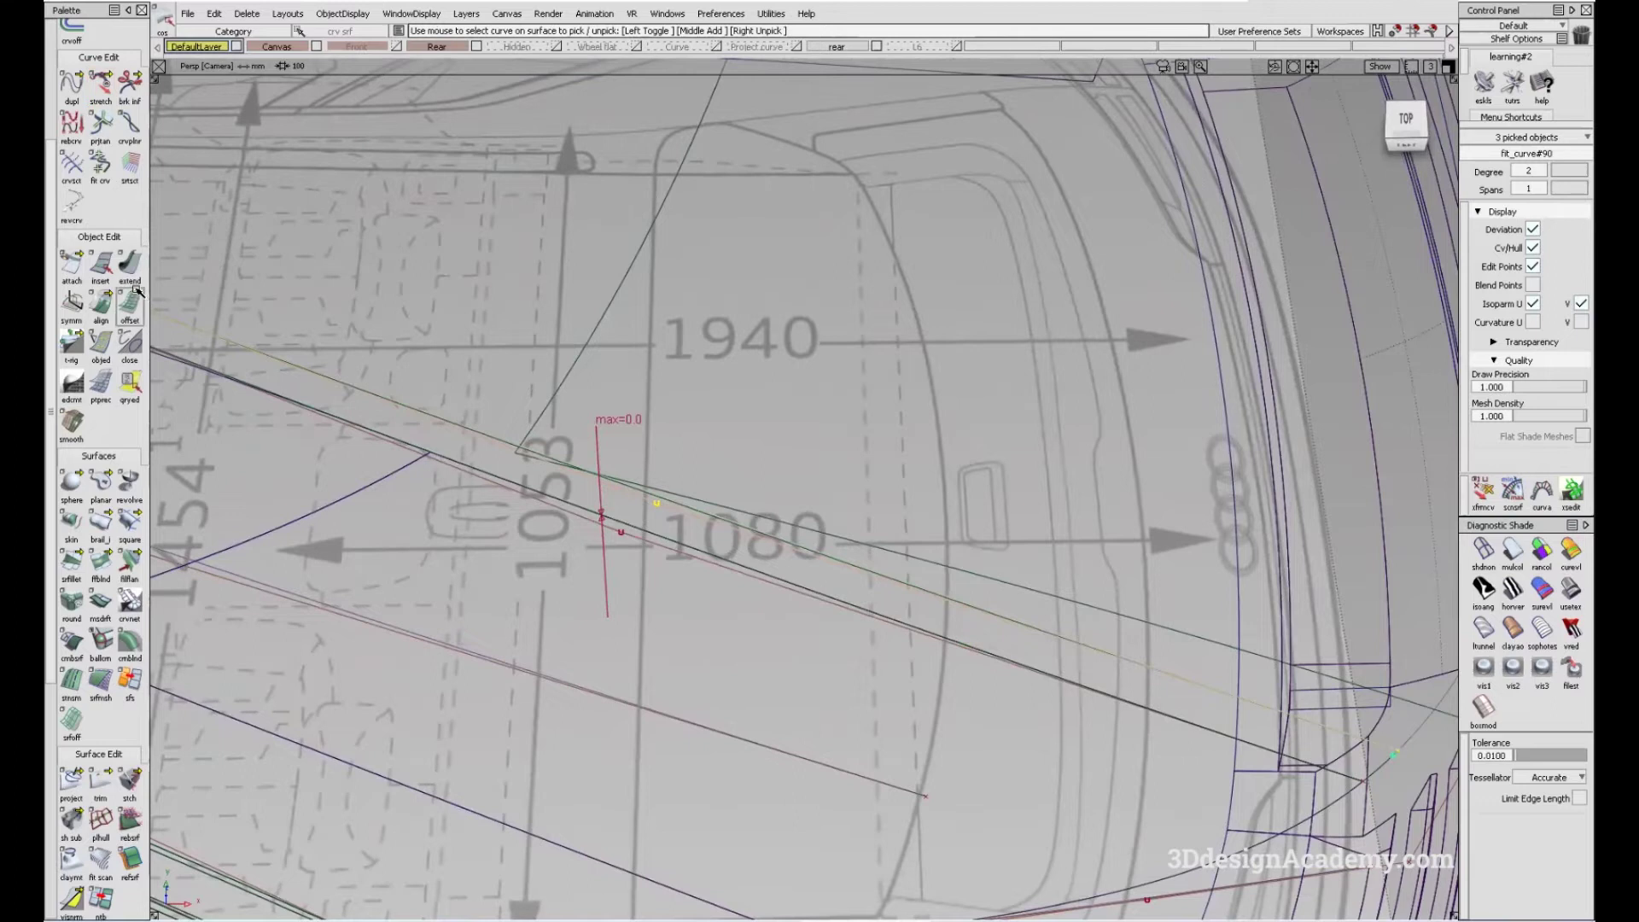
click(771, 540)
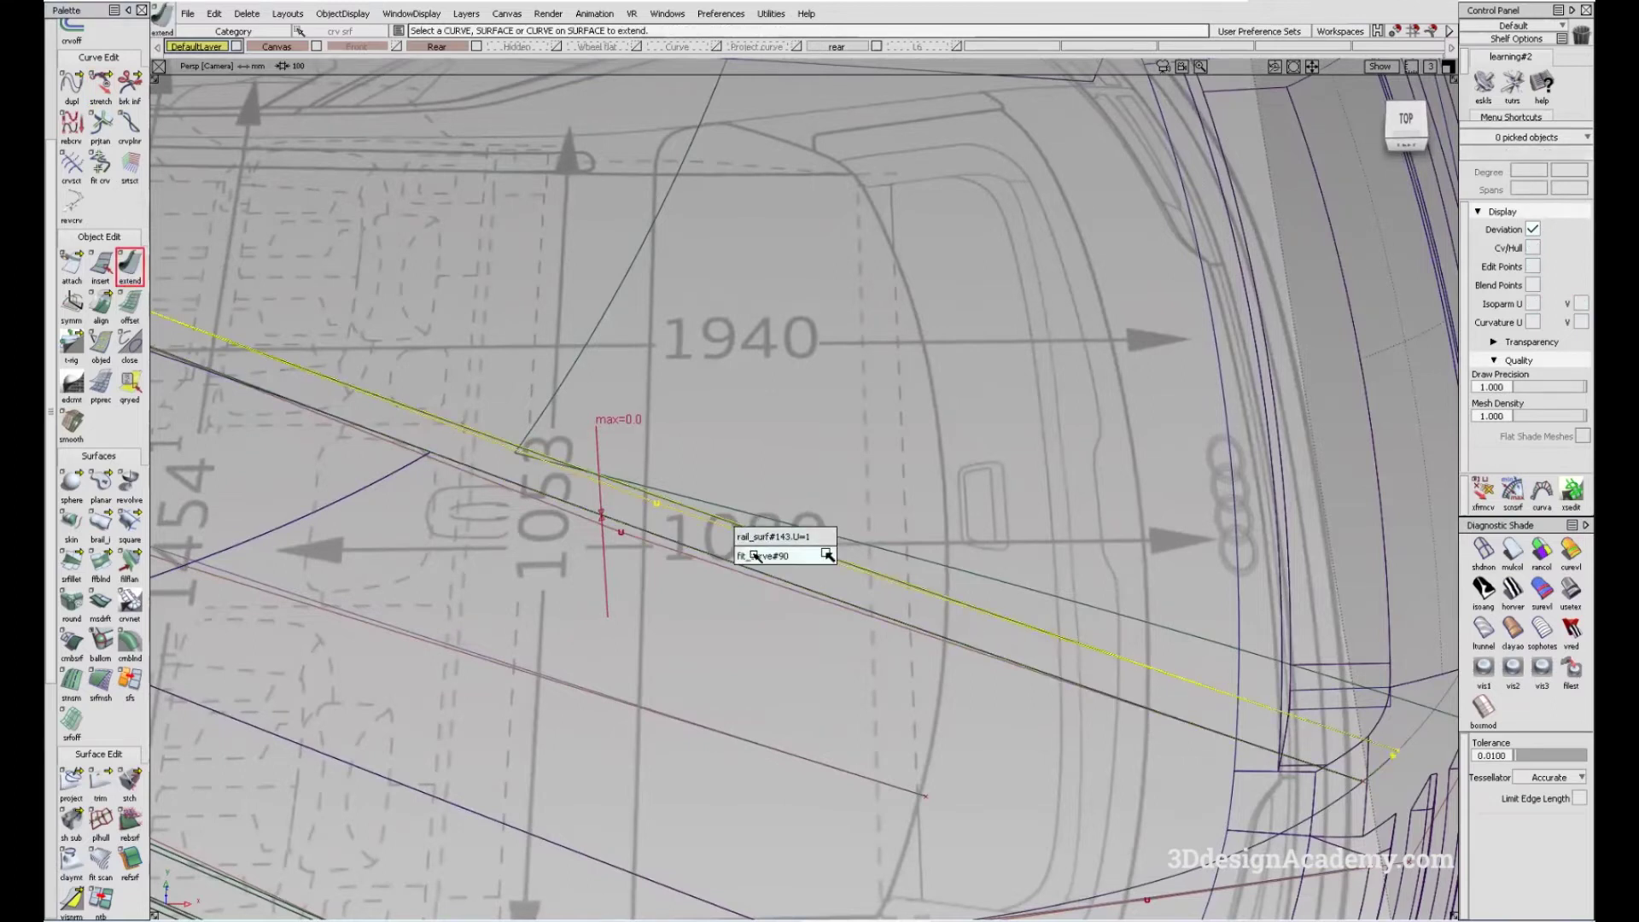
click(752, 536)
click(743, 520)
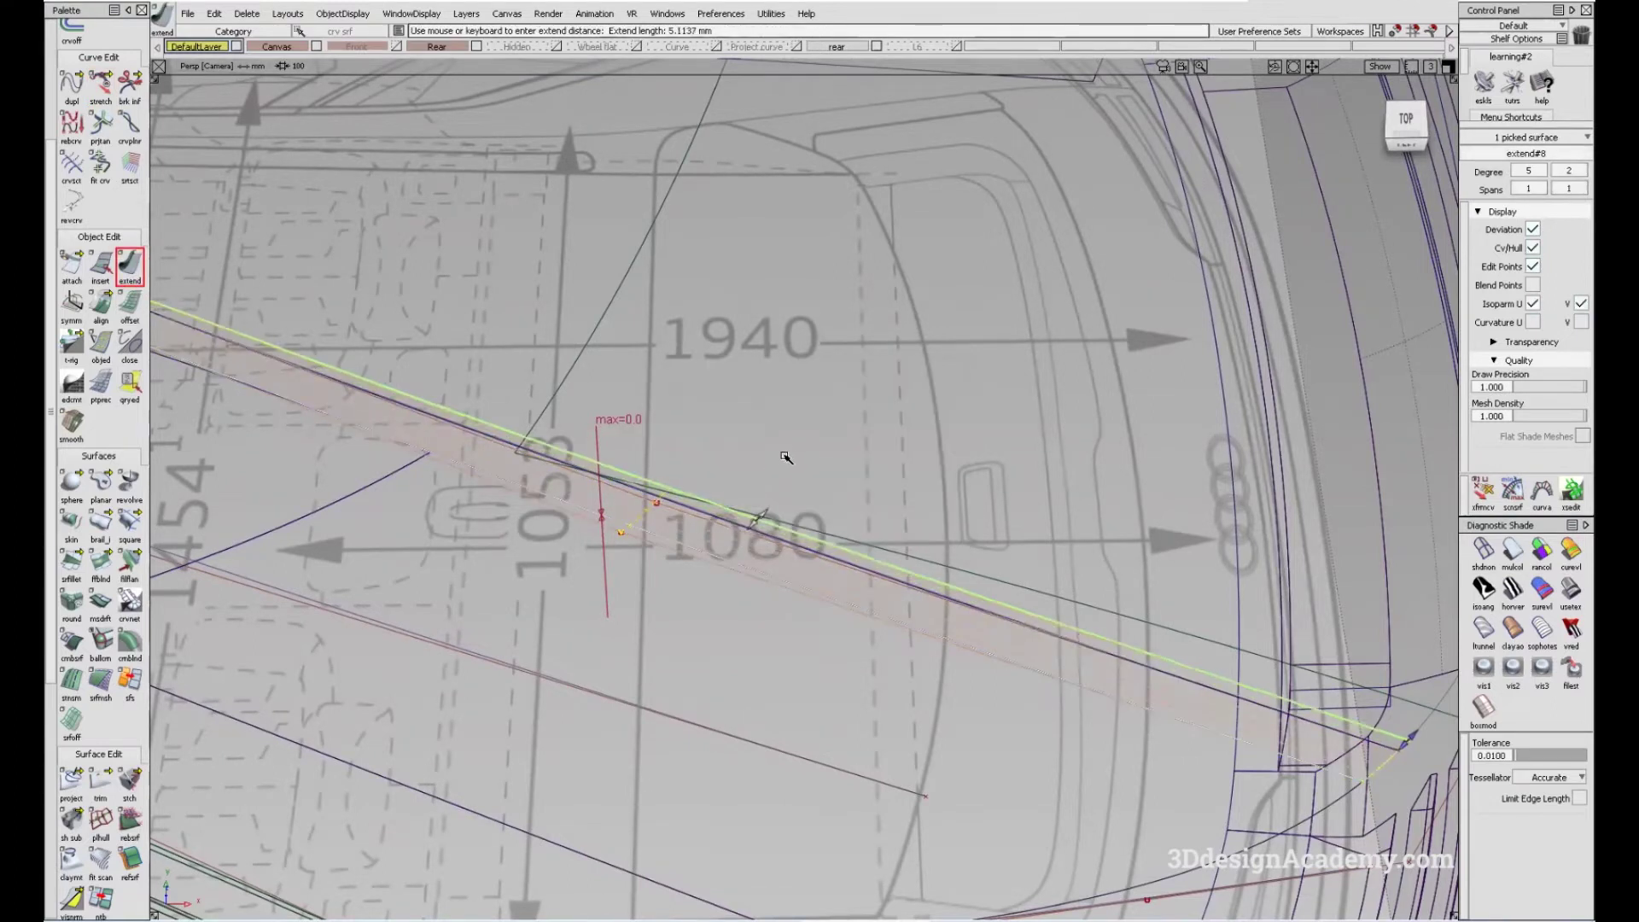
click(876, 596)
- Project the pillar boundary in the back view as curves on surfaces, using the view direction as the projection vector
key(F4)
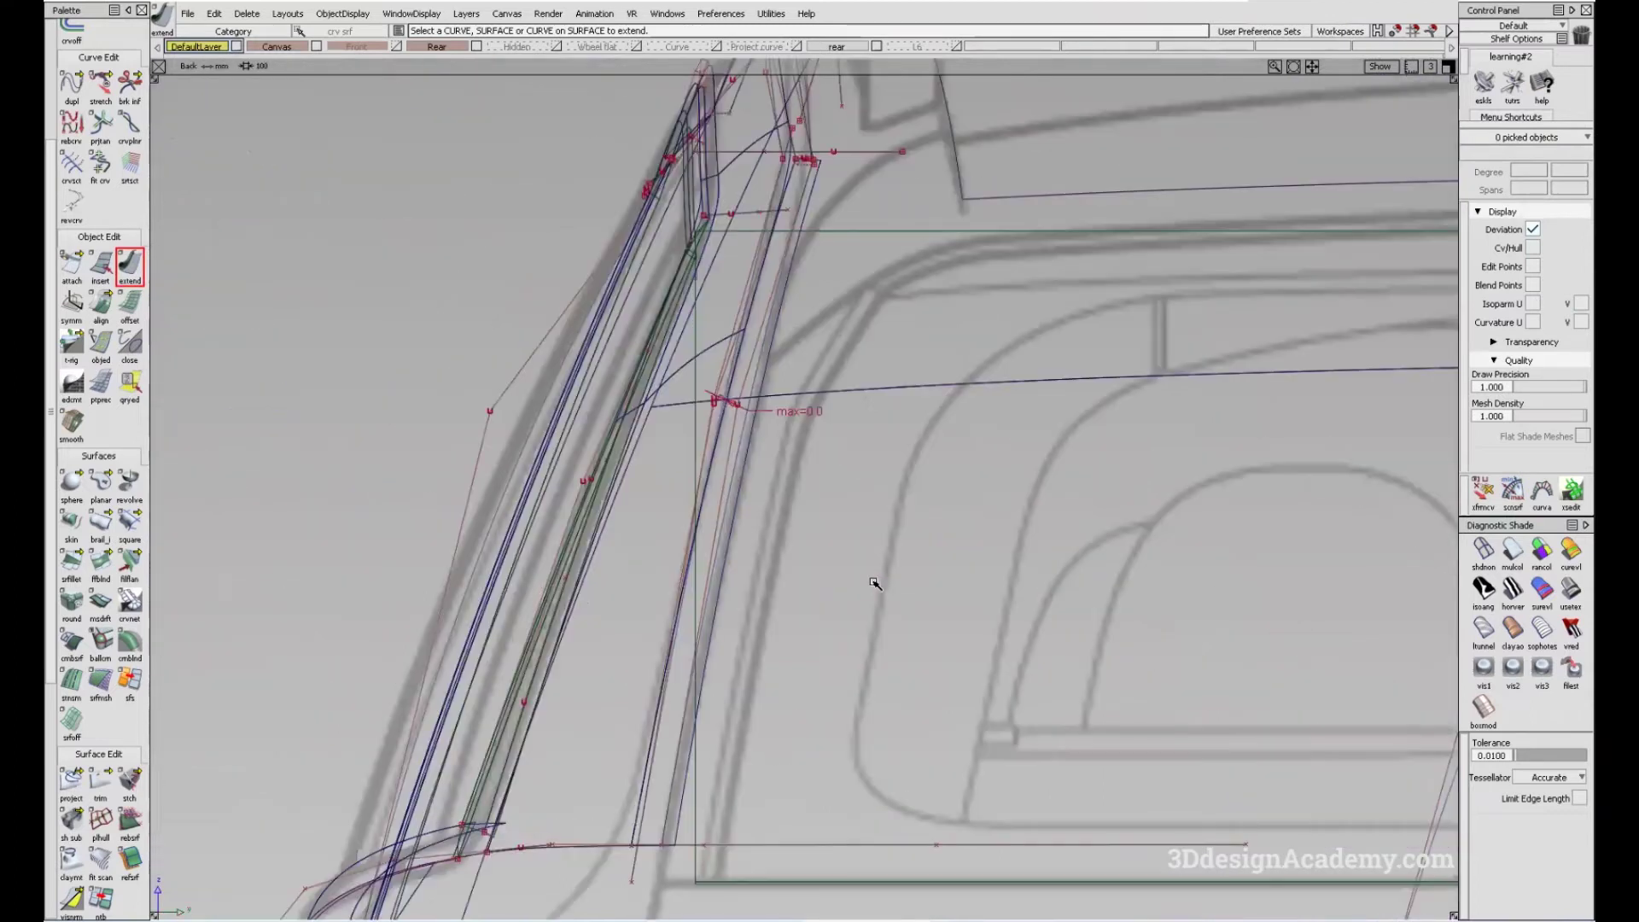
click(736, 405)
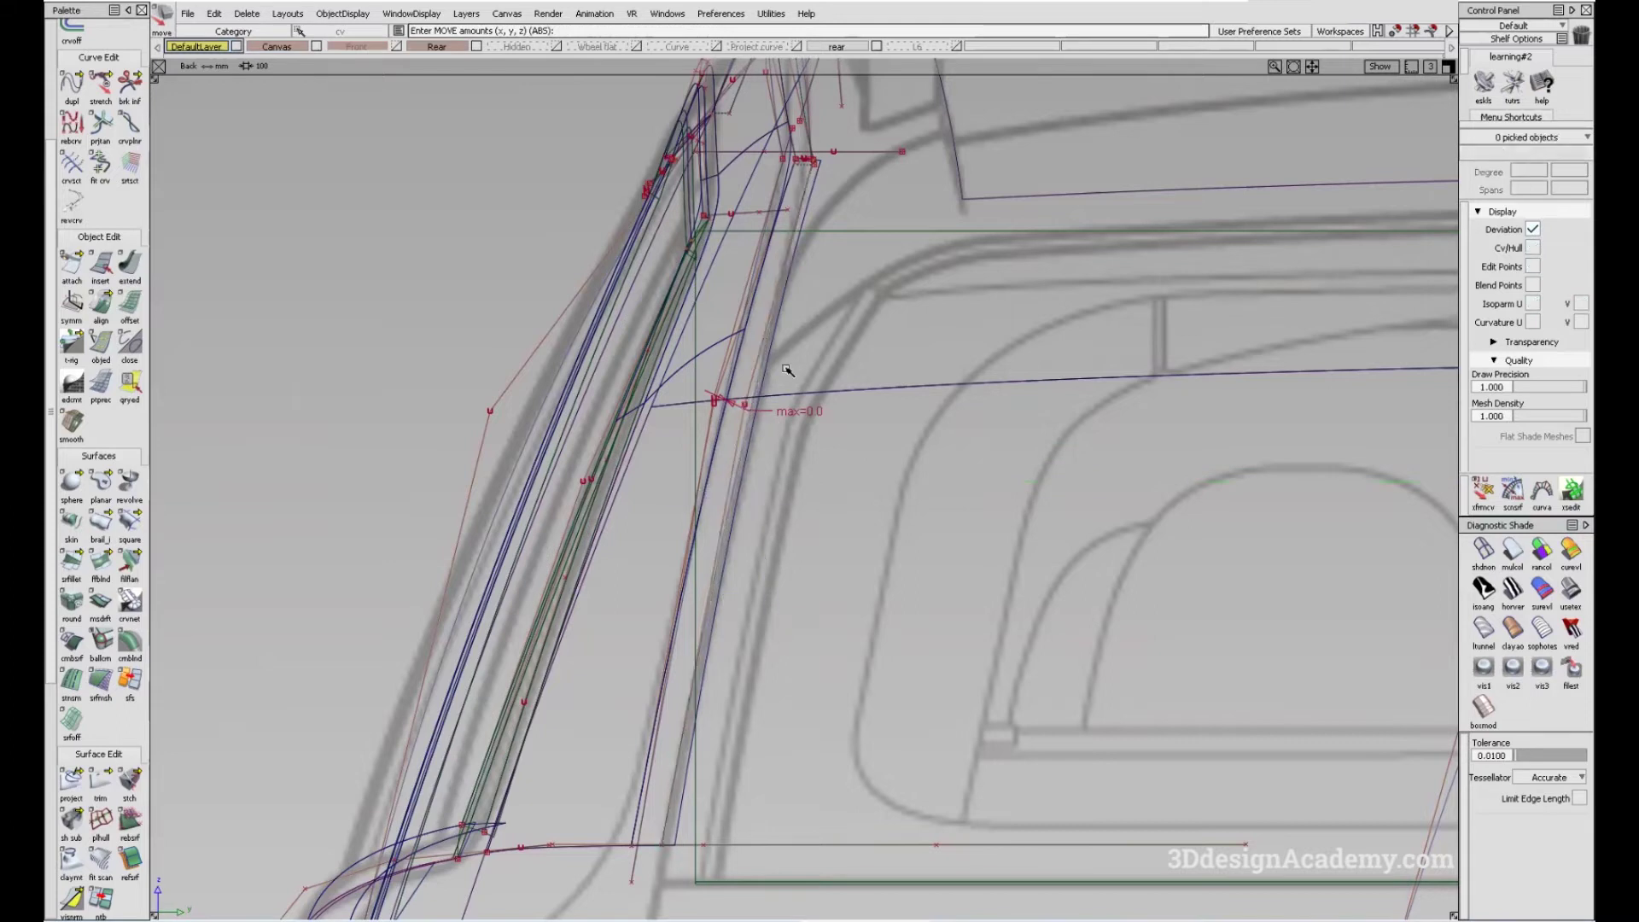
click(523, 651)
click(653, 717)
click(74, 775)
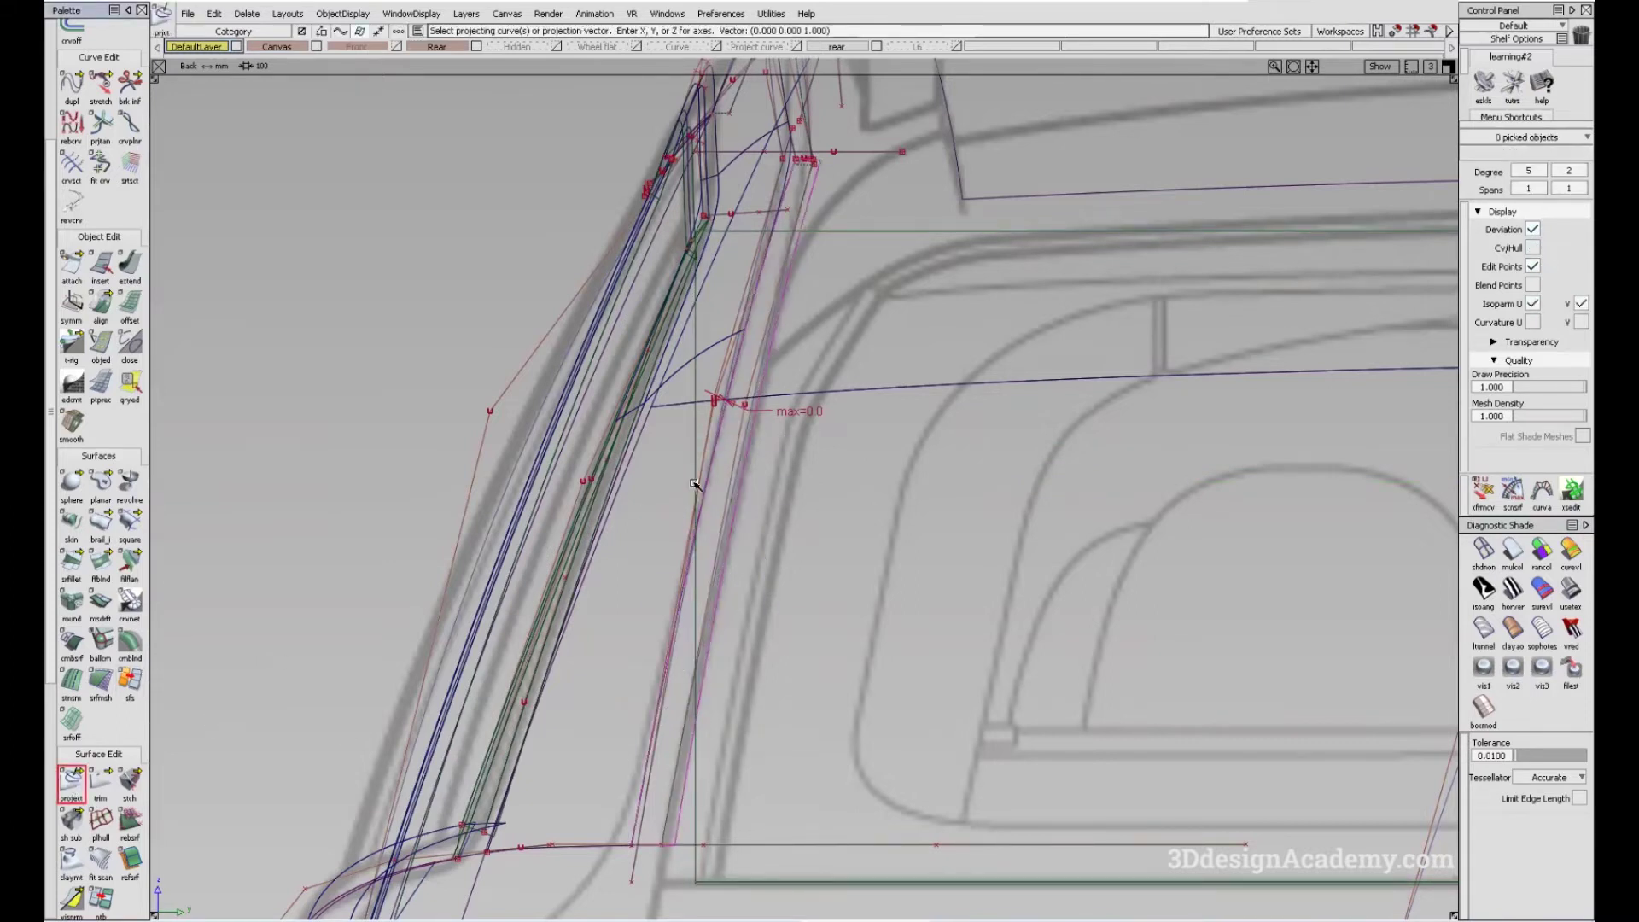
click(743, 427)
click(397, 503)
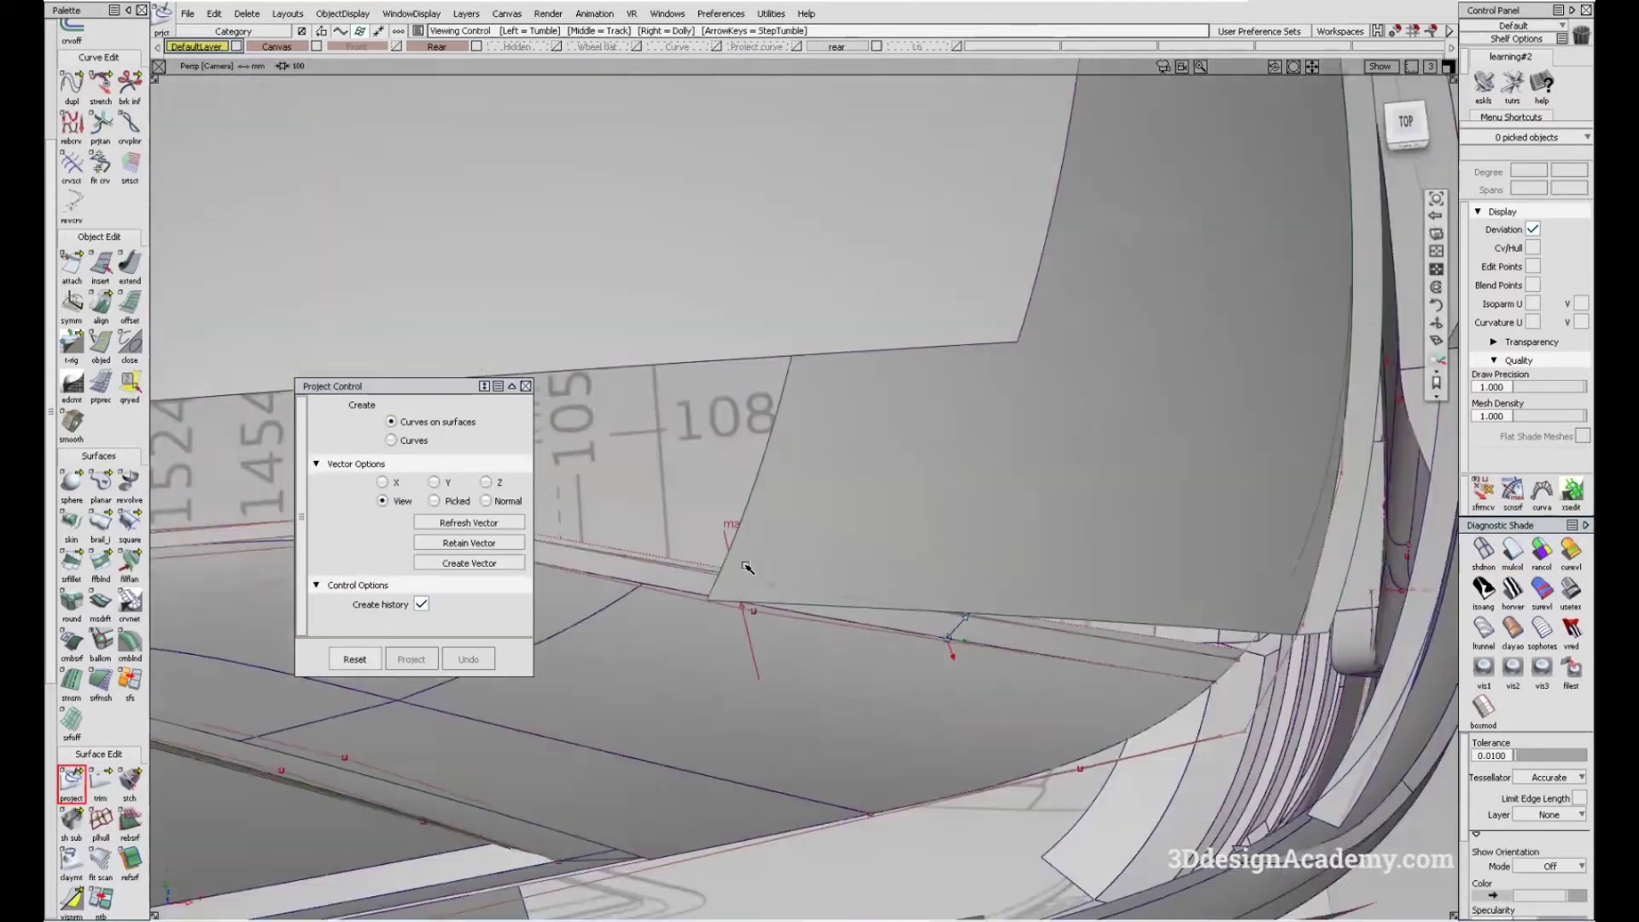
- Trim the rear pillar surface along the projected curve on surface
alt+shift+drag(746, 567, 815, 458)
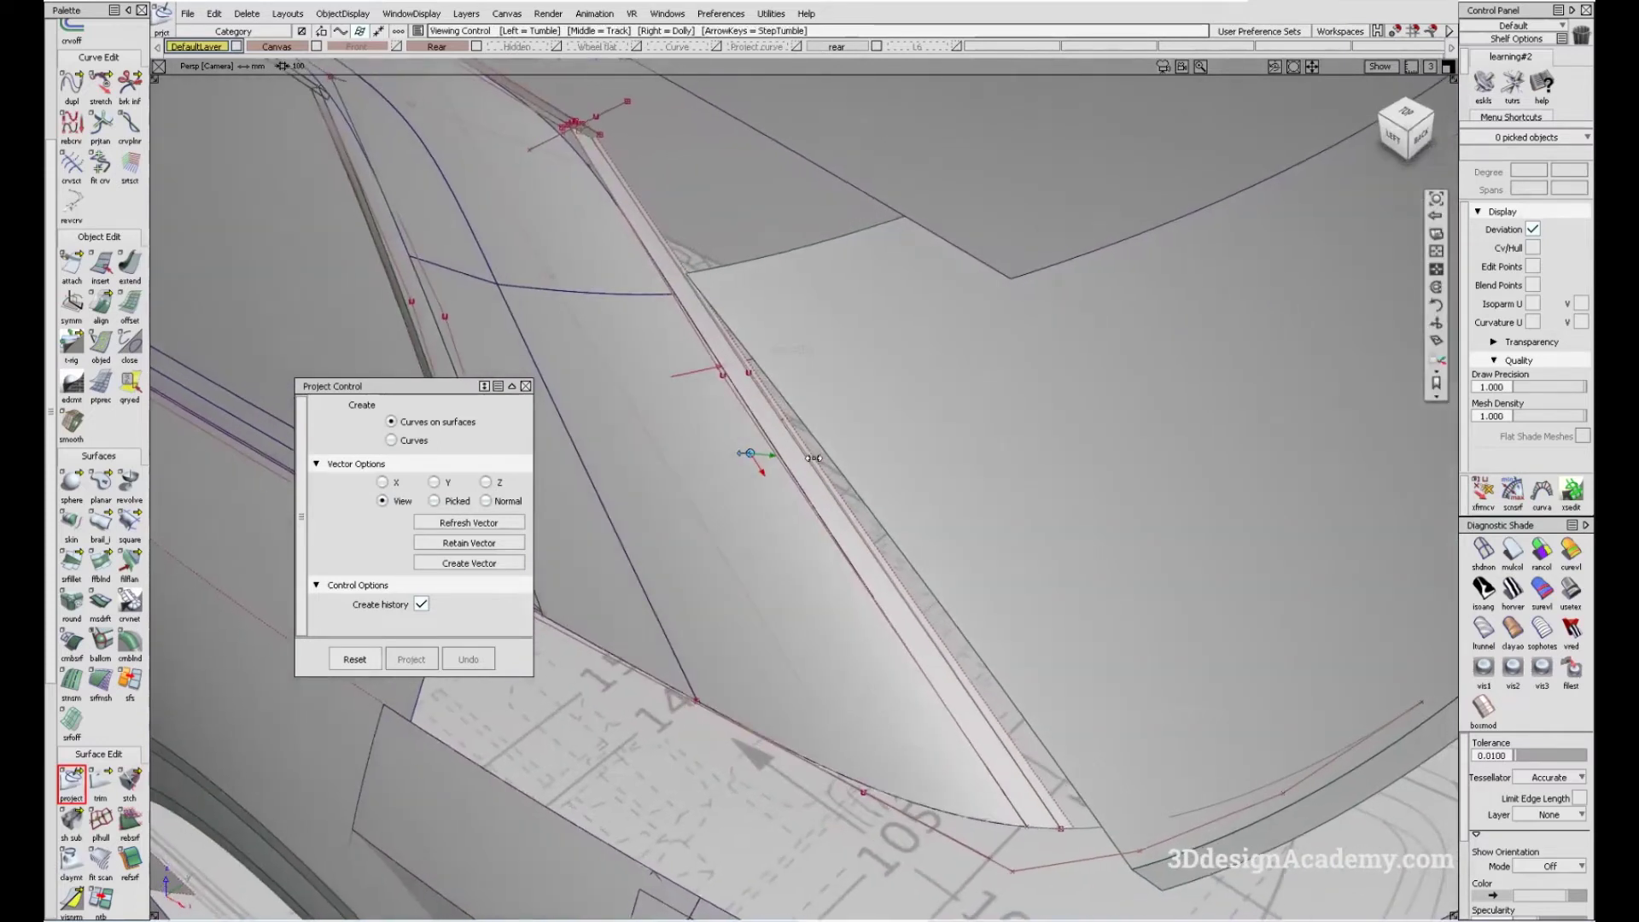
alt+shift+right_drag(750, 450, 574, 586)
click(130, 784)
click(101, 780)
mouse_move(713, 428)
alt+shift+mouse_down()
mouse_move(776, 475)
mouse_move(728, 452)
alt+shift+mouse_up()
mouse_move(728, 451)
alt+shift+right_down()
mouse_move(908, 551)
mouse_move(1209, 603)
alt+shift+right_up()
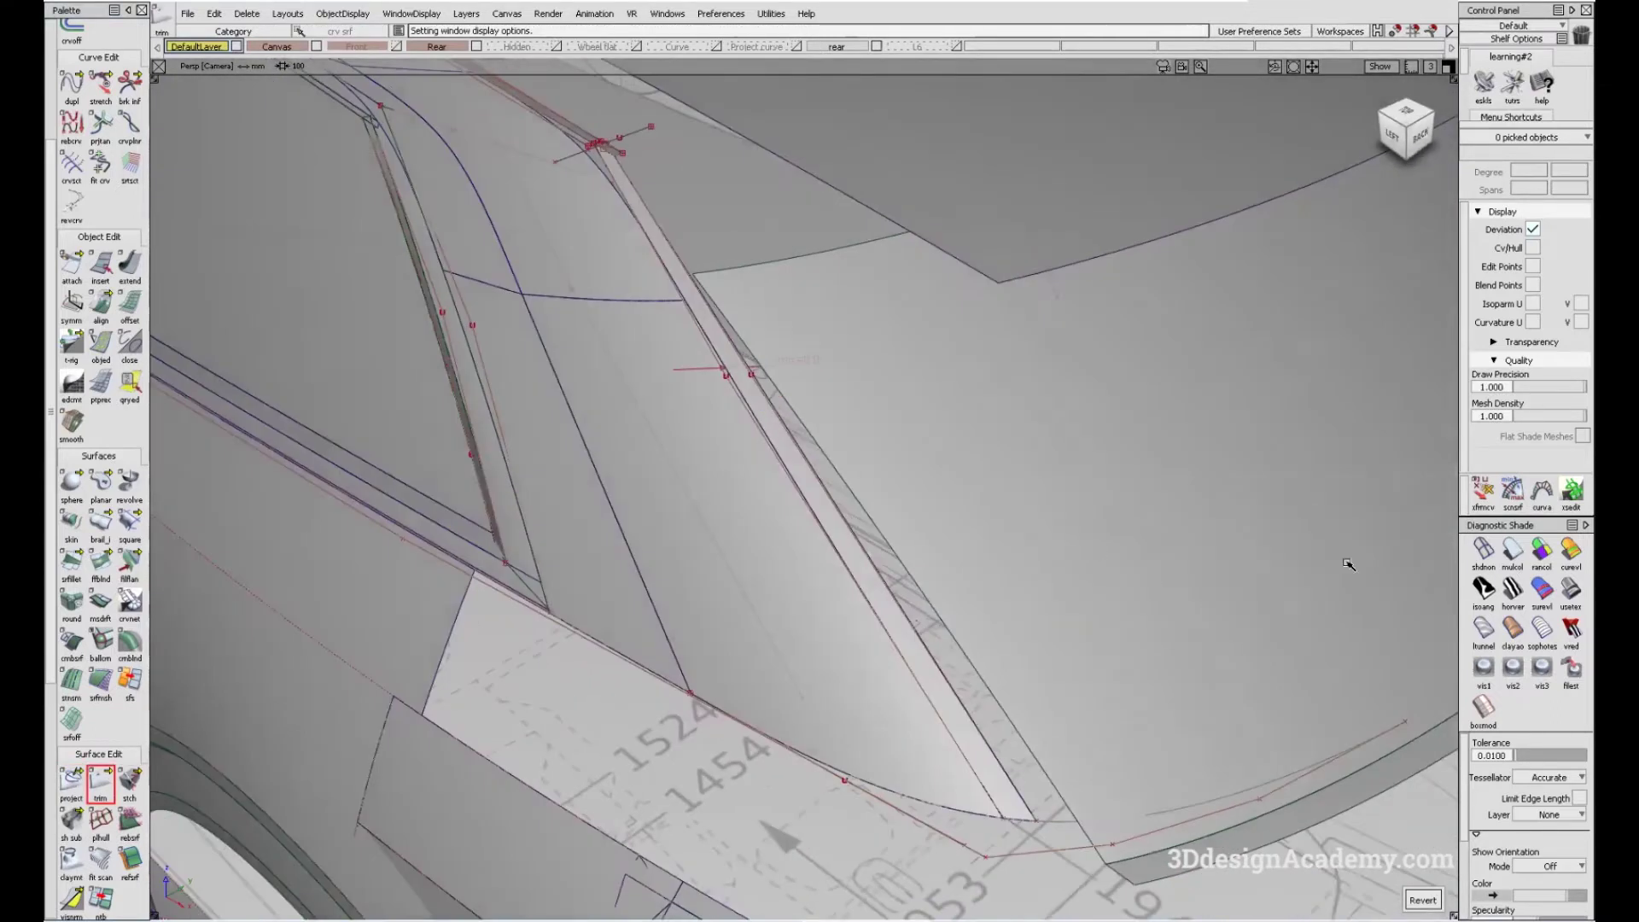
- Shade the model with the user texture diagnostic using the Showroom map and hide the rear window surface
click(1571, 589)
alt+shift+drag(853, 461, 1072, 552)
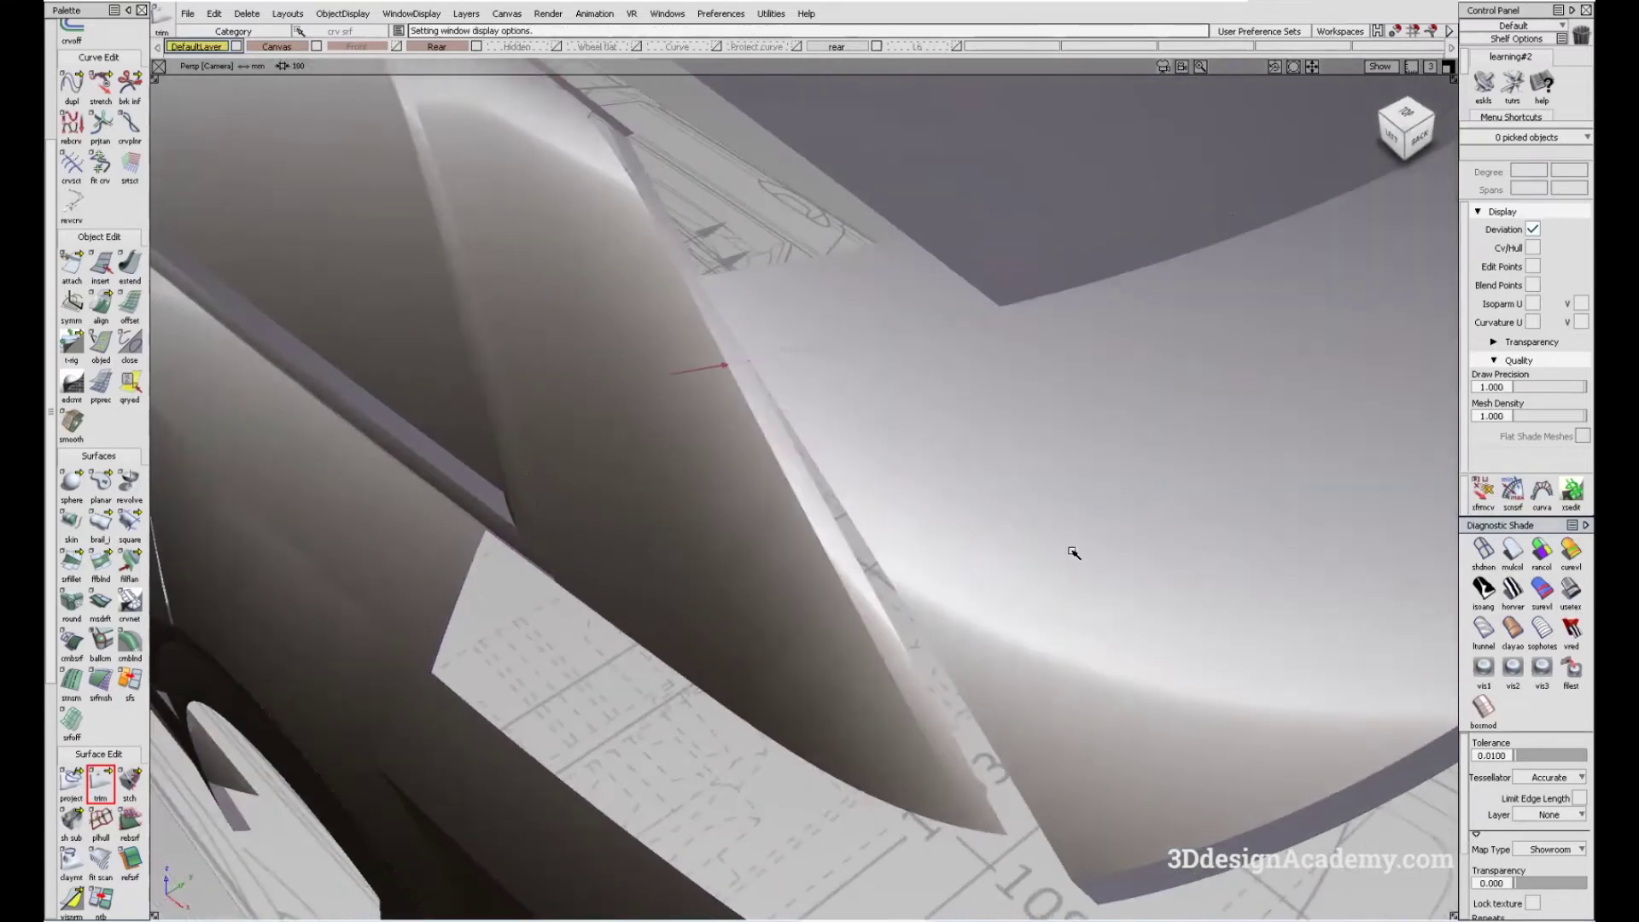
click(890, 367)
click(340, 14)
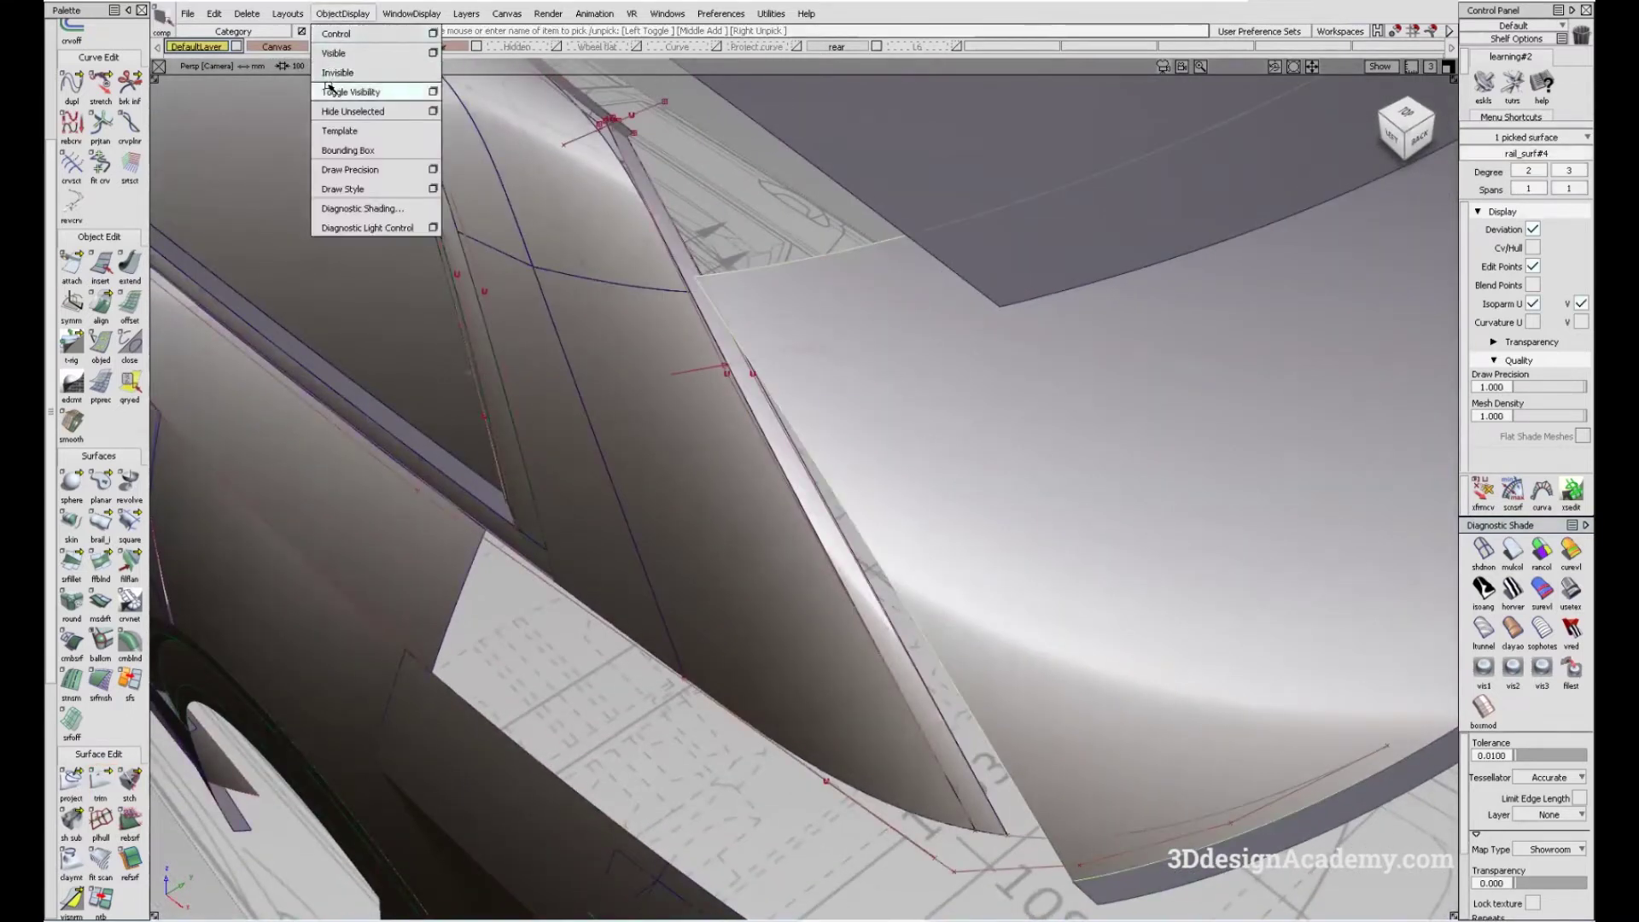
click(366, 92)
- Examine the shaded window surround at the rear pillar corner and at the front pillar corner
mouse_move(768, 427)
alt+shift+mouse_down()
mouse_move(884, 480)
mouse_move(798, 514)
mouse_move(769, 410)
mouse_move(635, 415)
mouse_move(854, 418)
mouse_move(806, 341)
mouse_move(805, 431)
mouse_move(732, 391)
mouse_move(603, 408)
alt+shift+mouse_up()
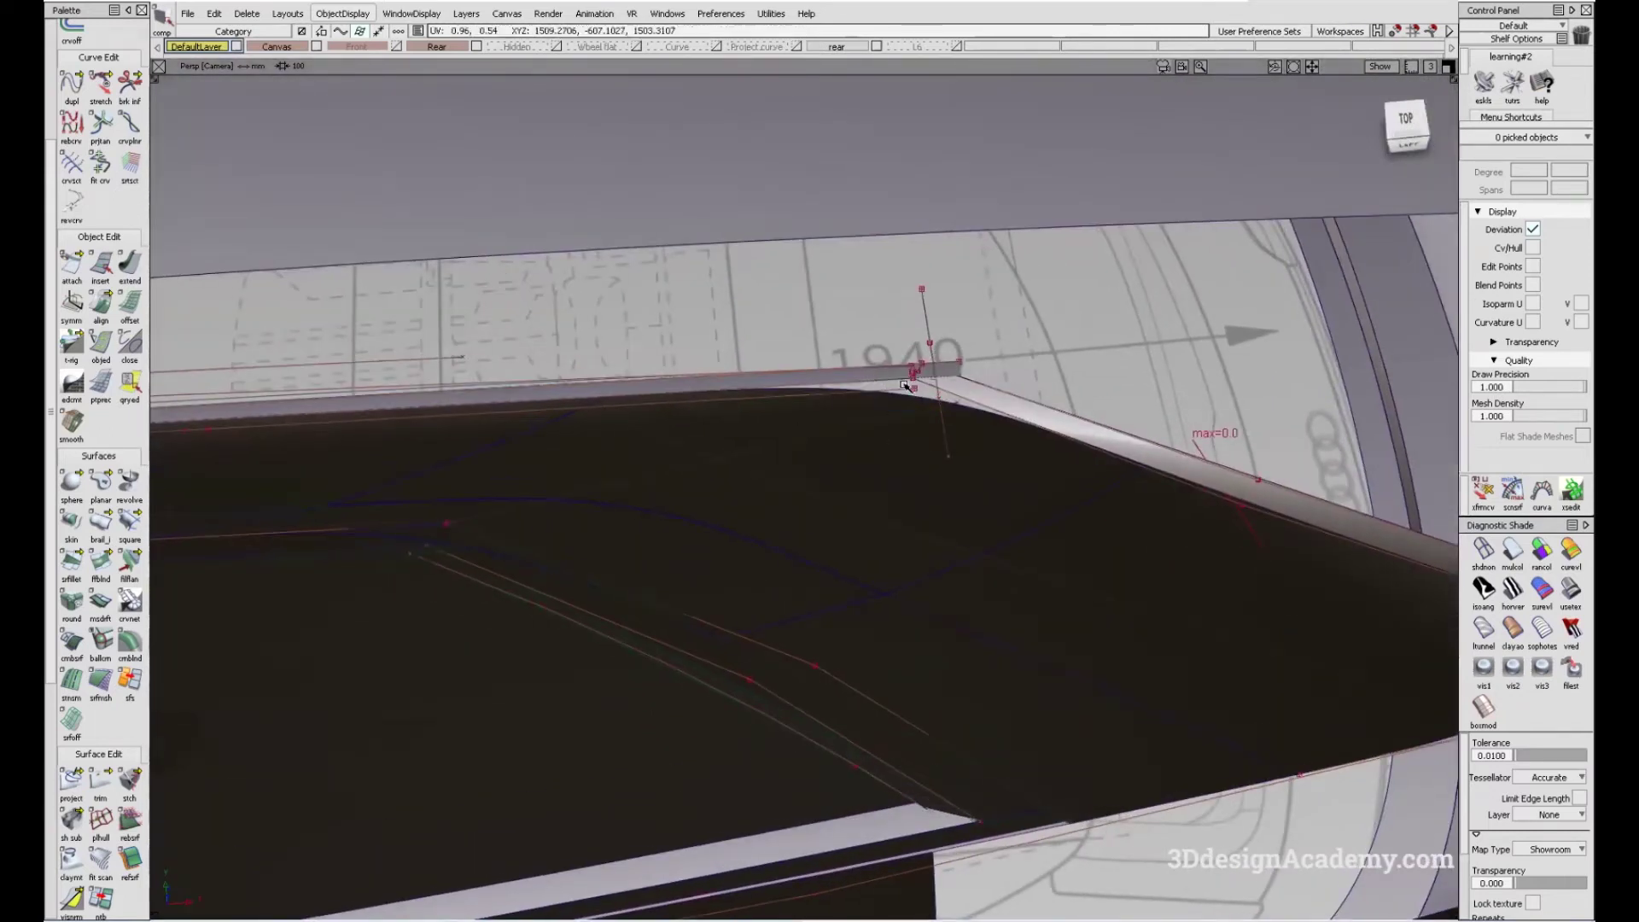
alt+shift+drag(914, 409, 860, 439)
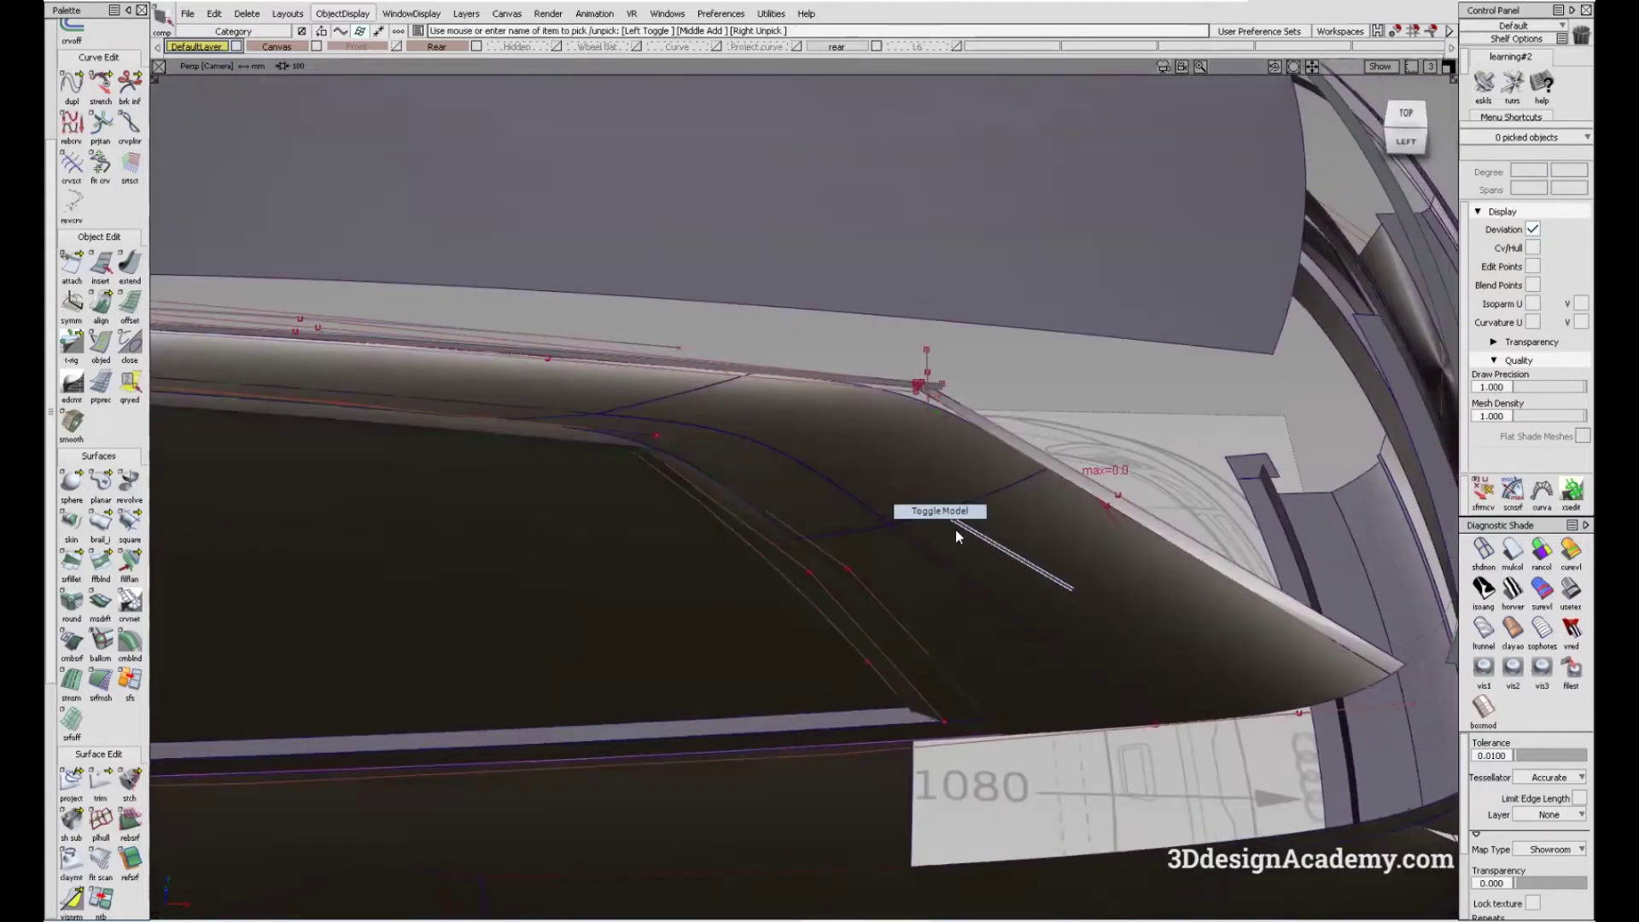
mouse_move(956, 535)
alt+shift+mouse_down()
mouse_move(816, 488)
mouse_move(1109, 479)
alt+shift+mouse_up()
alt+shift+right_drag(778, 390, 872, 425)
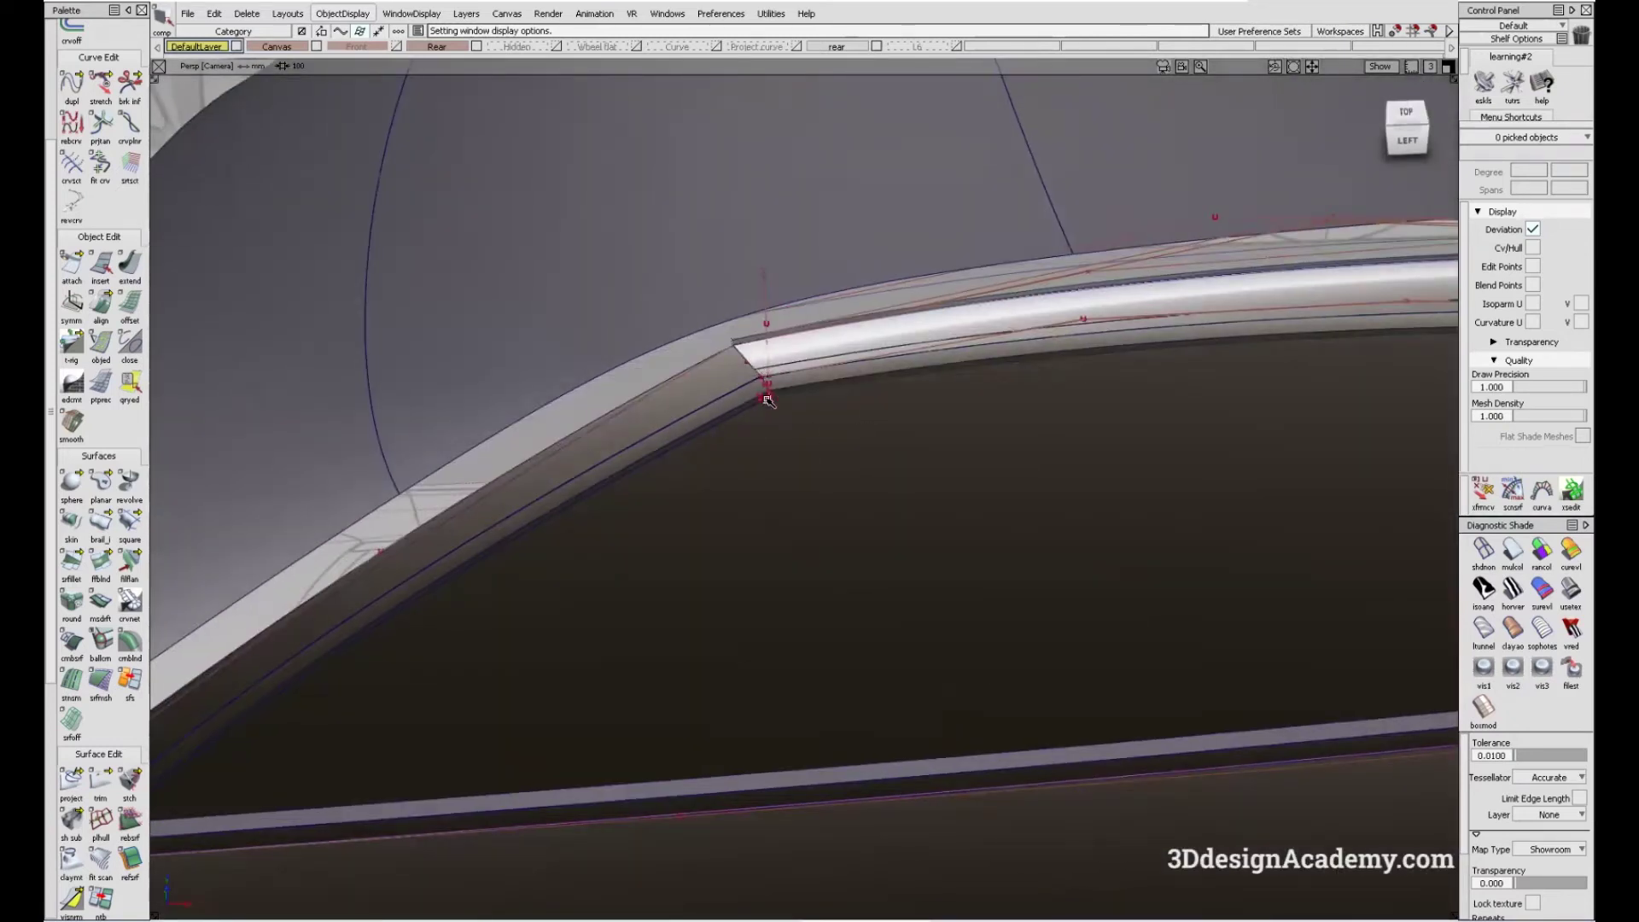
mouse_move(765, 399)
alt+shift+mouse_down()
mouse_move(860, 281)
mouse_move(849, 315)
mouse_move(776, 360)
mouse_move(842, 319)
mouse_move(780, 396)
mouse_move(894, 530)
mouse_move(879, 501)
mouse_move(1086, 388)
mouse_move(779, 523)
mouse_move(875, 450)
mouse_move(942, 490)
alt+shift+mouse_up()
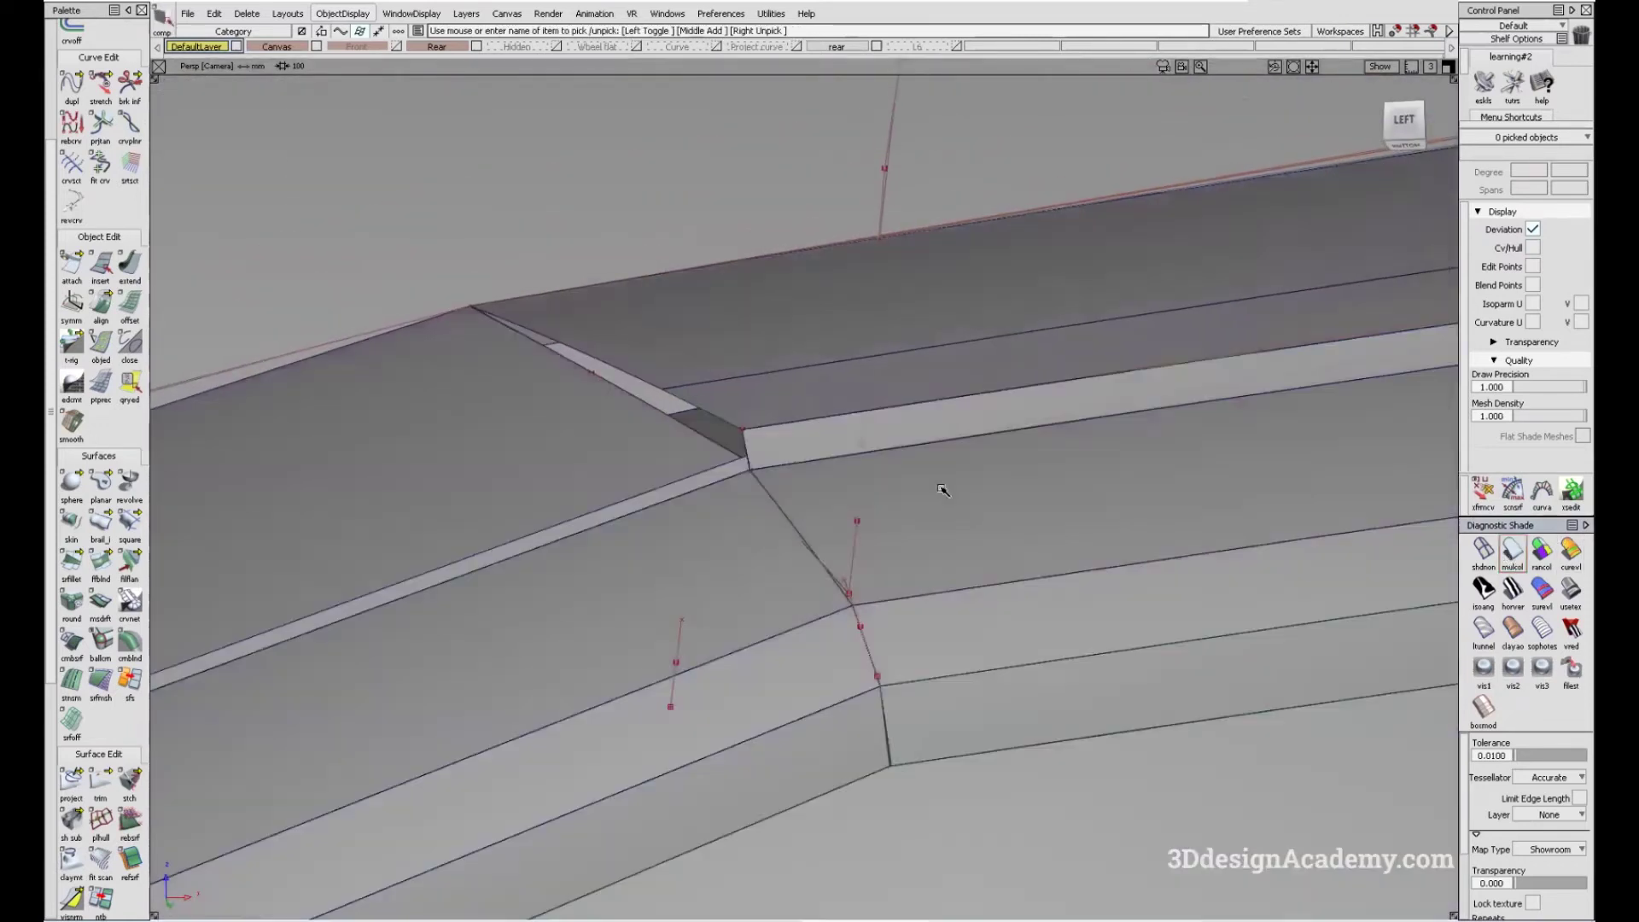
key(shift+alt)
alt+shift+right_drag(728, 450, 751, 463)
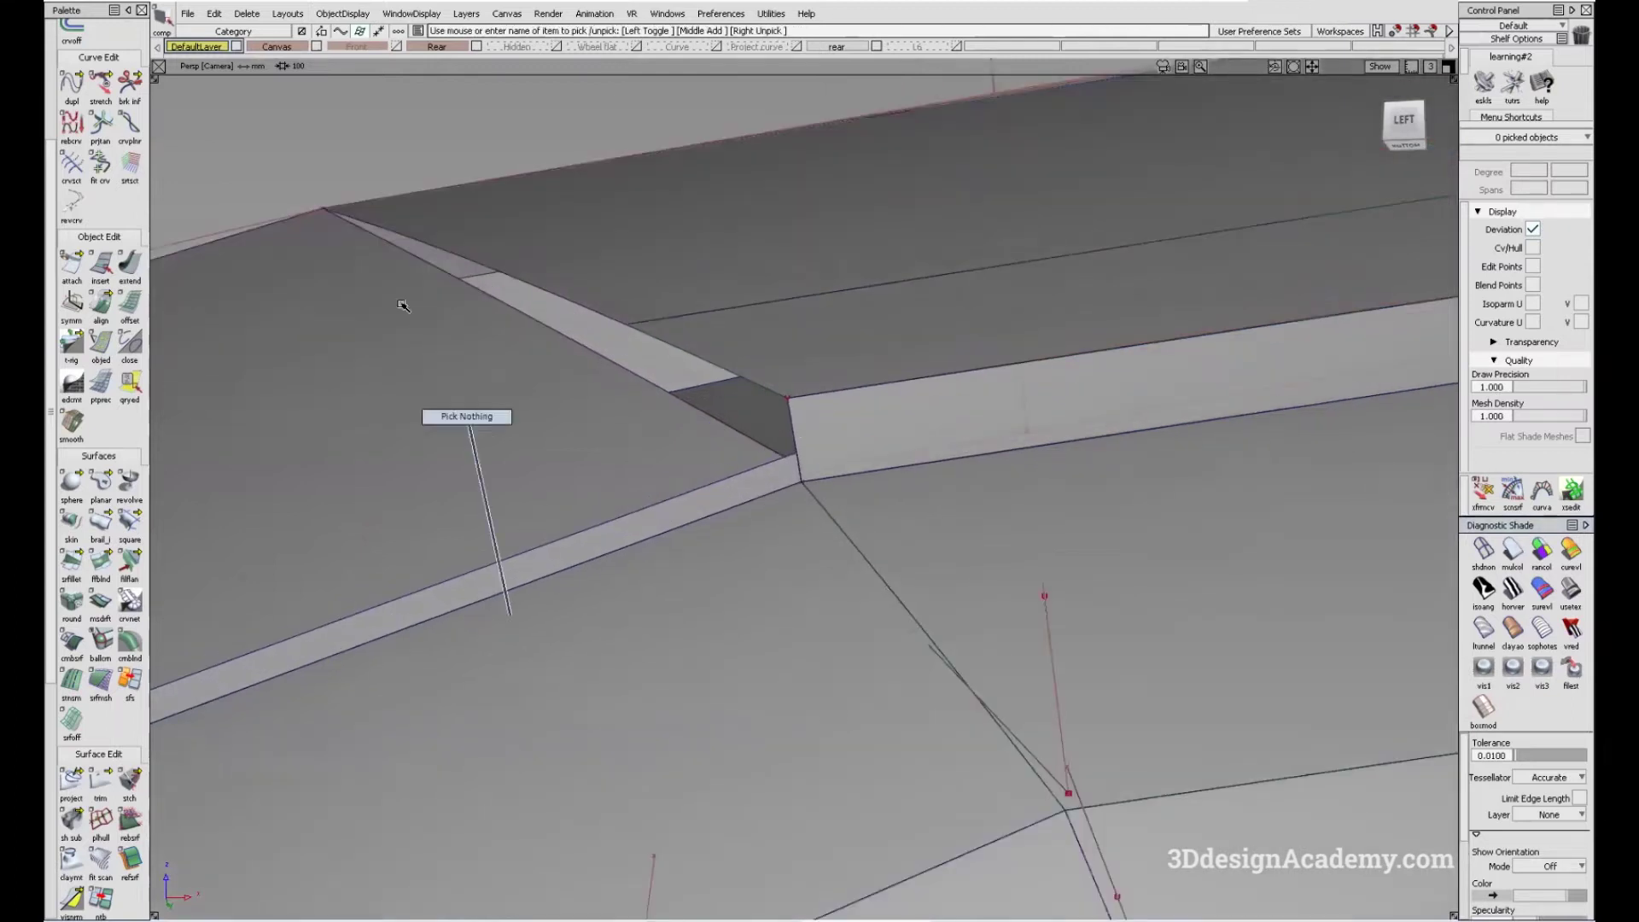
- Extend the front pillar surface's lower edge at the corner where it meets the roof rail strip
double_click(121, 267)
click(904, 505)
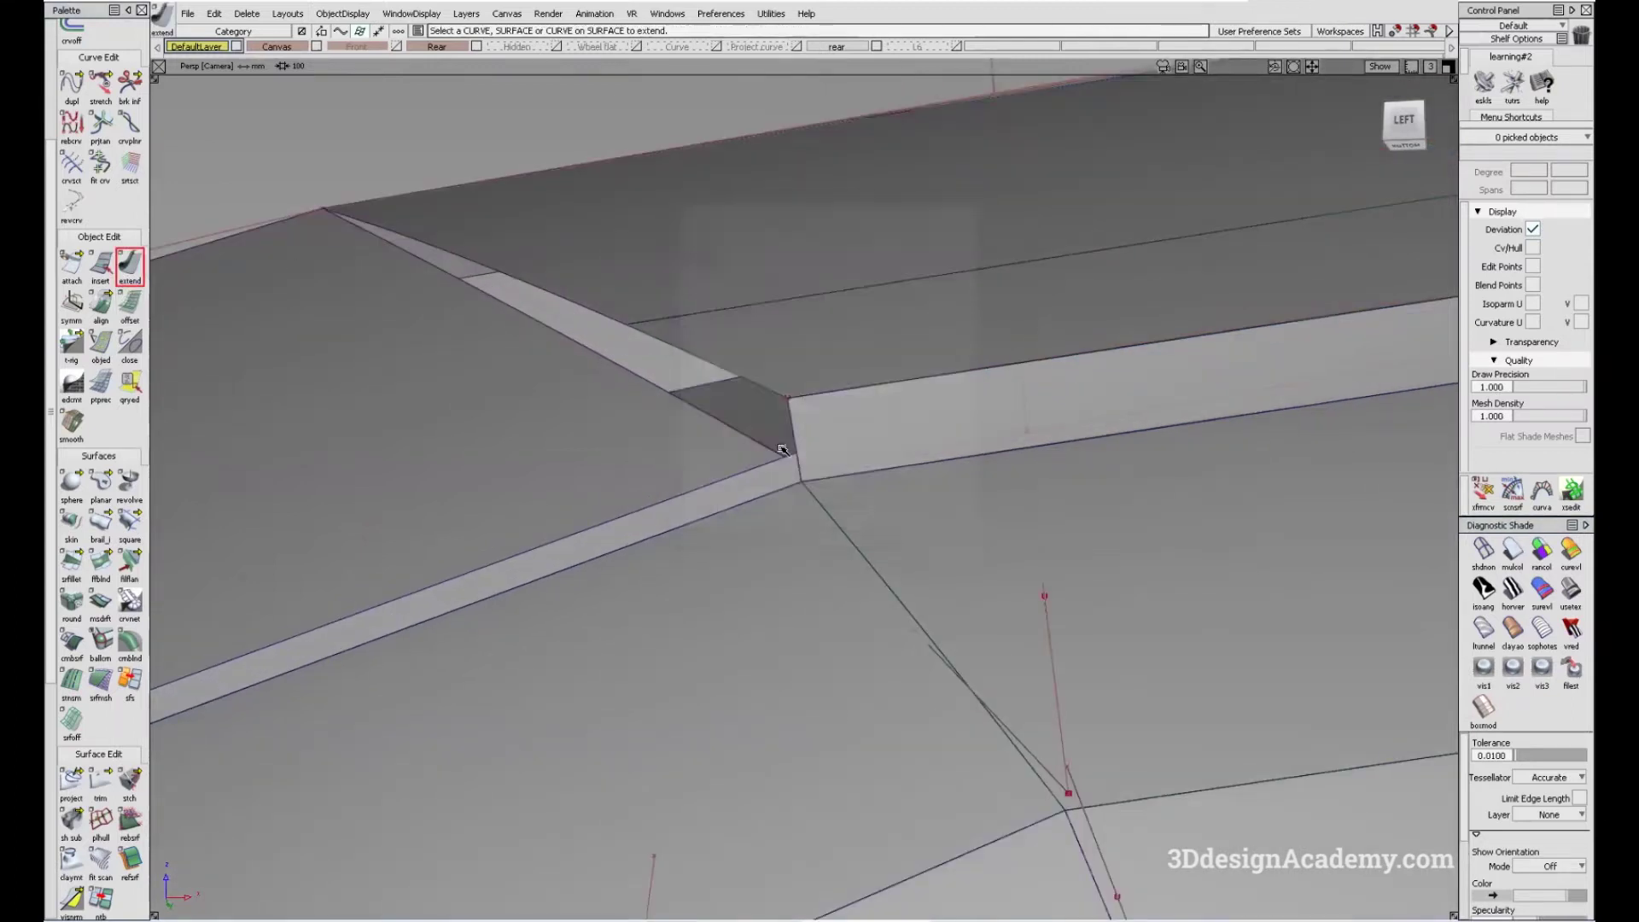
scroll(789, 440, up, 5)
alt+shift+drag(826, 428, 812, 487)
key(ctrl+alt+s)
scroll(820, 478, up, 3)
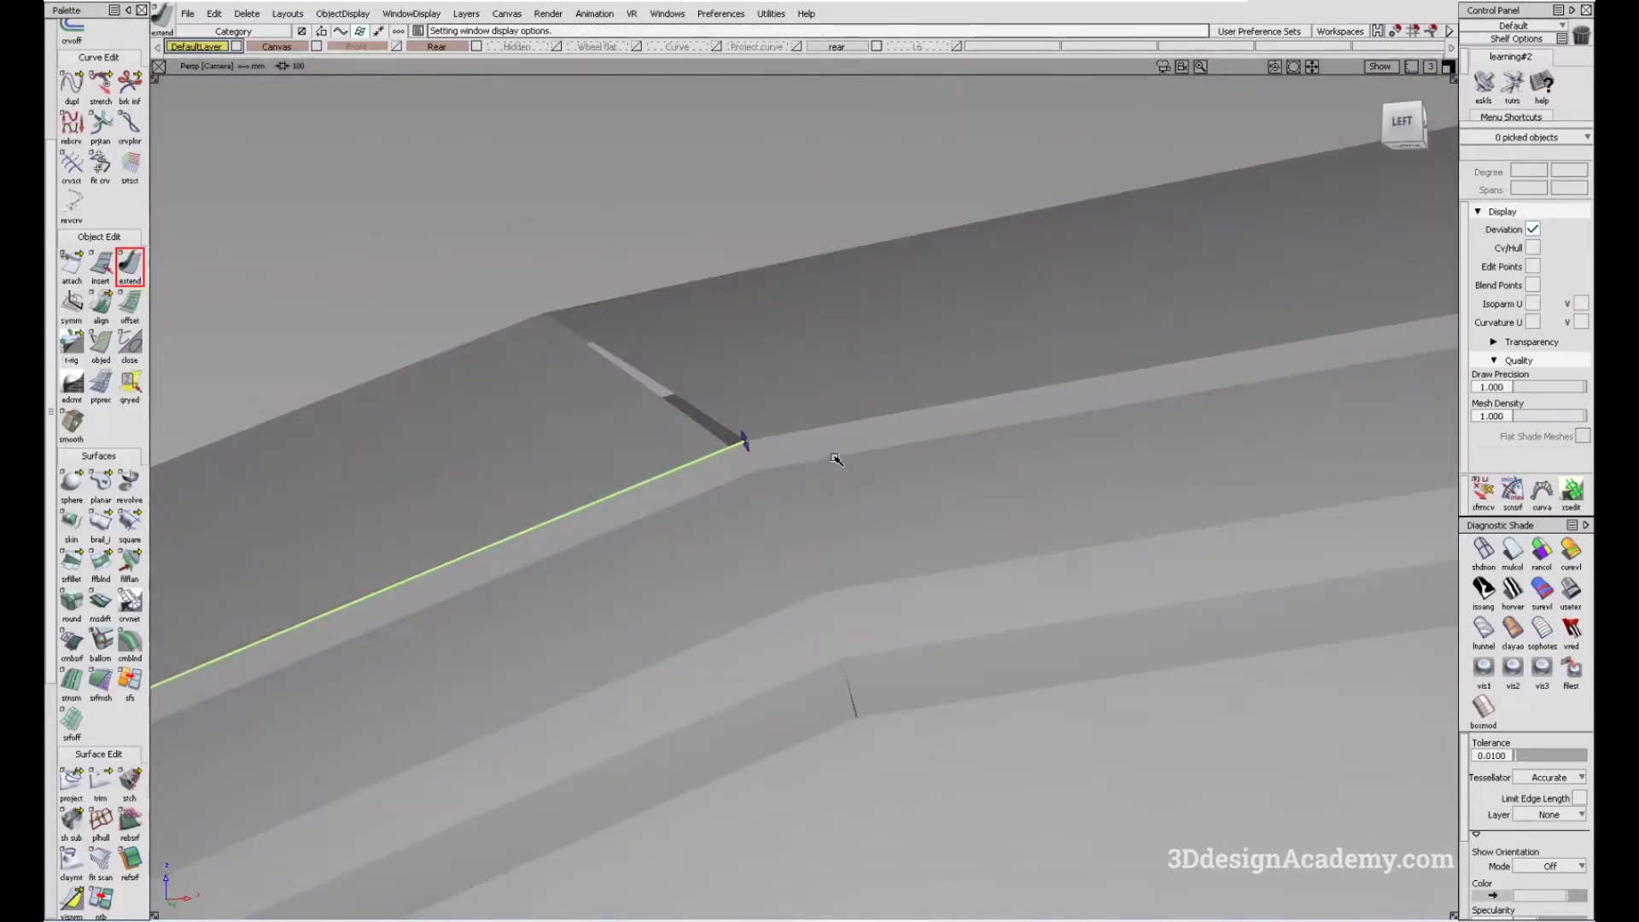
click(748, 465)
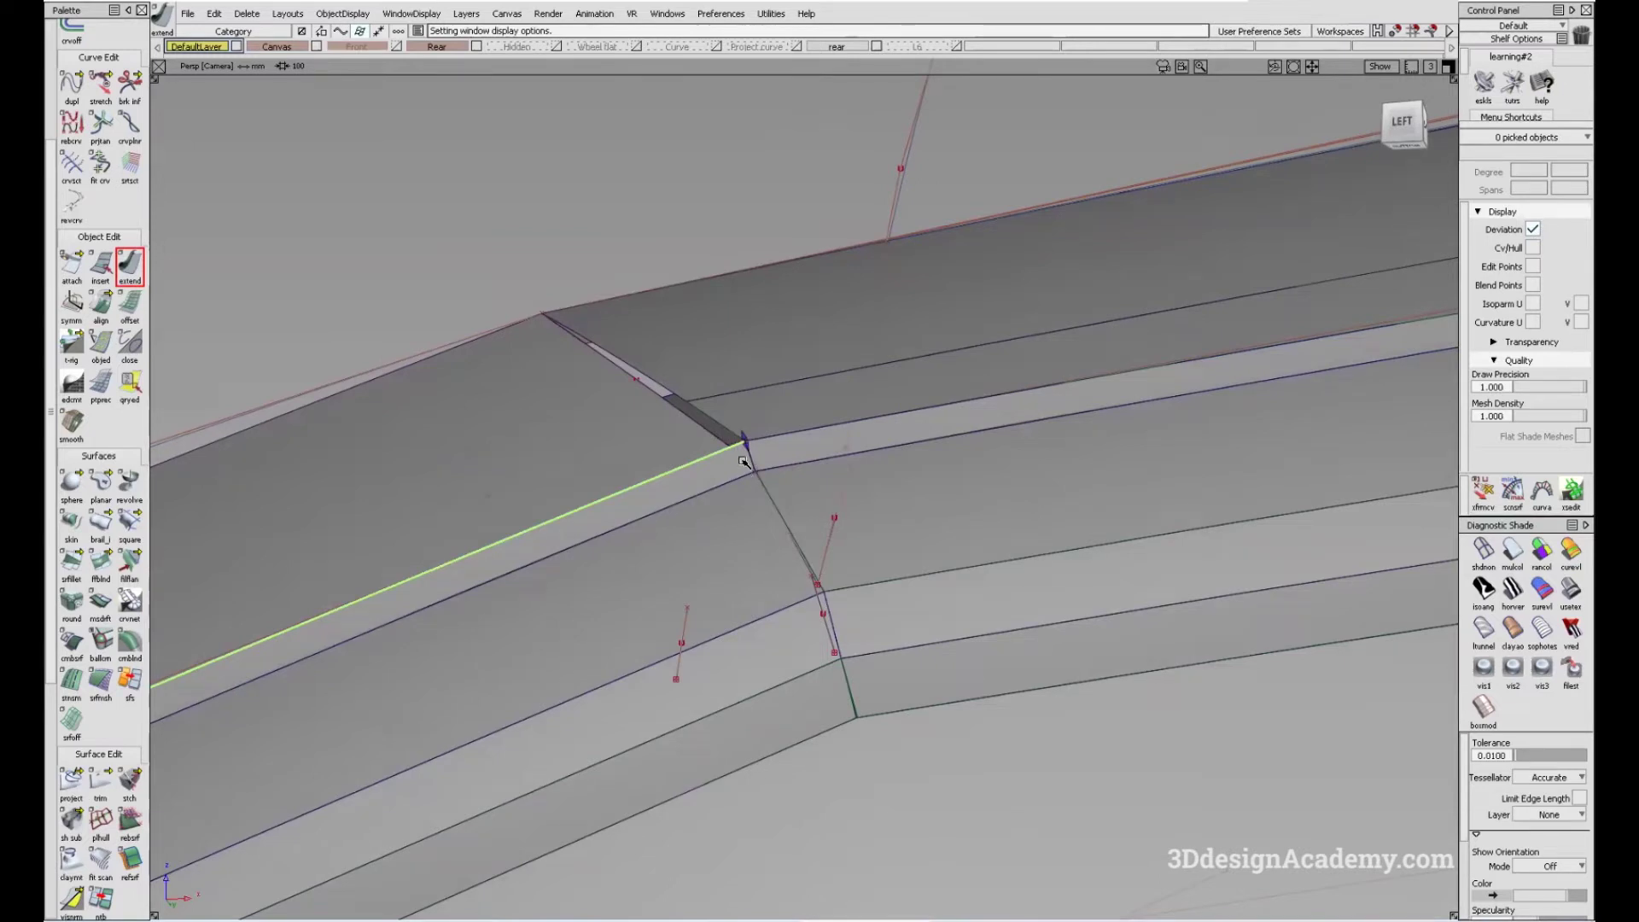
- Examine the extended edge at the front pillar corner in Showroom shading and follow the pillar down to its base
alt+shift+drag(743, 462, 1475, 529)
mouse_move(1024, 478)
alt+shift+mouse_down()
mouse_move(826, 427)
mouse_move(813, 388)
mouse_move(807, 403)
alt+shift+mouse_up()
alt+shift+right_drag(807, 403, 810, 444)
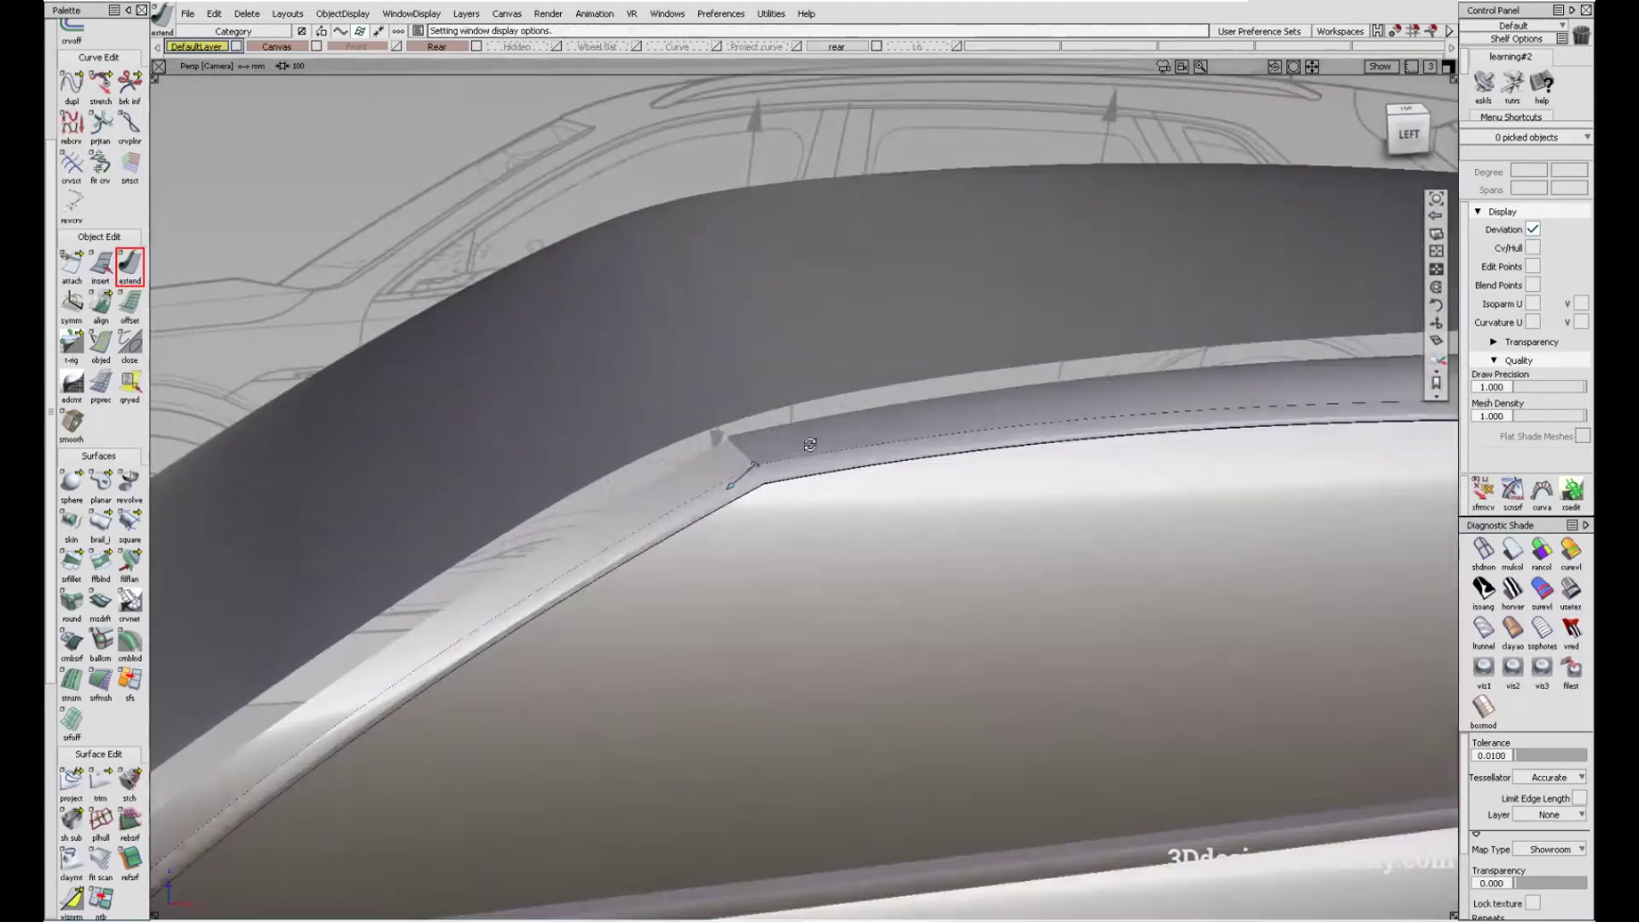
mouse_move(878, 541)
alt+shift+mouse_down()
mouse_move(642, 467)
mouse_move(1010, 504)
mouse_move(911, 611)
mouse_move(821, 501)
mouse_move(772, 478)
mouse_move(878, 352)
mouse_move(1044, 440)
mouse_move(980, 414)
mouse_move(940, 348)
mouse_move(706, 665)
mouse_move(680, 571)
mouse_move(632, 567)
mouse_move(683, 513)
mouse_move(593, 530)
alt+shift+mouse_up()
click(878, 353)
key(ctrl+shift+n)
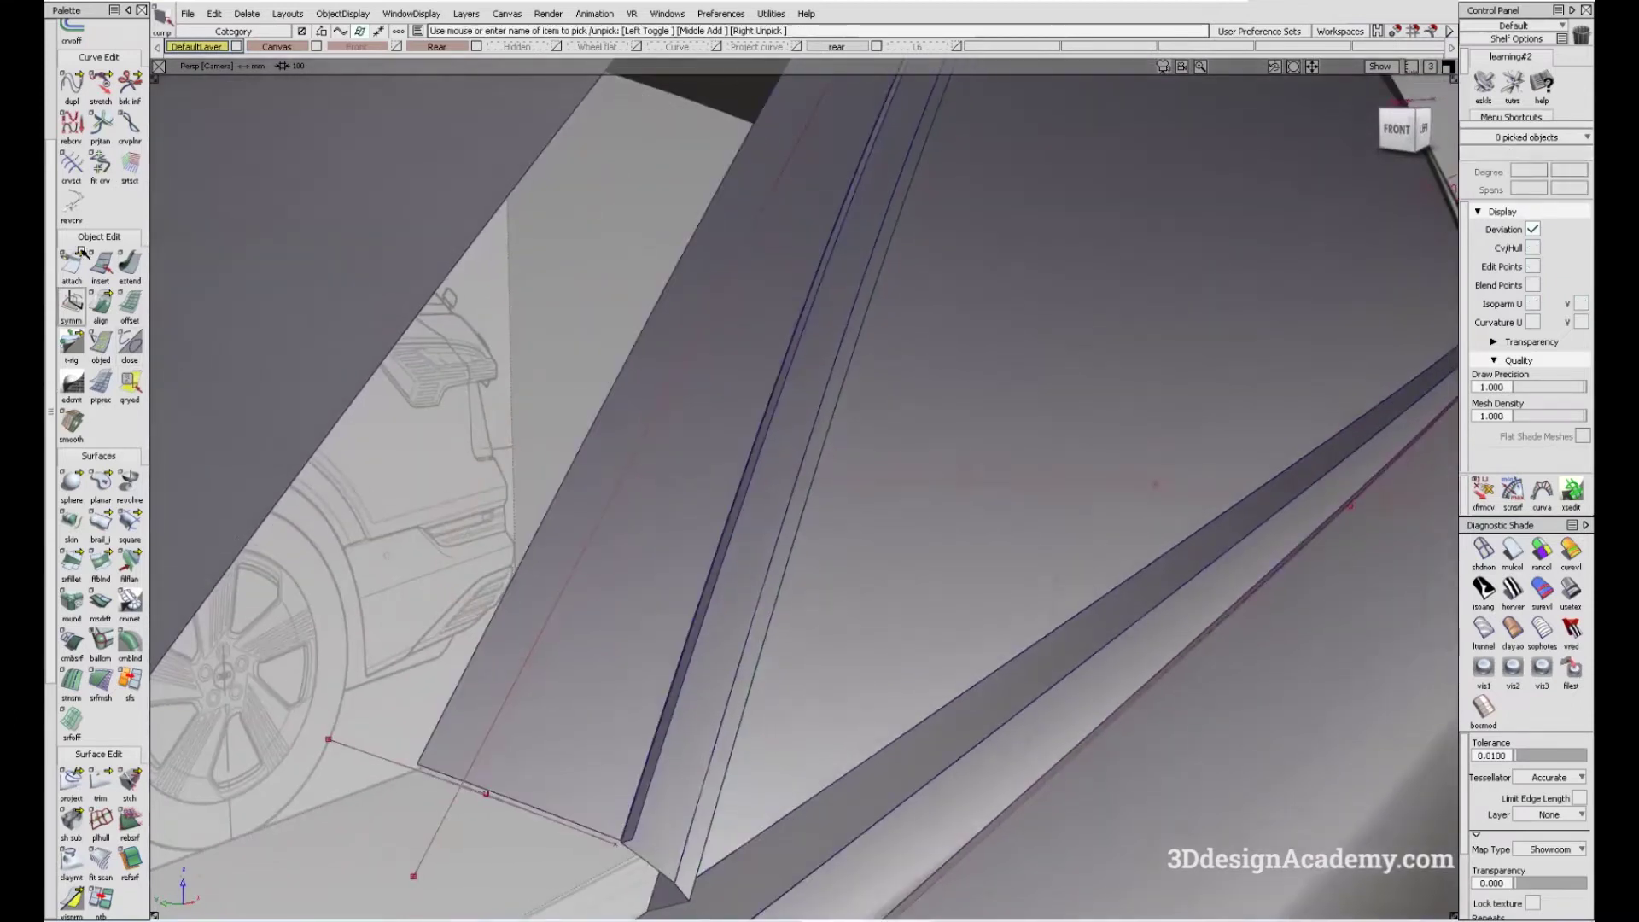
- Fit a degree 3, single-span curve with deviation display along the front pillar's outer edge
click(553, 425)
alt+shift+drag(538, 695, 536, 465)
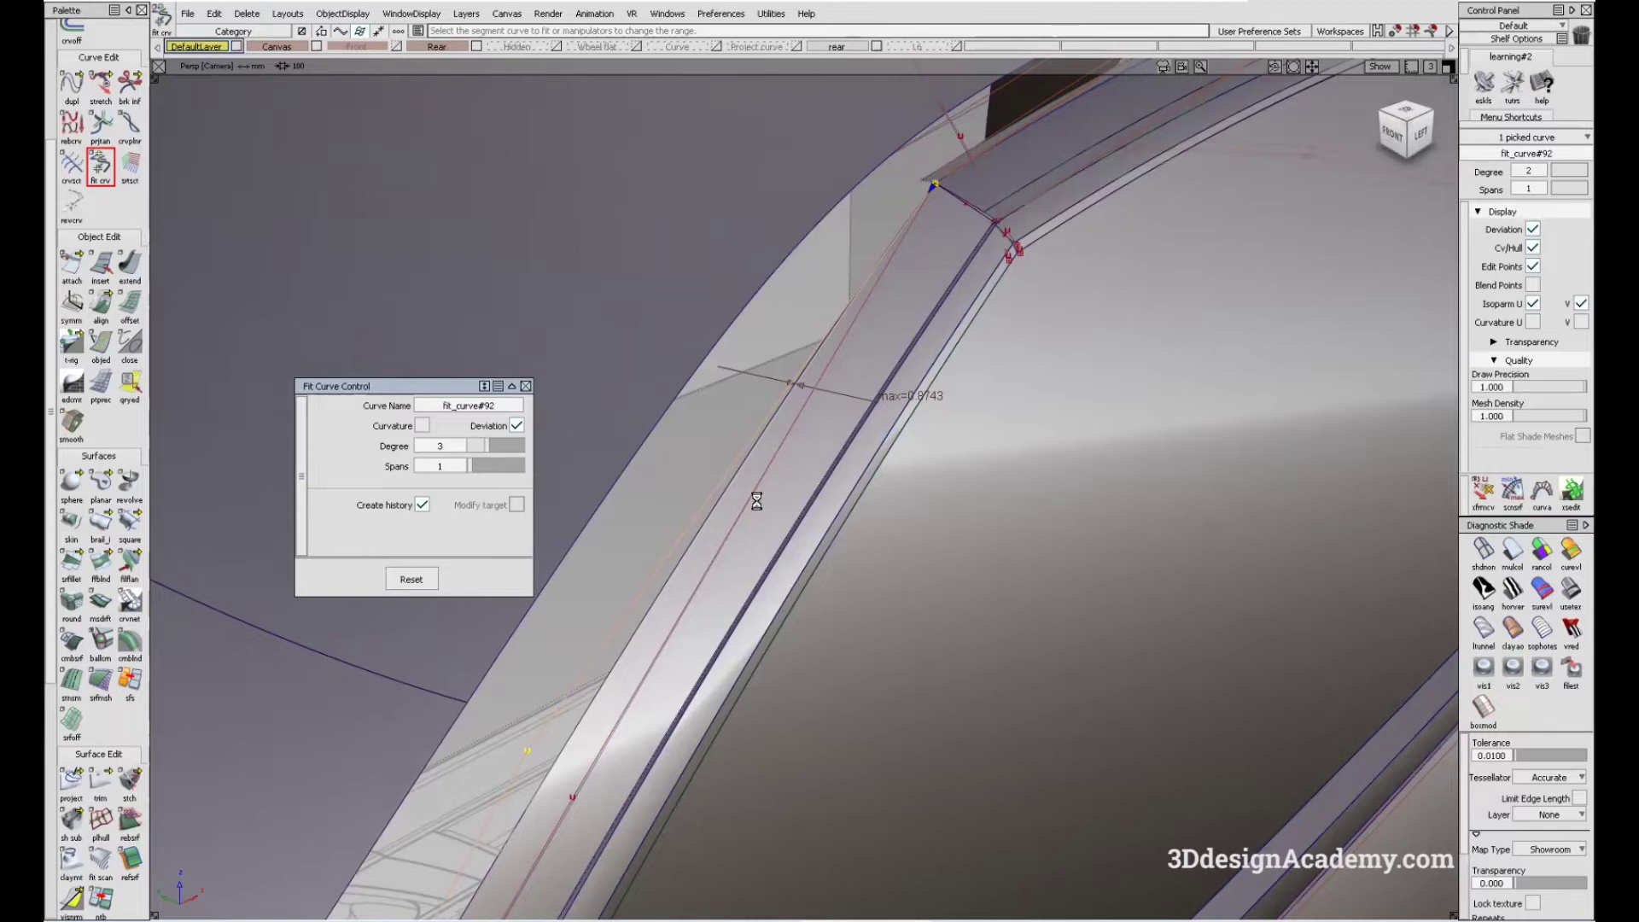
alt+shift+drag(756, 501, 905, 444)
- Examine the fitted front pillar curve against the pillar surface and the blueprints in the front and top views
click(1405, 106)
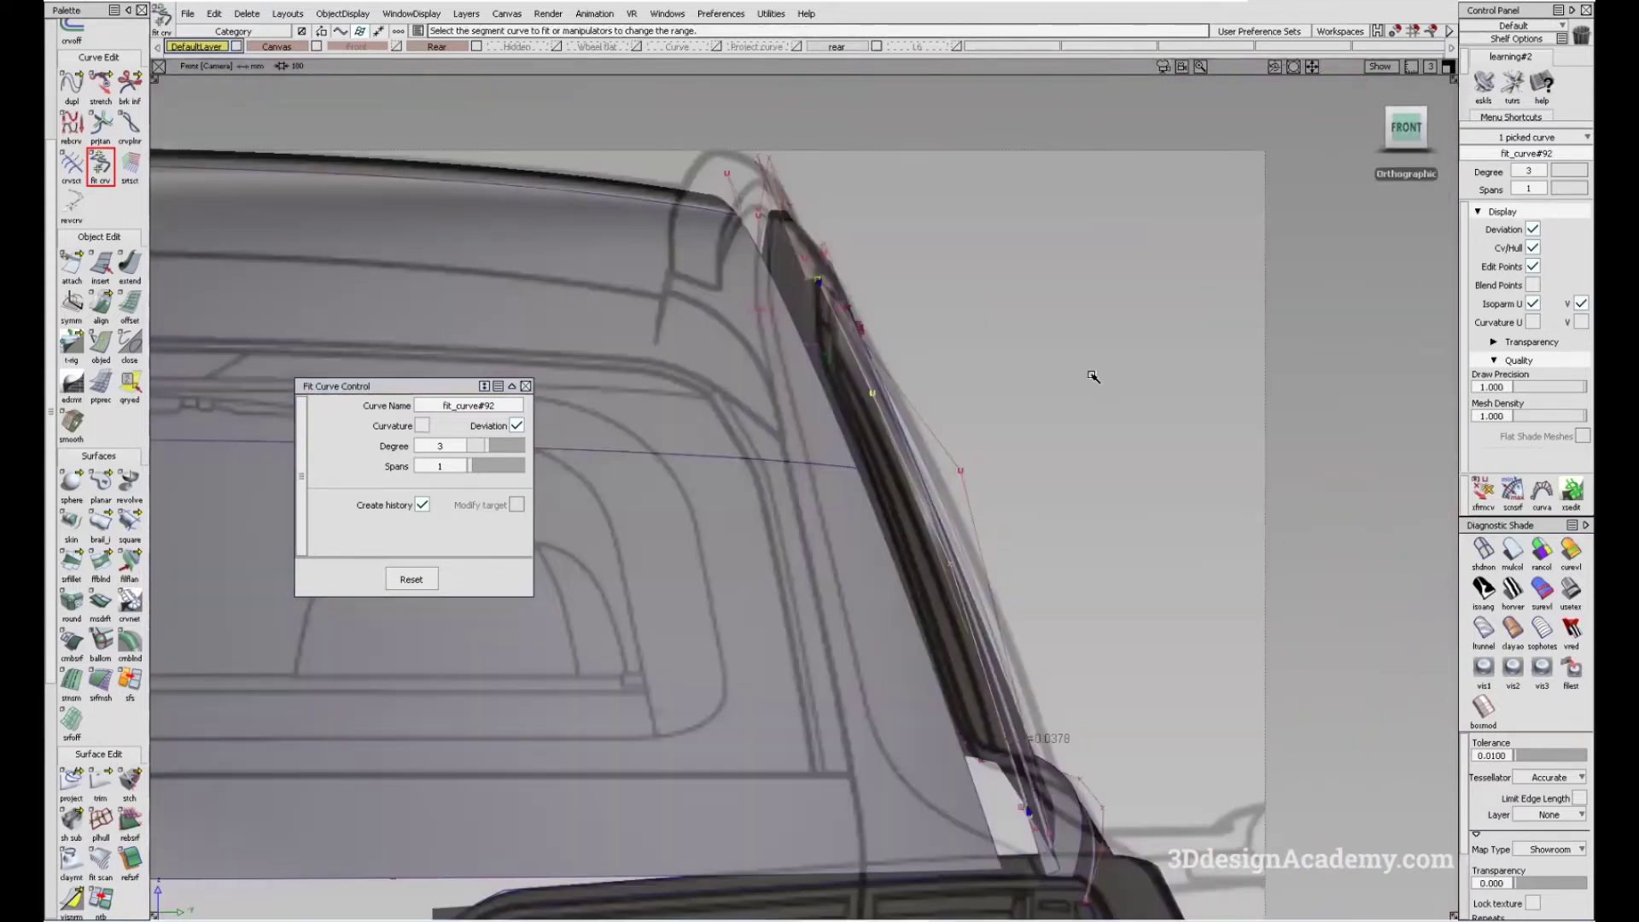
alt+shift+drag(934, 467, 901, 288)
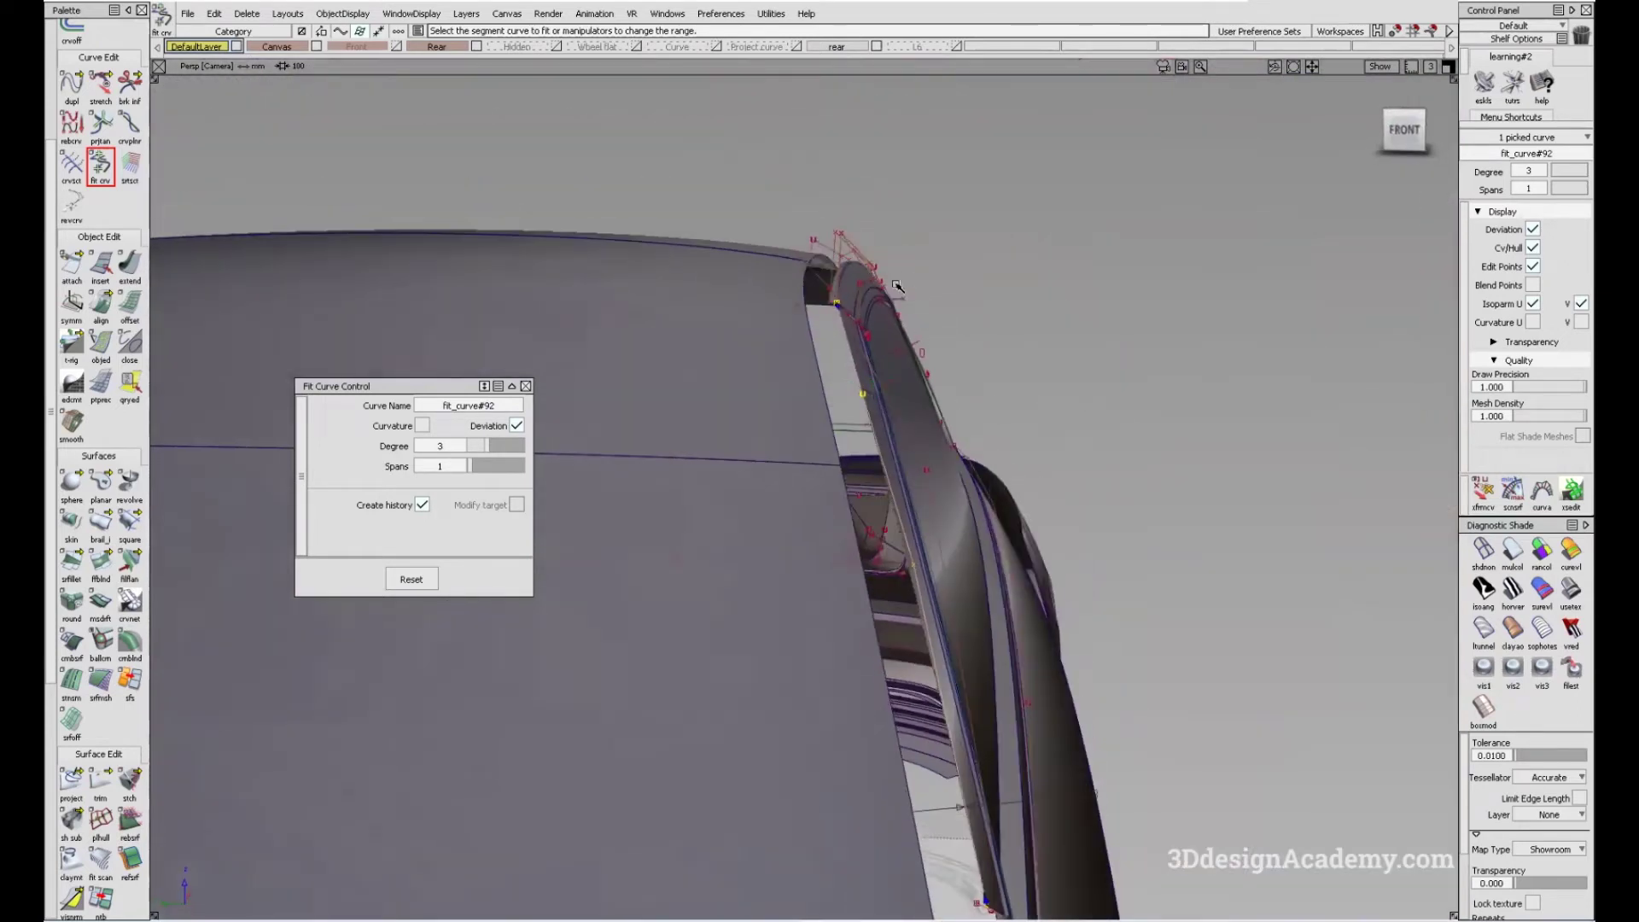
key(F9)
alt+shift+right_drag(862, 525, 731, 538)
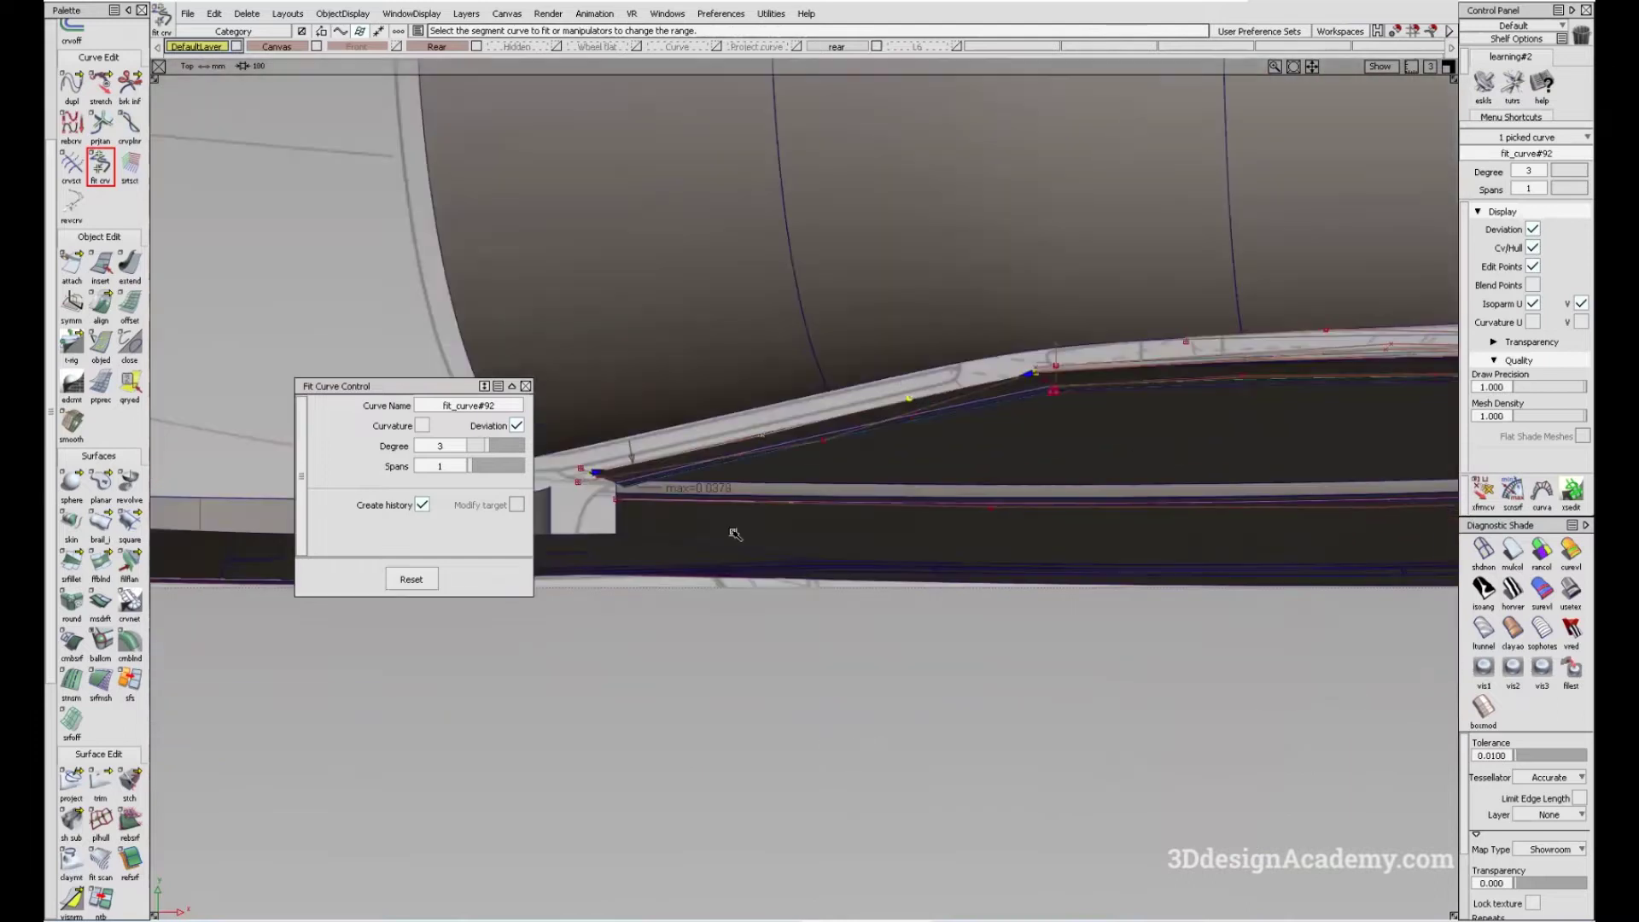
click(787, 431)
alt+shift+right_drag(776, 446, 794, 429)
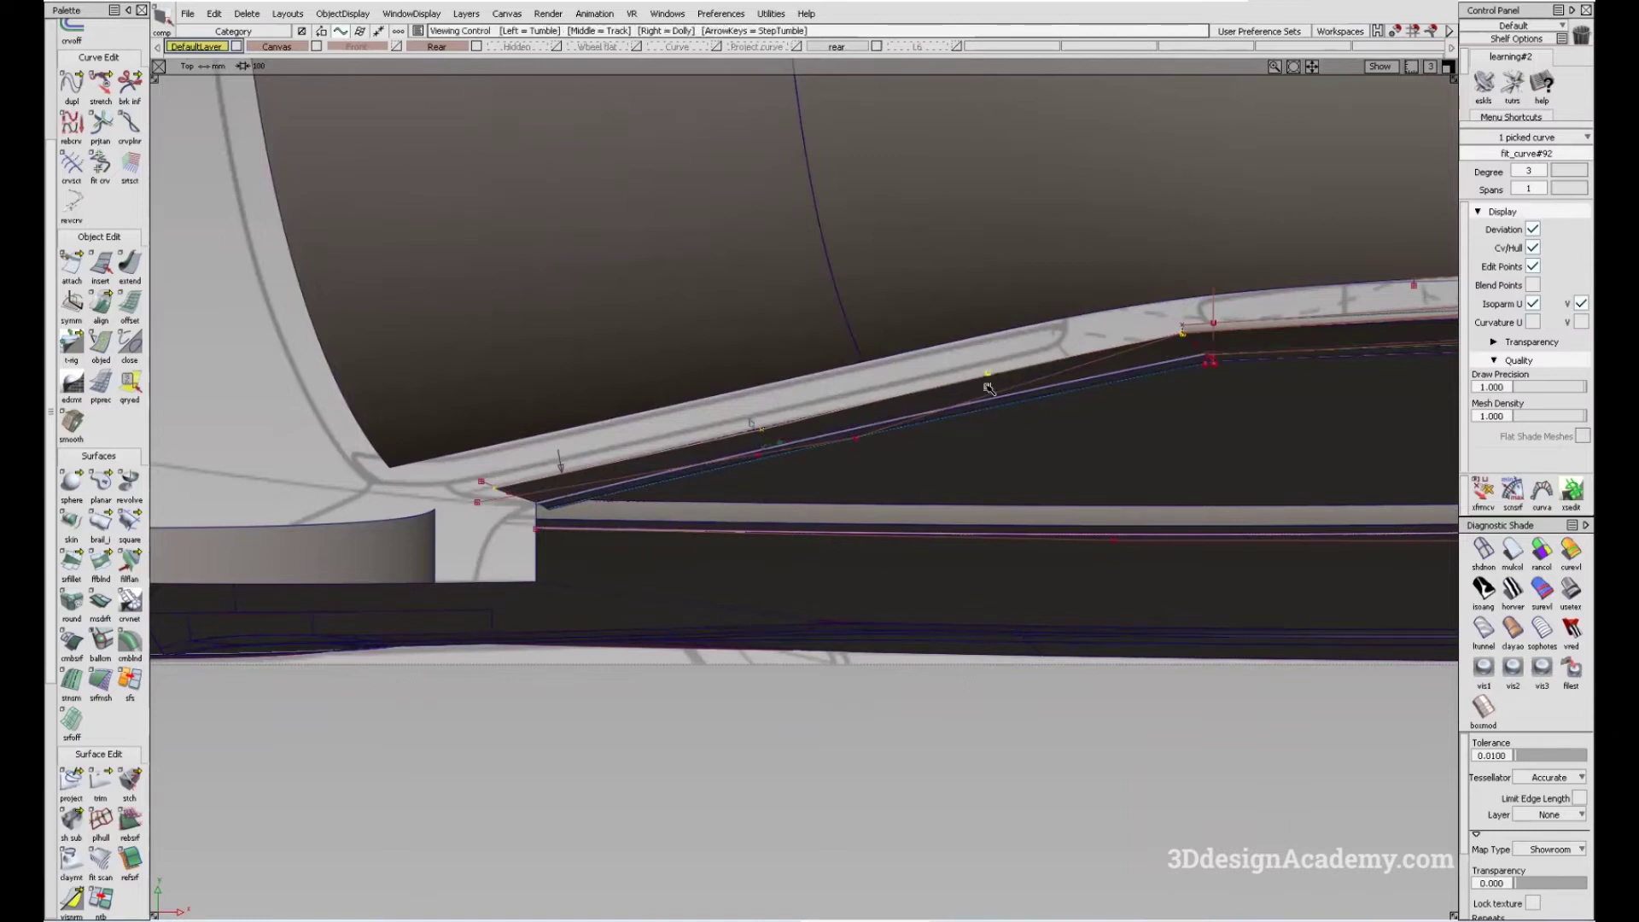
alt+shift+right_drag(987, 388, 990, 427)
click(856, 401)
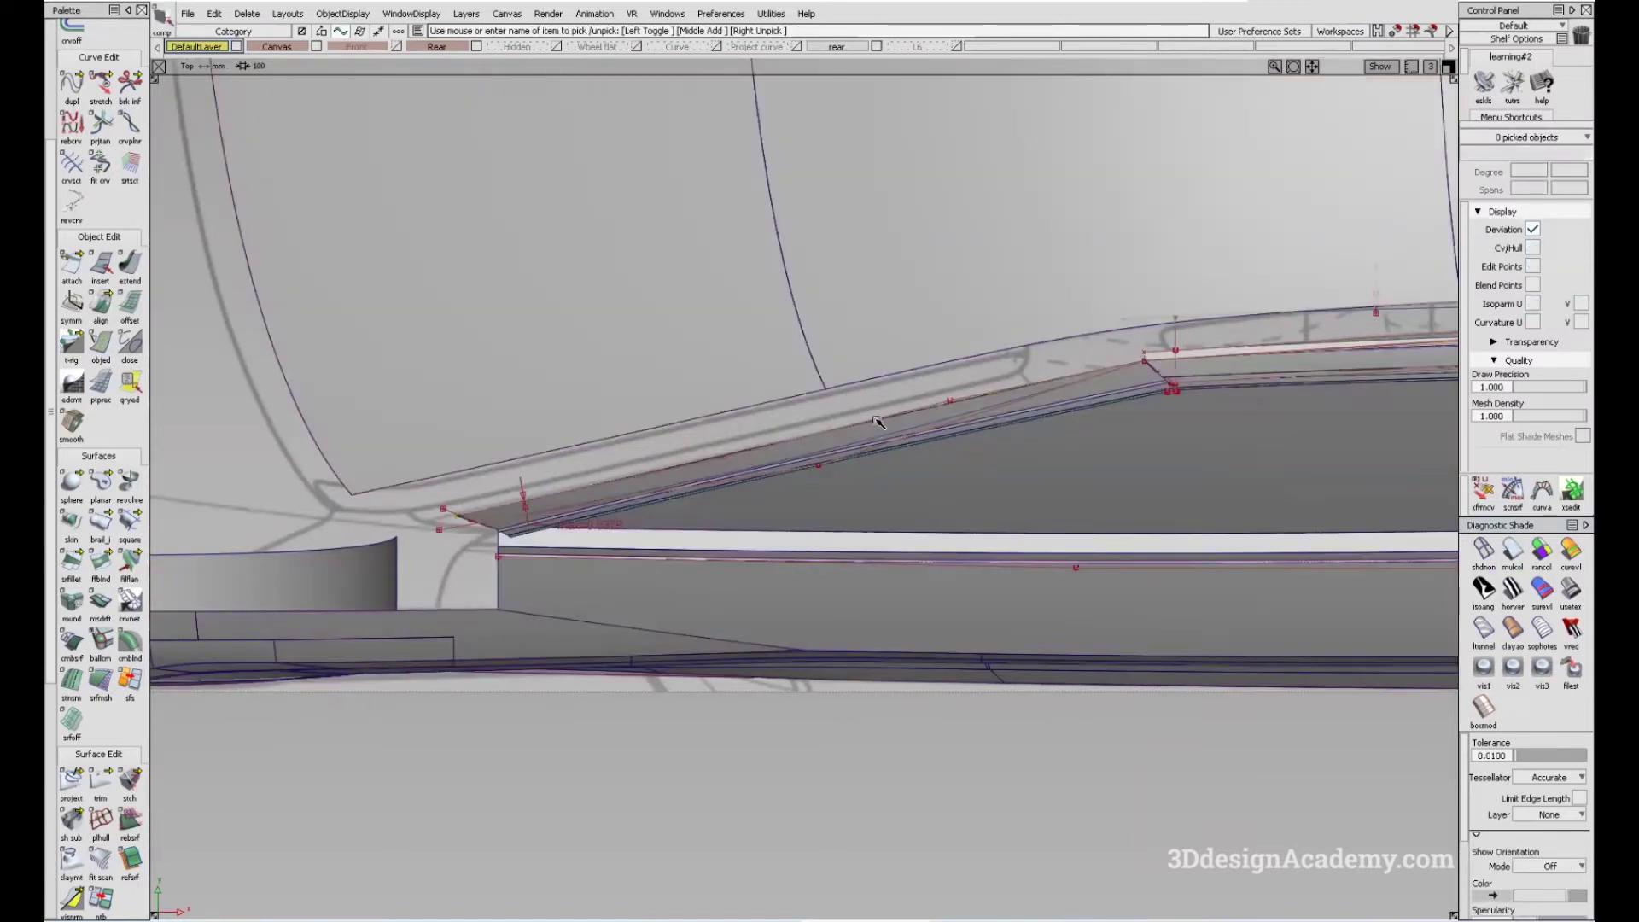
click(878, 422)
alt+shift+right_drag(878, 422, 605, 567)
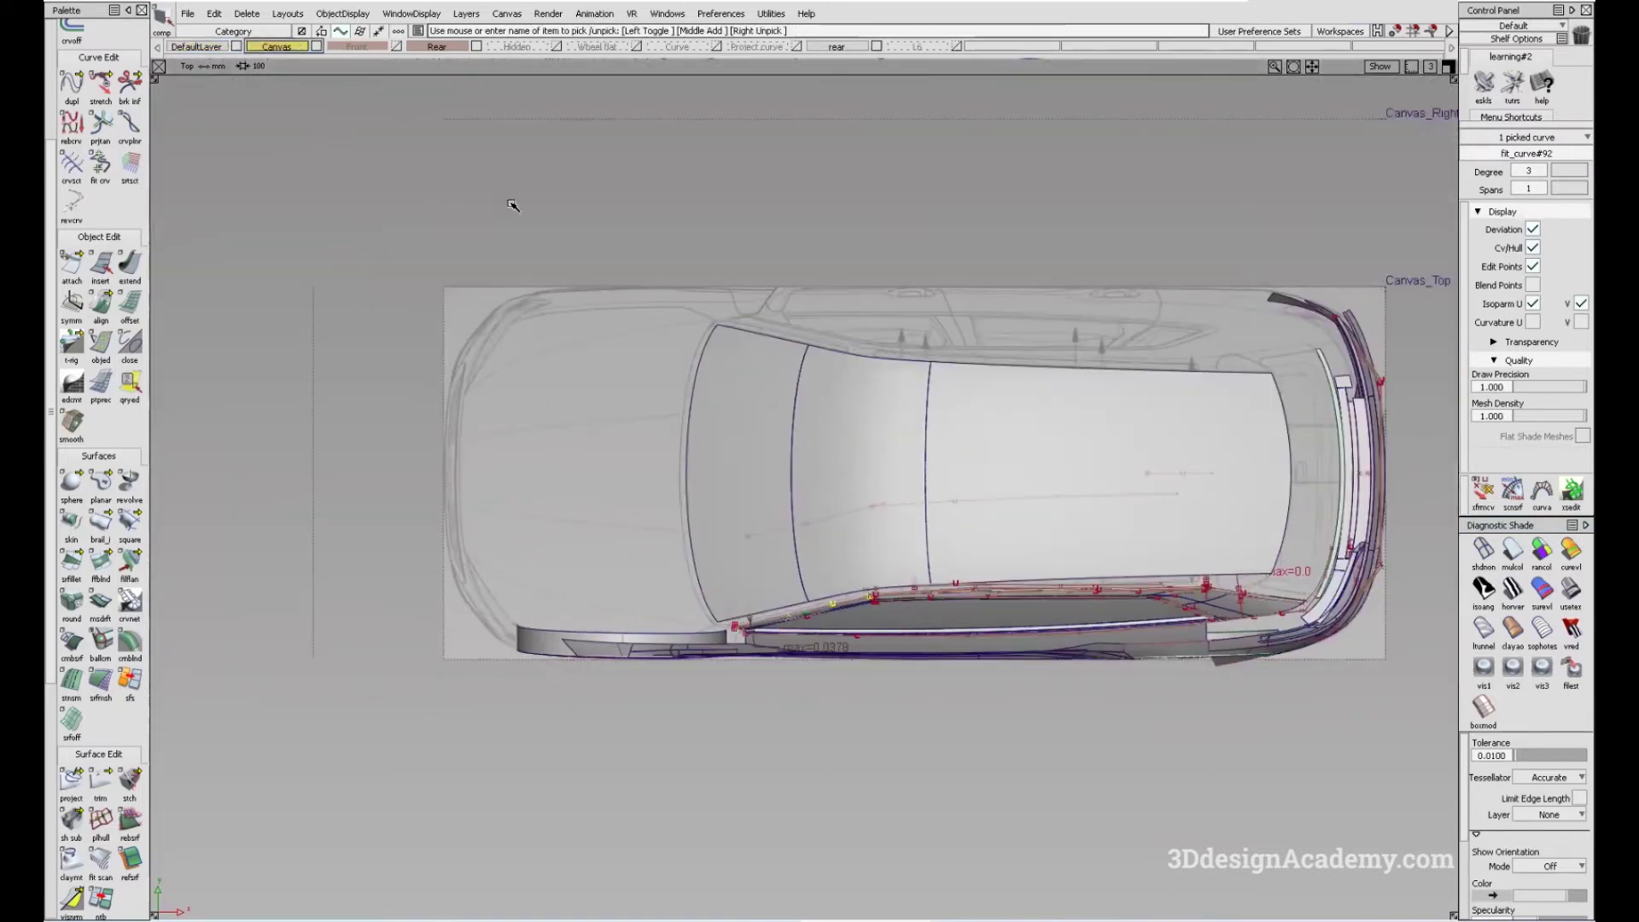
- Hide everything except the fitted front pillar curve and the top blueprint canvas, and examine the curve against the blueprint
click(343, 14)
click(367, 113)
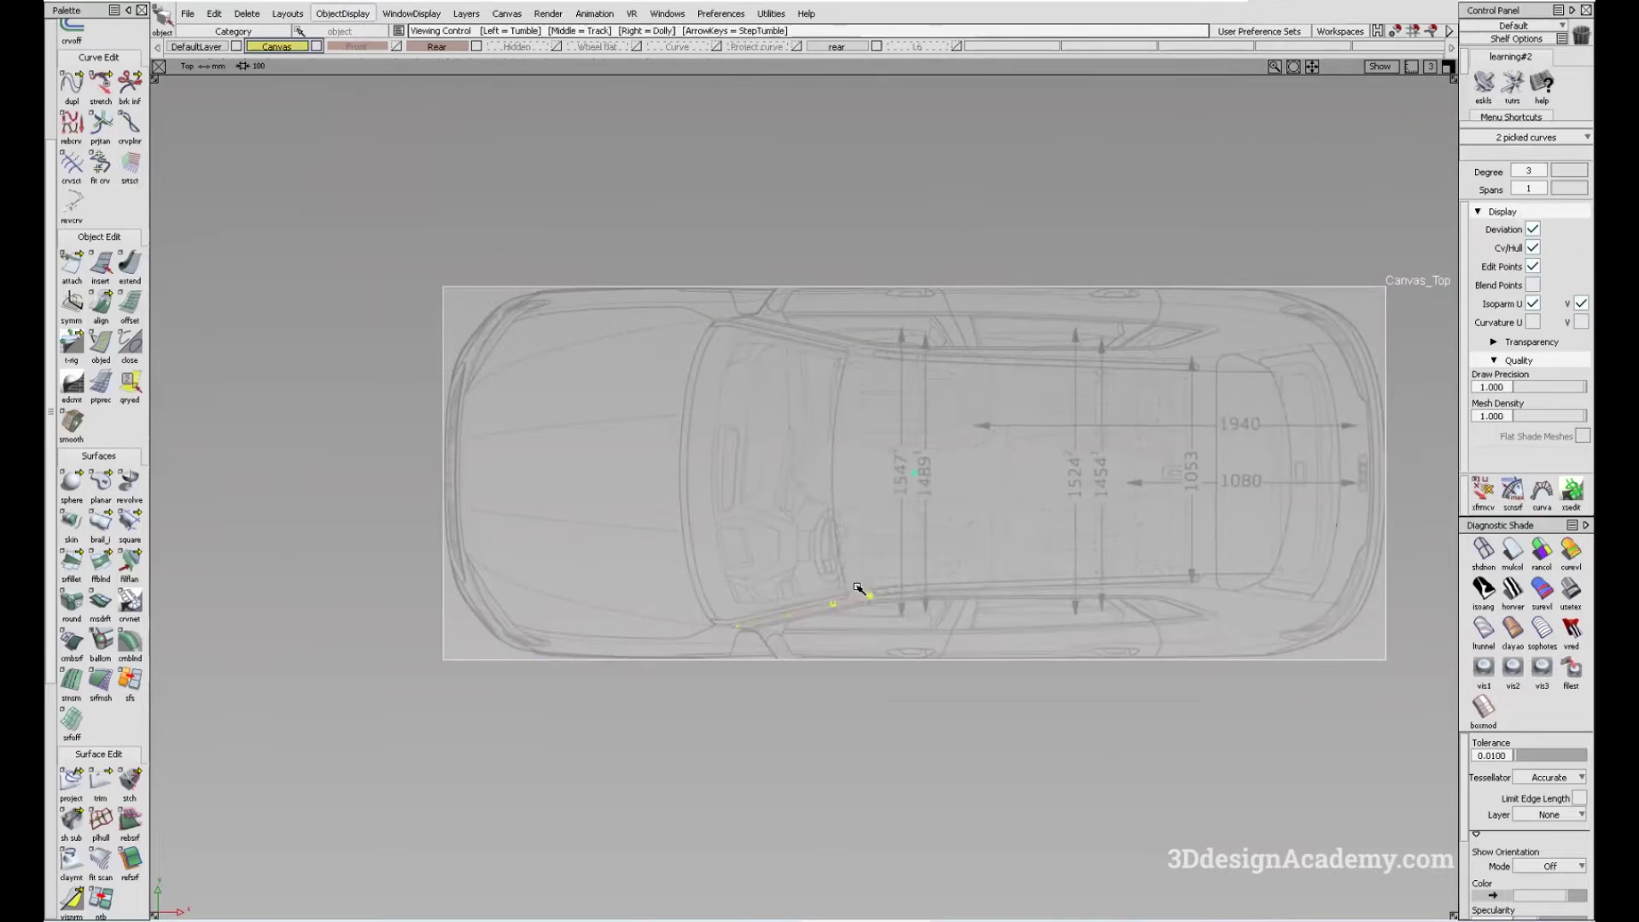
alt+shift+right_drag(858, 587, 1107, 546)
ctrl+shift+drag(1007, 626, 1004, 624)
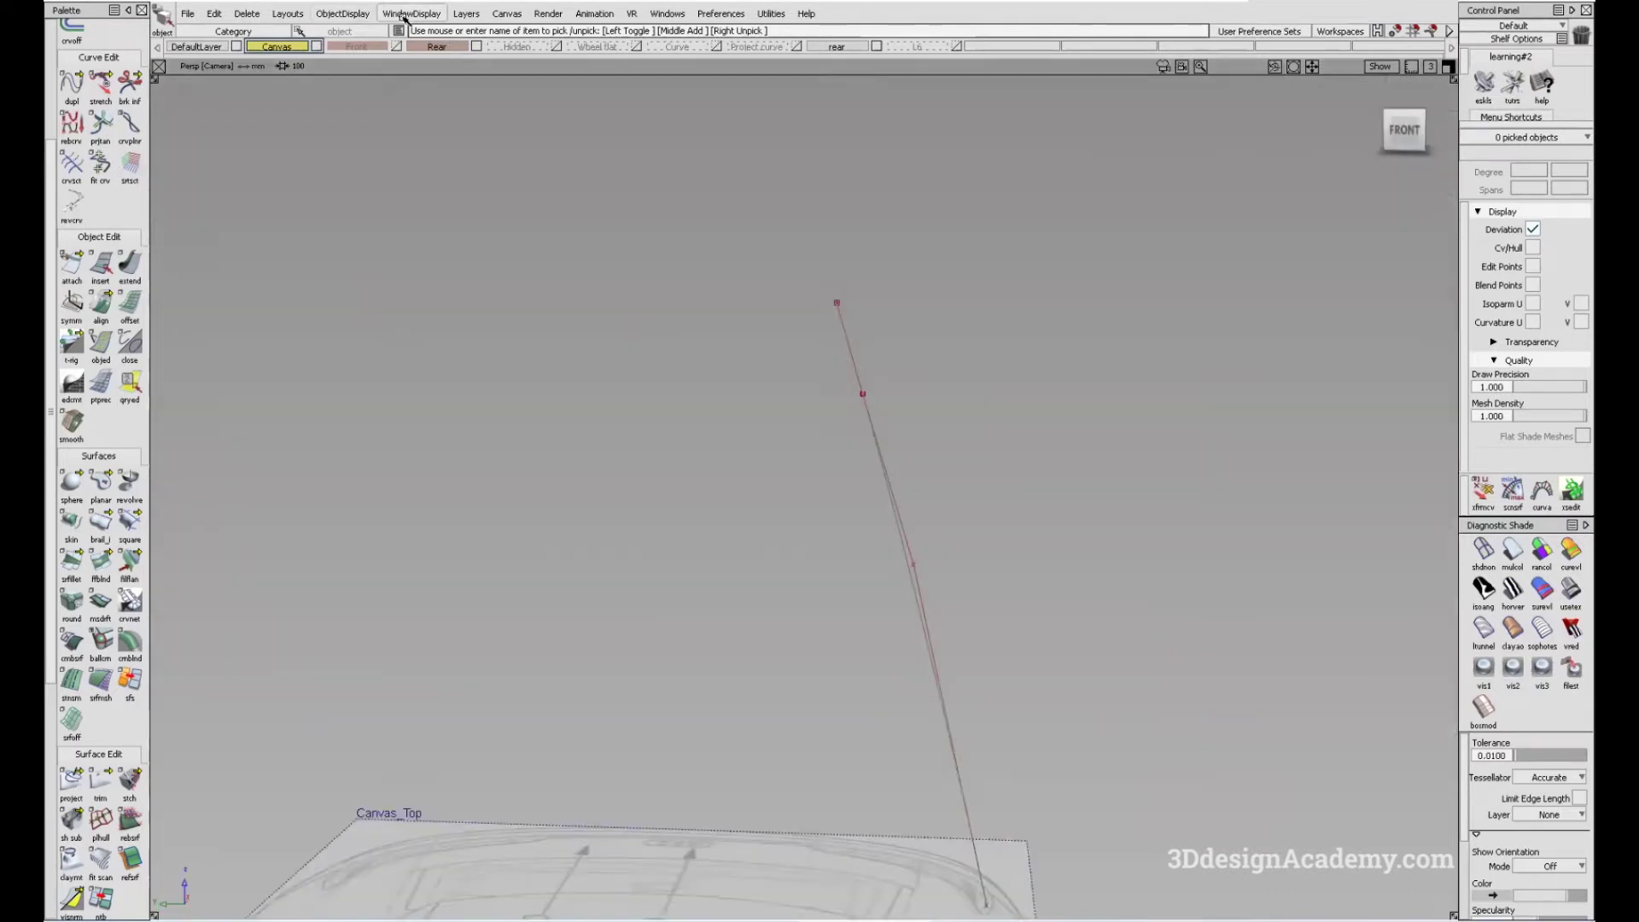
- Make all hidden objects visible again and set the fitted front pillar curve to degree 2
click(342, 13)
click(342, 50)
alt+shift+right_drag(794, 512, 980, 461)
ctrl+shift+drag(980, 461, 778, 436)
click(990, 439)
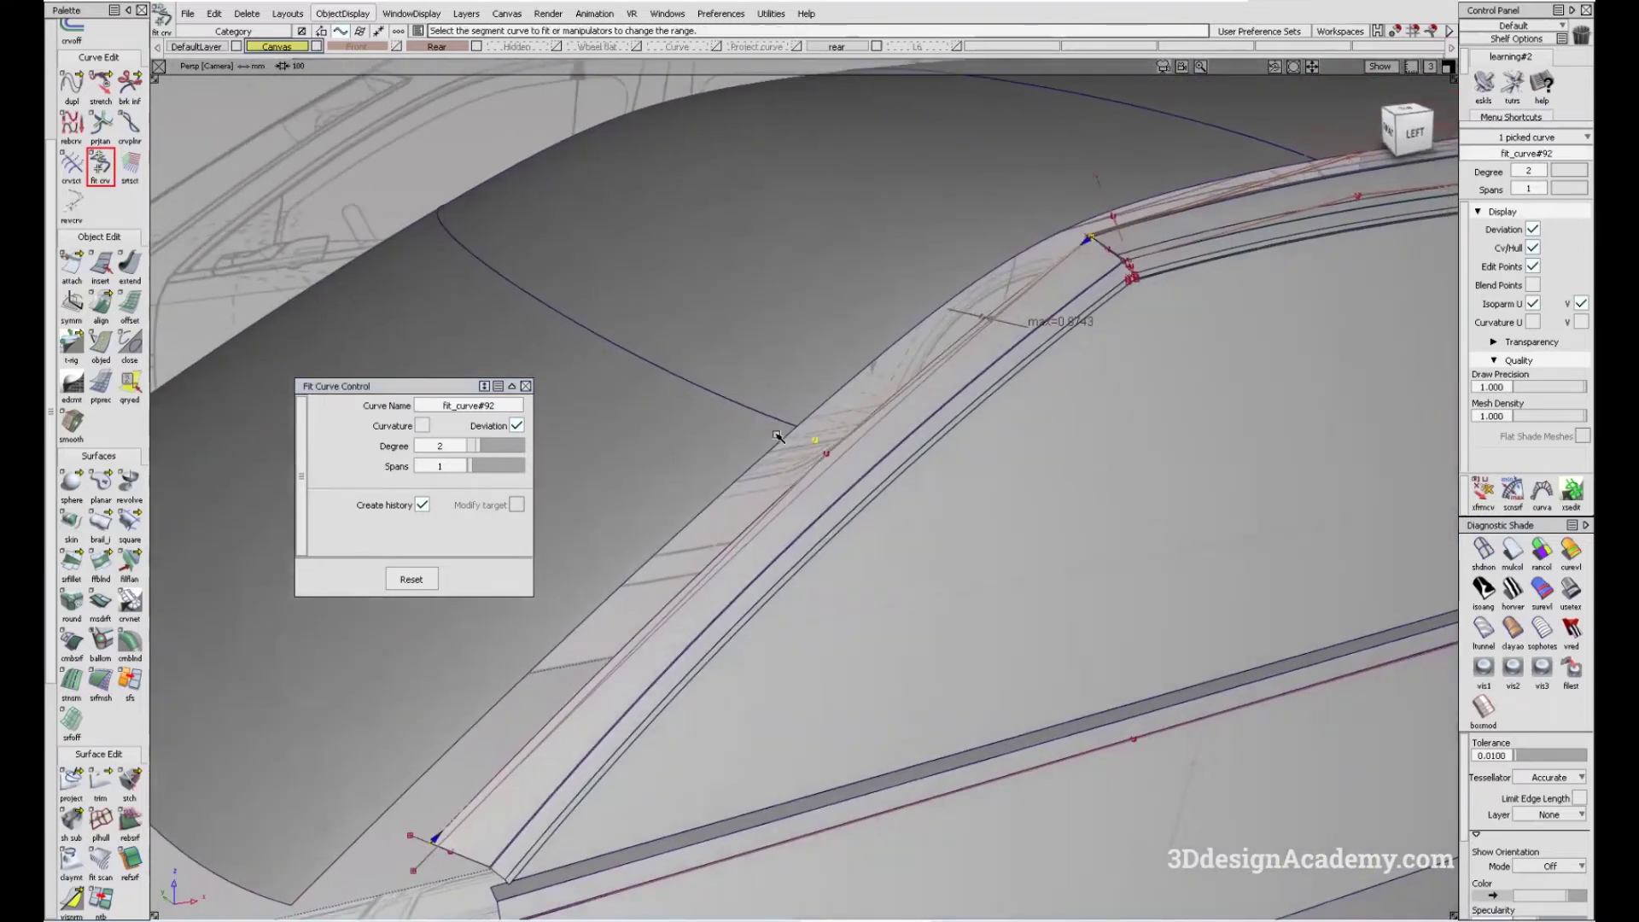
- Remove the old front pillar rail surface and create a freeform blend between the fitted pillar curve and the window strip's edge
key(F6)
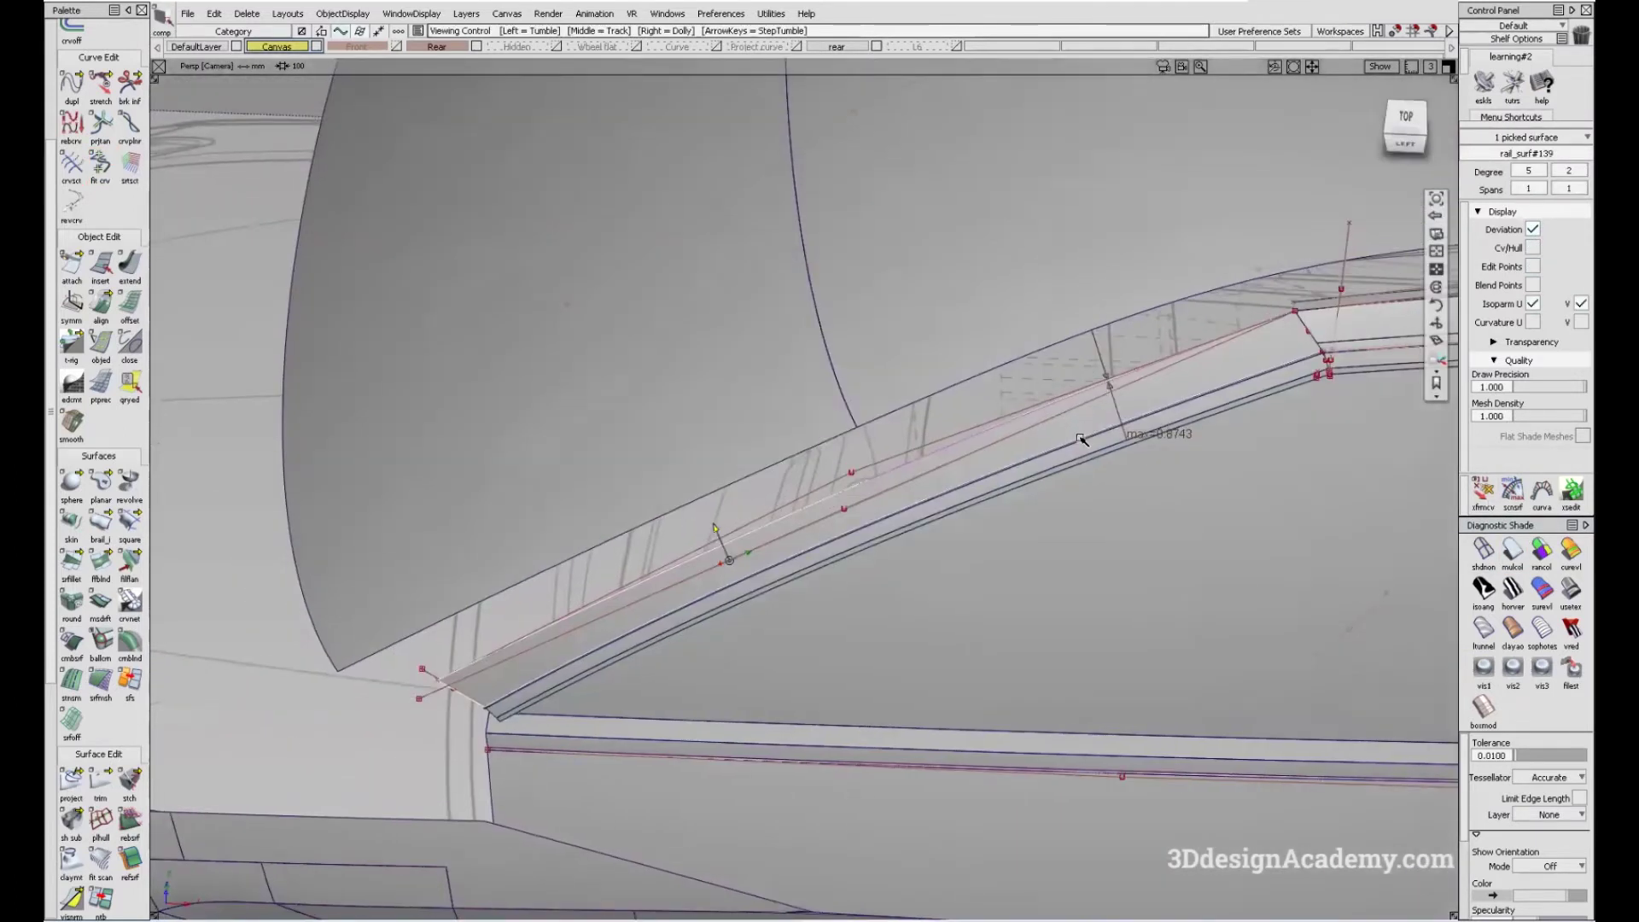
click(1079, 438)
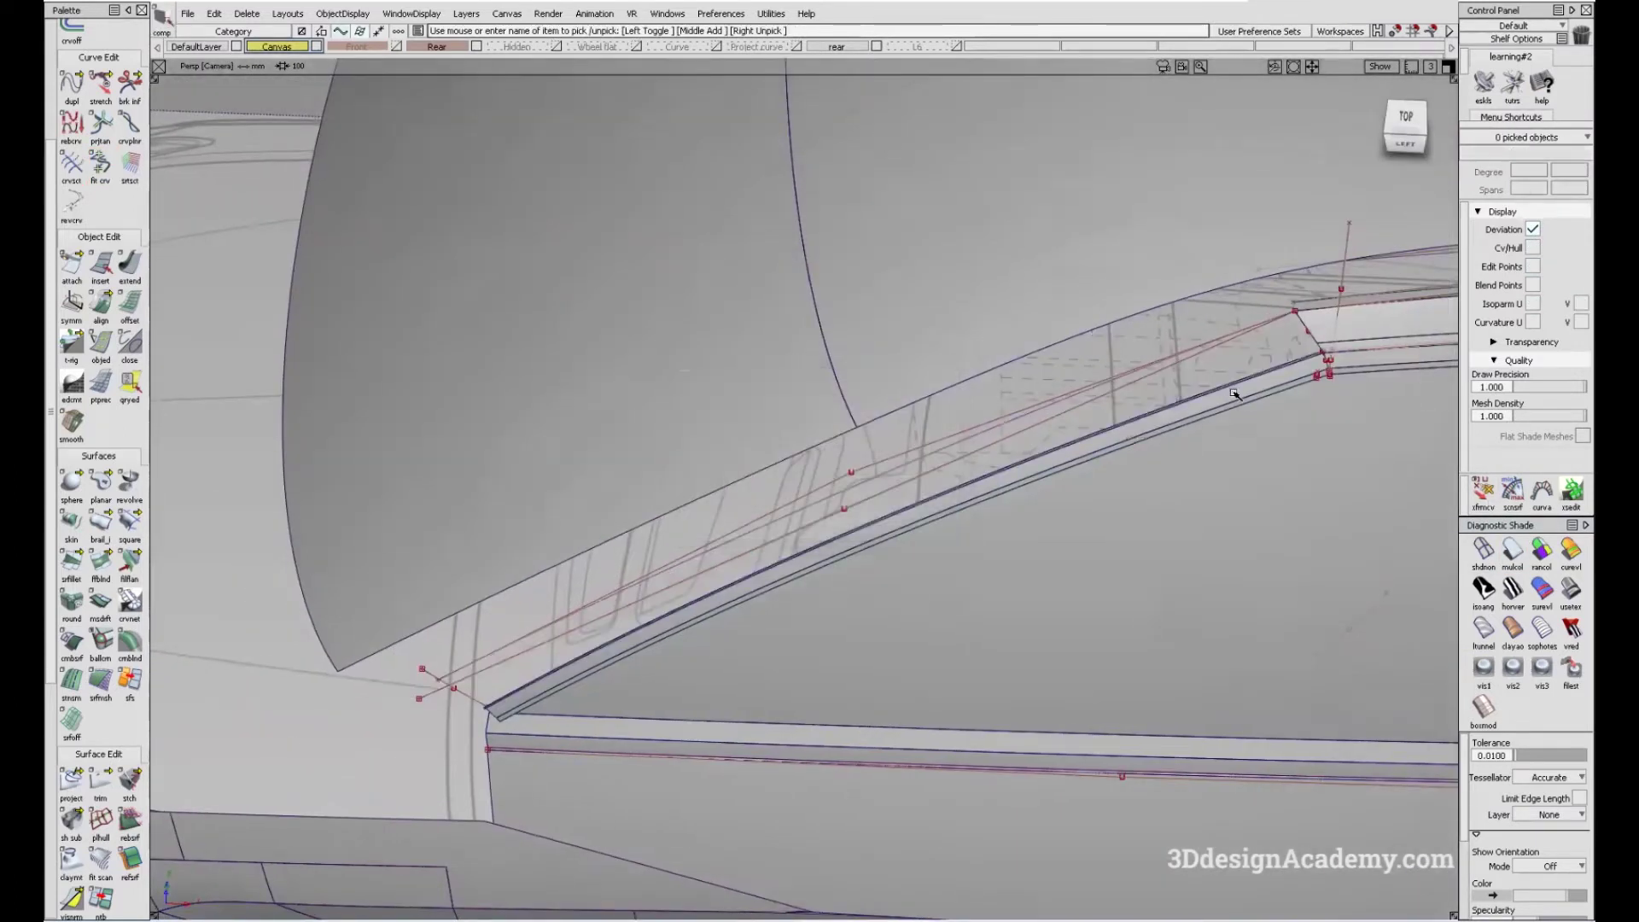
scroll(1033, 548, up, 3)
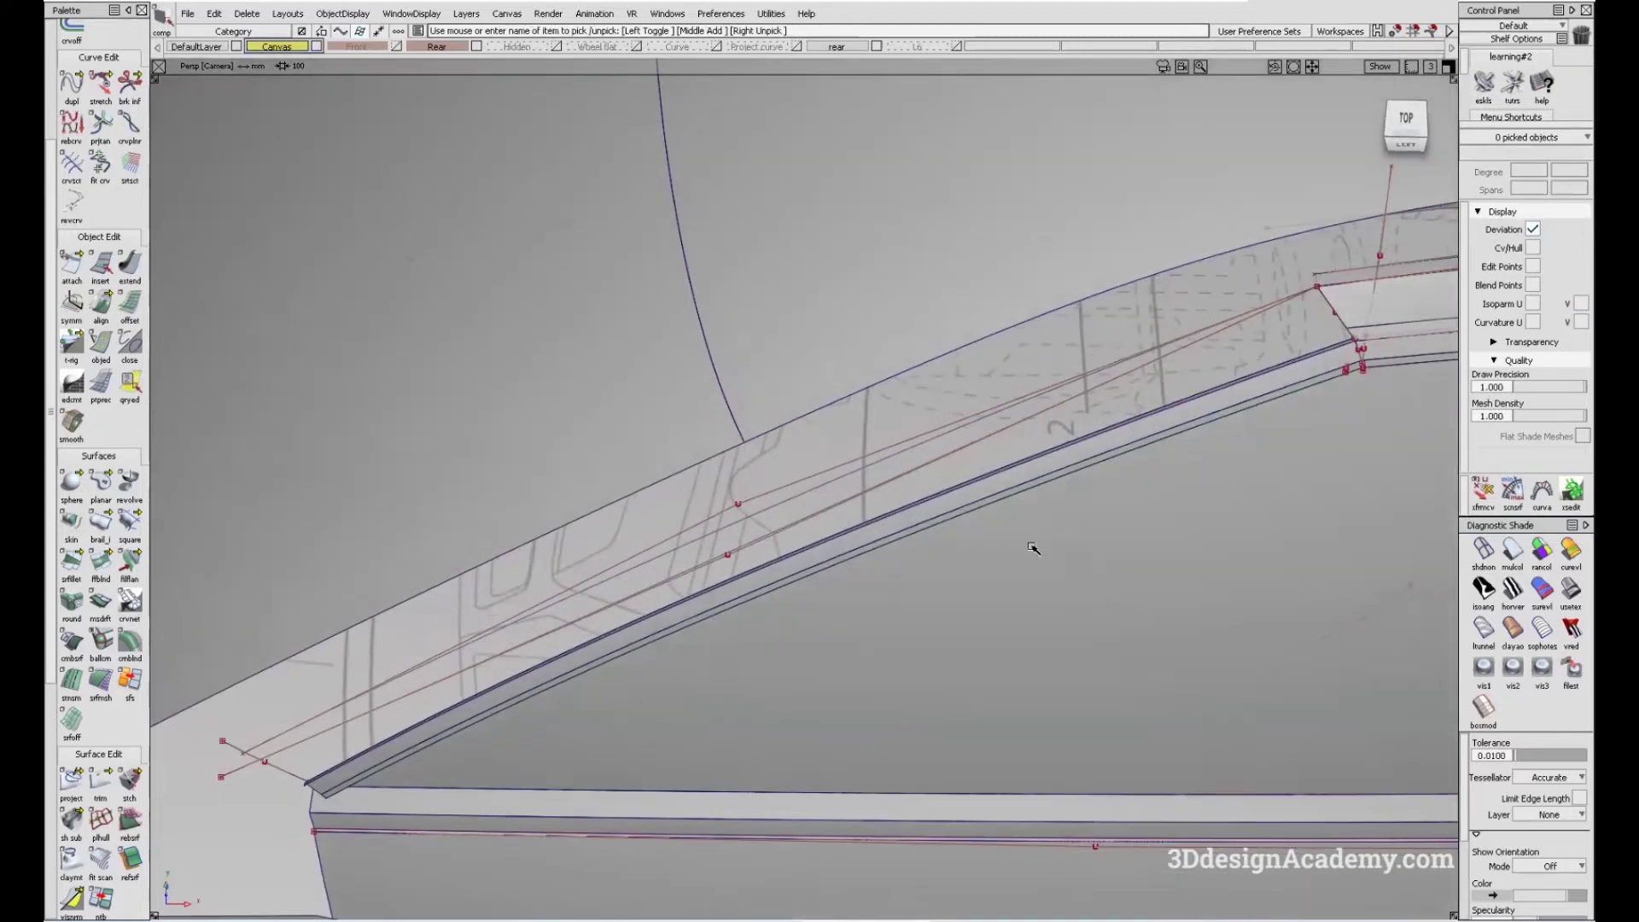
click(114, 560)
click(907, 458)
click(935, 504)
alt+shift+drag(935, 504, 849, 535)
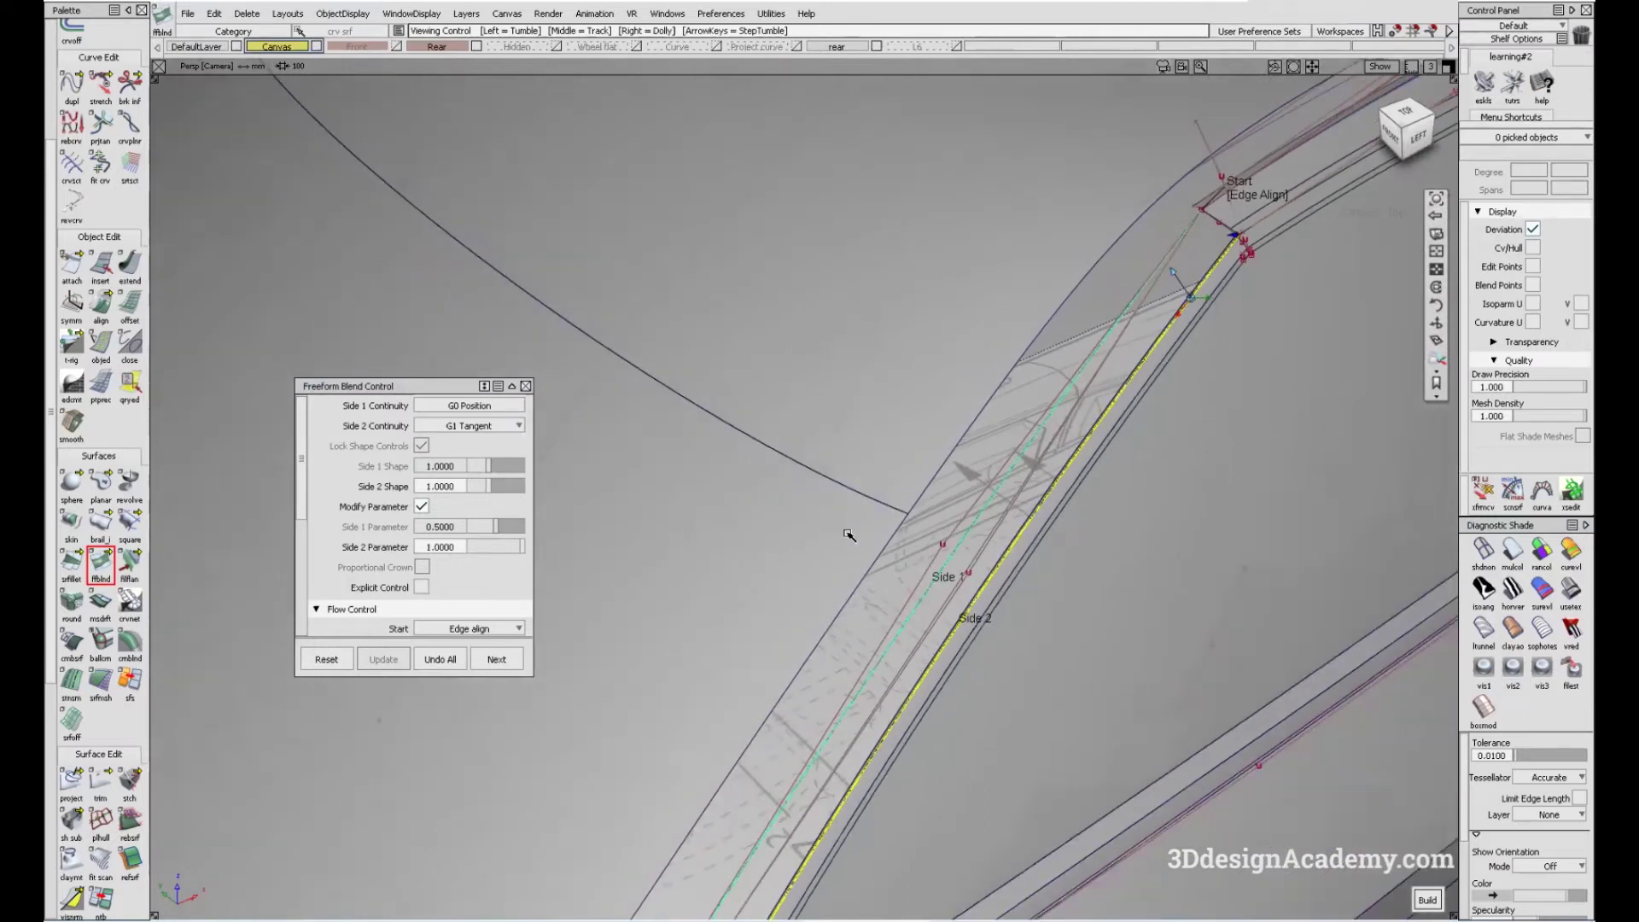
- Set the blend's Side 2 continuity to G0 Position and enable its proportional crown with a crown value of 0.0100
alt+shift+middle_drag(849, 536, 803, 428)
click(483, 424)
click(477, 429)
alt+shift+drag(769, 574, 782, 535)
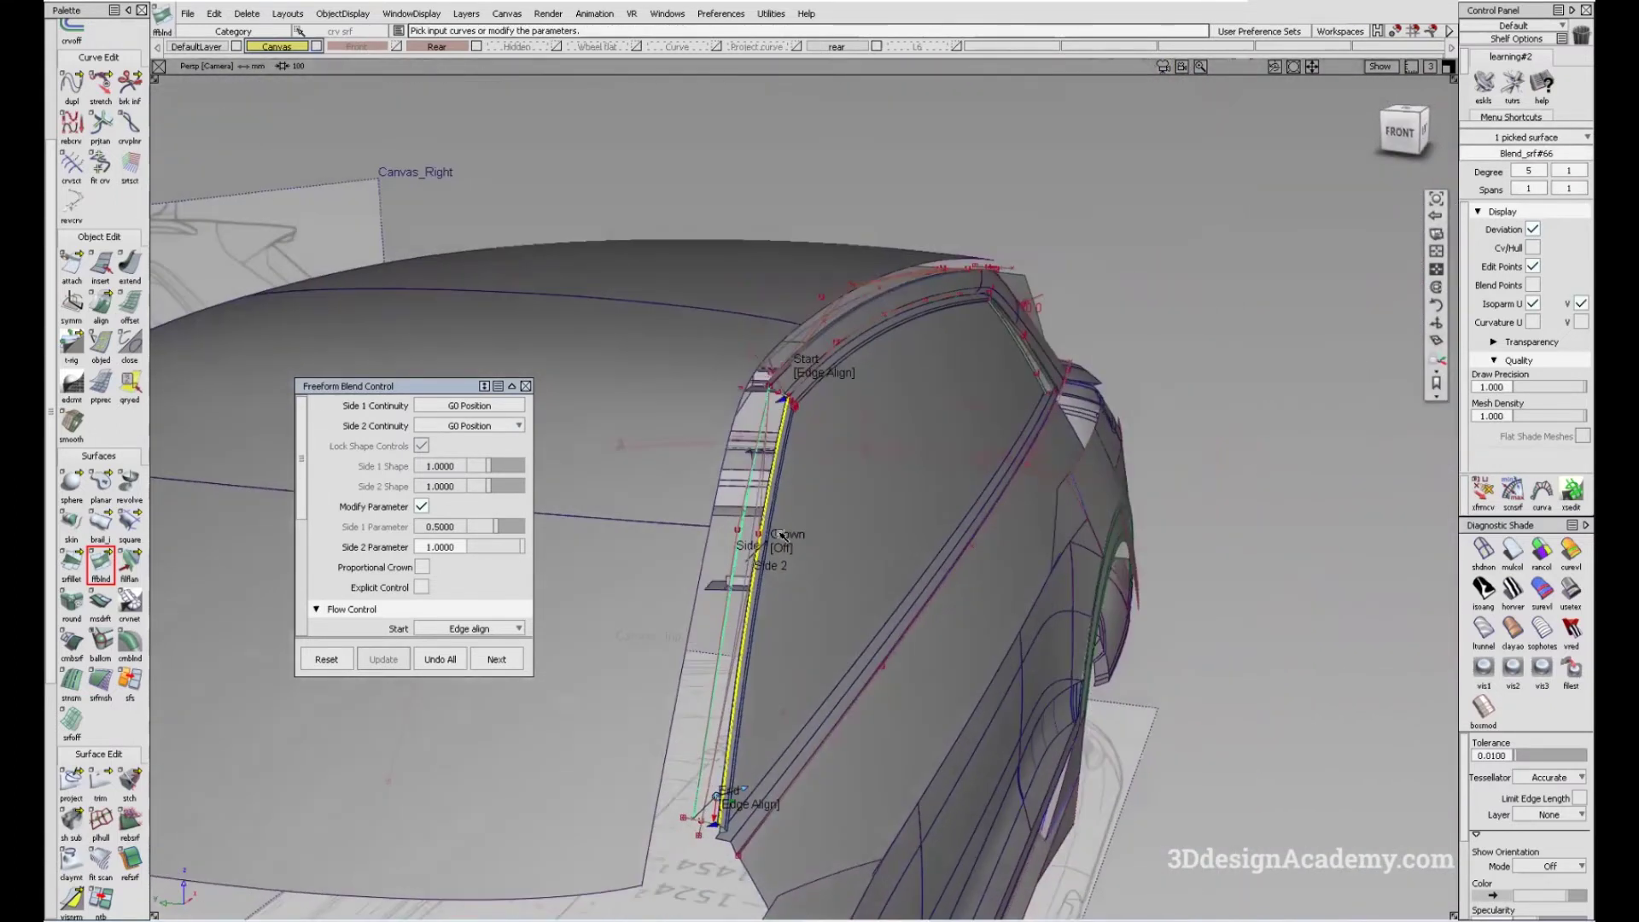
click(784, 537)
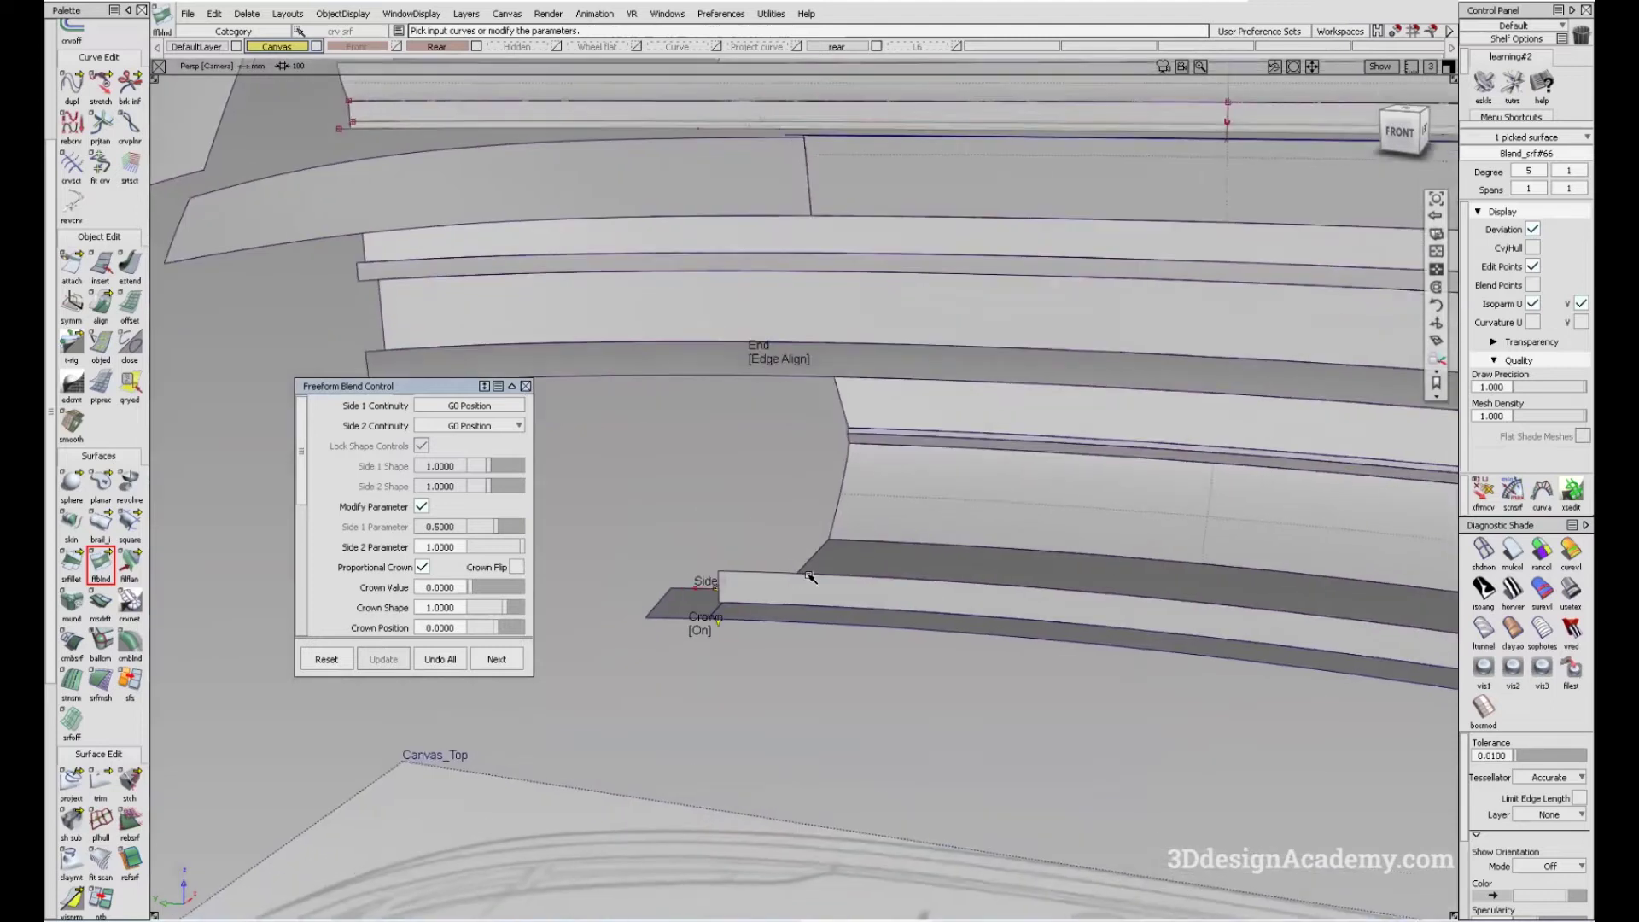
mouse_move(809, 577)
alt+shift+mouse_down()
mouse_move(887, 558)
mouse_move(812, 563)
alt+shift+mouse_up()
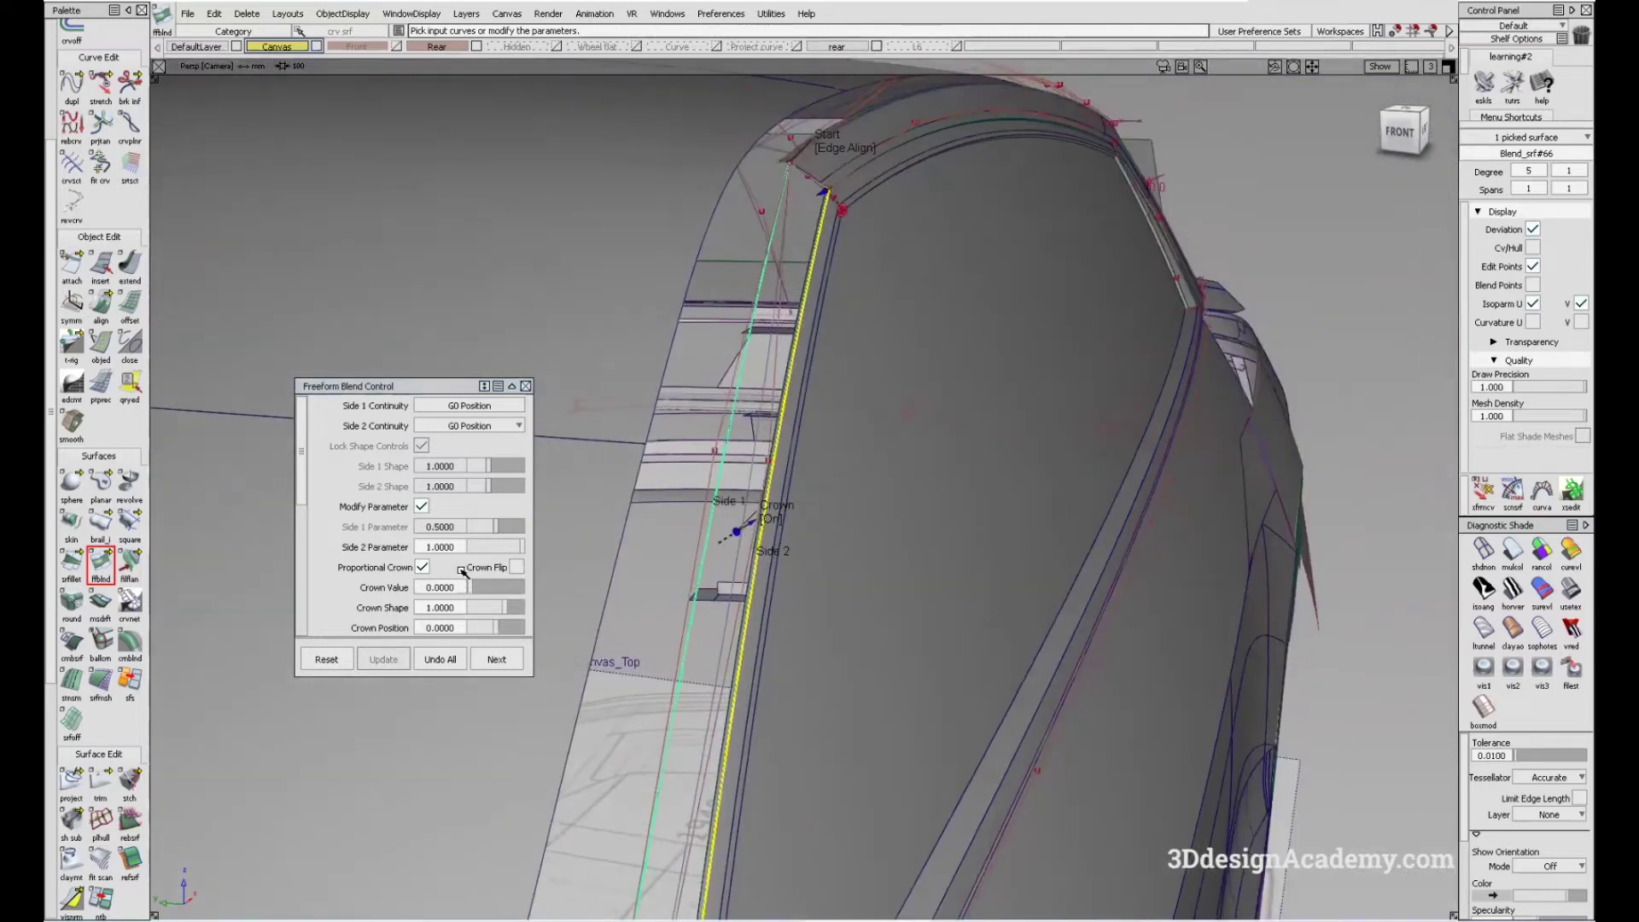
alt+shift+drag(815, 559, 853, 522)
- Examine the crowned front pillar blend and its transition into the rail strip using the Showroom diagnostic shading
alt+shift+right_drag(843, 155, 997, 315)
alt+shift+drag(997, 315, 1409, 486)
alt+shift+right_drag(1408, 487, 949, 566)
mouse_move(949, 566)
alt+shift+mouse_down()
mouse_move(842, 512)
mouse_move(768, 541)
mouse_move(750, 530)
mouse_move(984, 473)
mouse_move(922, 427)
mouse_move(914, 487)
mouse_move(901, 420)
mouse_move(982, 427)
mouse_move(962, 385)
mouse_move(978, 373)
mouse_move(724, 310)
mouse_move(1112, 380)
mouse_move(1003, 341)
mouse_move(822, 339)
mouse_move(964, 367)
alt+shift+mouse_up()
alt+shift+right_drag(964, 367, 1078, 376)
alt+shift+drag(1139, 397, 784, 398)
mouse_move(848, 454)
alt+shift+mouse_down()
mouse_move(819, 365)
mouse_move(816, 425)
mouse_move(849, 355)
mouse_move(755, 375)
mouse_move(841, 368)
alt+shift+mouse_up()
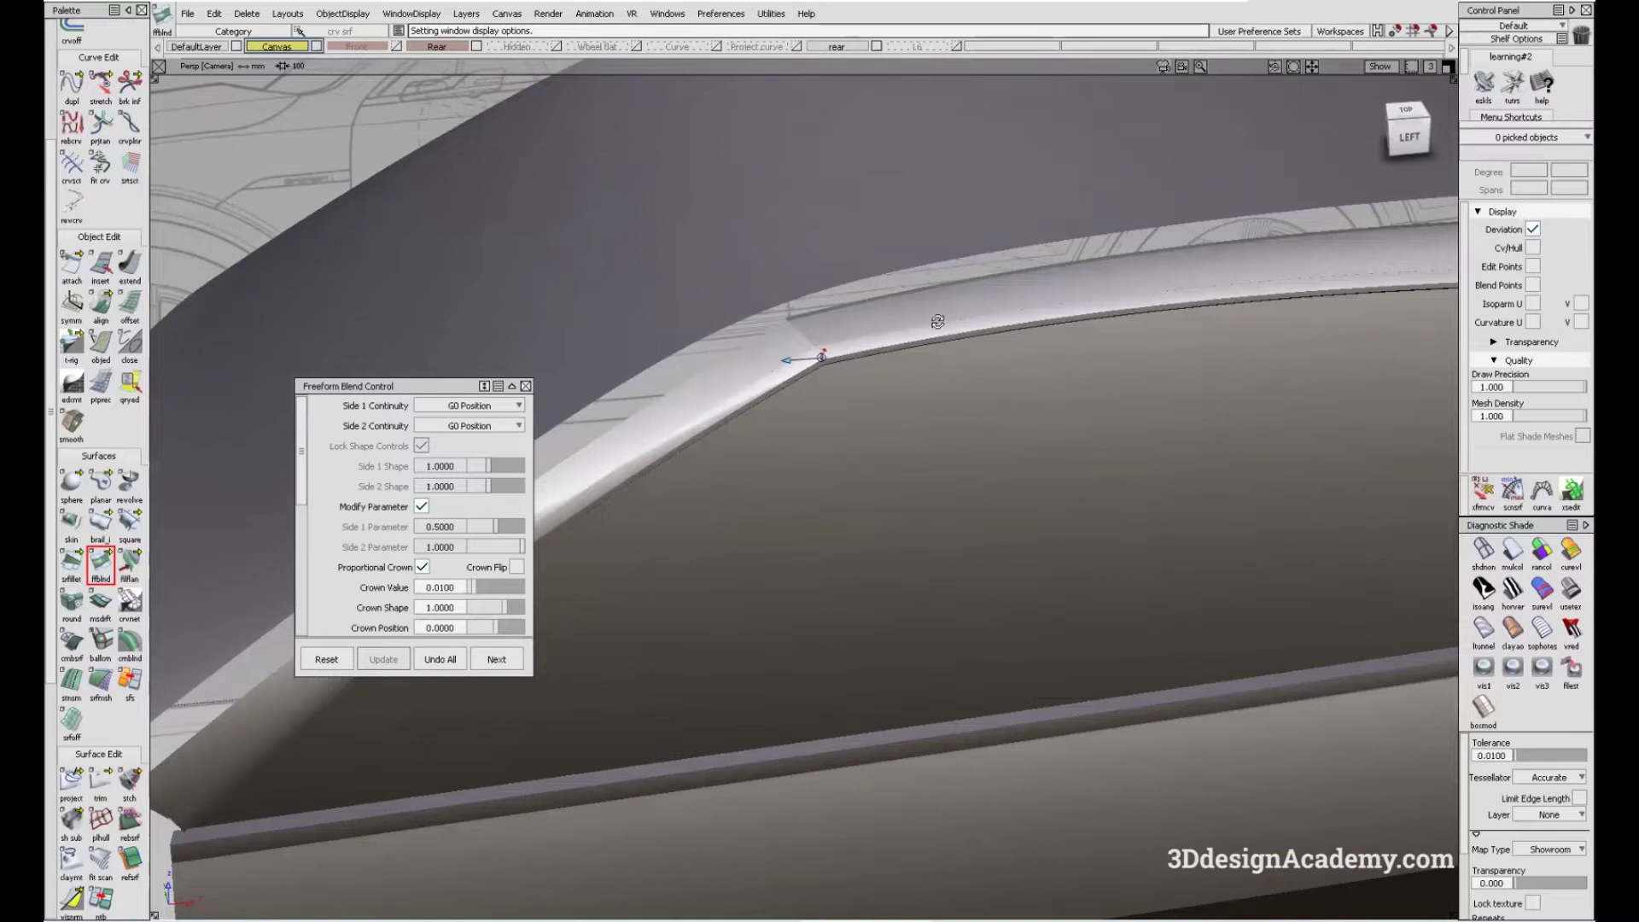
alt+shift+drag(937, 321, 1072, 282)
alt+shift+right_drag(1072, 282, 877, 264)
alt+shift+drag(813, 436, 889, 312)
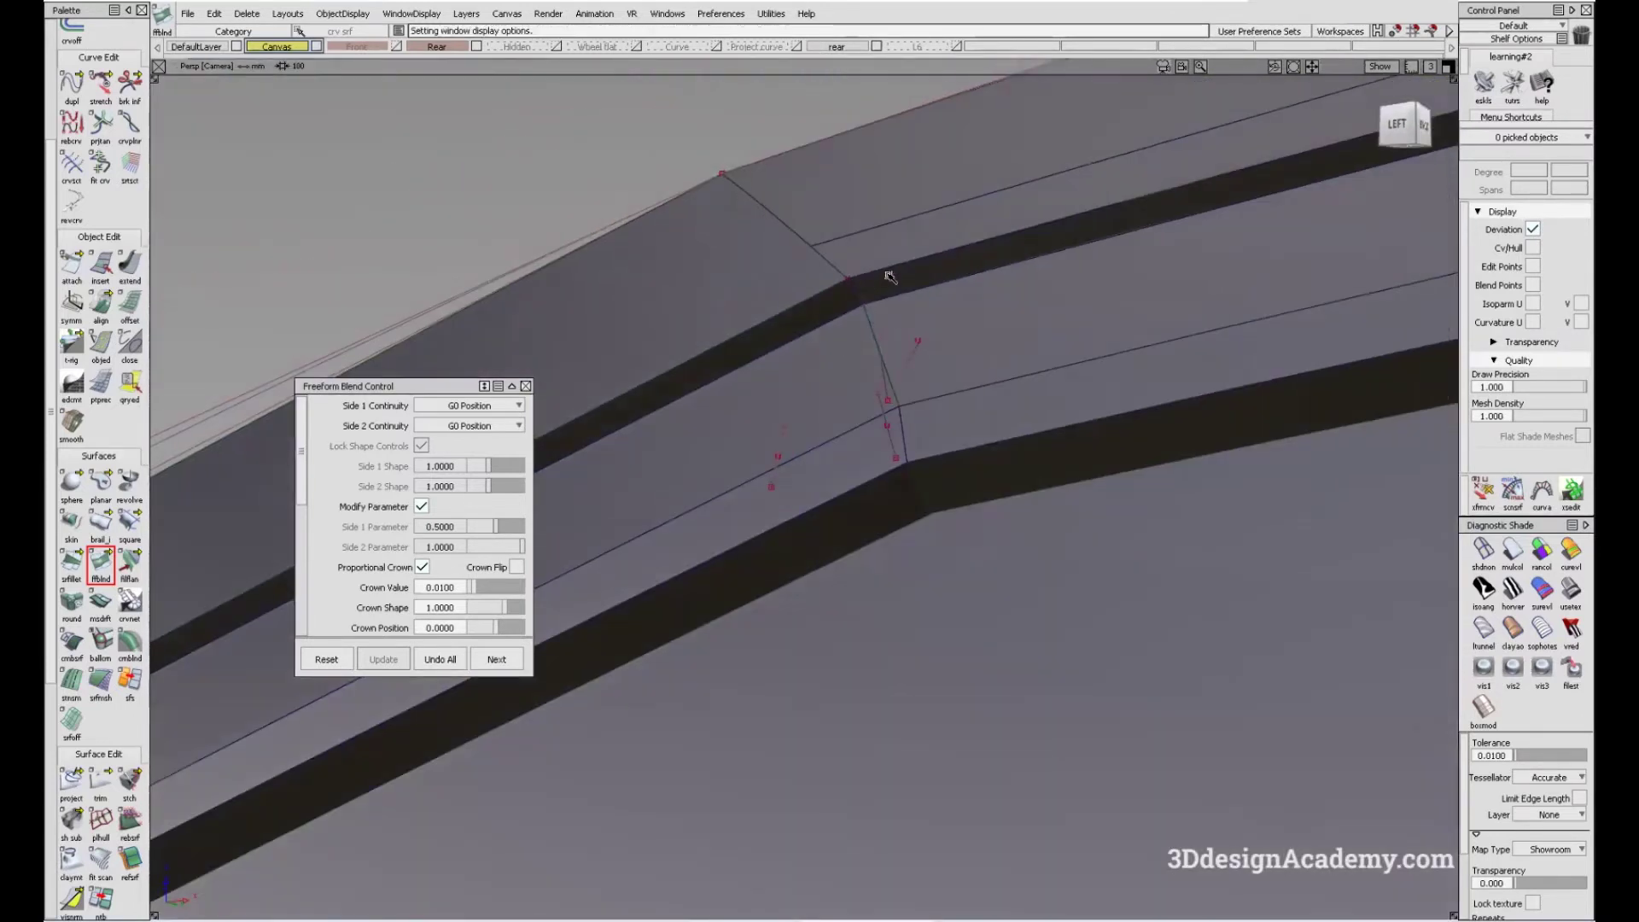
alt+shift+right_drag(880, 297, 981, 461)
alt+shift+drag(981, 461, 367, 293)
- Assign the front pillar blend surface to the default layer and make that layer active
click(129, 265)
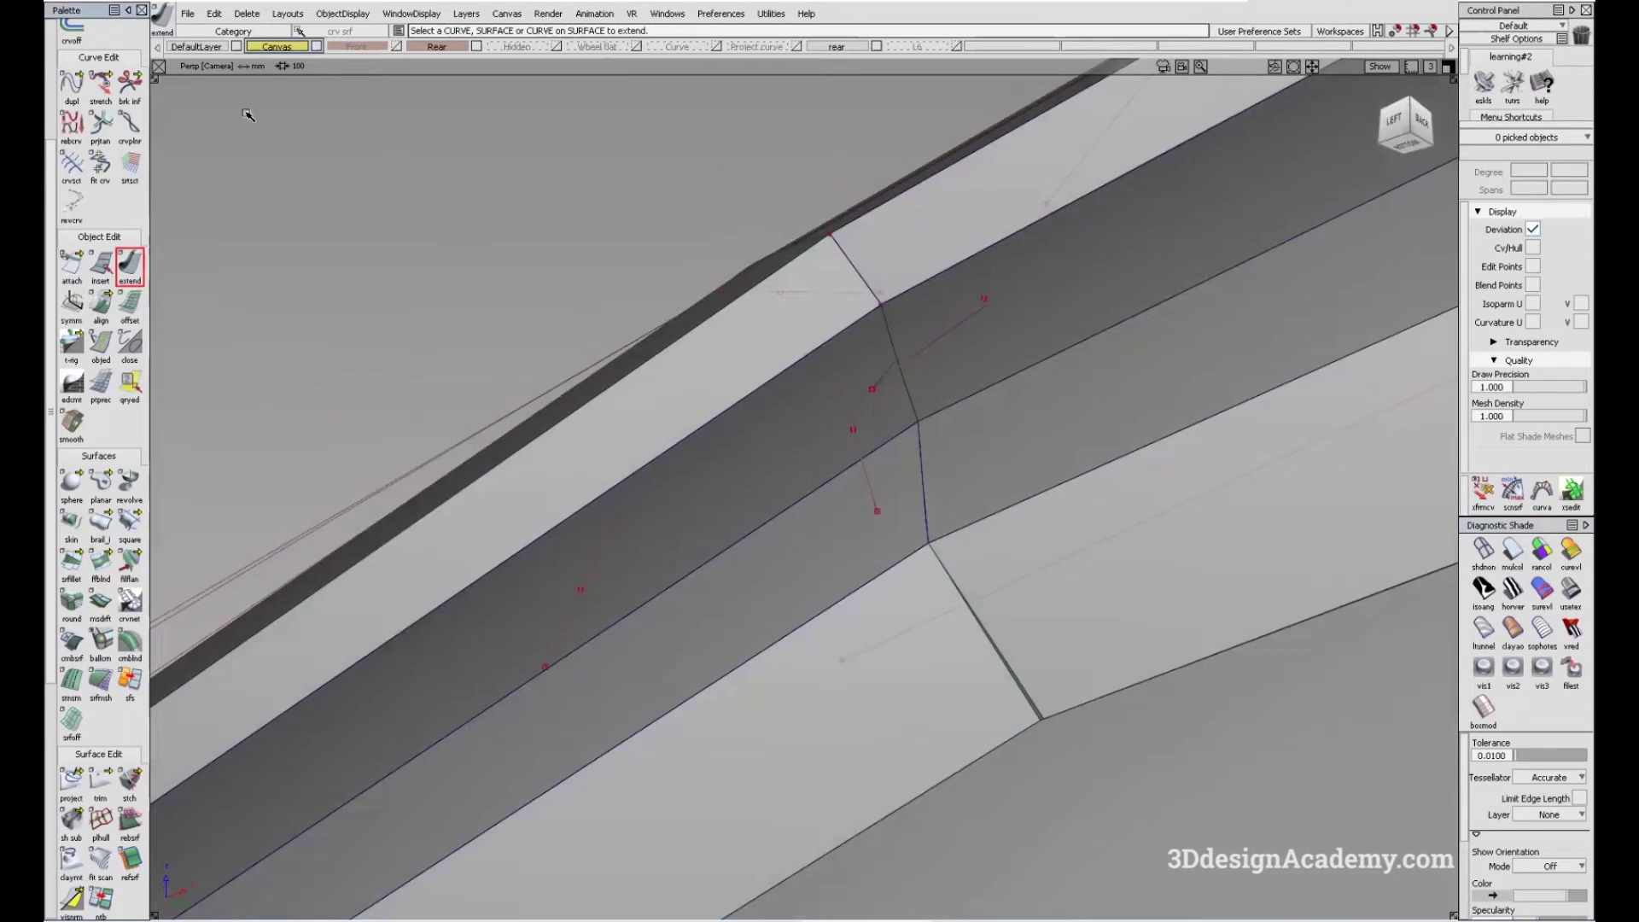
alt+shift+drag(444, 171, 629, 248)
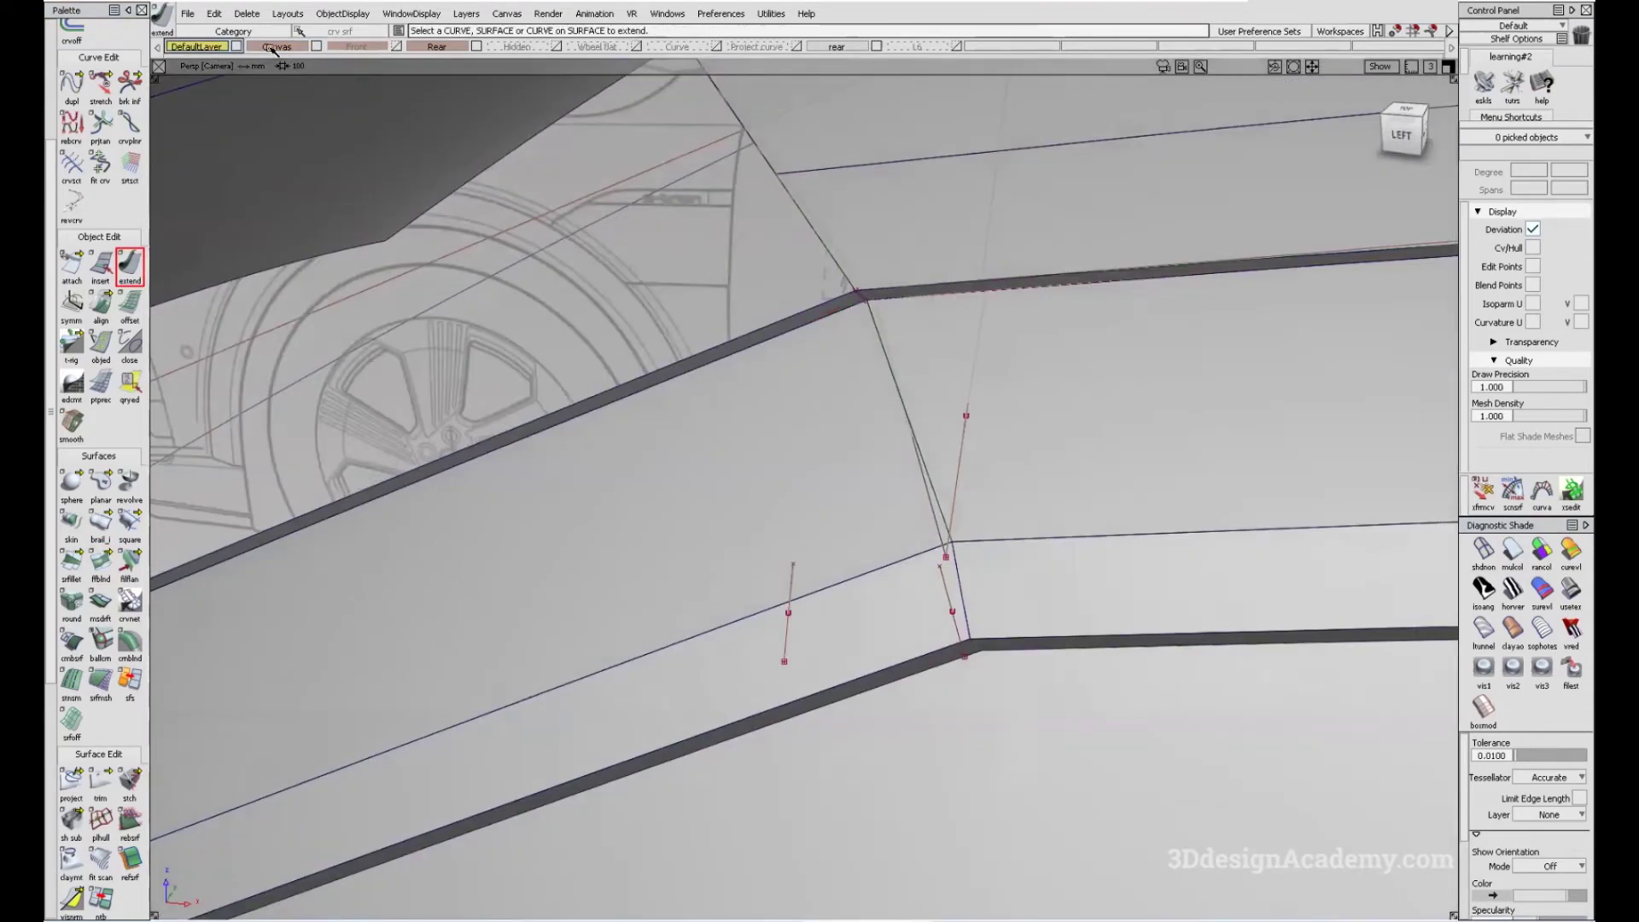
alt+shift+right_drag(629, 248, 698, 224)
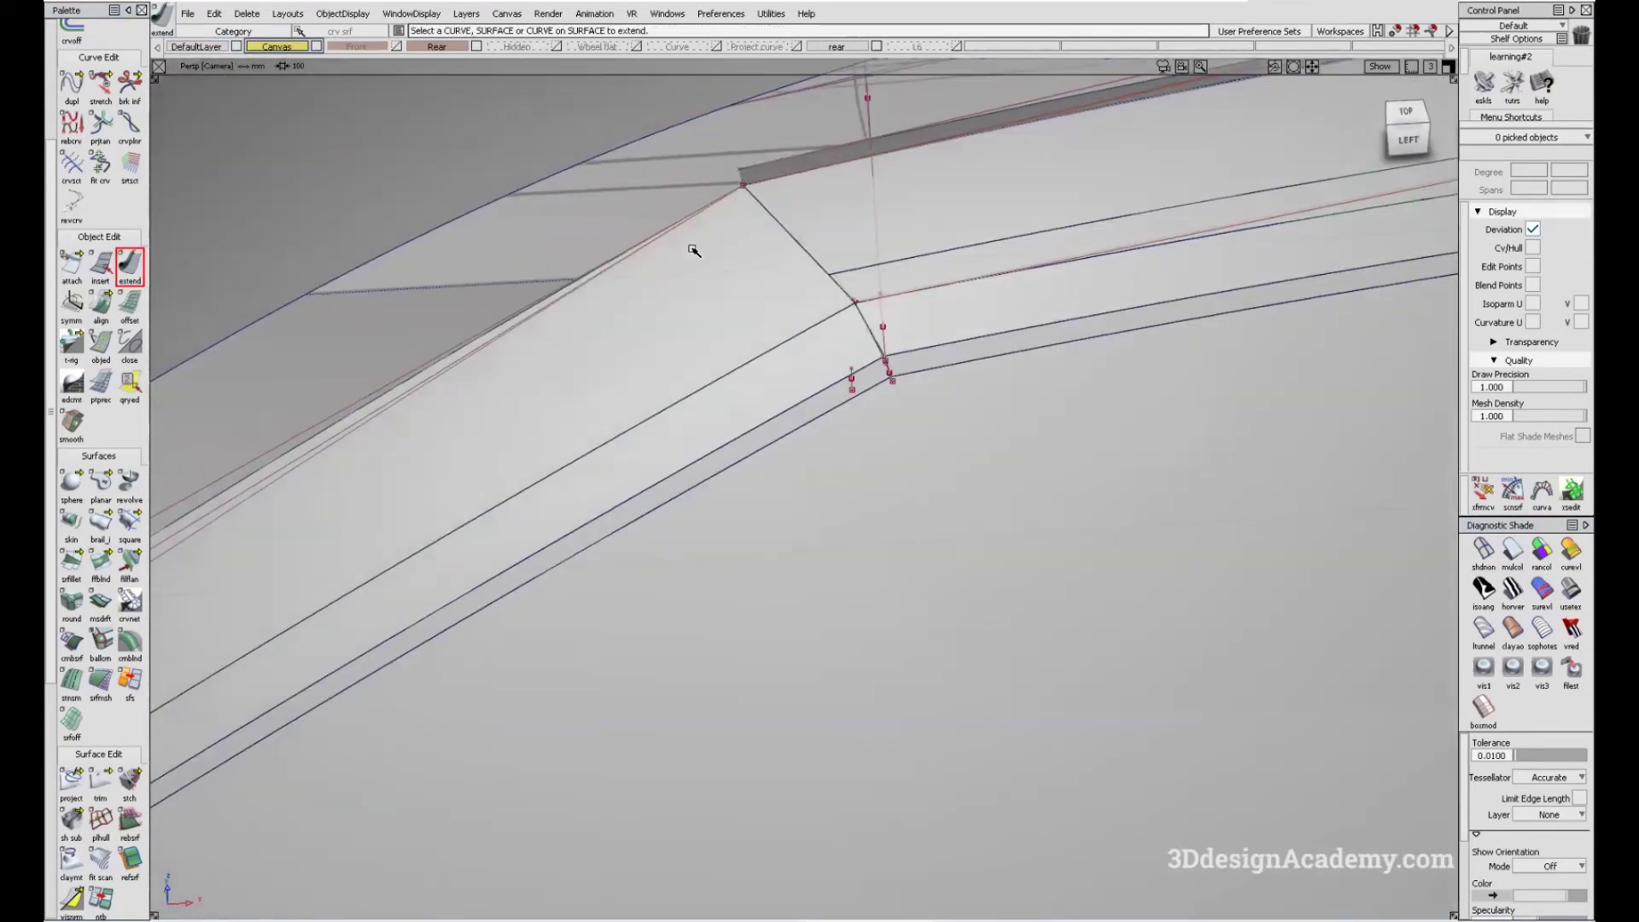
click(292, 31)
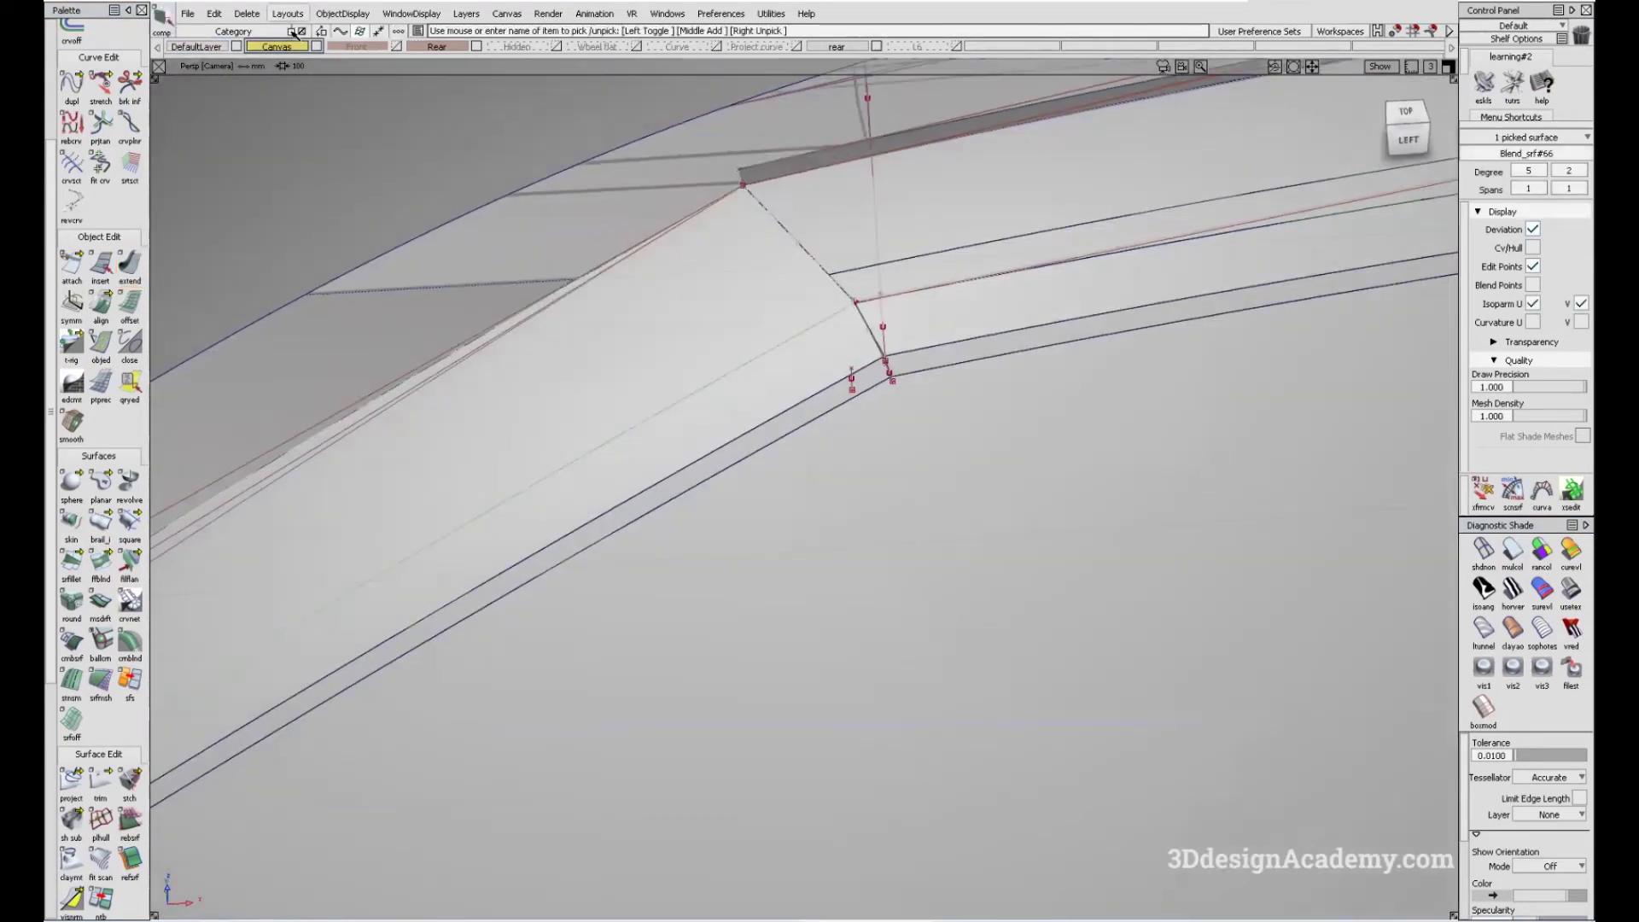
right_click(224, 57)
click(196, 47)
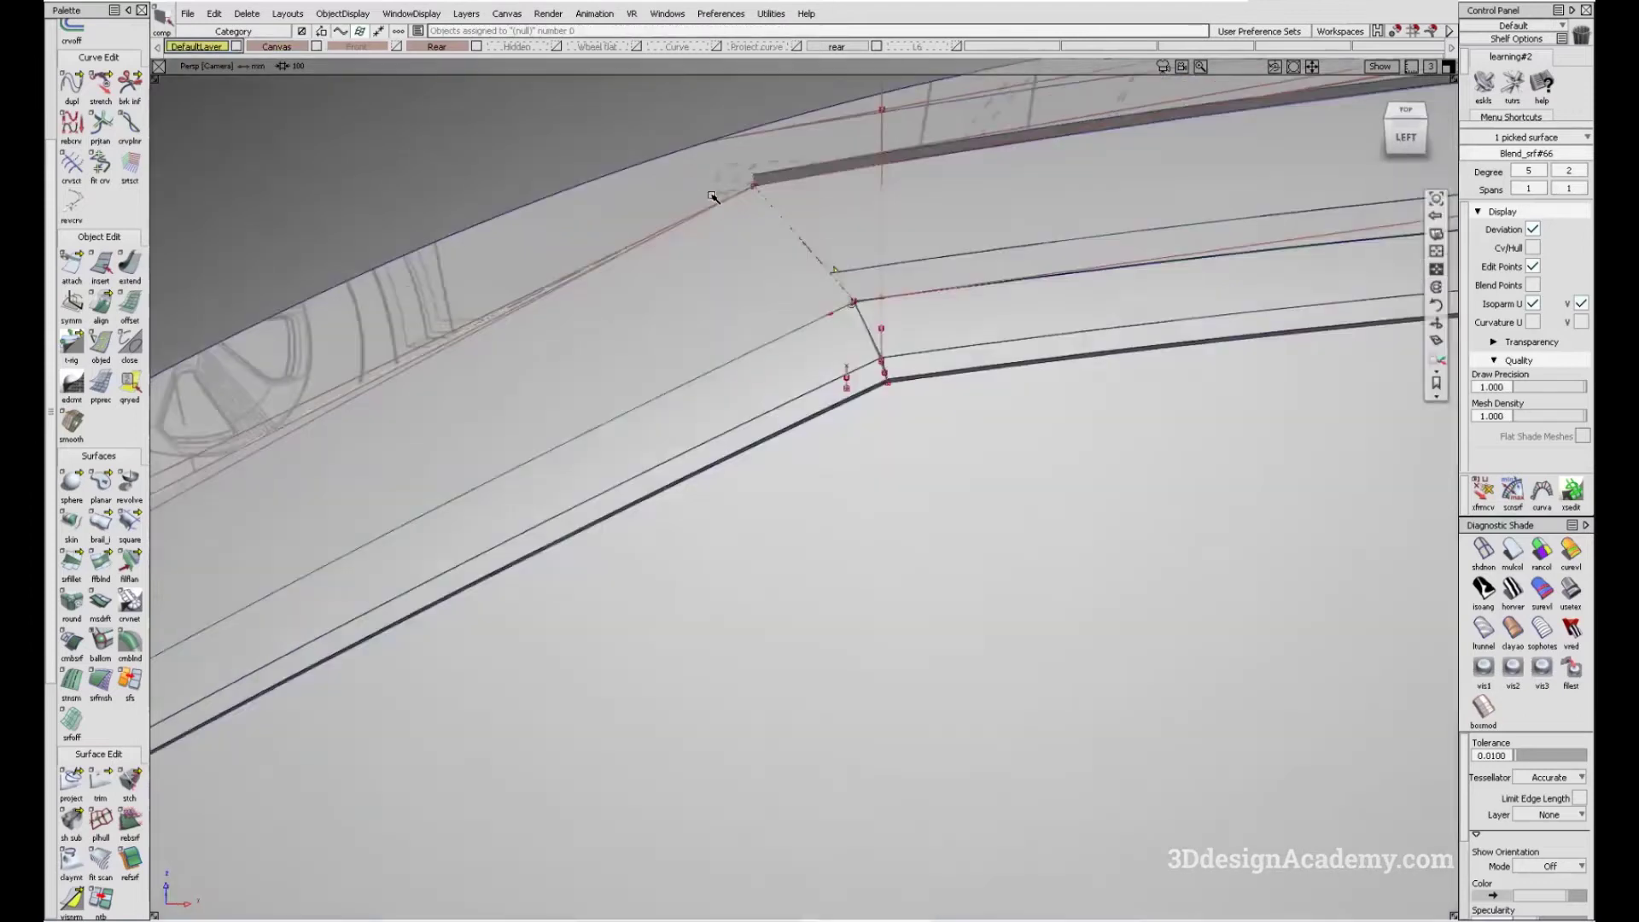
- Extend the side strip surface's upper edge at the front pillar corner by -1.0000 mm, using Extrapolate with Merge
alt+shift+drag(714, 190, 886, 341)
click(886, 342)
alt+shift+right_drag(886, 341, 659, 534)
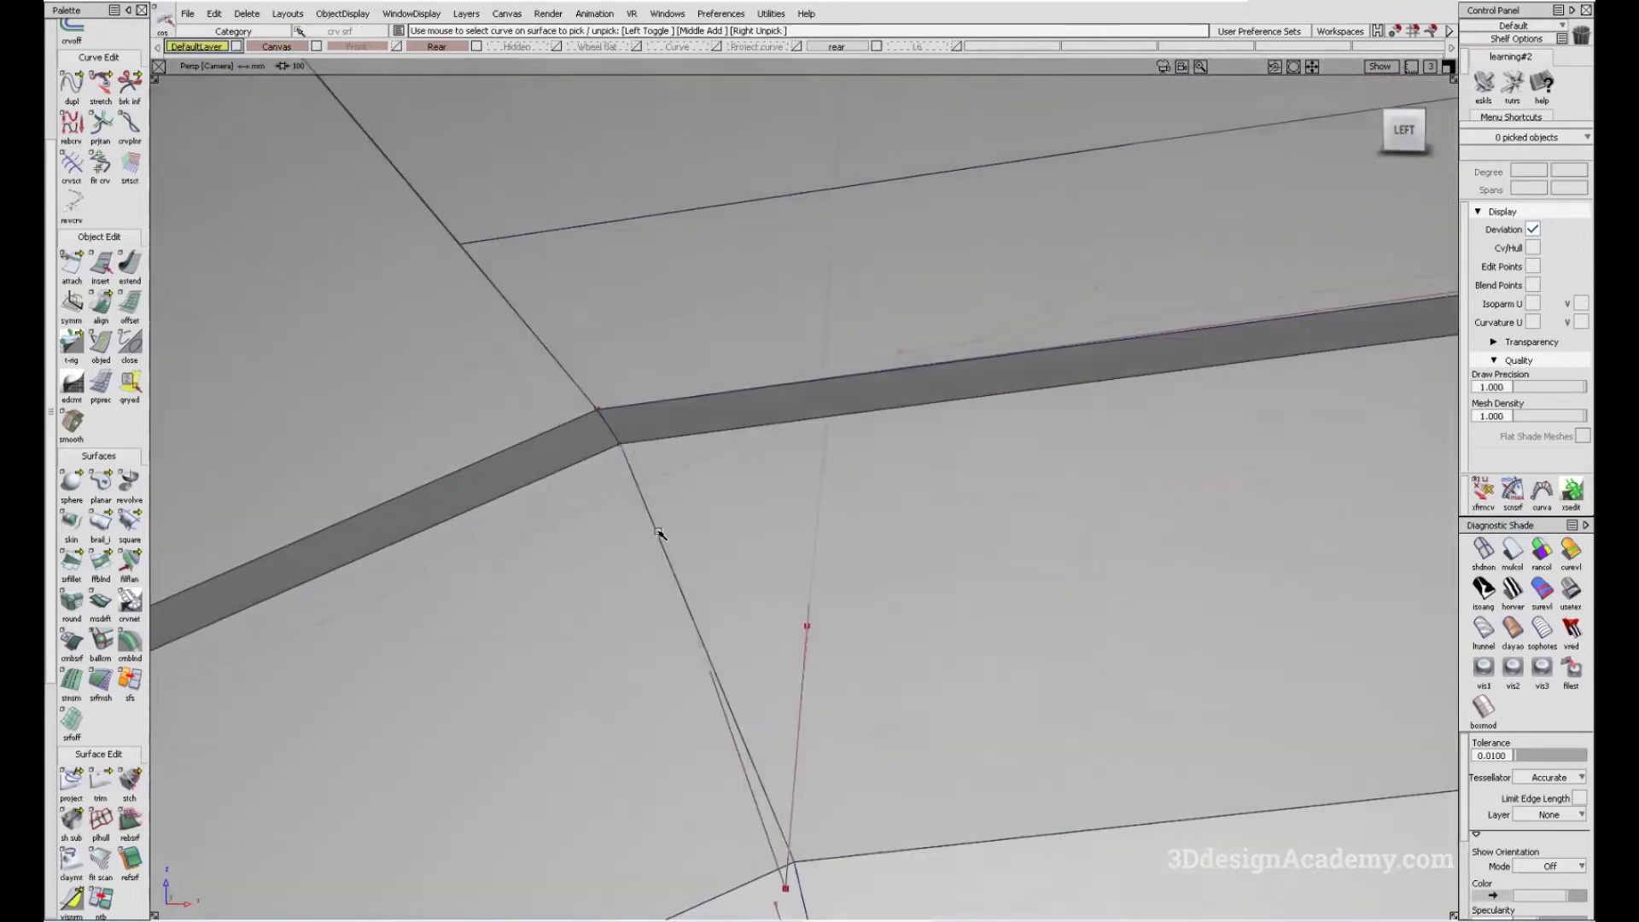
double_click(126, 267)
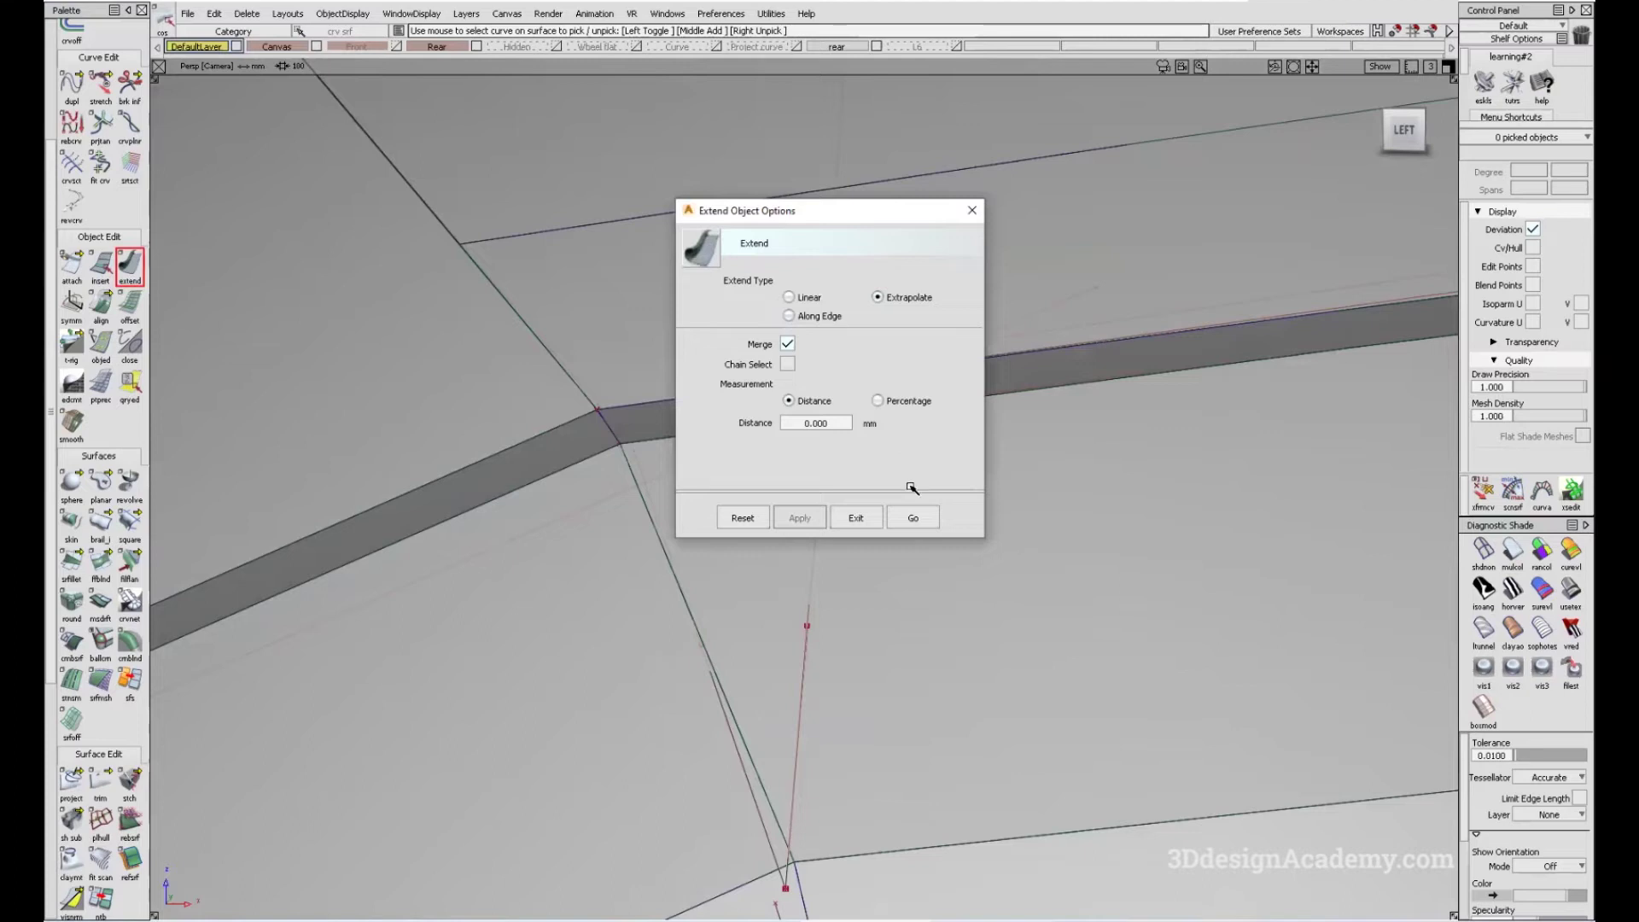
click(913, 515)
click(915, 481)
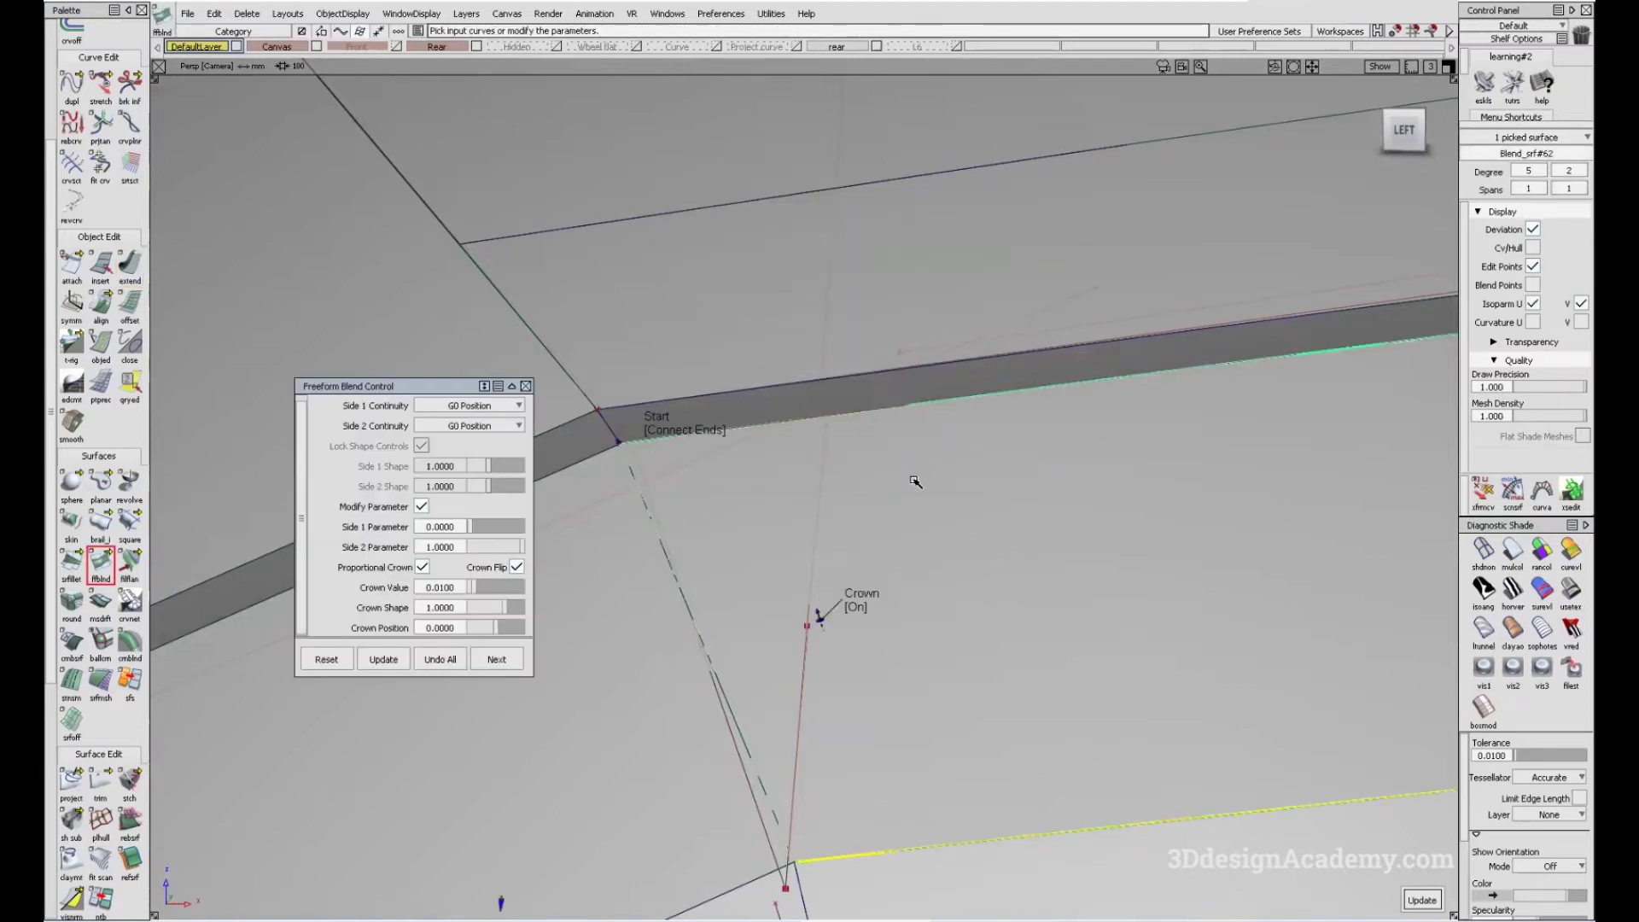
alt+shift+drag(852, 483, 788, 439)
key(e)
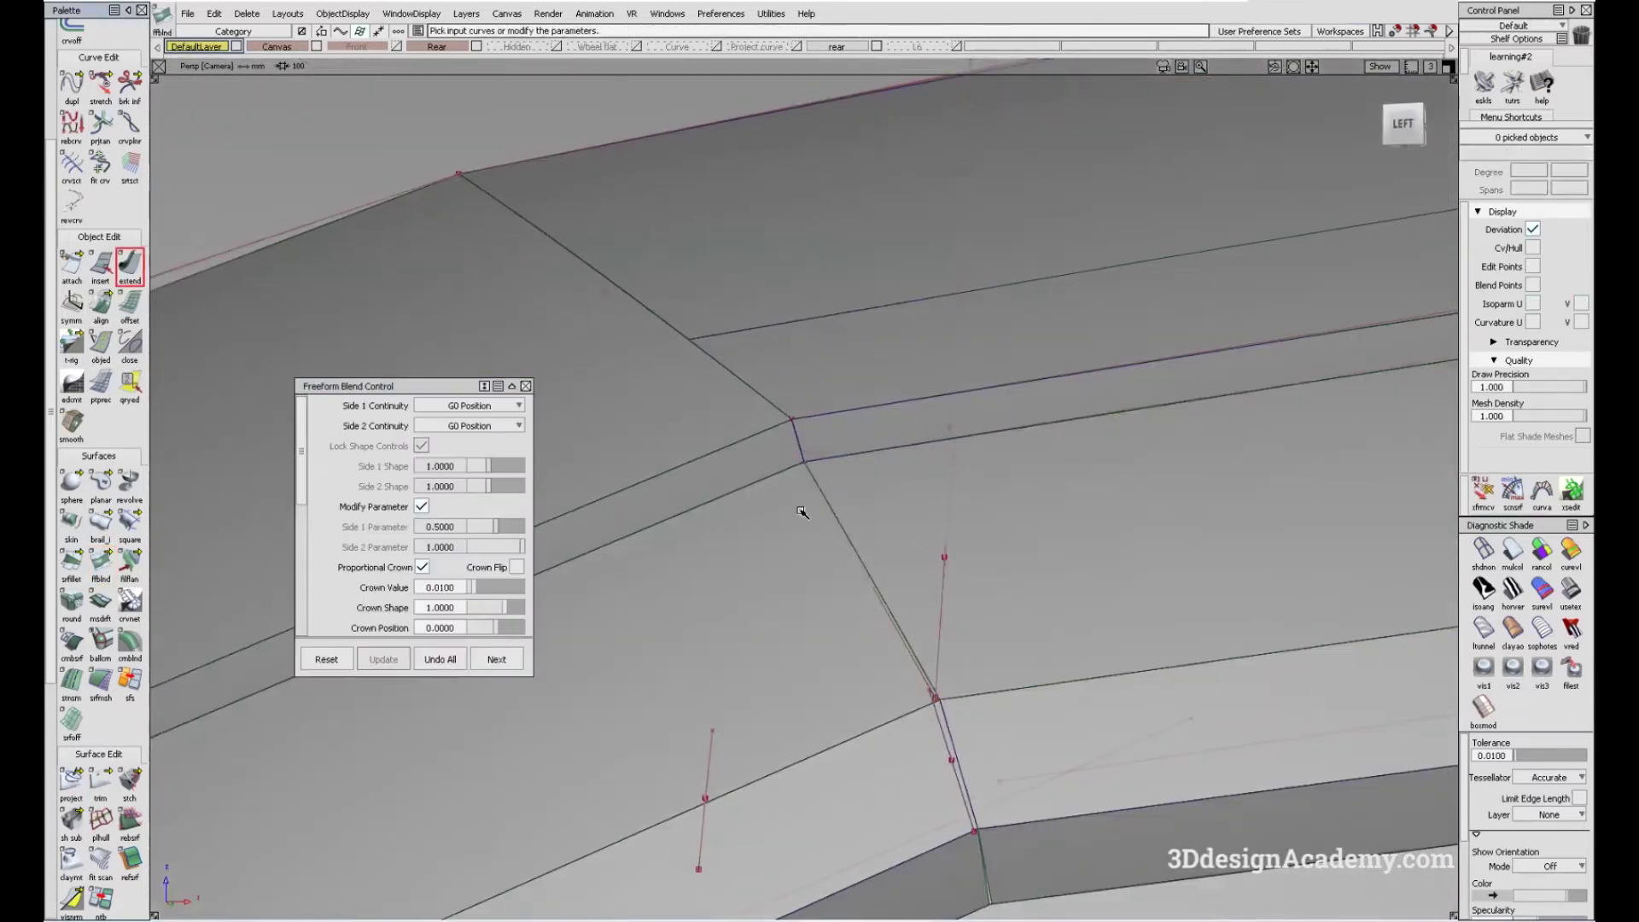
click(871, 476)
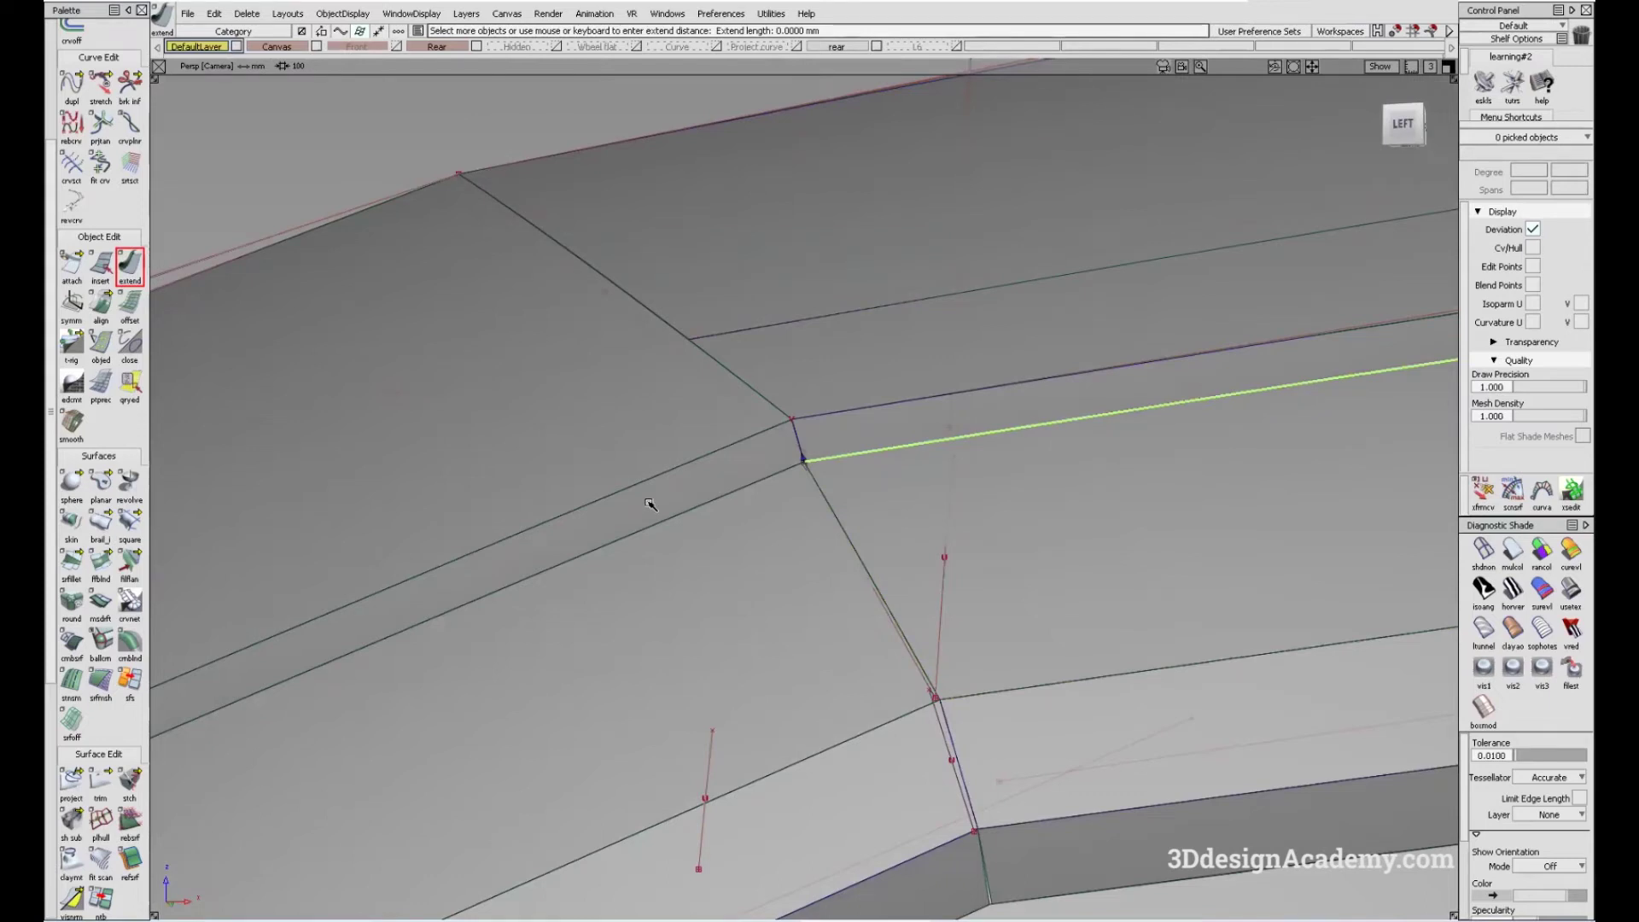
key(Return)
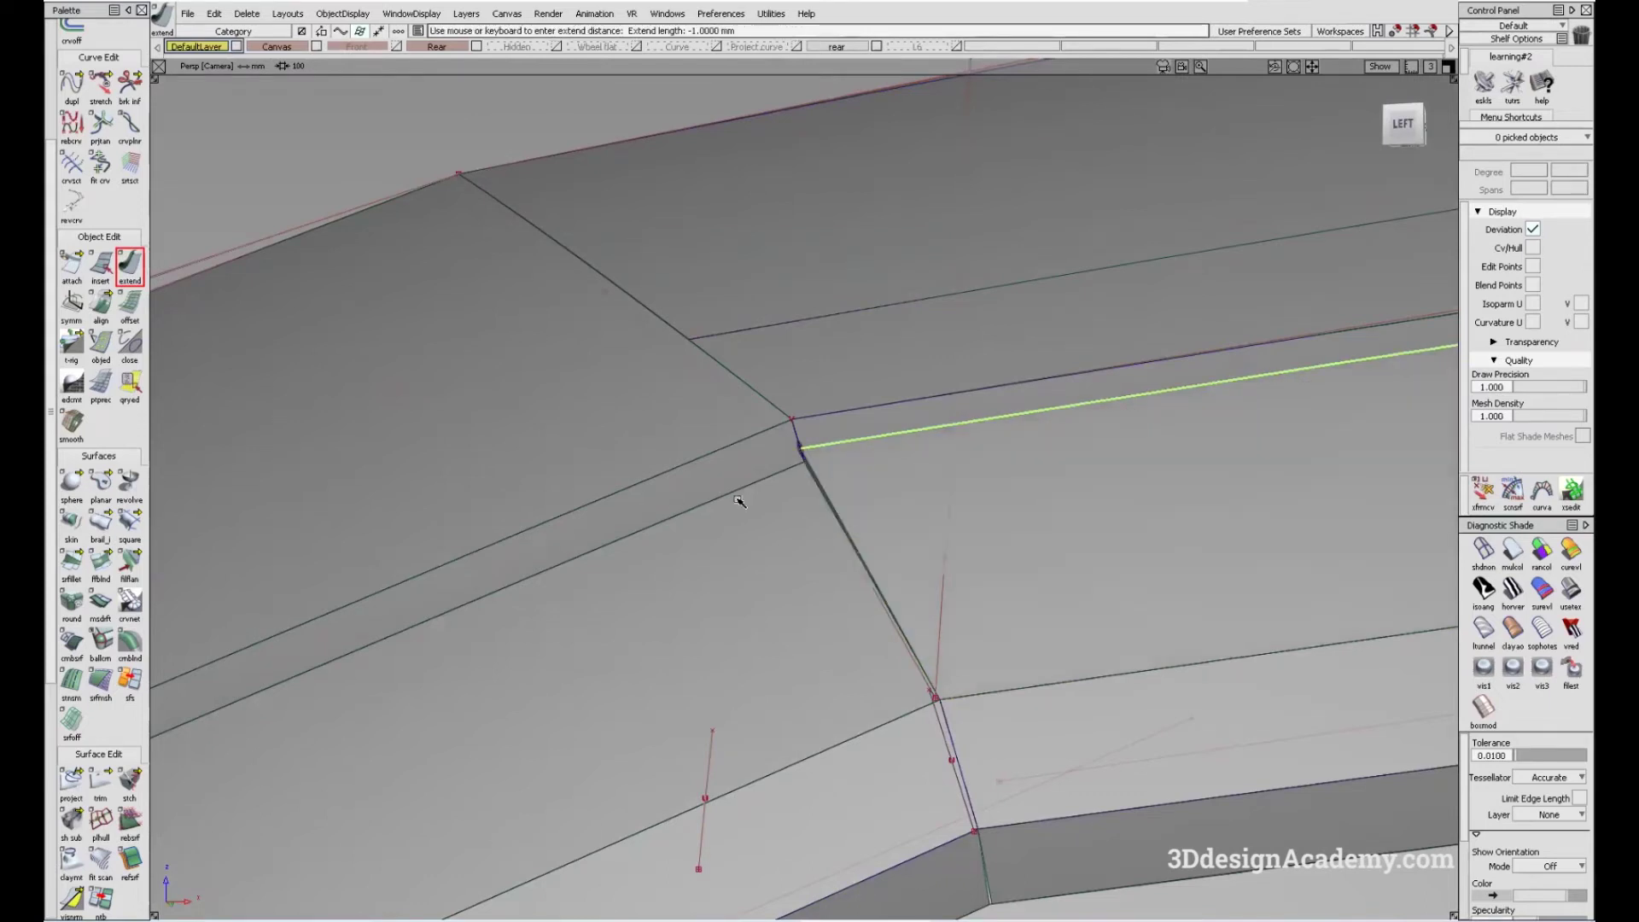
click(799, 474)
click(811, 490)
click(813, 492)
- Examine the front pillar and rail strip corner from several angles with the Showroom diagnostic shading
mouse_move(829, 445)
mouse_down()
mouse_move(567, 510)
mouse_move(720, 571)
mouse_move(838, 512)
mouse_move(781, 599)
mouse_move(651, 578)
mouse_move(685, 600)
mouse_move(958, 592)
mouse_up()
click(782, 600)
click(1309, 629)
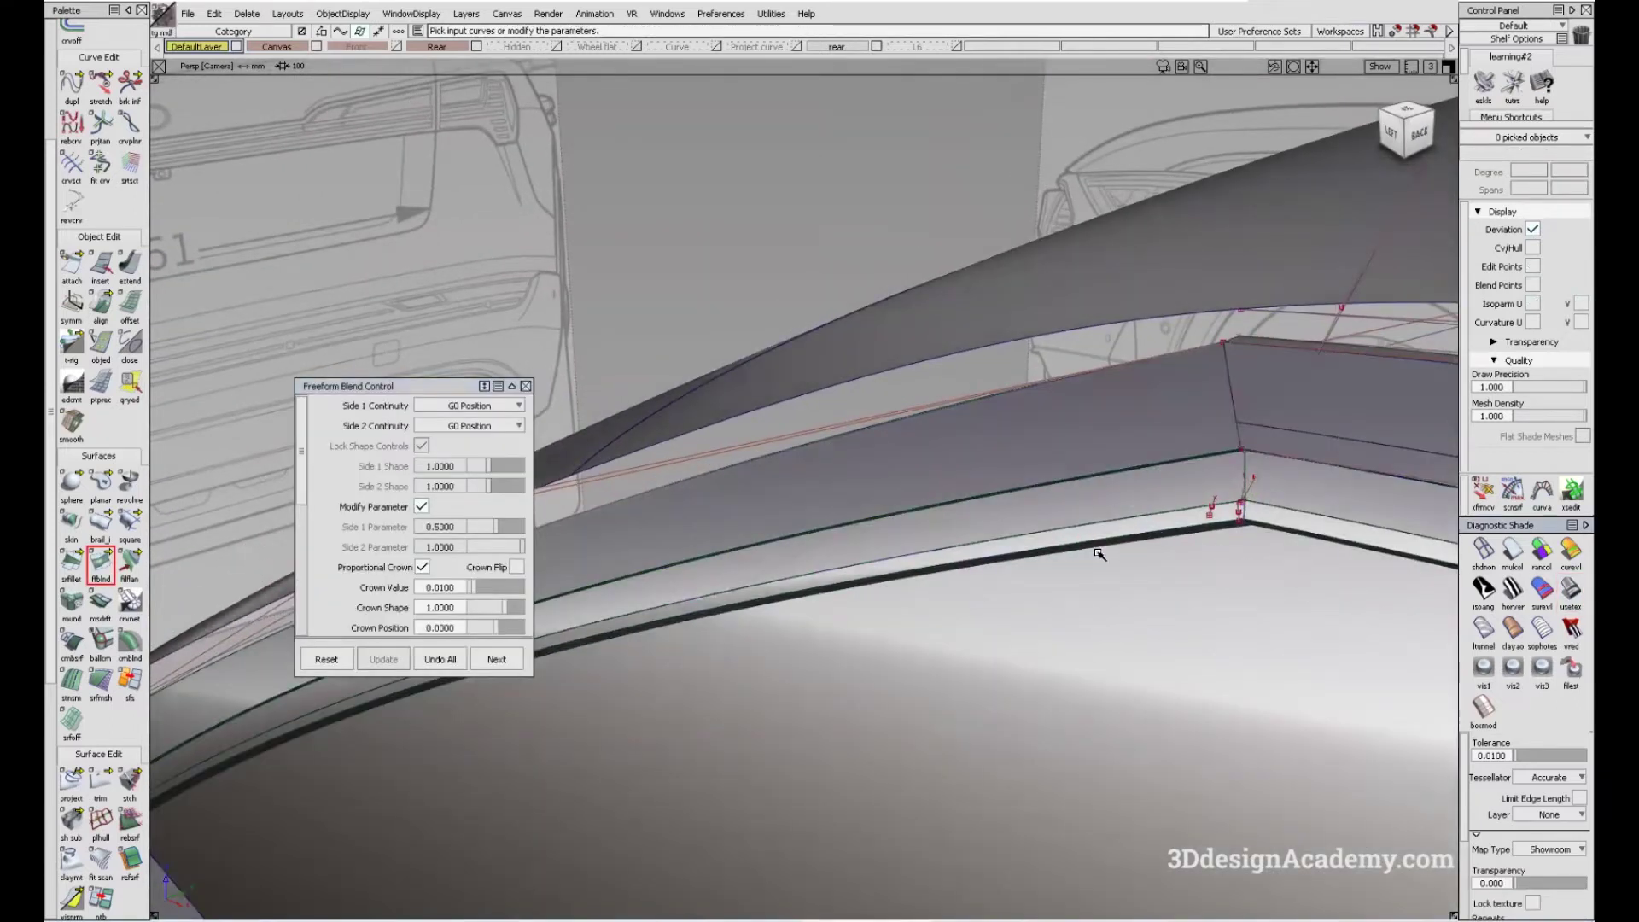
mouse_move(1098, 549)
alt+shift+mouse_down()
mouse_move(1244, 567)
mouse_move(1171, 514)
mouse_move(1086, 527)
mouse_move(1200, 516)
mouse_move(897, 479)
mouse_move(1321, 549)
mouse_move(1132, 468)
mouse_move(1156, 479)
mouse_move(1098, 401)
alt+shift+mouse_up()
alt+shift+drag(856, 299, 1042, 512)
key(Escape)
alt+shift+drag(913, 364, 1040, 471)
click(991, 417)
key(Escape)
- Hide the picked surface covering the strips at the rear pillar corner
click(1040, 471)
click(369, 13)
click(369, 66)
alt+shift+drag(853, 478, 945, 568)
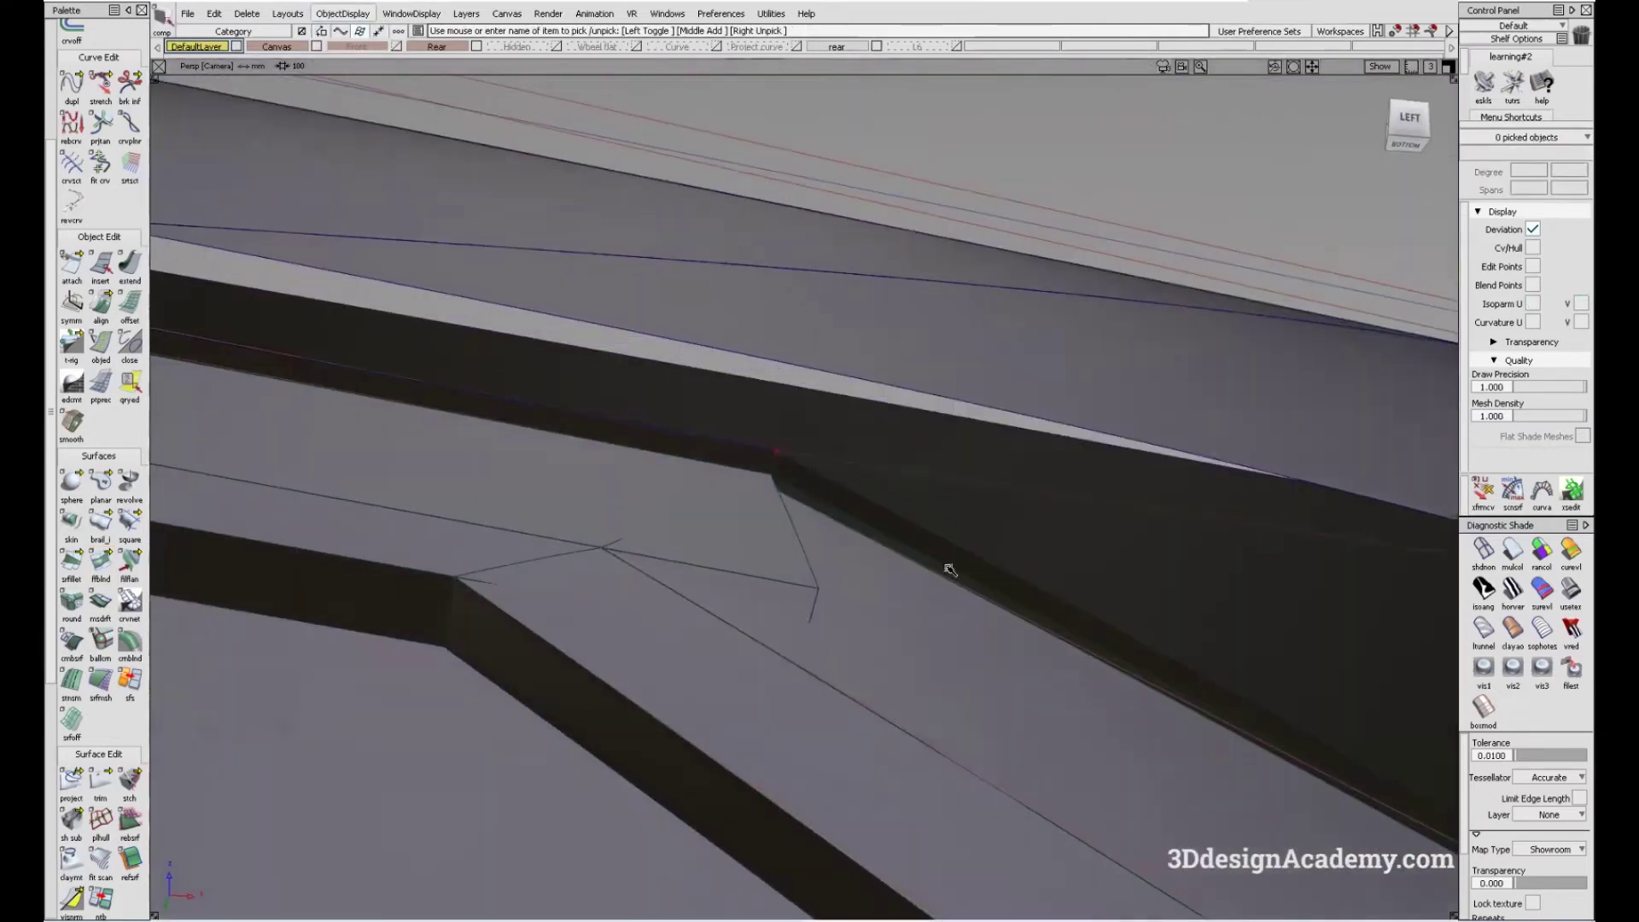
- Examine the strip surfaces meeting at the rear pillar corner in wireframe, checking how their edges meet
double_click(885, 602)
click(930, 658)
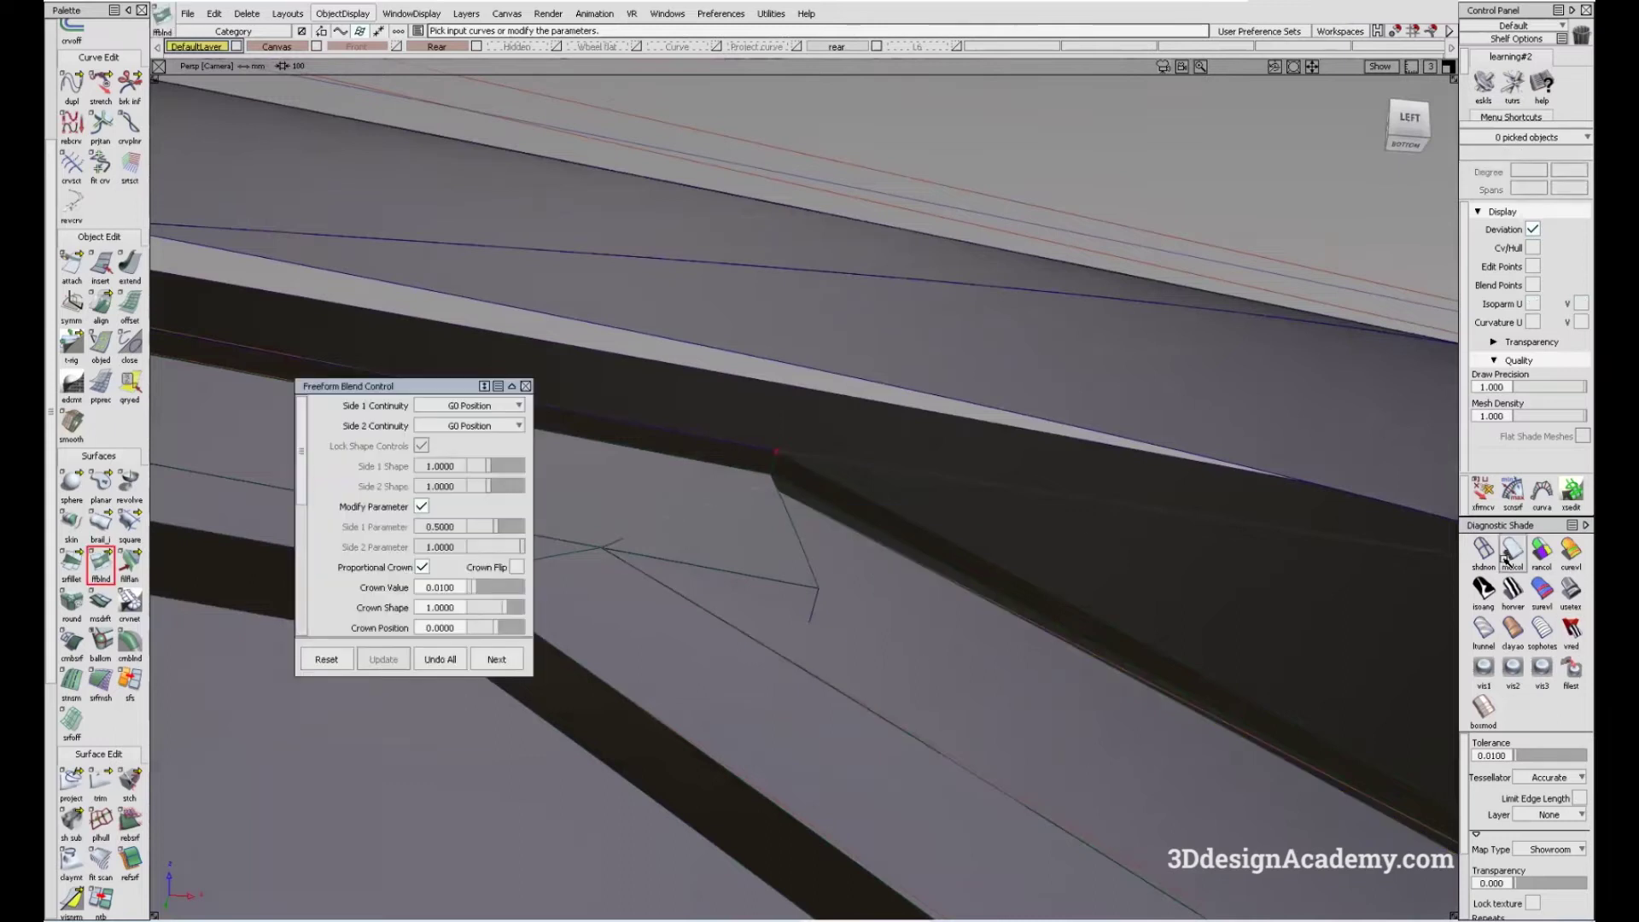
alt+shift+drag(848, 549, 936, 526)
key(Escape)
click(884, 551)
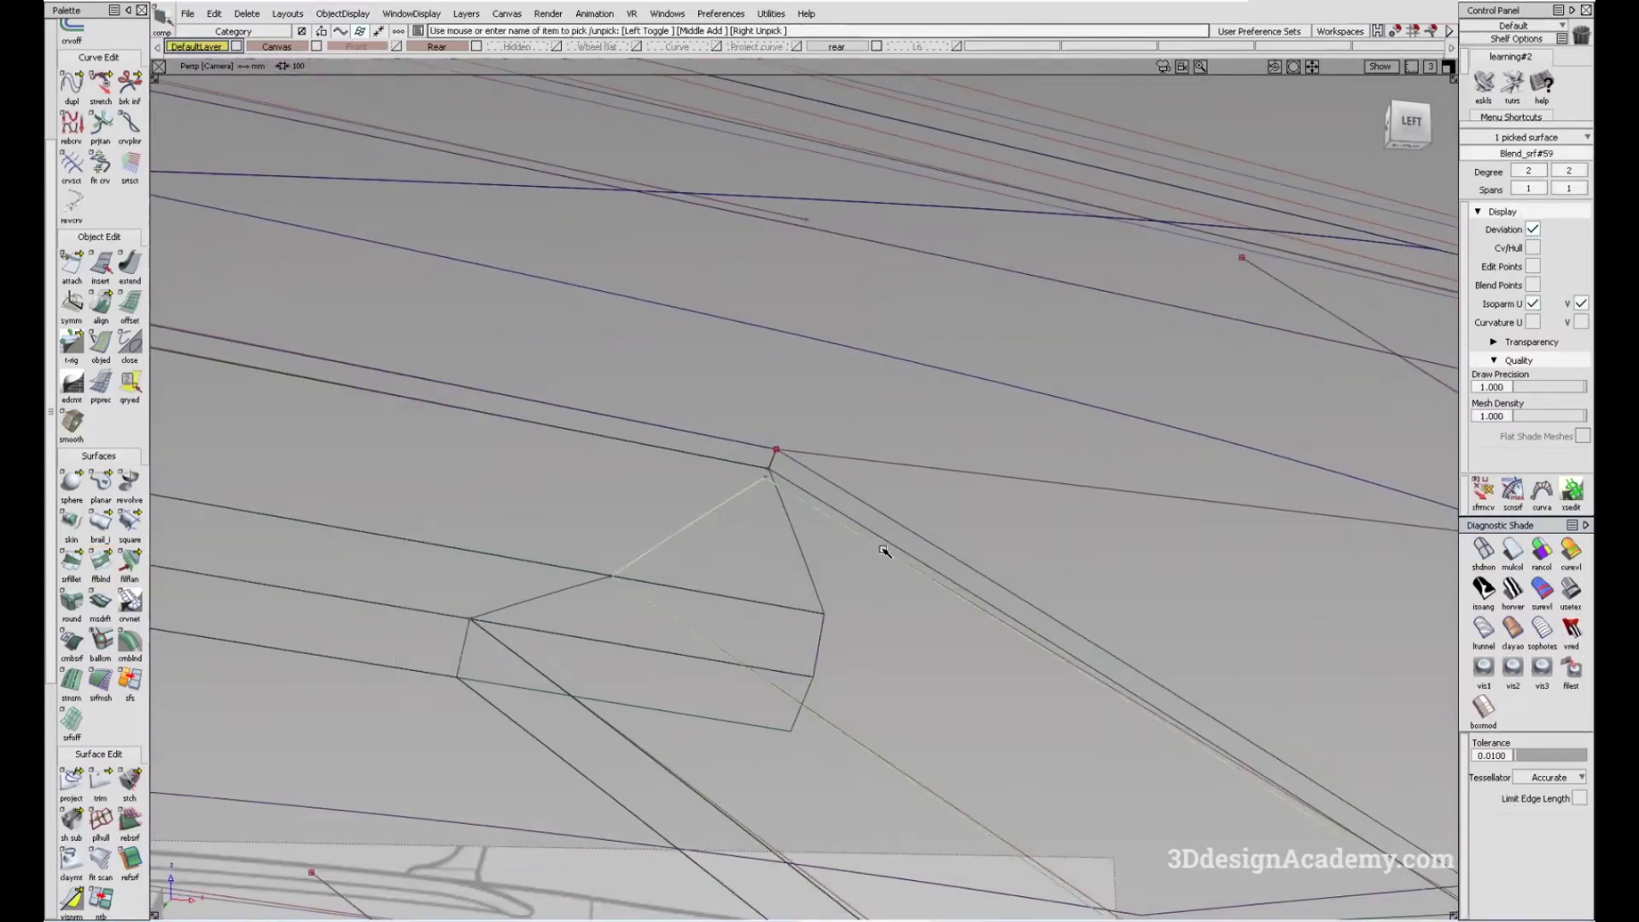
click(775, 478)
alt+shift+drag(753, 571, 779, 611)
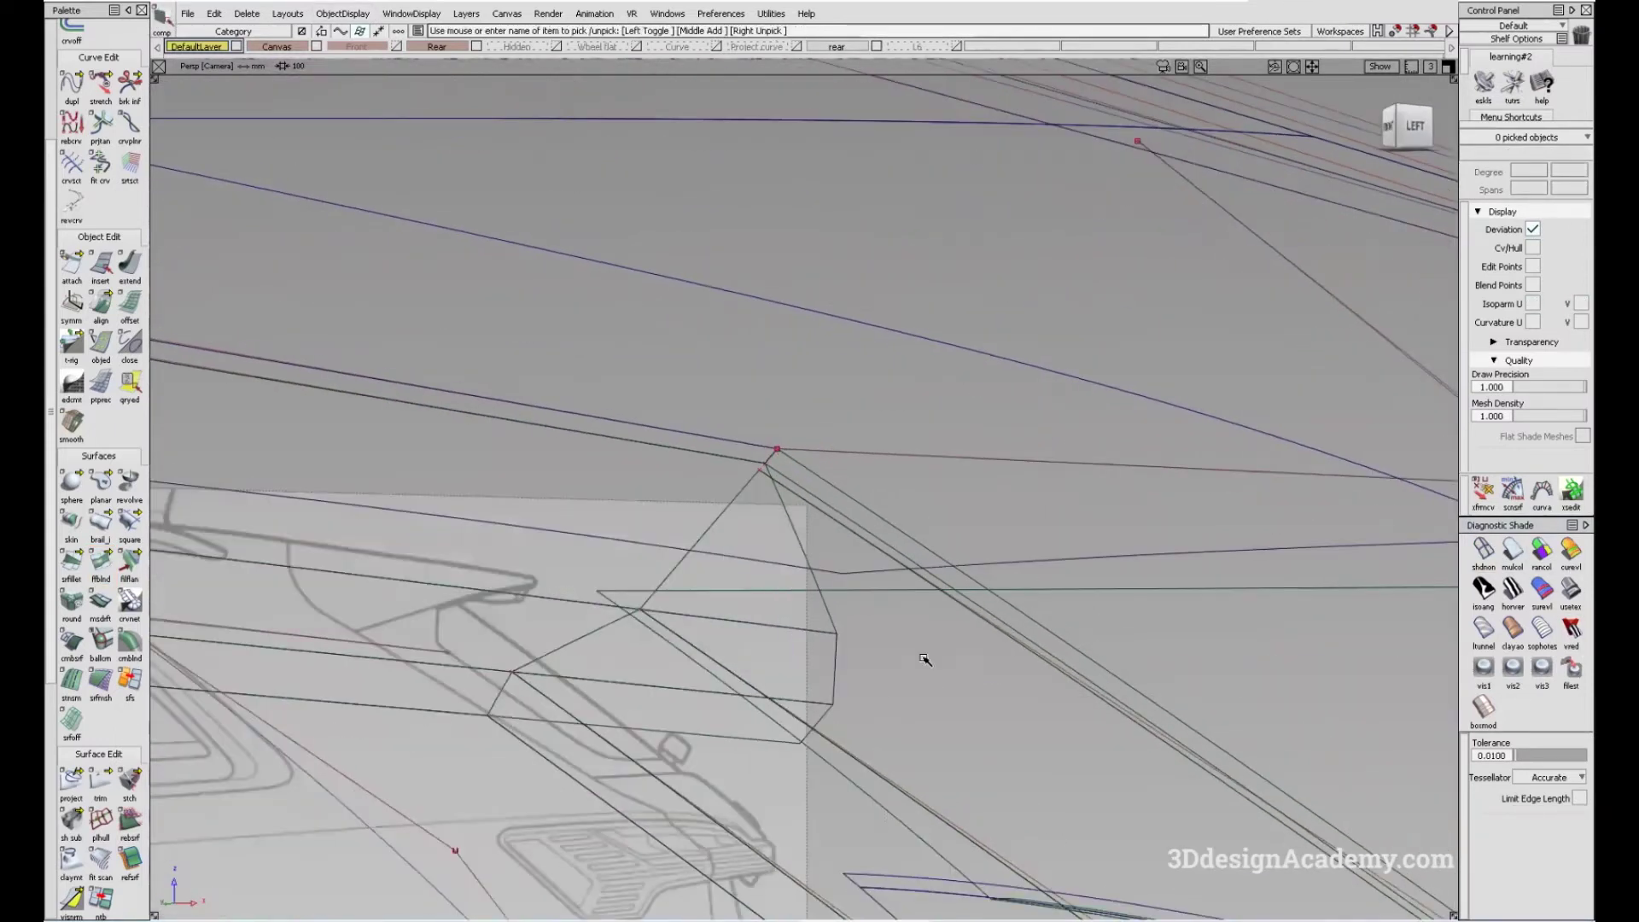
alt+shift+drag(896, 640, 788, 605)
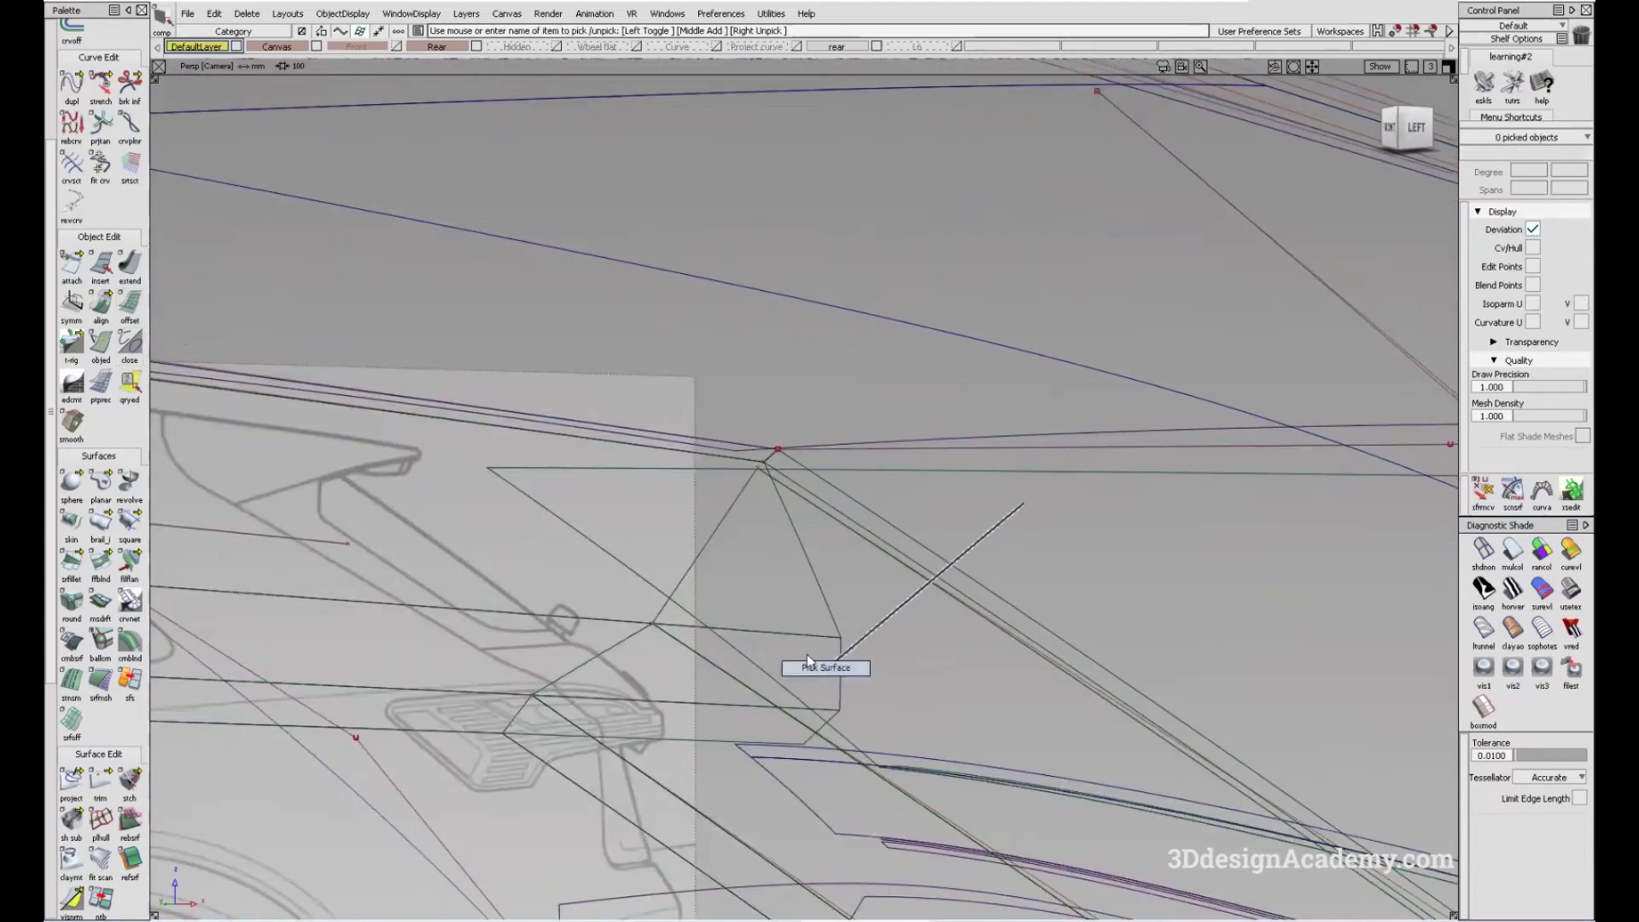
- Align the rear pillar strip's edge to the adjoining strip with G0 edge continuity, accepting removal of its construction history
key(ctrl+alt+a)
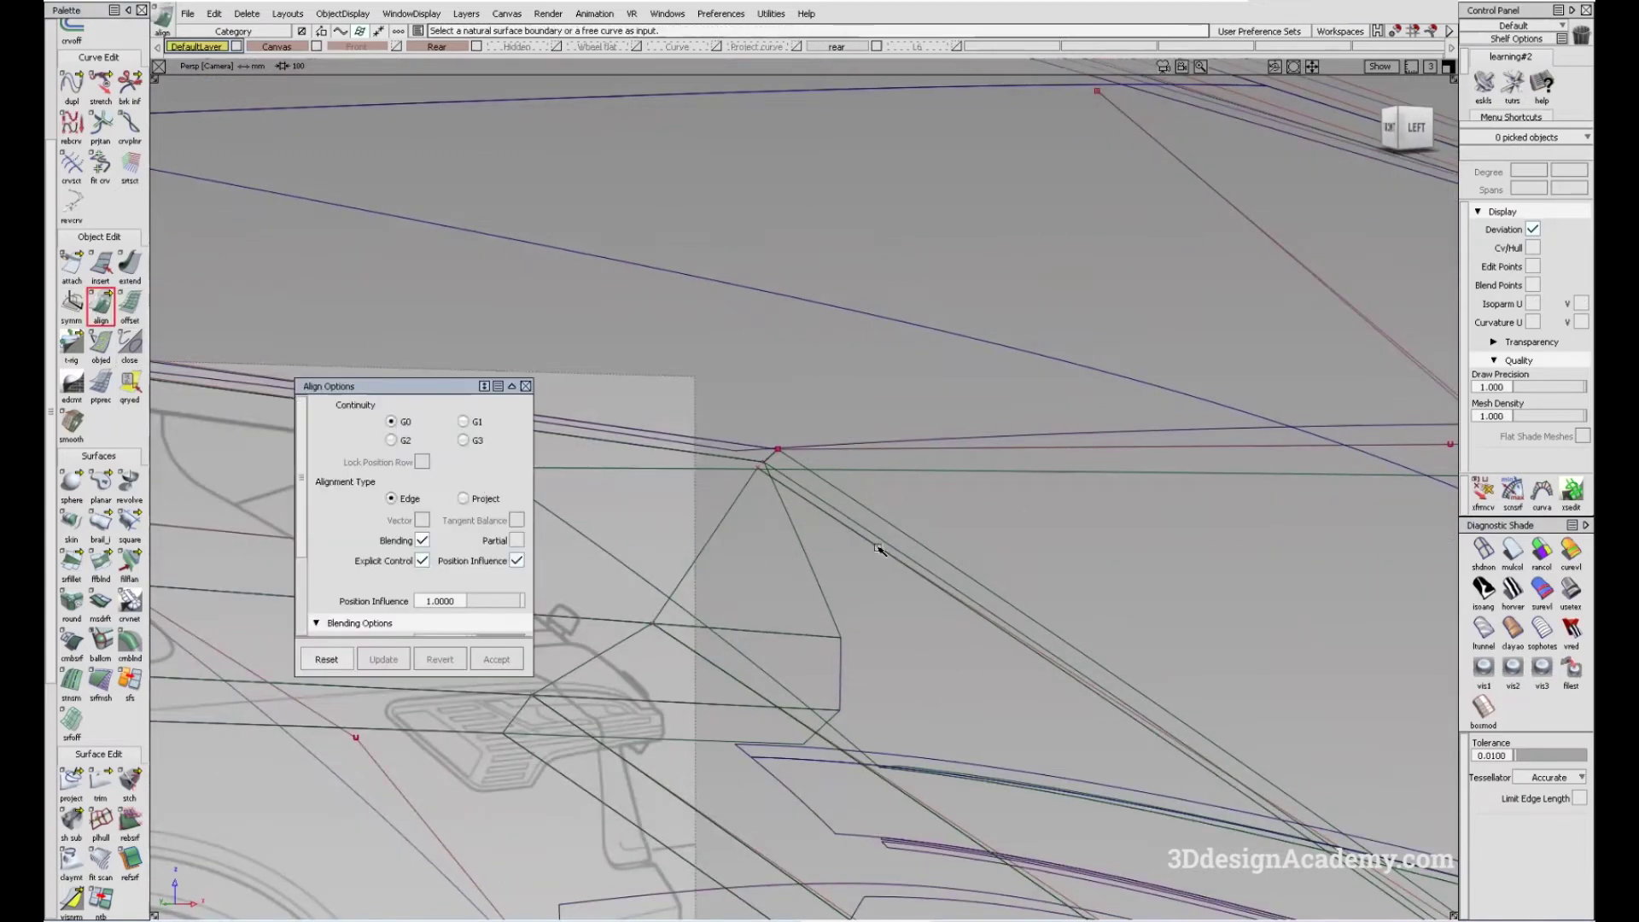
click(878, 548)
click(888, 549)
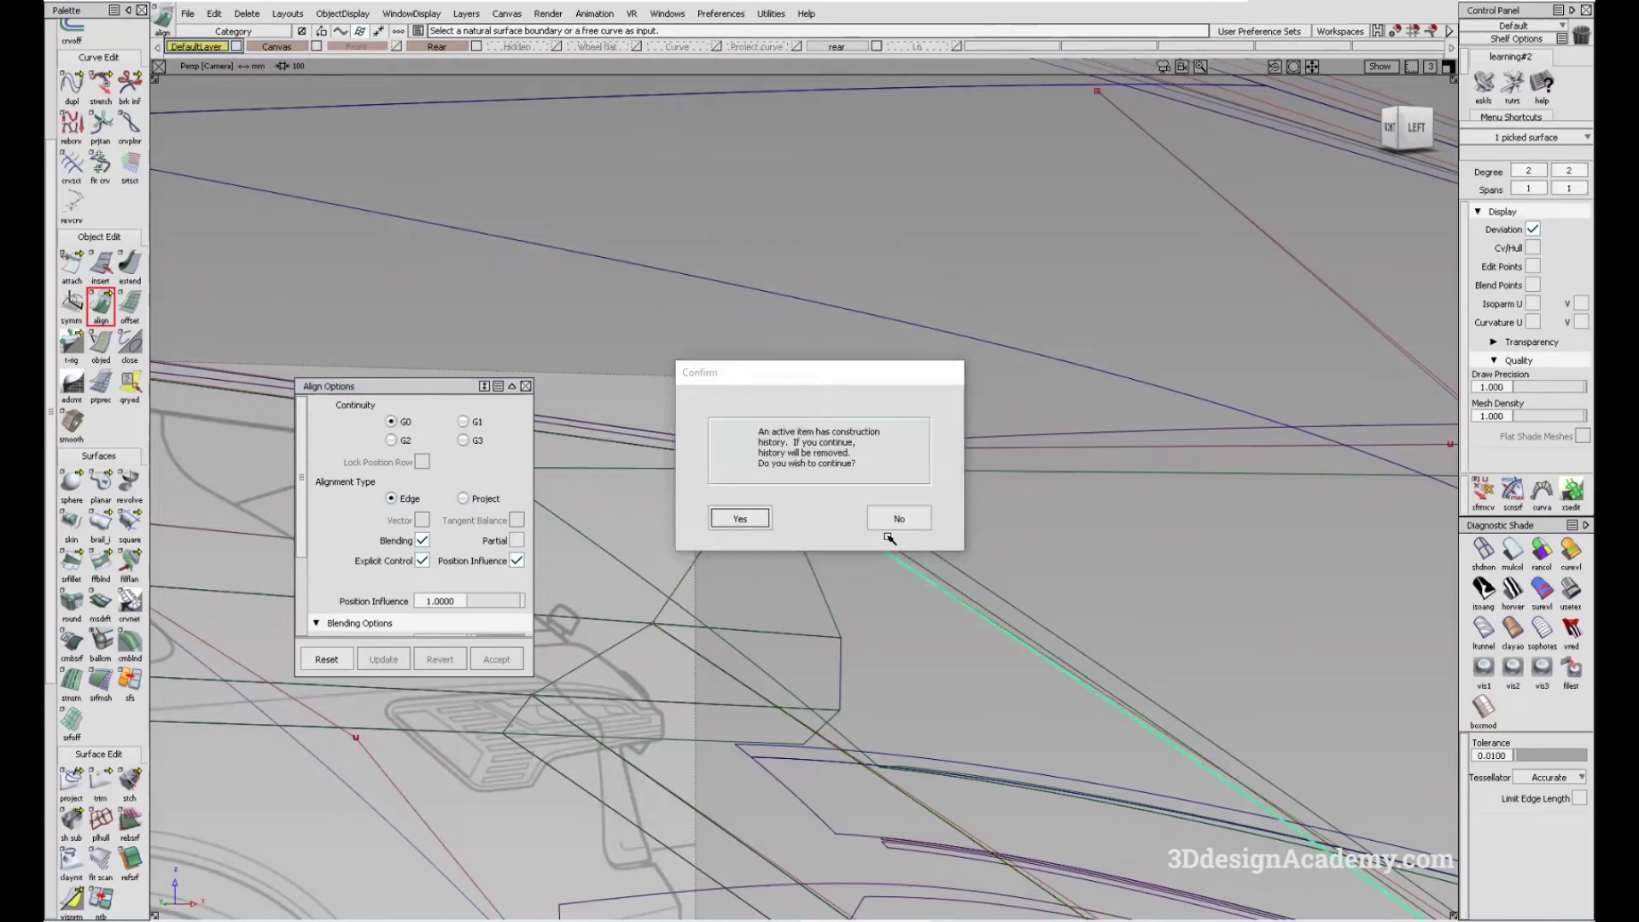
key(Return)
click(879, 540)
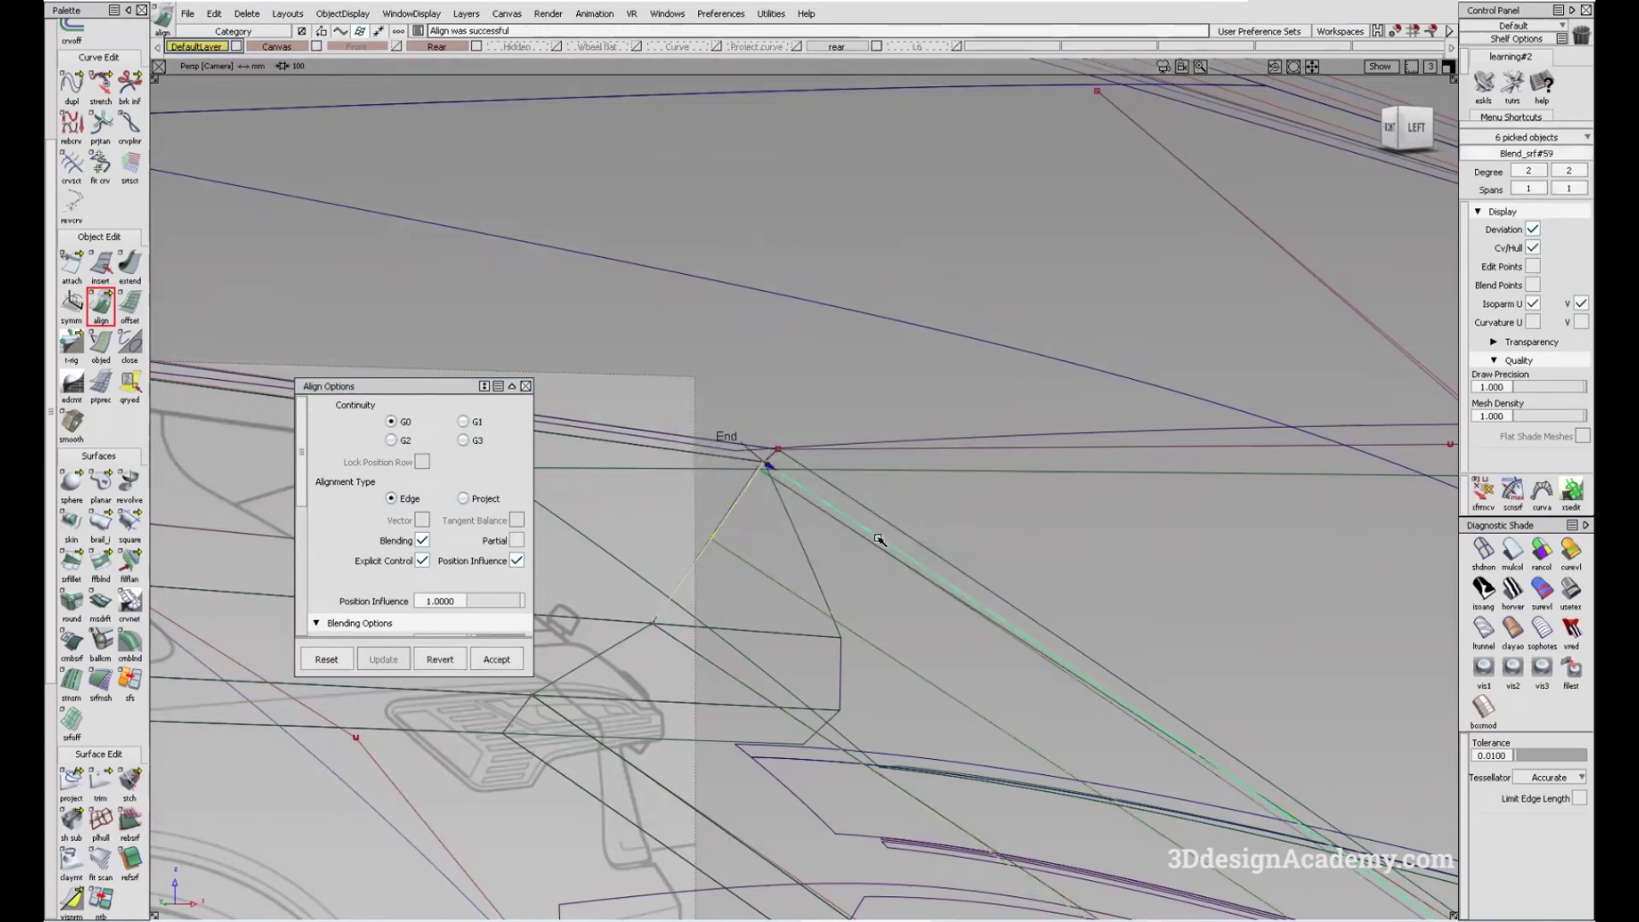
scroll(483, 524, down, 3)
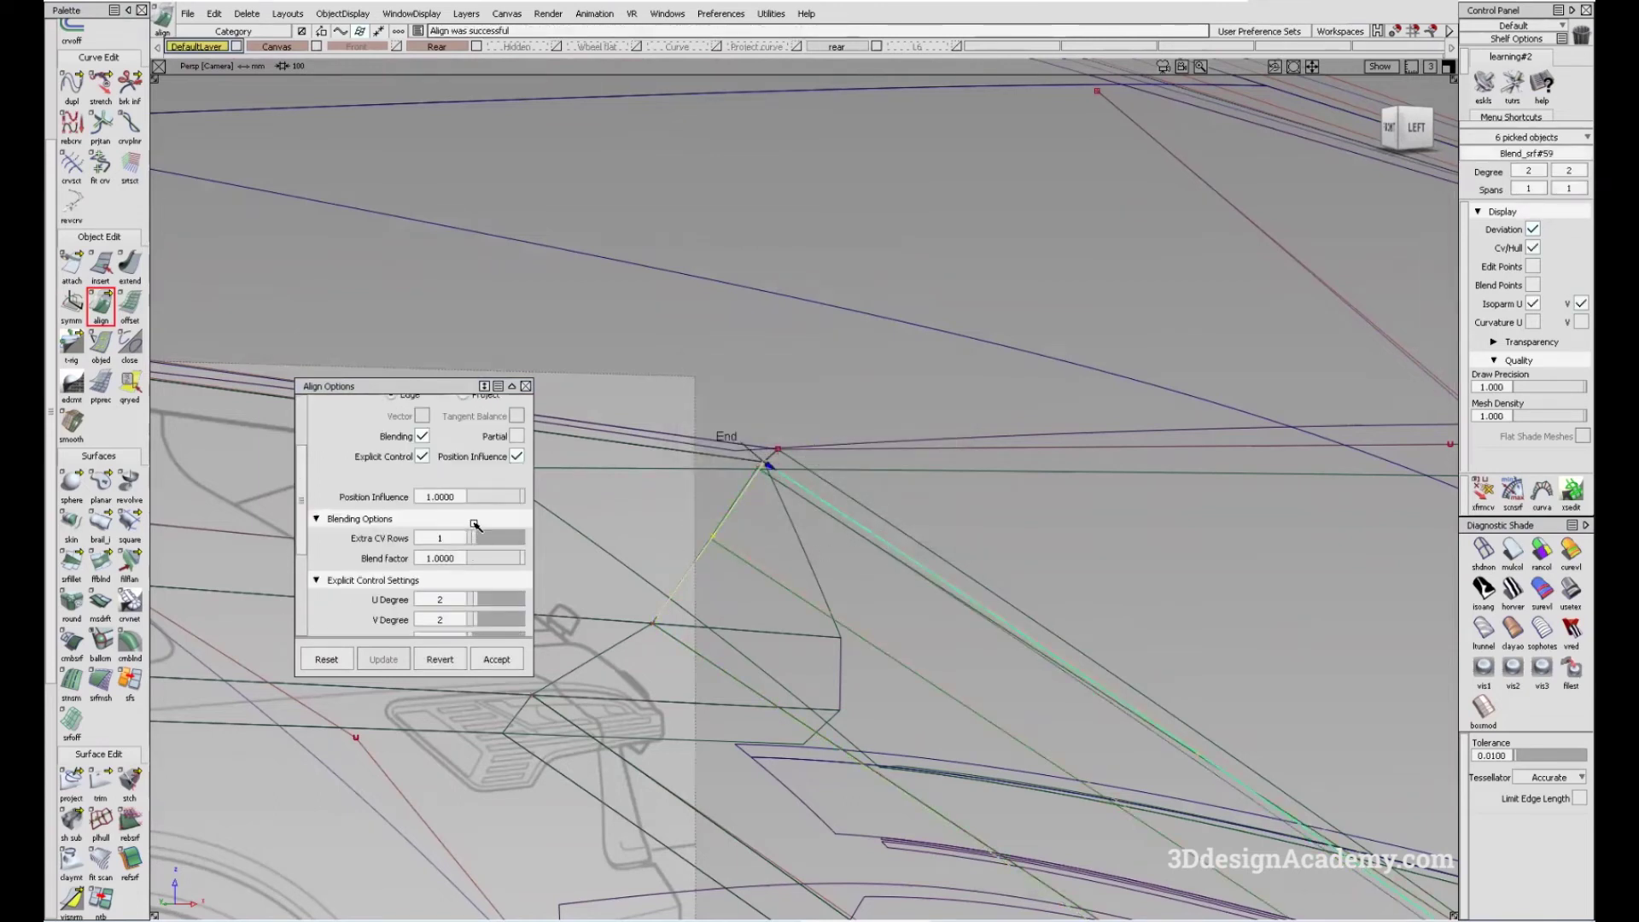
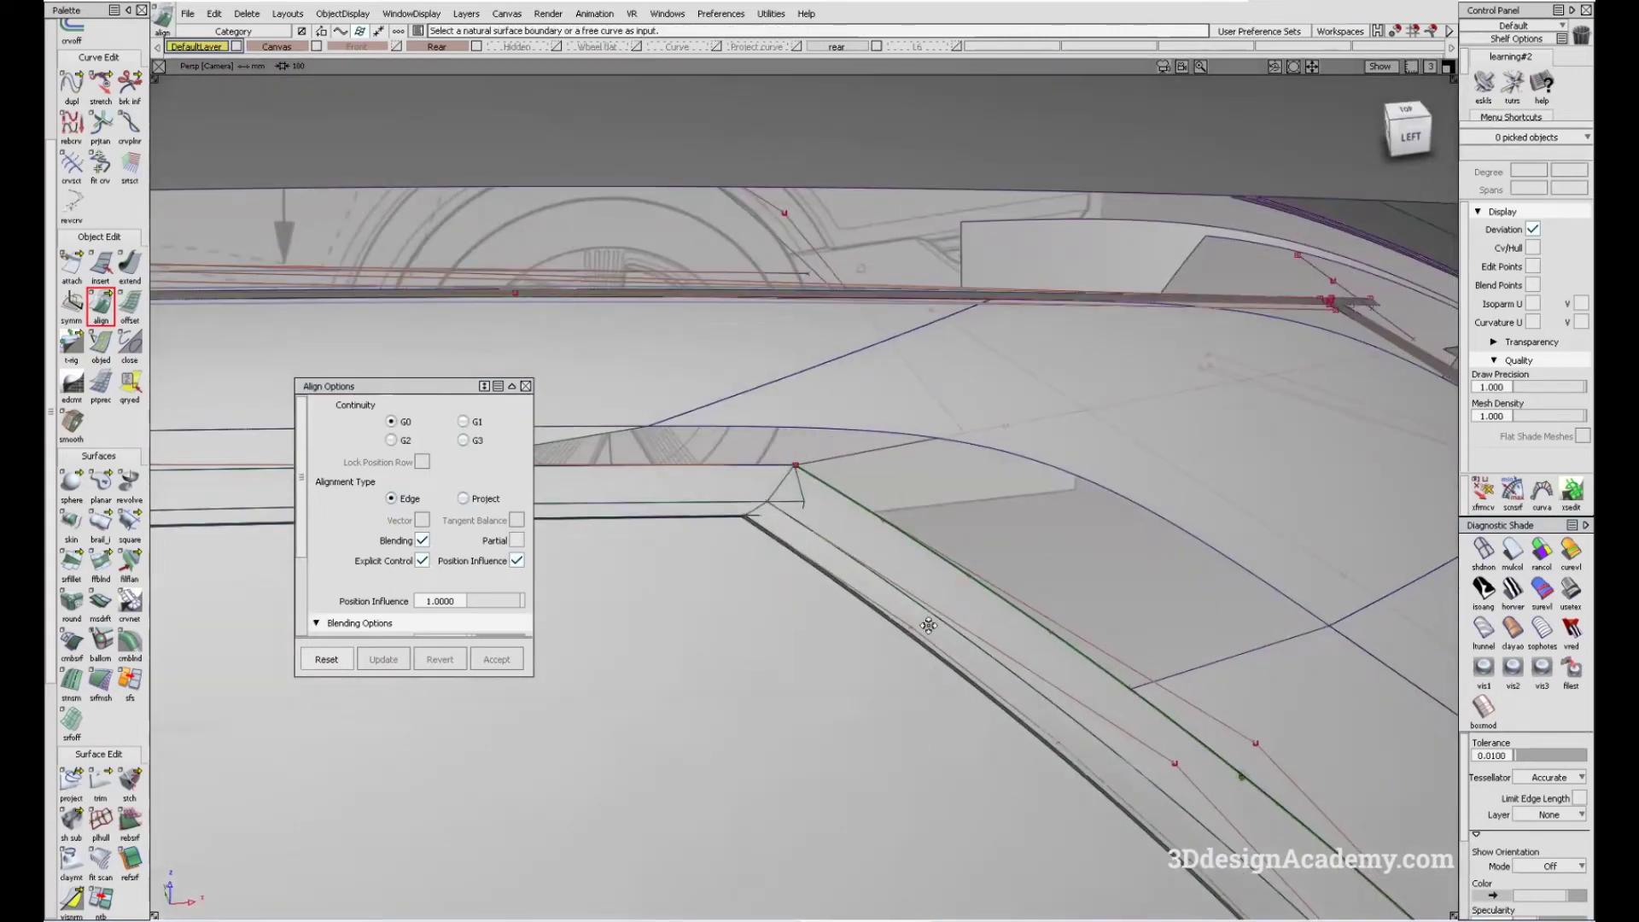
- Make the hidden surfaces visible again around the rear pillar and rail
click(342, 14)
click(358, 52)
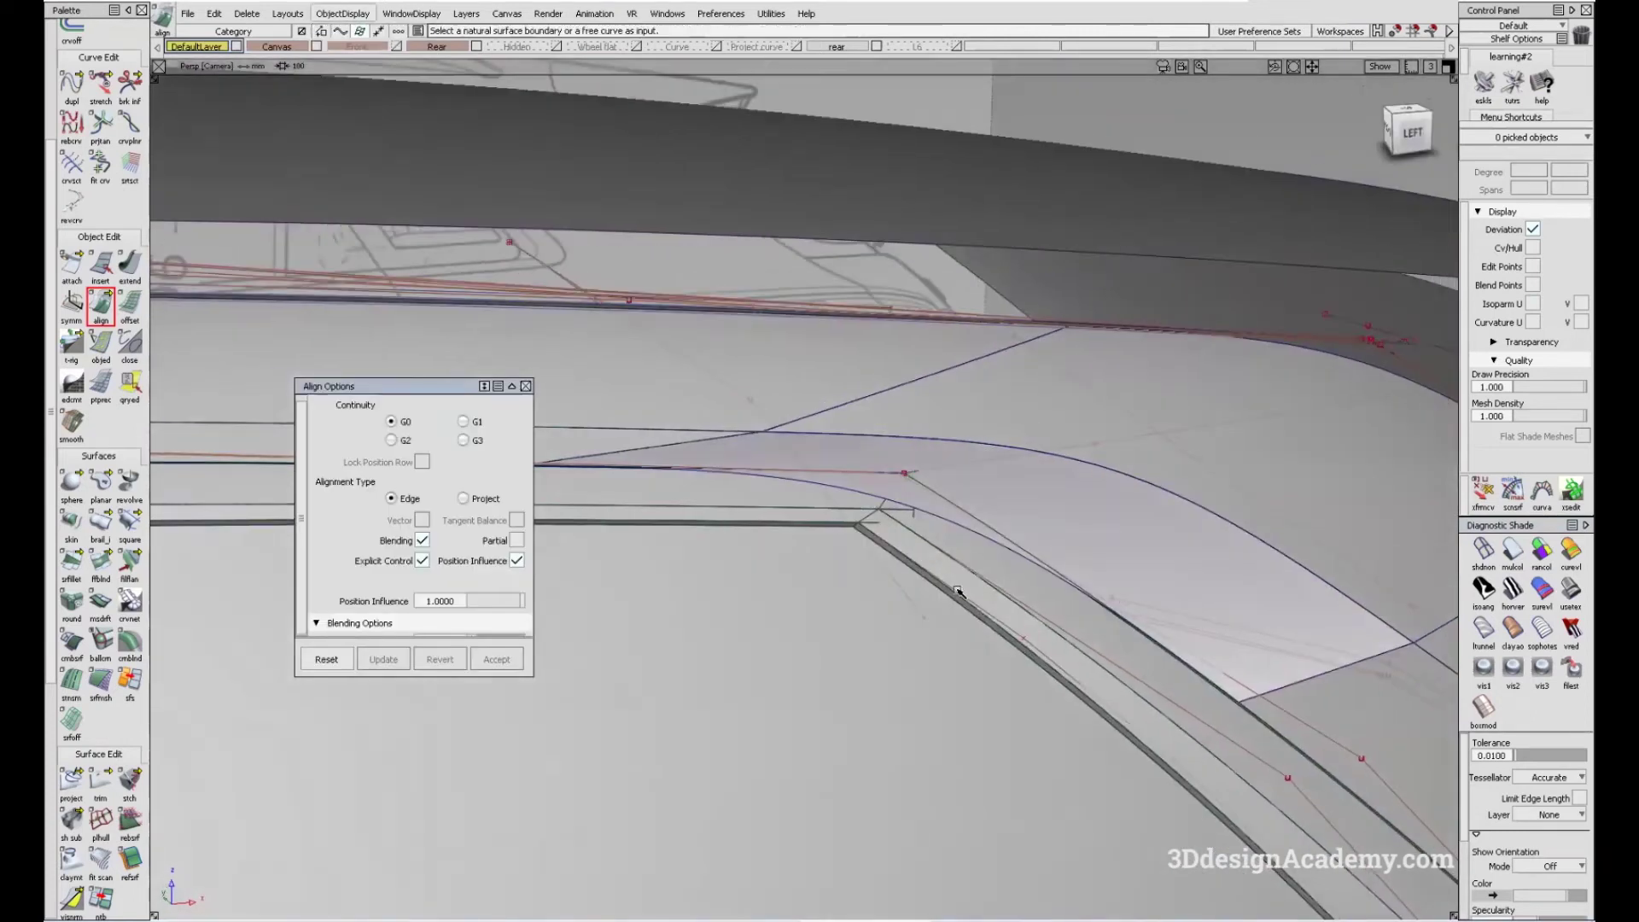
alt+shift+right_drag(1109, 636, 936, 648)
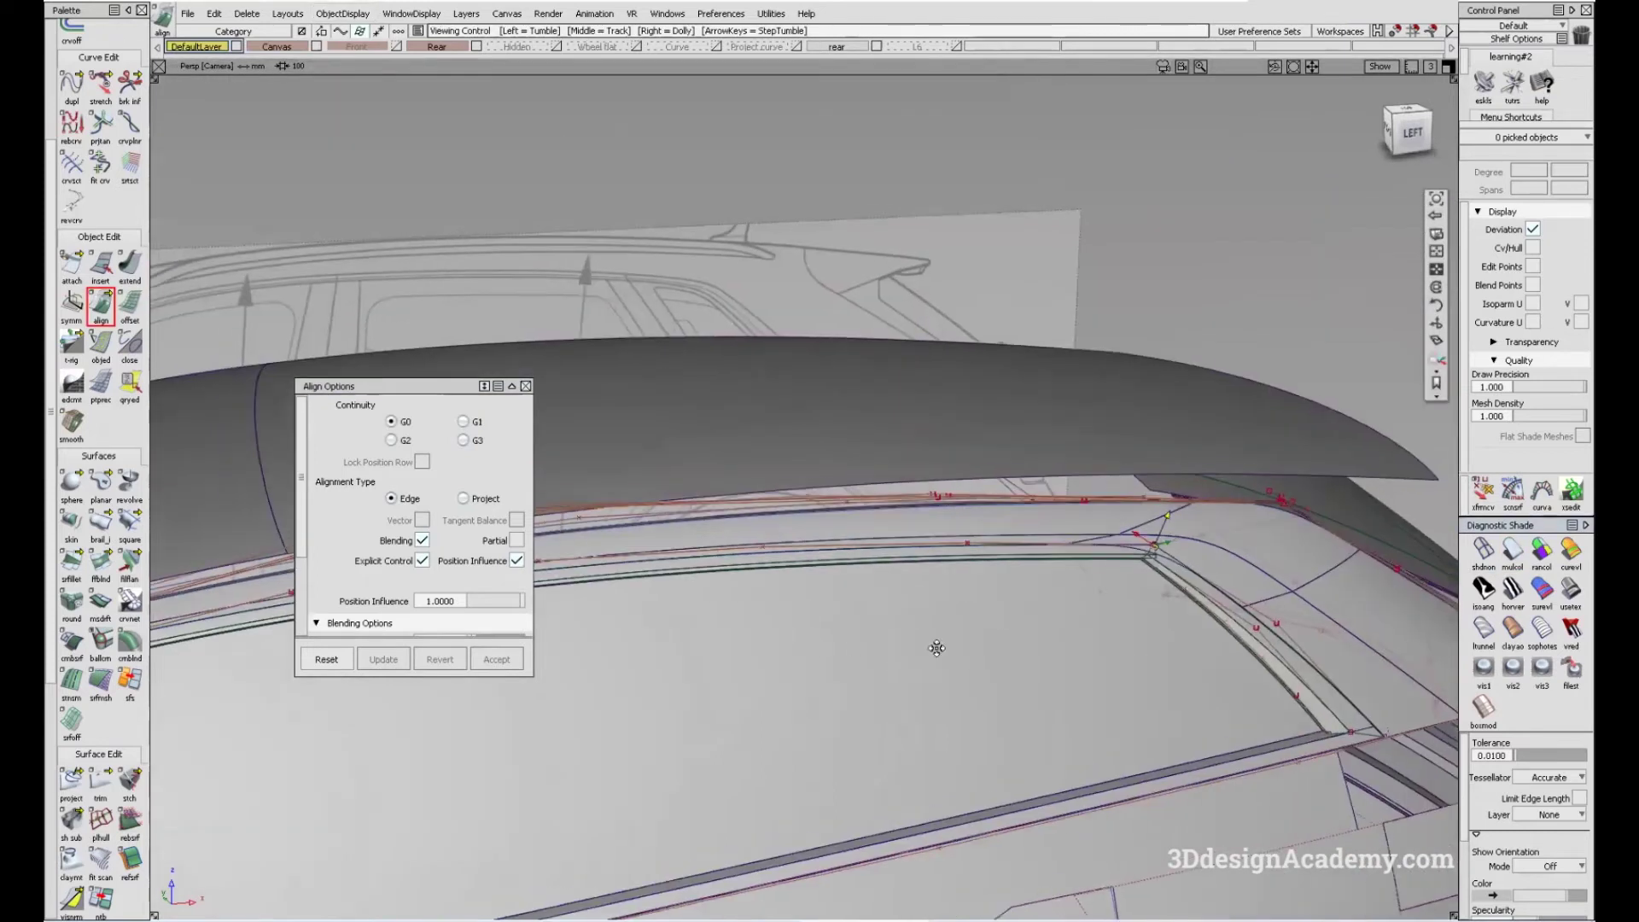
alt+shift+right_drag(673, 568, 966, 603)
- Delete the construction history of the strip surfaces picked around the rear pillar's upper corner
key(F2)
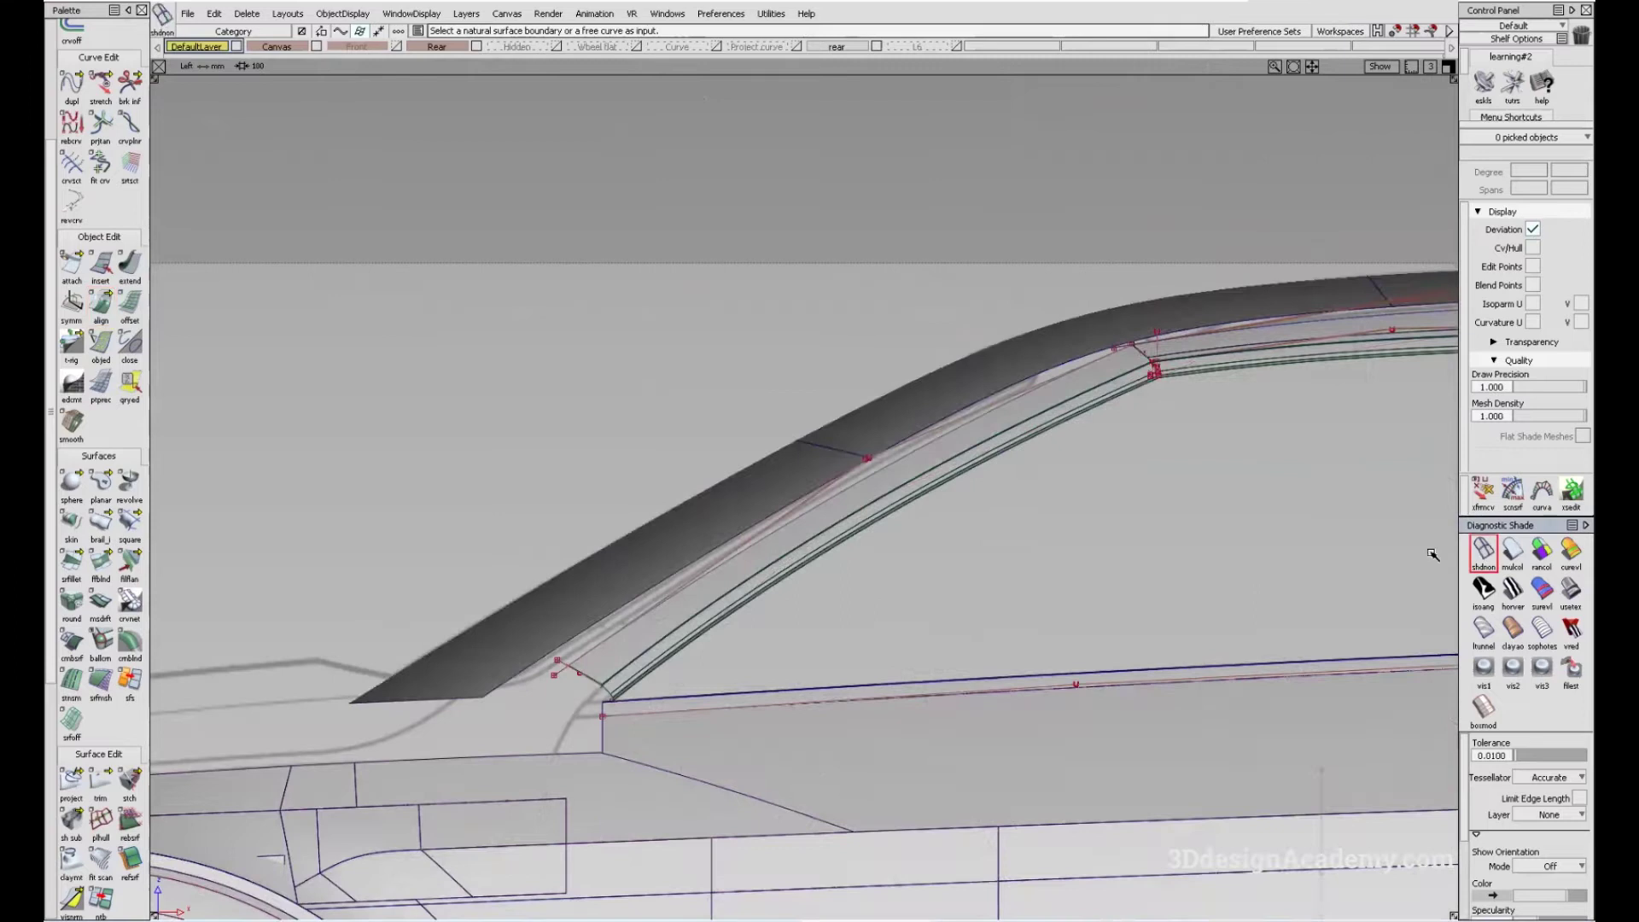
mouse_move(1212, 524)
alt+shift+middle_down()
mouse_move(878, 512)
mouse_move(1089, 438)
alt+shift+middle_up()
alt+shift+right_drag(1087, 443, 1083, 544)
drag(1060, 376, 915, 458)
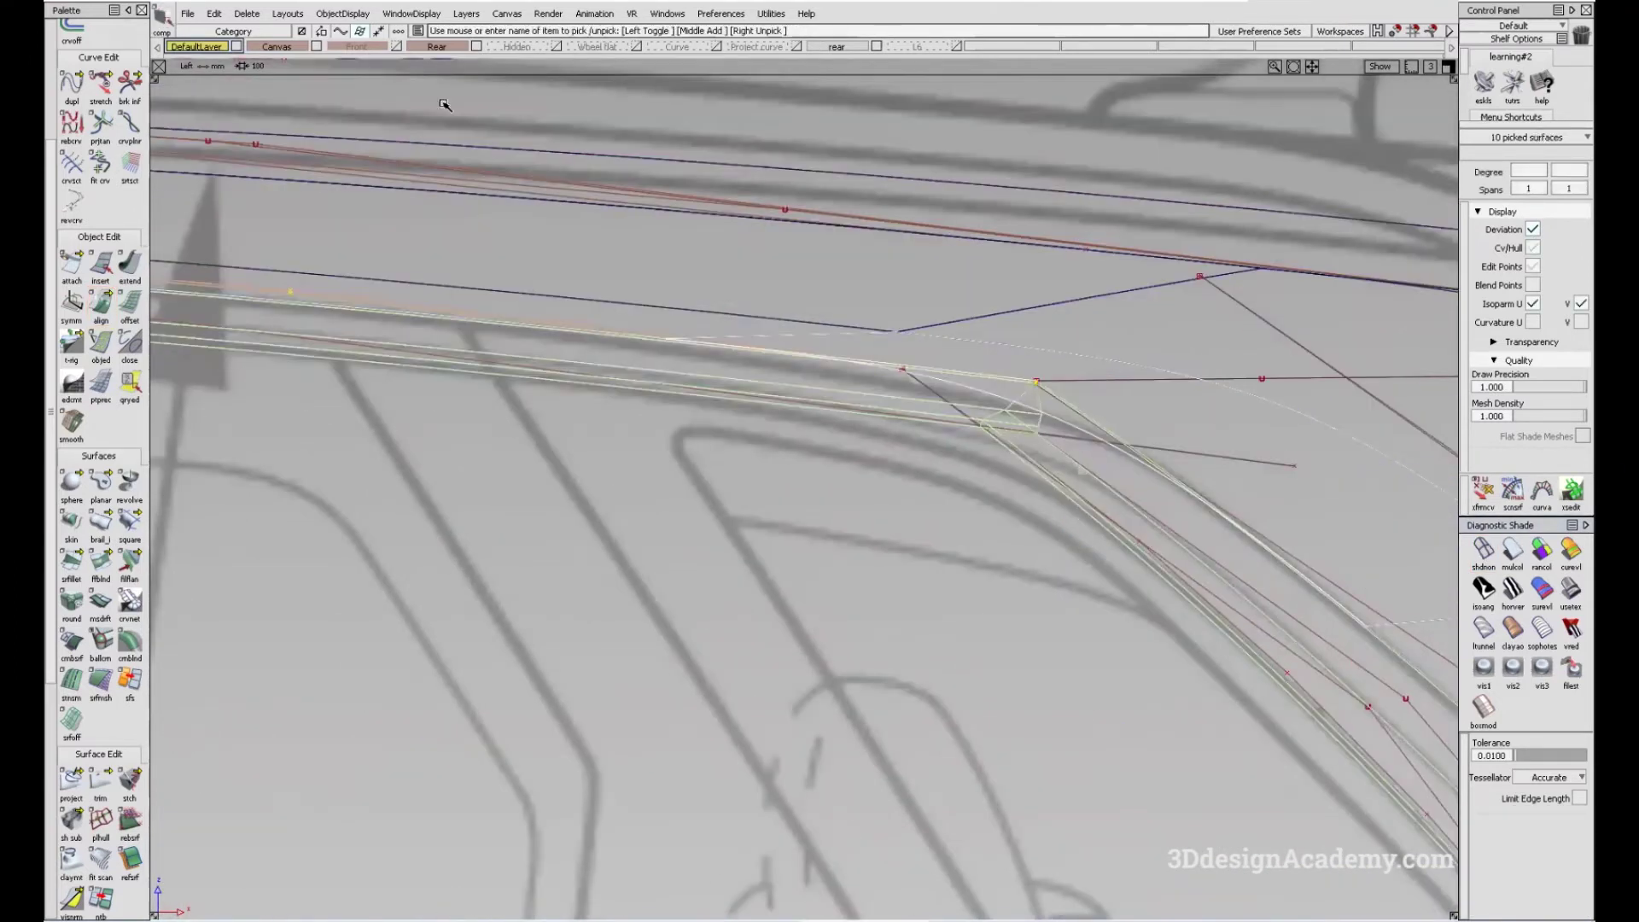
click(265, 17)
click(281, 34)
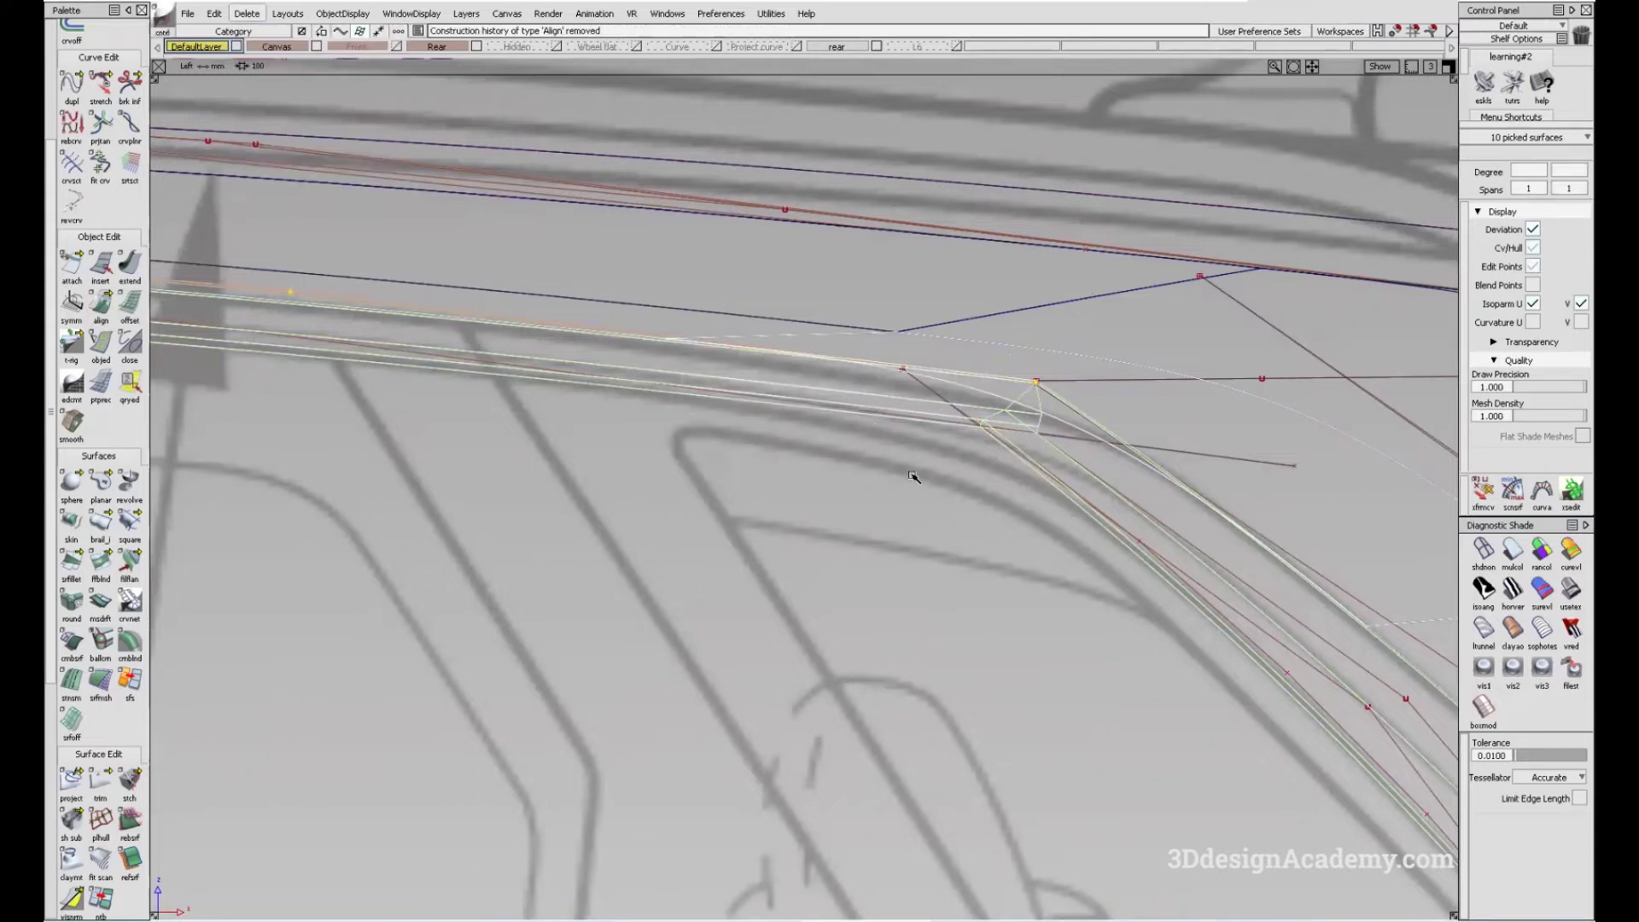
- Configure the Curve Fillet with Chord construction and a G2 Curvature section for the rear pillar corner
key(F1)
click(1503, 539)
alt+shift+drag(907, 505, 907, 513)
alt+shift+right_drag(908, 512, 843, 376)
alt+shift+drag(821, 349, 773, 351)
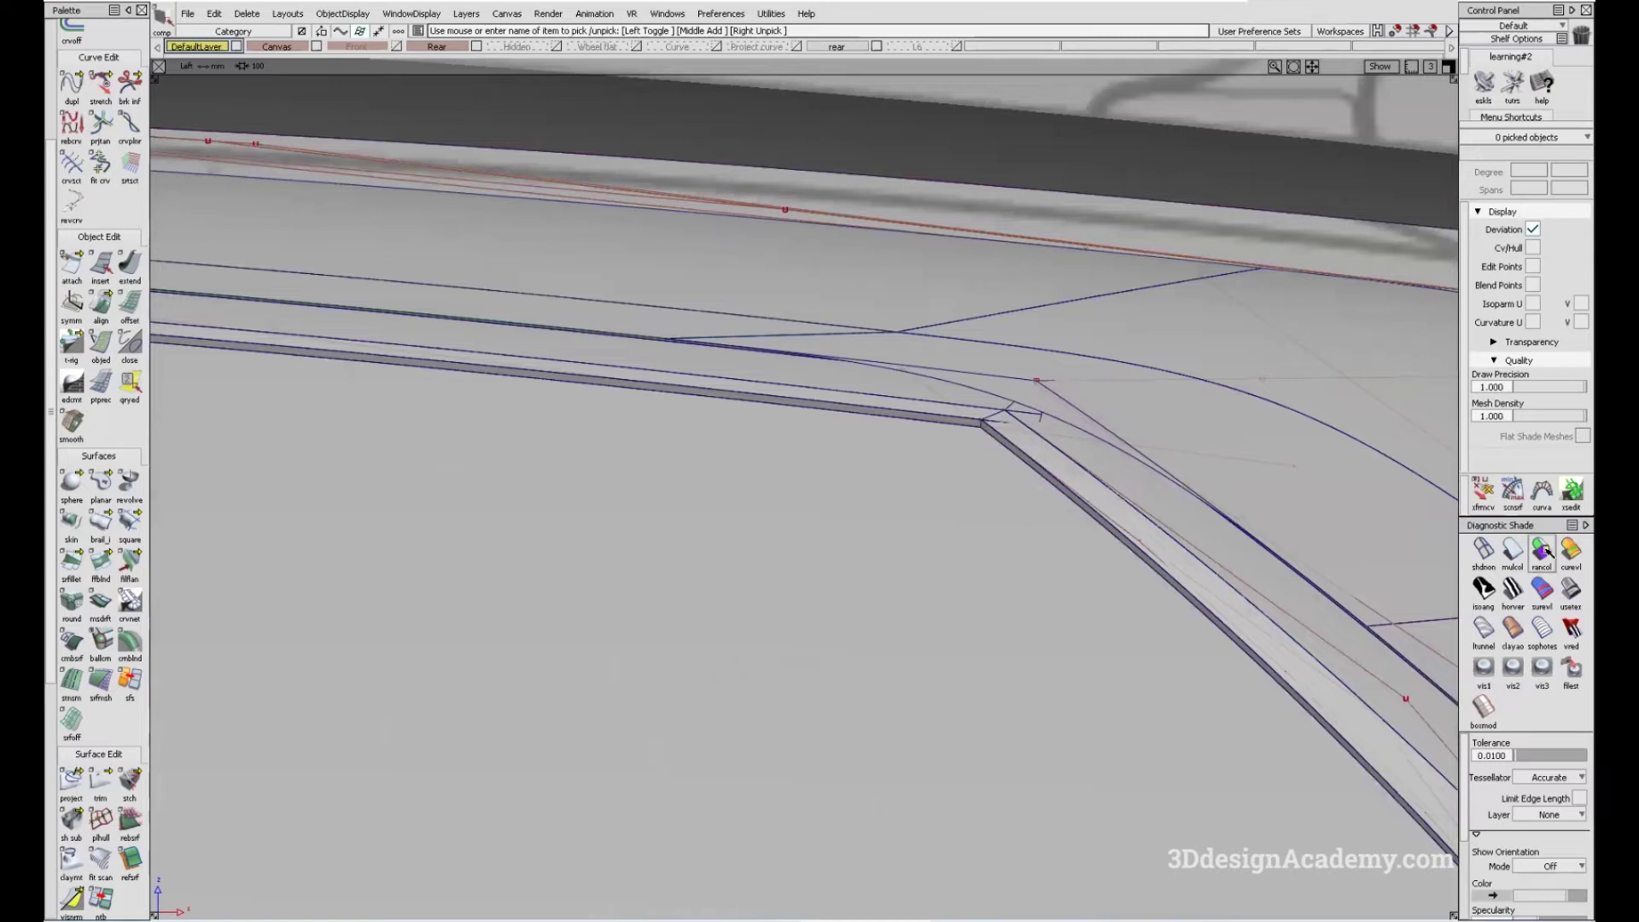
alt+shift+drag(1441, 541, 949, 469)
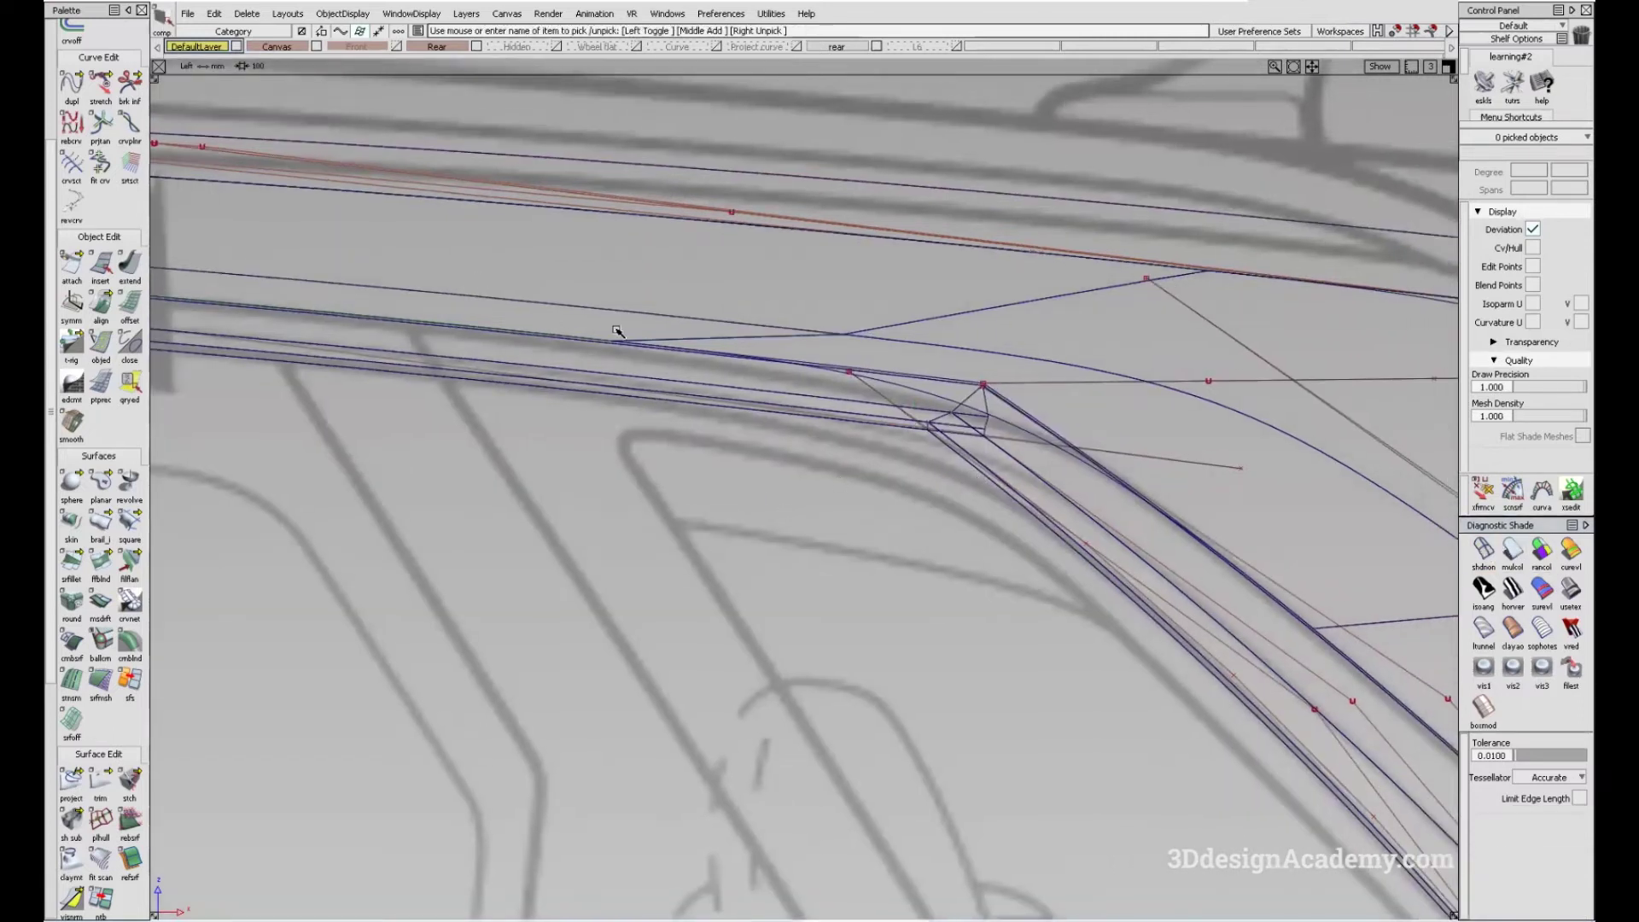
alt+shift+middle_drag(755, 452, 651, 374)
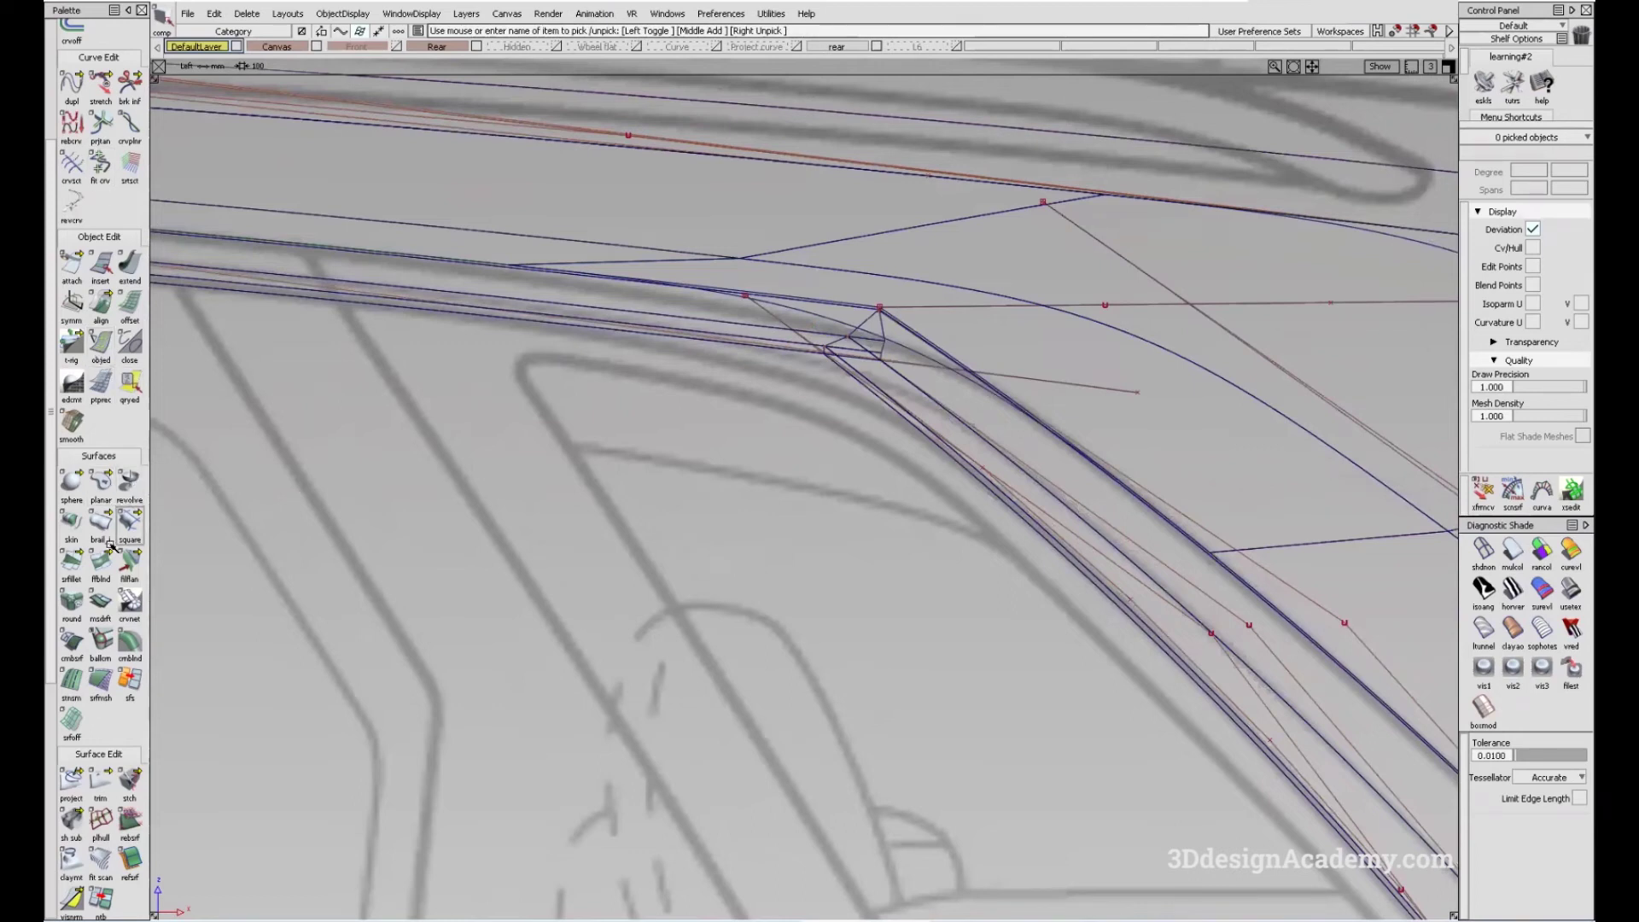
drag(72, 82, 159, 94)
double_click(70, 92)
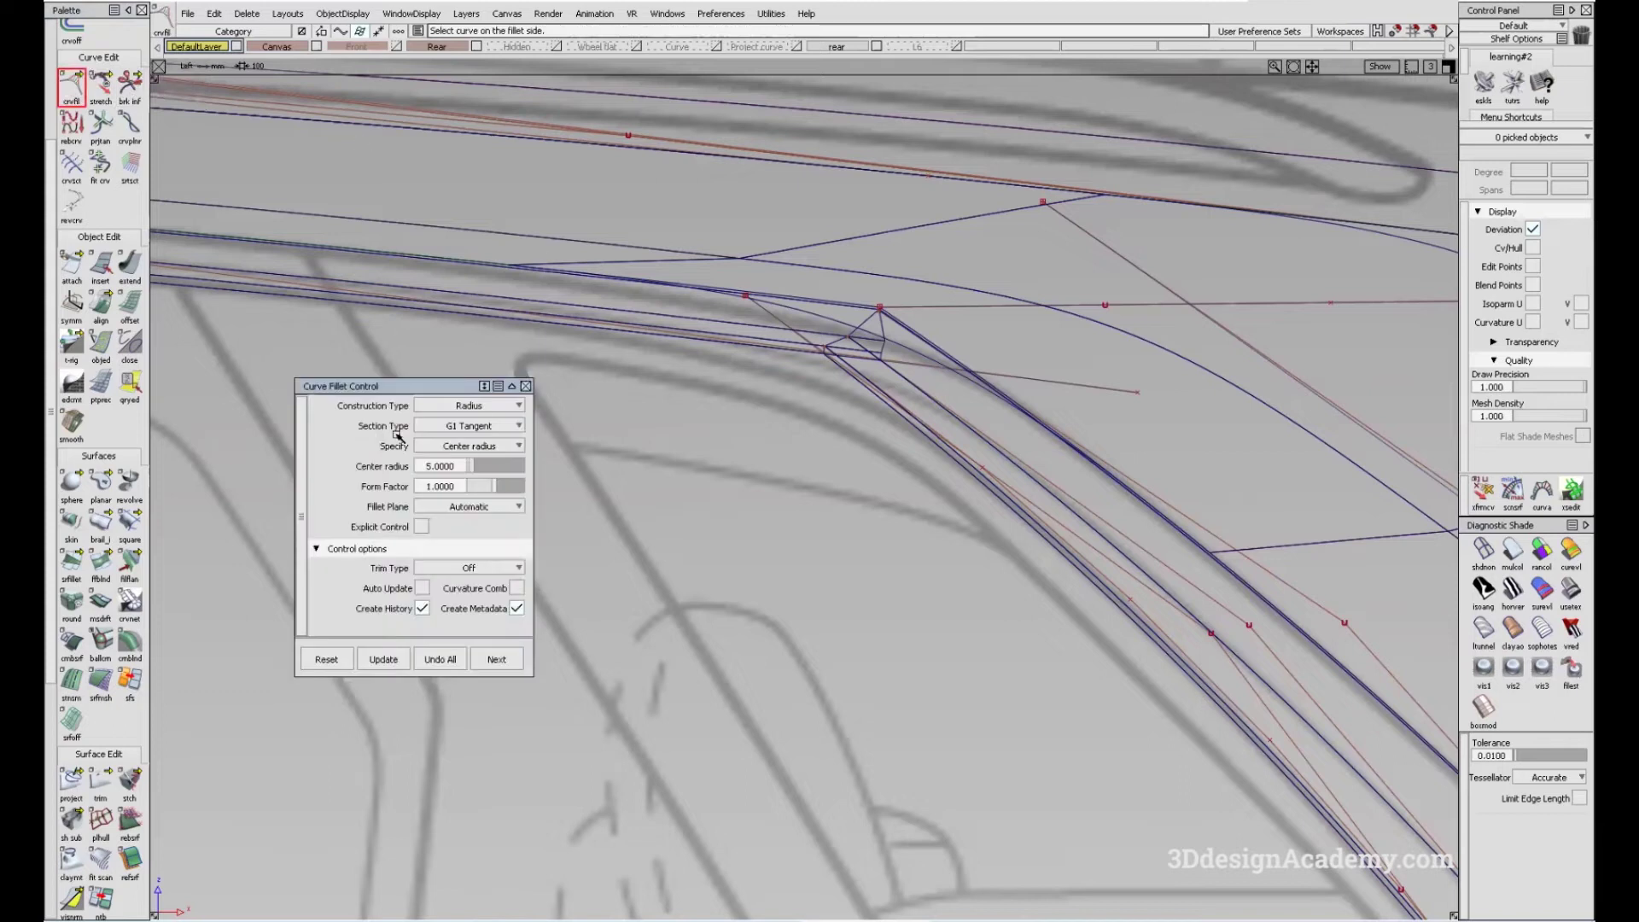
click(481, 412)
click(469, 424)
click(469, 425)
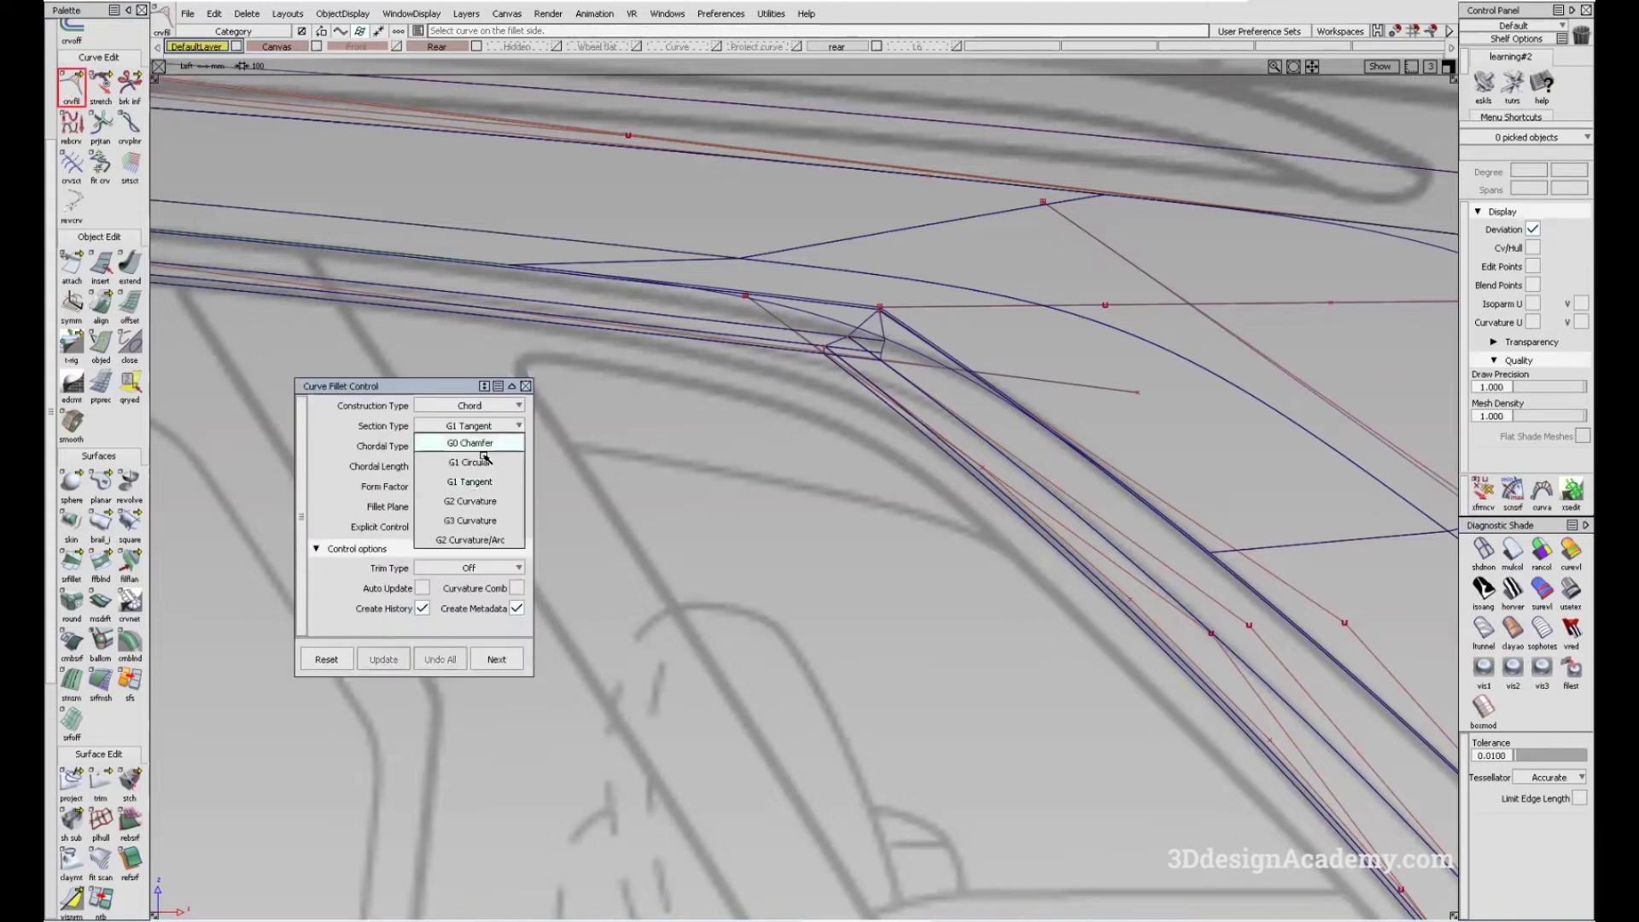
click(464, 493)
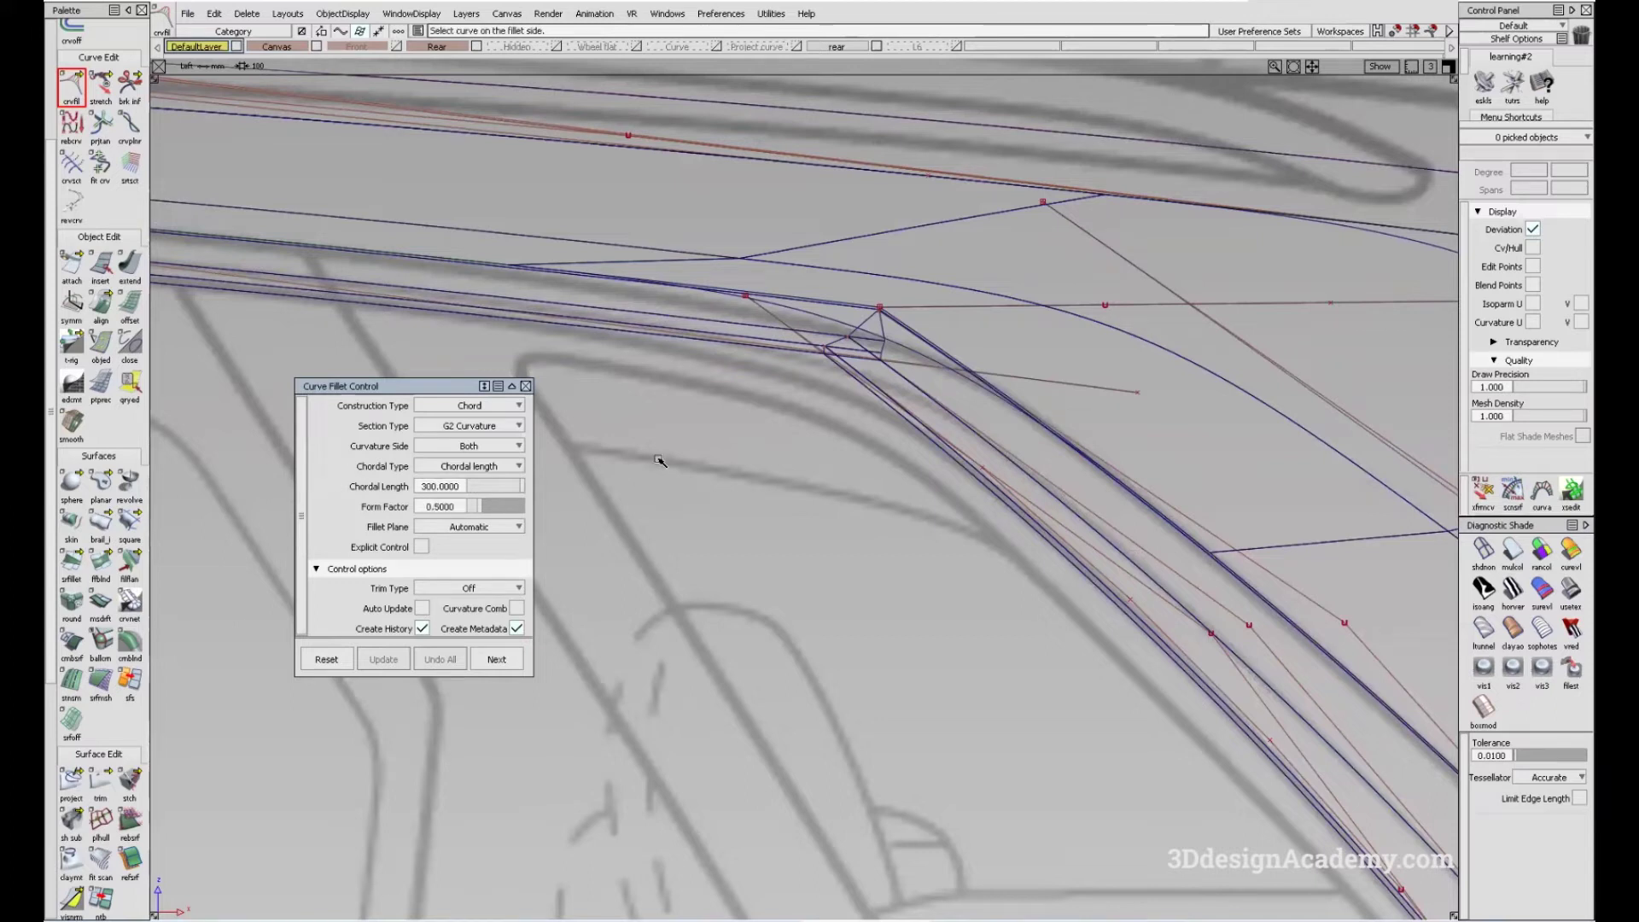
- Build a fillet curve with chordal length 300 between the lowest rail strip edge and the matching rear pillar edge
click(764, 350)
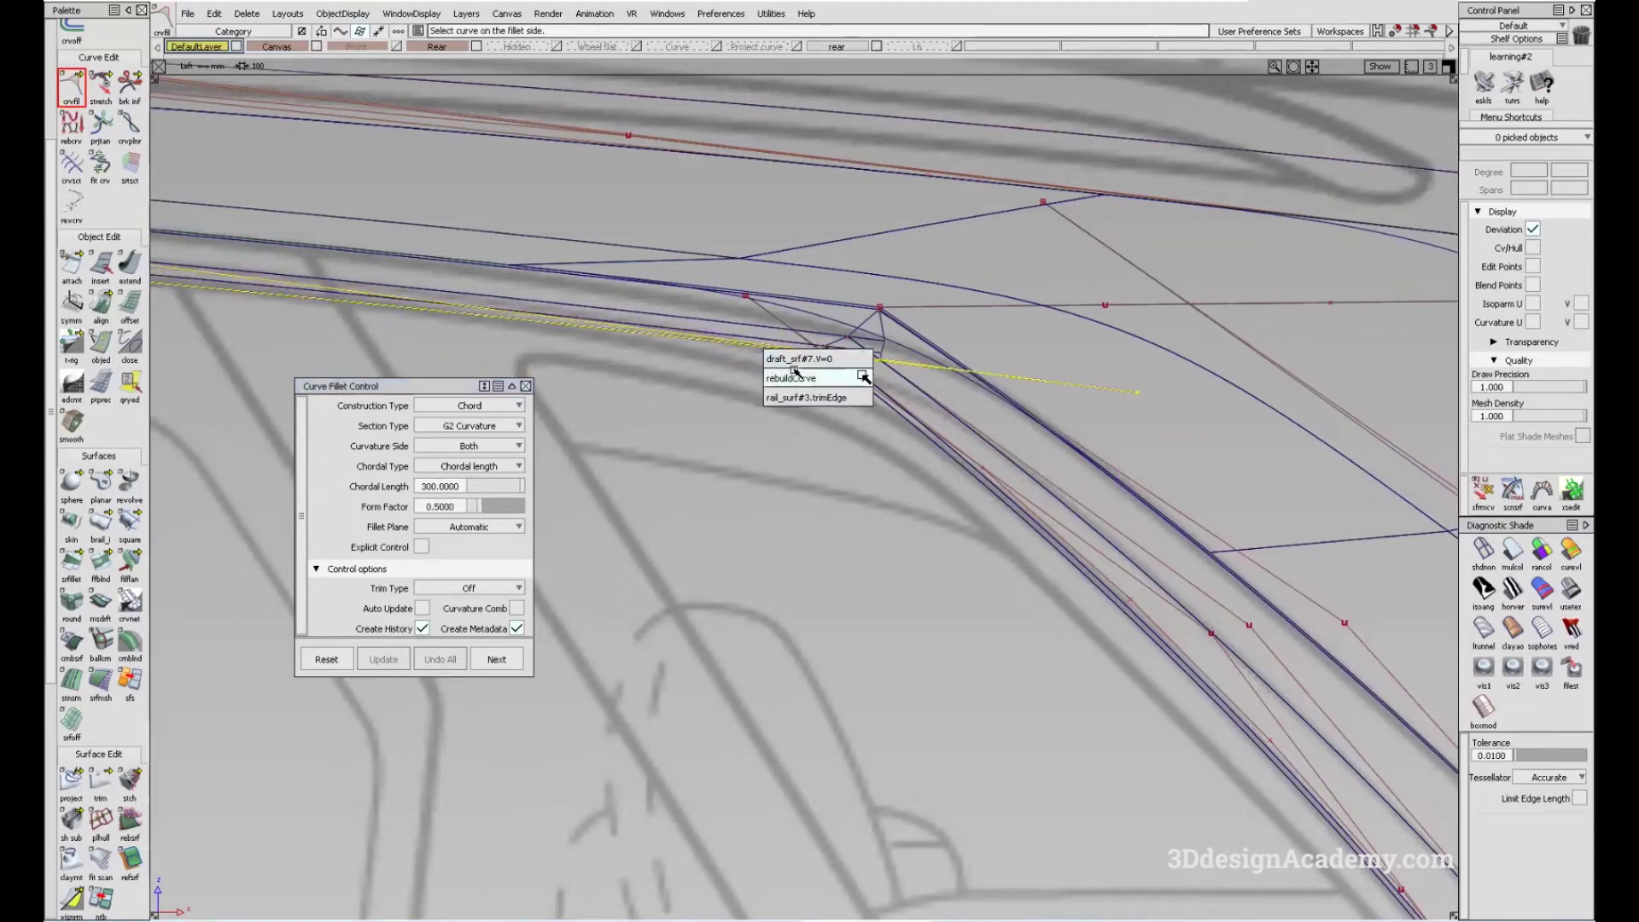
click(798, 359)
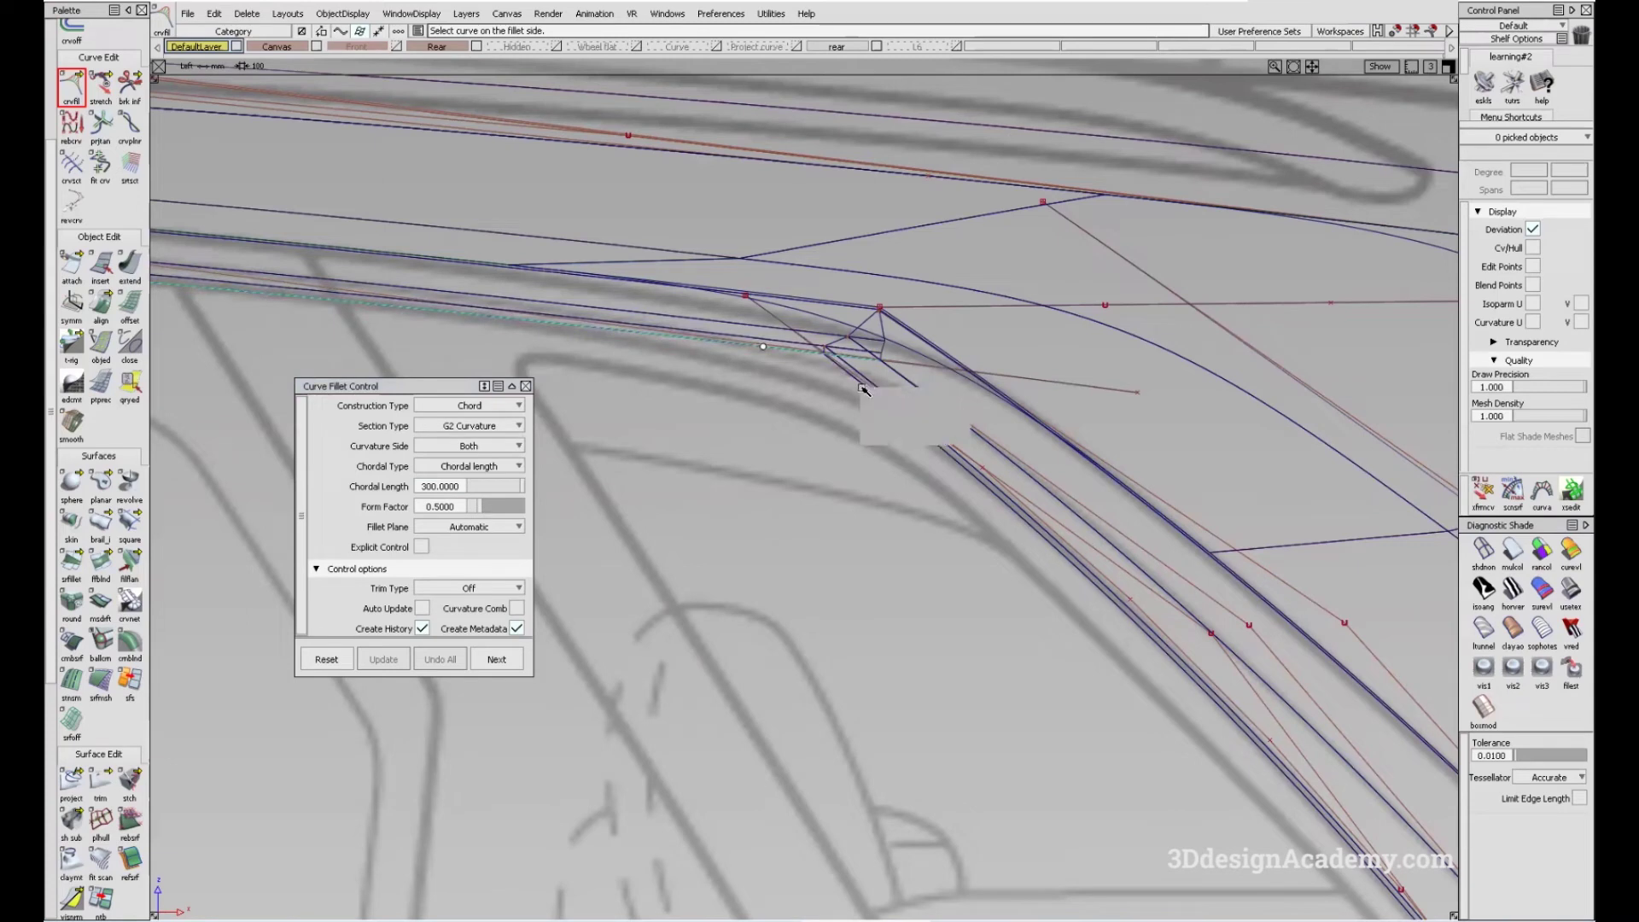
click(865, 394)
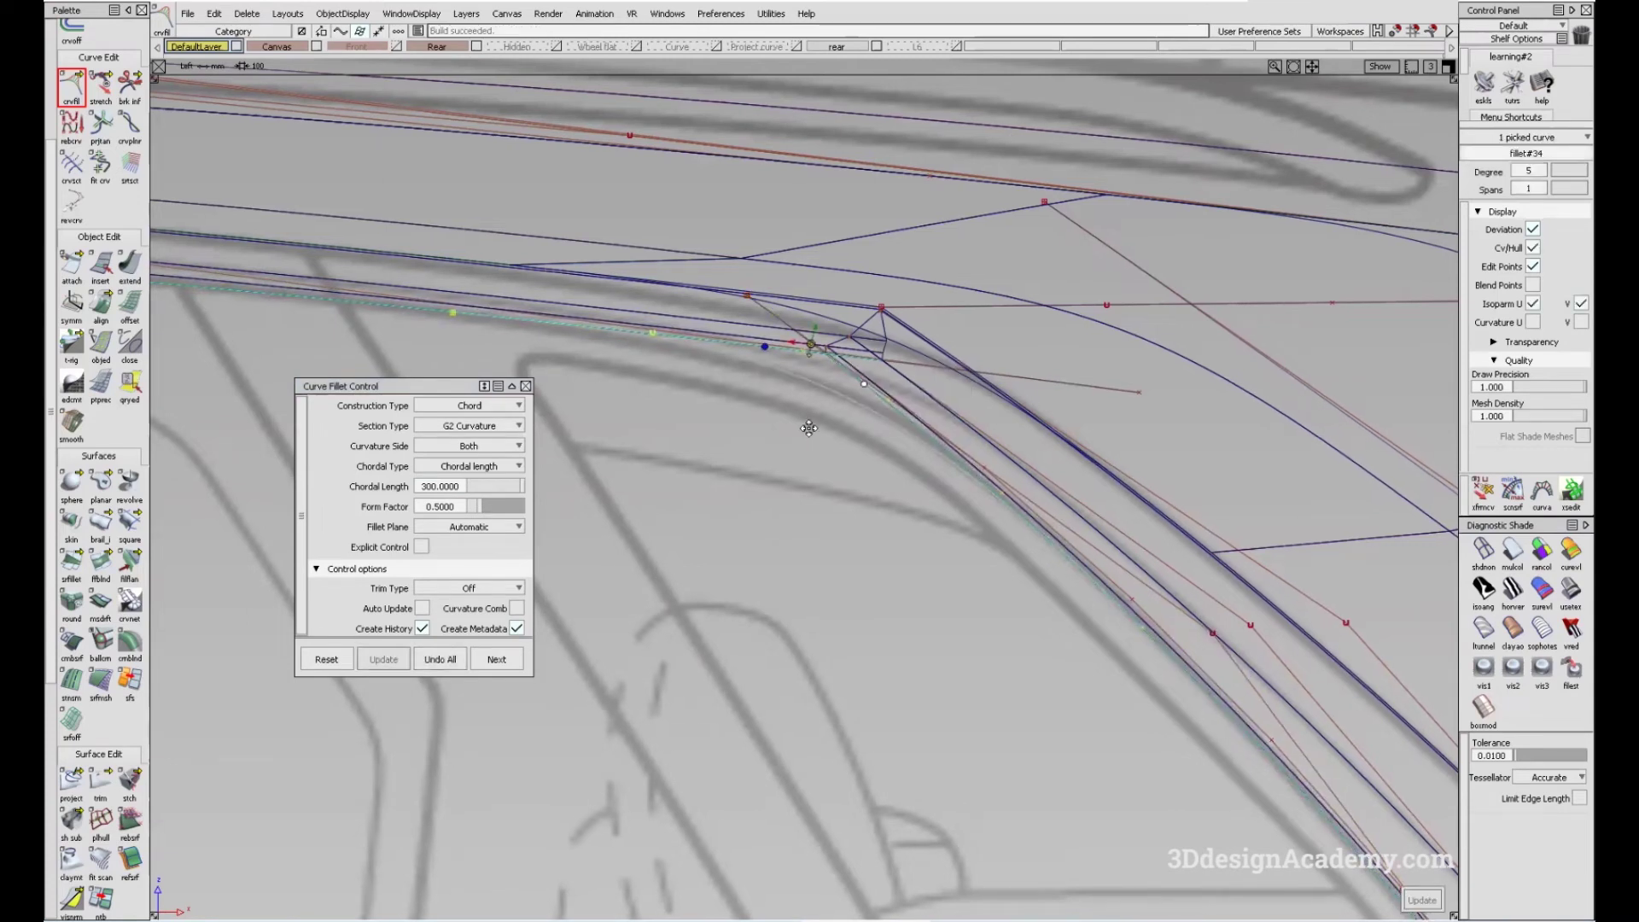
alt+shift+middle_drag(827, 458, 842, 461)
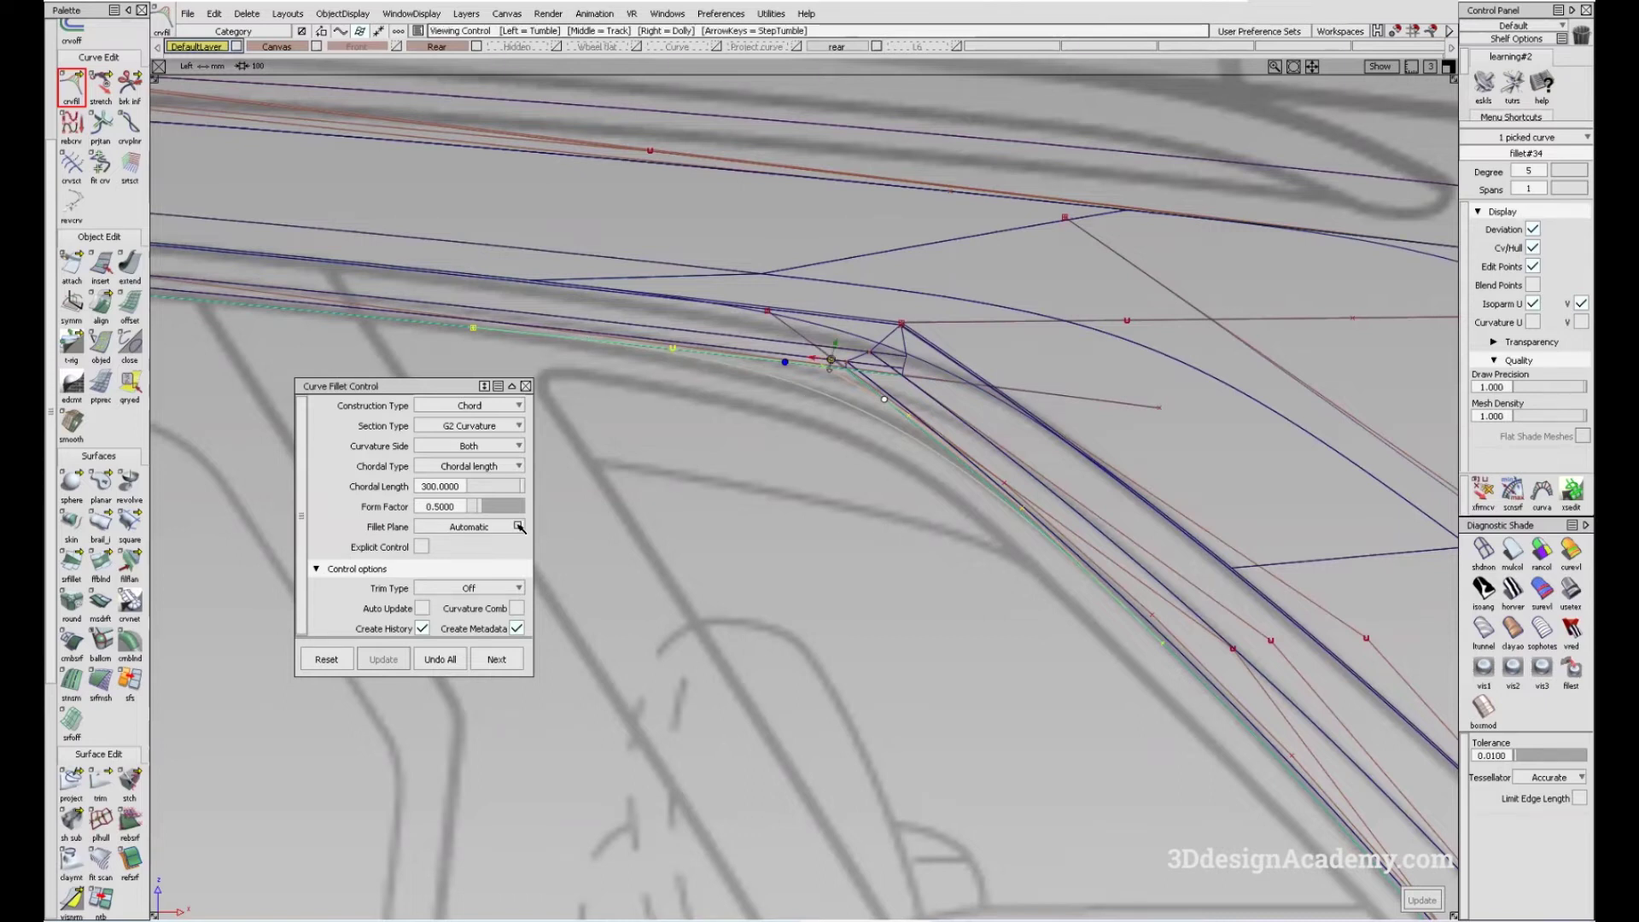
- Shade the surfaces and hide all curves except the new fillet curve at the rear pillar corner
key(F9)
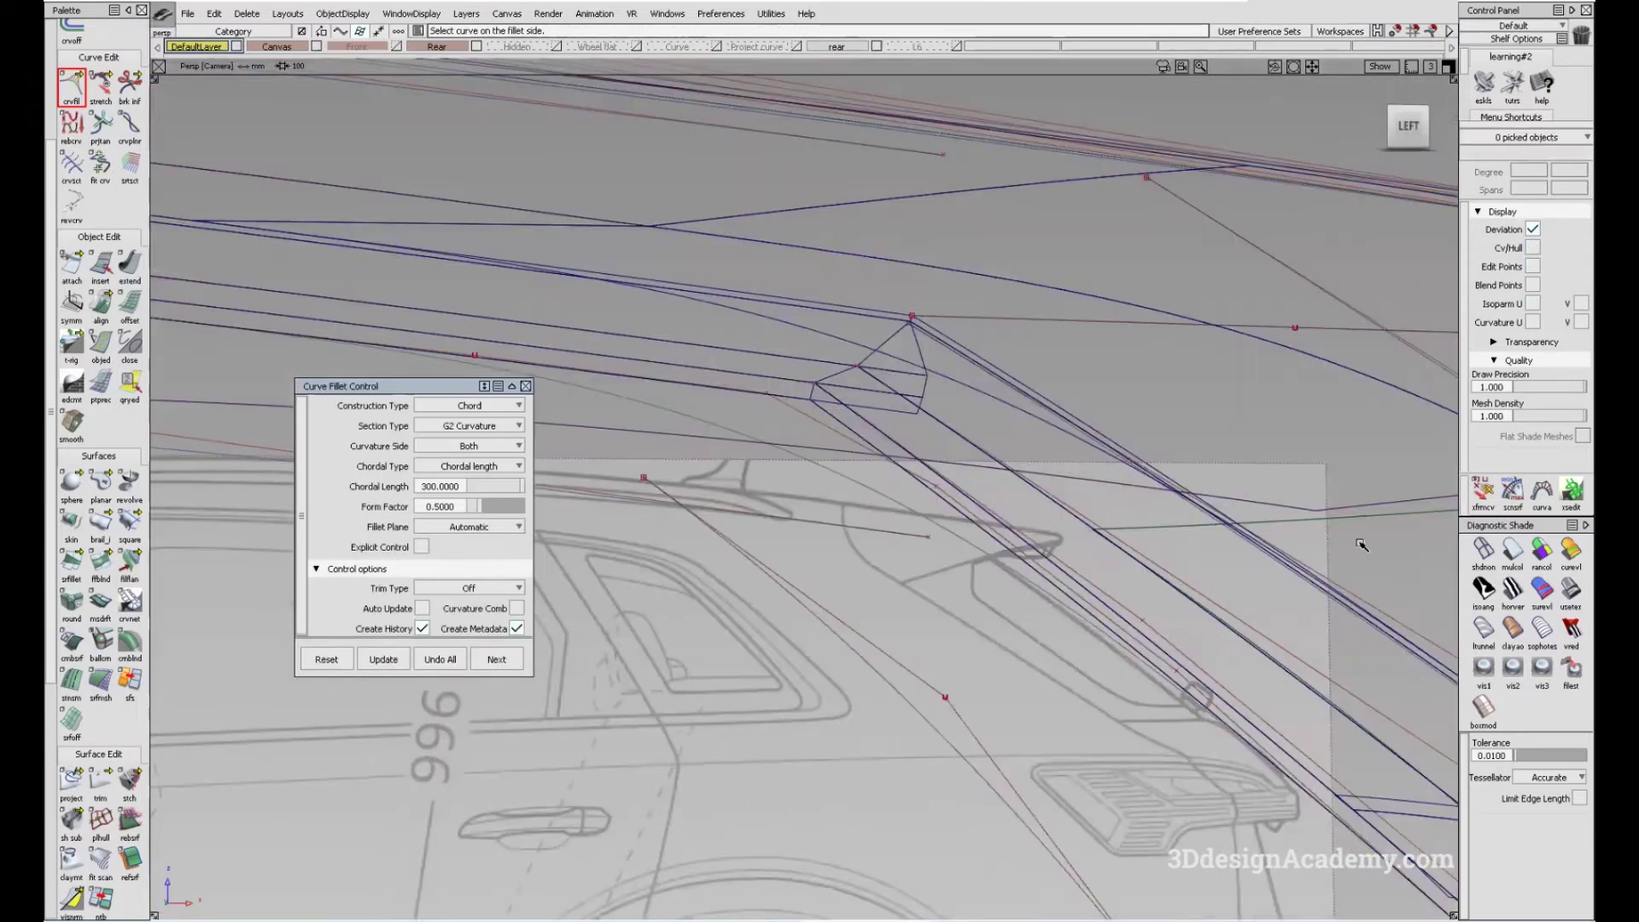
click(1512, 551)
mouse_move(751, 367)
alt+shift+mouse_down()
mouse_move(732, 357)
mouse_move(939, 453)
alt+shift+mouse_up()
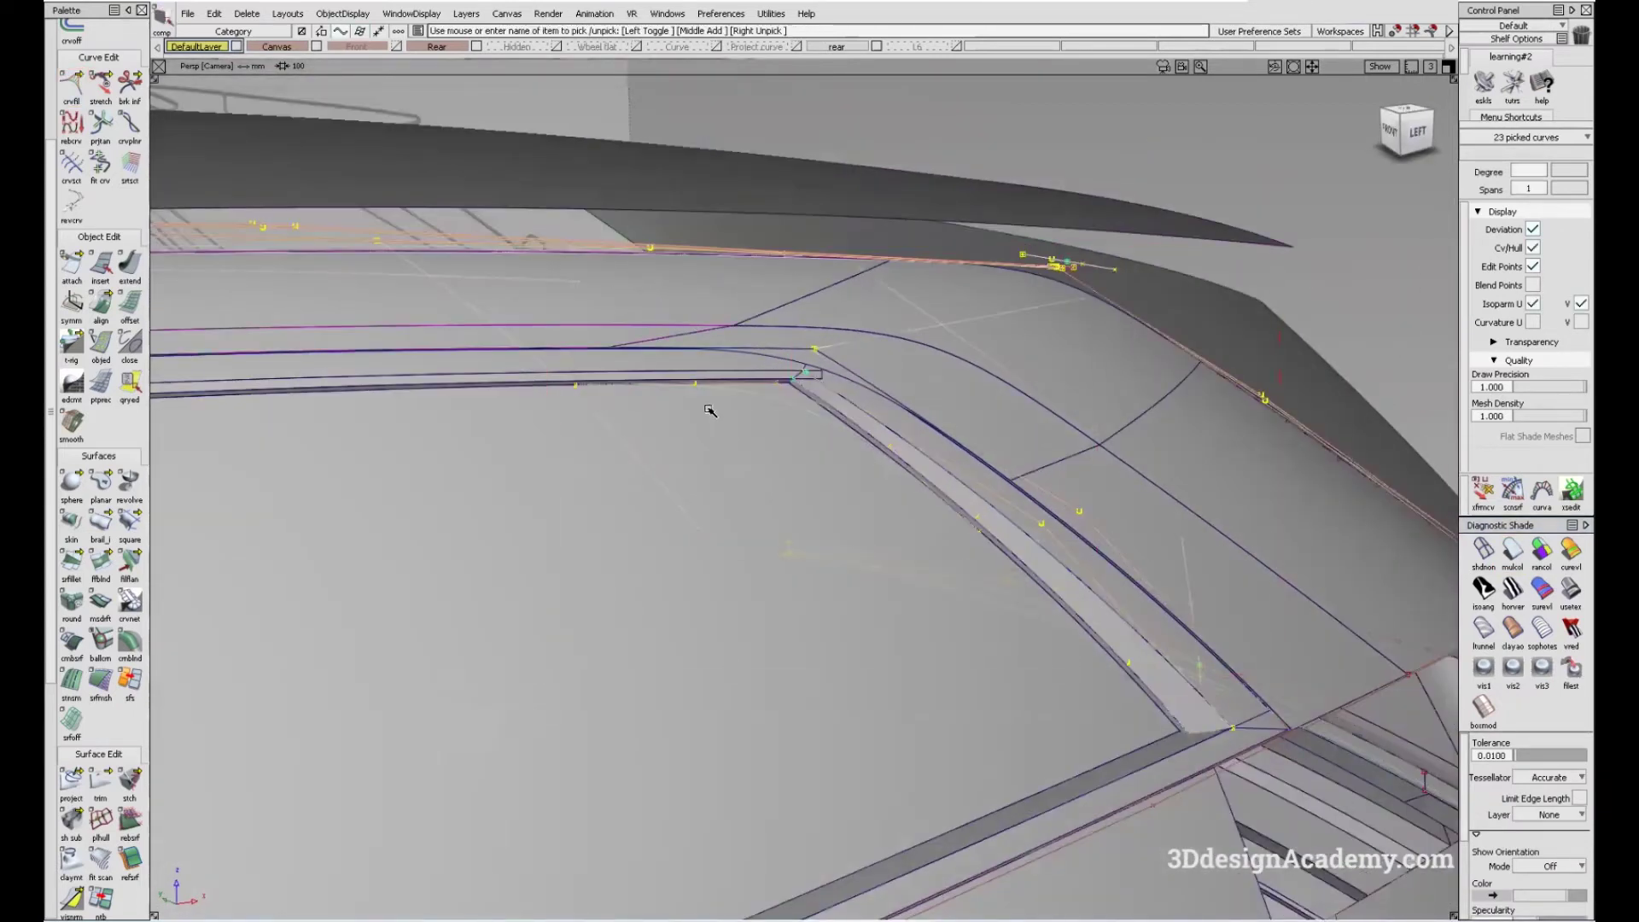
click(372, 14)
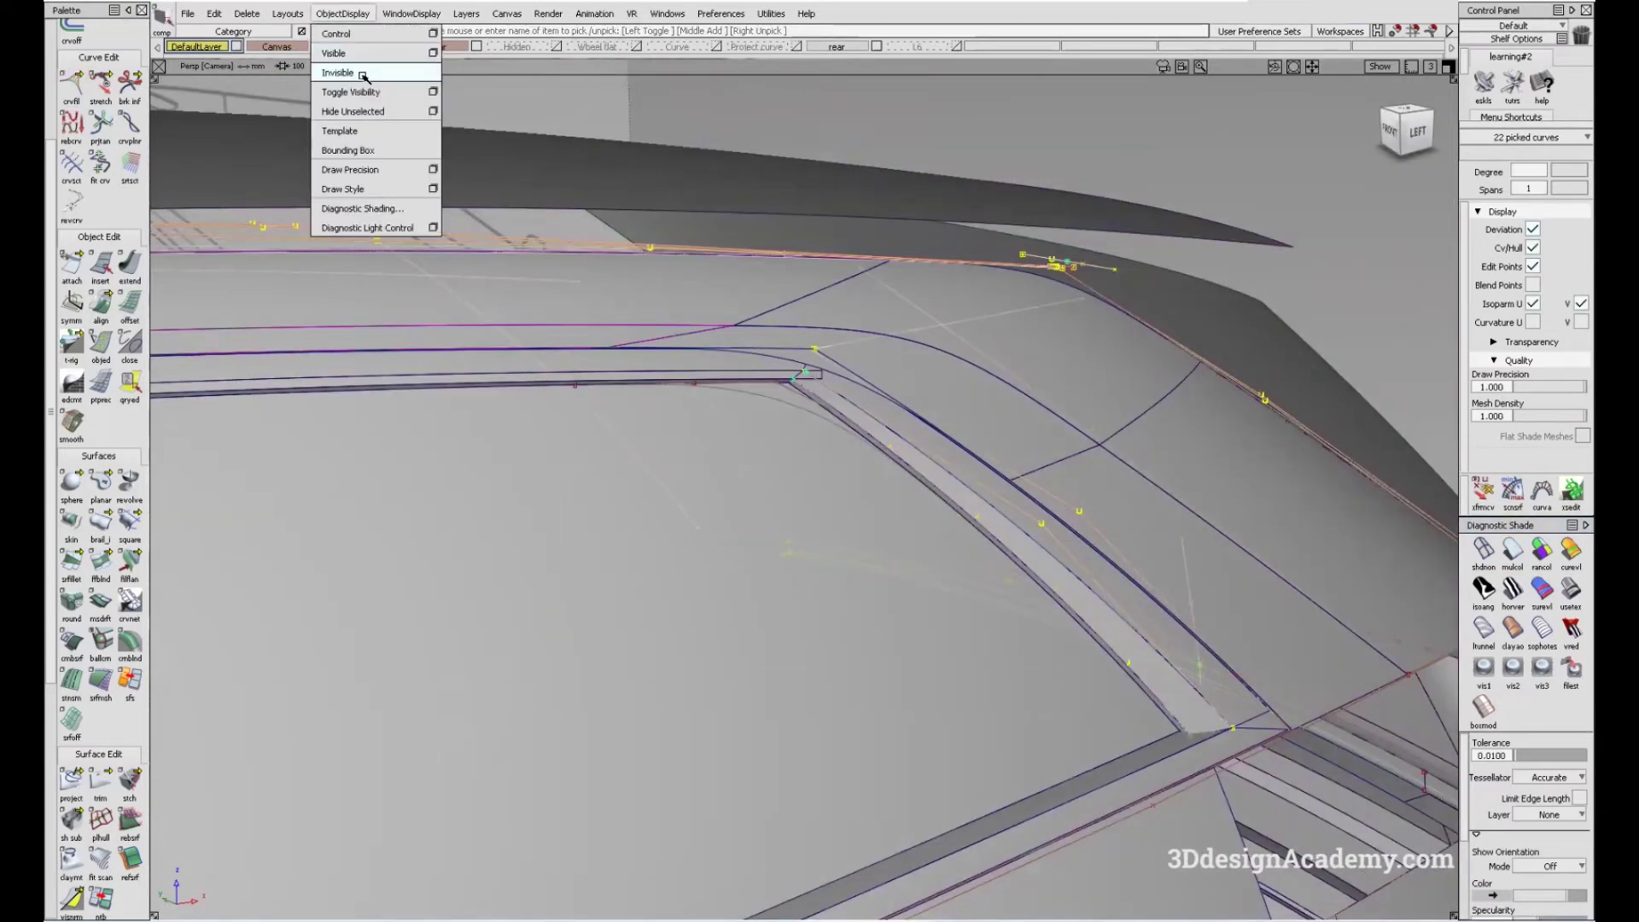
click(394, 73)
click(334, 14)
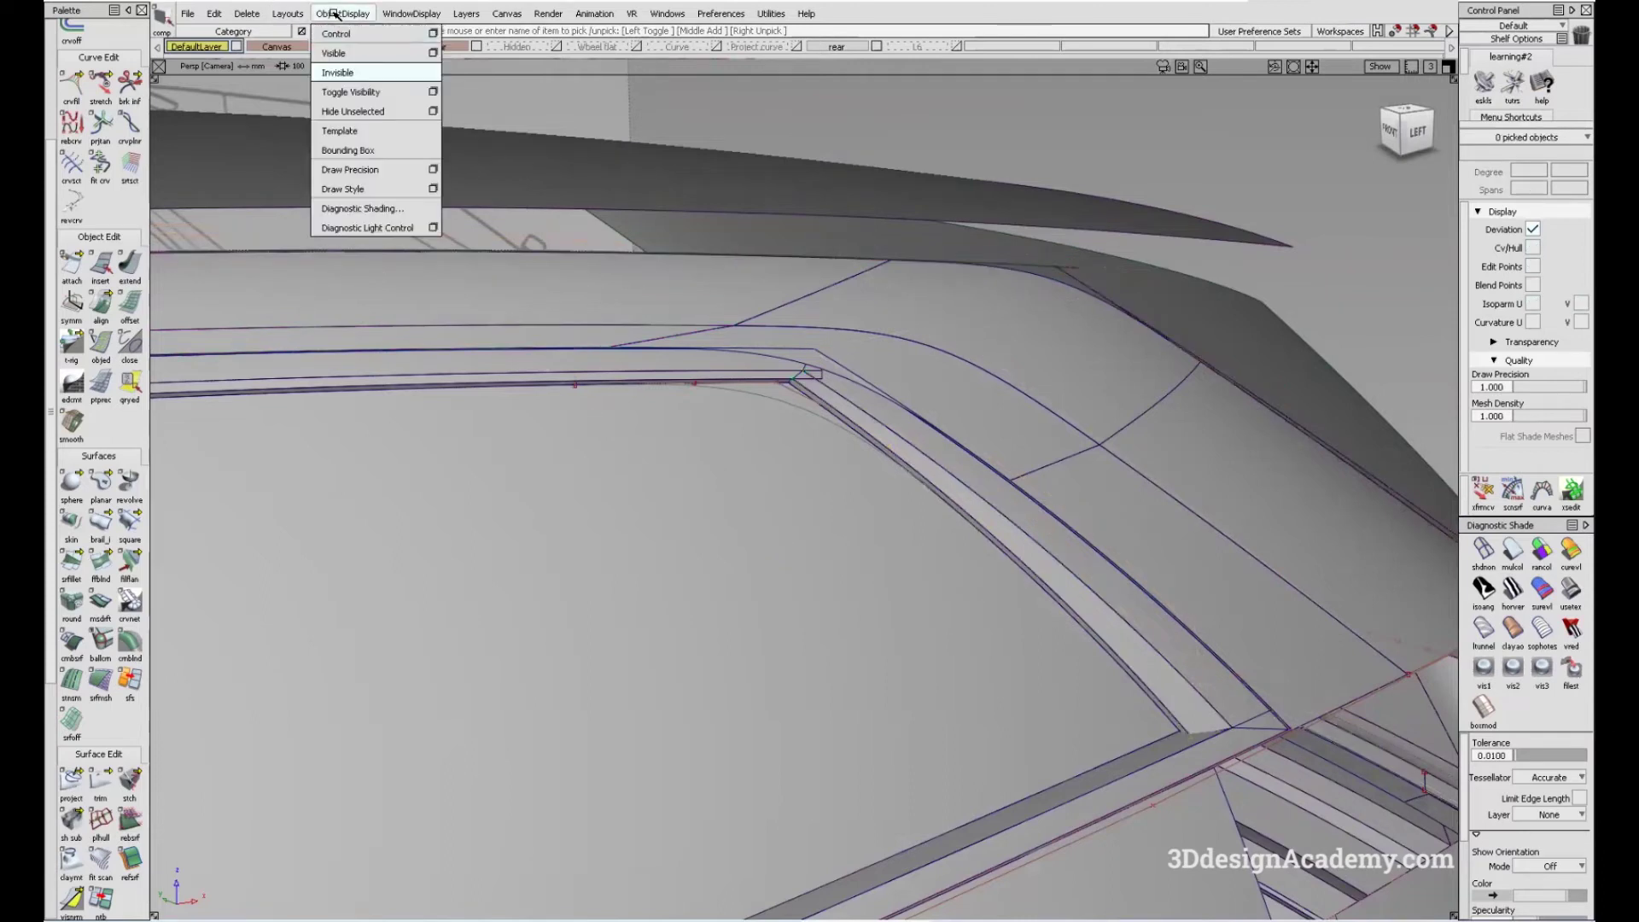
click(349, 53)
scroll(808, 381, up, 5)
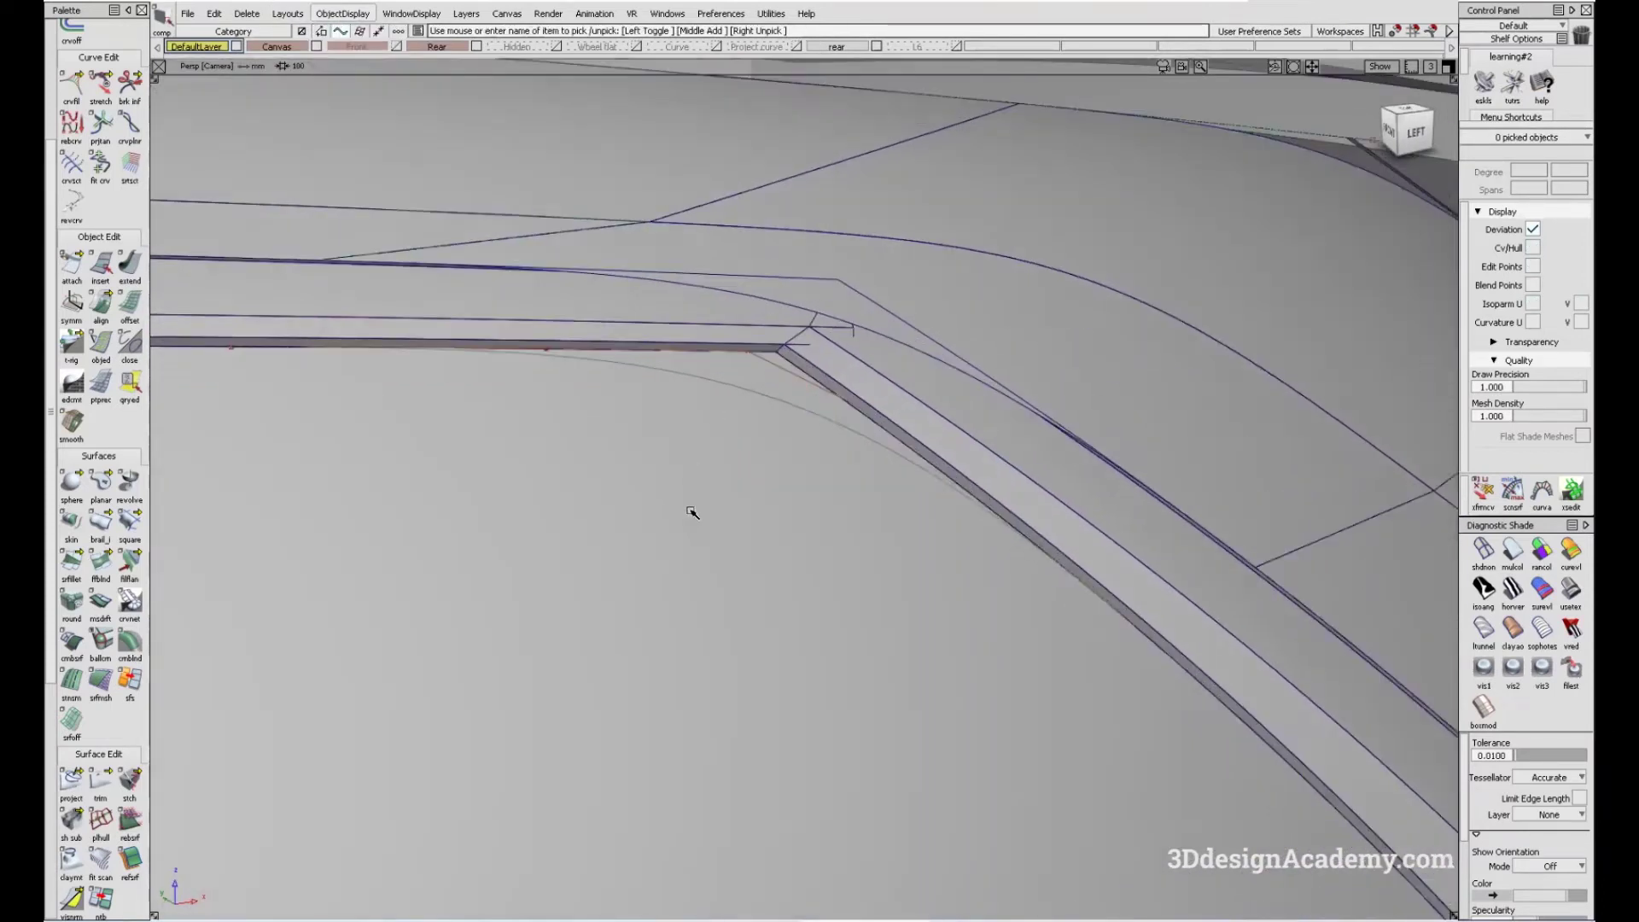
- Build G2 chord fillet curves between the next two pairs of rail and pillar strip edges at the corner
click(727, 337)
click(850, 393)
click(888, 399)
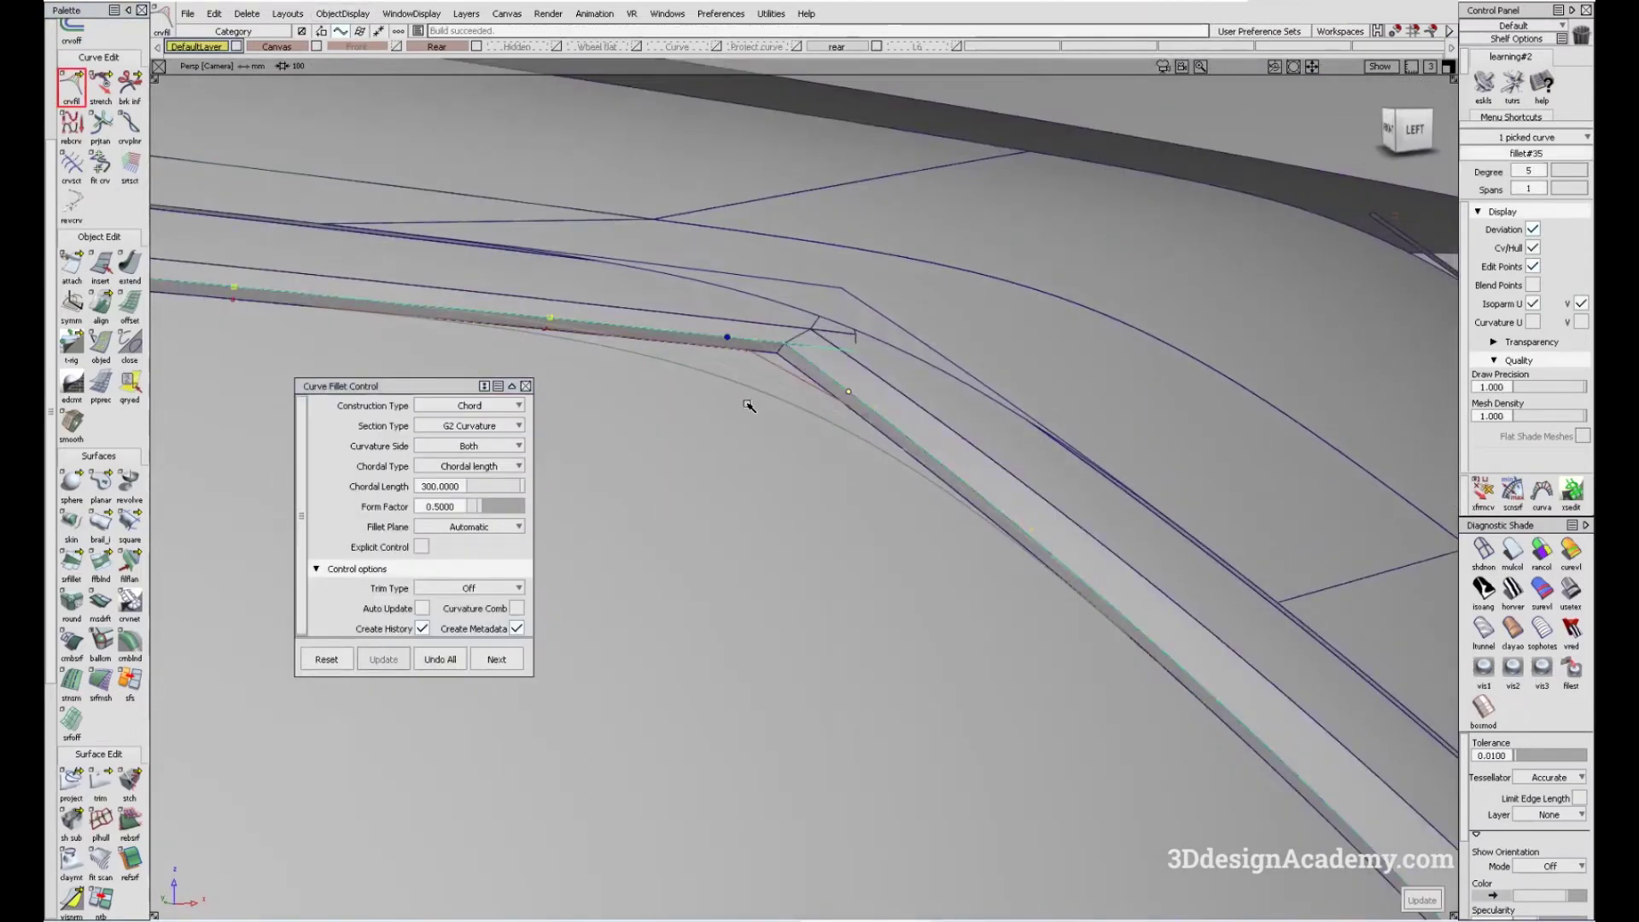
click(830, 328)
click(748, 329)
click(886, 376)
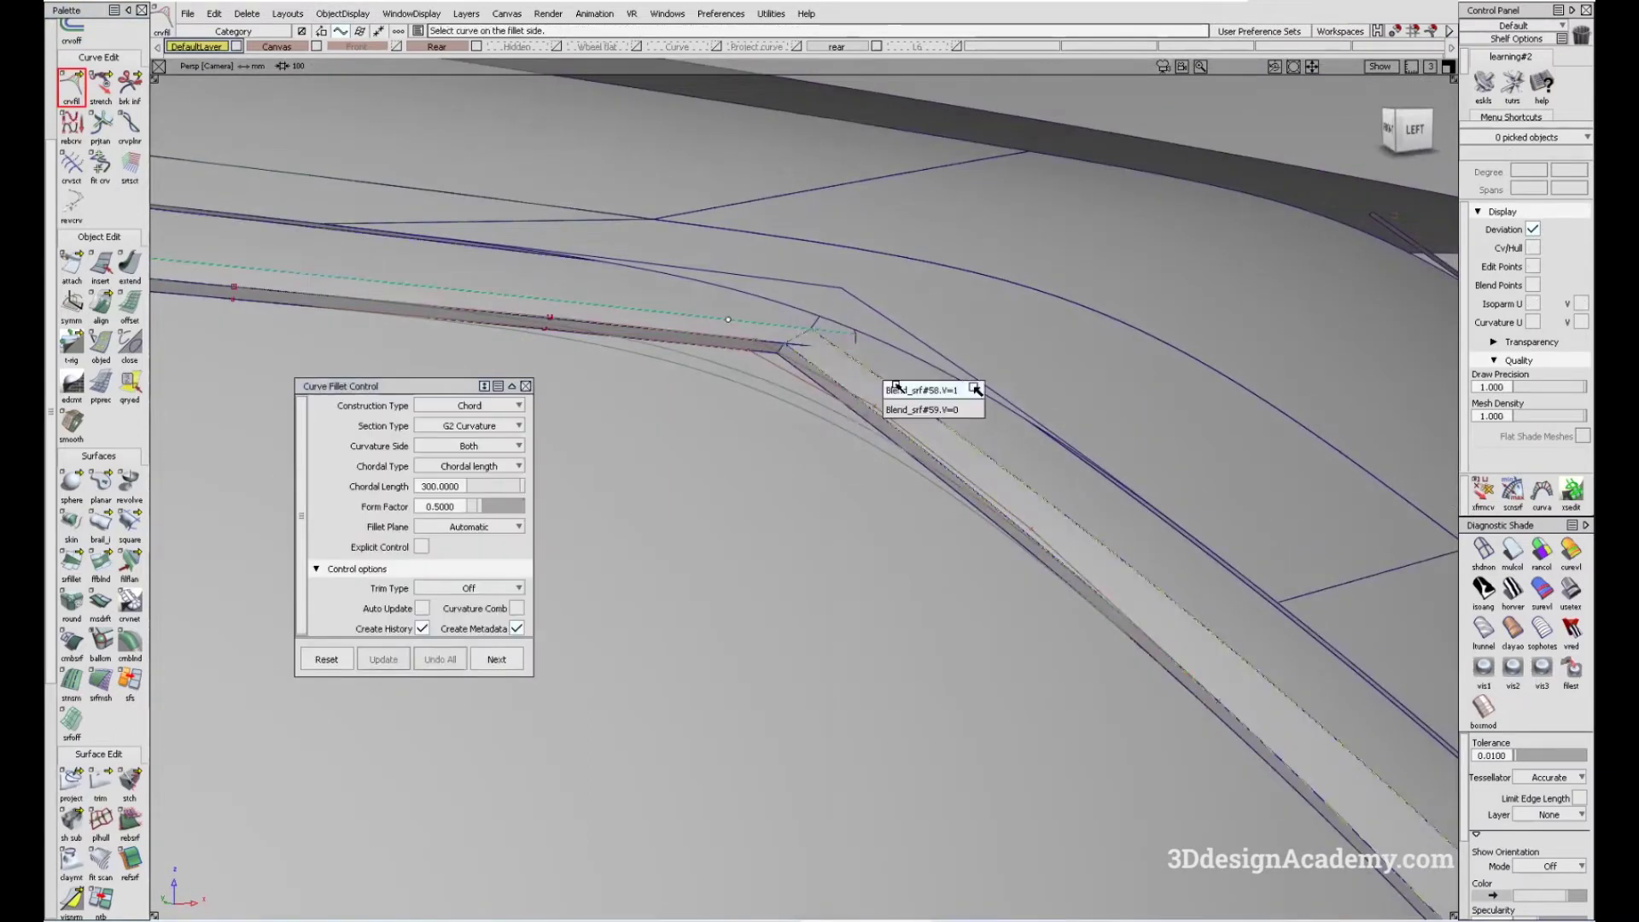
click(913, 382)
click(516, 250)
click(563, 257)
click(1206, 560)
click(1211, 561)
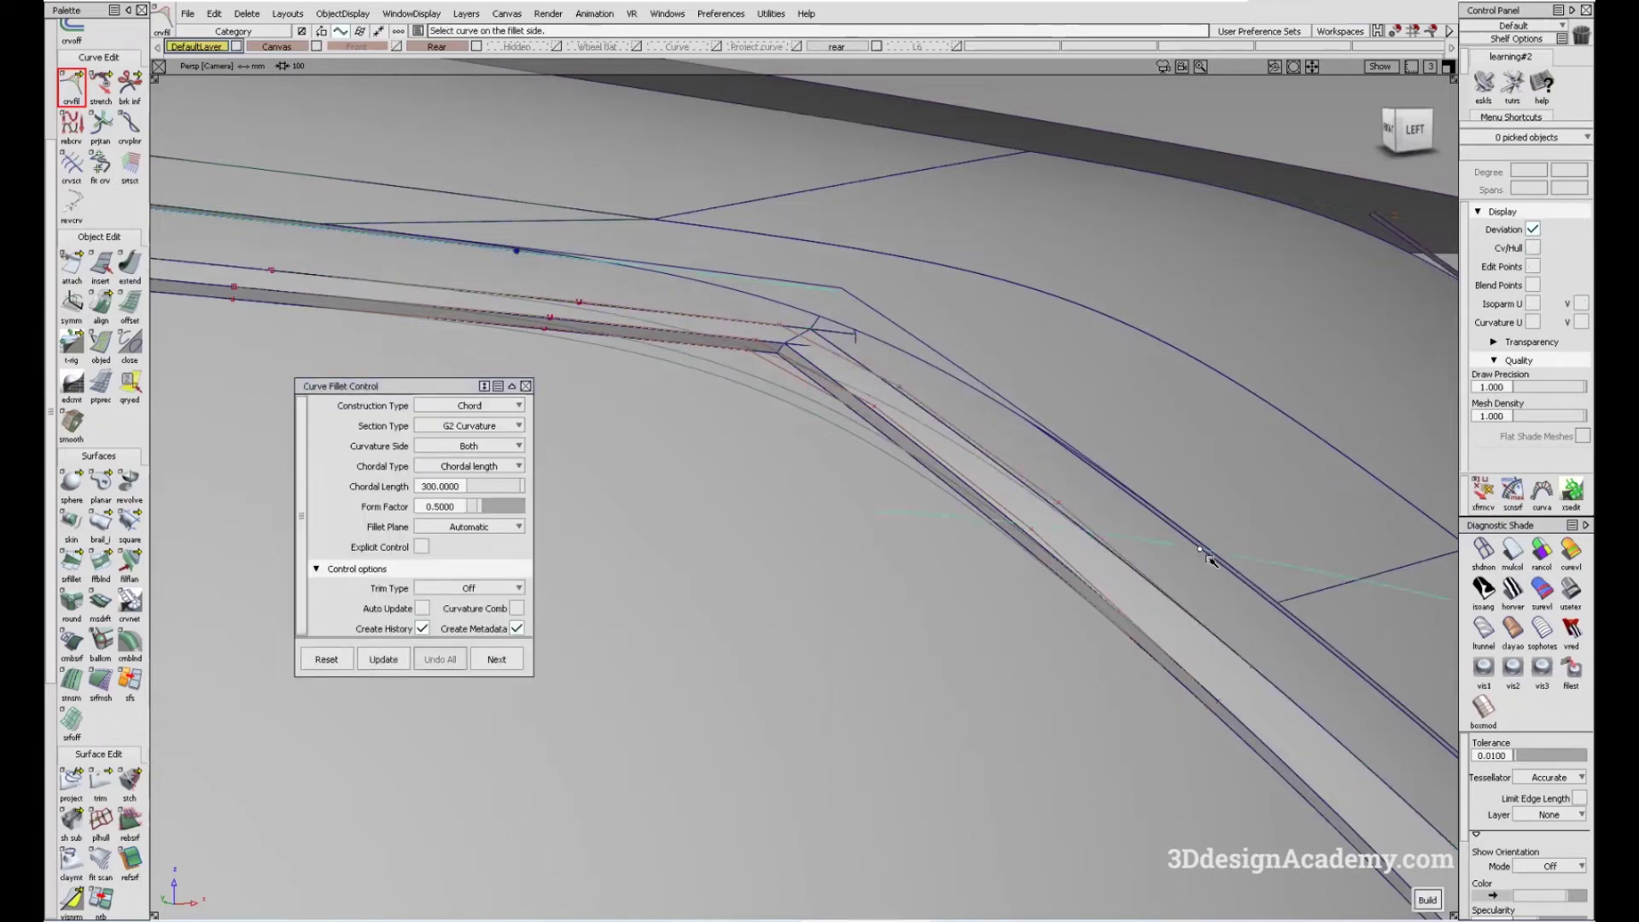
- Build a G2 chord fillet curve between the outermost blend strip edges of the rail and rear pillar
click(523, 258)
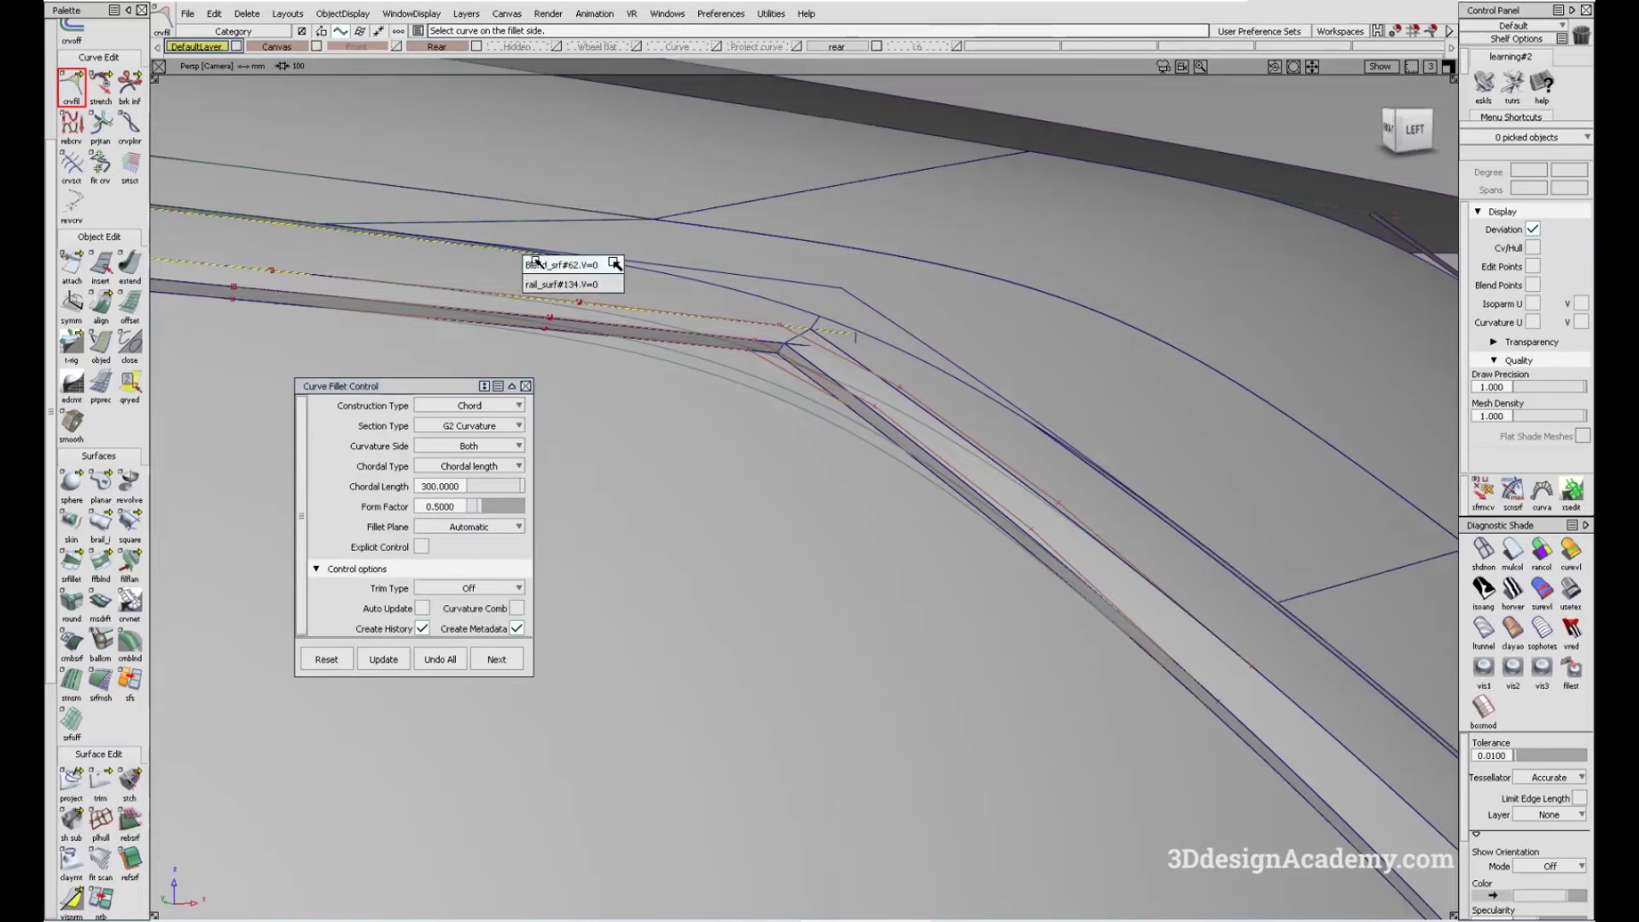
click(538, 268)
click(1178, 535)
click(1193, 555)
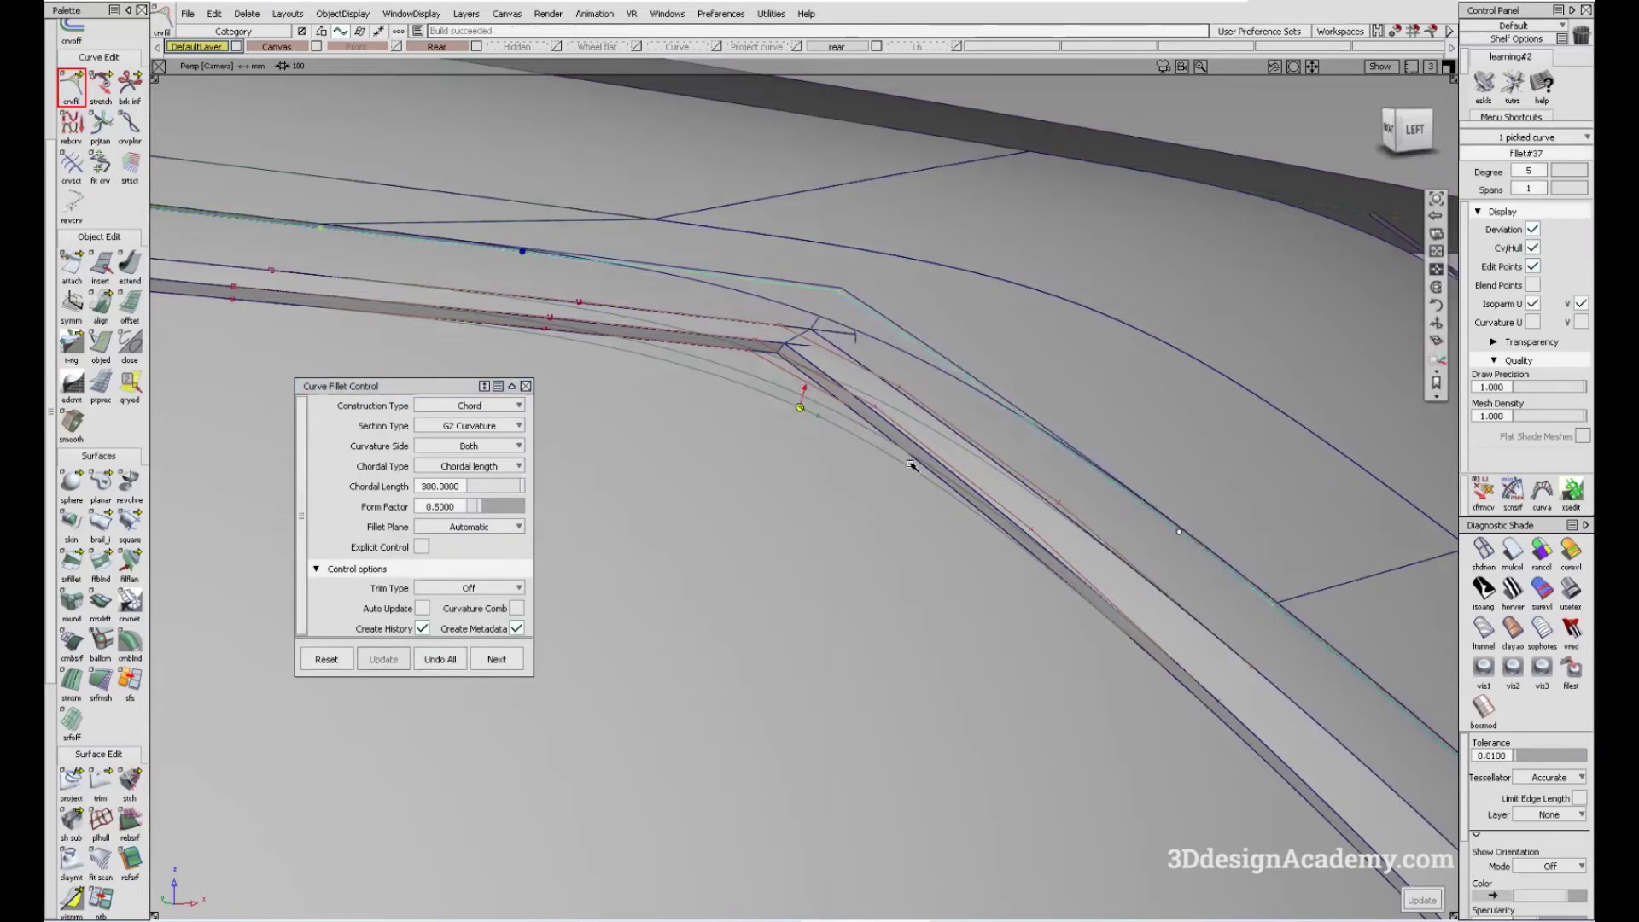
- Draw edit-point curves across the strips at the rail side of the corner, connecting the fillet curve ends up to the outer edge
alt+shift+middle_drag(575, 289, 714, 319)
click(629, 469)
scroll(100, 213, up, 5)
click(101, 141)
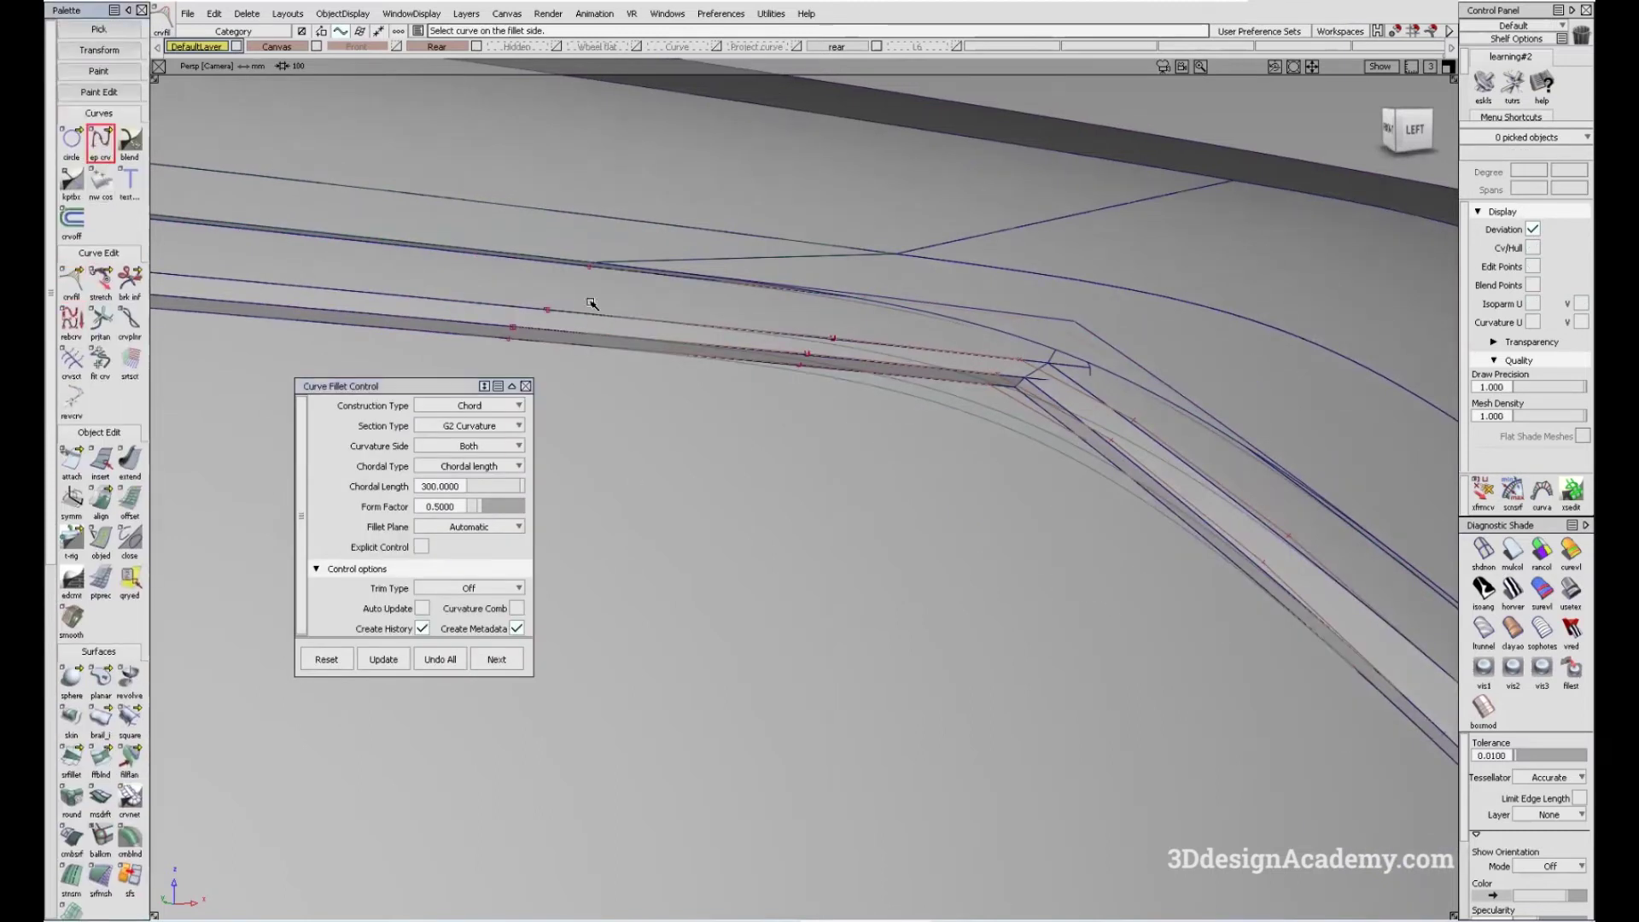
click(510, 314)
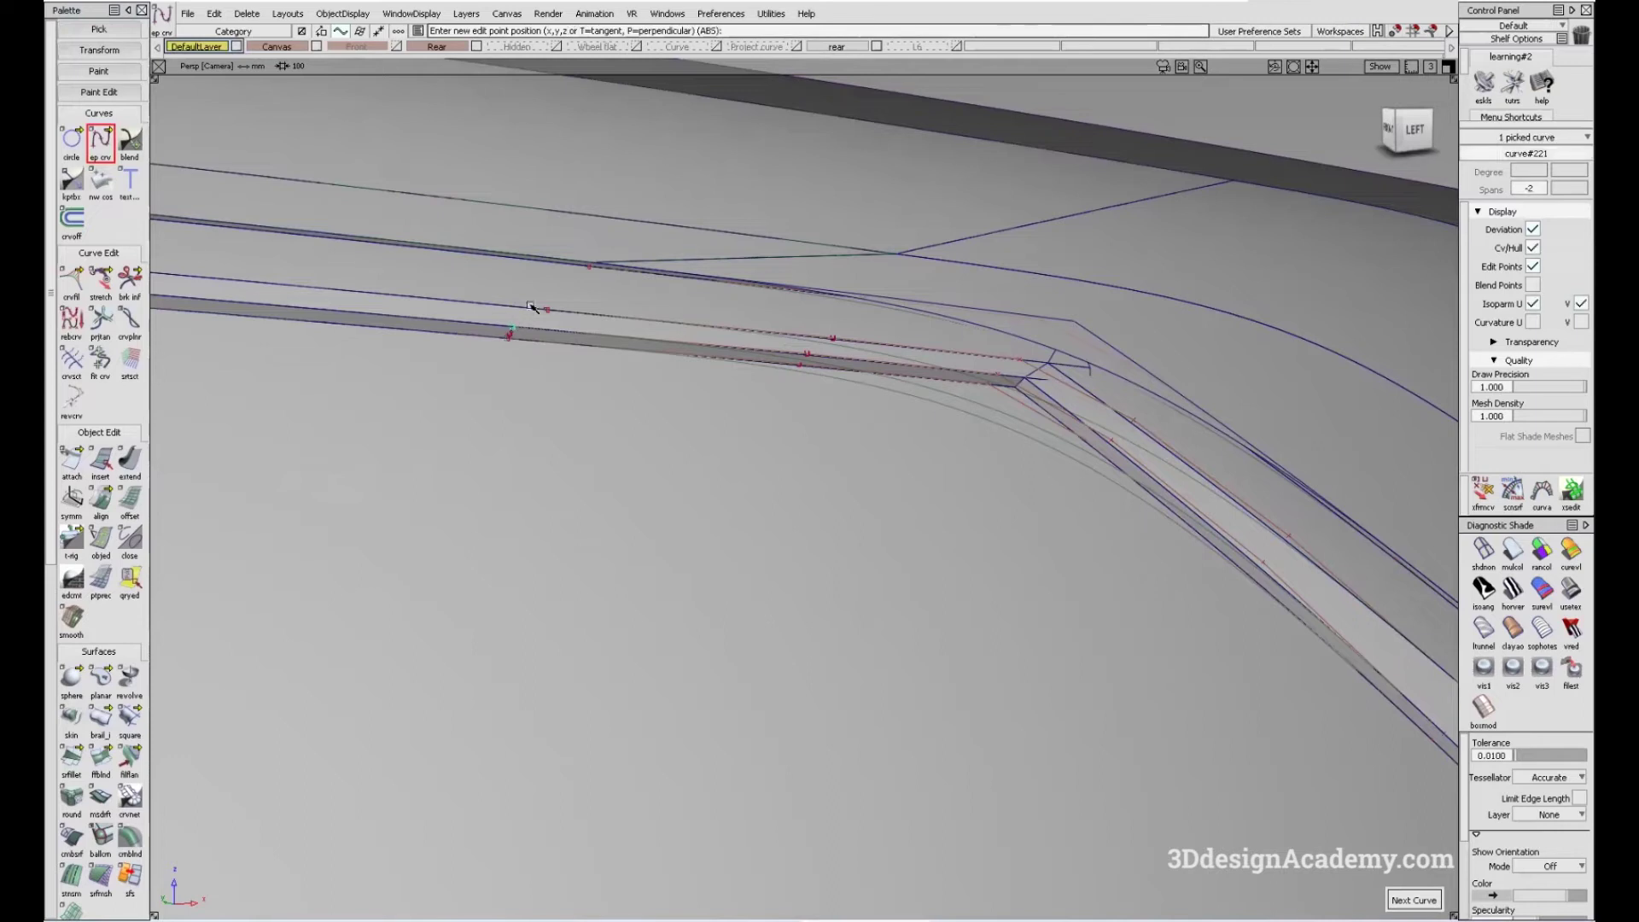
click(551, 306)
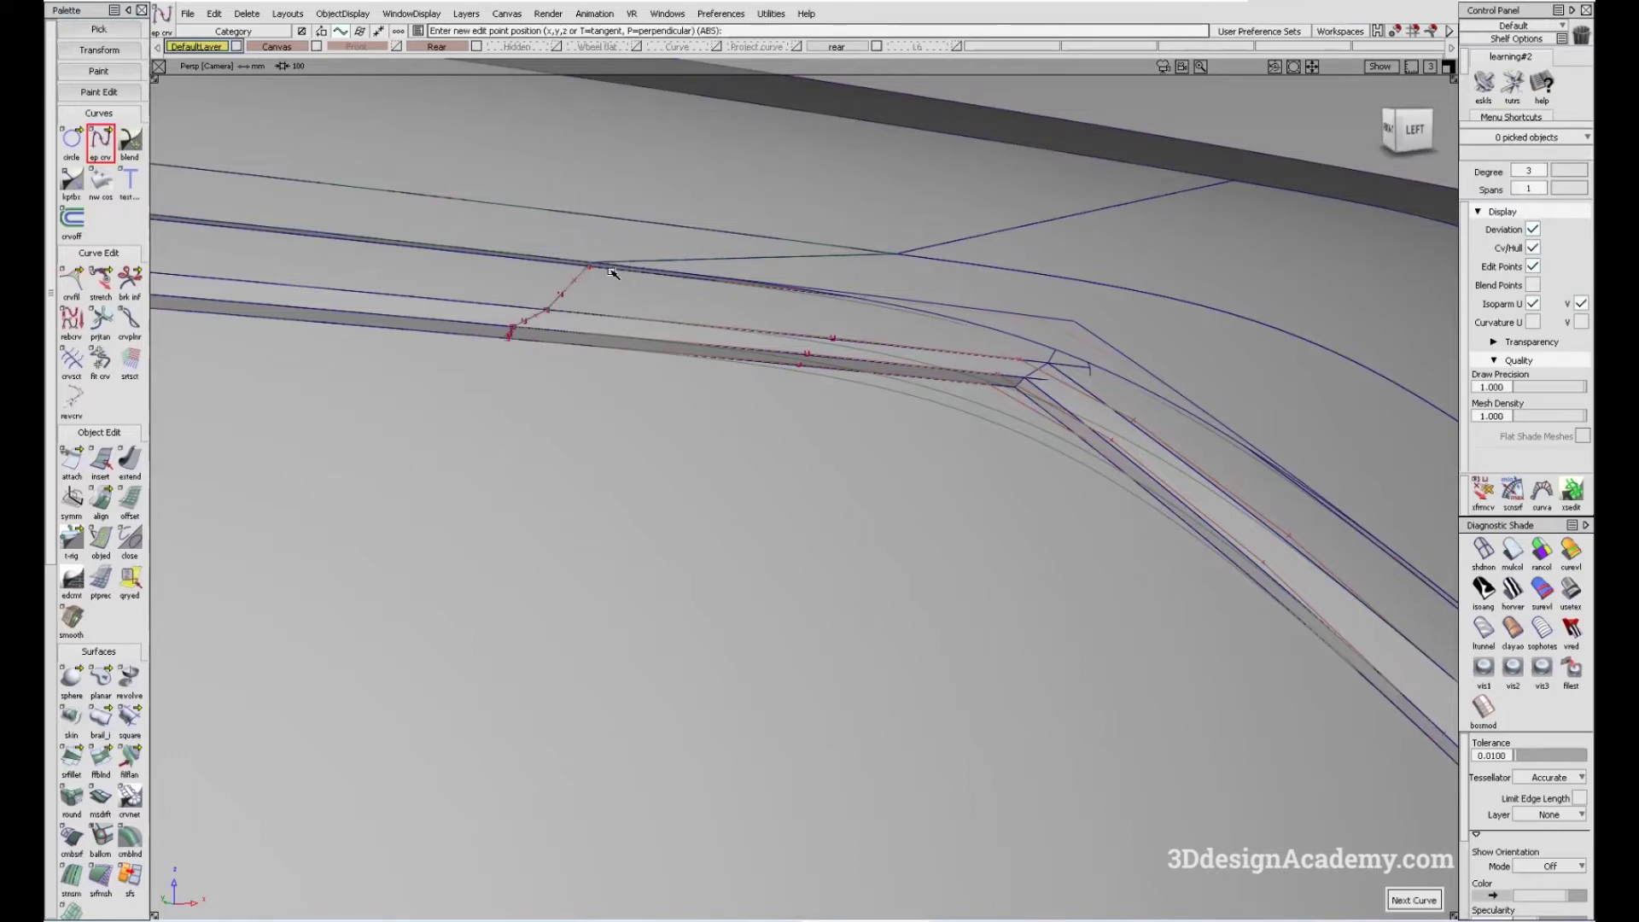
scroll(611, 271, up, 6)
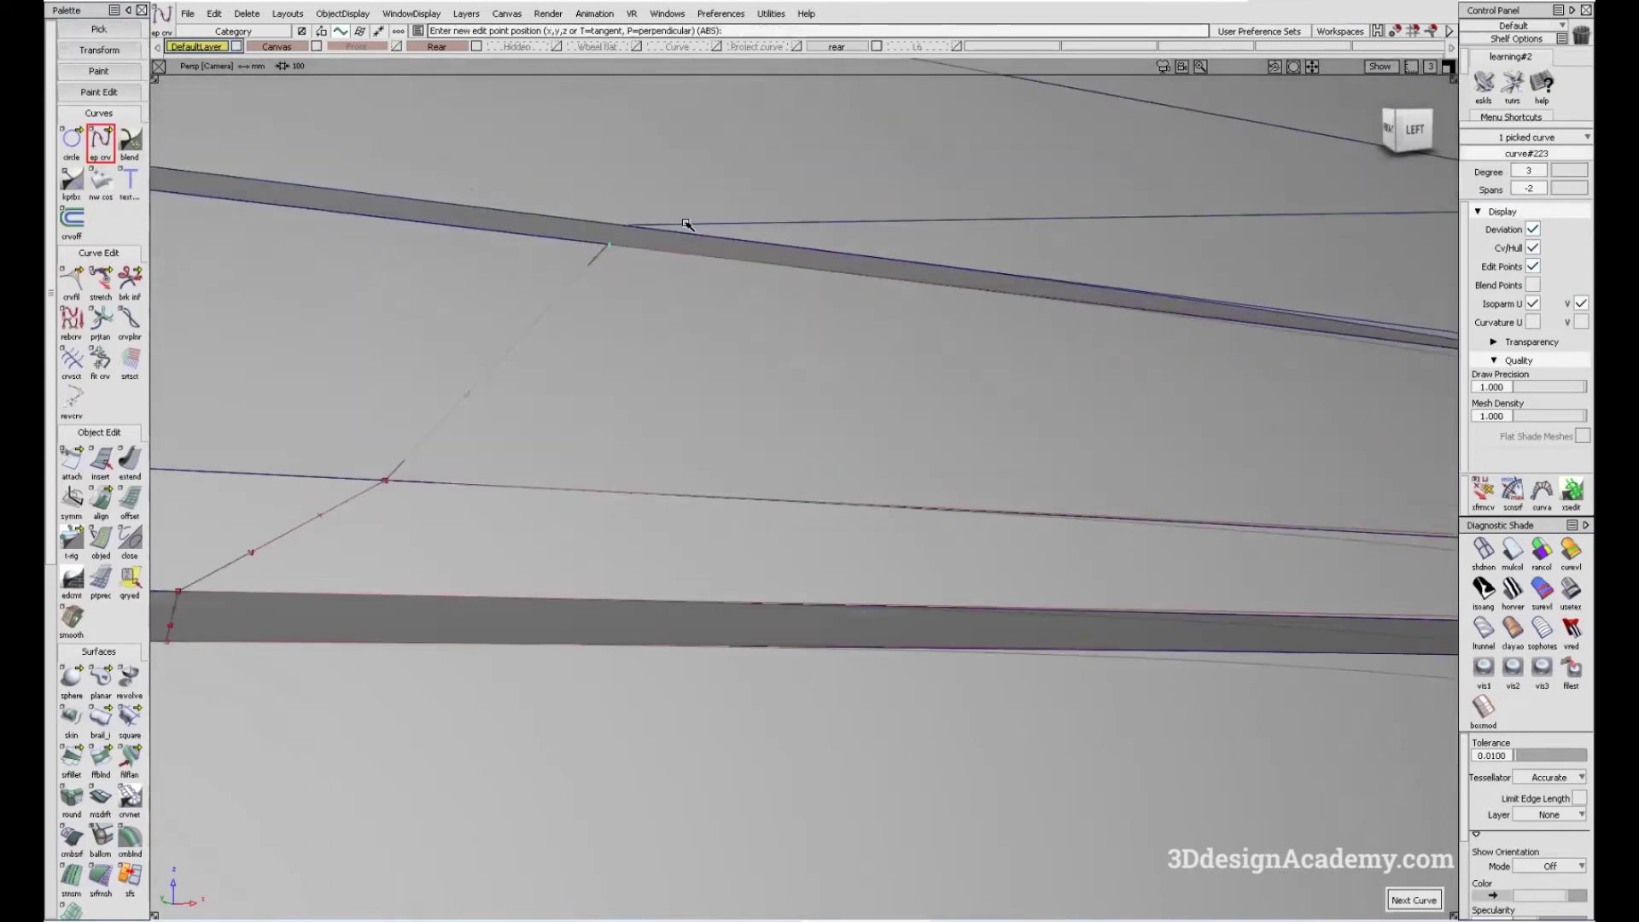
scroll(547, 350, down, 5)
scroll(930, 432, up, 5)
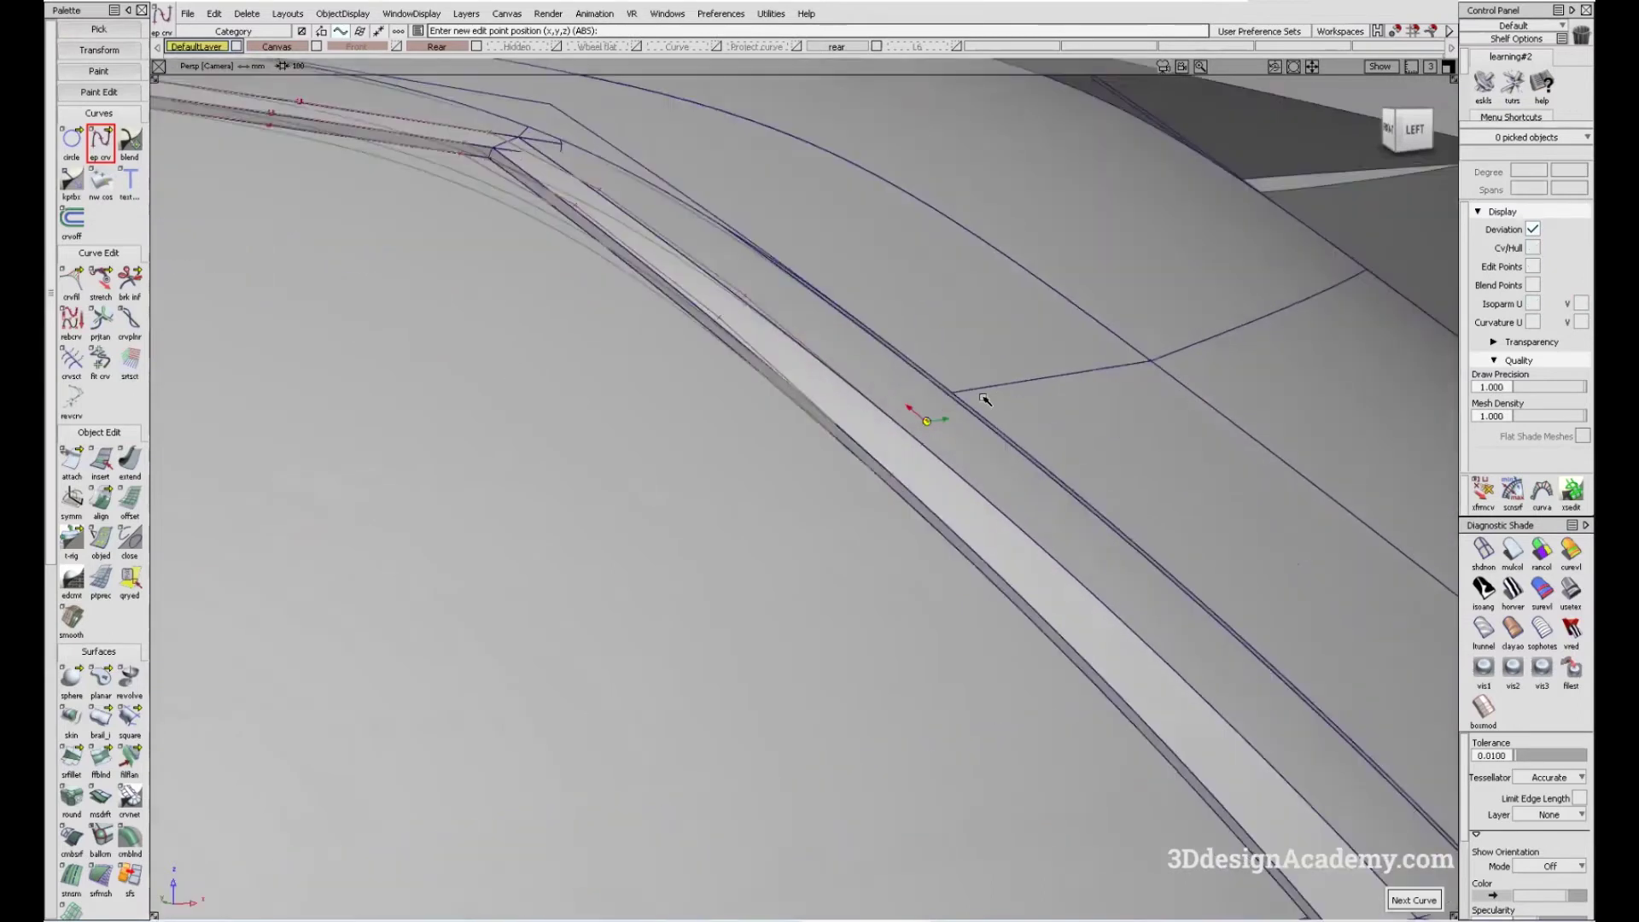
- Configure a surface fillet with Chord construction type and G2 Curvature section for the window trim corner
alt+shift+drag(890, 416, 418, 336)
alt+shift+drag(911, 439, 644, 407)
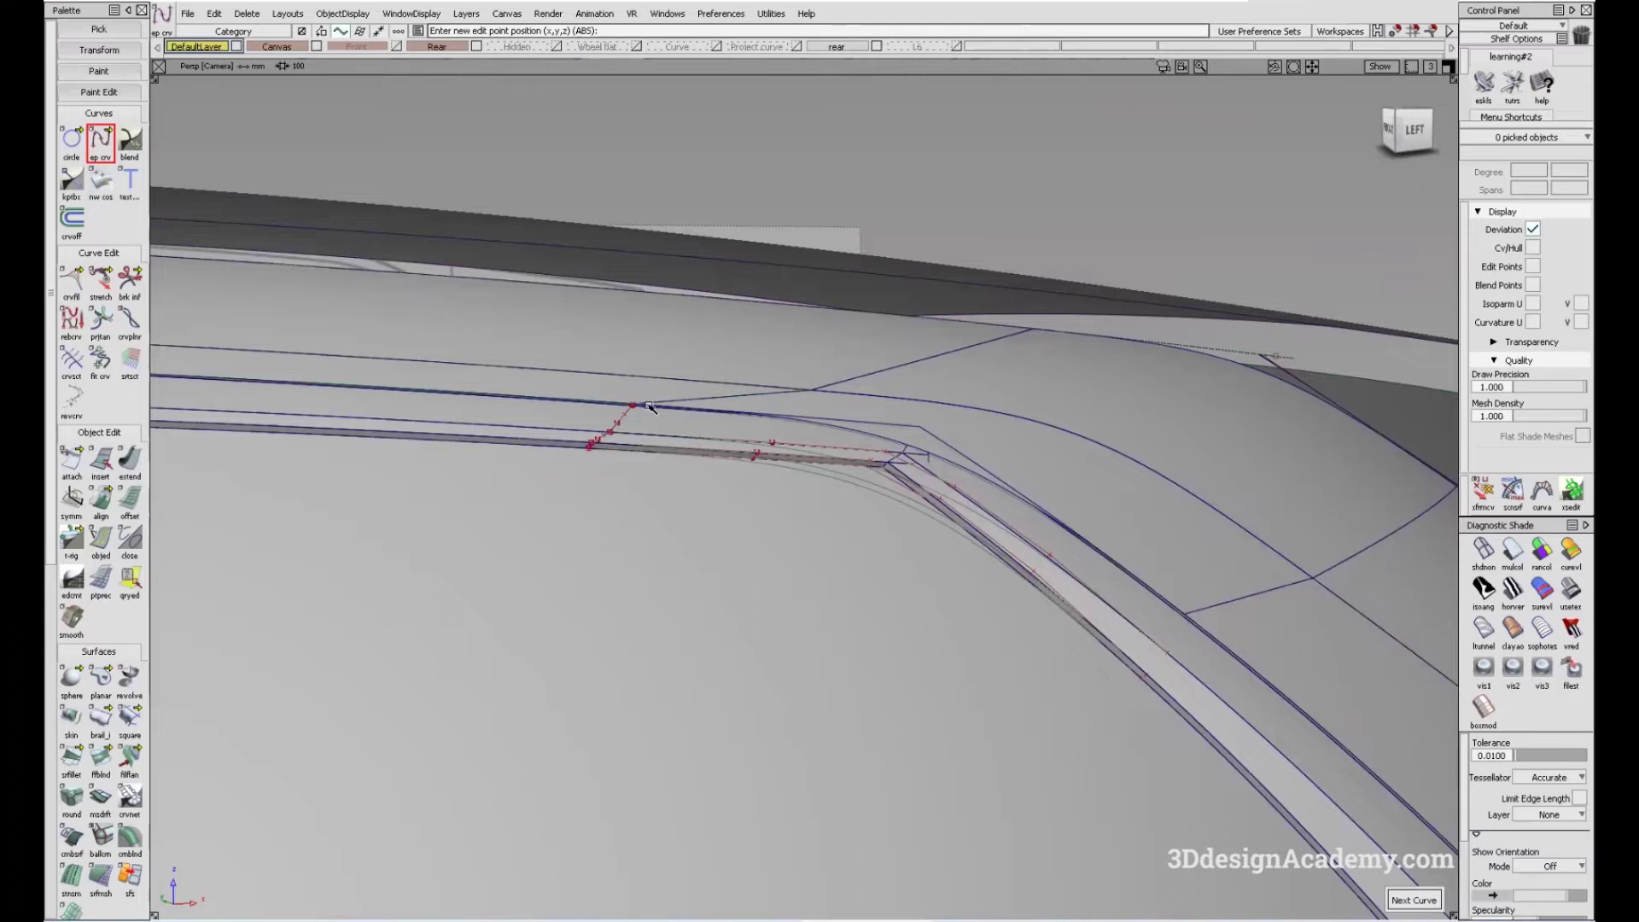
alt+shift+drag(752, 432, 626, 415)
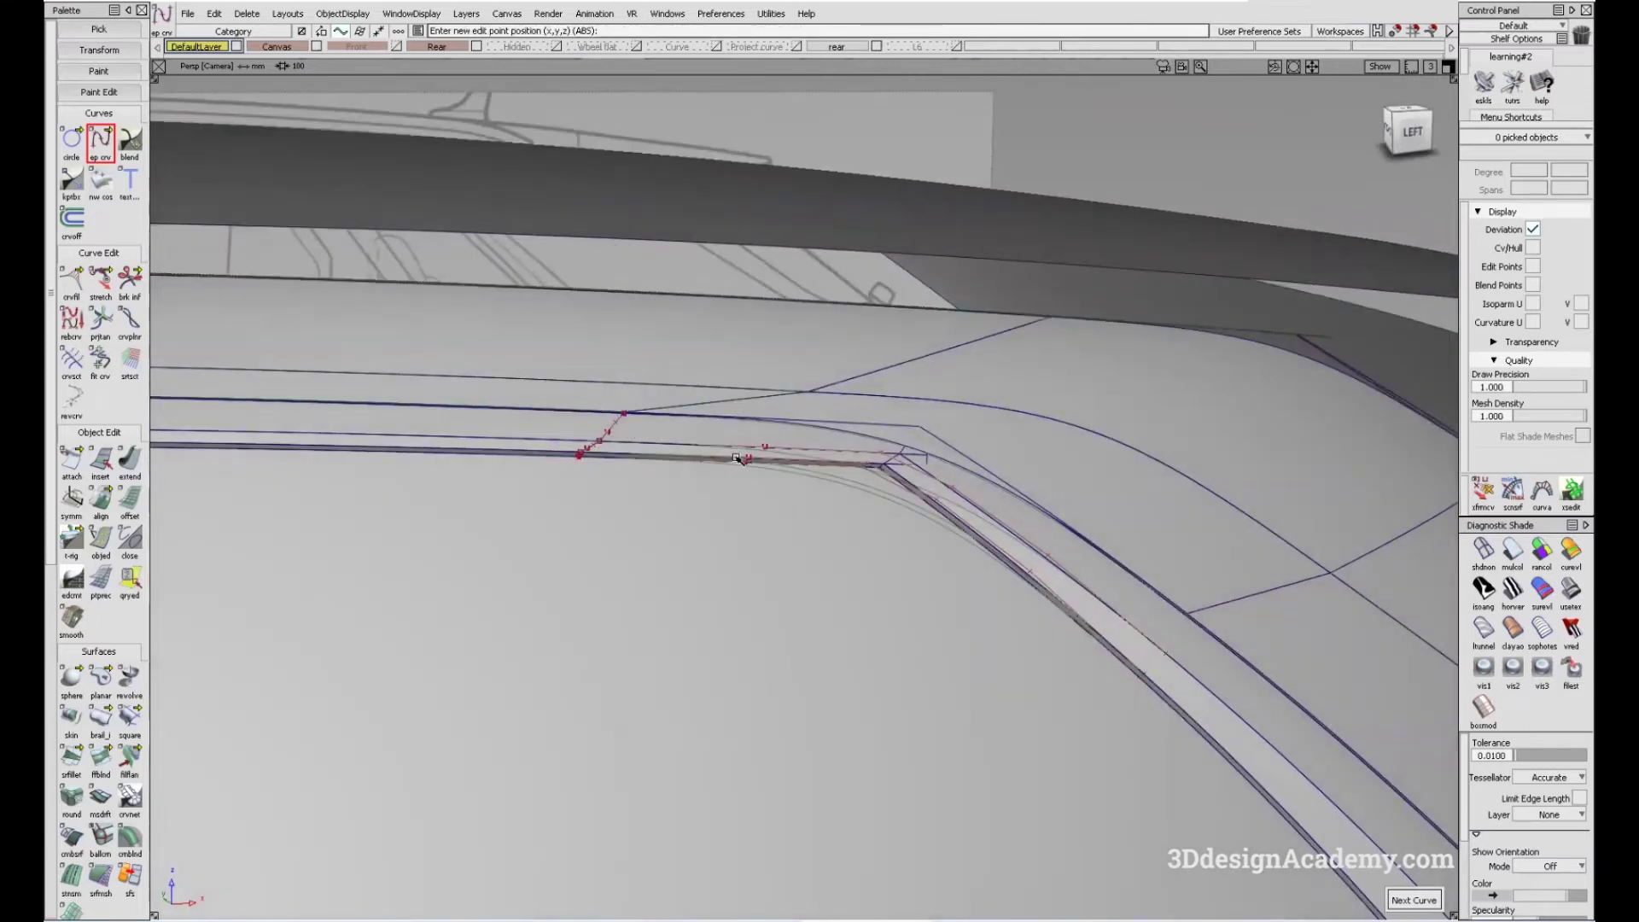
alt+shift+drag(1198, 615, 165, 686)
click(74, 758)
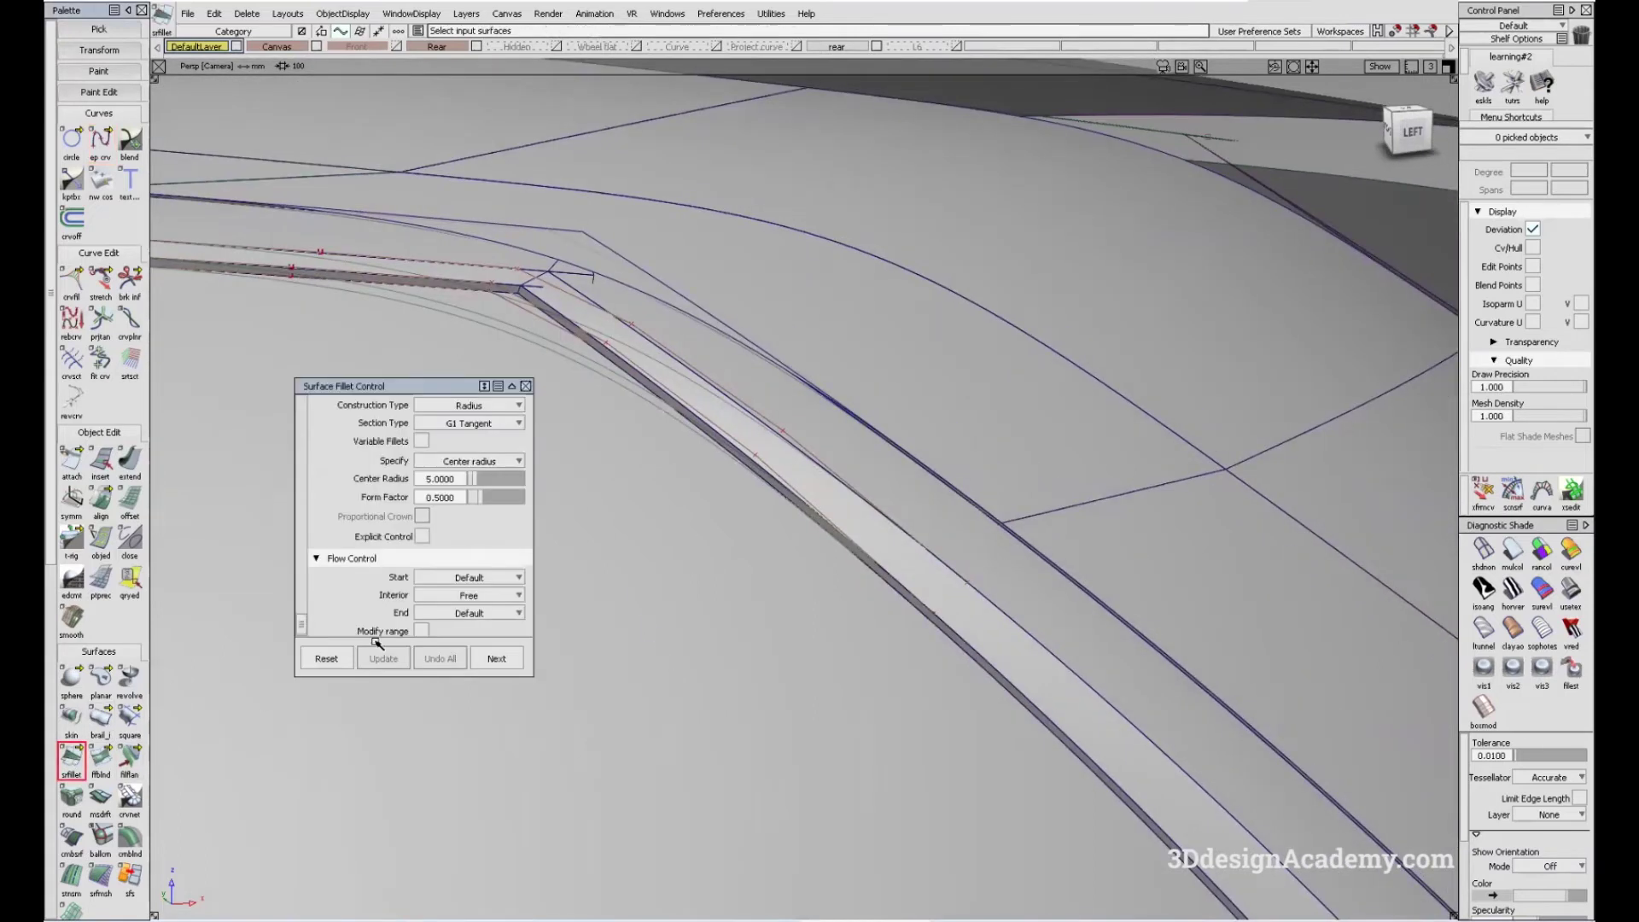
alt+shift+drag(793, 533, 522, 422)
click(492, 425)
click(492, 422)
click(465, 510)
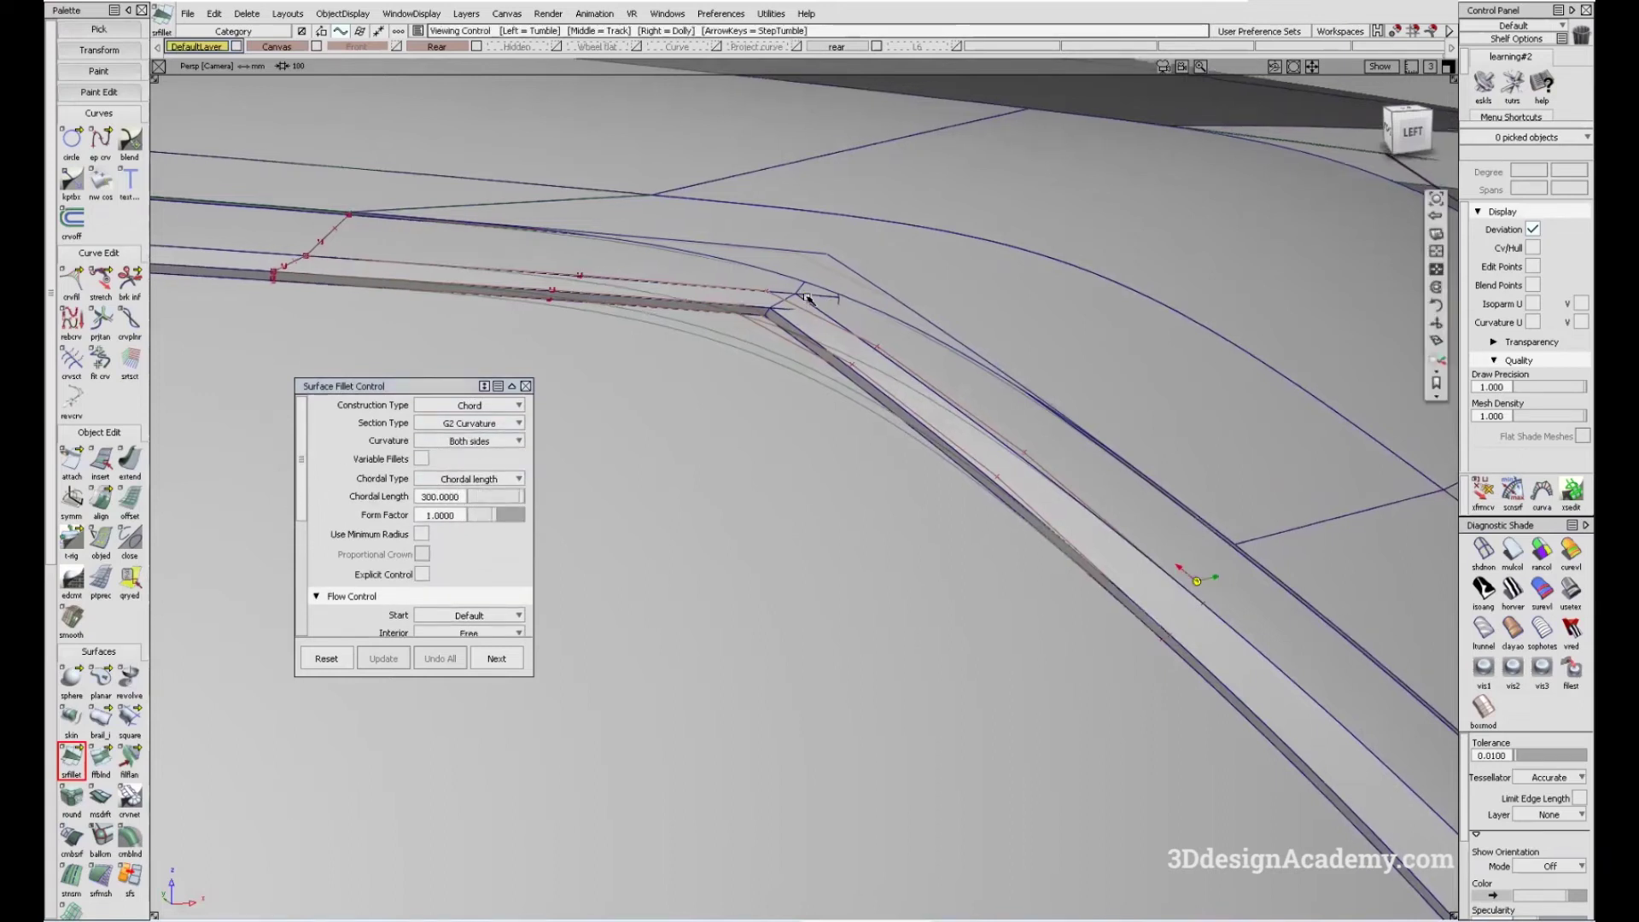
- Try to build a surface fillet between the two trim strips meeting at the window corner
click(868, 328)
click(903, 350)
alt+shift+drag(903, 349, 780, 339)
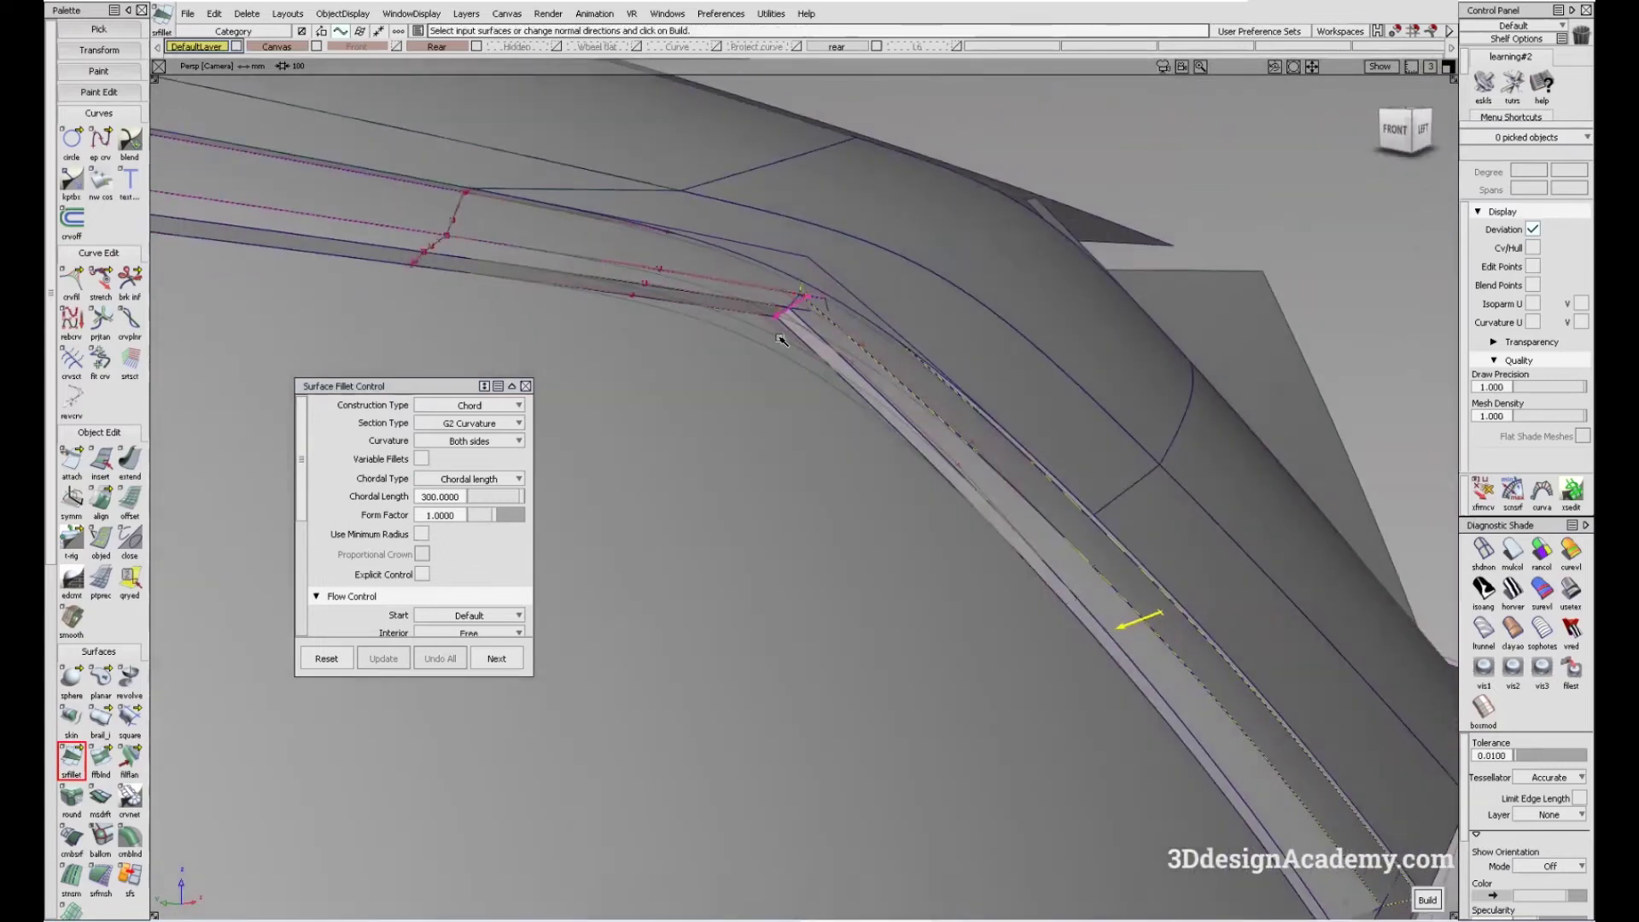
key(Return)
alt+shift+right_drag(796, 450, 834, 583)
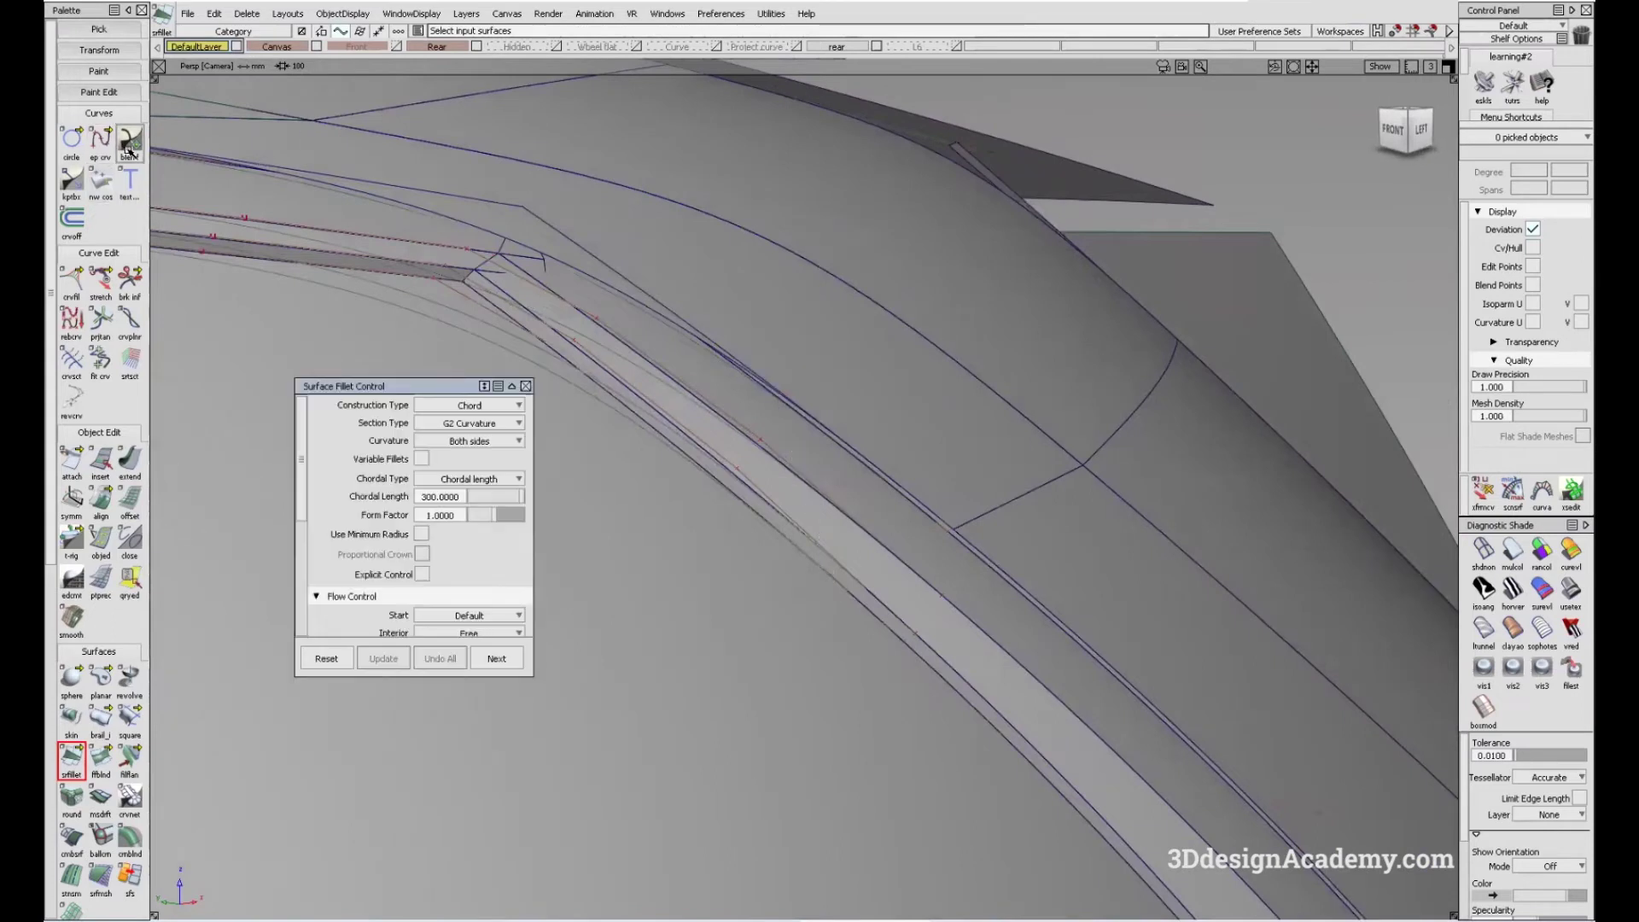
click(72, 277)
alt+shift+right_drag(683, 410, 780, 451)
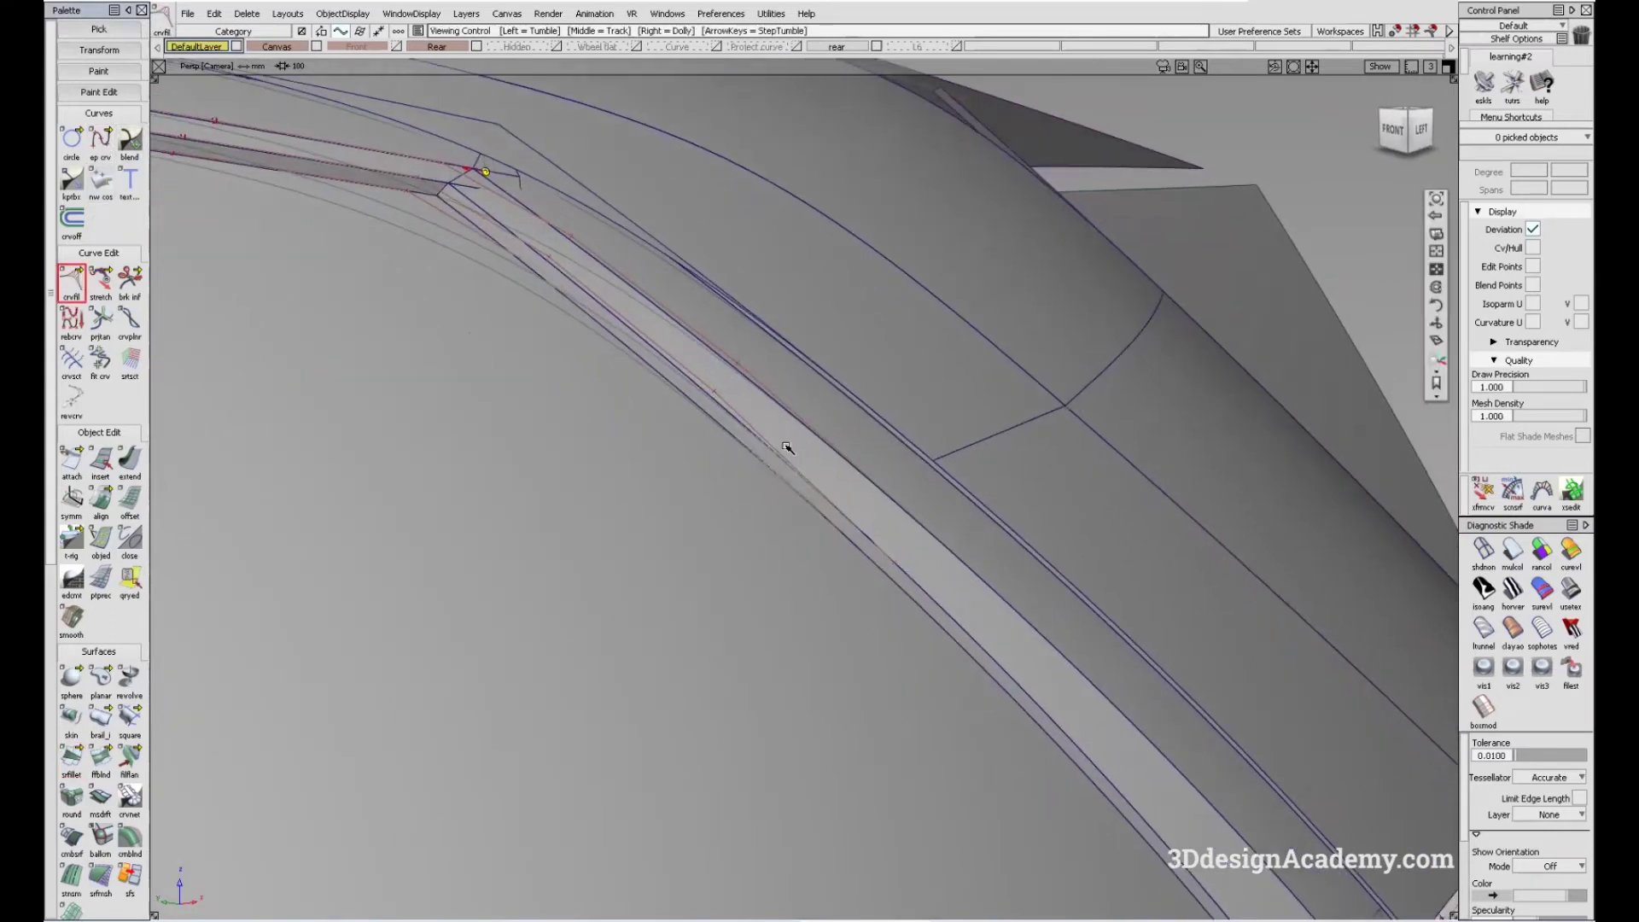
- Draw edit-point curves across the sloping trim strips, connecting the ends of the corner's fillet curves
click(99, 142)
alt+shift+right_drag(878, 629, 916, 626)
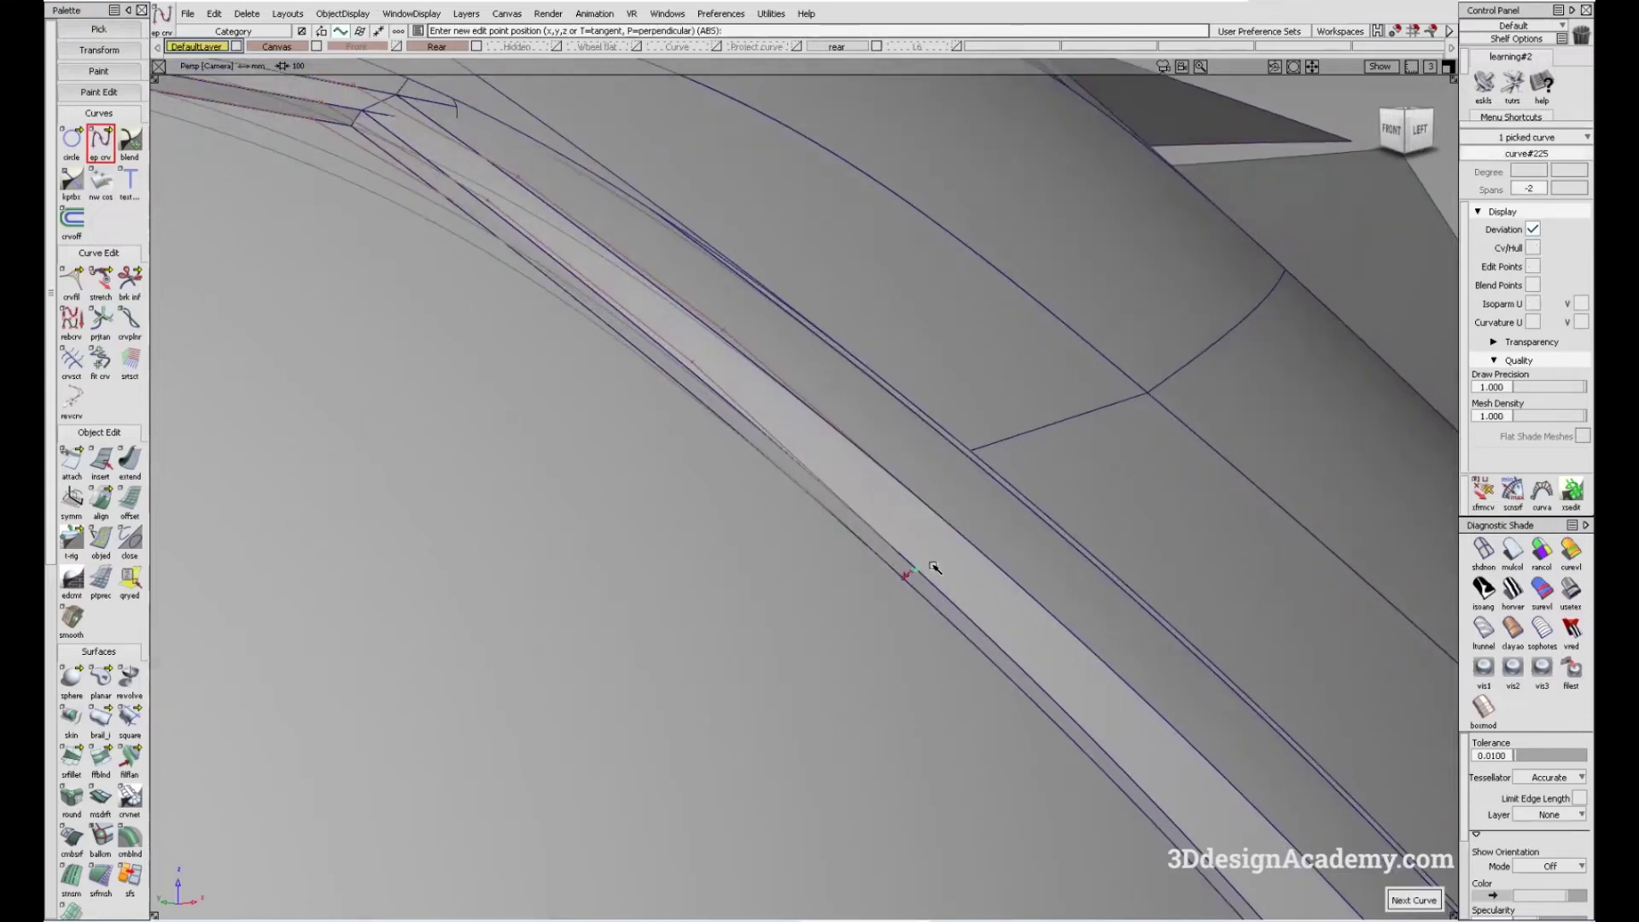
click(960, 521)
click(984, 450)
- Project the cross curves onto the trim strips at the roofline end as curves on surfaces, using the Normal vector
alt+shift+right_drag(984, 450, 969, 435)
alt+shift+drag(927, 455, 980, 373)
scroll(973, 401, up, 3)
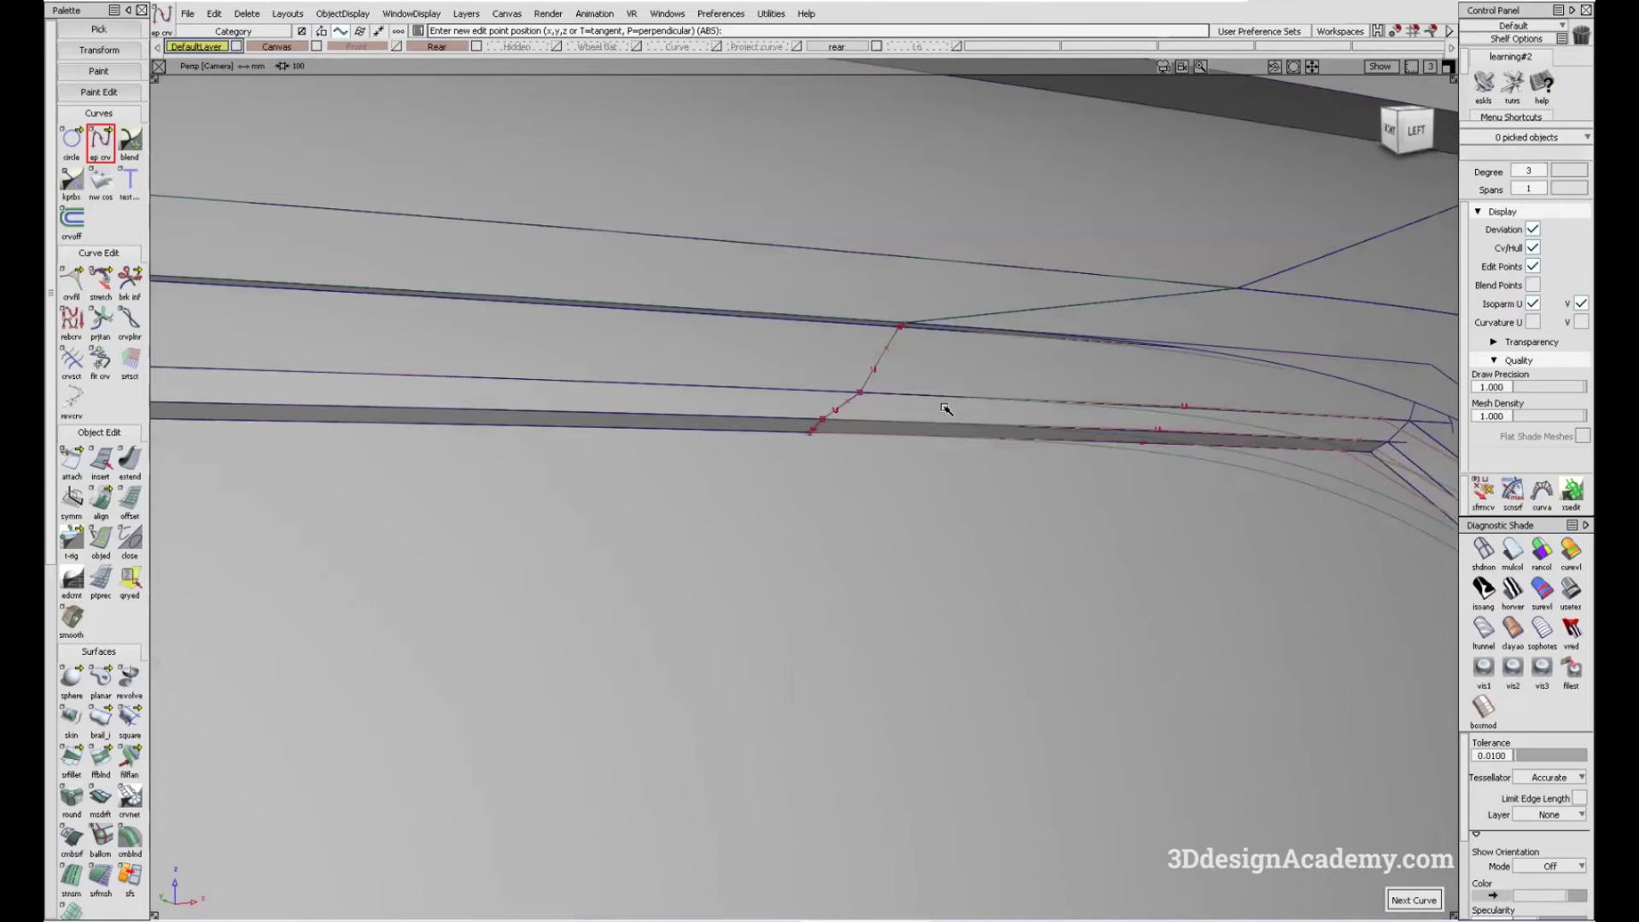
alt+shift+drag(881, 418, 707, 512)
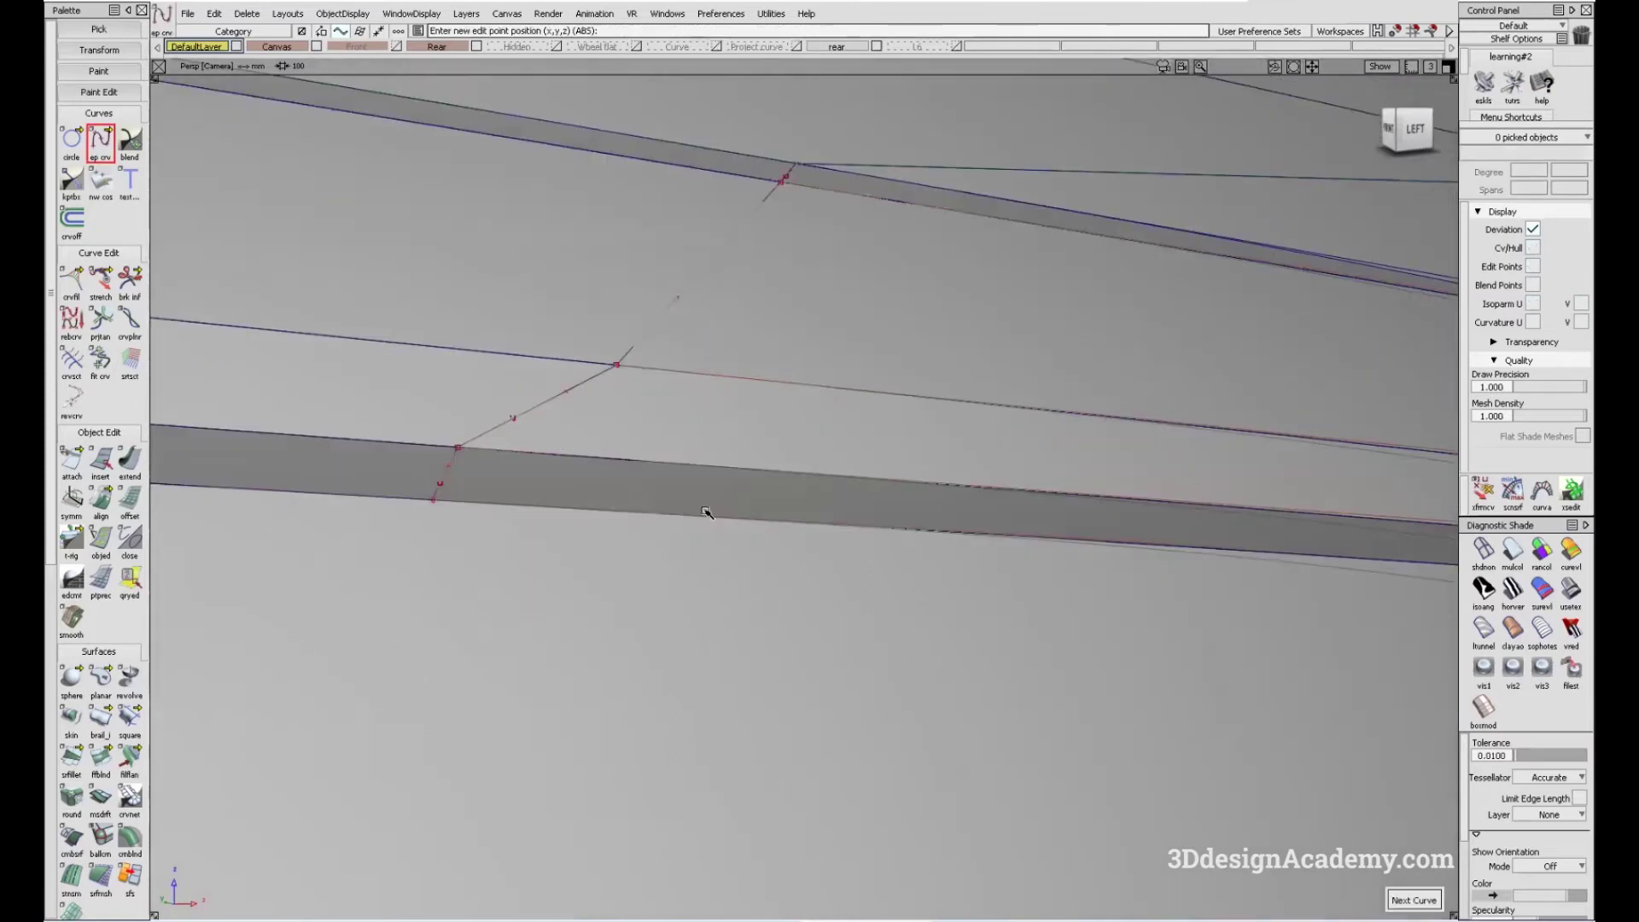
scroll(111, 716, down, 3)
double_click(72, 807)
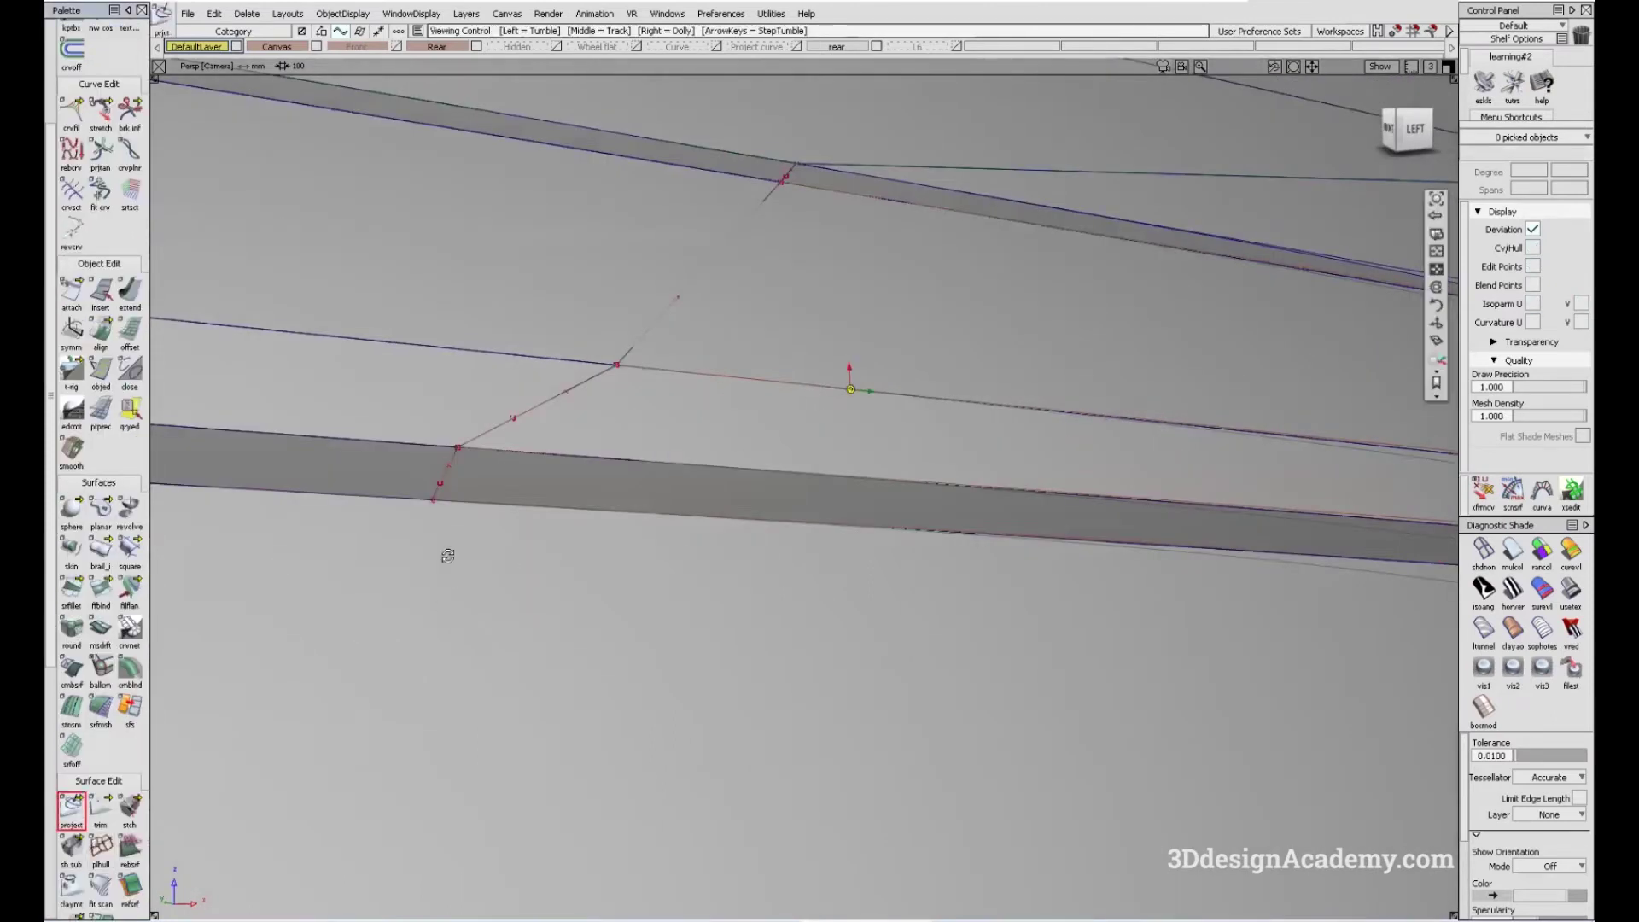
click(427, 375)
drag(426, 385, 395, 532)
click(437, 413)
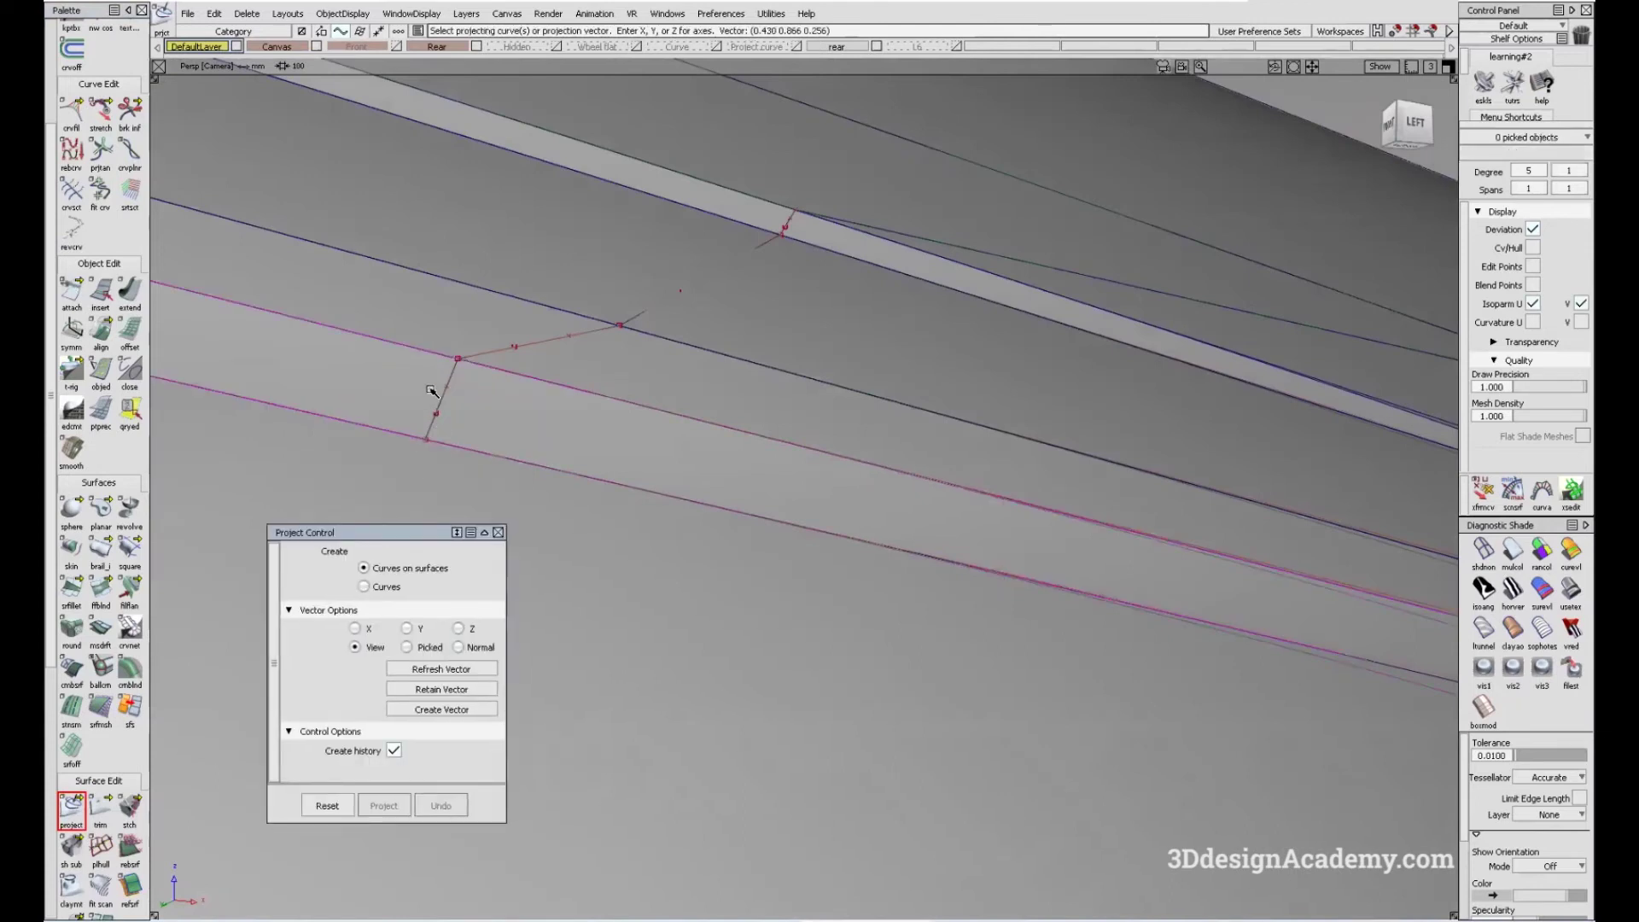
click(465, 648)
alt+shift+drag(604, 402, 631, 400)
click(631, 400)
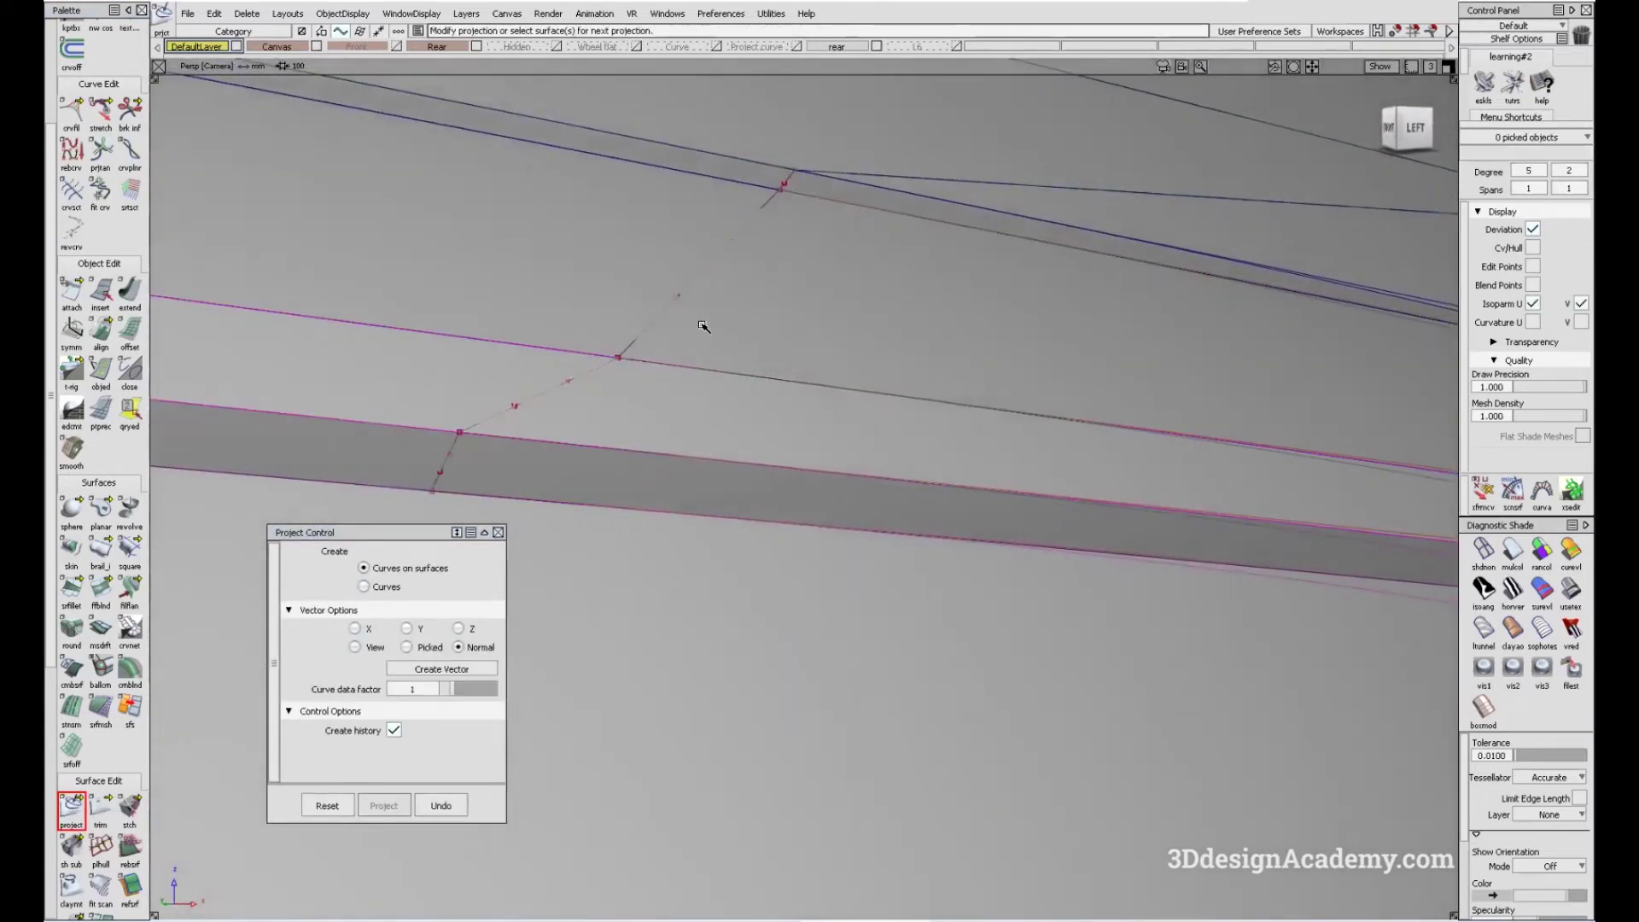
- Project the cross curves onto the trim strips at the sloping pillar end of the corner
alt+shift+drag(710, 315, 986, 646)
click(986, 646)
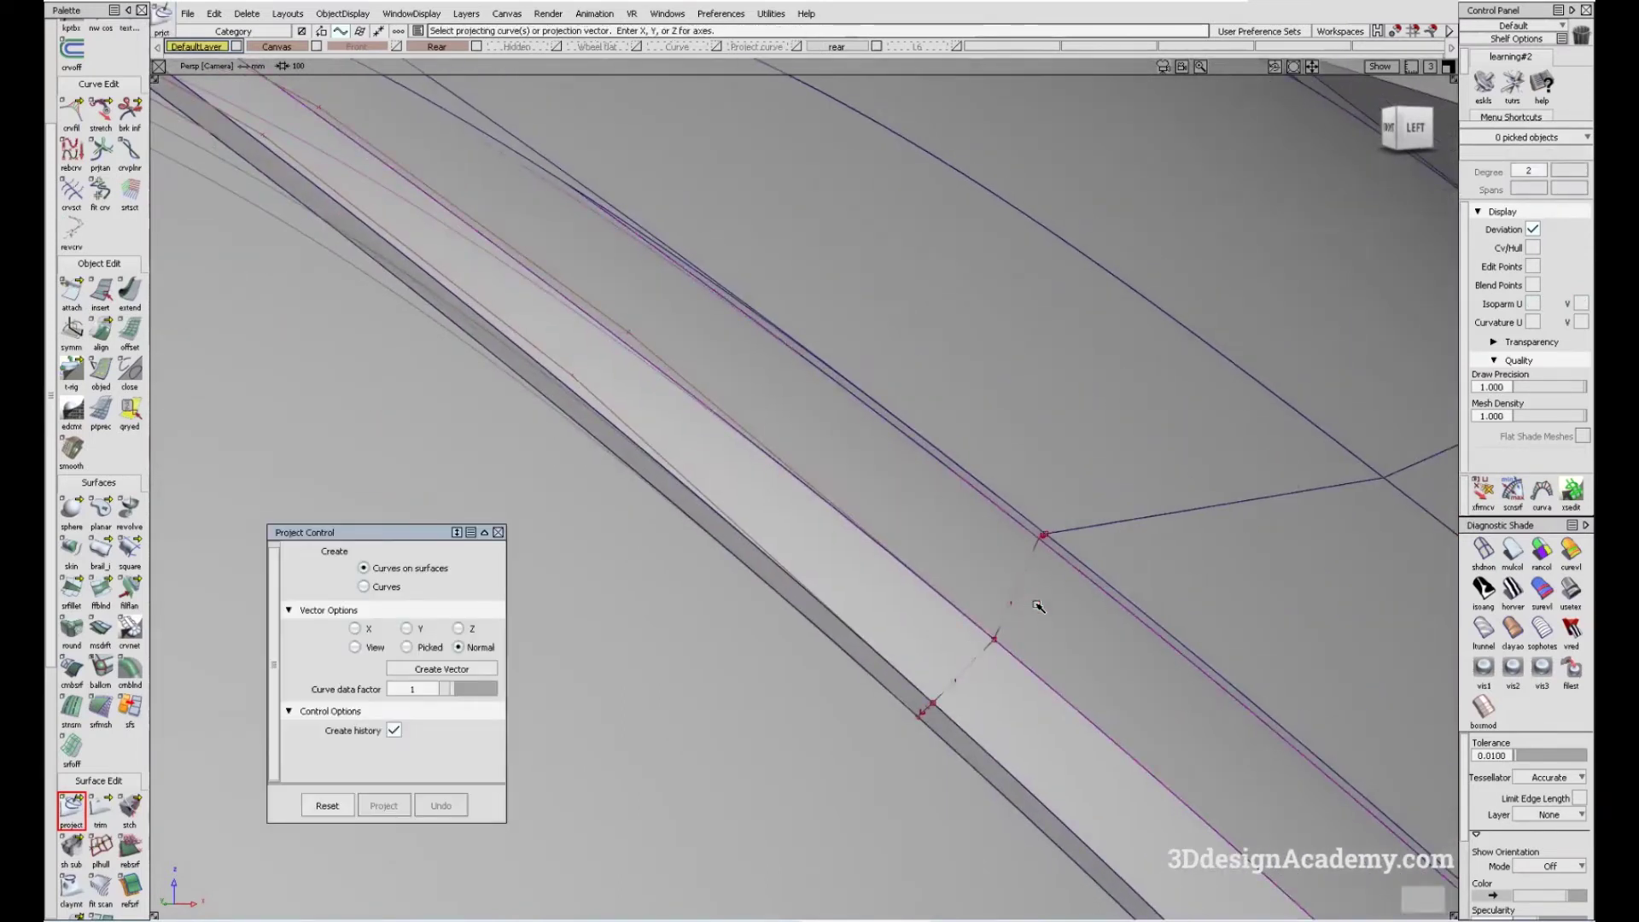
alt+shift+right_drag(950, 732, 1123, 453)
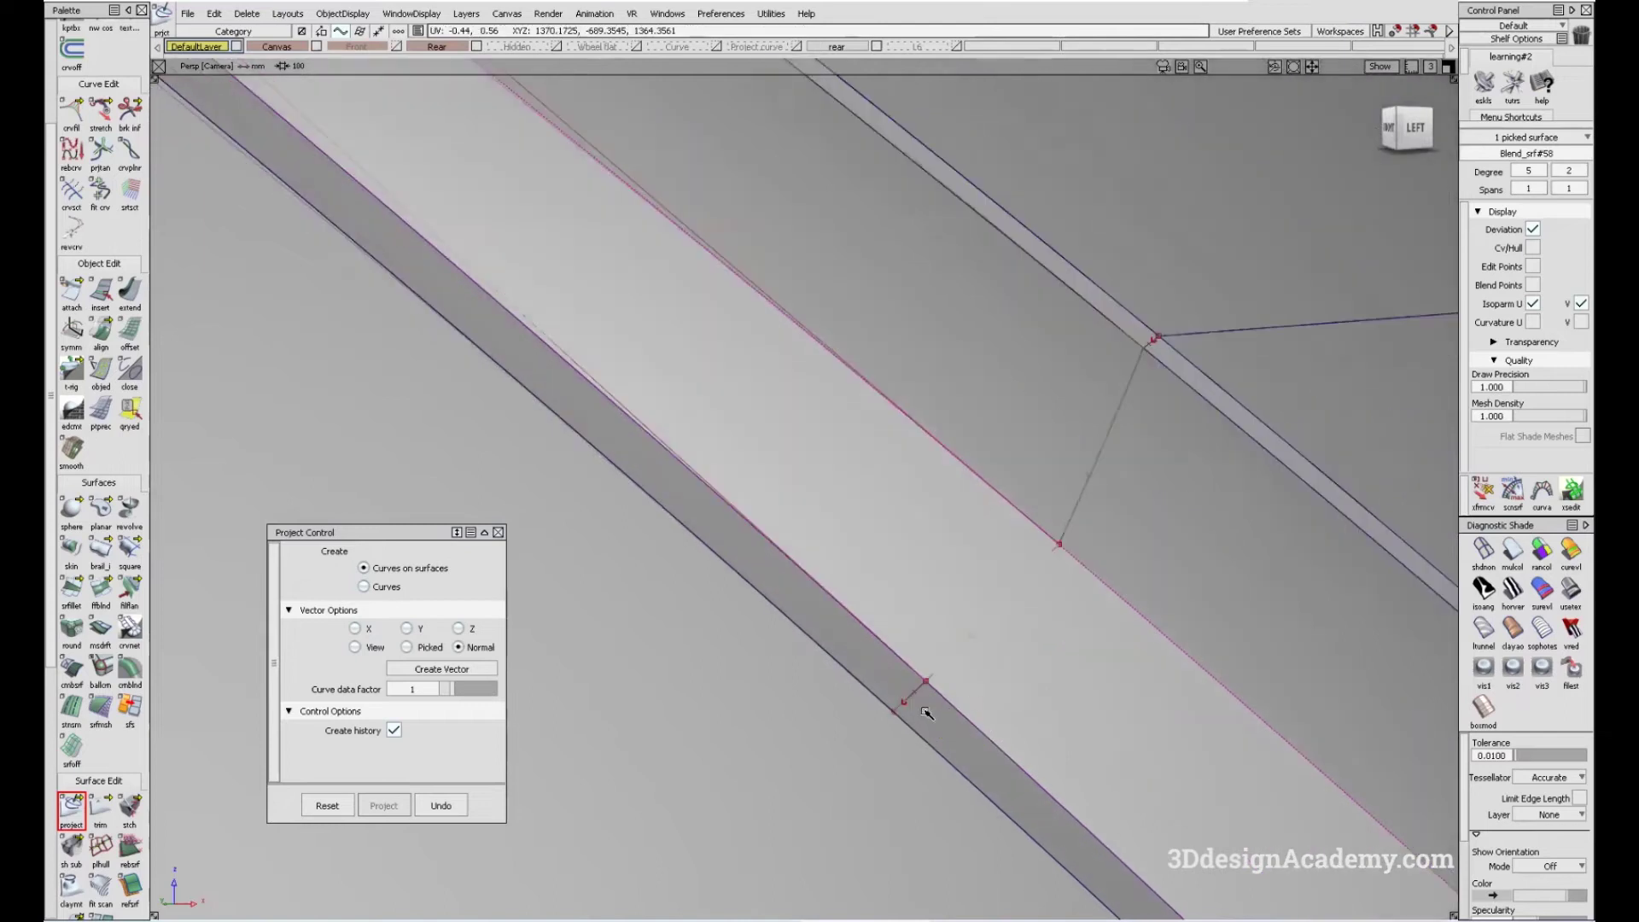
click(1176, 347)
click(970, 447)
- Project the short cross curve onto the narrow outer strip at the roofline end
alt+shift+drag(970, 446, 1018, 370)
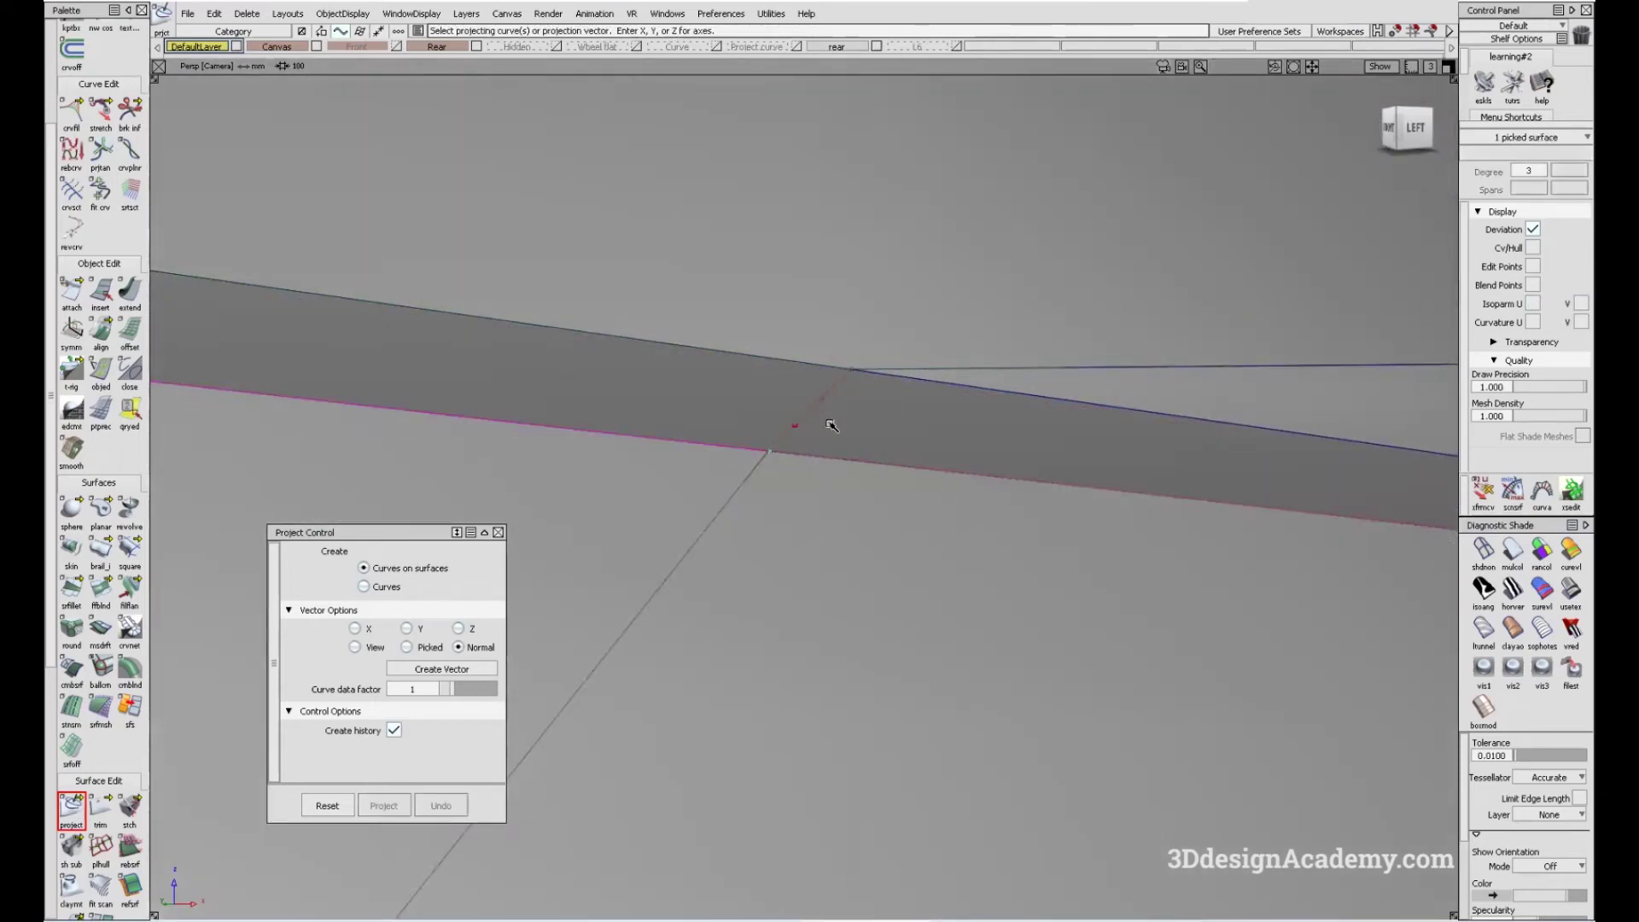
click(717, 468)
alt+shift+drag(717, 468, 772, 475)
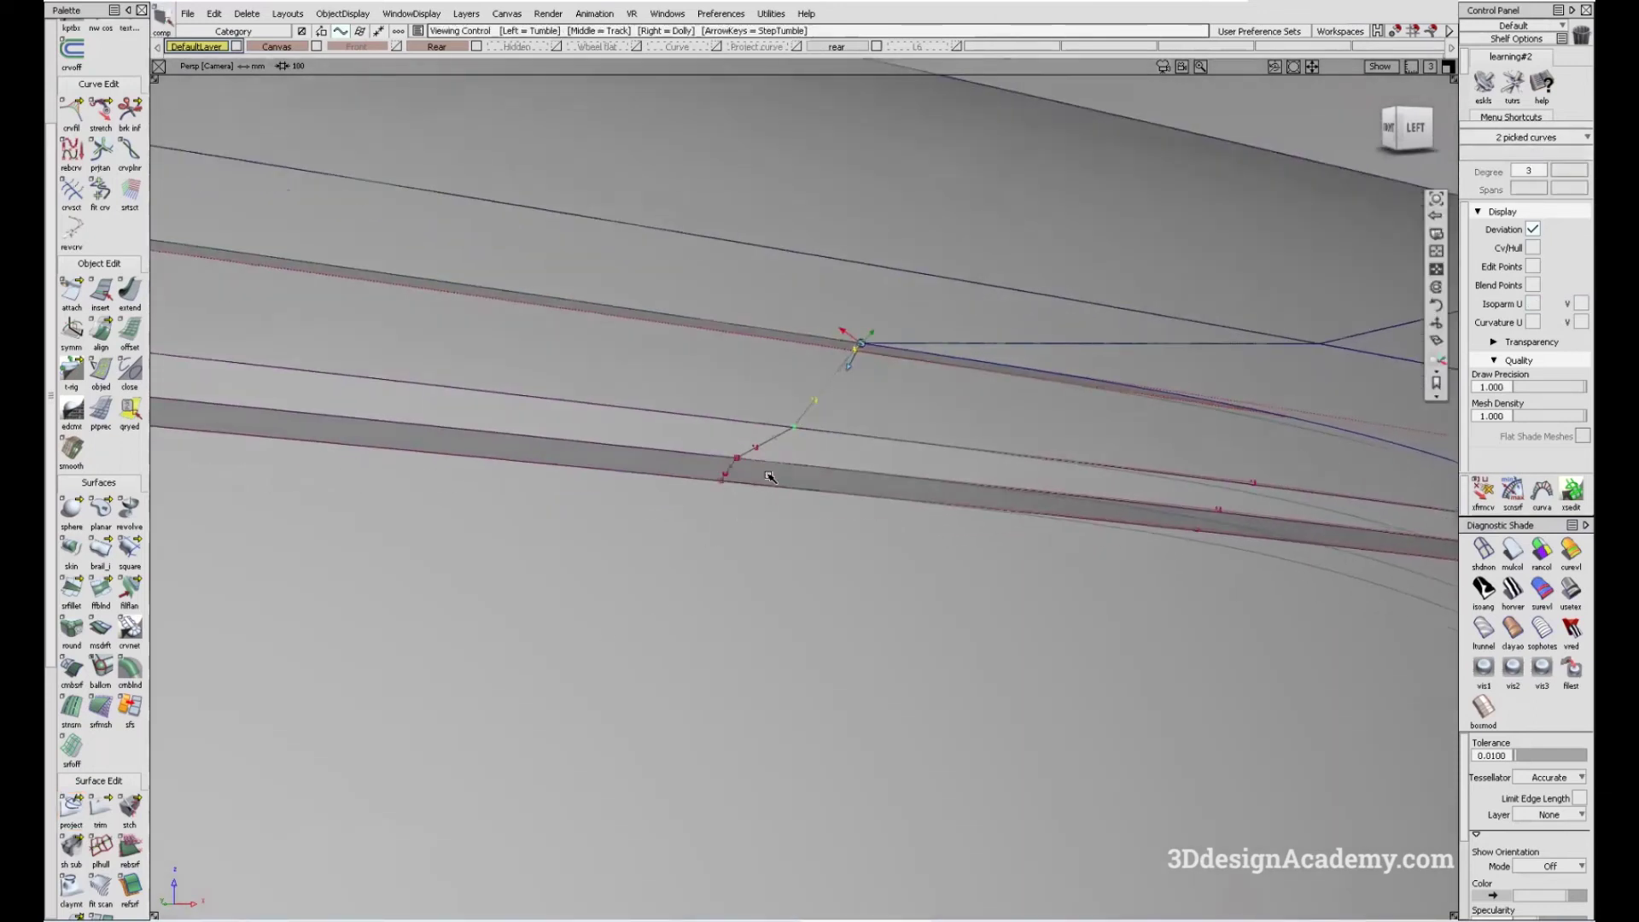
- Remove the projected cross curves at both ends of the corner, leaving the curves on surfaces
alt+shift+drag(958, 447, 870, 487)
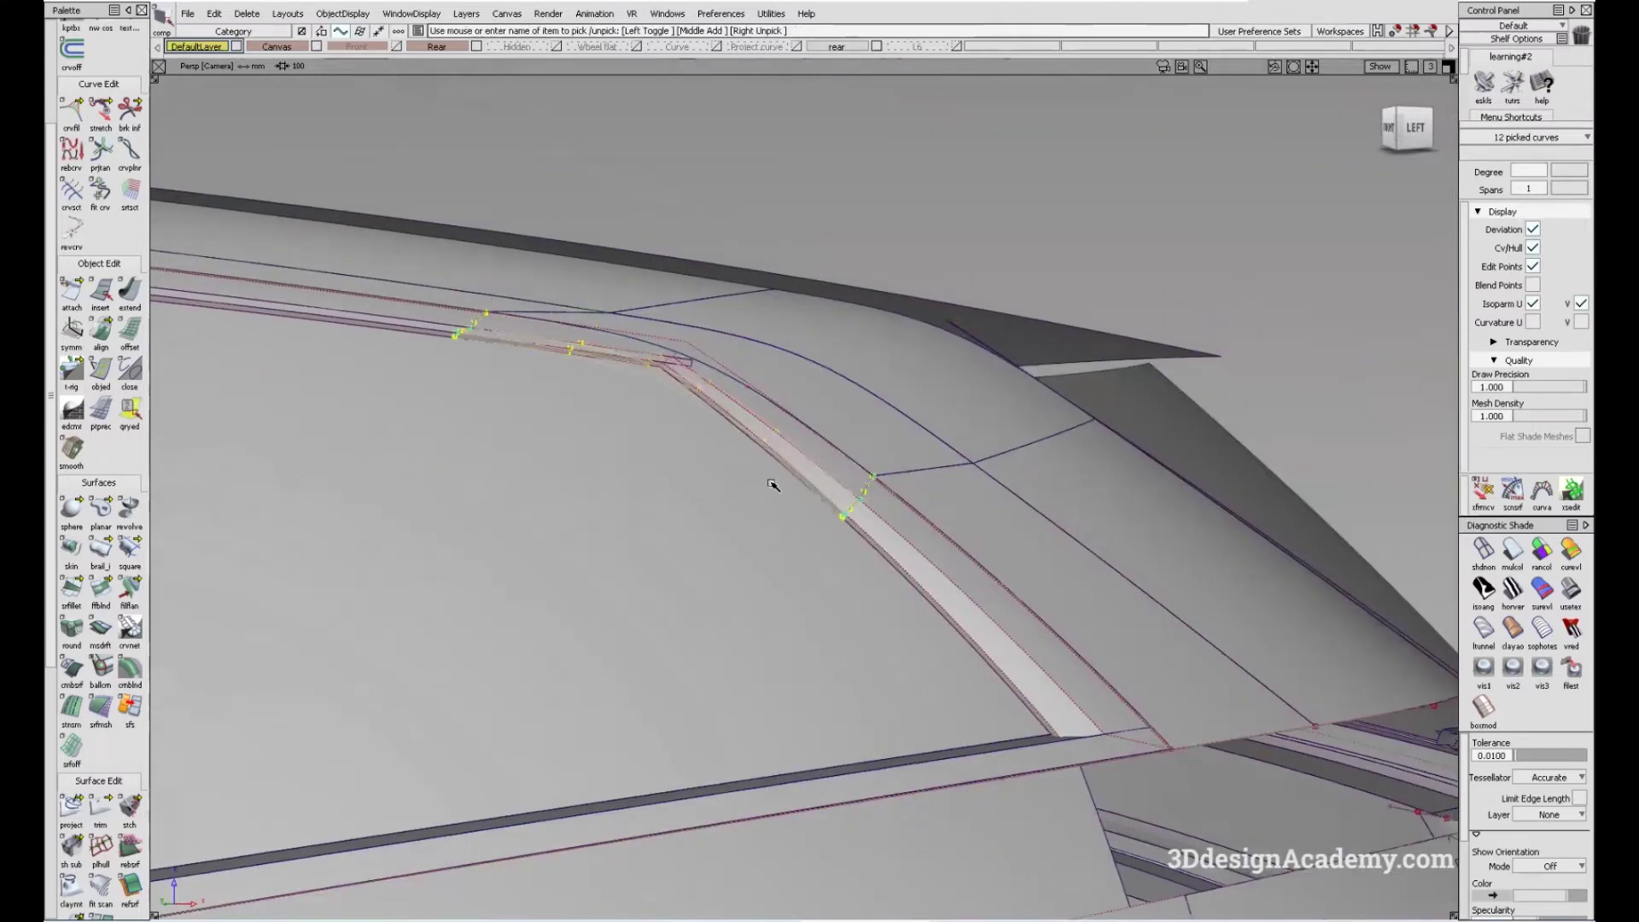
alt+shift+drag(684, 512, 669, 534)
click(659, 504)
alt+shift+drag(485, 346, 811, 432)
- Select the four corner fillet curves and delete their construction history
drag(897, 293, 1063, 543)
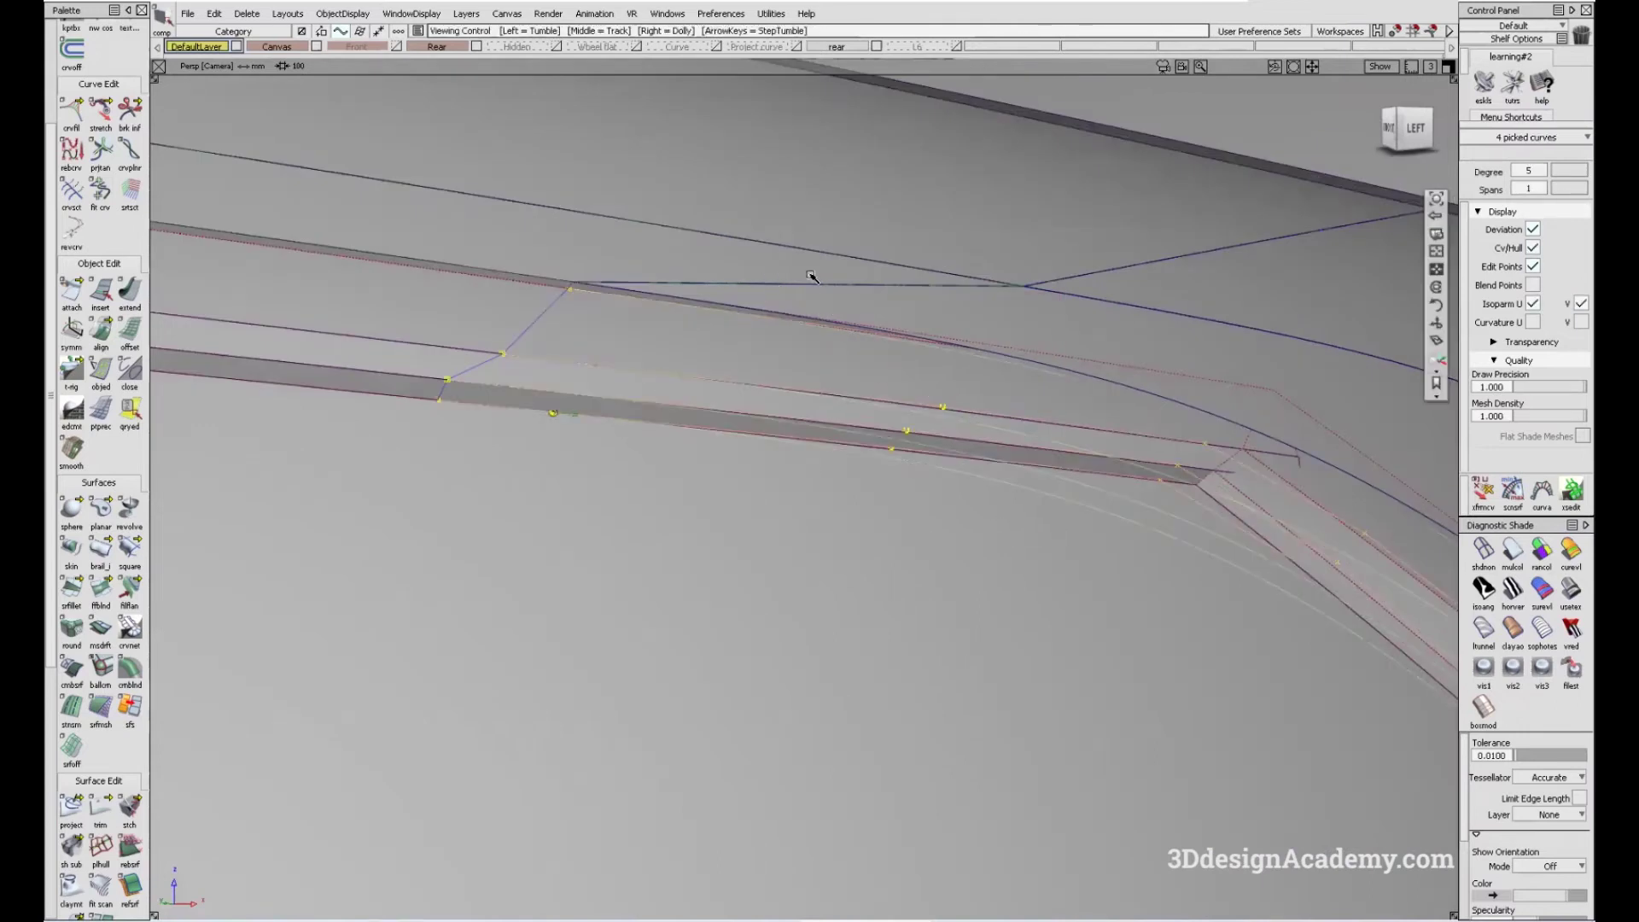
click(247, 14)
click(282, 50)
- Trim away the corner portions of the trim strips between the projected curves at both ends
click(448, 293)
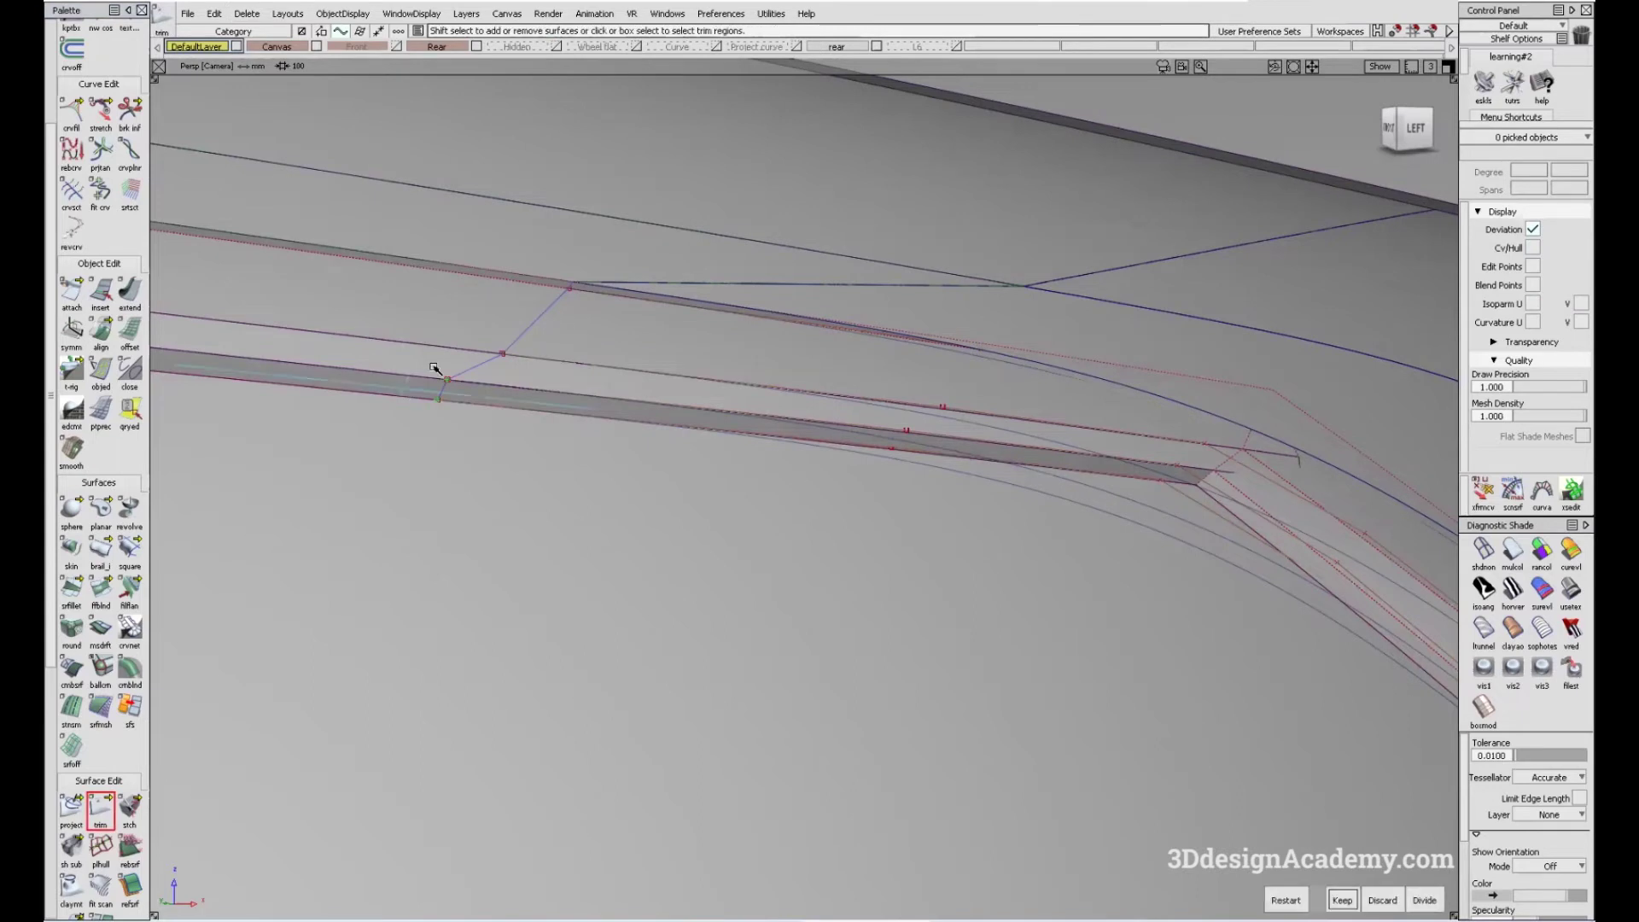
alt+shift+drag(848, 442, 1243, 651)
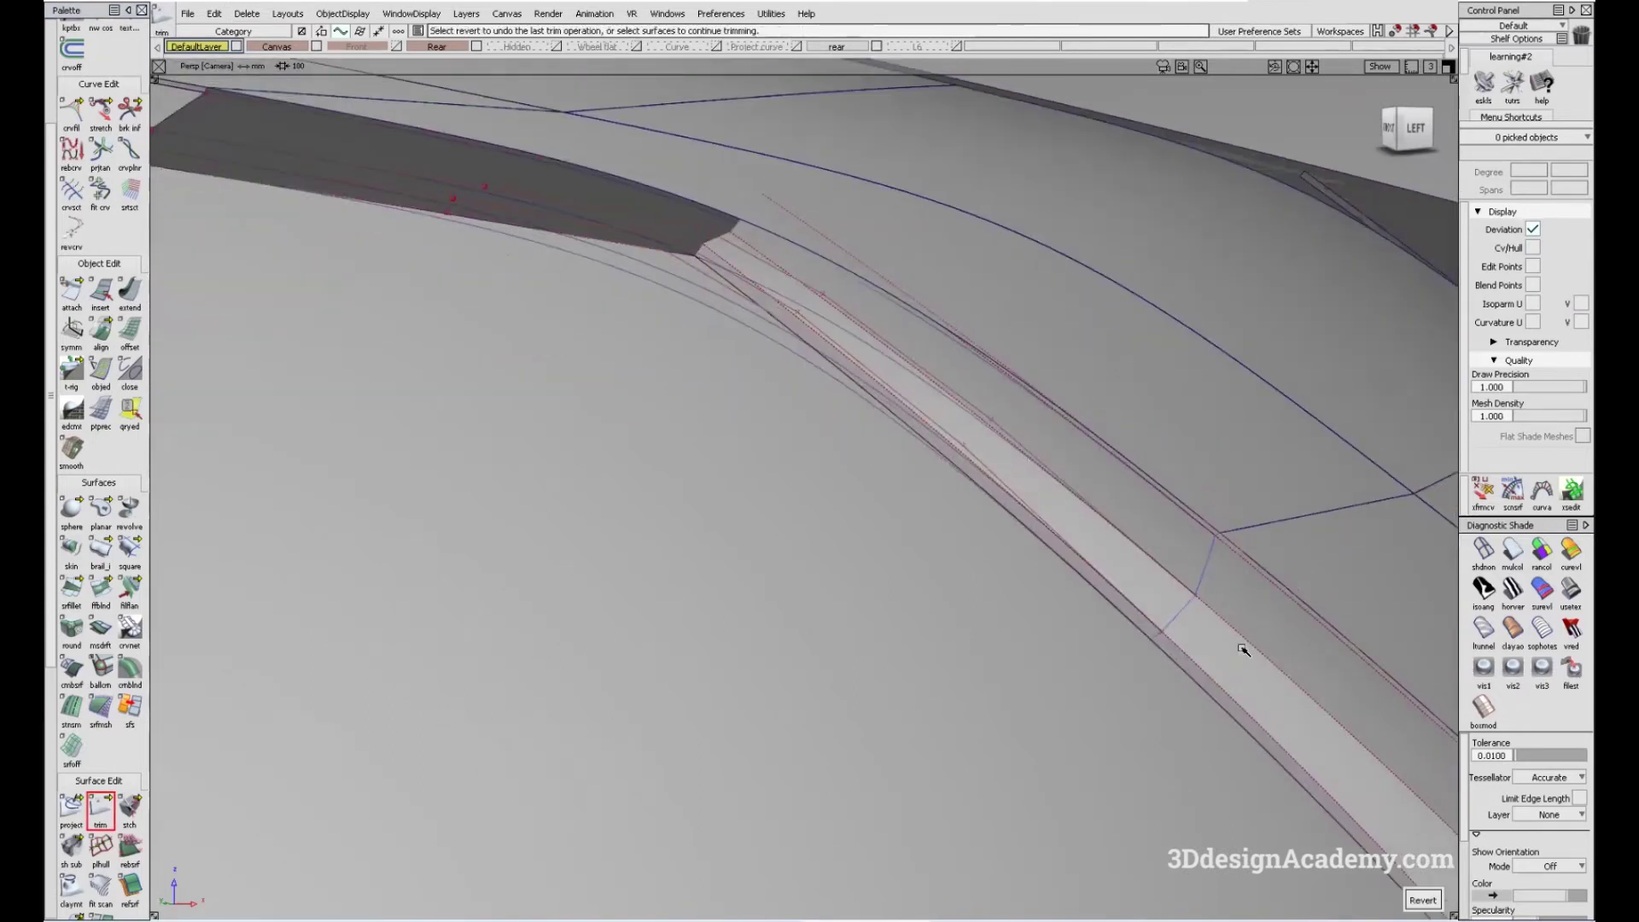
scroll(1176, 646, up, 3)
click(1178, 651)
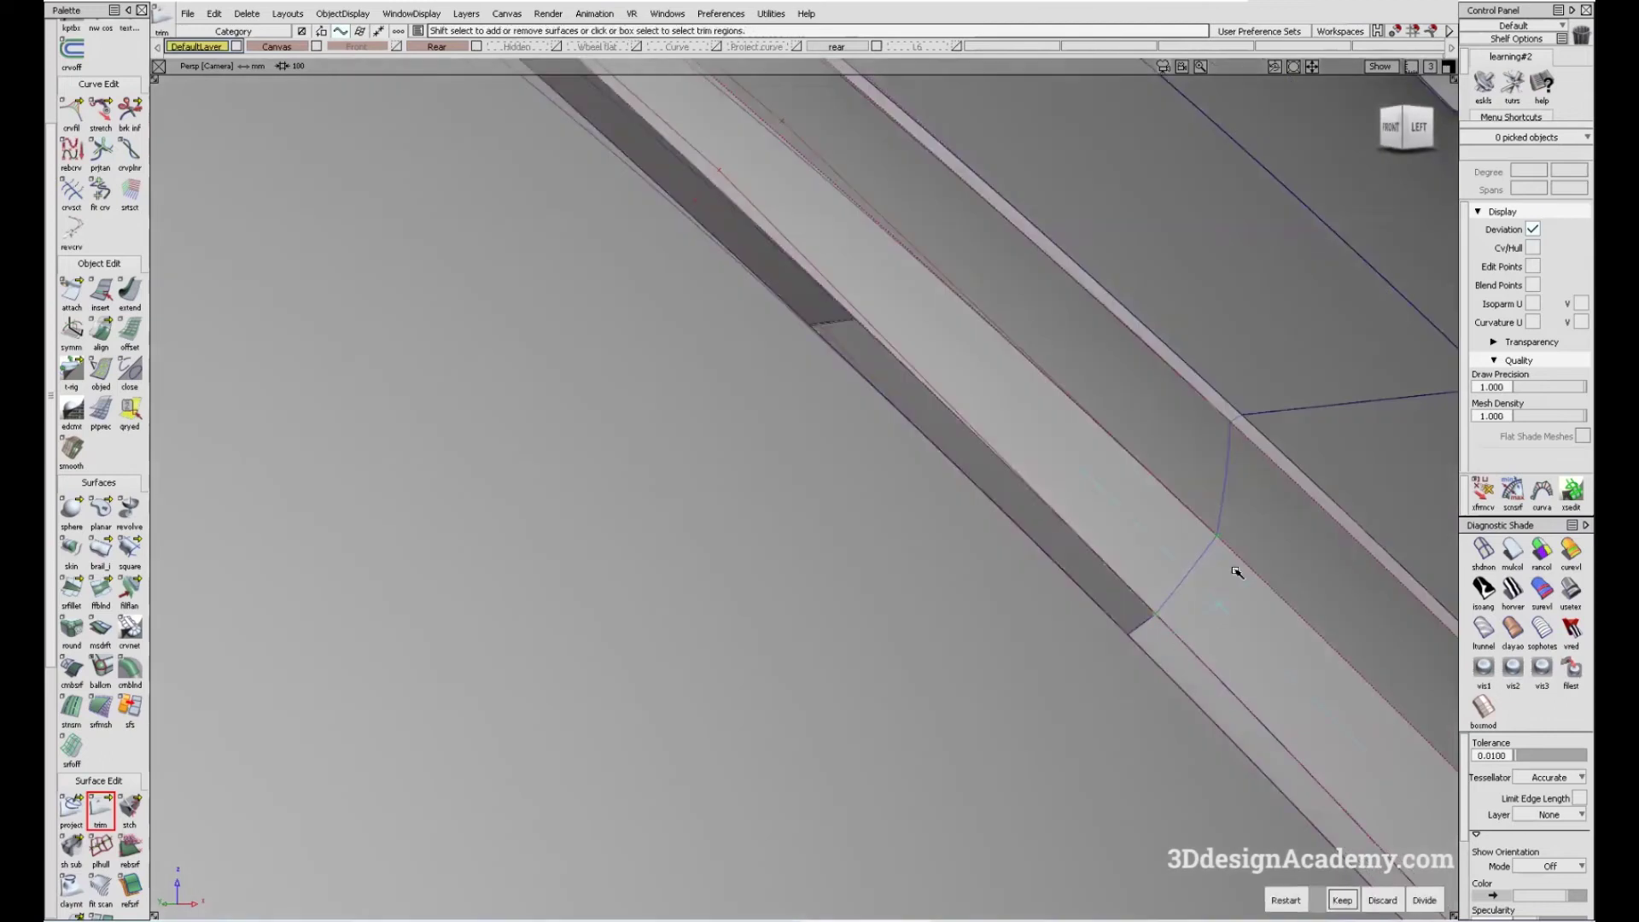
alt+shift+drag(1257, 450, 797, 443)
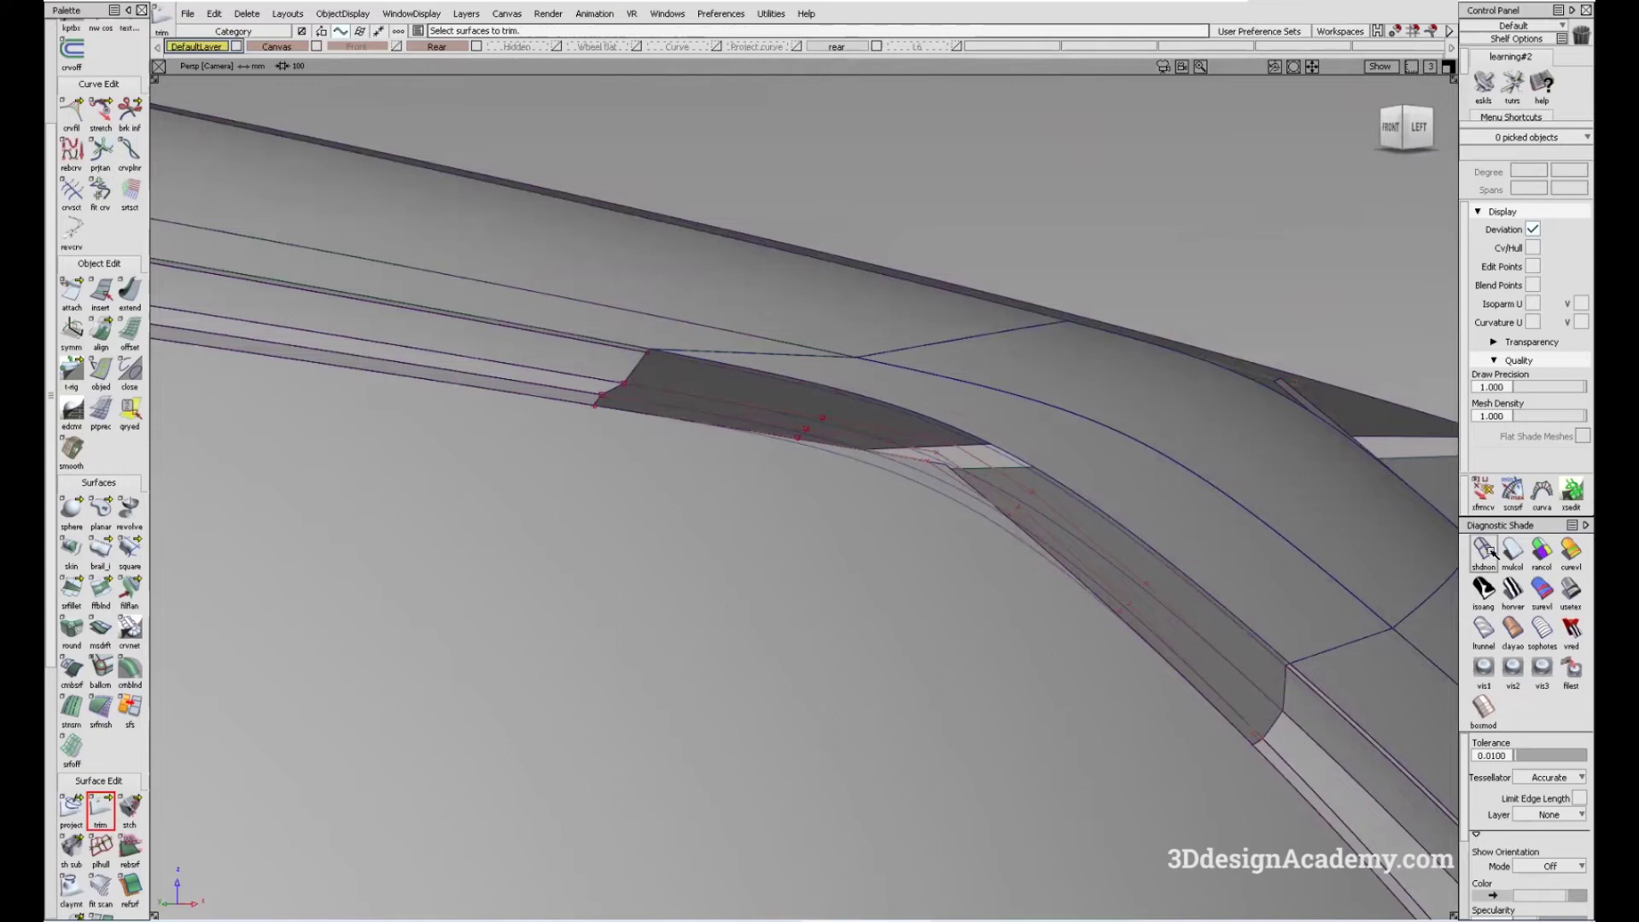
- Switch to wireframe and build a Square surface for the innermost strip, with G2 Curvature ends and Free fillet-curve sides
click(1485, 554)
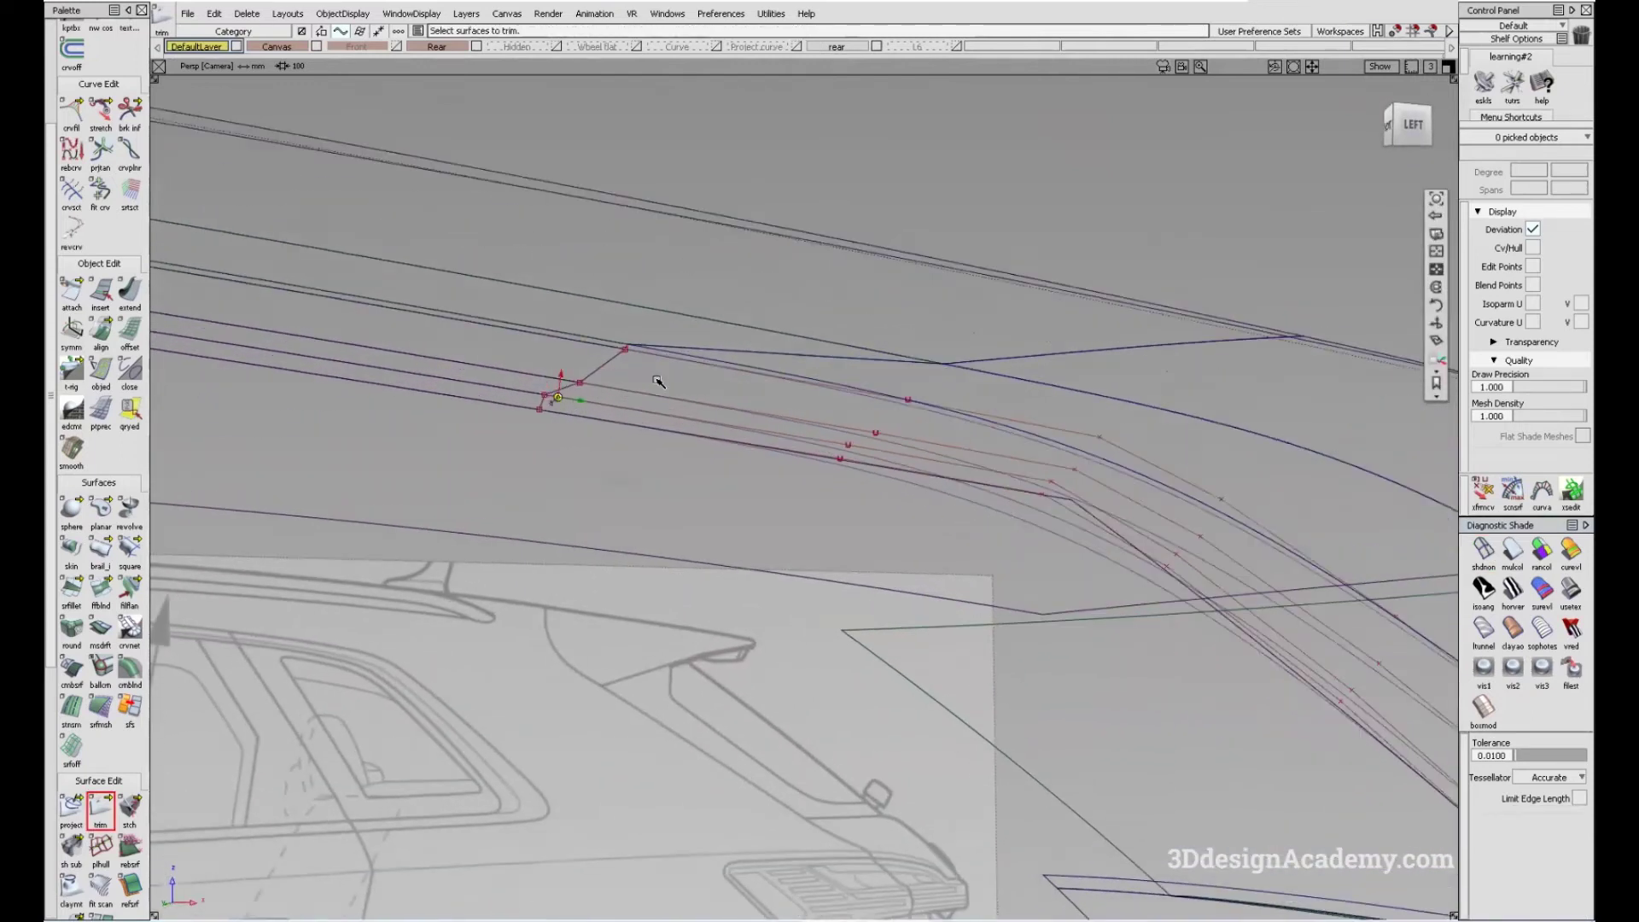
alt+shift+drag(658, 382, 440, 546)
click(132, 549)
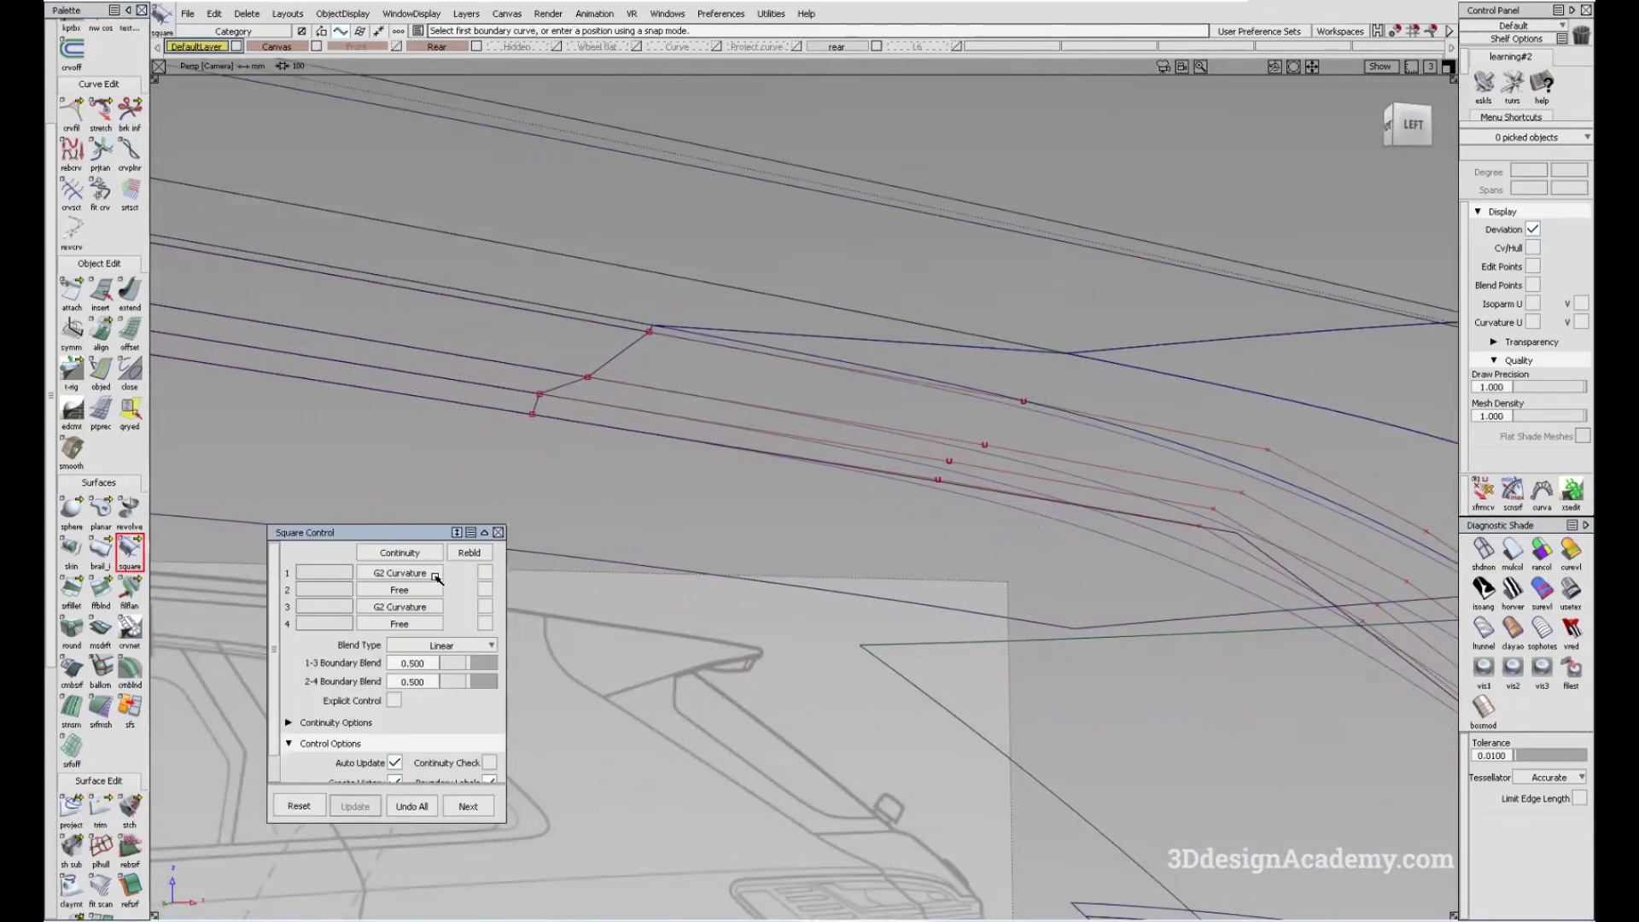
alt+shift+drag(606, 611, 551, 386)
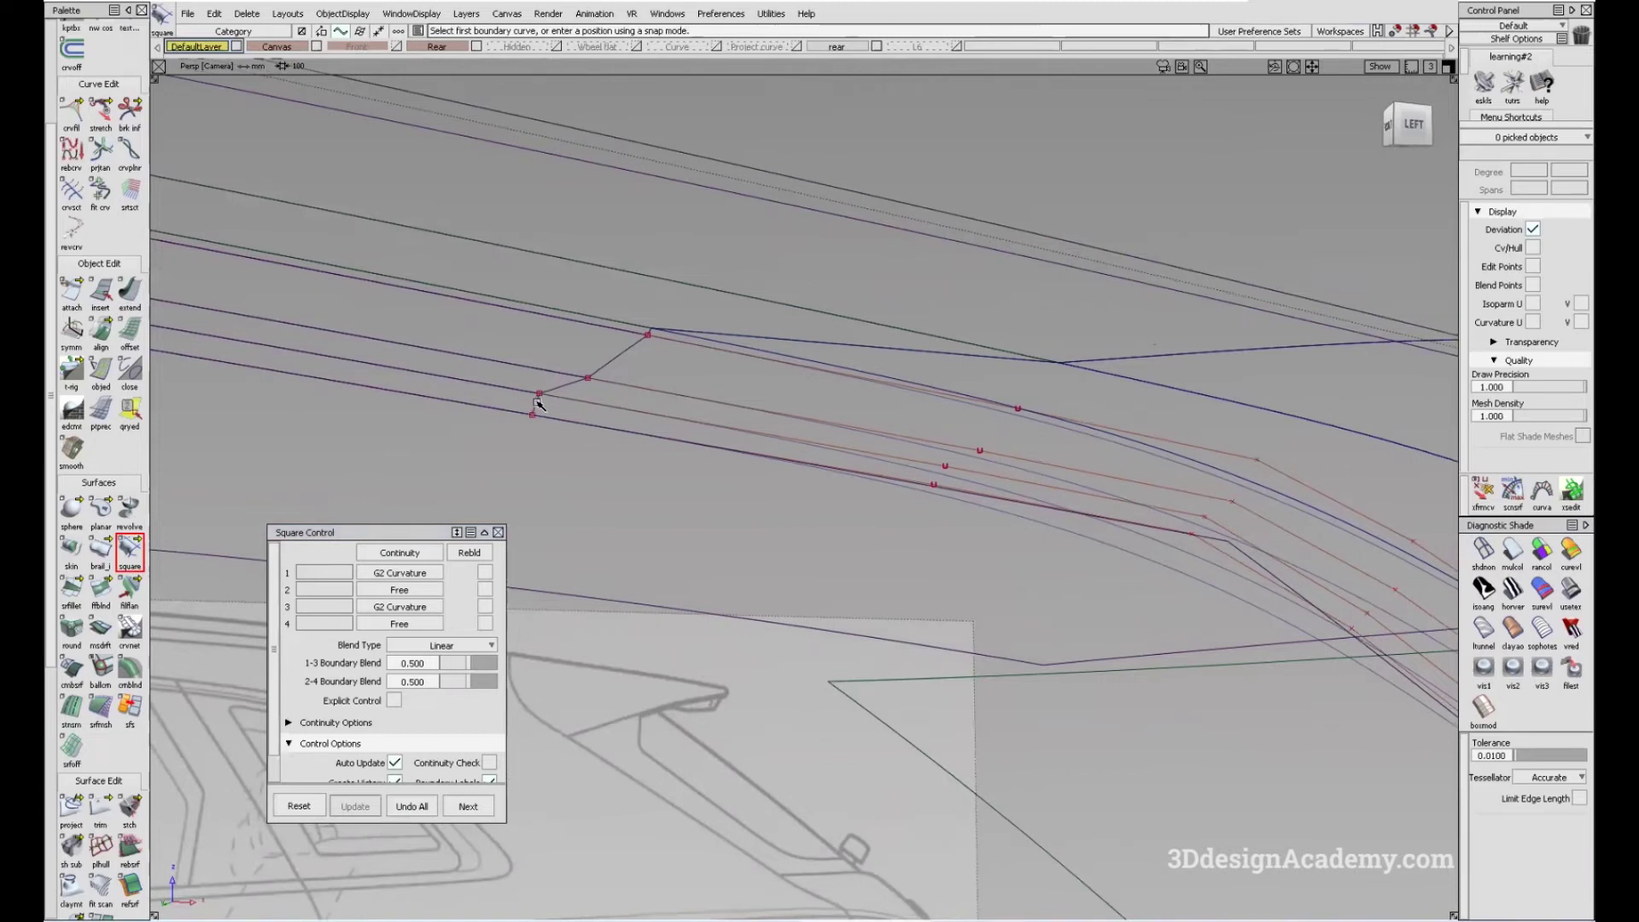
click(668, 418)
click(982, 500)
alt+shift+drag(982, 499, 890, 498)
click(935, 607)
- Build a Square surface for the wide strip from Blend_srf#62, fillet#37, Blend_srf#59 and fillet#36, with G2 Curvature at both ends
click(578, 392)
mouse_move(578, 392)
alt+shift+mouse_down()
mouse_move(555, 384)
mouse_move(575, 390)
alt+shift+mouse_up()
click(649, 386)
click(675, 461)
alt+shift+drag(675, 461, 995, 611)
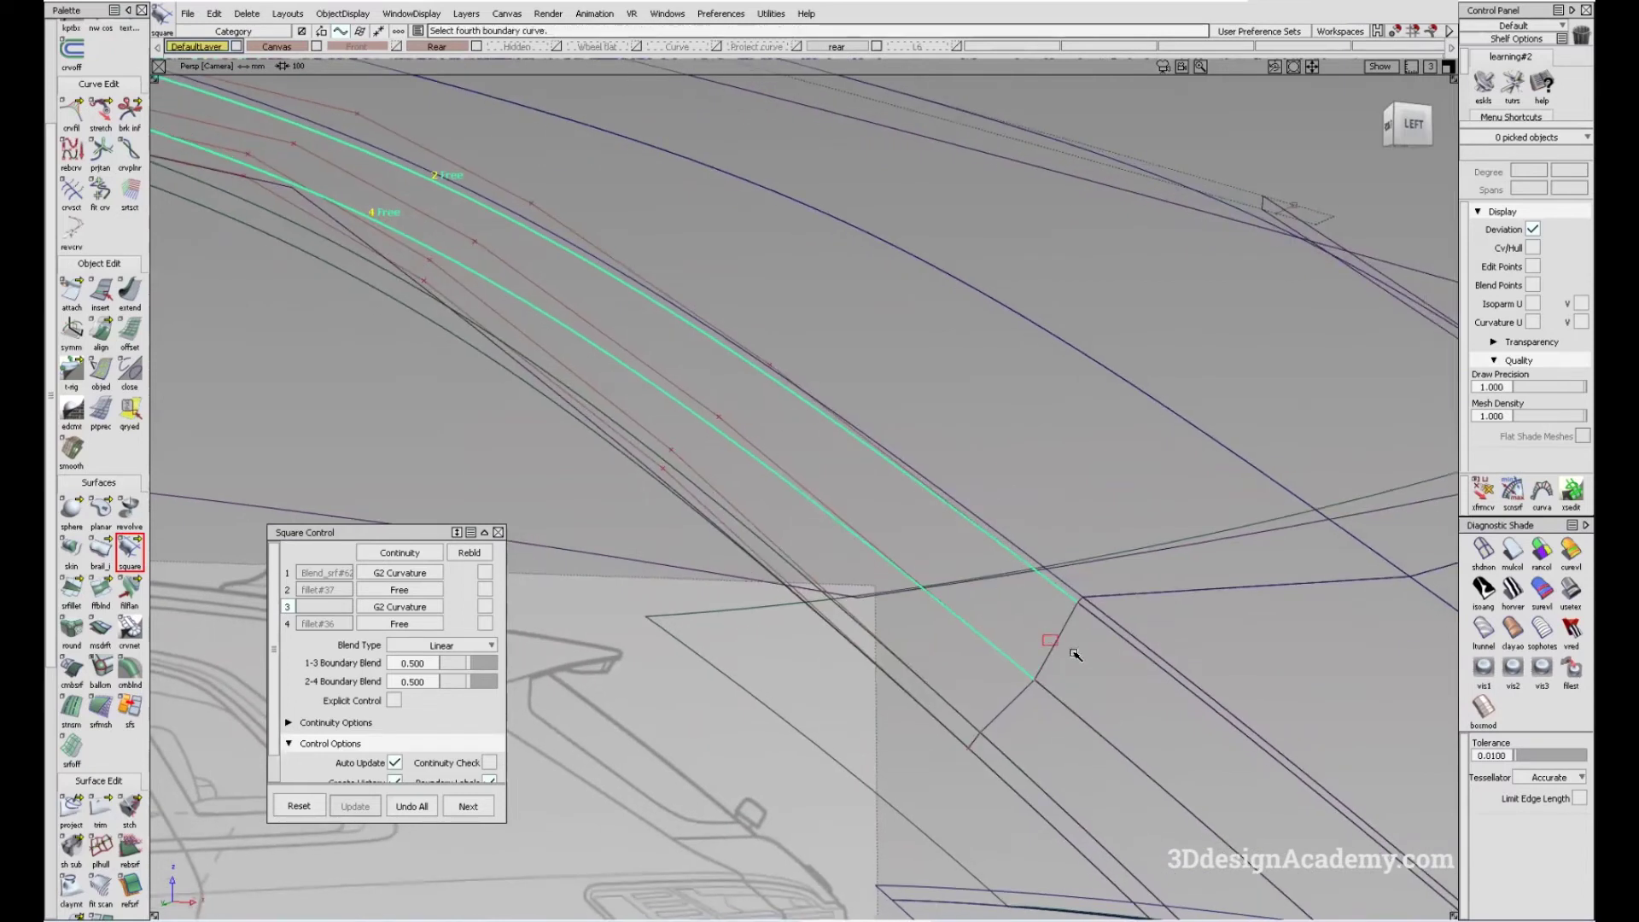
click(1061, 651)
alt+shift+drag(798, 523, 841, 530)
- Reopen the construction history of the wide strip's Square surface and rebuild its end boundaries
key(q)
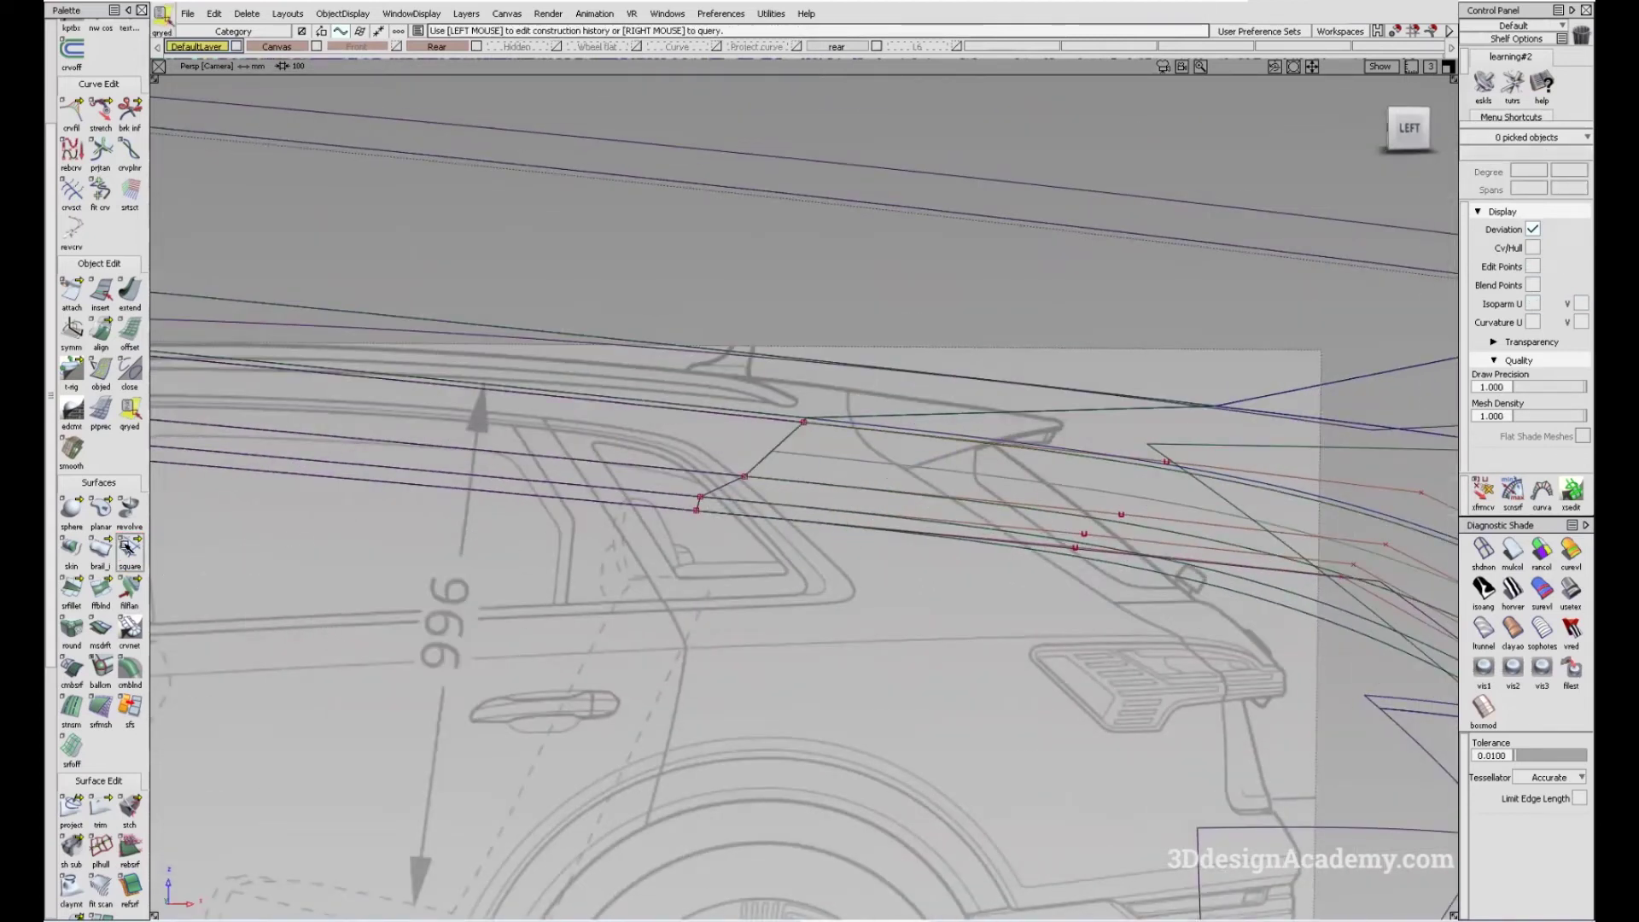
click(802, 485)
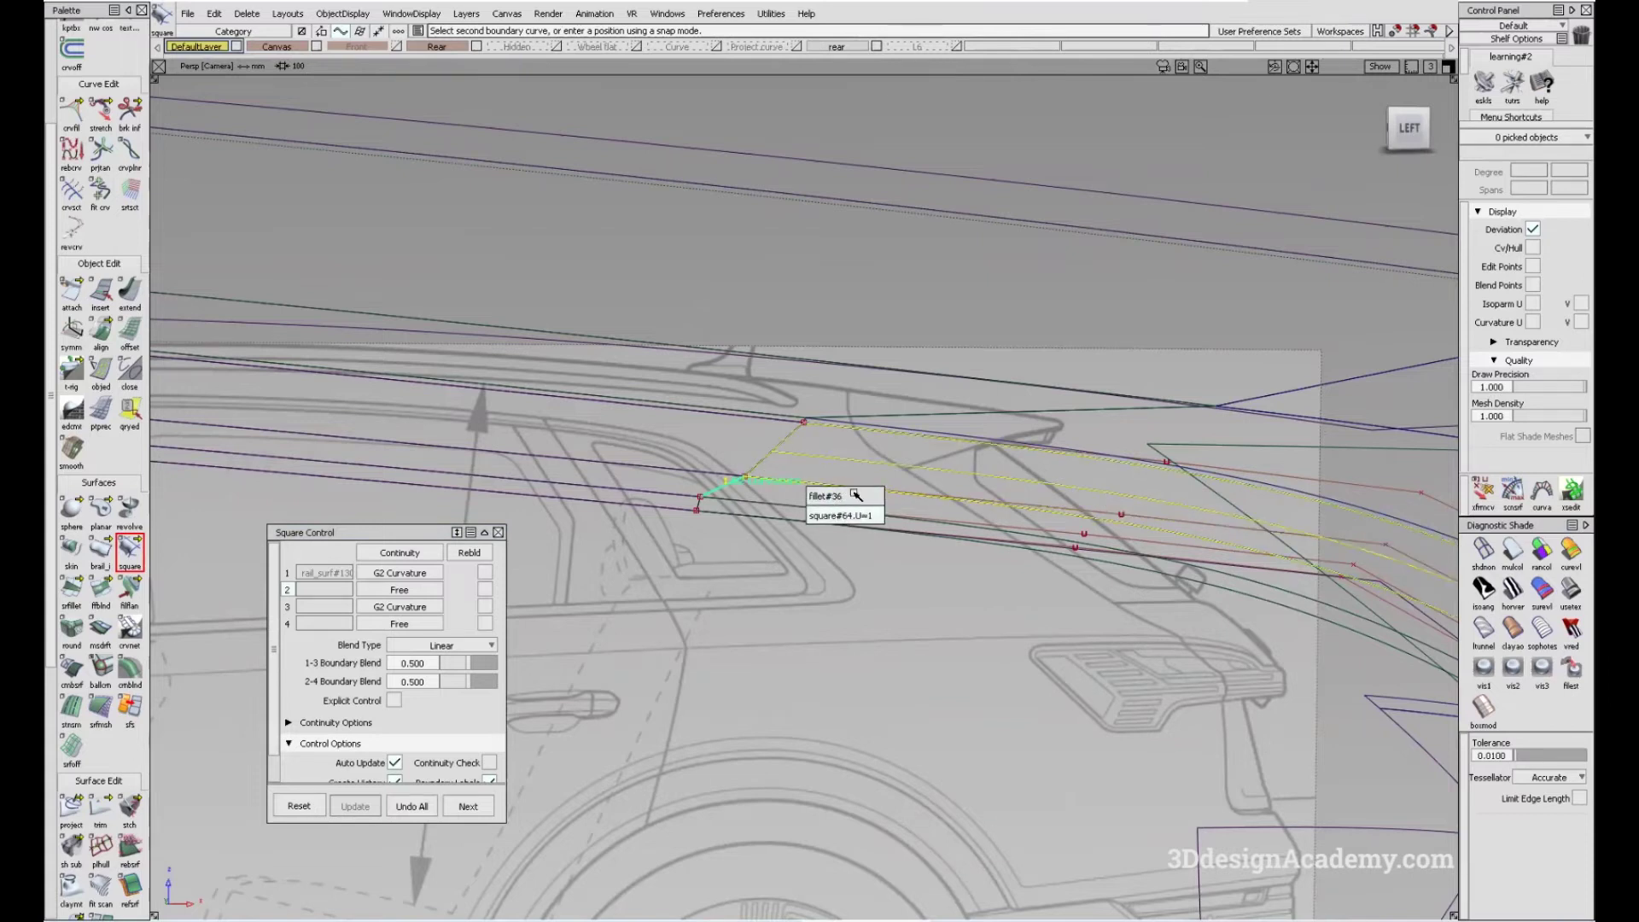
alt+shift+drag(962, 575, 963, 647)
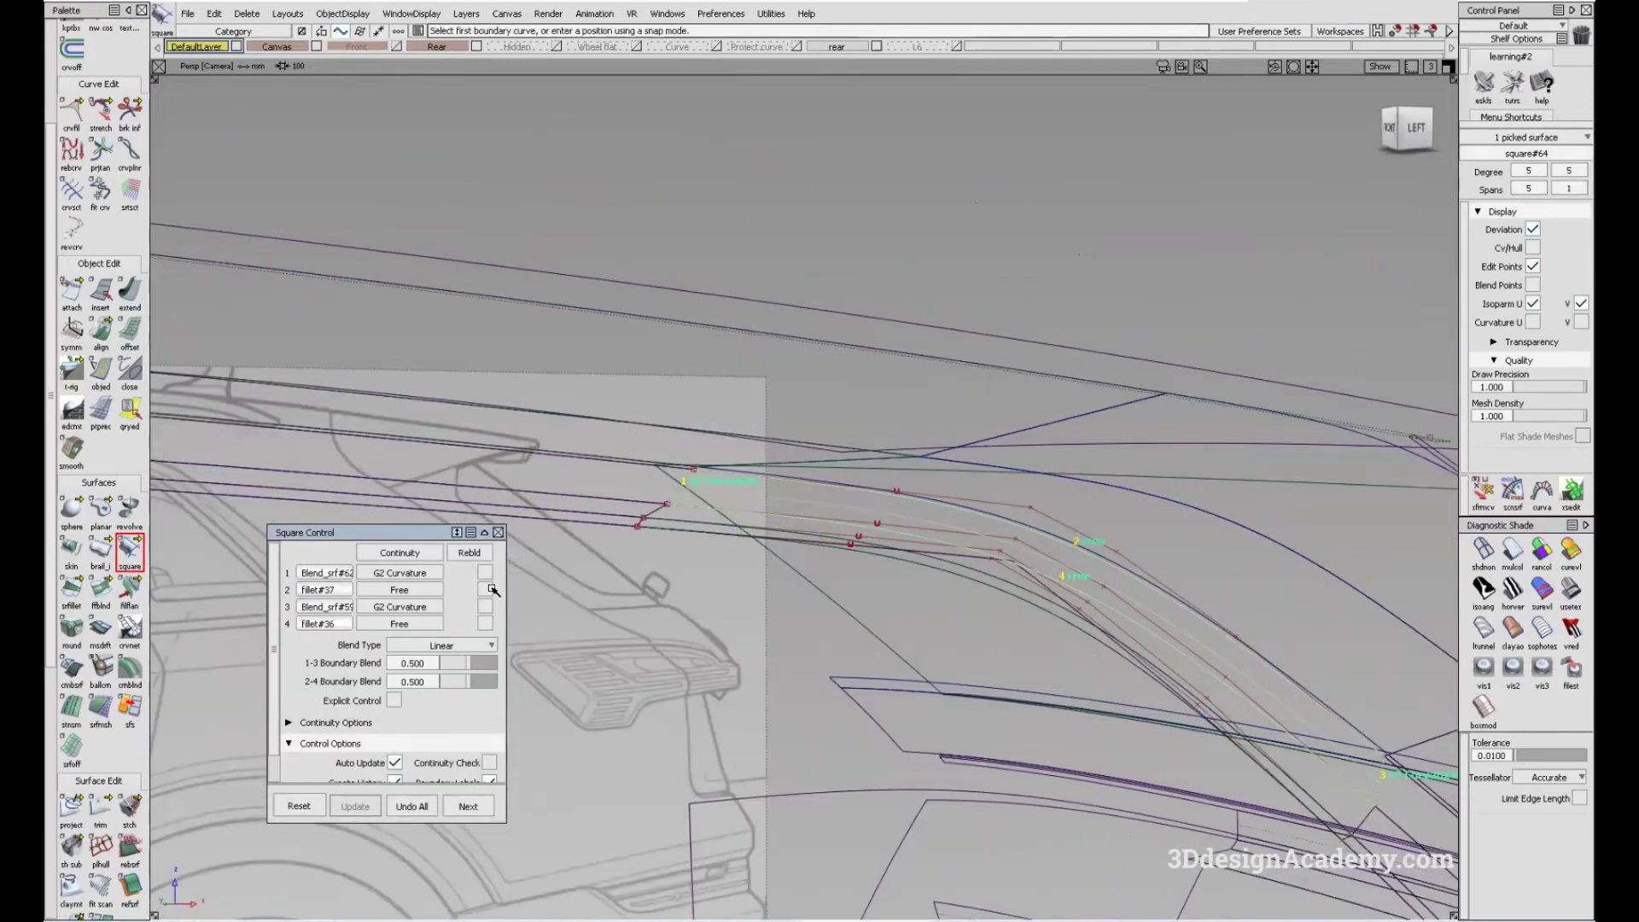
key(ctrl+z)
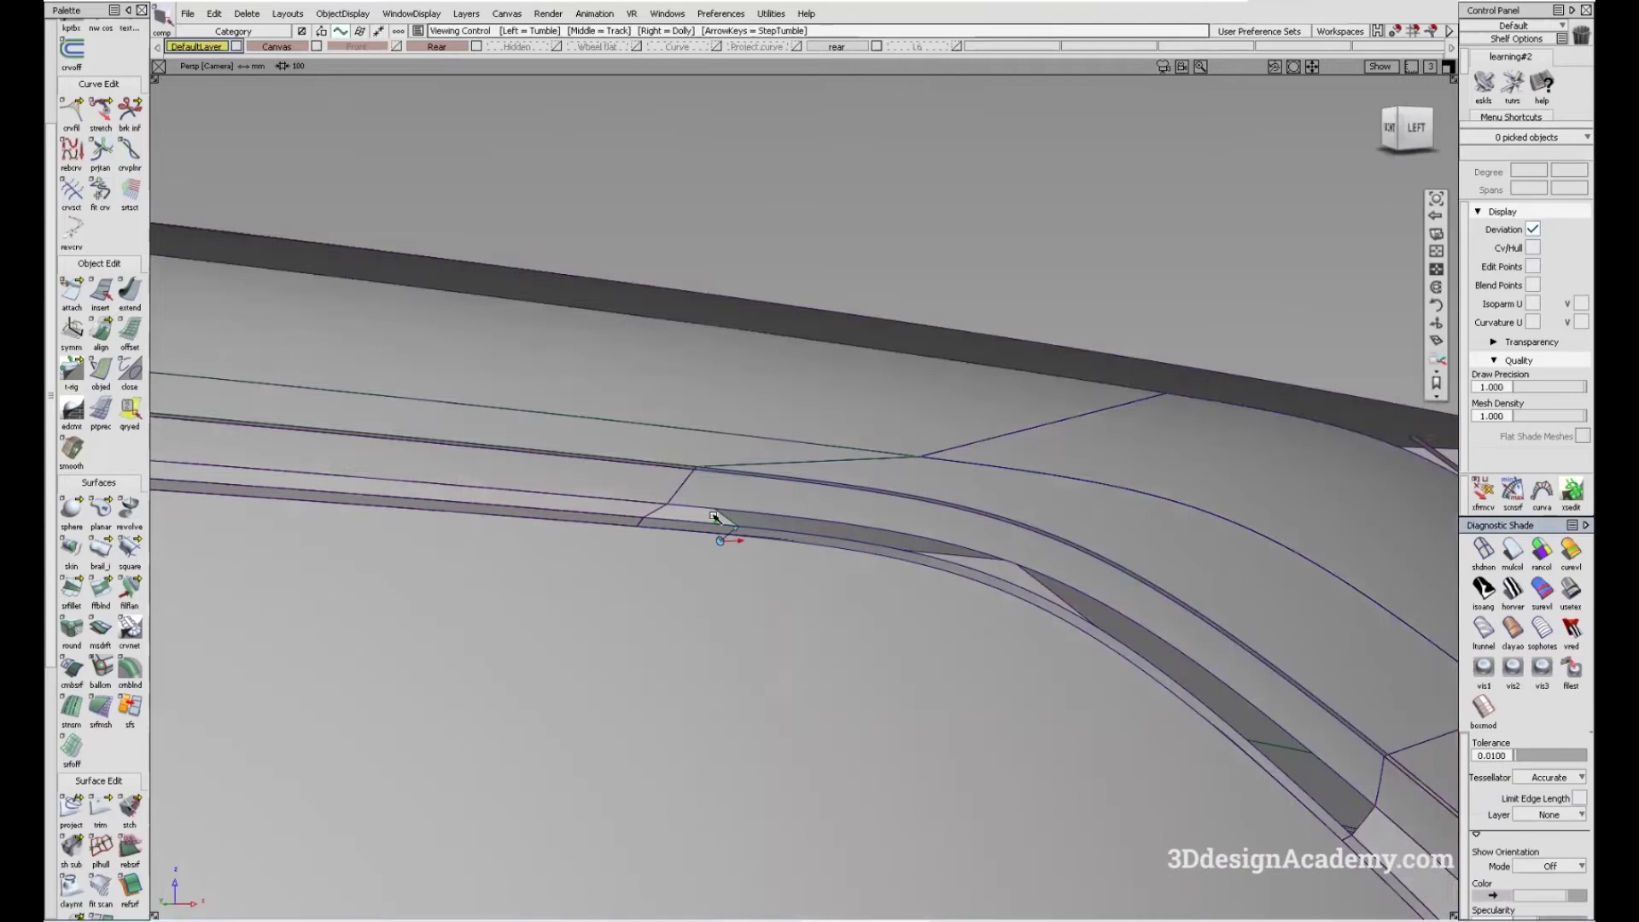
- Build a Square surface for the middle strip between square#63 and square#64, with rebuilt G2 Curvature ends and Free sides
mouse_move(714, 520)
alt+shift+mouse_down()
mouse_move(677, 530)
mouse_move(405, 434)
alt+shift+mouse_up()
click(1490, 556)
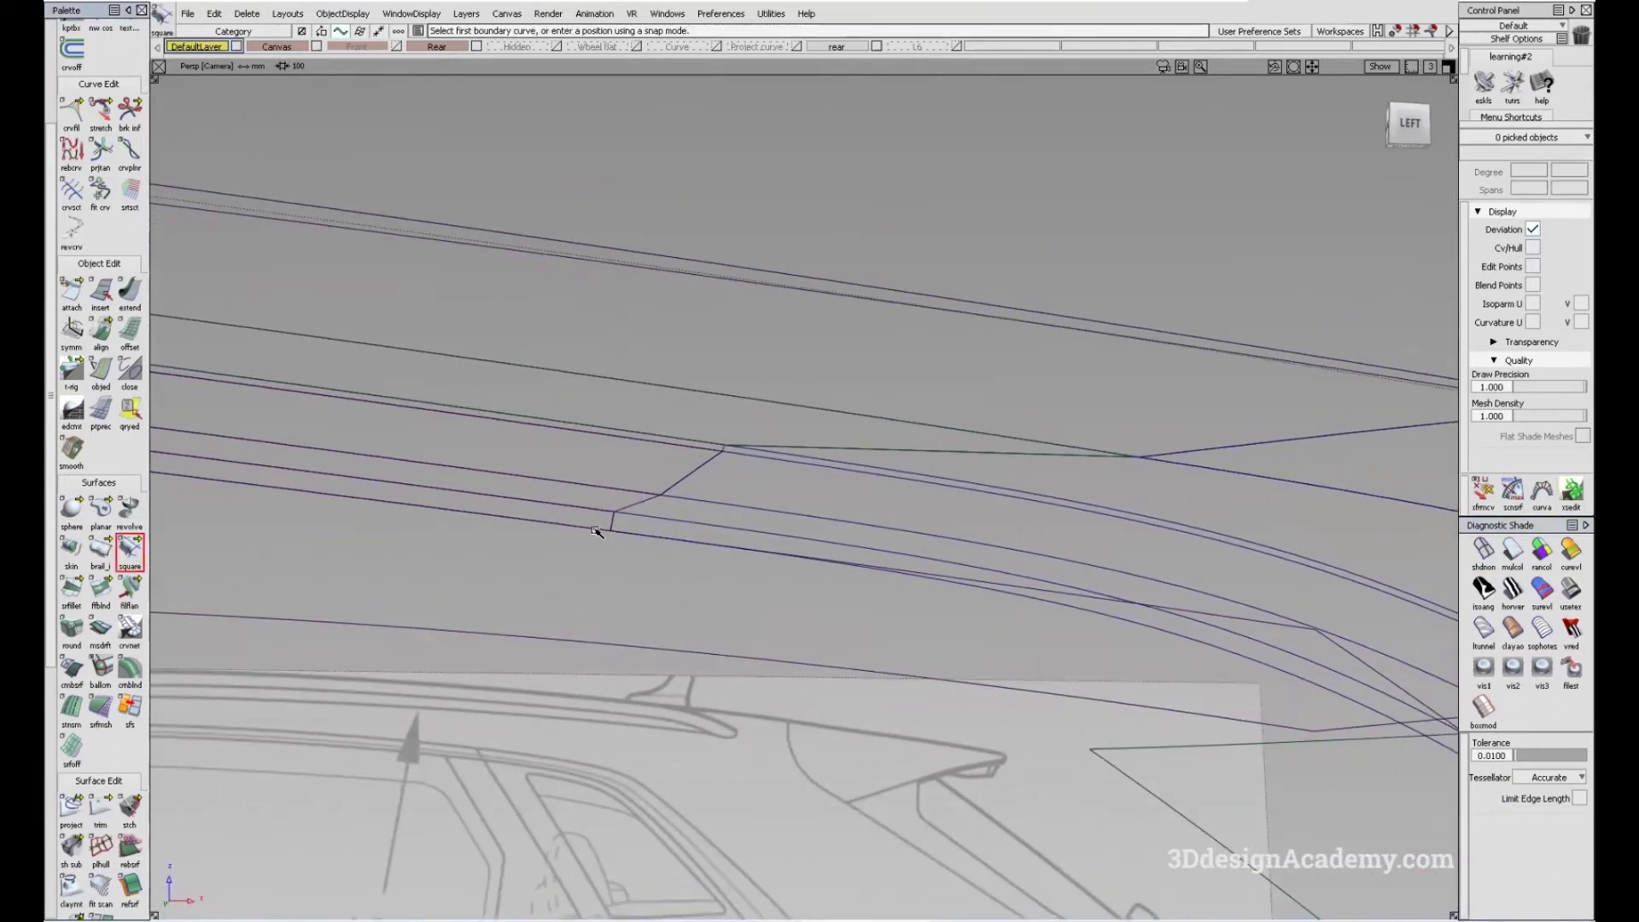
click(654, 507)
click(749, 535)
alt+shift+drag(749, 535, 1013, 701)
click(1110, 644)
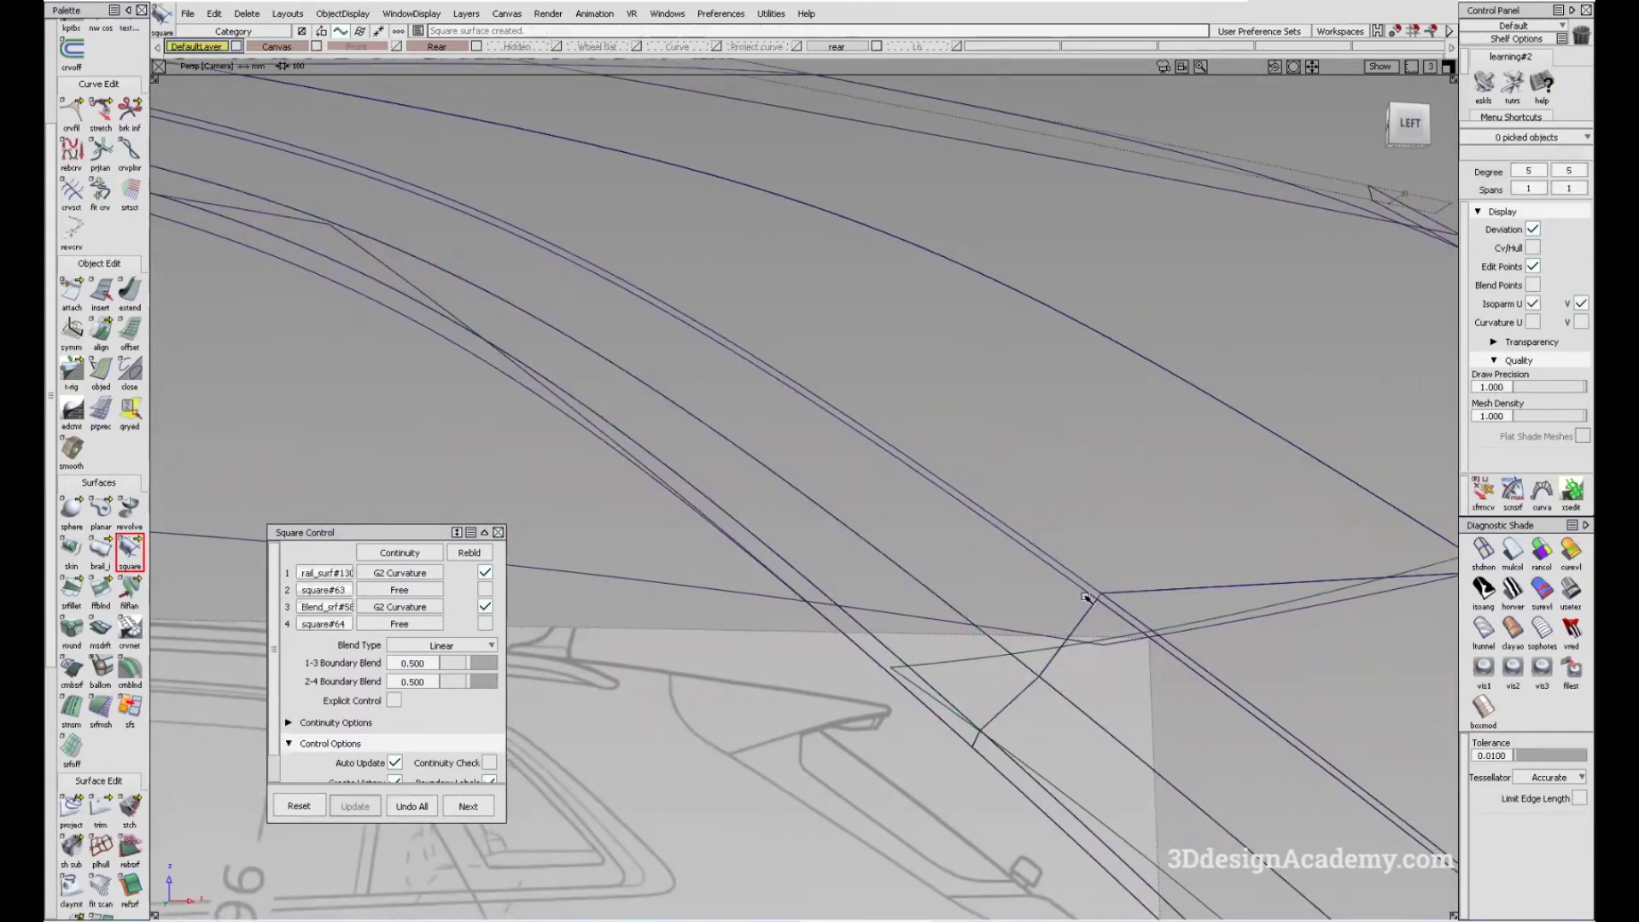
- Build a Square surface for the remaining thin strip between square#62 and square#64, with rebuilt G2 Curvature ends and Free sides
alt+shift+drag(1109, 644, 1125, 603)
click(1077, 580)
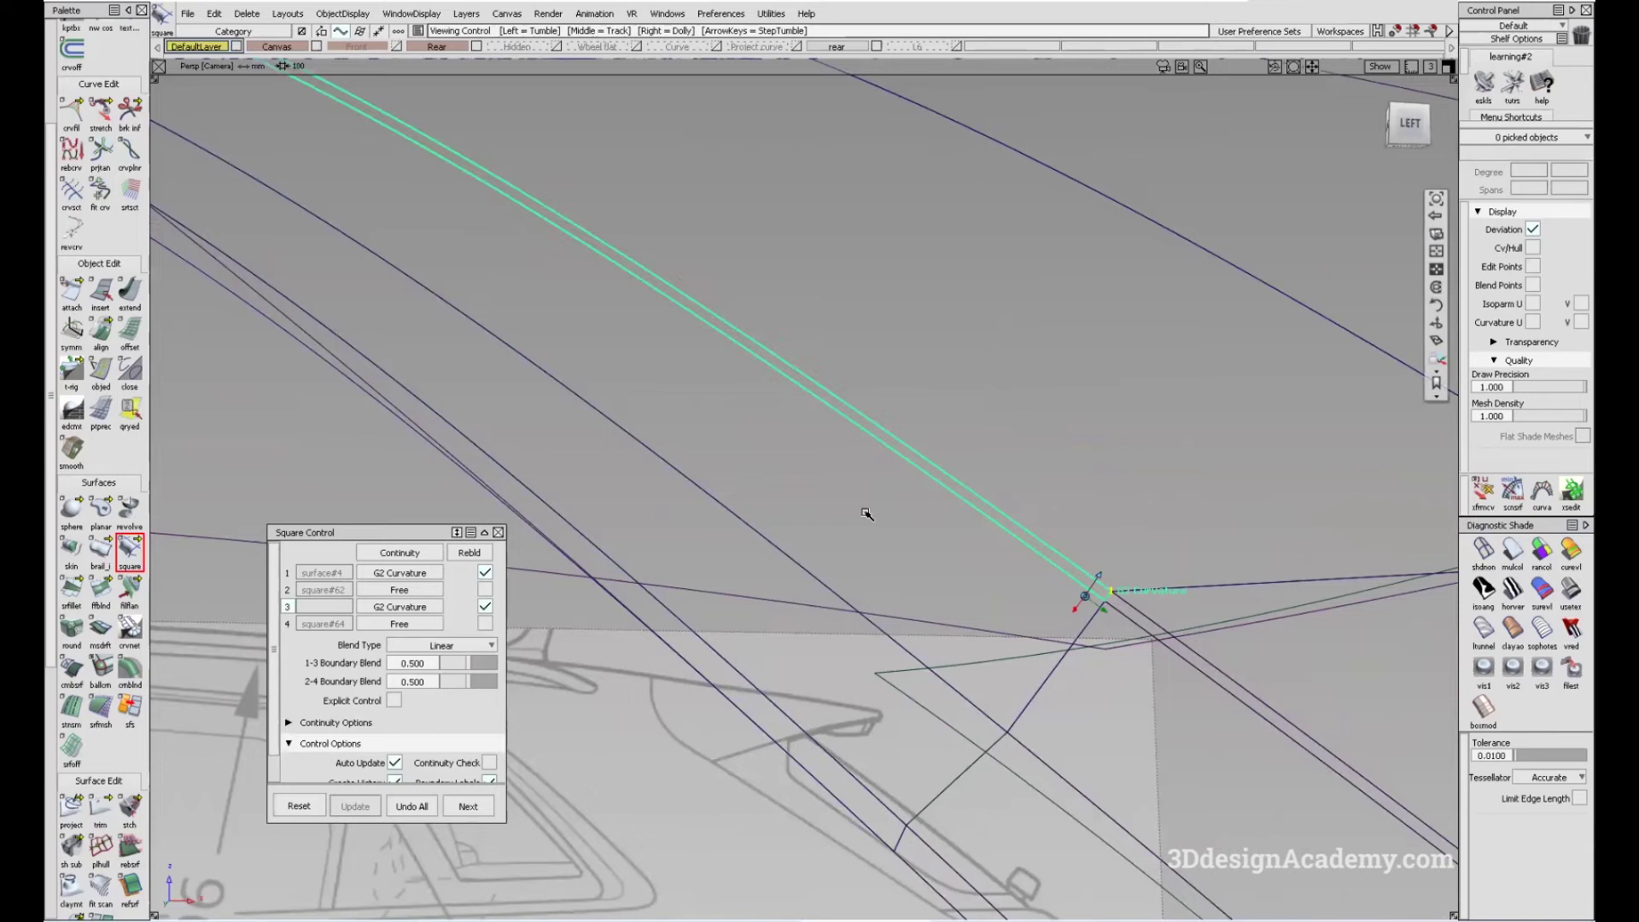
alt+shift+drag(761, 512, 852, 548)
click(717, 450)
alt+shift+drag(717, 450, 758, 466)
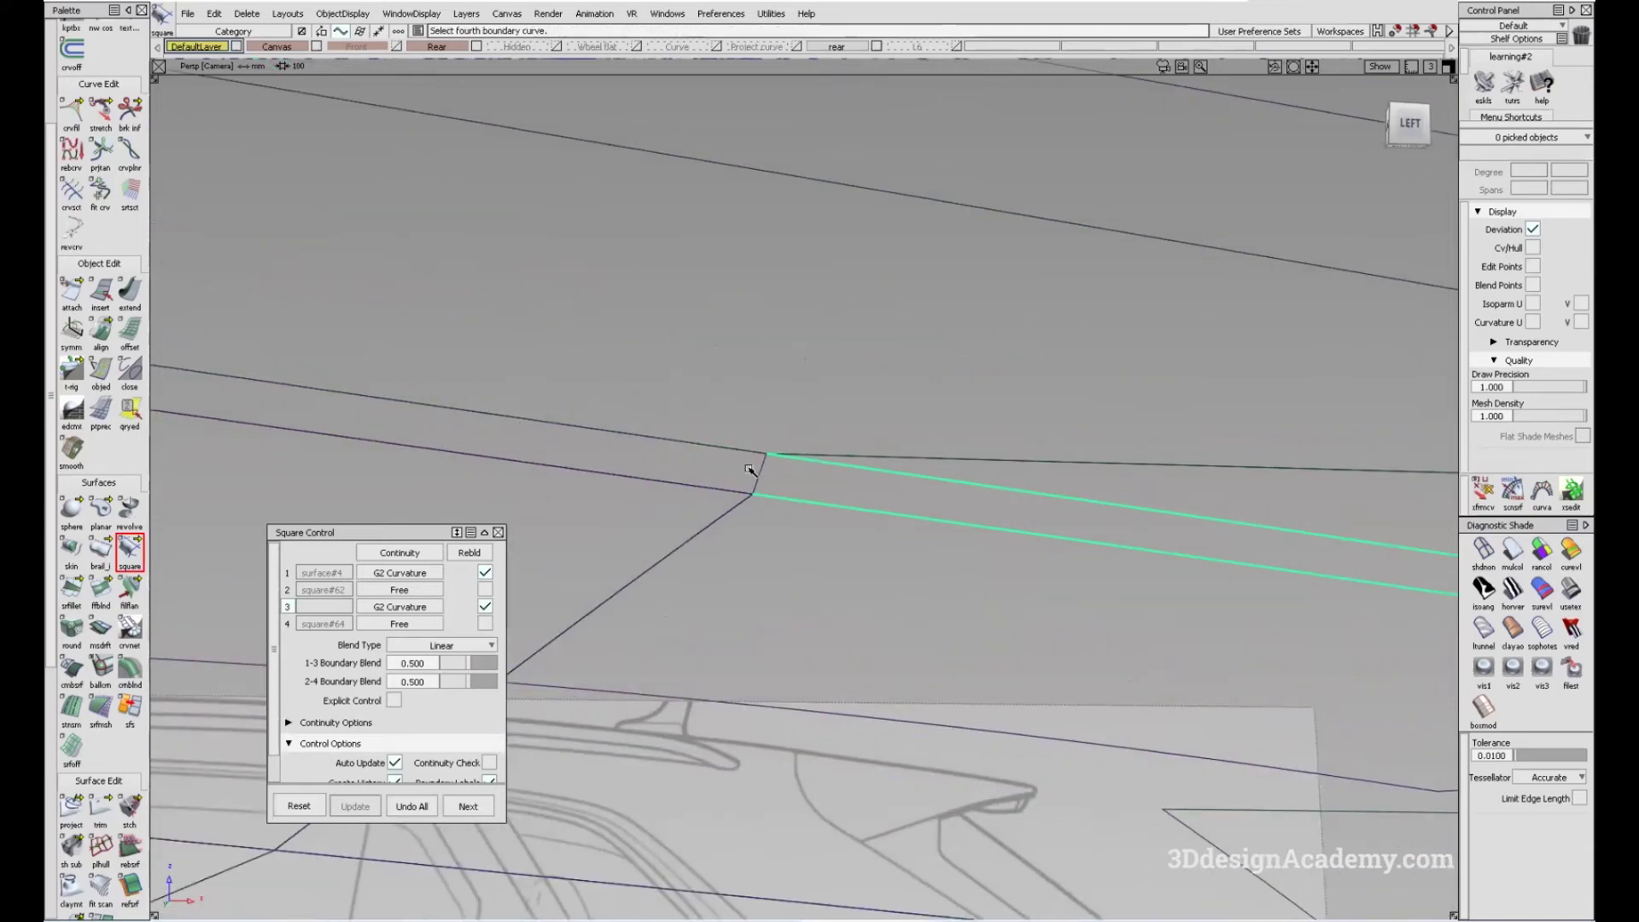
alt+shift+drag(905, 487, 852, 621)
click(1065, 641)
- Examine the sharp front corner of the window trim strips and the adjoining roof surface from the side and in perspective
alt+shift+drag(780, 543, 721, 486)
scroll(721, 486, up, 5)
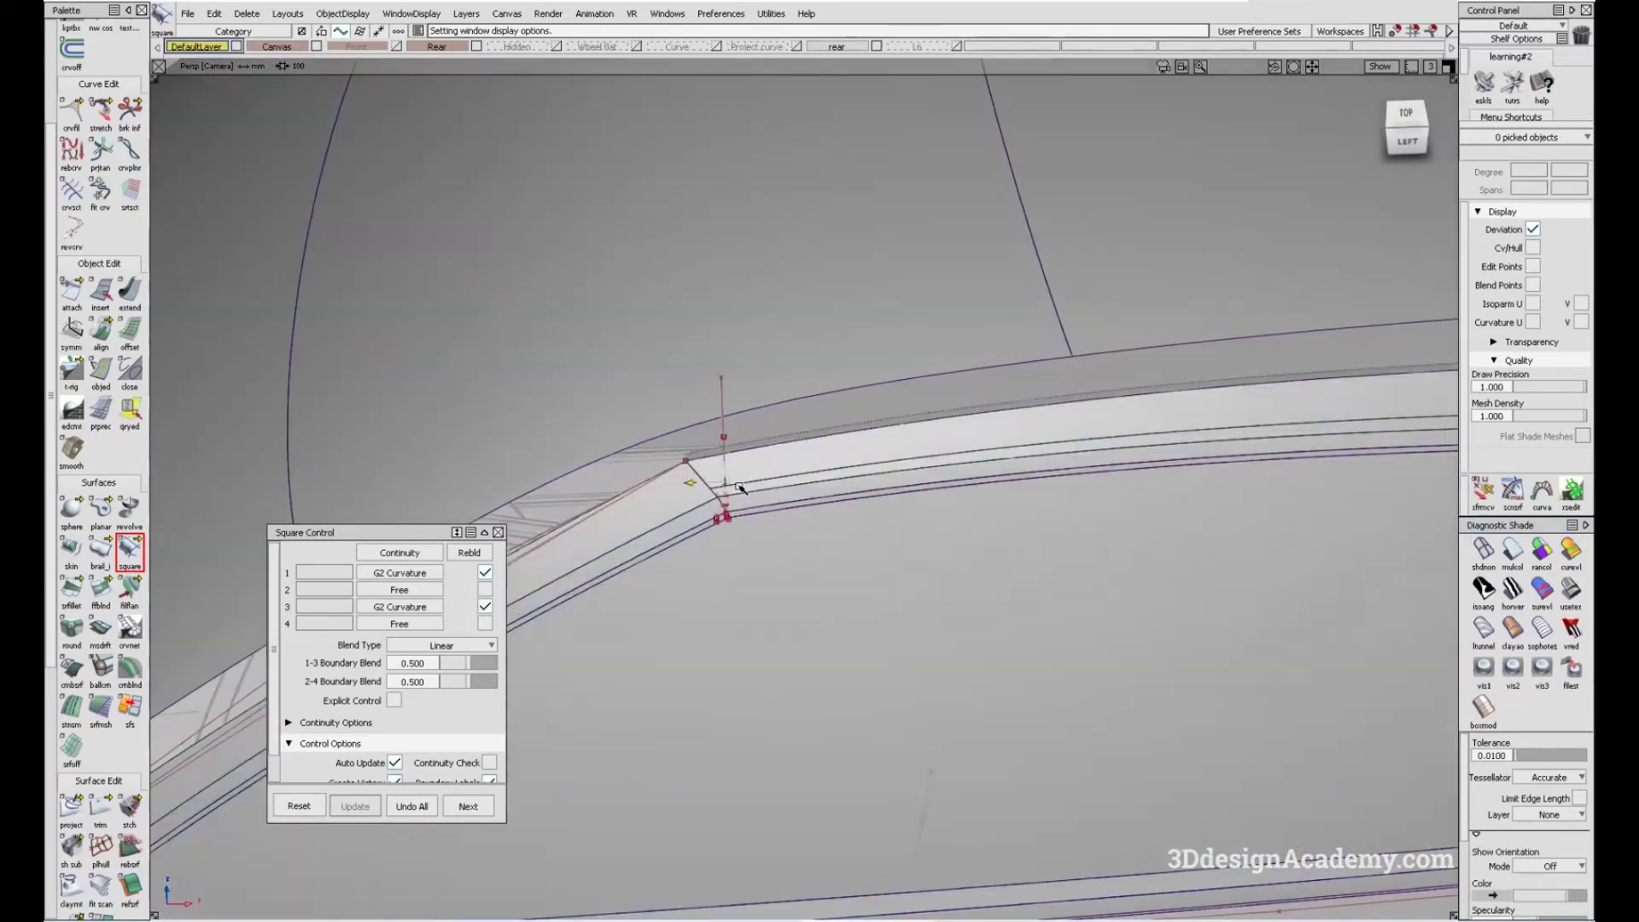
alt+shift+drag(757, 478, 797, 450)
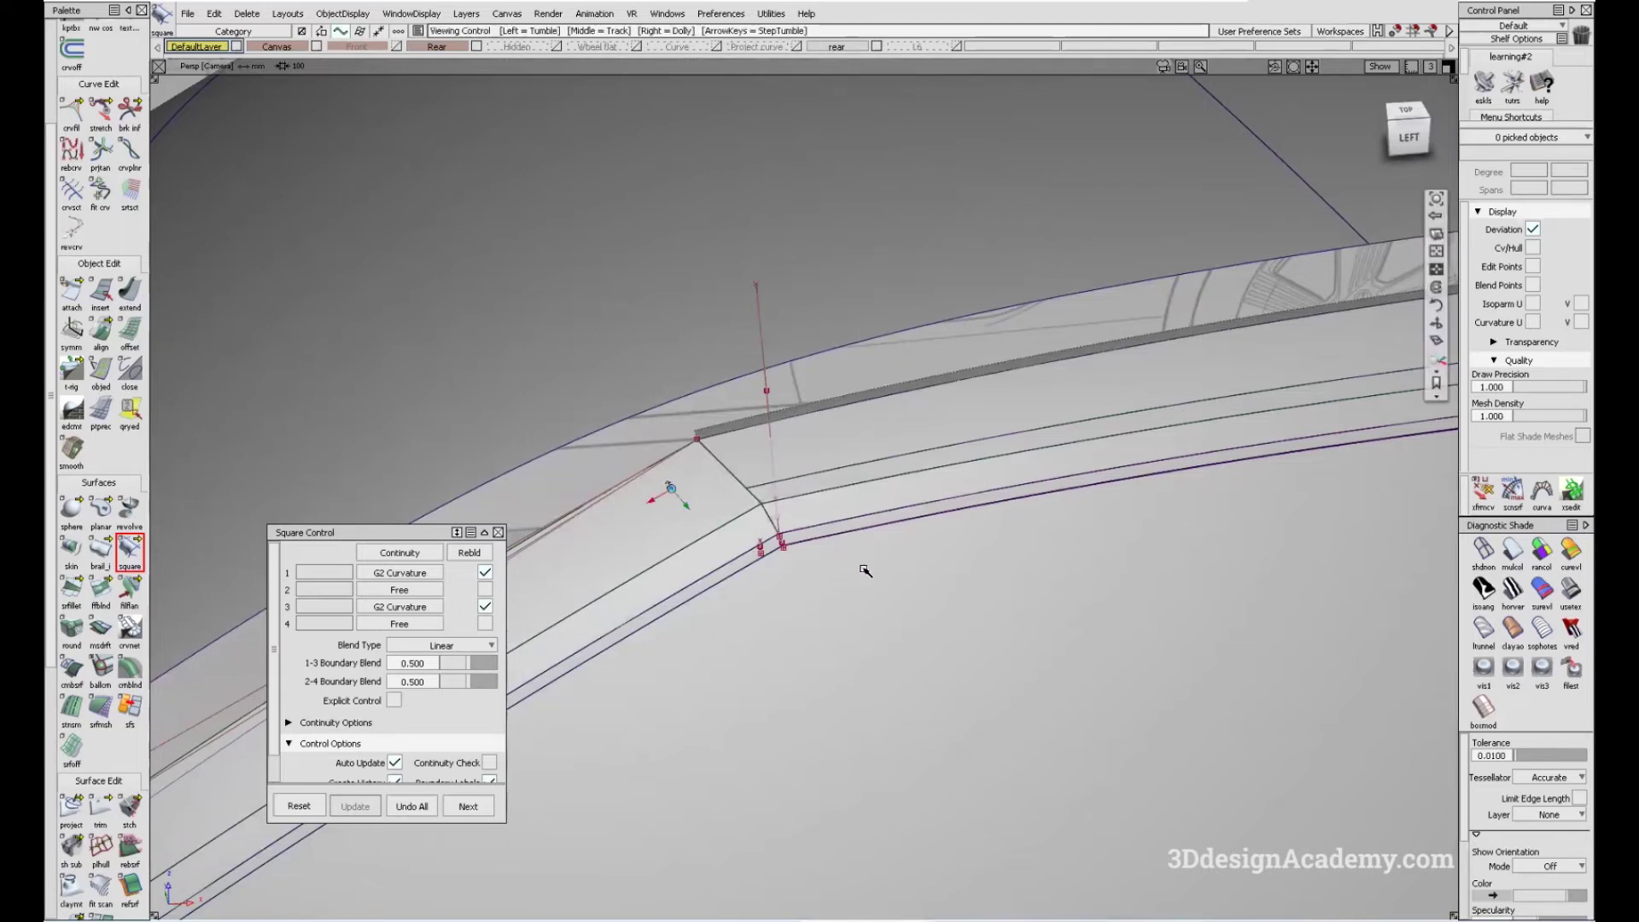
key(F2)
scroll(854, 431, down, 5)
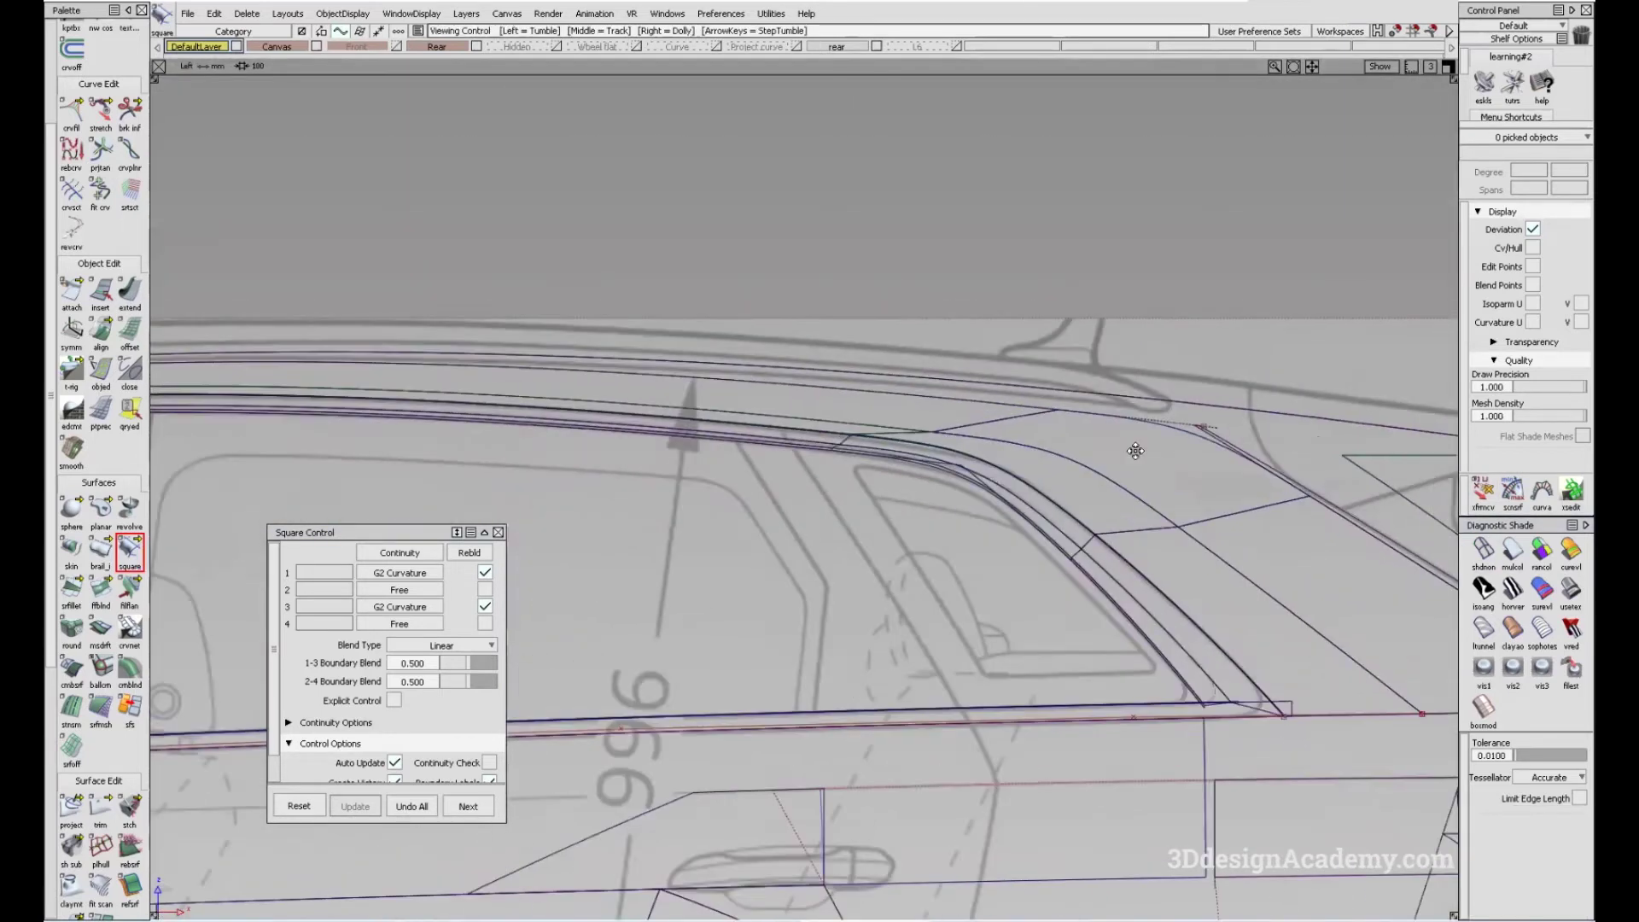
scroll(856, 444, up, 4)
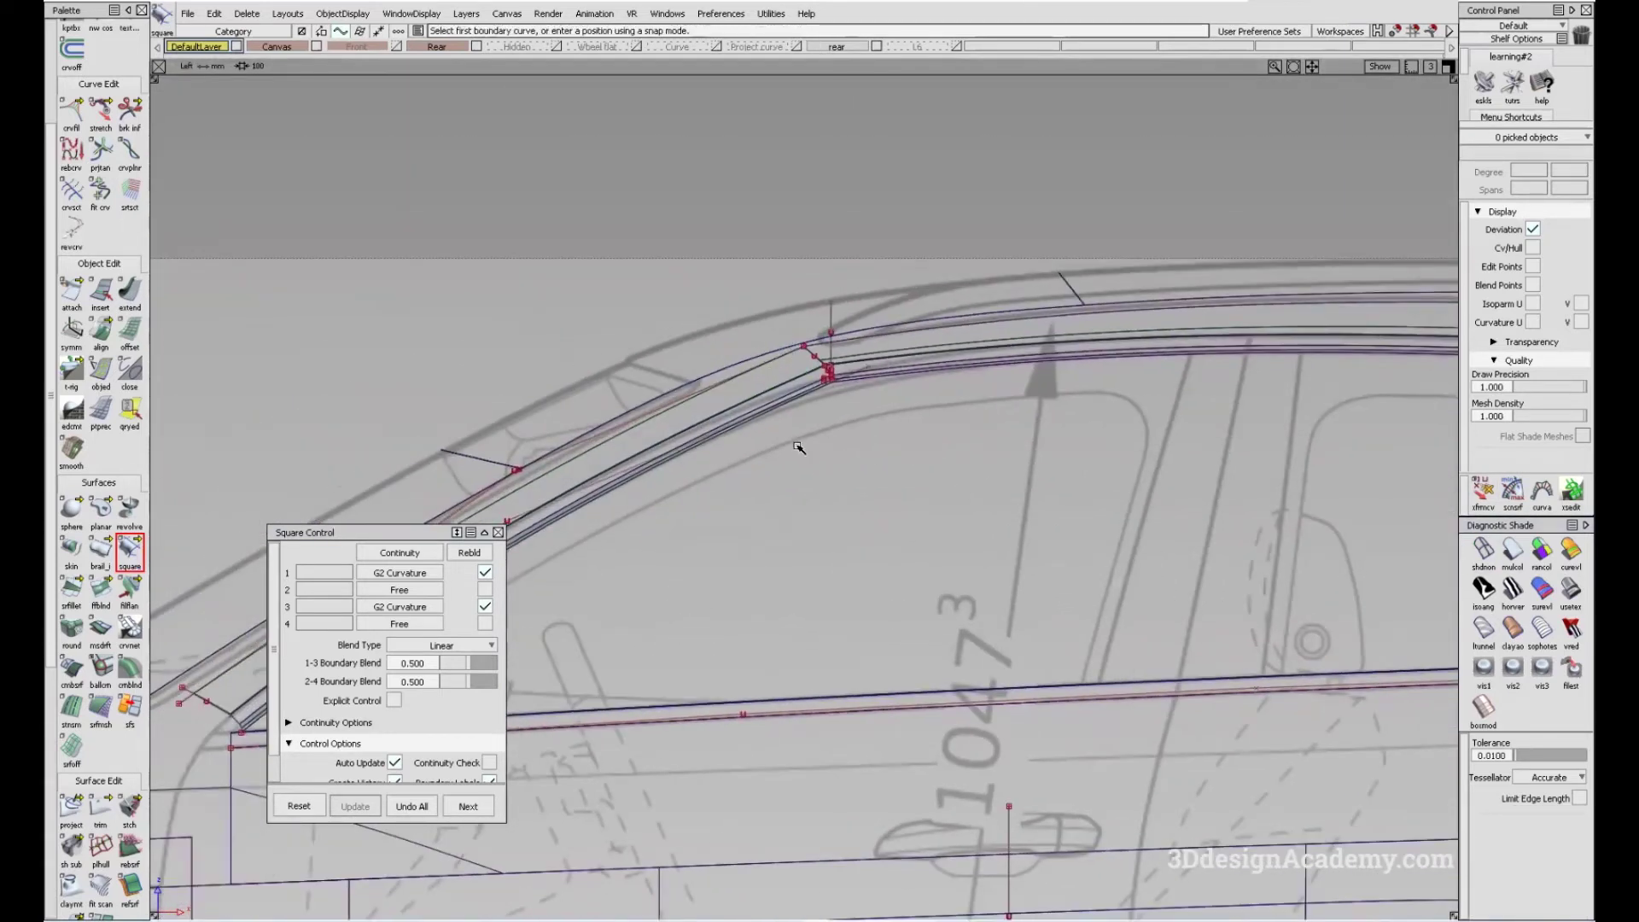
key(Escape)
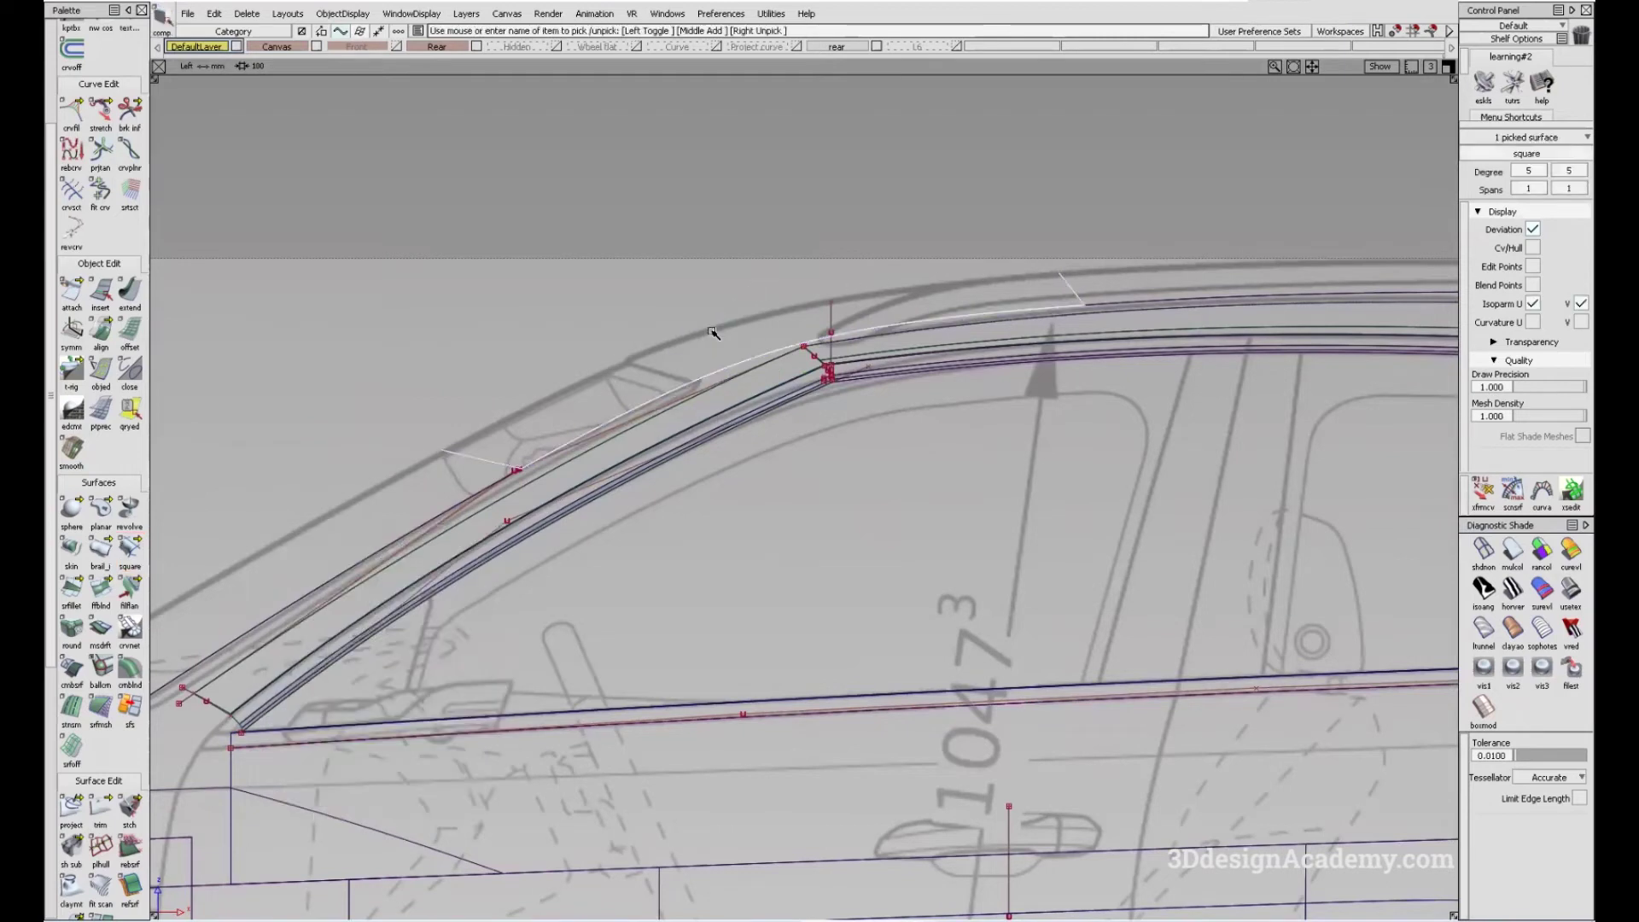
key(F4)
alt+shift+drag(770, 448, 549, 504)
click(549, 504)
click(688, 349)
alt+shift+drag(688, 349, 681, 571)
click(437, 516)
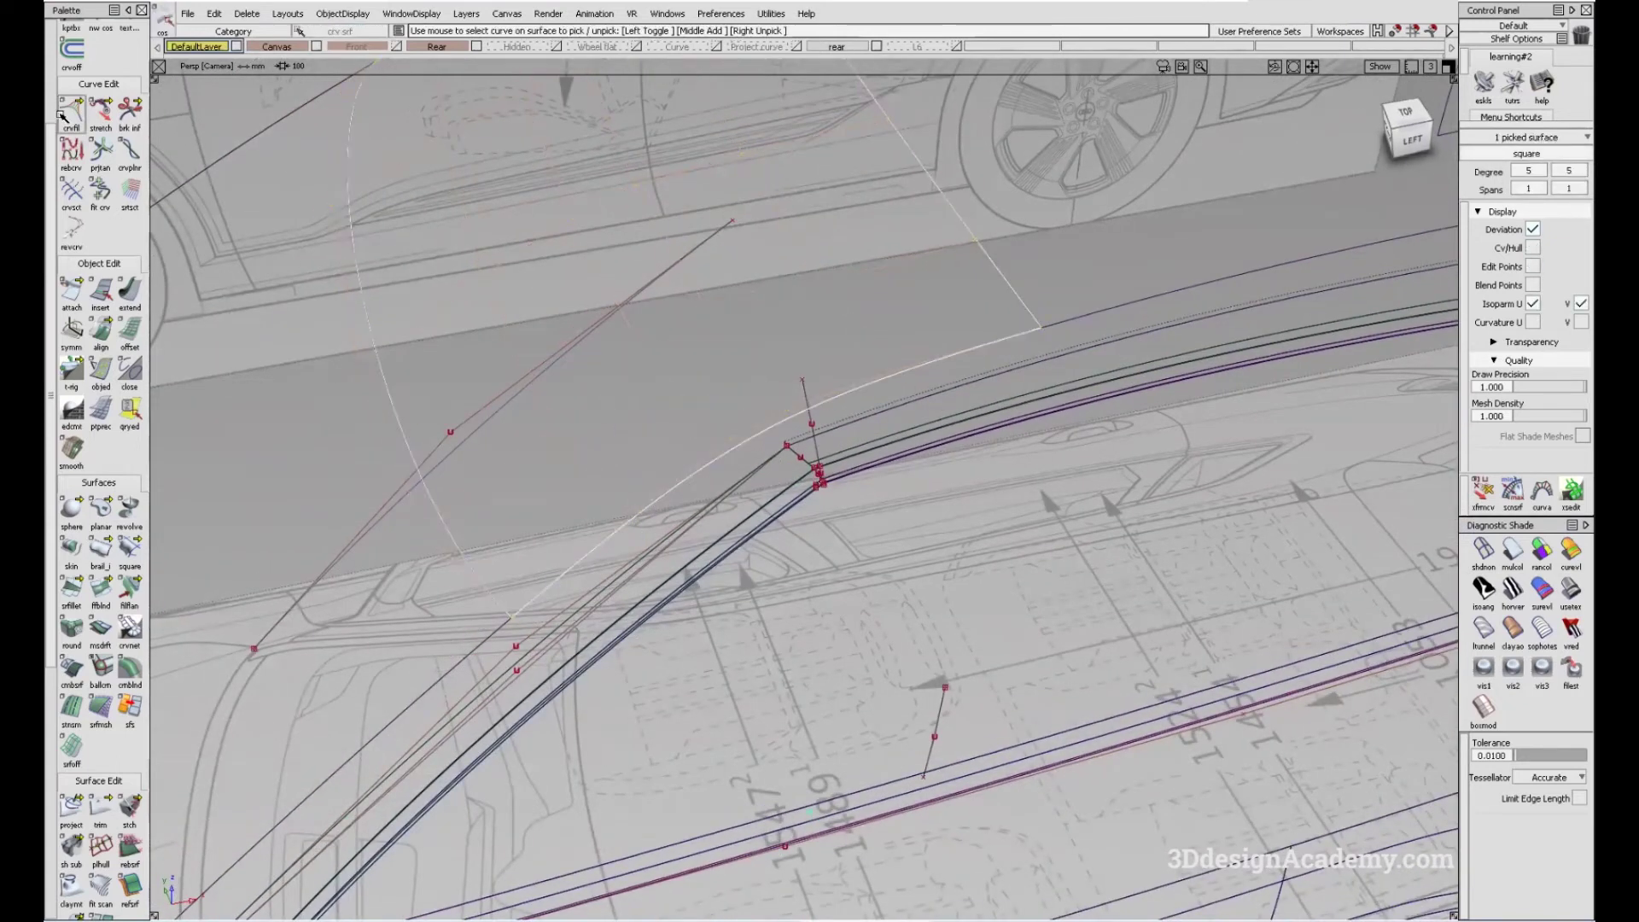
- Measure the distance along the roof corner surface's lower edge above the front trim corner
click(95, 153)
click(73, 114)
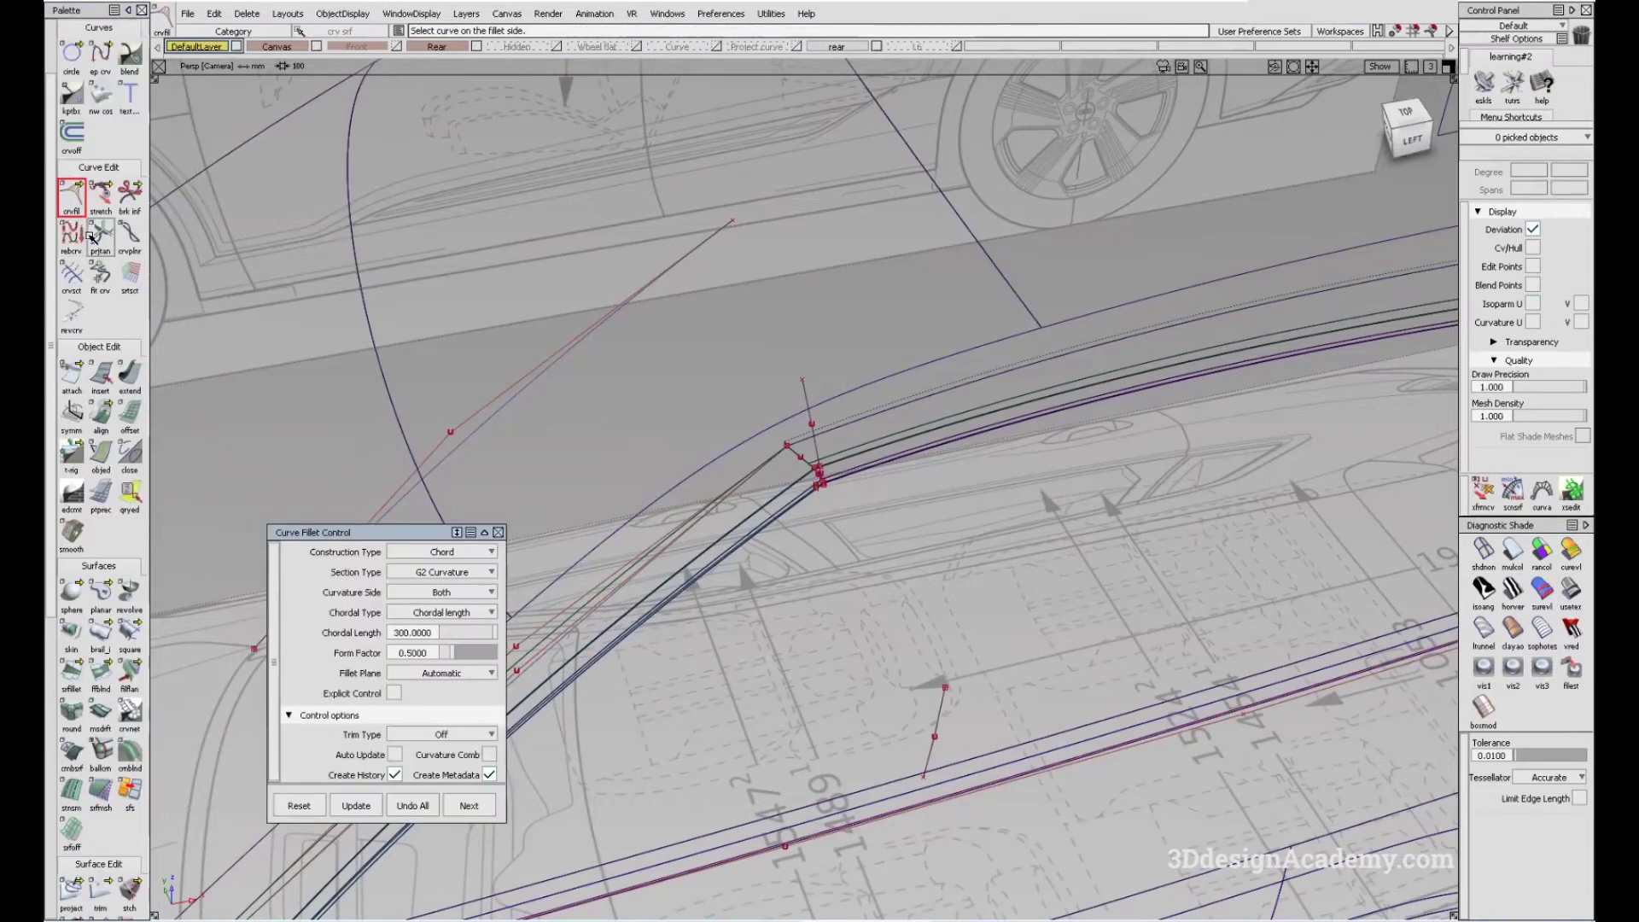
click(498, 533)
scroll(117, 777, down, 10)
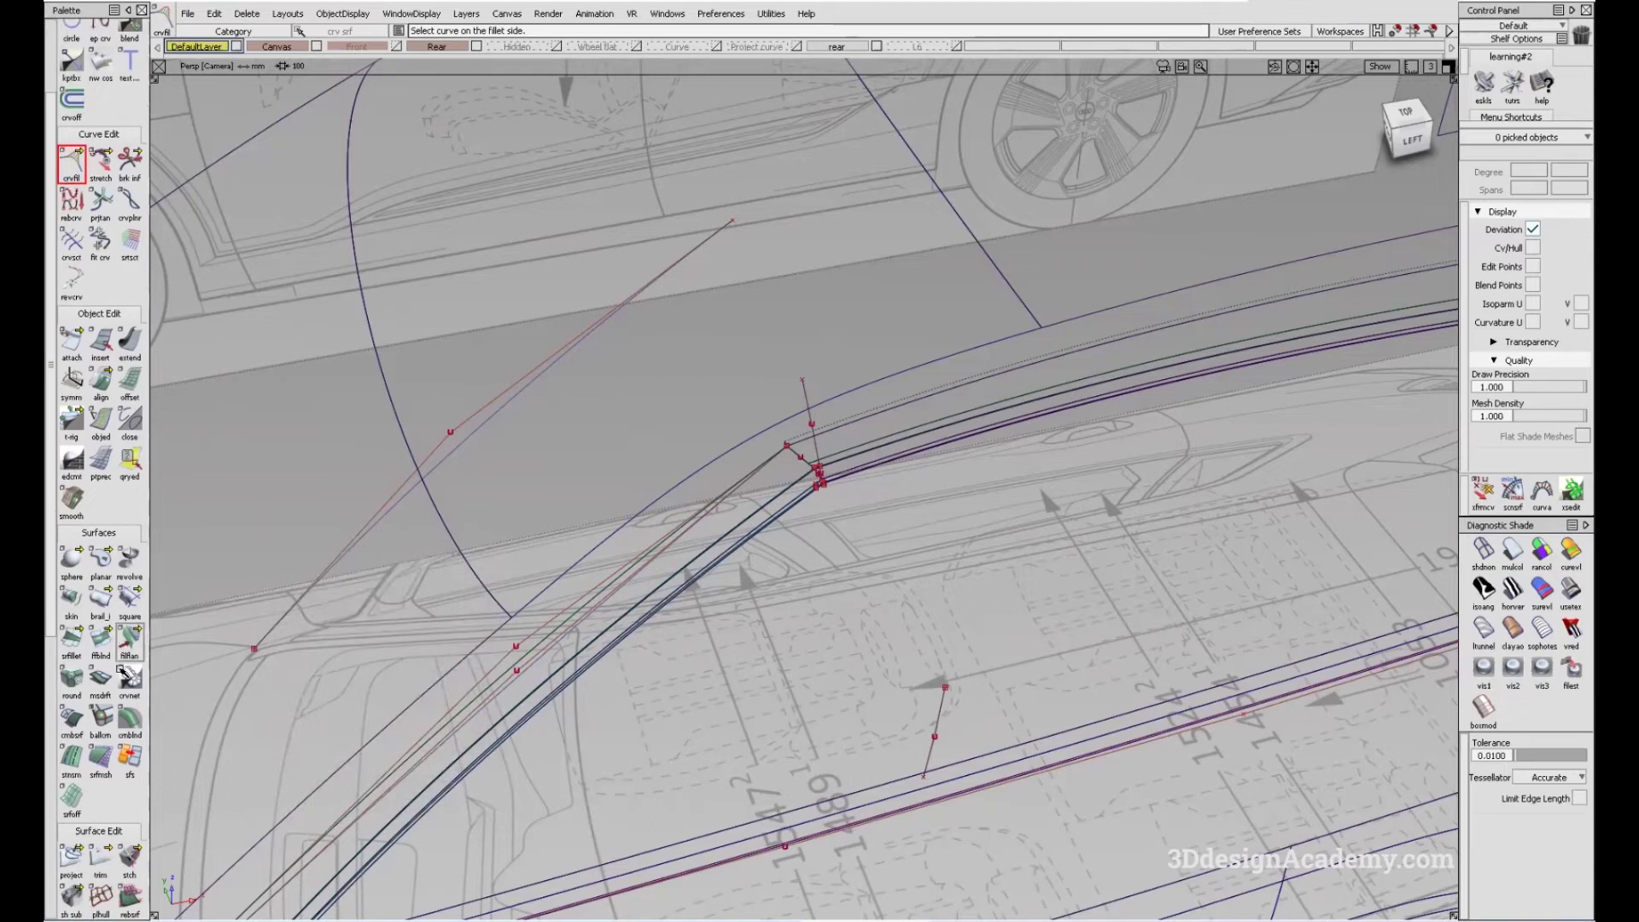
click(130, 771)
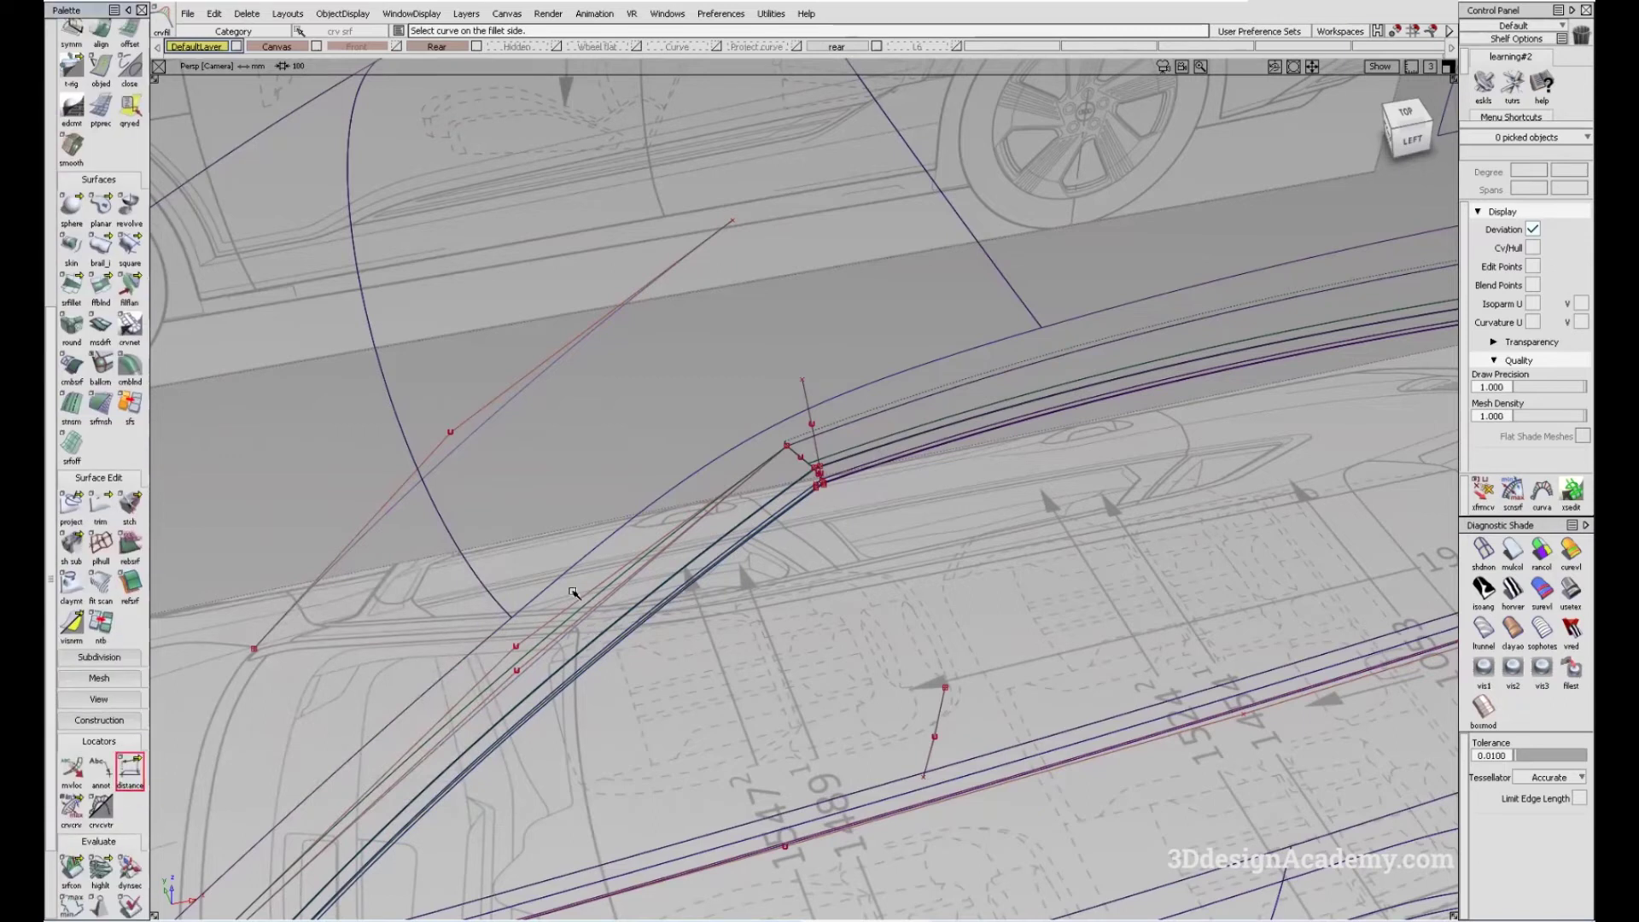
drag(570, 589, 698, 476)
alt+shift+drag(1023, 441, 893, 573)
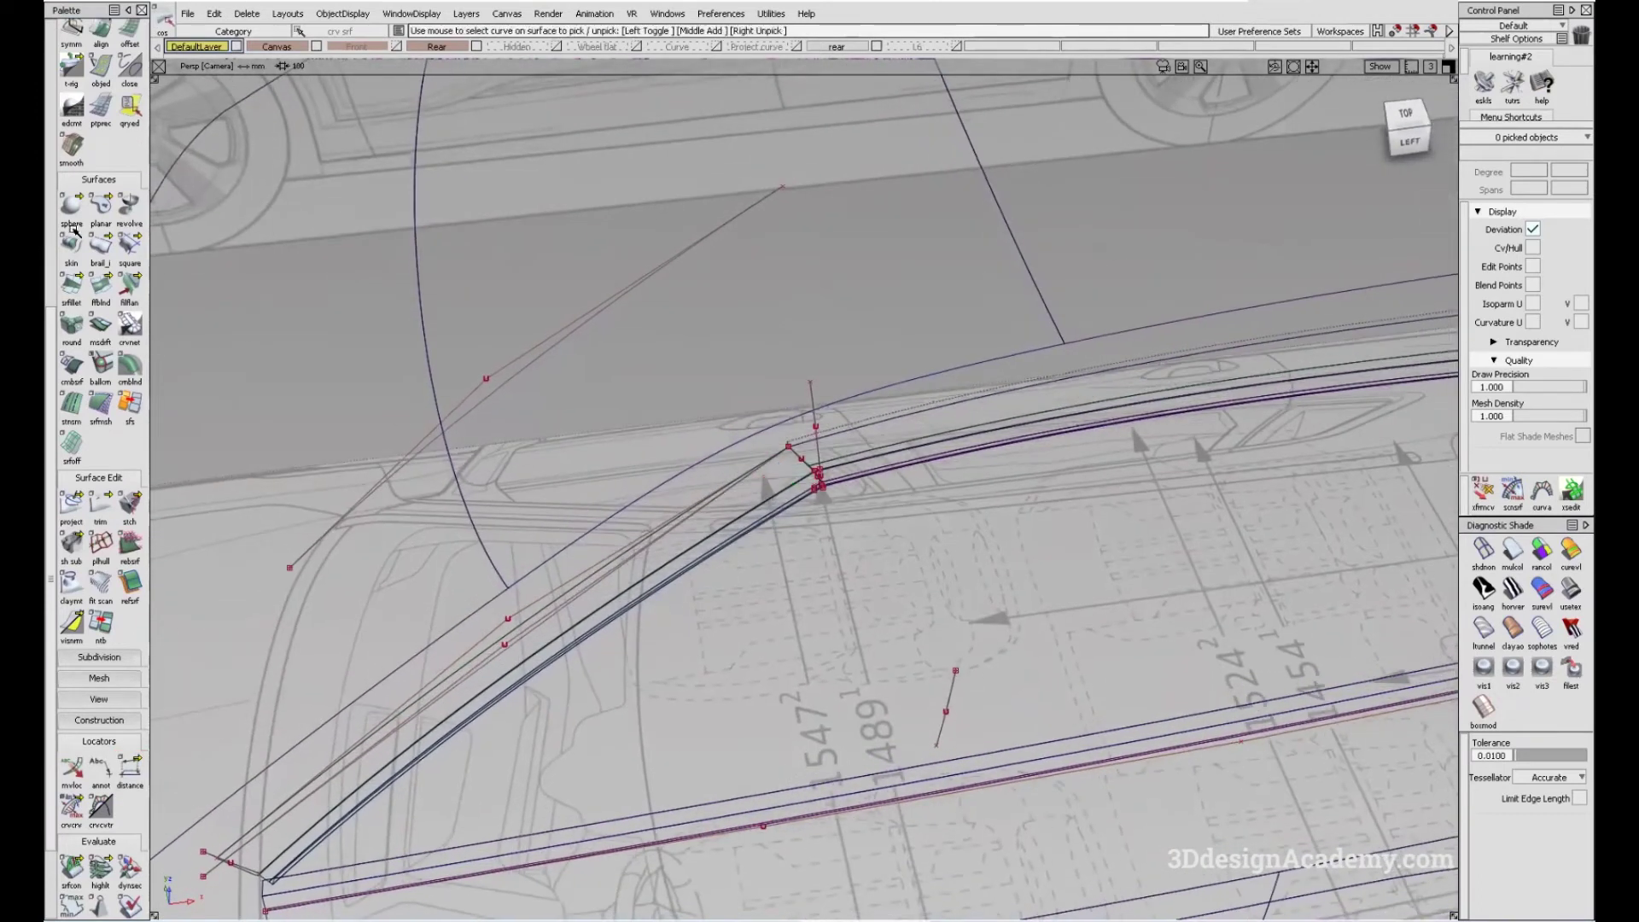
- Create a G2 Curvature chord fillet between the fit curve and the Blend_srf#65 edge at the front corner, with a chordal length of 668
scroll(109, 279, up, 6)
scroll(109, 279, up, 2)
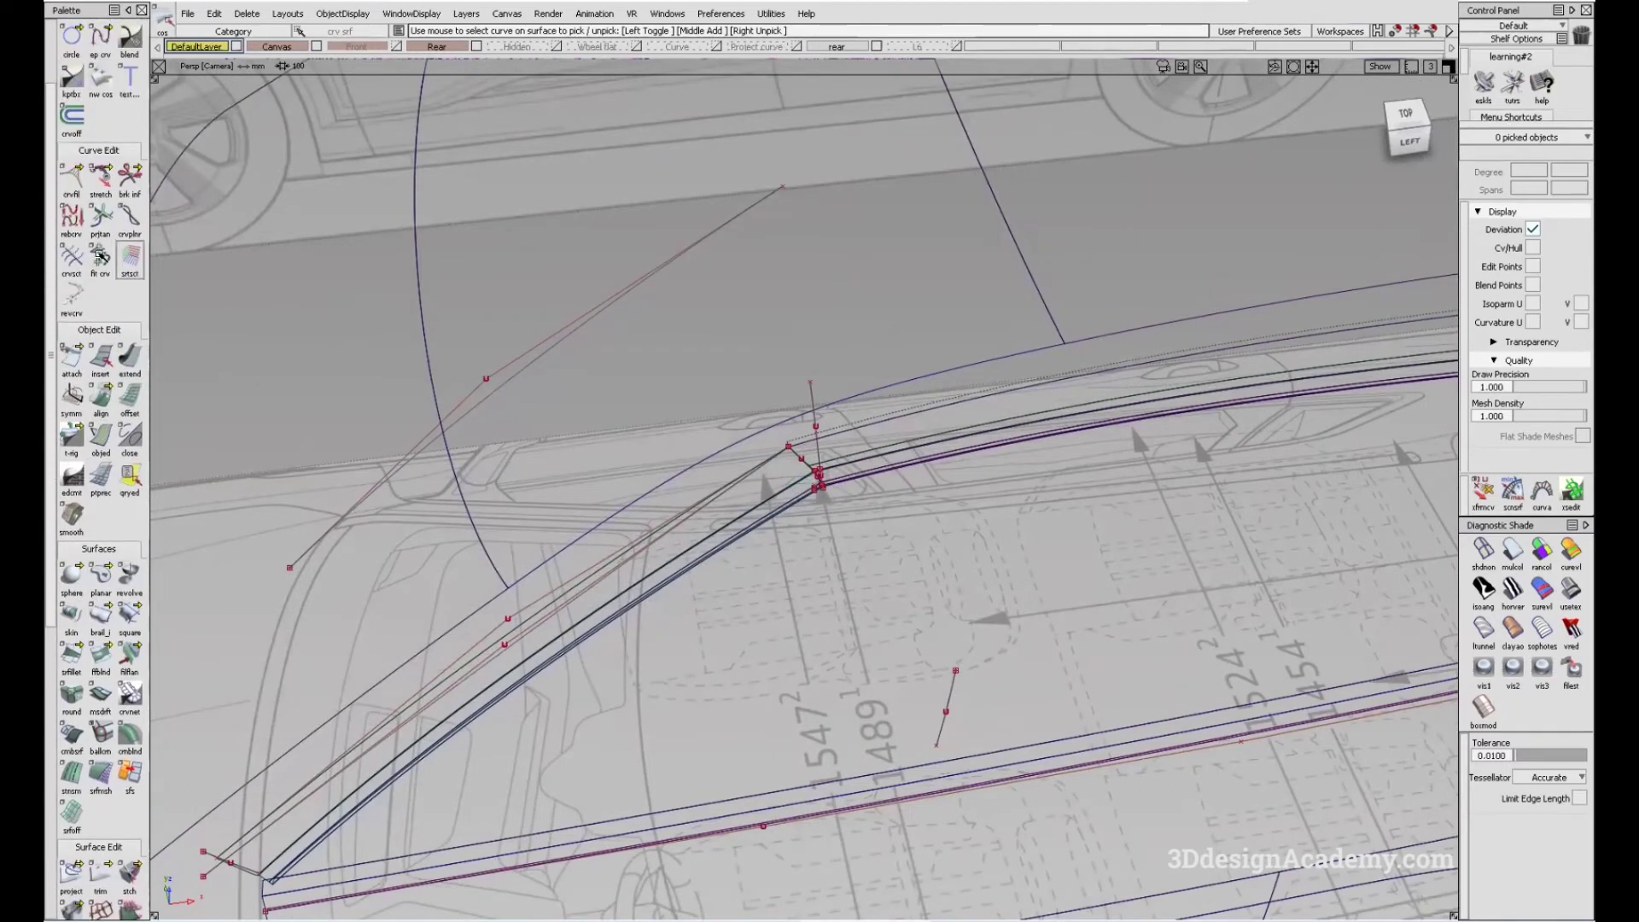
drag(75, 196, 157, 190)
alt+shift+drag(768, 478, 743, 504)
click(684, 542)
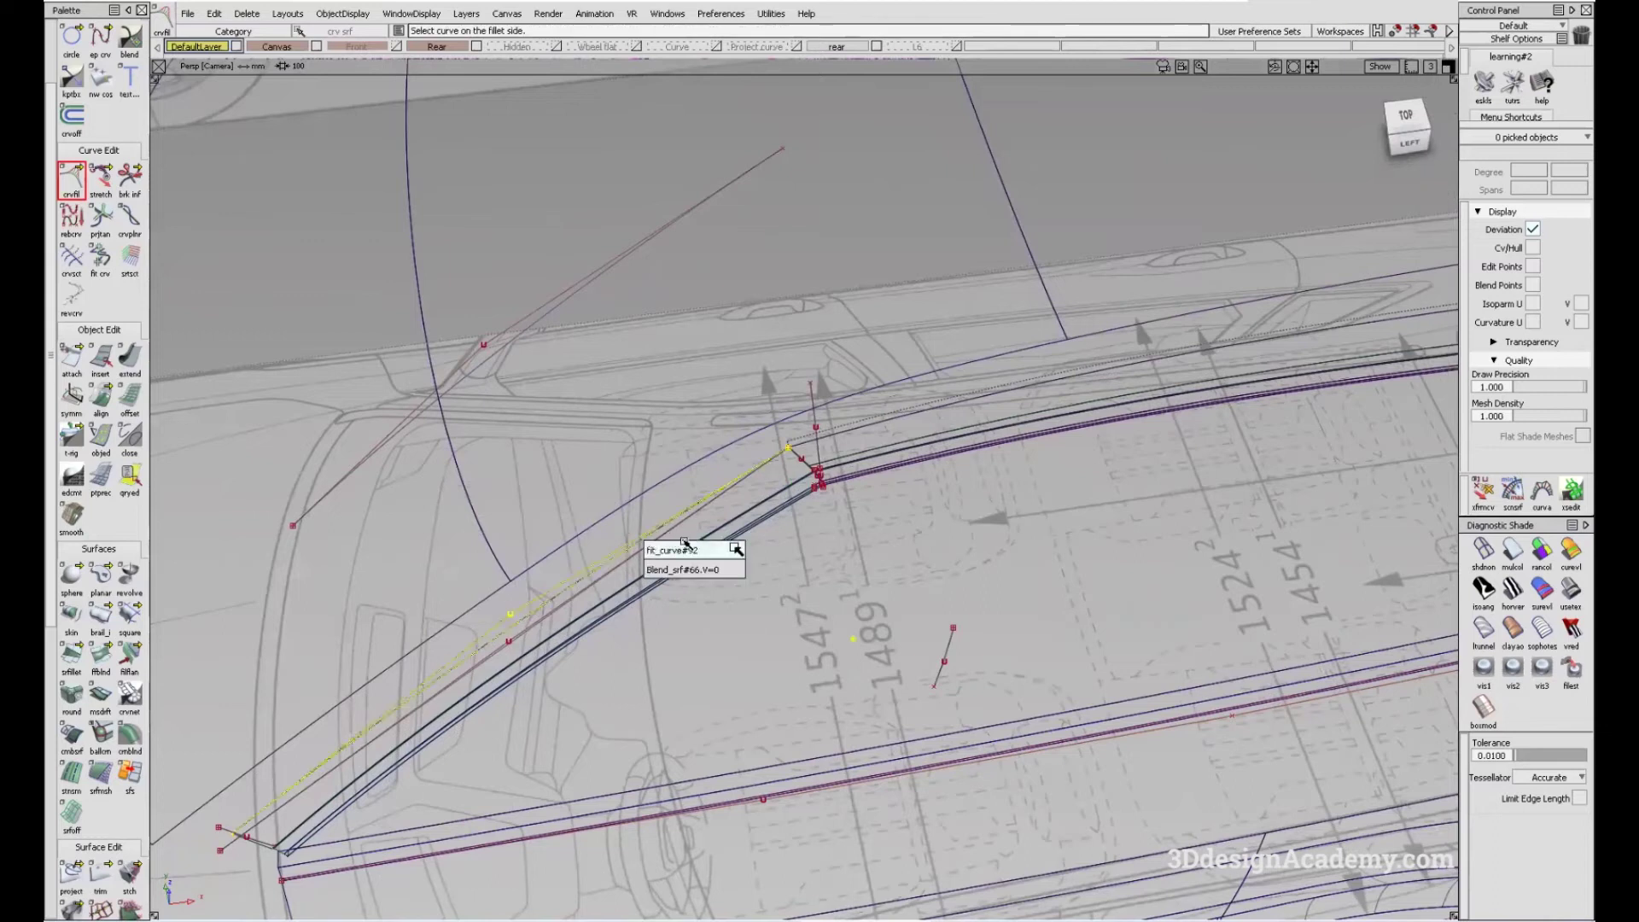
click(678, 550)
click(901, 420)
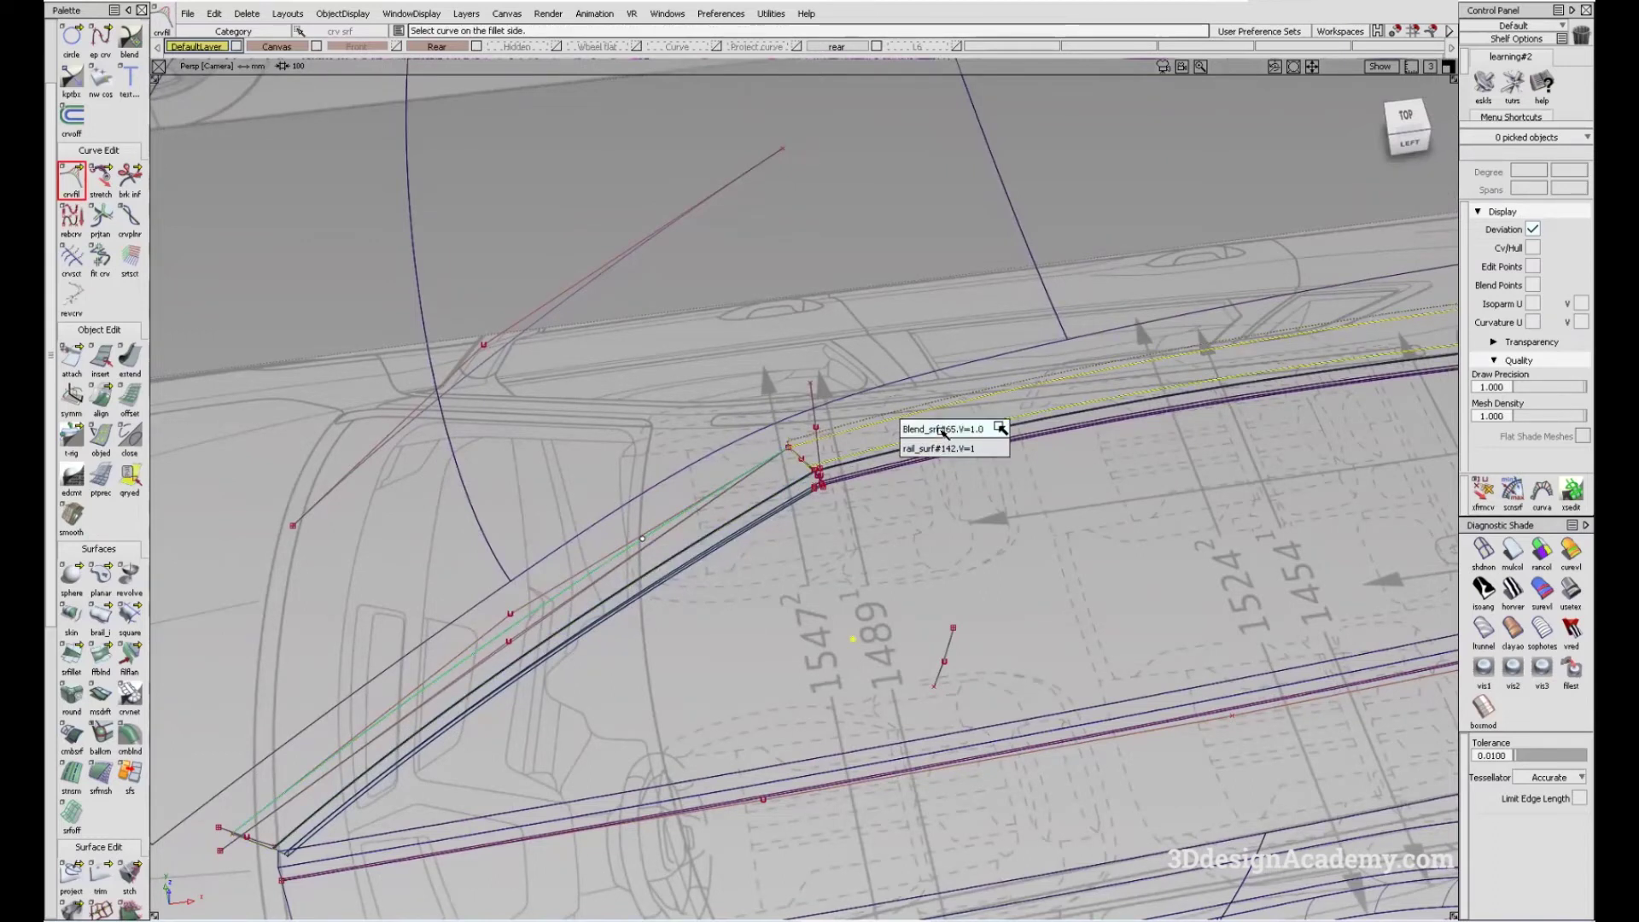
click(943, 429)
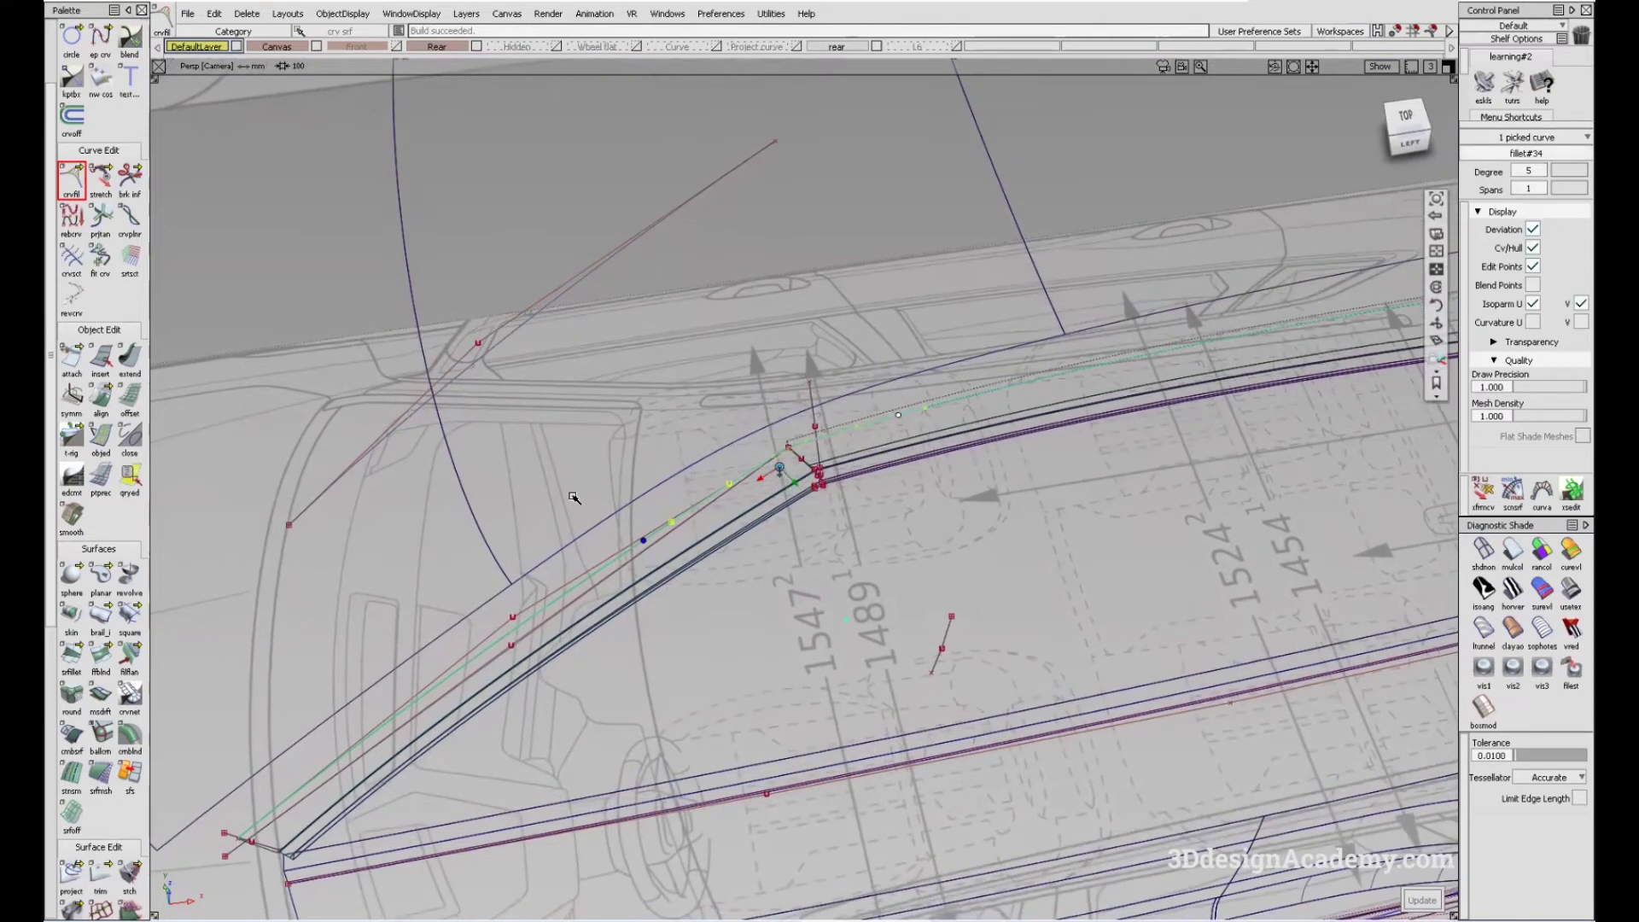
double_click(77, 186)
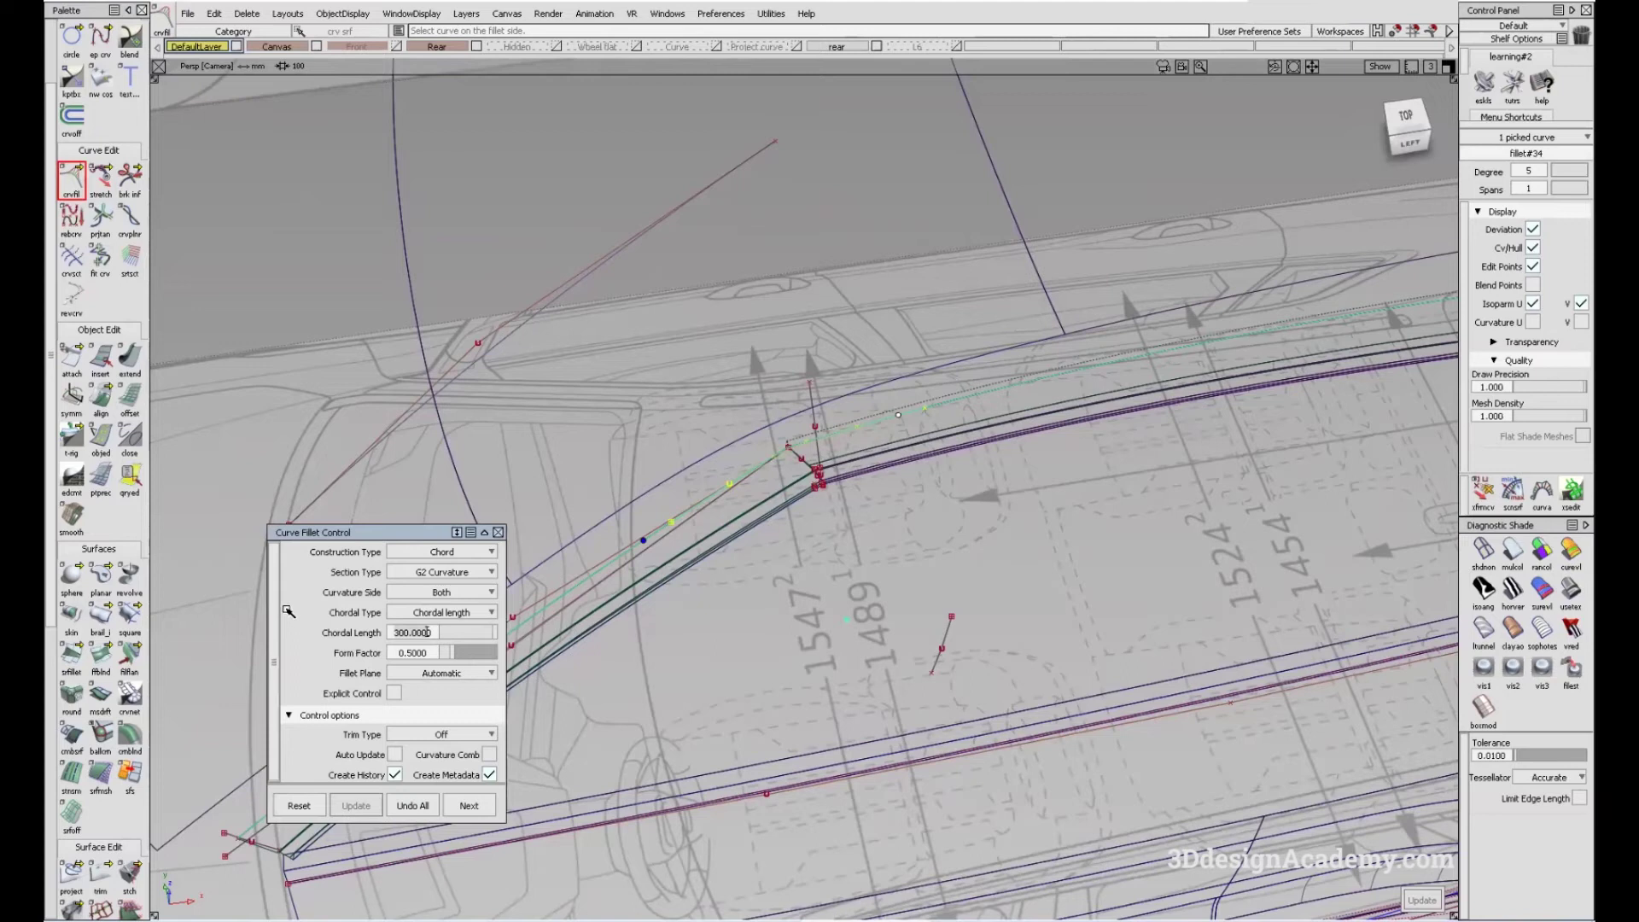
text(668)
key(Return)
- Compare the new fillet curve with the control hull of the roof corner surface in perspective and side views
alt+shift+drag(921, 546, 956, 461)
key(Escape)
click(939, 367)
alt+shift+drag(939, 367, 871, 391)
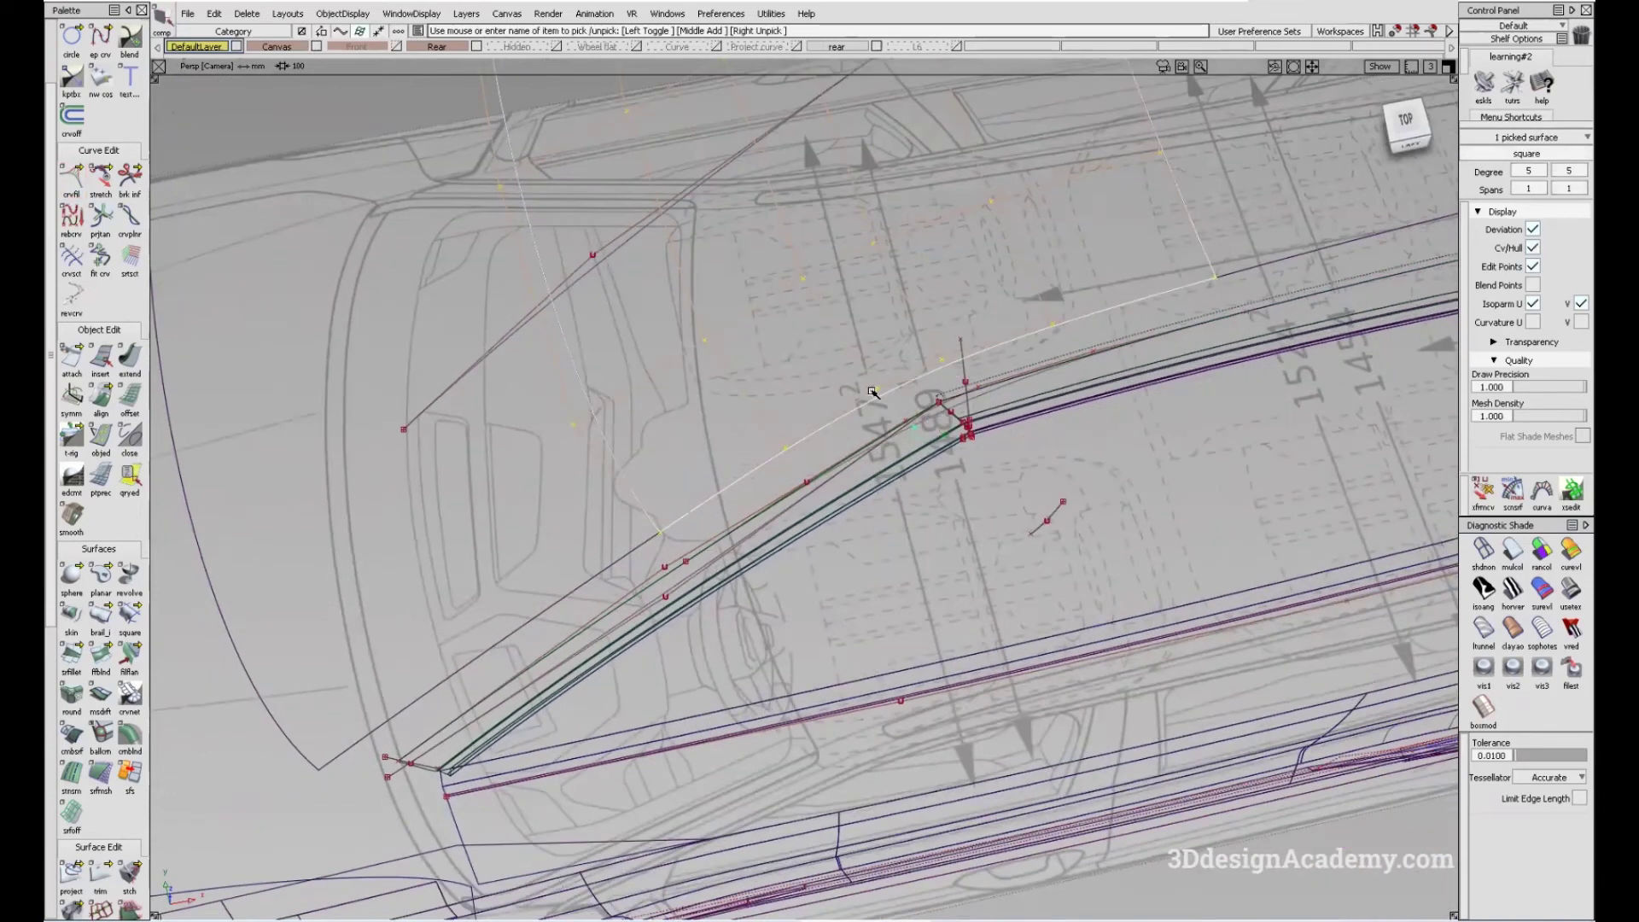
click(943, 419)
click(932, 325)
click(956, 382)
alt+shift+drag(956, 382, 1049, 469)
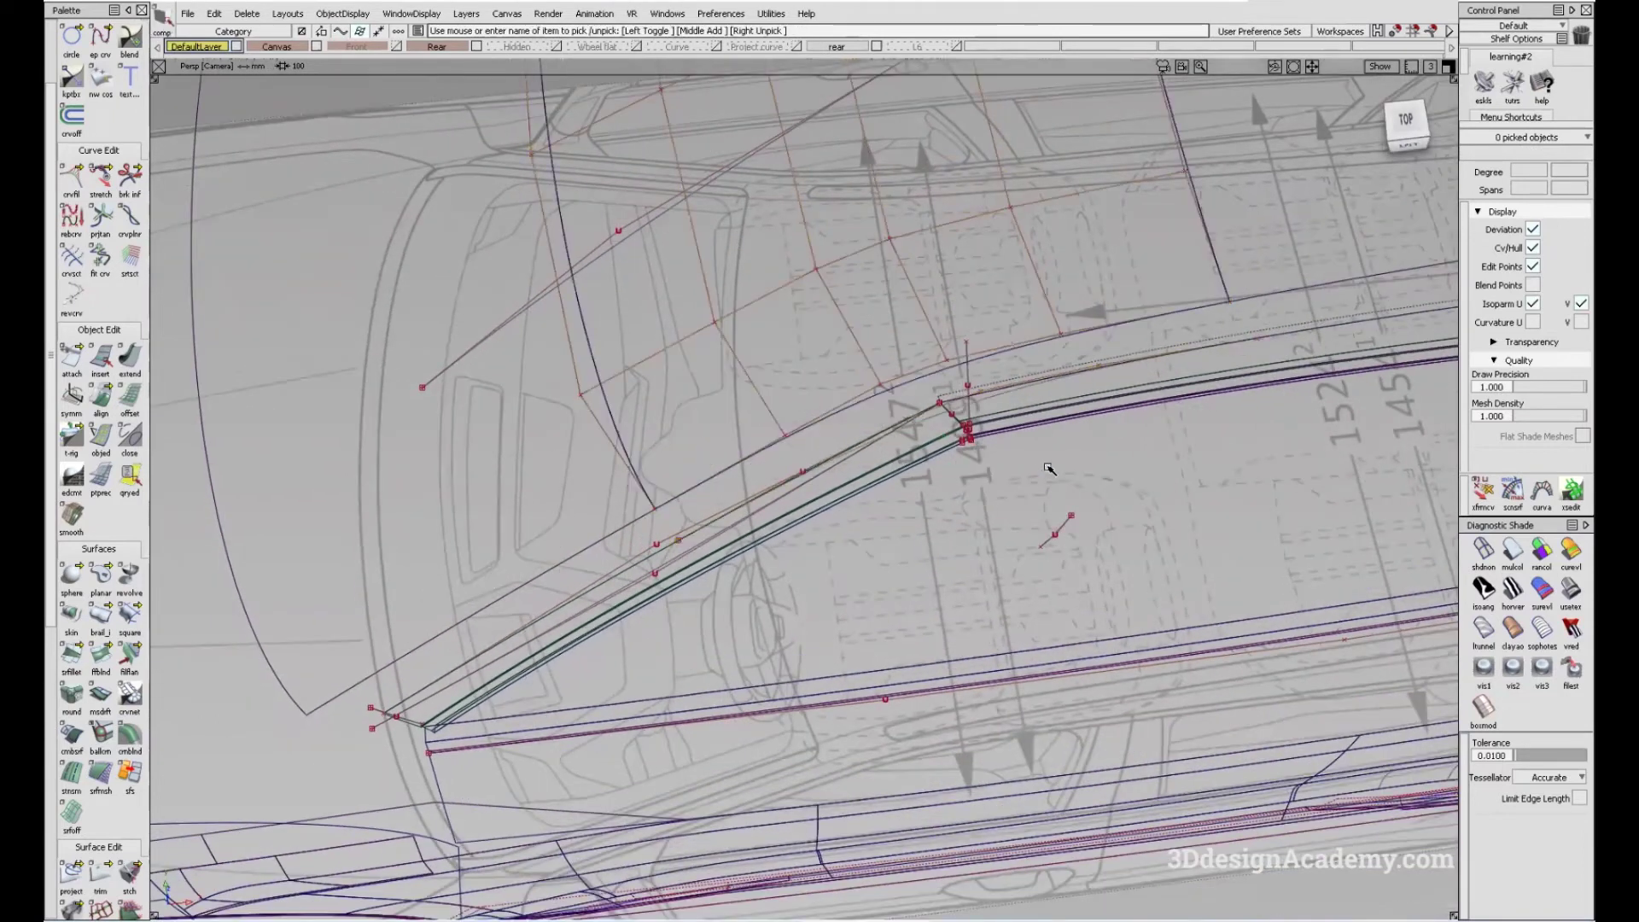
click(932, 417)
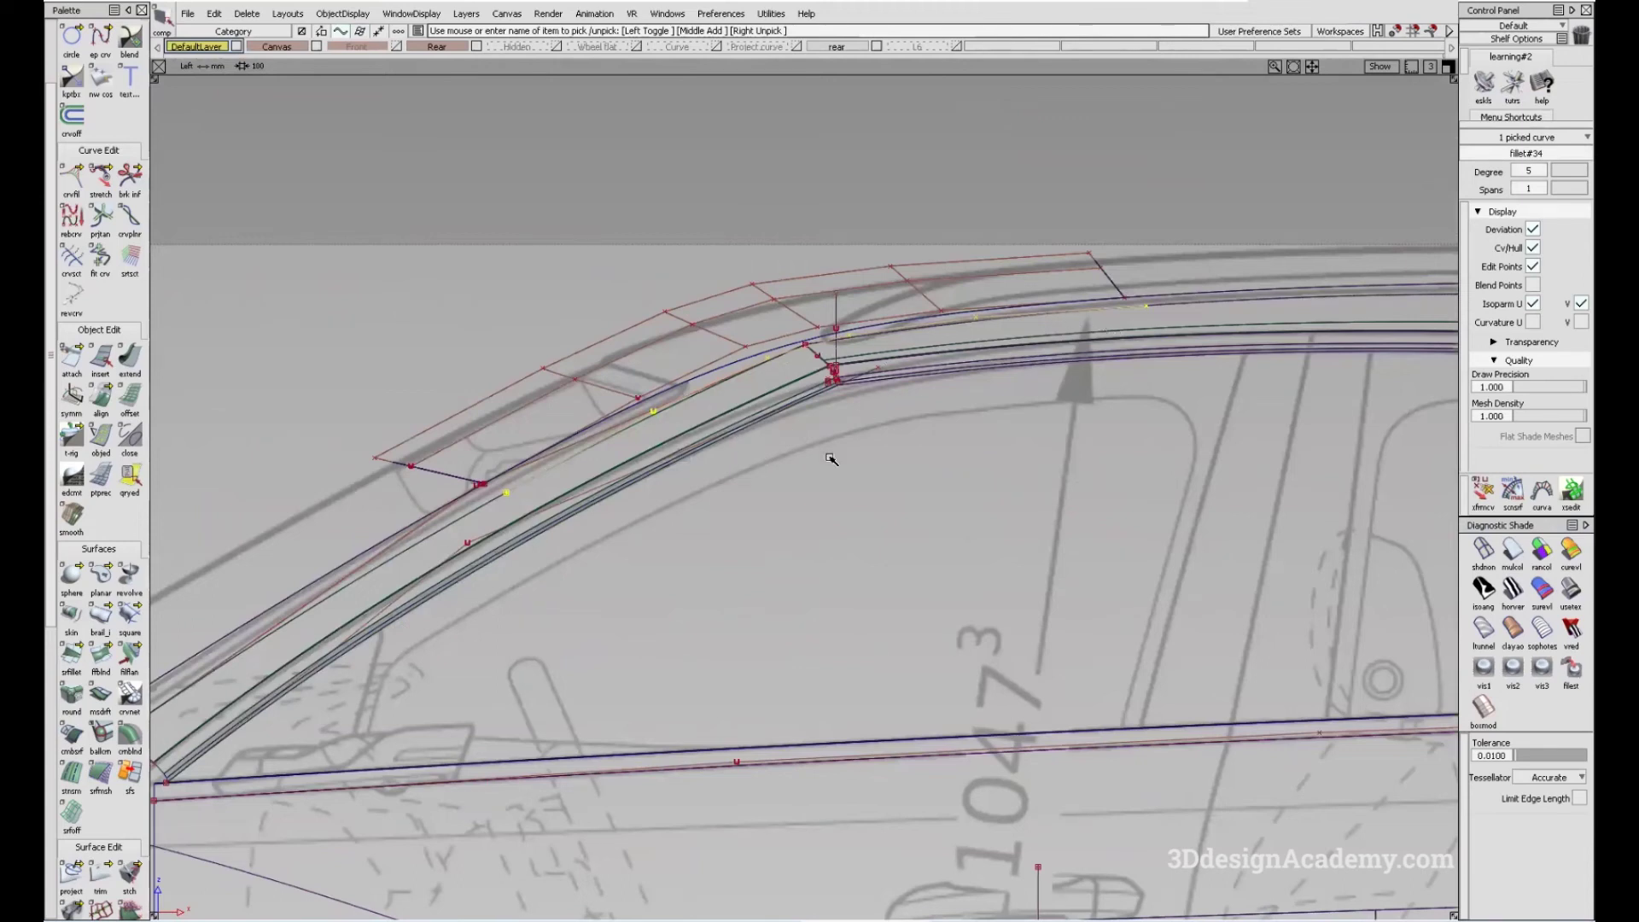
click(951, 484)
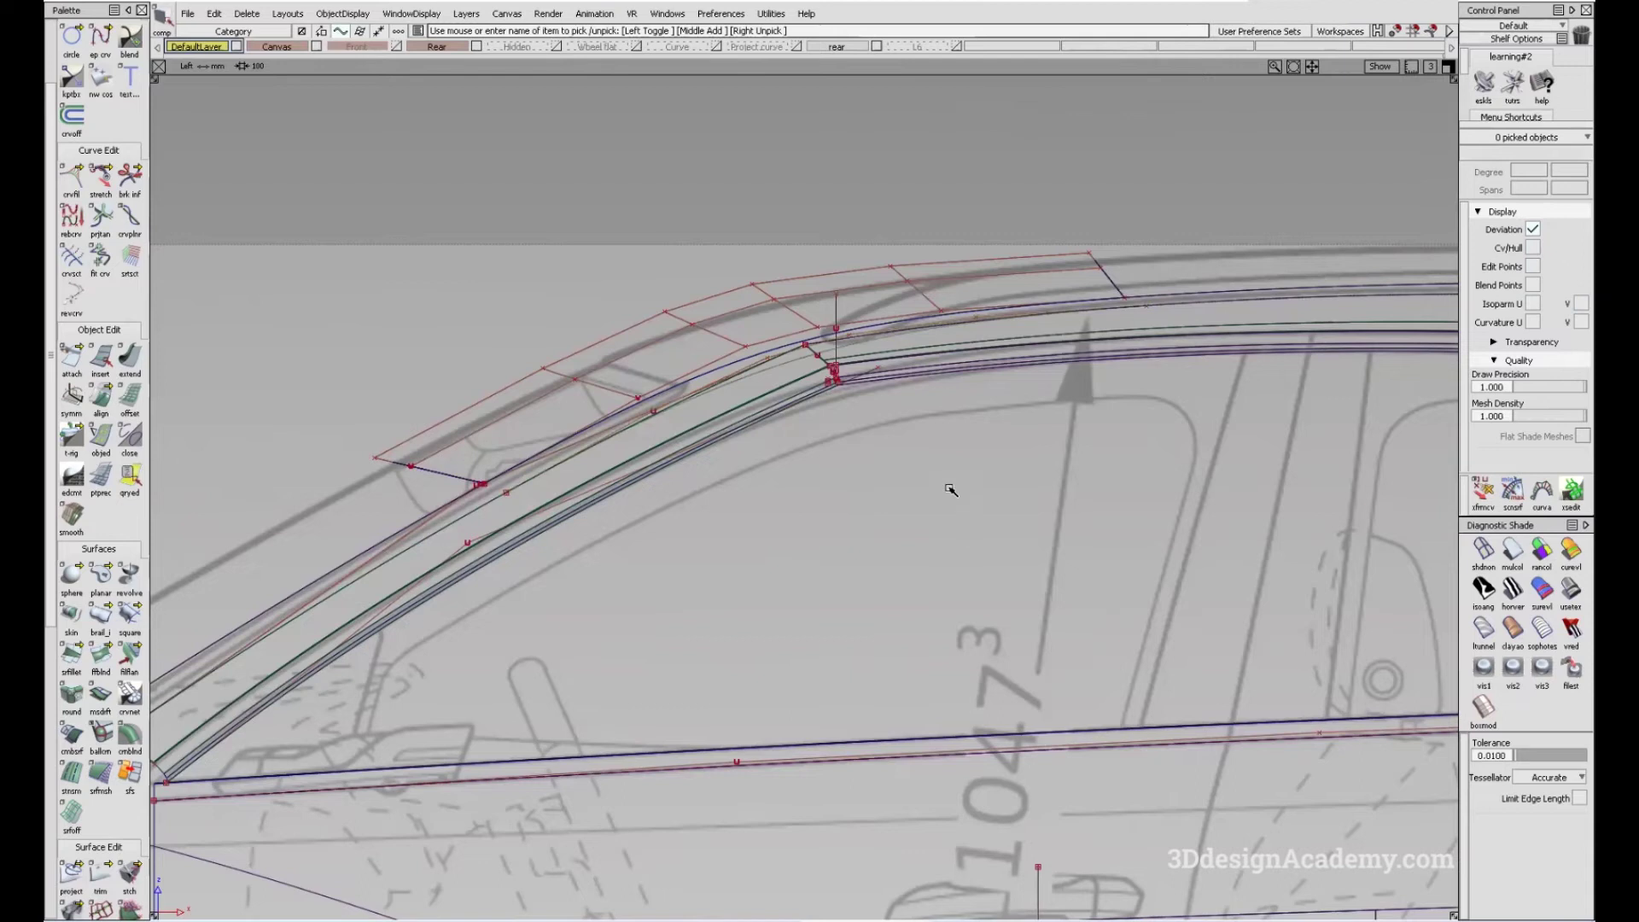
- Create a G2 Curvature chord fillet with a chordal length of 668 between the lowest trim edges at the front corner
alt+shift+drag(951, 483, 1008, 495)
click(72, 179)
click(937, 466)
click(952, 474)
click(1068, 437)
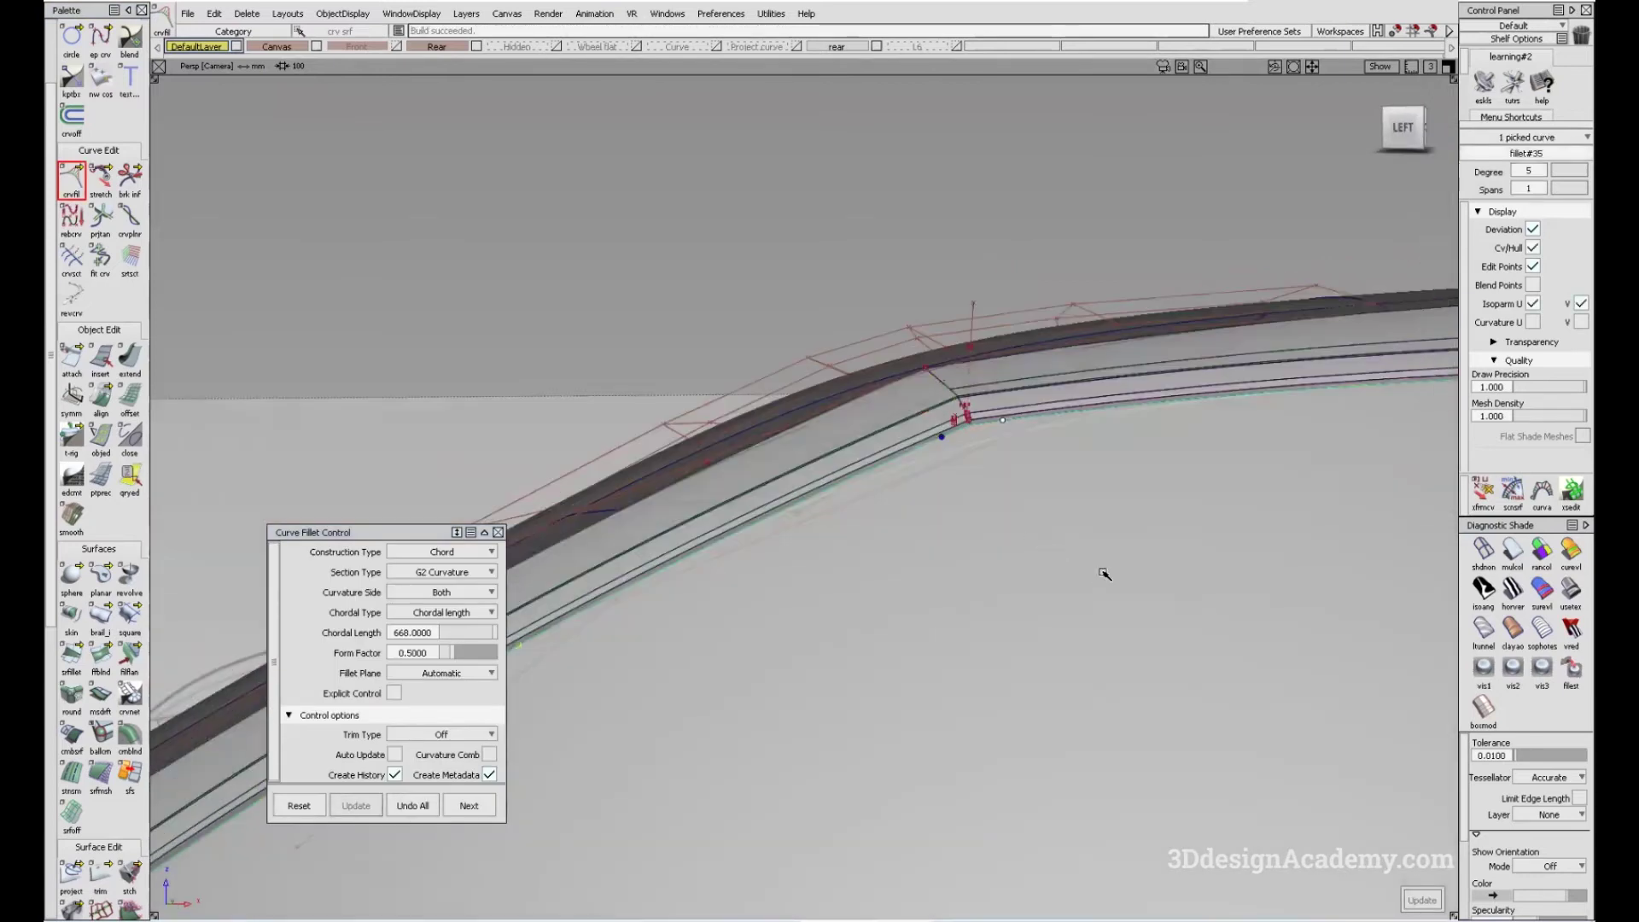
key(ctrl+alt+l)
click(793, 362)
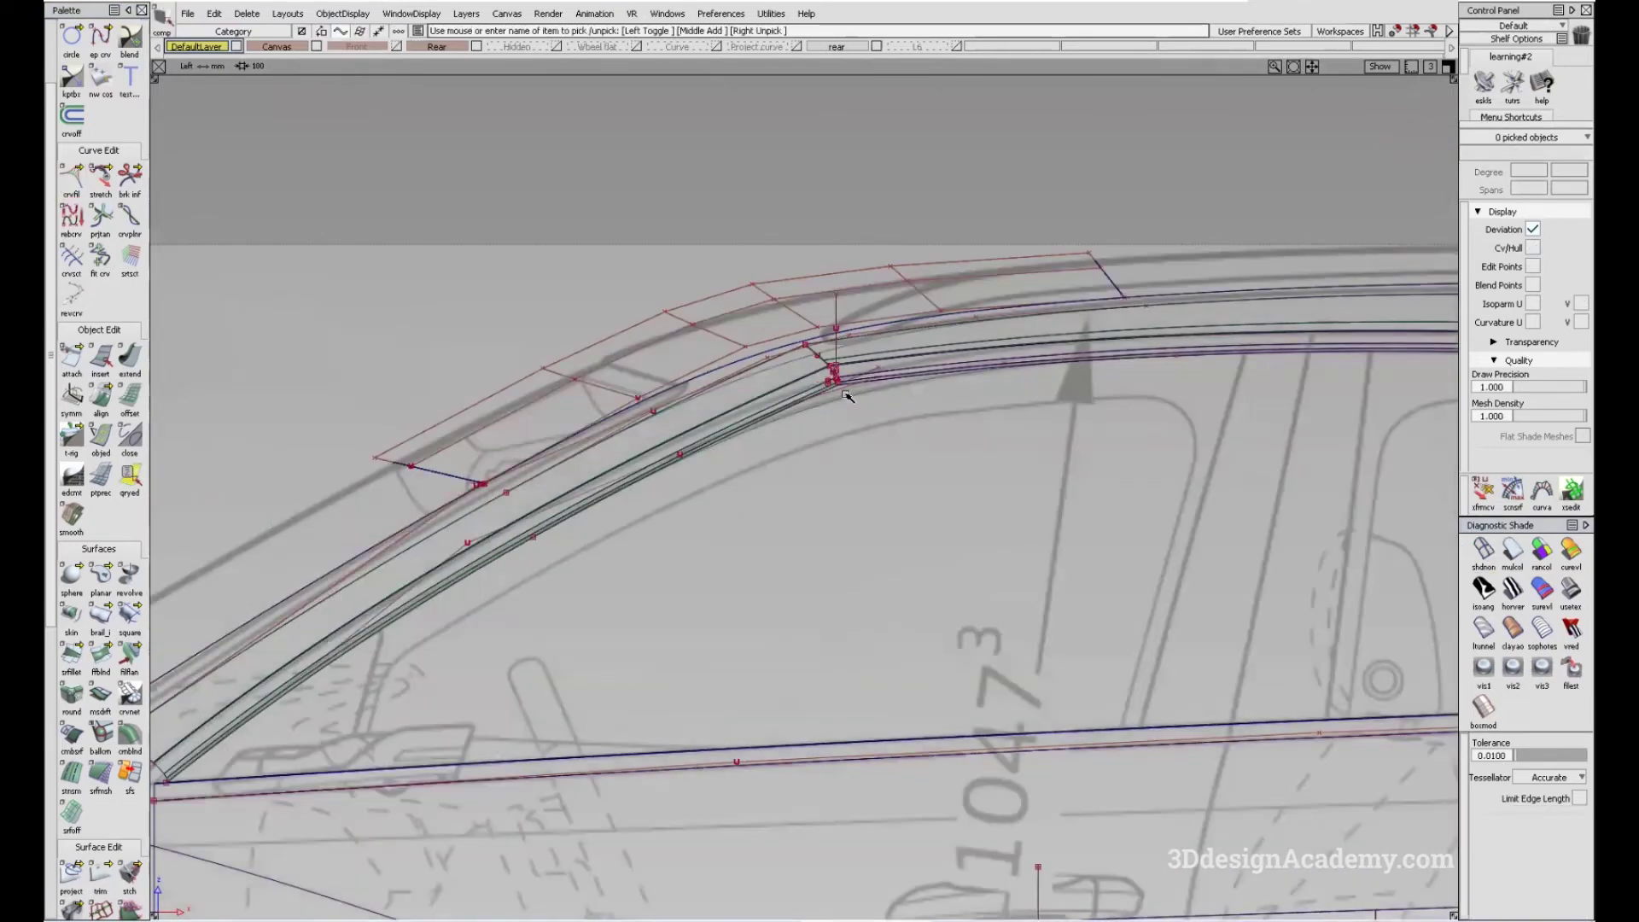
- Try a chordal length of 660 on the lowest trim fillet, then set it to 650
alt+shift+right_drag(863, 413, 933, 402)
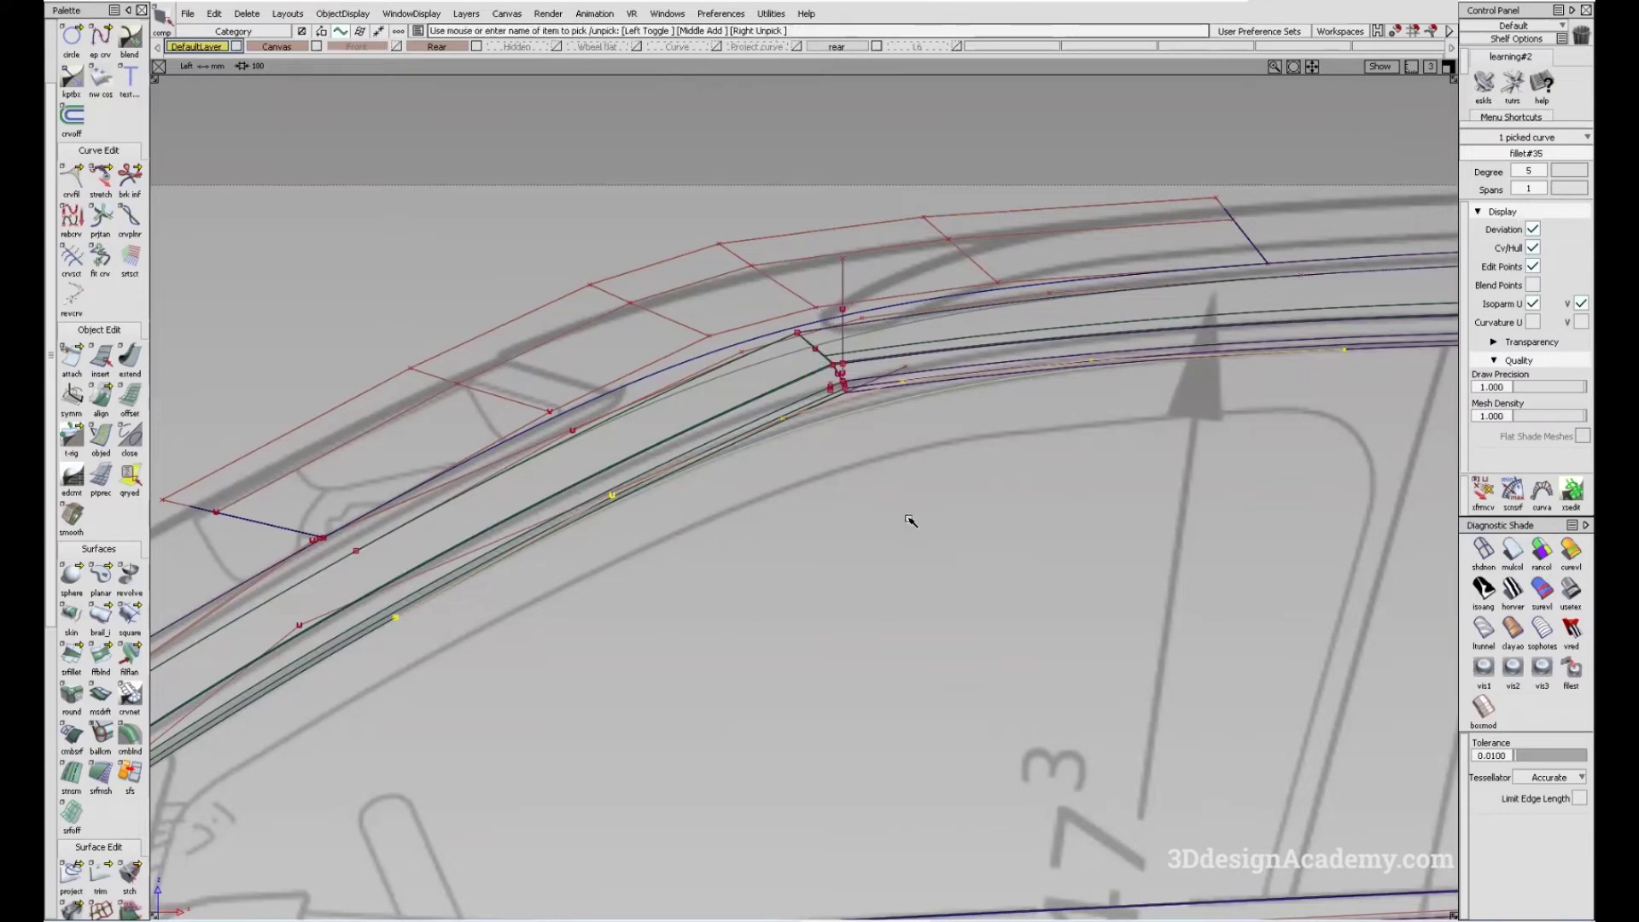
key(q)
click(872, 411)
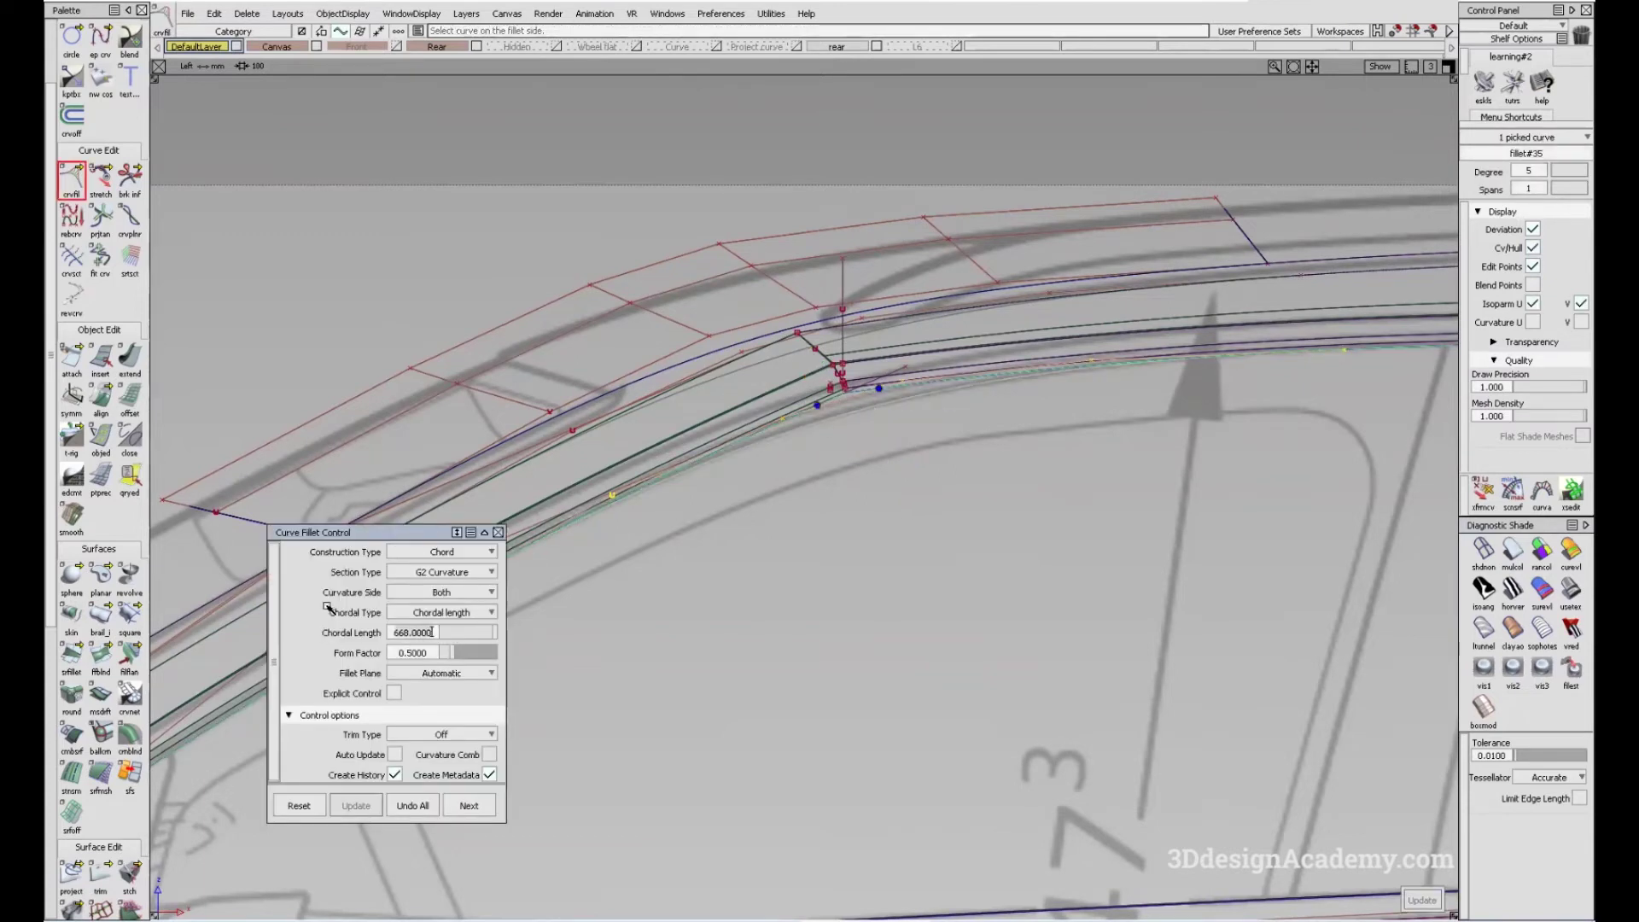
text(660)
key(Return)
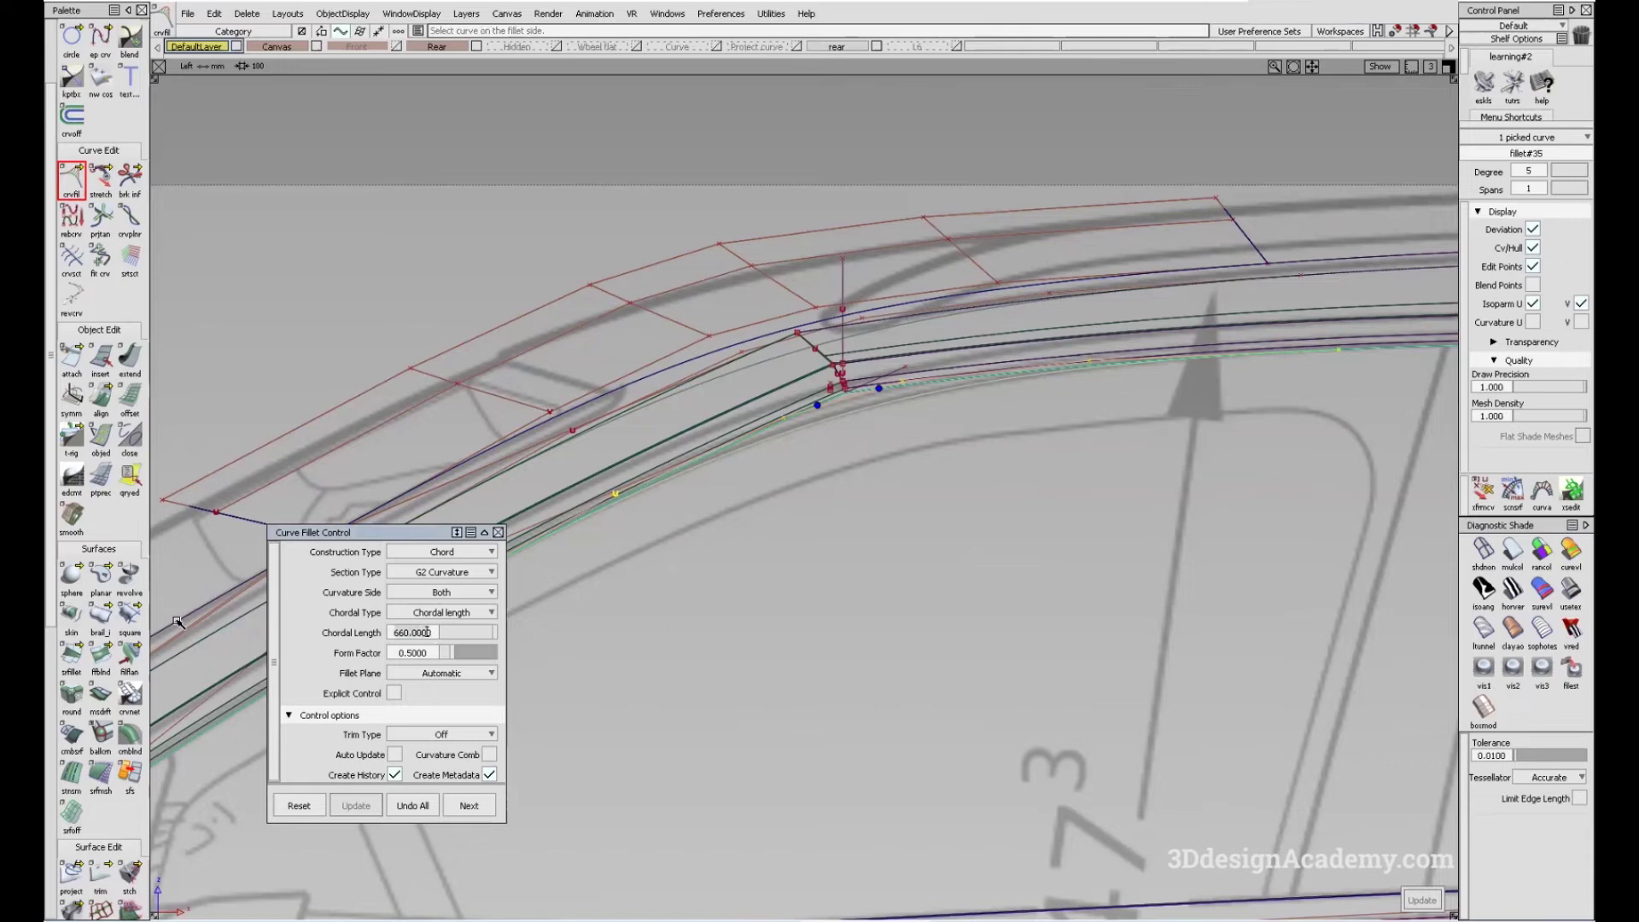
text(650)
key(Return)
- Examine the lowest trim fillet against the sharp front corner in the side view and in shaded perspective
scroll(793, 489, down, 1)
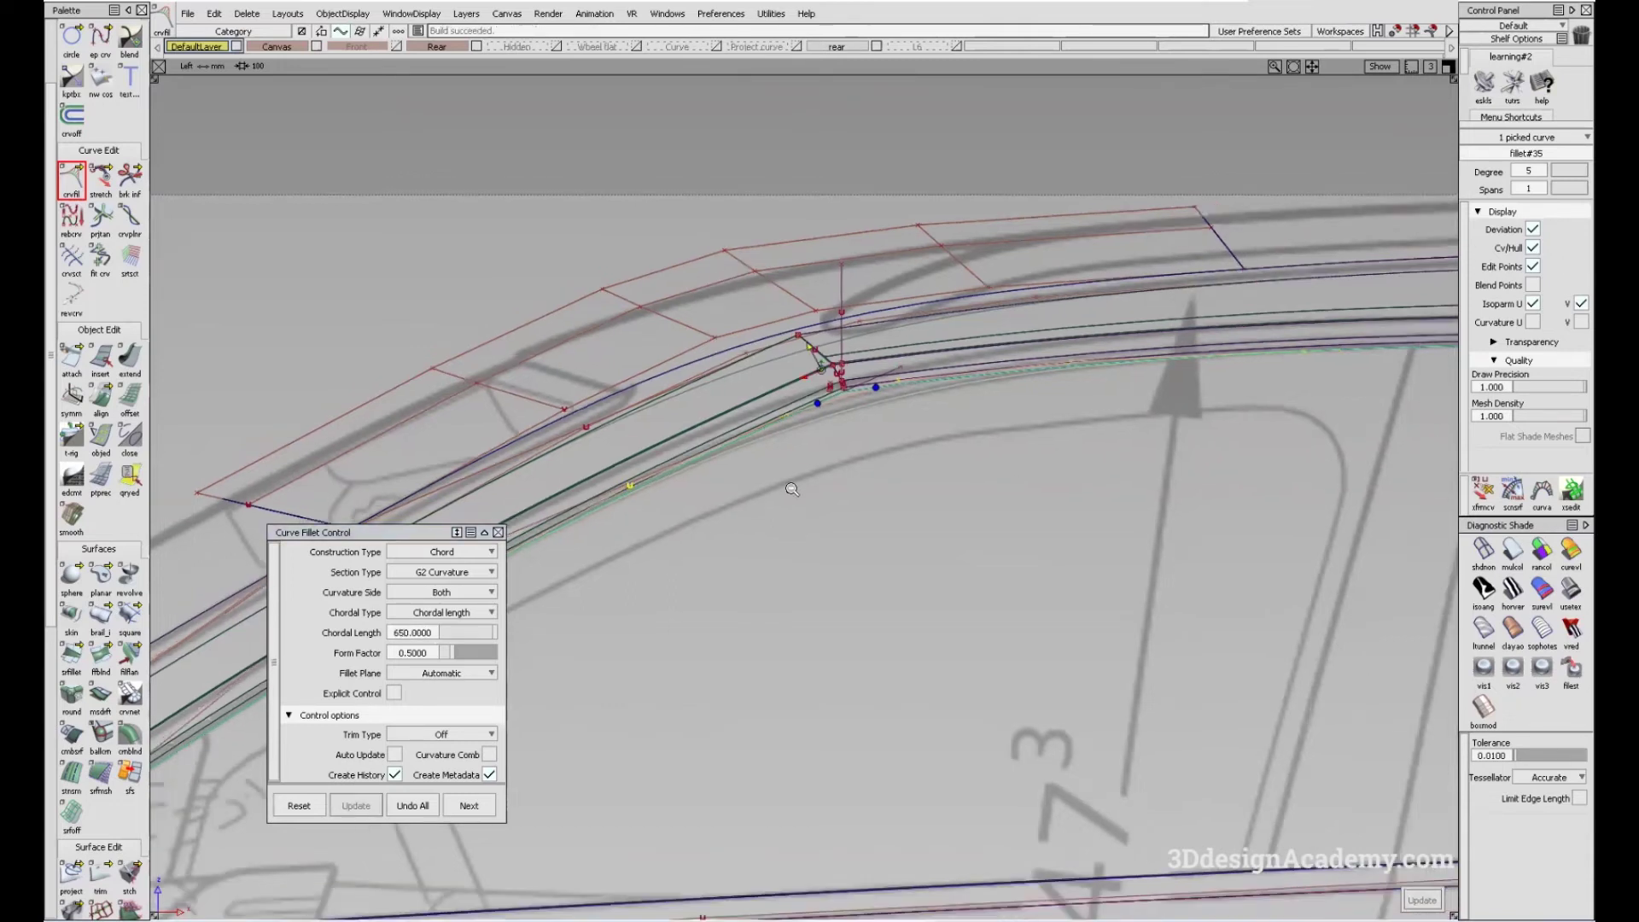
scroll(793, 489, down, 1)
alt+shift+middle_drag(765, 489, 783, 491)
click(850, 427)
alt+shift+drag(1021, 541, 1043, 439)
scroll(962, 399, up, 2)
alt+shift+drag(962, 399, 834, 549)
key(Escape)
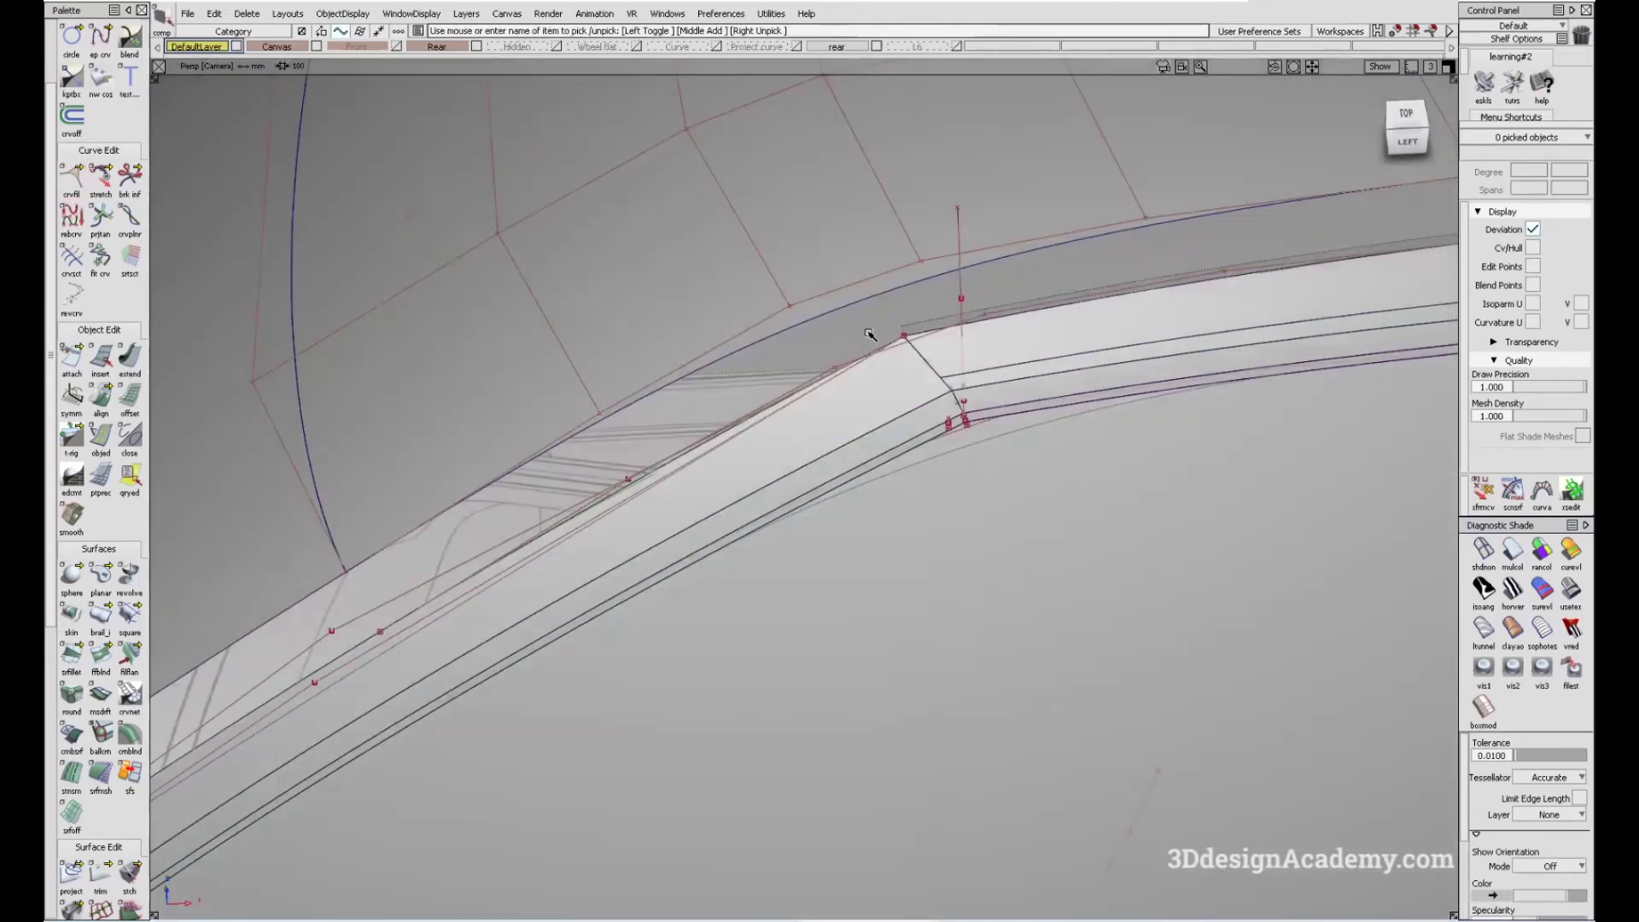
- Hide the old construction curves around the front trim corner, keeping the two new fillet curves displayed
drag(868, 334, 957, 465)
alt+shift+right_drag(944, 461, 717, 418)
key(ctrl+shift+n)
drag(717, 419, 793, 472)
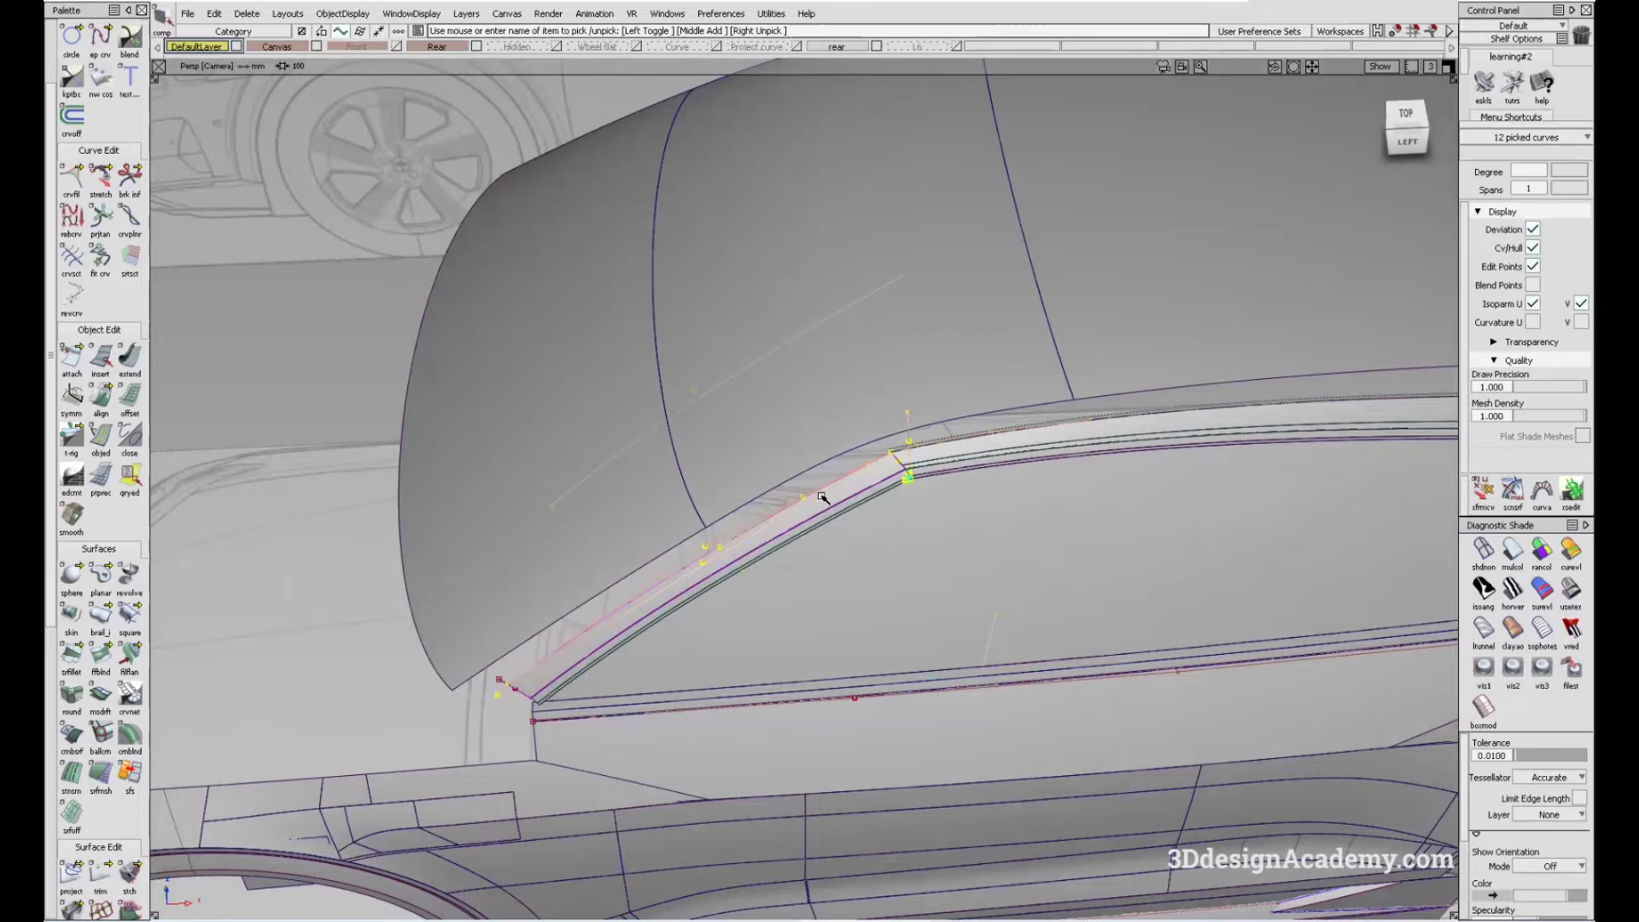
alt+shift+right_drag(798, 482, 708, 544)
click(1010, 350)
alt+shift+drag(812, 487, 263, 68)
click(1081, 478)
click(343, 13)
click(376, 89)
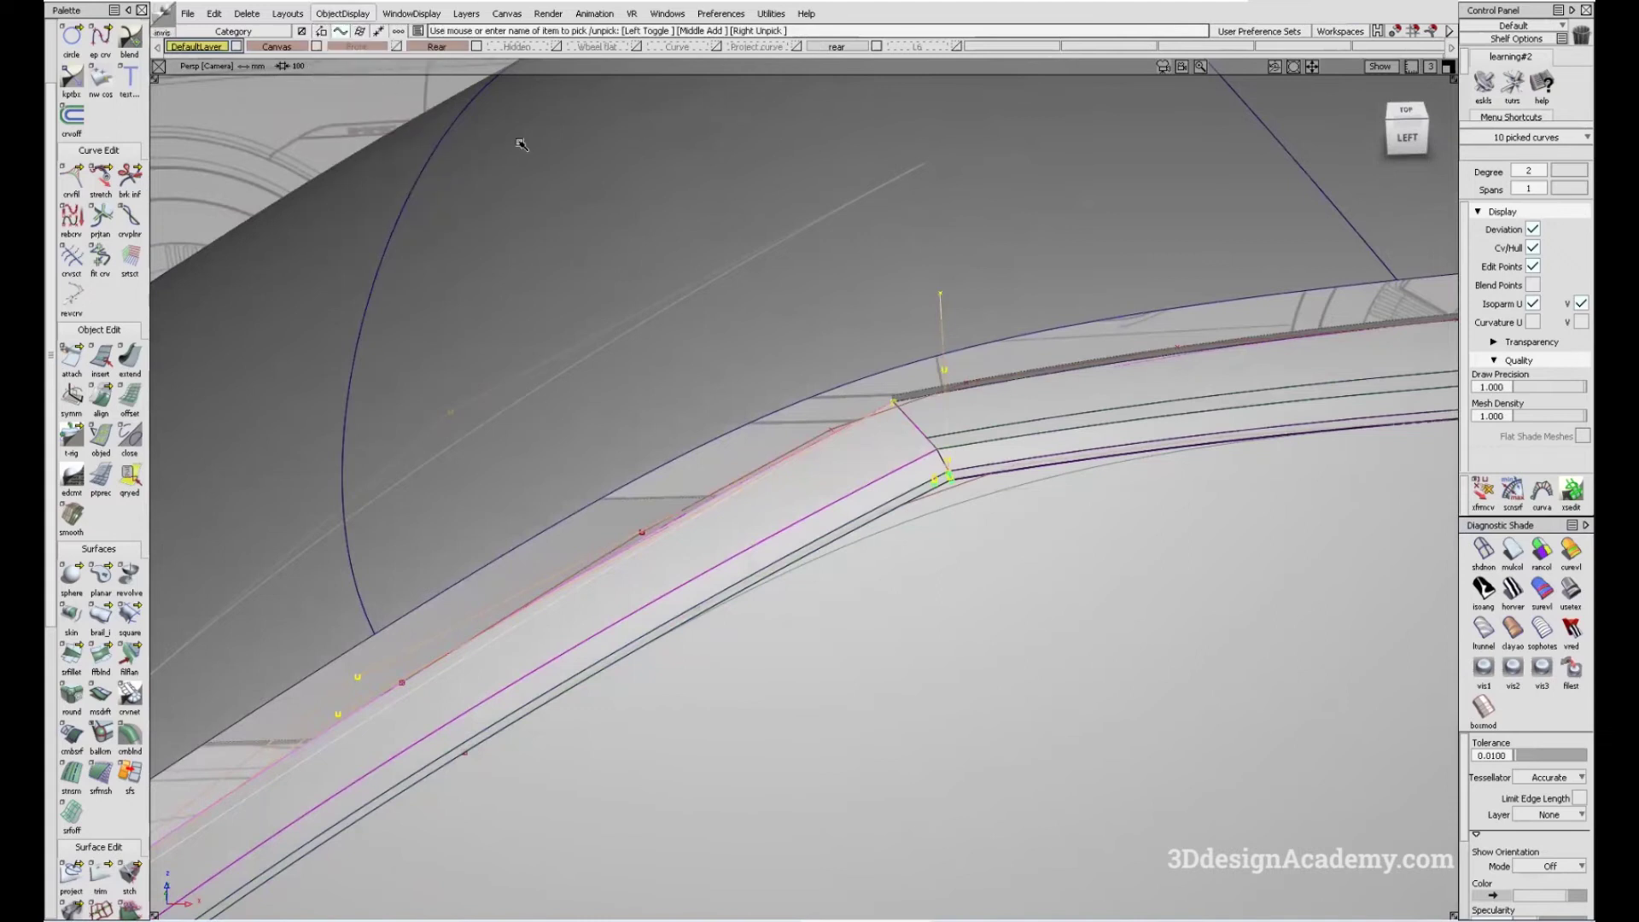
- Create a G2 Curvature chord fillet with a chordal length of 655 between the next trim edges above the lowest strip
alt+shift+drag(1041, 547, 1082, 565)
click(1483, 549)
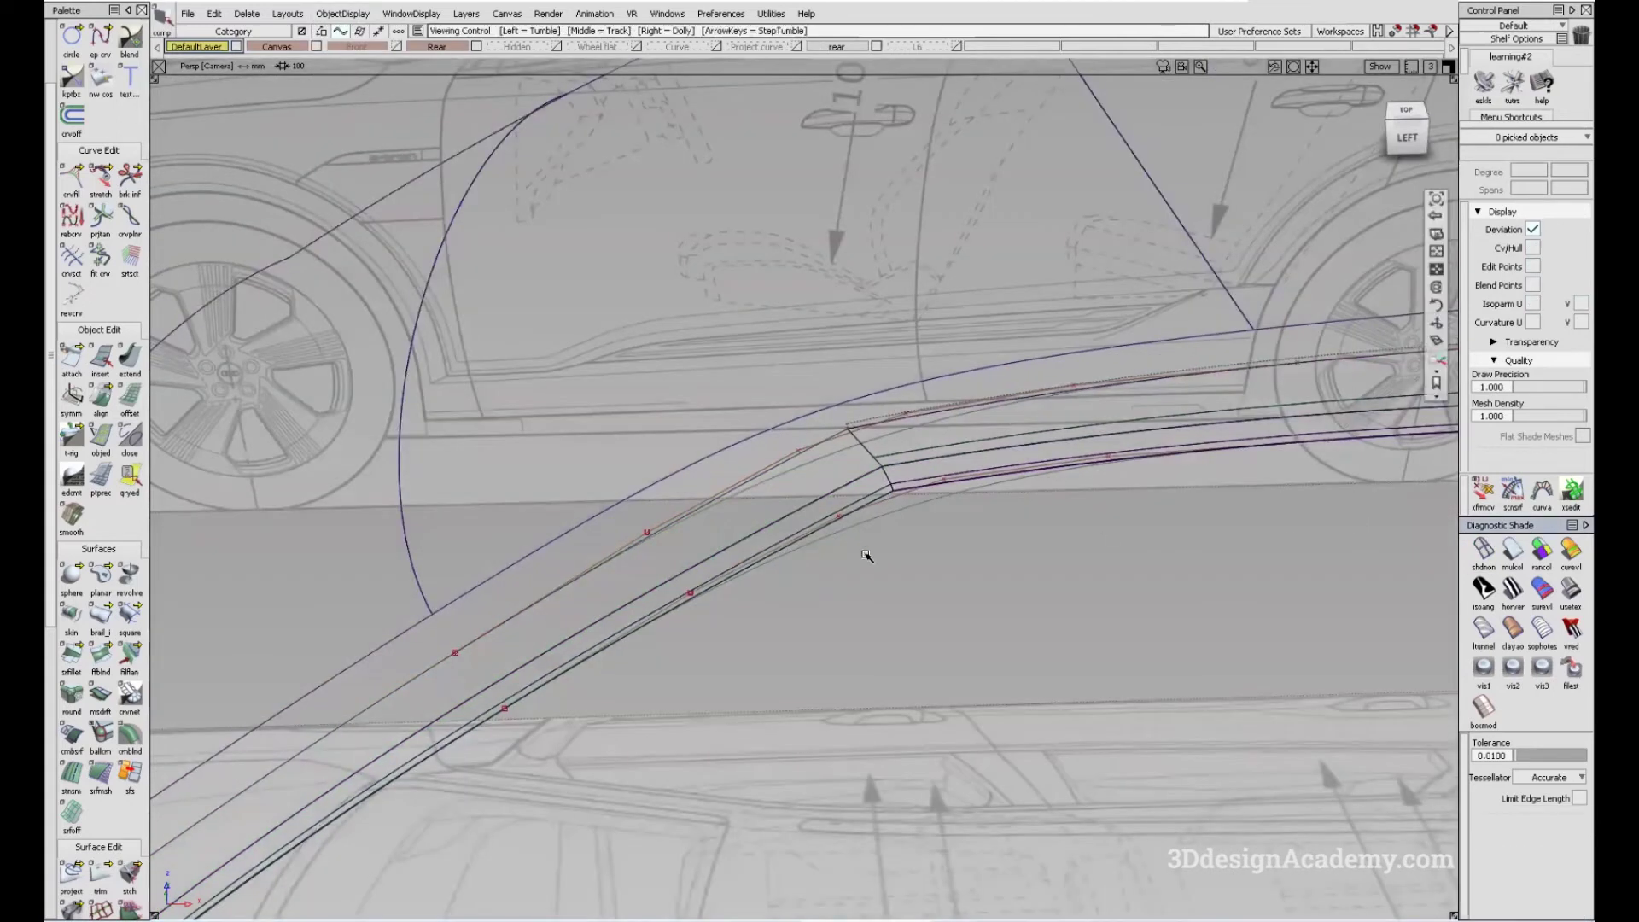
alt+shift+drag(857, 529, 1021, 508)
double_click(903, 524)
alt+shift+drag(857, 537, 770, 591)
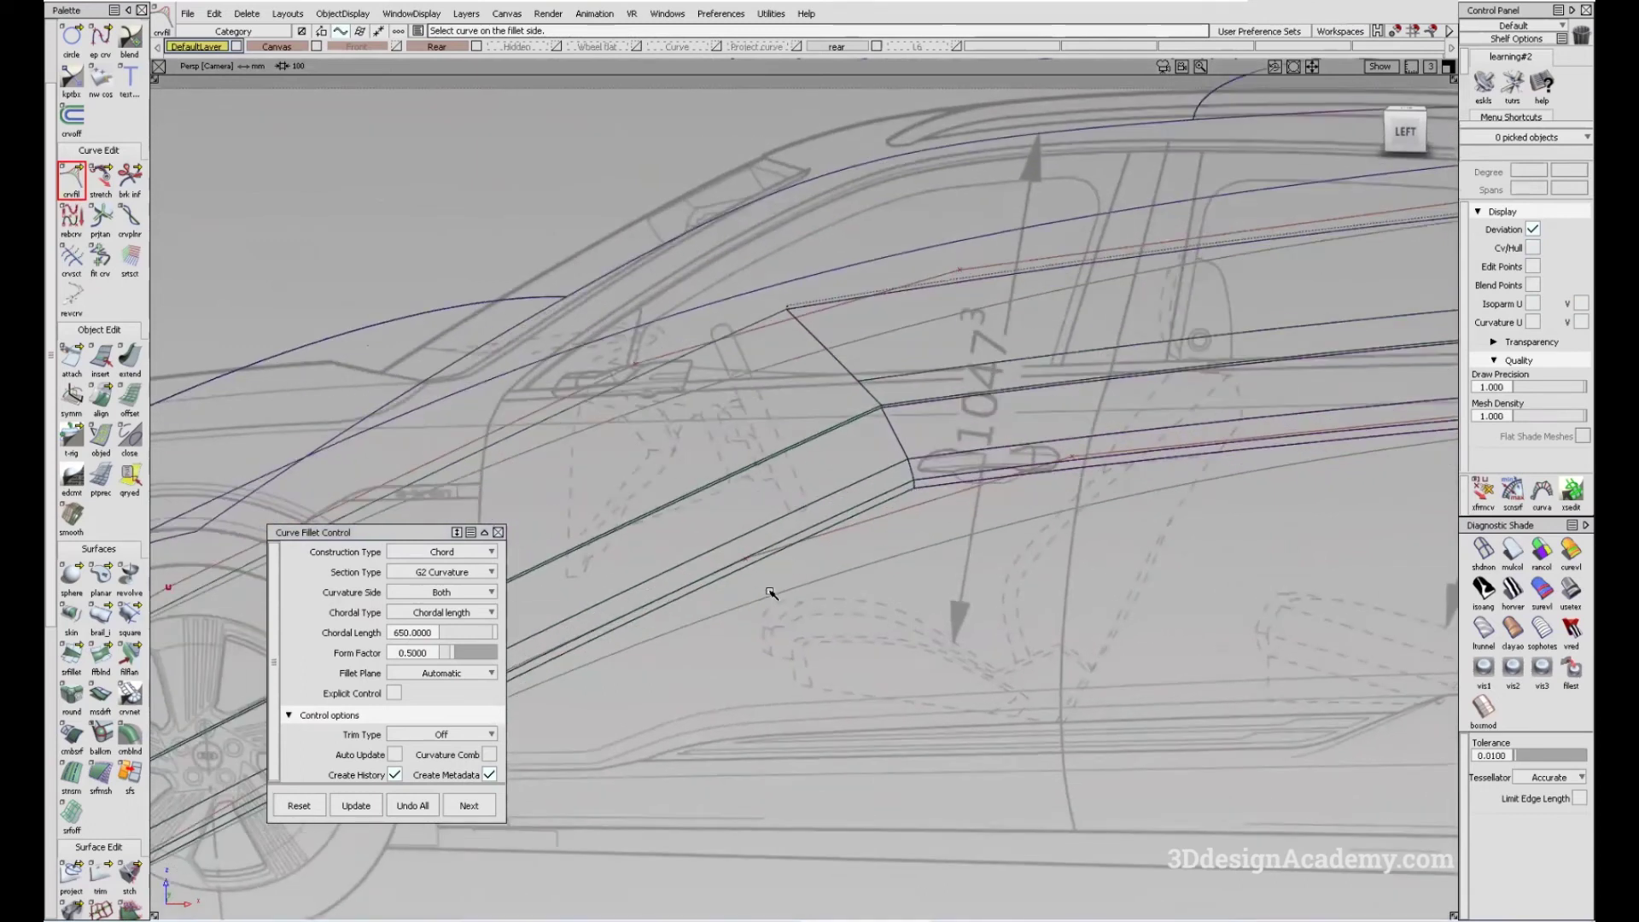
mouse_move(902, 499)
alt+shift+mouse_down()
mouse_move(909, 478)
mouse_move(890, 489)
mouse_move(934, 465)
mouse_move(934, 486)
mouse_move(889, 468)
alt+shift+mouse_up()
click(893, 486)
click(947, 464)
click(414, 632)
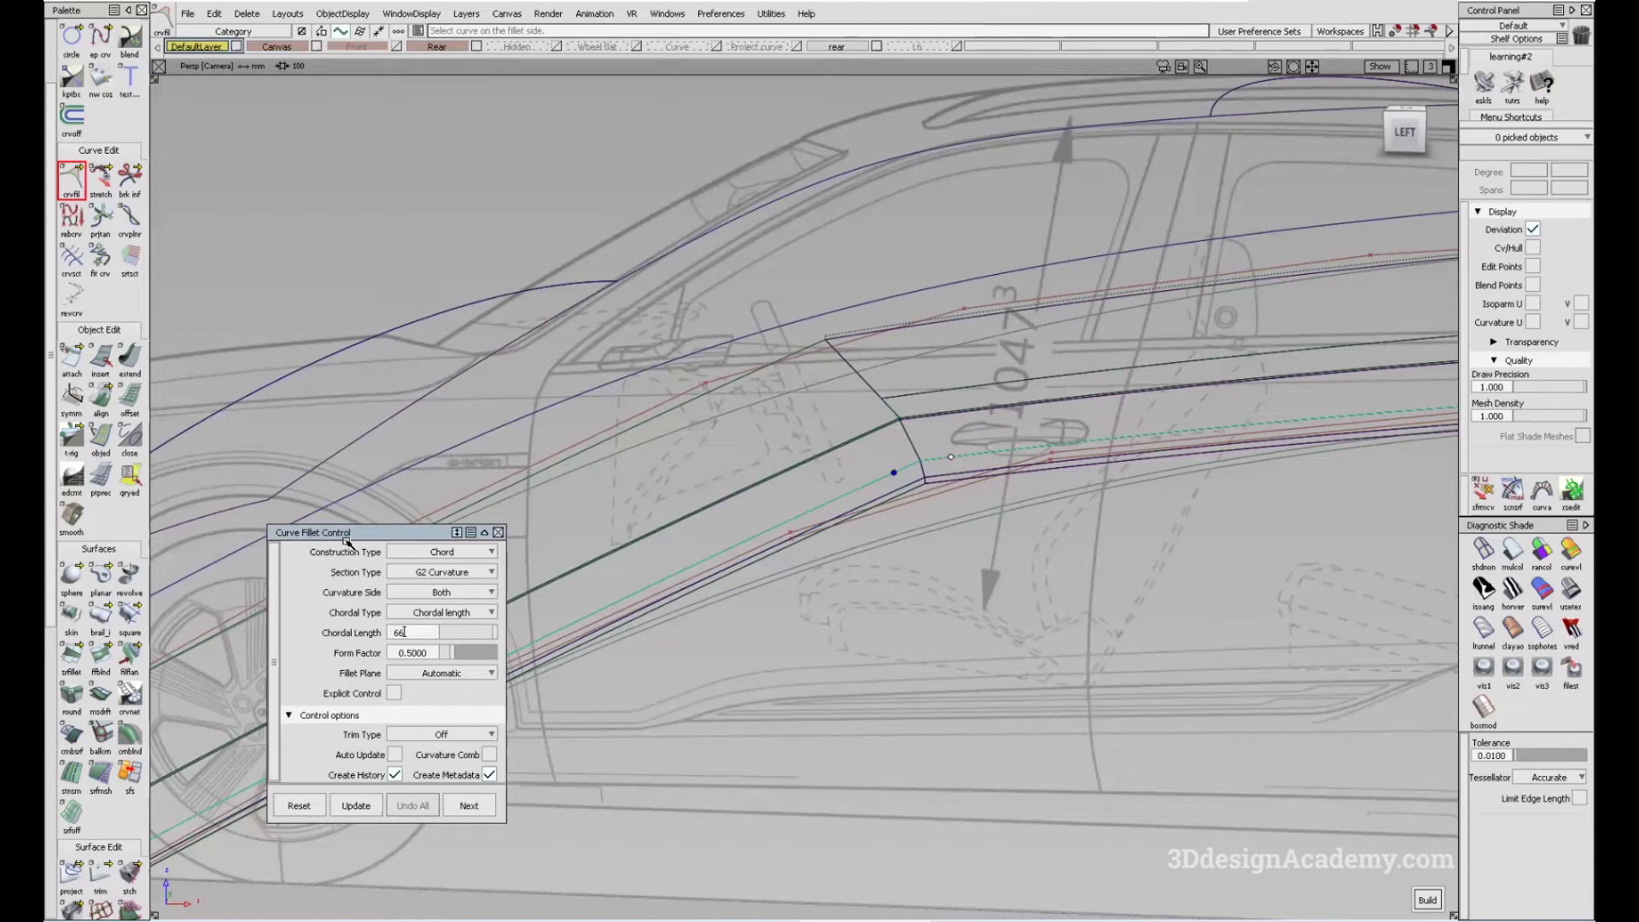
key(Return)
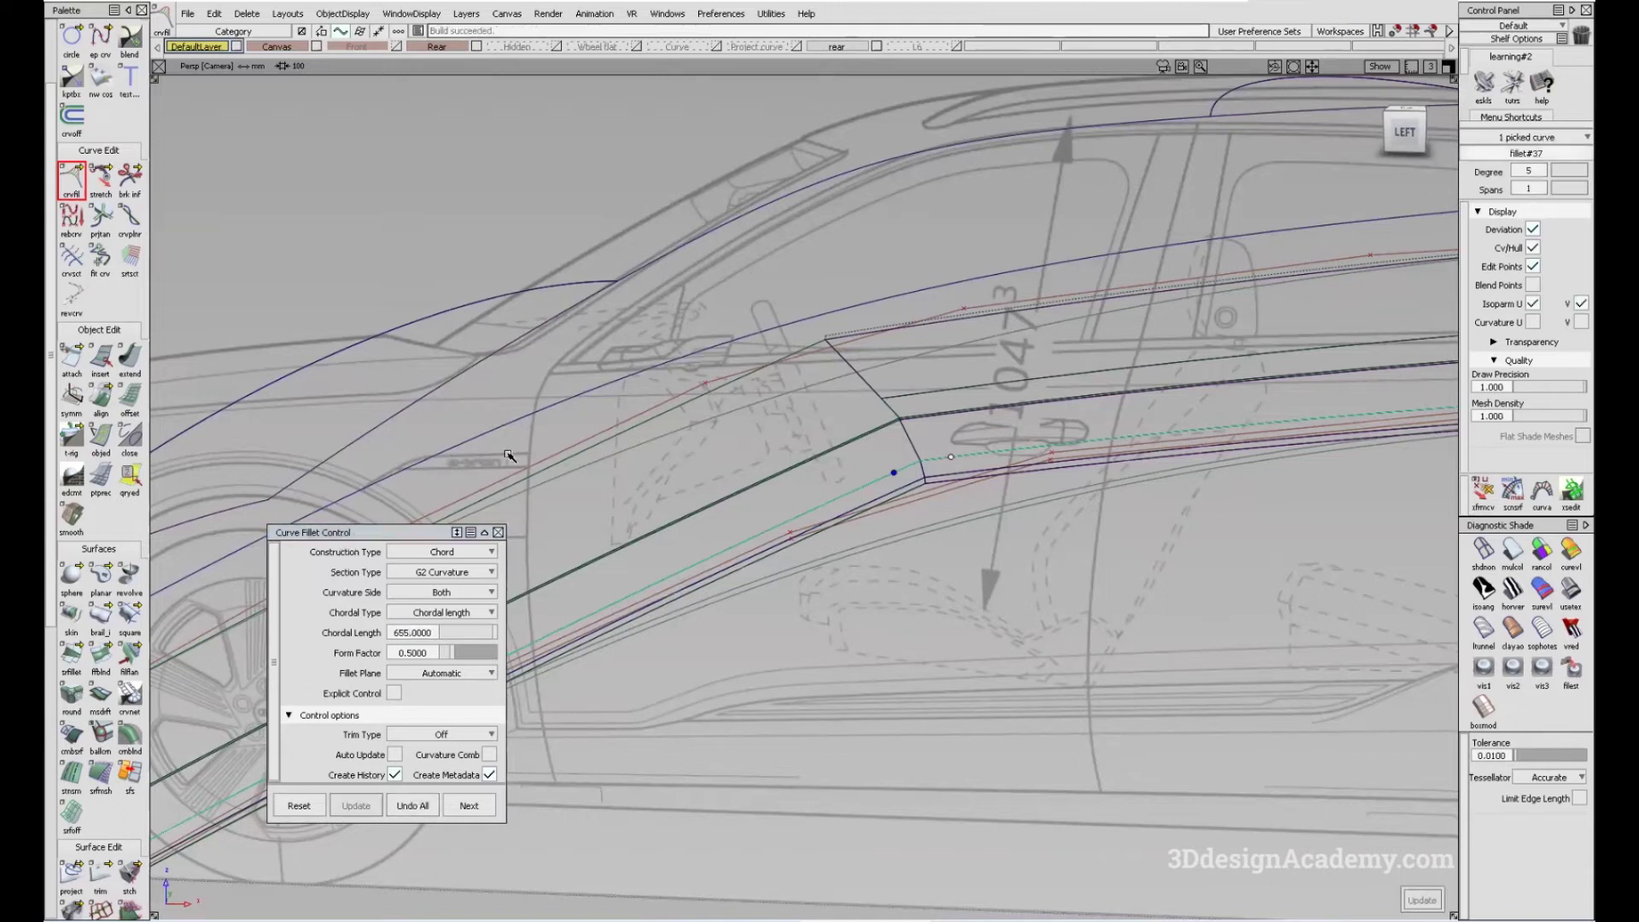
click(905, 538)
- Create a G2 Curvature chord fillet with a chordal length of 660 between the next pair of trim edges up
click(1481, 549)
scroll(891, 415, up, 3)
click(890, 416)
click(954, 412)
click(987, 411)
click(432, 633)
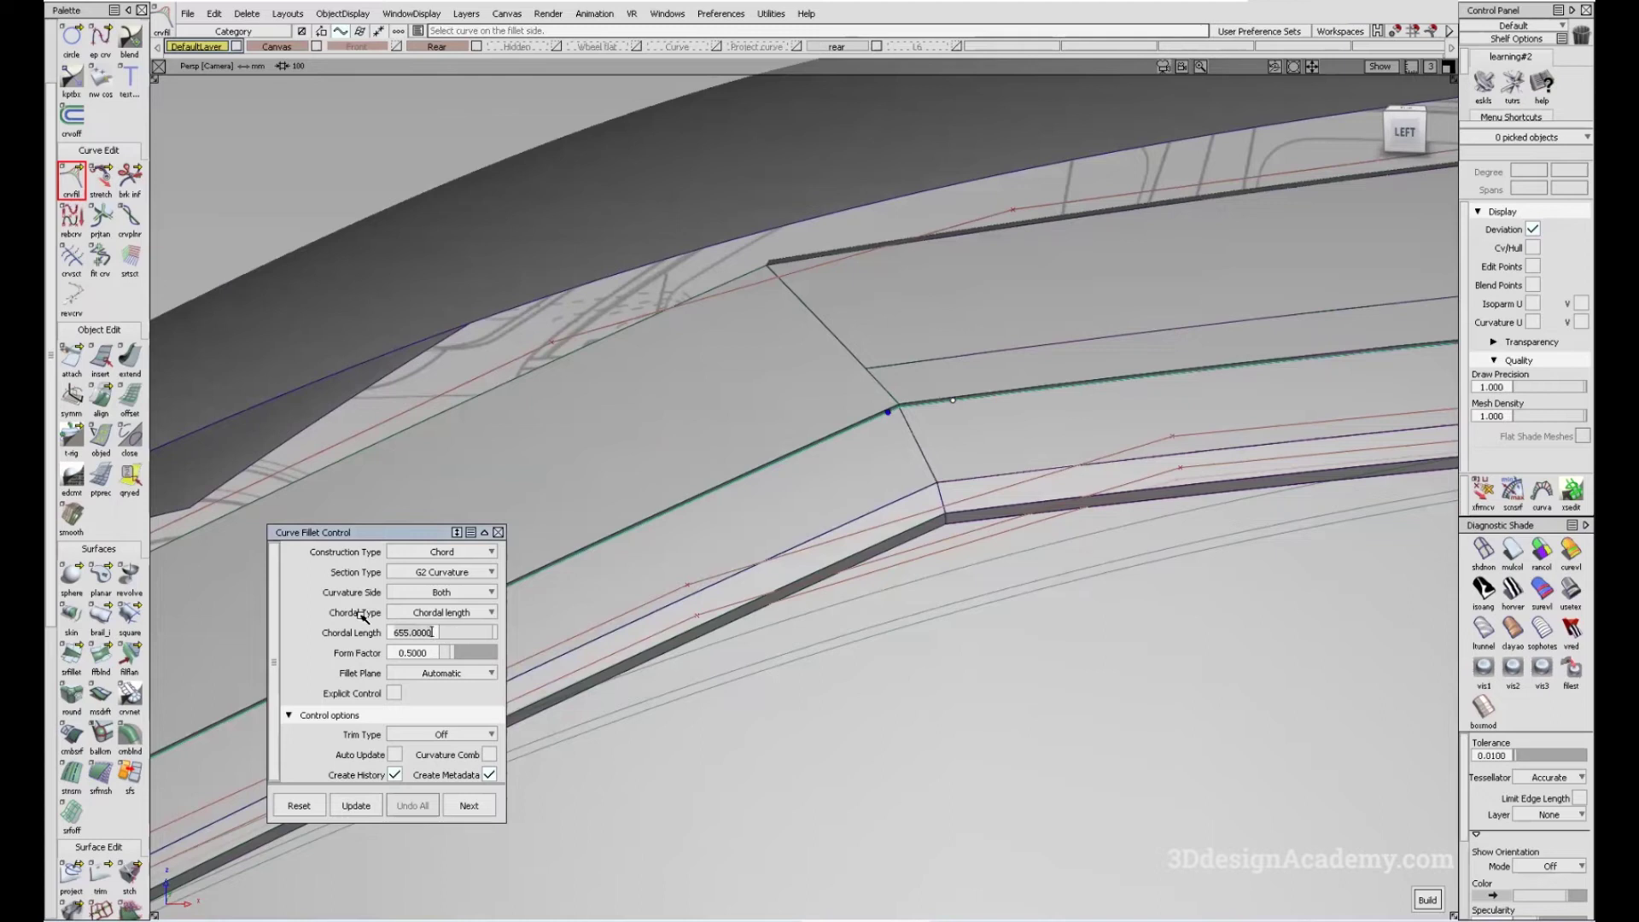
scroll(888, 414, up, 5)
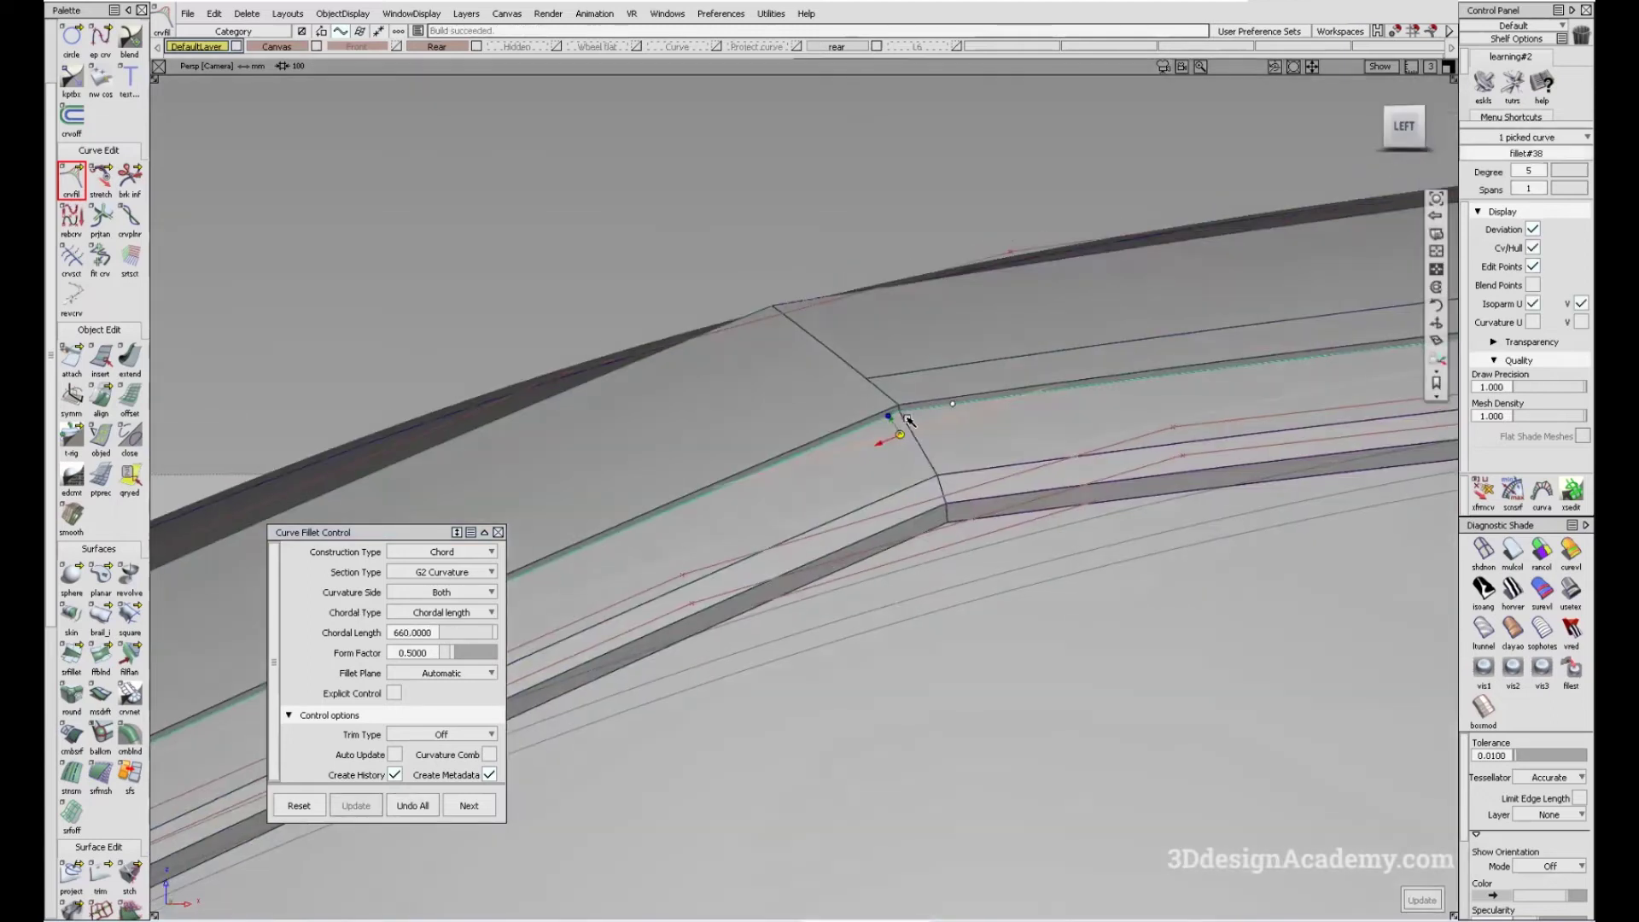
- Create a second chord fillet with a chordal length of 660 between the adjacent edges of the narrow step
click(872, 409)
click(923, 394)
scroll(926, 459, down, 5)
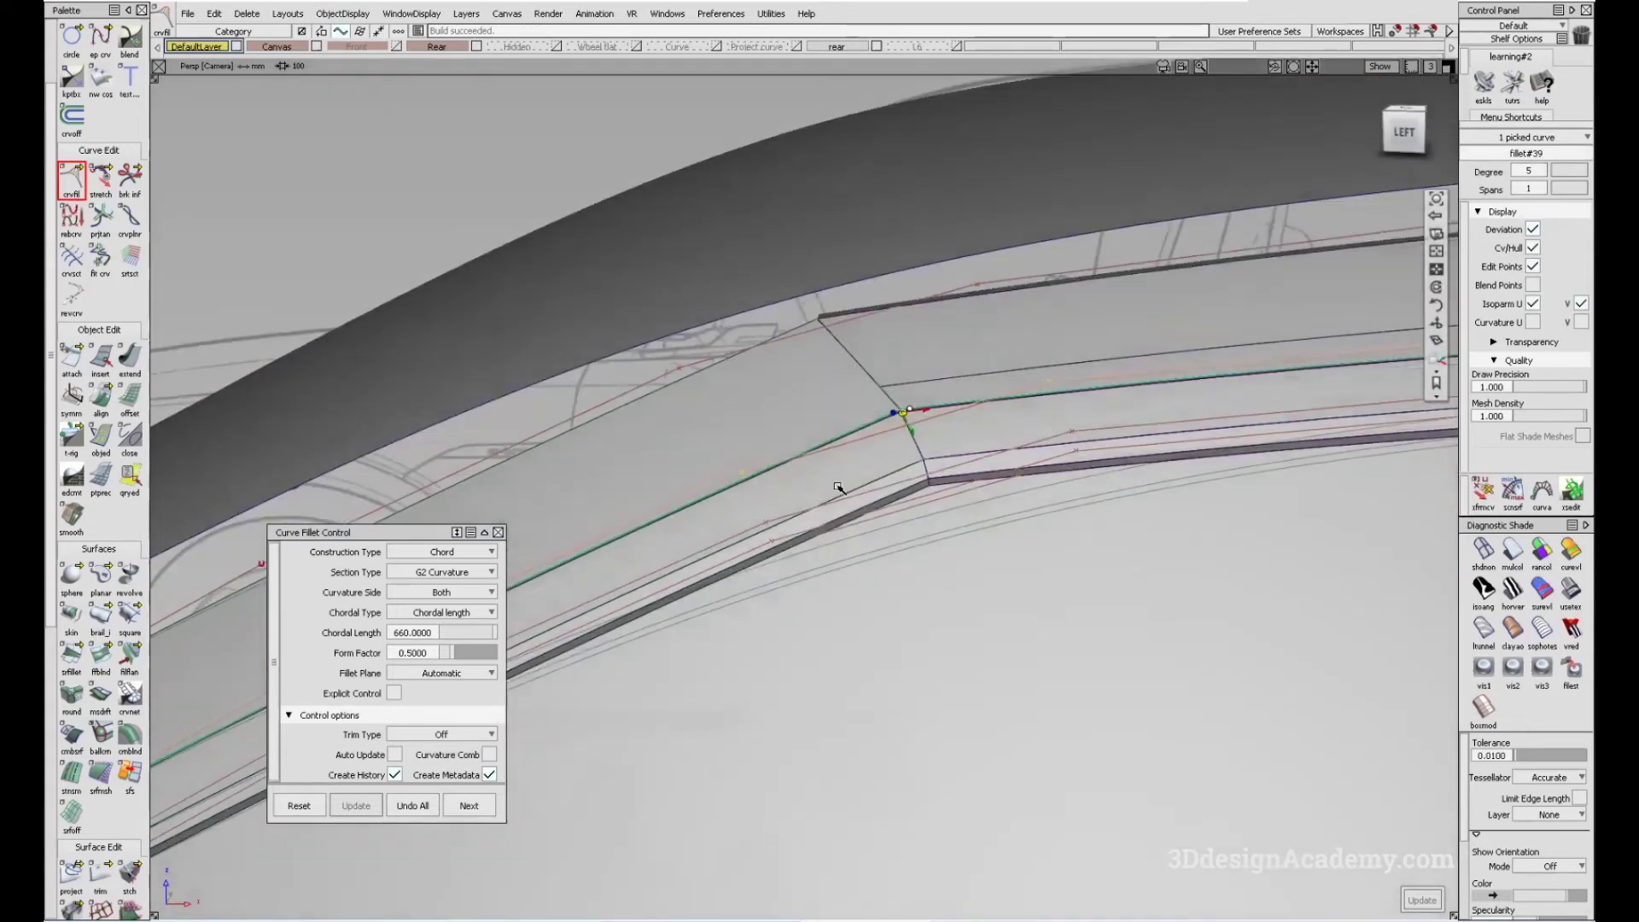
scroll(768, 525, down, 5)
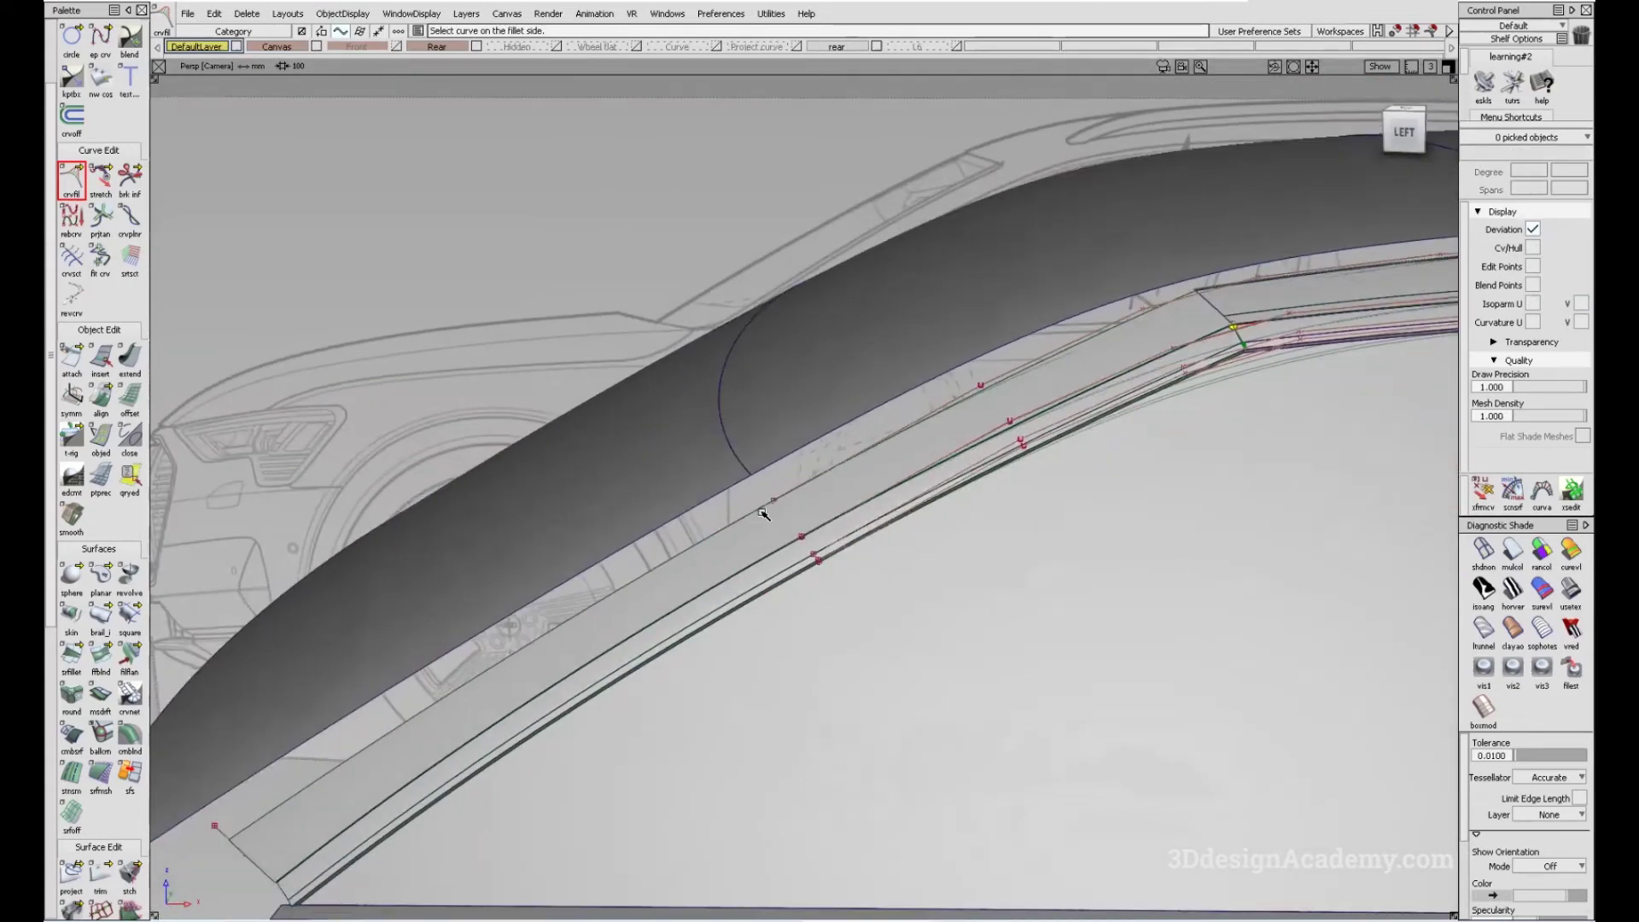
- Draw edit-point curves linking the front ends of the lower fillet curves, snapped to their end points
scroll(932, 473, up, 3)
alt+shift+drag(1205, 406, 1147, 391)
alt+shift+drag(1021, 417, 902, 443)
scroll(820, 476, up, 5)
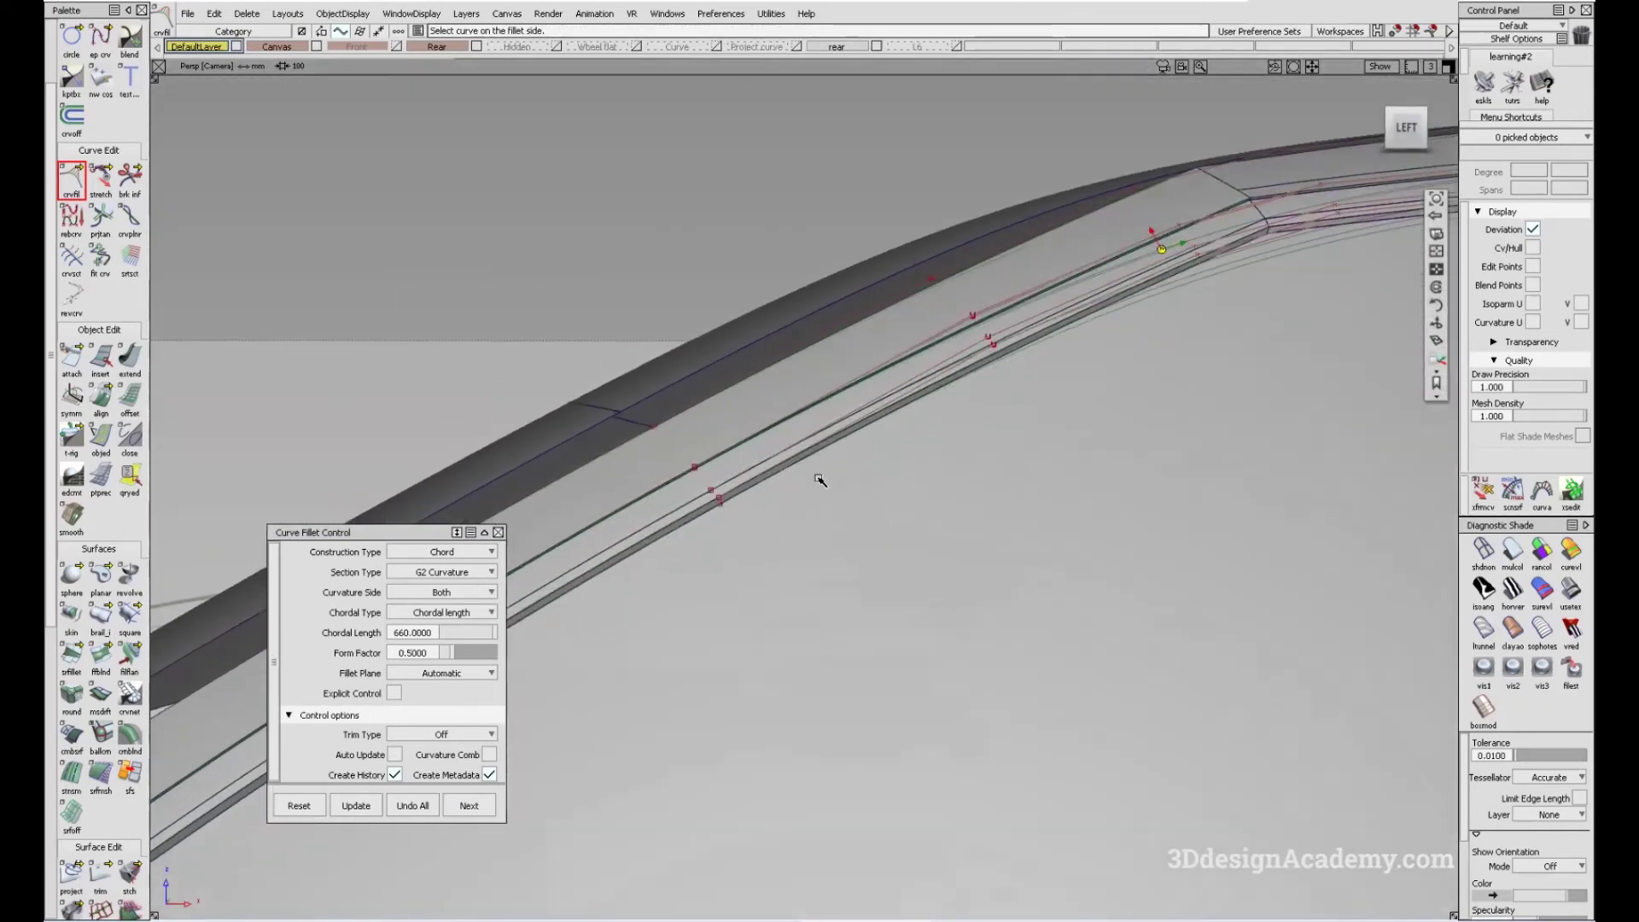
scroll(826, 473, up, 4)
click(640, 383)
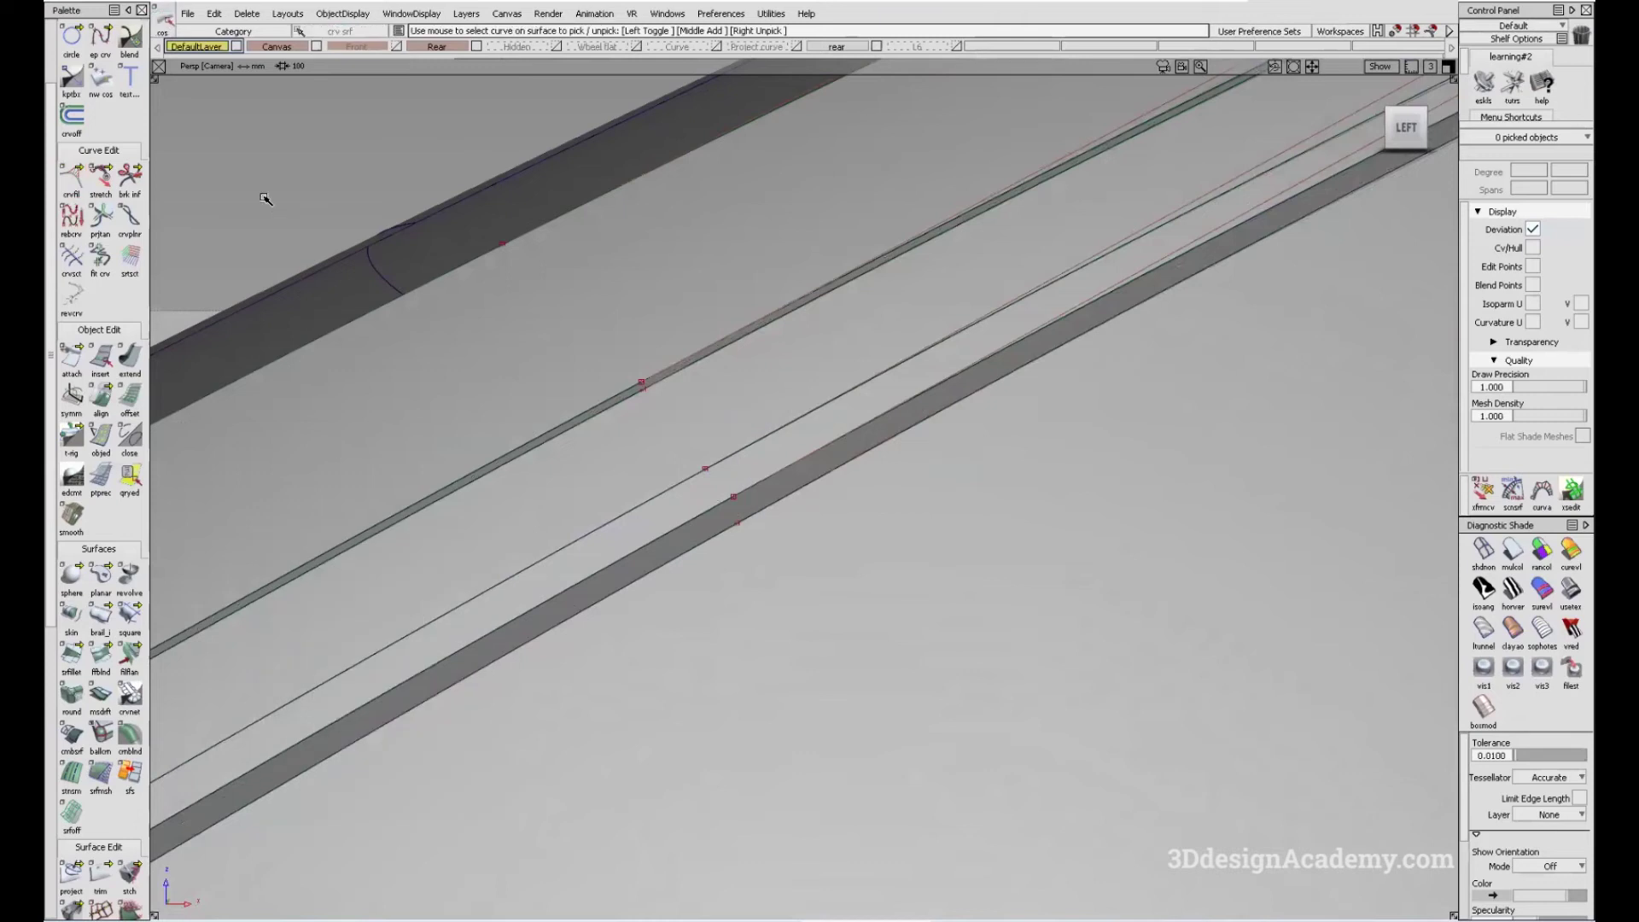
click(100, 40)
click(754, 525)
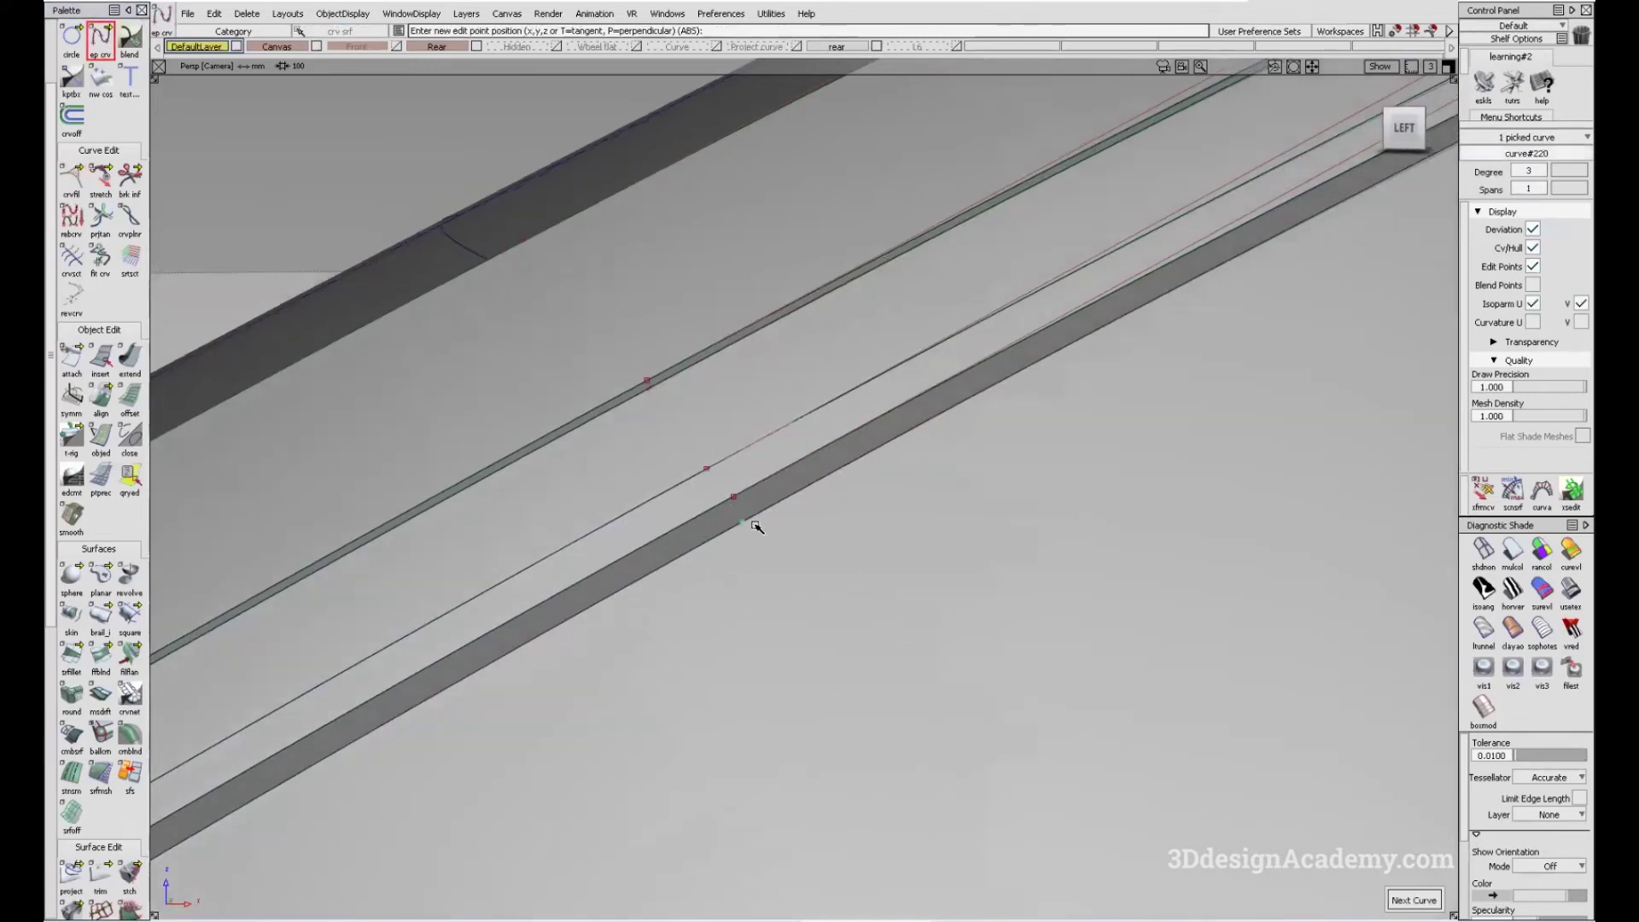
click(739, 488)
click(739, 492)
click(707, 470)
key(Escape)
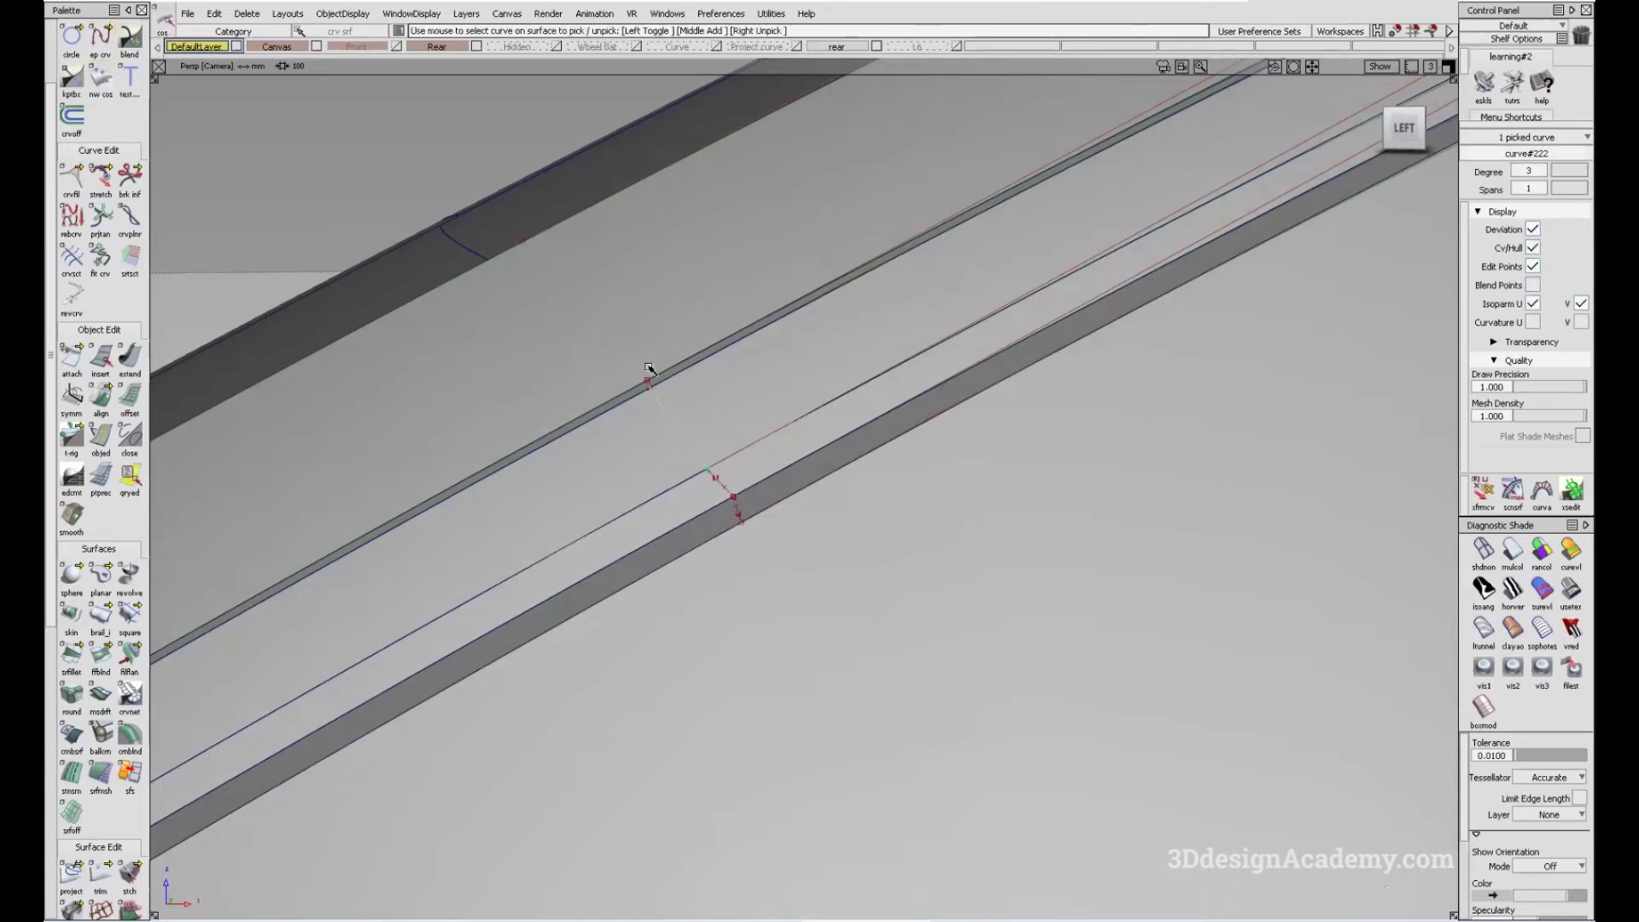
- Delete the connecting curve across the wide strip between the front ends of the second-set fillets
scroll(653, 385, up, 5)
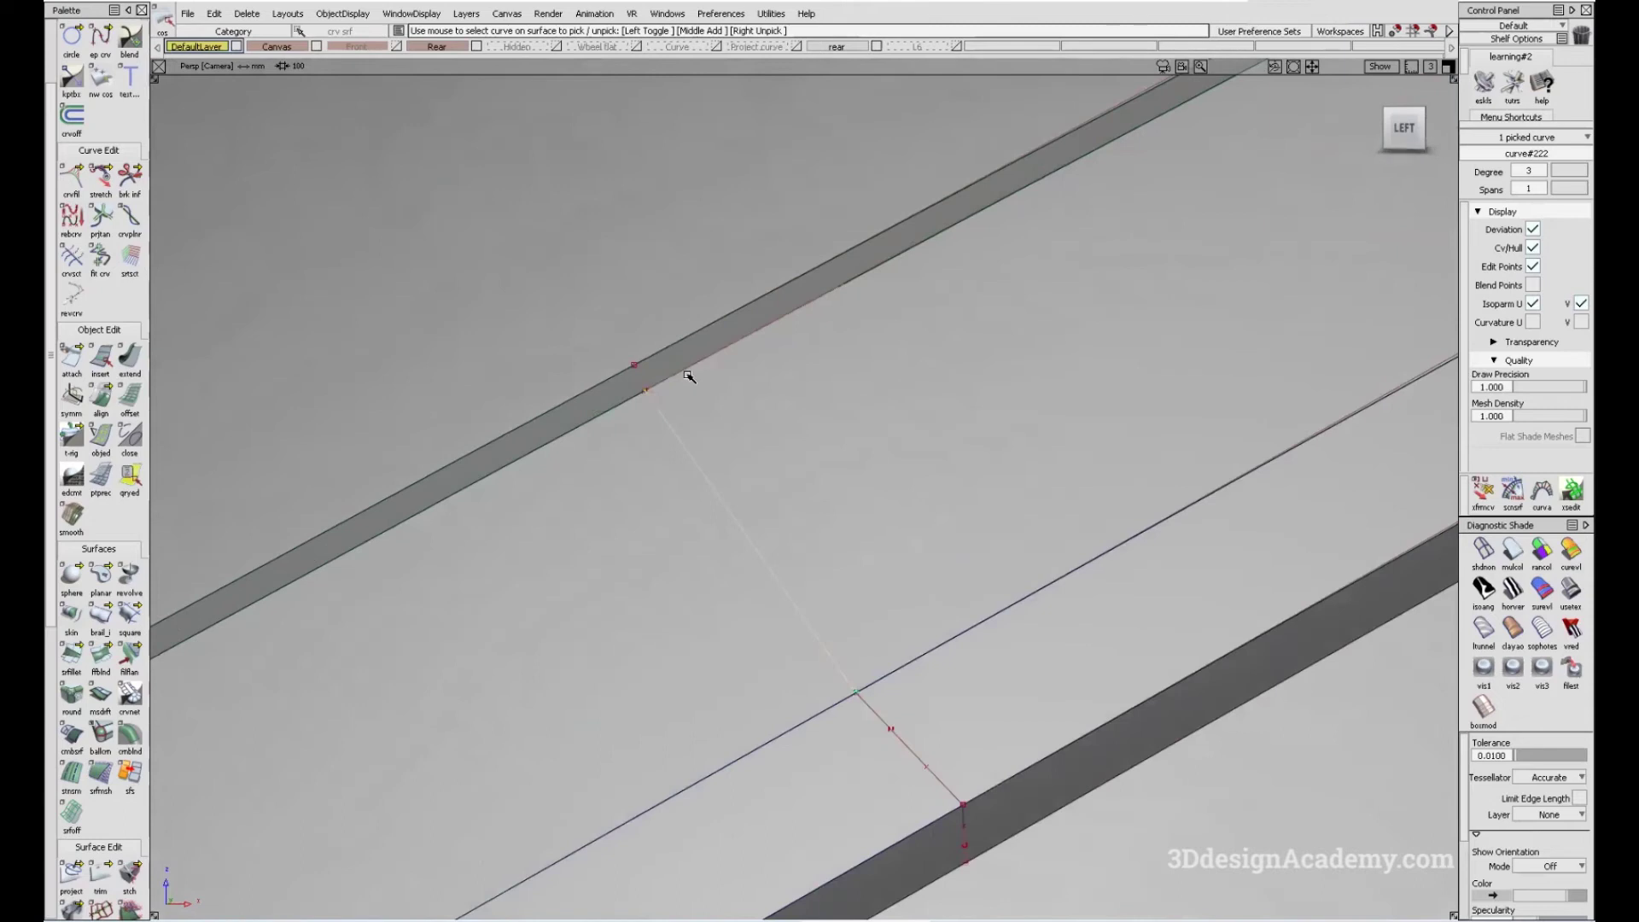
click(659, 438)
click(1174, 531)
click(899, 730)
click(768, 522)
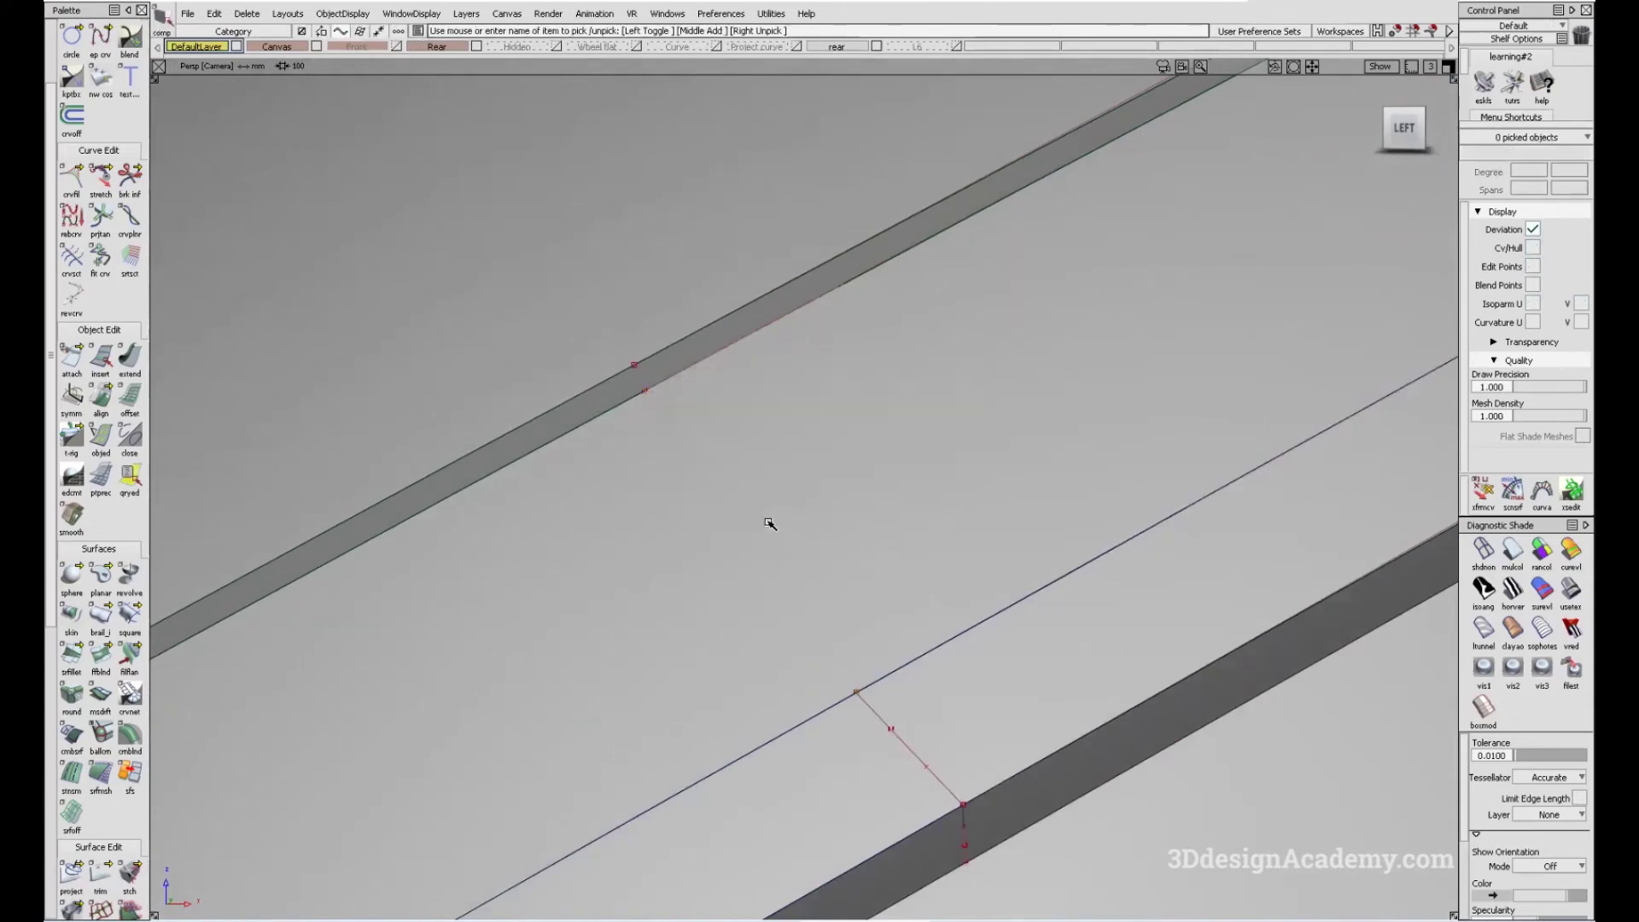
click(630, 396)
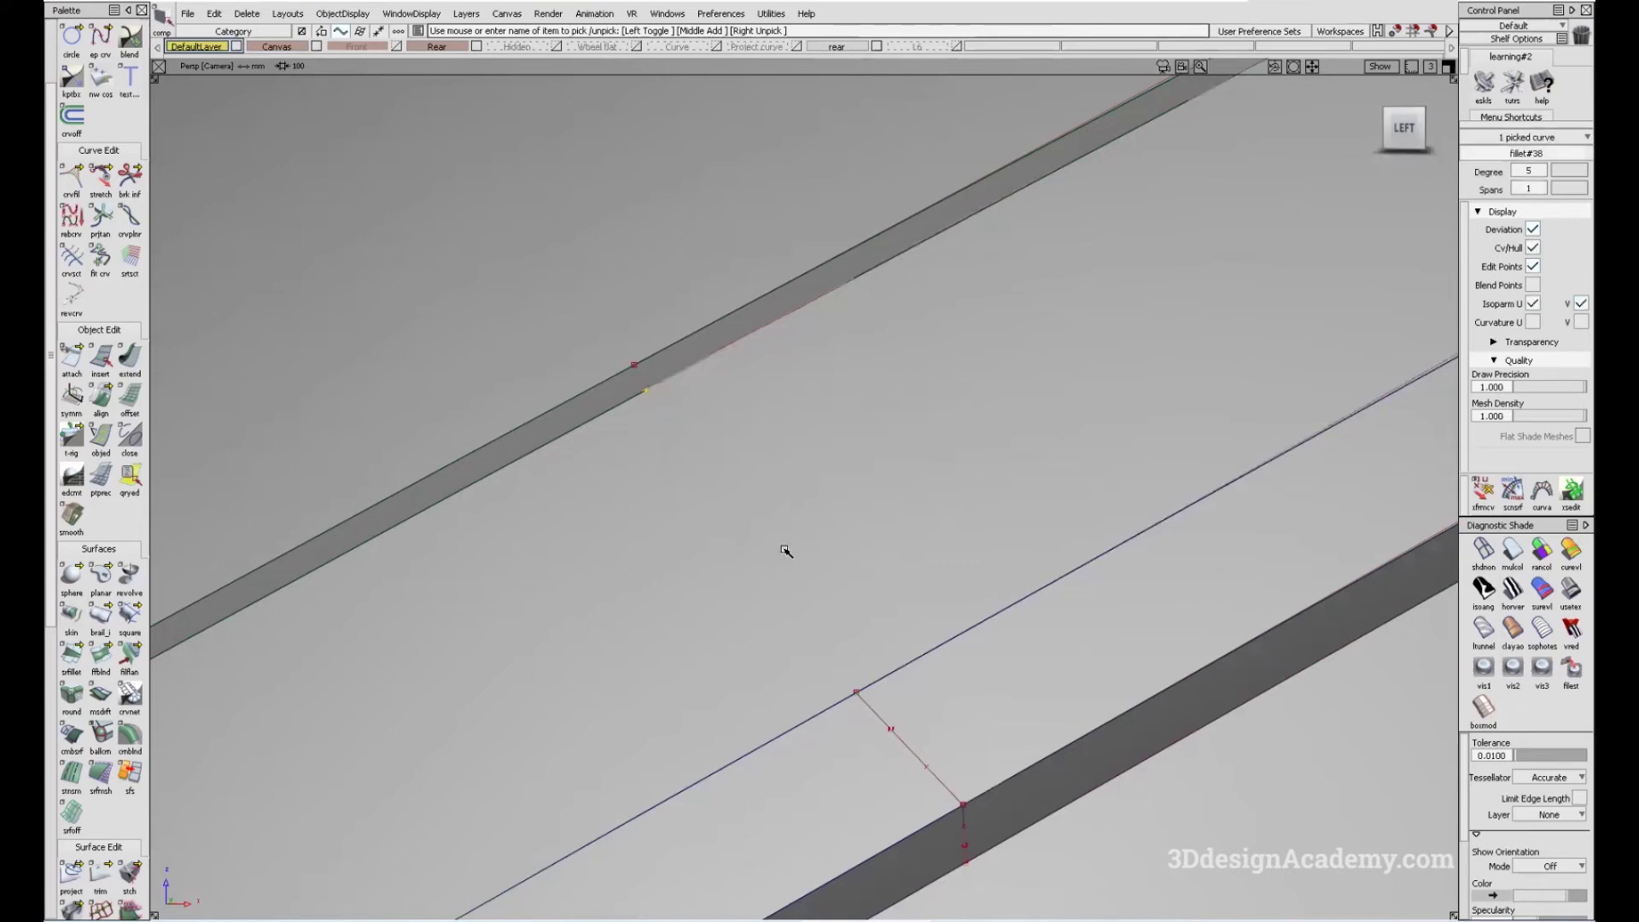
ctrl+shift+drag(1107, 453, 1169, 518)
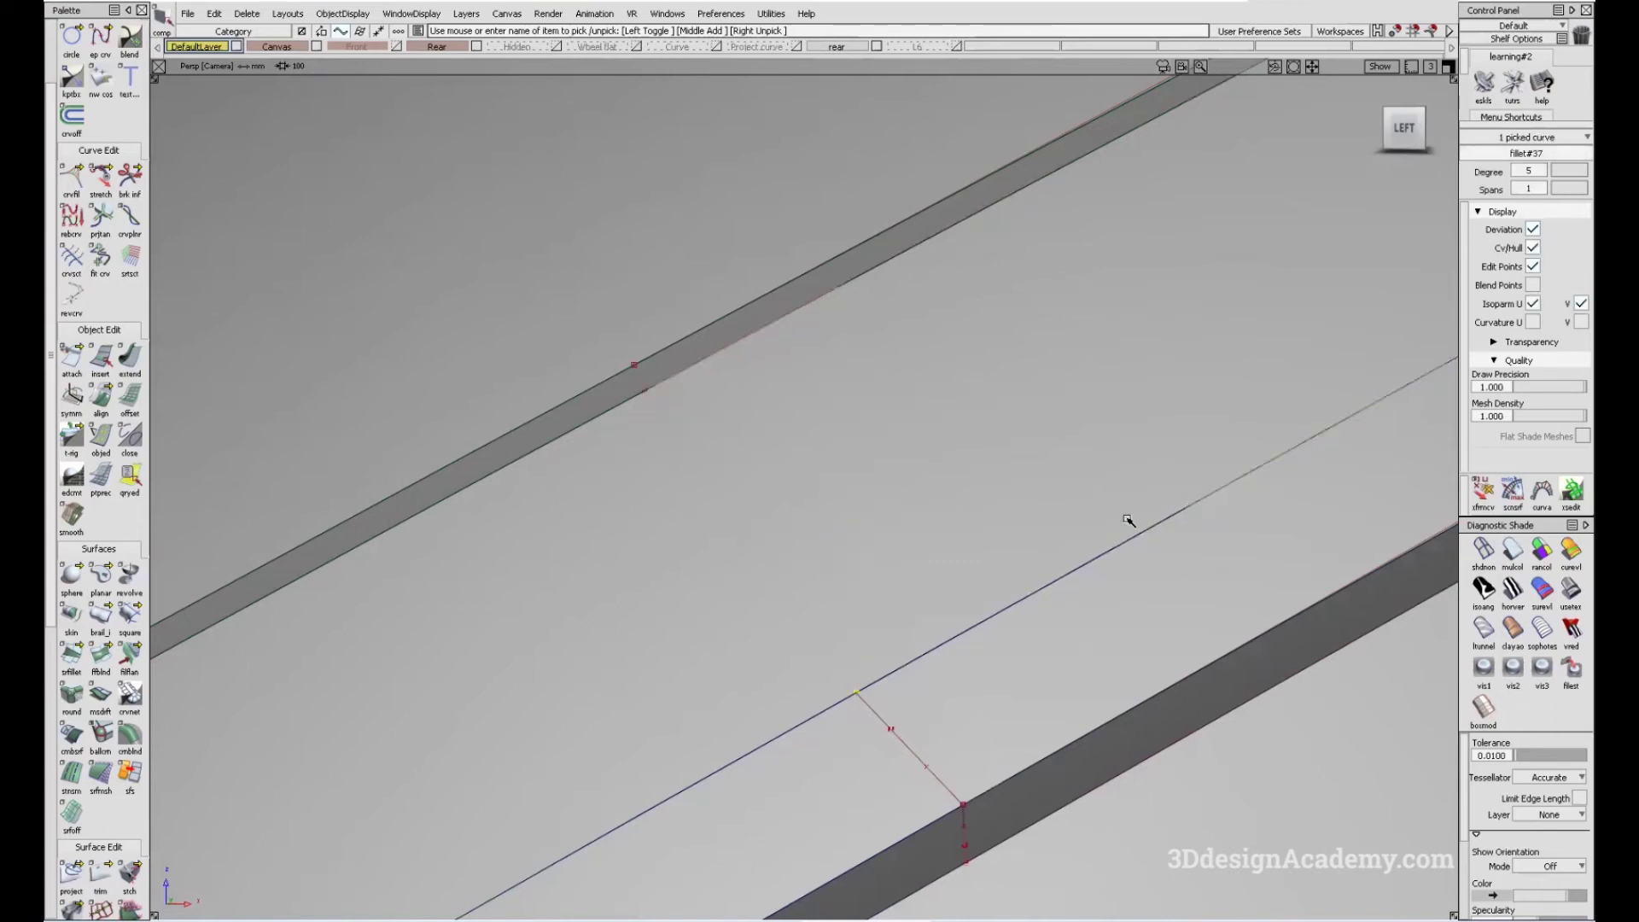
ctrl+shift+drag(615, 447, 677, 490)
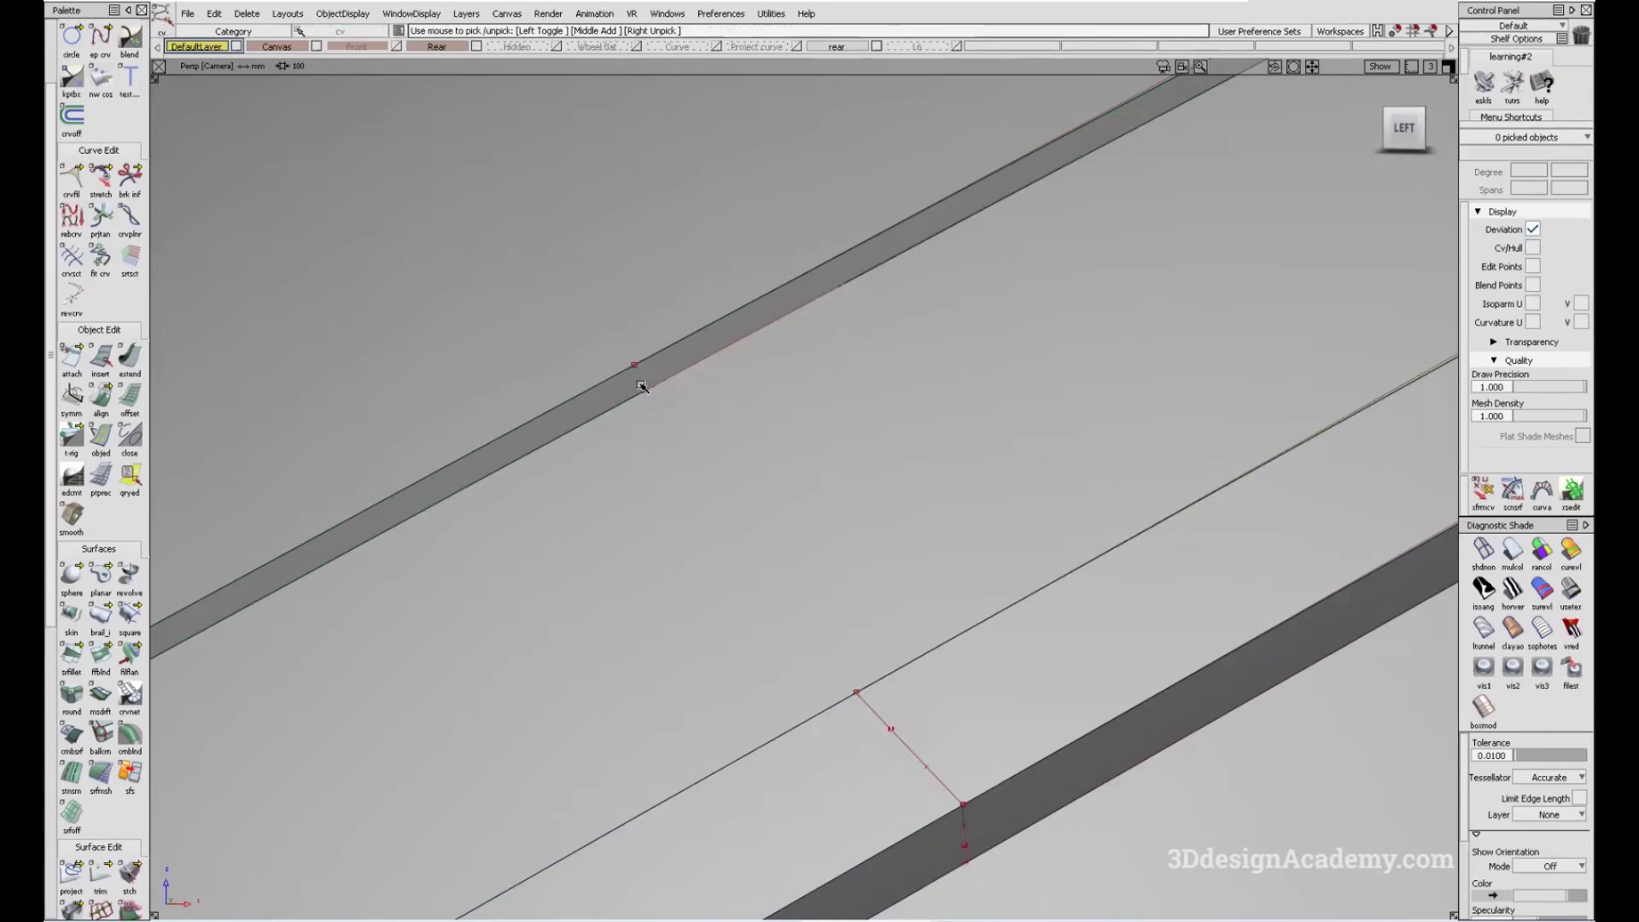
click(648, 394)
ctrl+shift+drag(627, 384, 626, 459)
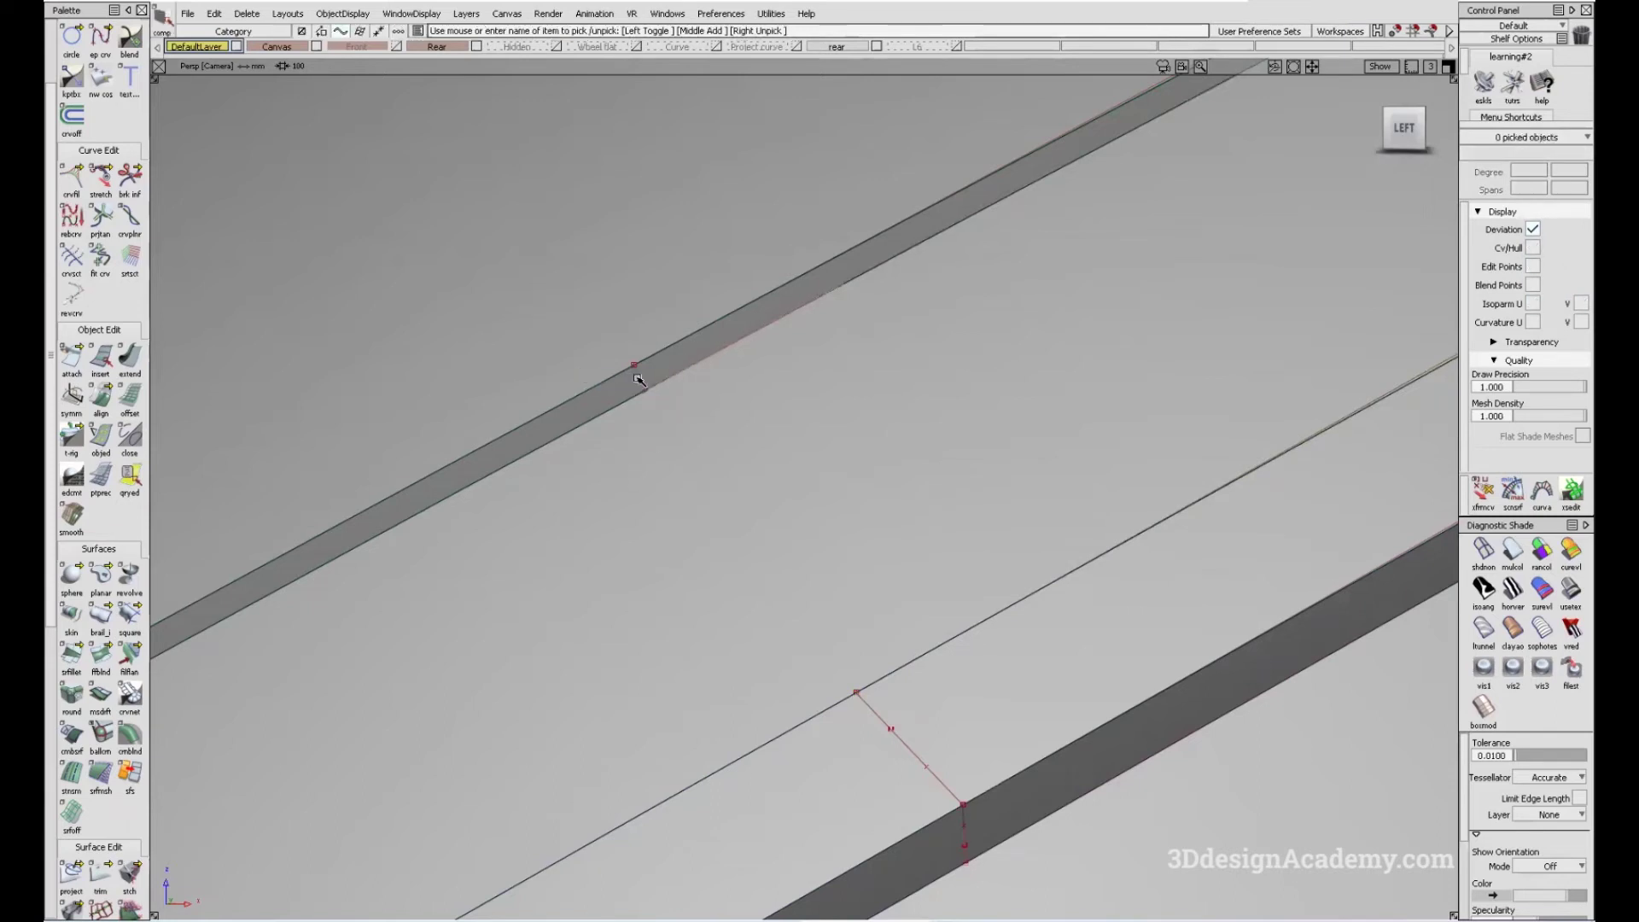
key(Delete)
- Redraw the edit-point curve across the wide strip in wireframe, joining the front ends of its two fillets
click(96, 40)
click(1482, 548)
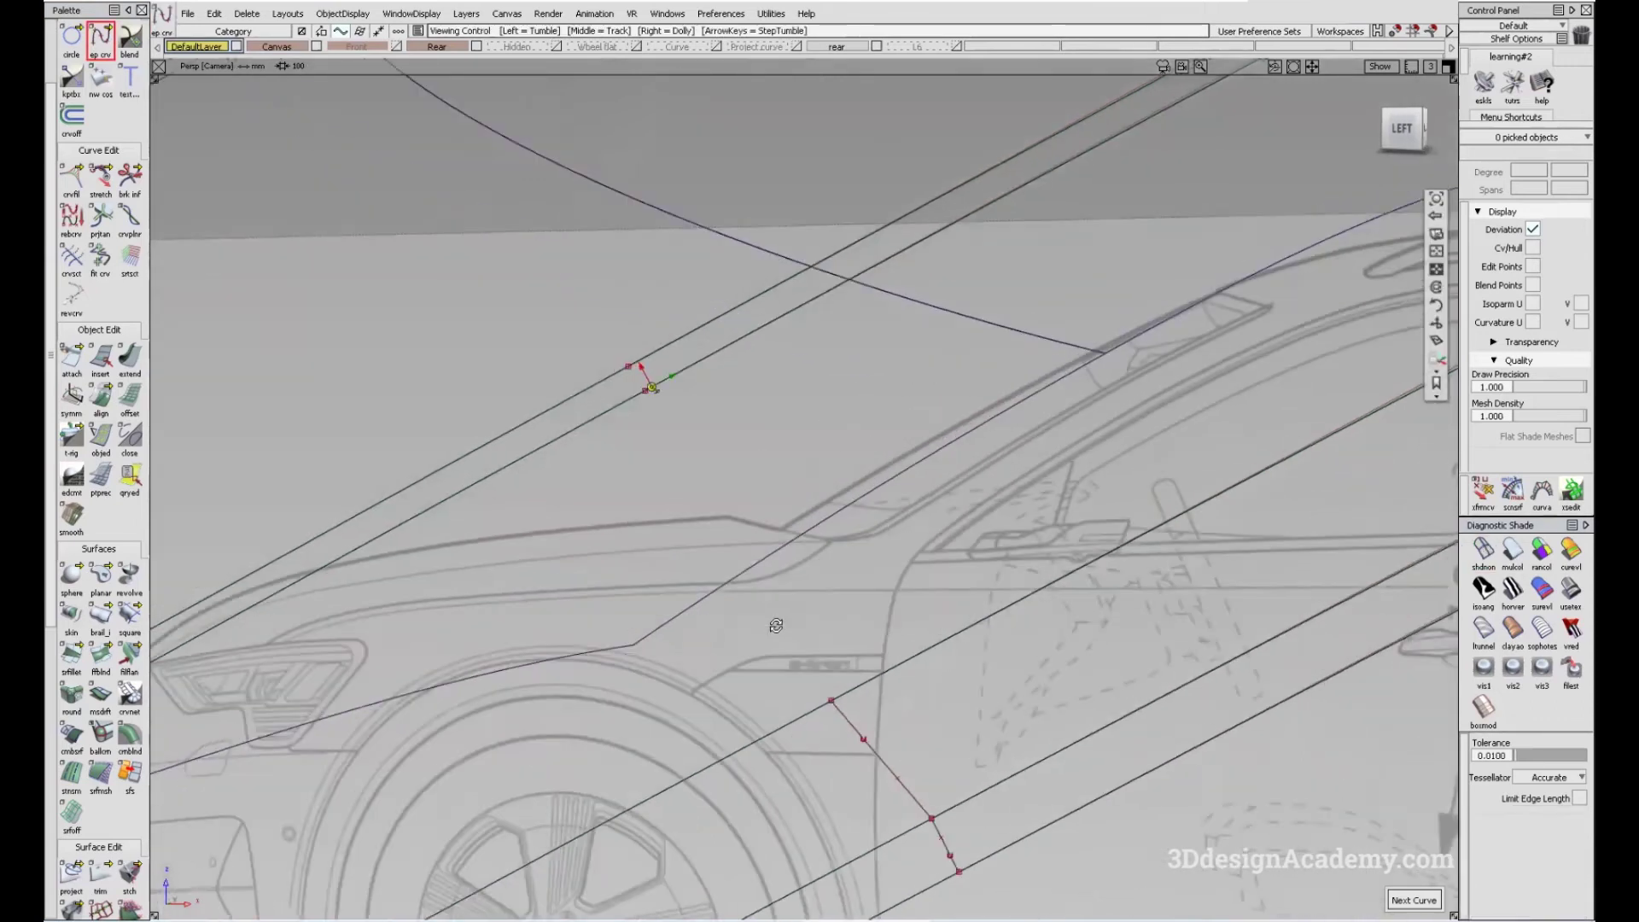
click(645, 391)
click(699, 485)
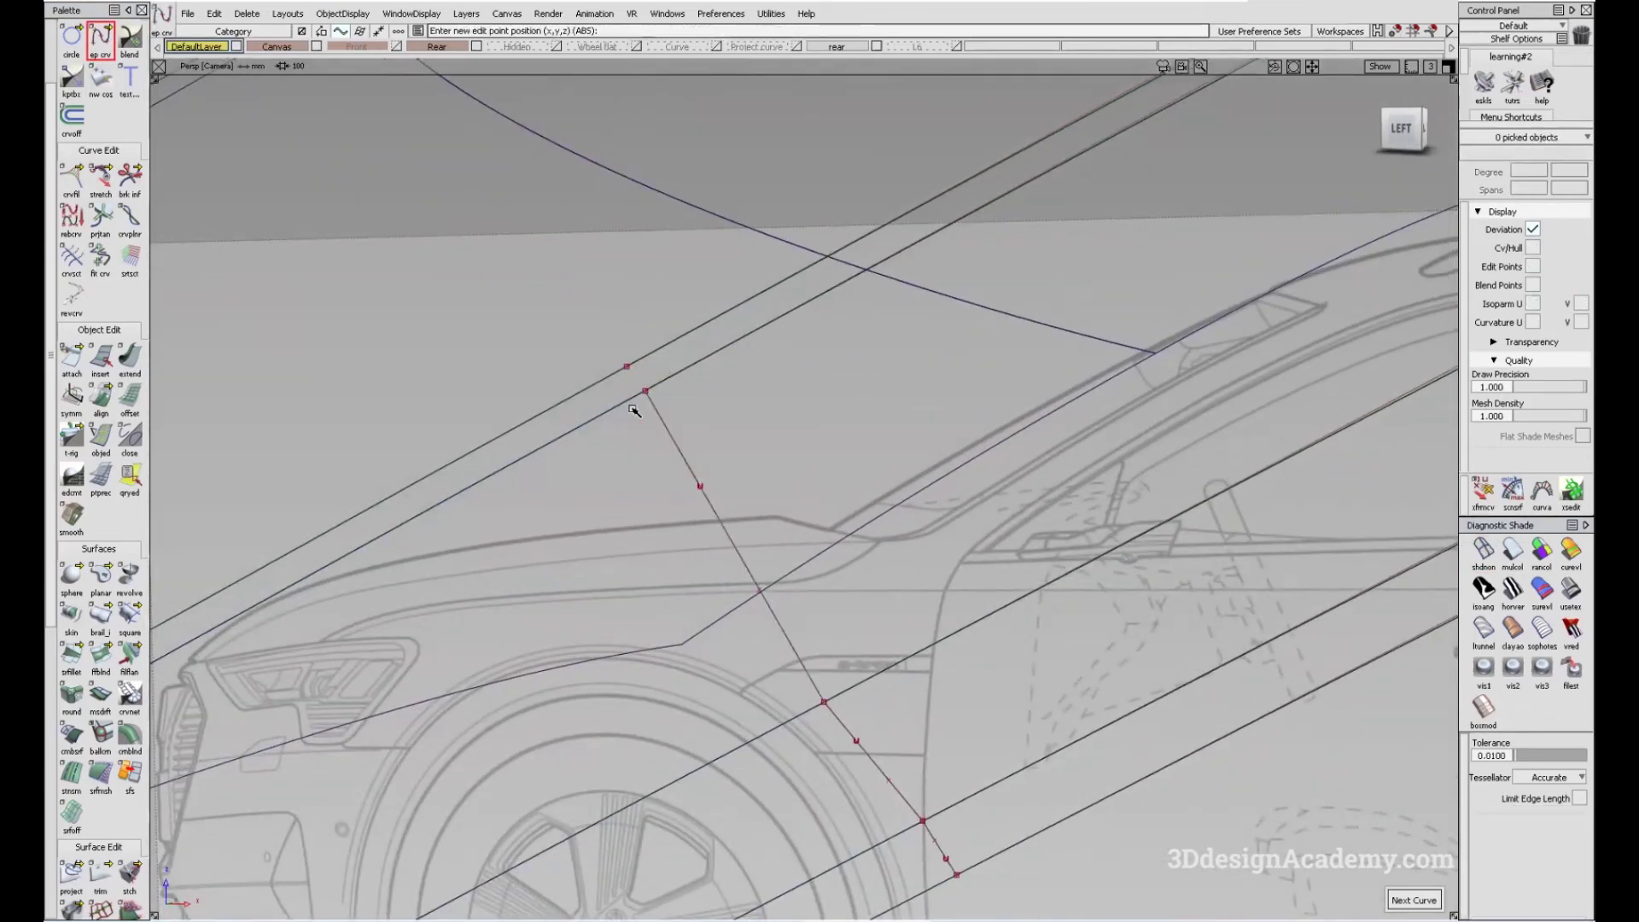
alt+shift+drag(607, 336, 999, 354)
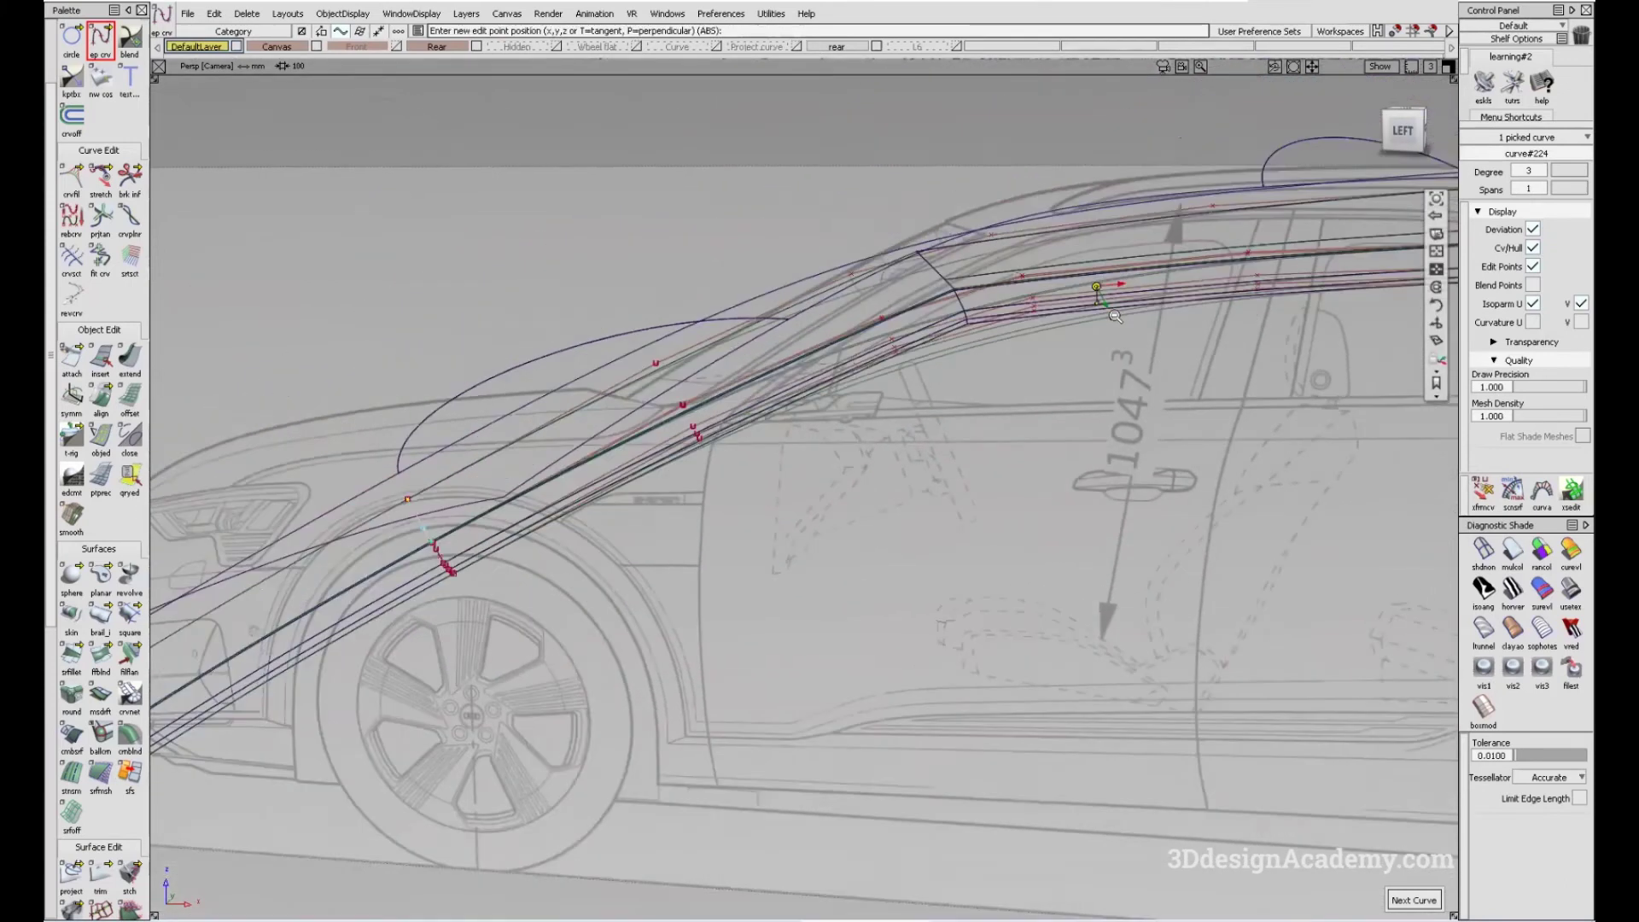
- Draw edit-point curves connecting the rear ends of the trim fillet curves, from the upper strip to the lowest
click(986, 405)
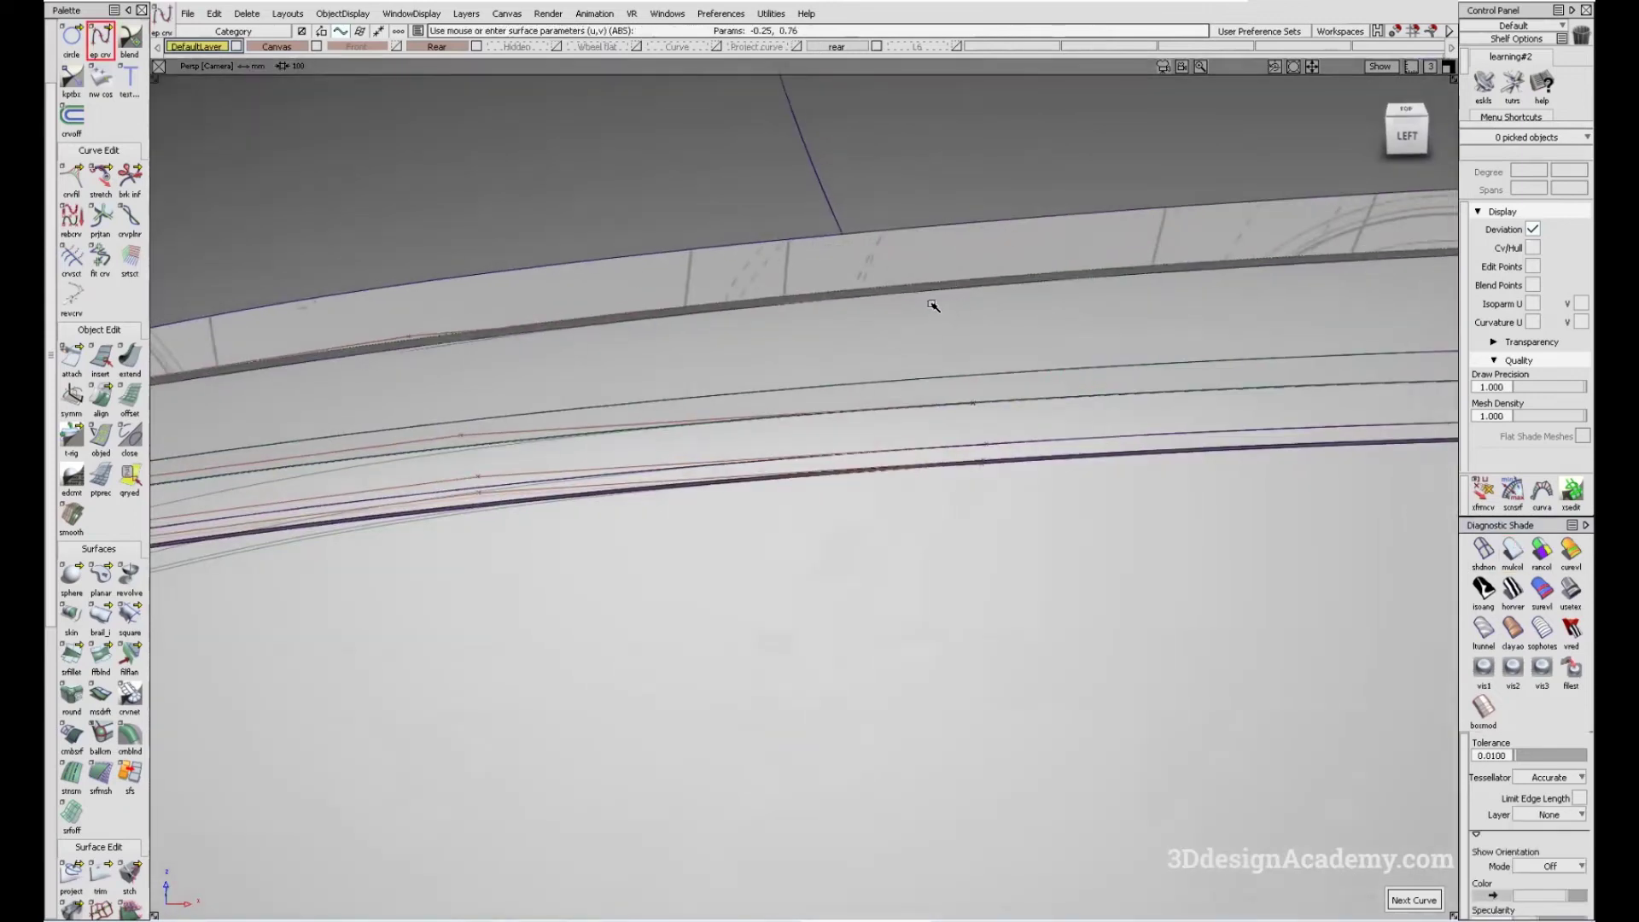
click(981, 388)
scroll(973, 385, up, 4)
alt+shift+drag(982, 397, 871, 475)
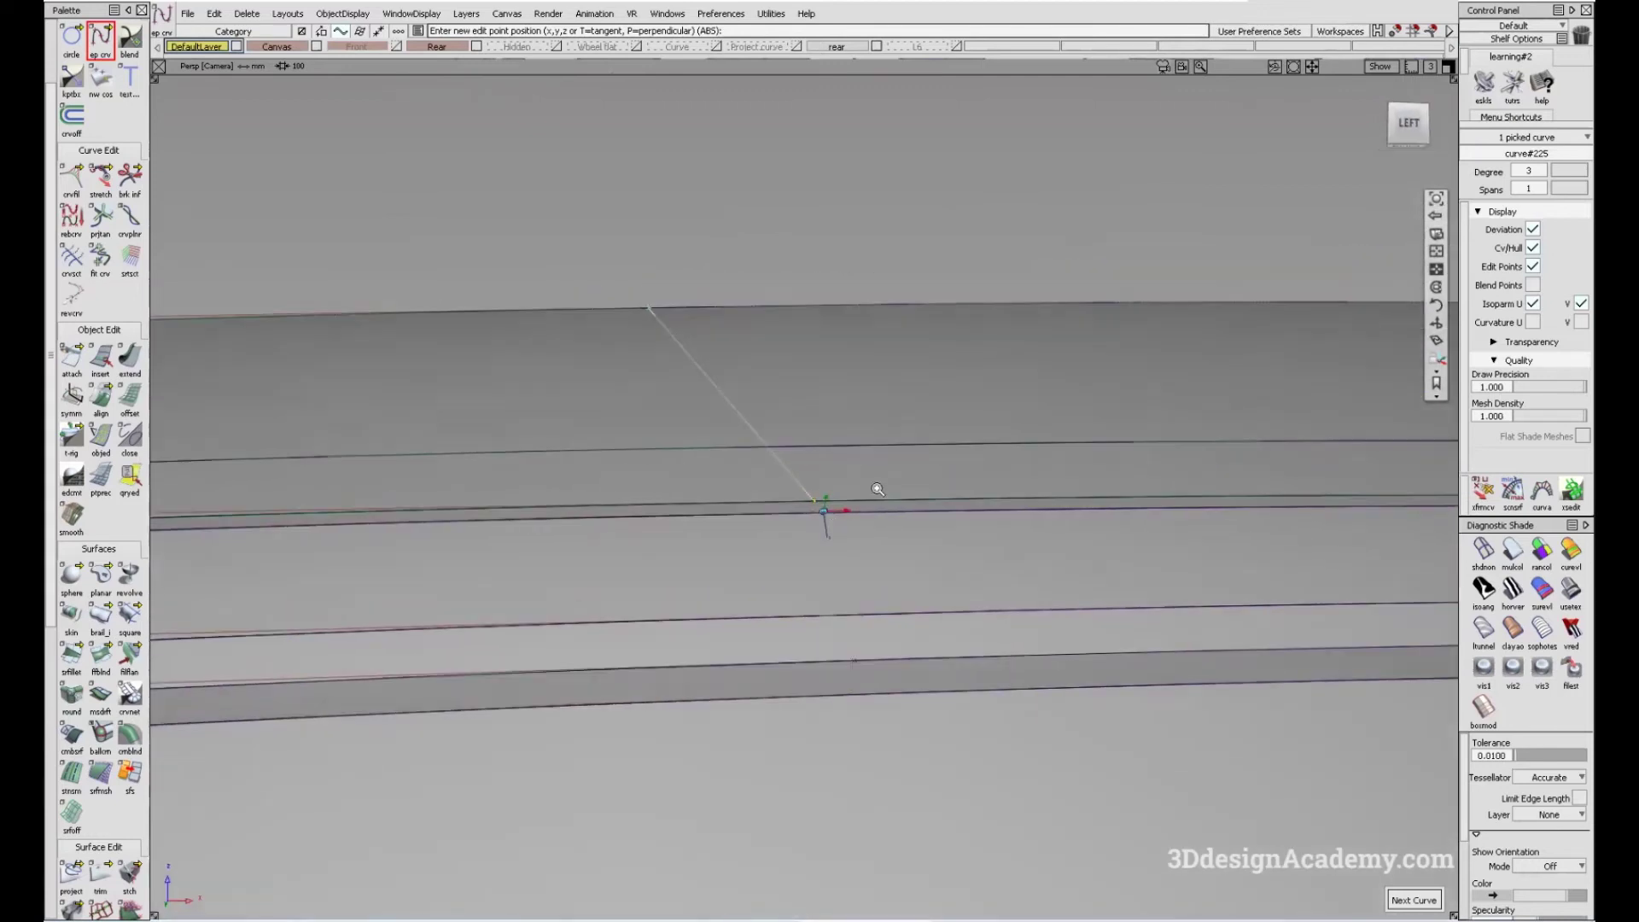
click(819, 508)
key(ctrl+shift+n)
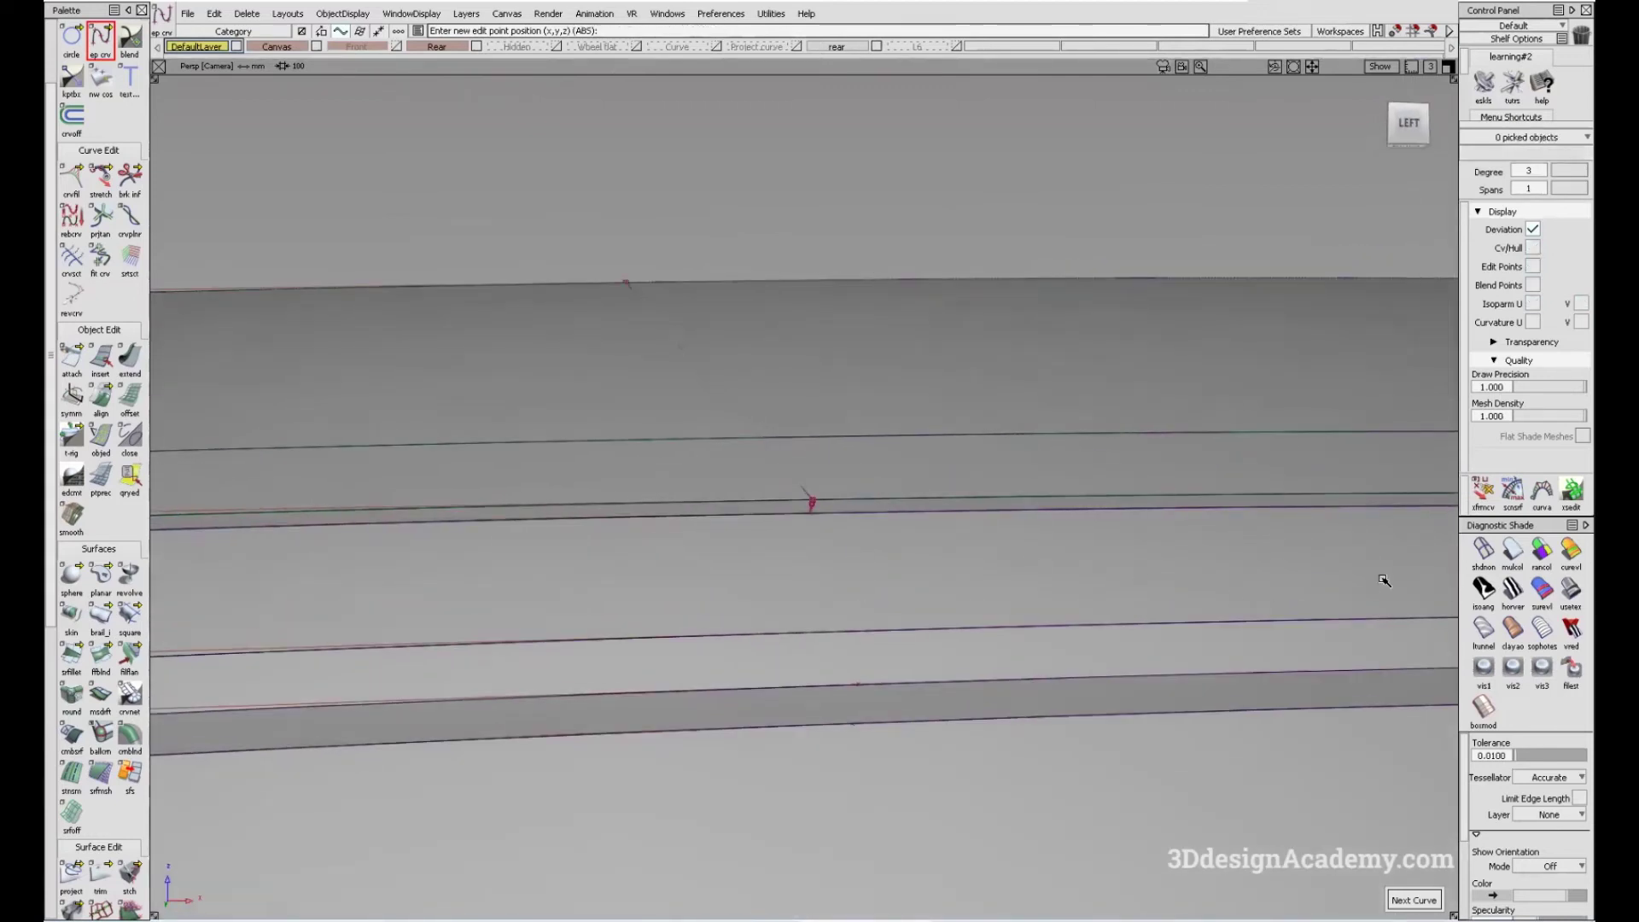
click(1474, 555)
click(884, 647)
click(878, 677)
mouse_move(869, 689)
alt+shift+mouse_down()
mouse_move(893, 677)
mouse_move(907, 706)
mouse_move(848, 675)
alt+shift+mouse_up()
alt+shift+drag(857, 603, 649, 480)
- Project the rear connecting curves onto the trim surfaces along the surface normal and delete the source curves
click(71, 870)
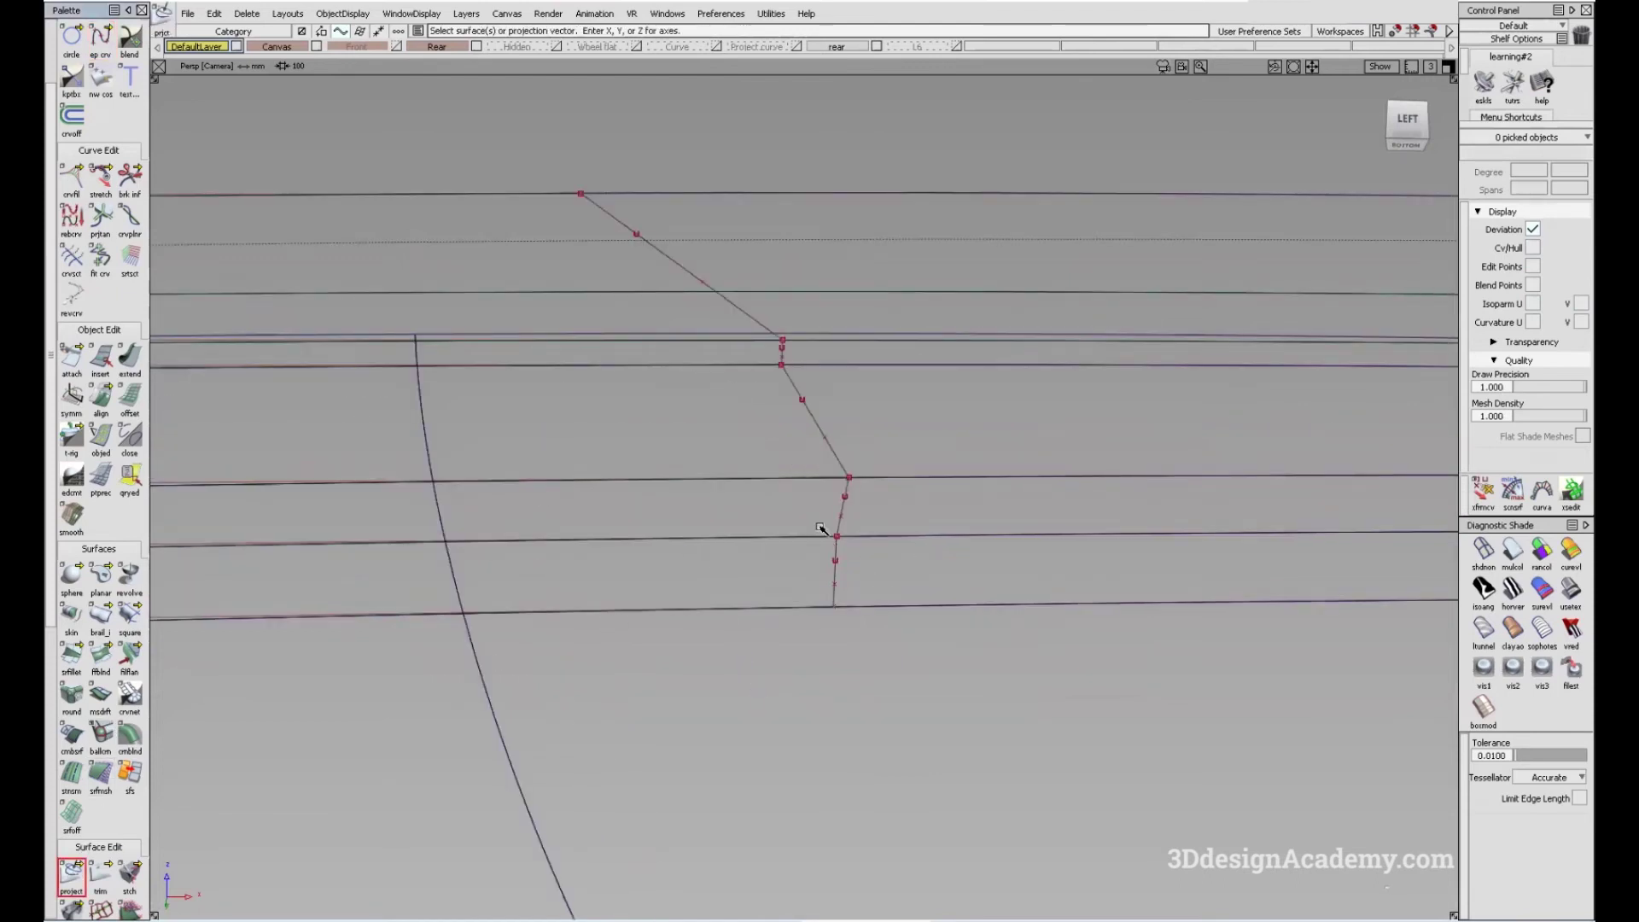
alt+shift+drag(776, 575, 807, 595)
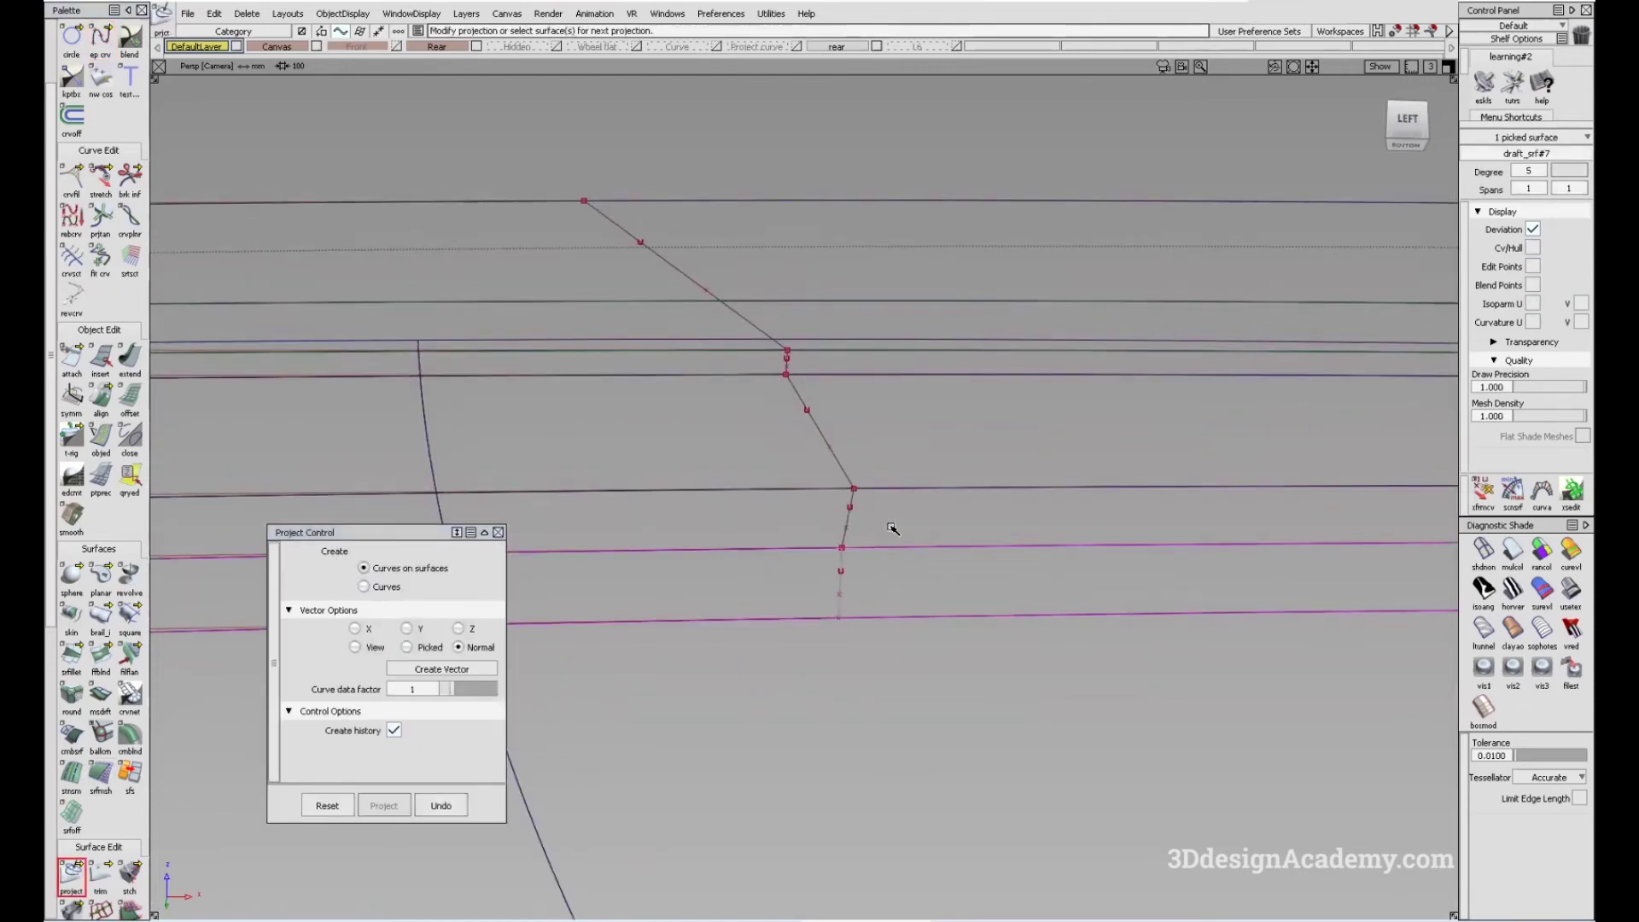
click(823, 409)
click(797, 359)
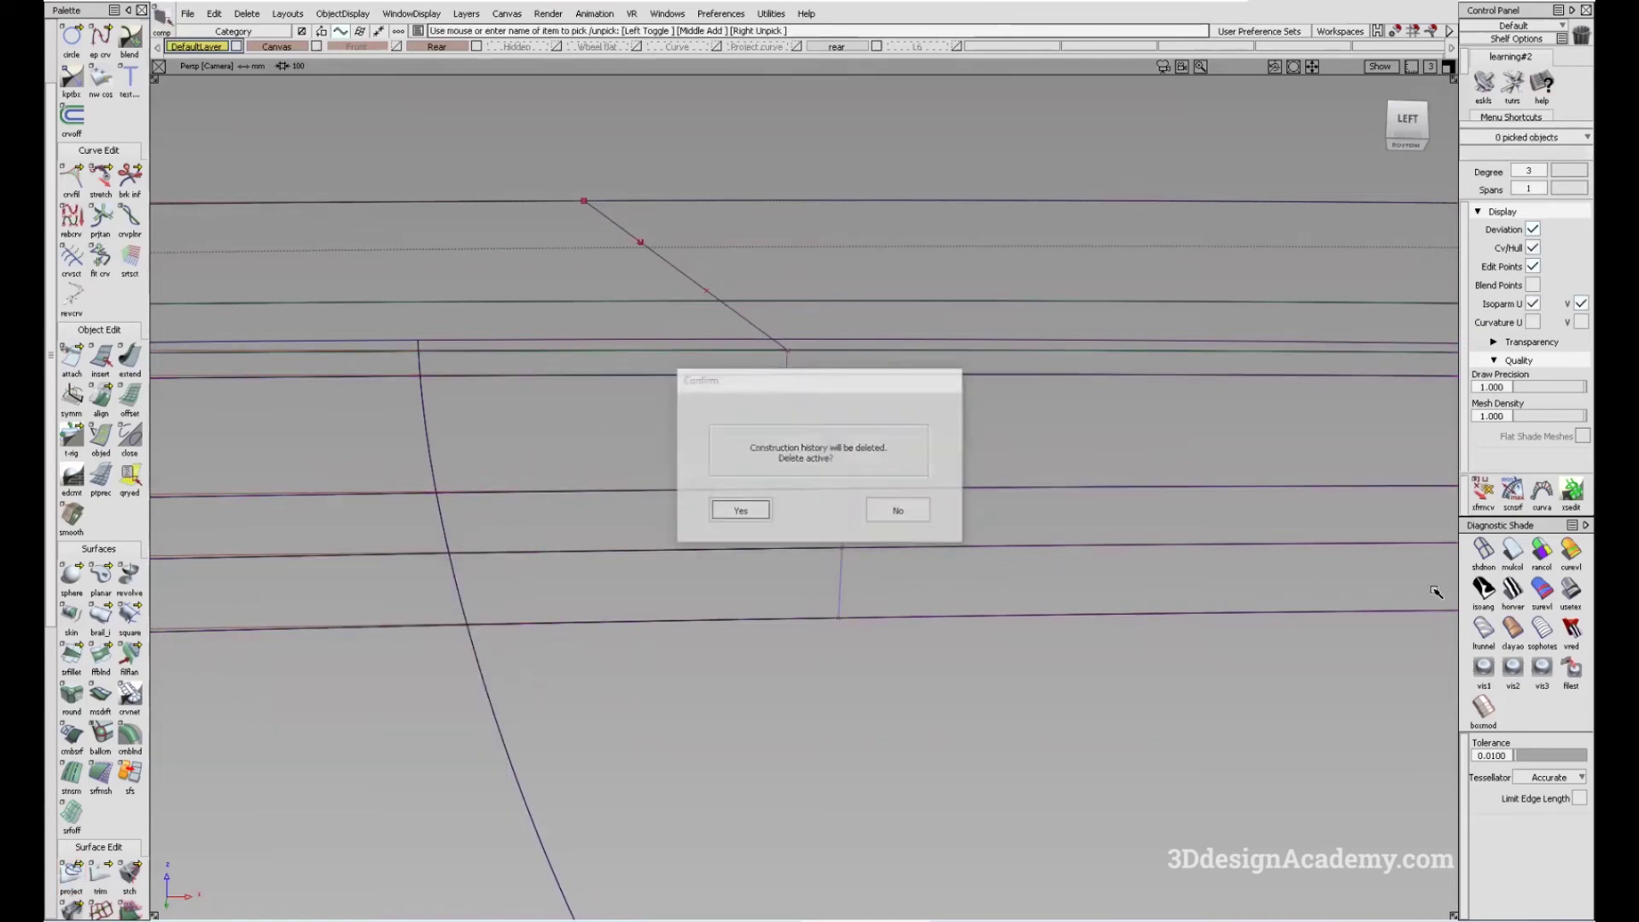
key(Return)
- Project the front connecting curves onto the trim surfaces along the surface normal and delete the source curves
alt+shift+right_drag(924, 581, 536, 662)
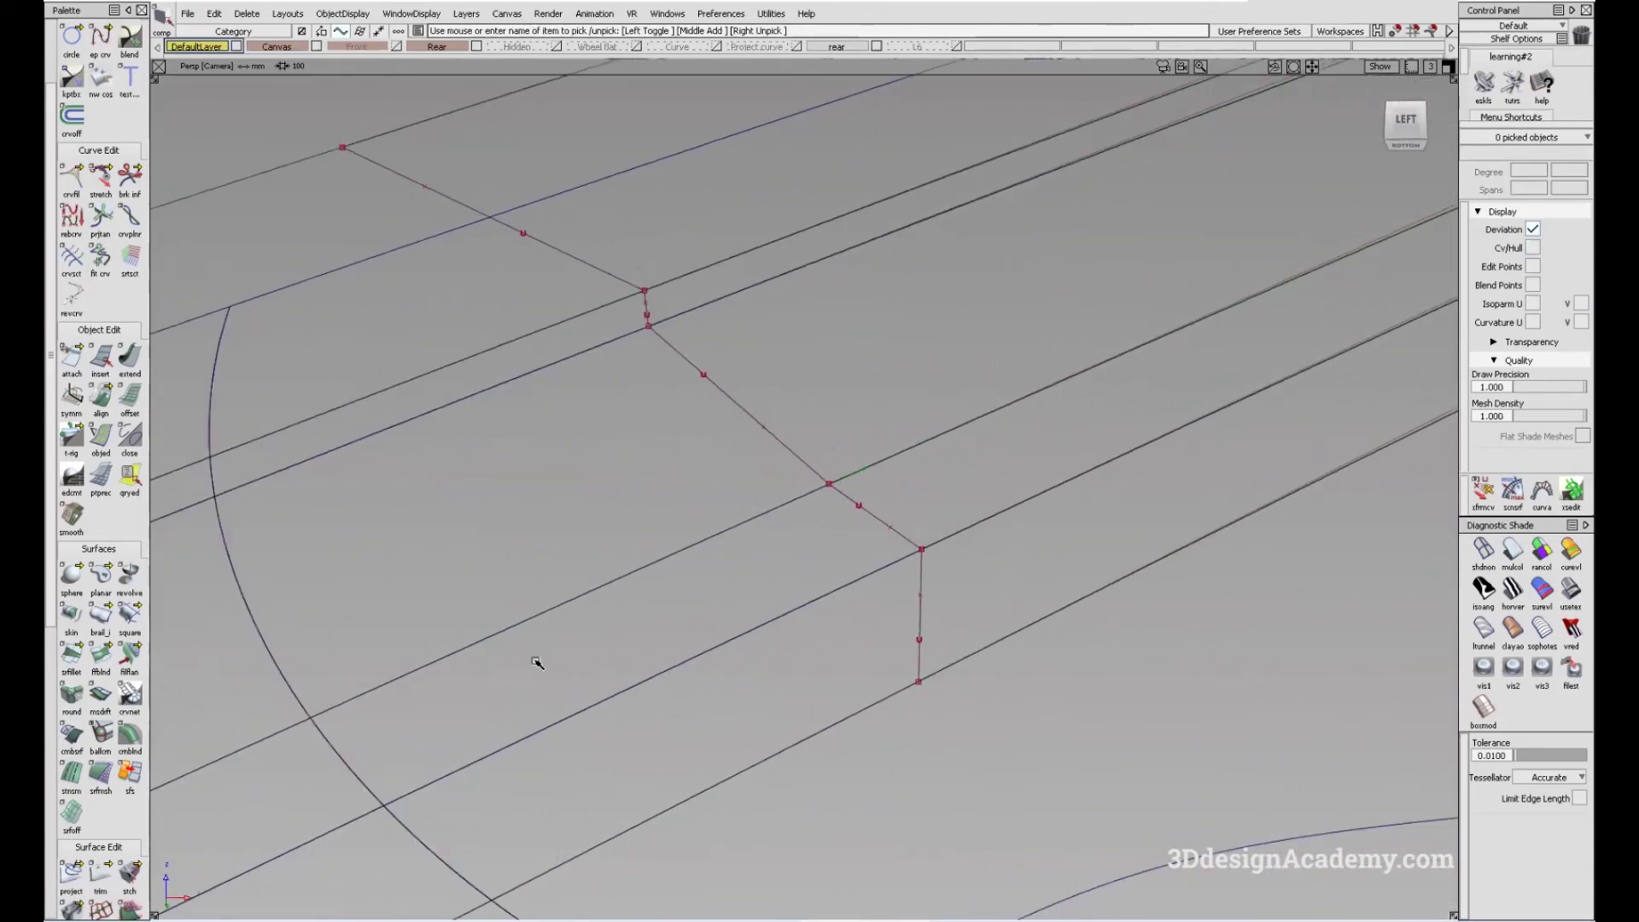
double_click(72, 871)
click(643, 304)
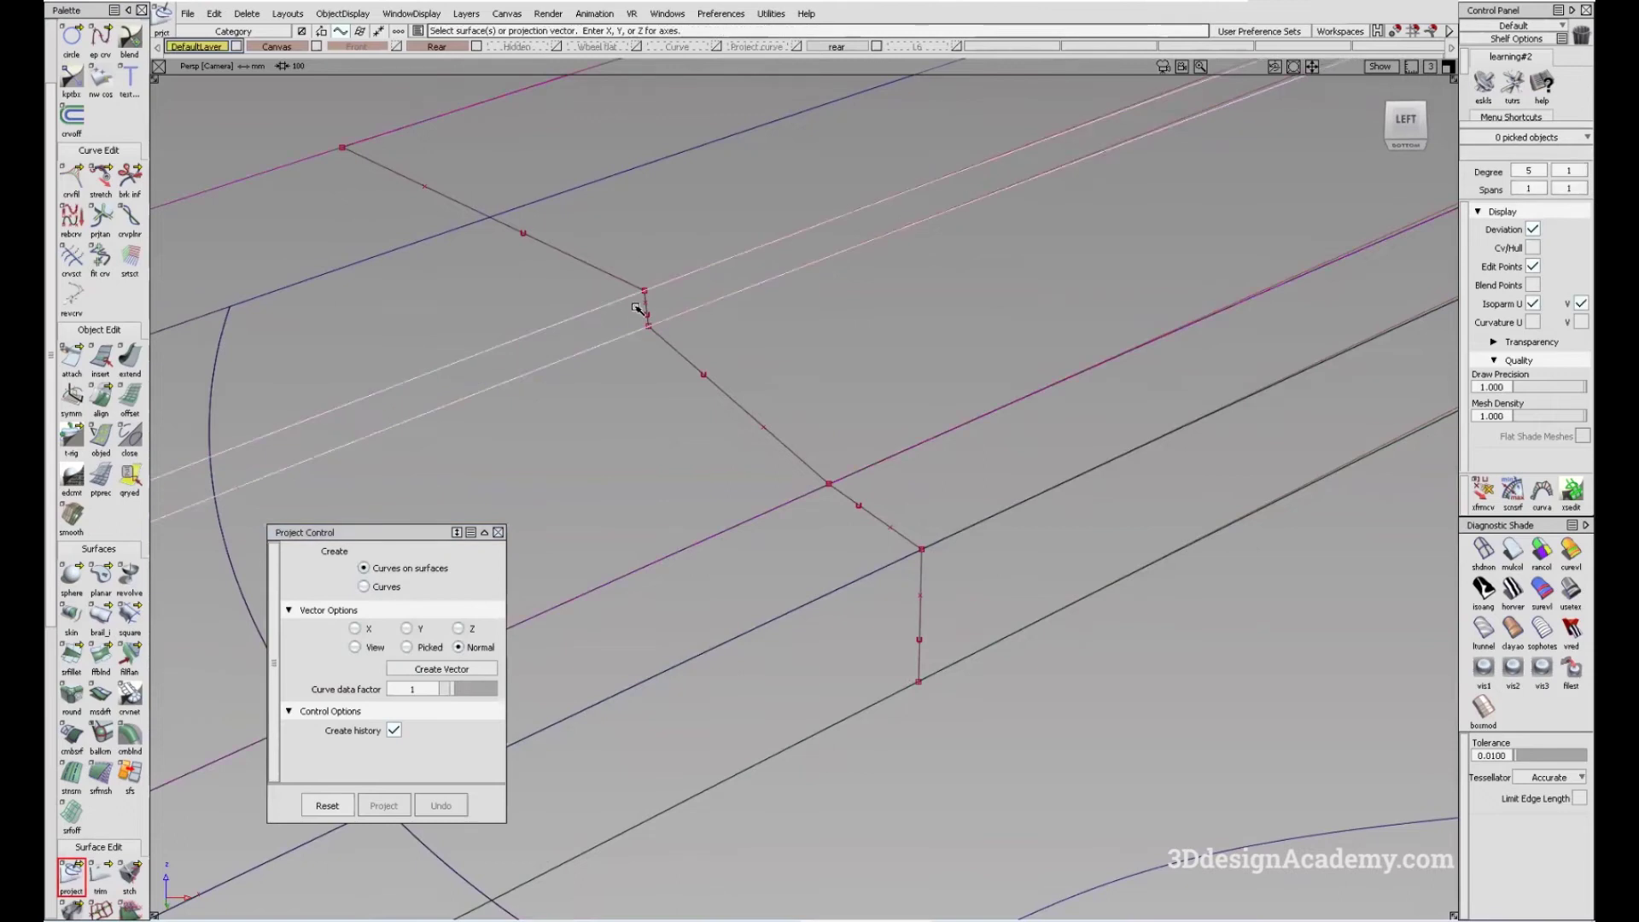
click(820, 475)
click(920, 598)
click(919, 628)
key(Escape)
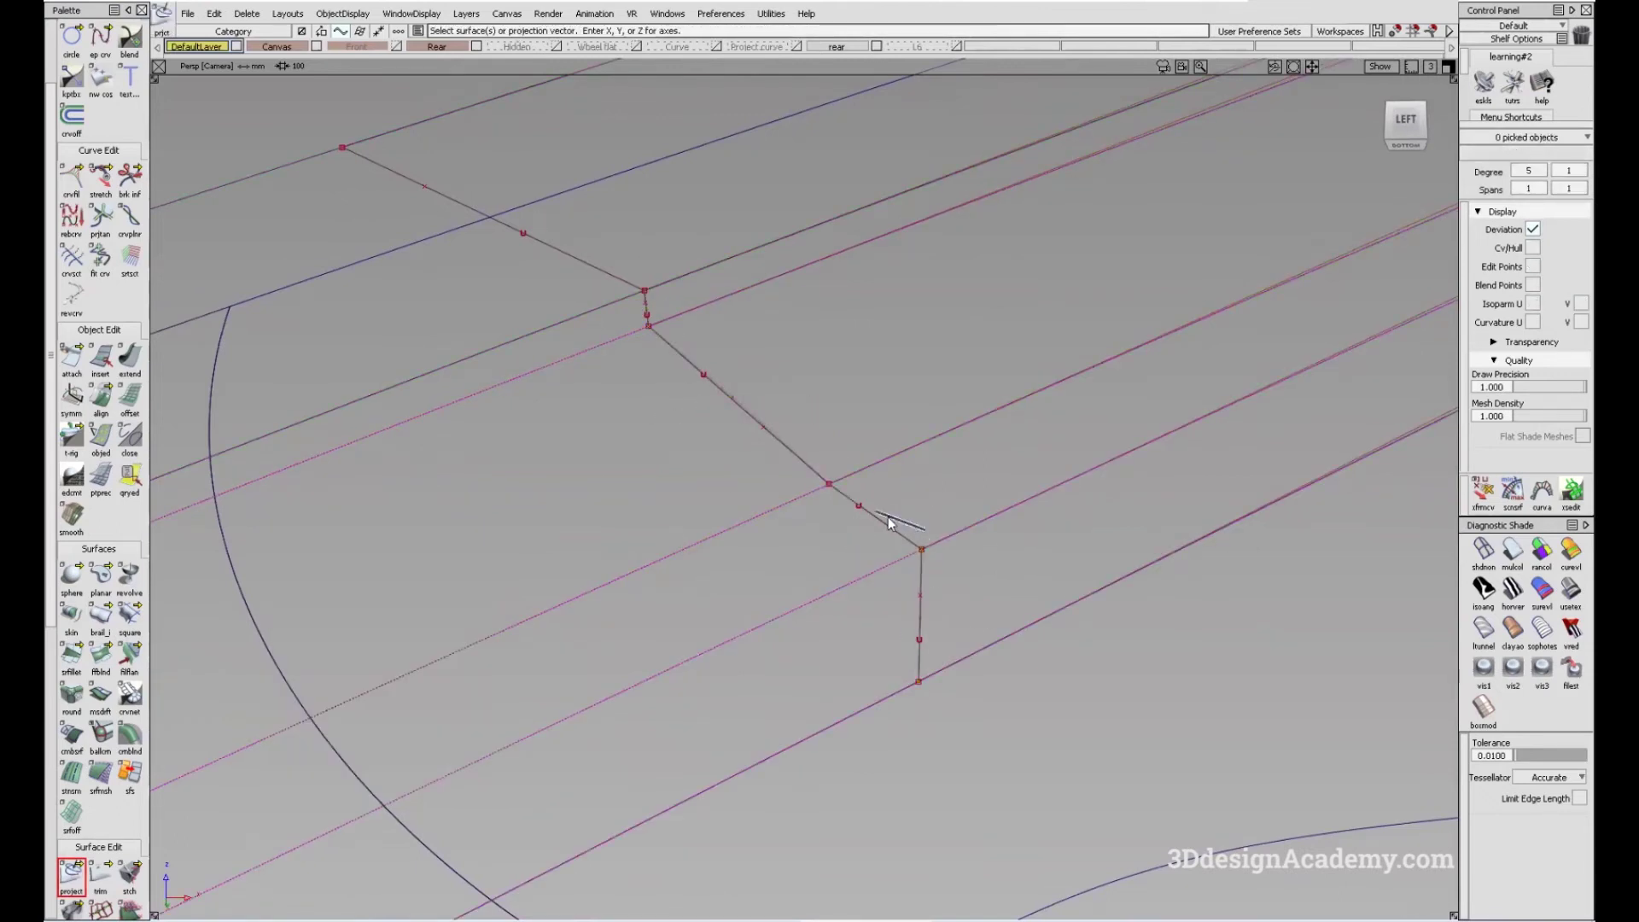
click(828, 485)
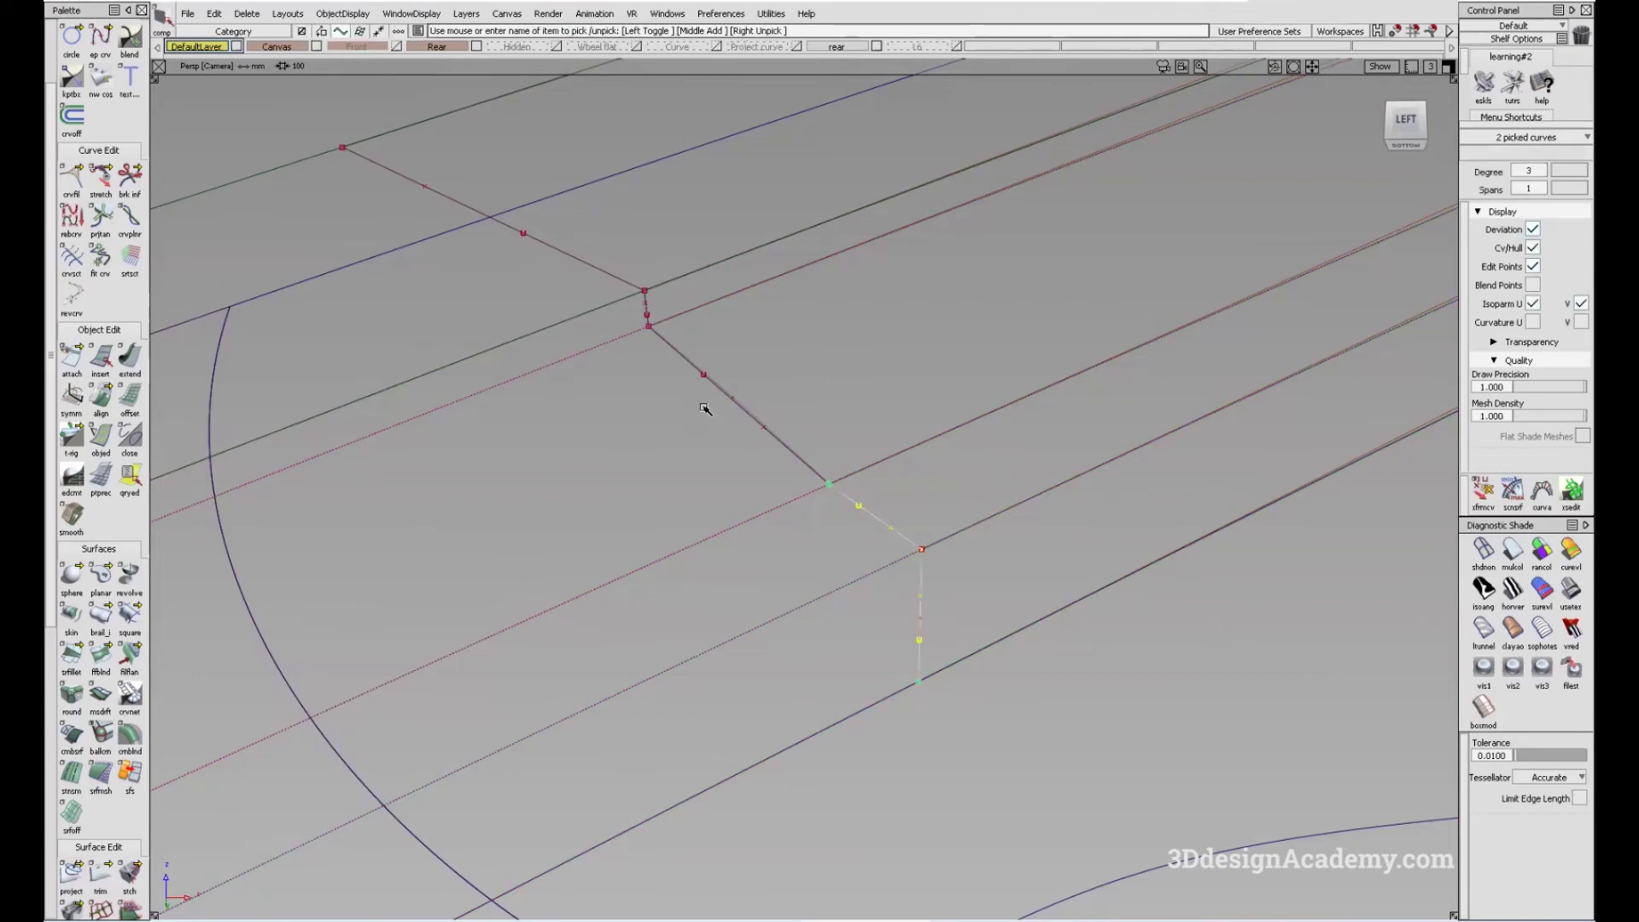
click(461, 459)
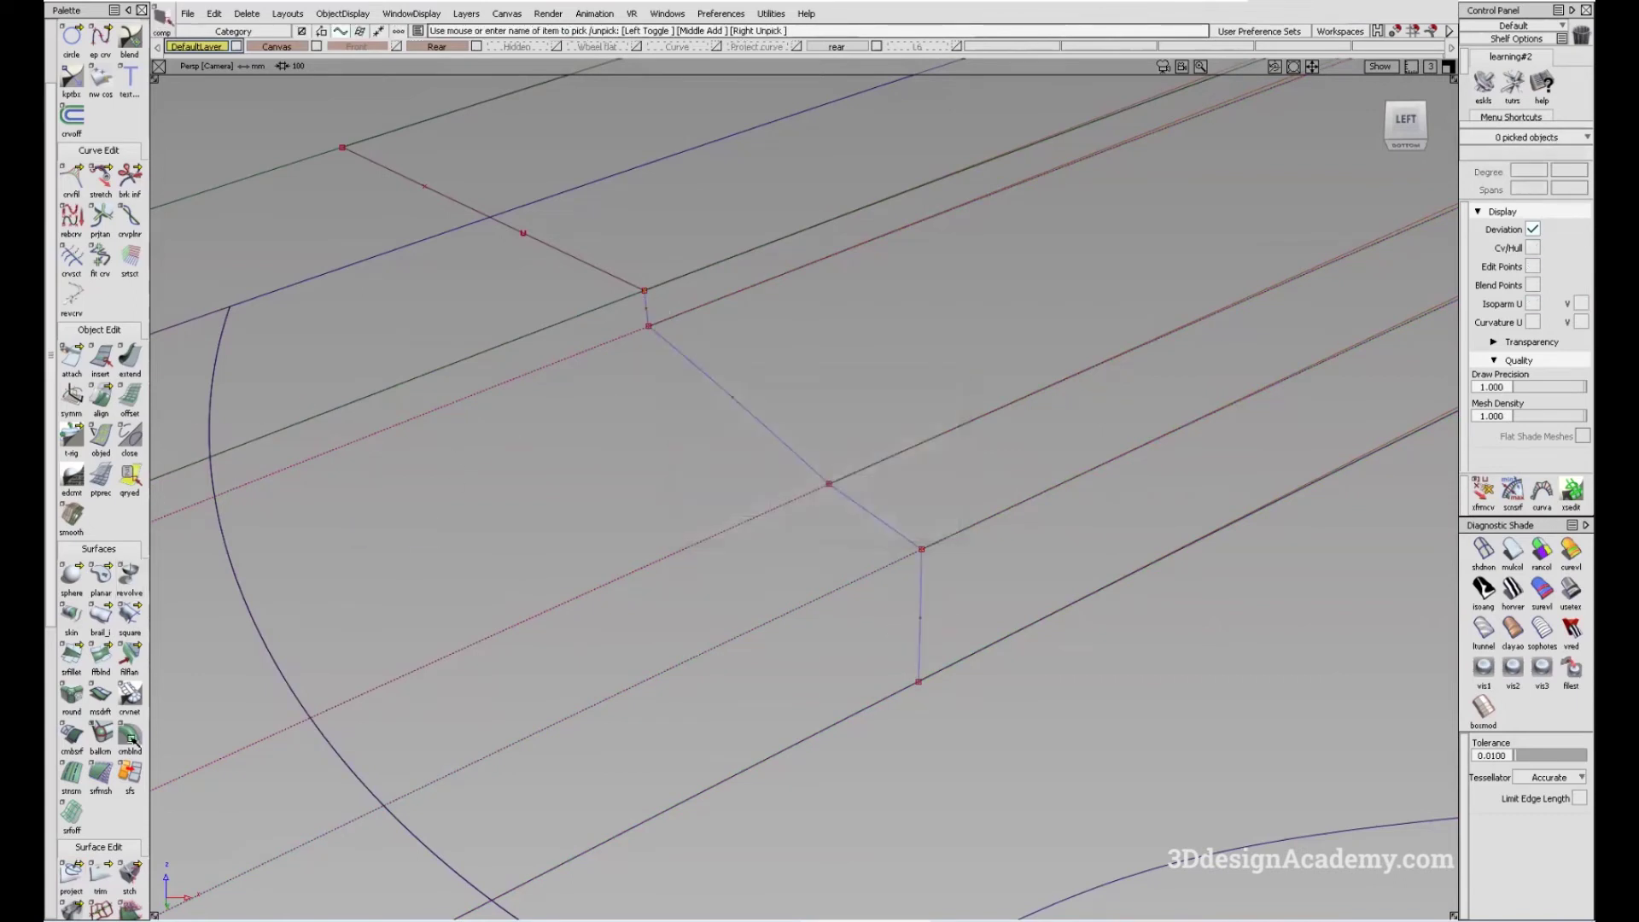
- Trim the strip surfaces along the projected curves at the front and rear, removing the sharp corner section between them
click(578, 342)
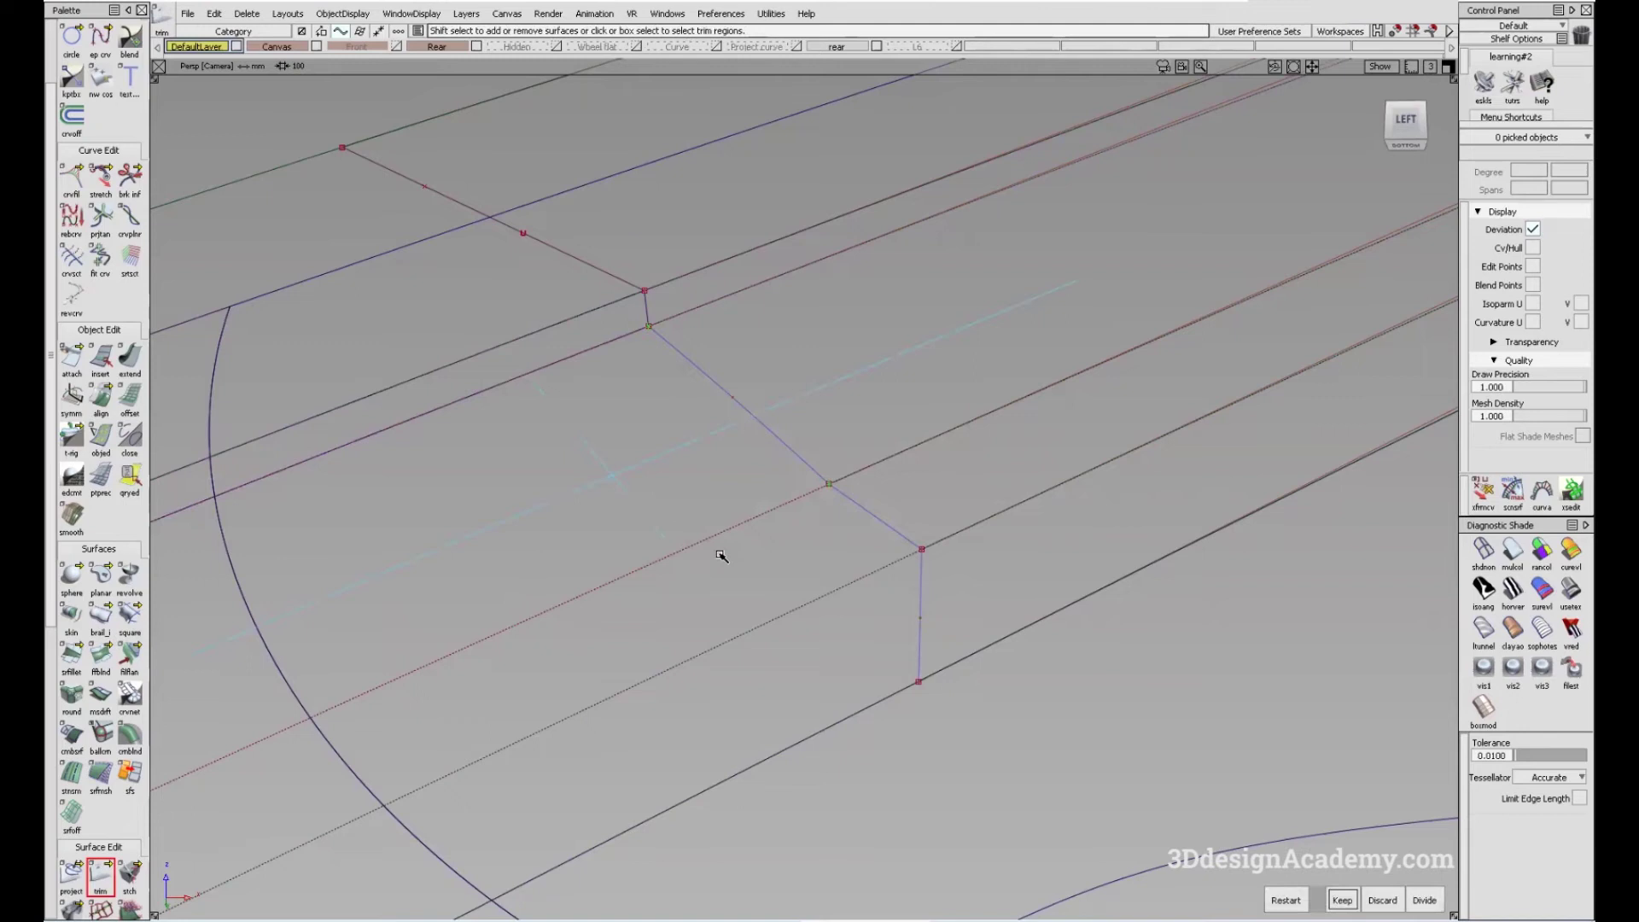
alt+shift+drag(867, 574, 814, 343)
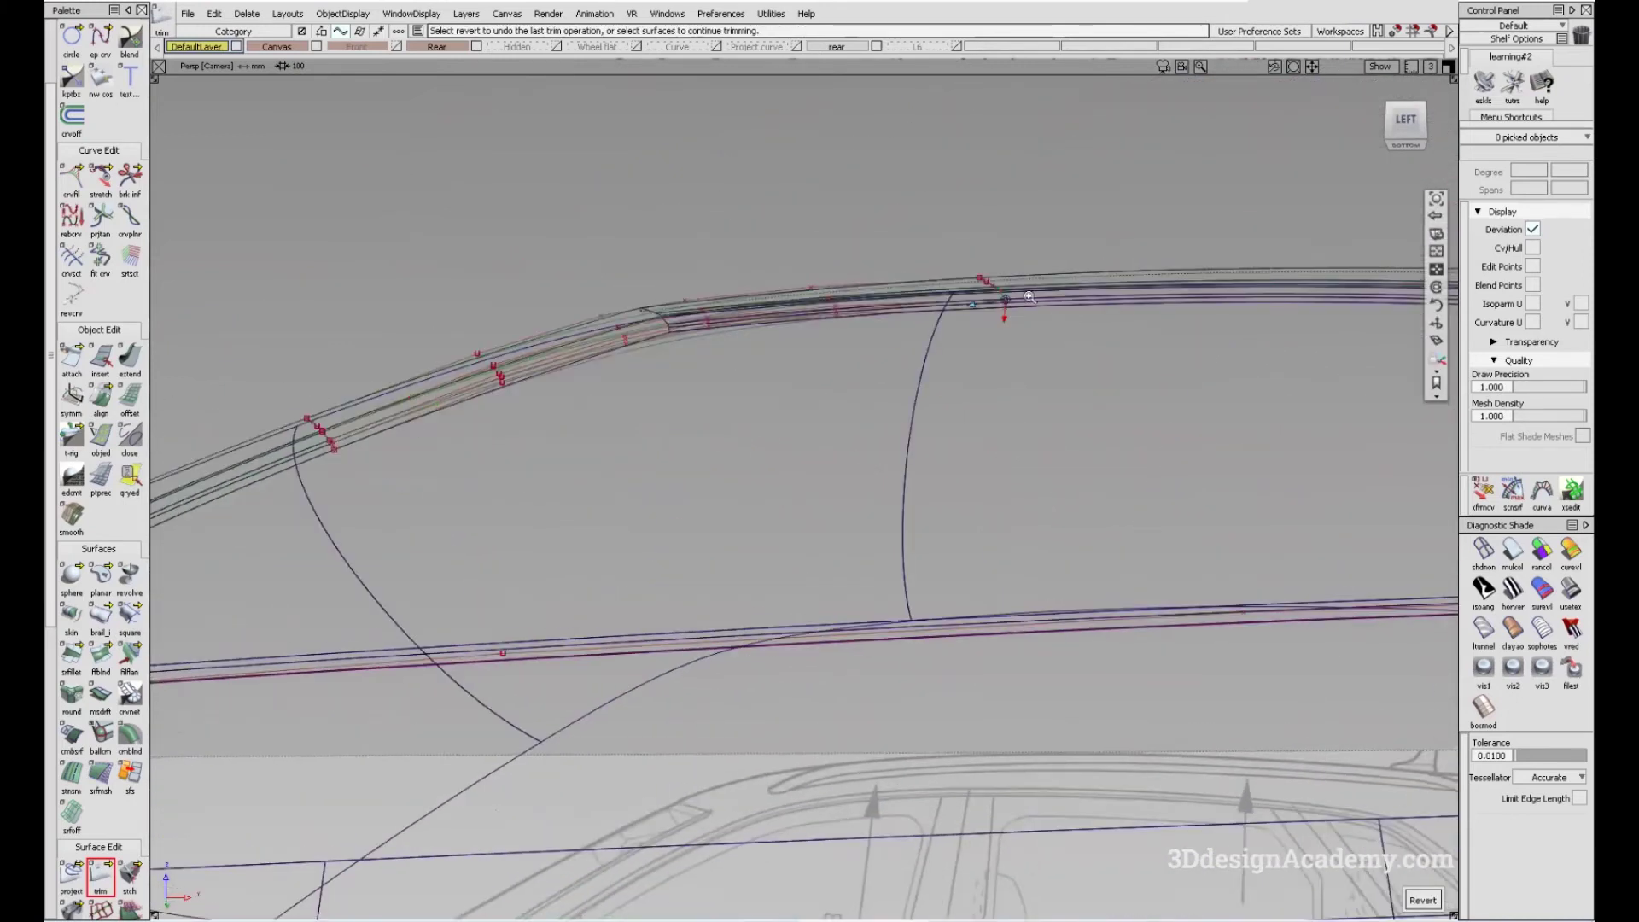
alt+shift+right_drag(1030, 296, 805, 293)
click(816, 305)
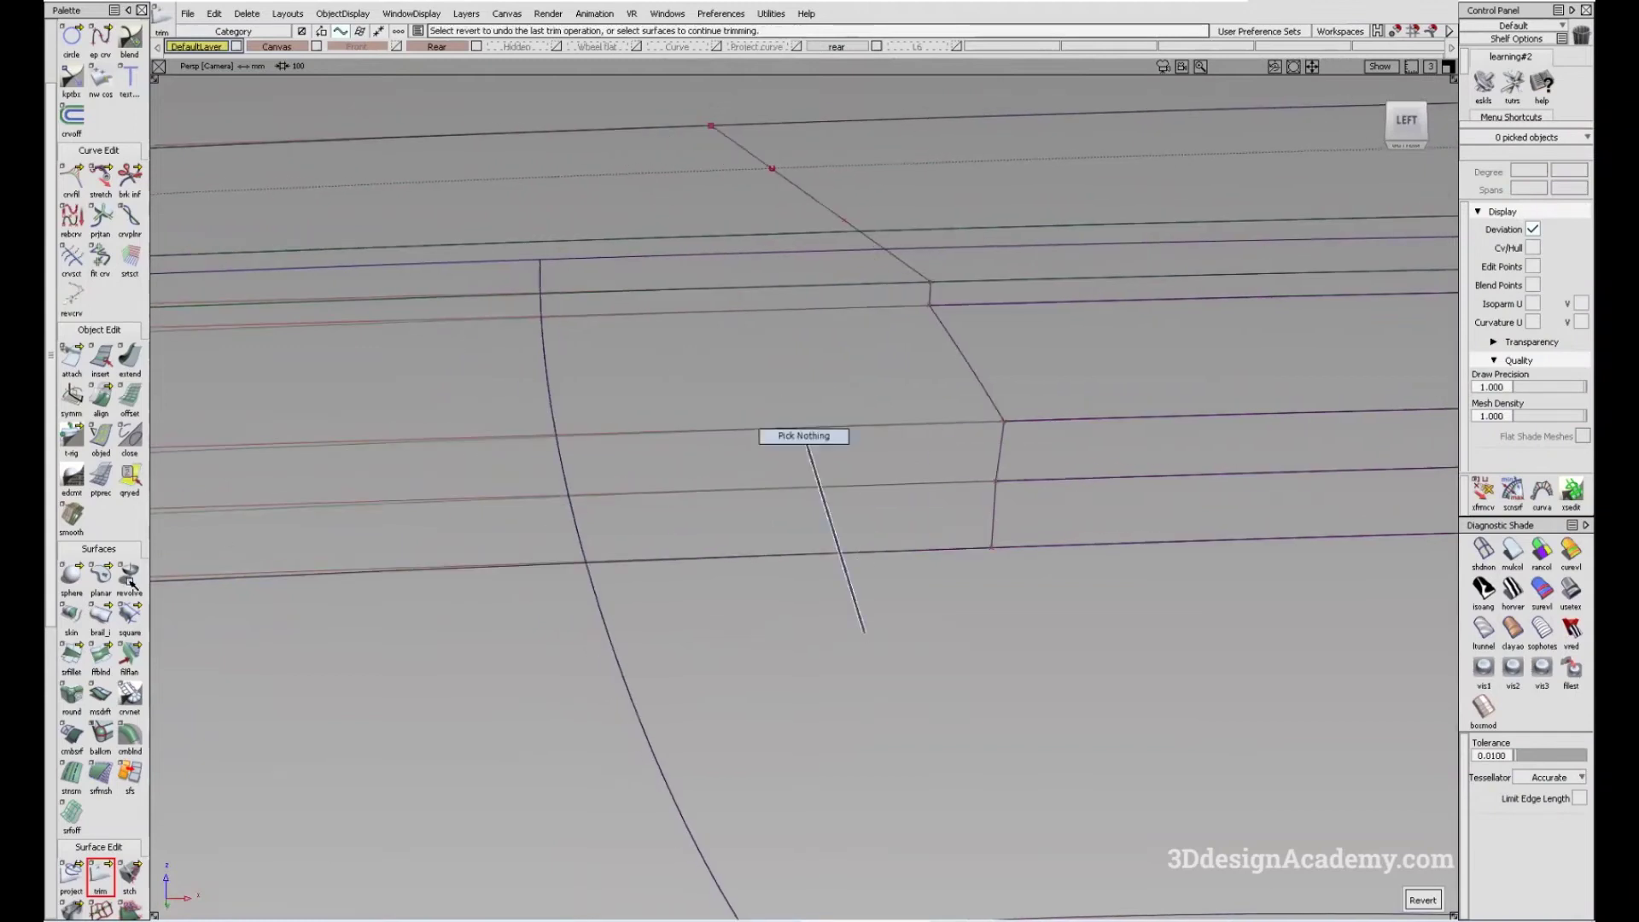
drag(806, 444, 864, 631)
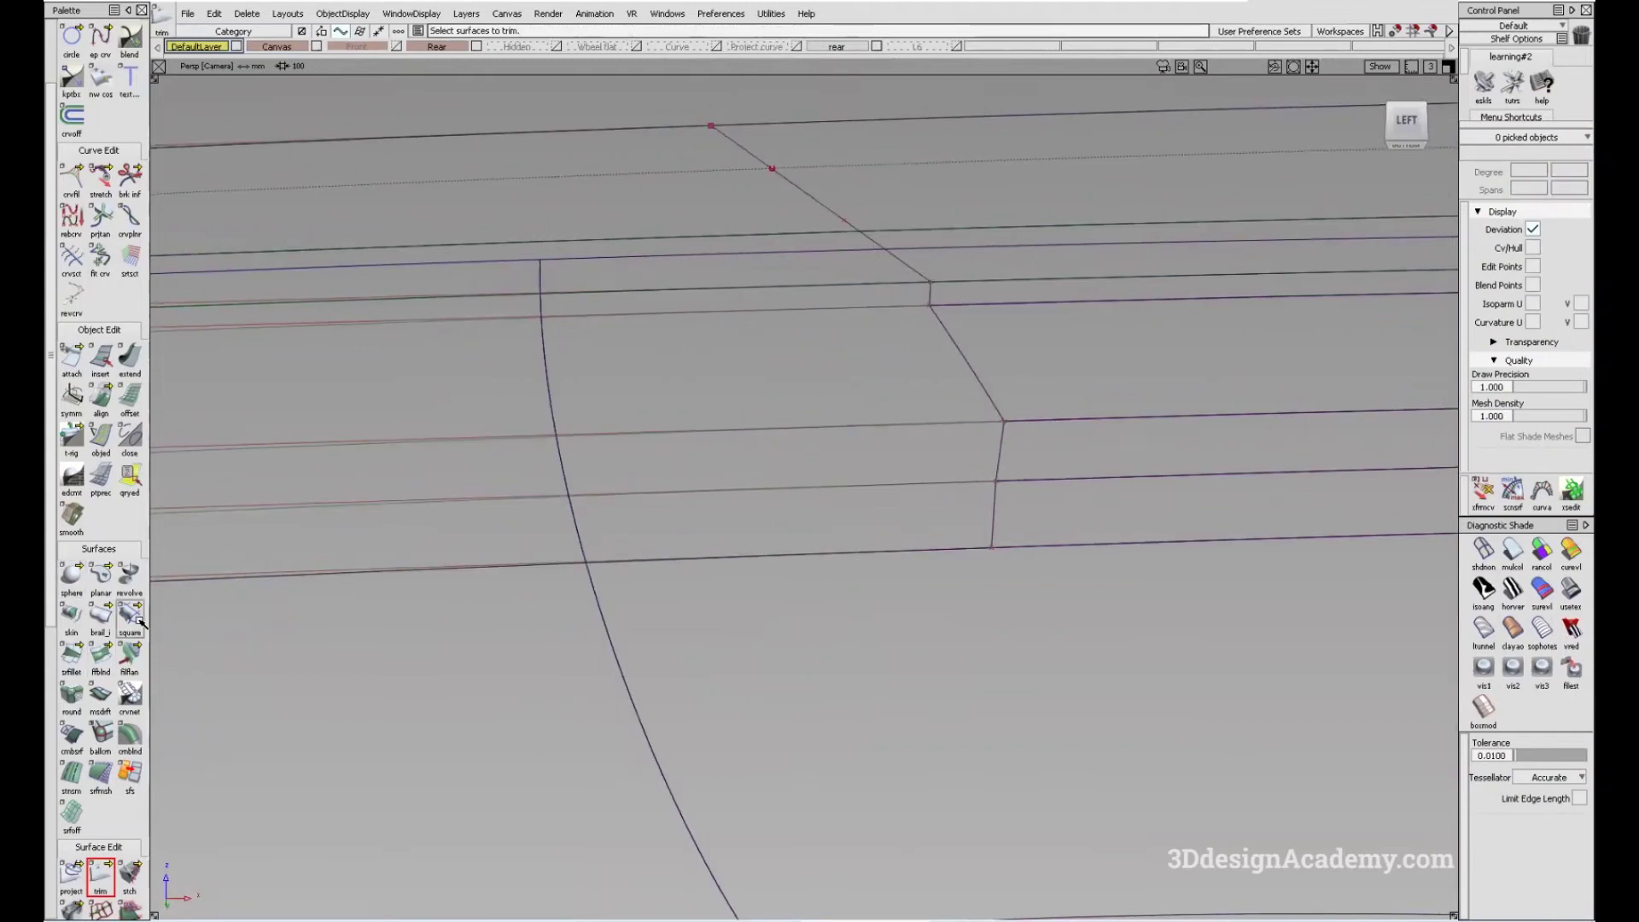
- Build a Square surface across the gap in the lowest trim strip with G2 Curvature on boundaries 1 and 3
drag(948, 495, 945, 499)
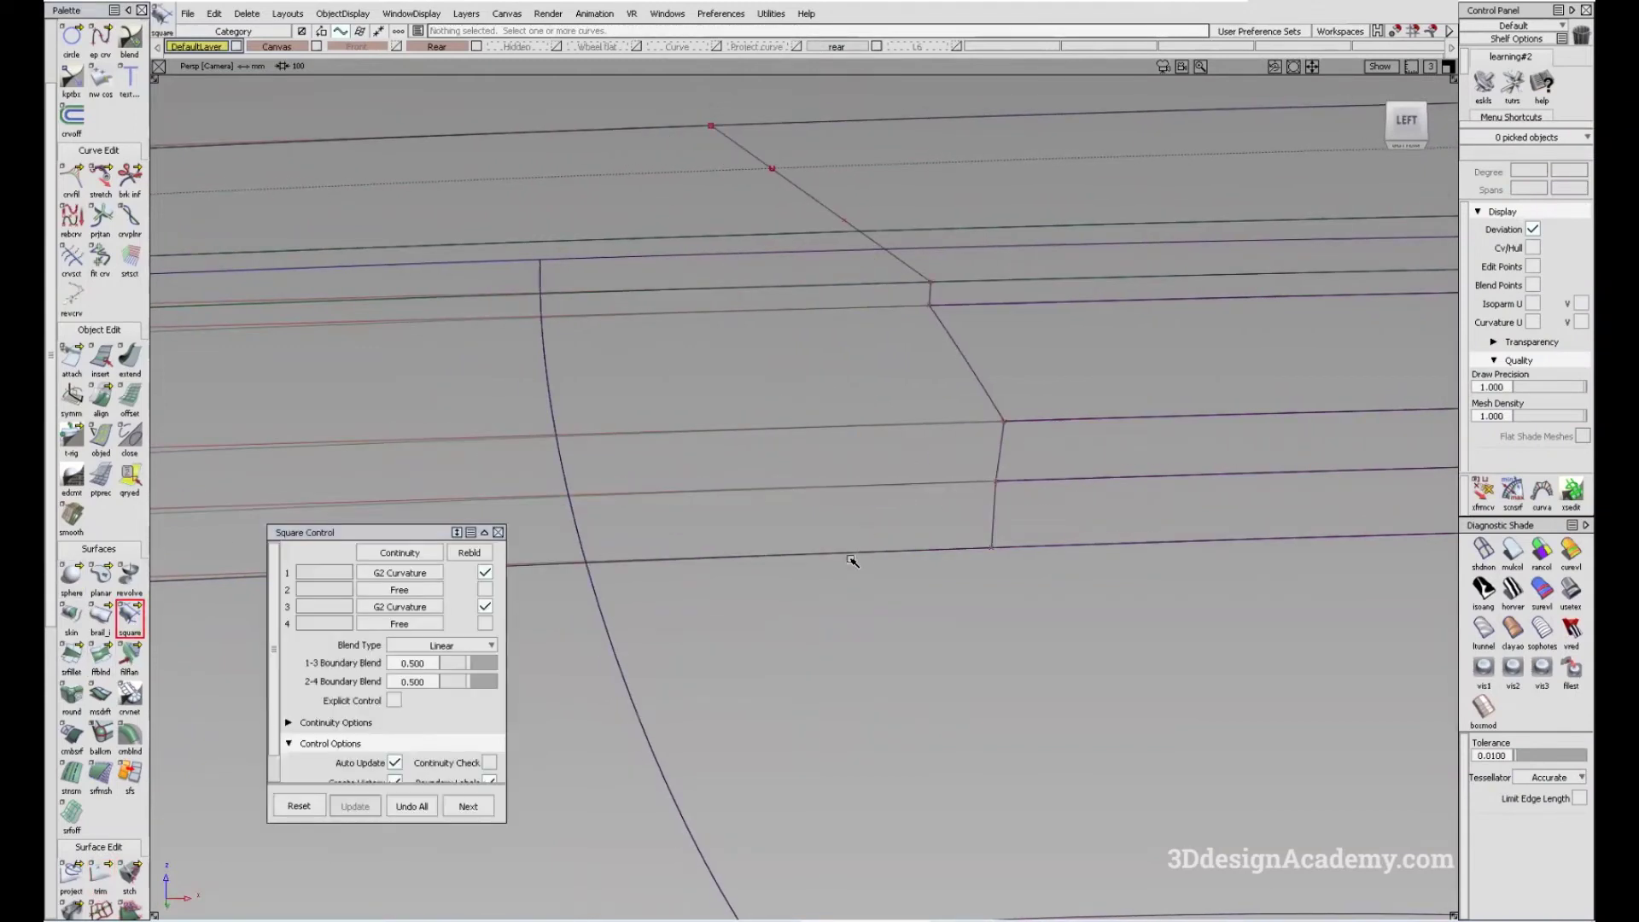
click(885, 586)
alt+shift+drag(884, 586, 797, 479)
click(750, 384)
scroll(750, 376, up, 5)
click(791, 467)
click(215, 402)
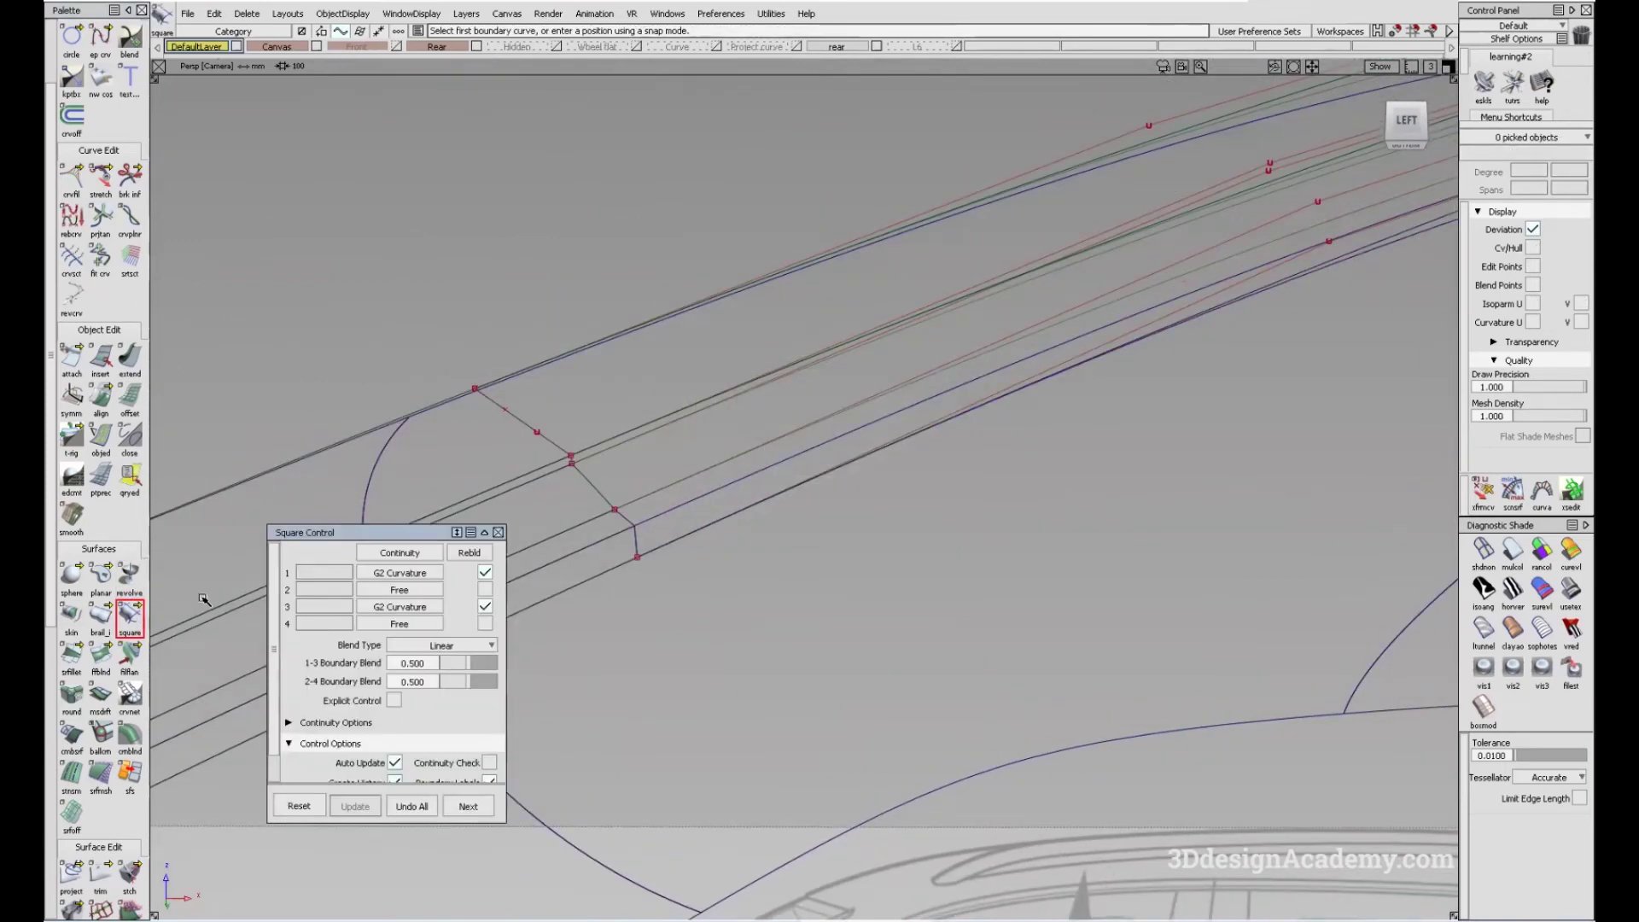
- Build a Square surface across the wide strip between its two fillets and trimmed ends, with G2 Curvature at both ends
click(591, 474)
click(714, 446)
click(944, 377)
alt+shift+drag(944, 377, 987, 315)
click(929, 417)
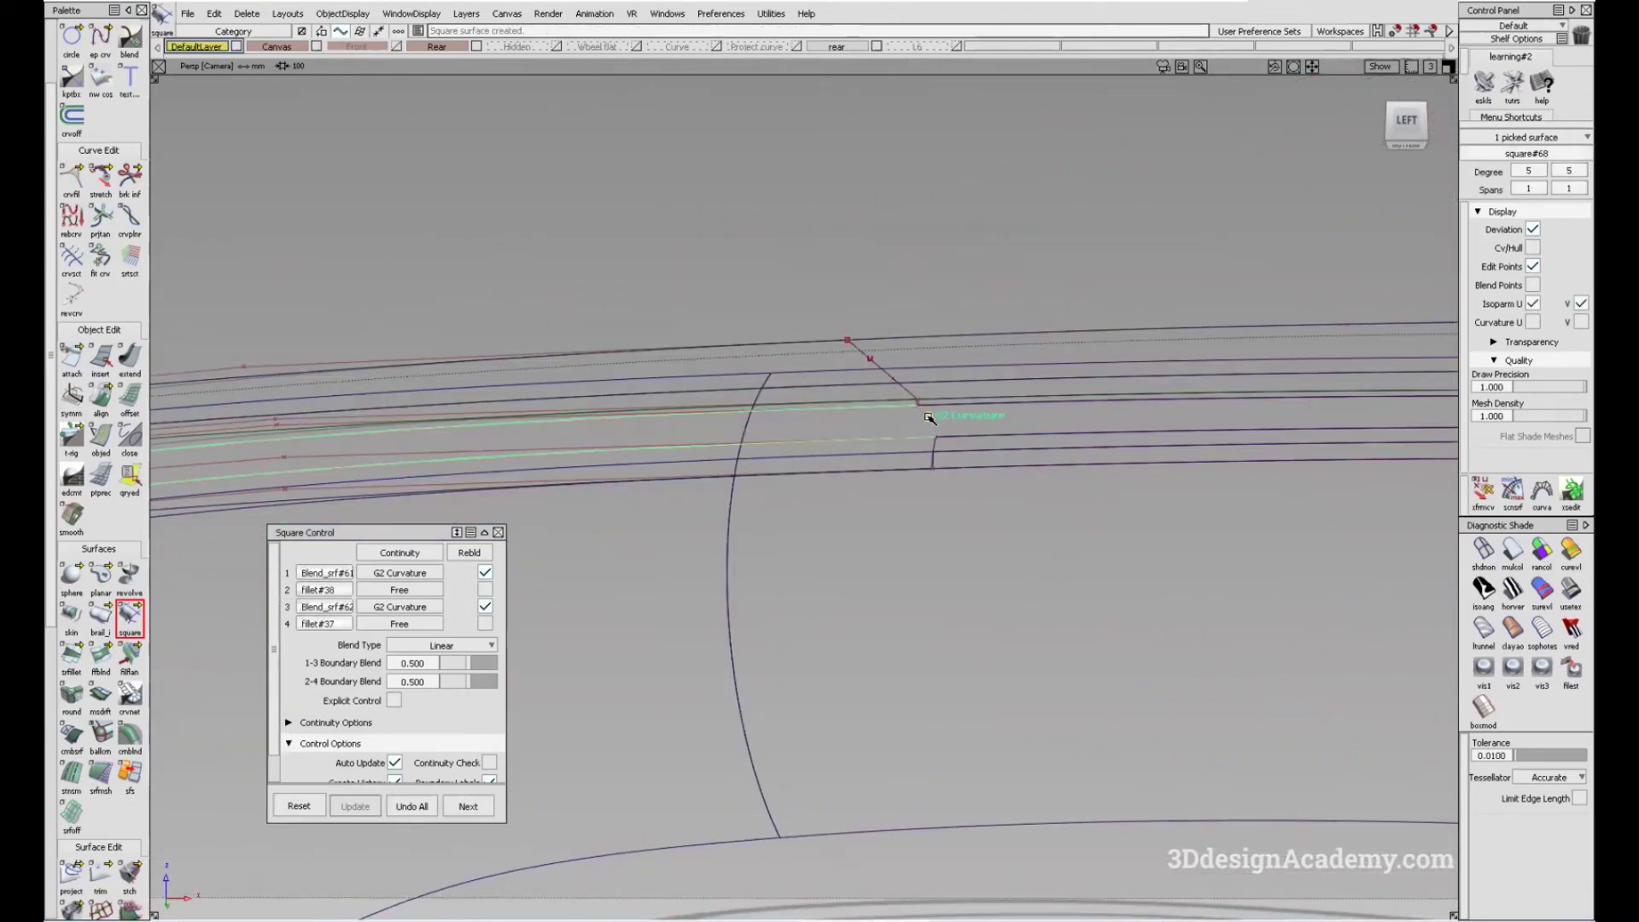
- Build a Square surface across the gap in the neighbouring narrow trim strip and clear the selection
click(850, 401)
alt+shift+drag(911, 440, 736, 365)
click(914, 432)
click(783, 263)
key(F5)
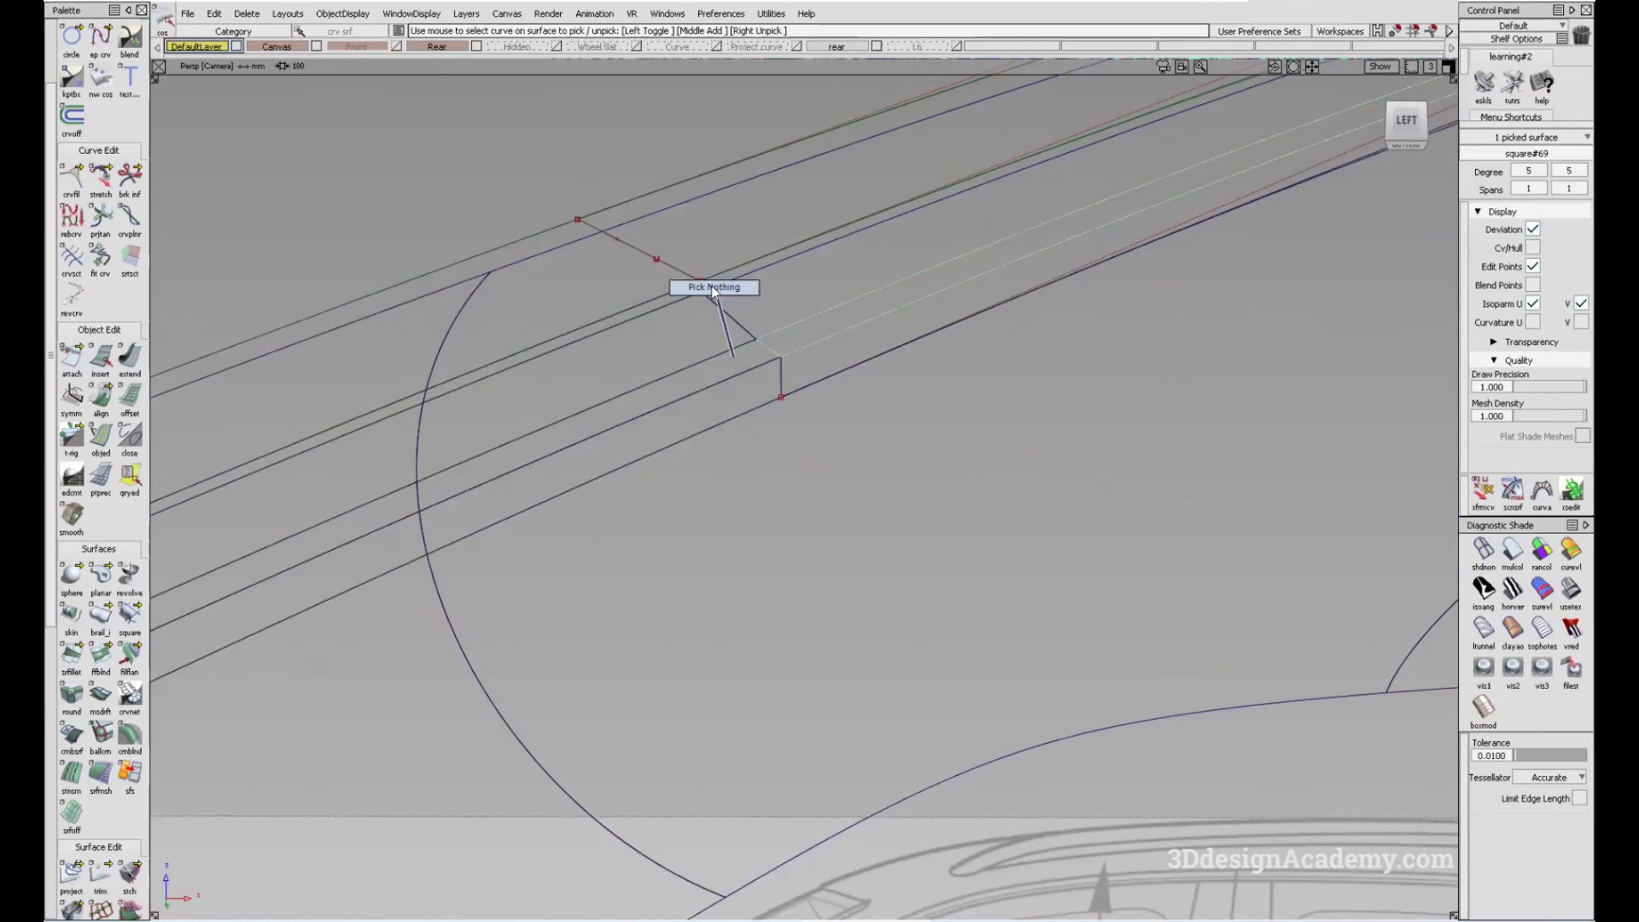
click(713, 288)
alt+shift+drag(713, 288, 721, 276)
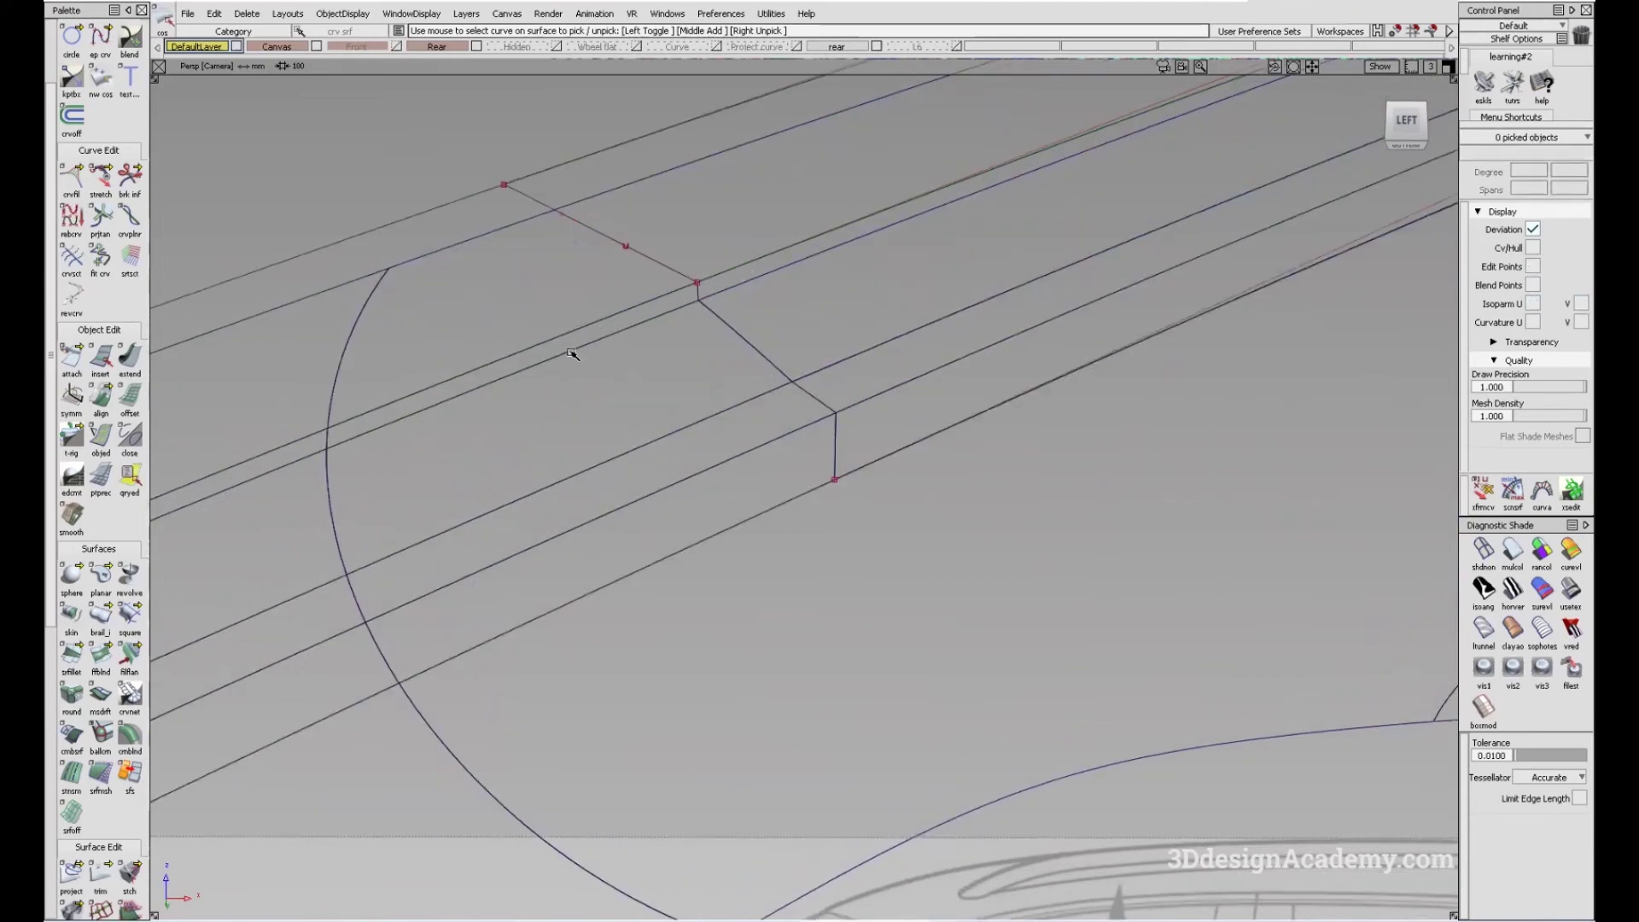
- Build a Square surface across the thin strip beside the wide strip, with G2 Curvature on boundaries 1 and 3
click(130, 615)
alt+shift+drag(720, 273, 689, 289)
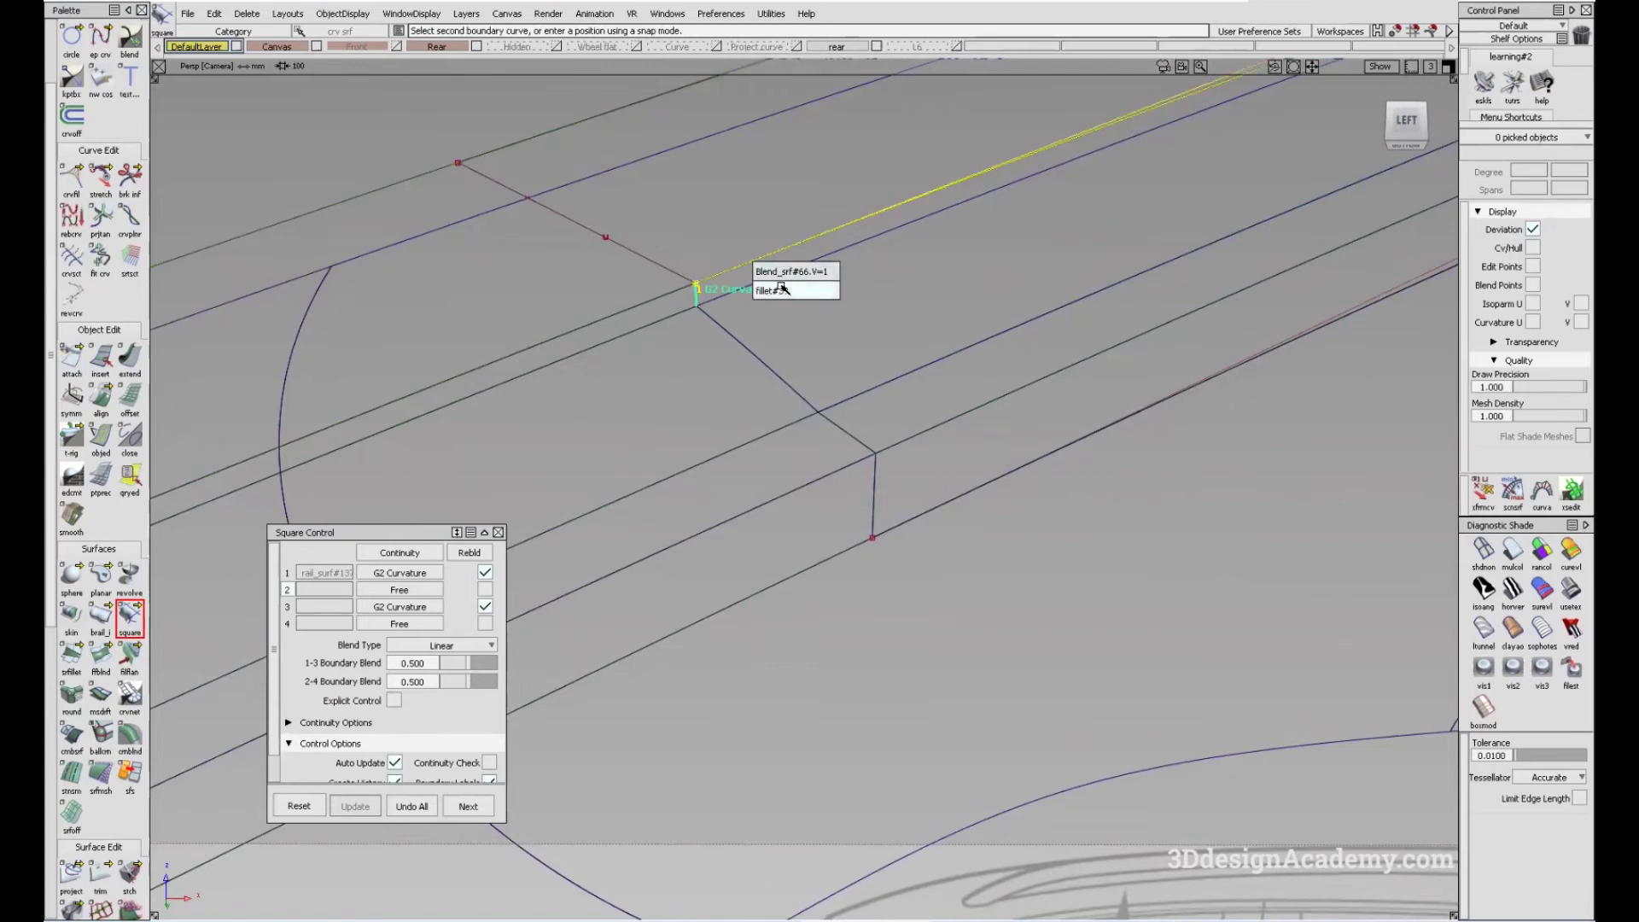
click(777, 290)
alt+shift+drag(853, 259, 995, 266)
scroll(1229, 254, up, 3)
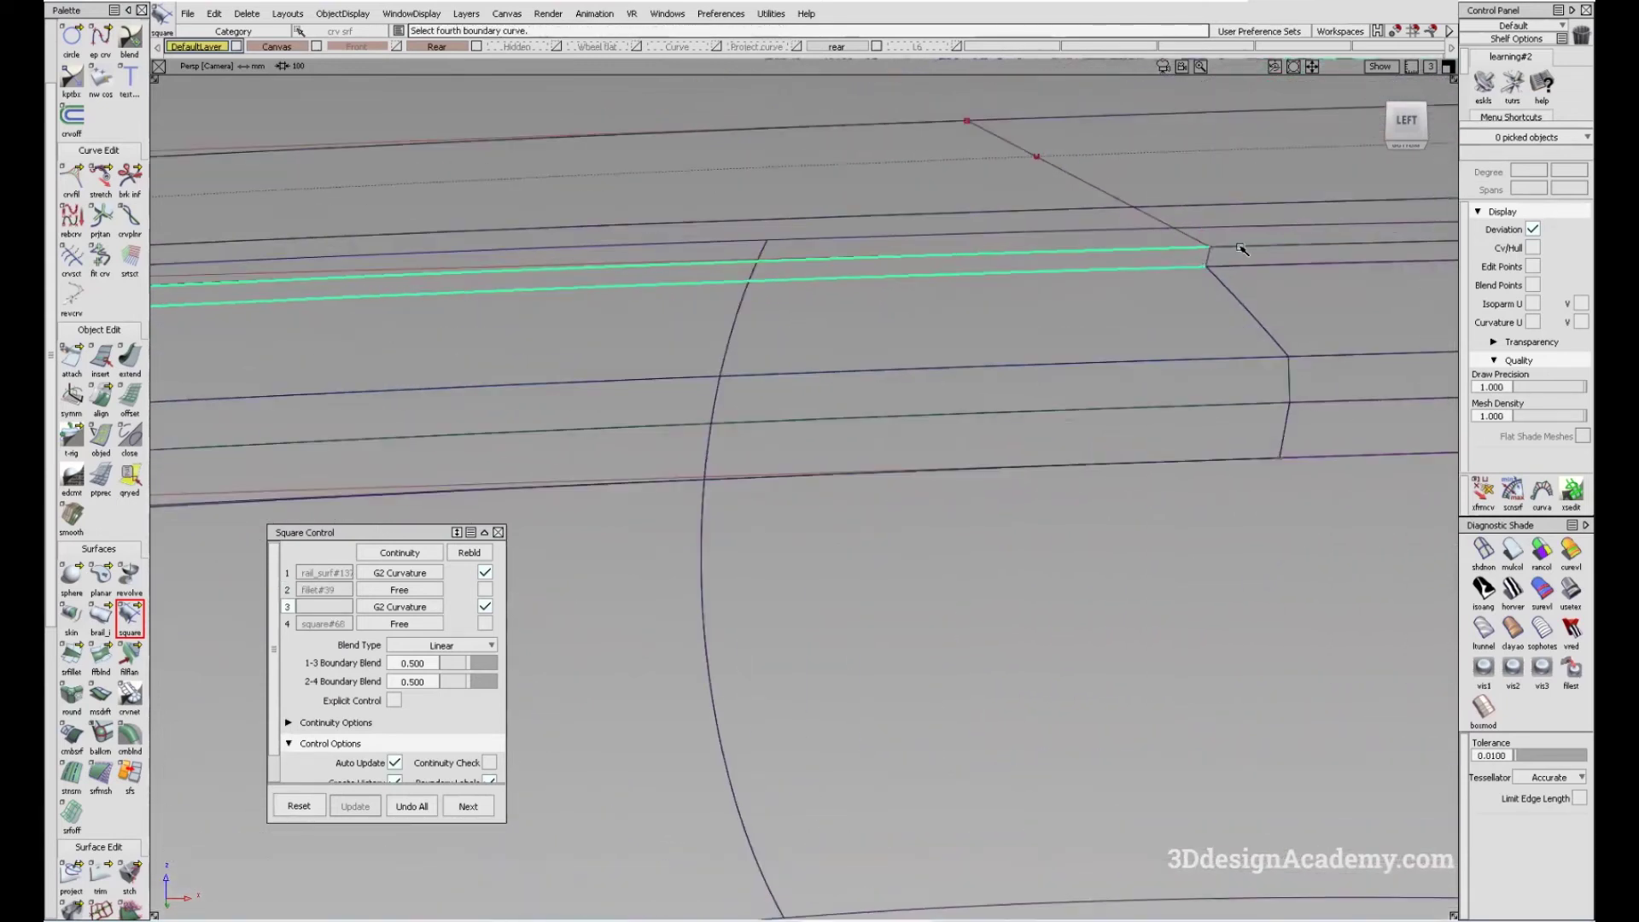
click(1211, 259)
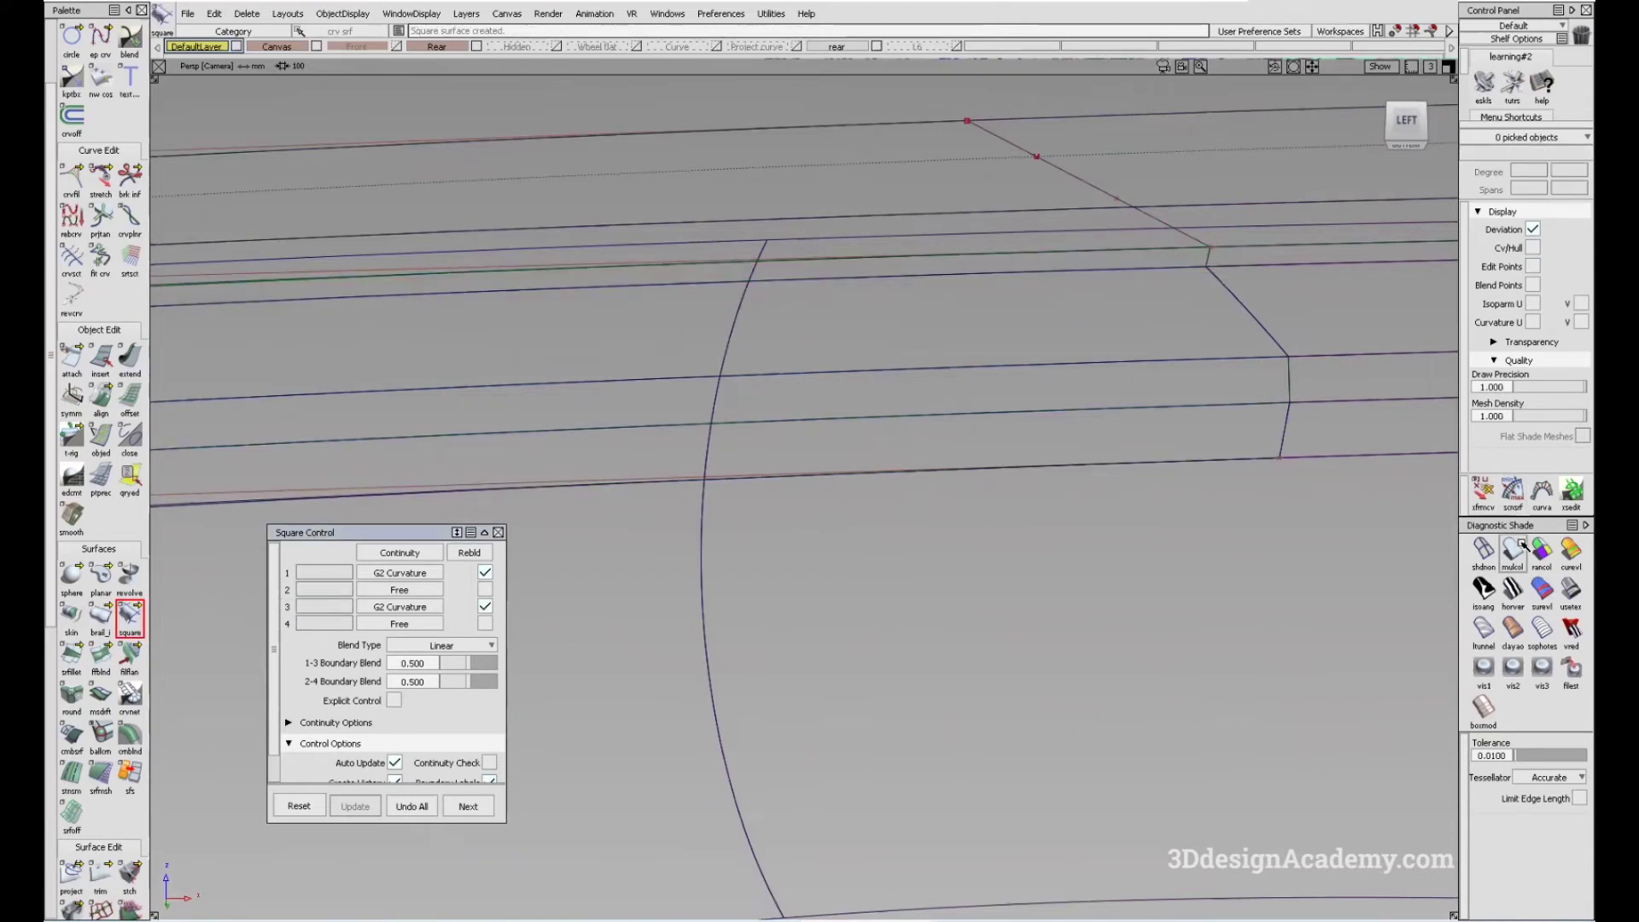
- Shade the model and delete the construction history of the trim strip surfaces around the corner
alt+shift+drag(1285, 376, 892, 397)
key(F12)
alt+shift+drag(806, 333, 824, 427)
click(996, 432)
alt+shift+drag(995, 431, 867, 513)
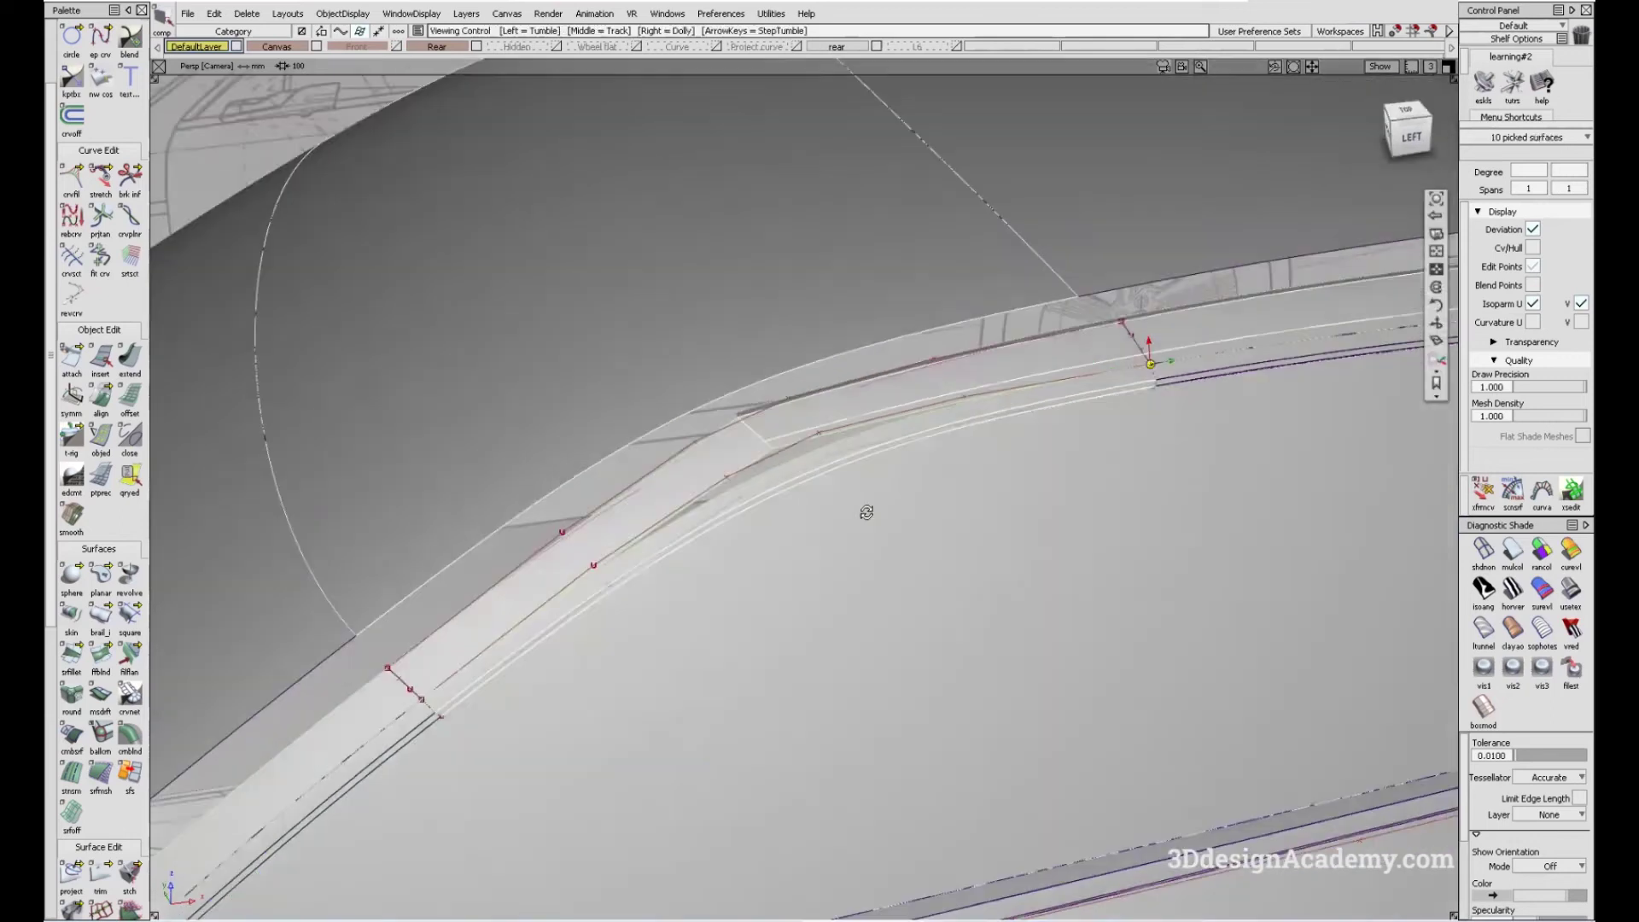
click(248, 13)
click(359, 59)
- Examine the fillet curve along the strip and how it fits the wide surfaces at the sharp rear corner
alt+shift+drag(915, 330, 711, 516)
click(744, 493)
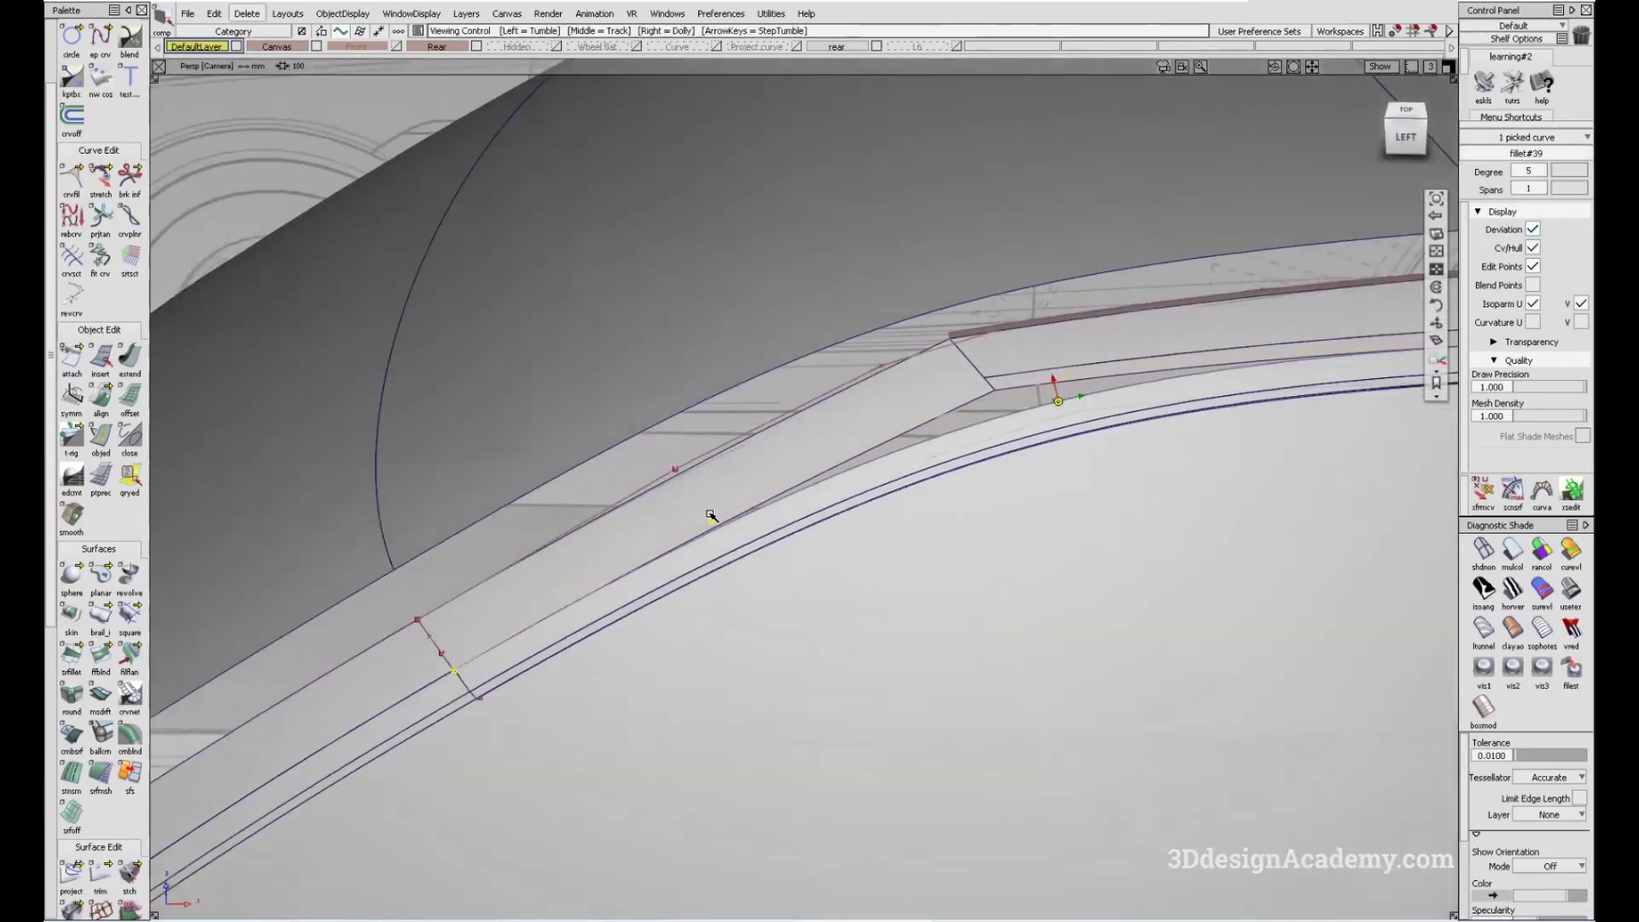
alt+shift+drag(802, 476, 646, 538)
alt+shift+middle_drag(646, 538, 916, 488)
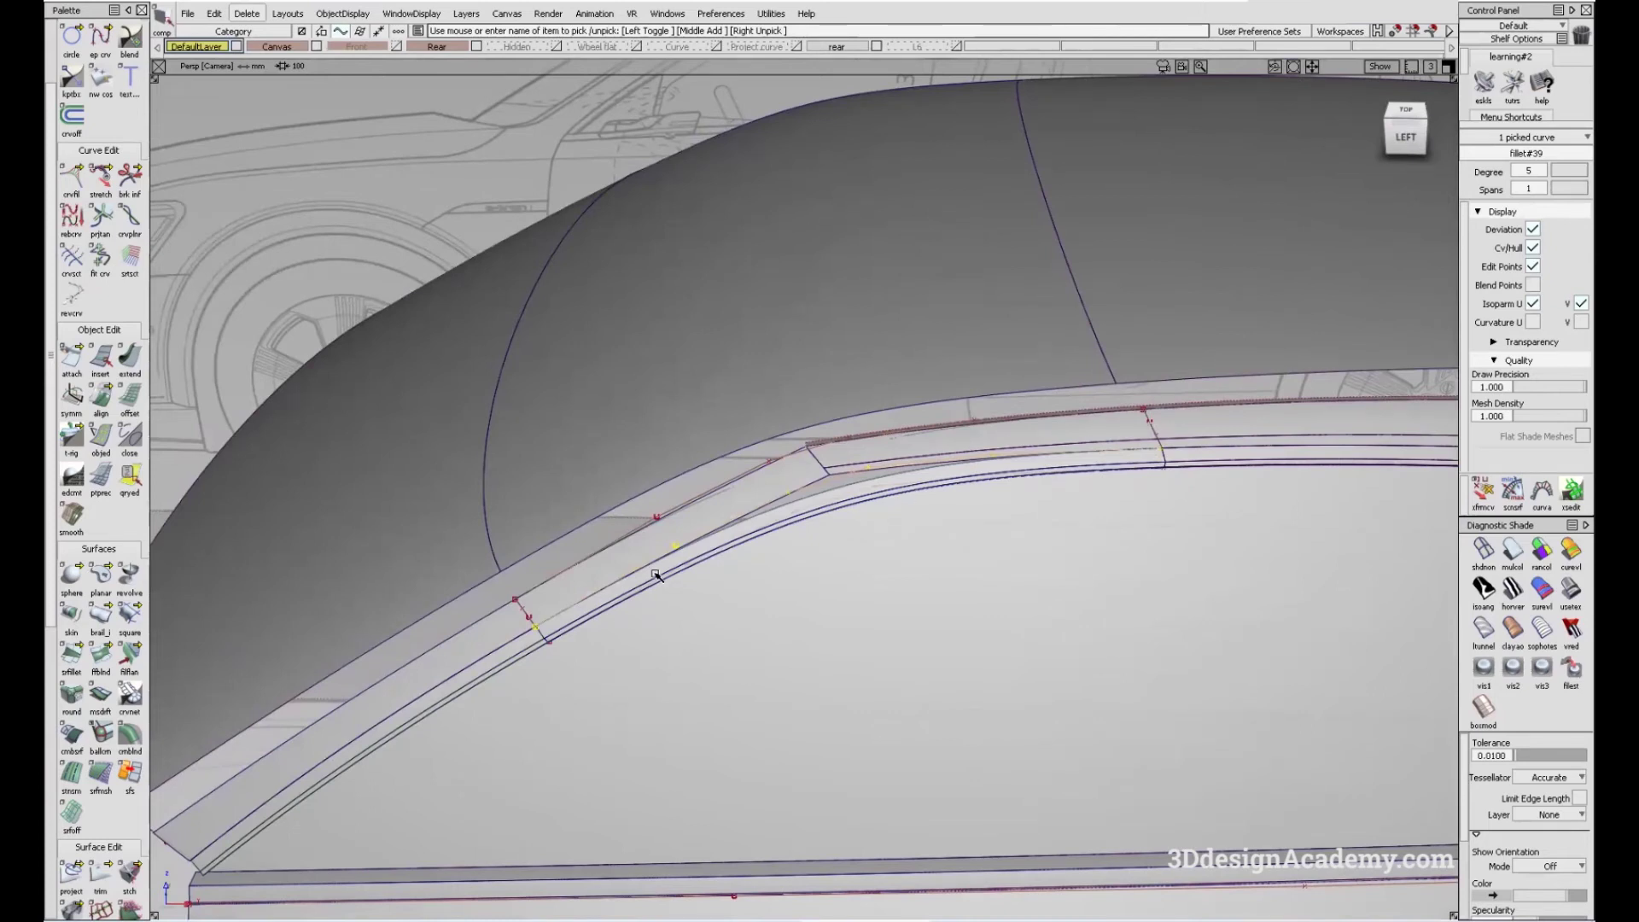
alt+shift+drag(651, 565, 594, 583)
alt+shift+right_drag(593, 583, 685, 548)
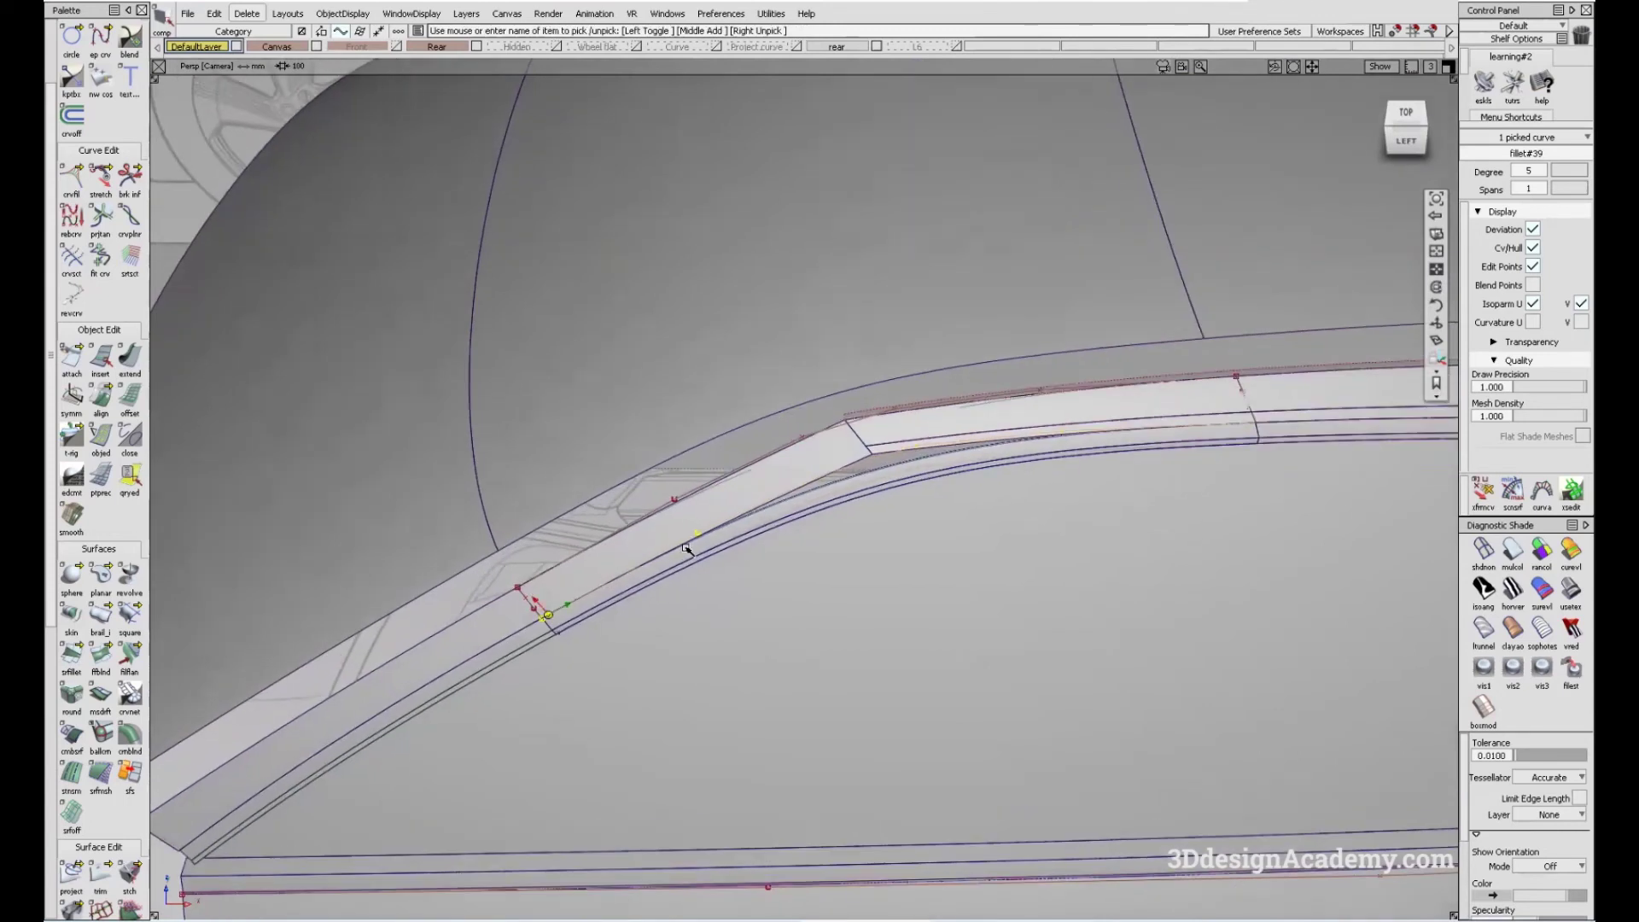
alt+shift+right_drag(877, 443, 955, 400)
click(728, 492)
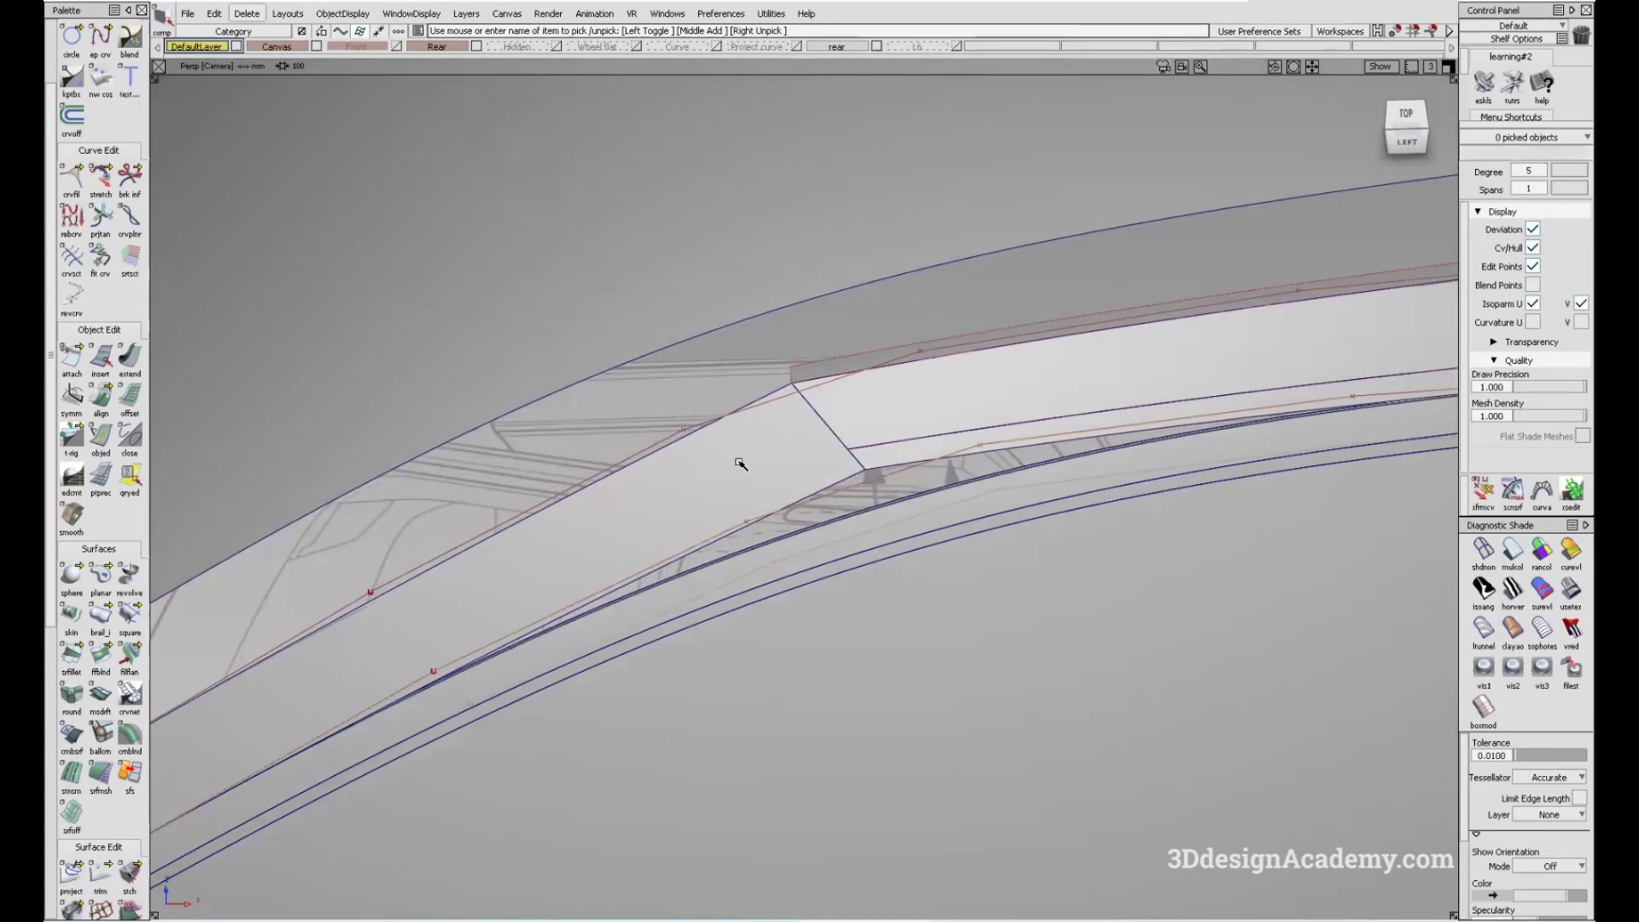
click(905, 432)
alt+shift+drag(847, 461, 940, 427)
alt+shift+drag(843, 437, 715, 386)
mouse_move(770, 436)
alt+shift+mouse_down()
mouse_move(871, 459)
mouse_move(449, 263)
alt+shift+mouse_up()
- Insert a curve on surface into the rear wide strip at parameter 0.76, meeting the adjoining strip's dividing line at the corner seam
click(845, 457)
click(124, 359)
double_click(103, 357)
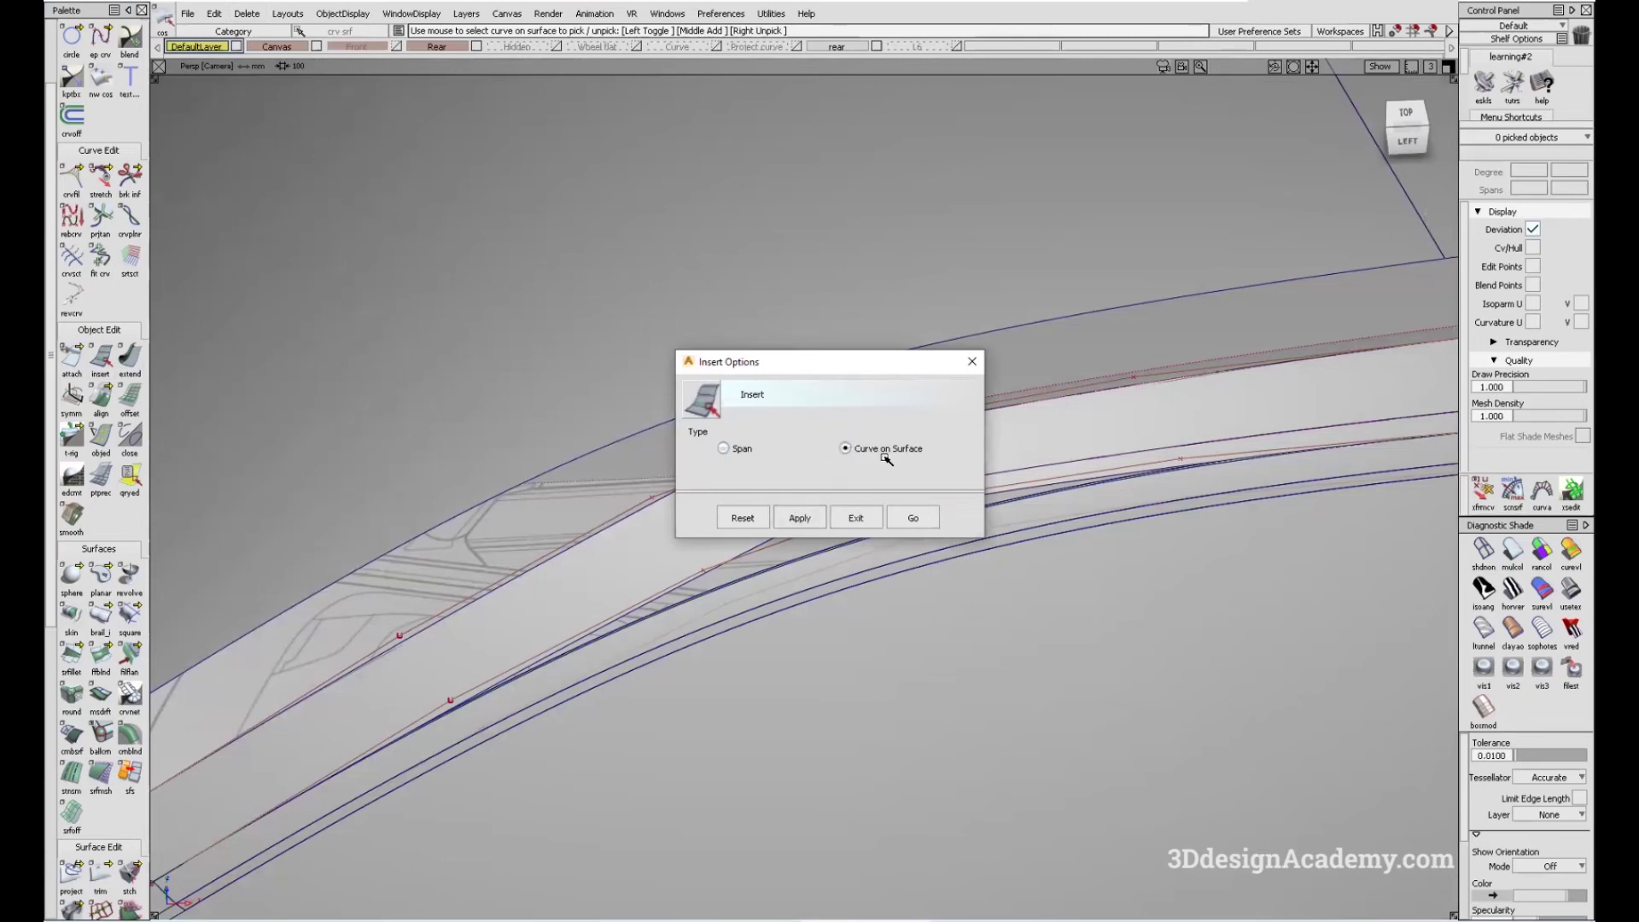
click(934, 524)
click(773, 515)
scroll(776, 512, up, 5)
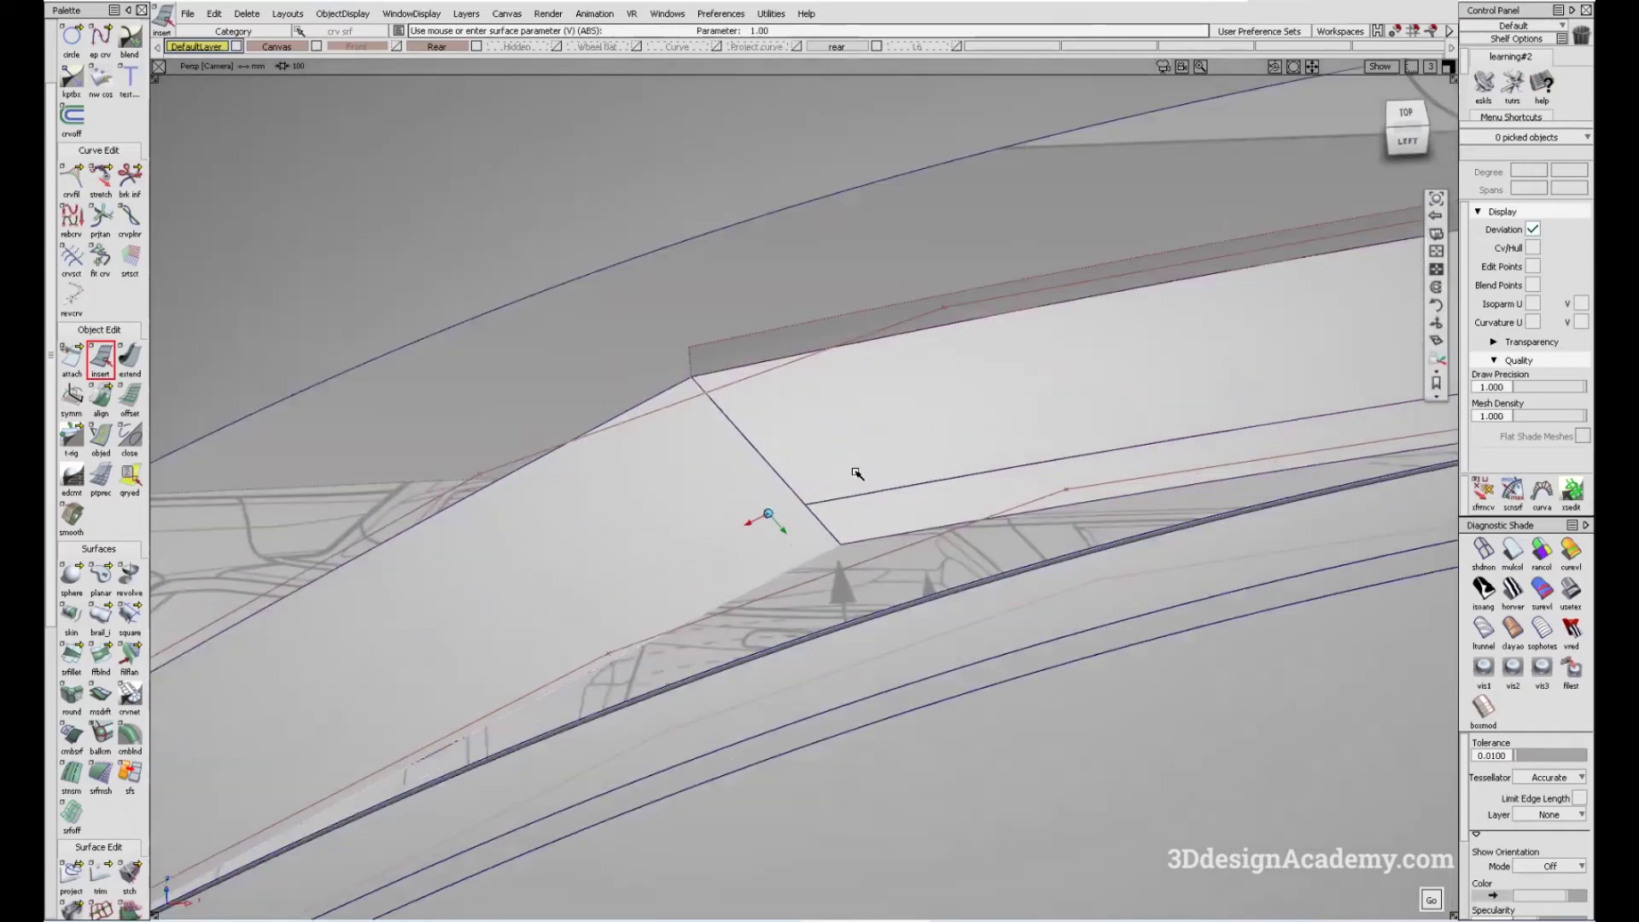
click(881, 507)
click(929, 511)
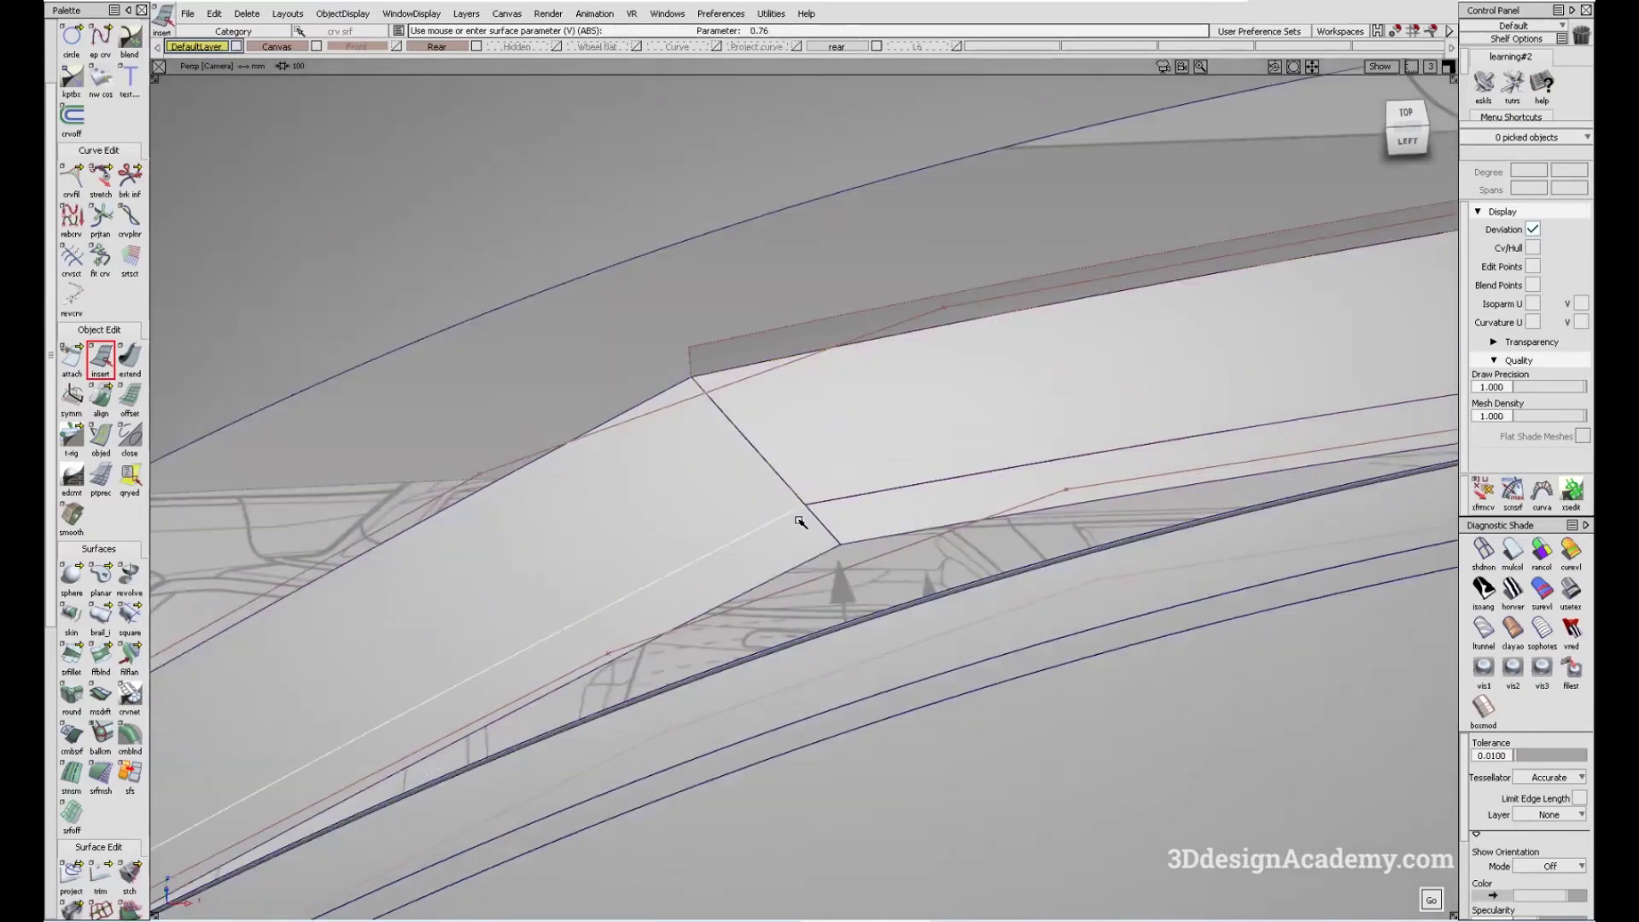
scroll(888, 461, up, 5)
alt+shift+drag(877, 396, 506, 485)
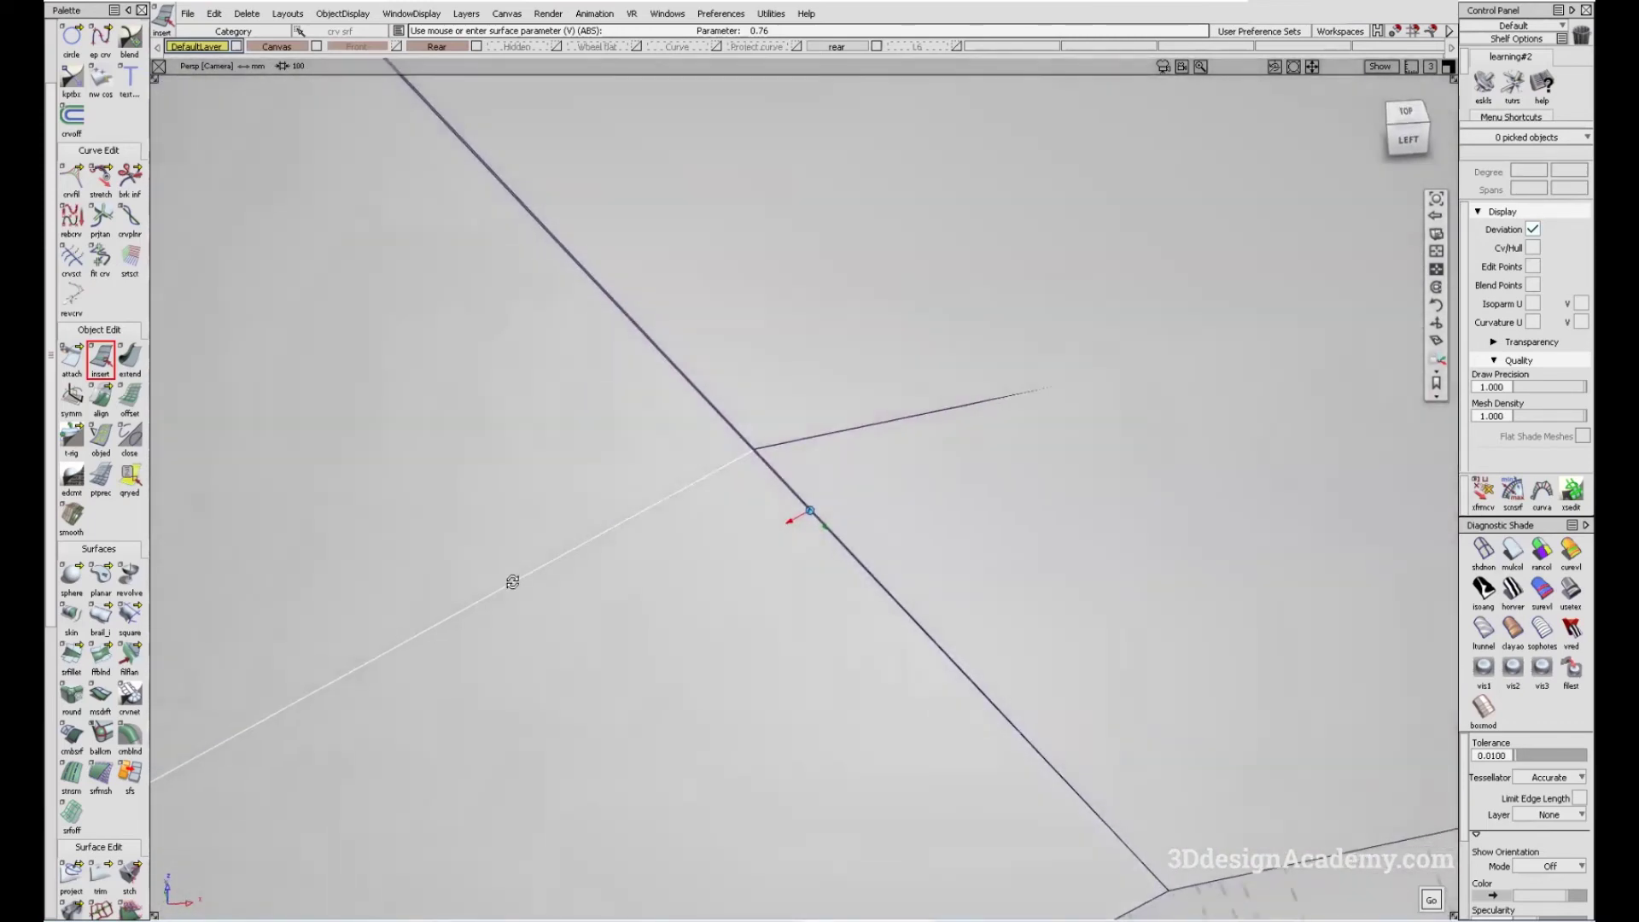
key(Return)
scroll(727, 584, down, 5)
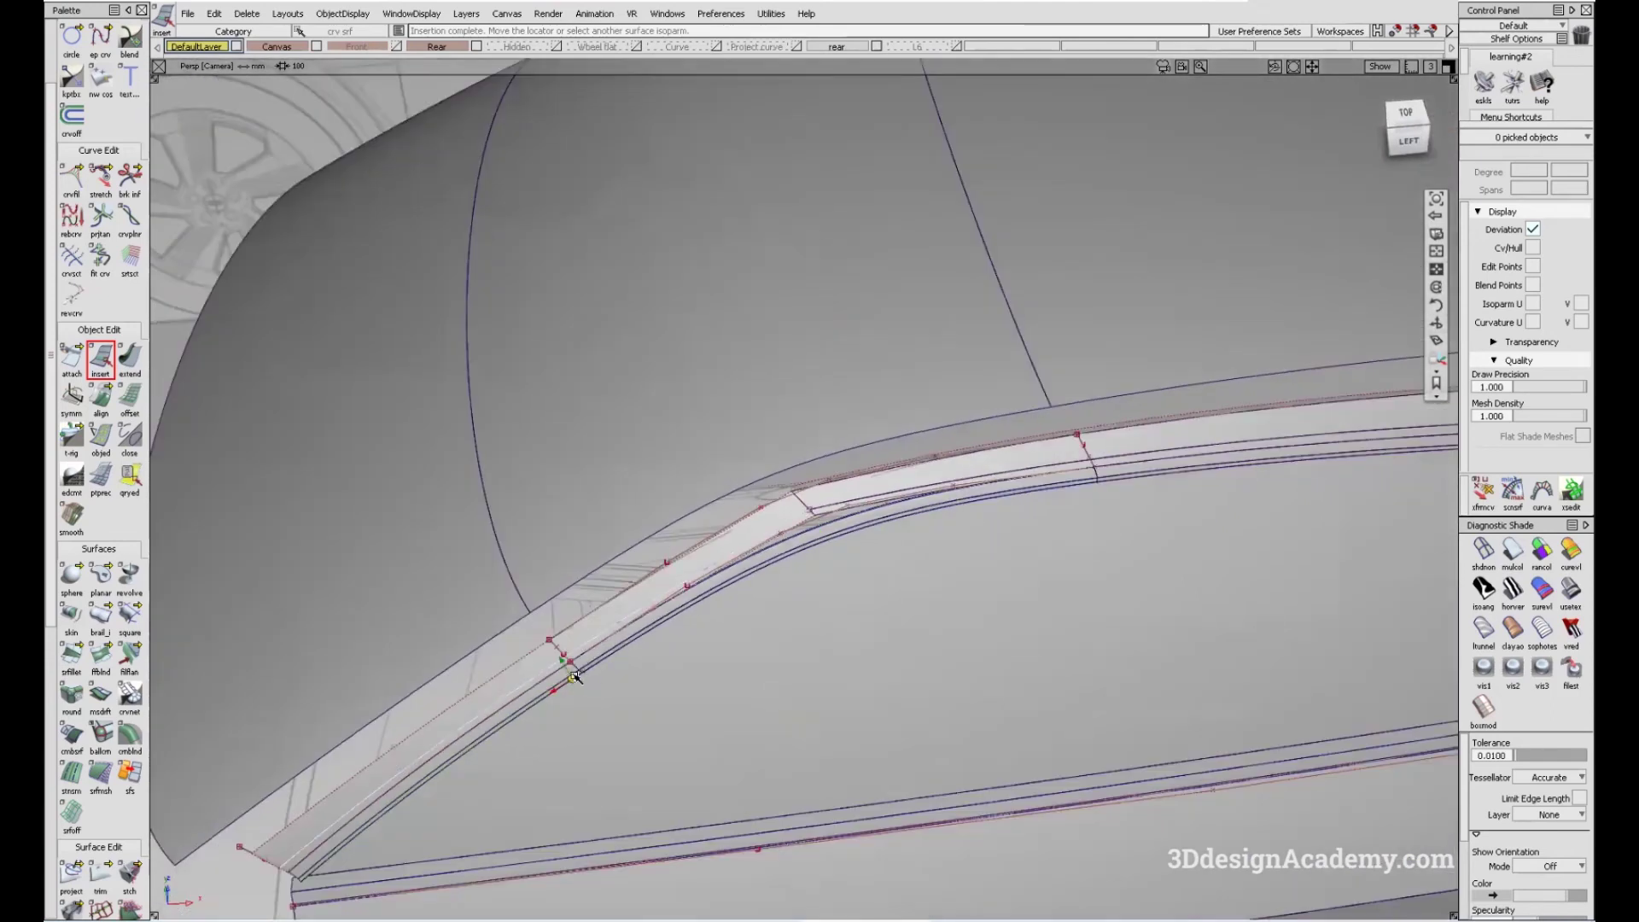
- Project the dividing curve onto the two upper strip surfaces as curves on surfaces, using the Y vector
scroll(573, 677, up, 5)
key(F2)
double_click(70, 871)
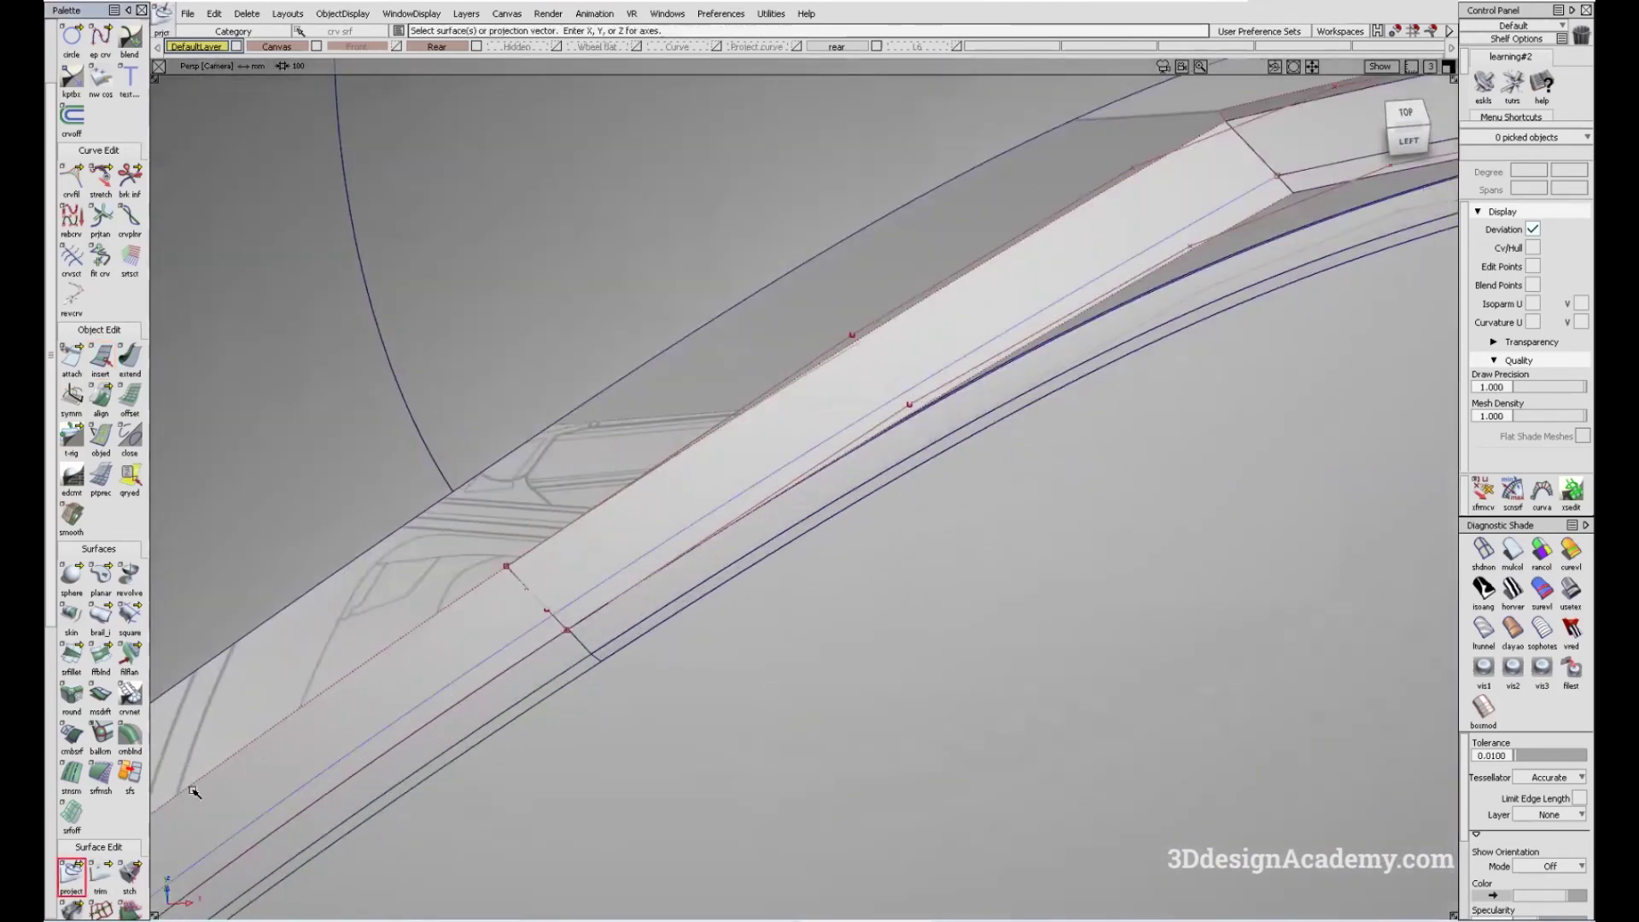
click(585, 618)
alt+shift+drag(598, 611, 925, 450)
click(912, 472)
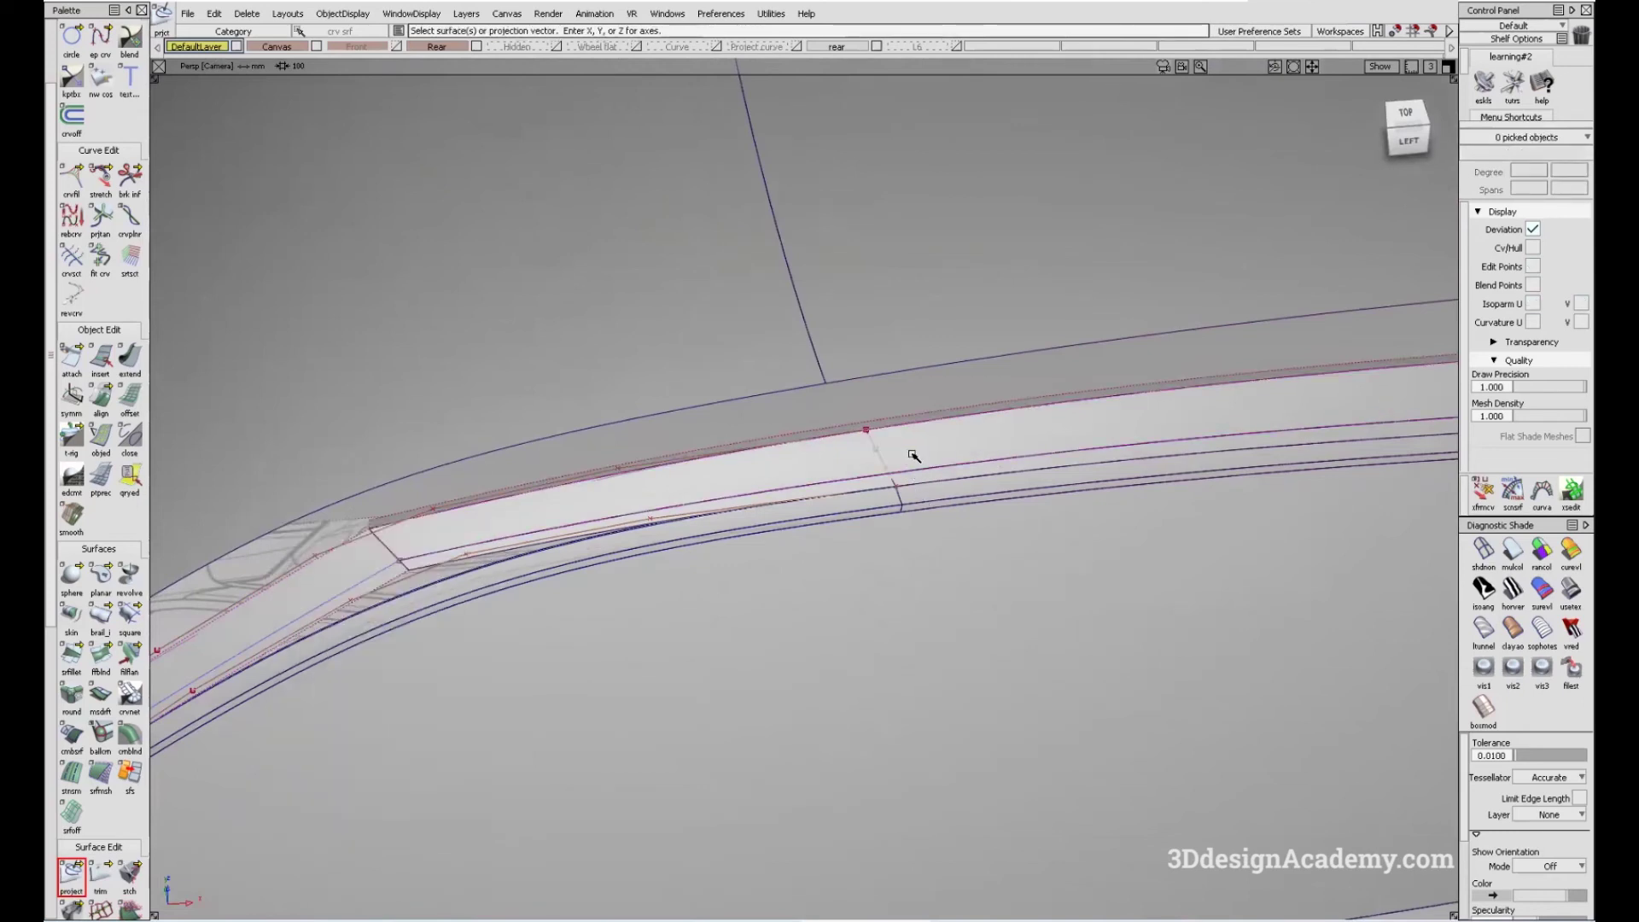
alt+shift+drag(907, 472, 1013, 464)
alt+shift+drag(906, 496, 1163, 285)
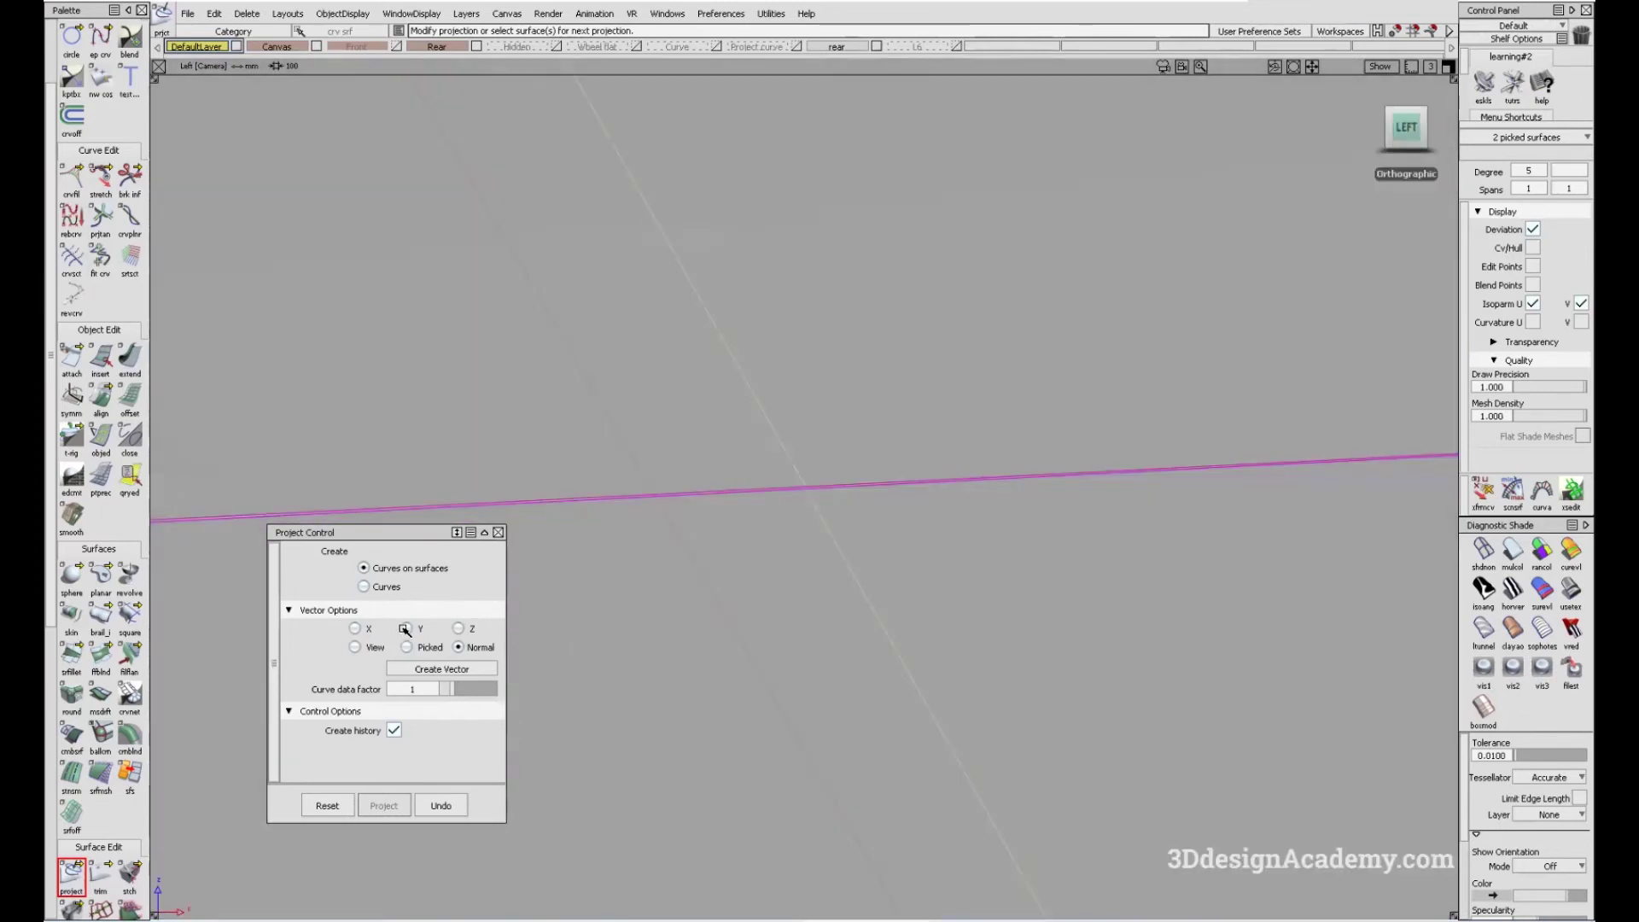
click(404, 630)
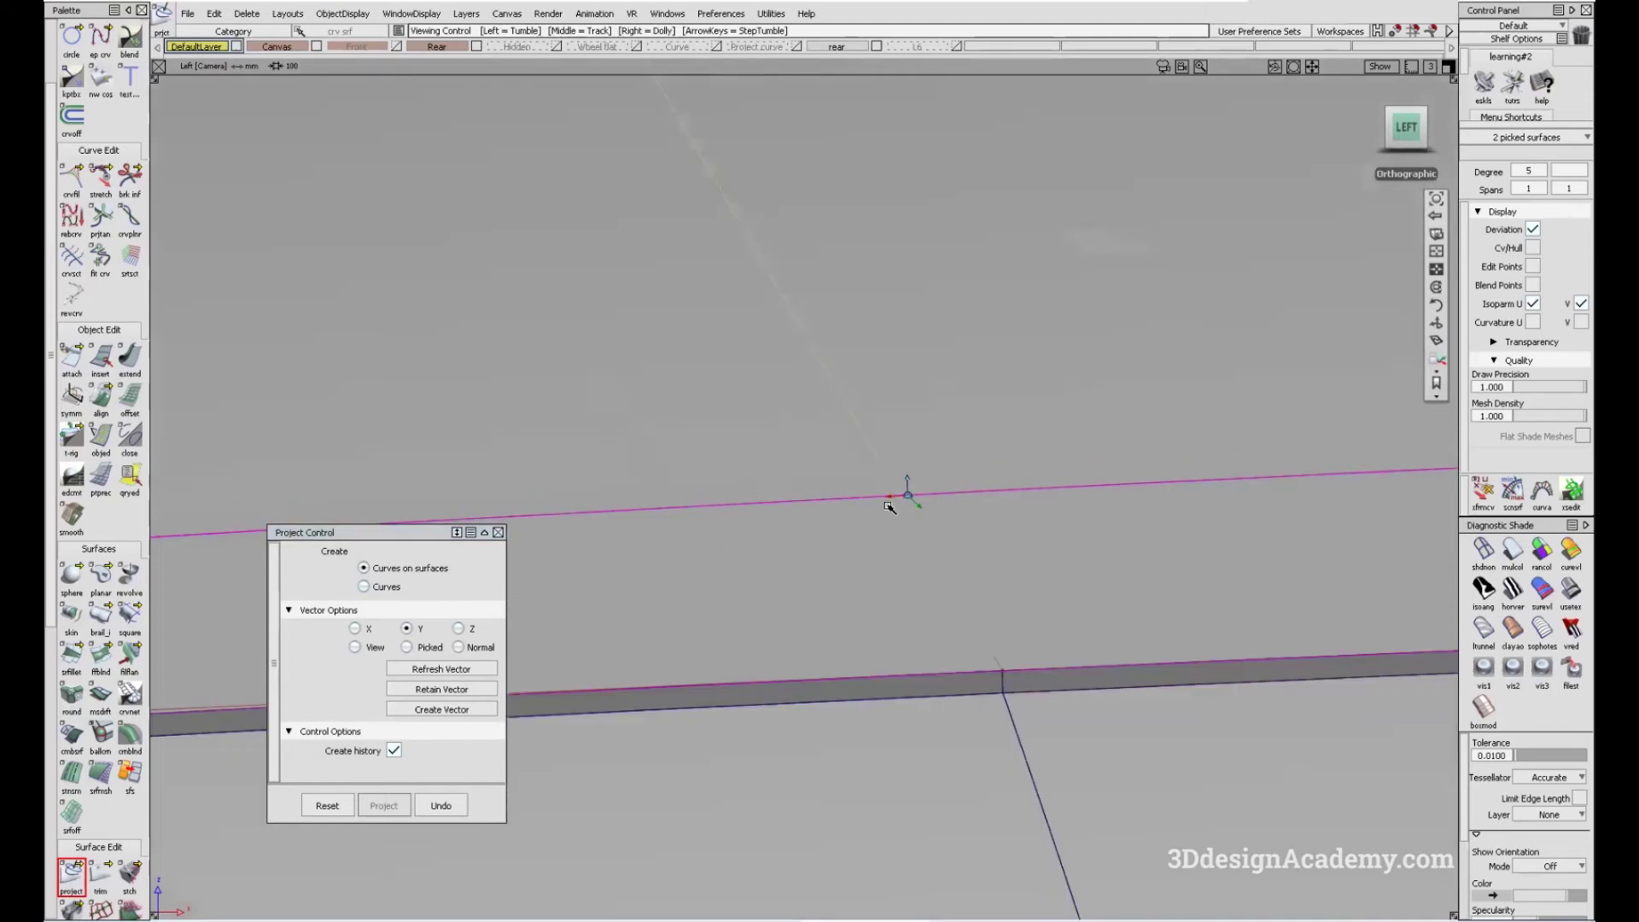
alt+shift+right_drag(897, 493, 933, 575)
alt+shift+right_drag(816, 509, 794, 478)
alt+shift+drag(794, 478, 688, 413)
alt+shift+right_drag(688, 413, 878, 458)
key(Escape)
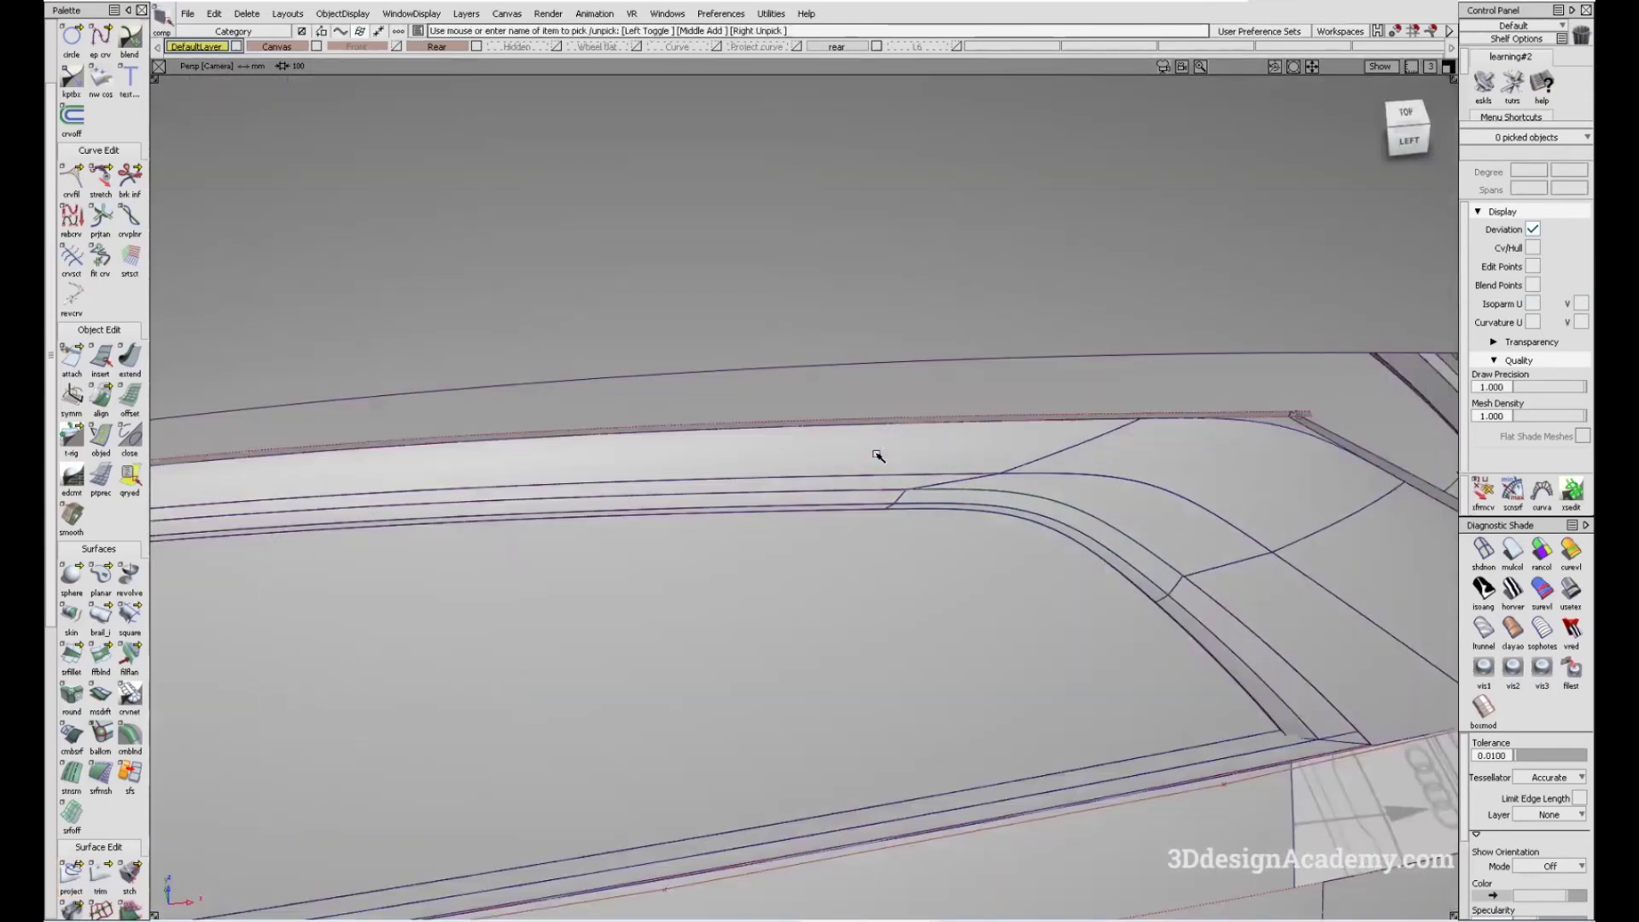
- Isolate the two upper strip surfaces by hiding all unselected objects
drag(878, 459, 878, 480)
click(357, 10)
click(360, 109)
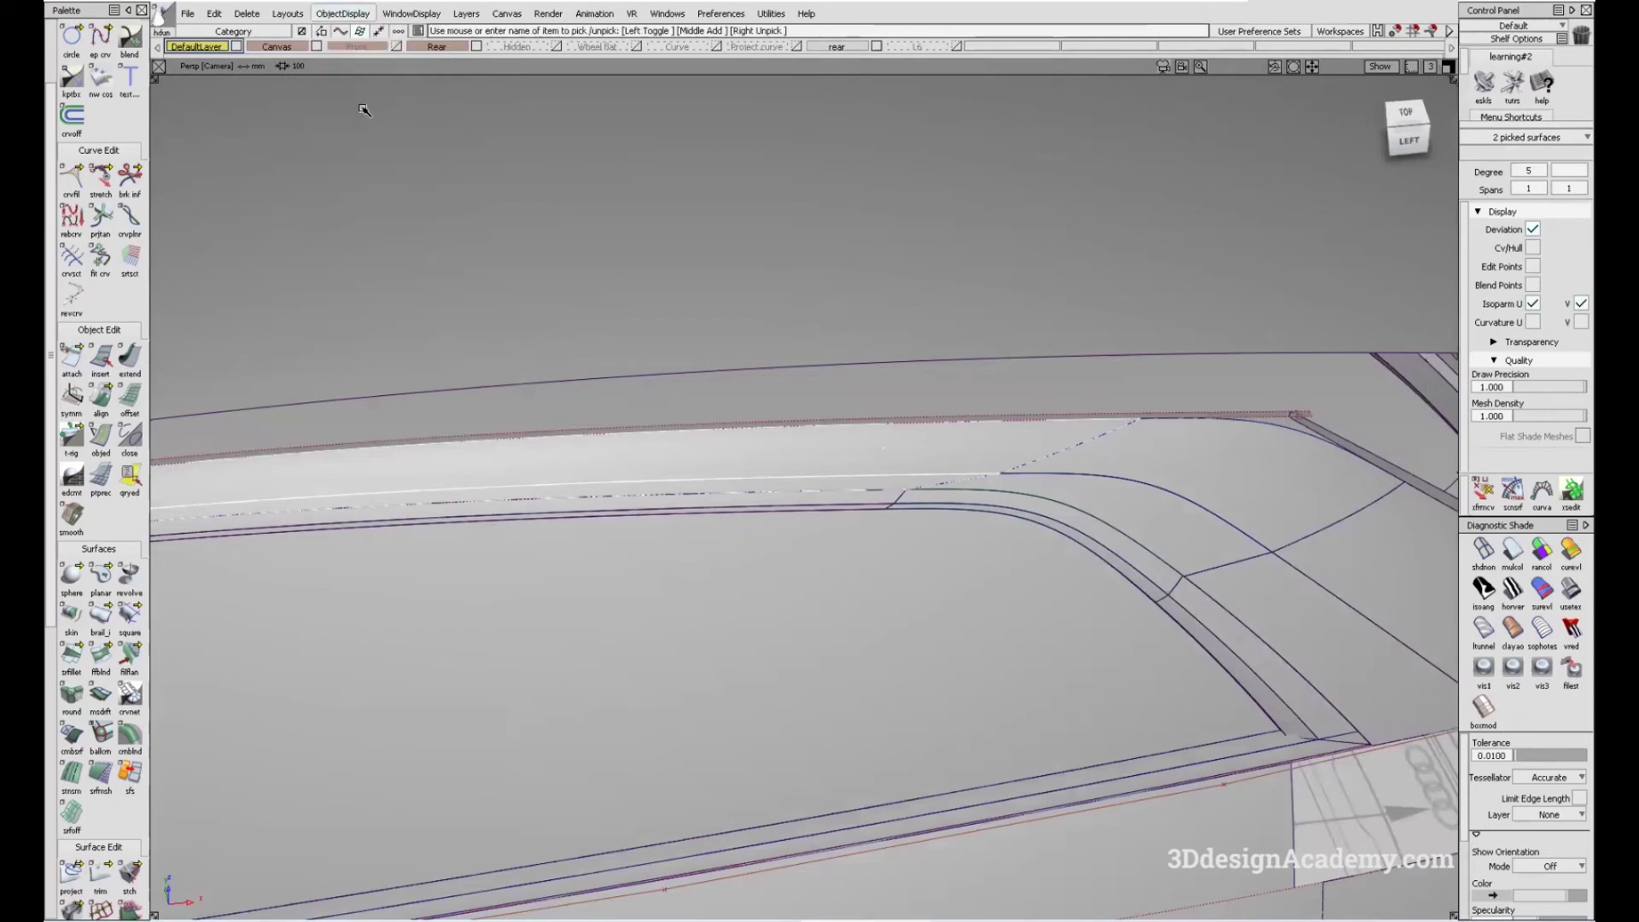
alt+shift+right_drag(509, 442, 608, 536)
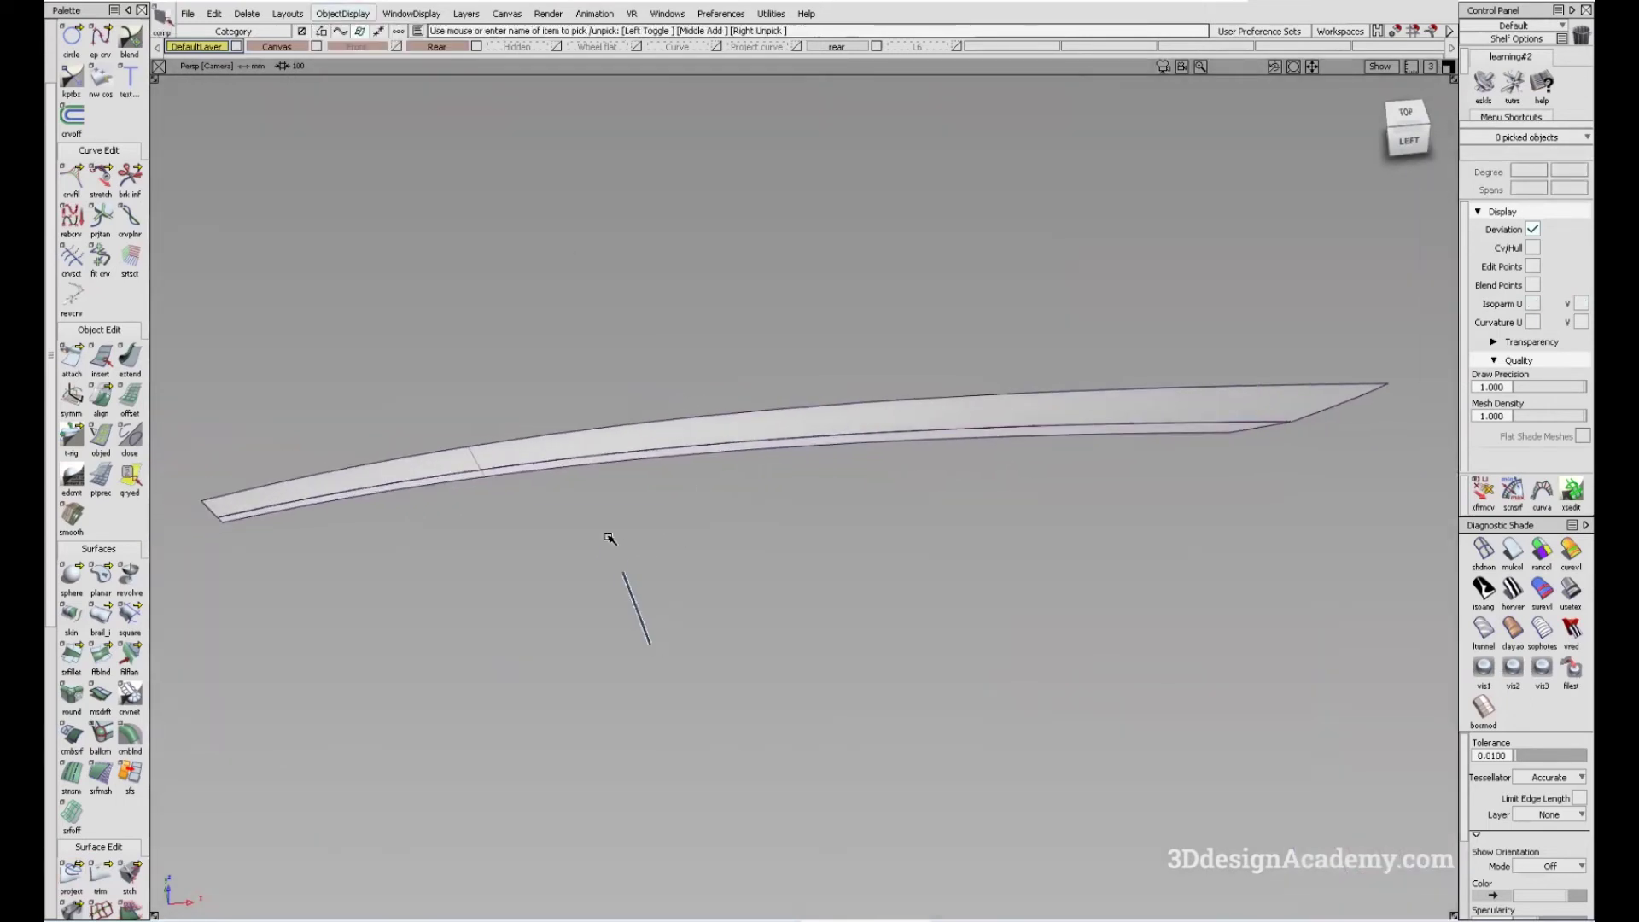
- Check the surface continuity along the shared edge of the two strips and measure the minimum and maximum deviation between their edges
scroll(86, 817, down, 5)
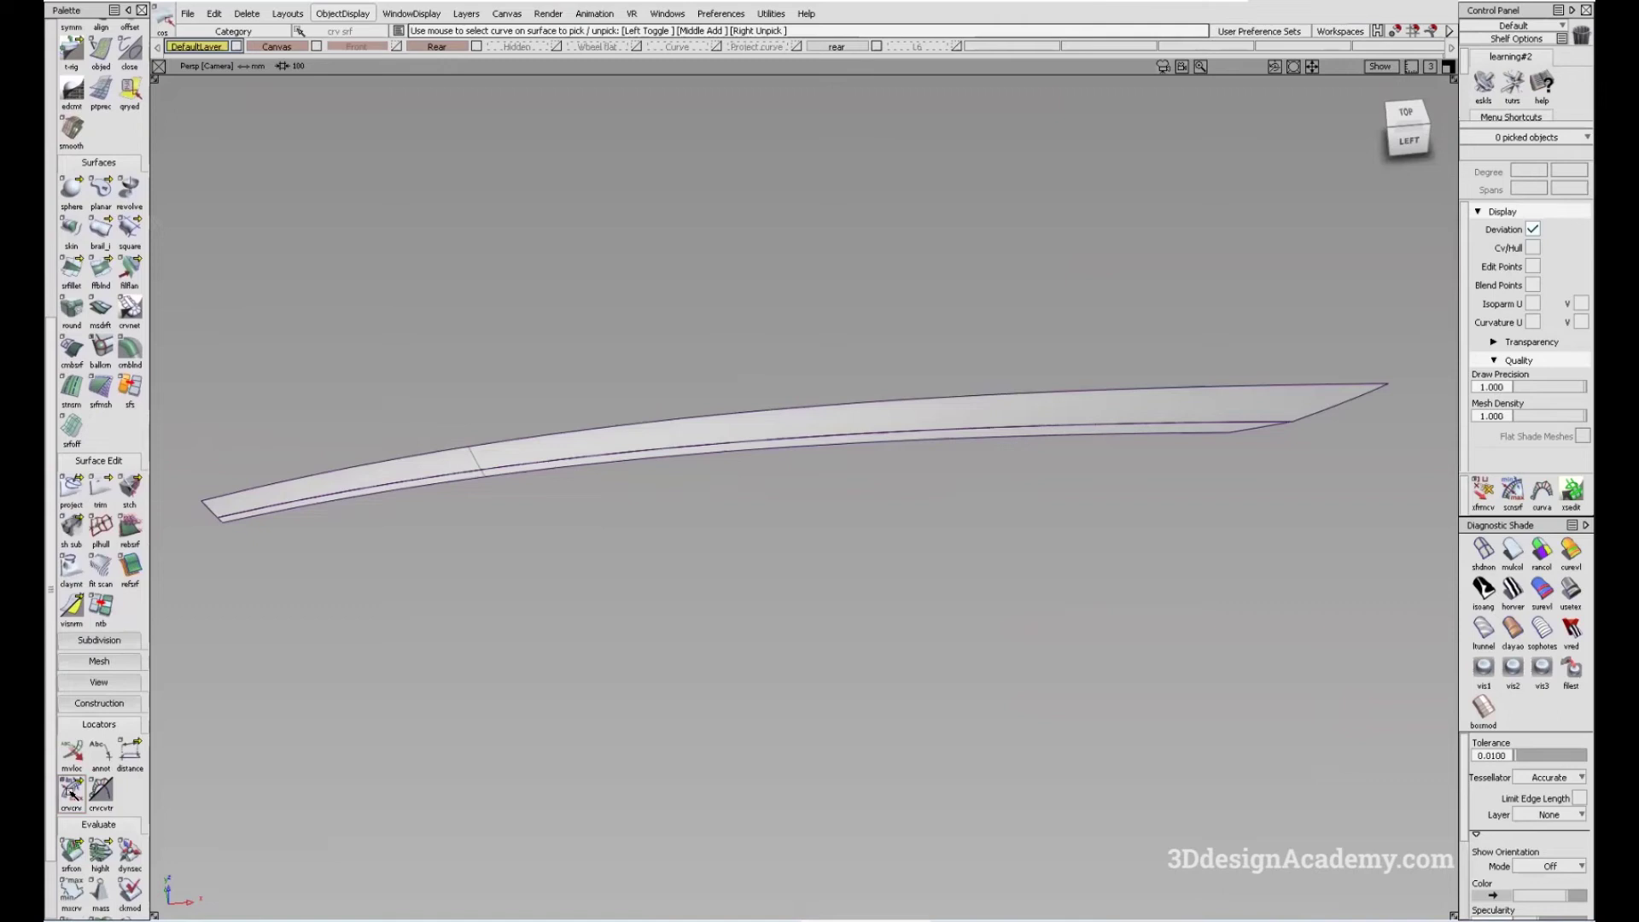
click(613, 450)
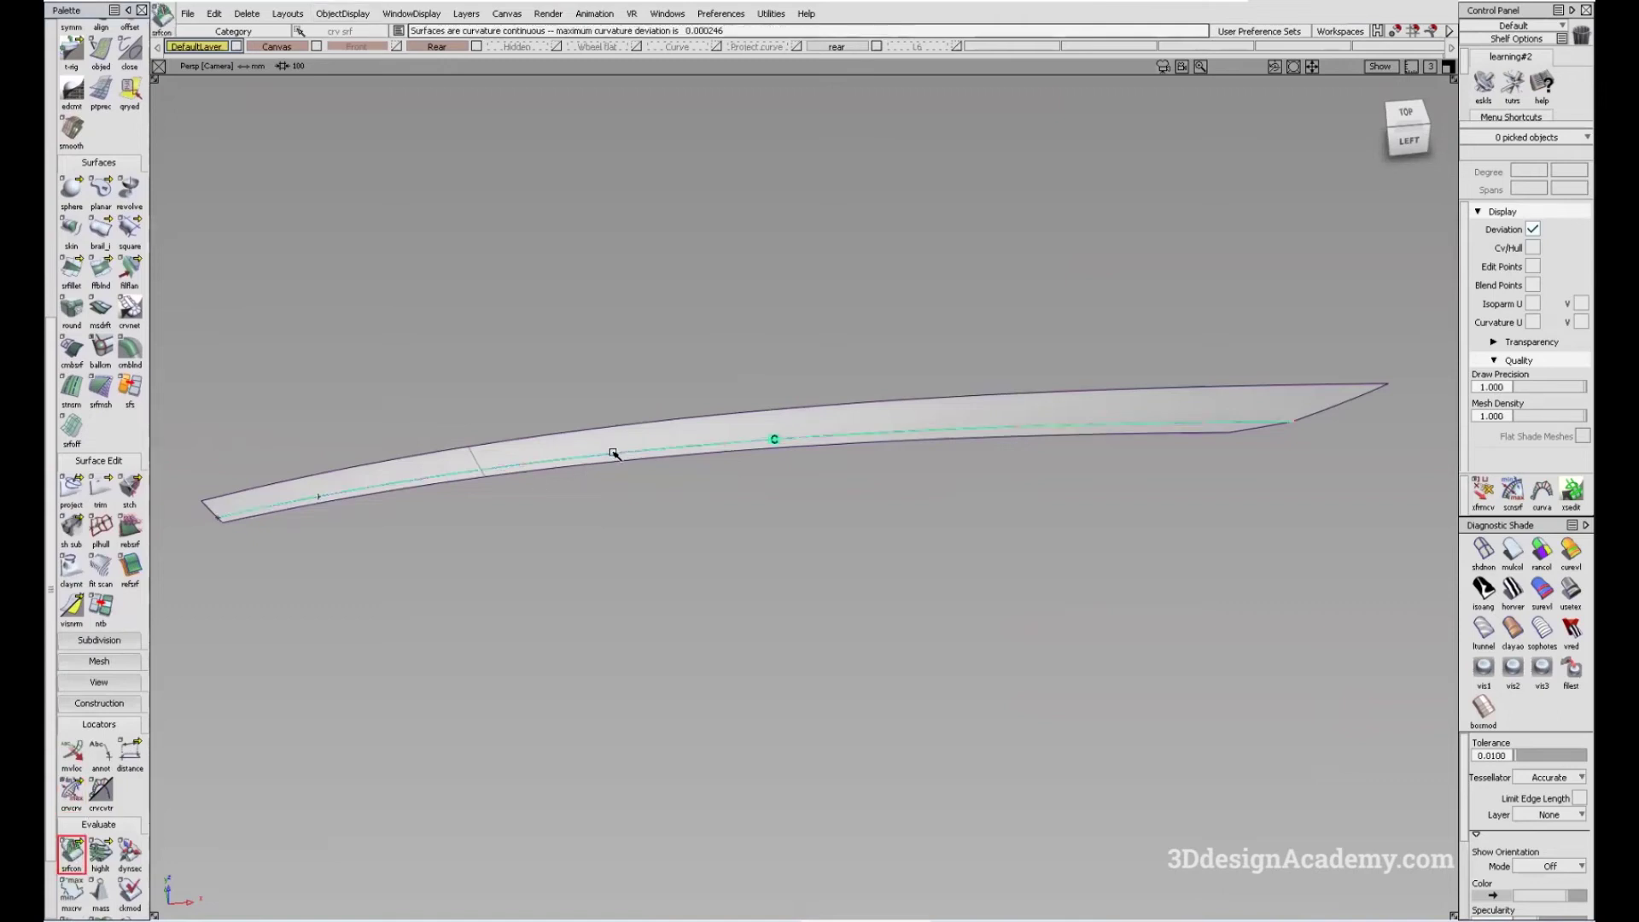
click(458, 573)
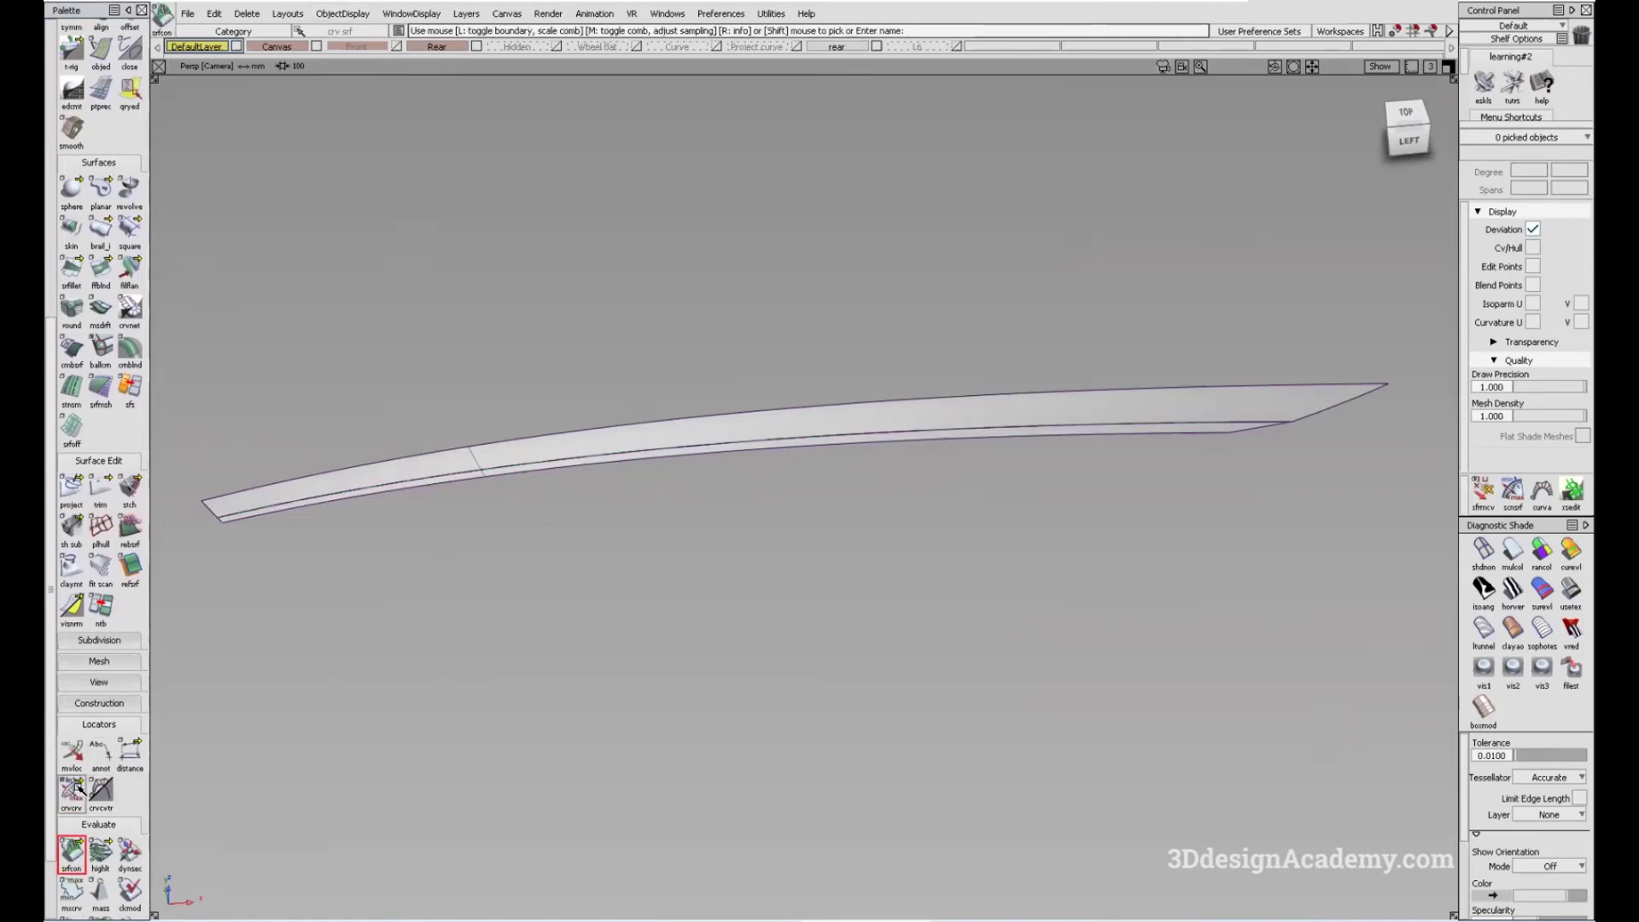
click(545, 490)
click(556, 493)
click(598, 494)
click(598, 510)
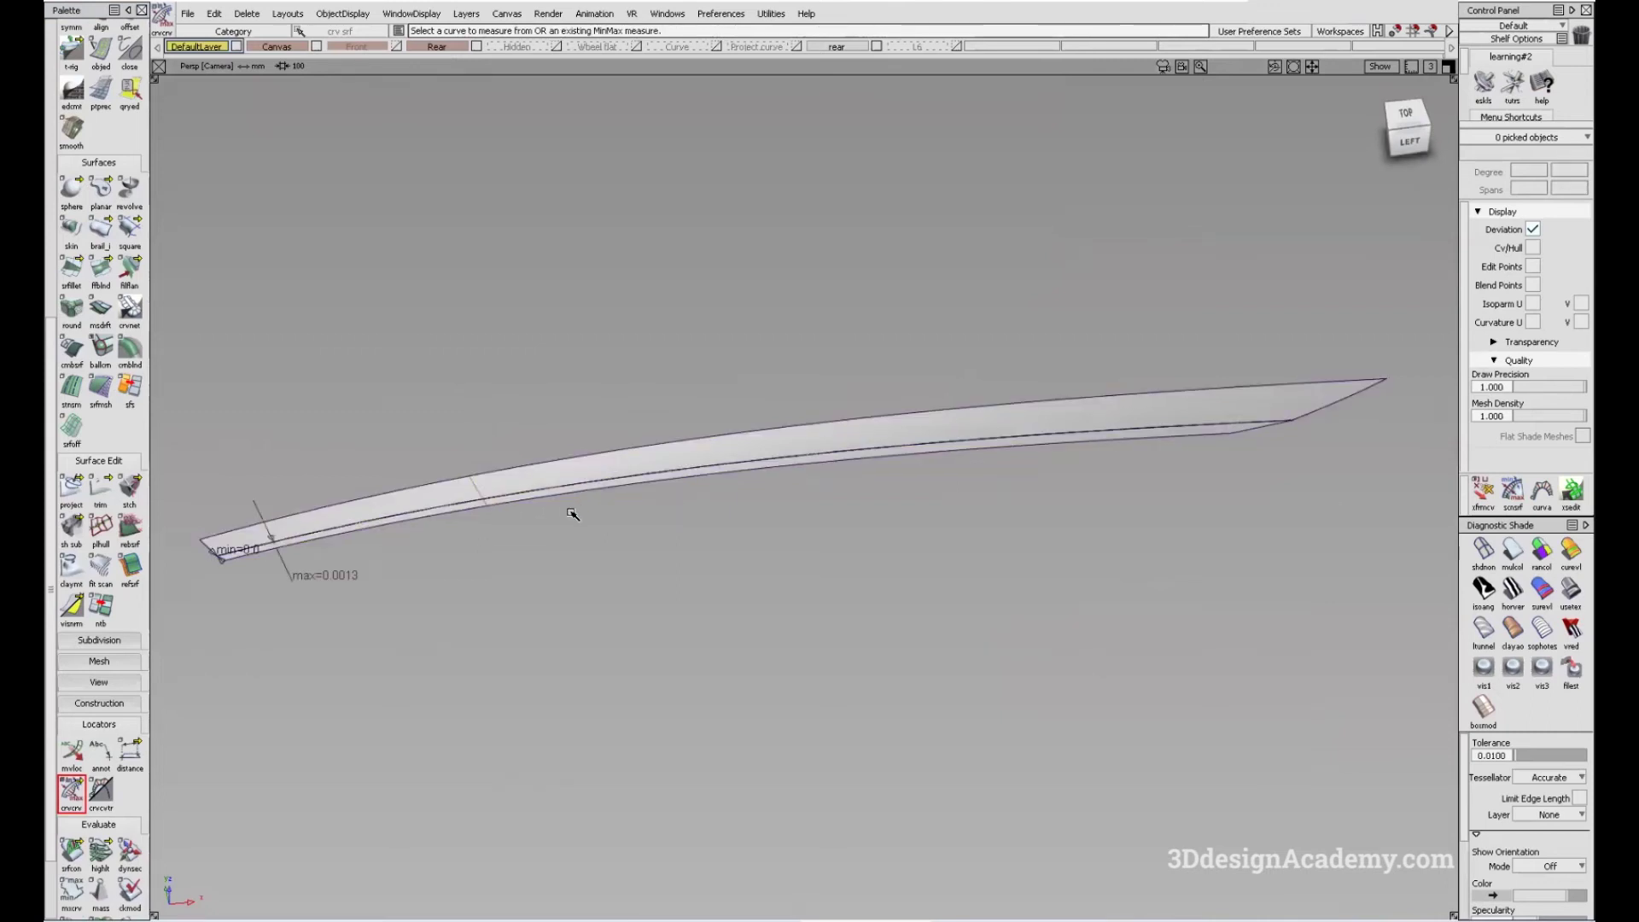
key(Escape)
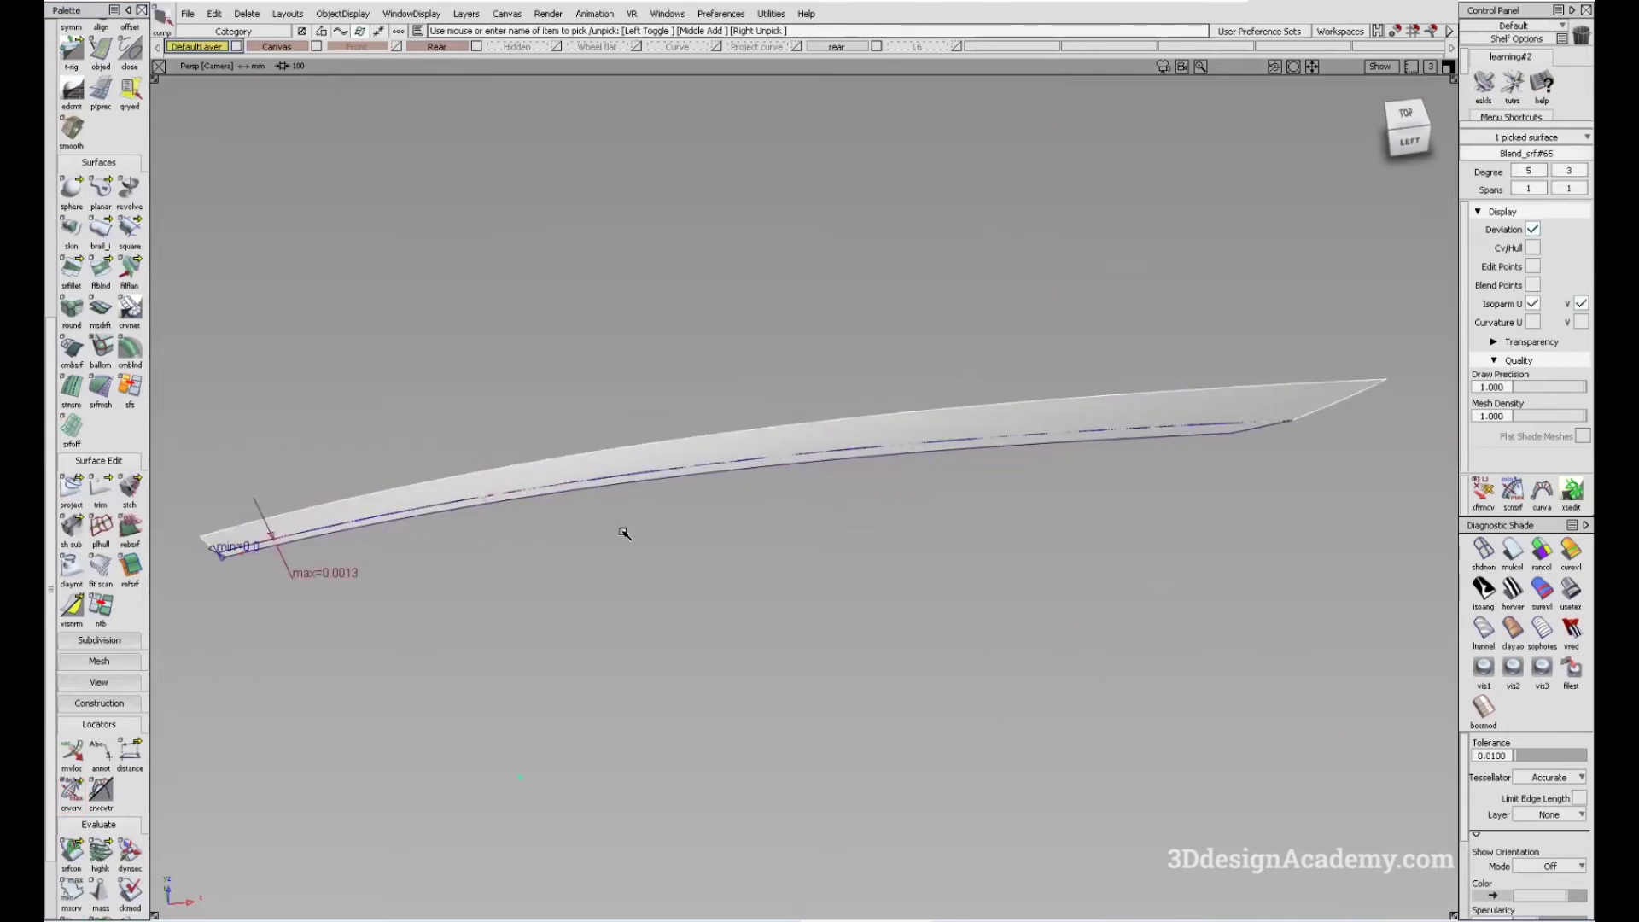
- Show the control vertices and hulls of the wide strip and untrim the narrow strip below it
alt+shift+drag(693, 529, 789, 472)
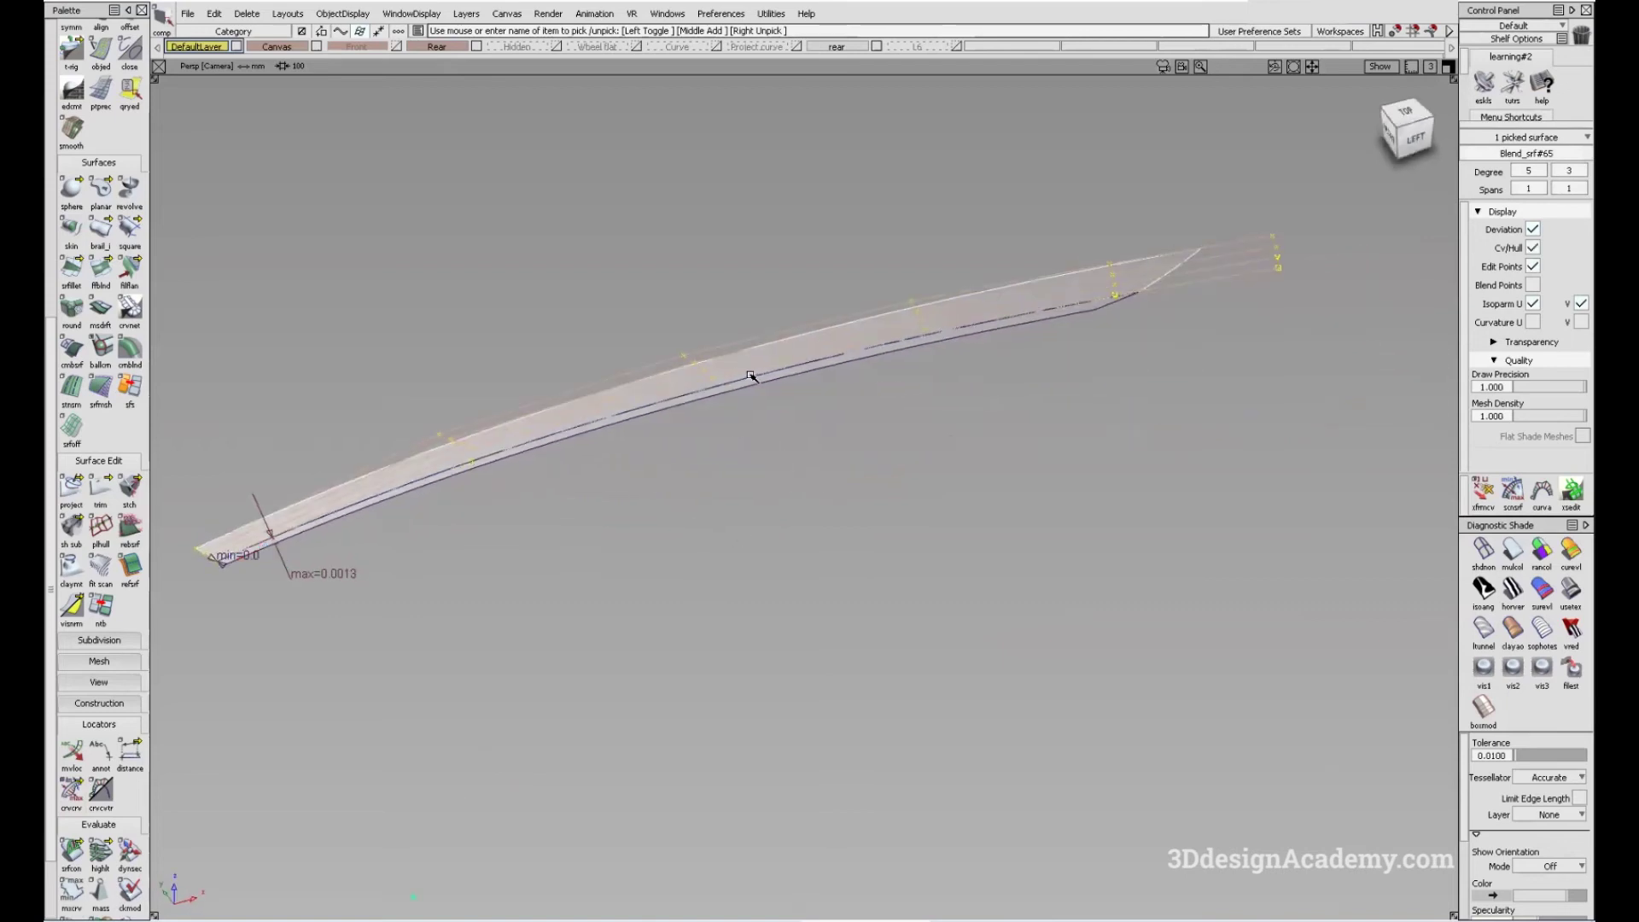
click(879, 321)
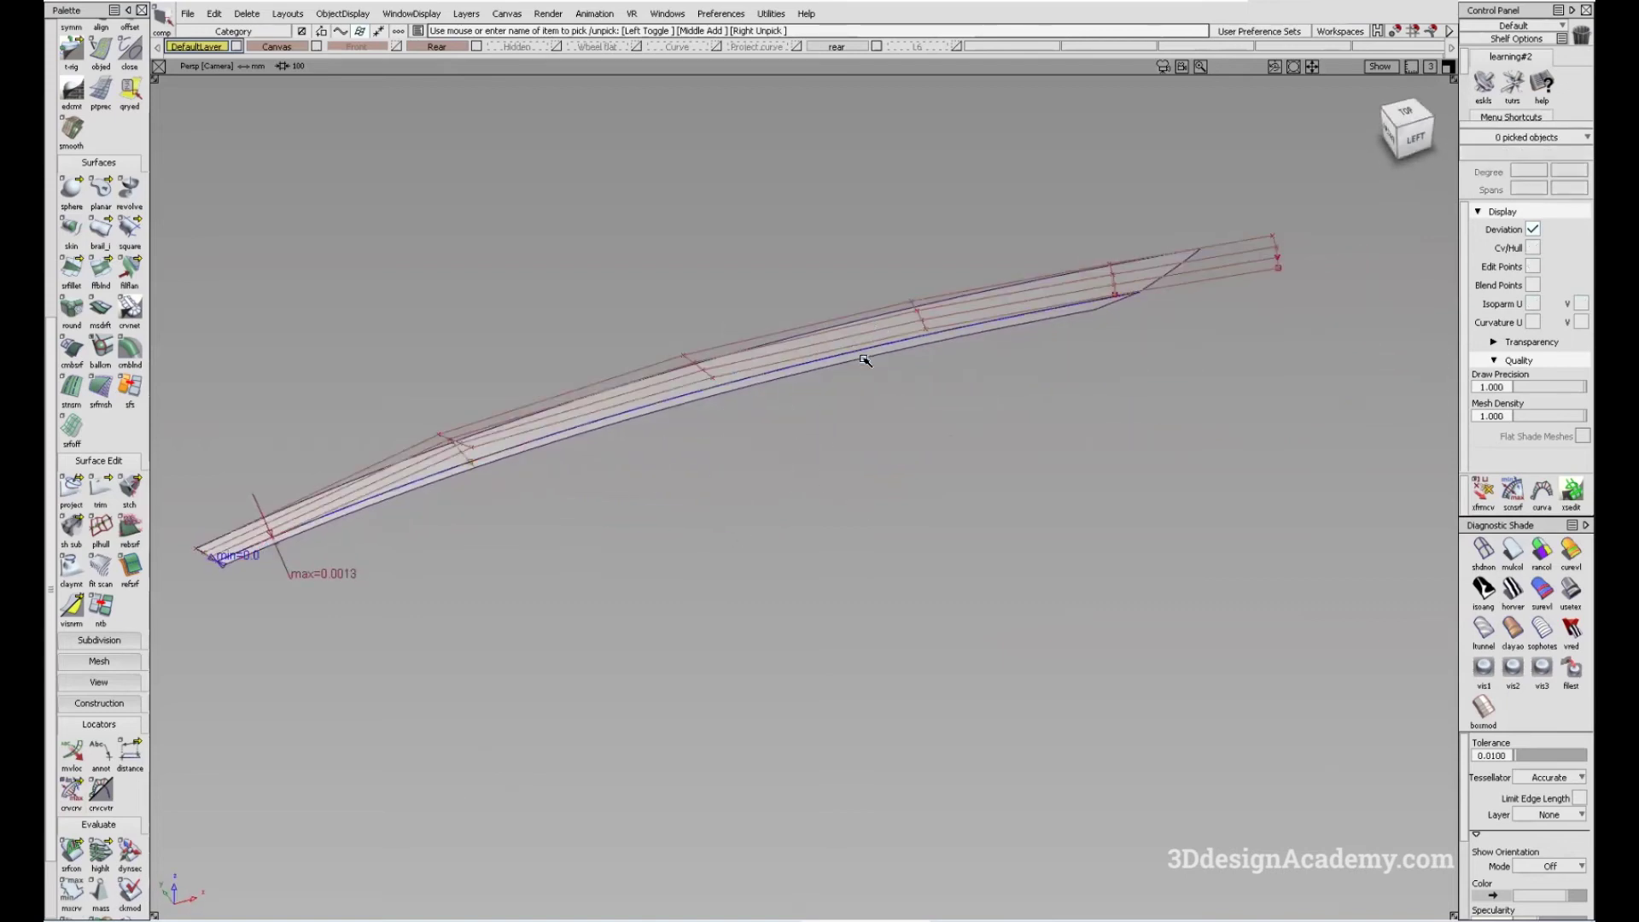
drag(100, 486, 181, 491)
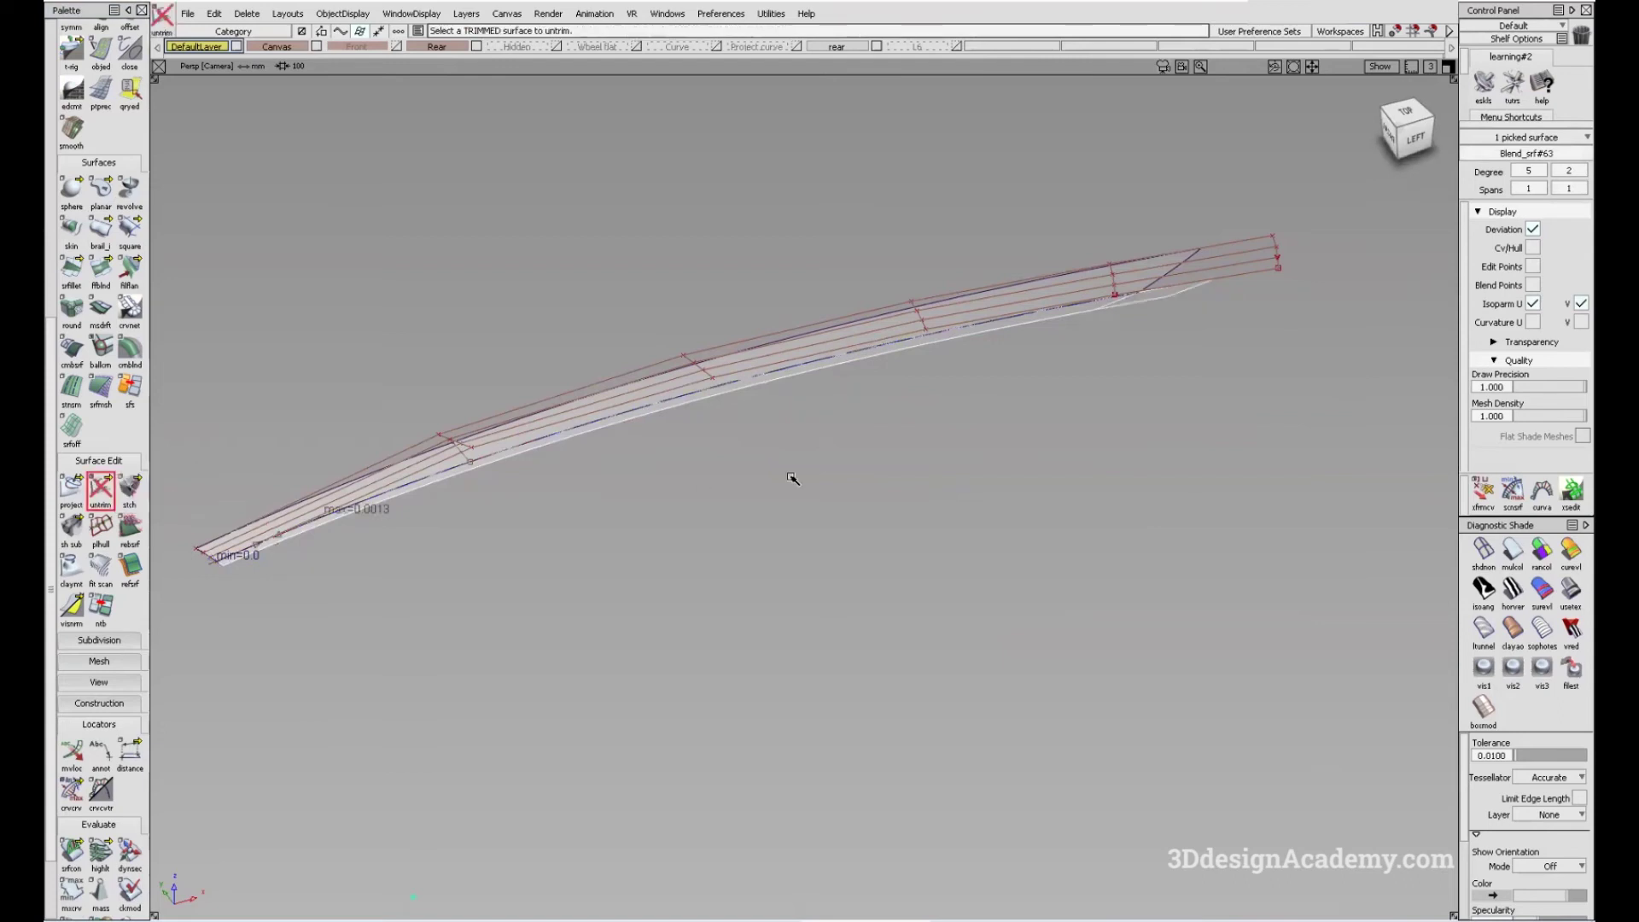
alt+shift+drag(1140, 305, 1248, 313)
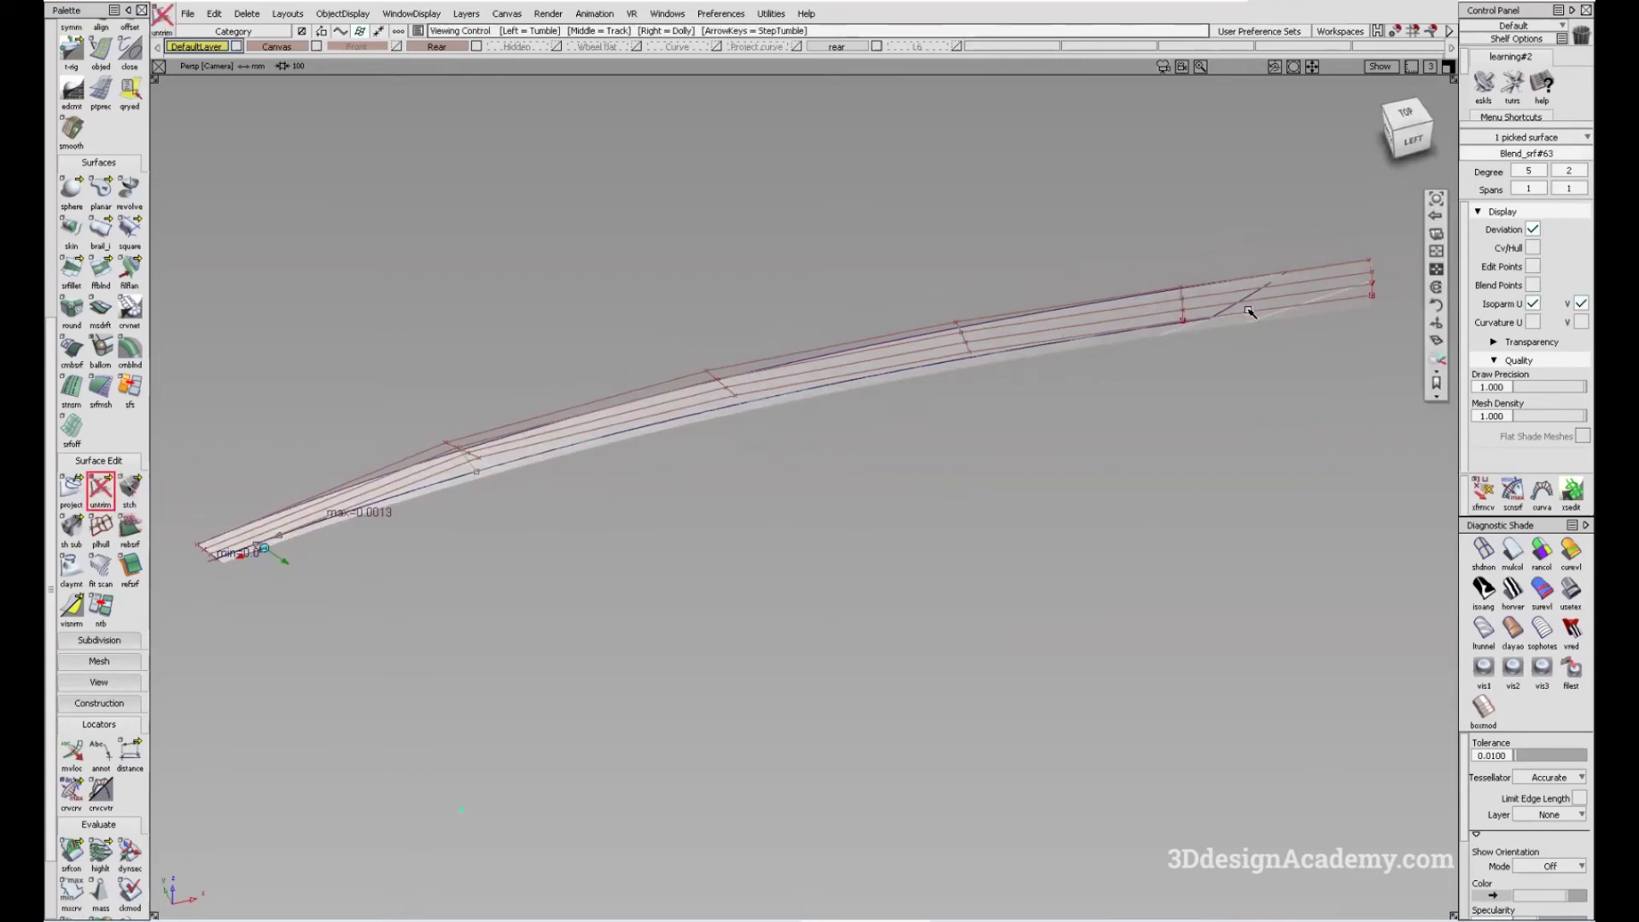
click(878, 398)
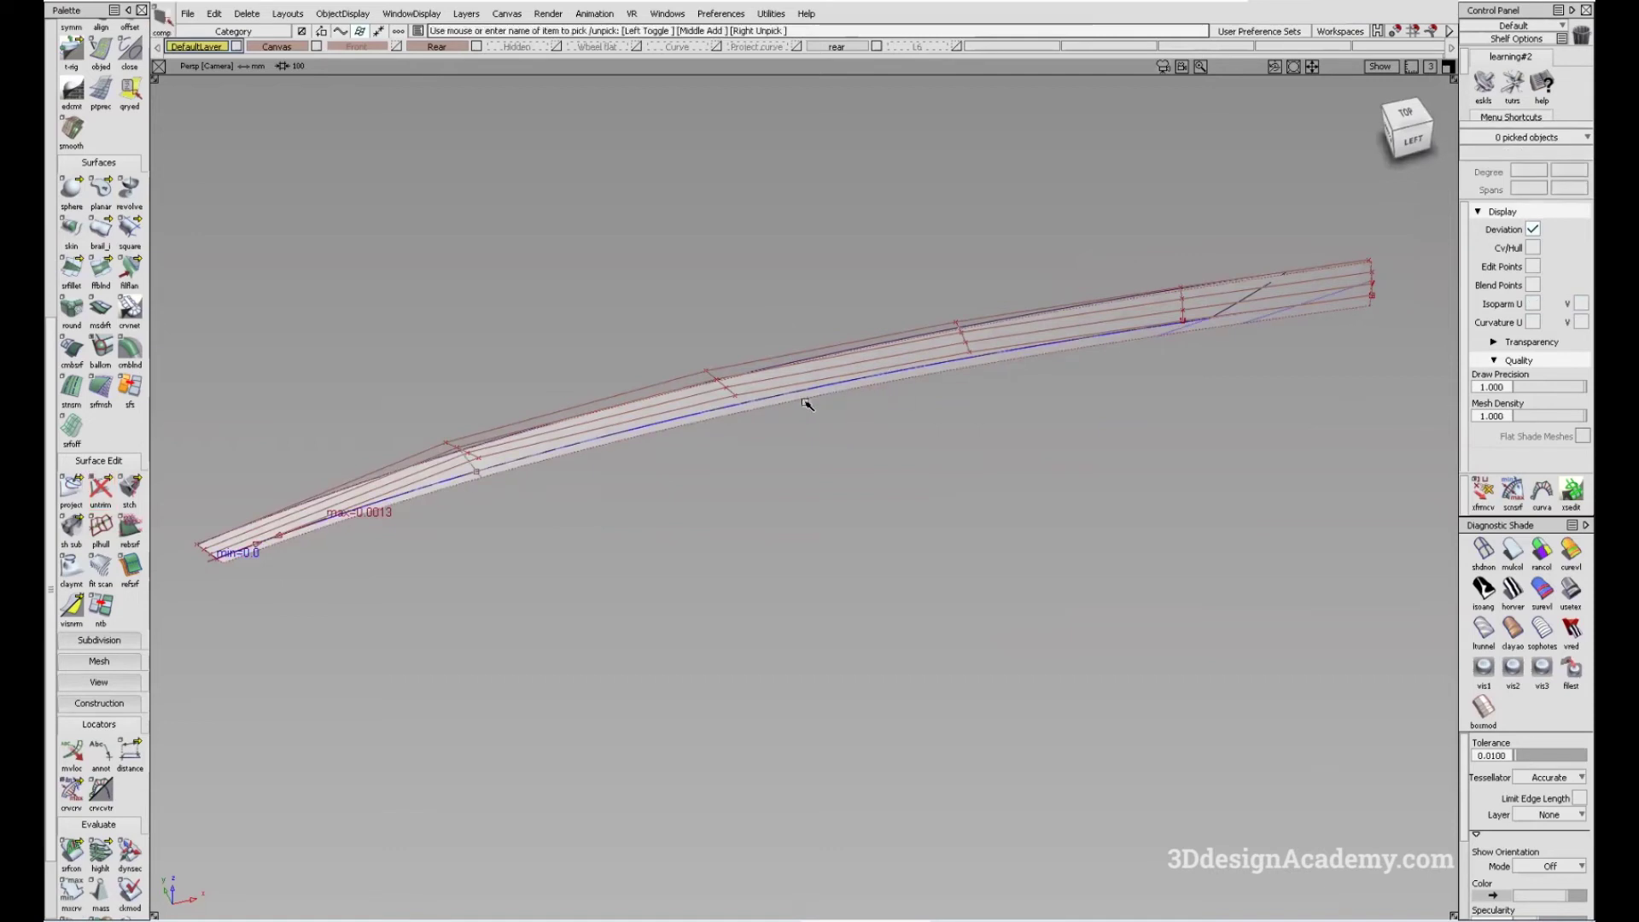
- Try to align the narrow strip's edge to the wide strip with G2 continuity and the Edge alignment type
scroll(100, 102, up, 3)
click(101, 134)
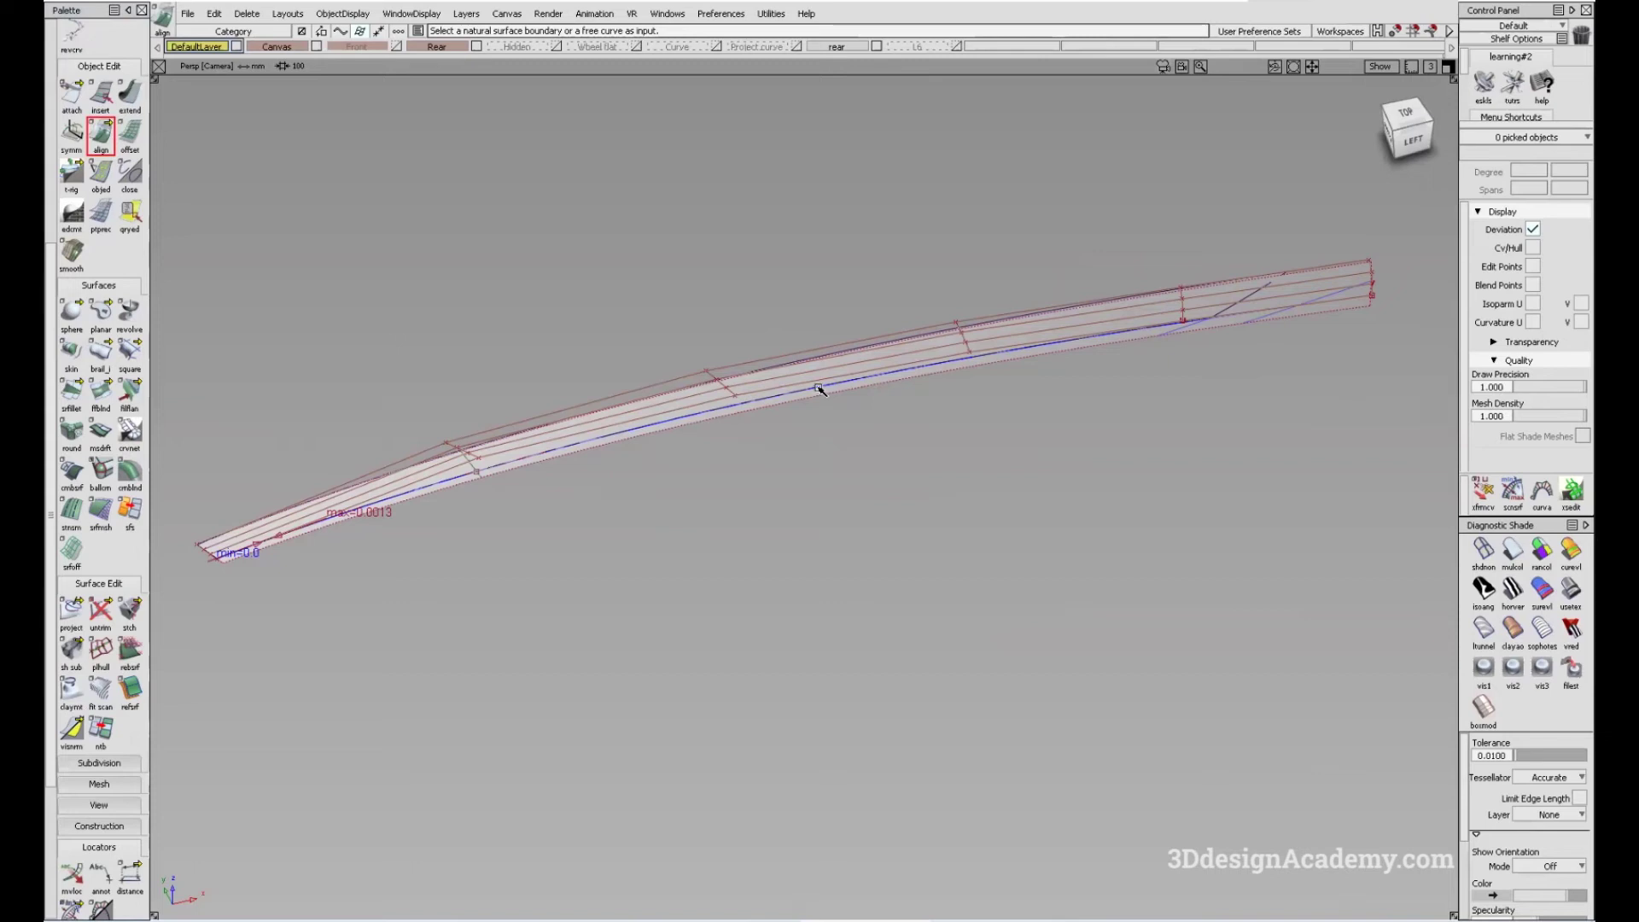
double_click(106, 139)
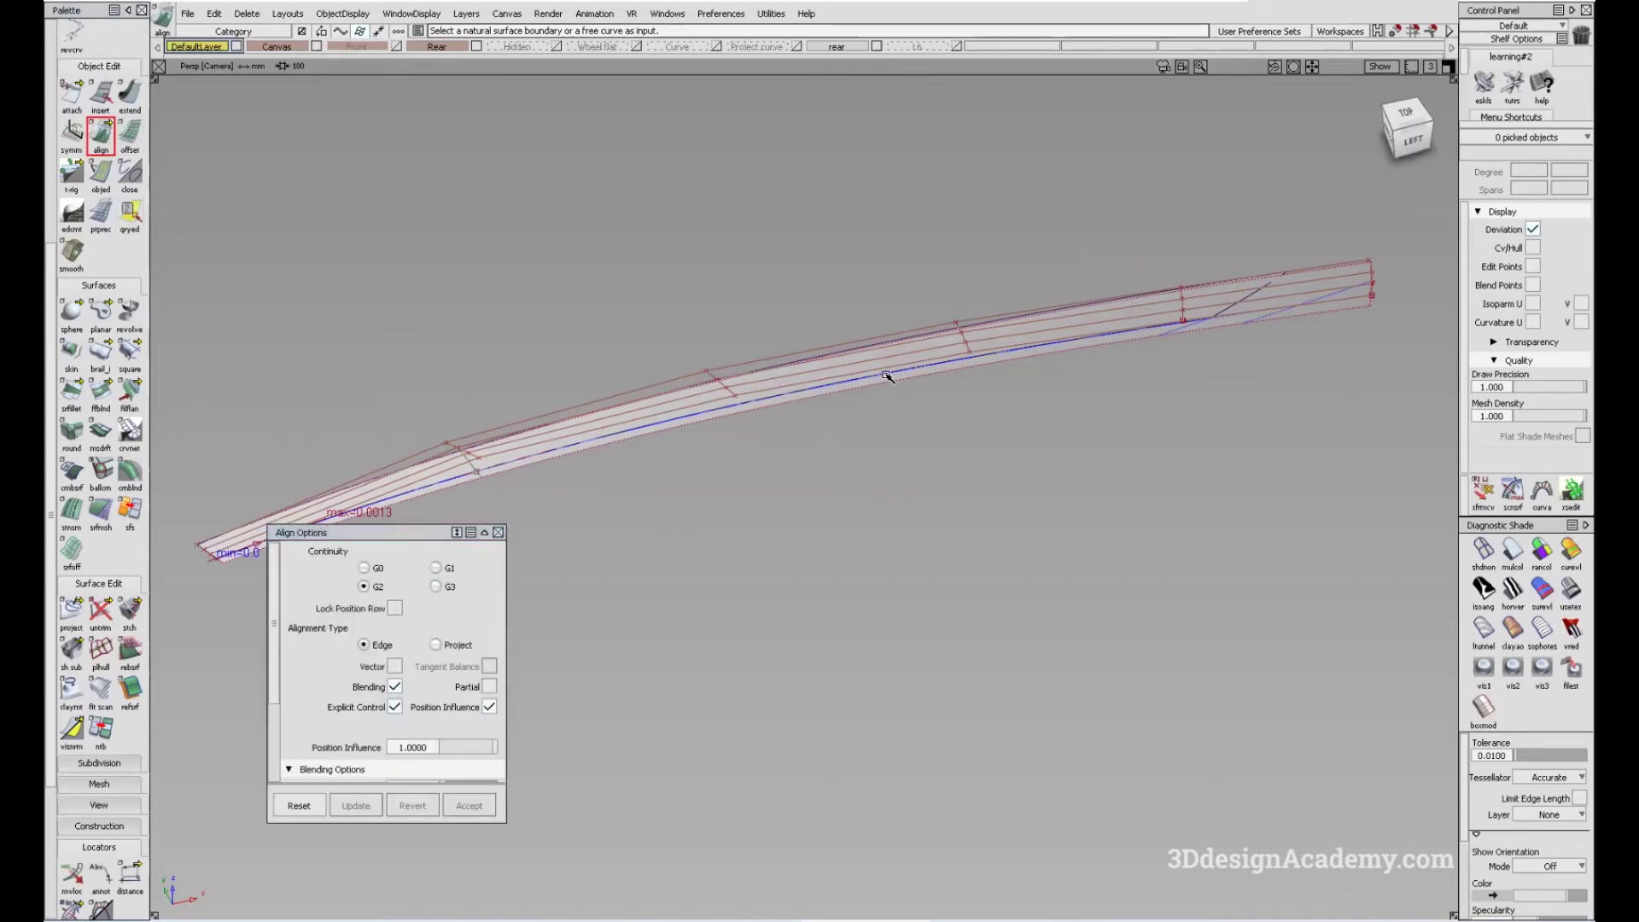
click(1092, 332)
- Untrim the narrow strip surface again to restore its full extent
click(101, 612)
alt+shift+middle_drag(944, 366, 629, 446)
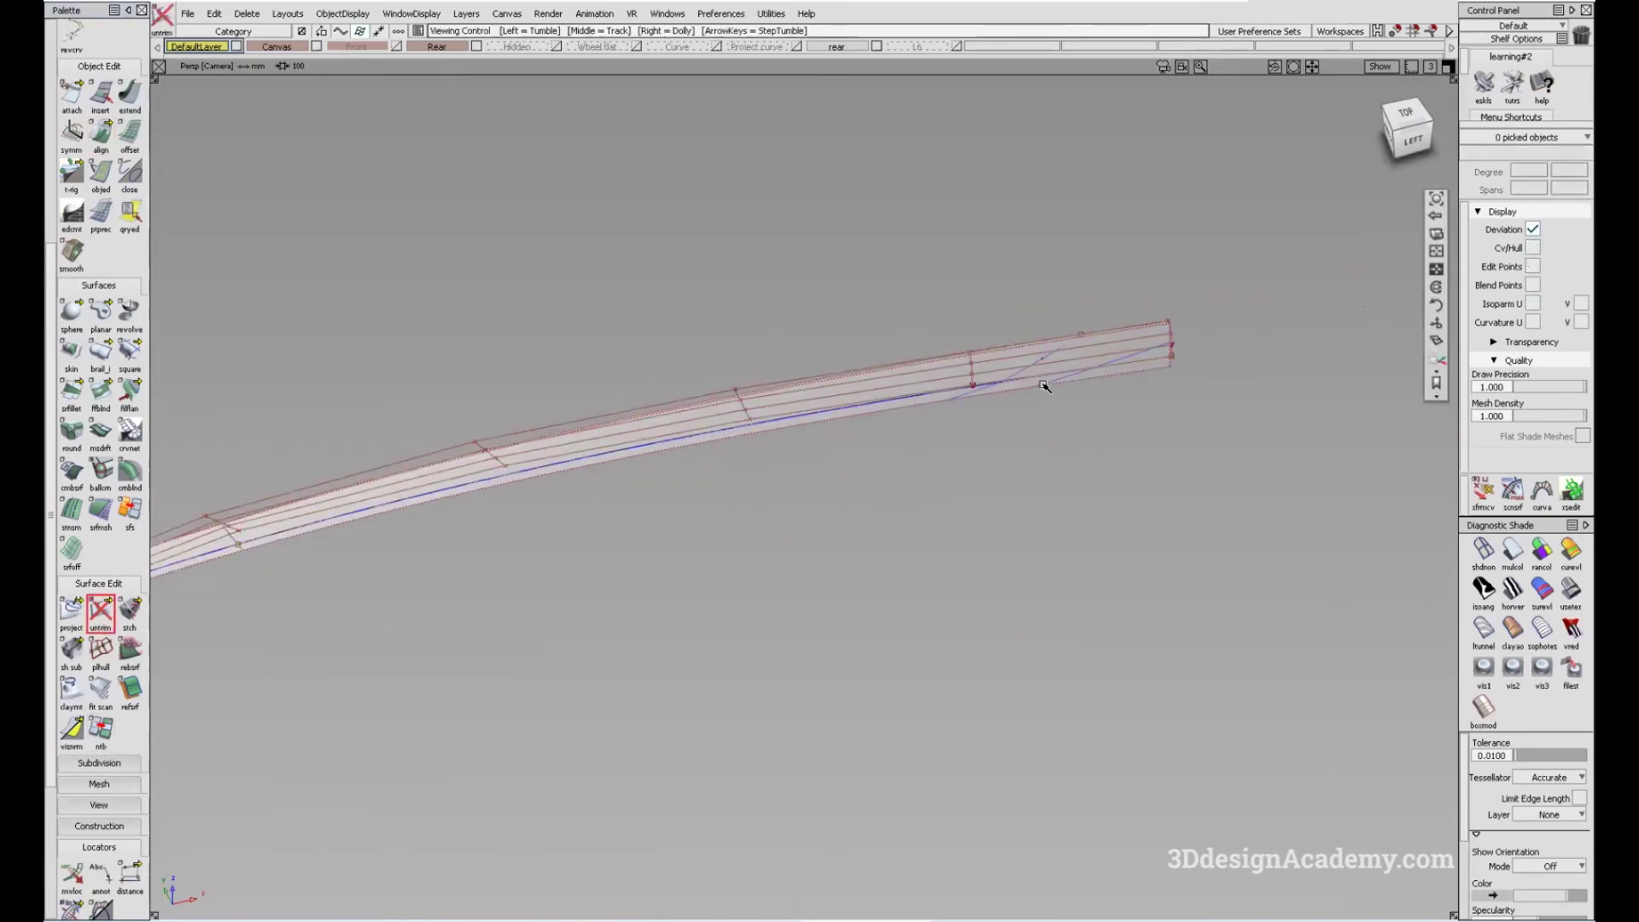
alt+shift+right_drag(1044, 386, 1025, 392)
click(845, 379)
alt+shift+right_drag(842, 381, 750, 427)
alt+shift+drag(749, 427, 1010, 209)
click(1032, 378)
click(896, 508)
- Extend the narrow strip's curve on surface towards the far end of the strip
alt+shift+drag(896, 508, 953, 469)
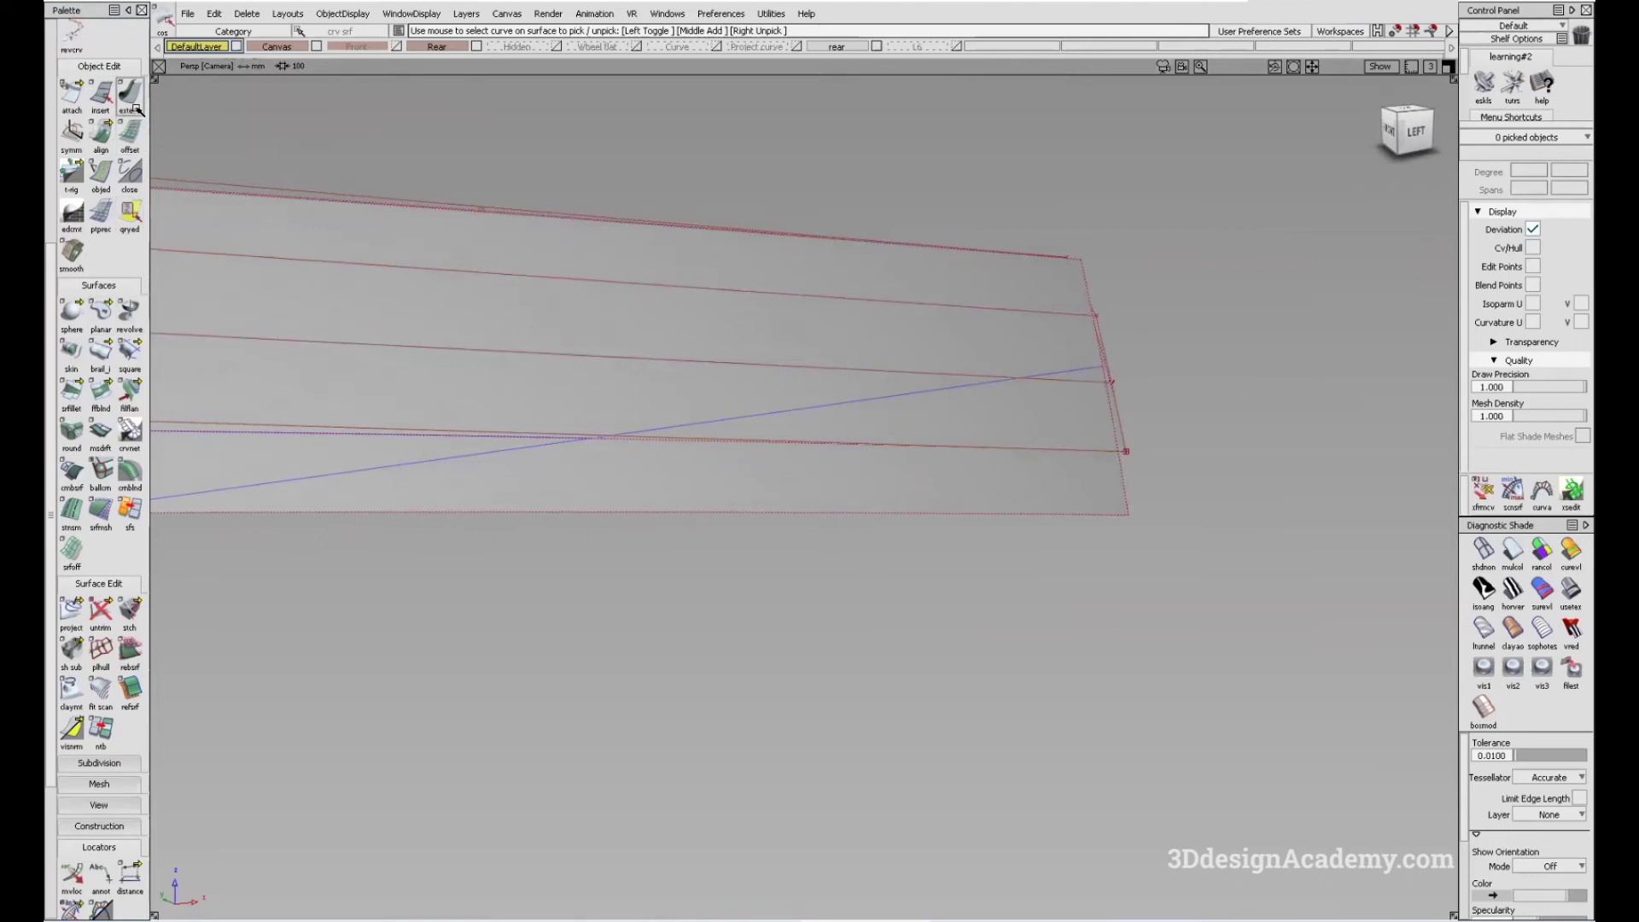
click(529, 438)
click(561, 458)
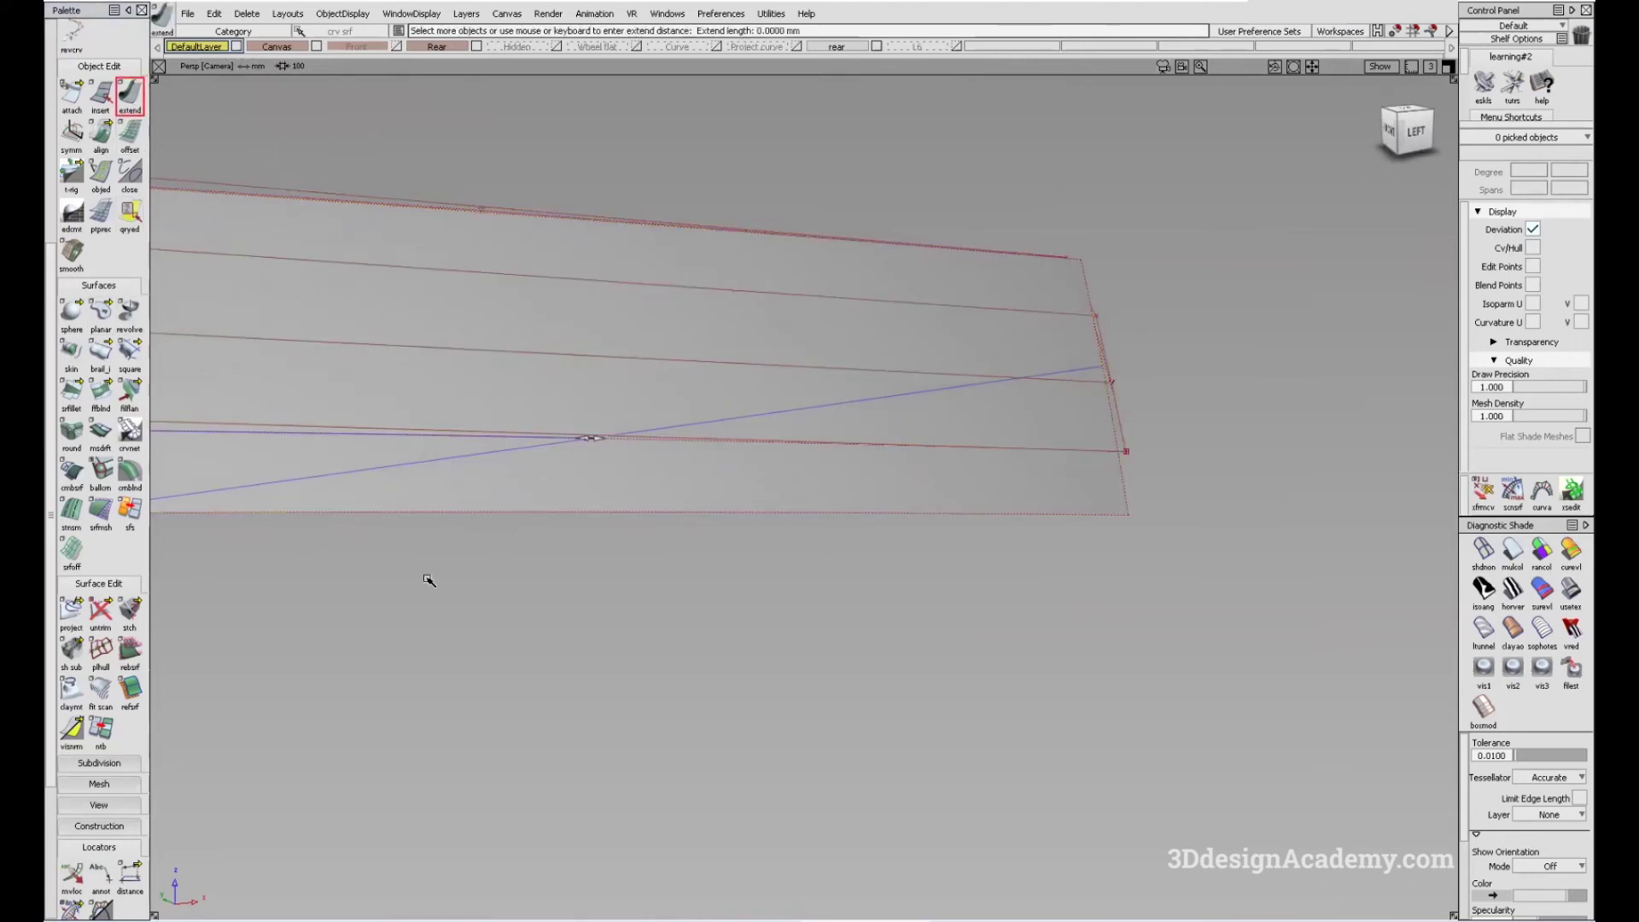
click(873, 448)
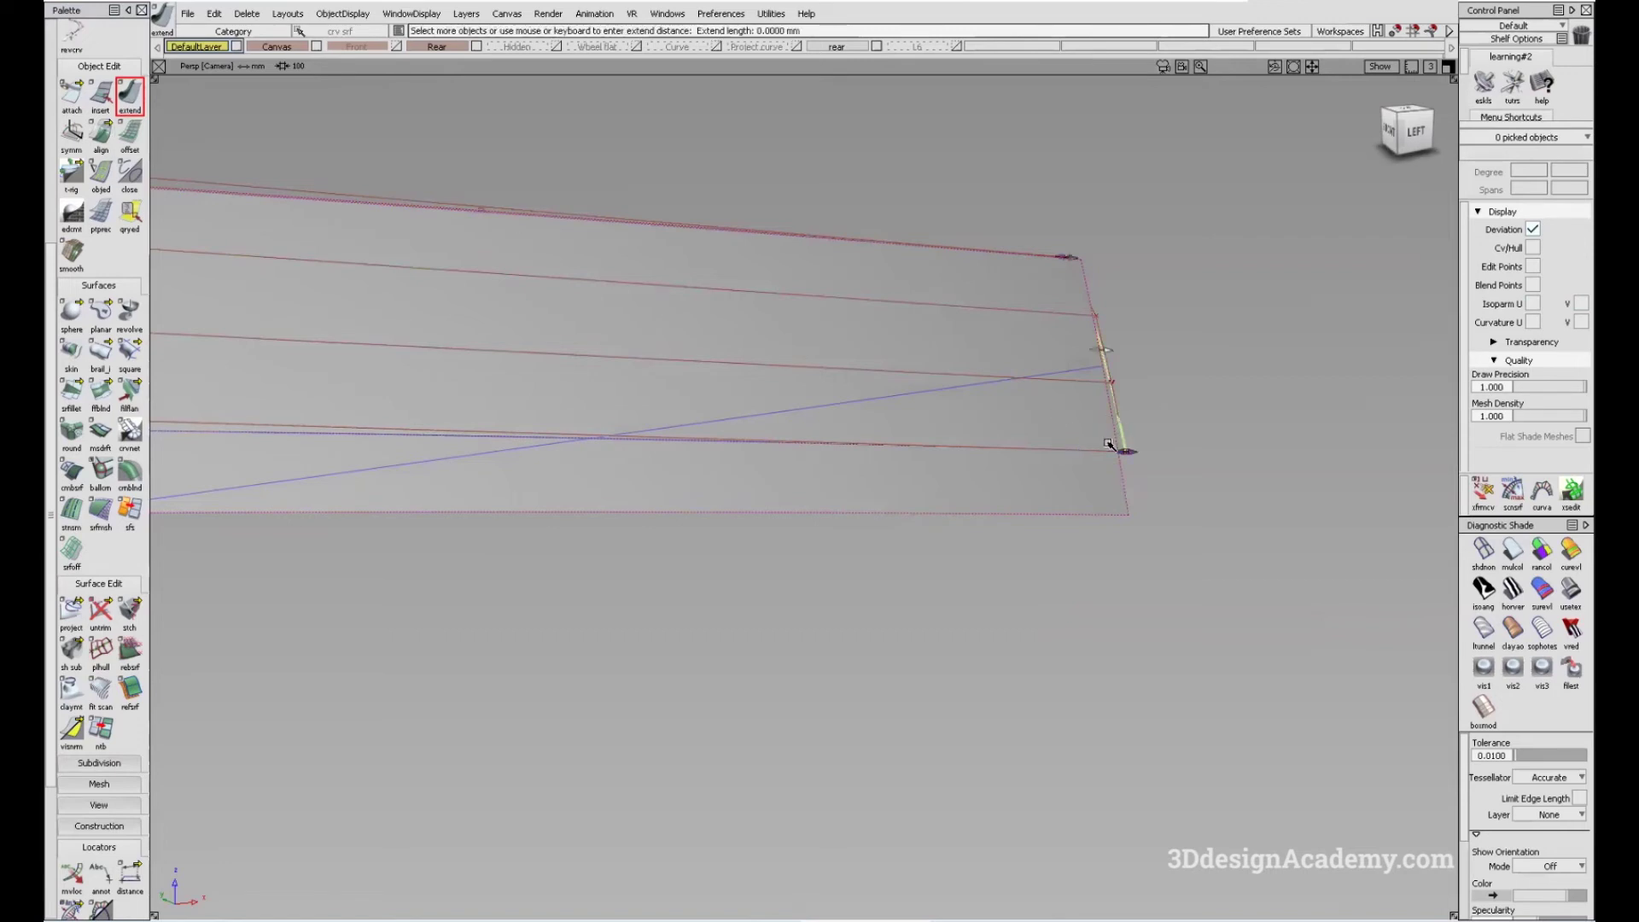
drag(1115, 449, 579, 418)
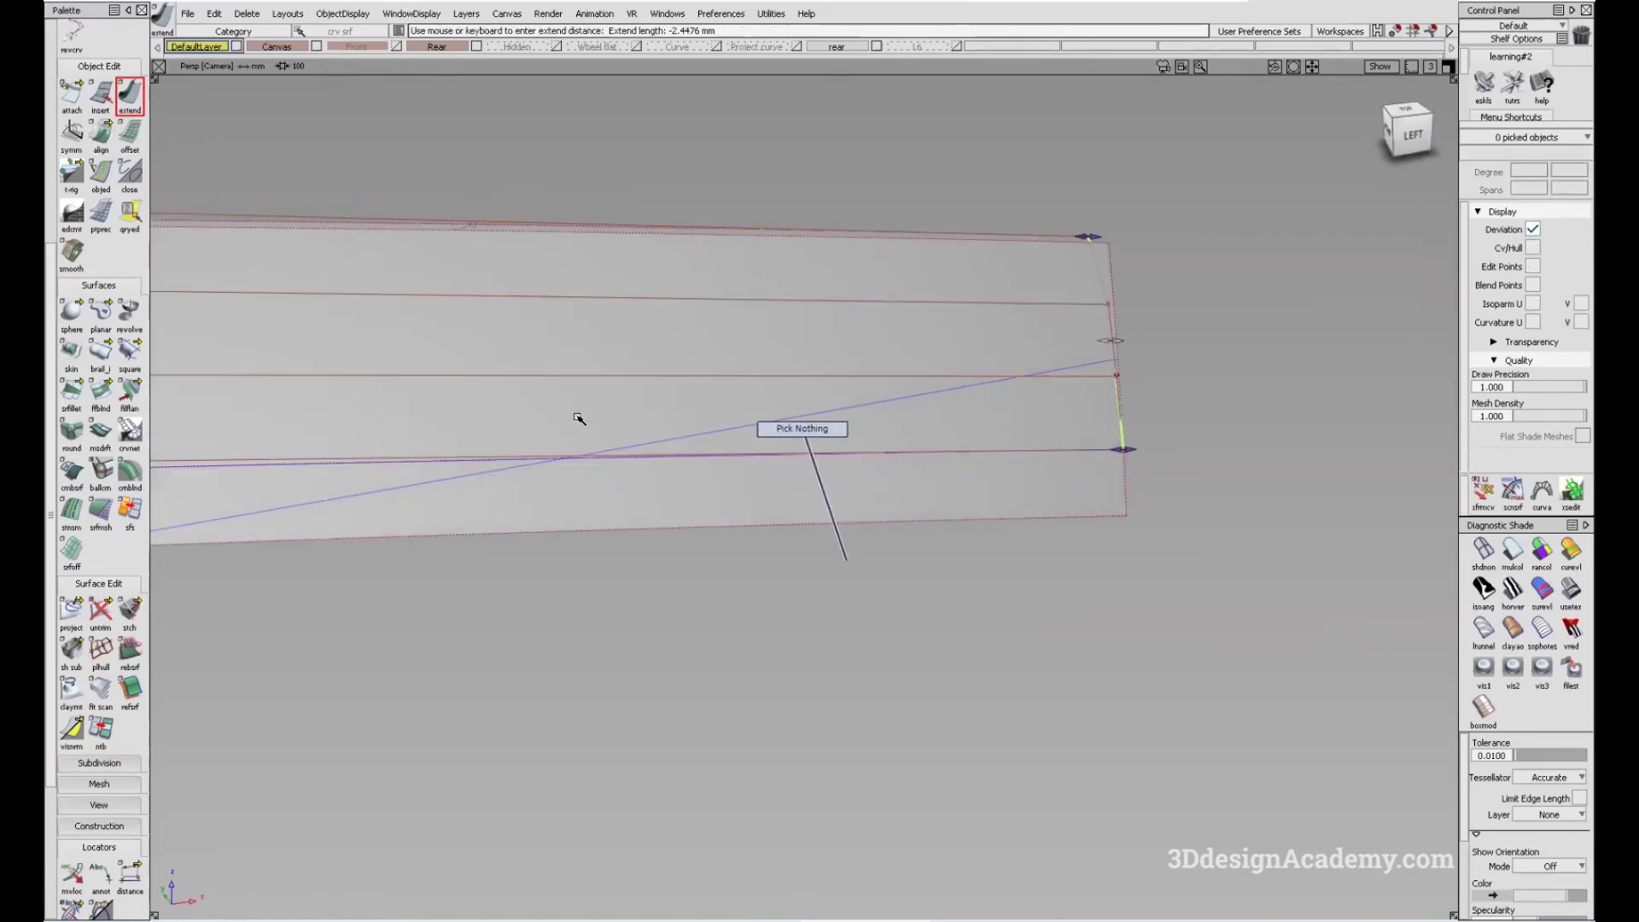
alt+shift+right_drag(579, 418, 595, 496)
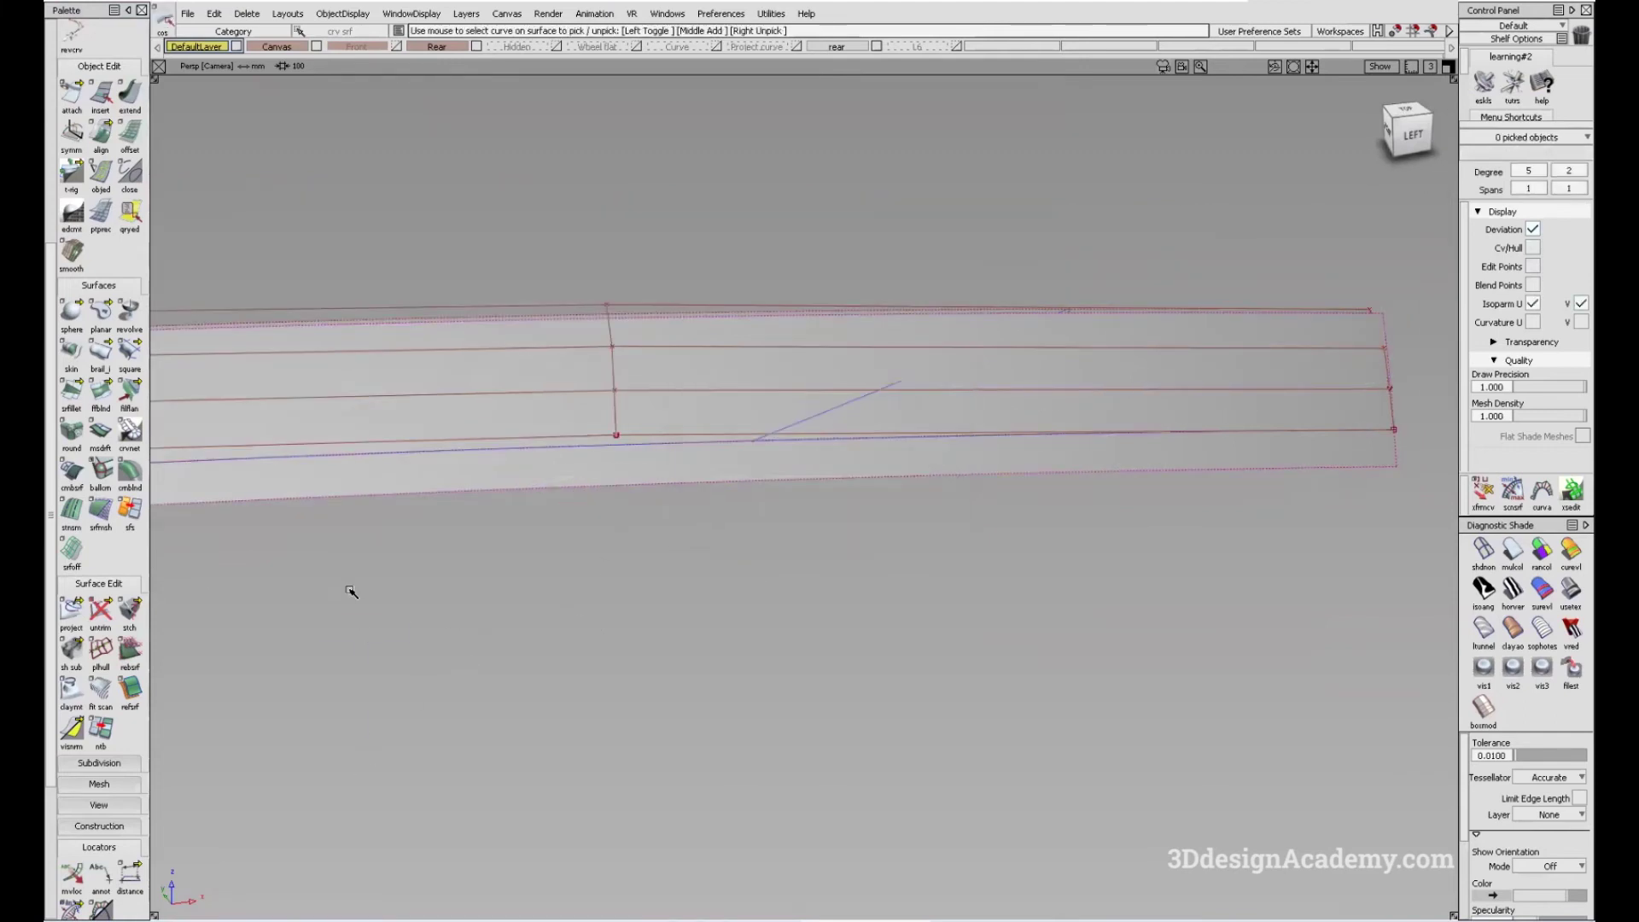
- Trim the narrow strip surface along the extended curve on surface
drag(100, 609, 162, 613)
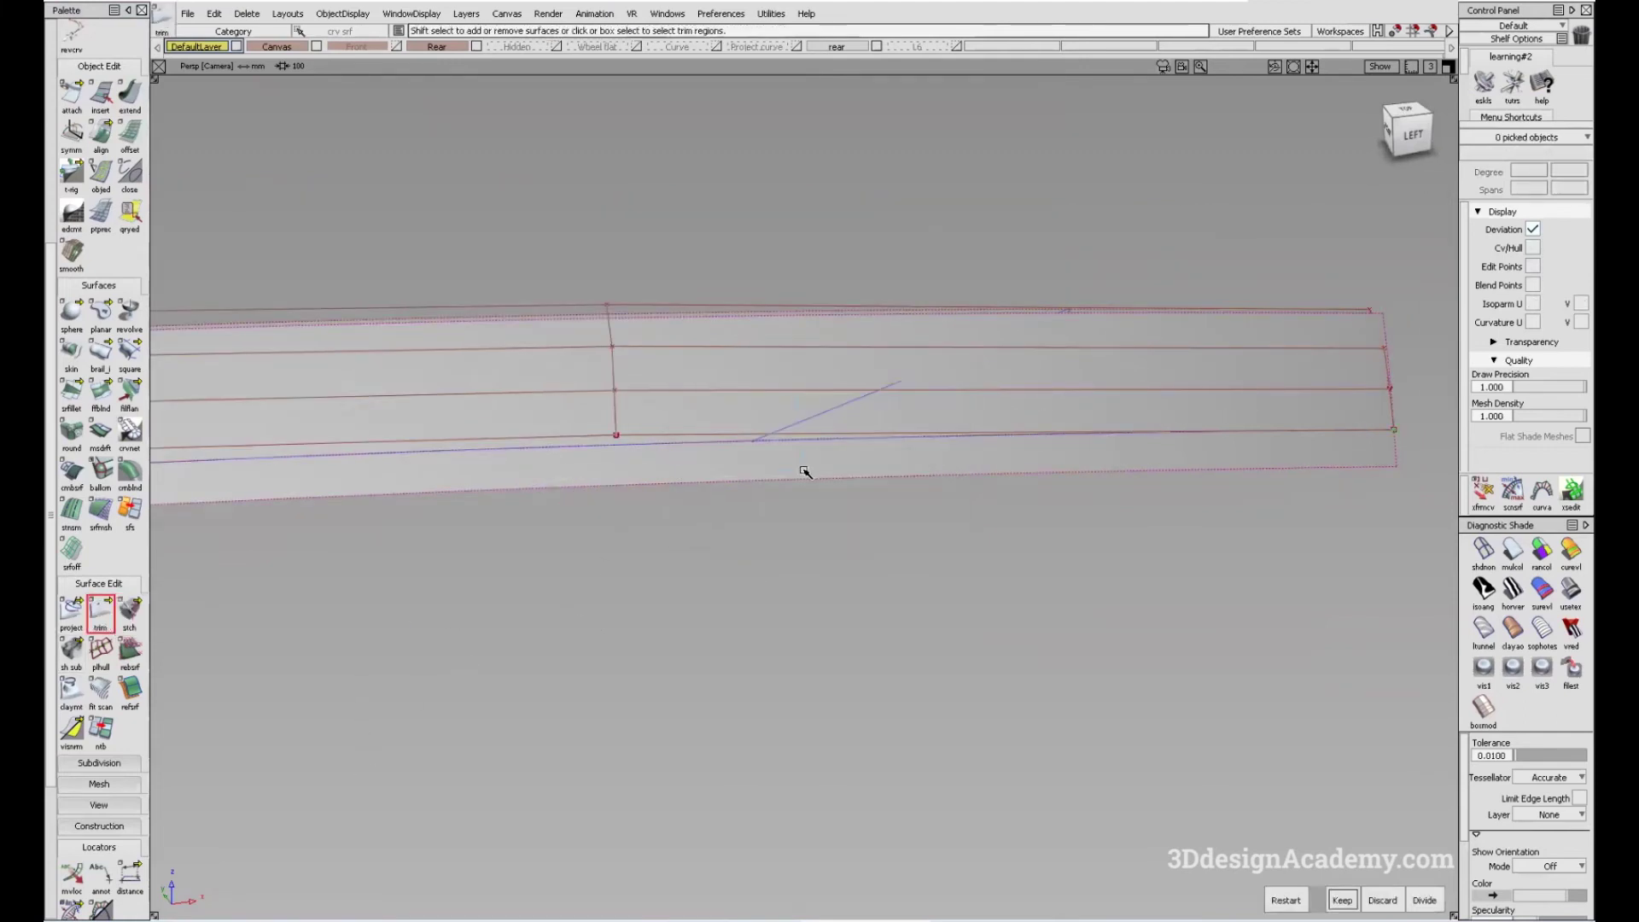
alt+shift+drag(839, 479, 622, 509)
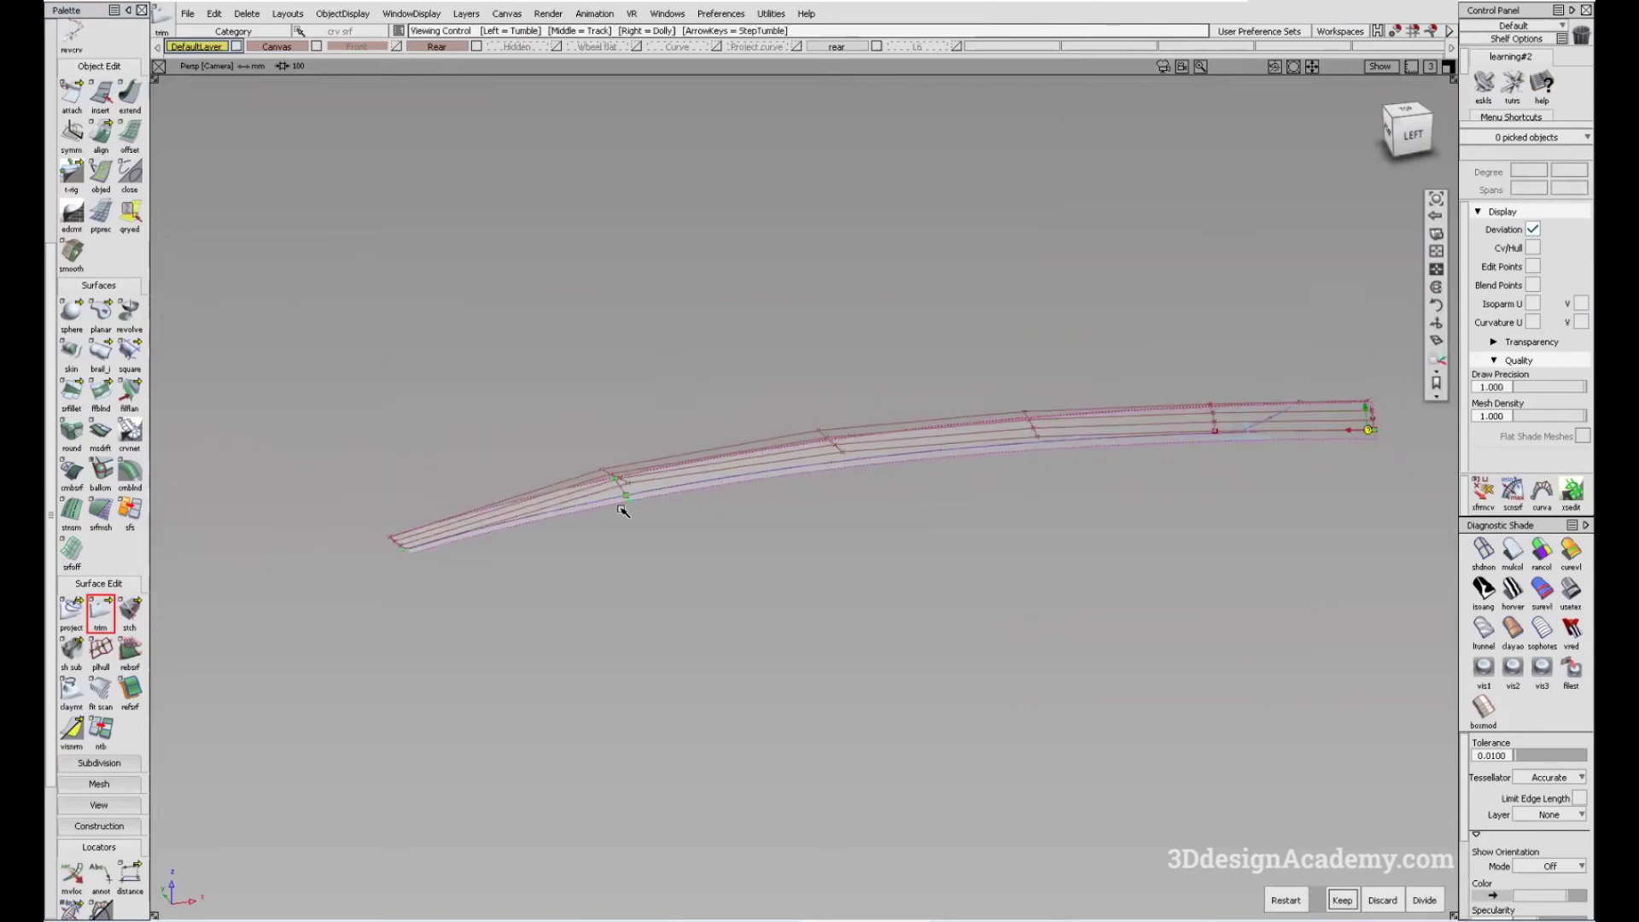
alt+shift+right_drag(602, 504, 970, 534)
click(911, 468)
key(Delete)
key(Return)
- Align the wide strip's lower edge to the trimmed narrow strip with G2 continuity and the Edge alignment type
alt+shift+right_drag(853, 494, 1042, 512)
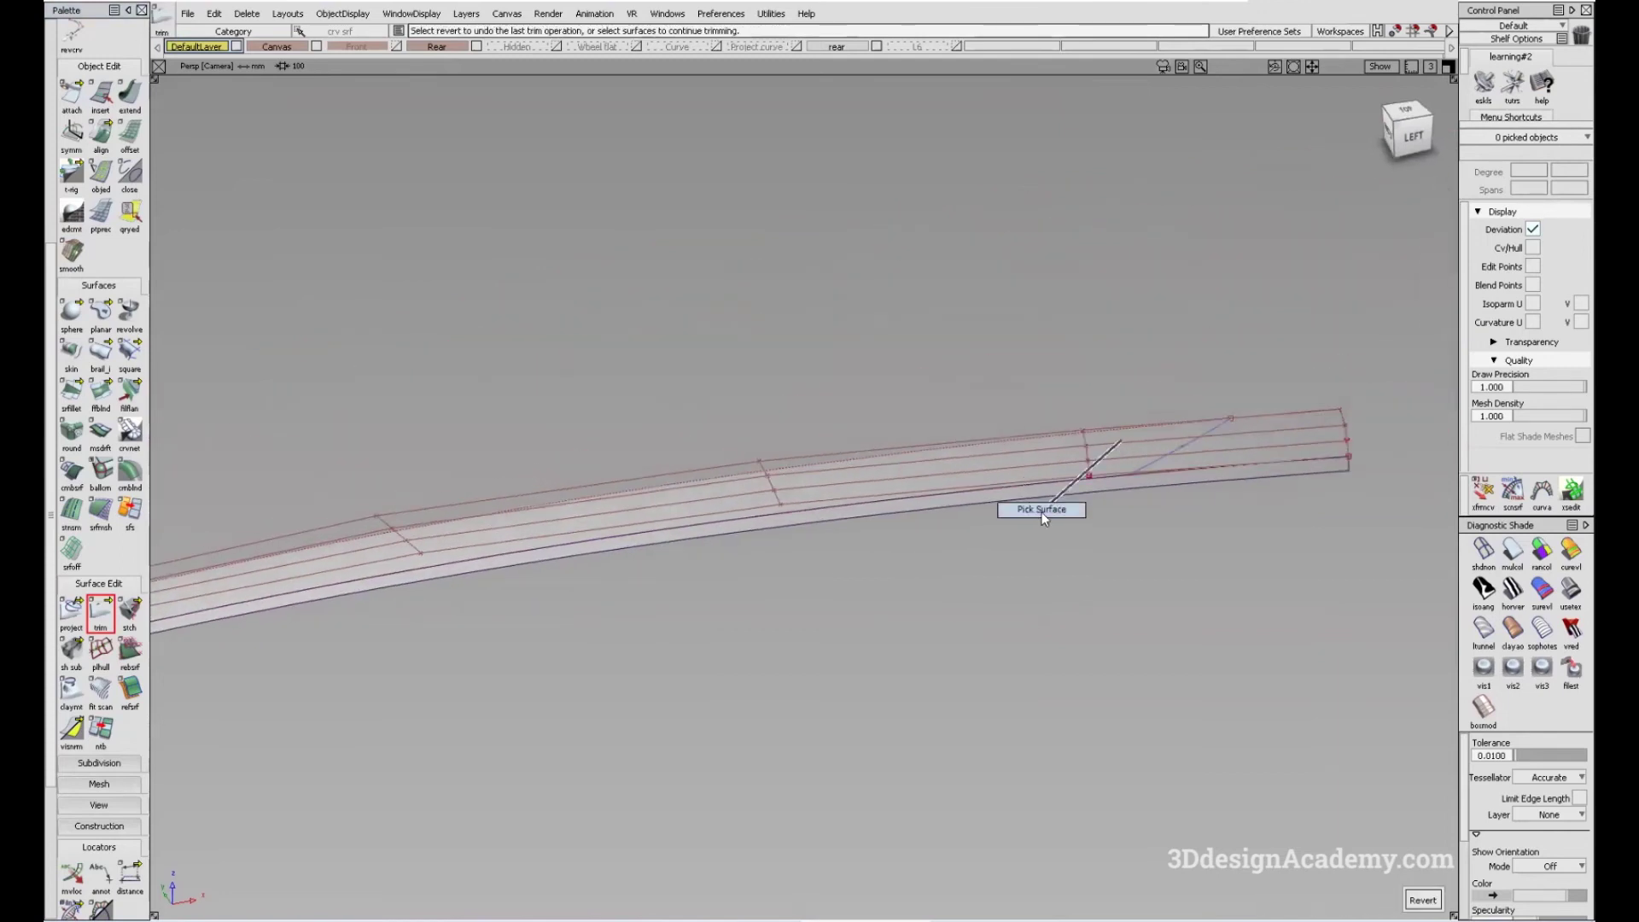
click(1056, 494)
alt+shift+right_drag(908, 502, 779, 529)
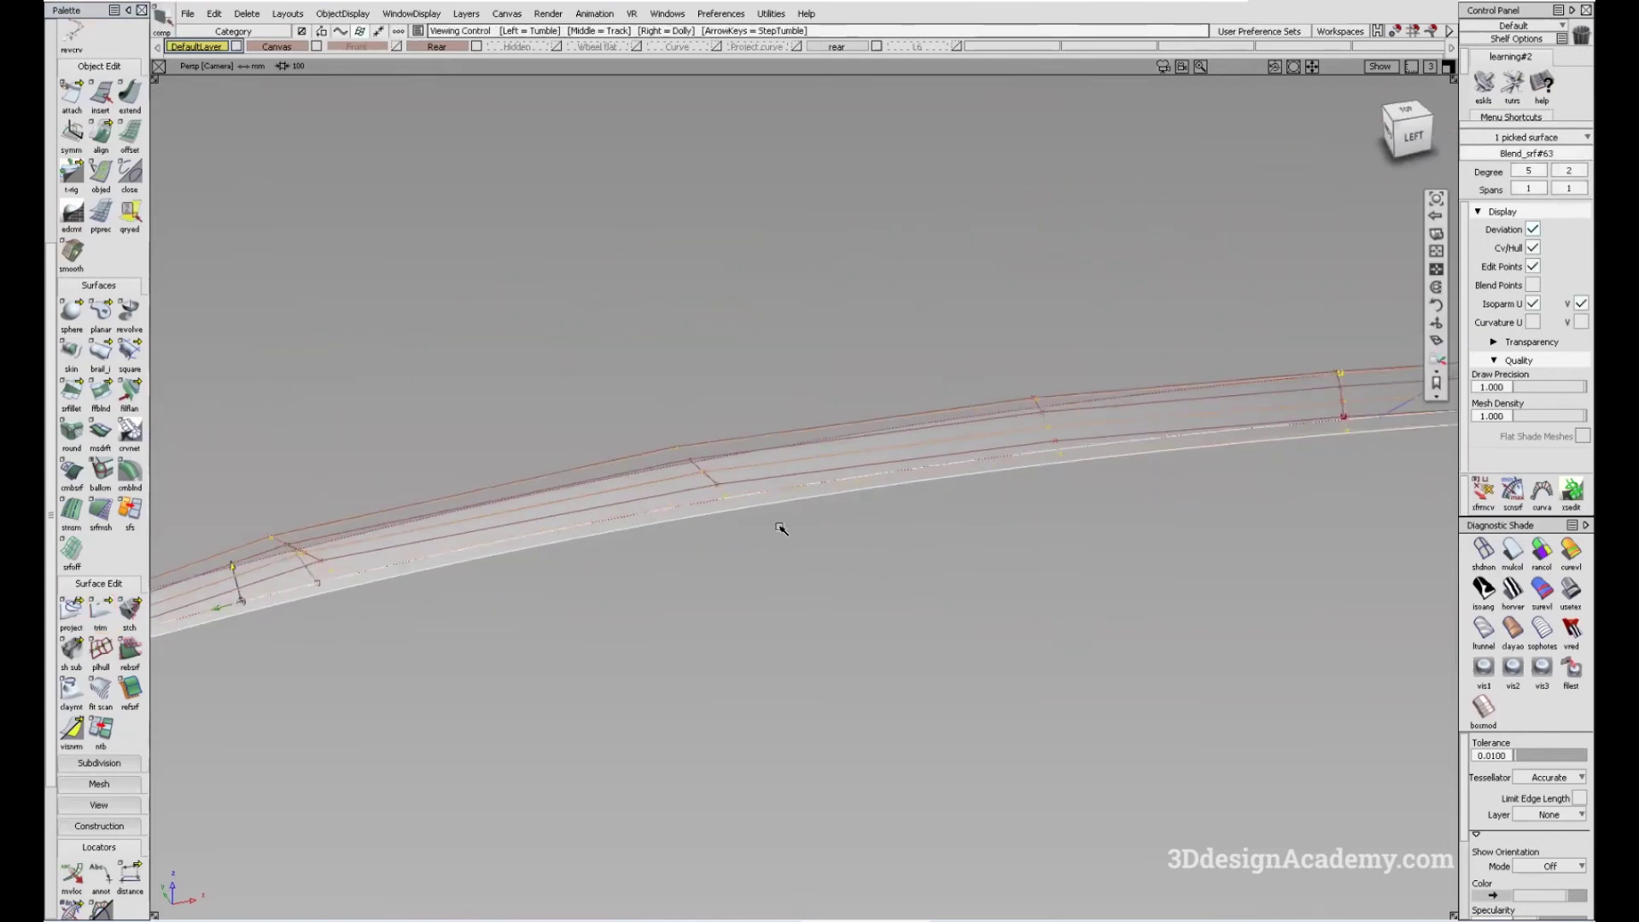
alt+shift+drag(644, 521, 865, 551)
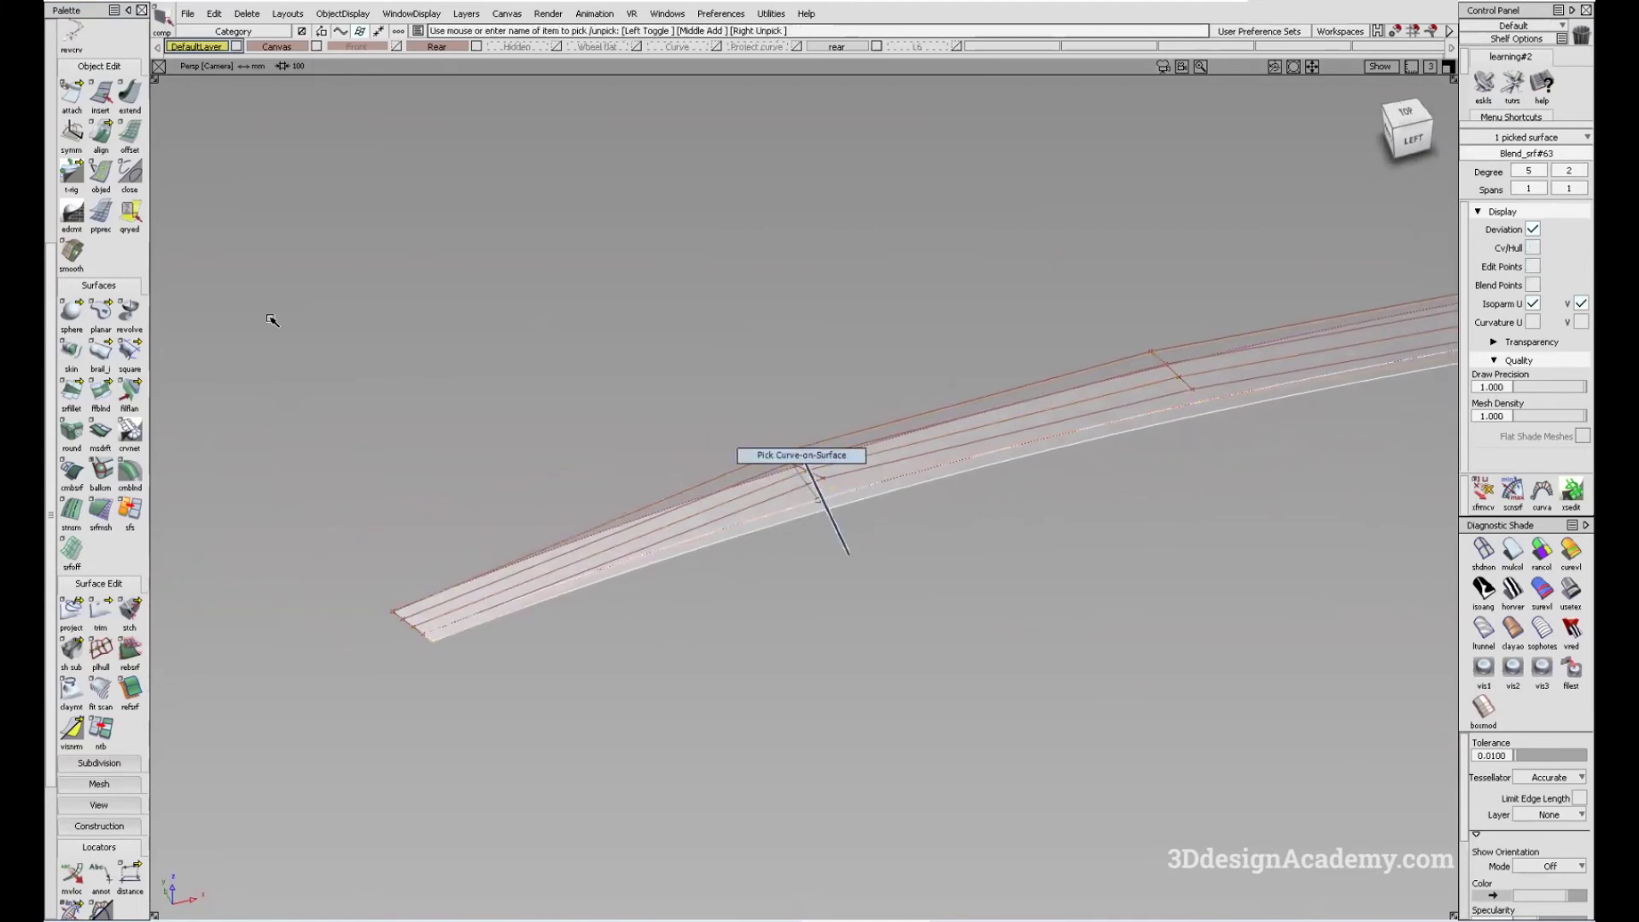
double_click(101, 134)
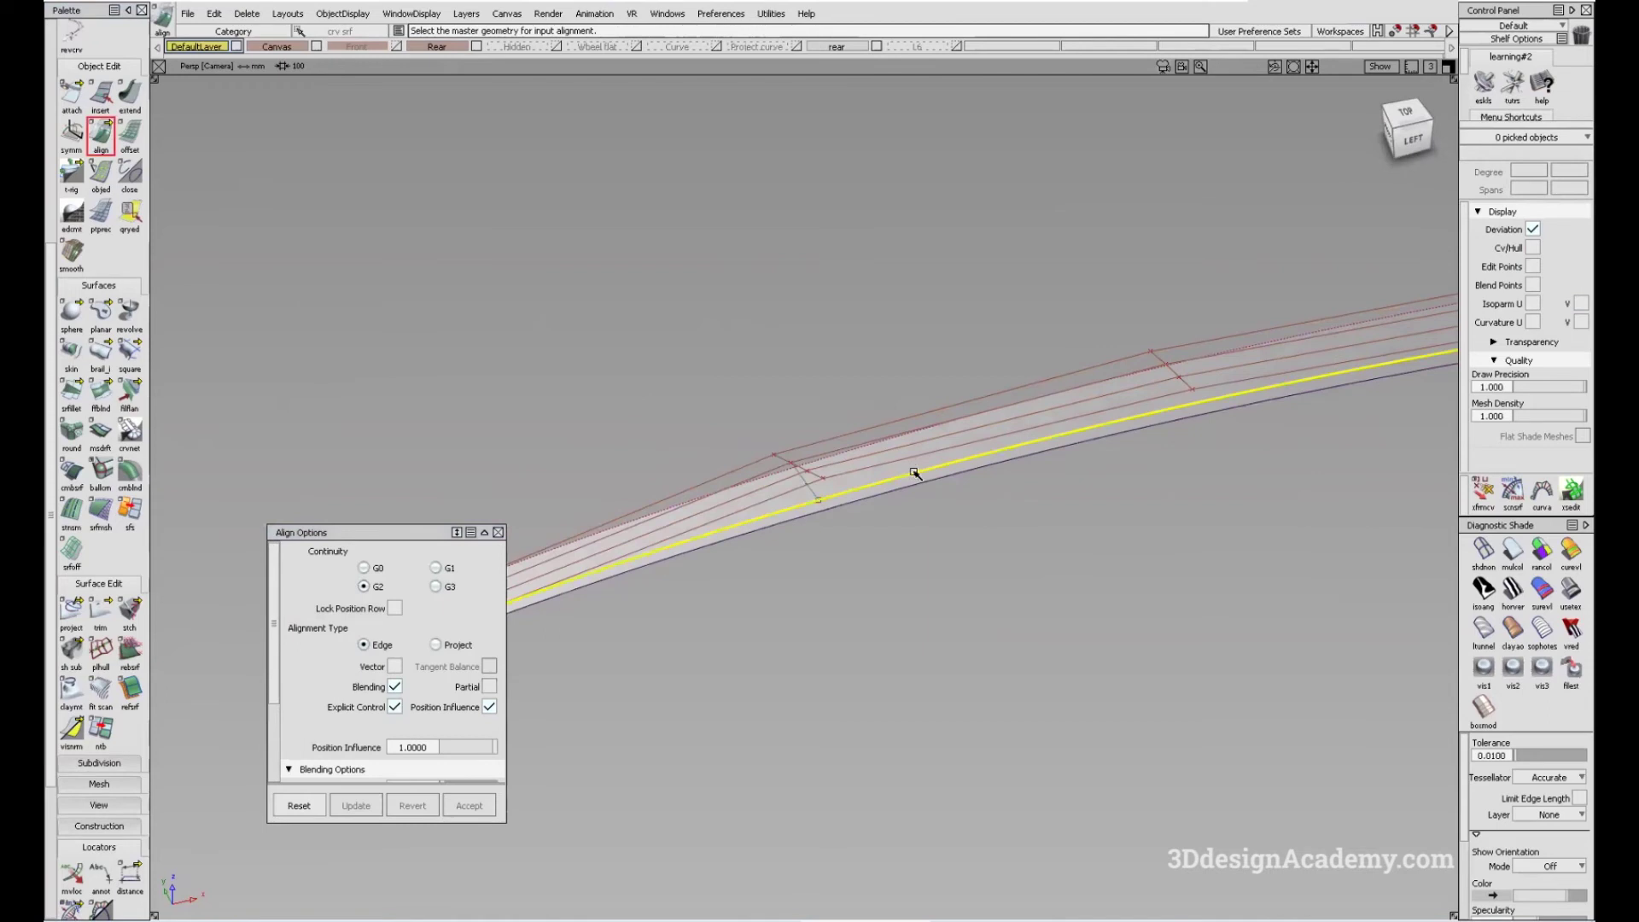
click(914, 473)
alt+shift+drag(970, 500, 897, 480)
alt+shift+middle_drag(691, 476, 1080, 325)
alt+shift+drag(1081, 325, 790, 458)
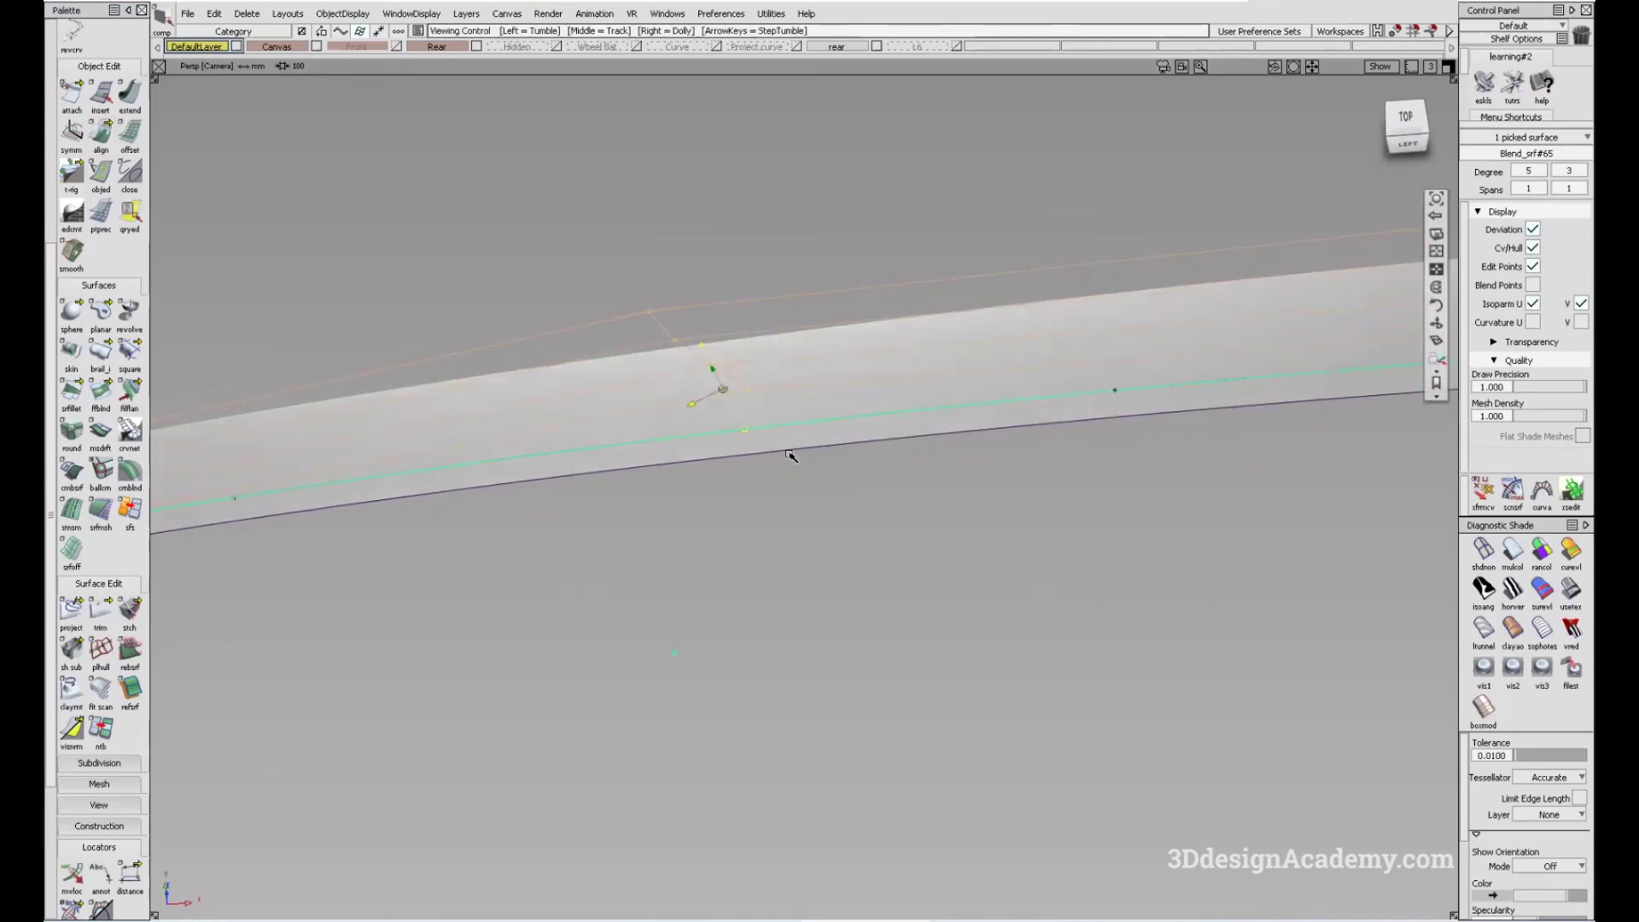
- Try to build a freeform blend surface between the wide strip's lower and upper long edges
ctrl+shift+drag(275, 381, 117, 291)
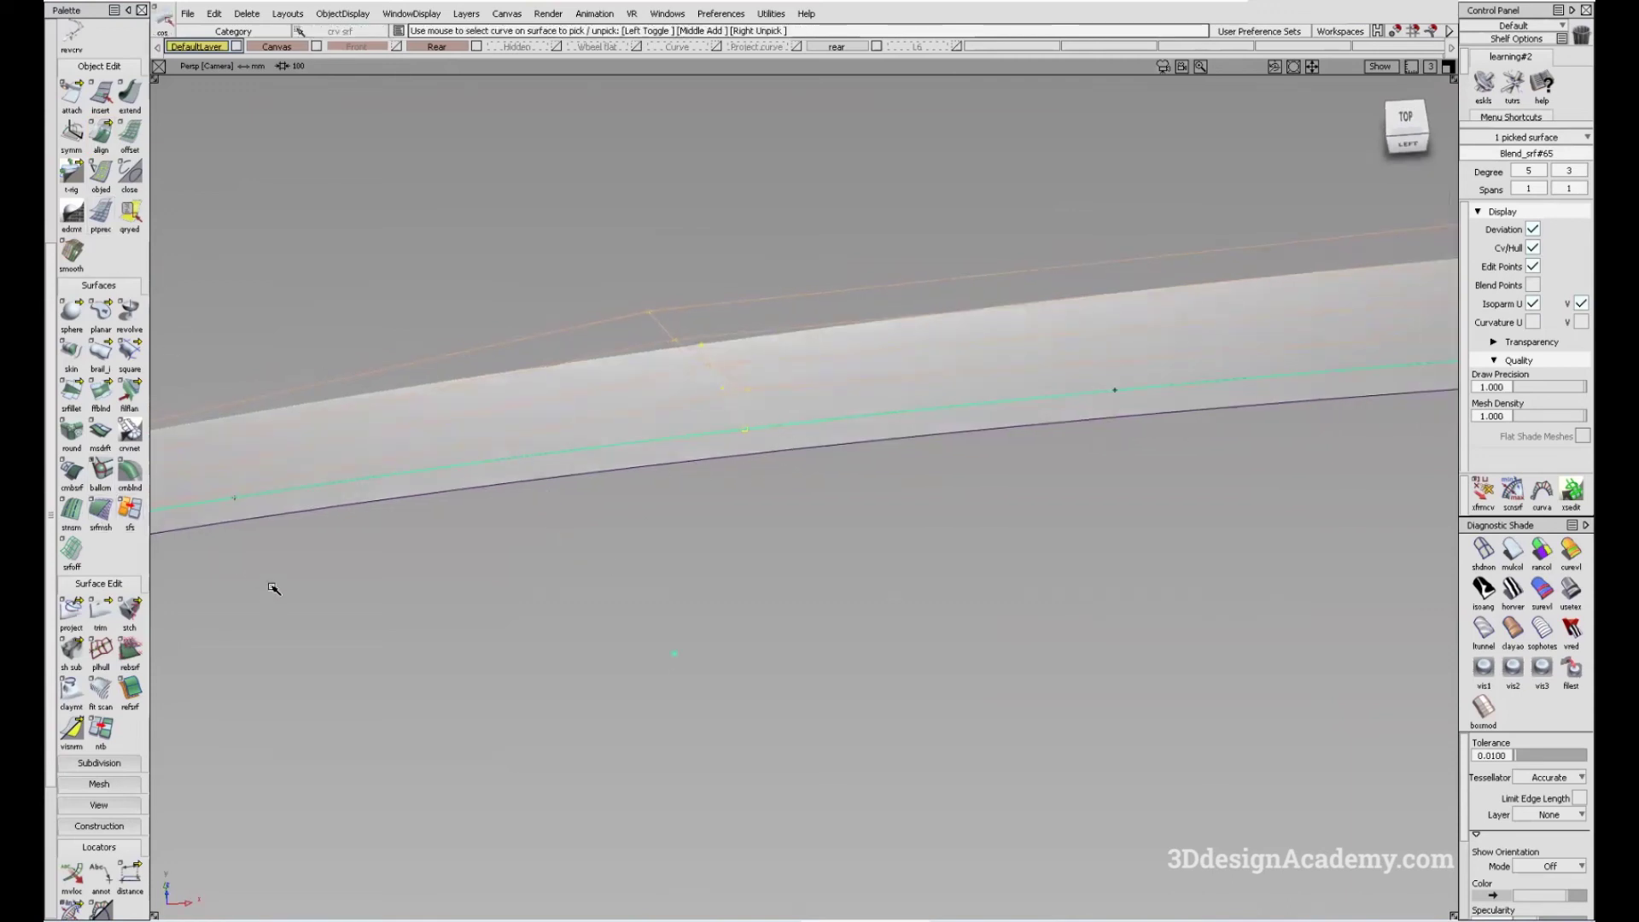
click(101, 390)
click(799, 422)
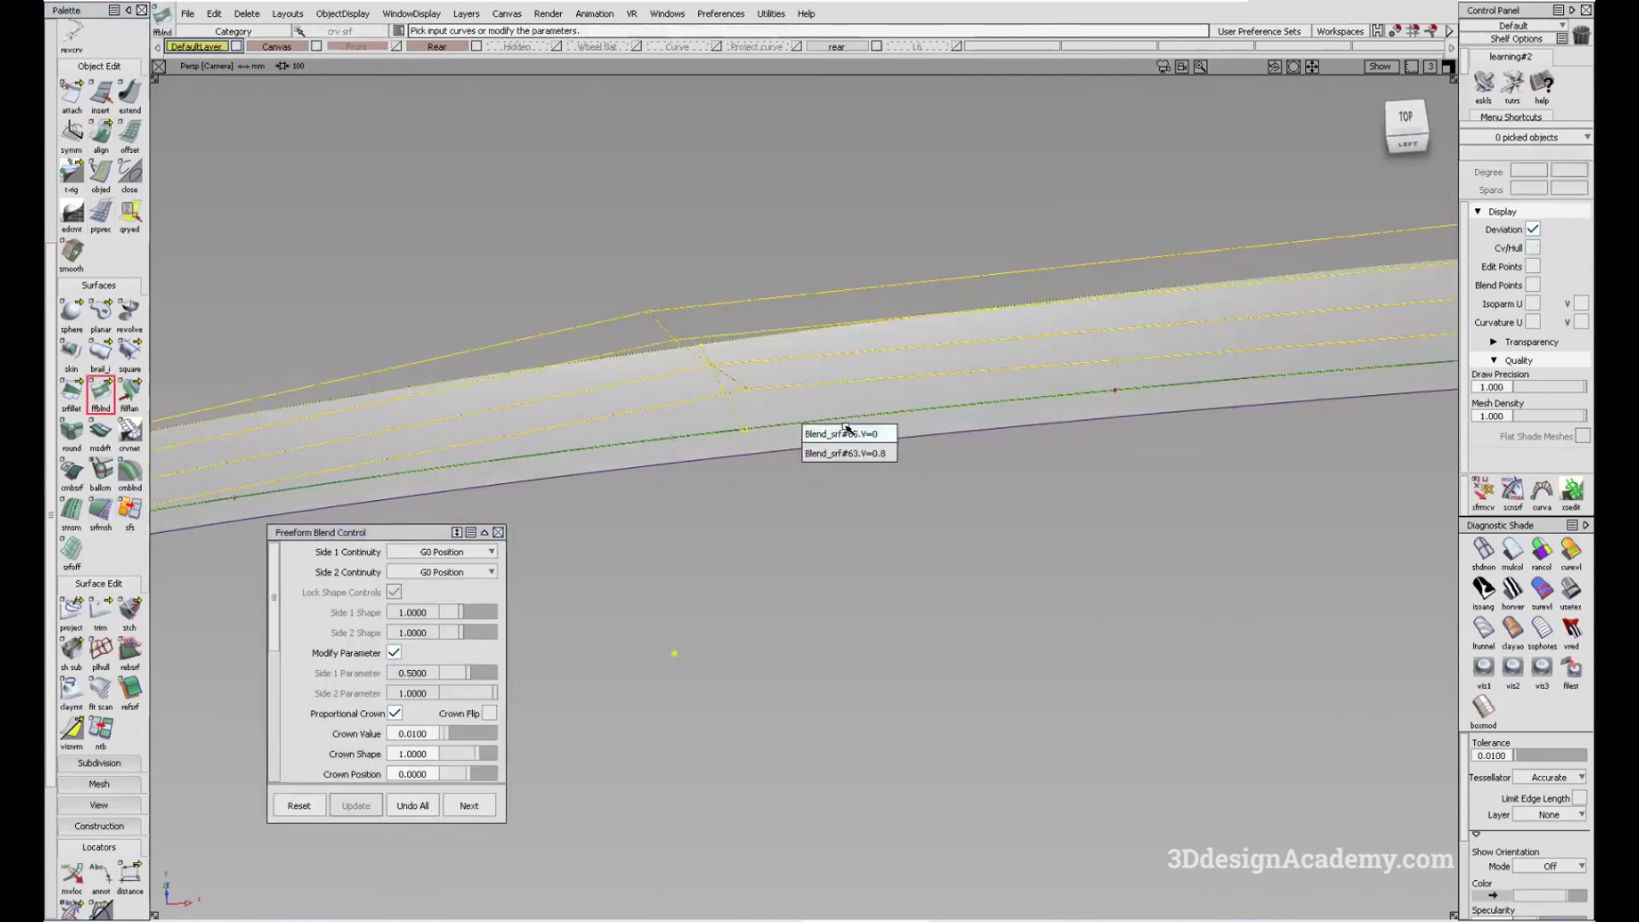
click(845, 433)
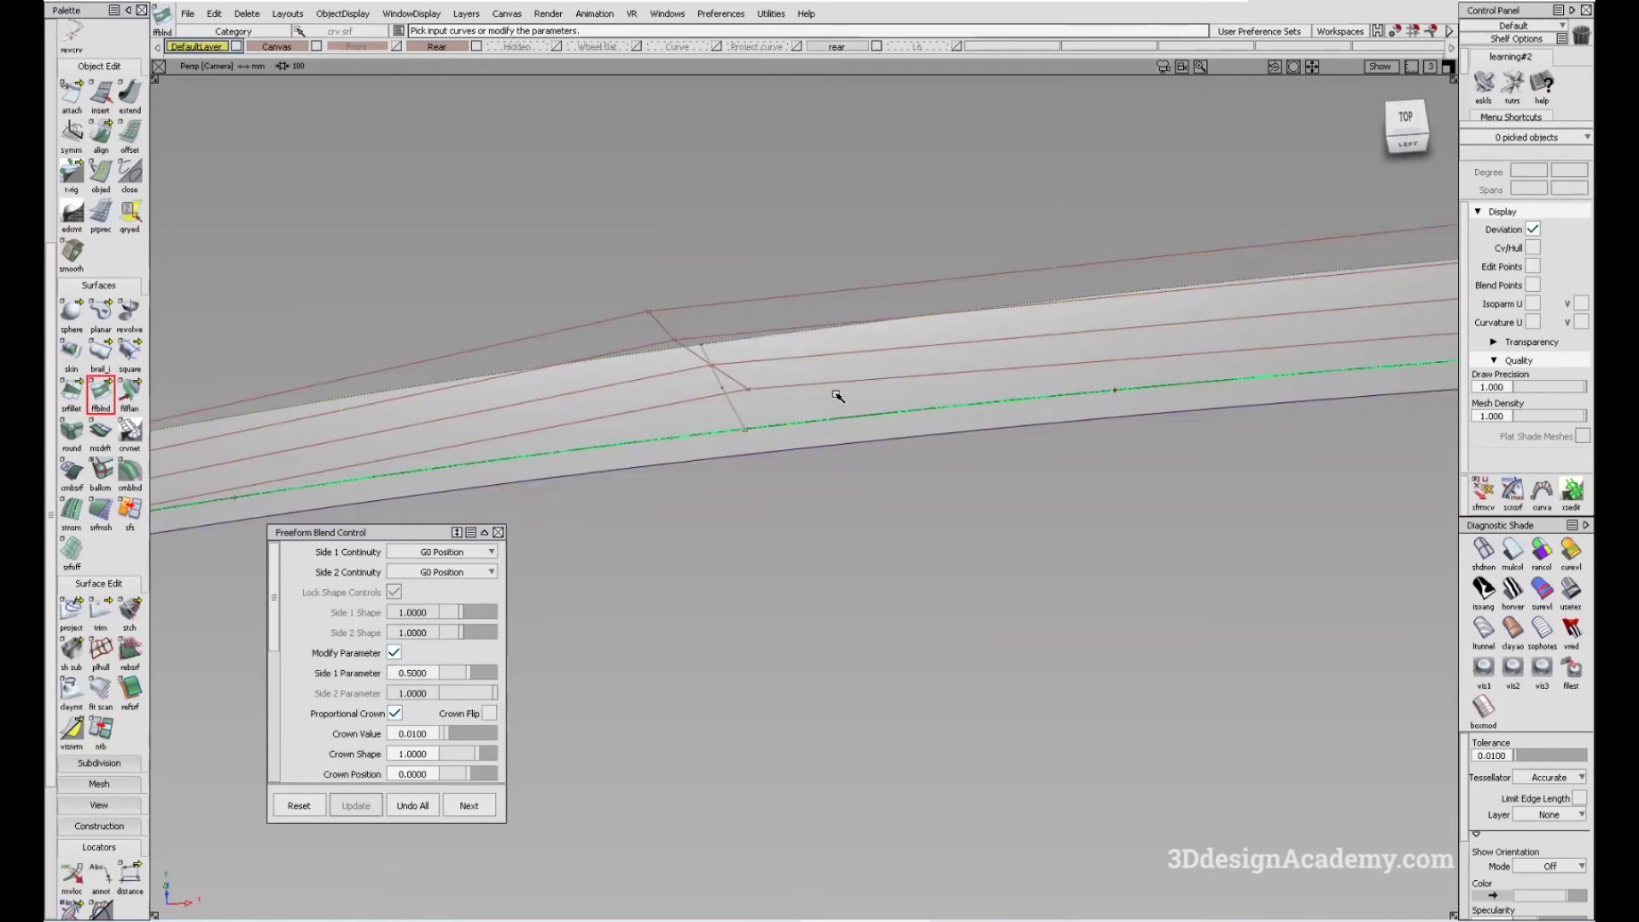
click(845, 331)
click(456, 553)
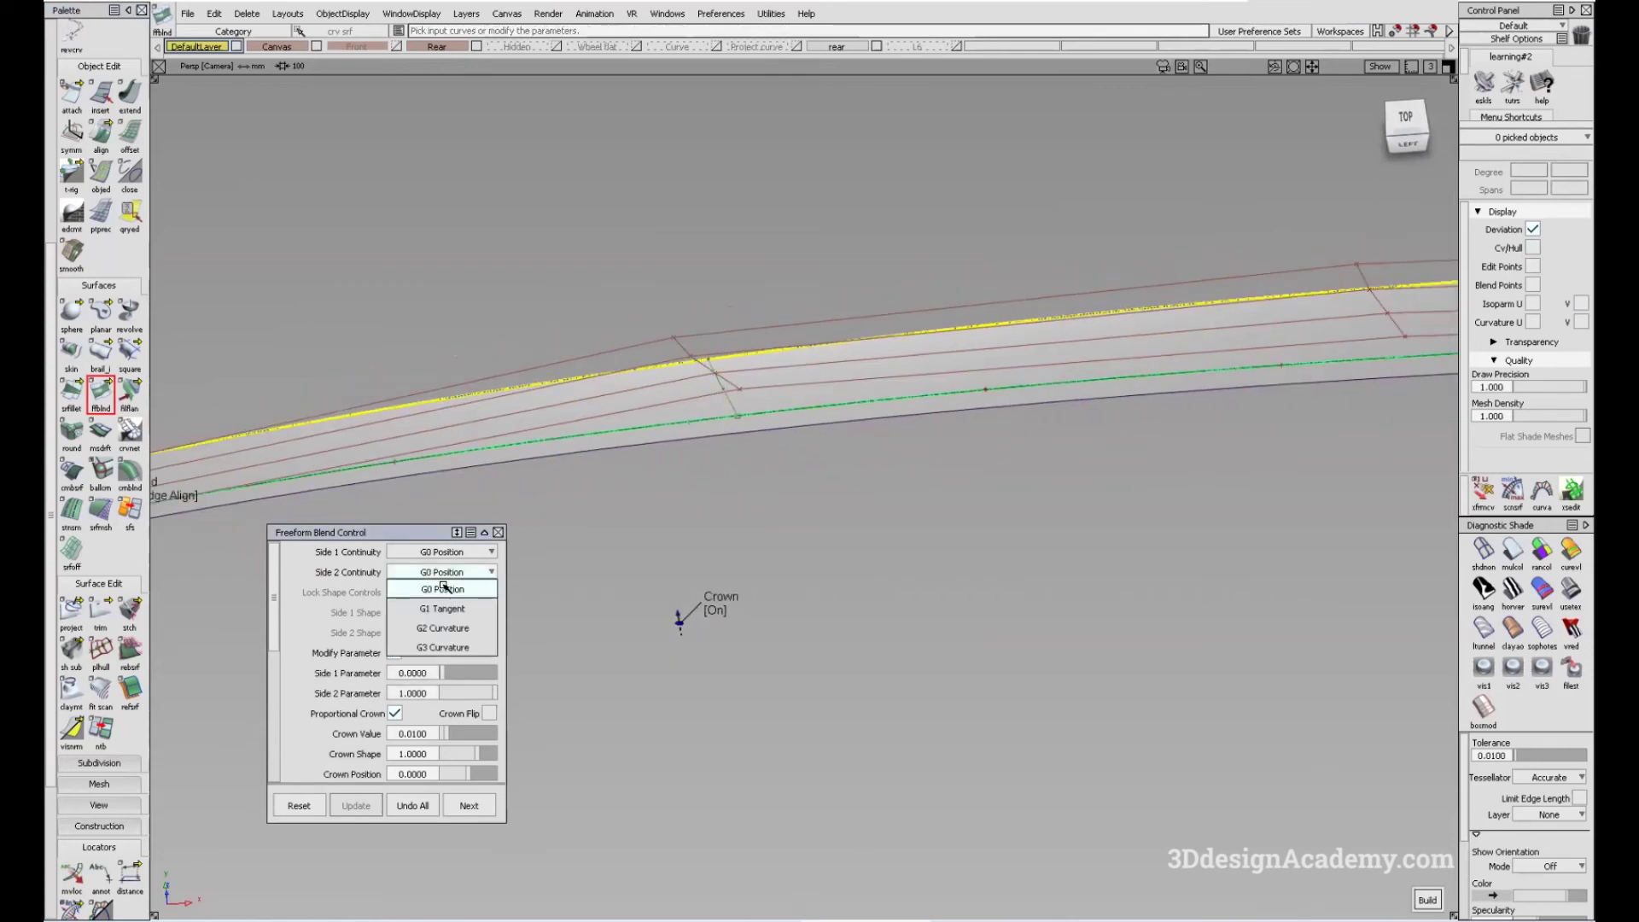
click(442, 608)
- Isolate the wide strip surface by hiding all unselected objects
alt+drag(649, 478, 1110, 255)
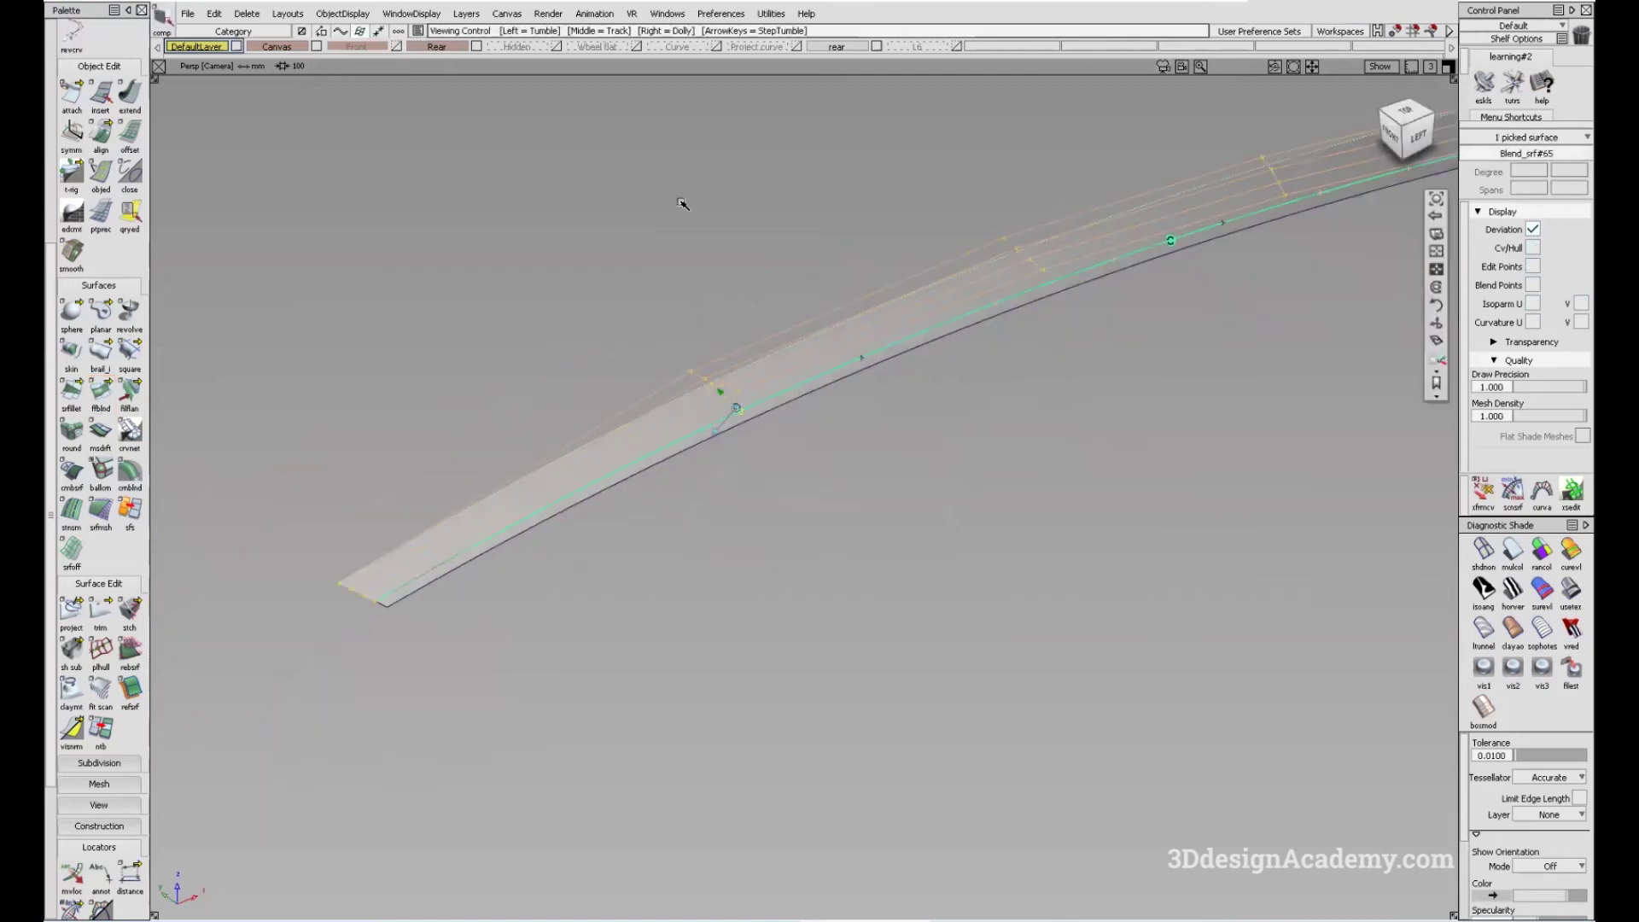
click(346, 12)
click(364, 103)
alt+shift+drag(720, 355, 149, 556)
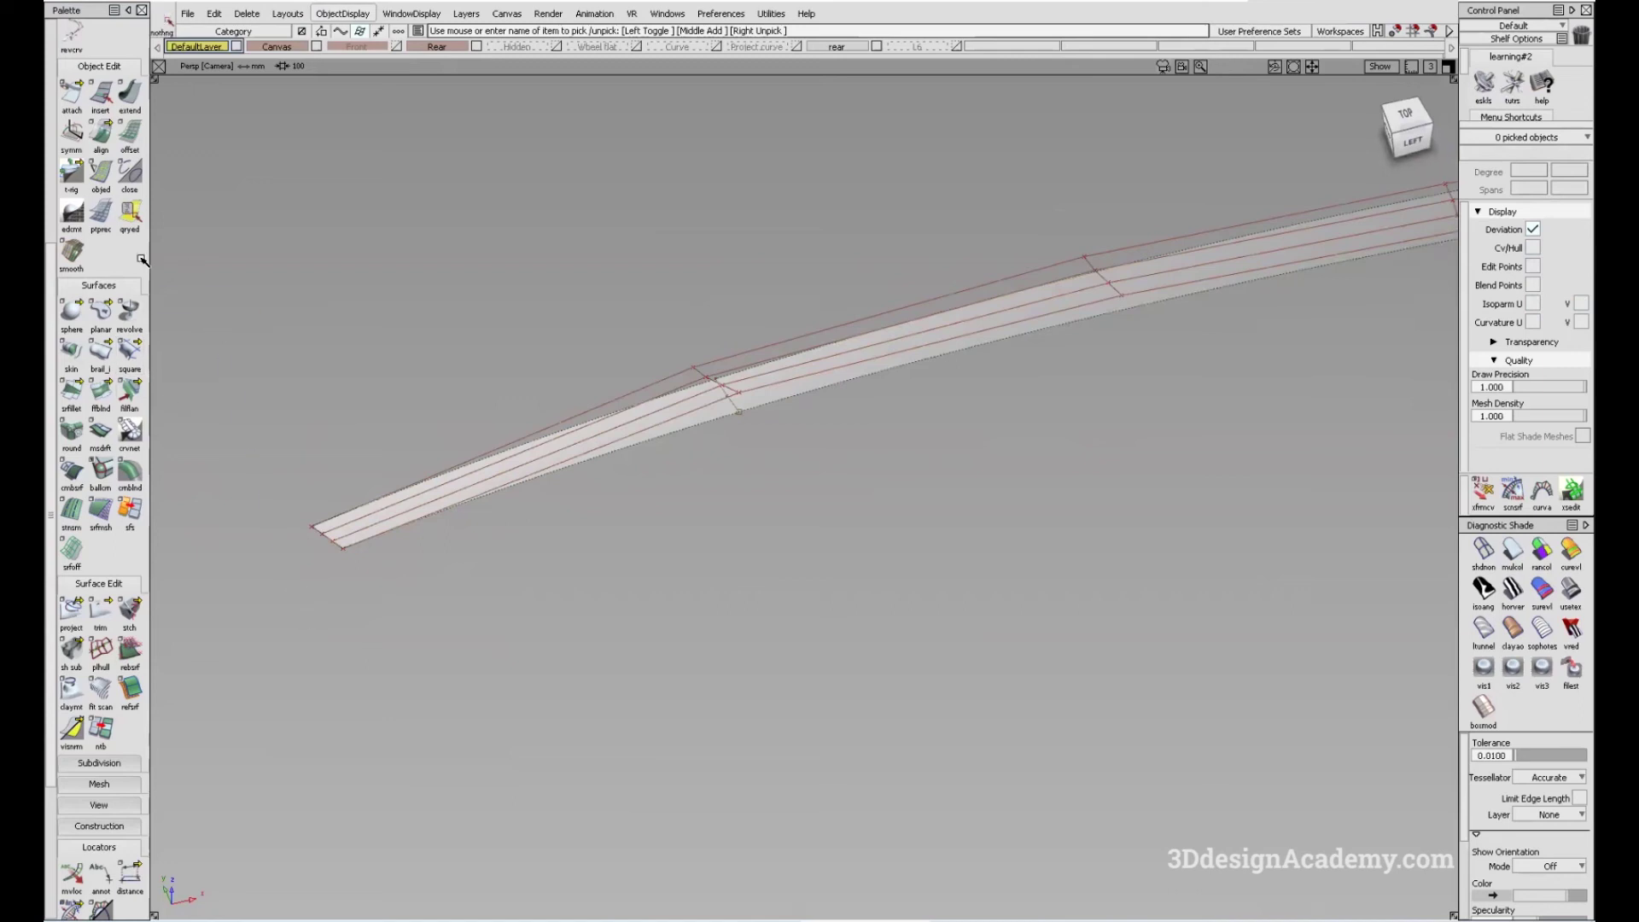
- Build a square surface from the four boundary edges of the isolated wide strip
click(137, 360)
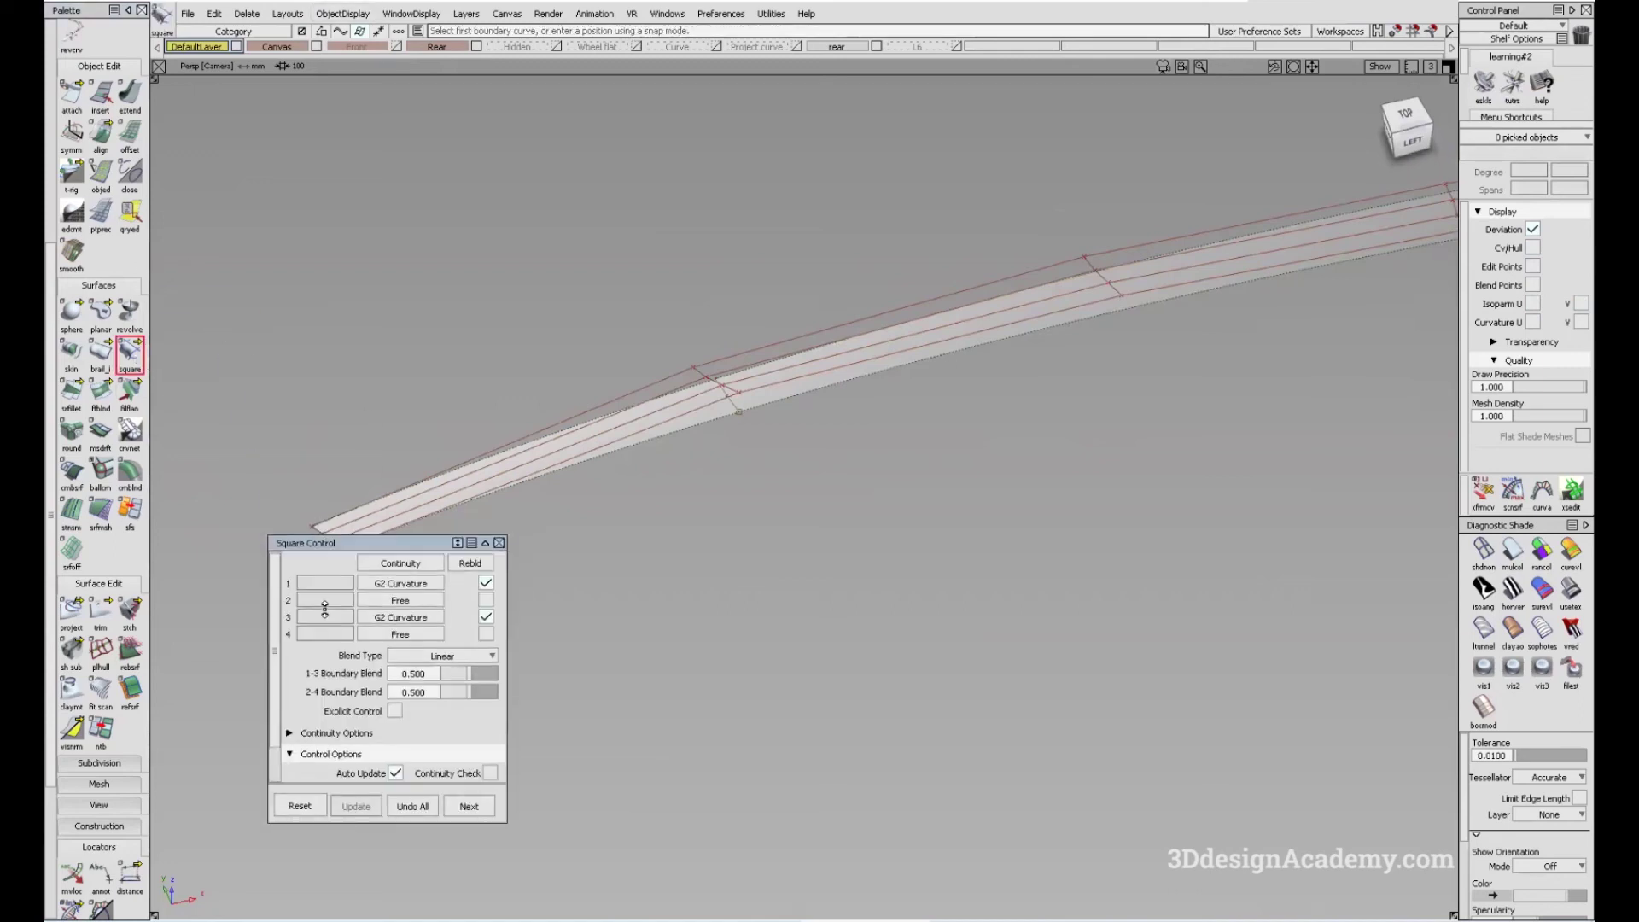
click(323, 536)
click(505, 512)
alt+shift+drag(505, 512, 738, 333)
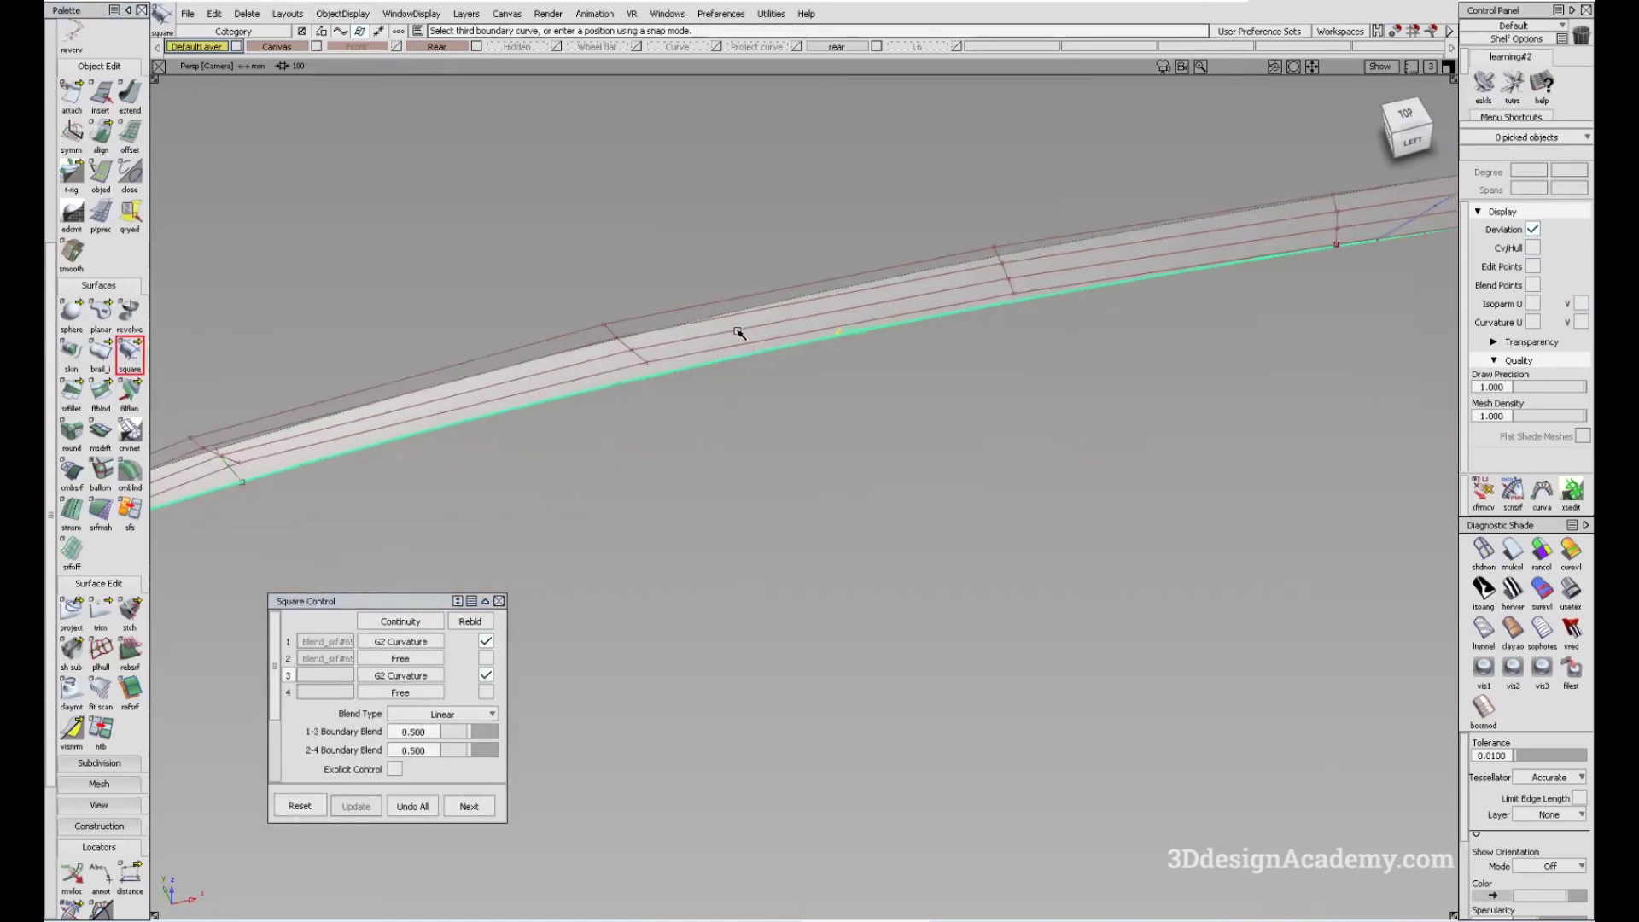
click(756, 311)
alt+shift+drag(969, 285, 1121, 323)
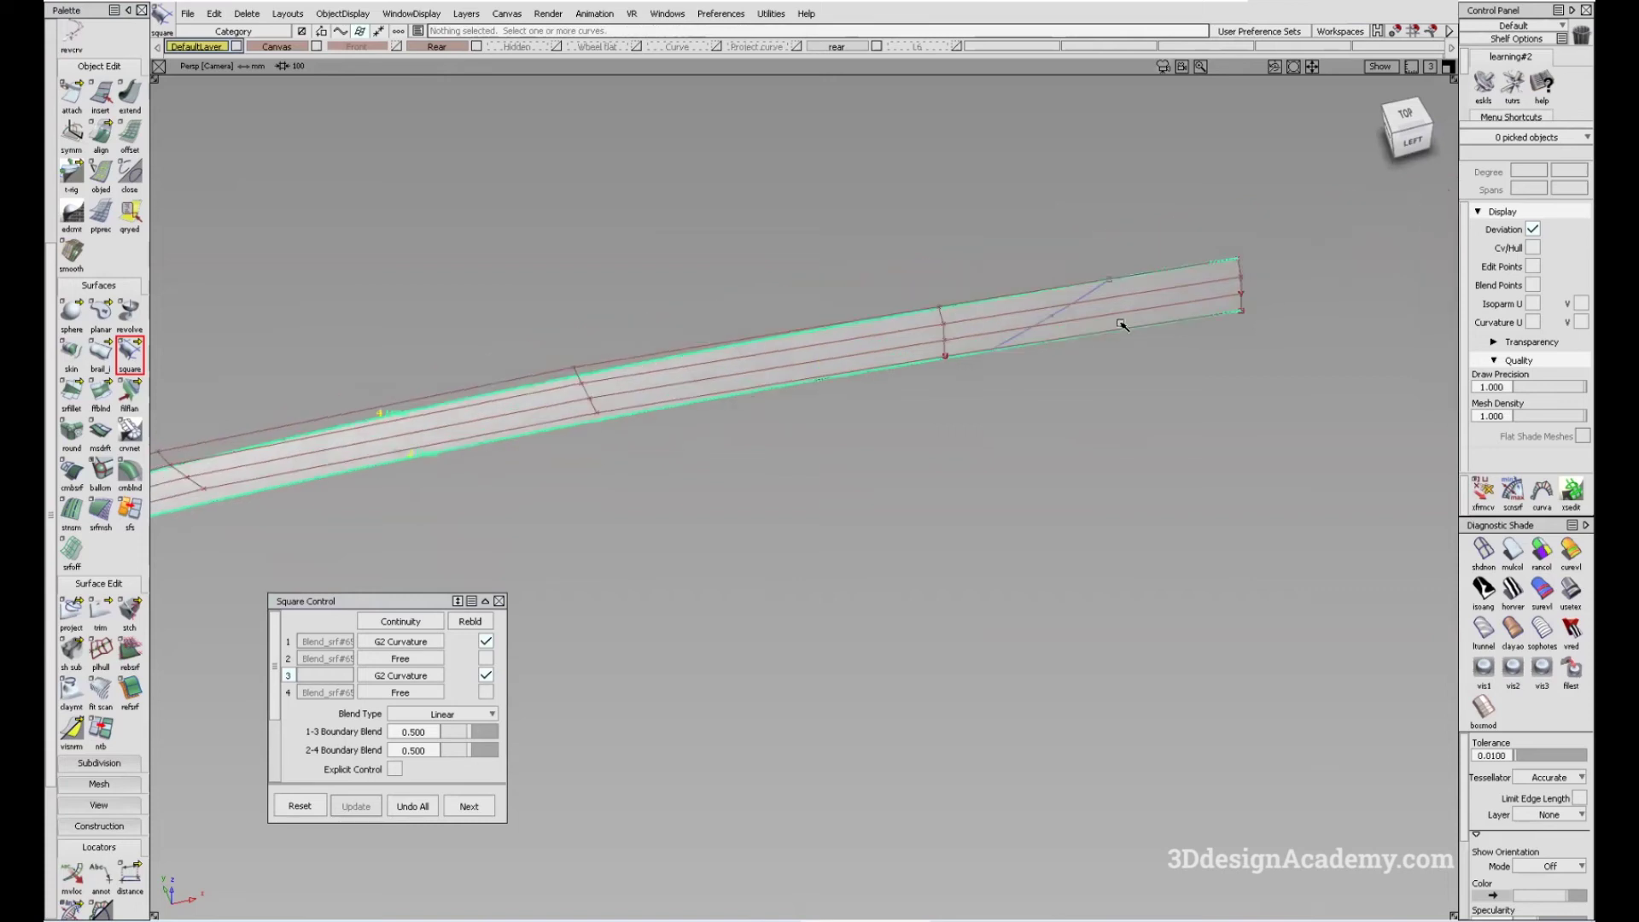
click(1237, 300)
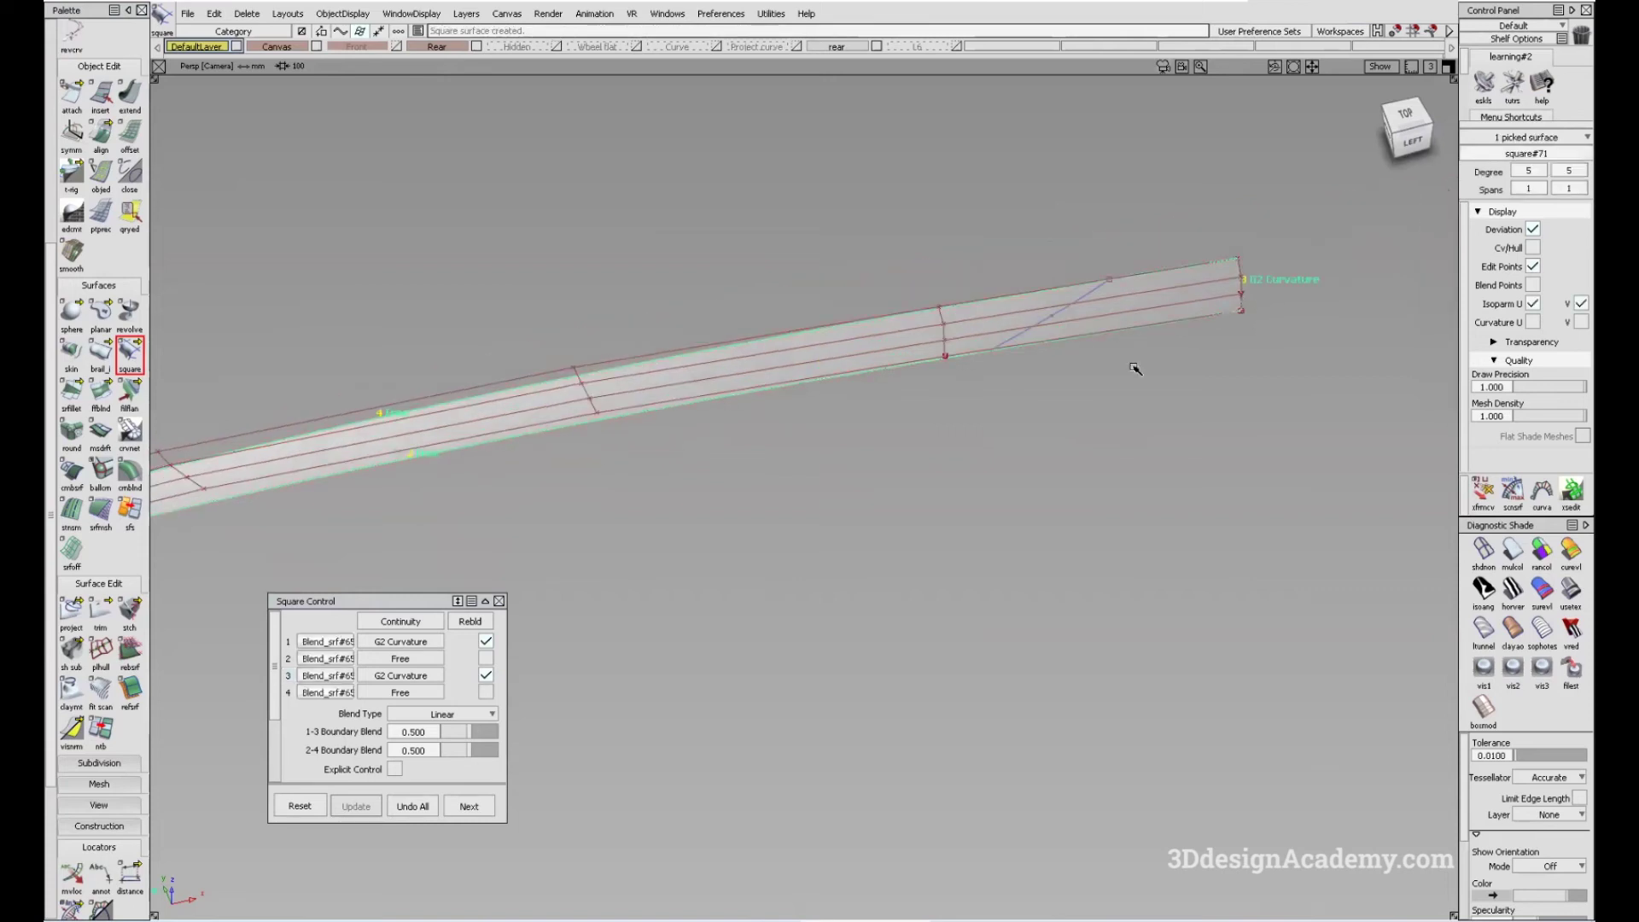
- Set the square surface's boundary 2 to G2 Curvature and the others to Free, and enable explicit control with U degree 3 and V degree 5
click(429, 625)
alt+shift+drag(547, 615, 664, 549)
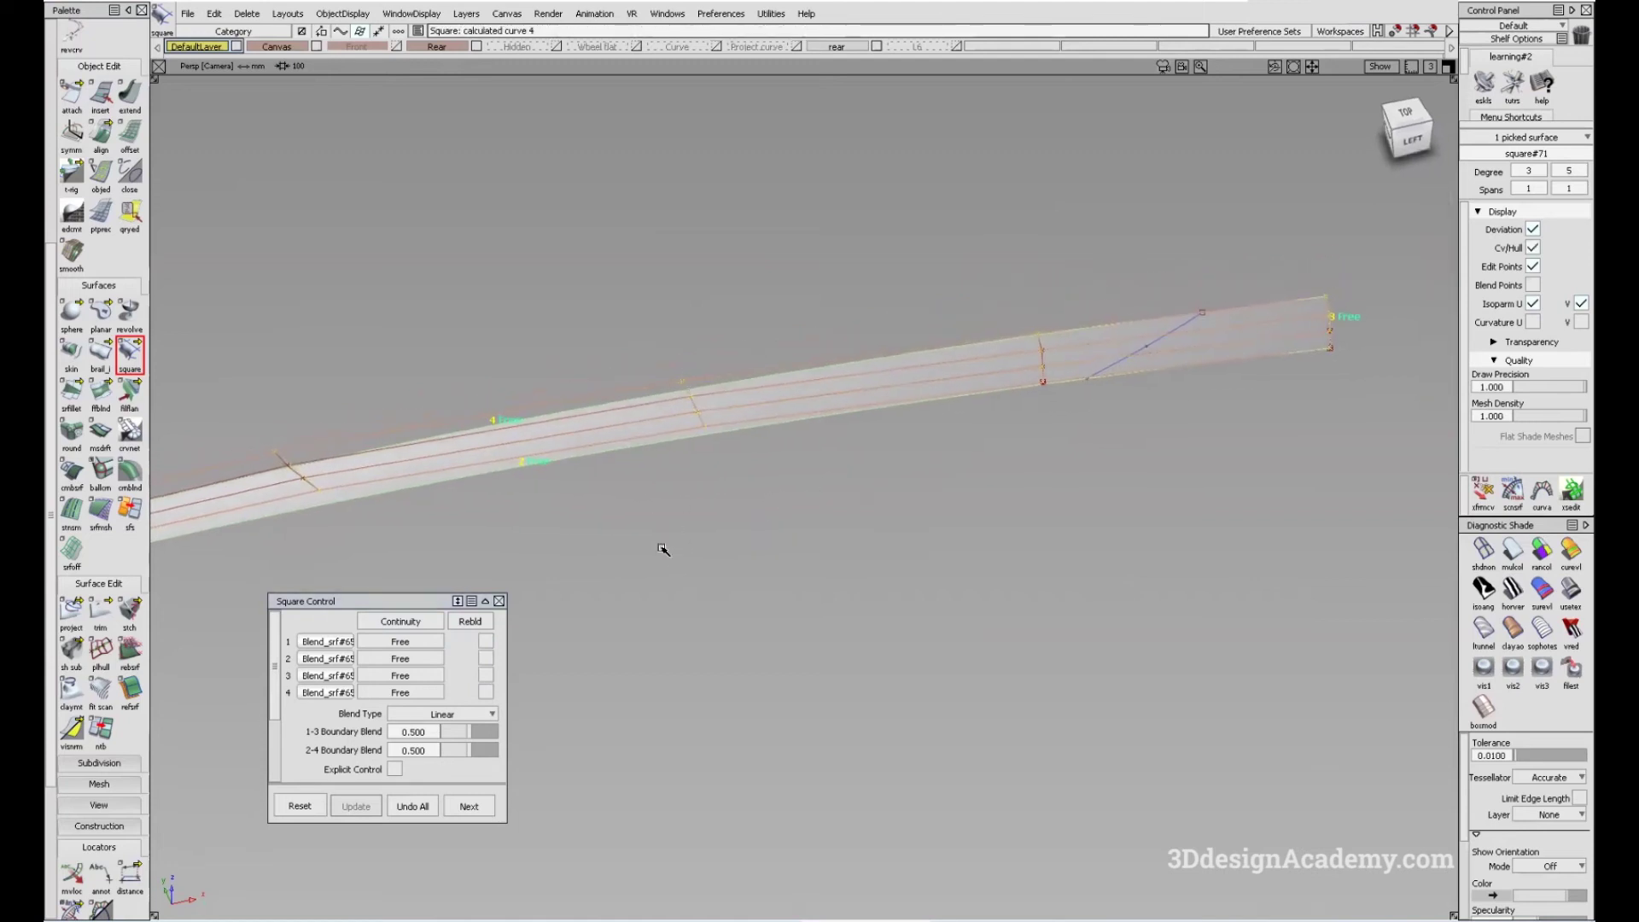
click(401, 659)
click(413, 734)
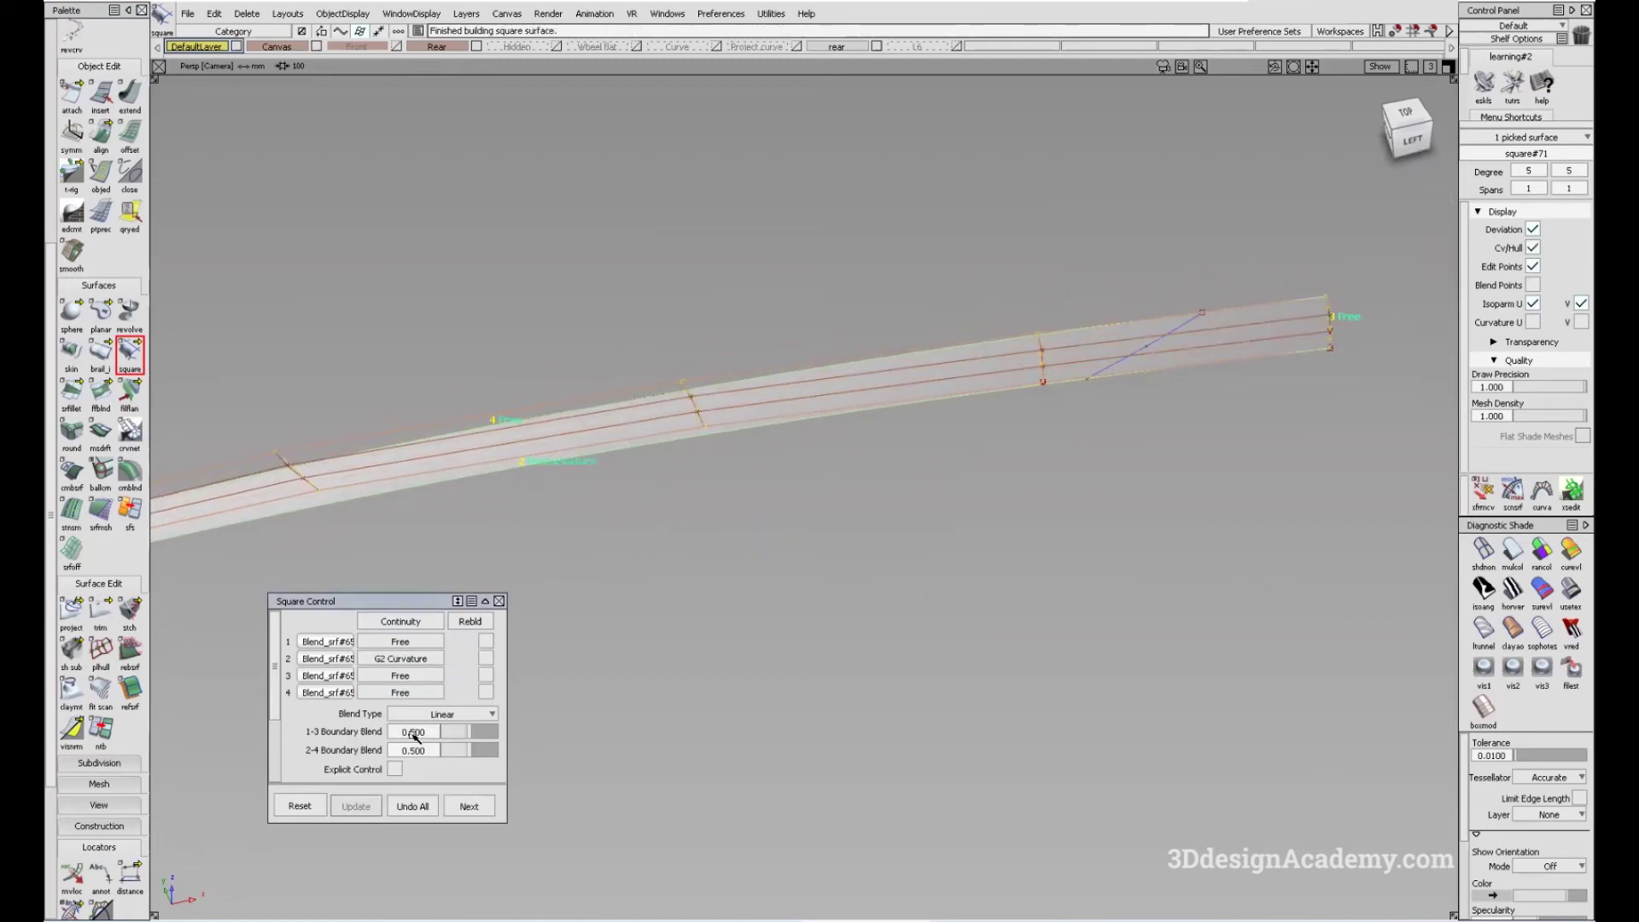
click(395, 769)
scroll(416, 713, down, 3)
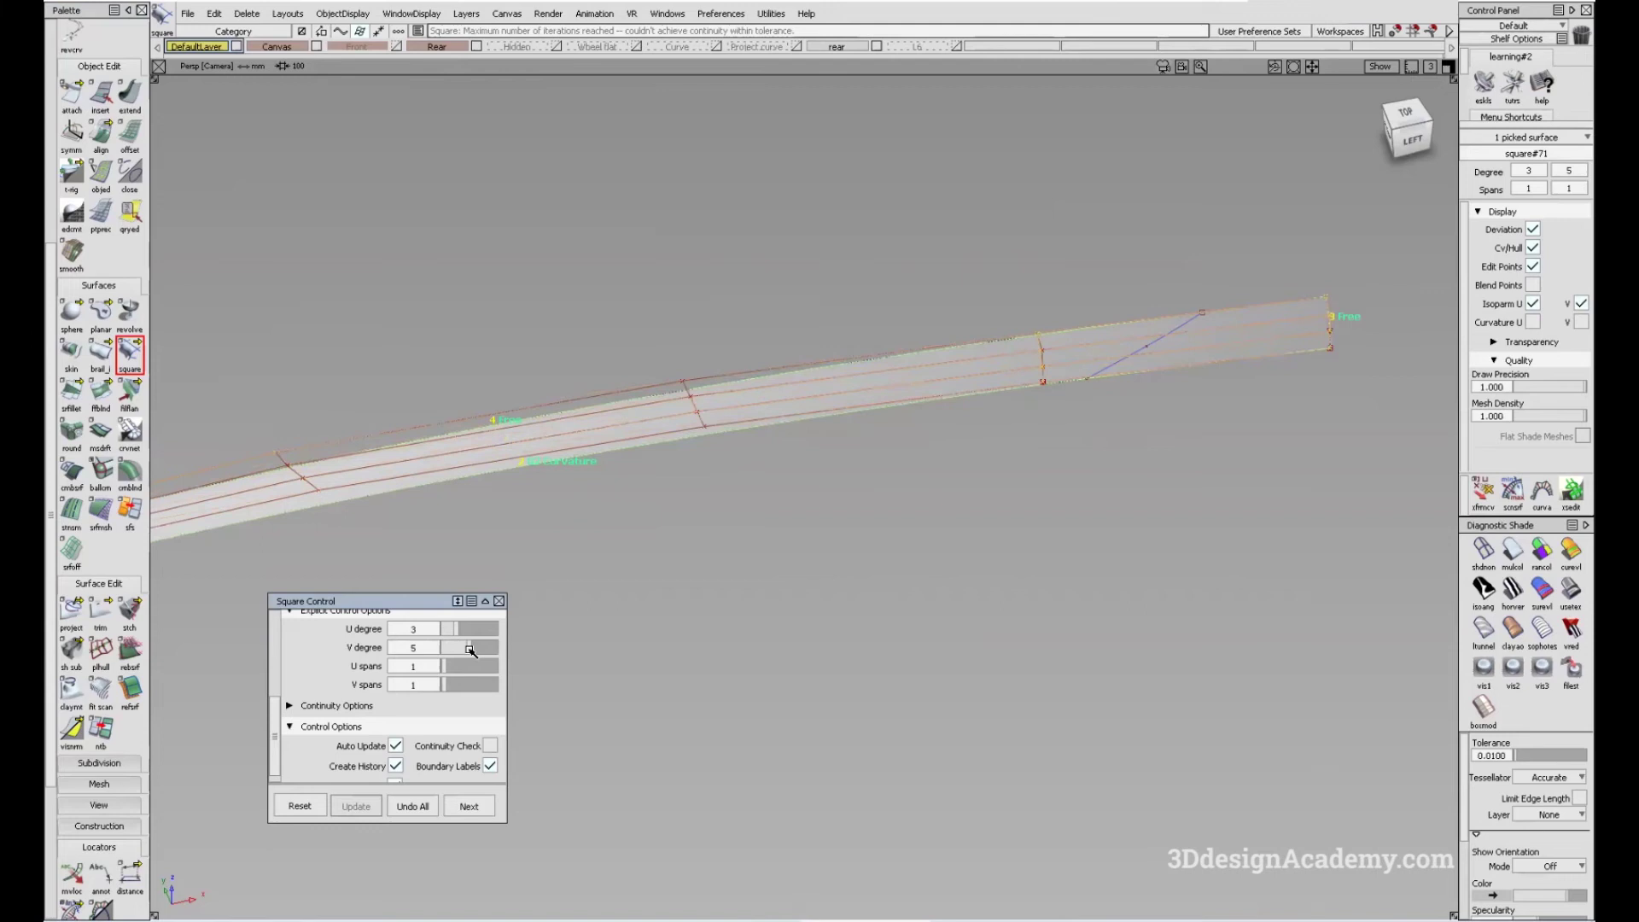
- Examine the new square surface's control vertices and hulls along the strip, from its narrow end to its wide end
mouse_move(662, 535)
alt+shift+mouse_down()
mouse_move(729, 509)
mouse_move(680, 508)
alt+shift+mouse_up()
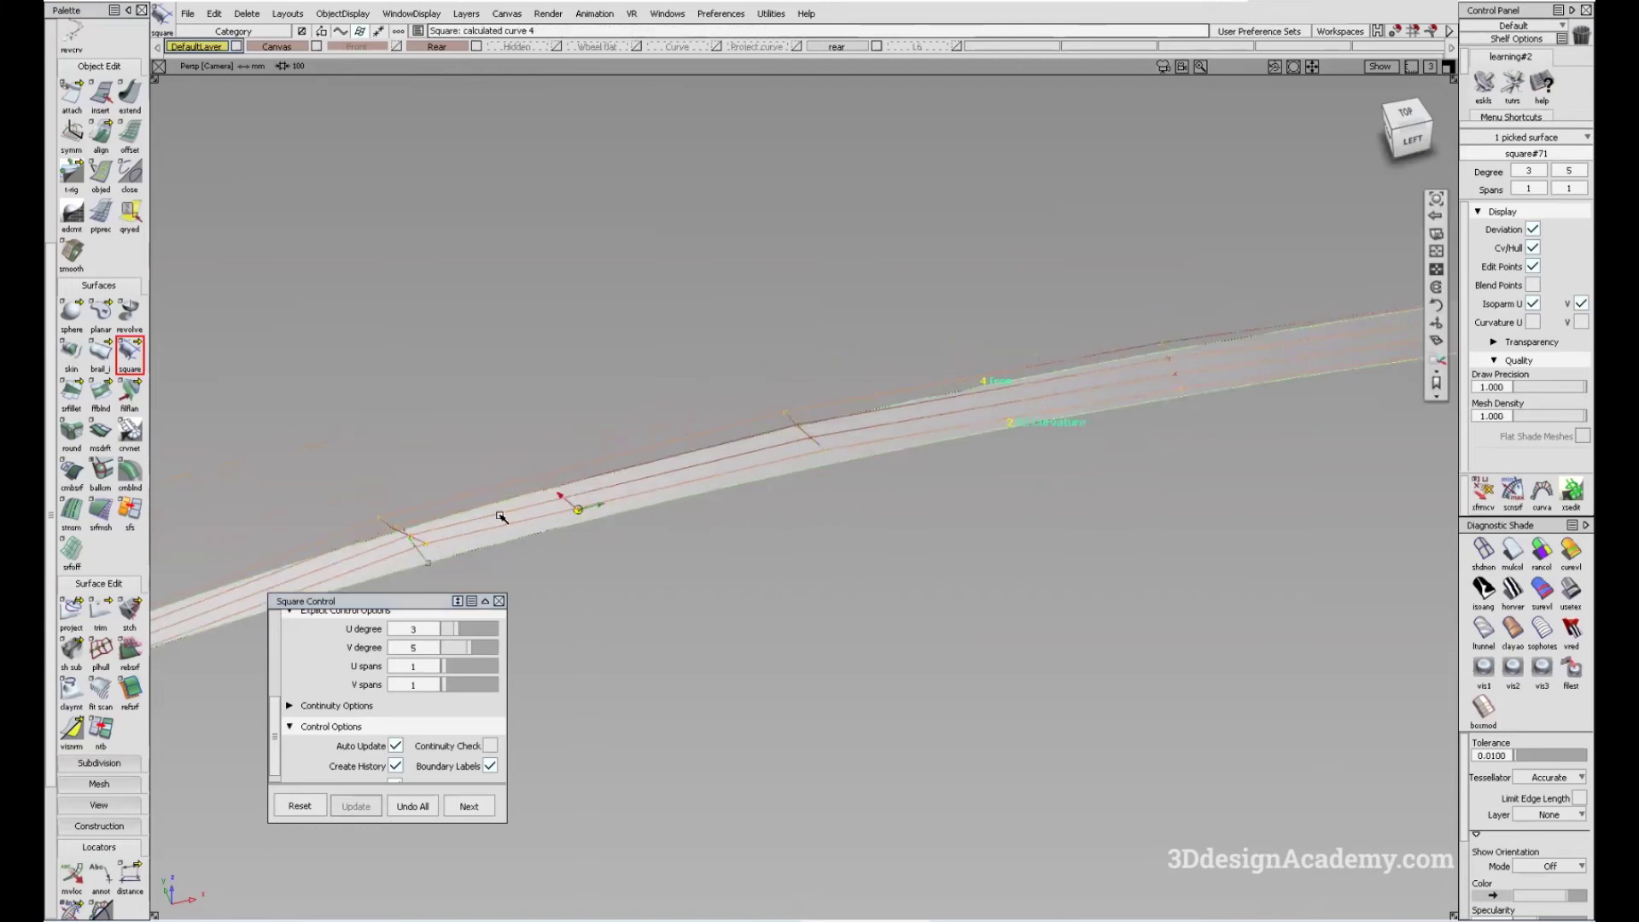
alt+shift+drag(450, 518, 790, 447)
alt+shift+right_drag(790, 447, 789, 519)
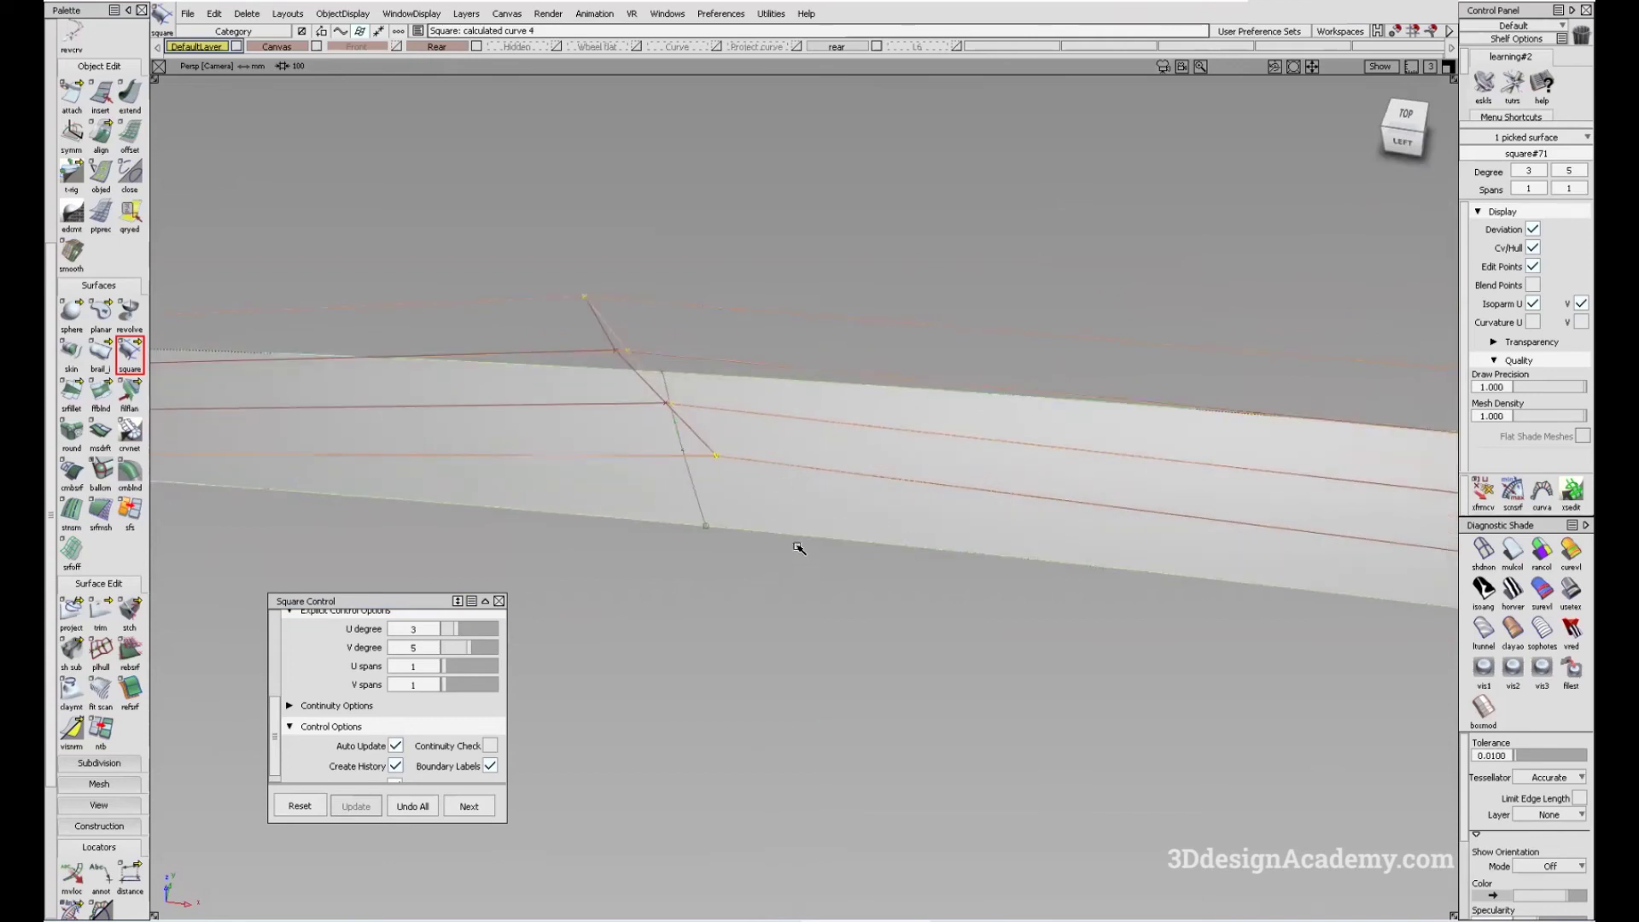
alt+shift+drag(726, 476, 673, 447)
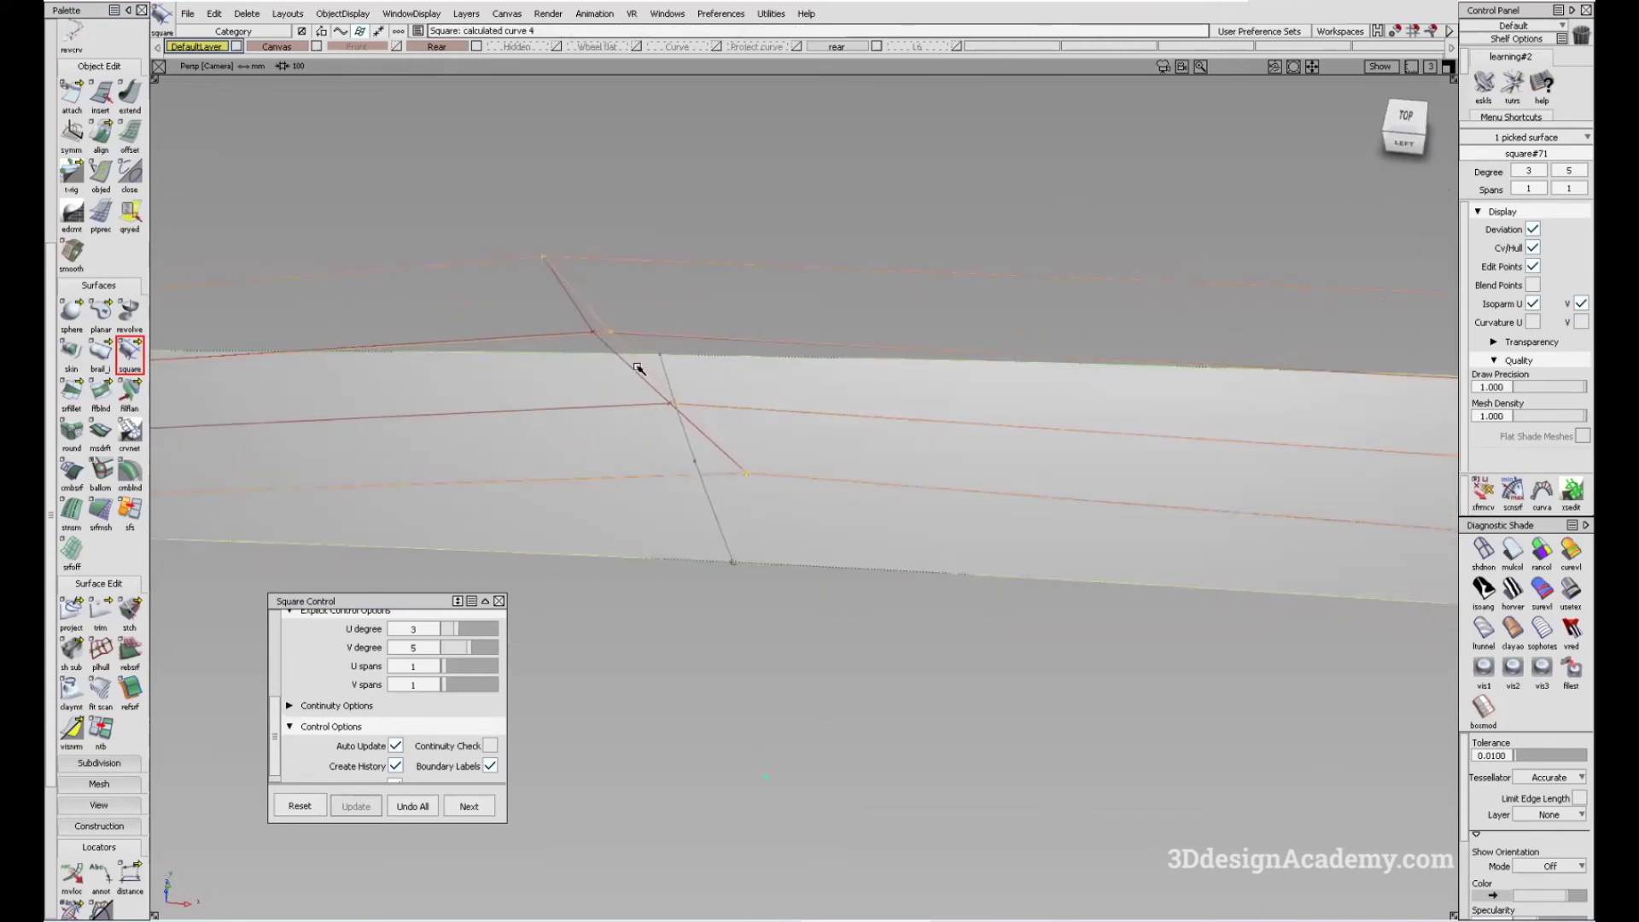
alt+shift+drag(896, 424, 597, 356)
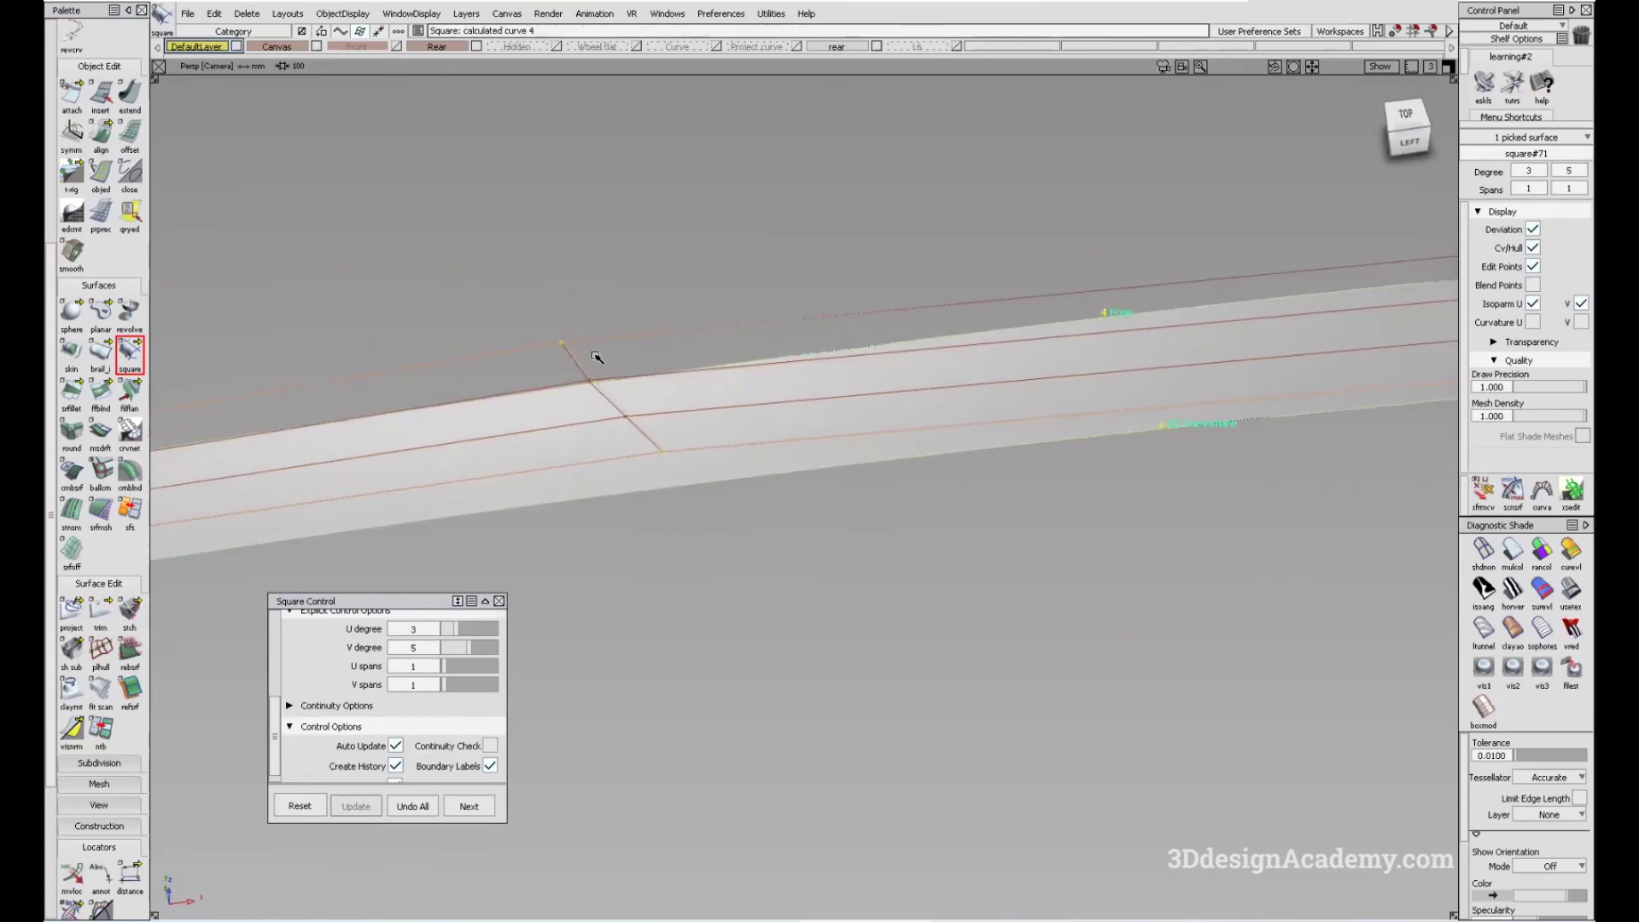
alt+shift+right_drag(596, 355, 732, 370)
alt+shift+drag(732, 370, 921, 390)
scroll(921, 390, up, 5)
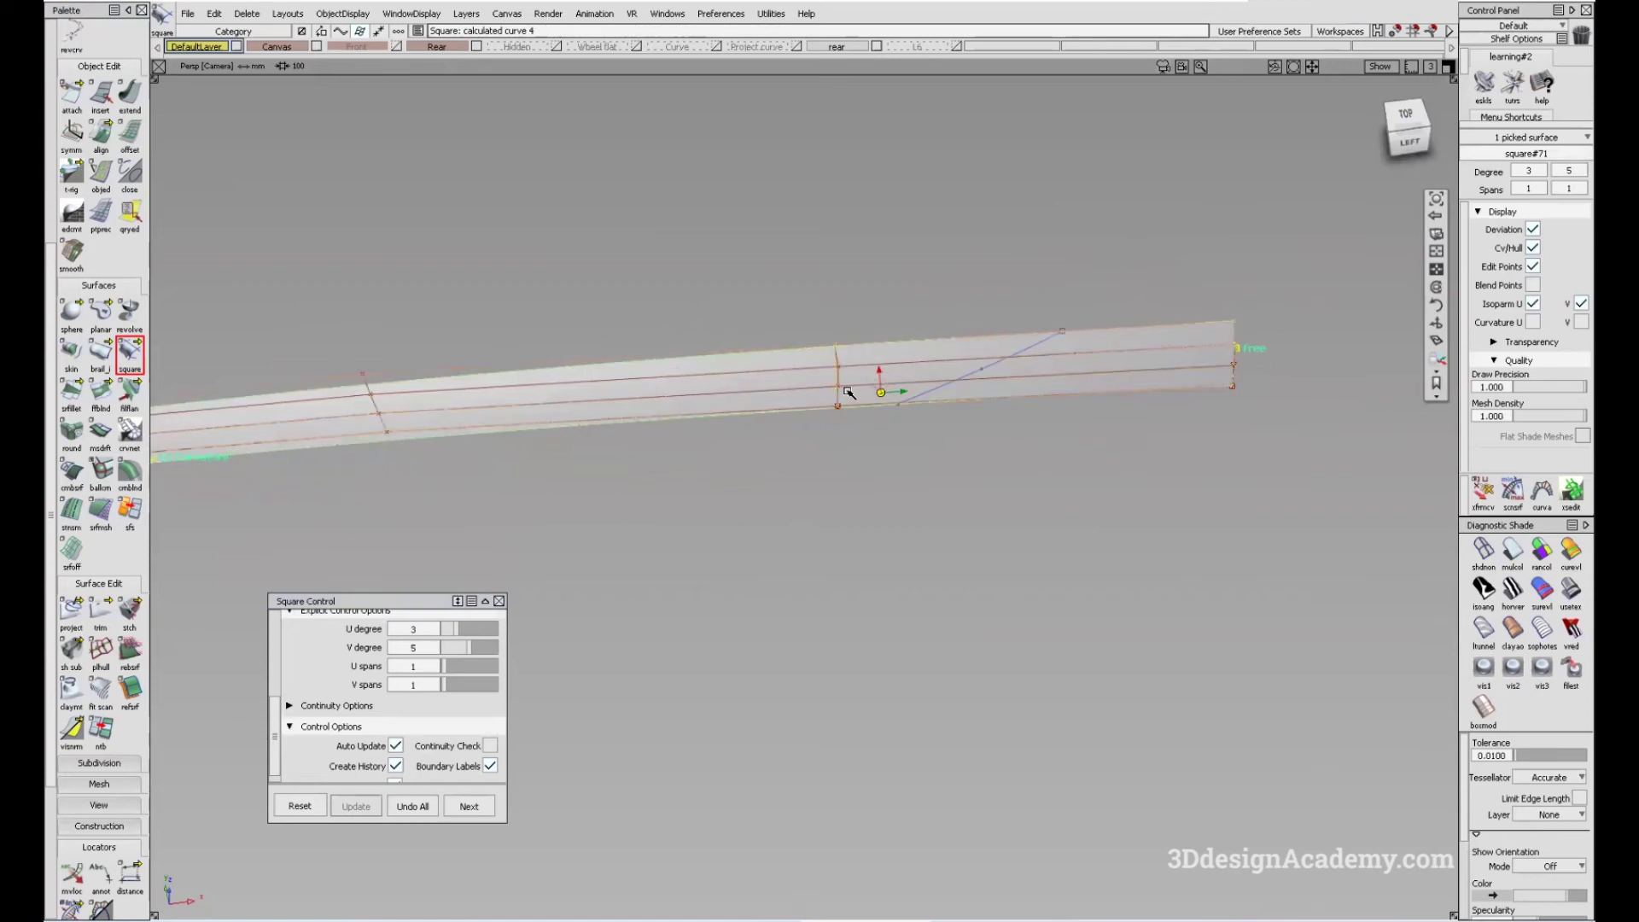
key(Escape)
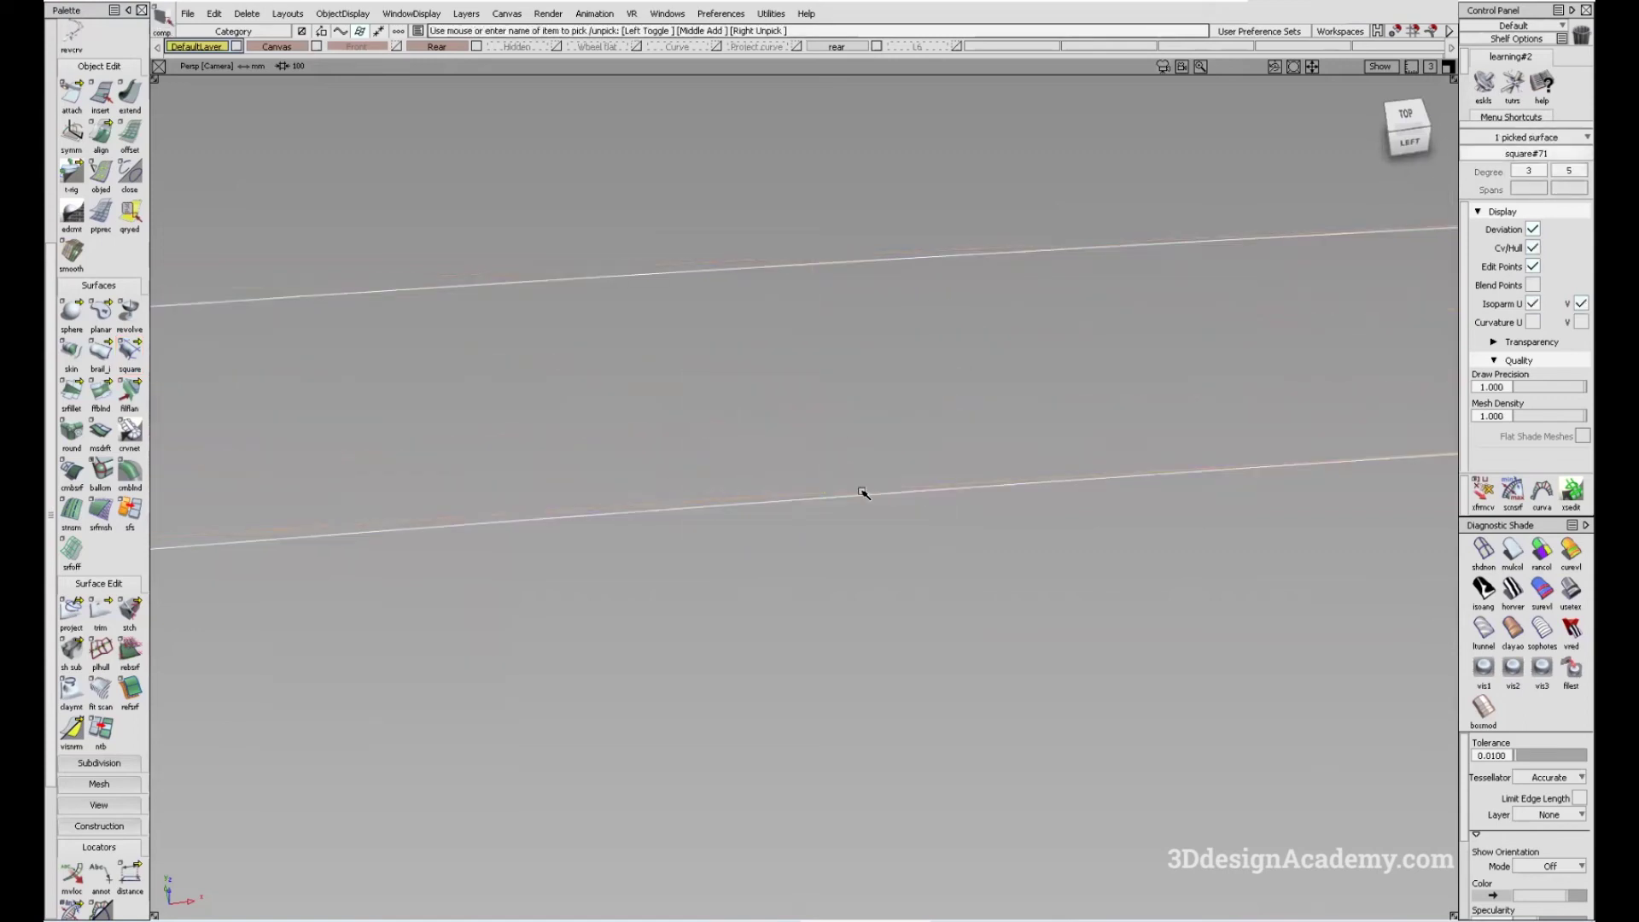
- Show all hidden objects of the car model again around the side window trim
click(342, 14)
click(342, 65)
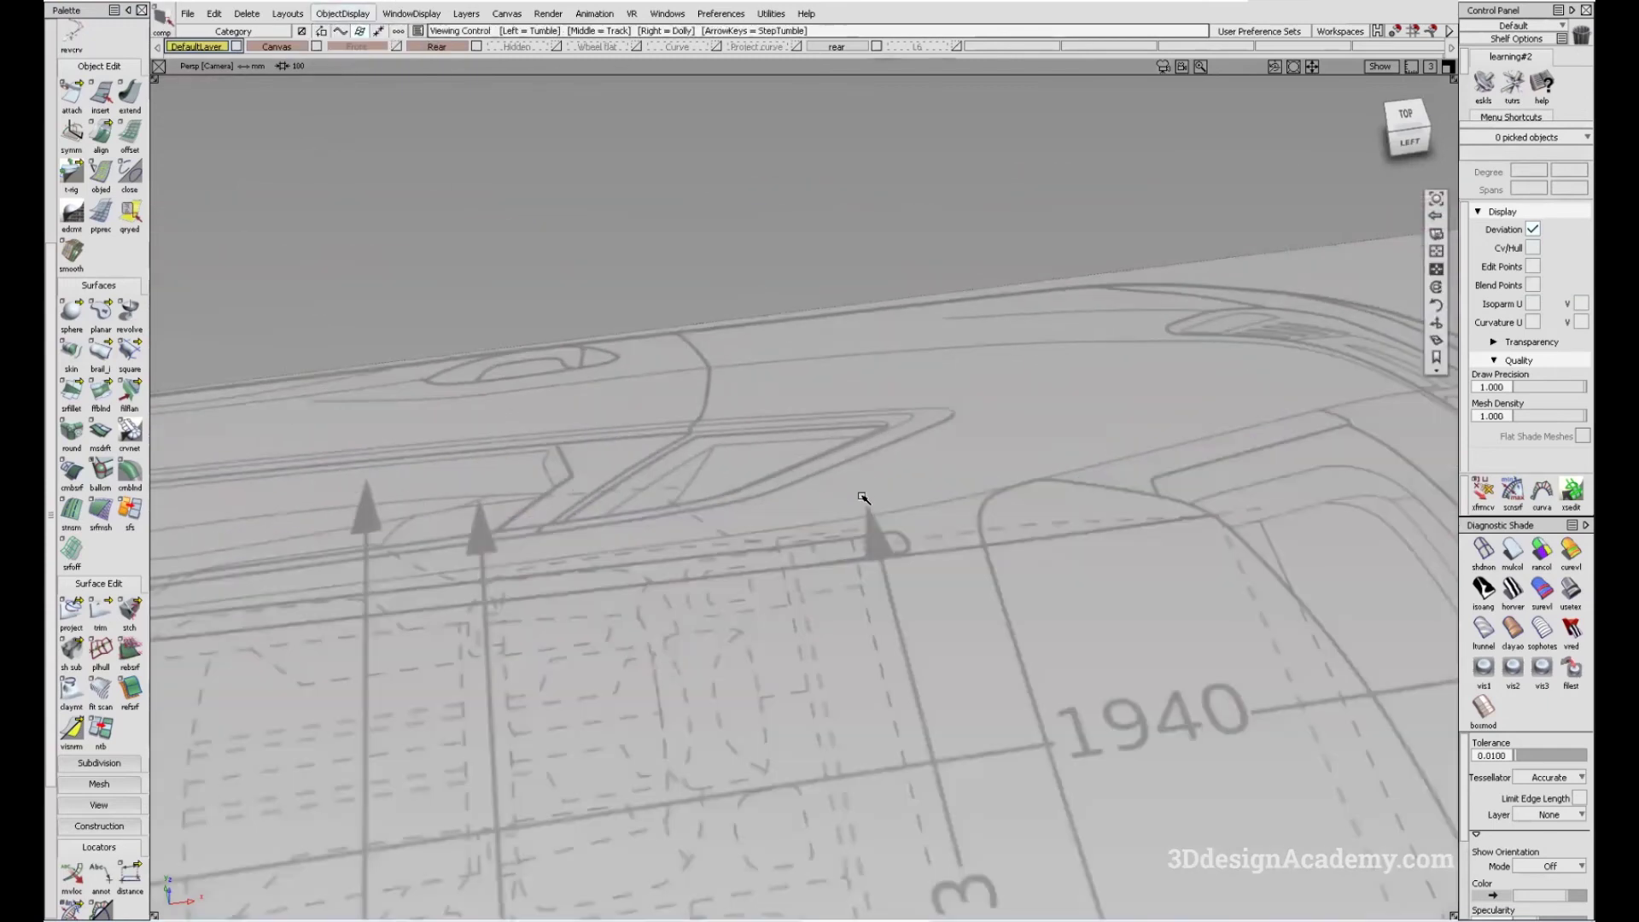
scroll(864, 502, down, 10)
scroll(865, 506, up, 8)
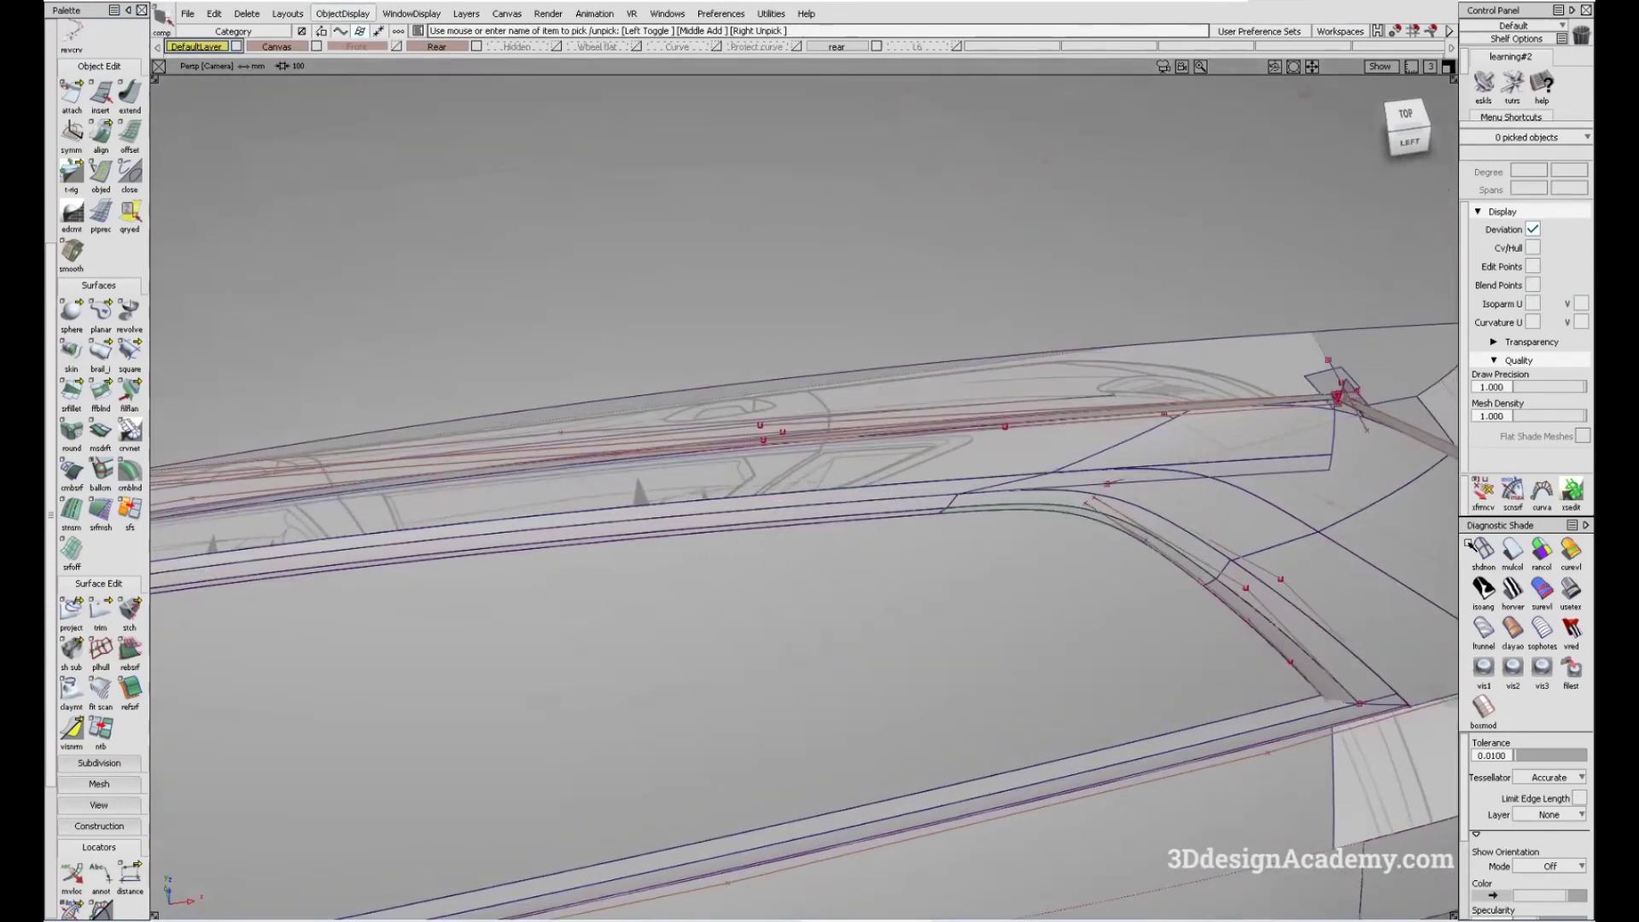
scroll(116, 782, down, 1)
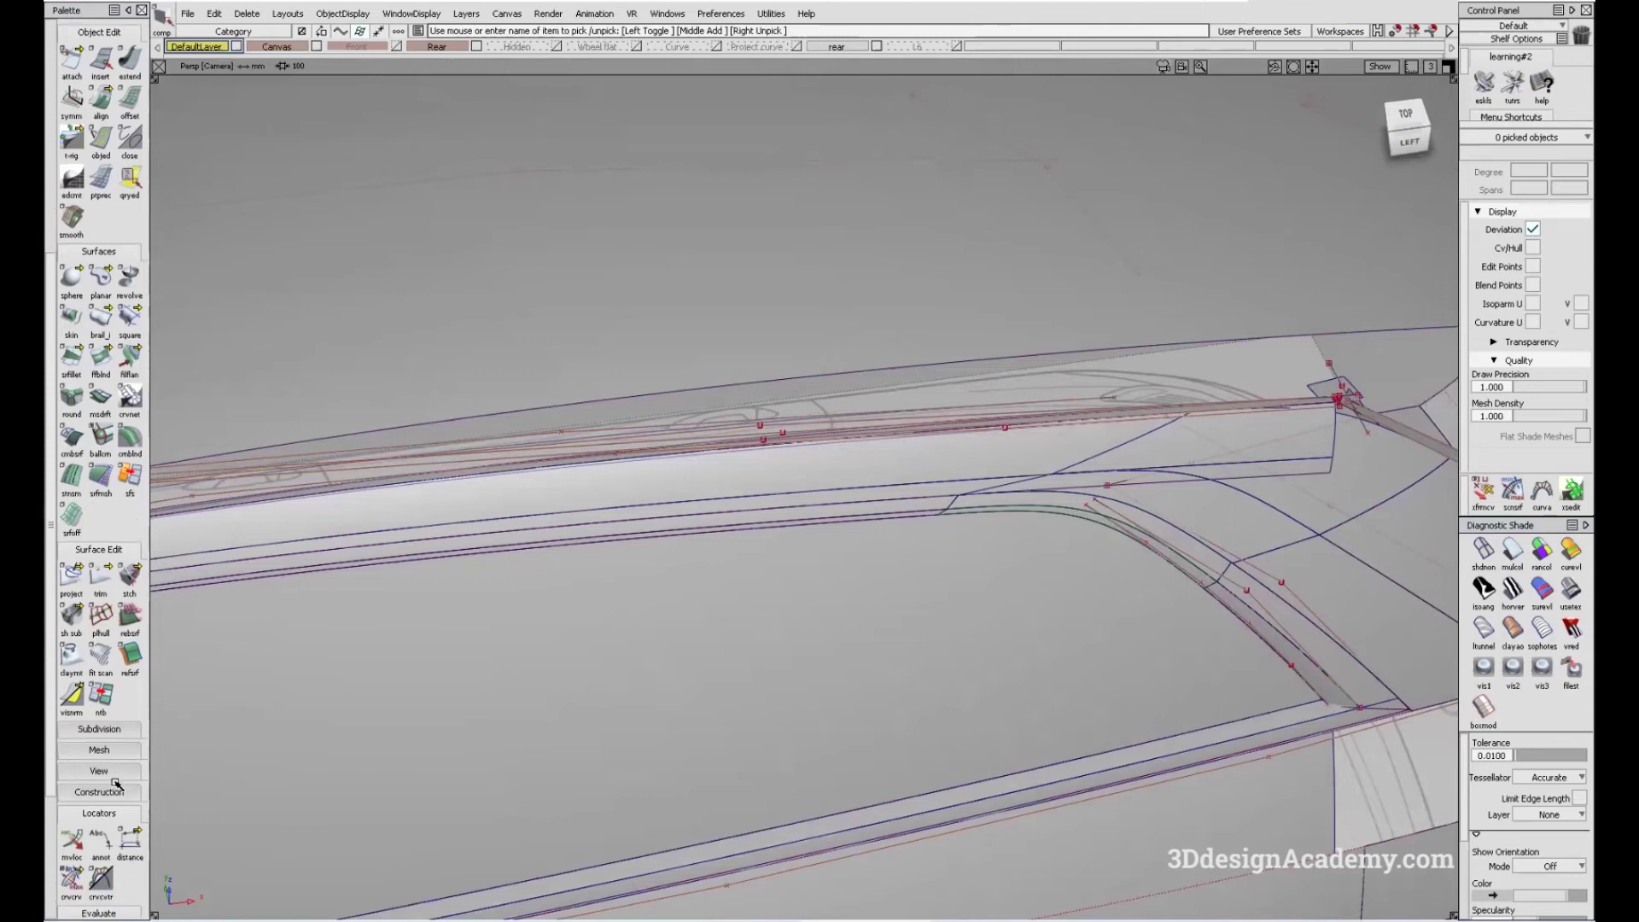
- Check the new strip surface's continuity with its neighbours, and project and trim its rear end along the diagonal edge at the window corner
scroll(116, 783, down, 4)
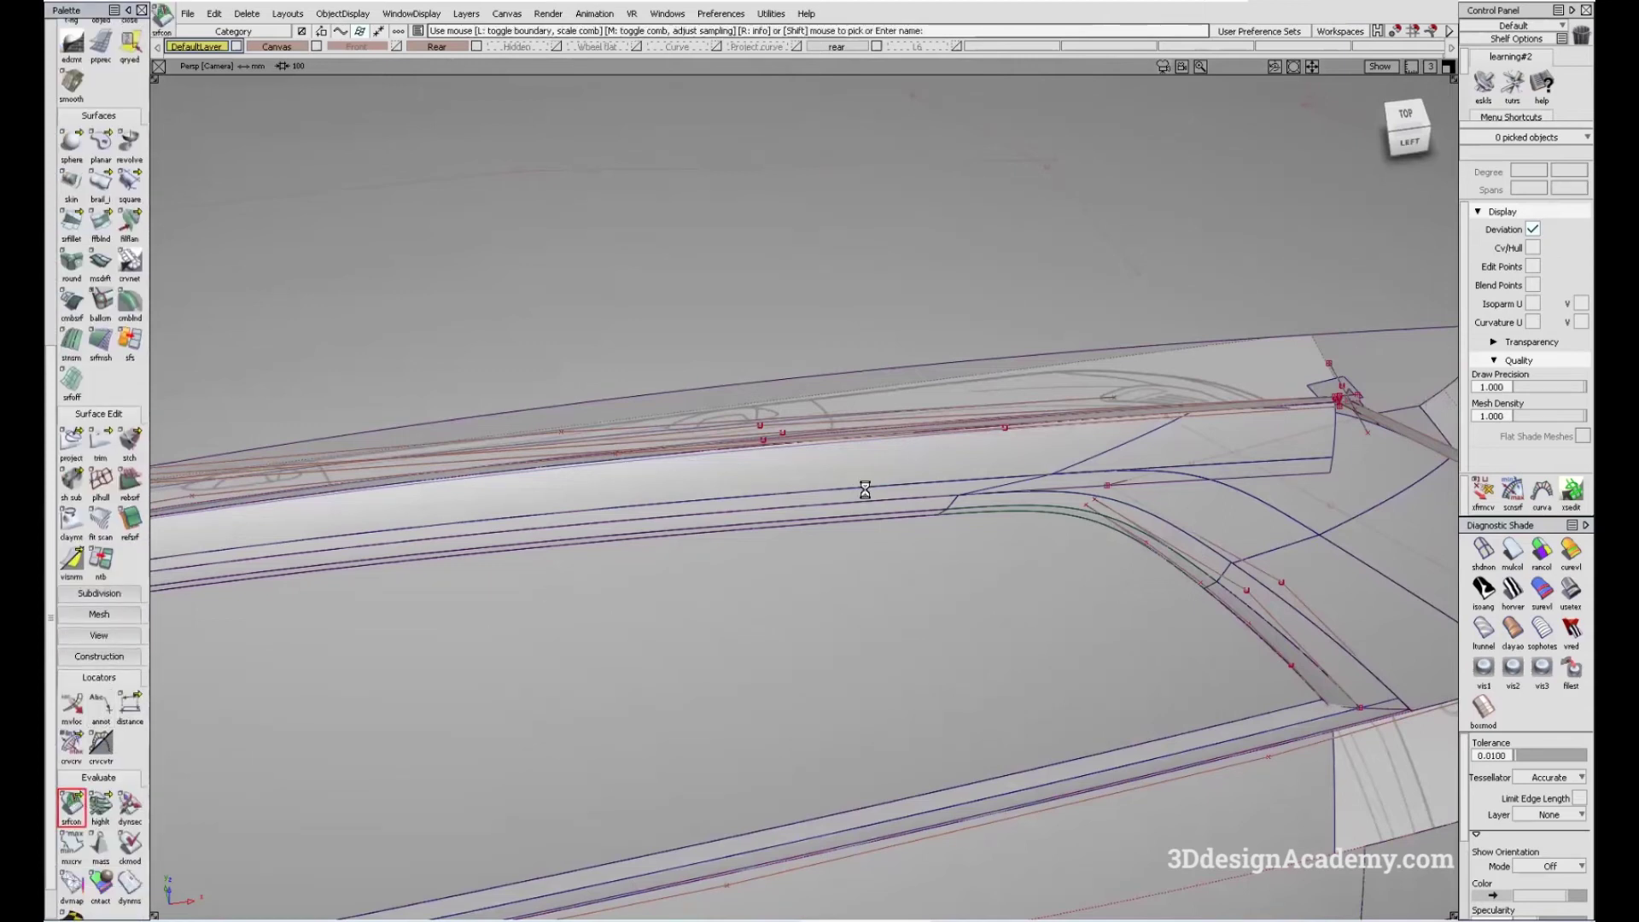
scroll(854, 487, down, 5)
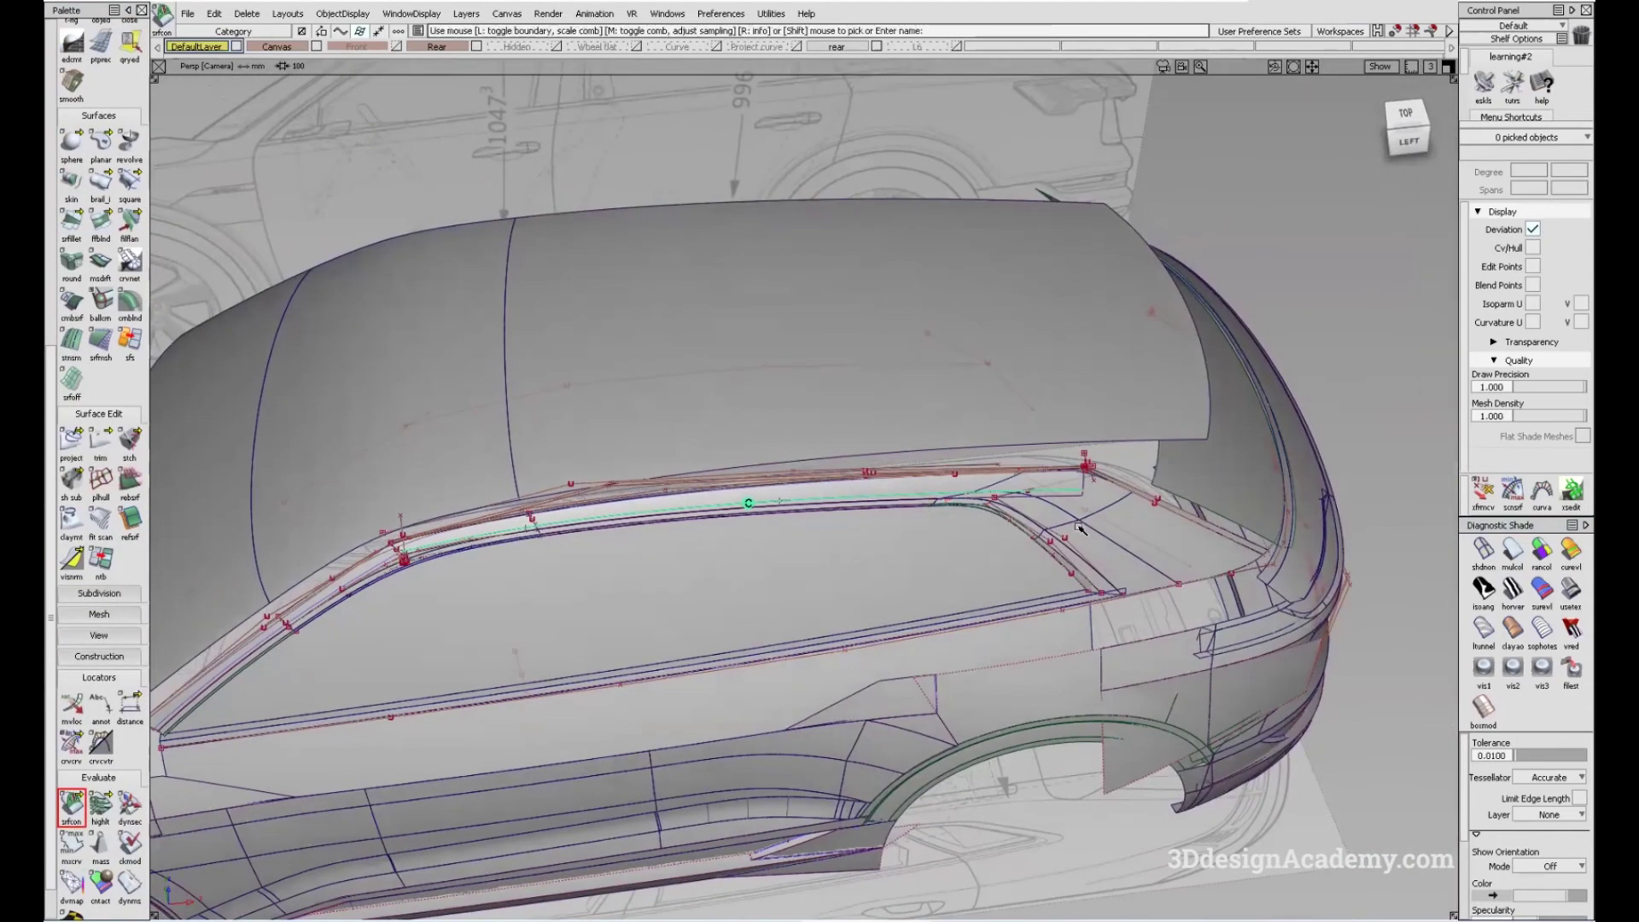
scroll(1000, 487, up, 5)
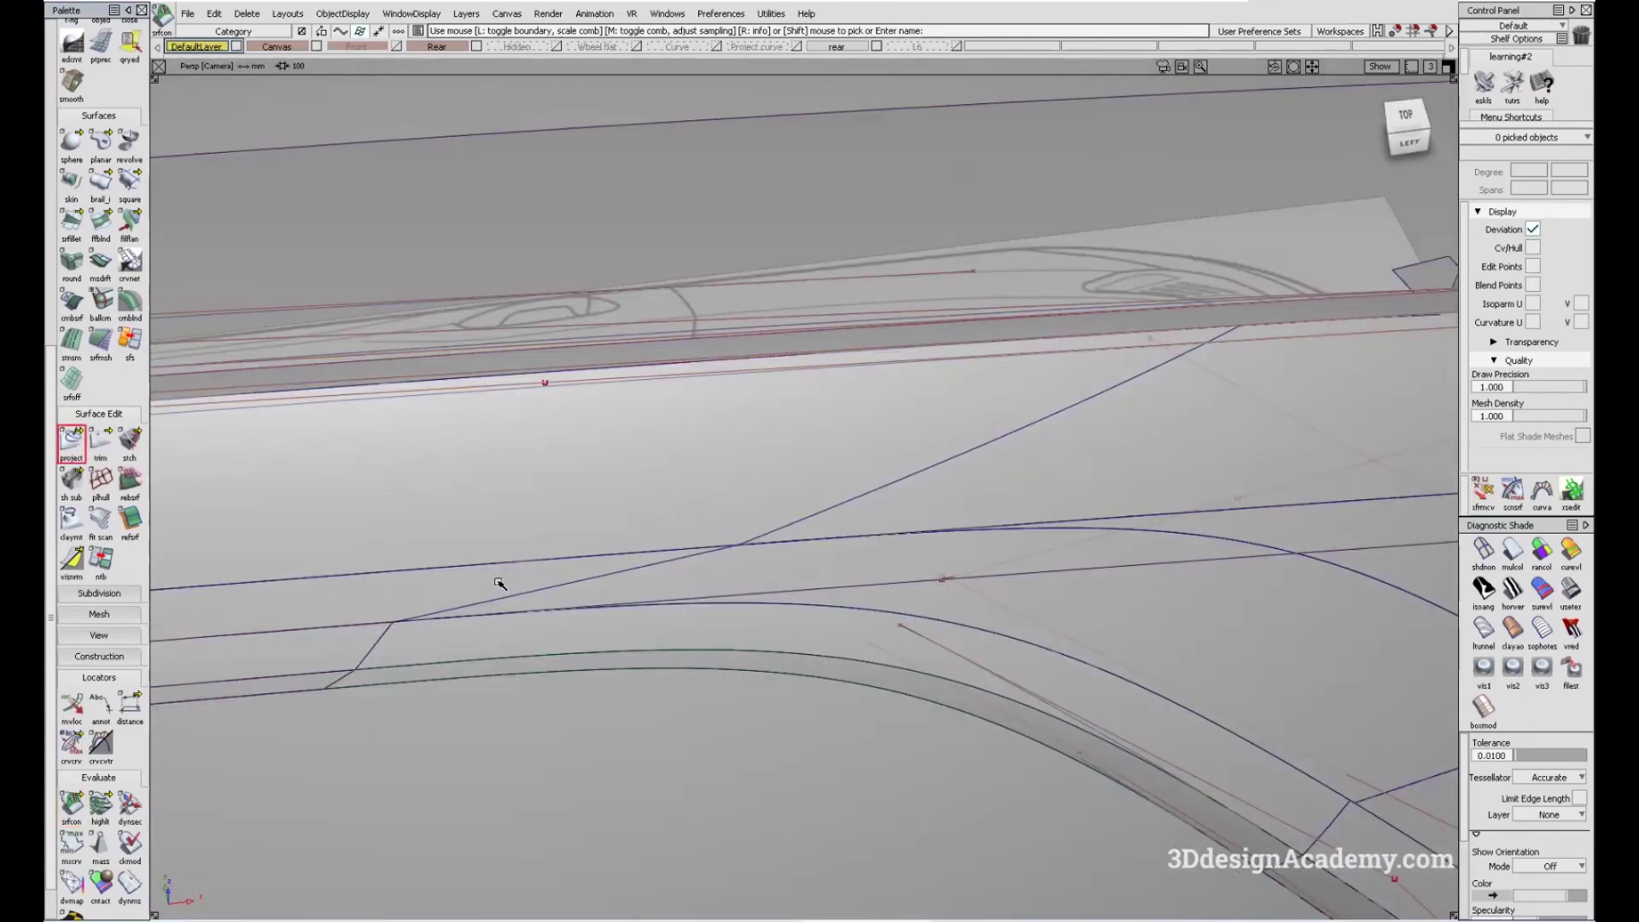
click(518, 635)
click(897, 478)
click(100, 439)
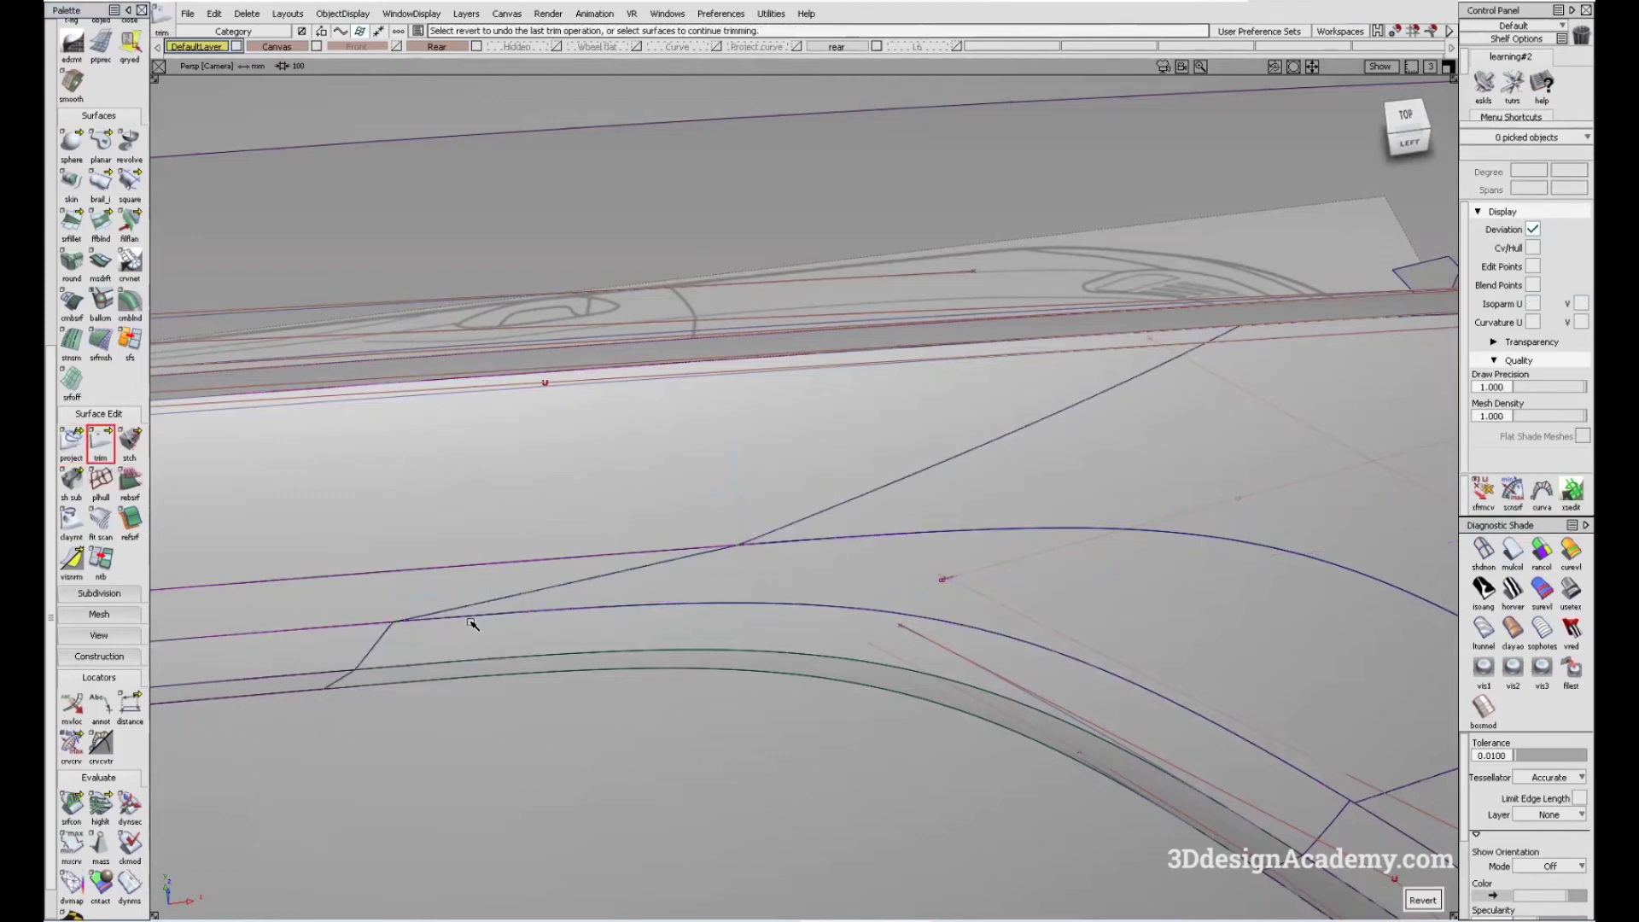
click(833, 512)
click(849, 539)
- Project the cross-section curve behind the front bend onto the wide strip's surfaces as curves on surface, along the surface normal
alt+shift+drag(674, 562, 649, 530)
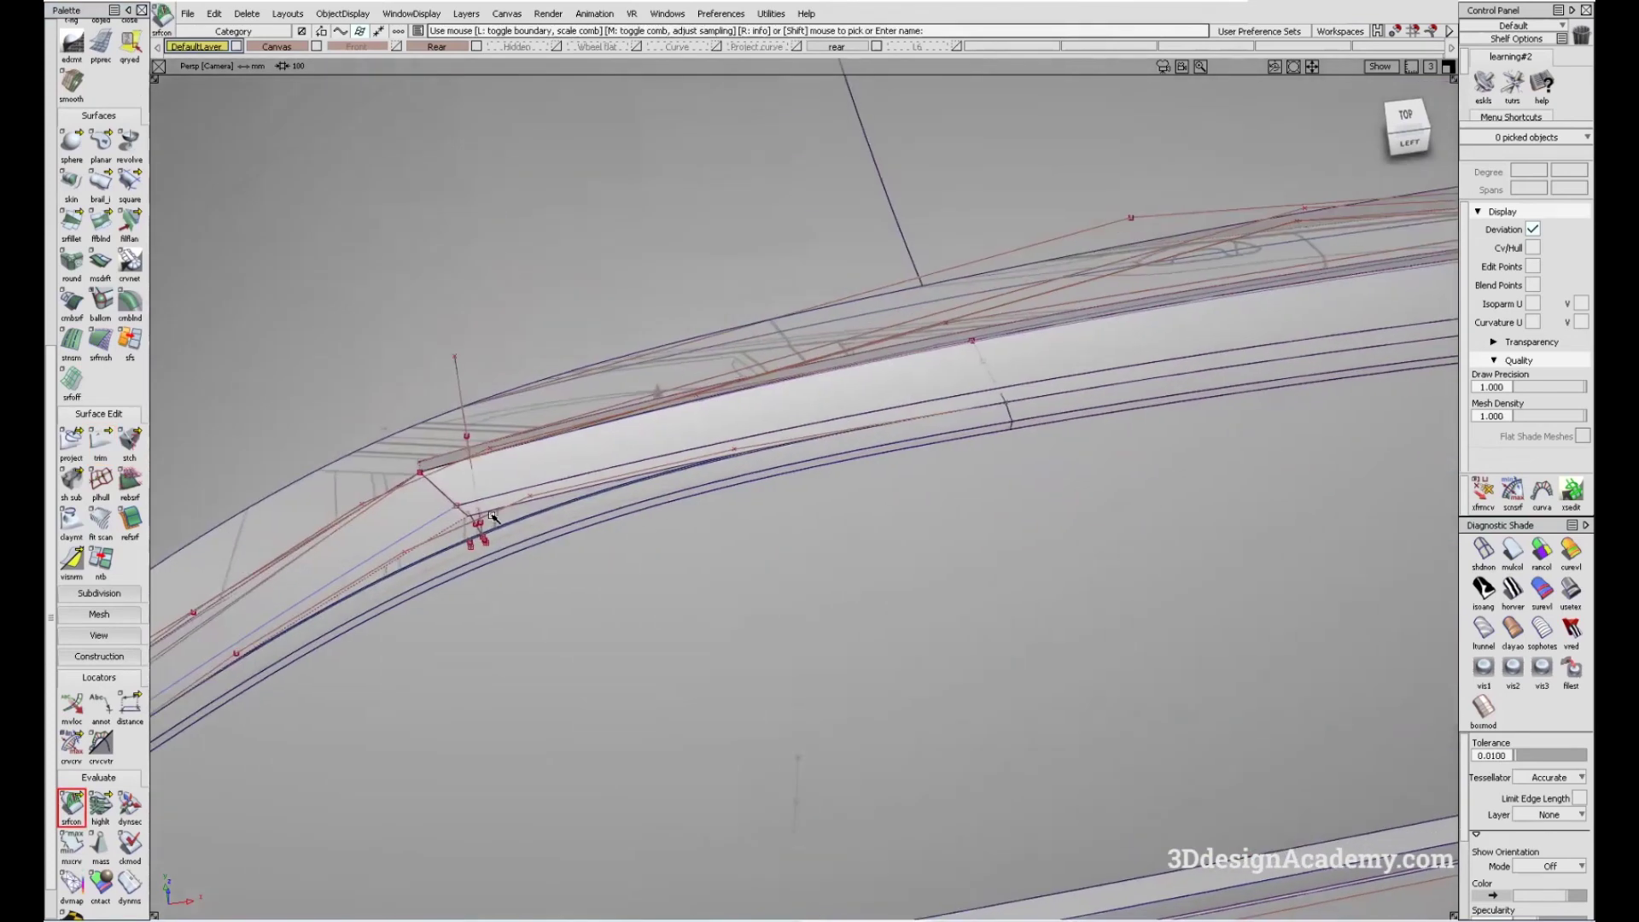
alt+shift+right_drag(1046, 366, 1058, 484)
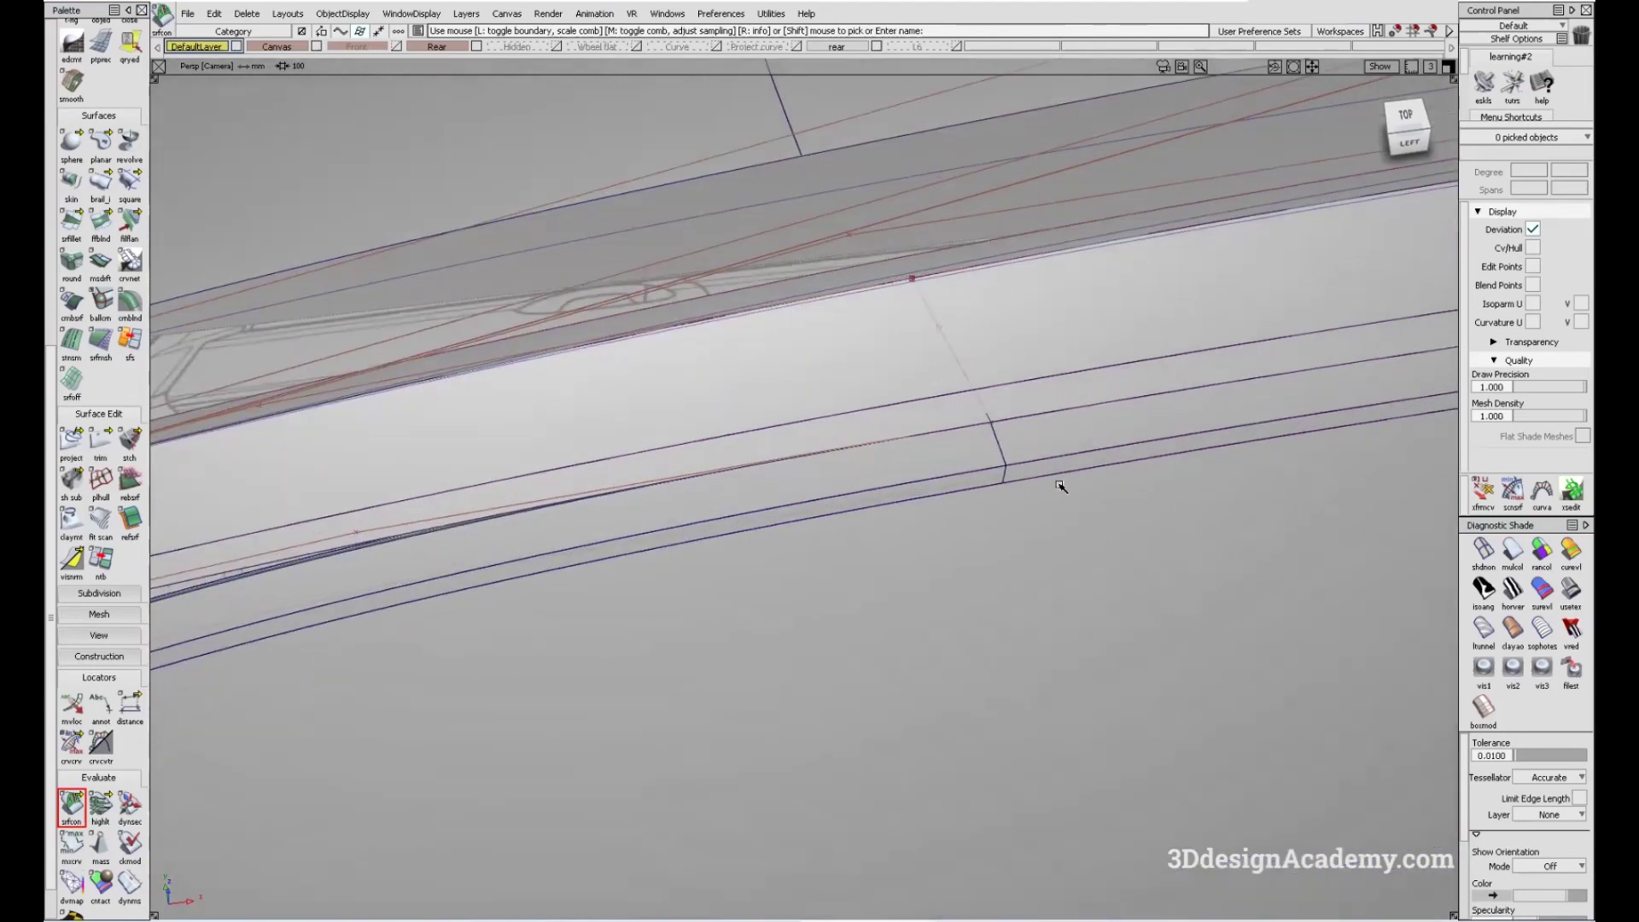
click(1409, 145)
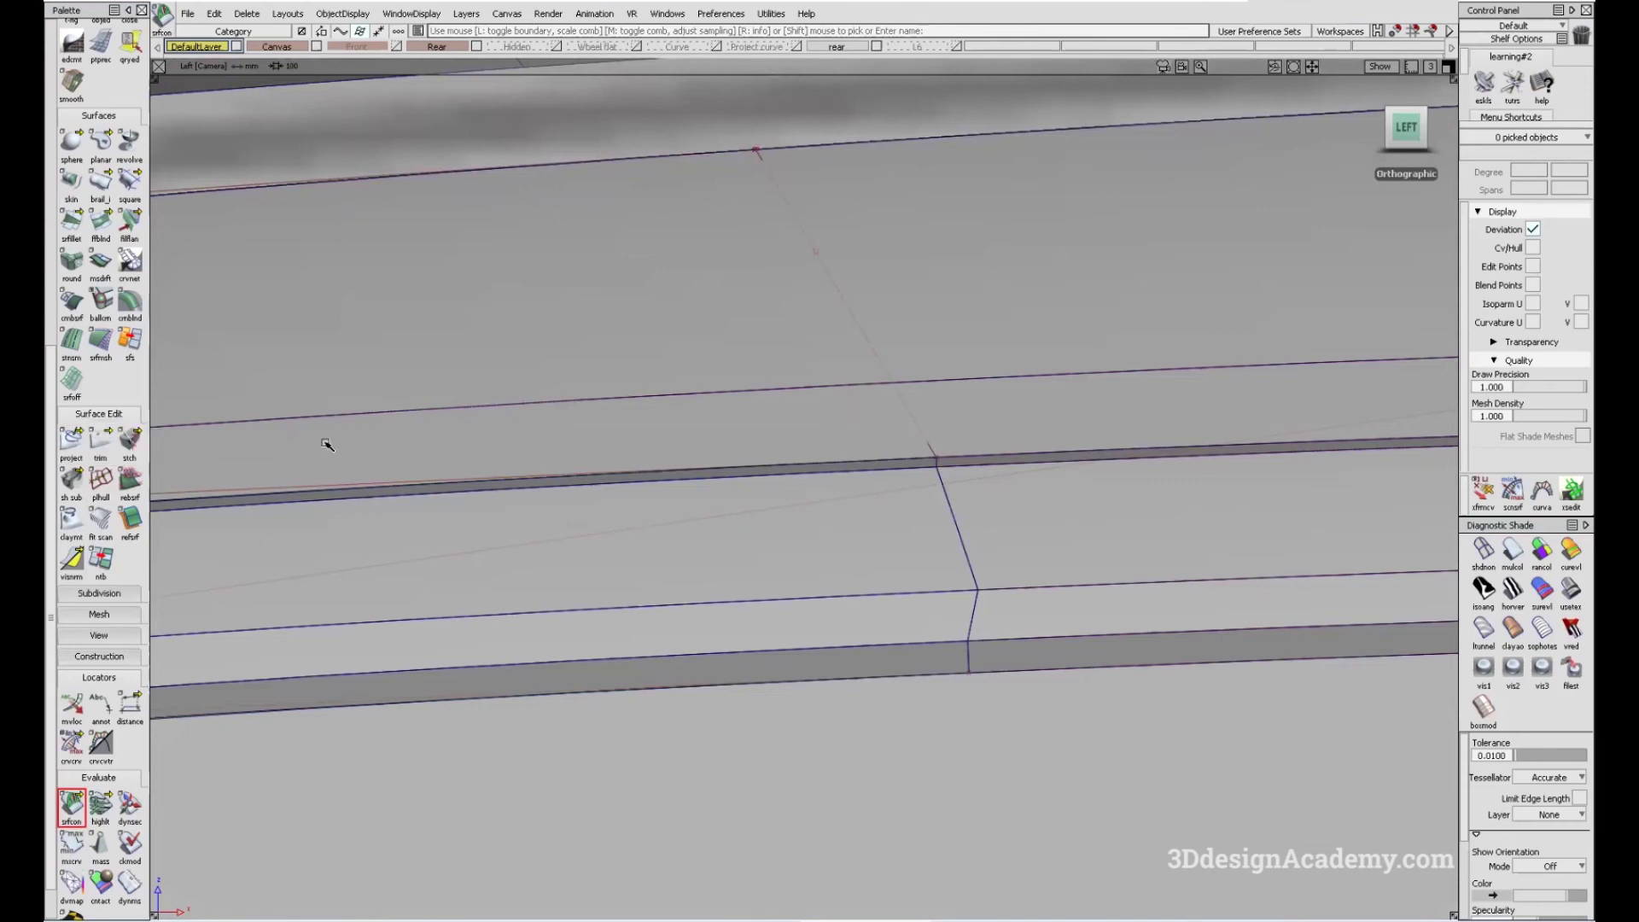
click(69, 440)
click(966, 384)
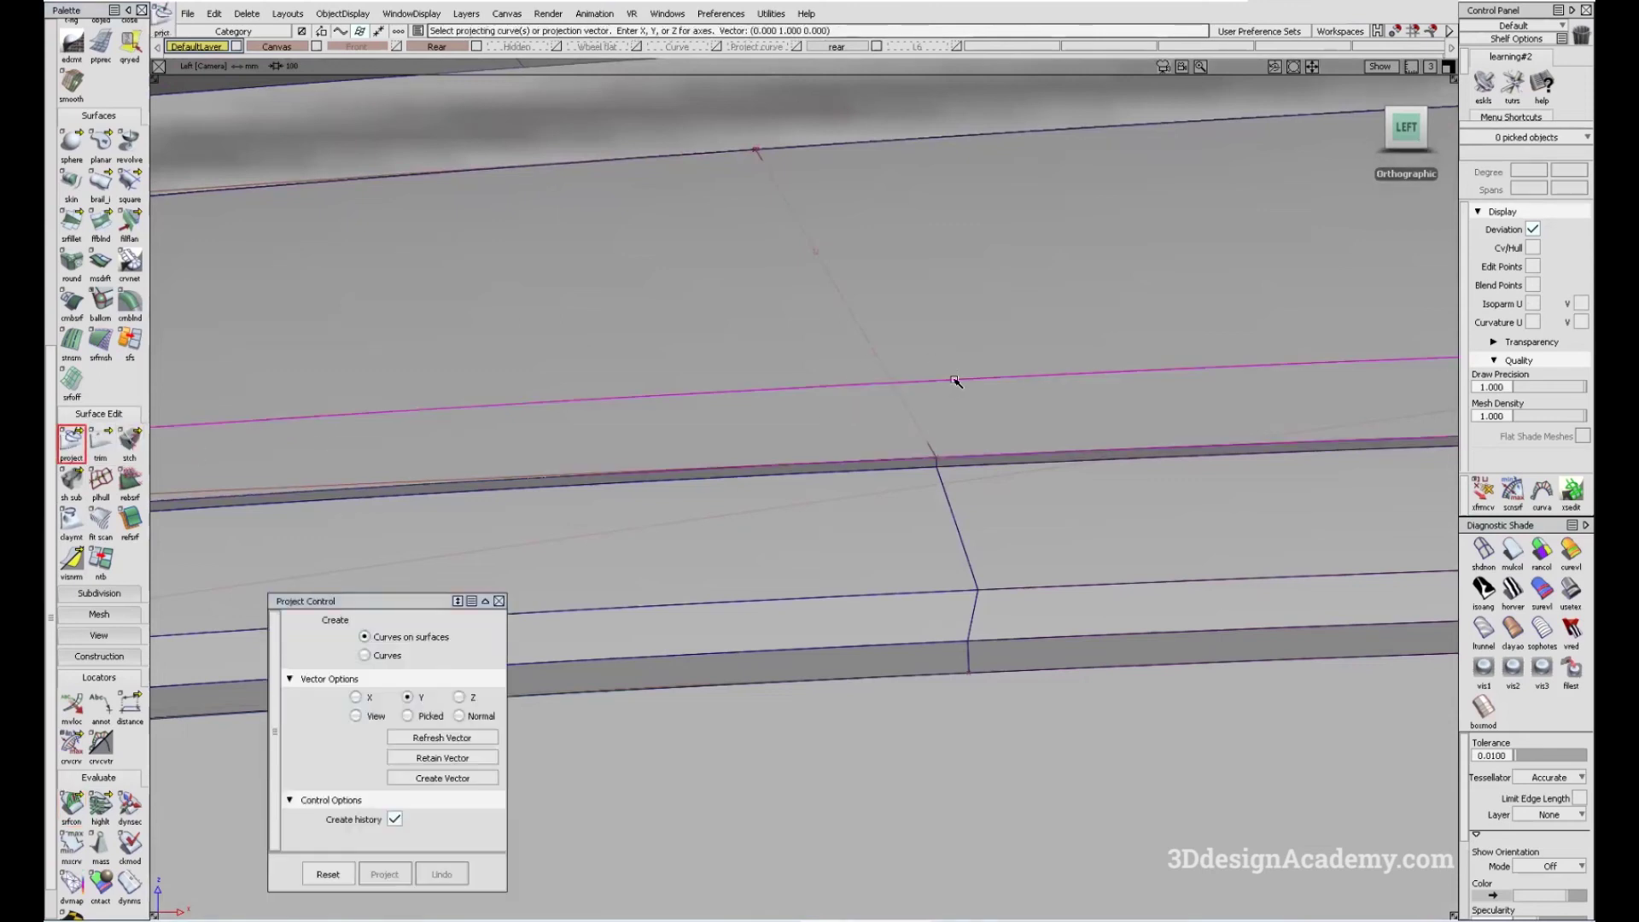
alt+shift+drag(955, 380, 887, 331)
click(888, 333)
click(459, 716)
- Examine the projected curve's crossing and measure the deviation between the two coincident long edges of the wide strip in unshaded view
scroll(1015, 375, up, 5)
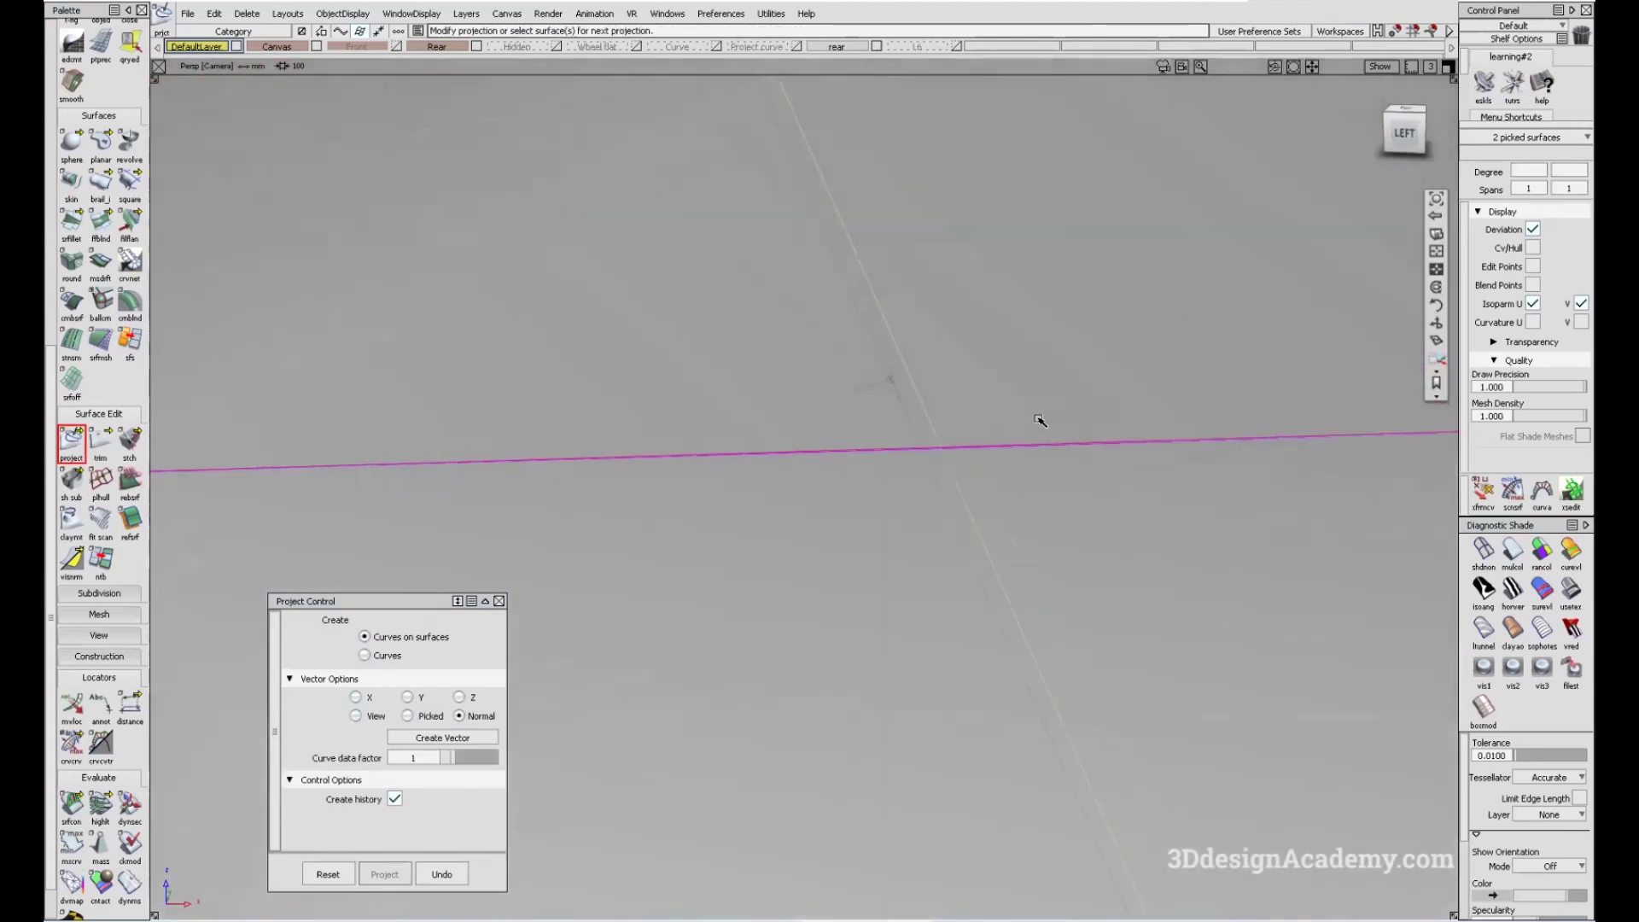
alt+shift+drag(988, 436, 1269, 585)
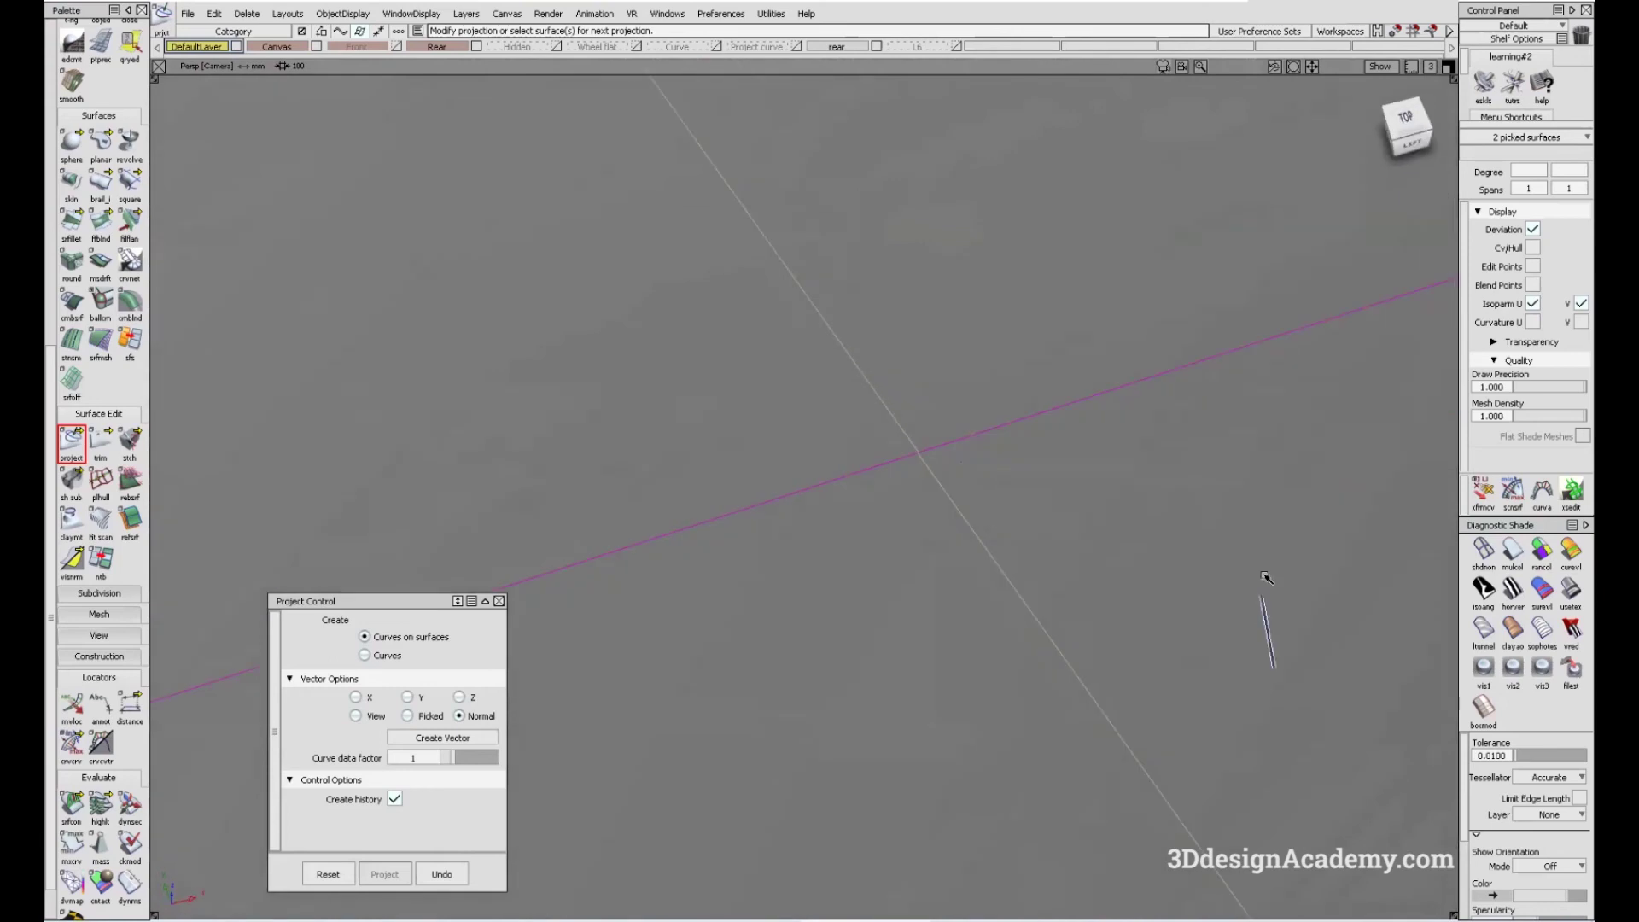
click(1483, 551)
alt+shift+drag(958, 453, 867, 549)
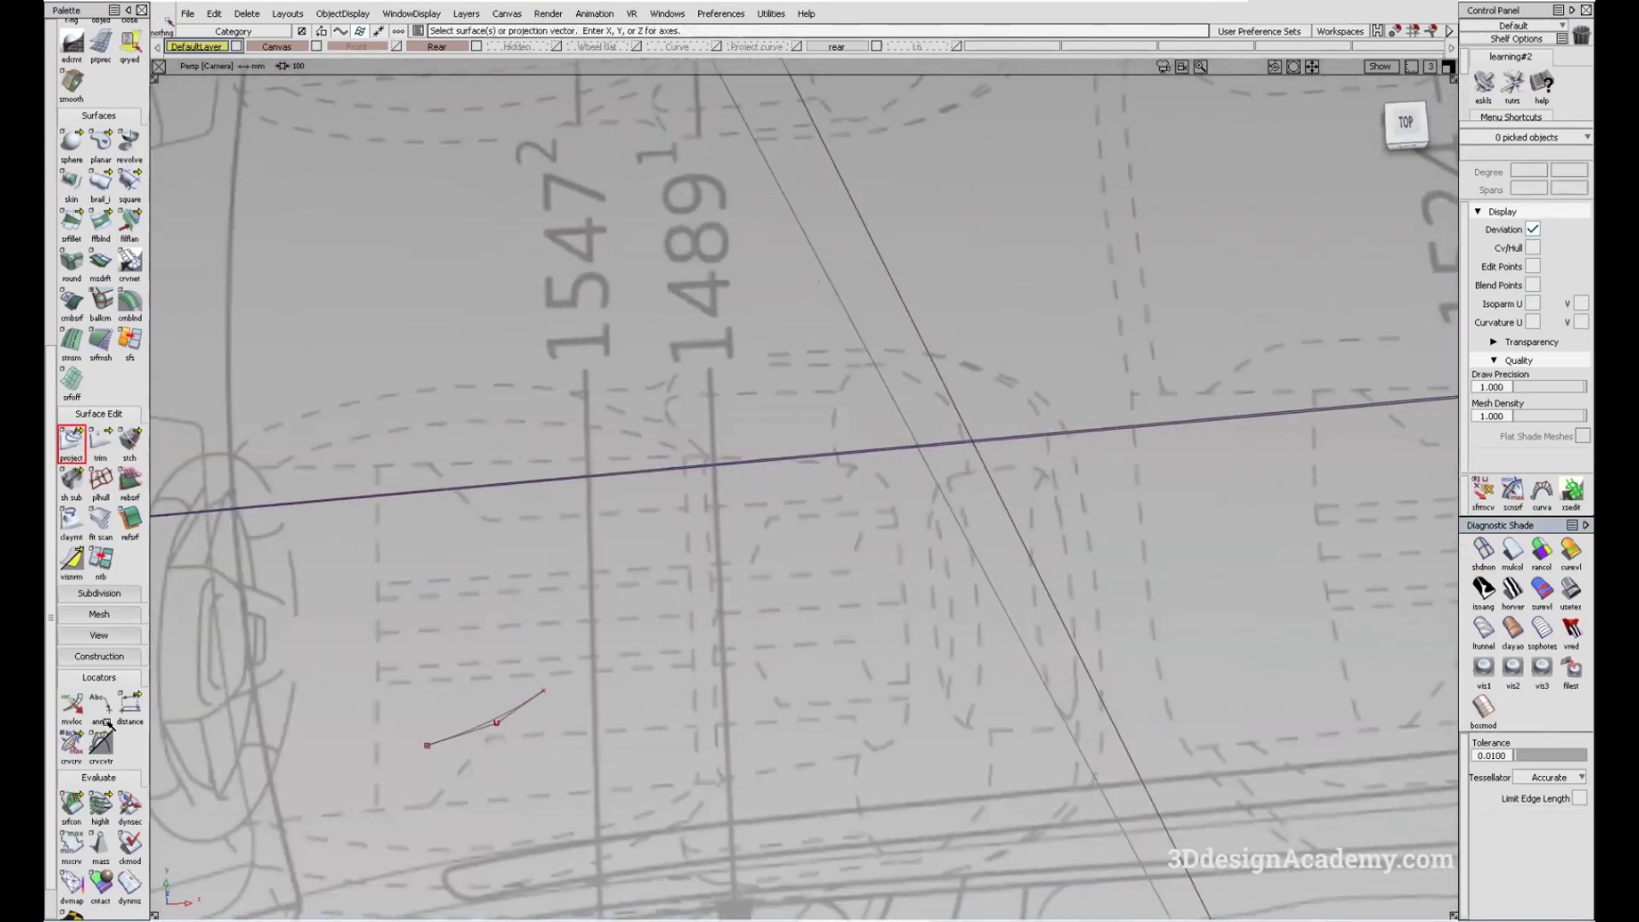
click(76, 747)
click(816, 457)
click(822, 457)
click(834, 475)
alt+shift+drag(834, 476, 641, 451)
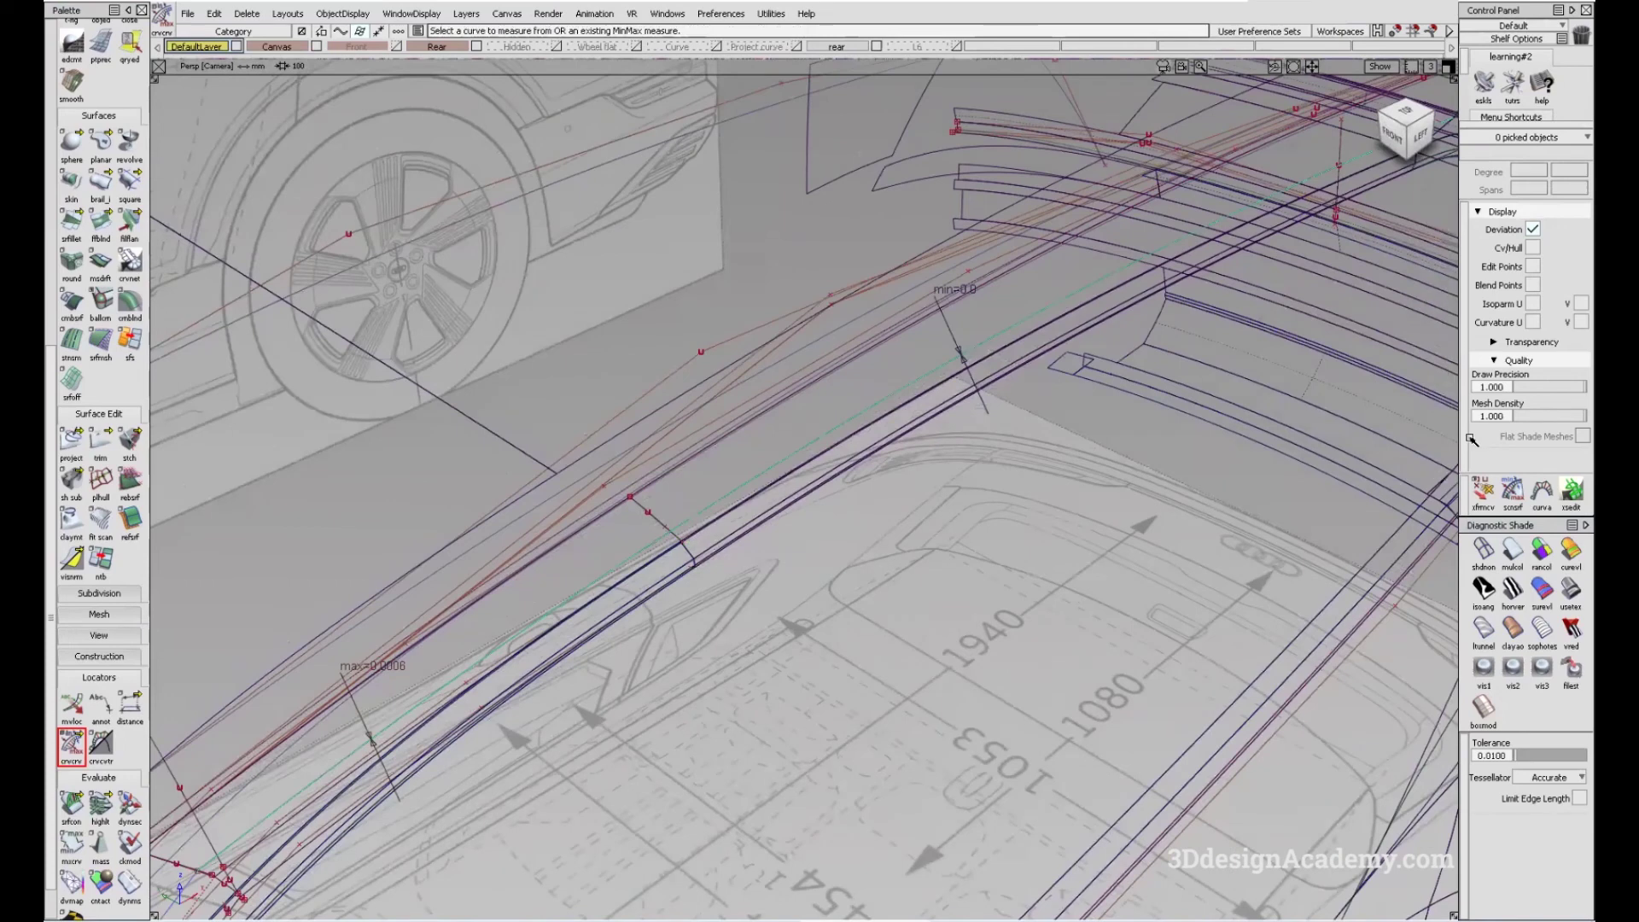
alt+shift+drag(854, 478, 691, 503)
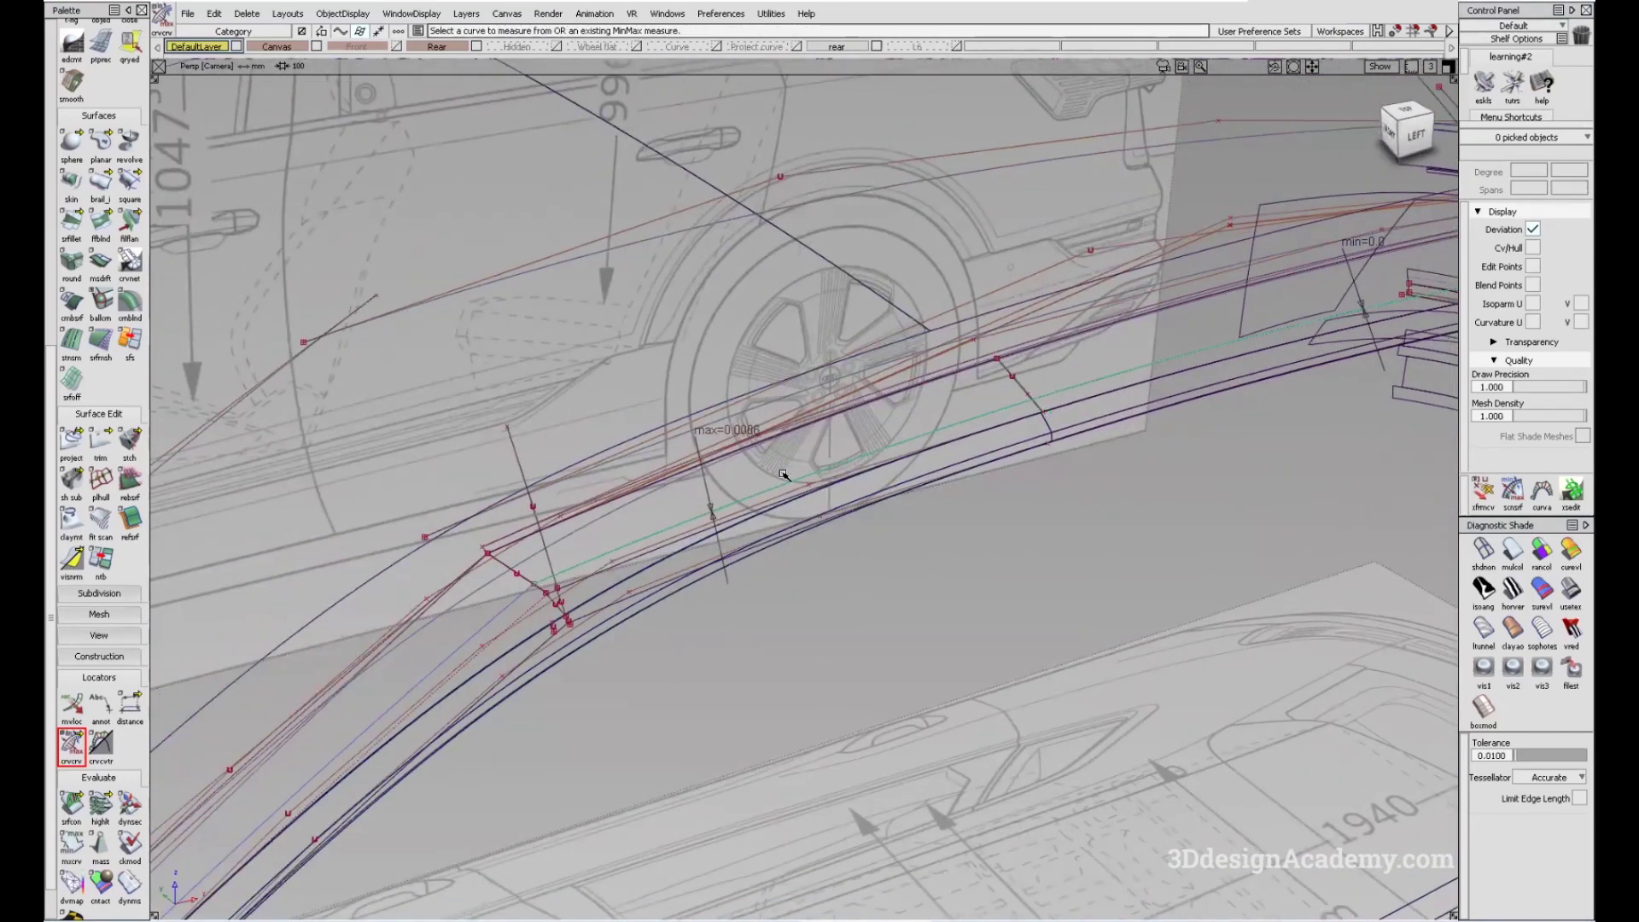
alt+shift+drag(783, 475, 769, 443)
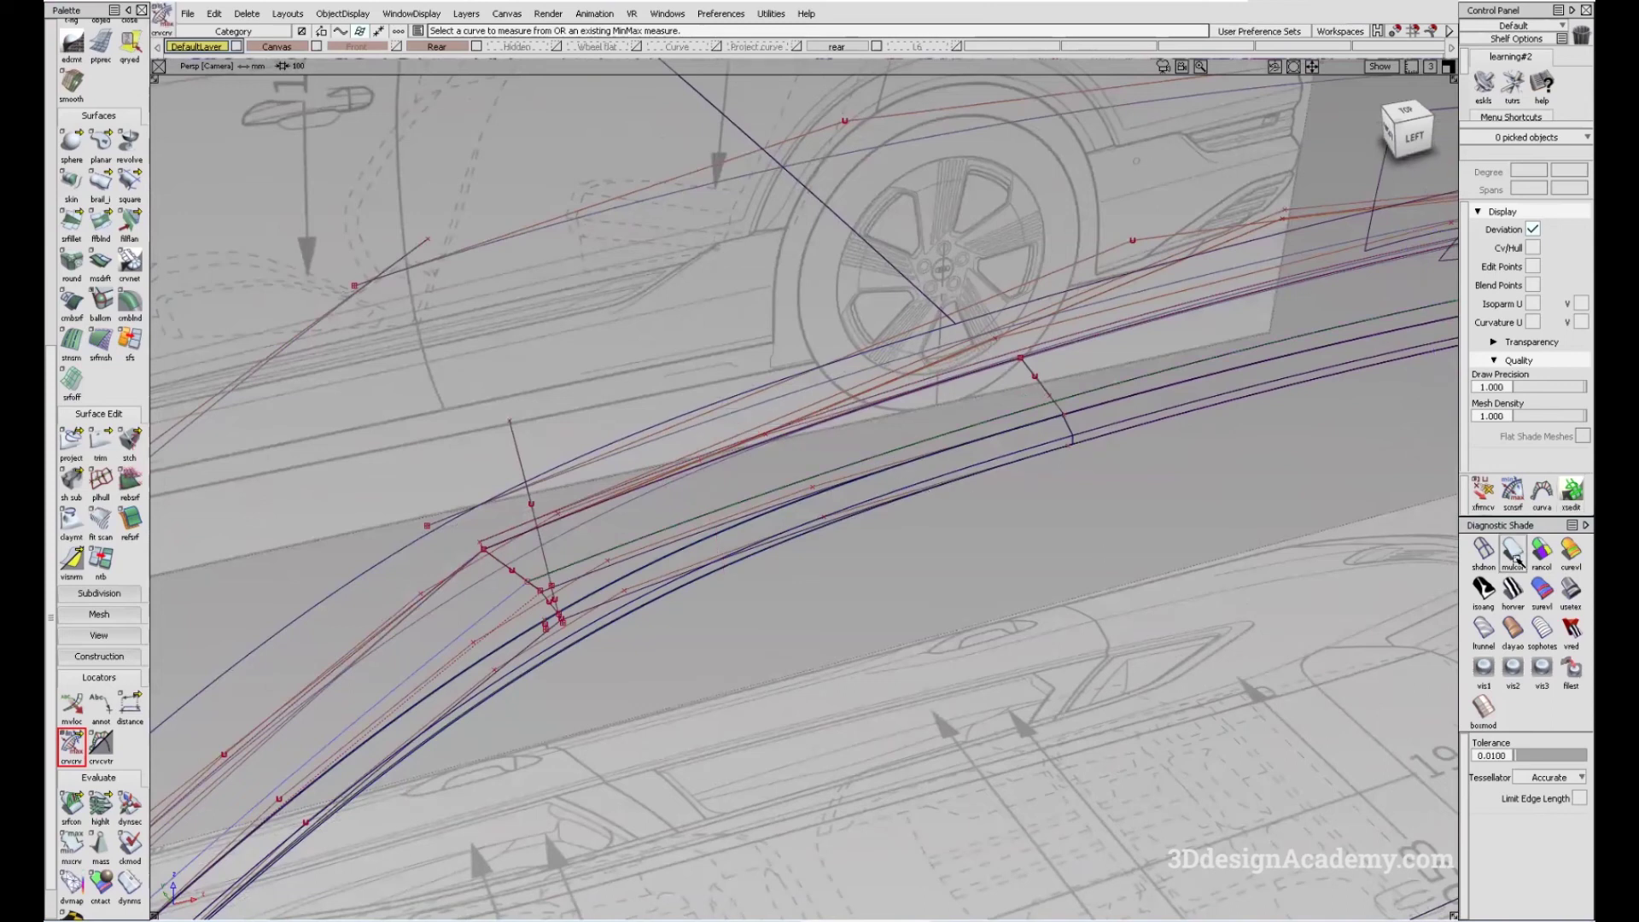
click(1514, 557)
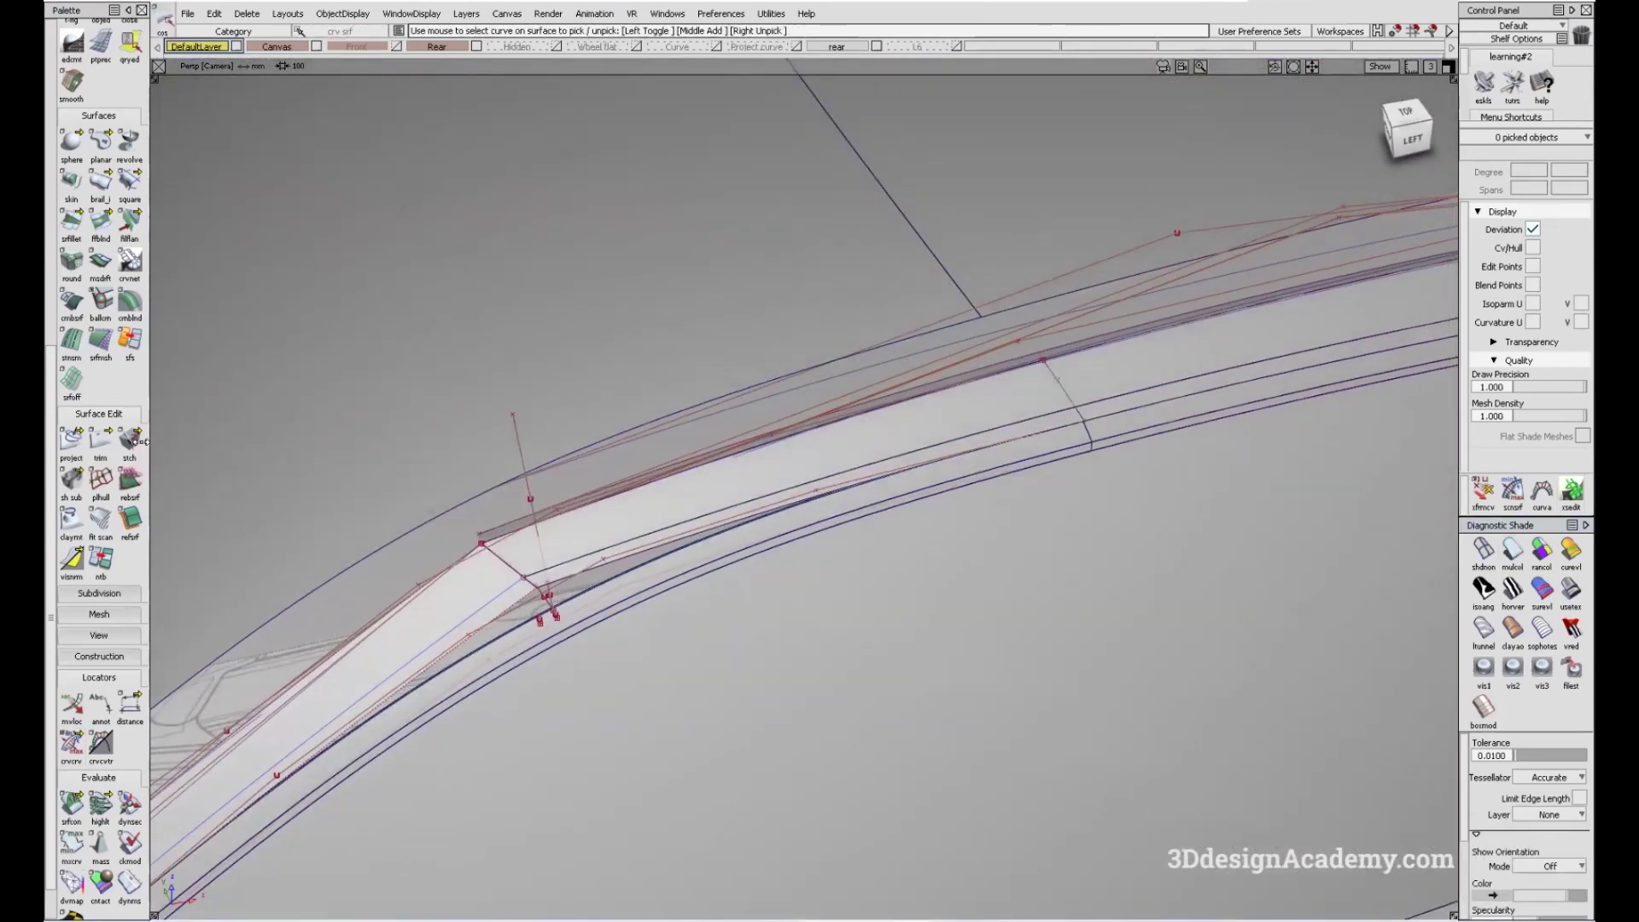
- Divide the wide strip at the cross-section curve ahead of the front bend and delete the piece running up to the bend
alt+shift+drag(1098, 413, 727, 546)
alt+shift+drag(530, 597, 465, 663)
click(398, 696)
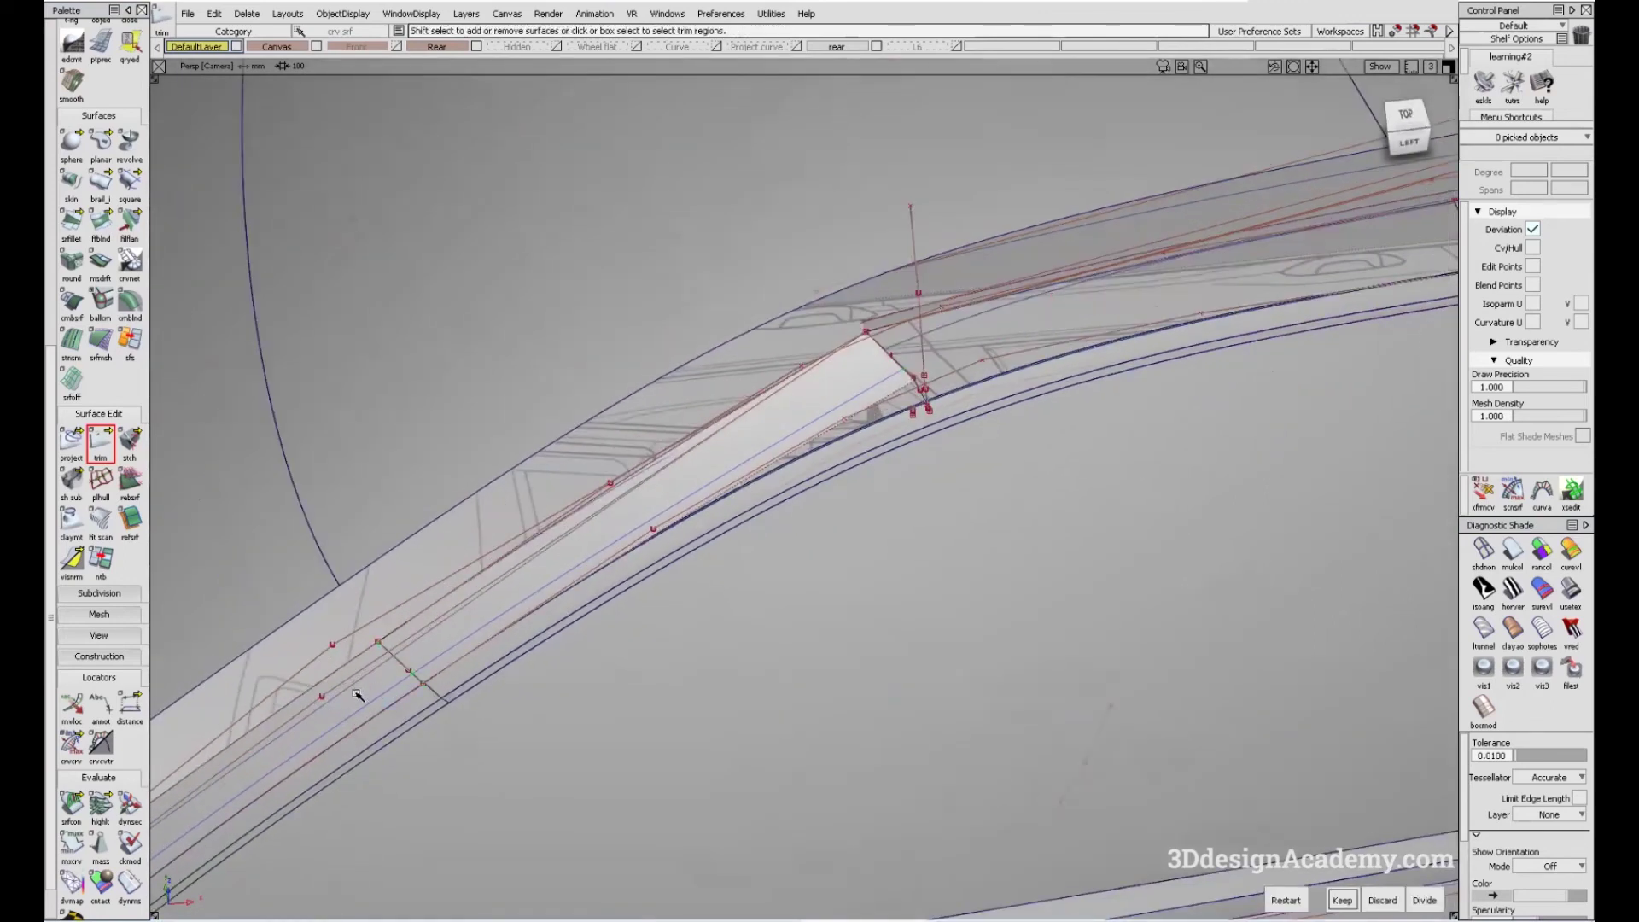
click(1424, 902)
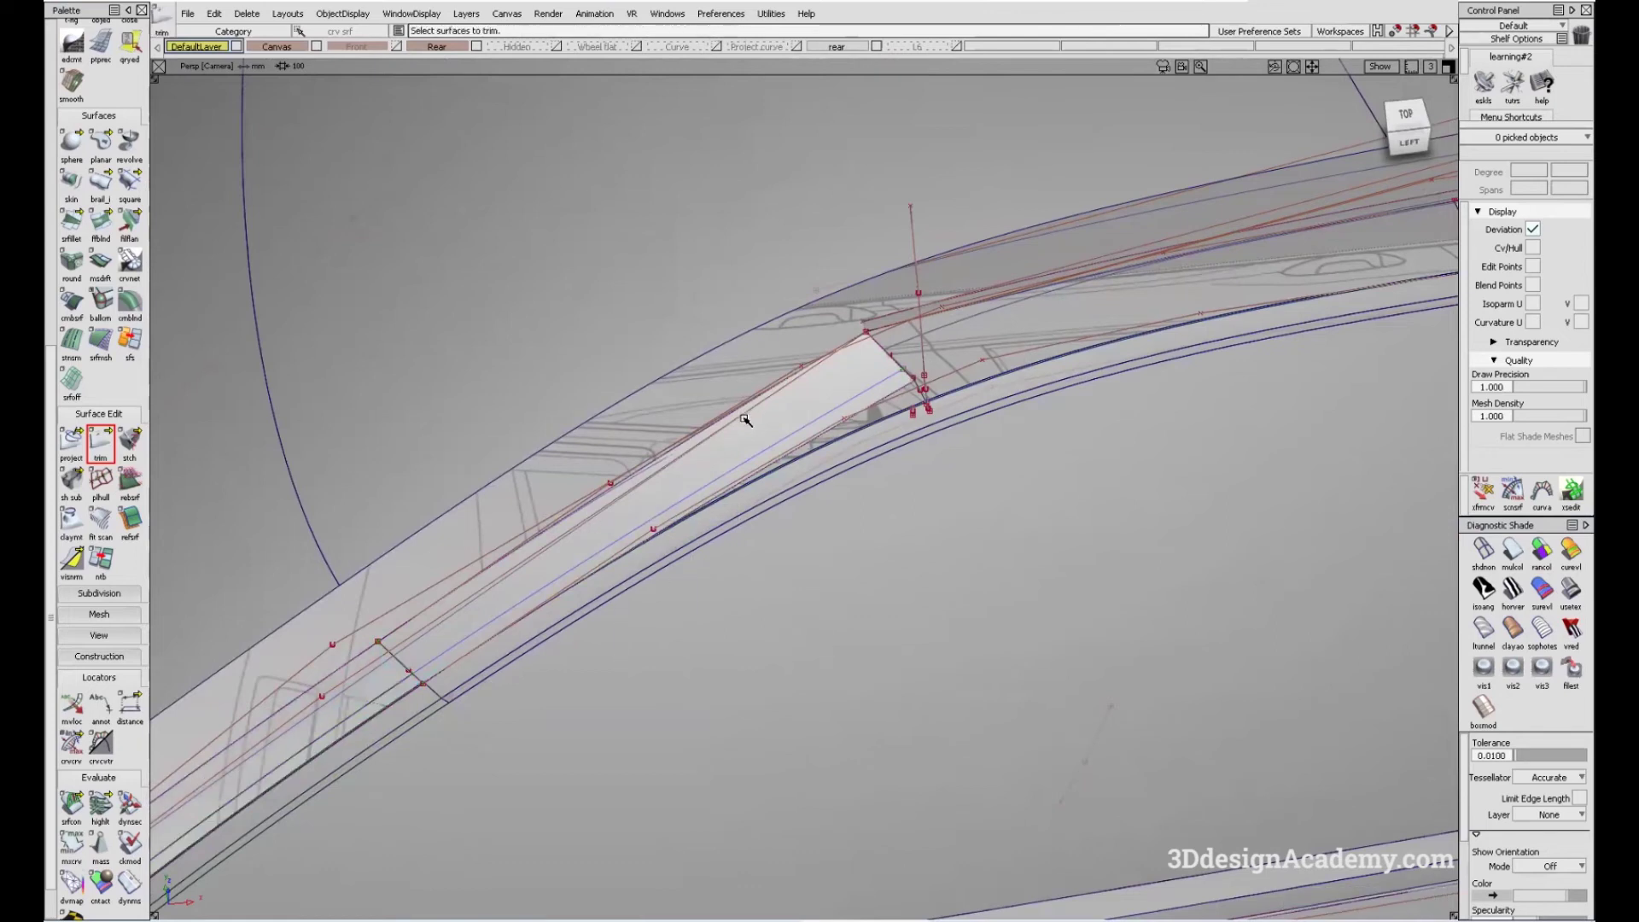
click(772, 437)
key(Delete)
key(Return)
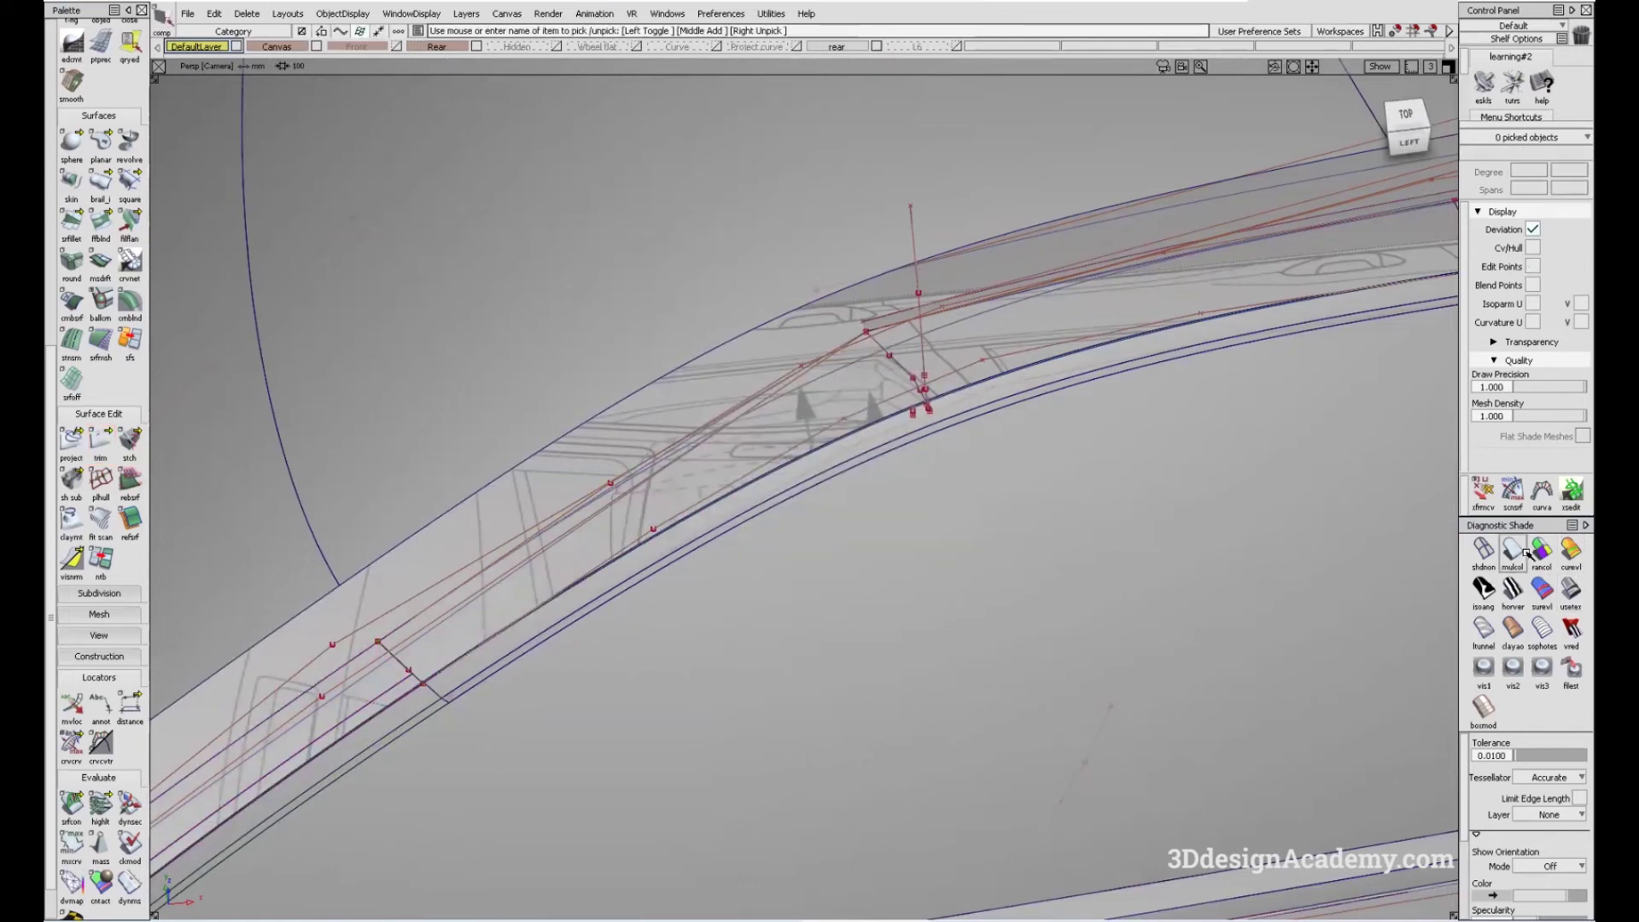
- Duplicate the curve along the gap's lower edge, move the copy to the front strip's edge point, and scale it to span the gap
alt+shift+drag(760, 452, 778, 462)
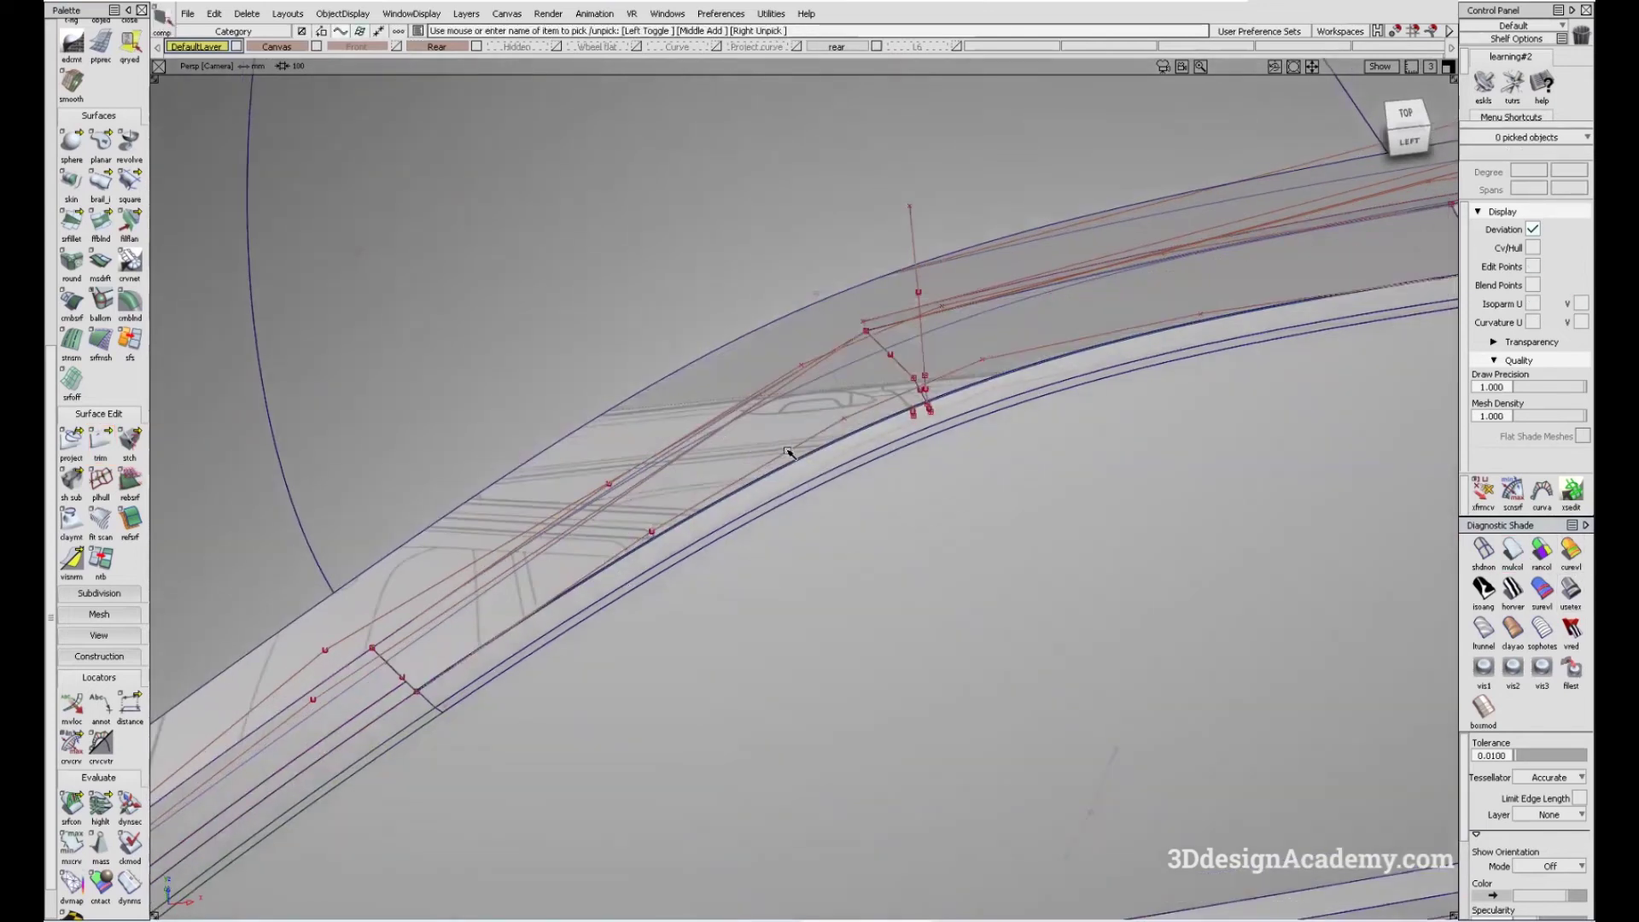
click(787, 453)
key(ctrl+v)
scroll(434, 685, up, 3)
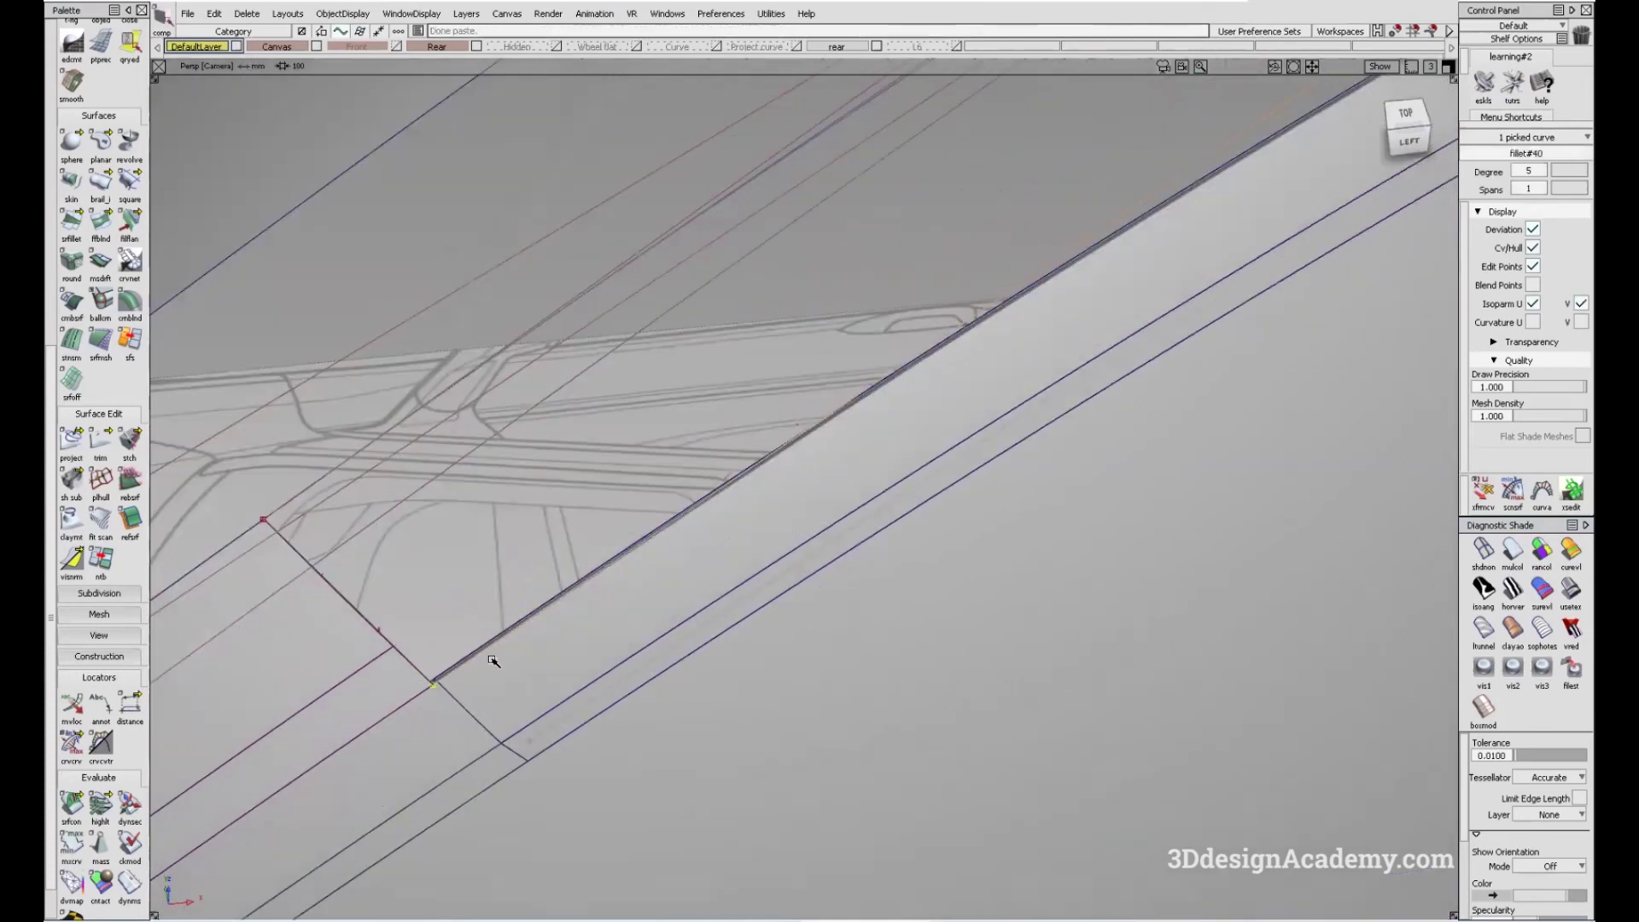
click(391, 648)
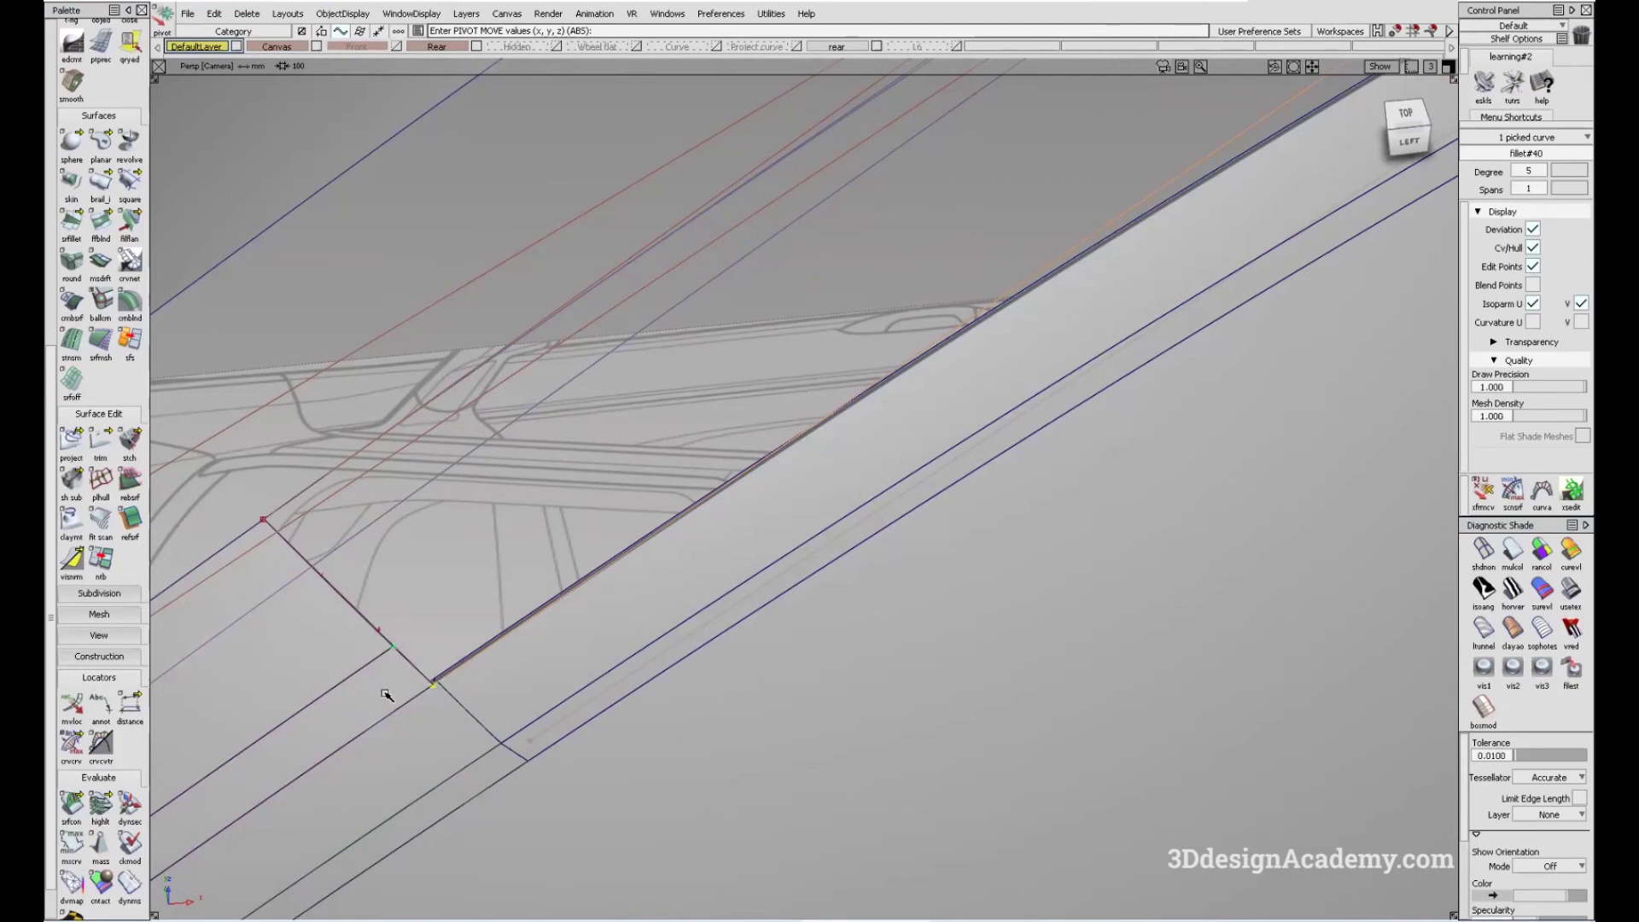
scroll(867, 447, down, 5)
scroll(720, 585, up, 5)
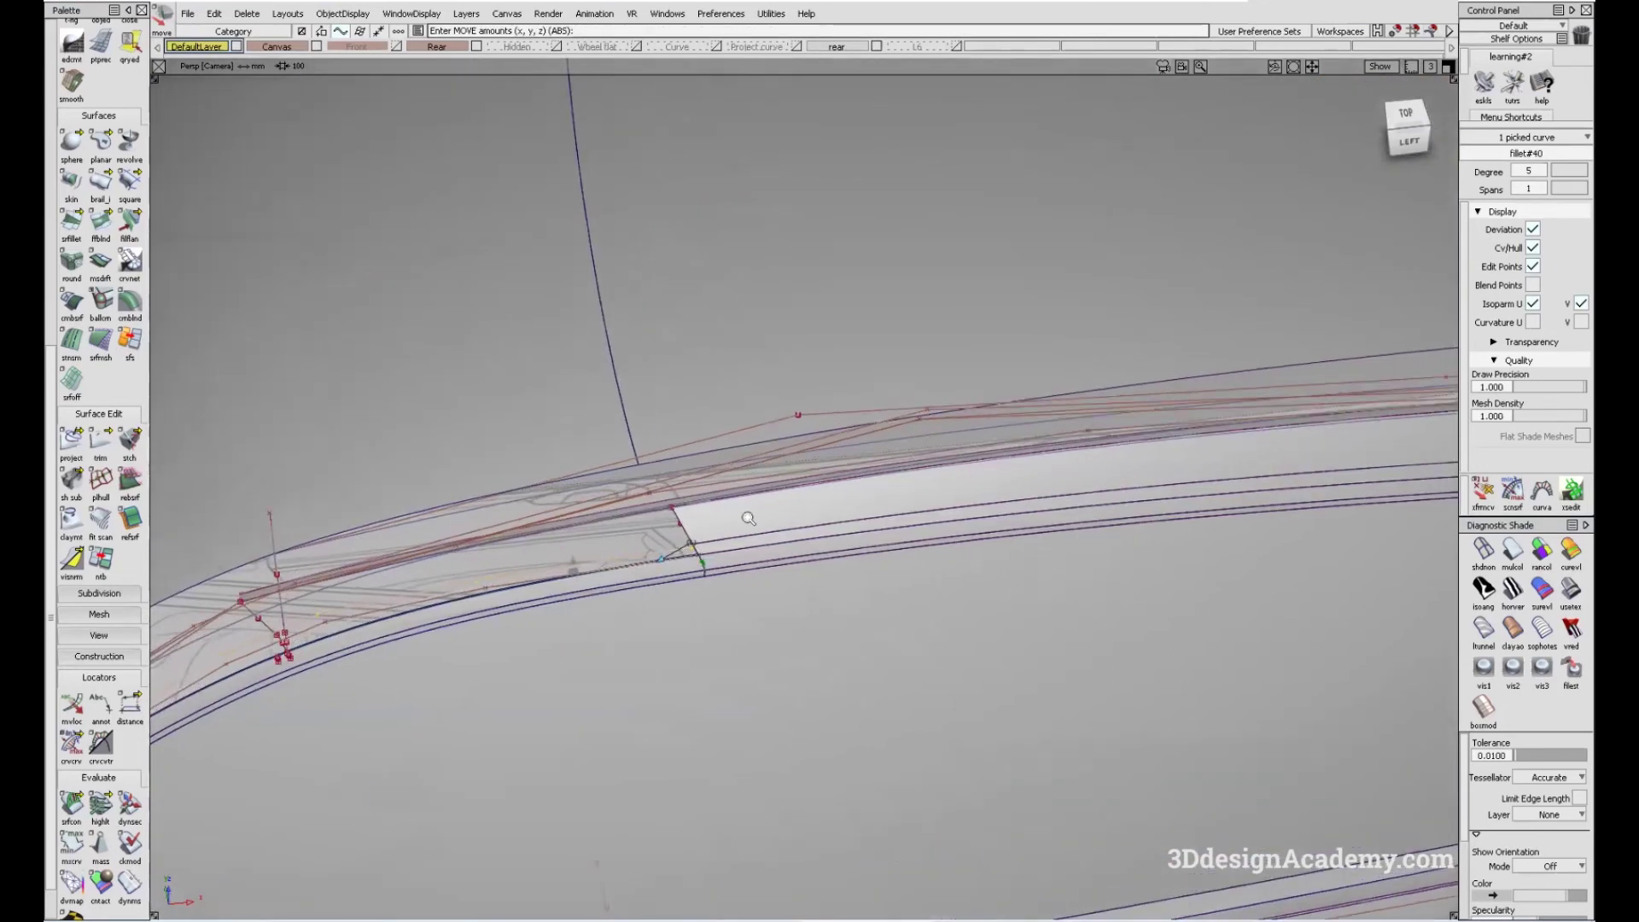
drag(571, 570, 573, 571)
key(ctrl+shift+n)
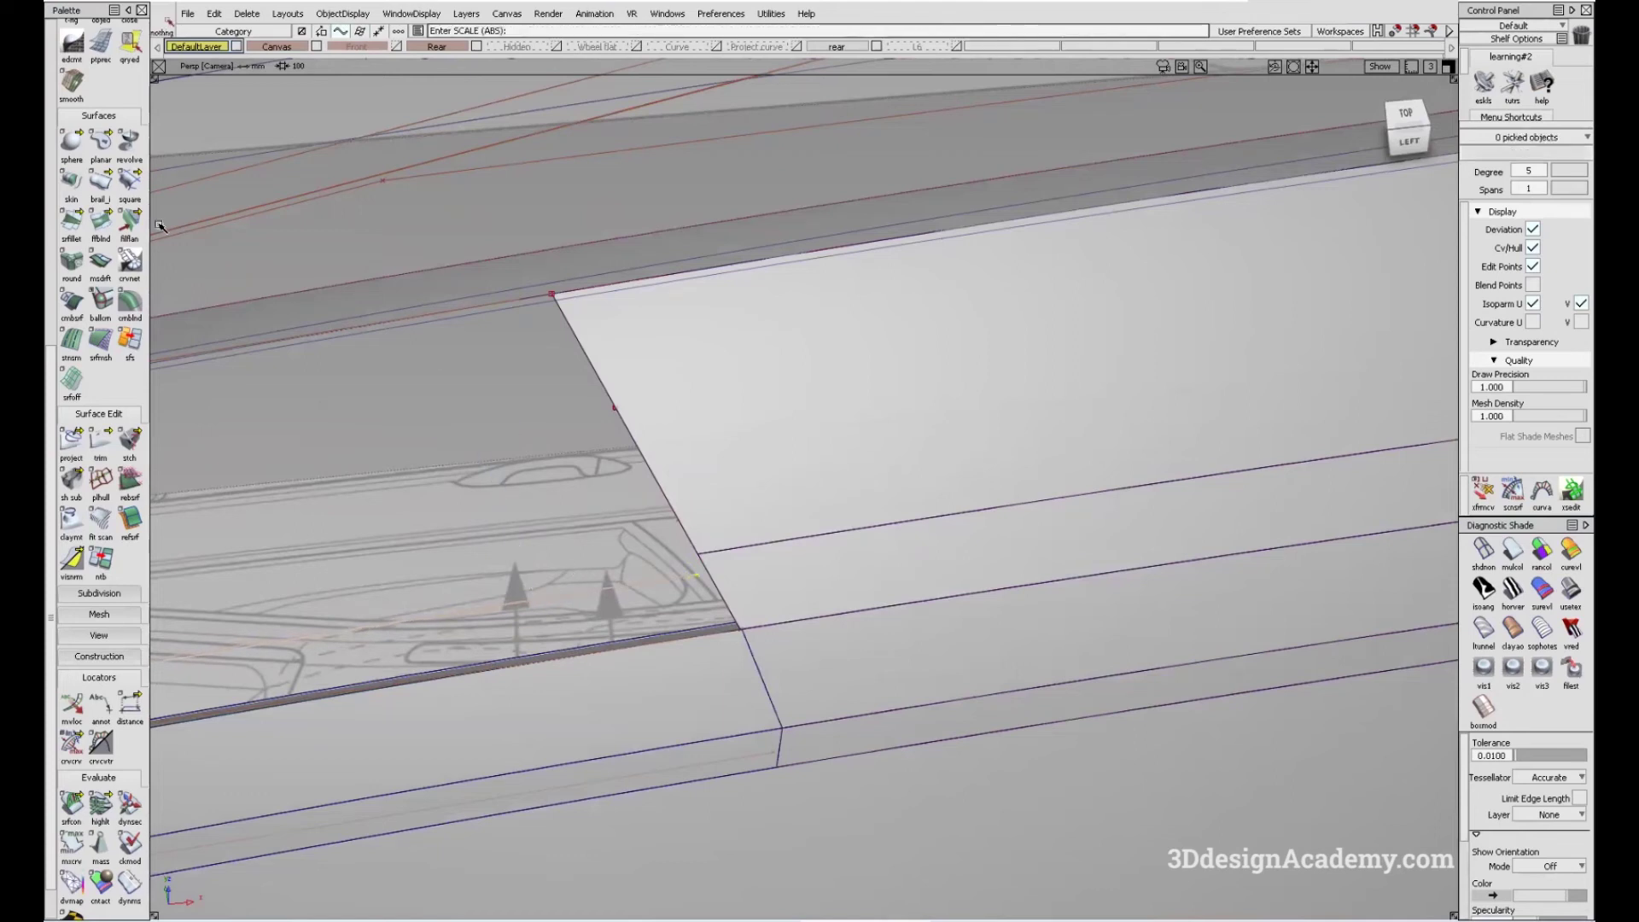
- Stretch the copied curve's rear end onto the rear strip's edge point and align the curve's ends to the strip edges with G2 continuity
scroll(101, 134, up, 4)
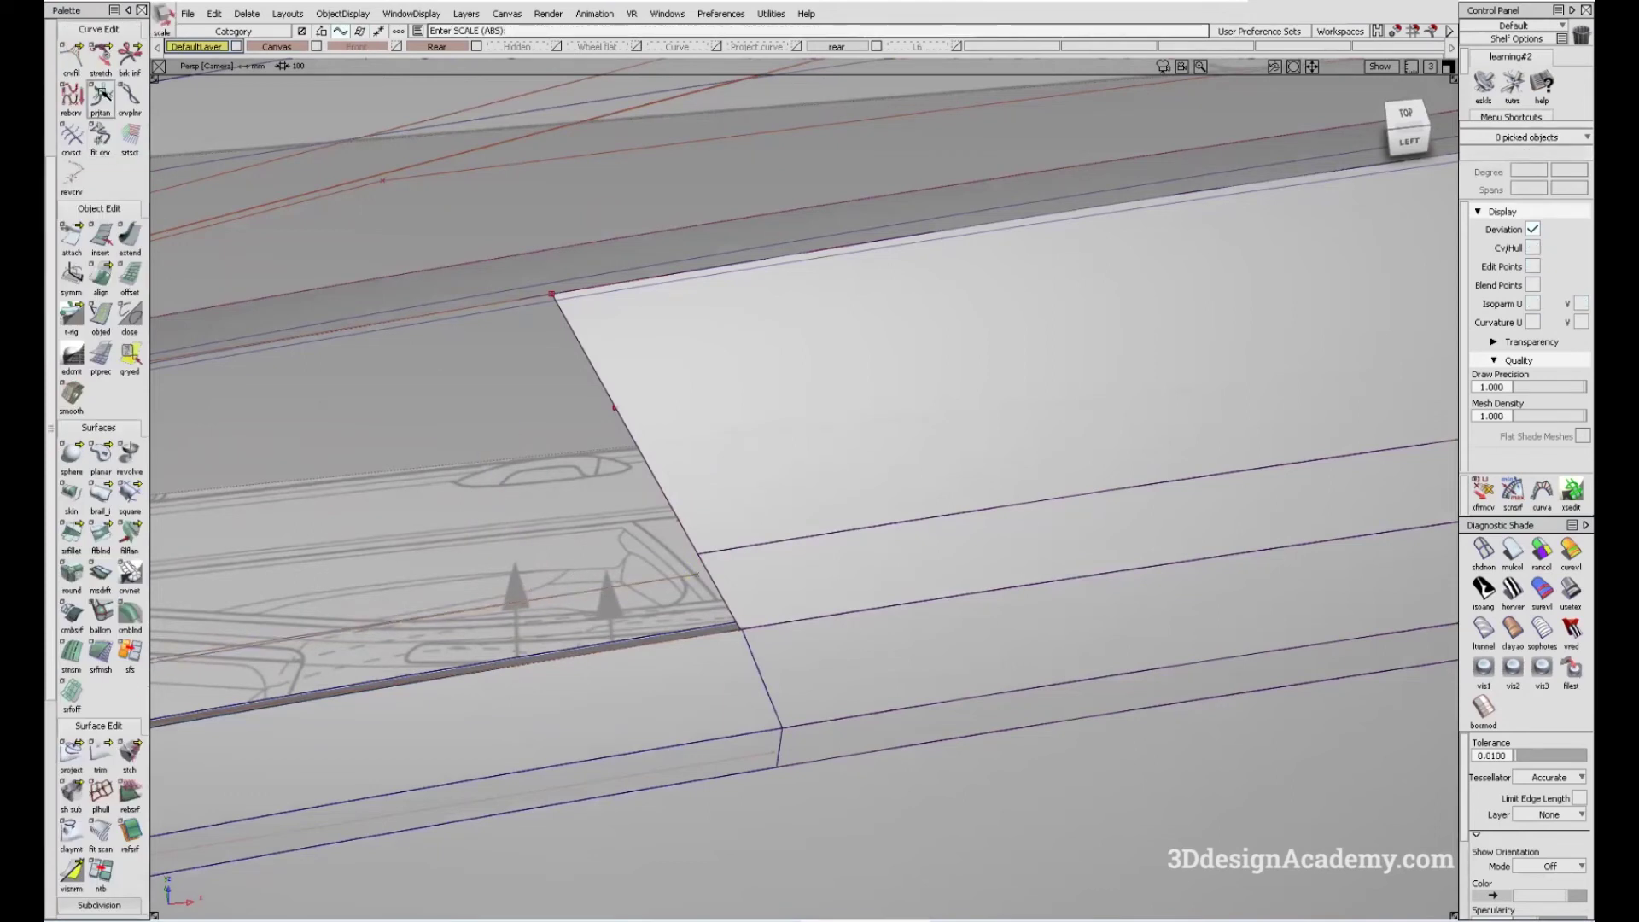
click(713, 586)
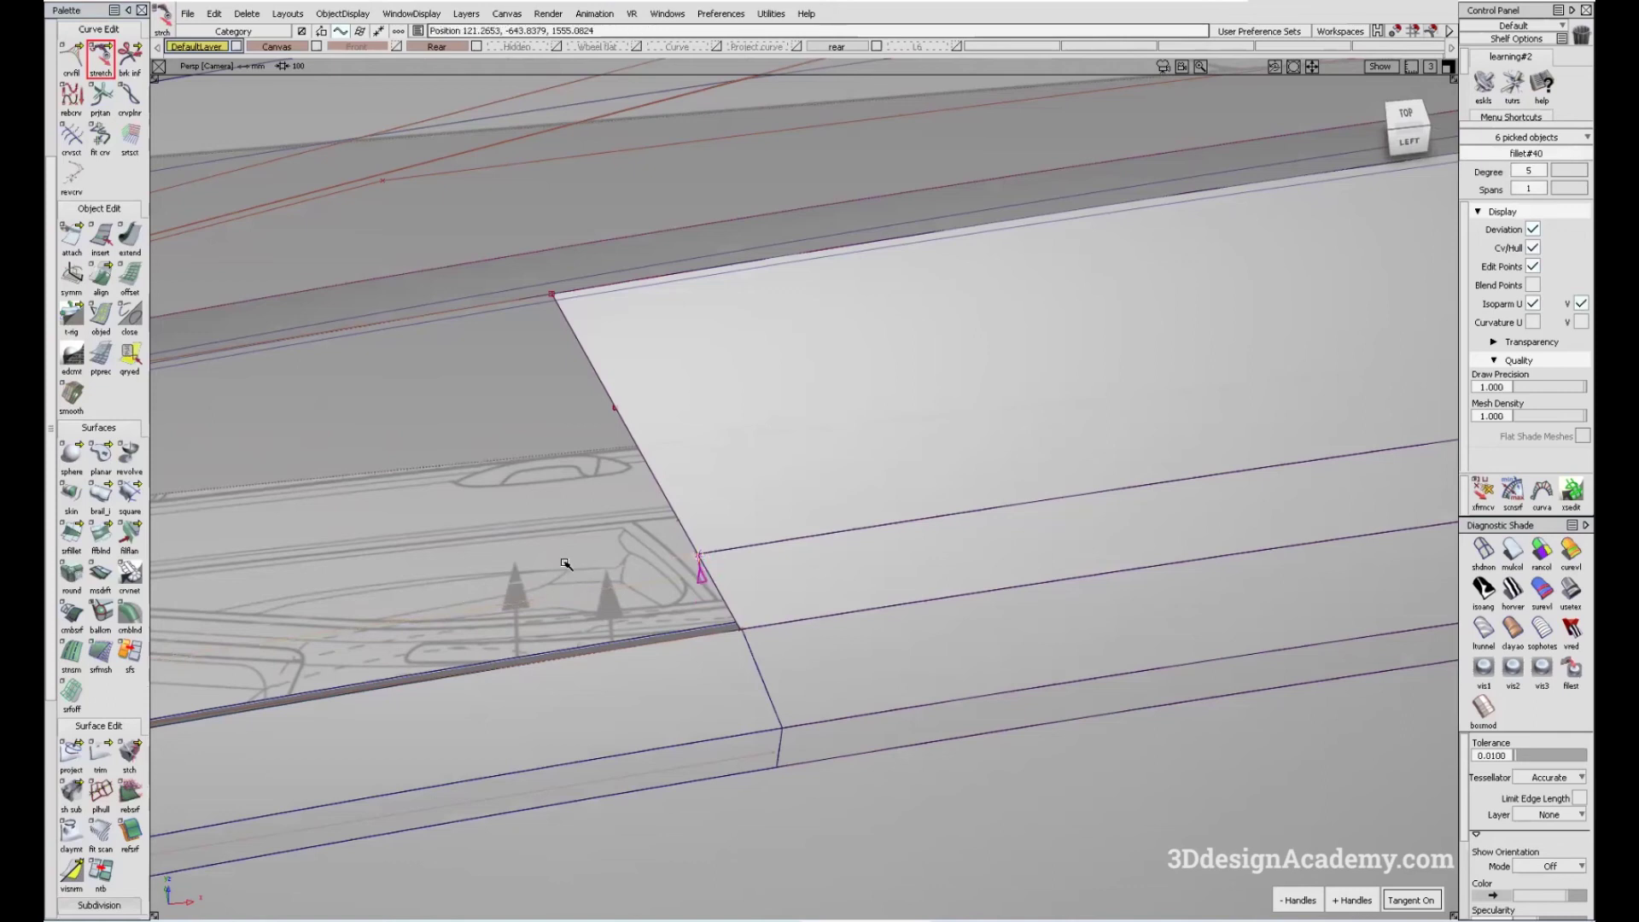
key(ctrl+shift+n)
click(733, 550)
alt+shift+drag(374, 672, 677, 518)
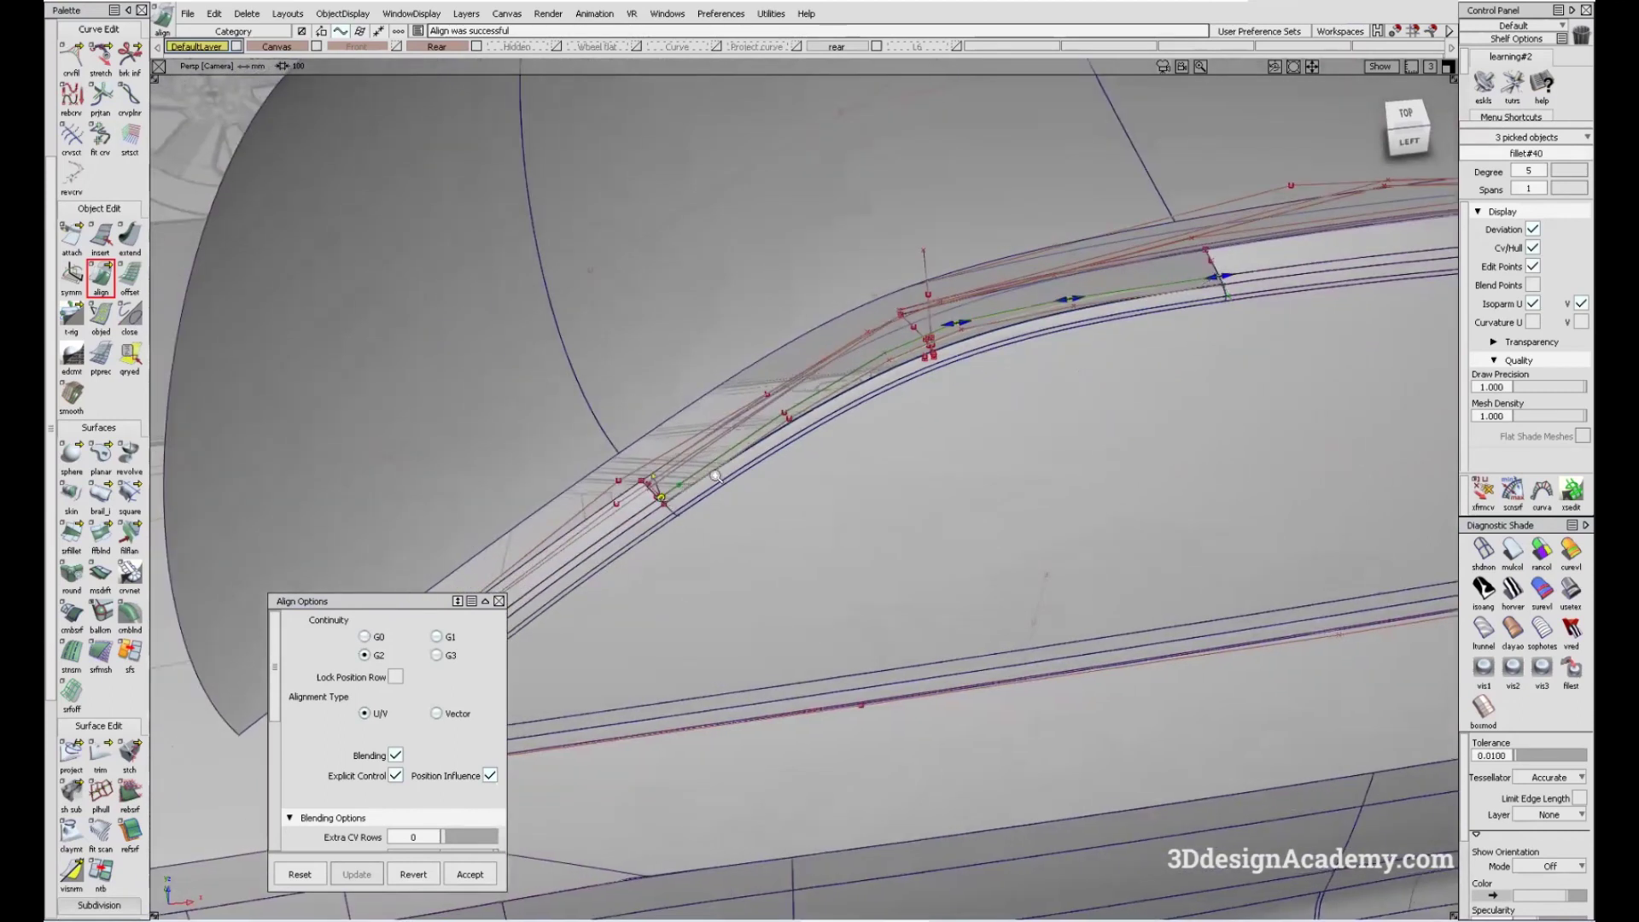
scroll(675, 515, up, 3)
click(665, 497)
click(655, 523)
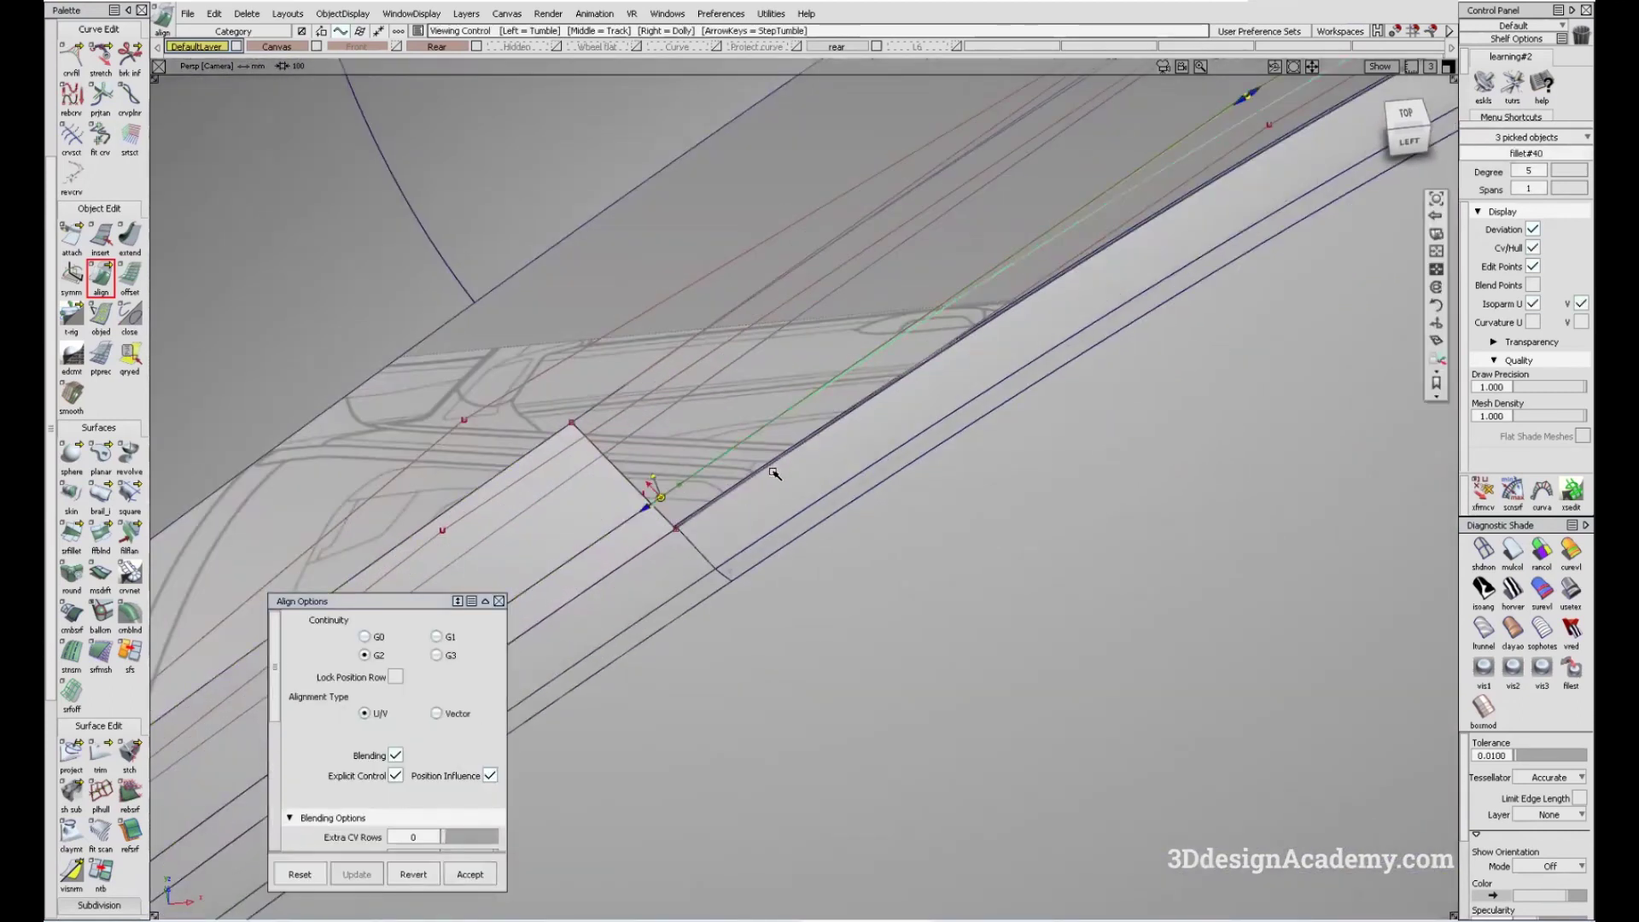
- Build a narrow square surface between the copied curve and the lower trim edge, with boundary 2 at G2 Curvature and the others Free
alt+shift+drag(768, 469, 996, 281)
click(128, 494)
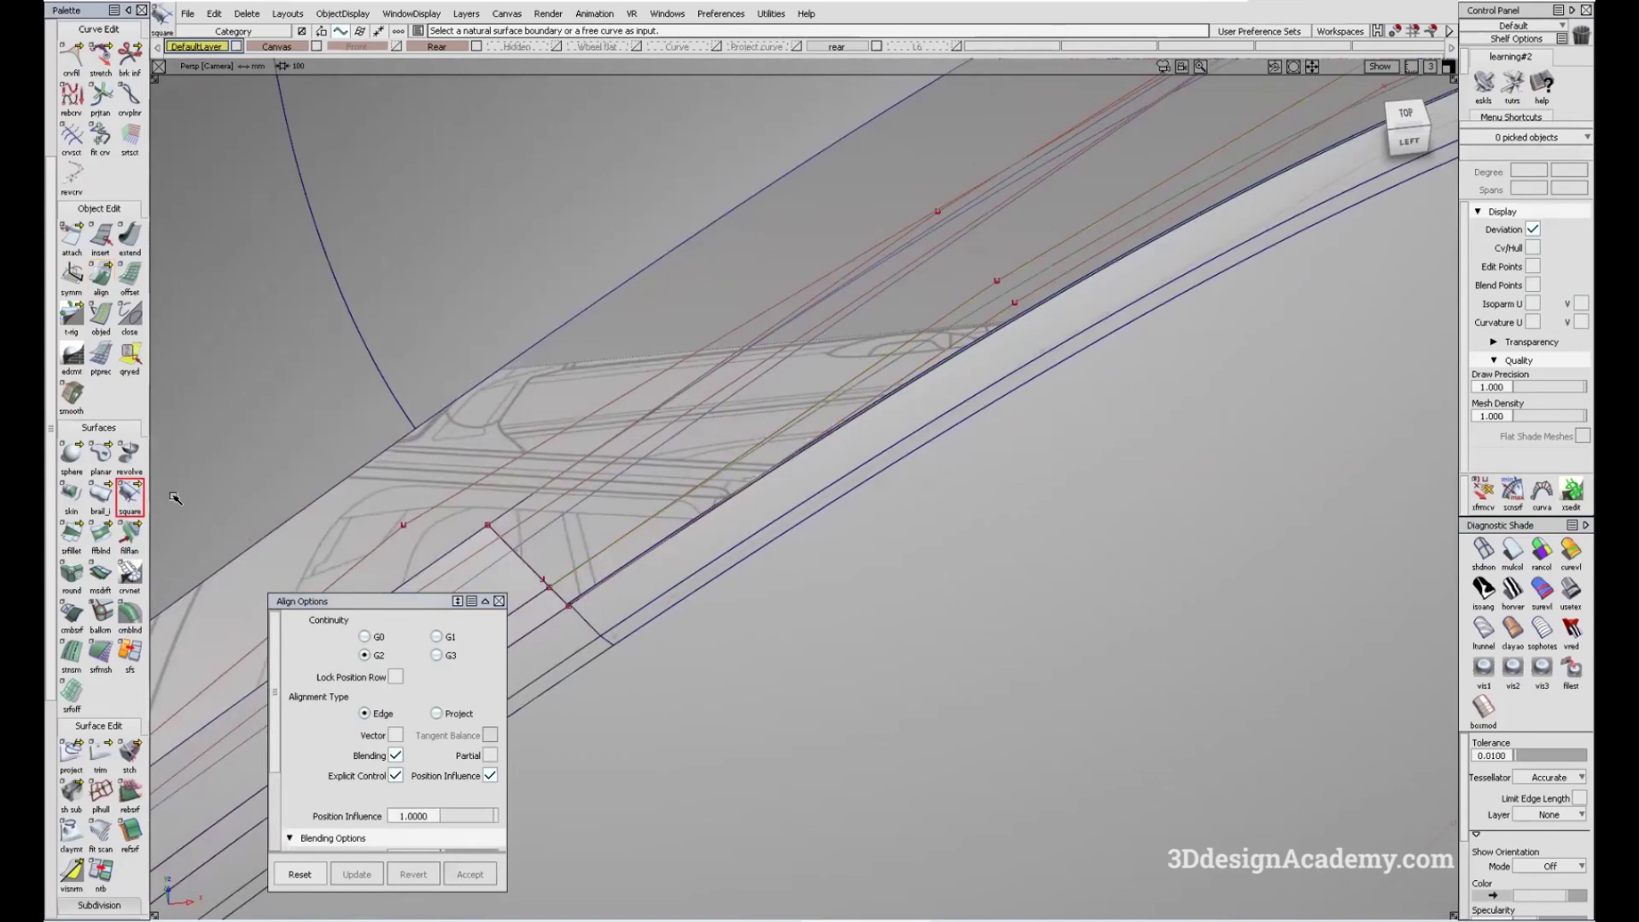
alt+shift+drag(501, 585, 583, 618)
click(578, 612)
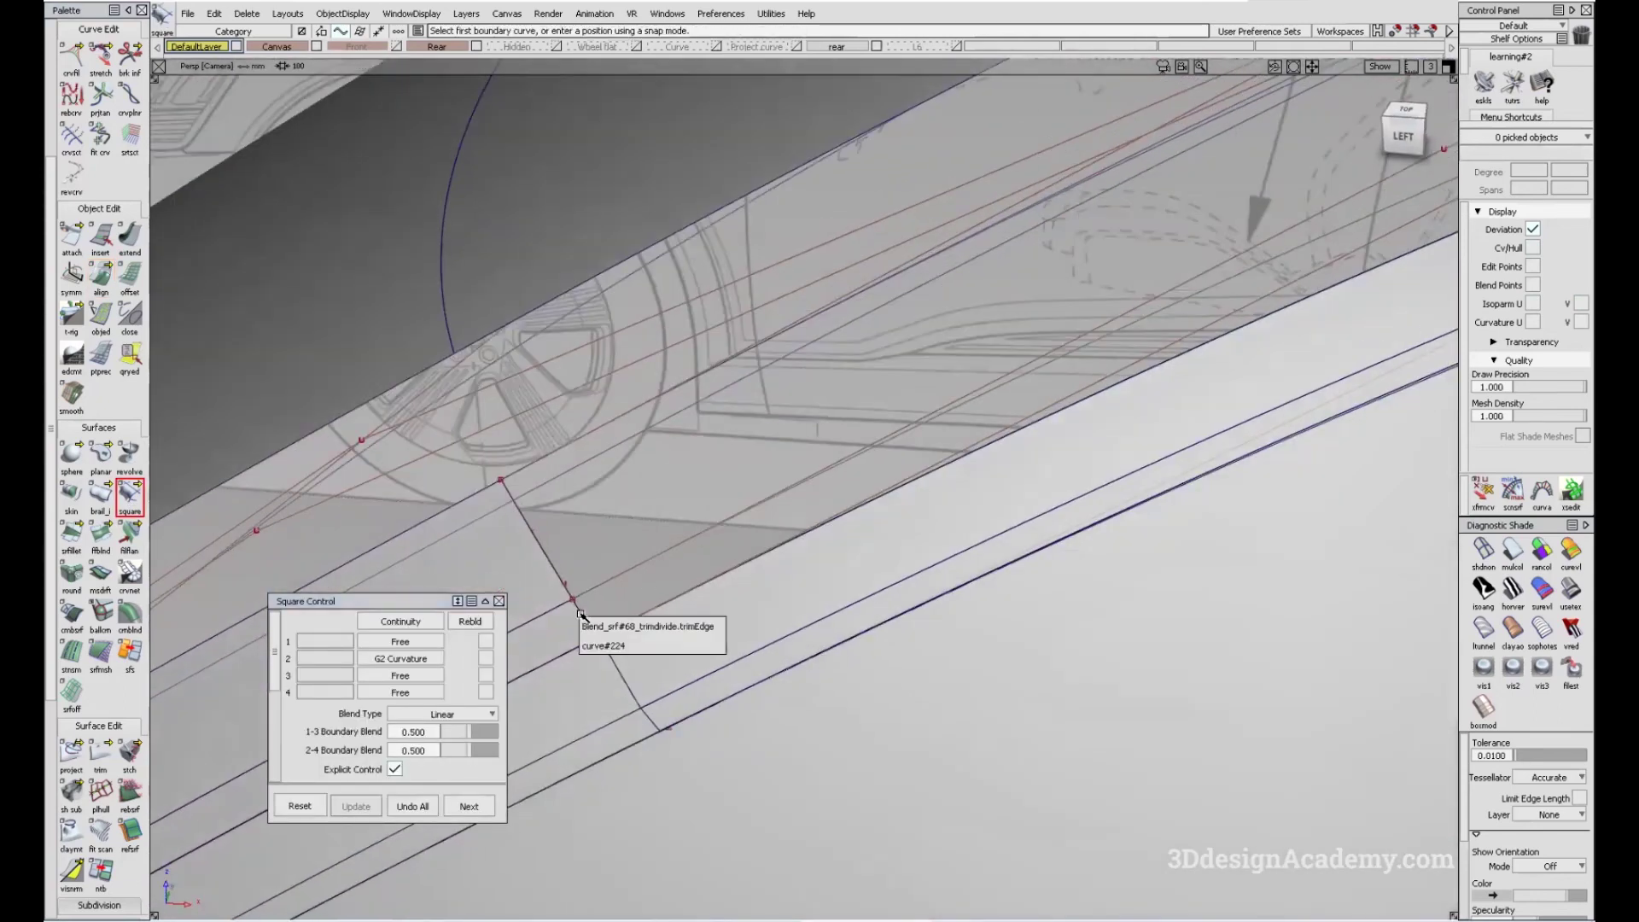
click(617, 627)
click(648, 577)
alt+shift+drag(651, 575, 1118, 456)
click(688, 571)
click(714, 593)
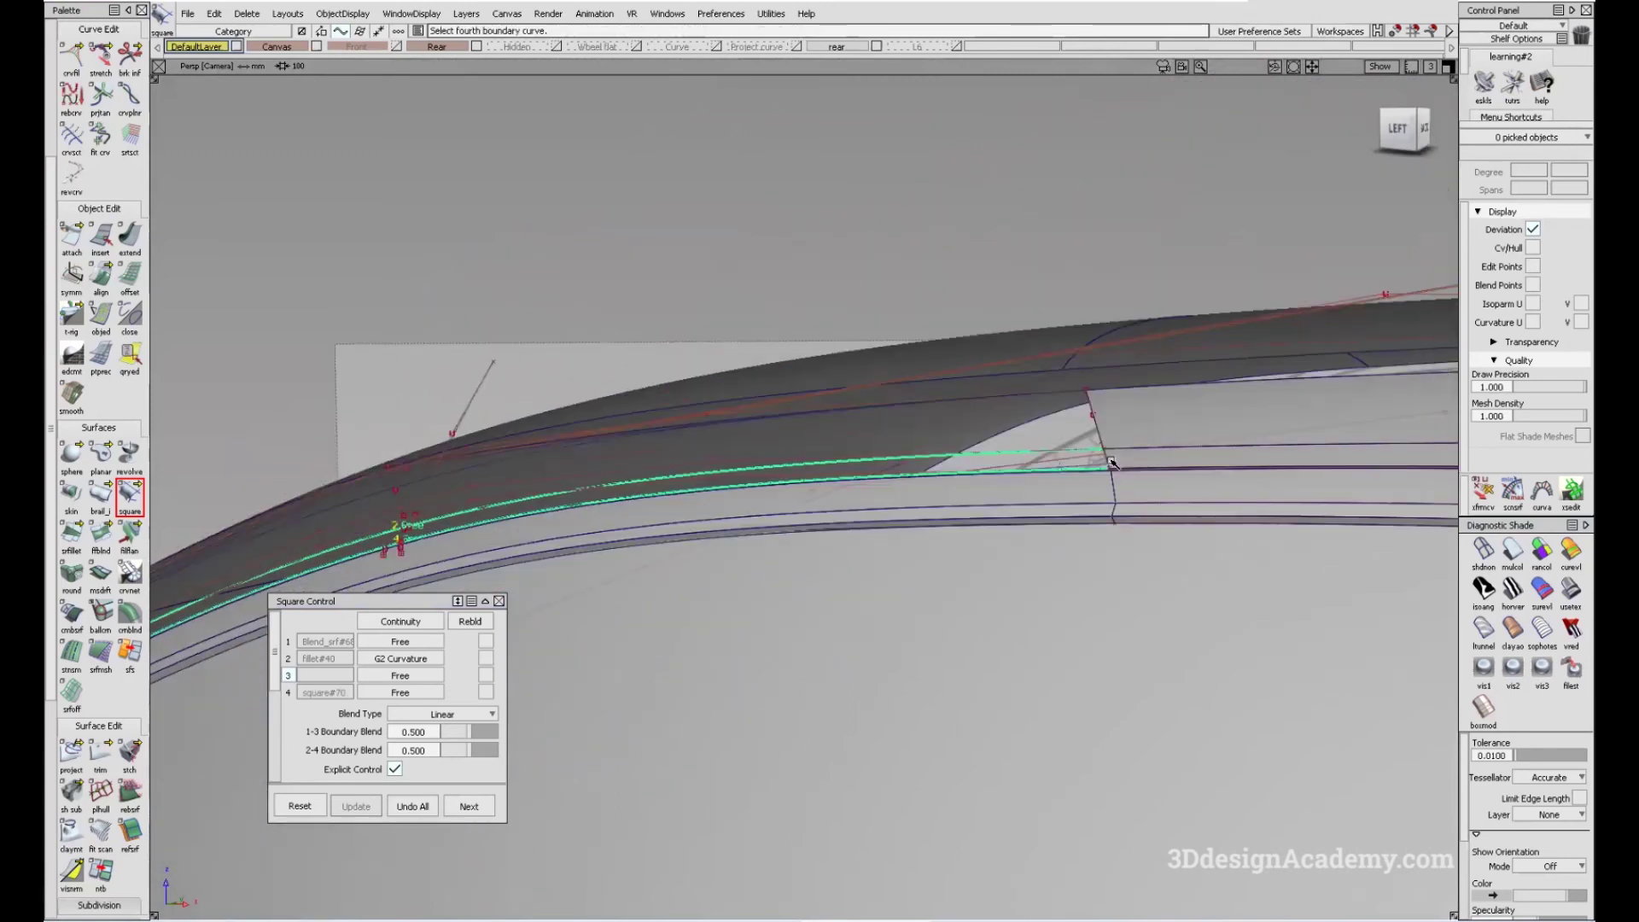
click(1106, 458)
click(1125, 468)
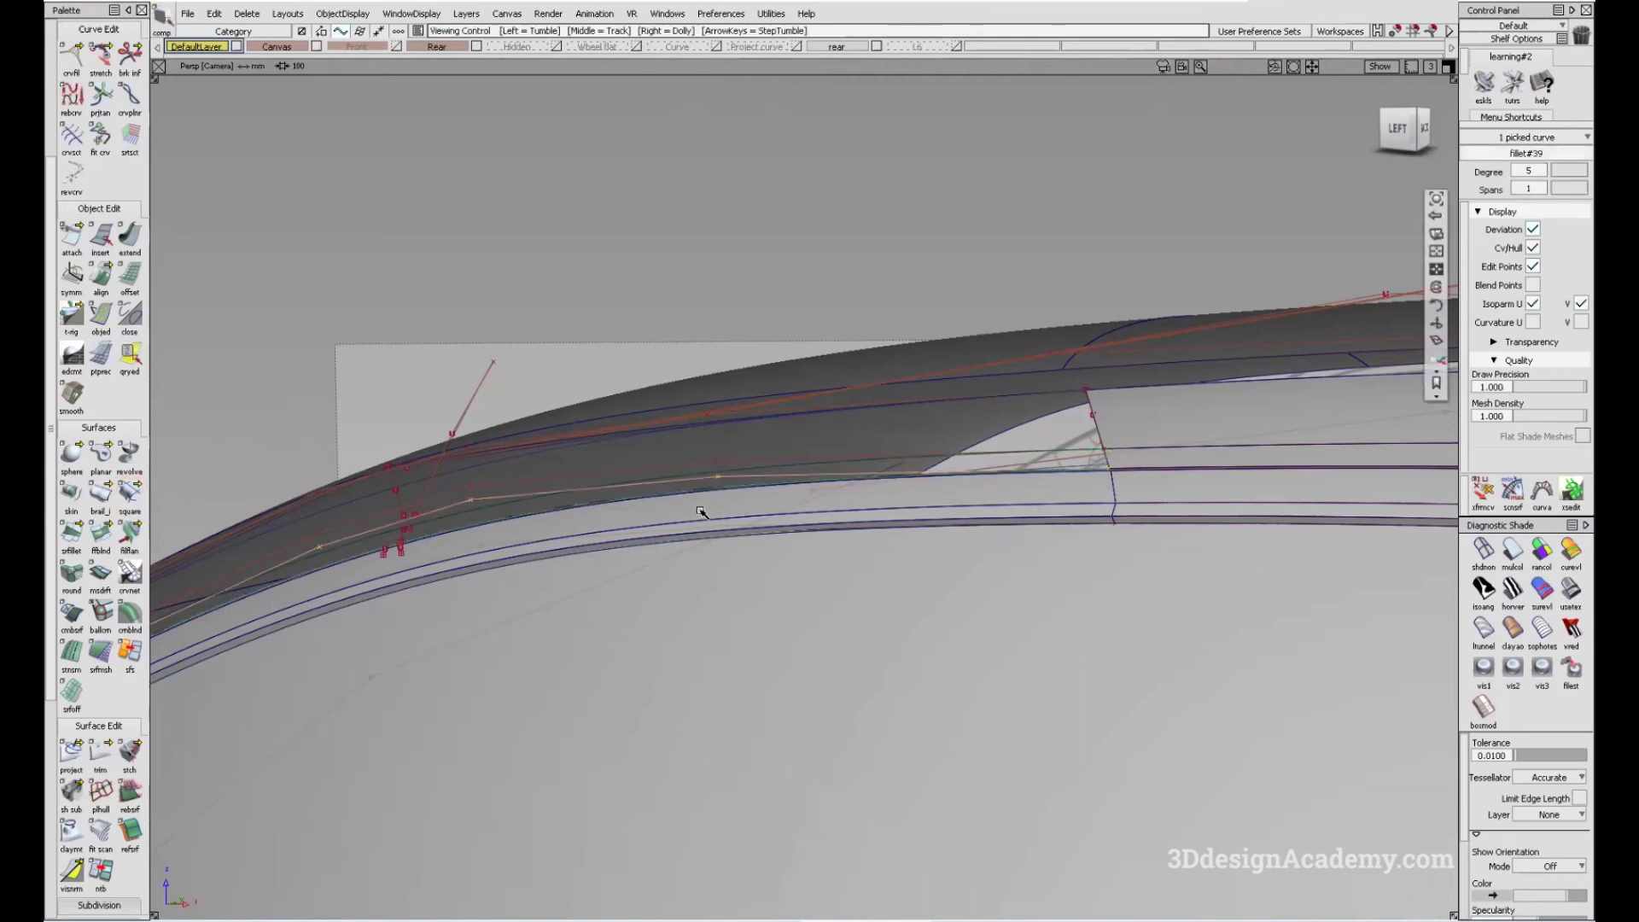
- Delete the construction curves along the new narrow surface and inspect its highlights with showroom shading
alt+shift+drag(702, 512, 848, 469)
key(Delete)
key(Escape)
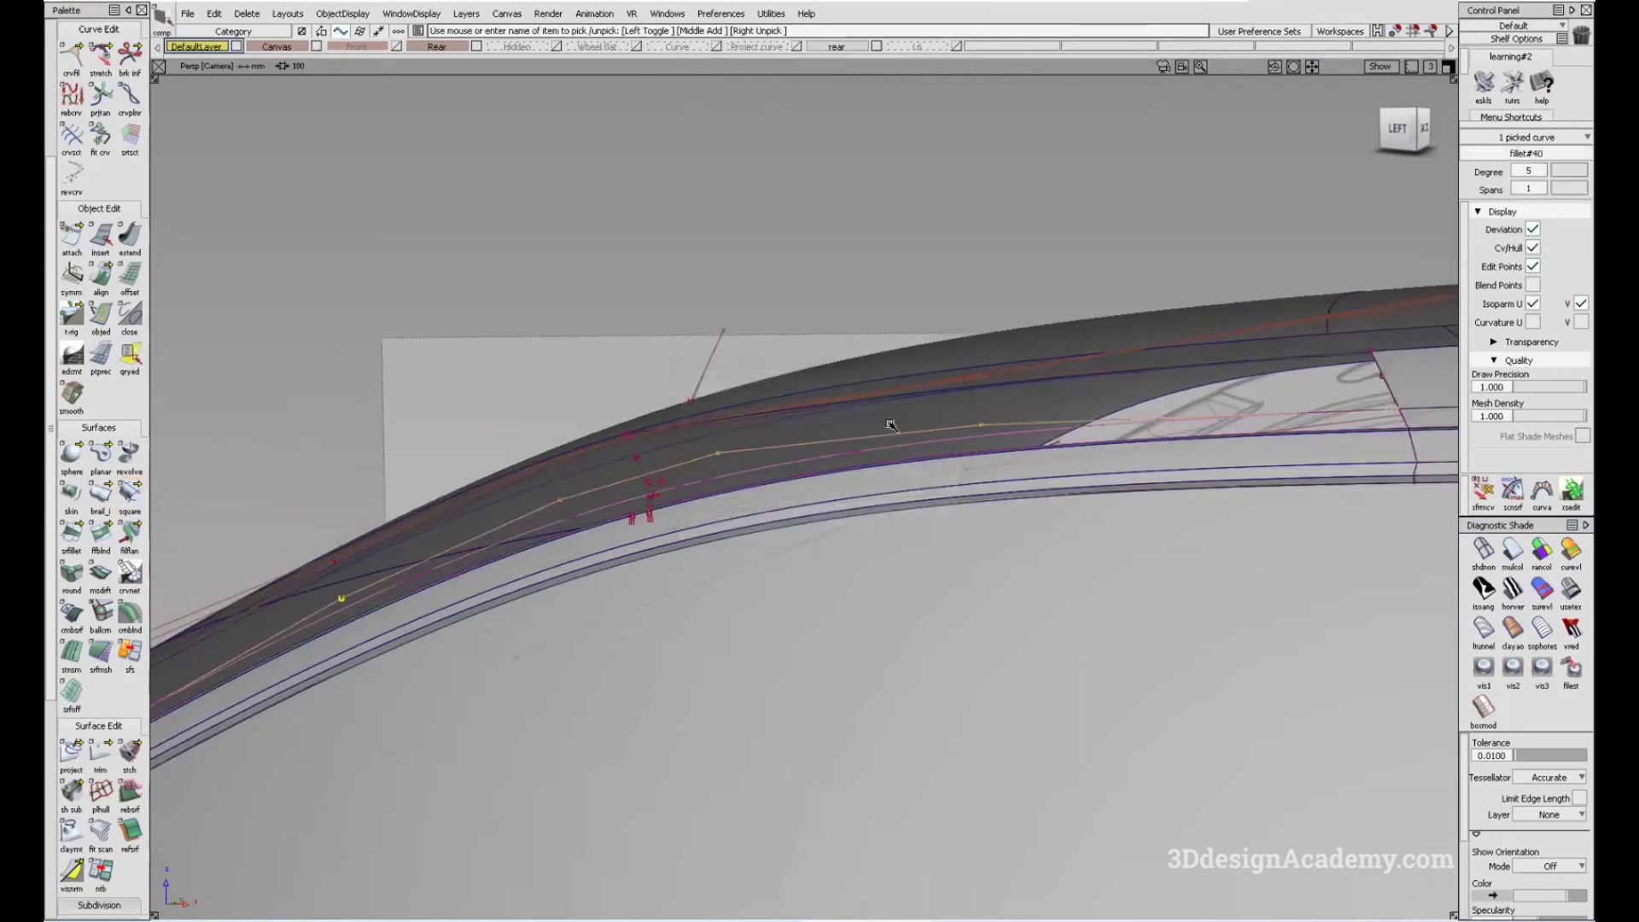
alt+shift+drag(1007, 512, 801, 483)
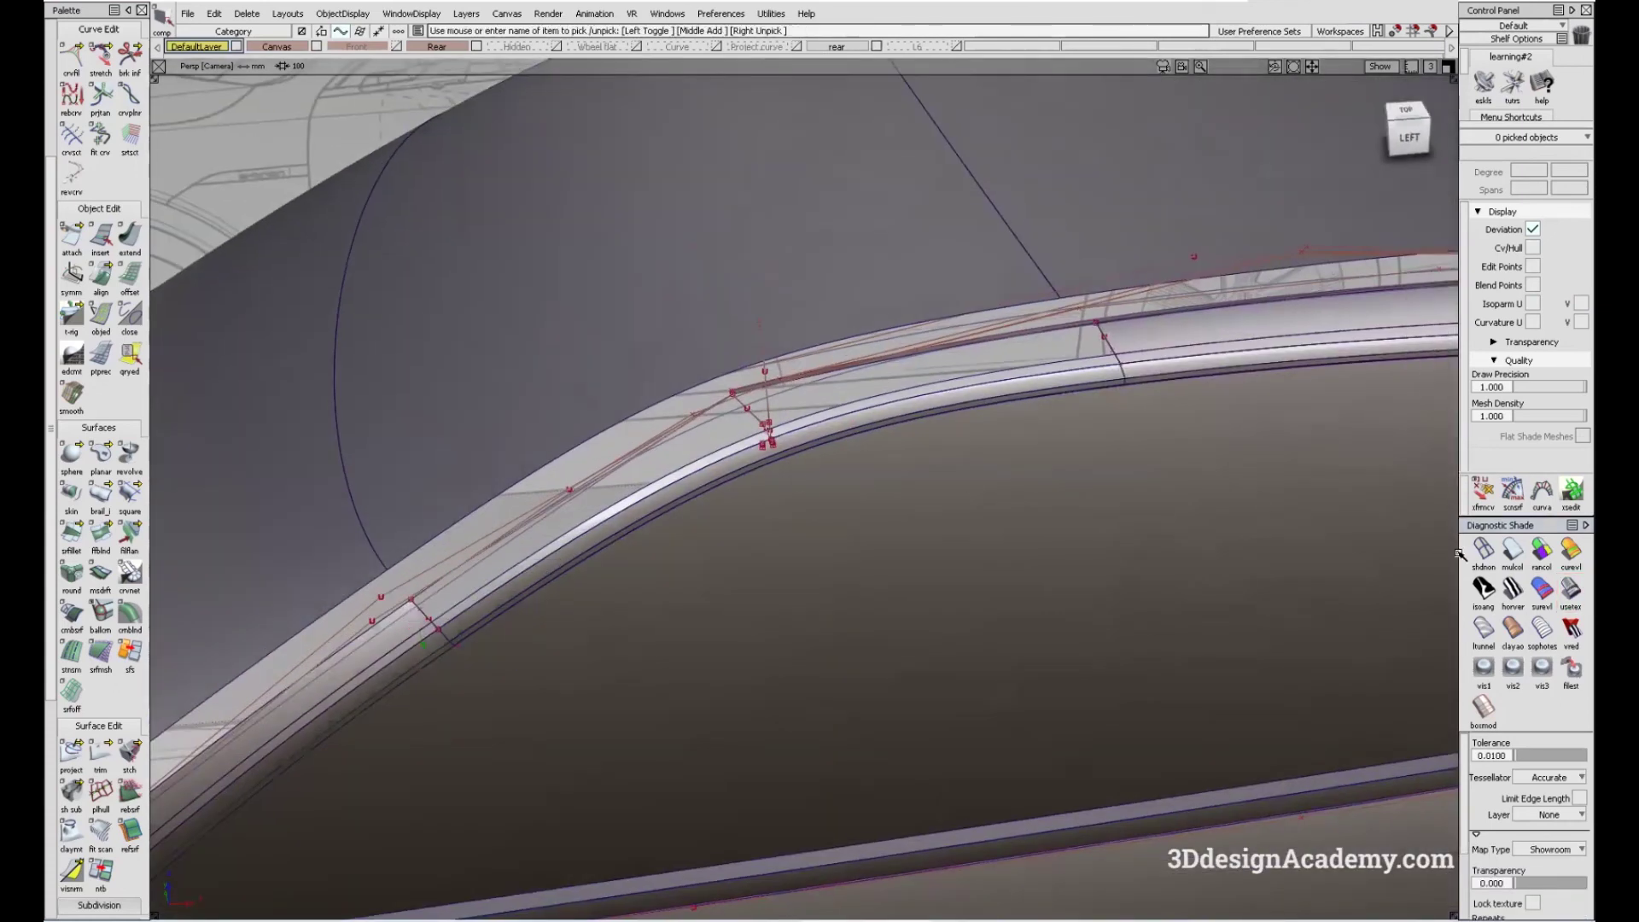
- Turn off the showroom diagnostic shading on the model
click(1484, 551)
alt+shift+drag(424, 594, 443, 678)
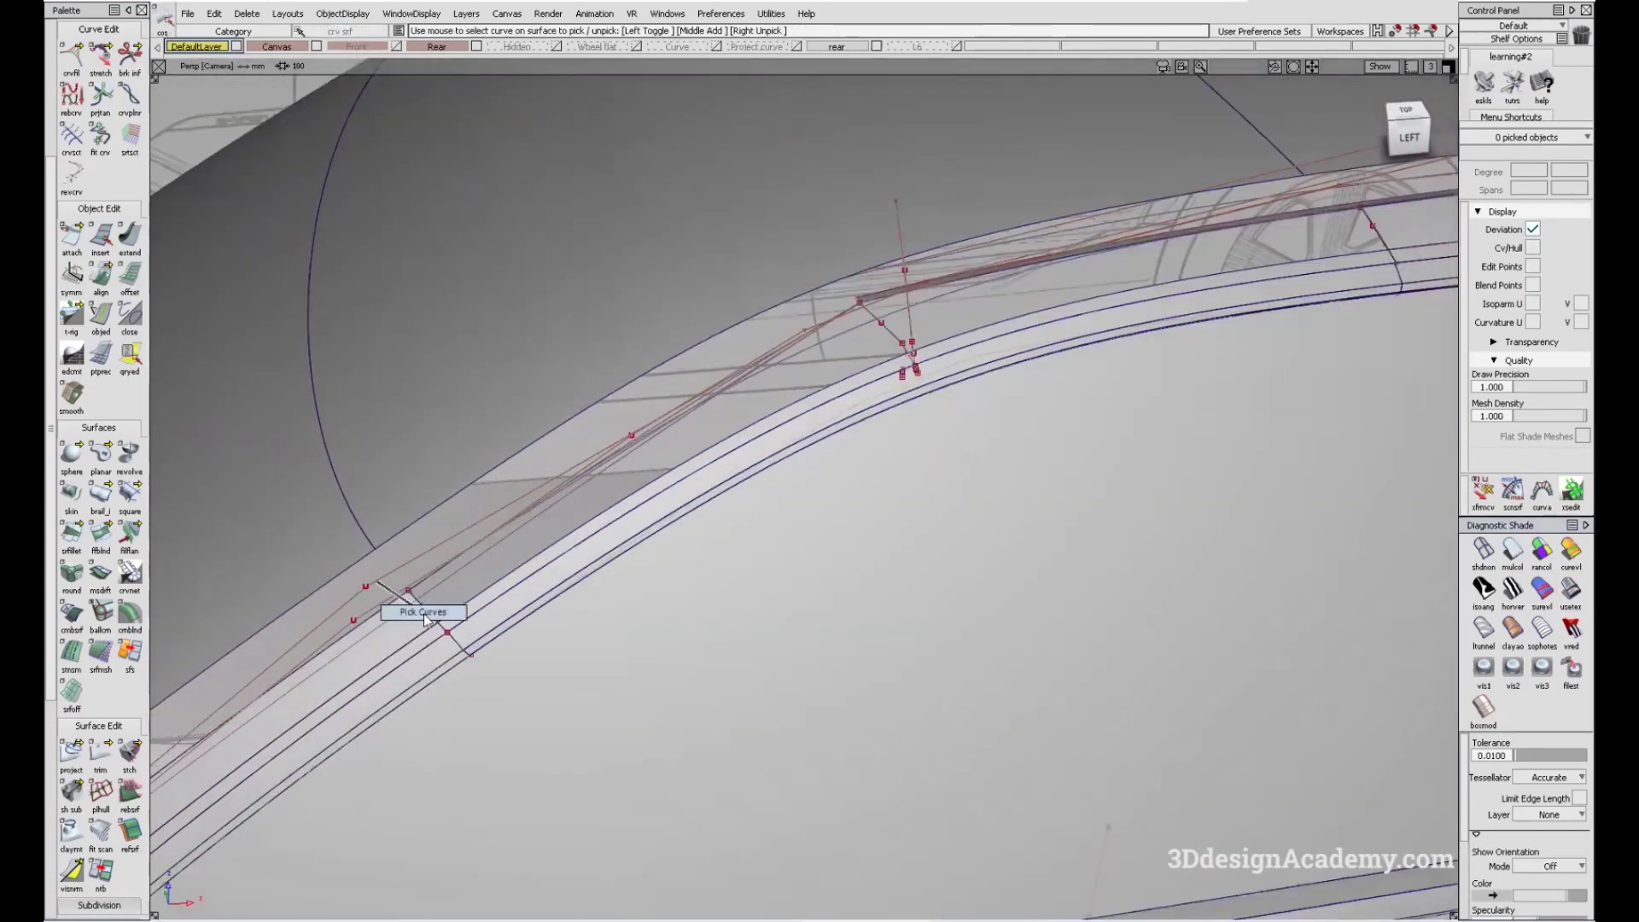
key(Return)
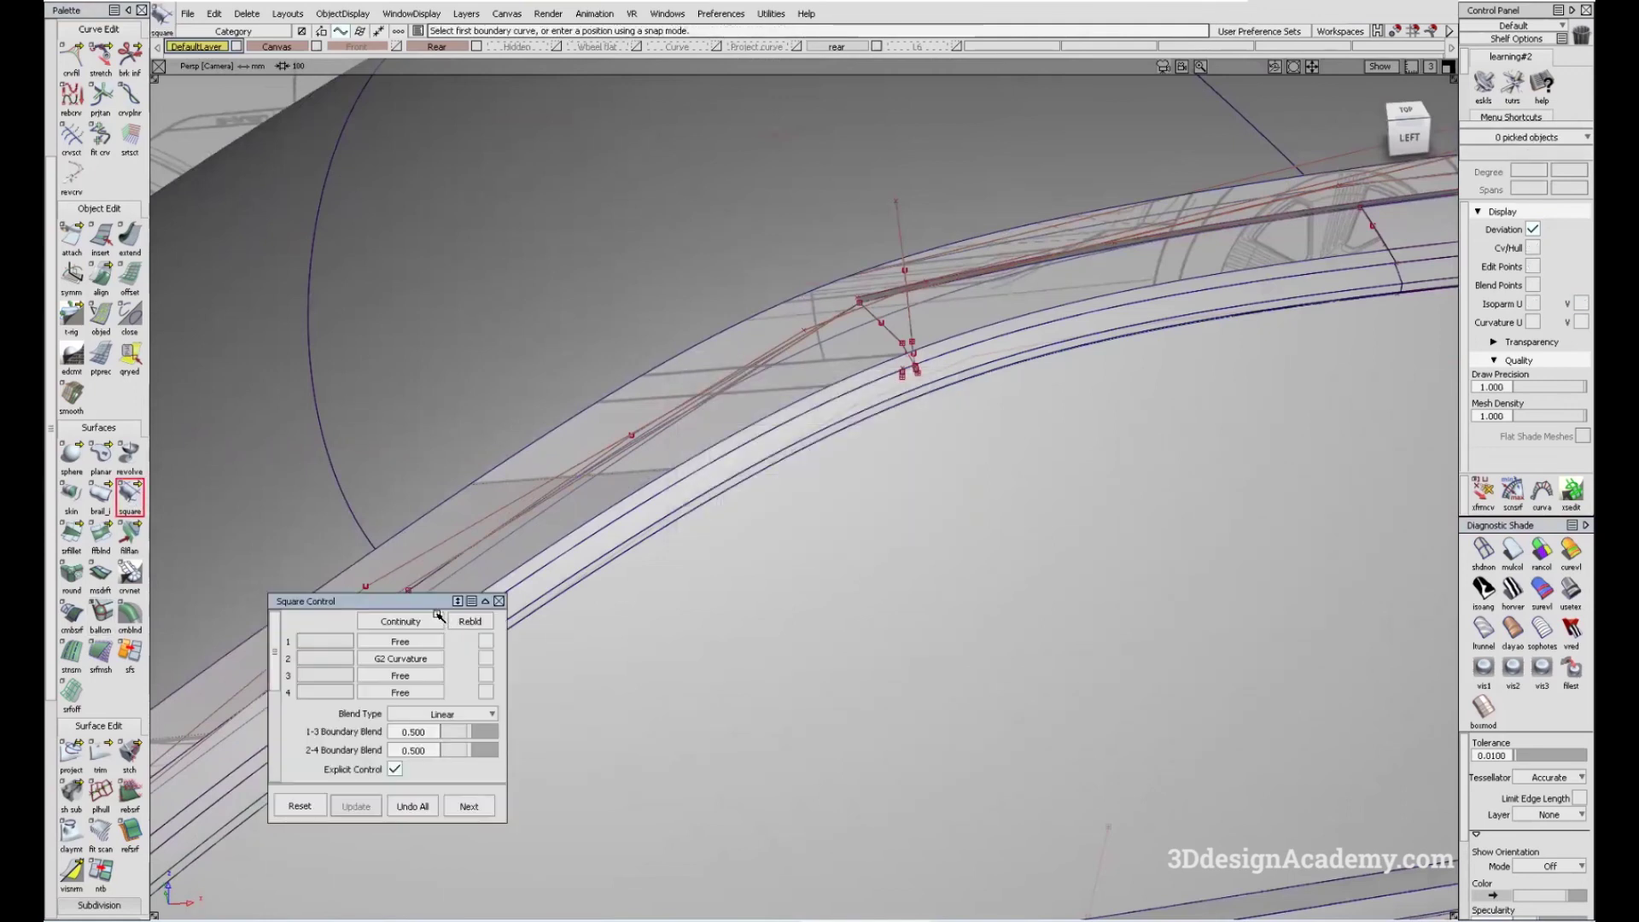
drag(424, 603, 284, 621)
click(424, 611)
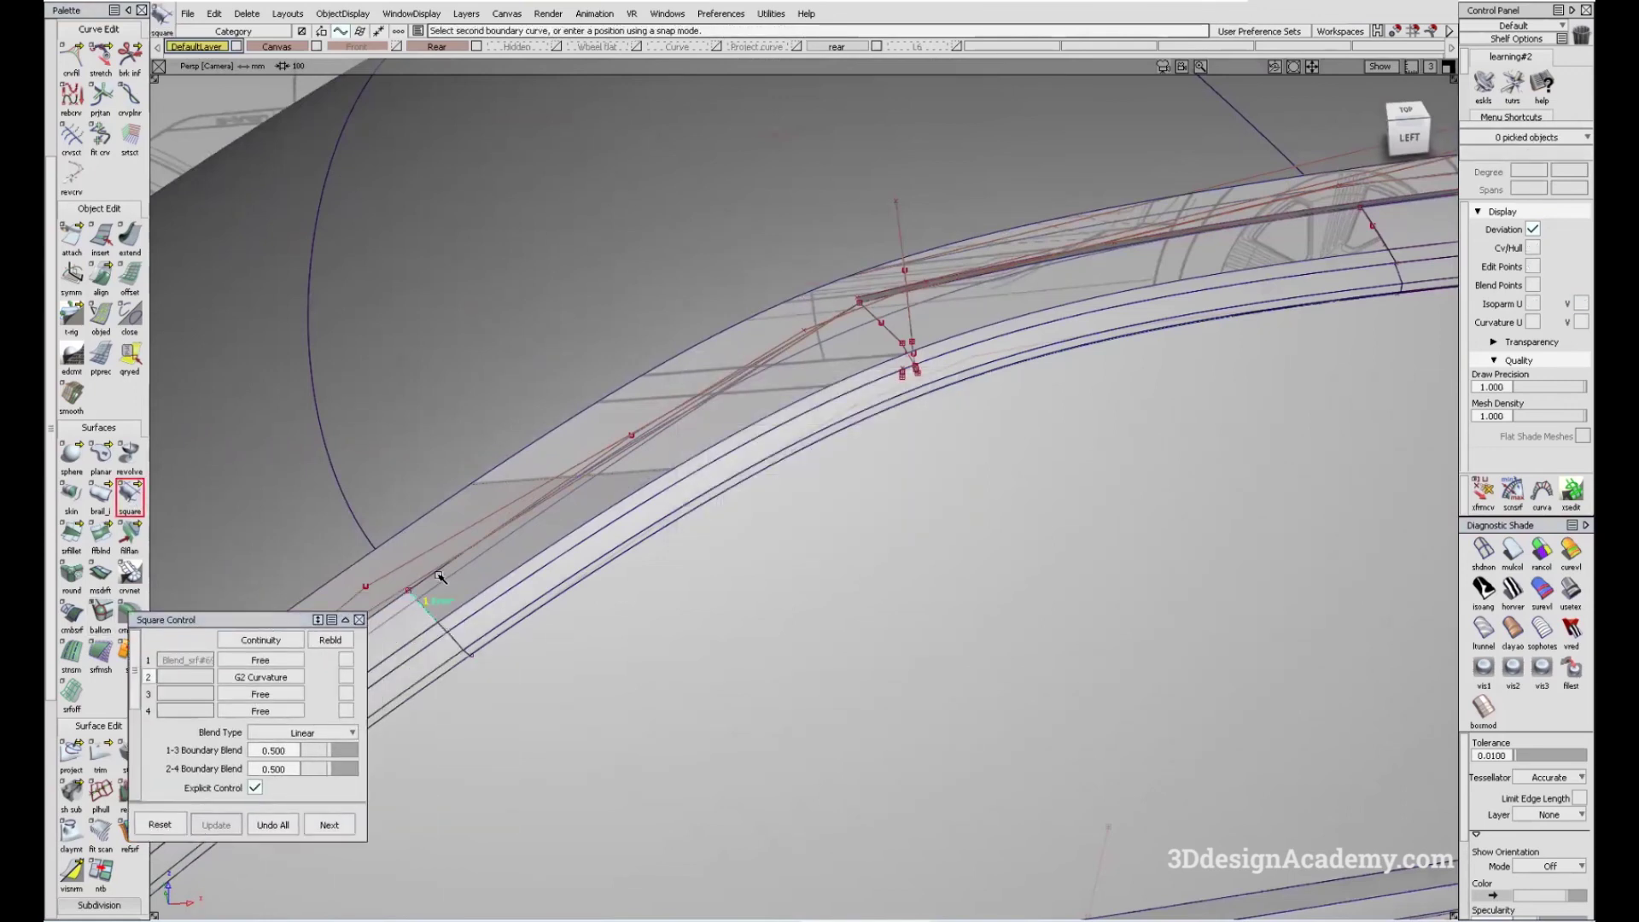
click(454, 581)
scroll(440, 630, up, 5)
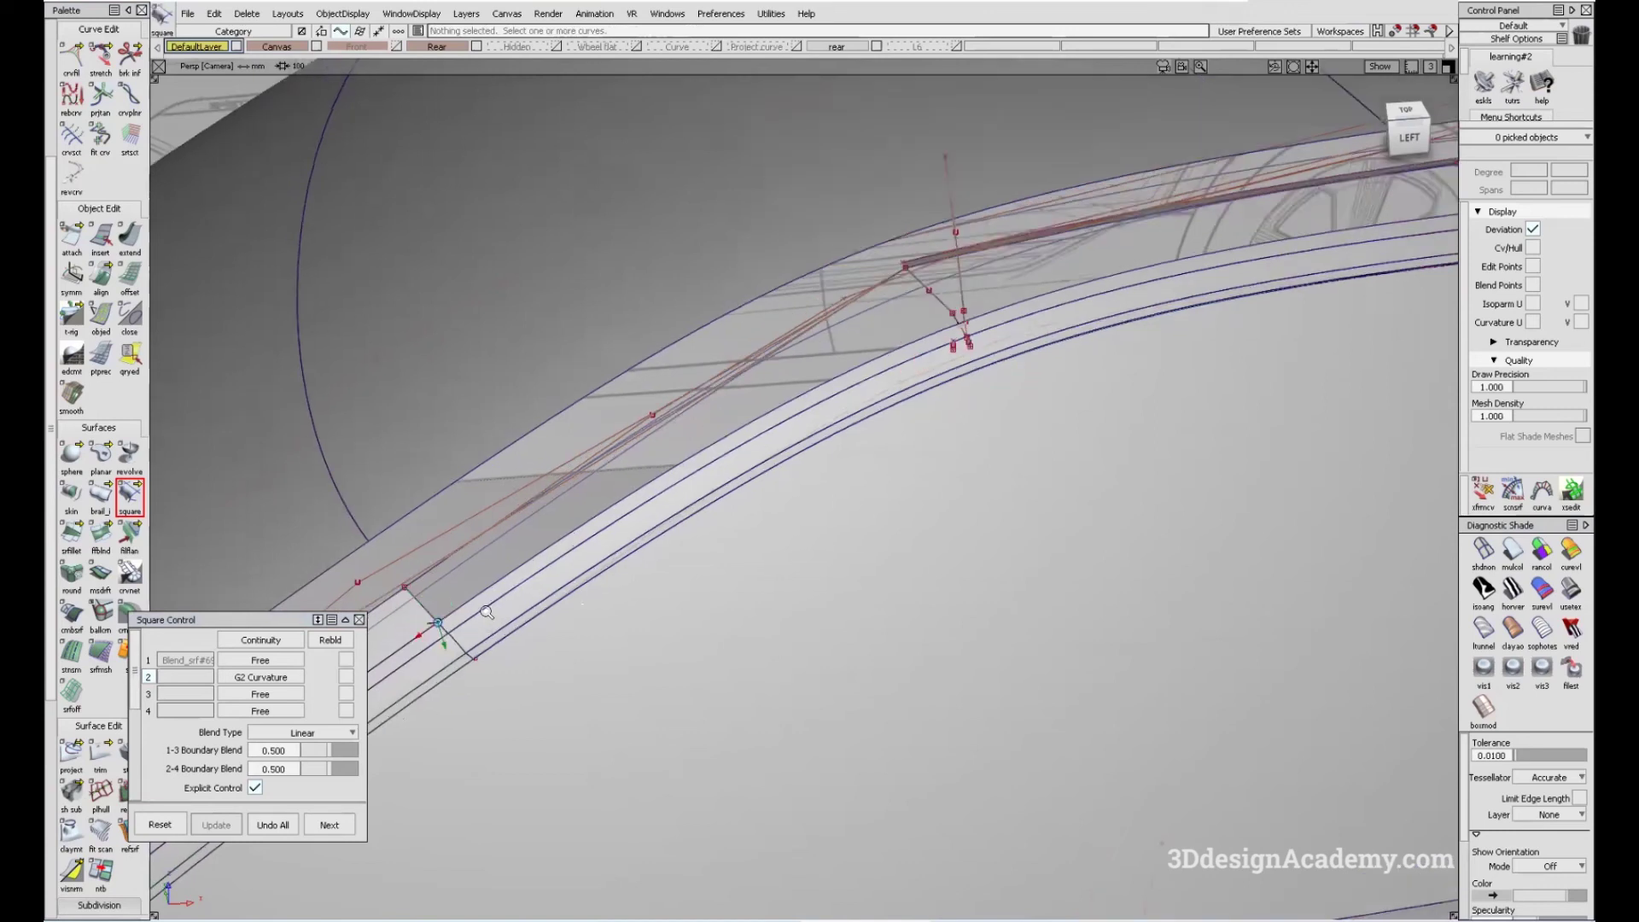
- Align both ends of the narrow surface to the front and rear strips' trim edges with G2 edge continuity
click(100, 277)
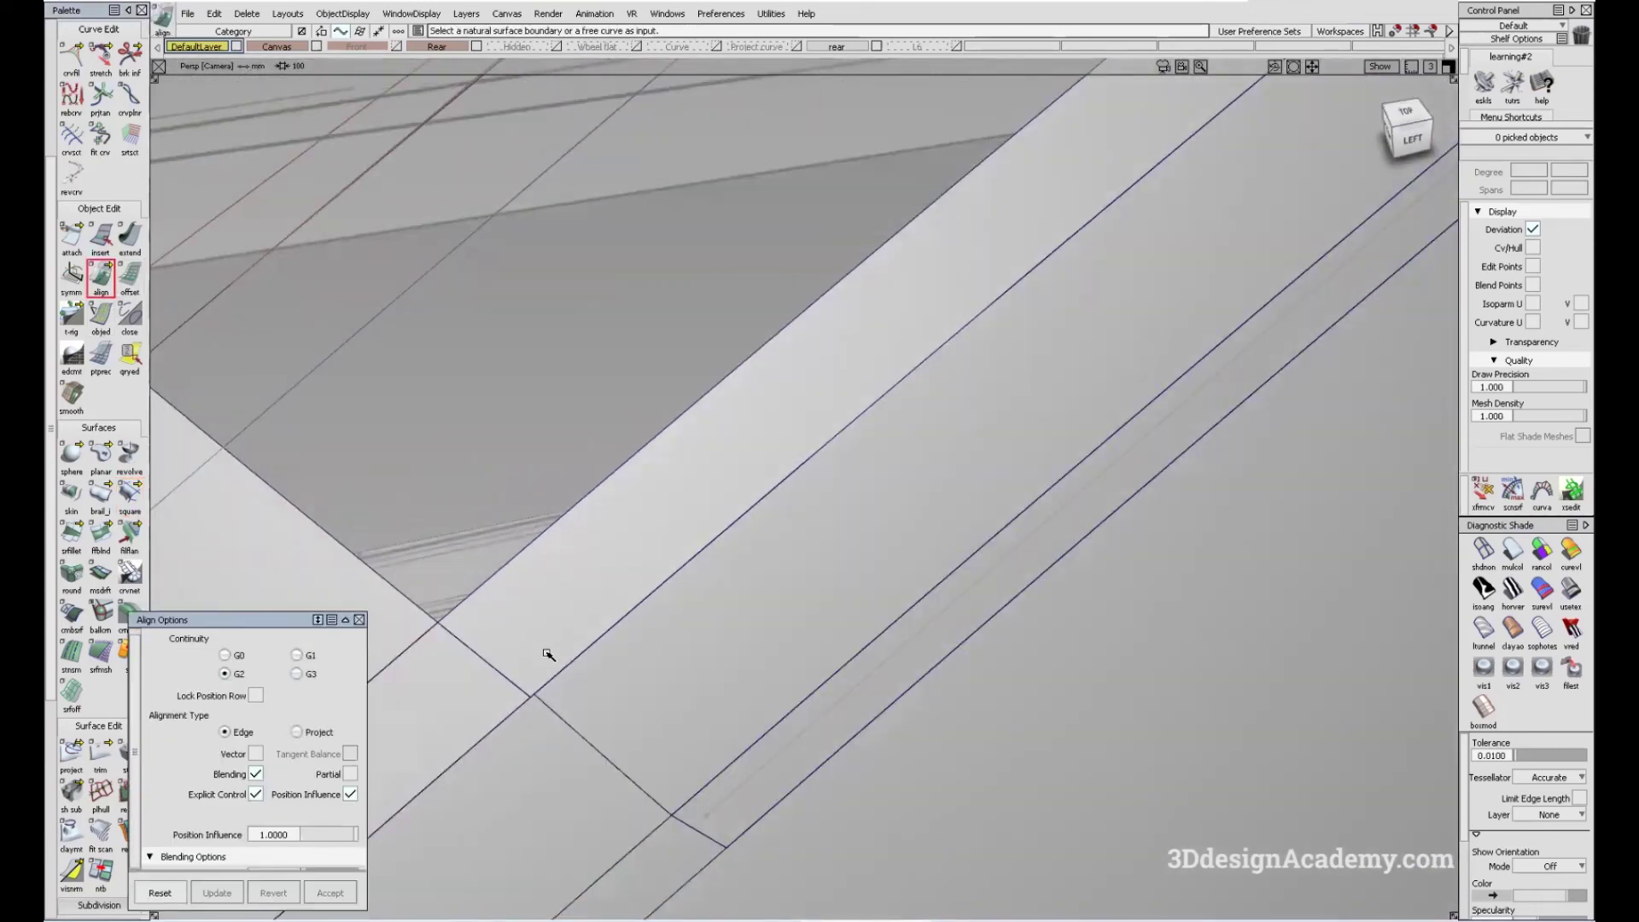
click(483, 658)
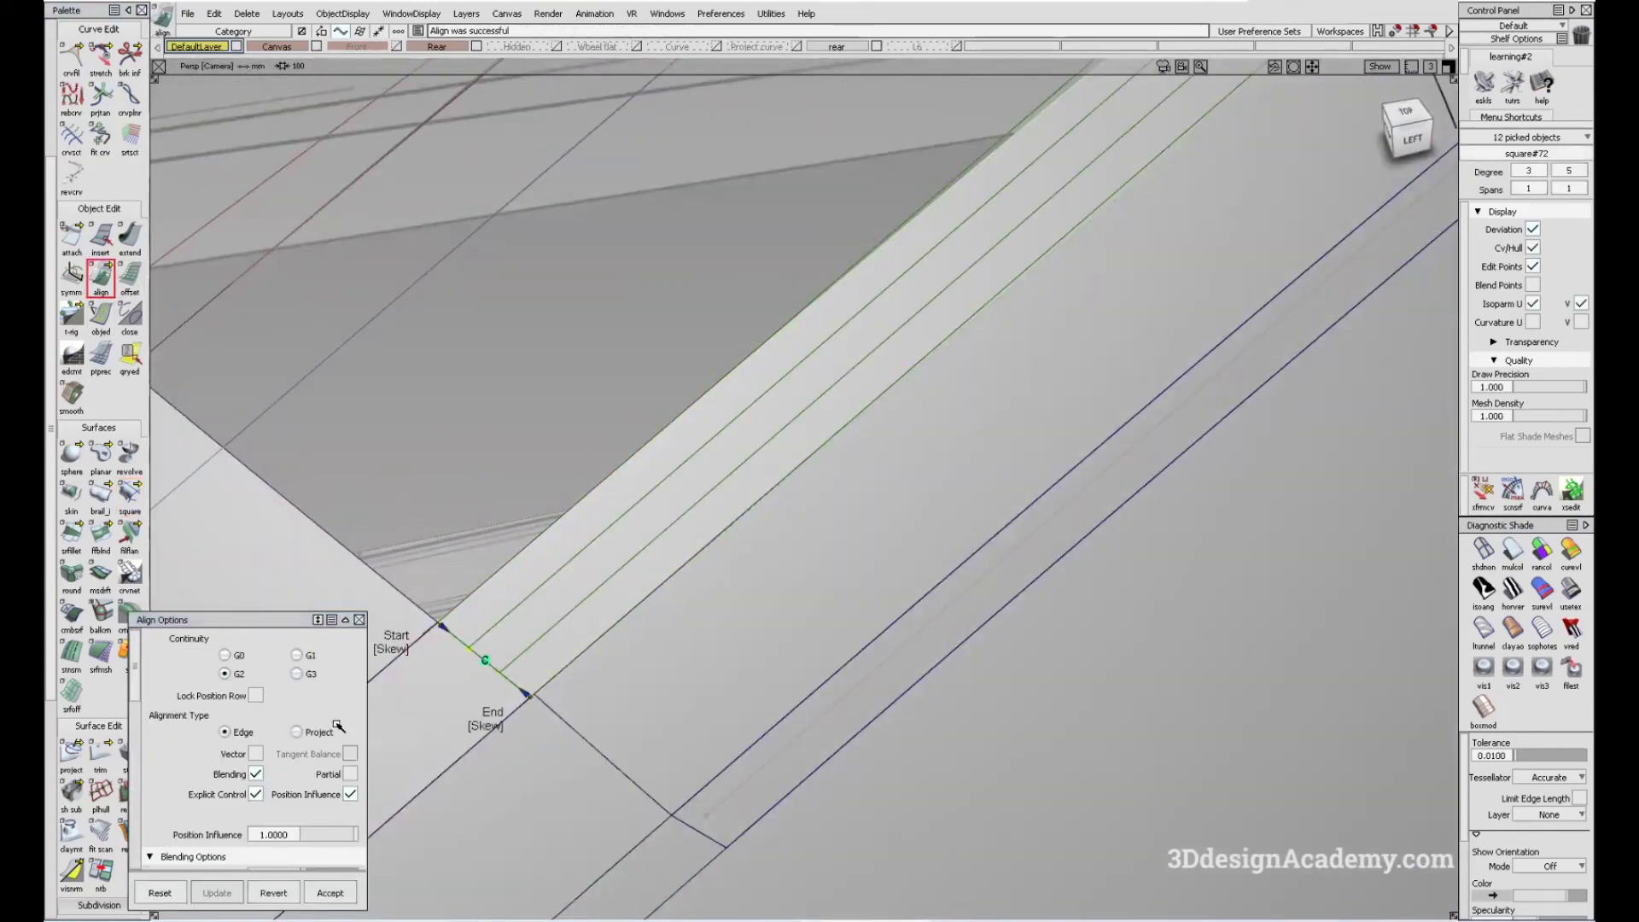
scroll(678, 583, down, 5)
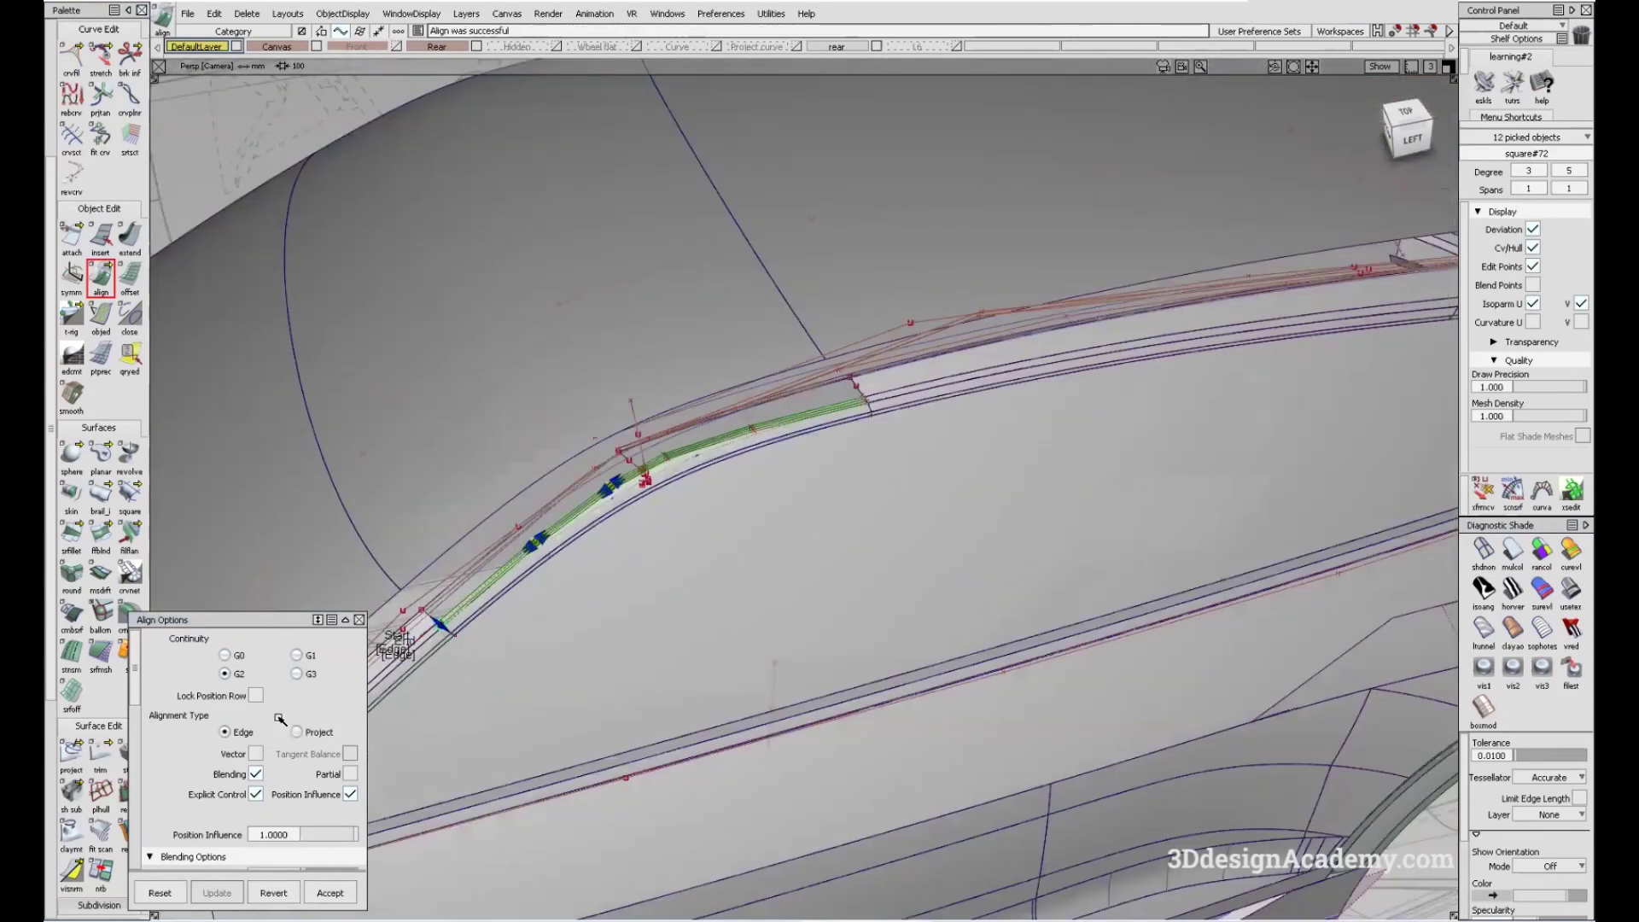
scroll(862, 406, up, 5)
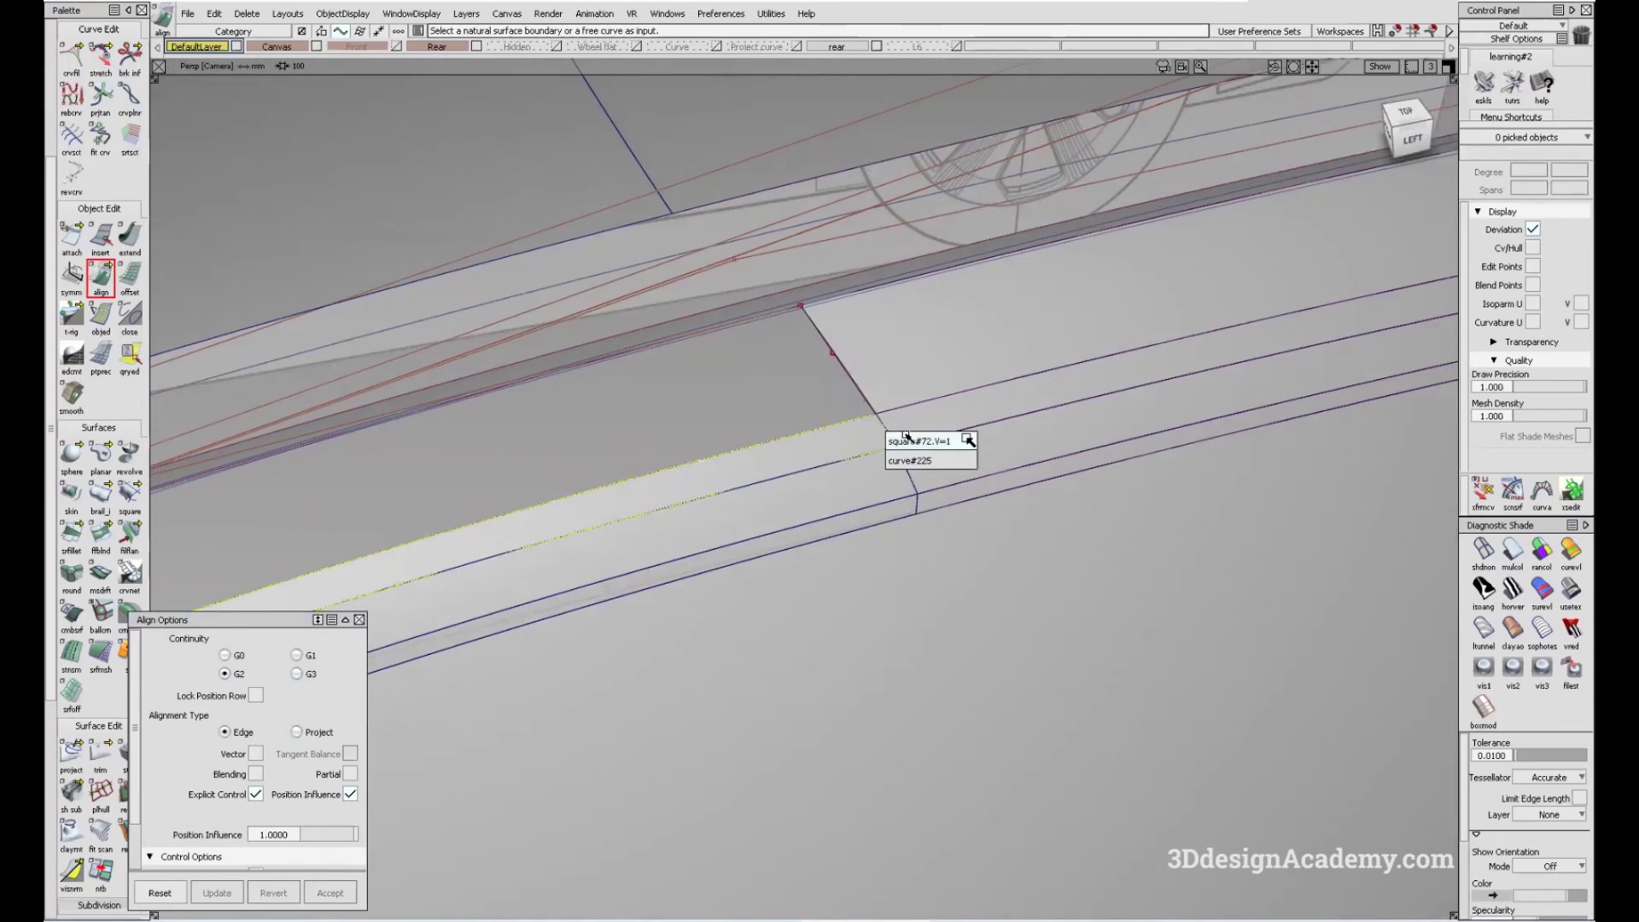
click(888, 429)
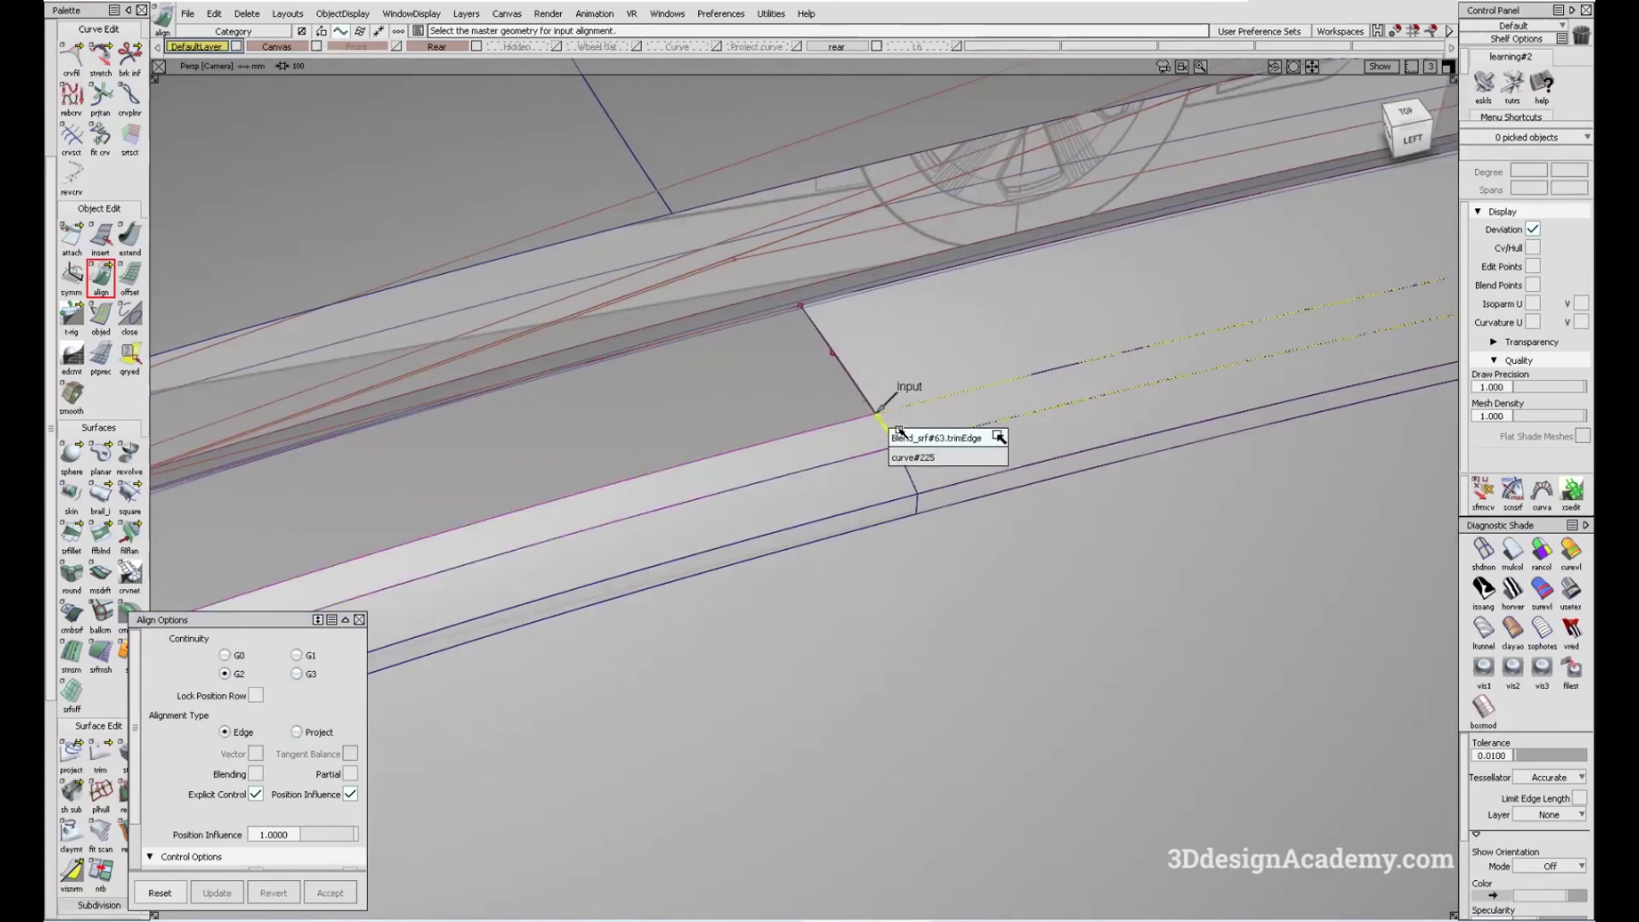
click(907, 410)
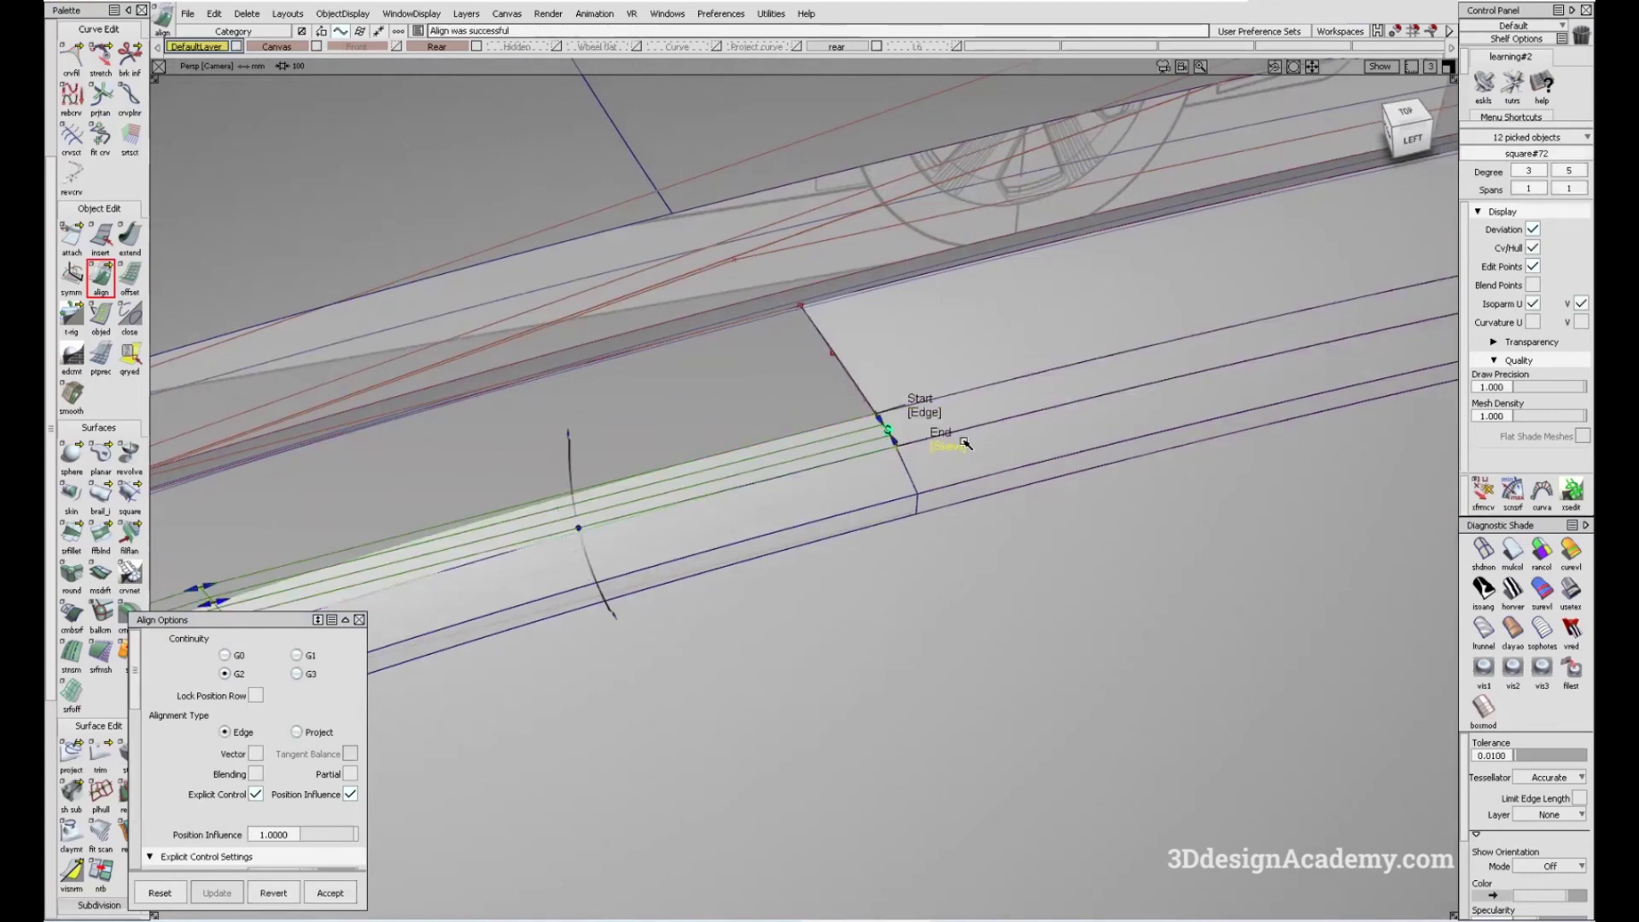
scroll(965, 443, down, 5)
key(Escape)
- Set the Square options to G2 Curvature for boundaries 1 and 3, Free for boundaries 2 and 4, with Explicit Control off
scroll(547, 581, up, 3)
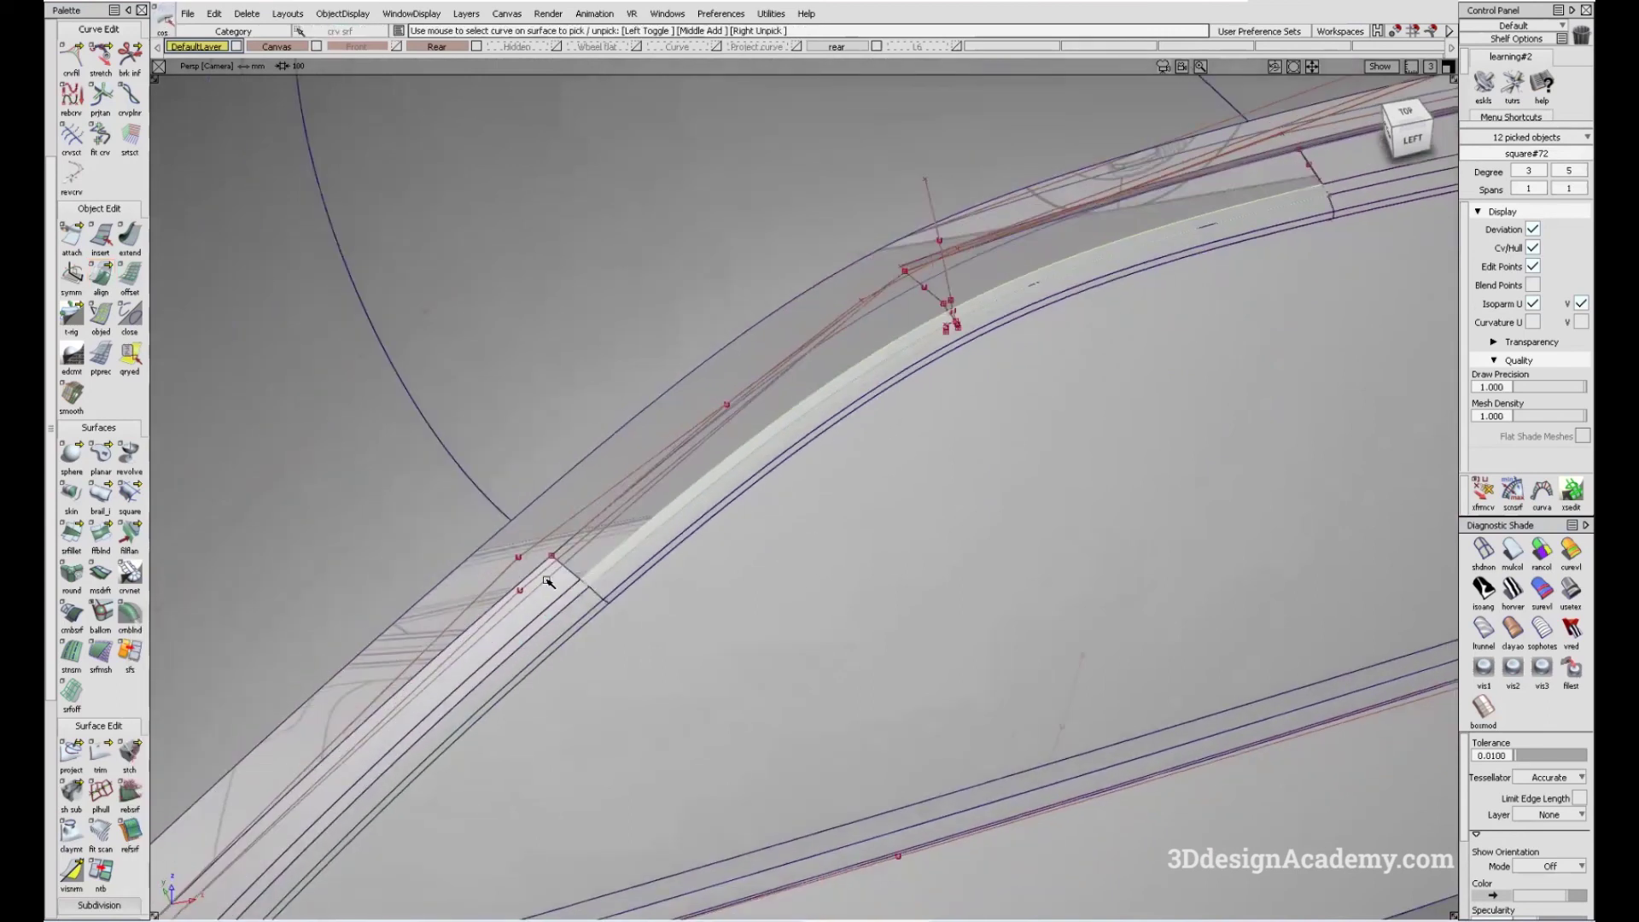
scroll(548, 581, up, 3)
click(129, 495)
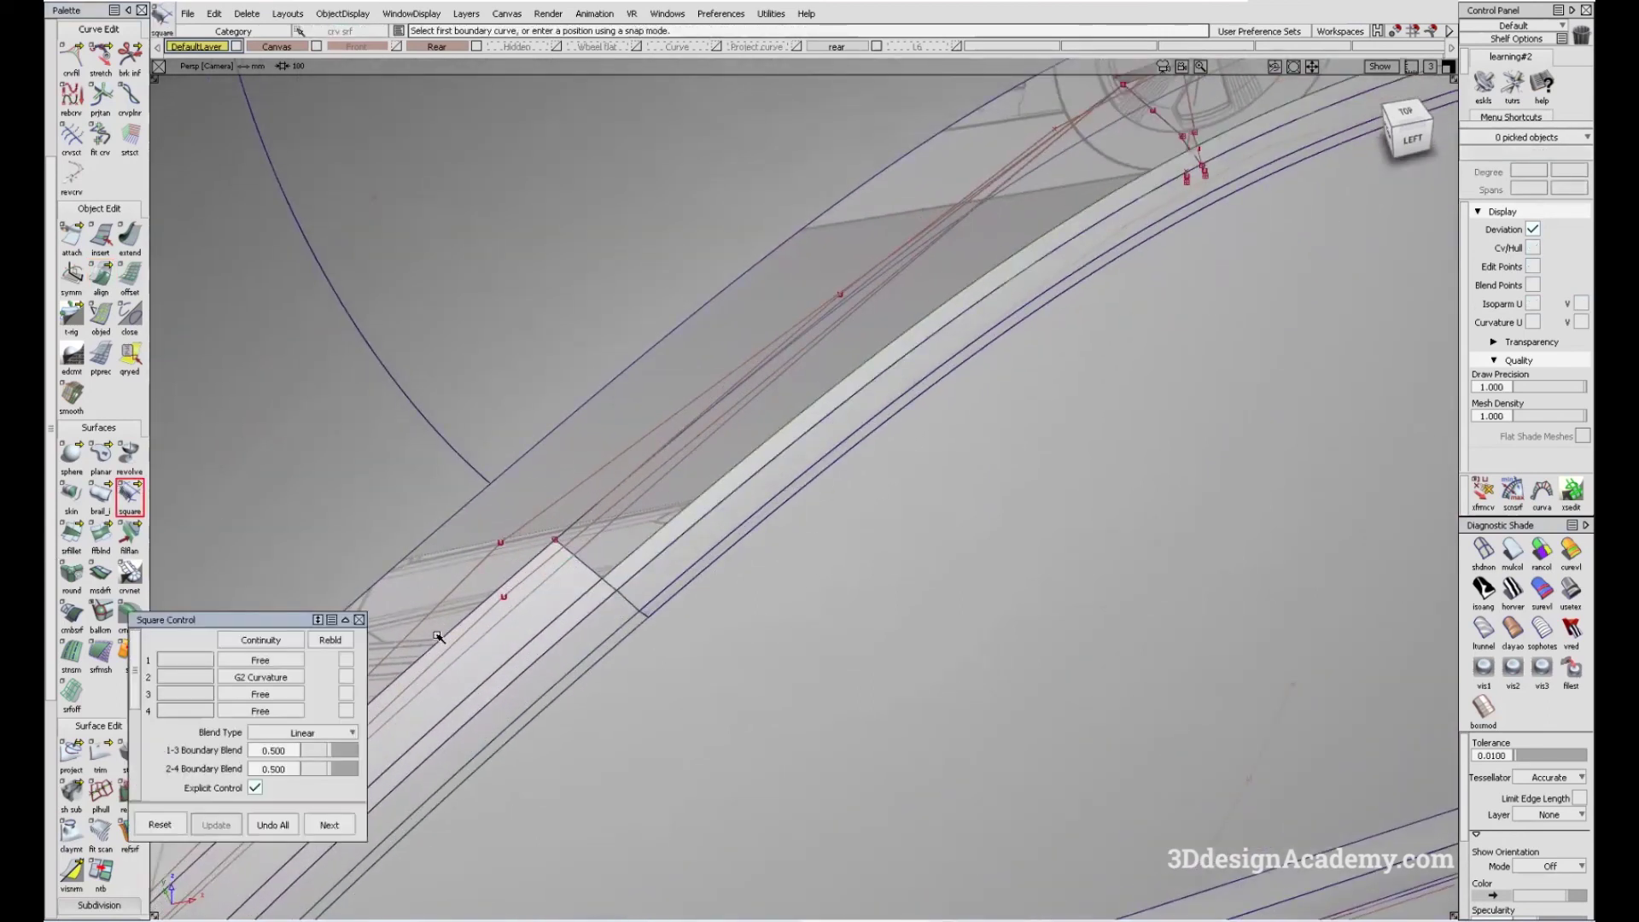
click(277, 660)
click(271, 731)
click(275, 711)
click(280, 770)
scroll(263, 714, down, 3)
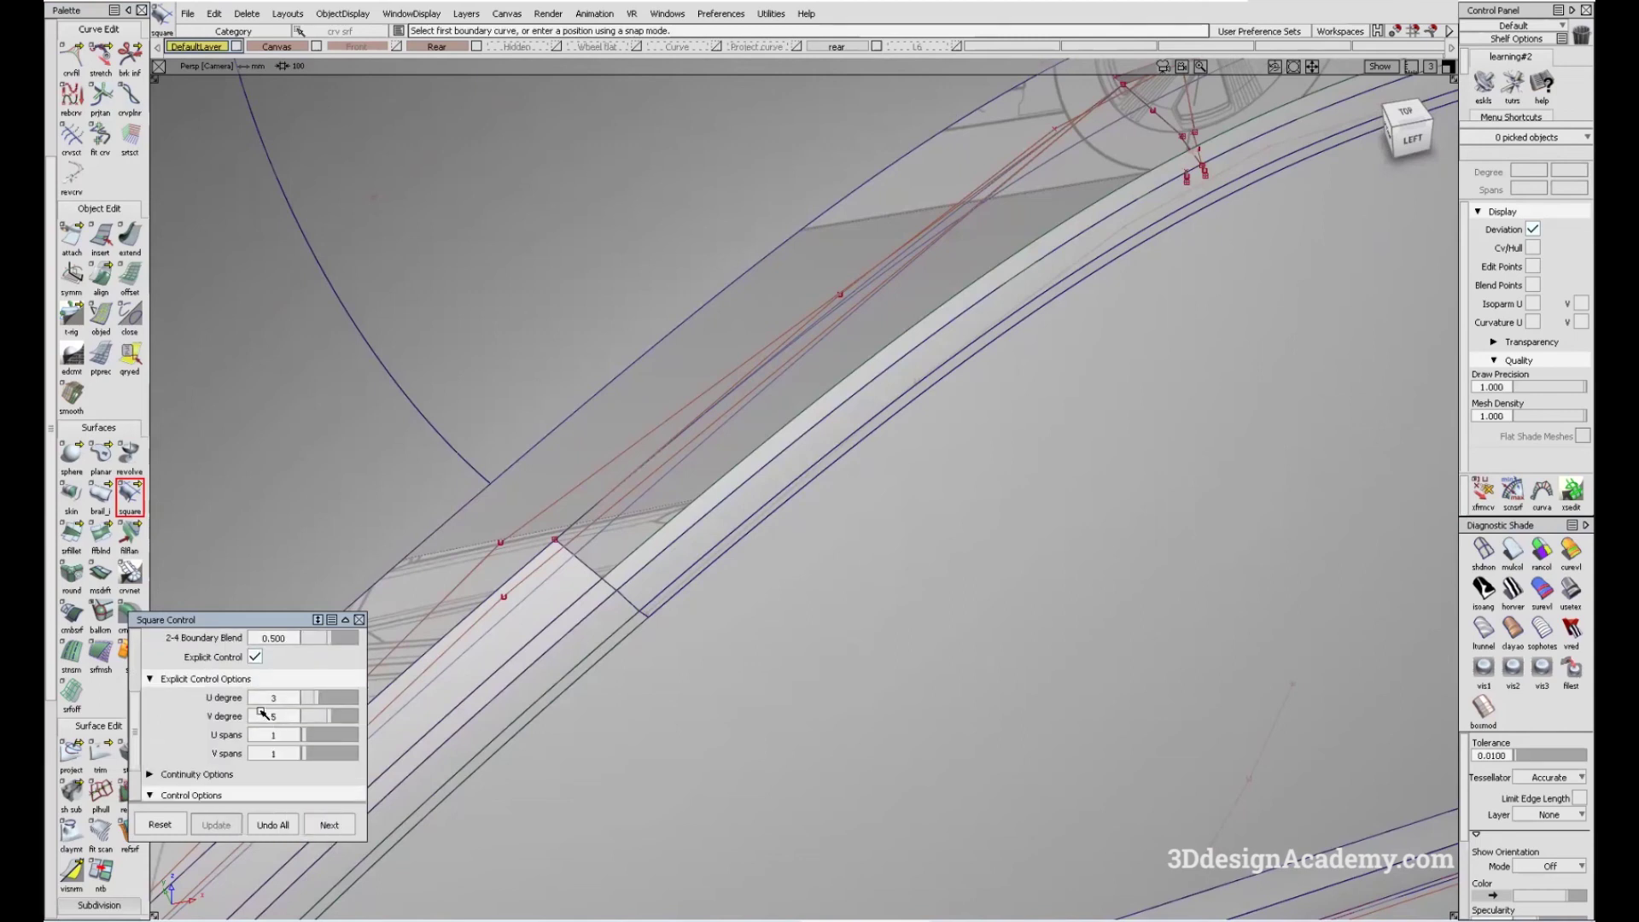
click(255, 657)
- Try to build a square surface across the gap from the strips' end edges, the upper curve and the narrow surface's upper edge
scroll(606, 555, up, 2)
click(594, 497)
click(619, 522)
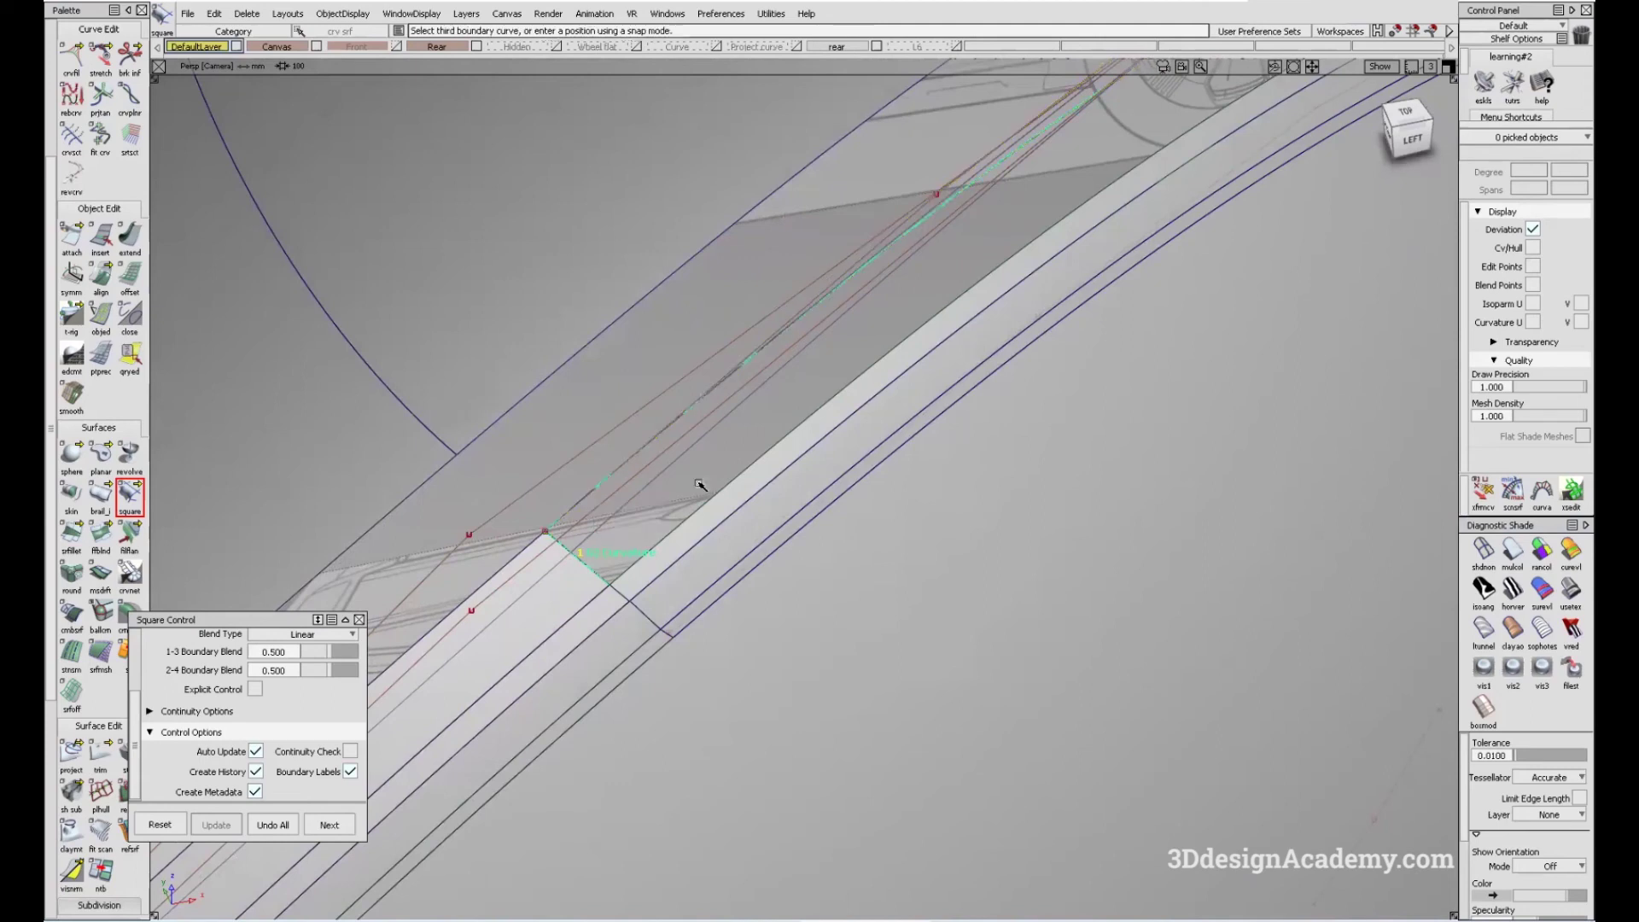
click(982, 282)
scroll(977, 307, down, 3)
scroll(1015, 375, up, 3)
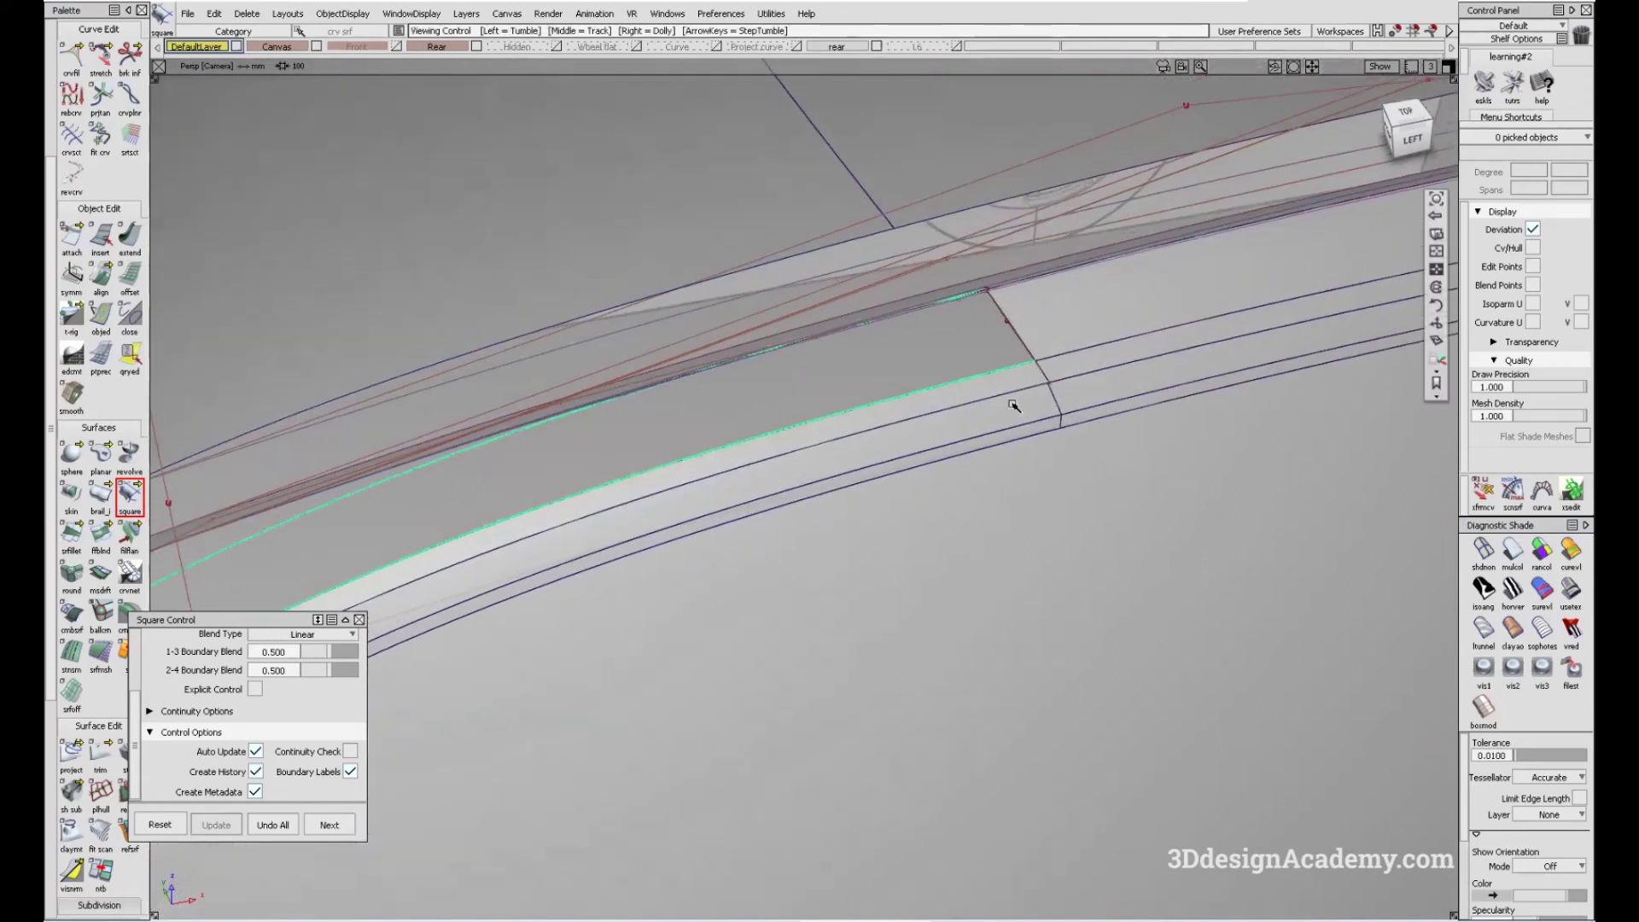
click(1035, 359)
scroll(935, 385, down, 2)
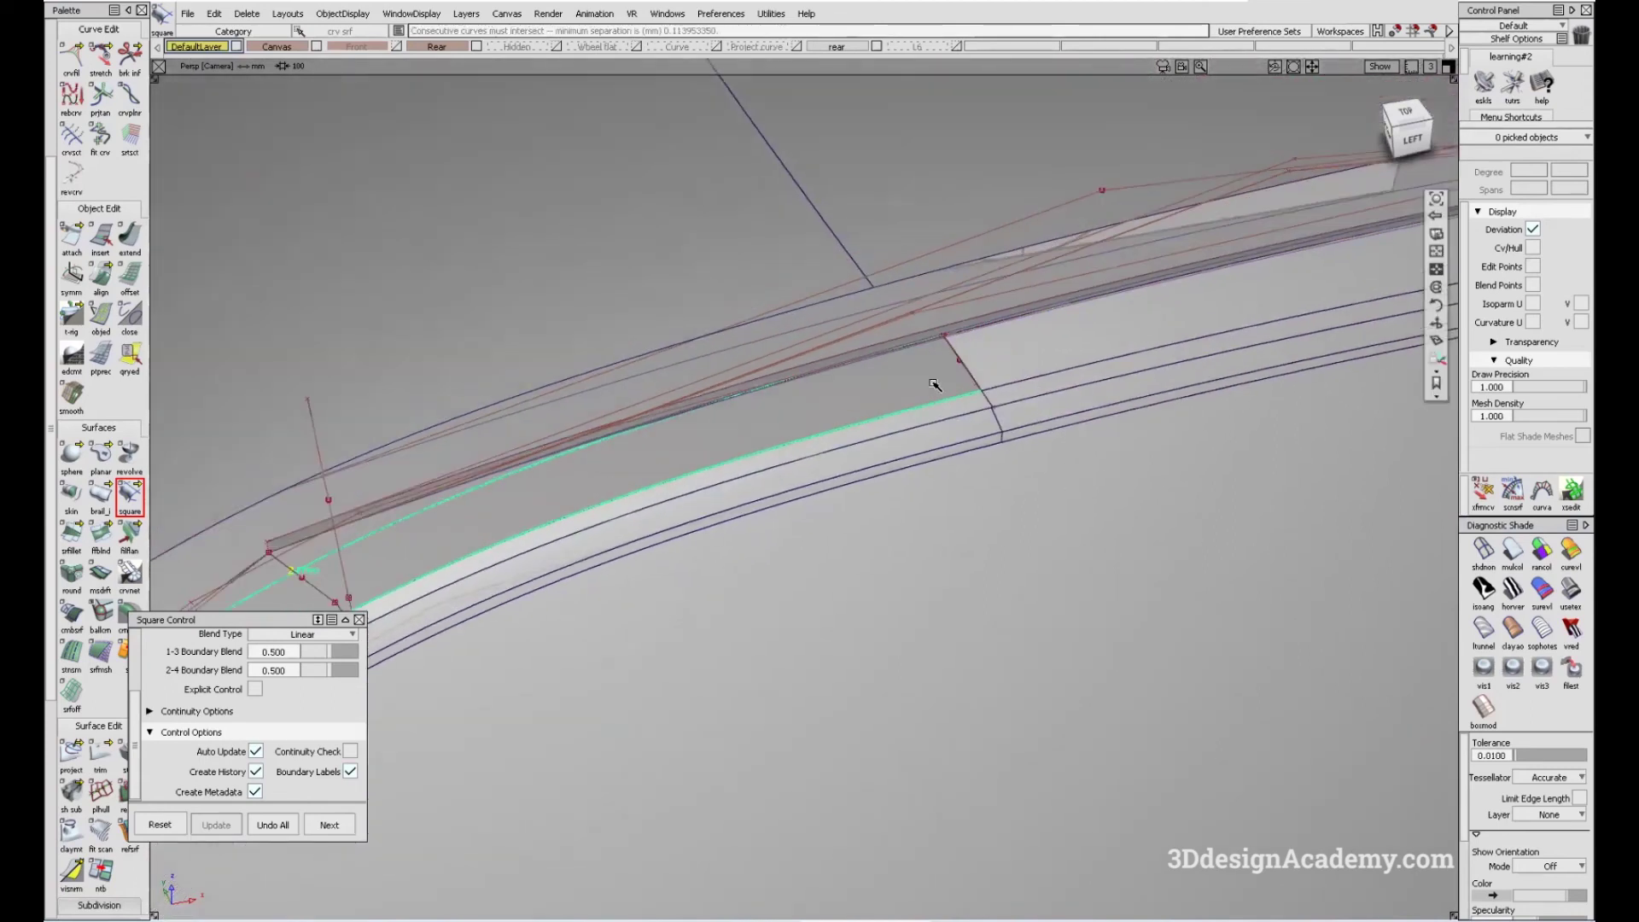
scroll(962, 362, down, 3)
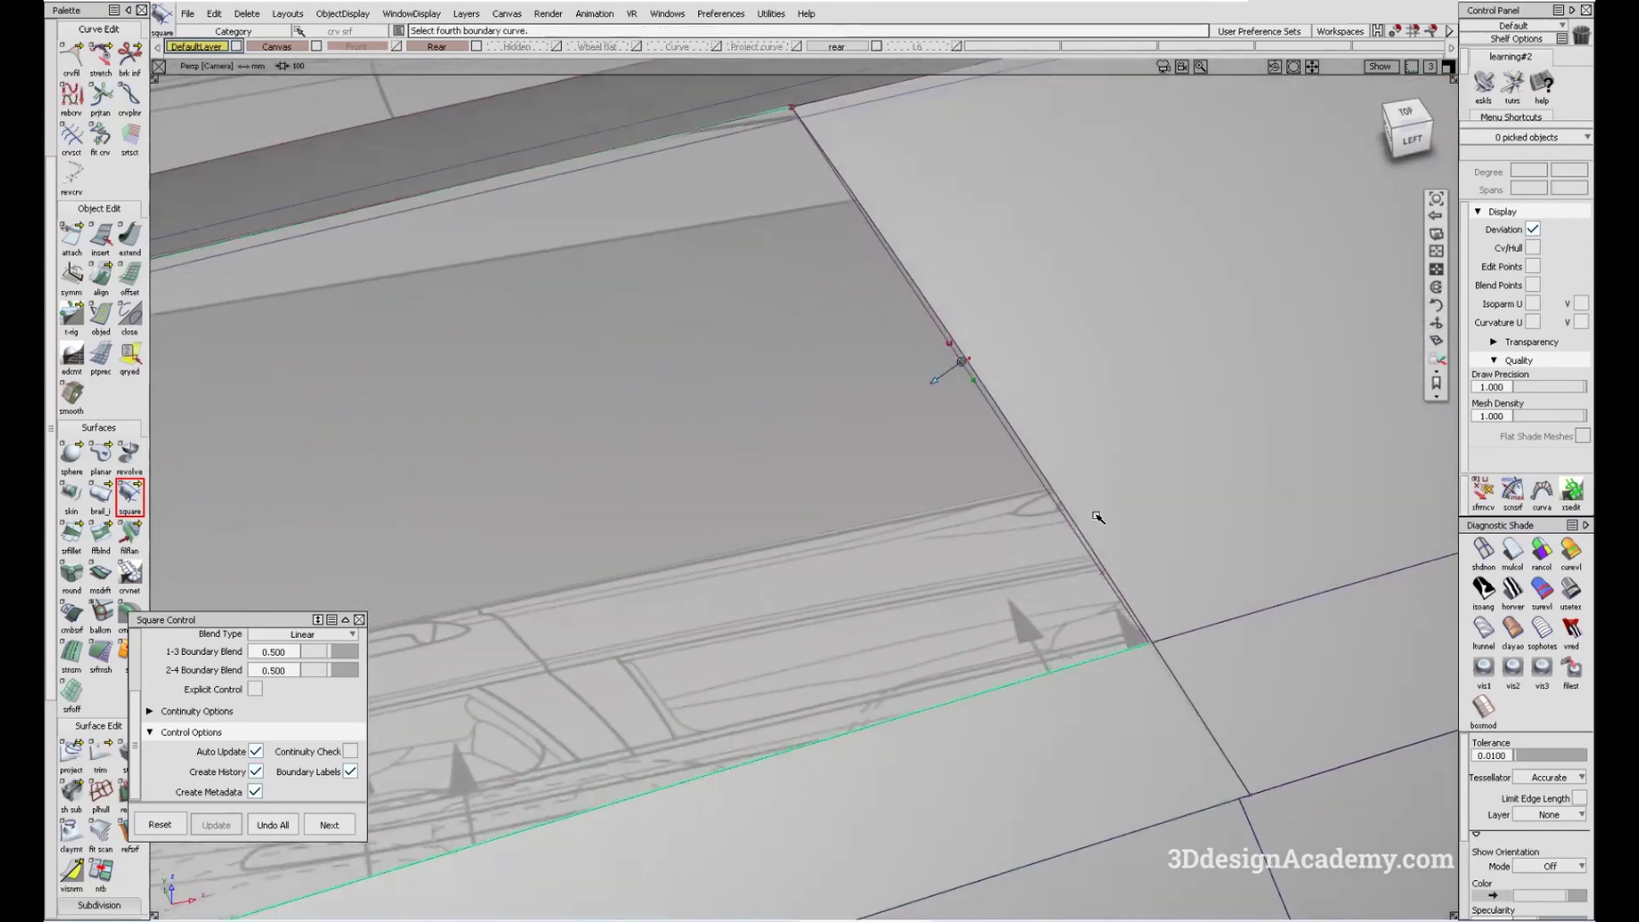
scroll(1162, 473, down, 1)
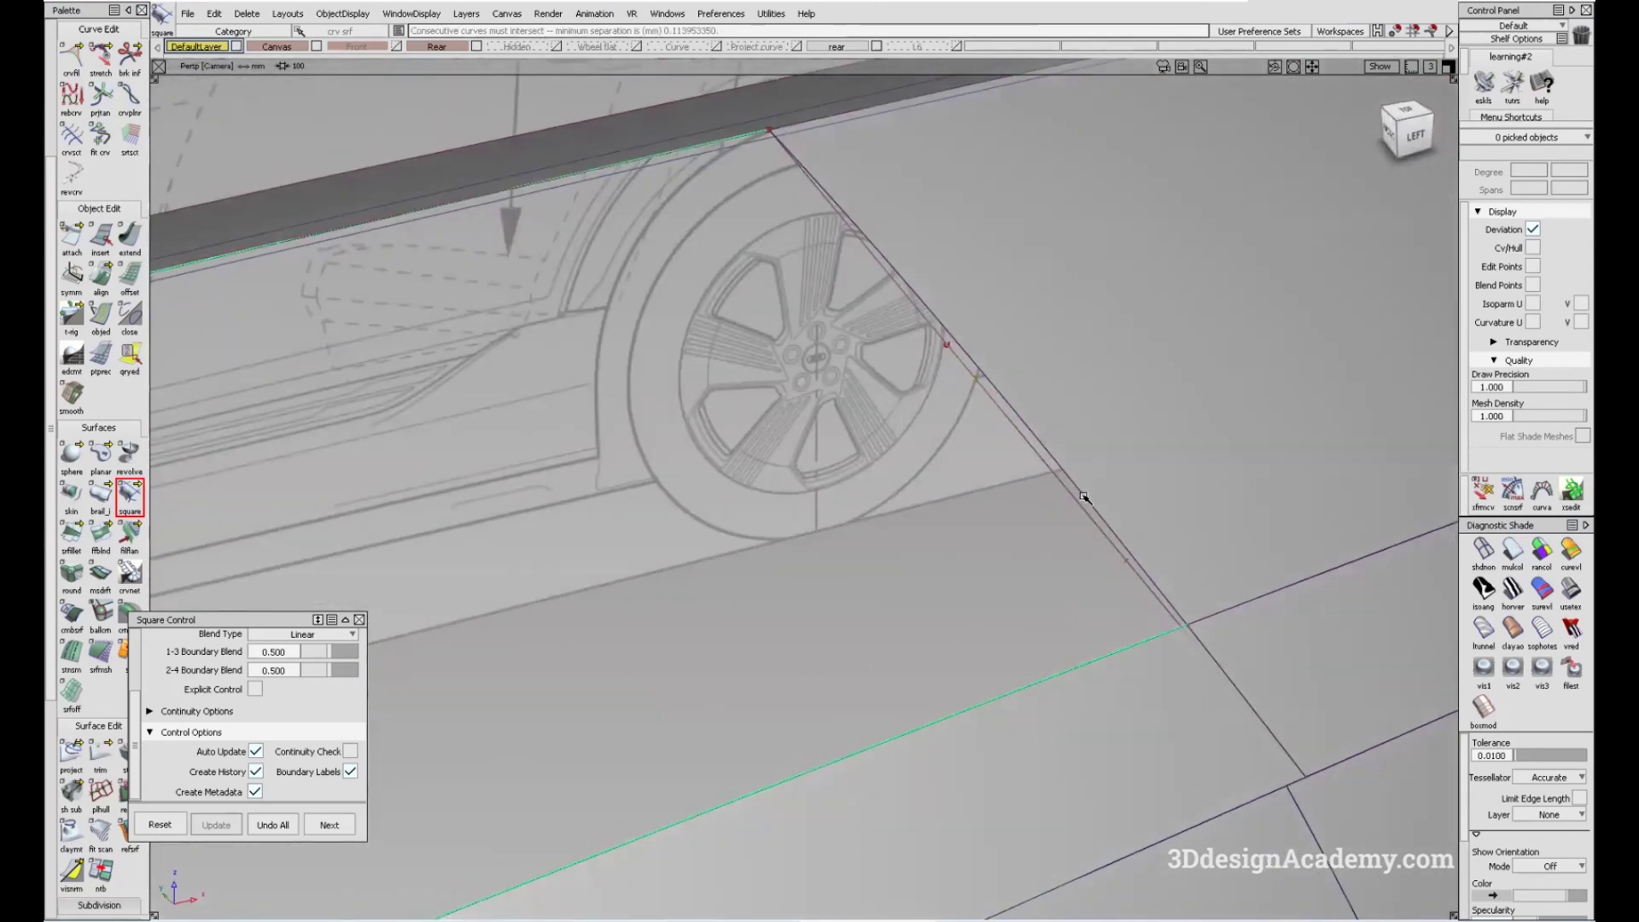
alt+shift+drag(1061, 505, 908, 367)
click(1023, 145)
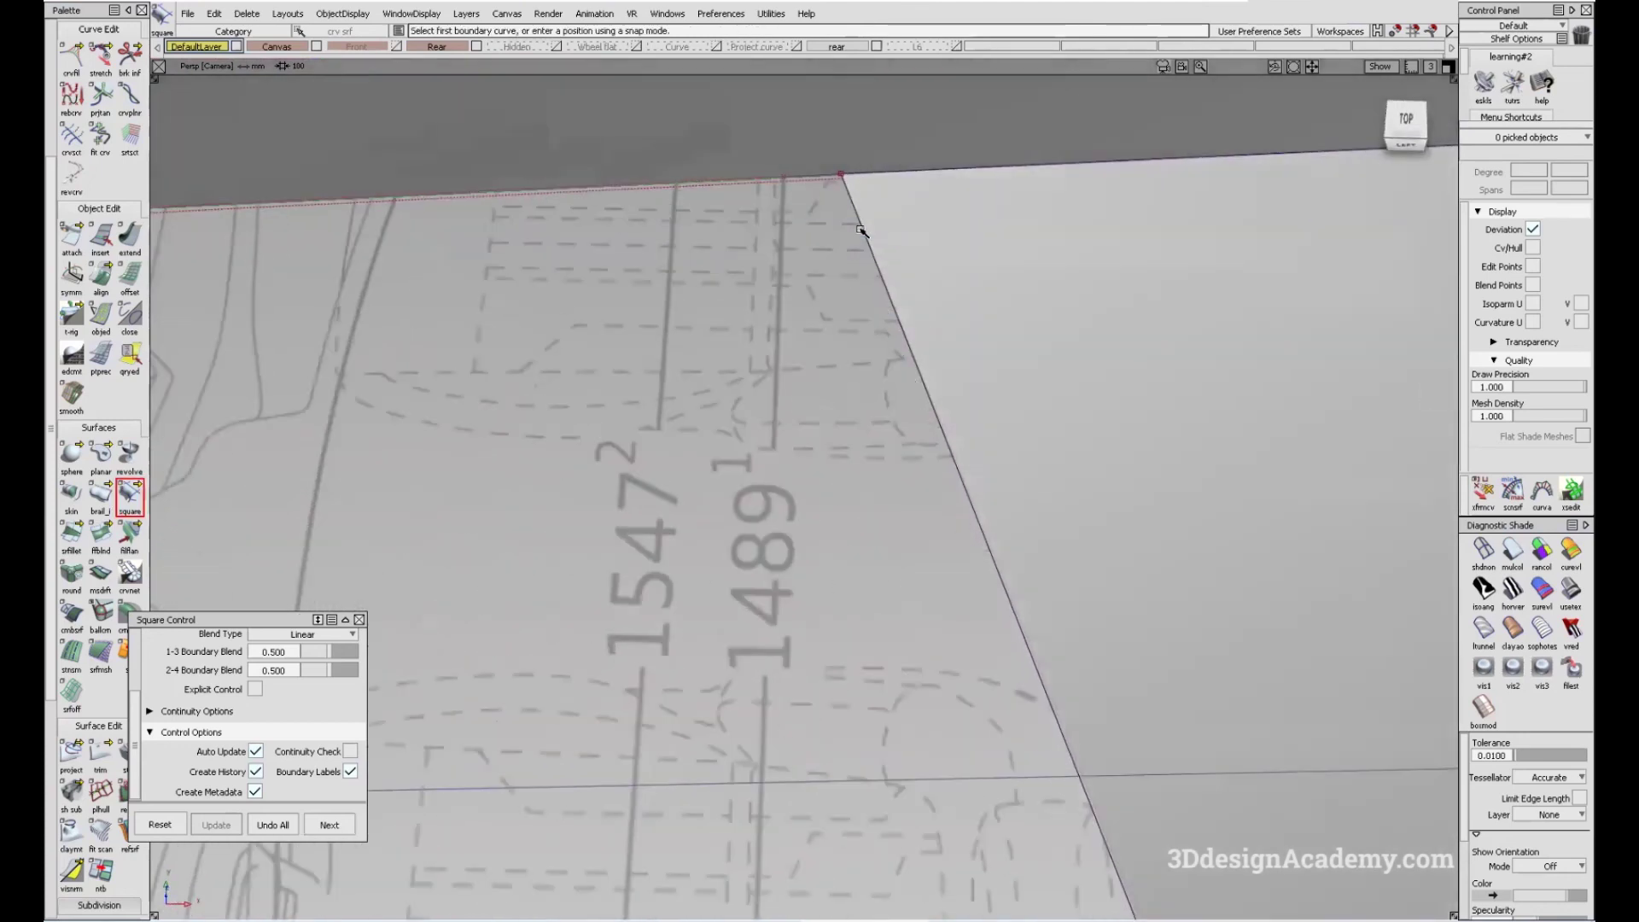
- Try to adjust the curve lying on the rear strip's end edge with the Stretch tool
click(97, 87)
click(100, 56)
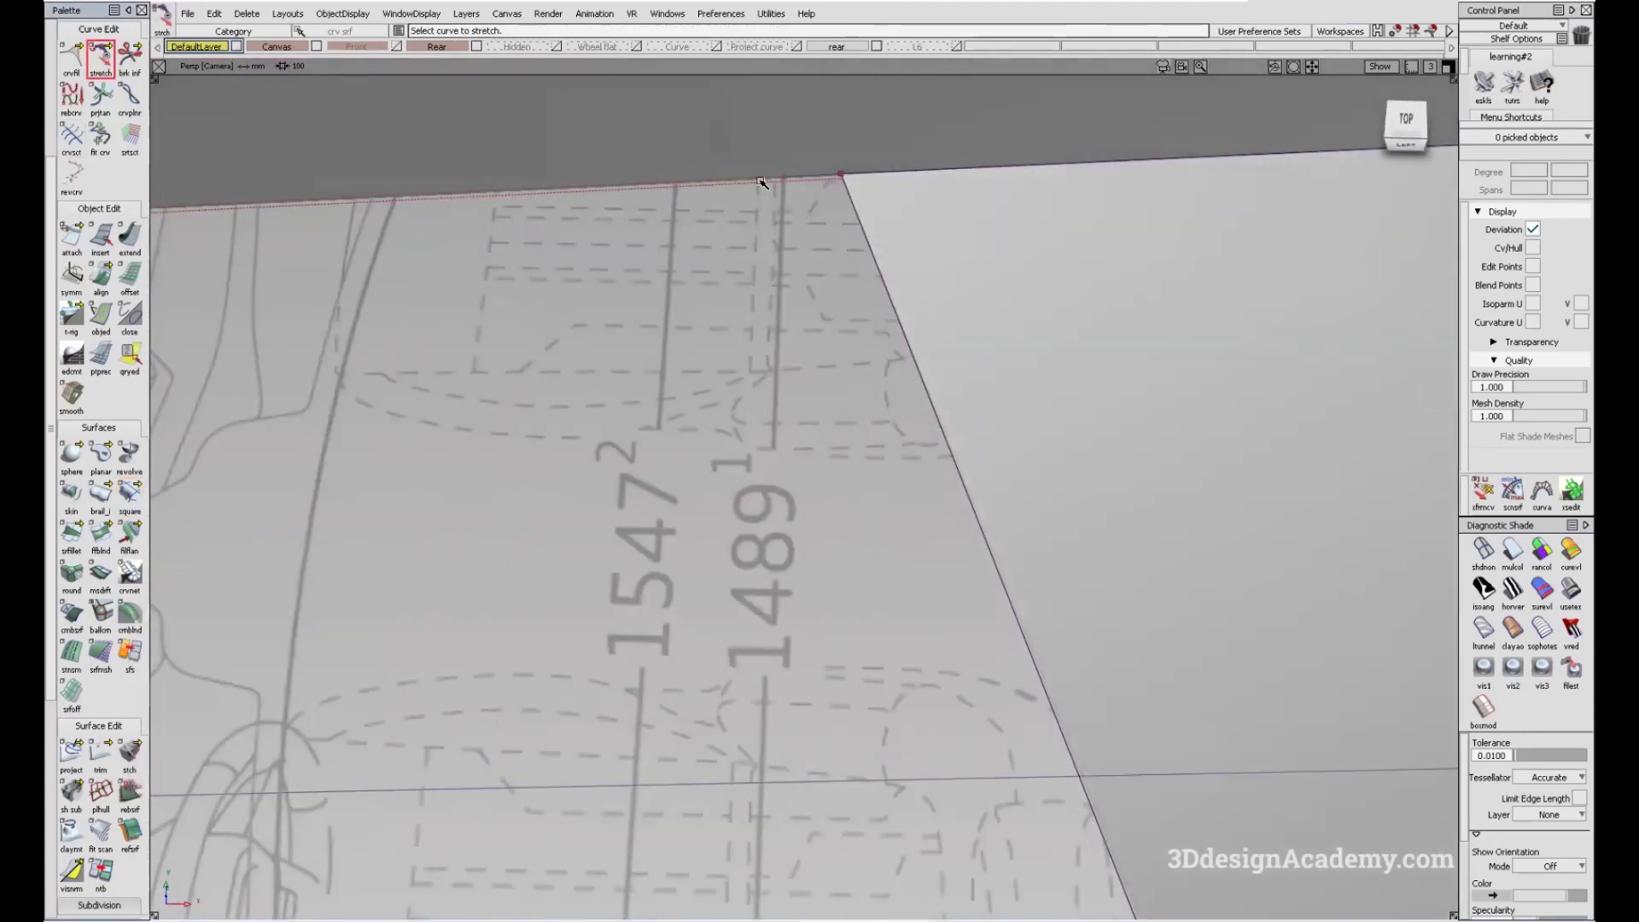
click(852, 196)
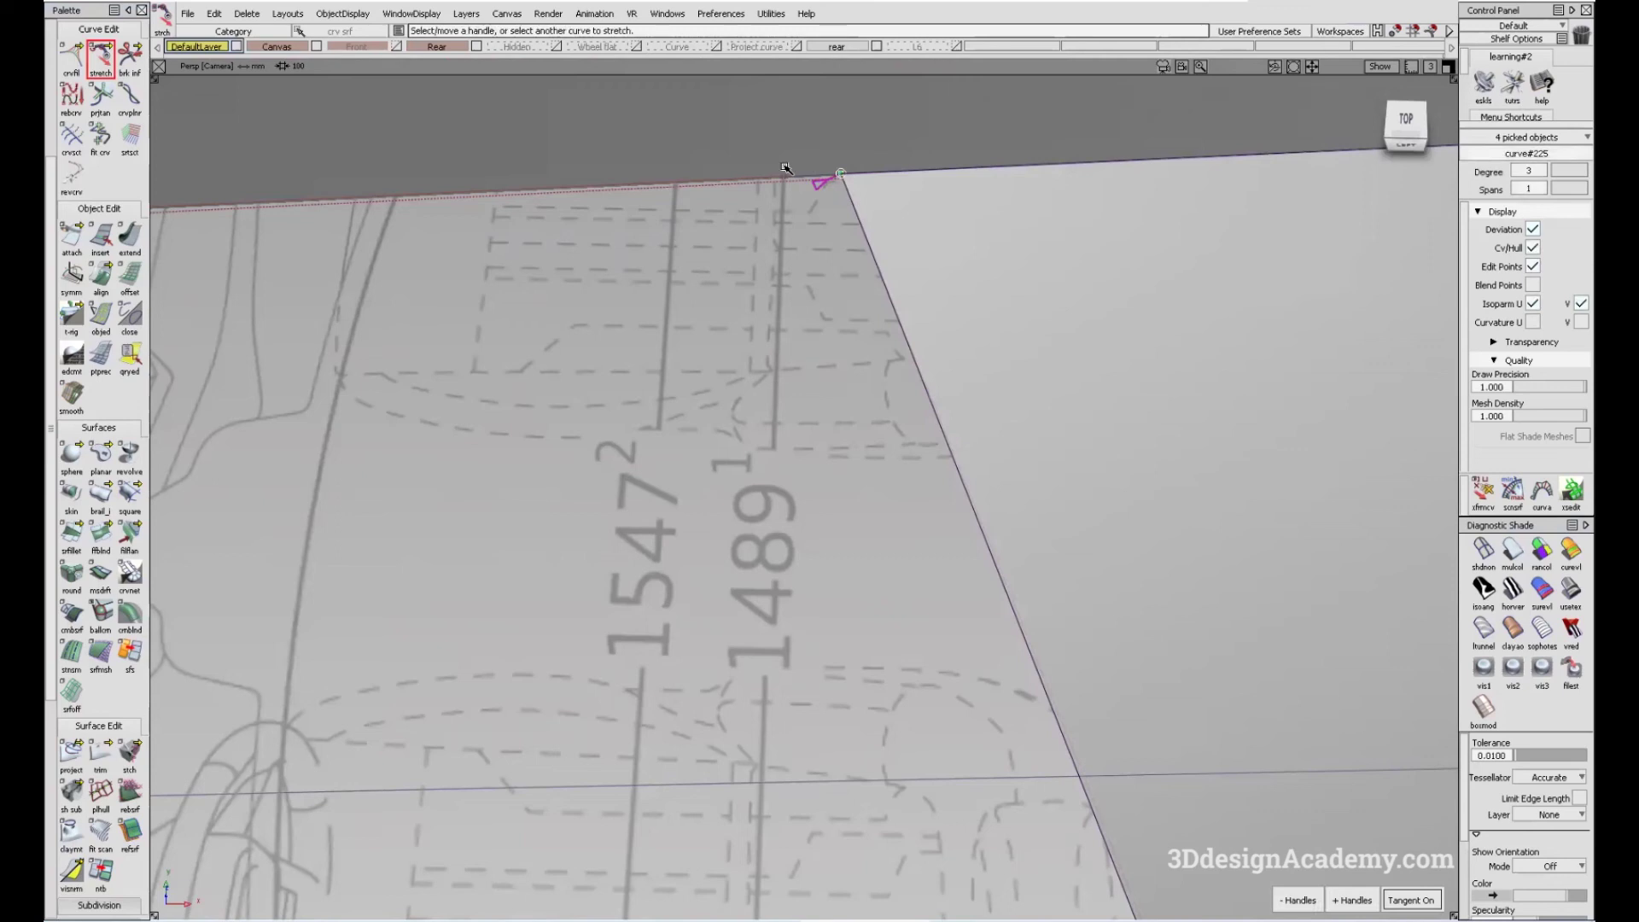
alt+shift+drag(918, 293, 885, 414)
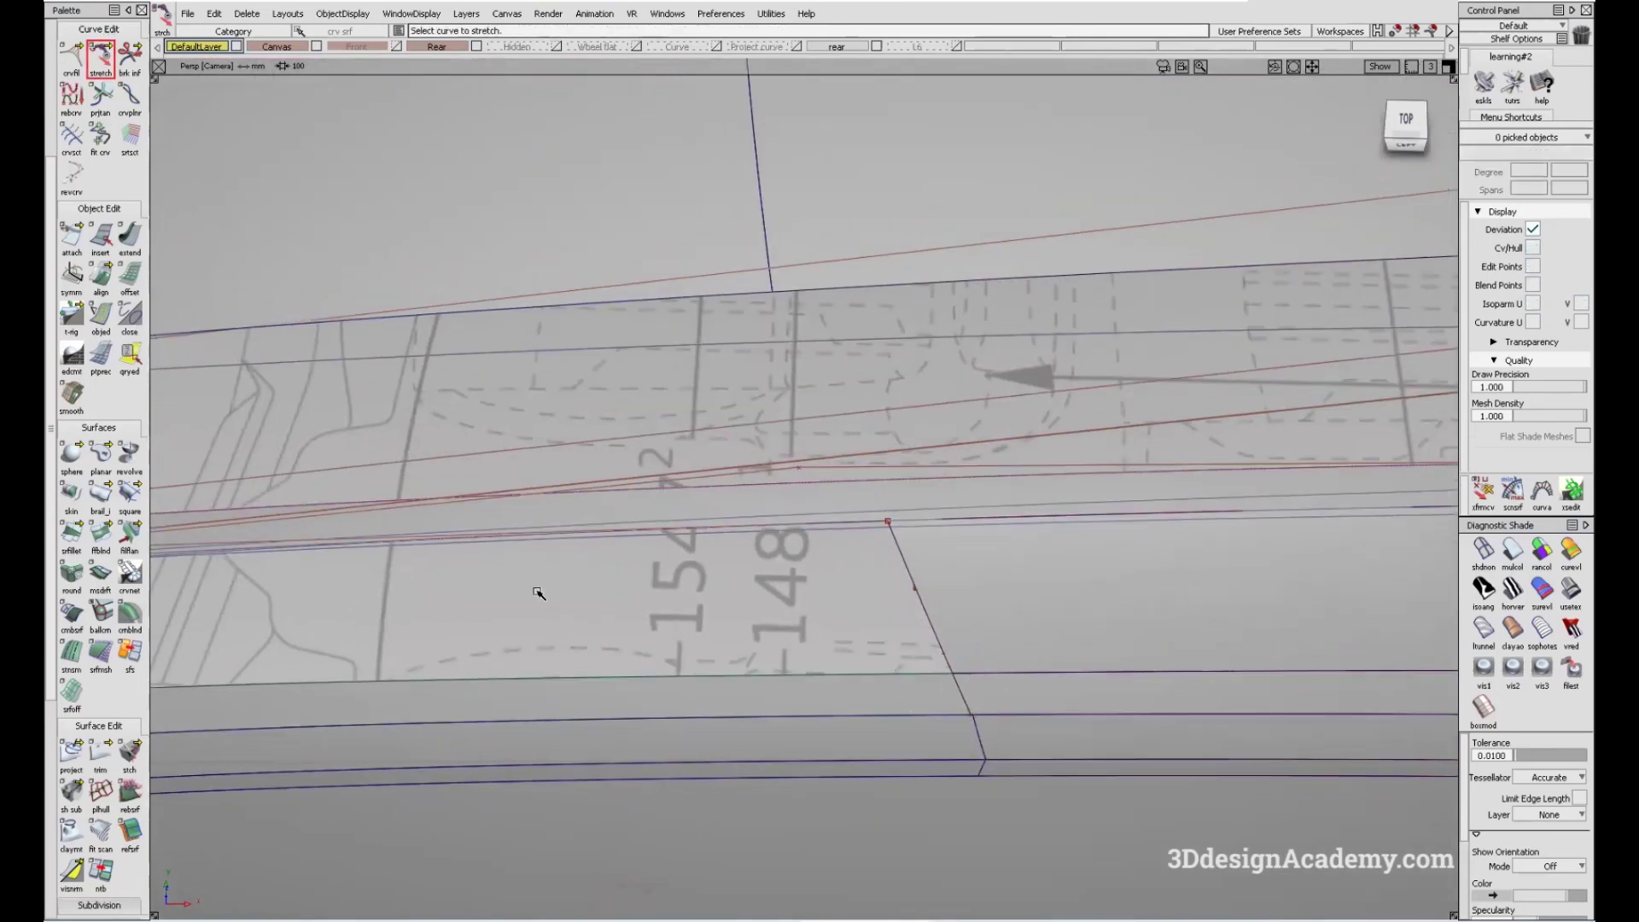
- Hide all construction curves around the window trim and bring them back into view
alt+shift+right_drag(840, 556, 810, 594)
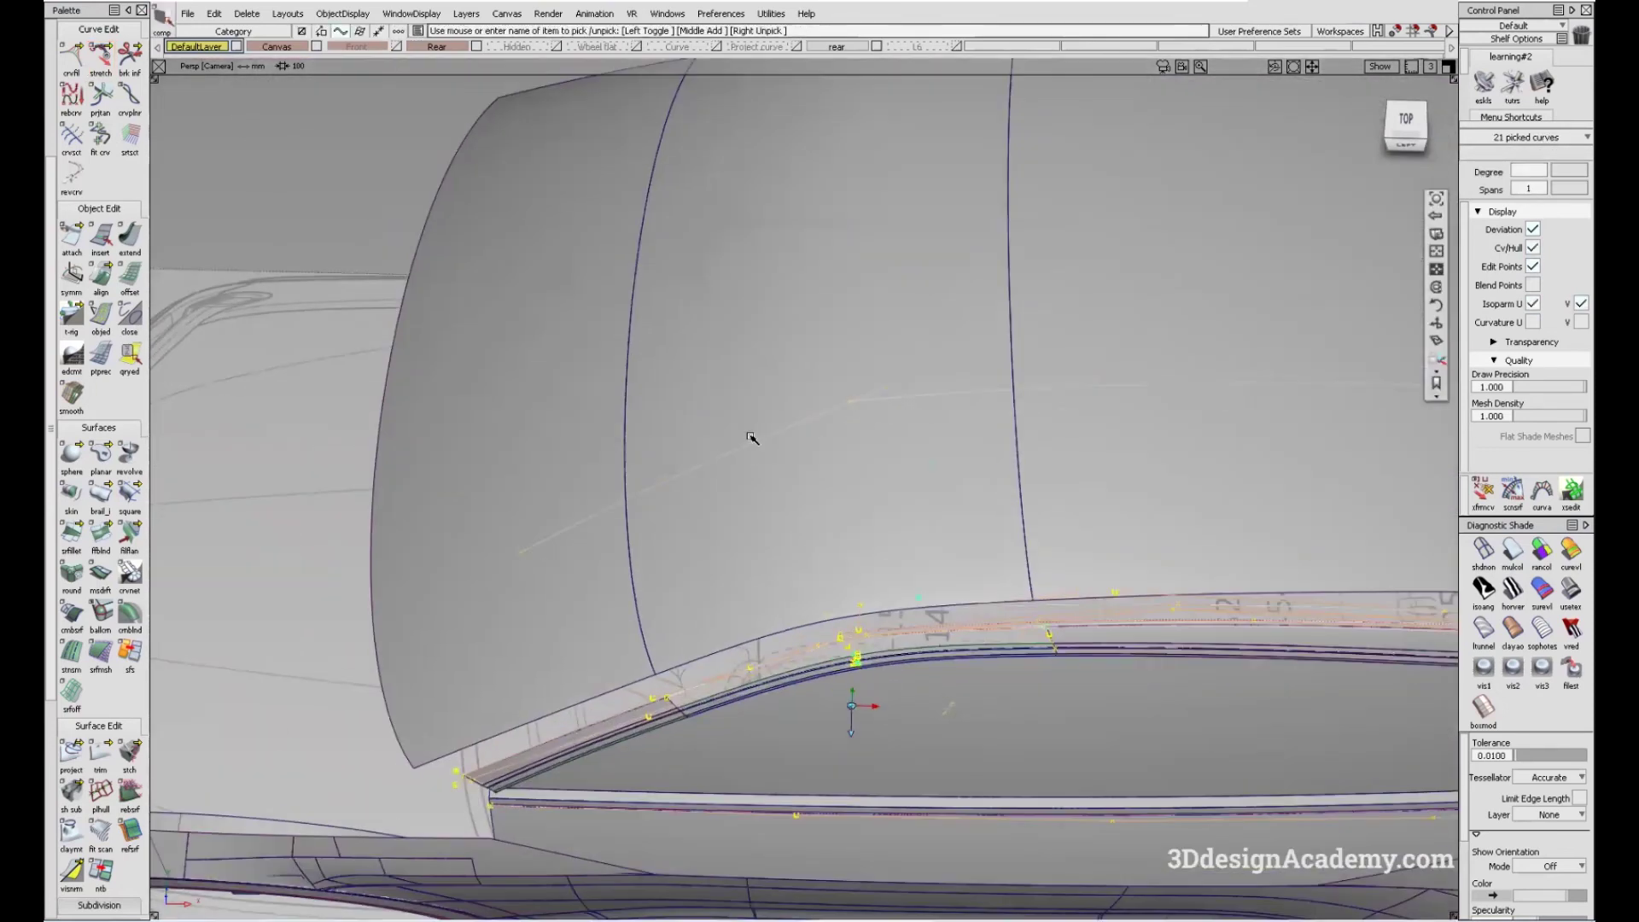
click(343, 13)
click(358, 51)
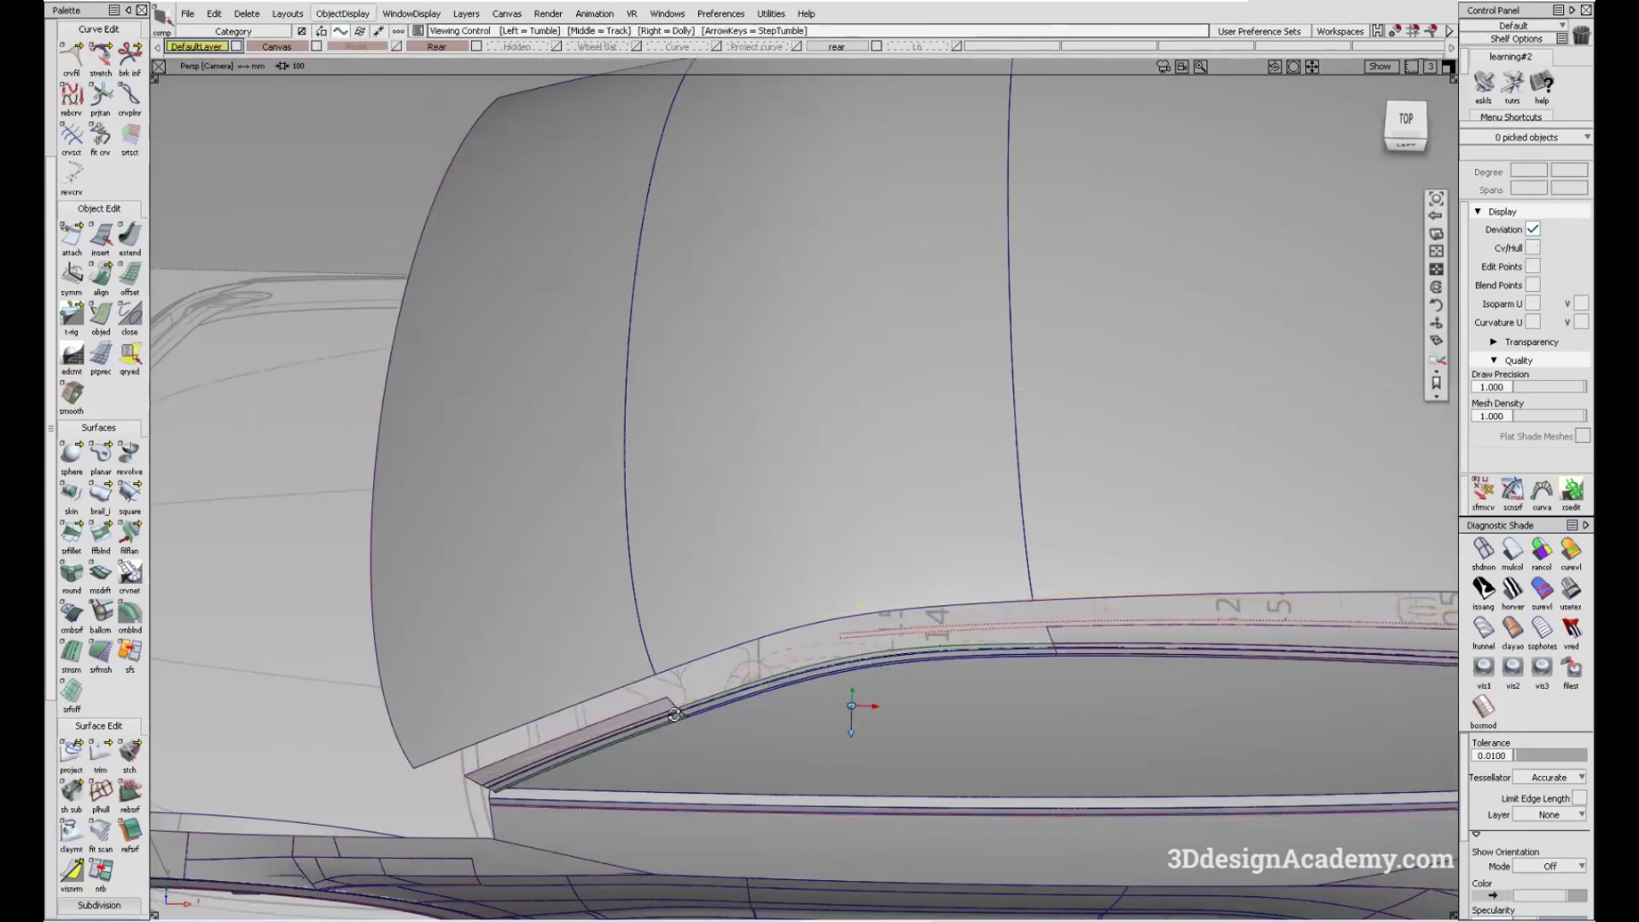
alt+shift+right_drag(675, 715, 372, 214)
click(340, 30)
click(377, 220)
- Pick all construction curves except the upper gap curve fillet#34 and make them invisible
drag(417, 290, 1350, 781)
alt+shift+middle_drag(779, 706, 622, 695)
click(623, 695)
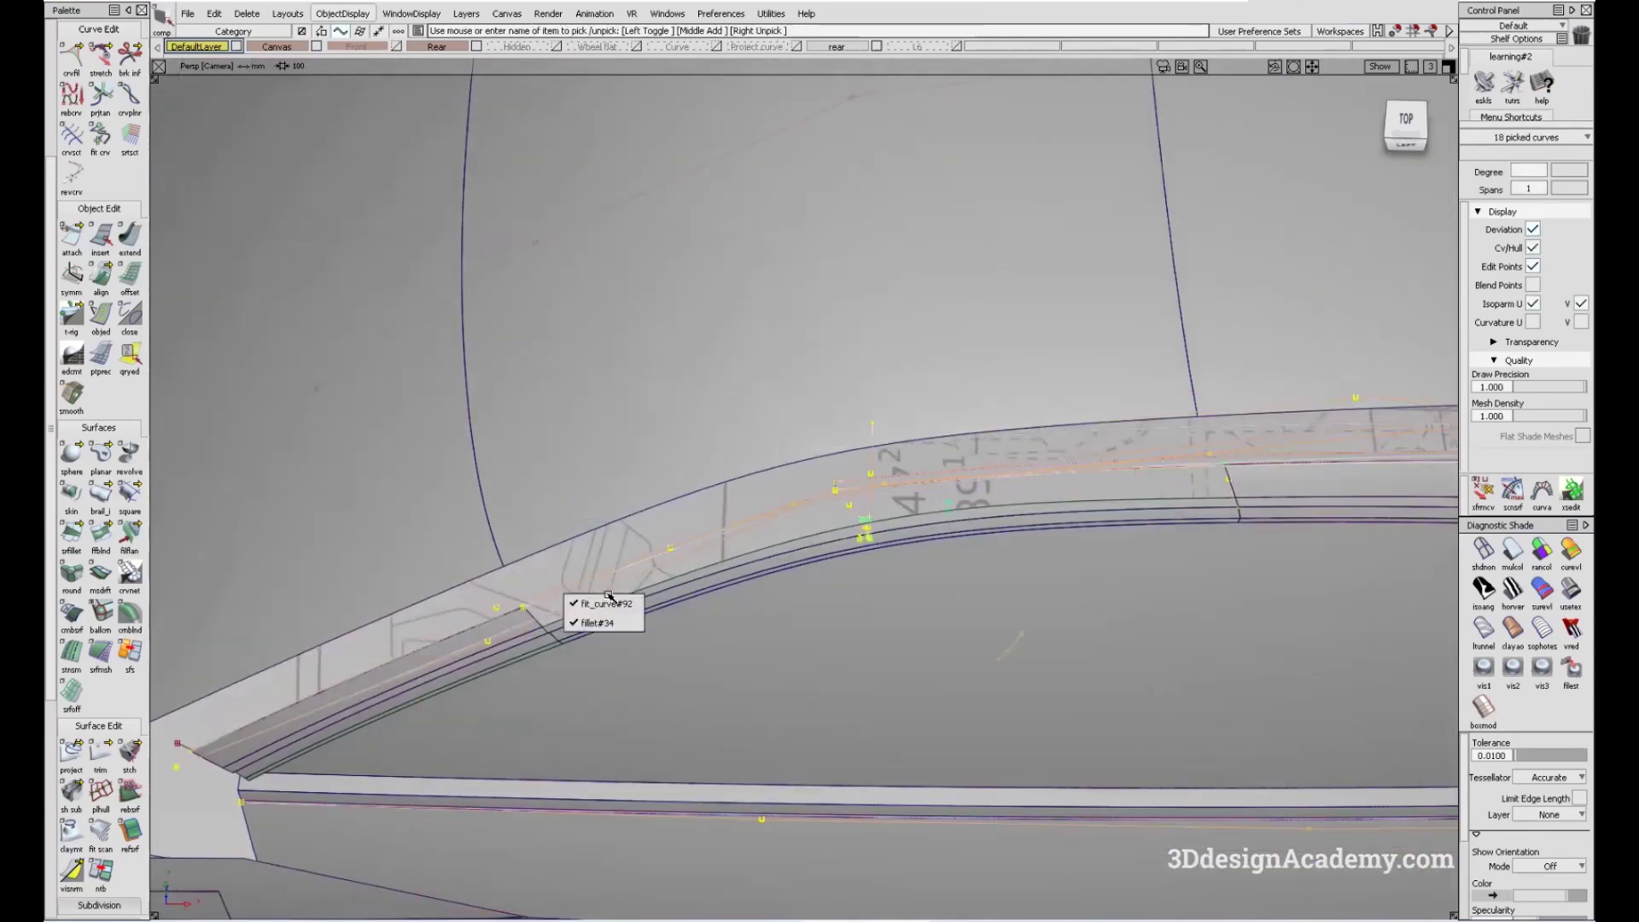
click(607, 608)
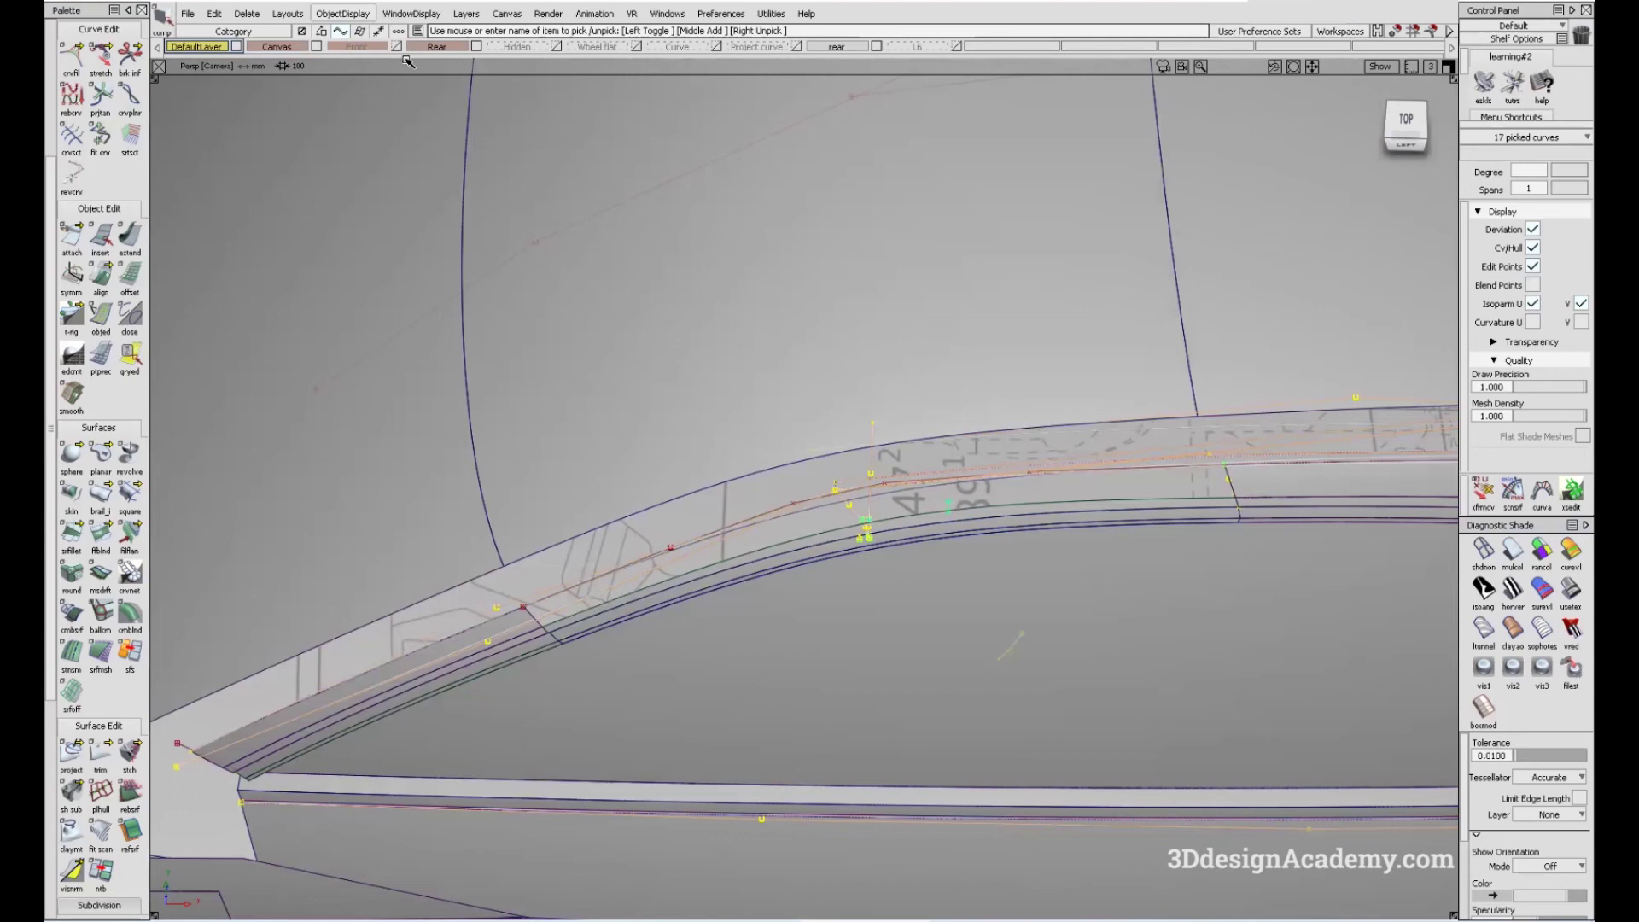
click(342, 14)
click(355, 75)
- Build a square surface across the gap from the strips' end edges, upper curve and narrow surface's edge, rebuilding boundaries 1 and 3
scroll(573, 581, up, 4)
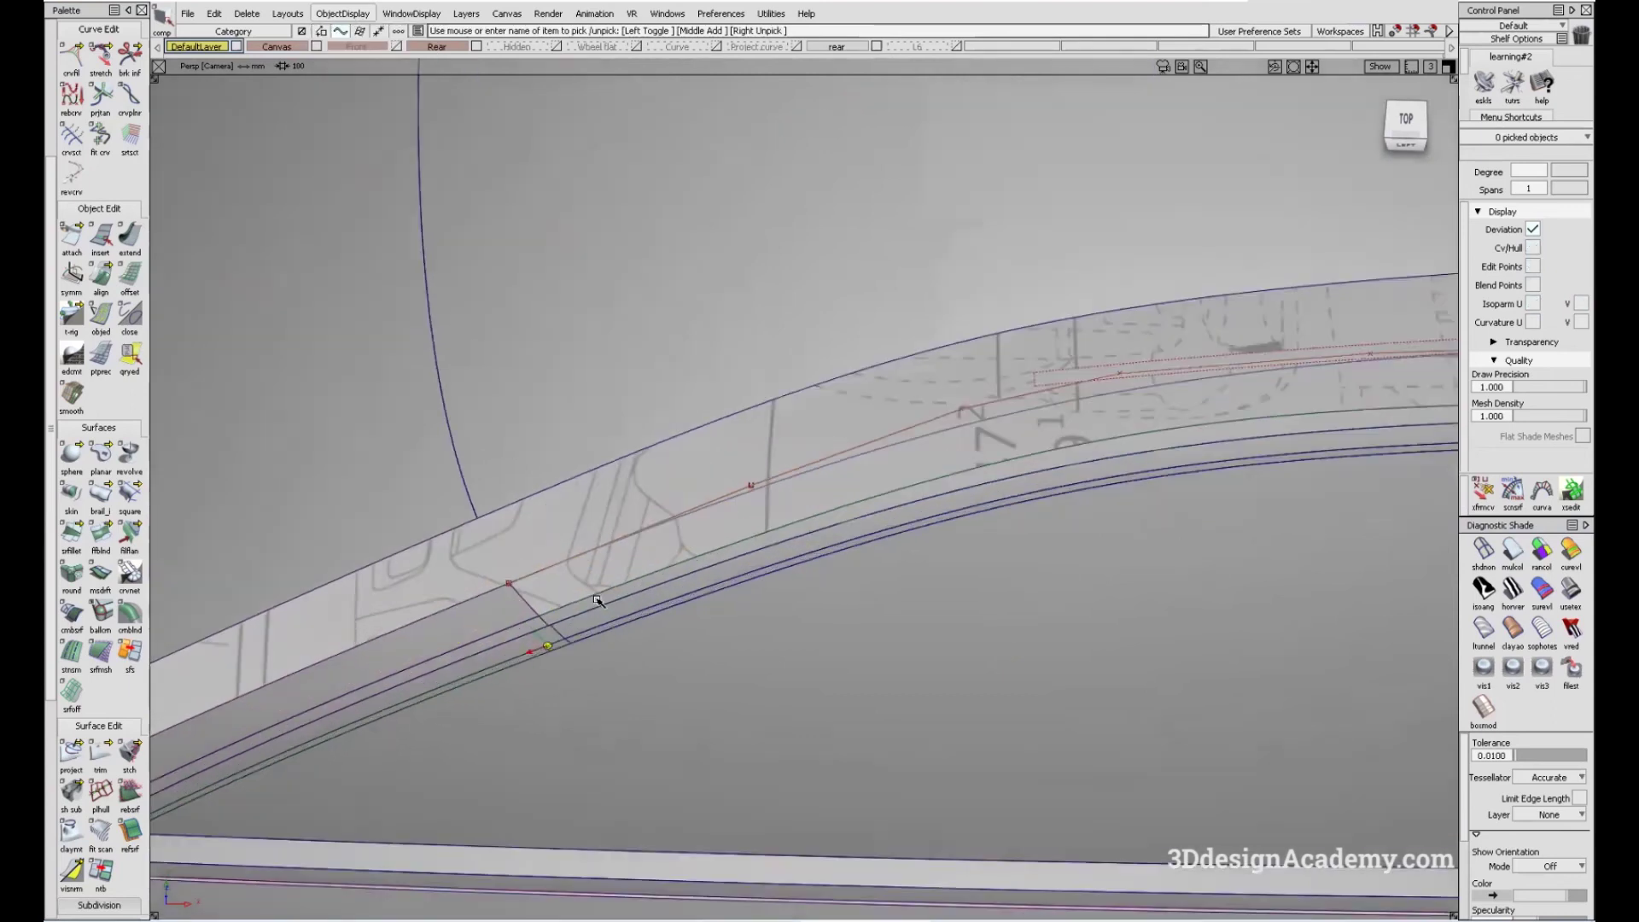
click(538, 600)
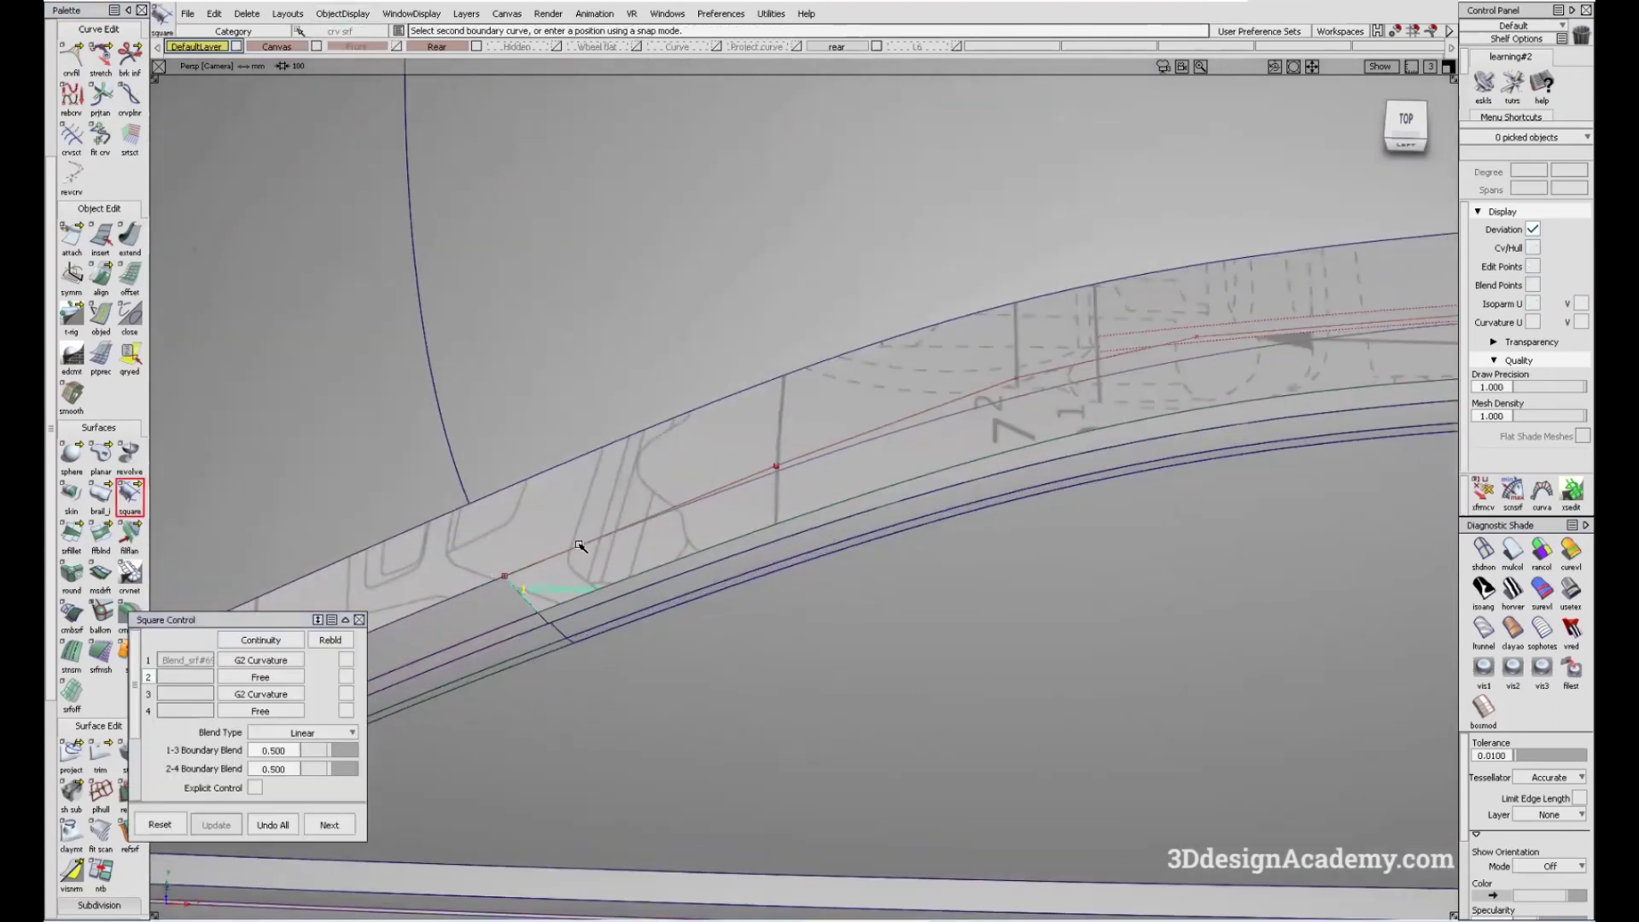
click(649, 577)
alt+shift+drag(649, 576, 1313, 399)
click(1303, 411)
alt+shift+drag(942, 469, 629, 576)
click(346, 661)
click(346, 696)
- Inspect the new gap surface from several angles and remove it together with the narrow surface below it
alt+shift+drag(926, 458, 932, 356)
alt+shift+drag(894, 458, 1008, 456)
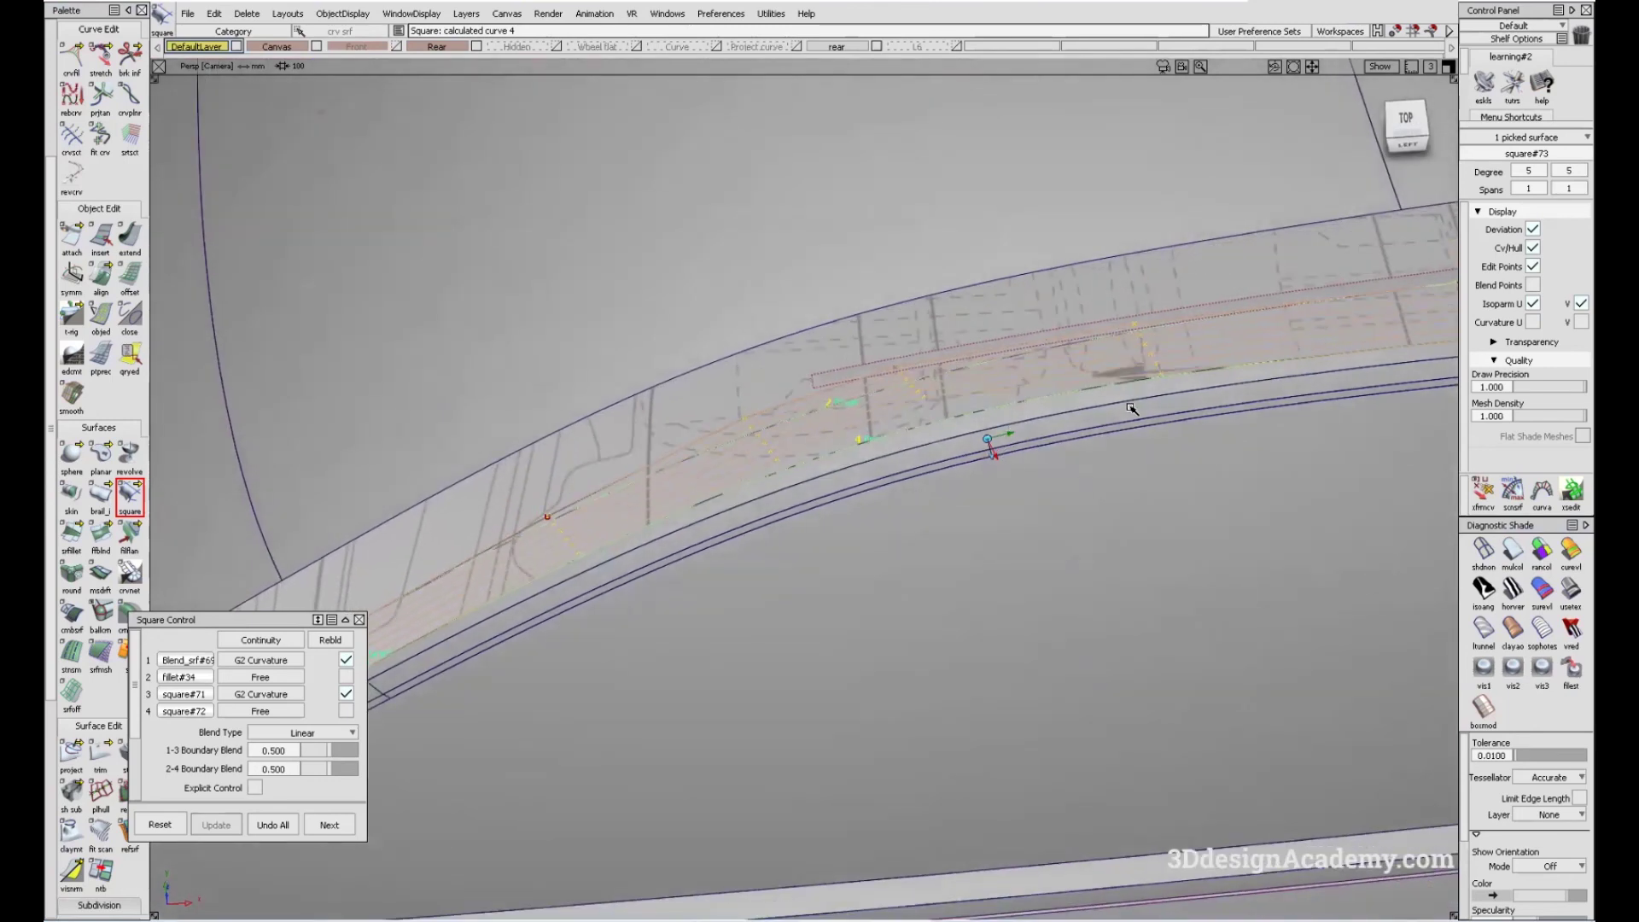
alt+shift+drag(1131, 410, 1125, 391)
alt+shift+drag(888, 532, 864, 481)
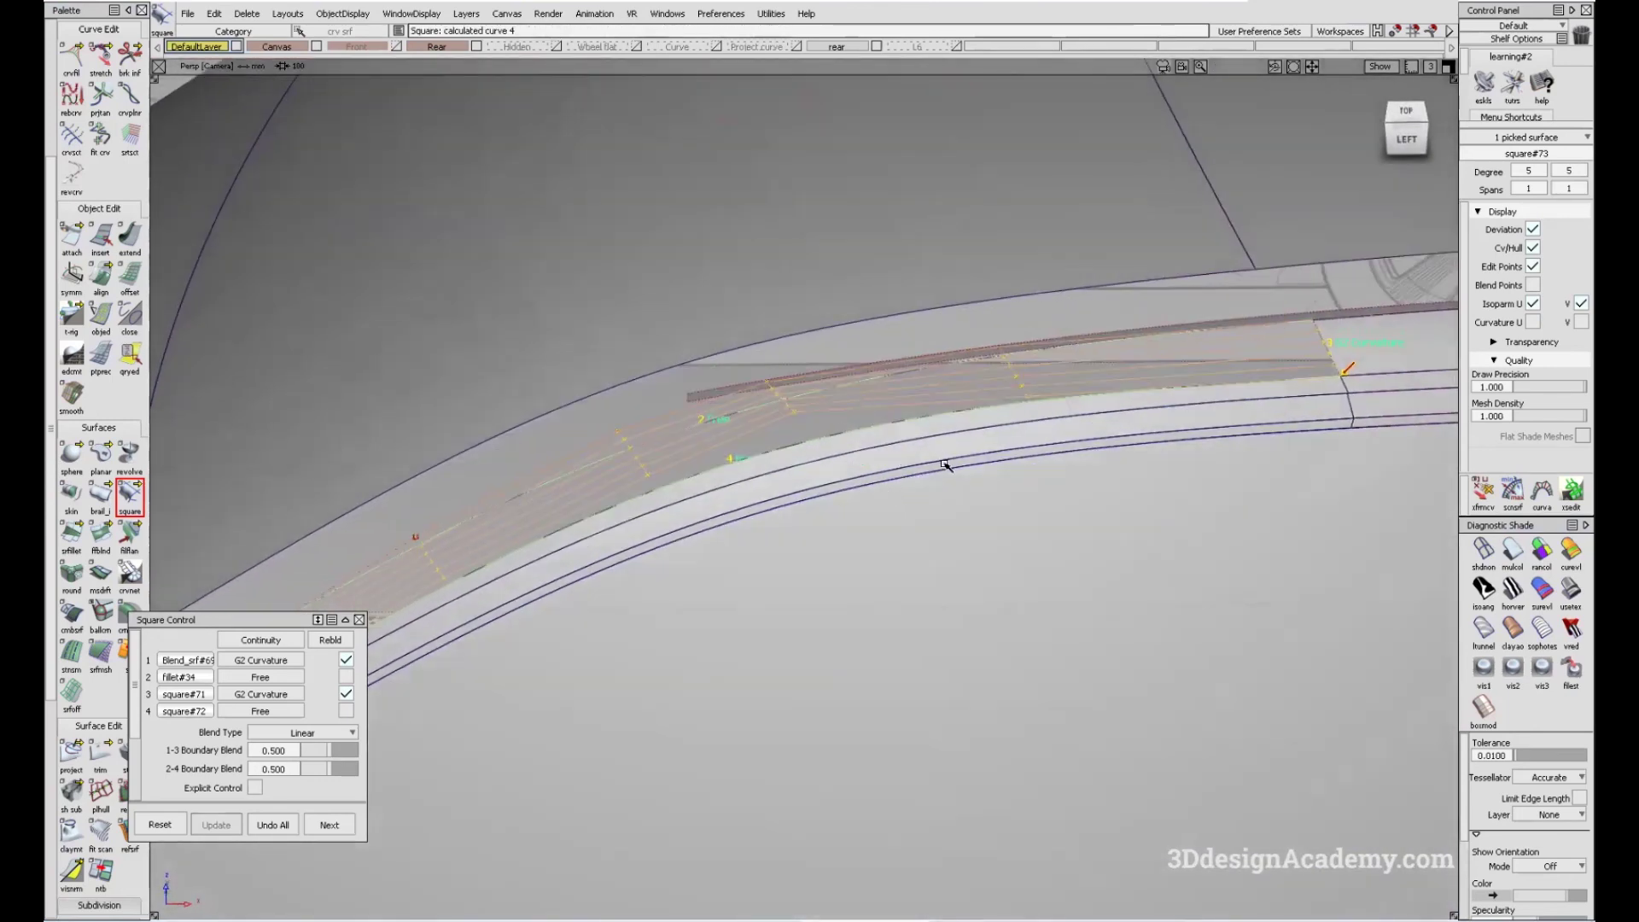
click(1088, 457)
key(Escape)
- Make the hidden construction curves visible again
alt+shift+drag(1326, 395, 1194, 400)
click(345, 14)
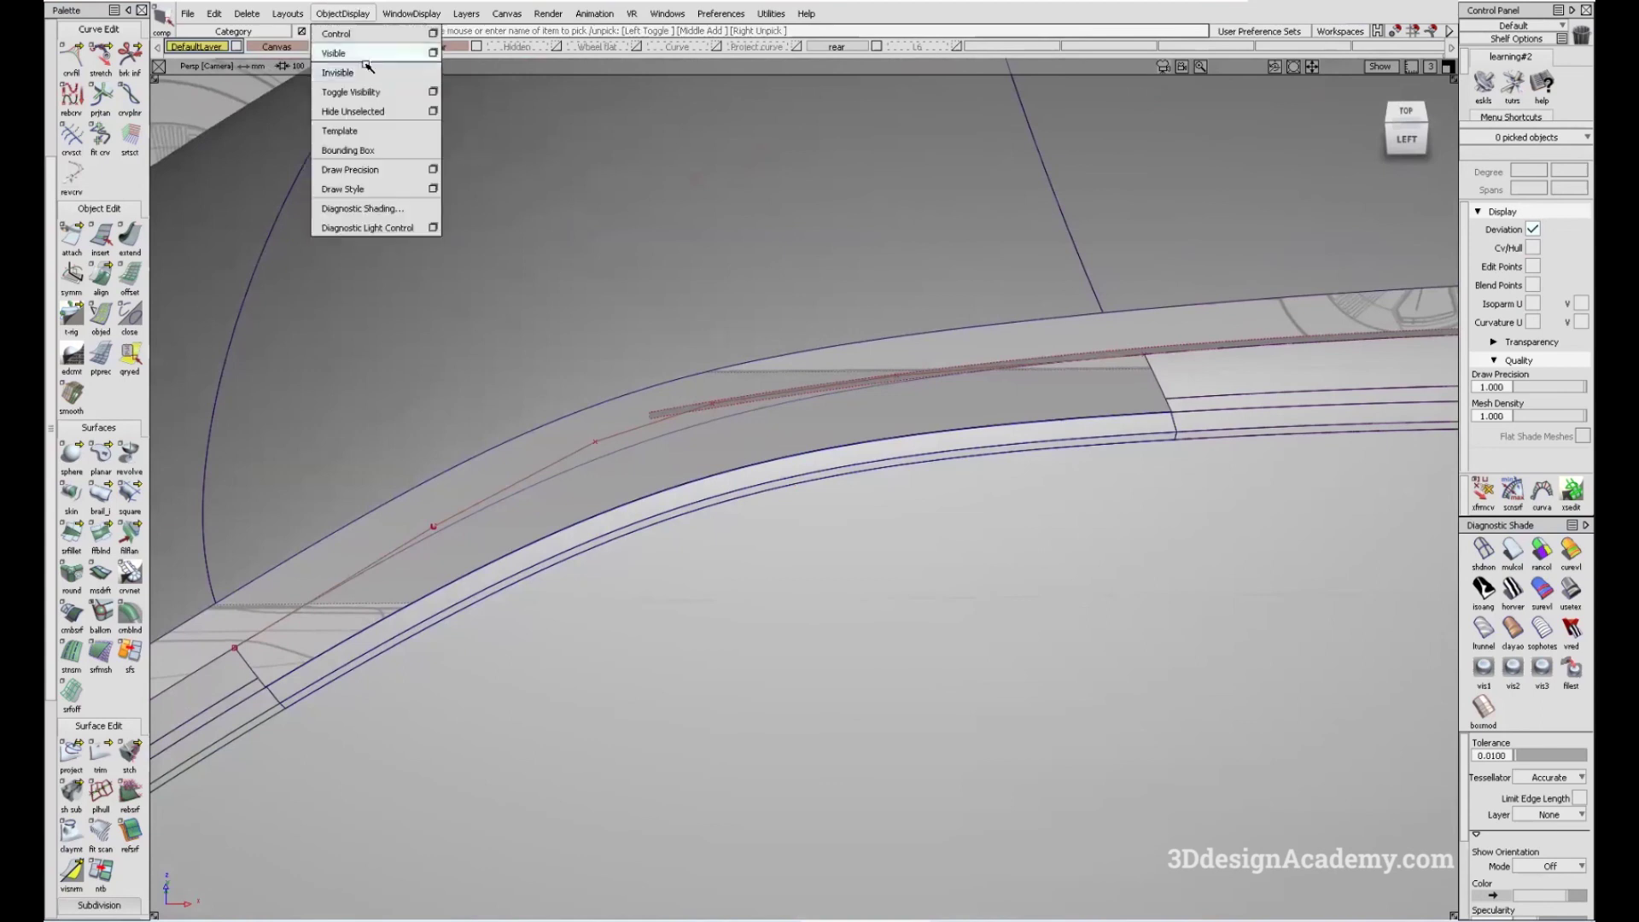
click(414, 58)
- Duplicate the upper edge of the lower gap surface as a curve and move the copy to the adjoining strip's edge from its pivot
scroll(1167, 404, up, 5)
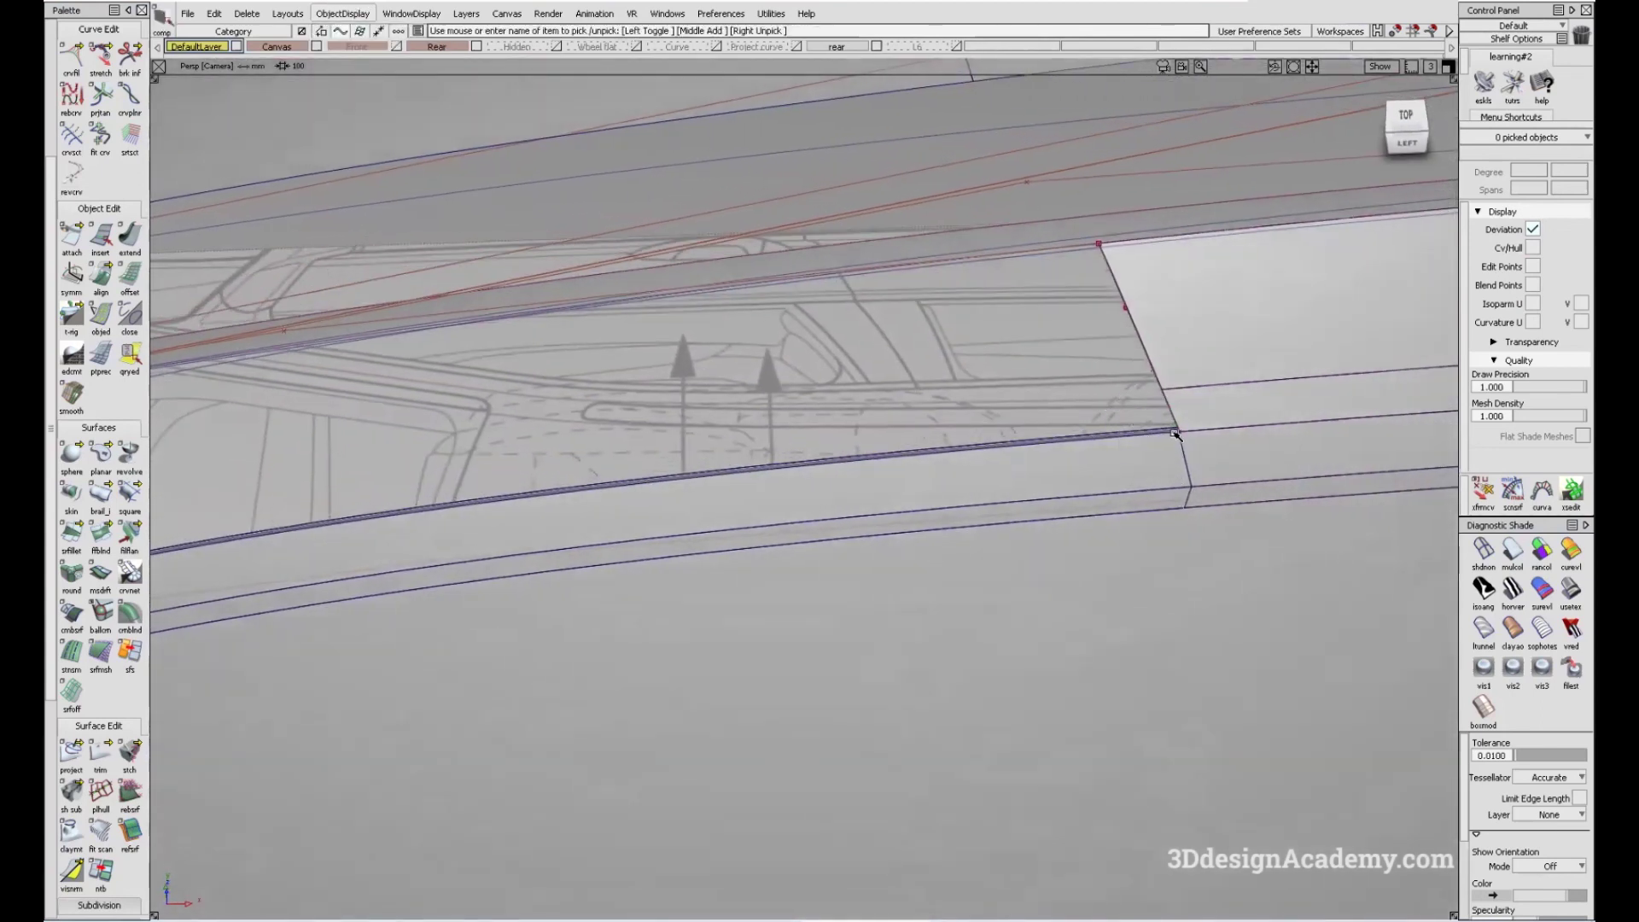
scroll(1164, 440, up, 5)
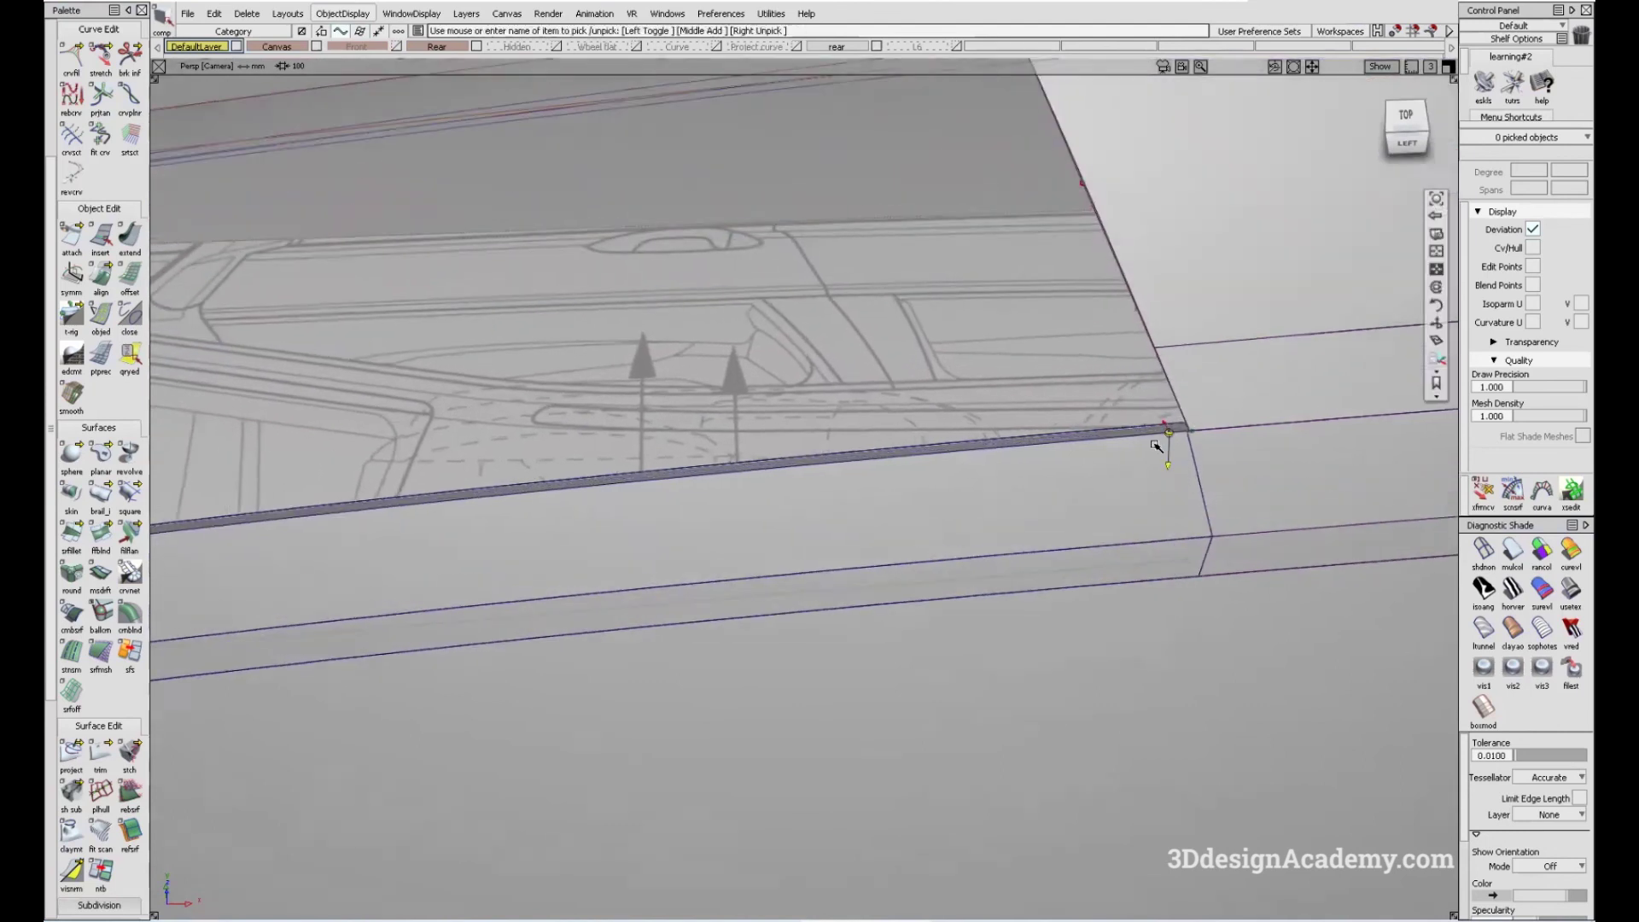
drag(77, 51, 85, 11)
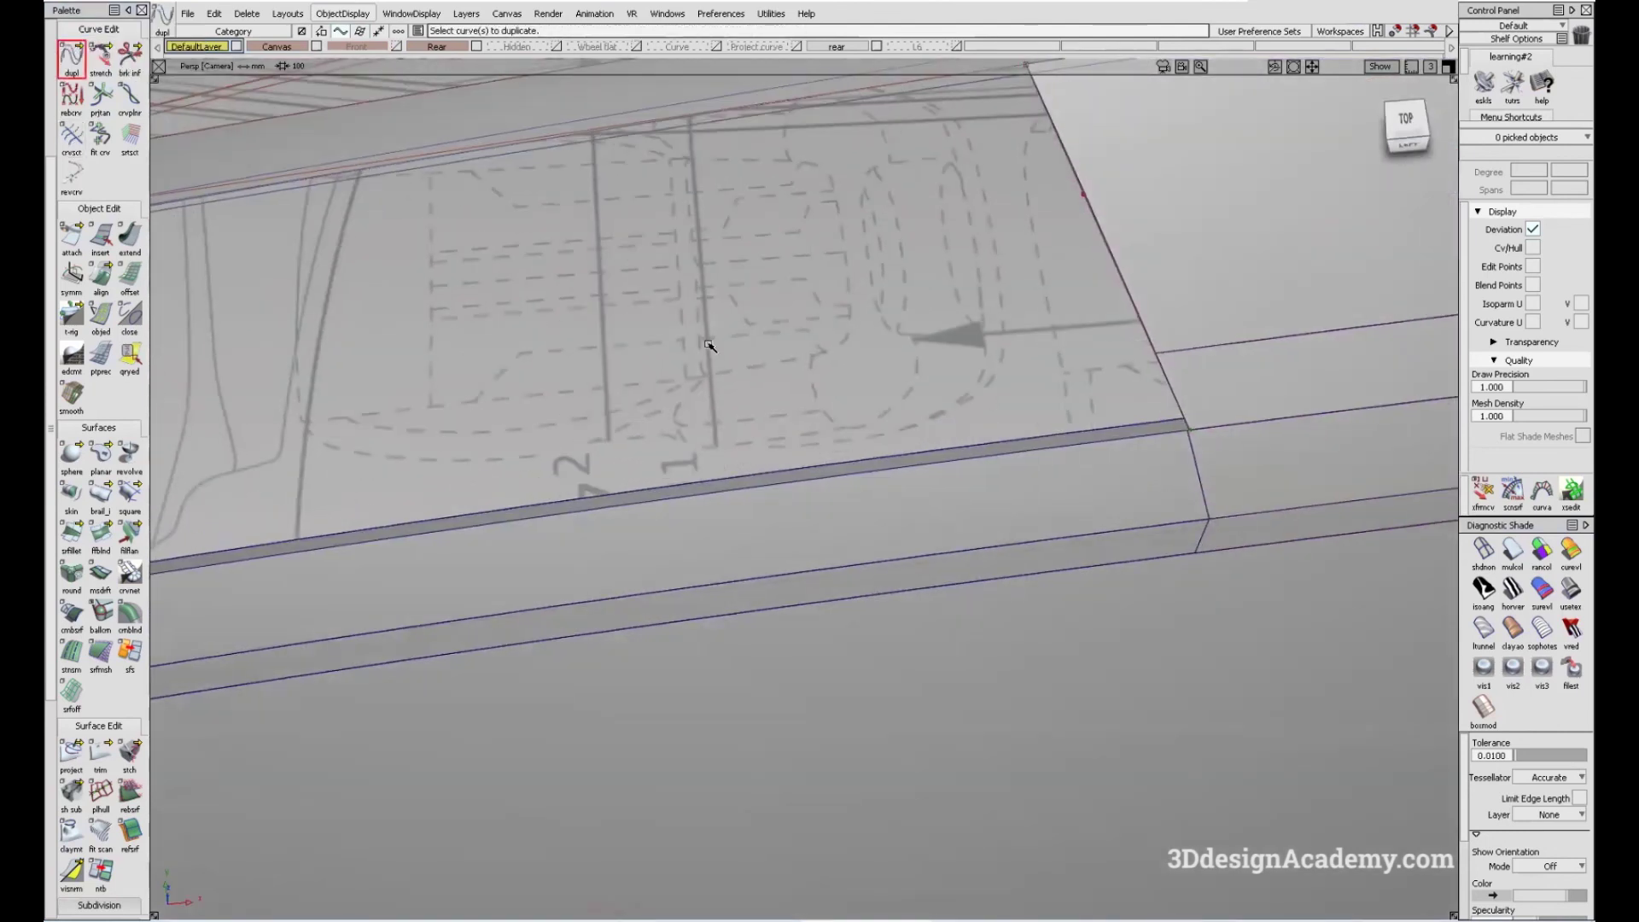
click(1157, 437)
ctrl+shift+drag(1216, 445, 1219, 445)
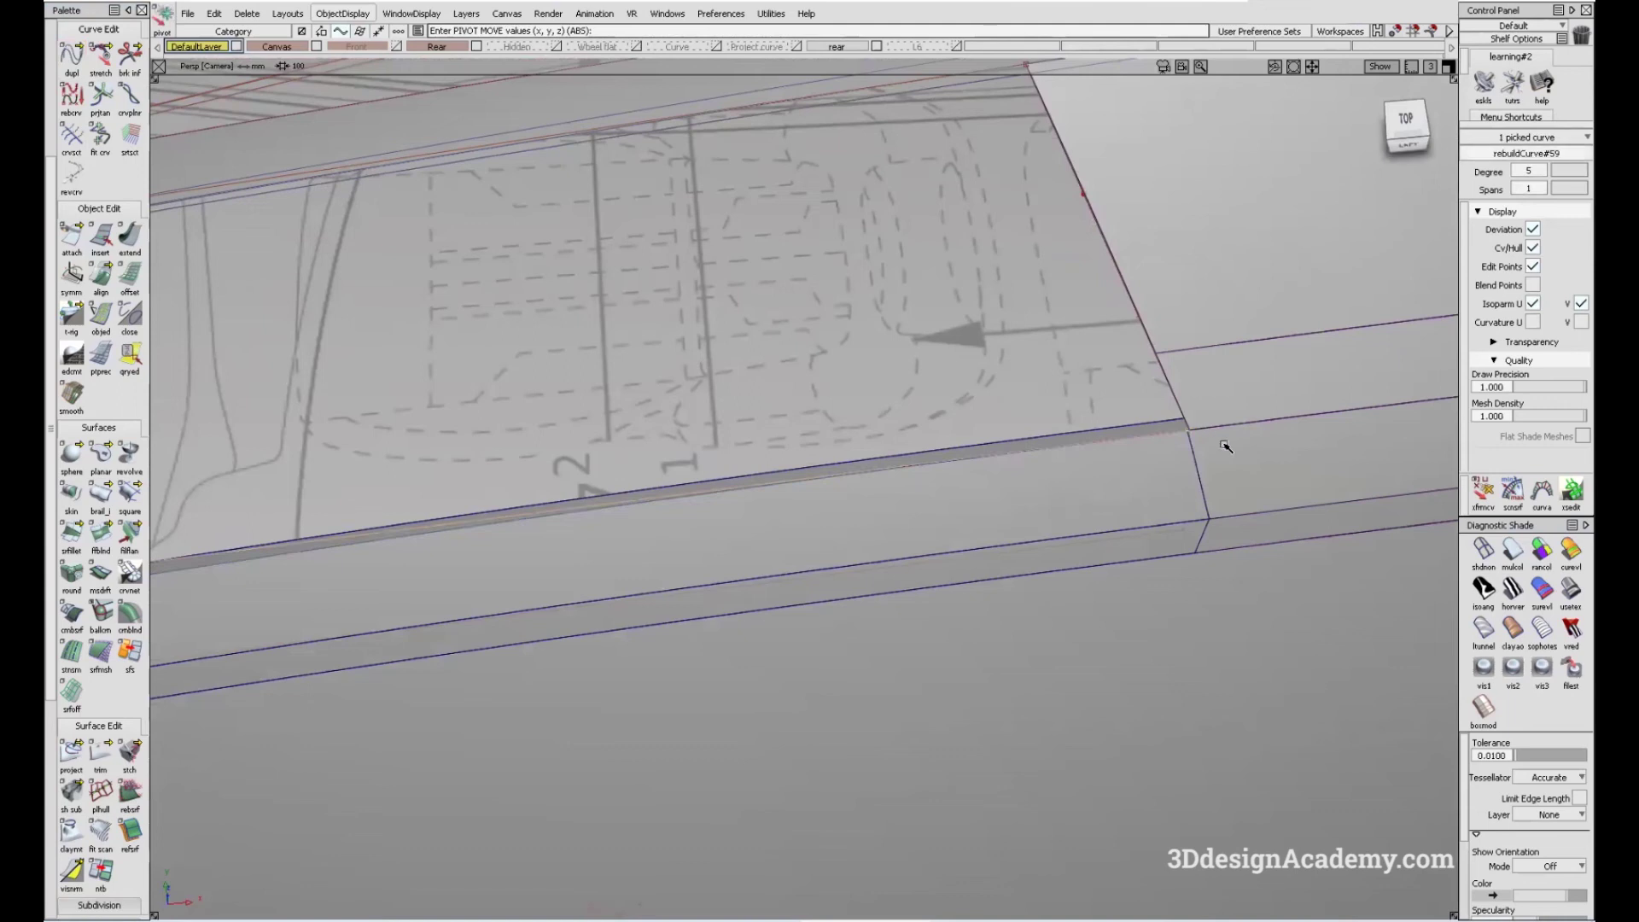
- Stretch the front end of the copied curve onto the end edge of the adjoining strip
alt+shift+drag(1201, 351, 632, 531)
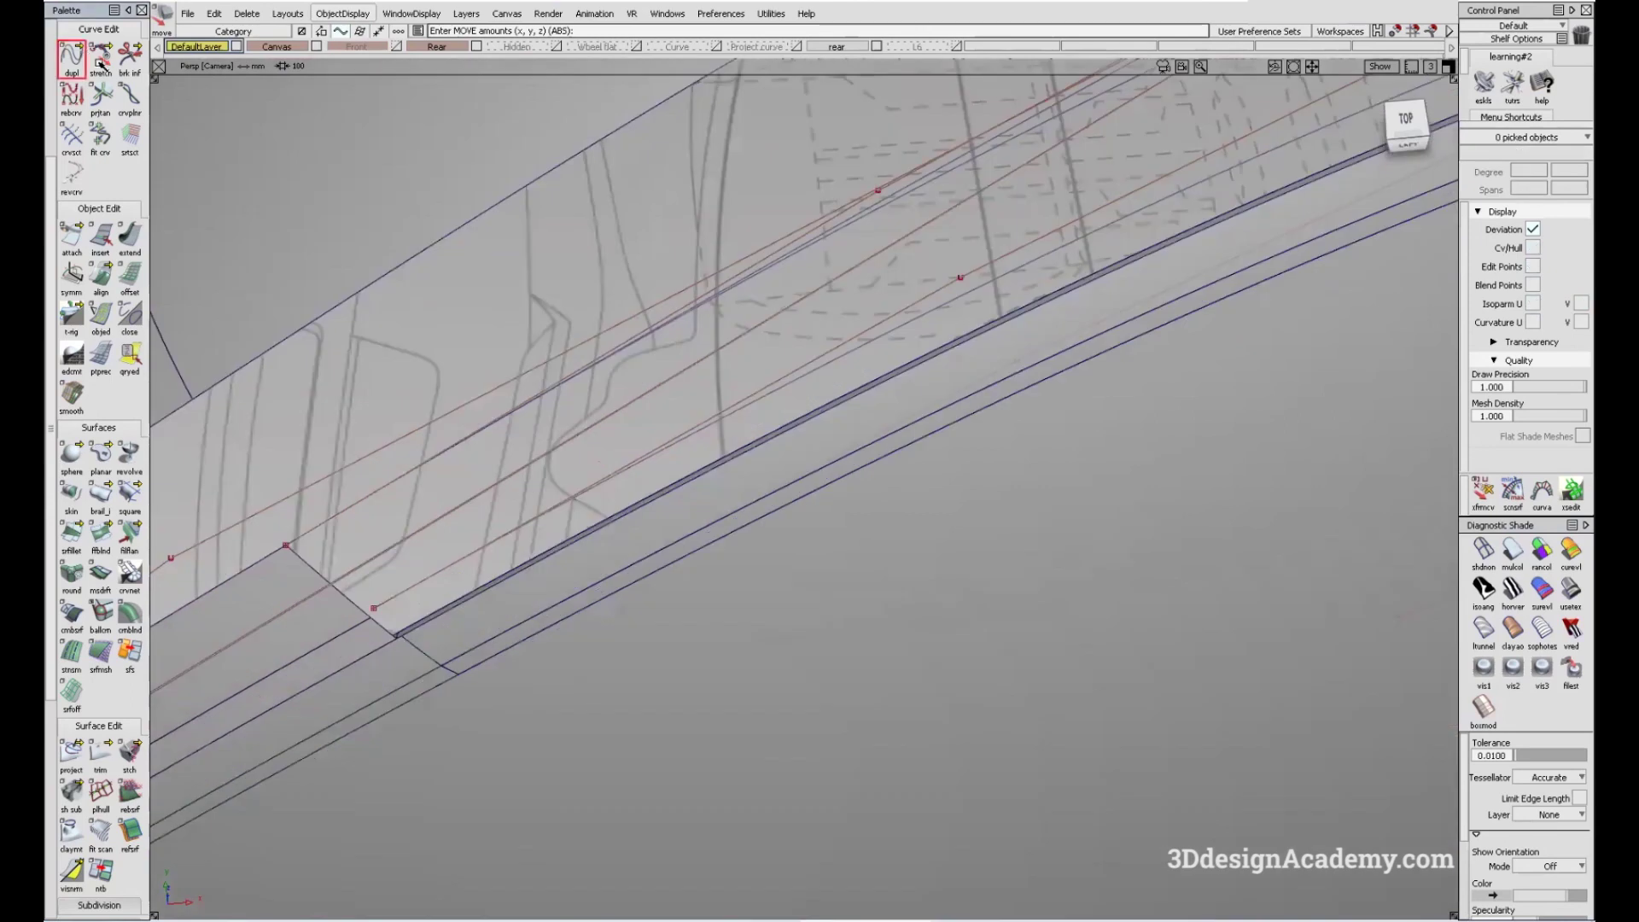
click(420, 614)
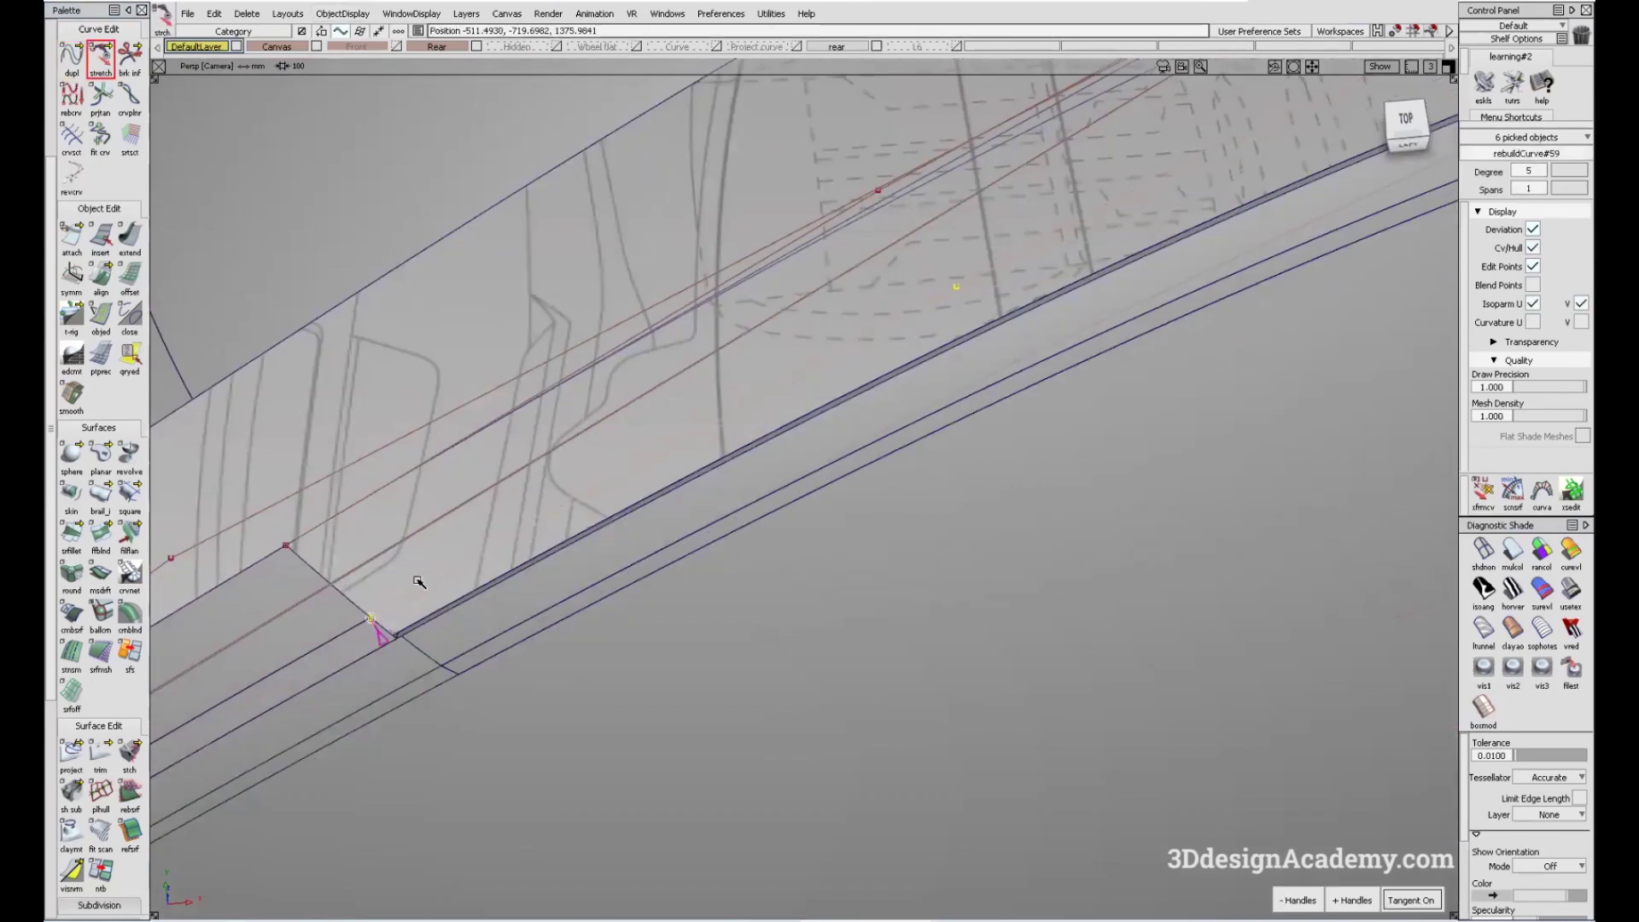
click(330, 555)
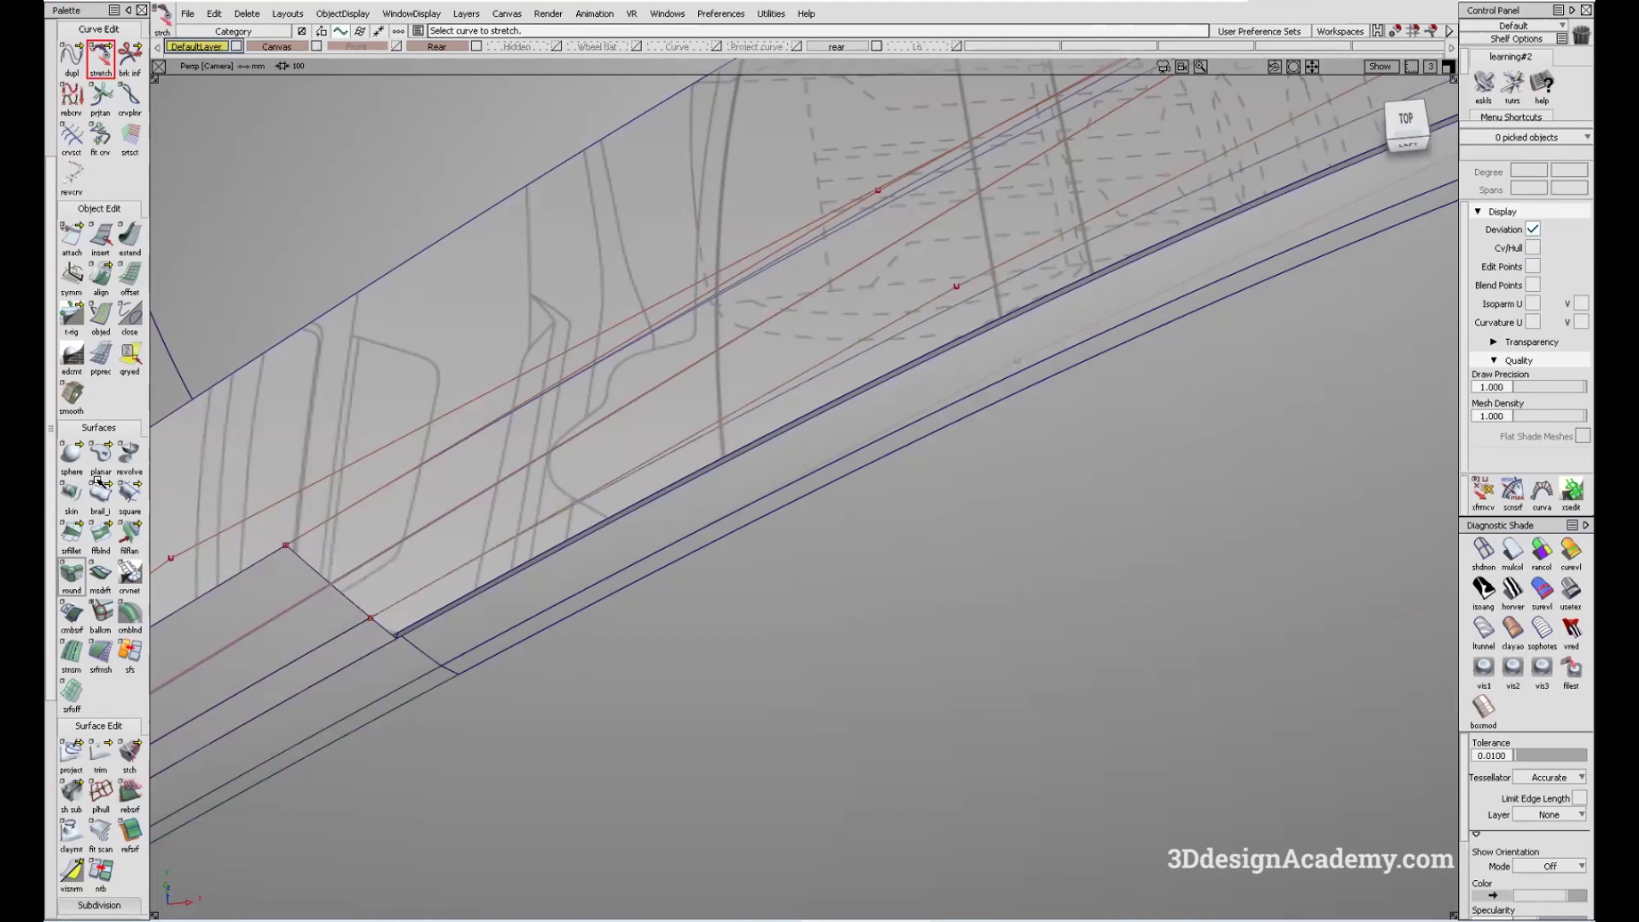
- Align both ends of the copied curve to the adjoining strip edges with G2 continuity and explicit control
double_click(99, 277)
click(392, 602)
click(475, 596)
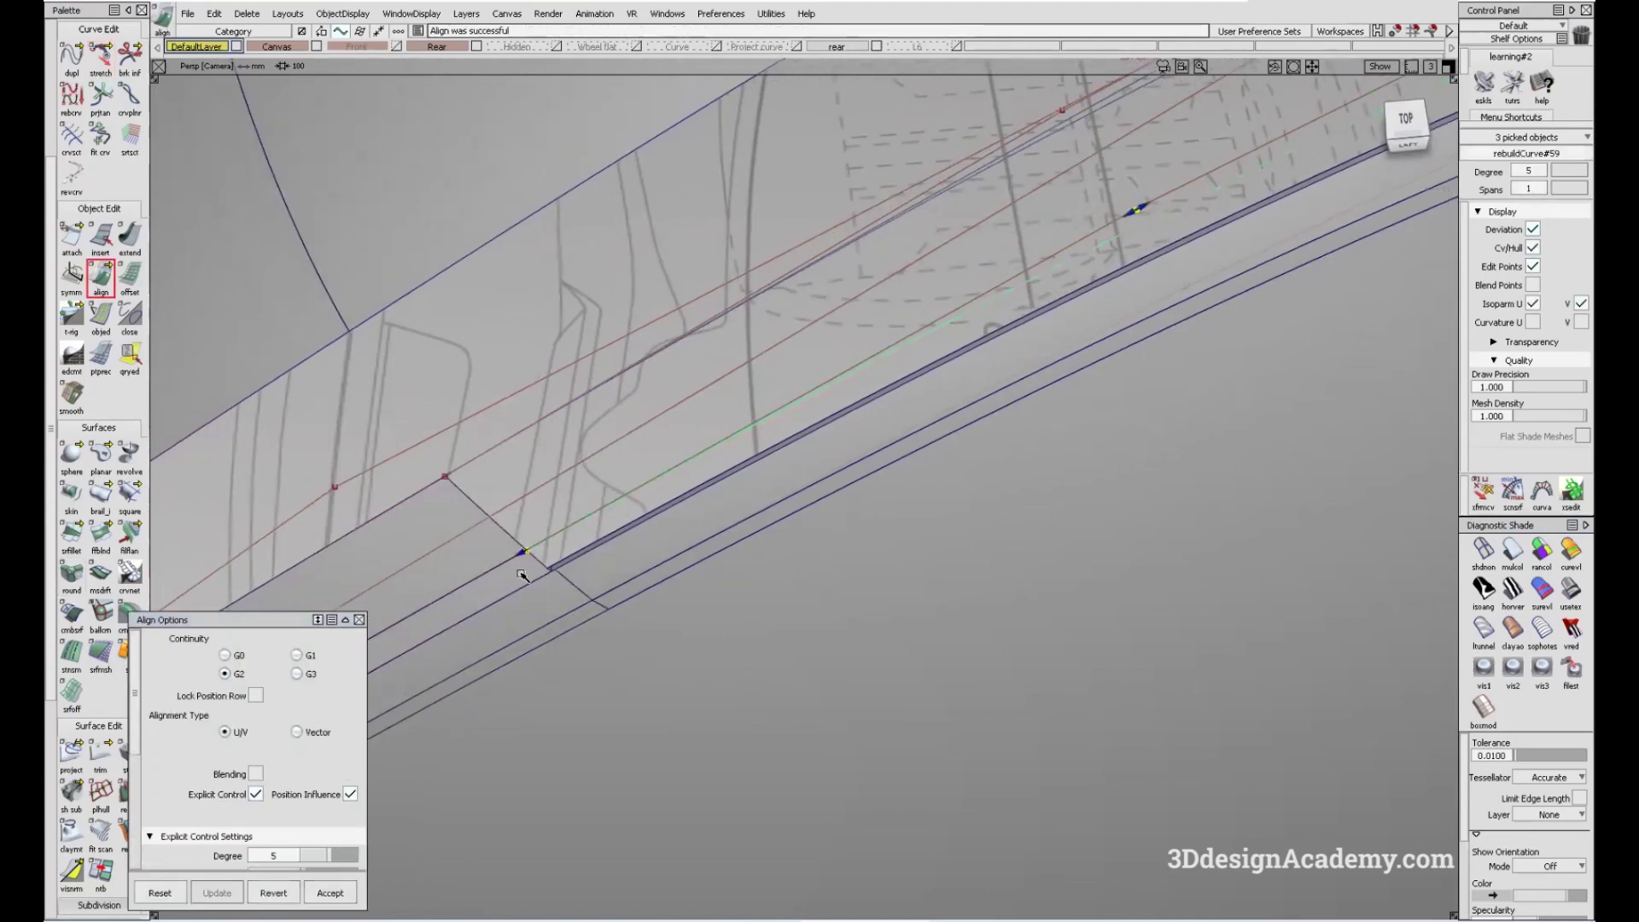
alt+shift+drag(773, 494, 1007, 380)
click(1024, 376)
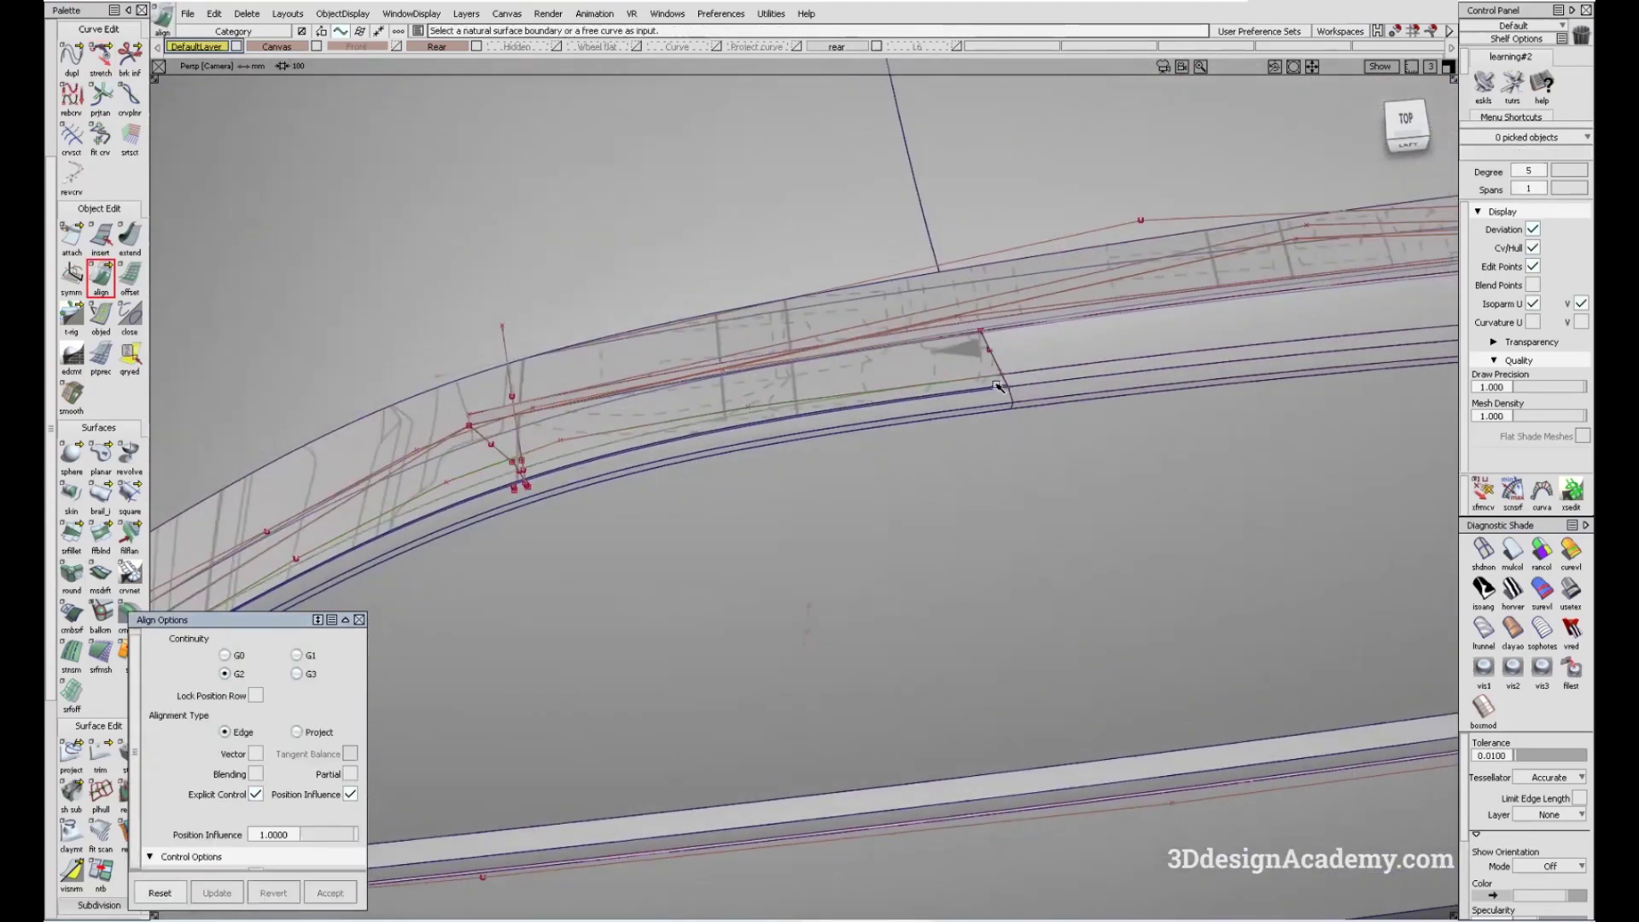
click(1134, 376)
- Build a narrow square surface between the copied curve, the lower surface's edge and the strip ends, with G2 curvature and rebuild on boundaries 1 and 3
alt+shift+drag(882, 436, 669, 444)
scroll(653, 437, up, 5)
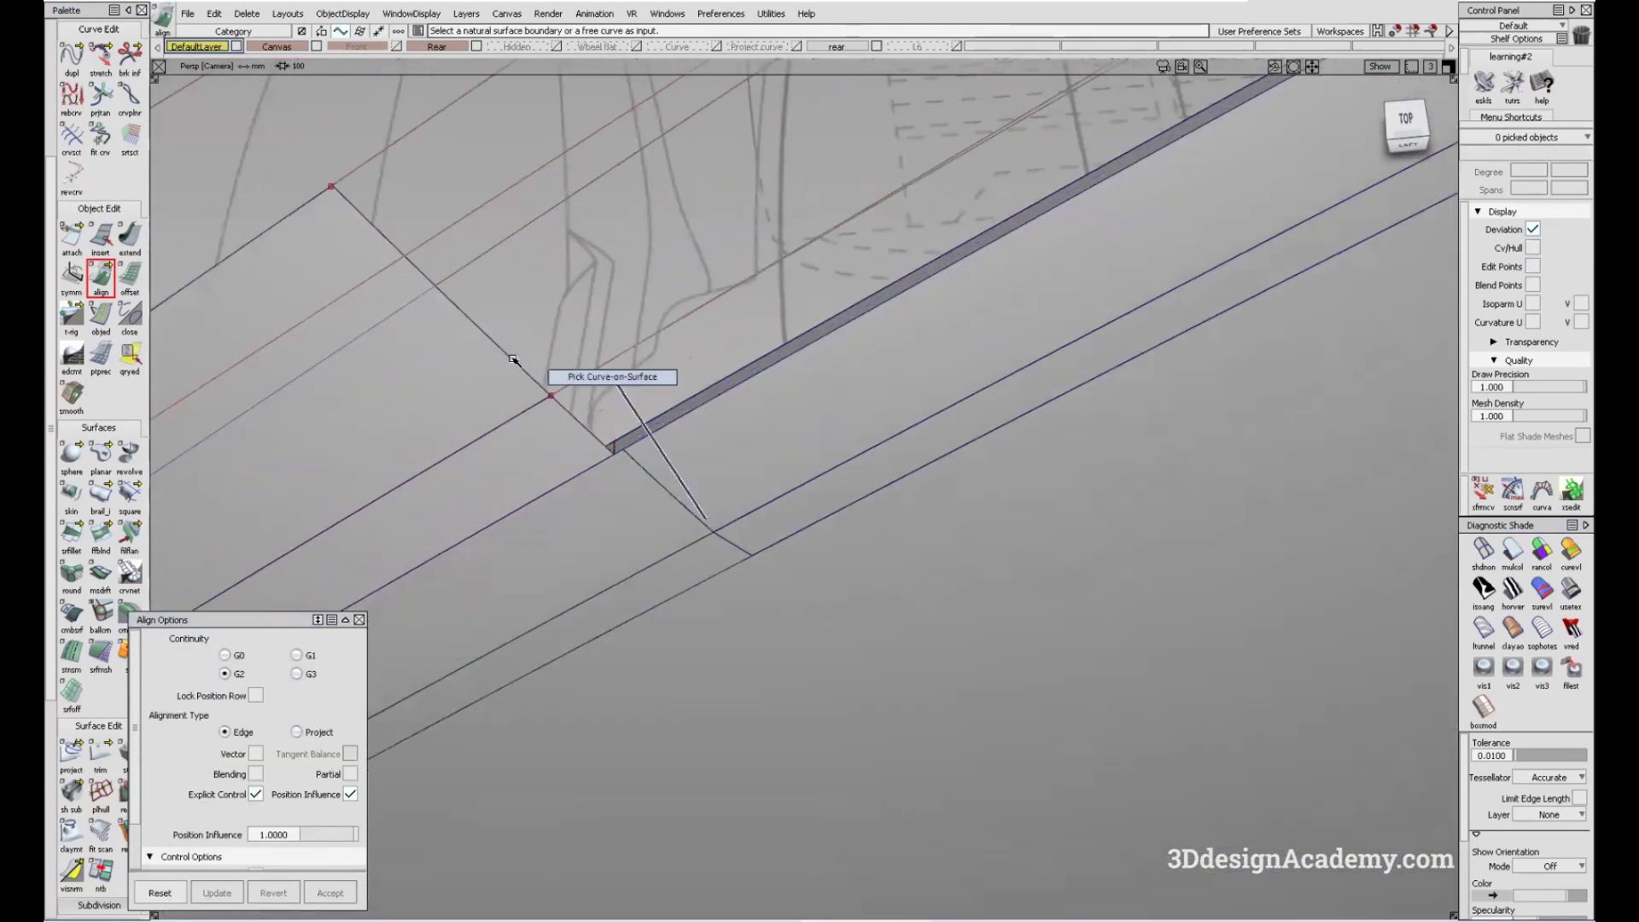
key(s)
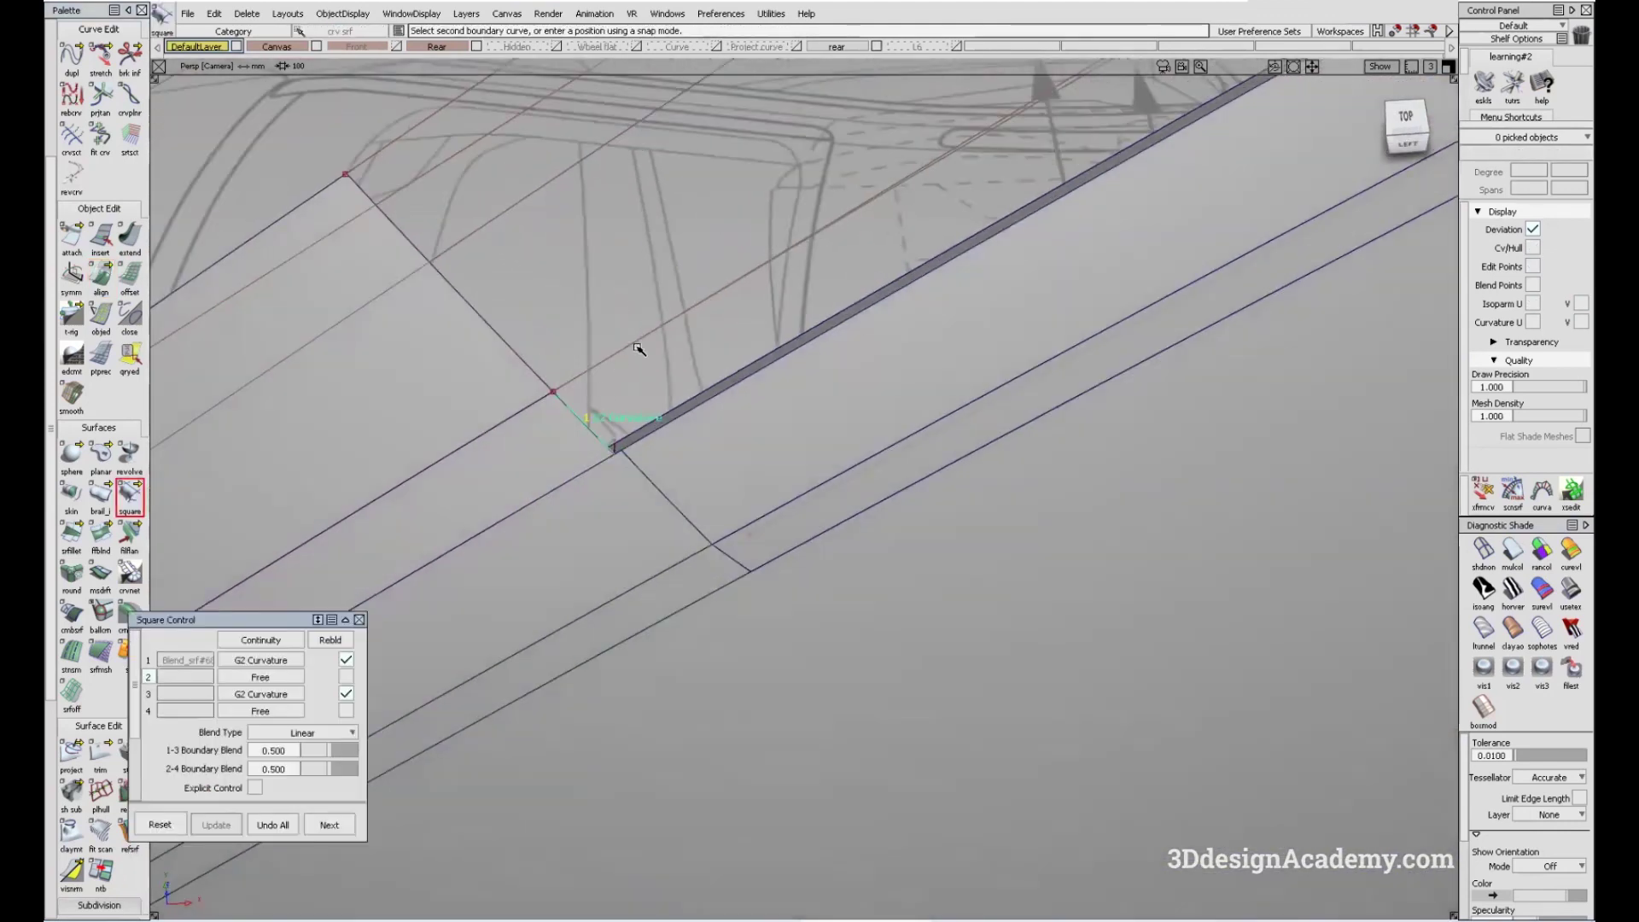
click(721, 391)
alt+shift+drag(721, 391, 845, 413)
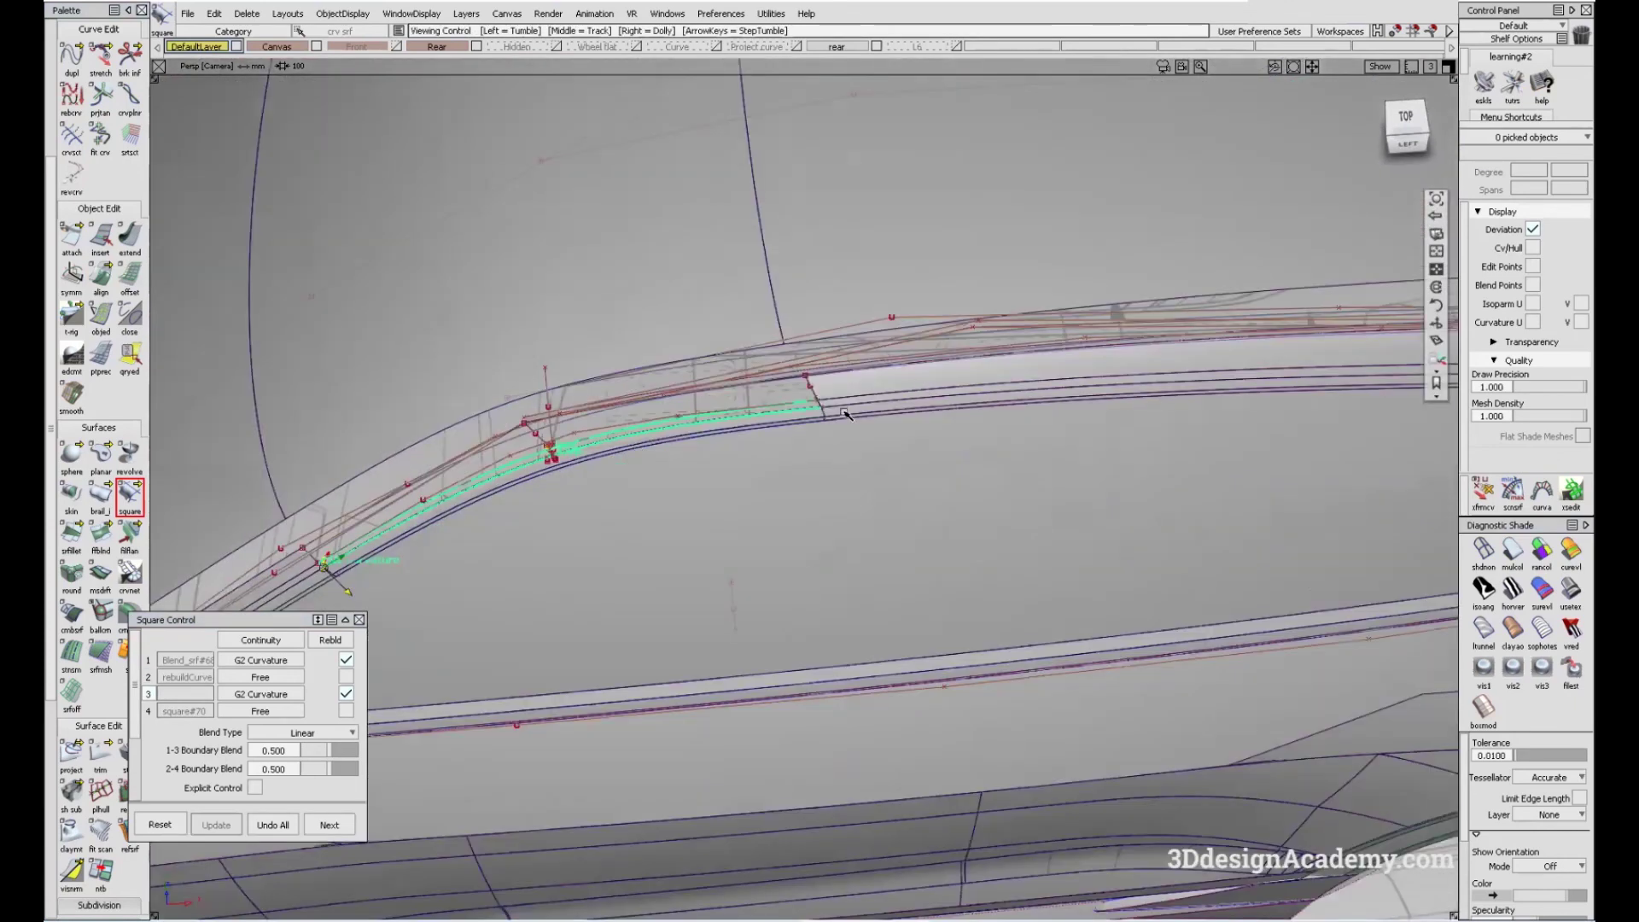
alt+shift+right_drag(865, 390, 828, 418)
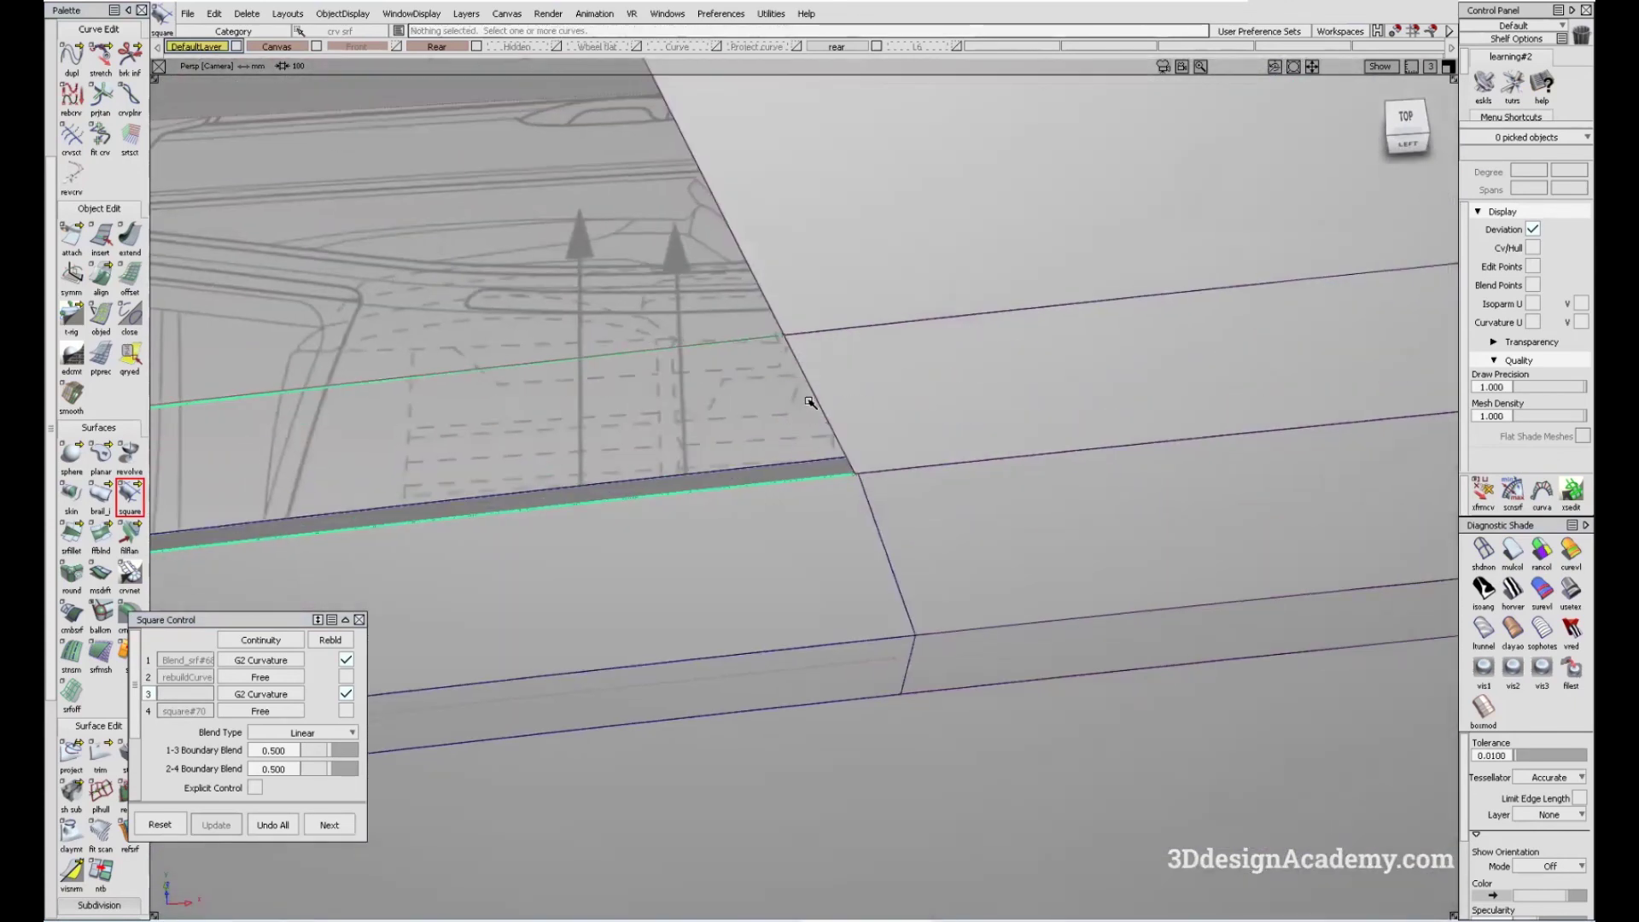
click(845, 403)
alt+shift+drag(867, 395, 673, 485)
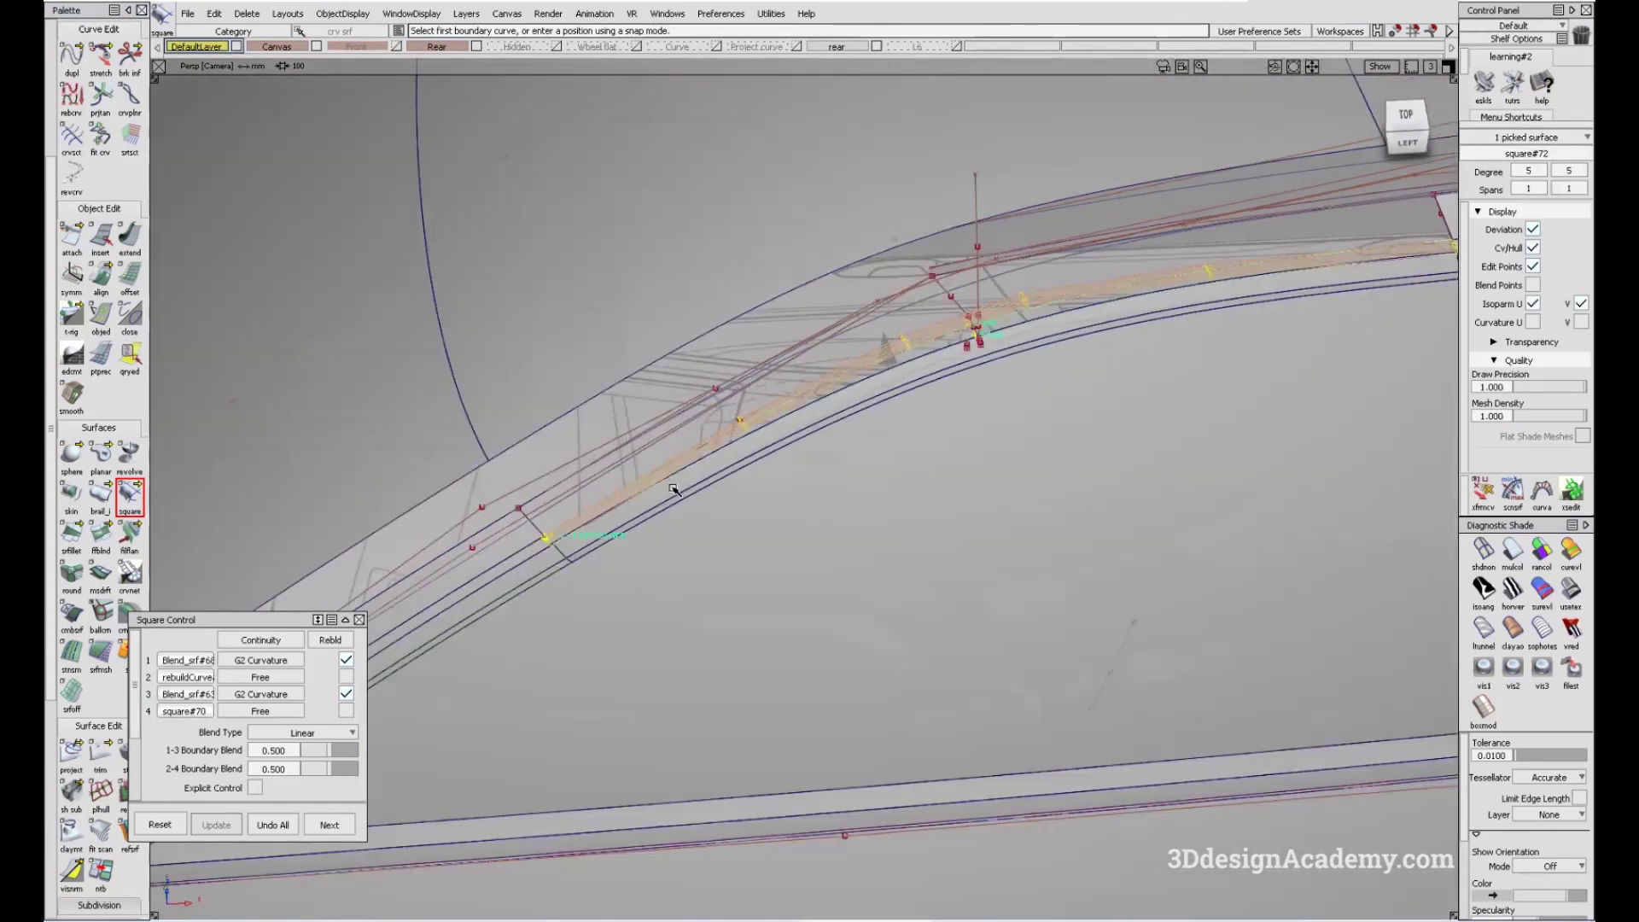
- Delete the copied guide curve along the narrow surface's upper edge
click(759, 412)
key(Delete)
key(Return)
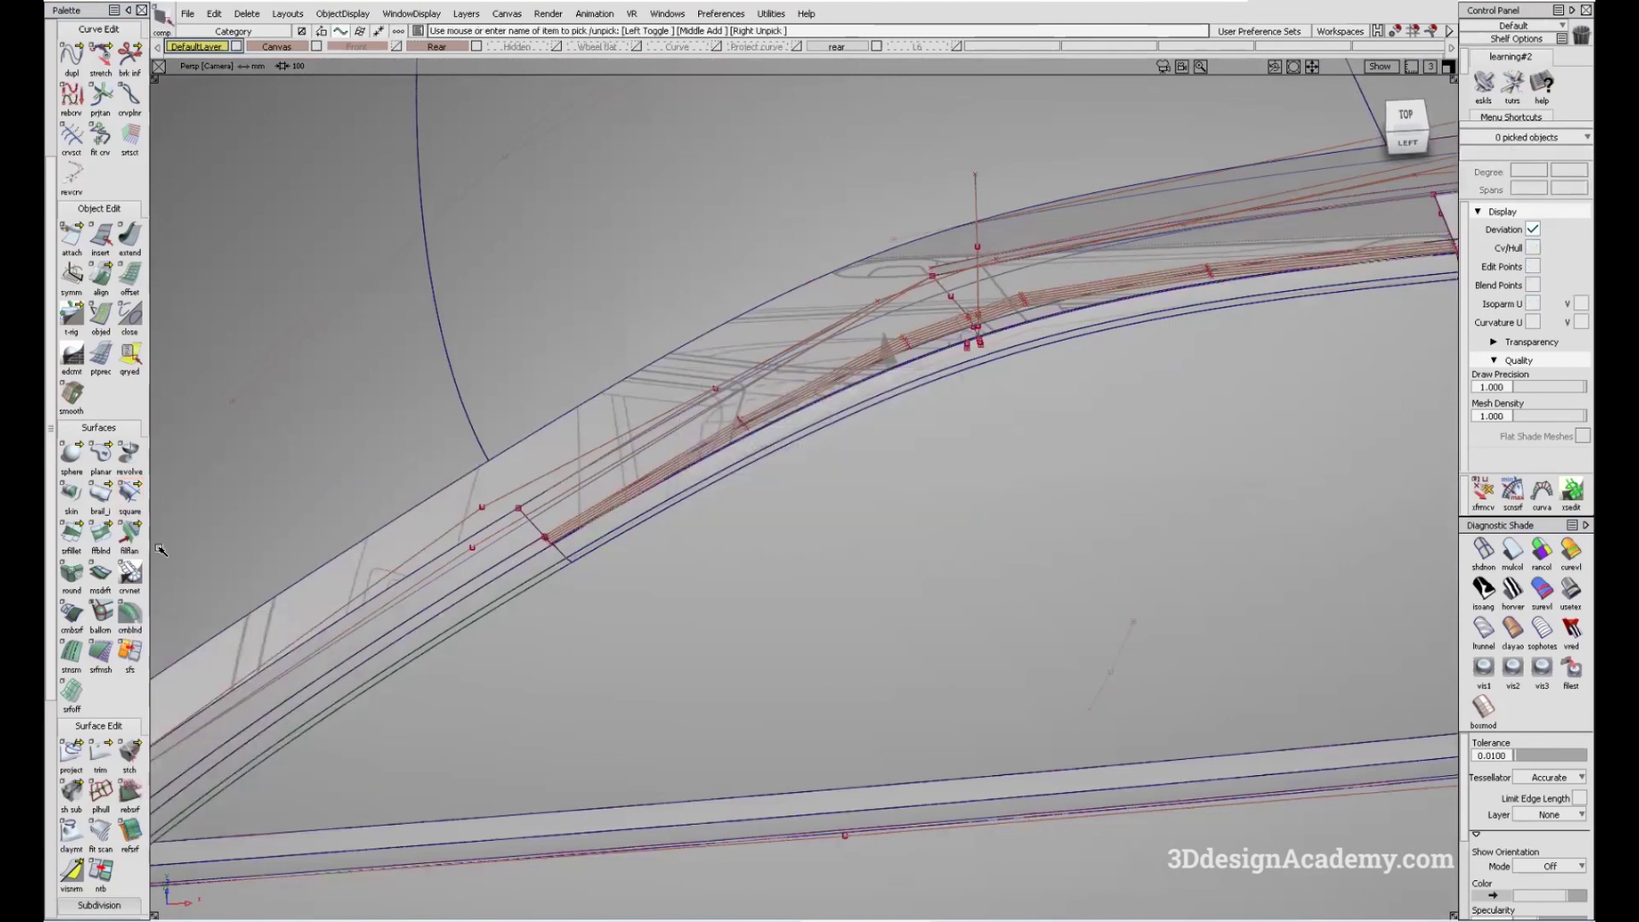
- Build a square surface across the remaining gap from fillet#34, the narrow surface's edge and the strip ends, with G2 curvature on boundaries 1 and 3
click(133, 493)
click(544, 513)
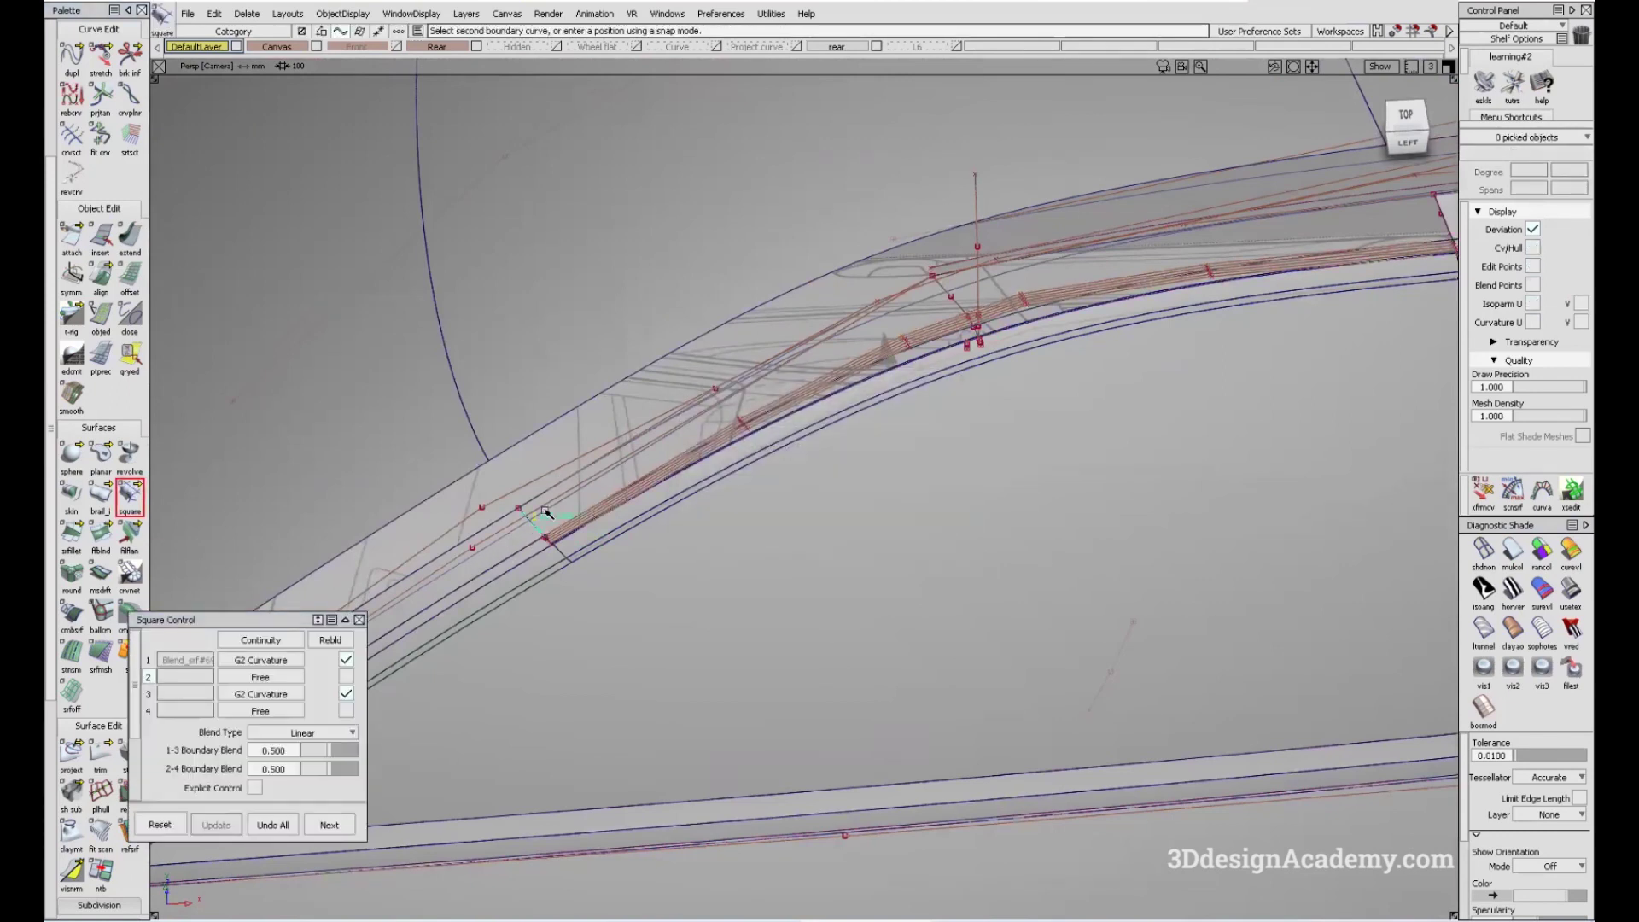
click(589, 478)
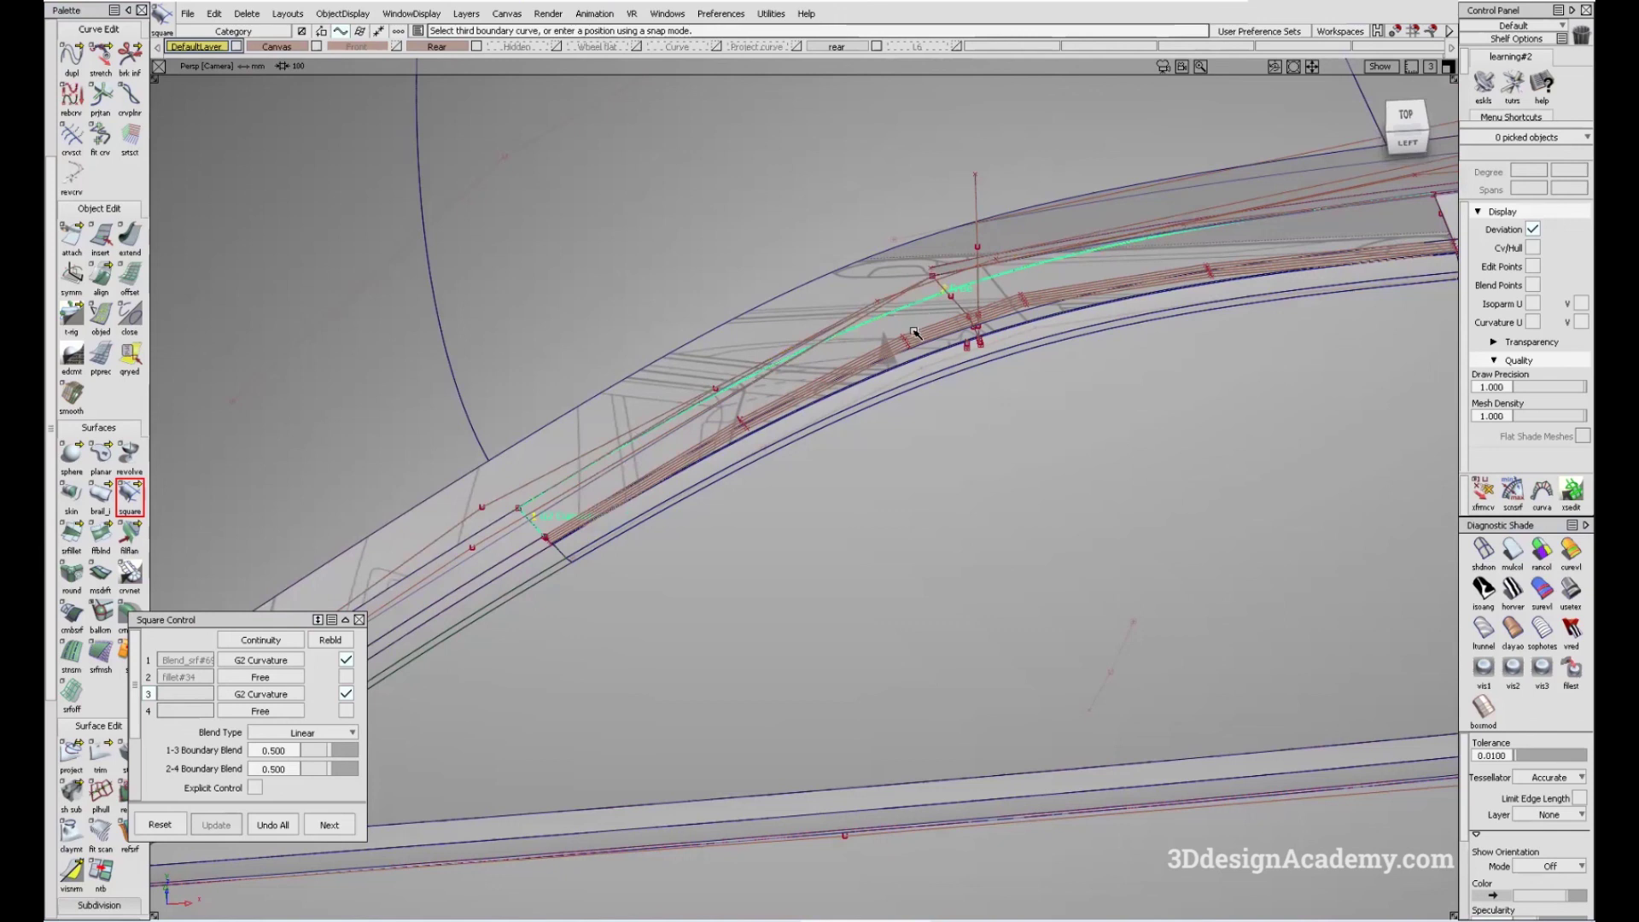
click(856, 369)
alt+shift+drag(856, 368, 1094, 327)
click(1101, 341)
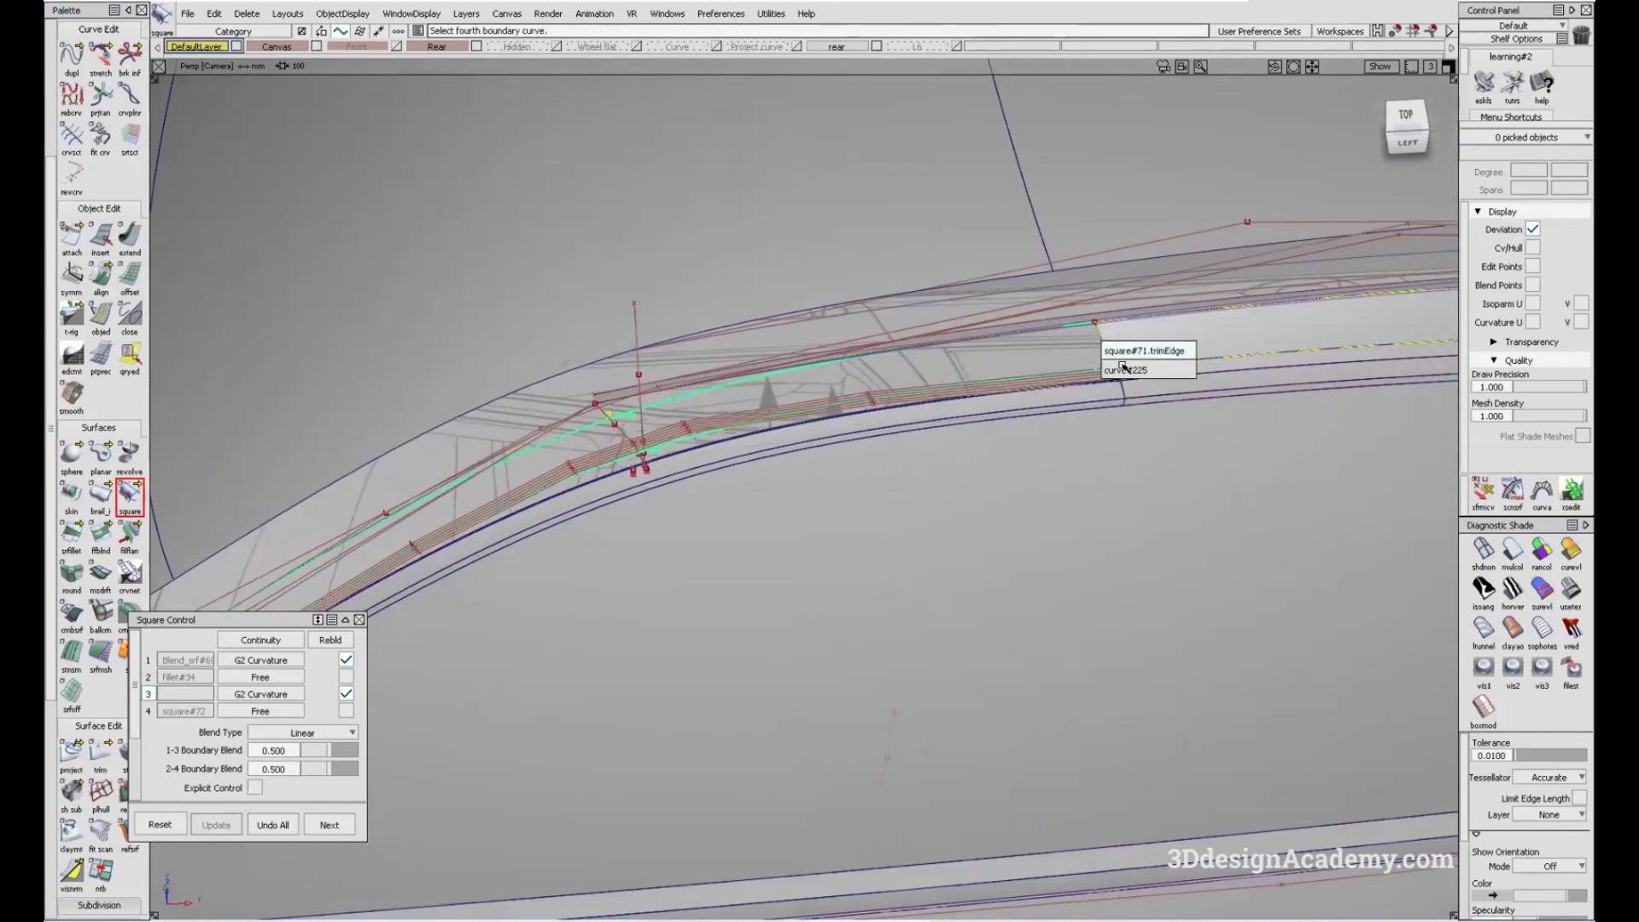
click(1121, 353)
alt+shift+drag(851, 408, 1007, 367)
alt+shift+drag(1248, 312, 1210, 241)
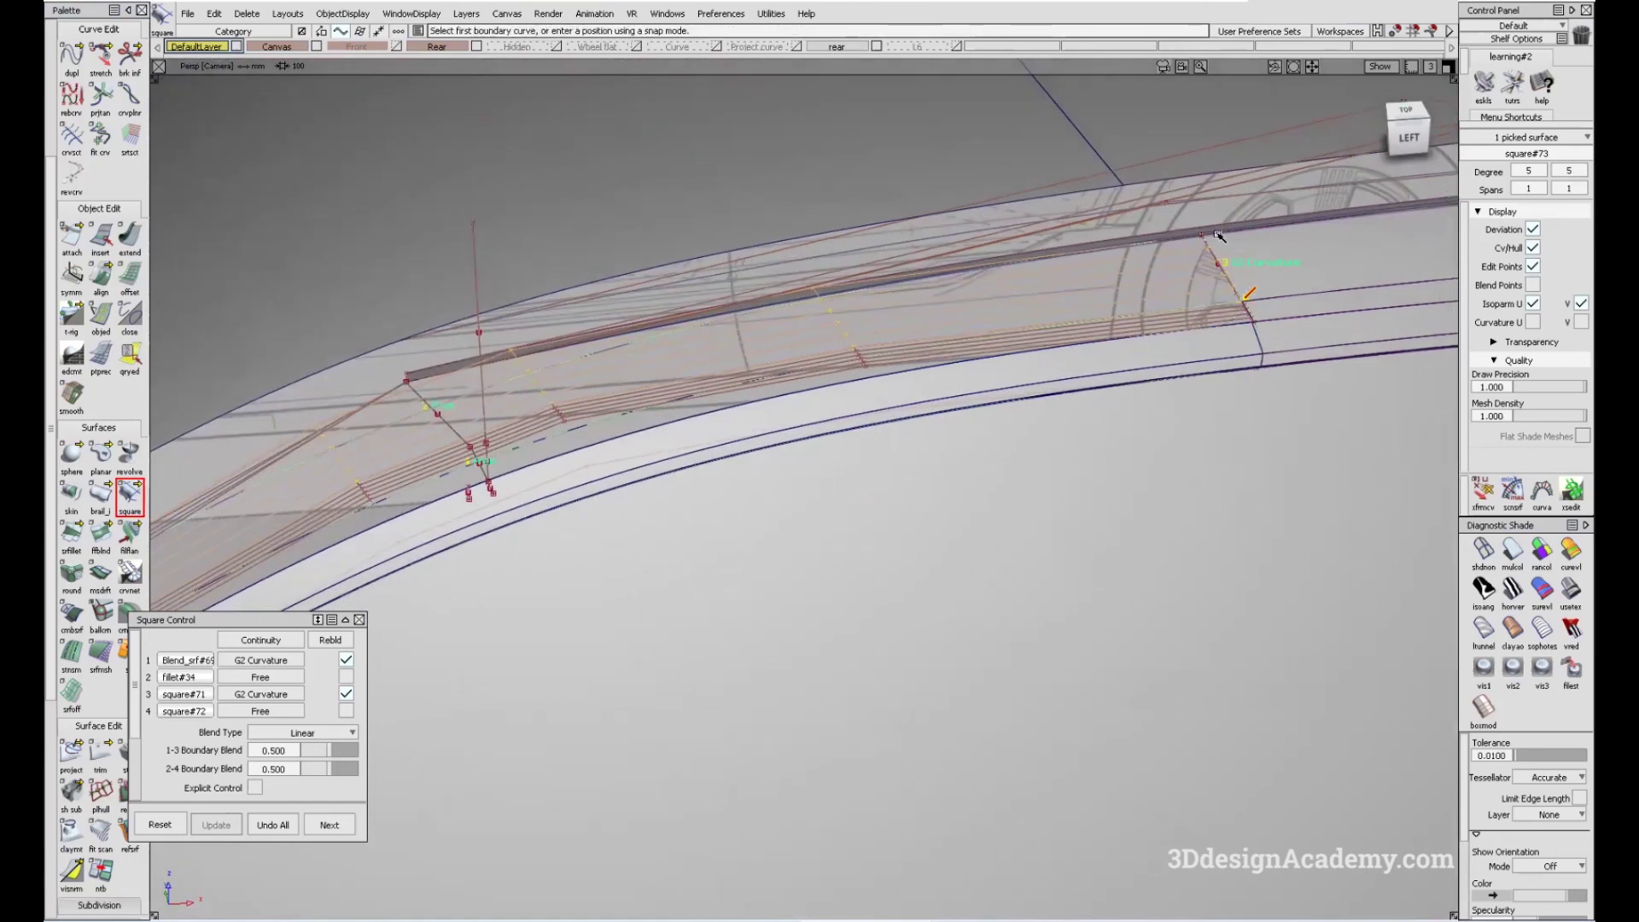
- Examine the new gap surfaces from several angles and in Showroom diagnostic shading
click(1206, 316)
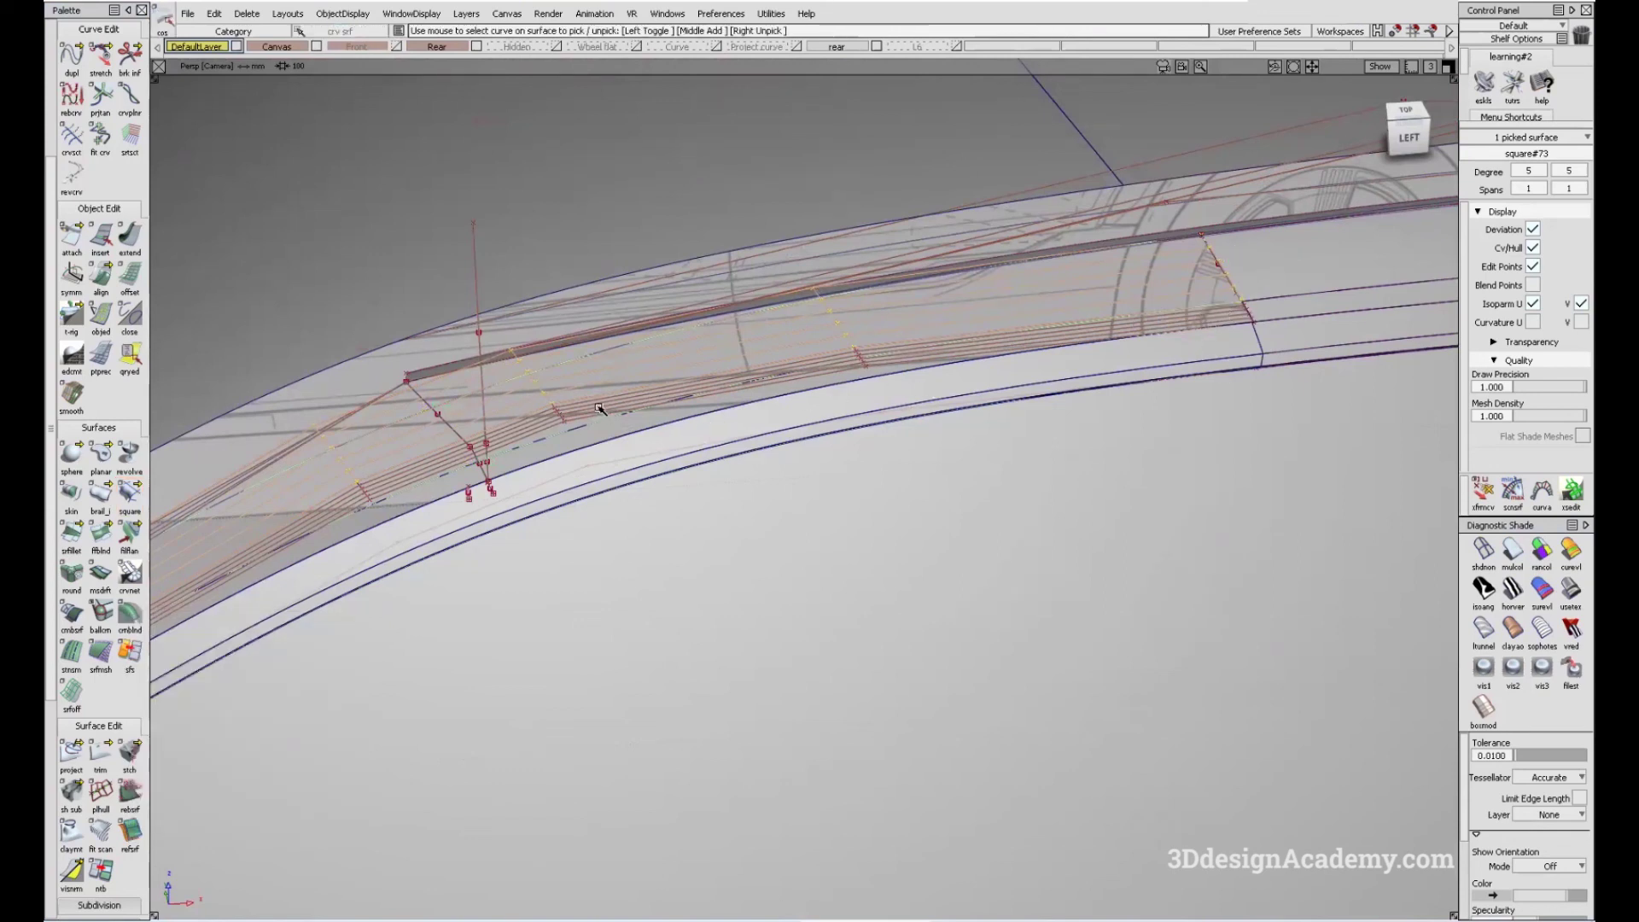
alt+shift+drag(541, 408, 849, 355)
ctrl+shift+drag(784, 404, 757, 450)
click(795, 418)
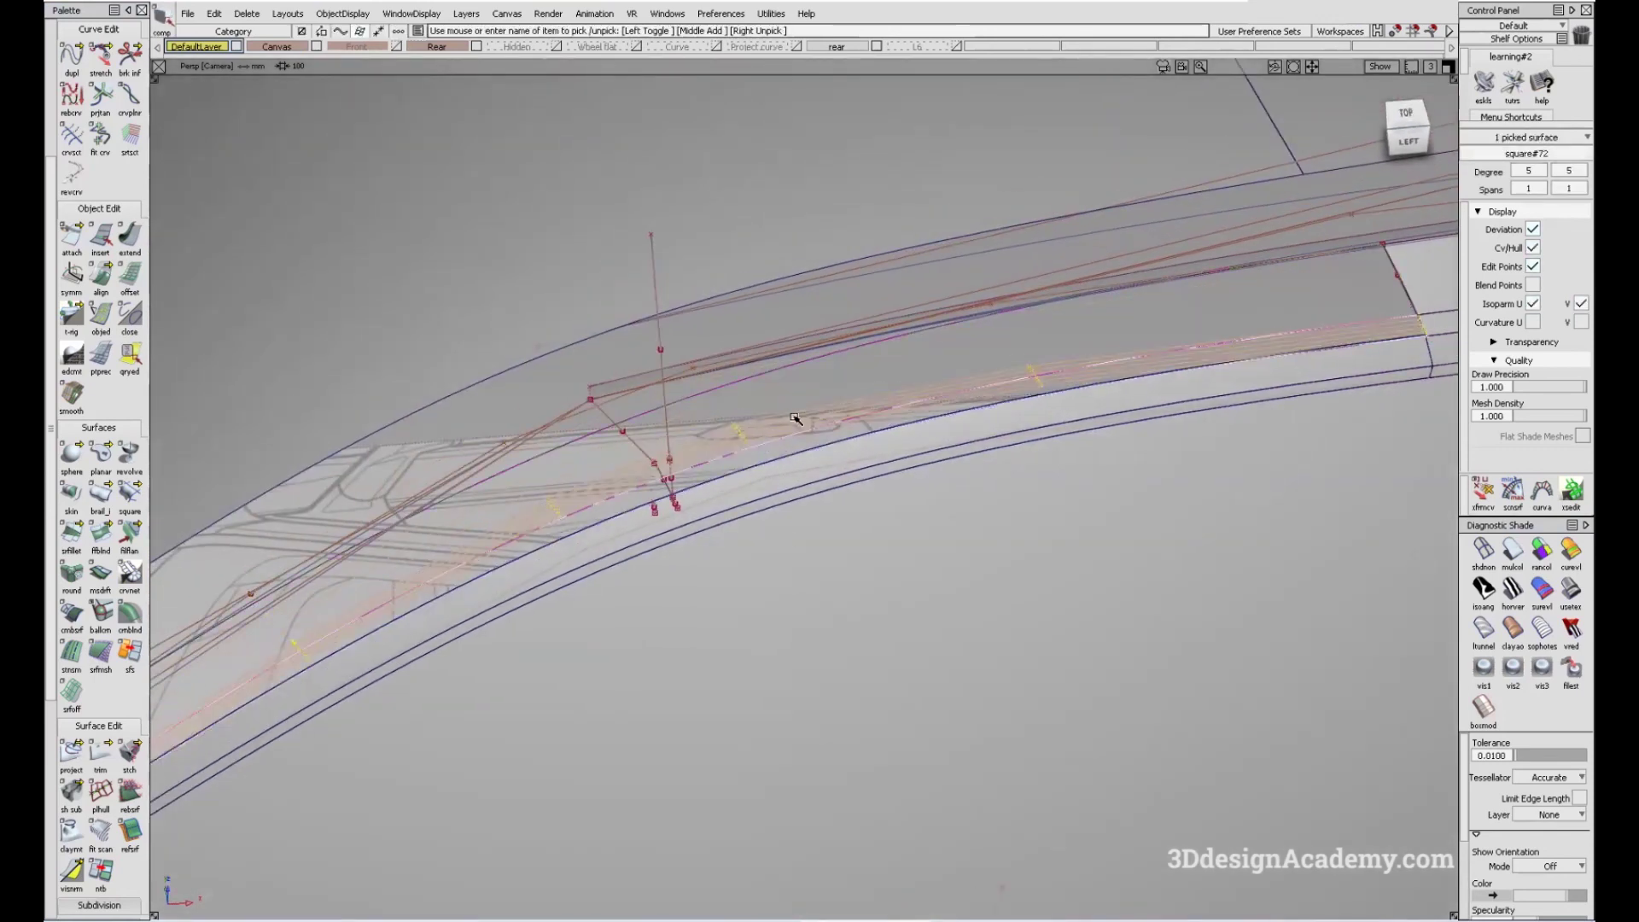
click(958, 572)
alt+shift+drag(892, 426, 1192, 487)
mouse_move(1193, 488)
alt+shift+right_down()
mouse_move(998, 515)
mouse_move(1027, 465)
mouse_move(1028, 537)
mouse_move(1015, 474)
alt+shift+right_up()
alt+shift+drag(1015, 475, 1047, 406)
alt+shift+right_drag(1046, 407, 879, 603)
scroll(130, 755, down, 5)
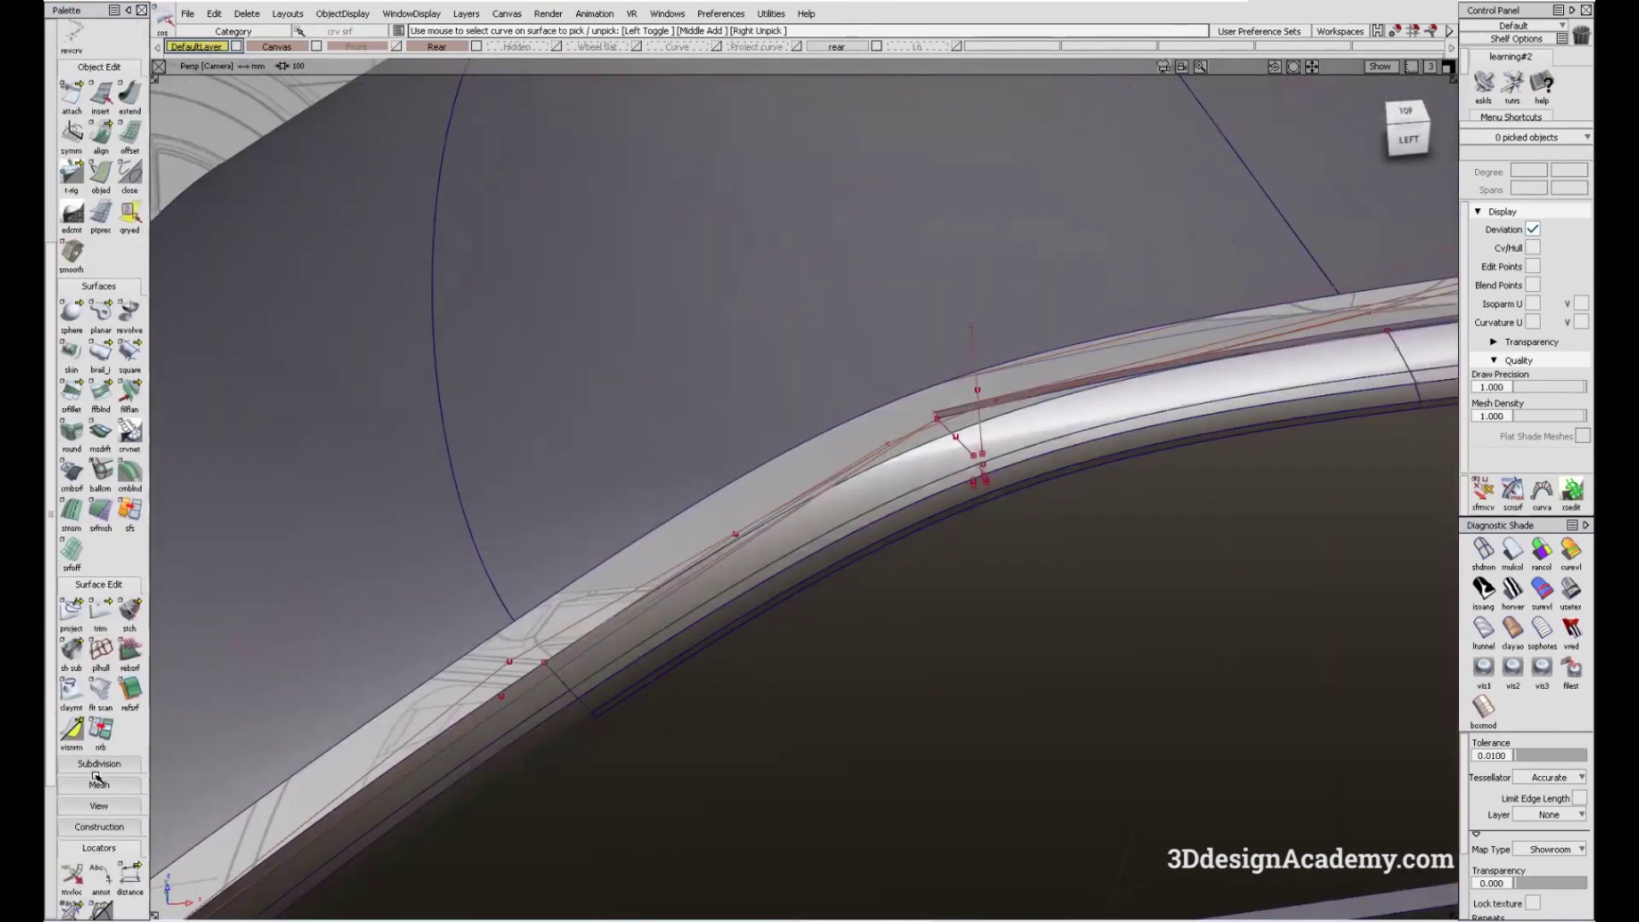
- Check the surface continuity along the joint between the new gap surface and the narrow surface below it
click(72, 851)
click(871, 512)
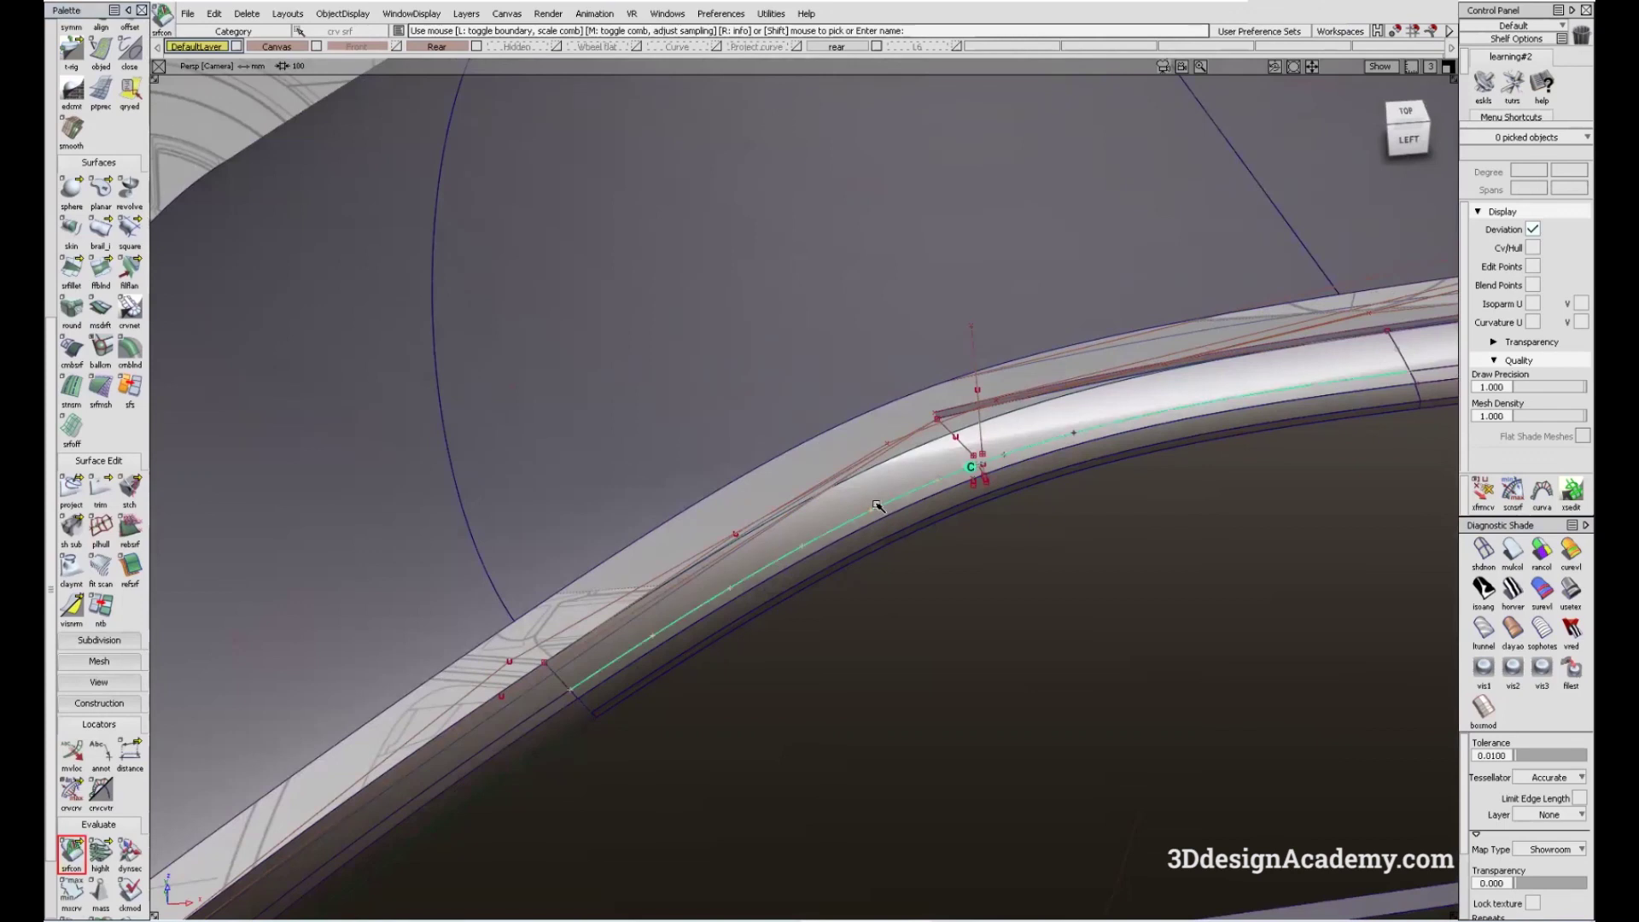
alt+shift+drag(871, 512, 981, 479)
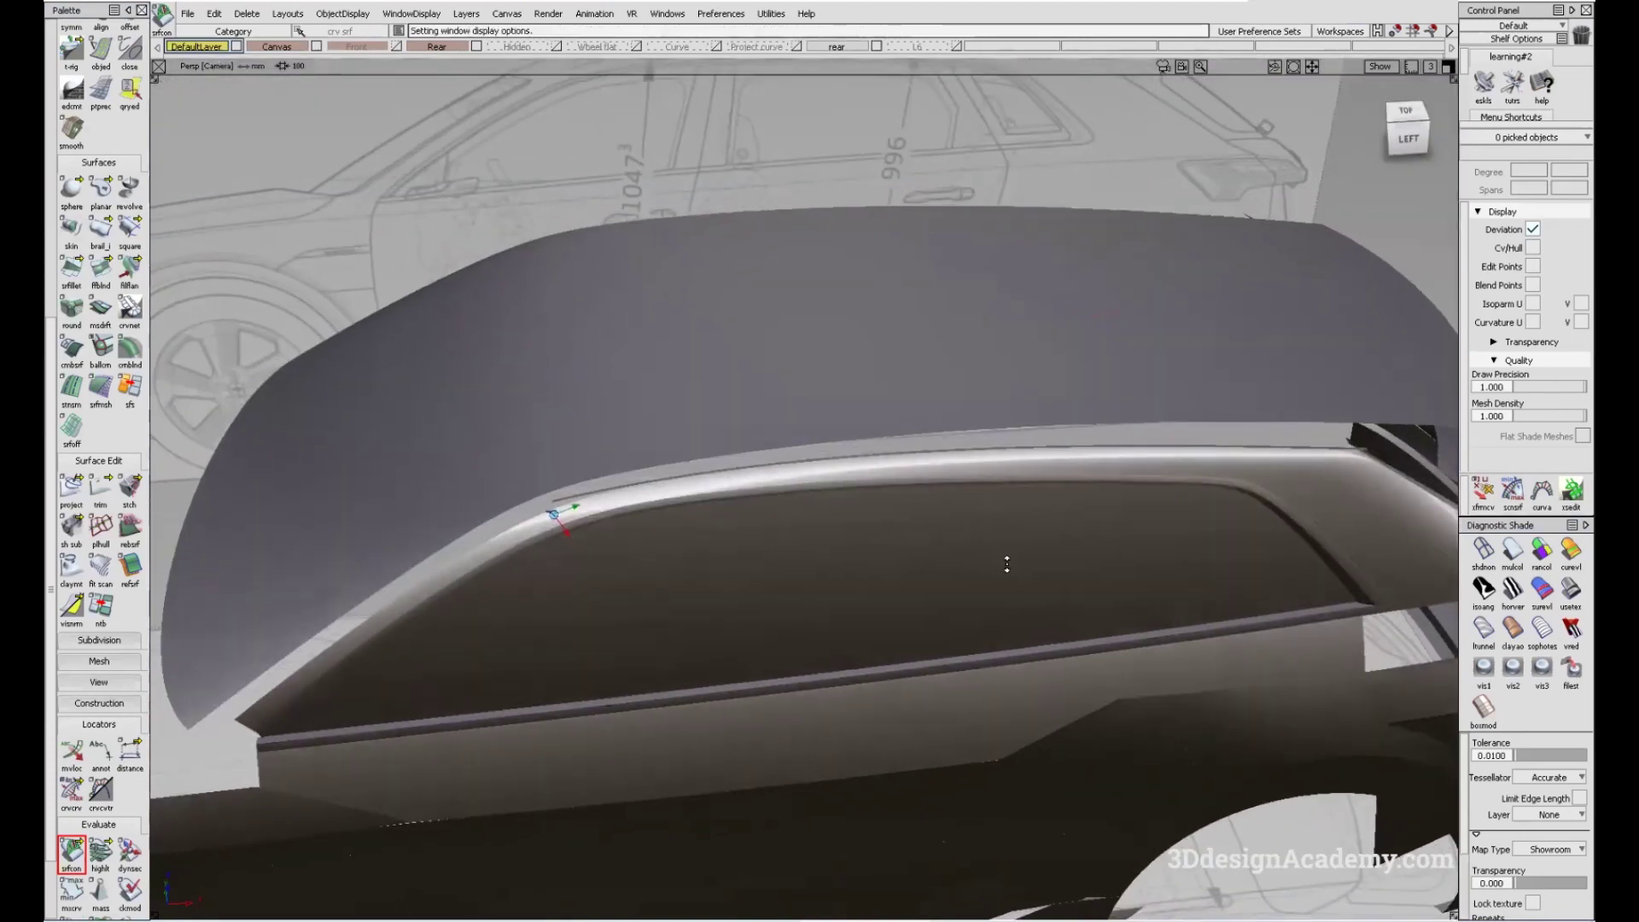
- Examine the rebuilt window trim on the whole shaded body without wireframe curves, and show the curves again
alt+shift+drag(1006, 560, 777, 494)
alt+shift+drag(676, 467, 939, 419)
alt+shift+middle_drag(939, 418, 1208, 433)
alt+shift+drag(1207, 432, 943, 537)
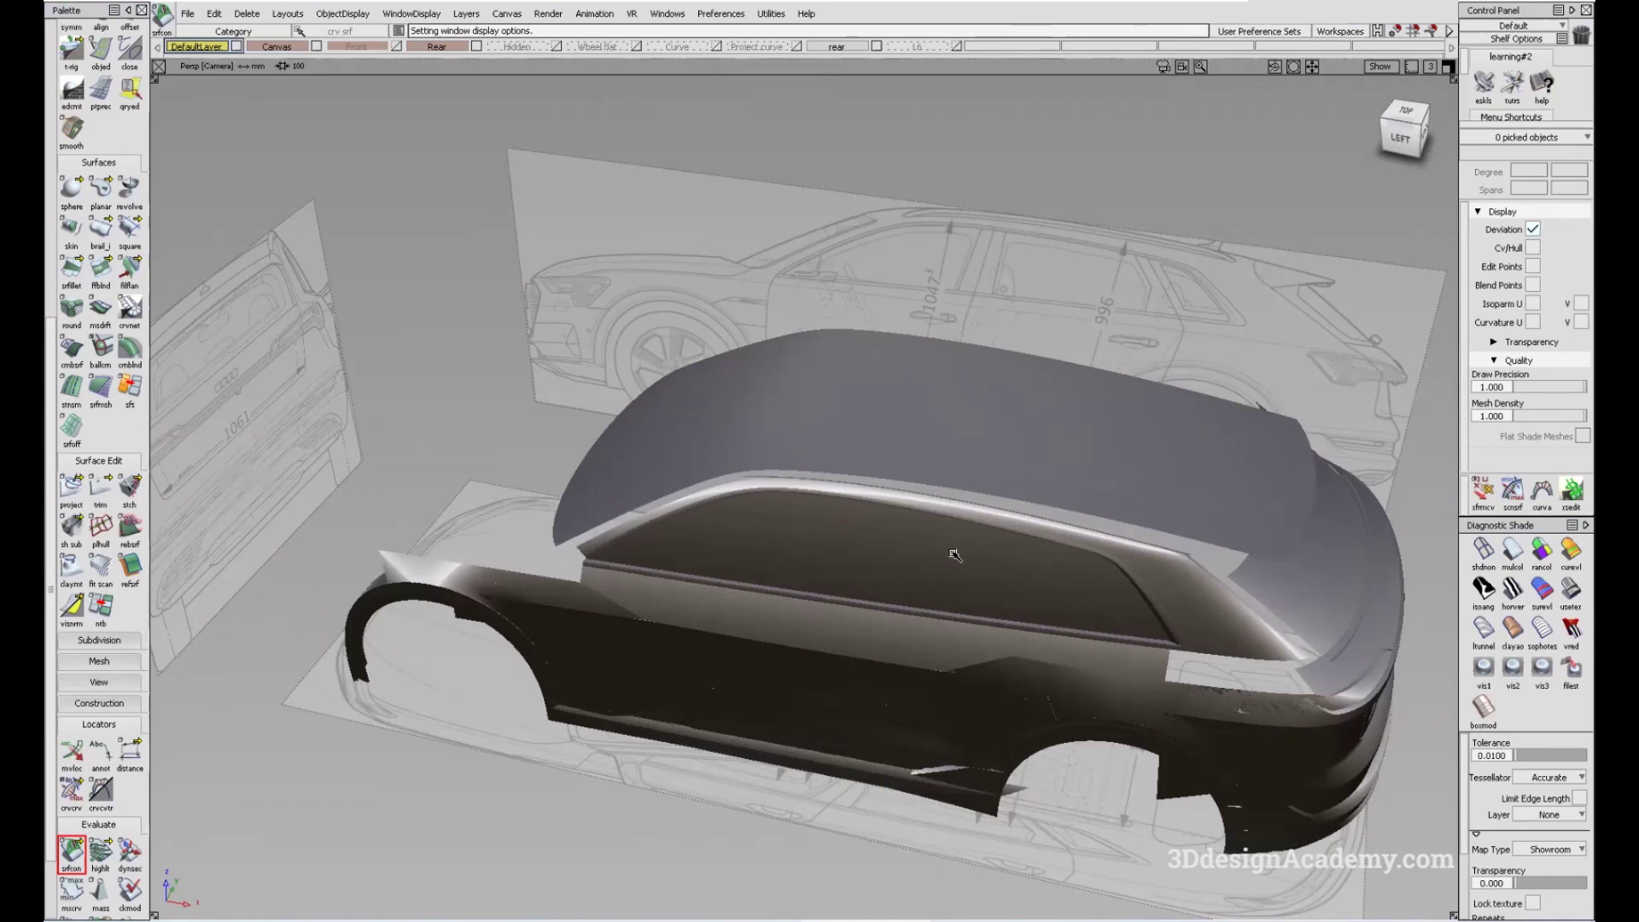
click(868, 516)
click(764, 451)
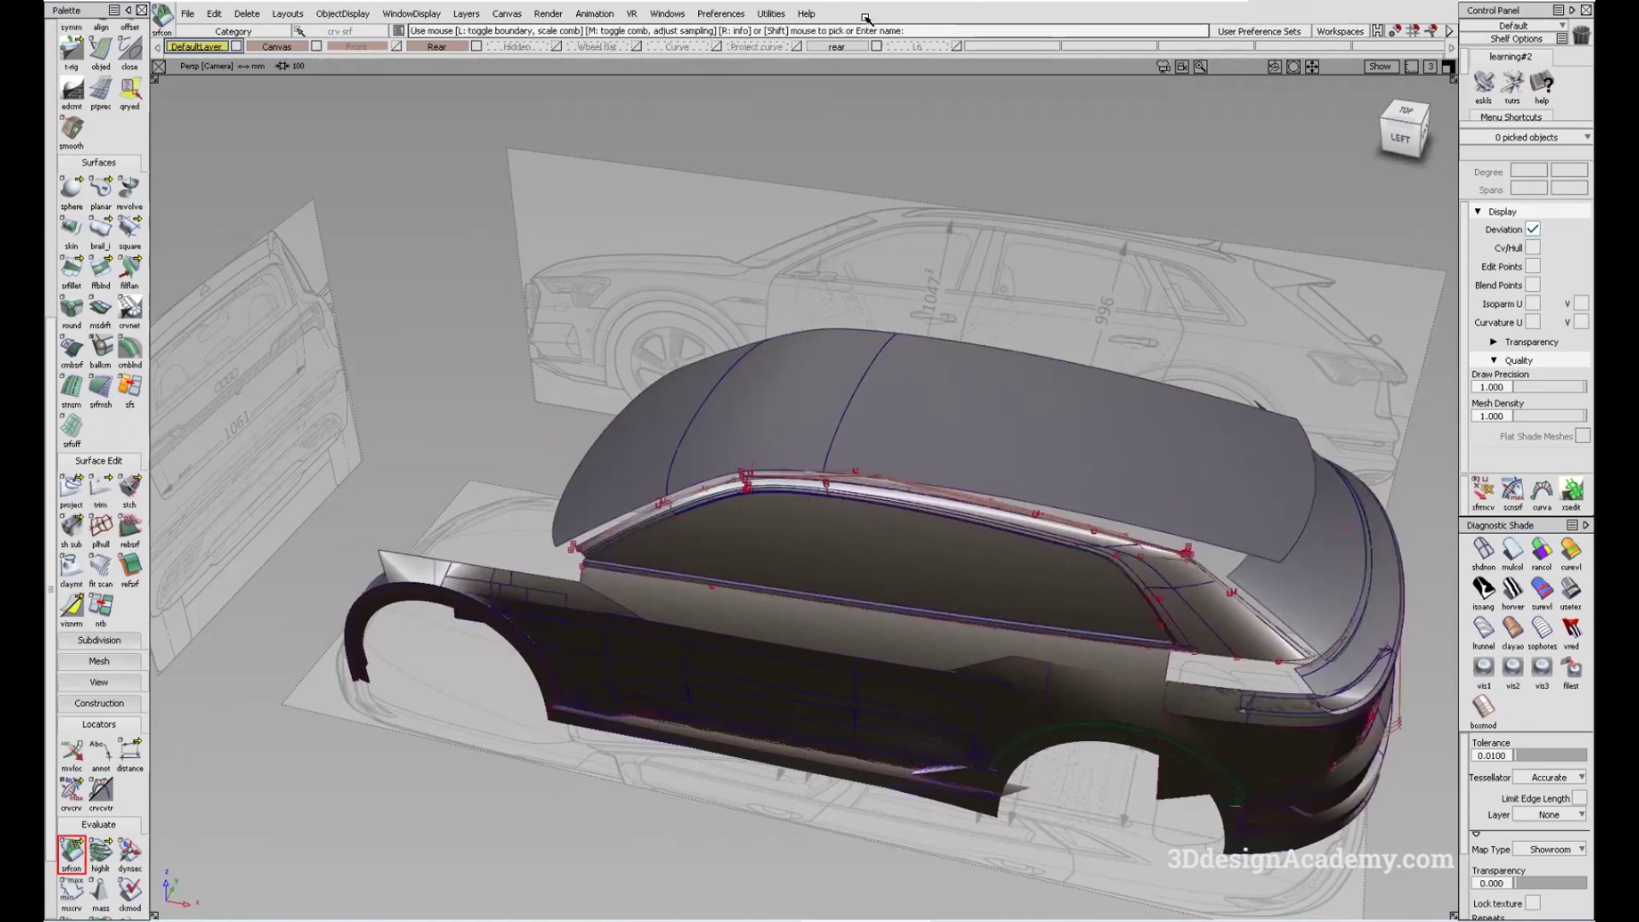